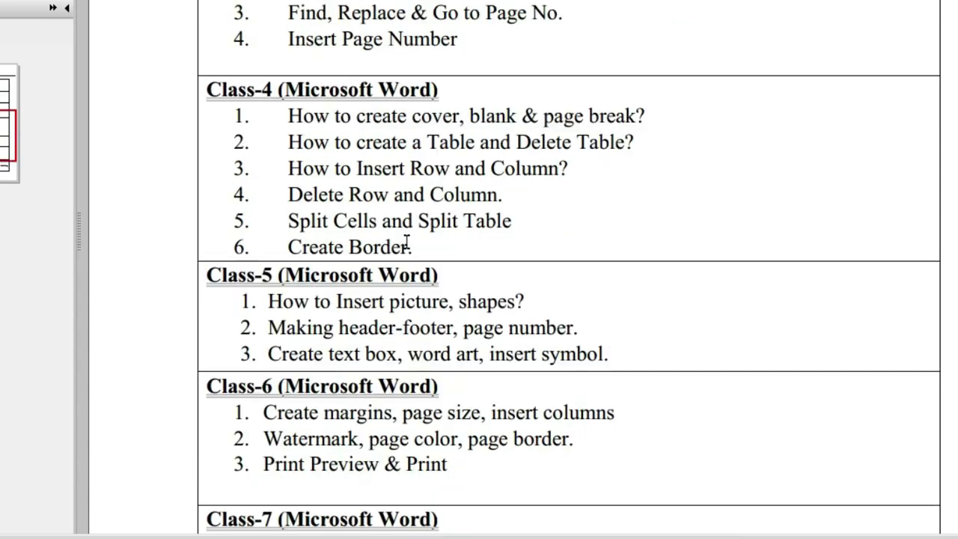
Step: Look through the course outline in the PDF, from the Class-1 topics down to the Class-6 topics
scroll(398, 299, "up", 3)
scroll(399, 299, "up", 5)
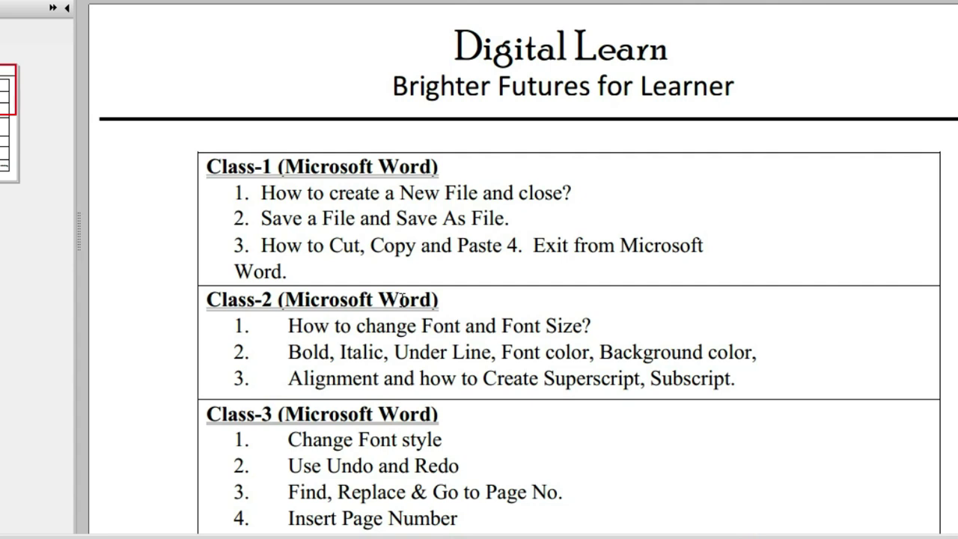
scroll(402, 300, "down", 1)
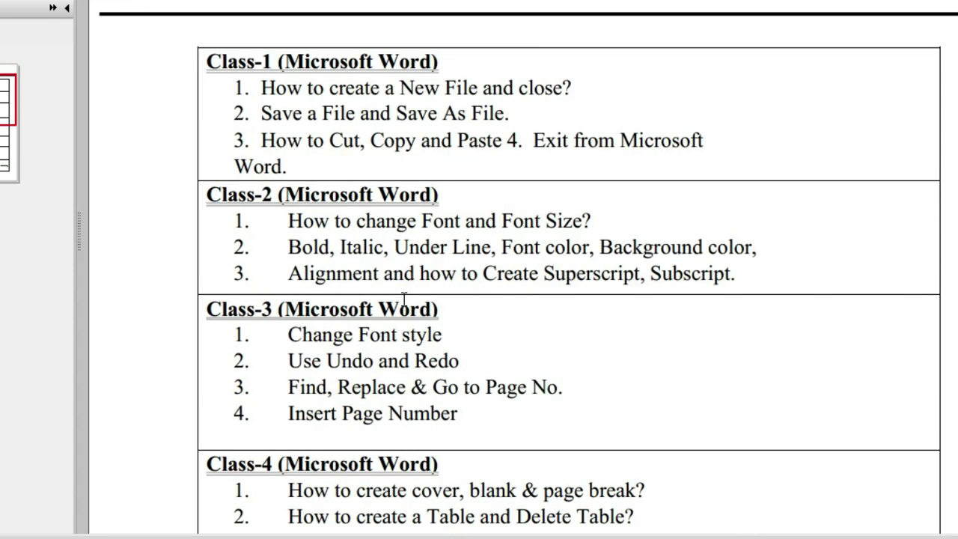
scroll(404, 300, "down", 2)
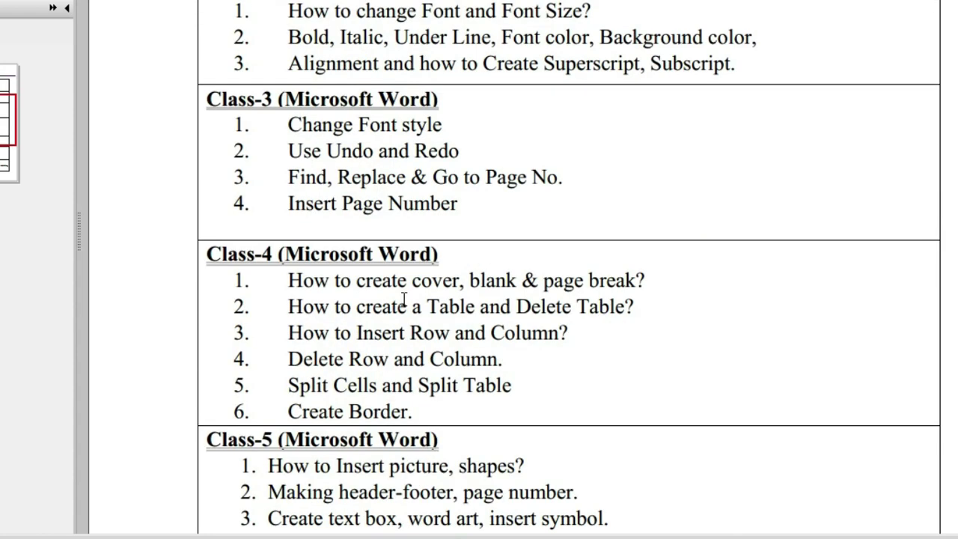
scroll(404, 299, "up", 3)
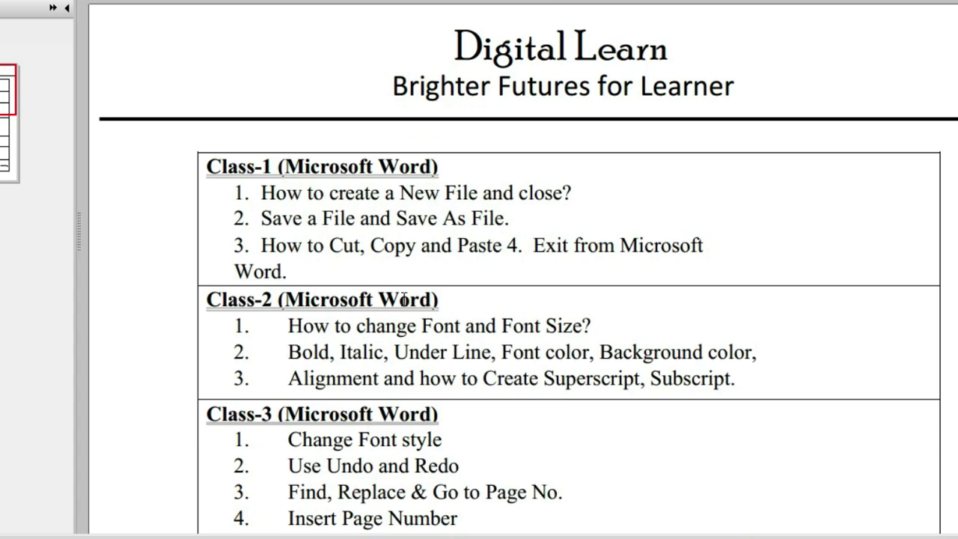
scroll(403, 299, "down", 6)
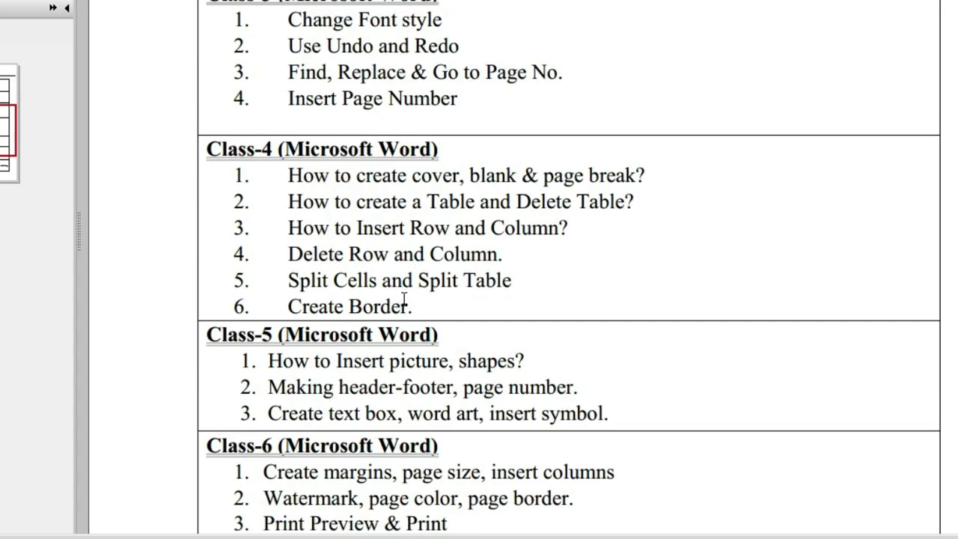
scroll(404, 300, "up", 8)
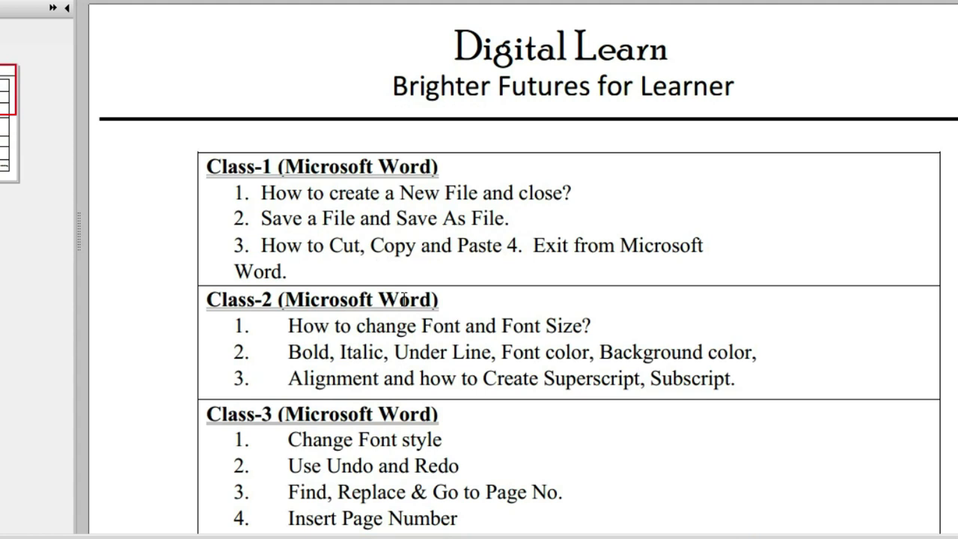
Step: Highlight the heading "Class-1 (Microsoft Word)" in the PDF course outline
left_click_drag(202, 164, 367, 163)
left_click(455, 164)
left_click_drag(448, 167, 447, 166)
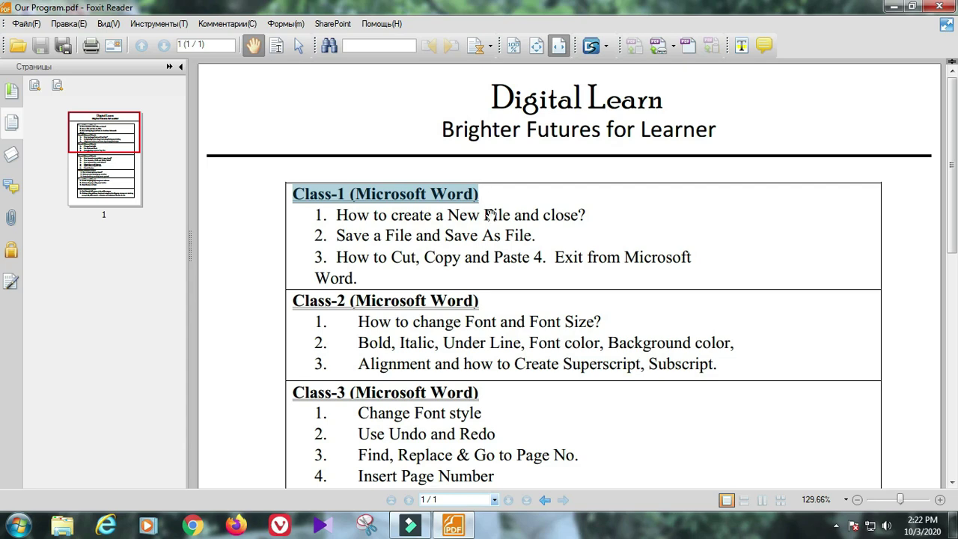
scroll(491, 215, "down", 10)
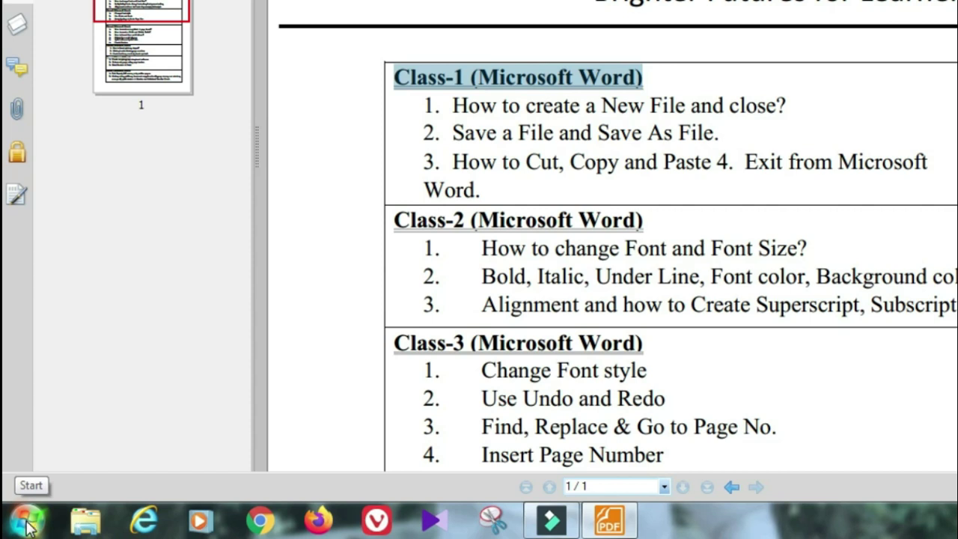
Step: Launch Word 2016 from the Microsoft Office program group
left_click(27, 524)
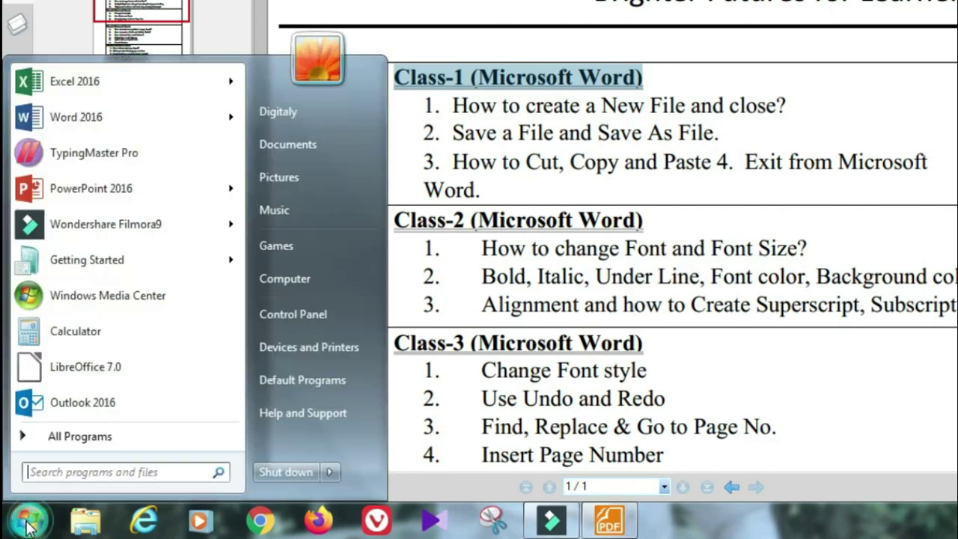
left_click(83, 441)
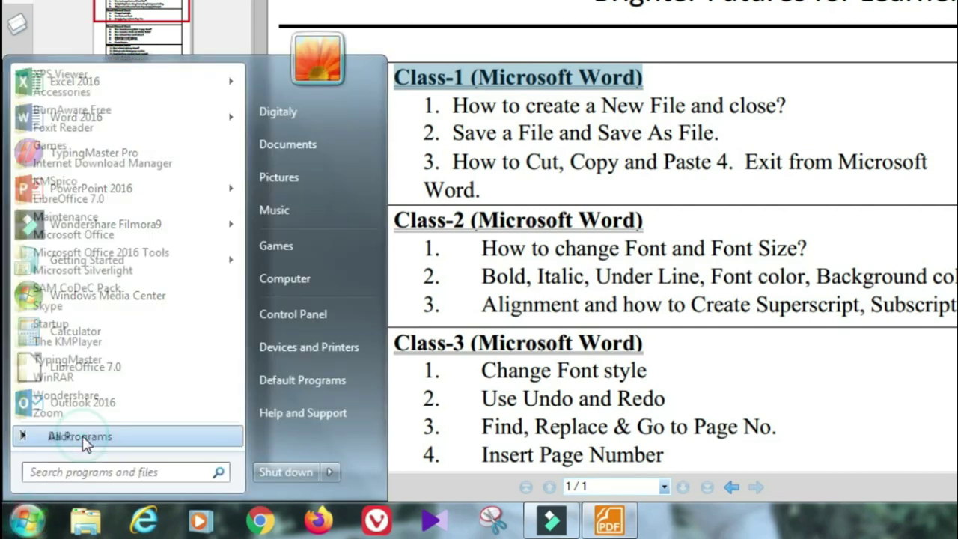
left_click(109, 236)
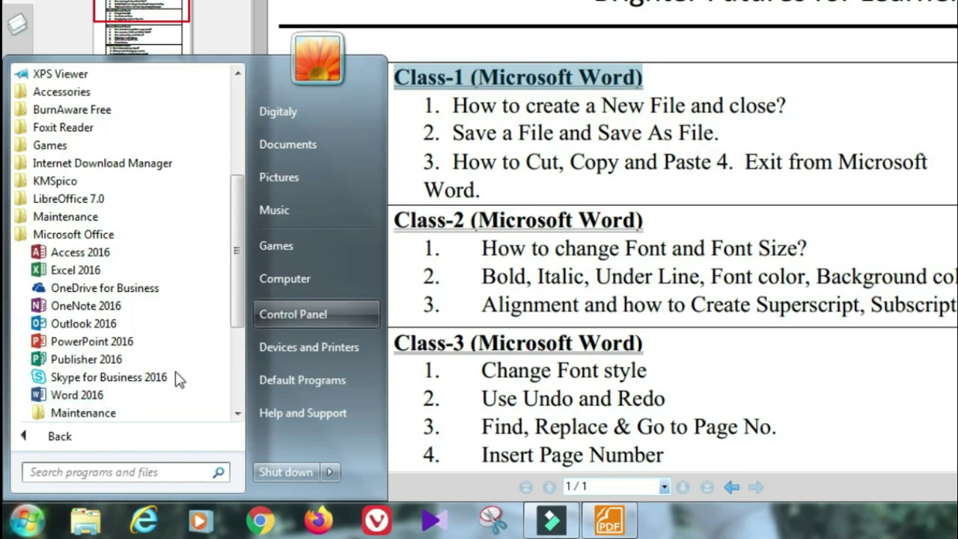
left_click(102, 398)
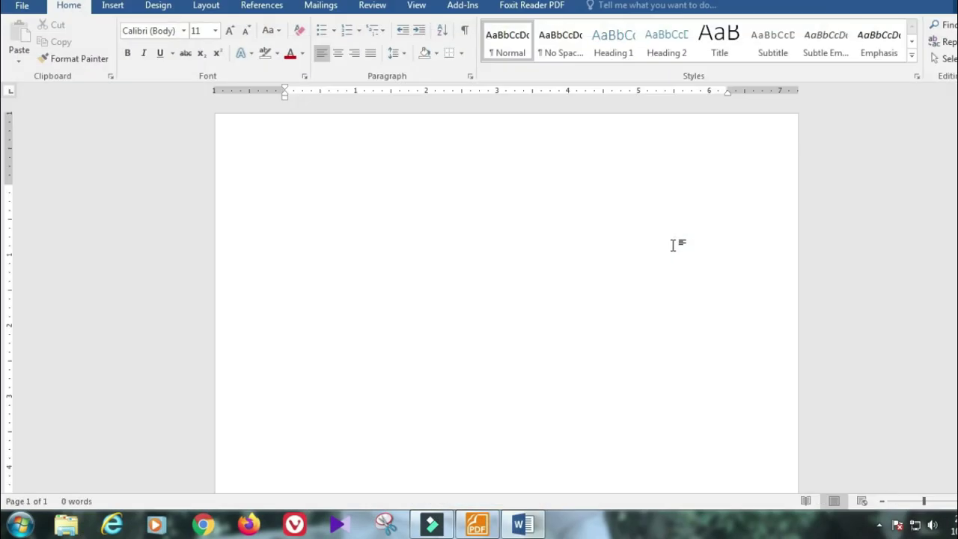
Step: Switch to the PDF outline in Foxit Reader, highlight "How to create a New File and close?", and return to Word
left_click(509, 526)
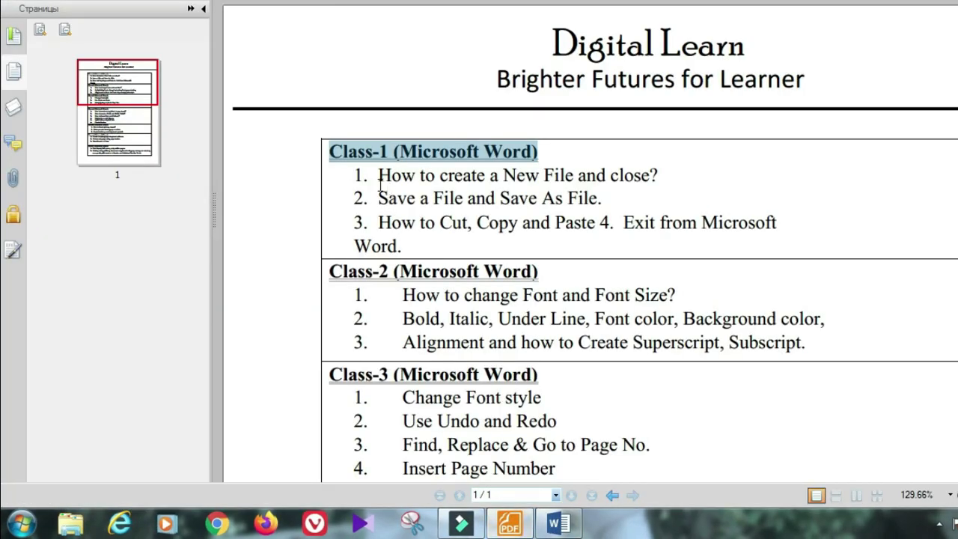
left_click_drag(378, 175, 661, 175)
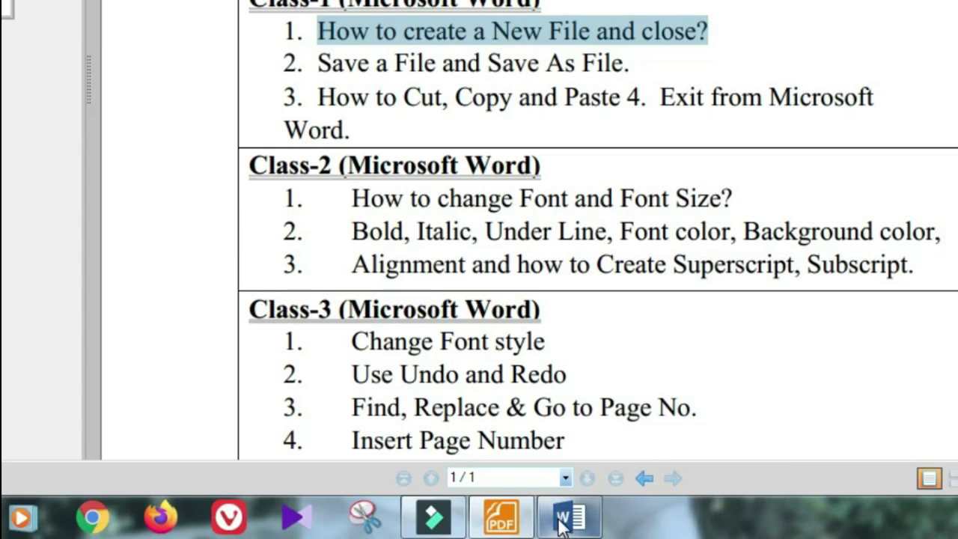
left_click(567, 522)
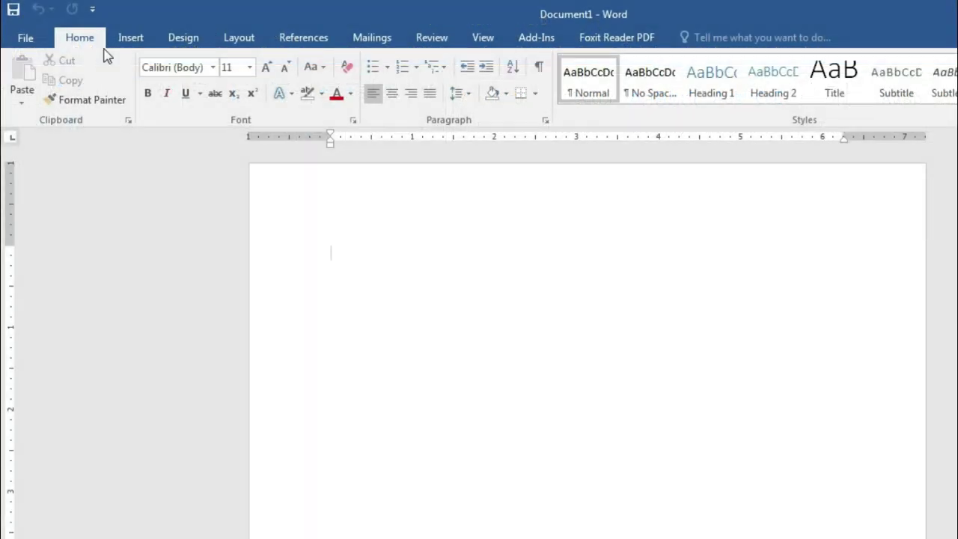
Step: Create two new documents in succession from the Blank document template
left_click(30, 37)
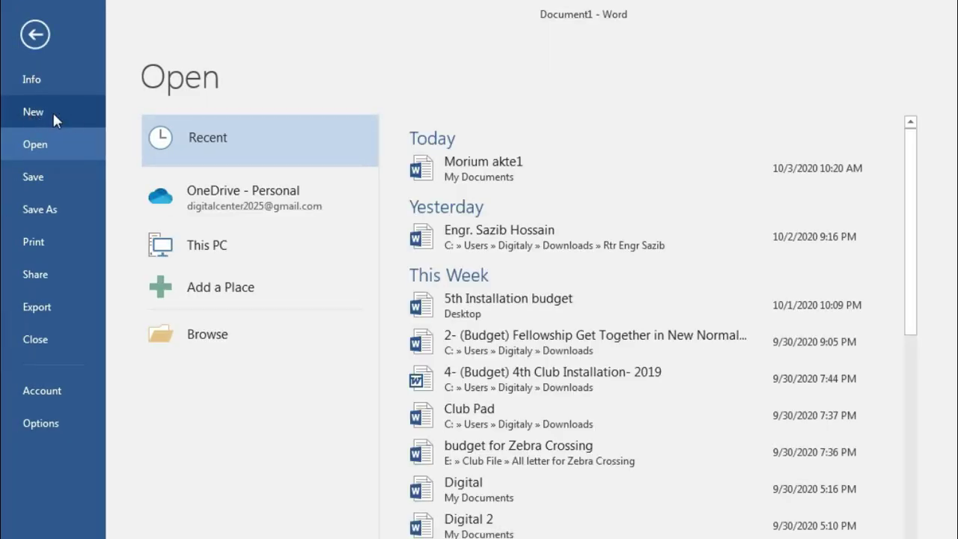
left_click(39, 111)
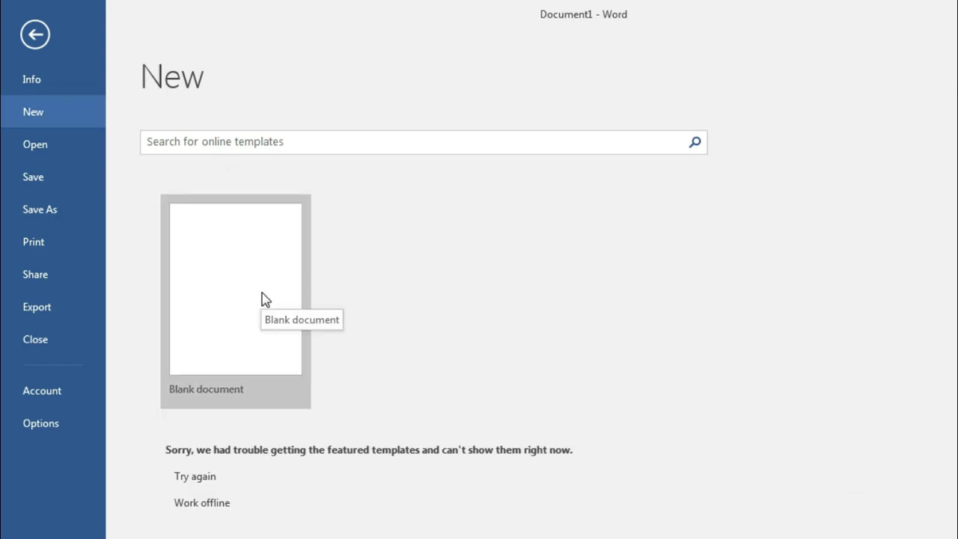
left_click(264, 299)
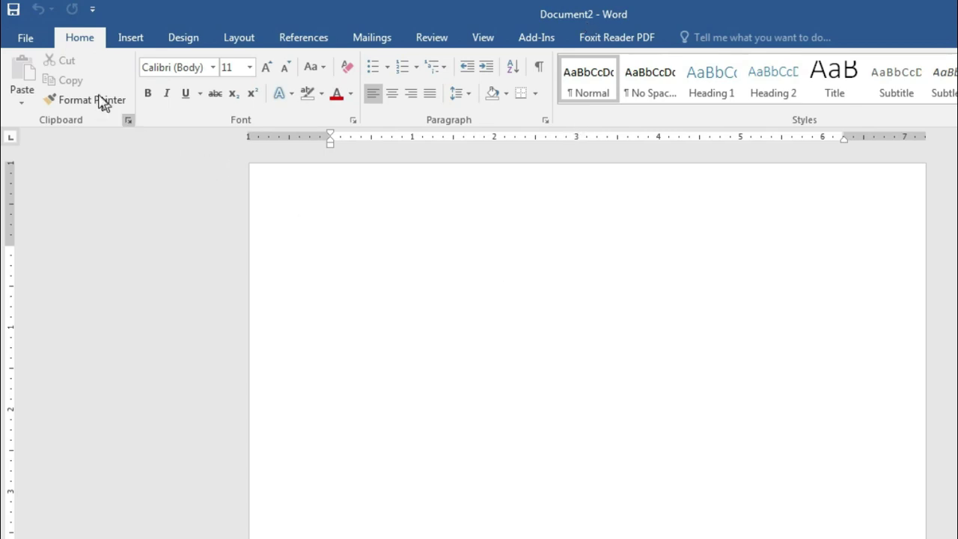
left_click(33, 40)
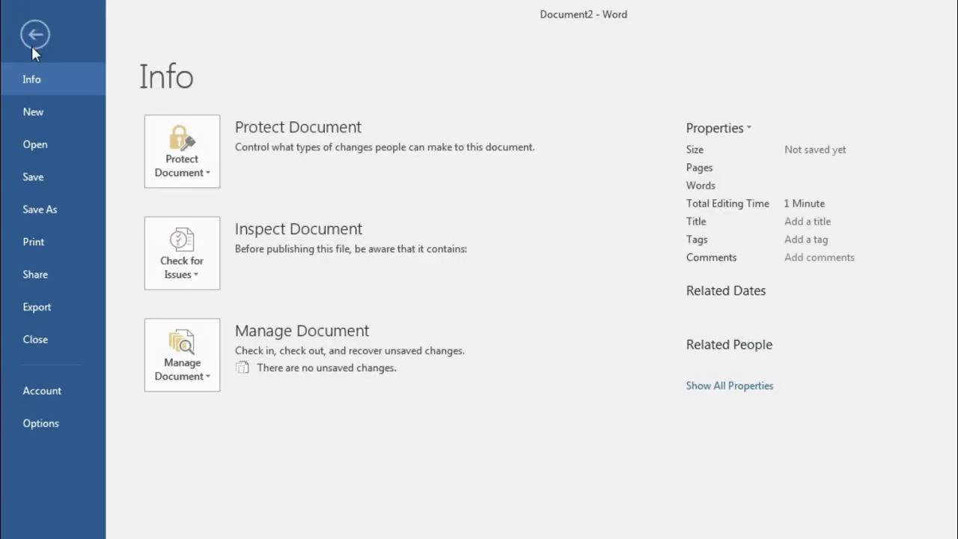
left_click(43, 116)
left_click(251, 286)
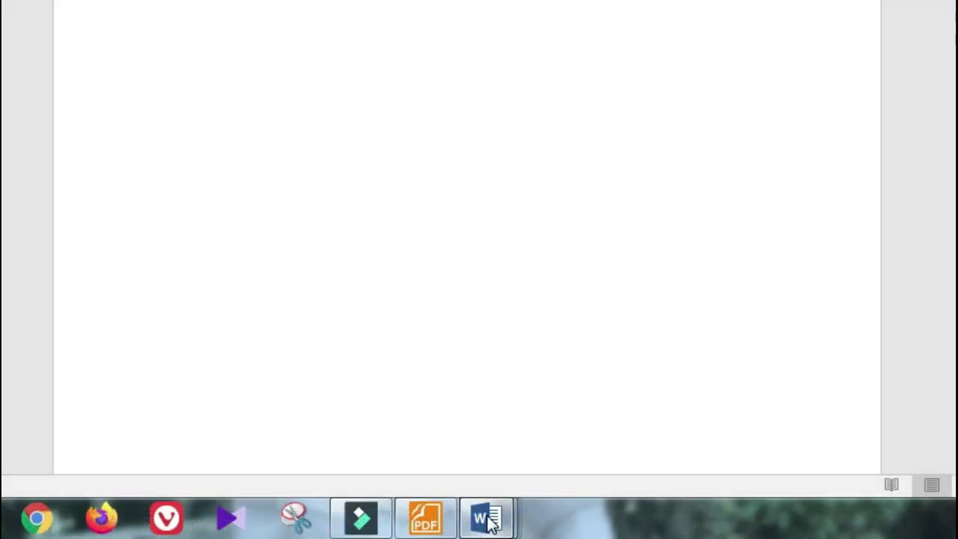
Step: Bring the open Word windows Document1, Document2 and Document3 to the front one after another
mouse_move(485, 524)
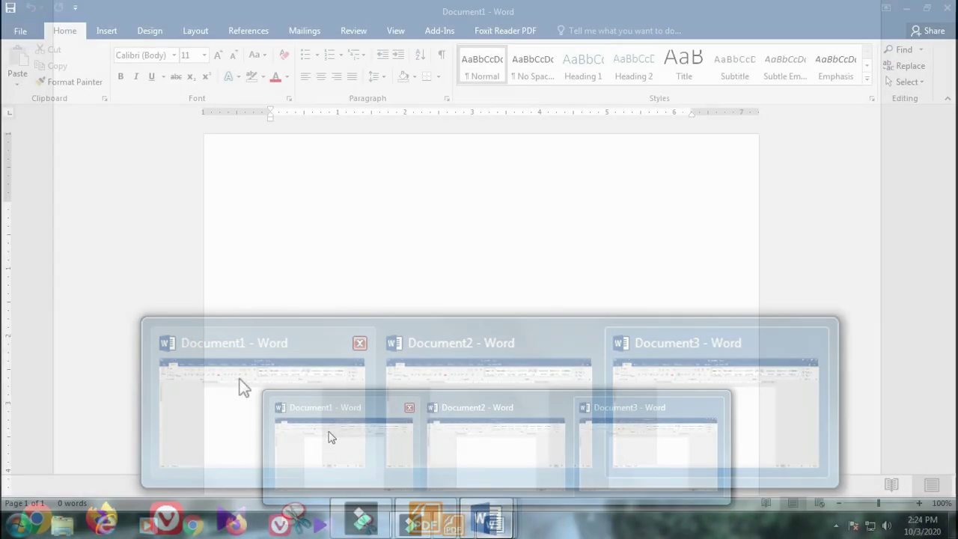
left_click(329, 436)
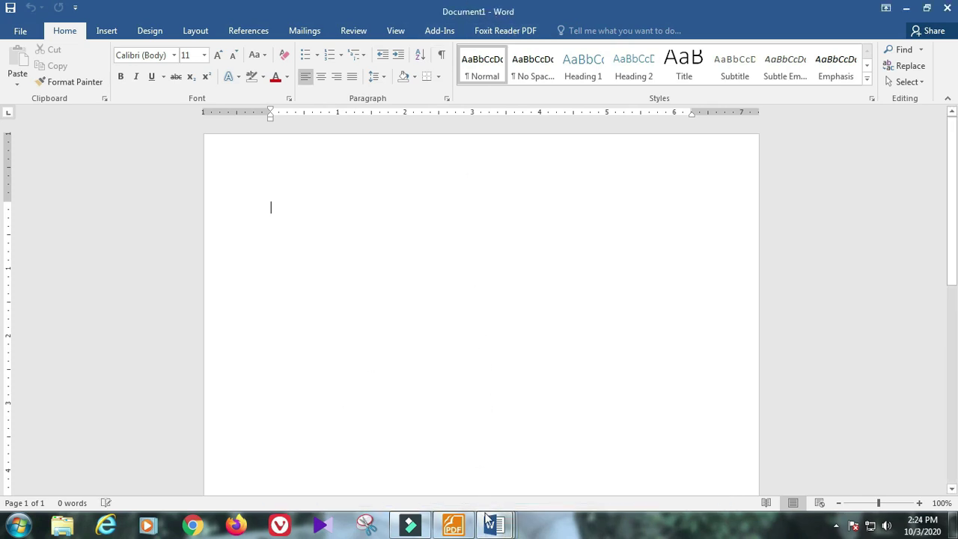
mouse_move(485, 517)
left_click(499, 454)
mouse_move(494, 524)
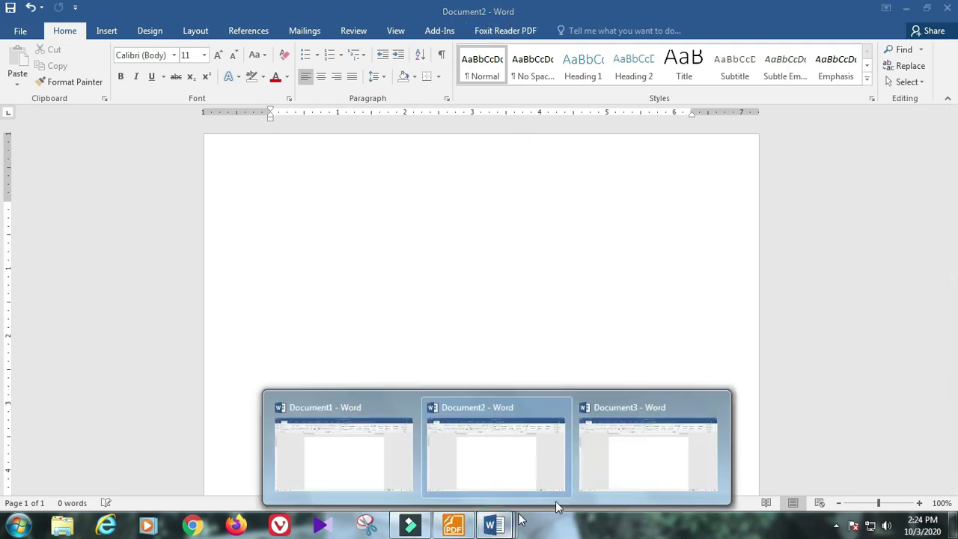
left_click(652, 454)
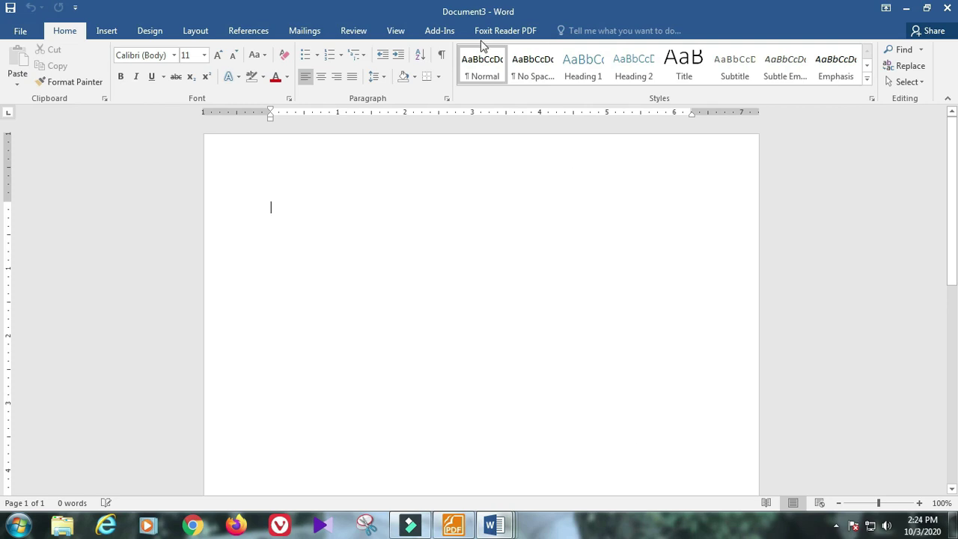
Step: Switch to Foxit Reader and highlight the text from "close?" through "Save a File and Save As File." under Class-1
left_click(453, 526)
left_click(440, 215)
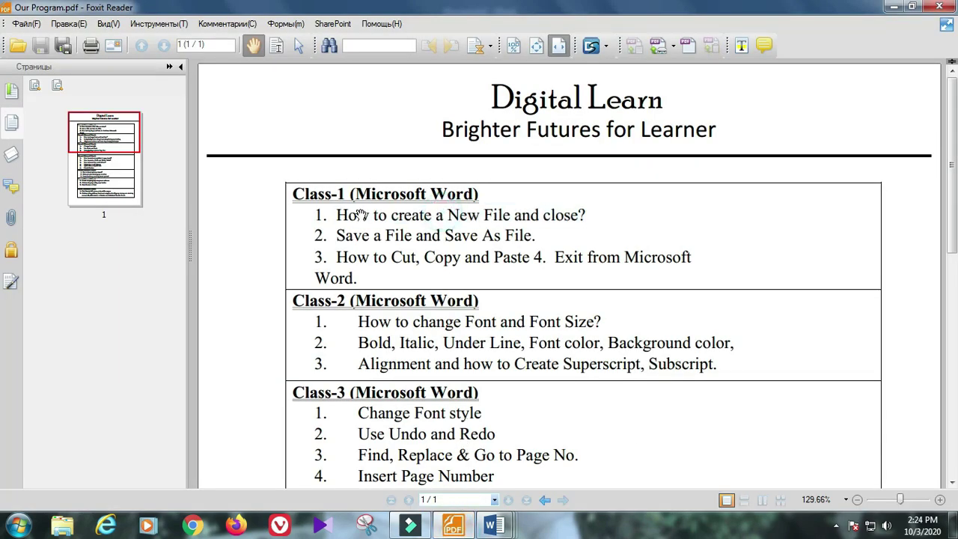
left_click_drag(346, 214, 605, 218)
Step: Switch back to Word and close the blank documents Document3 and Document2
left_click(494, 526)
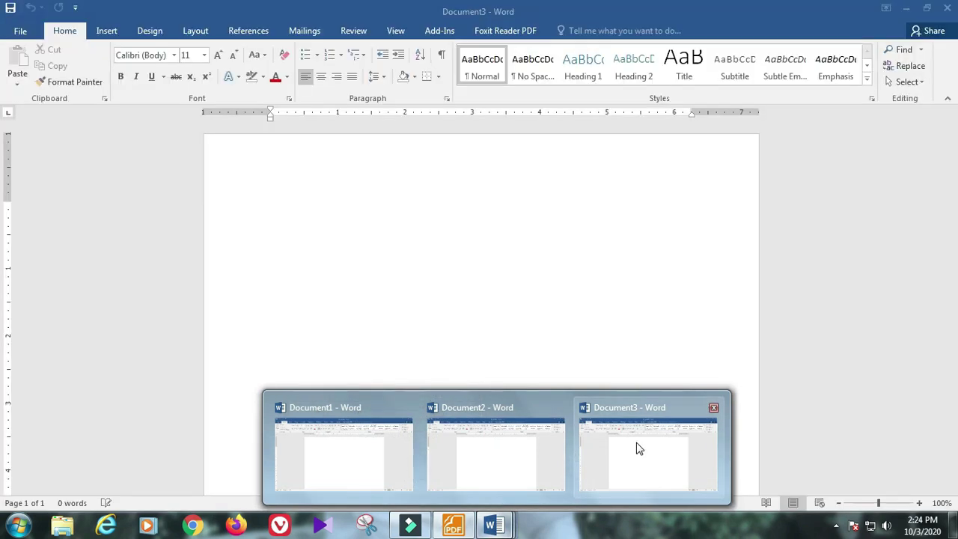
left_click(637, 443)
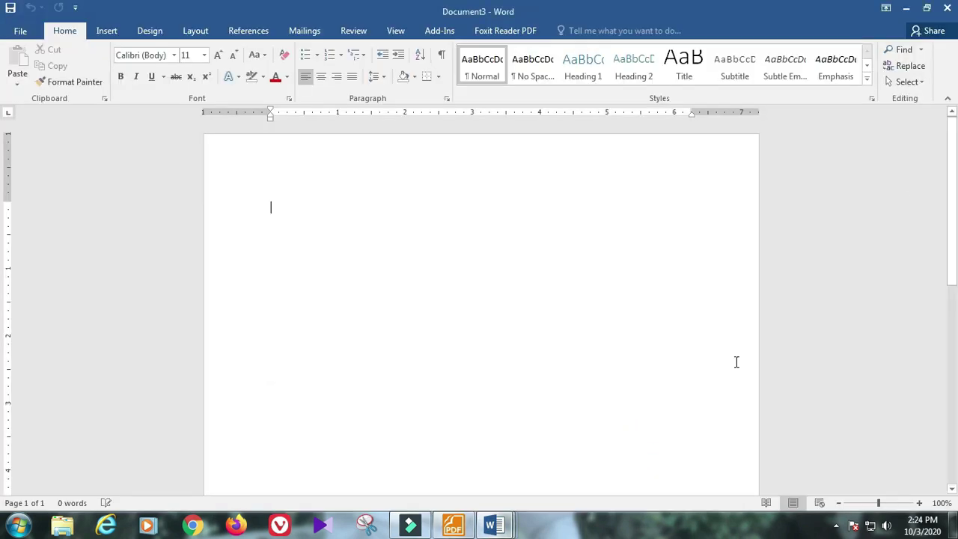
left_click(947, 9)
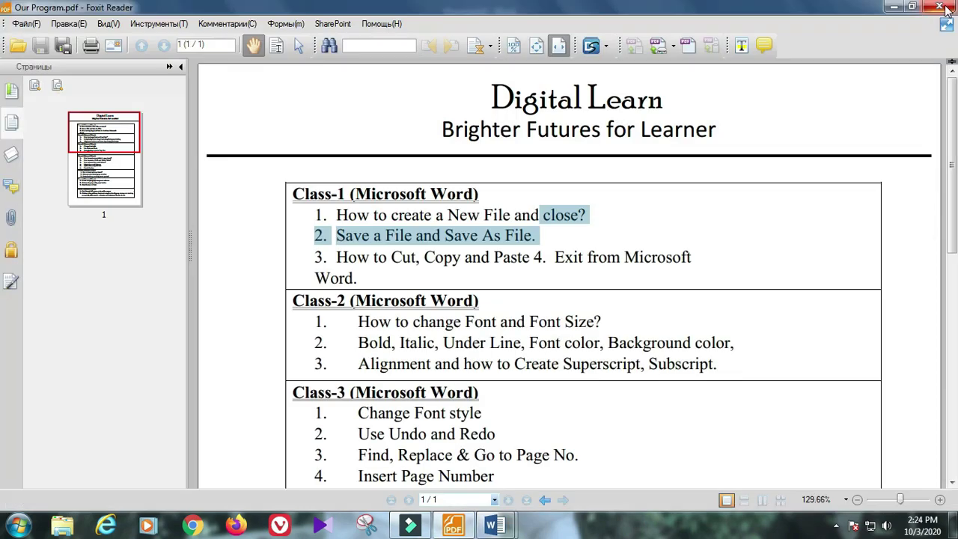
mouse_move(496, 526)
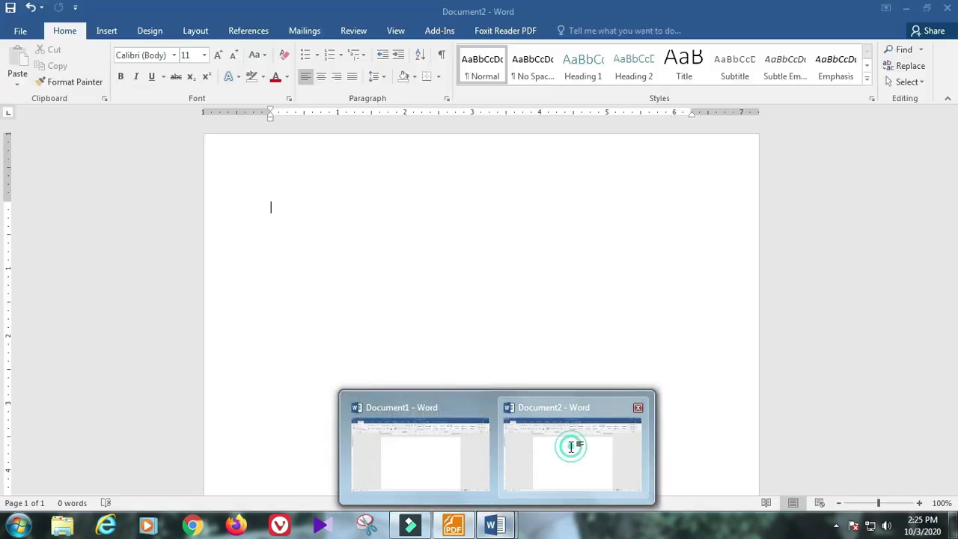
left_click(569, 390)
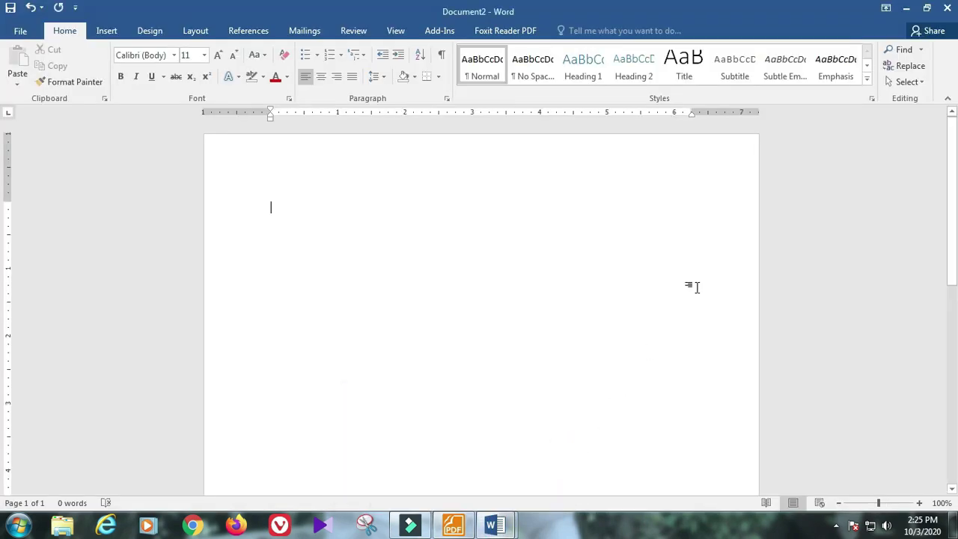
left_click(948, 9)
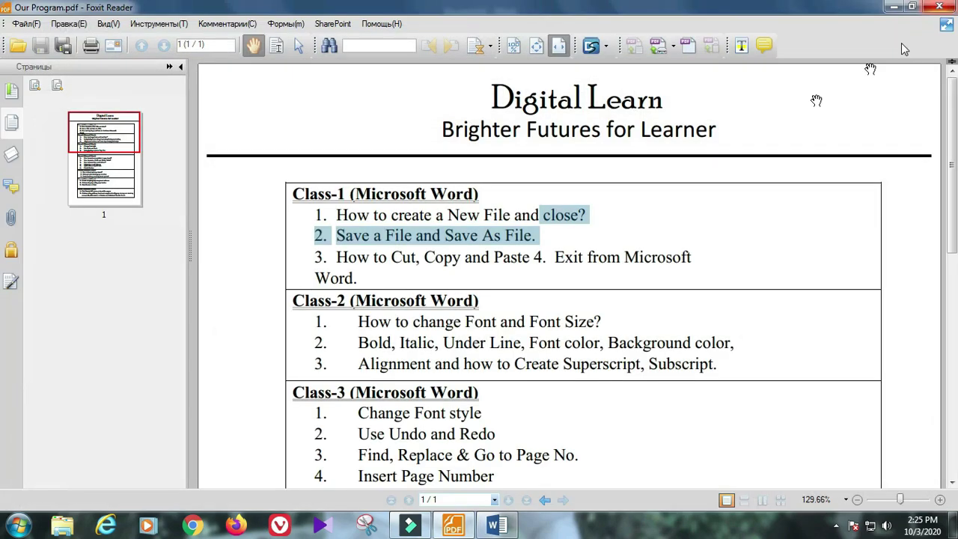
Step: Check Document1 in Word, then highlight only the topic "Save a File and Save As File." in the Foxit Reader outline
left_click(494, 526)
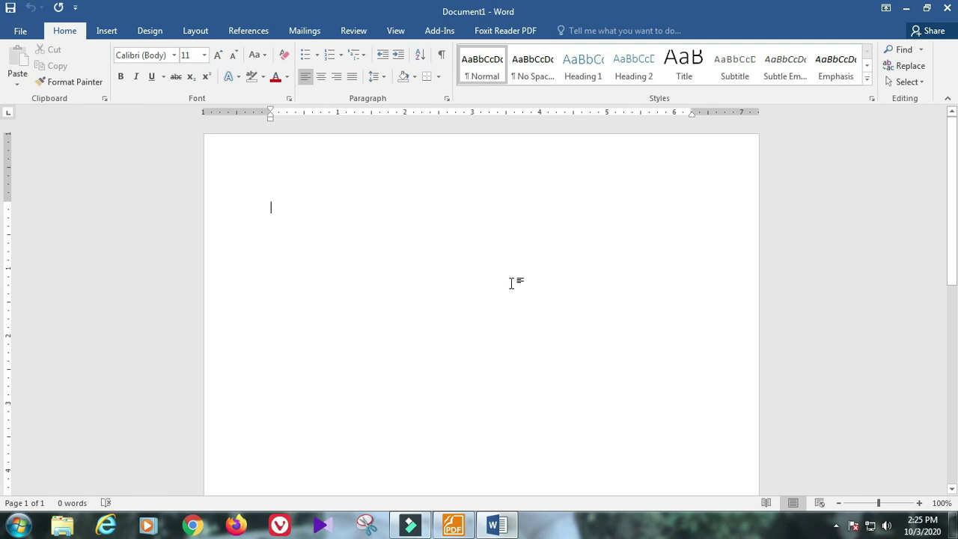
left_click(452, 526)
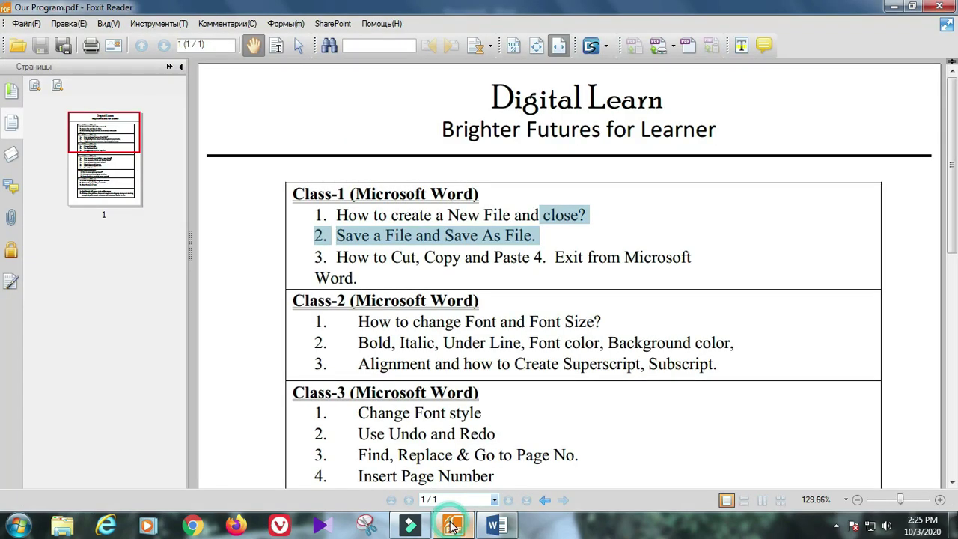
left_click(382, 218)
left_click_drag(339, 239, 542, 238)
Step: Switch back to Document1 in Word and enter "Inception" on the first line and "4th Installation ceremony" on the second
left_click(891, 6)
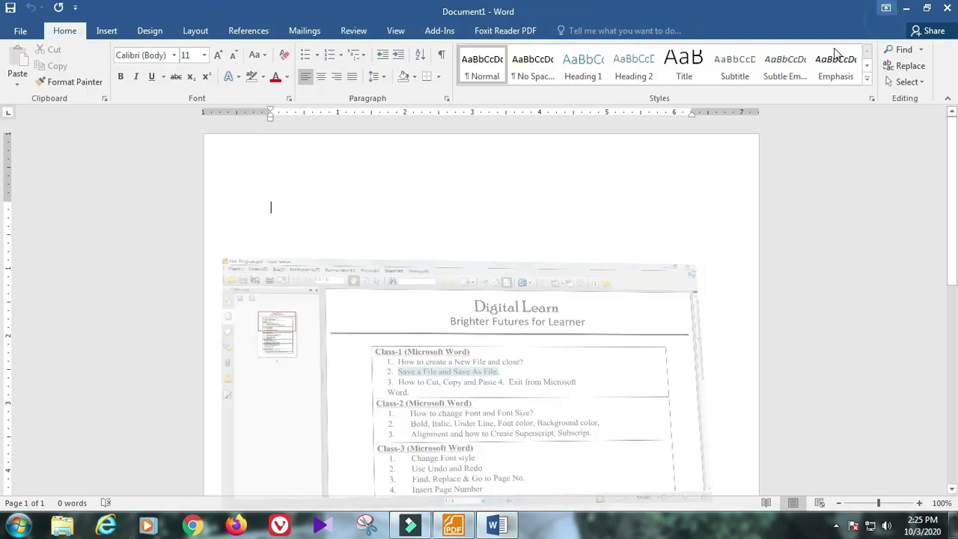
left_click(275, 216)
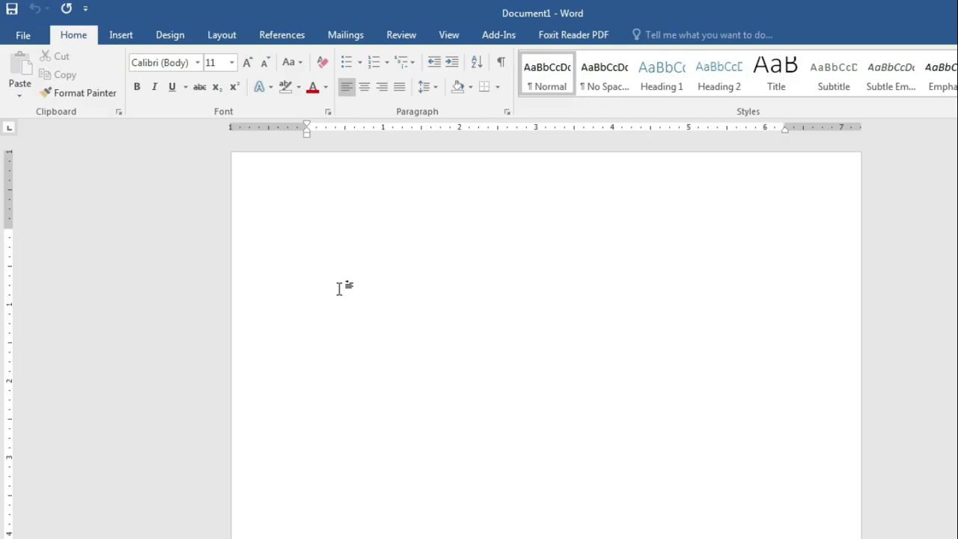
type("Inception")
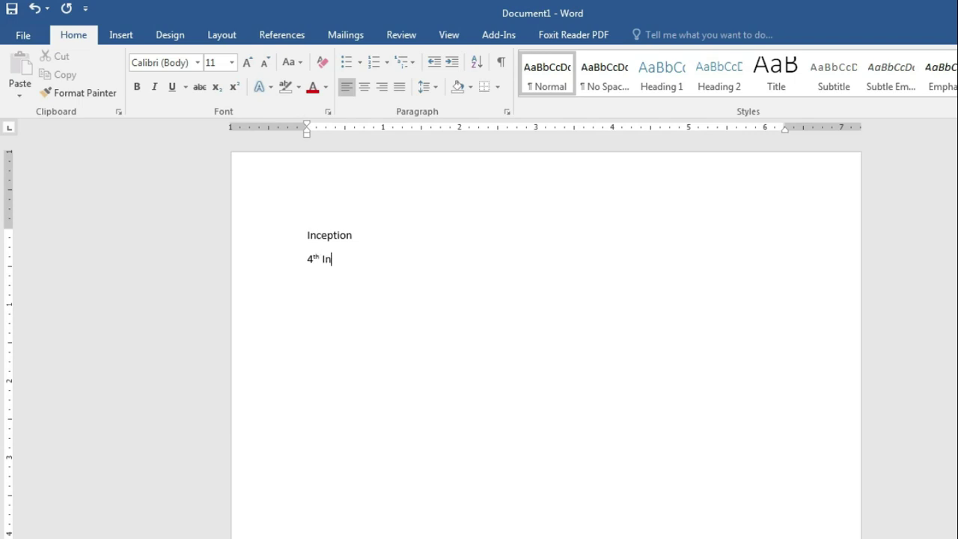
type("Installa")
type("tion ceremony")
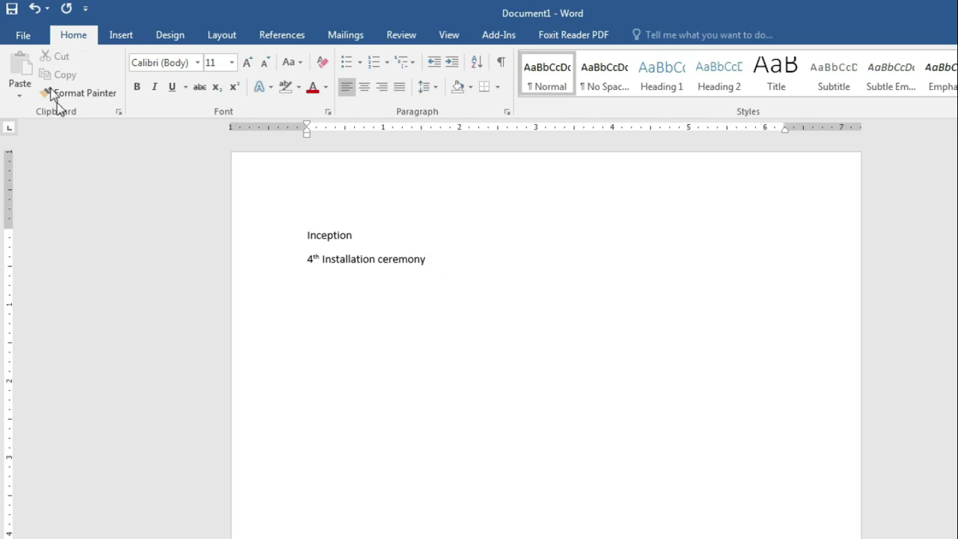
Step: Start saving Document1, view the This PC and Add a Place locations, and open the dialog for browsing to a folder
left_click(25, 38)
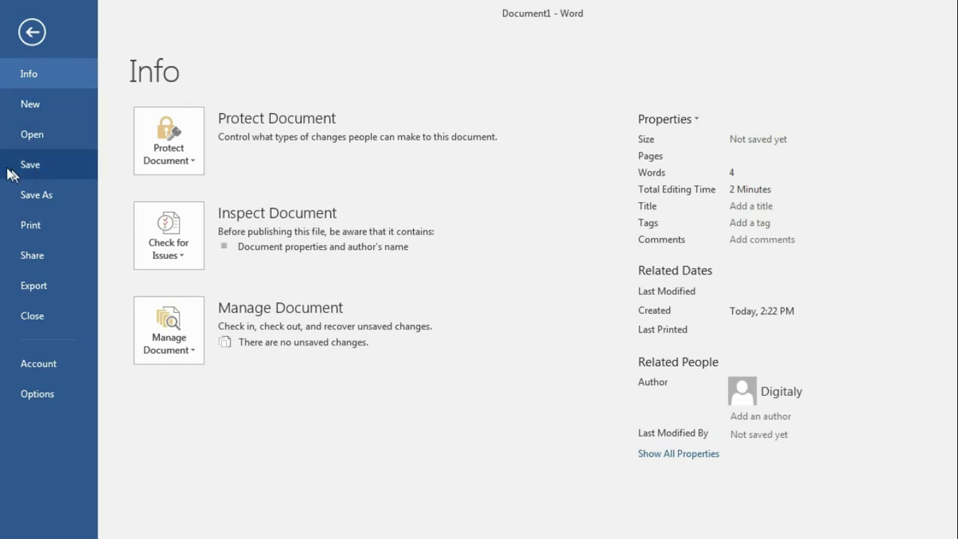
left_click(58, 161)
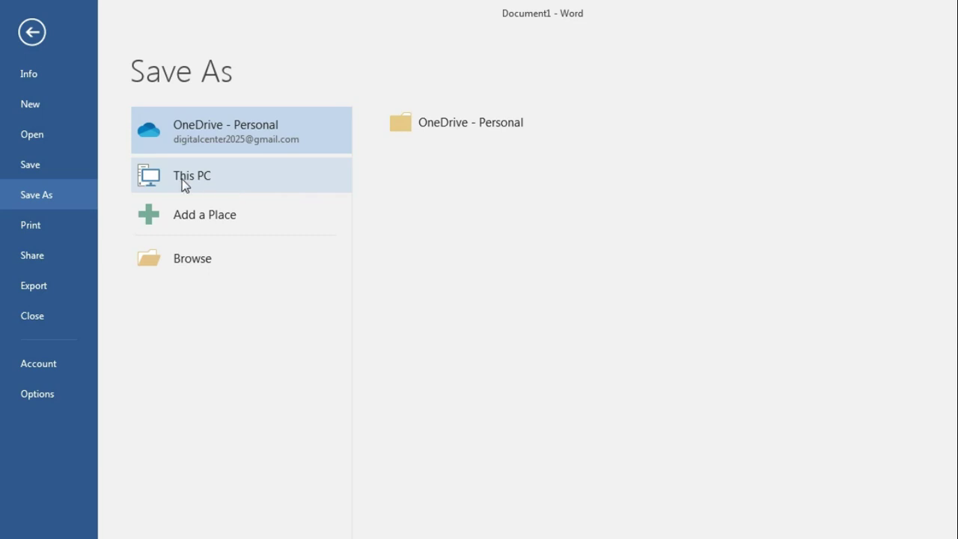
left_click(219, 178)
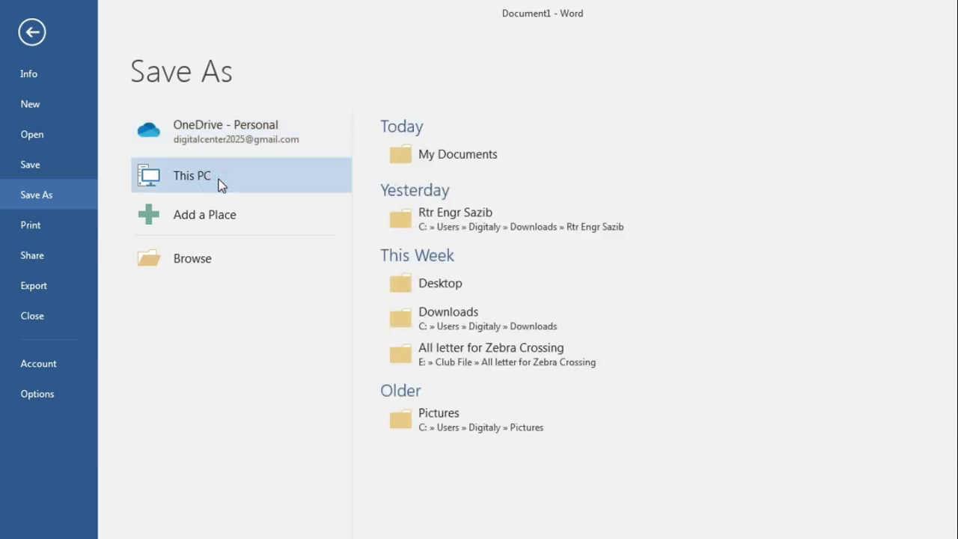
left_click(220, 217)
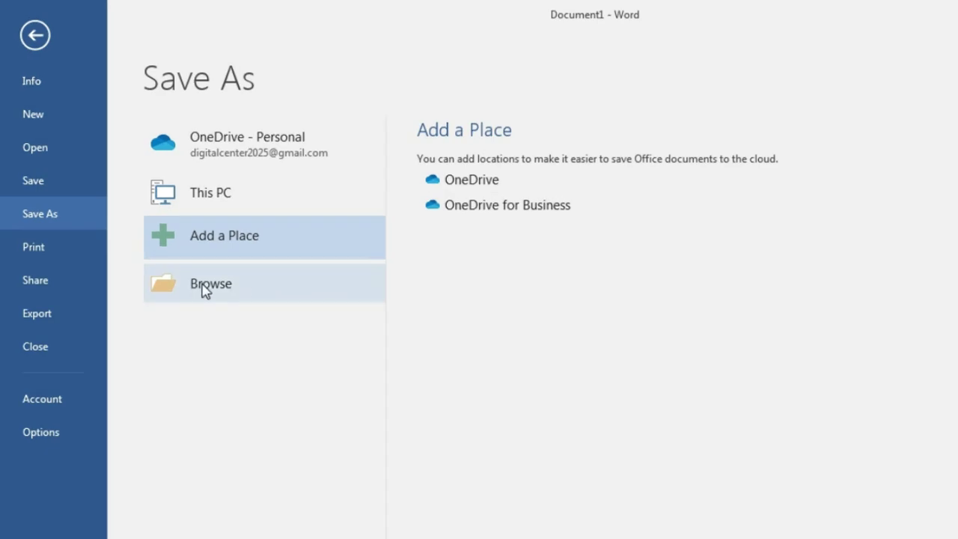
left_click(203, 288)
left_click(204, 289)
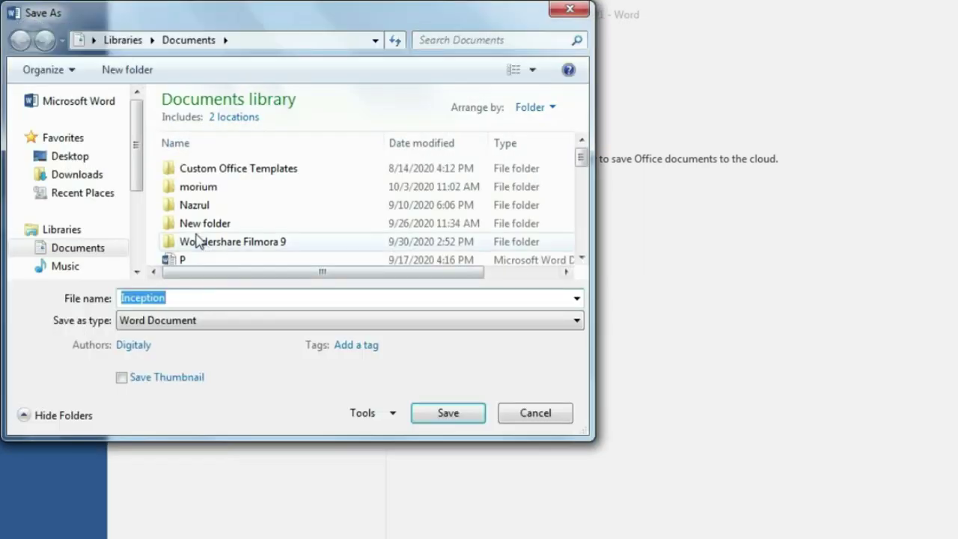
Step: Look through the Desktop, Downloads, Documents, Music, Pictures and Videos folders as possible save locations
left_click(71, 157)
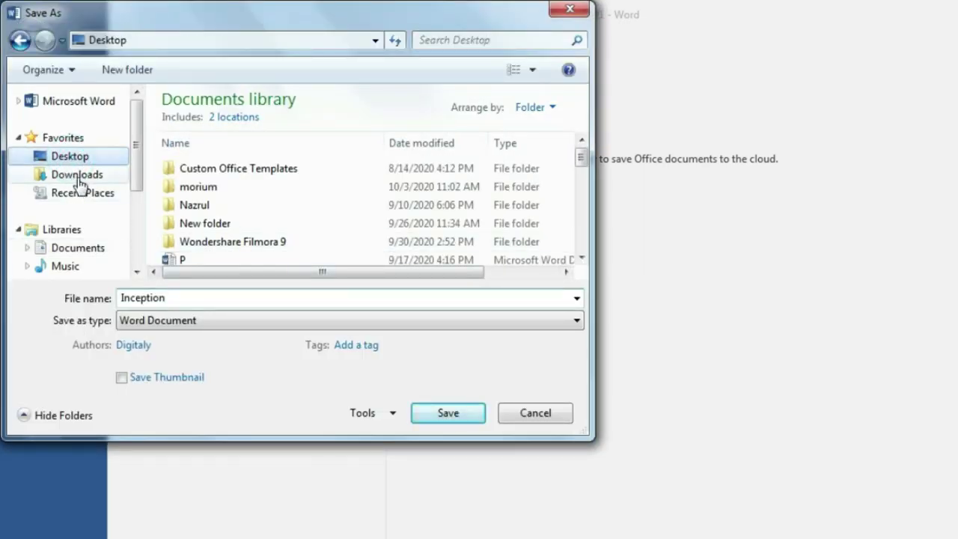
left_click(79, 176)
left_click(86, 249)
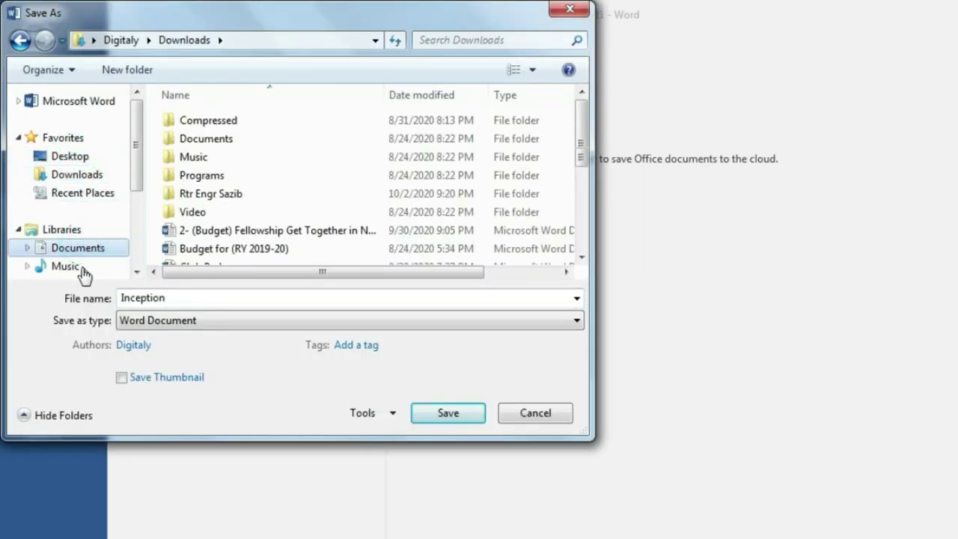
left_click(82, 268)
left_click_drag(133, 157, 131, 215)
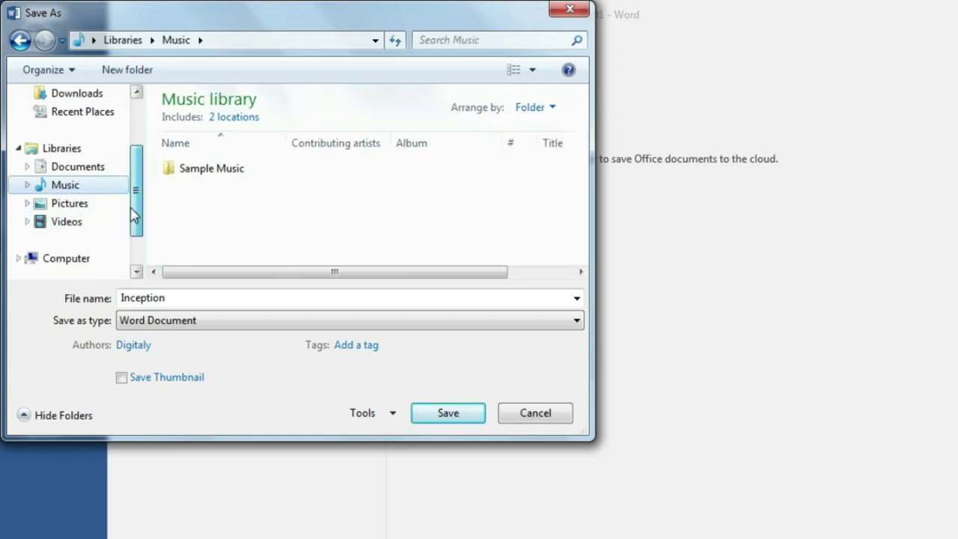
left_click(87, 204)
left_click(85, 225)
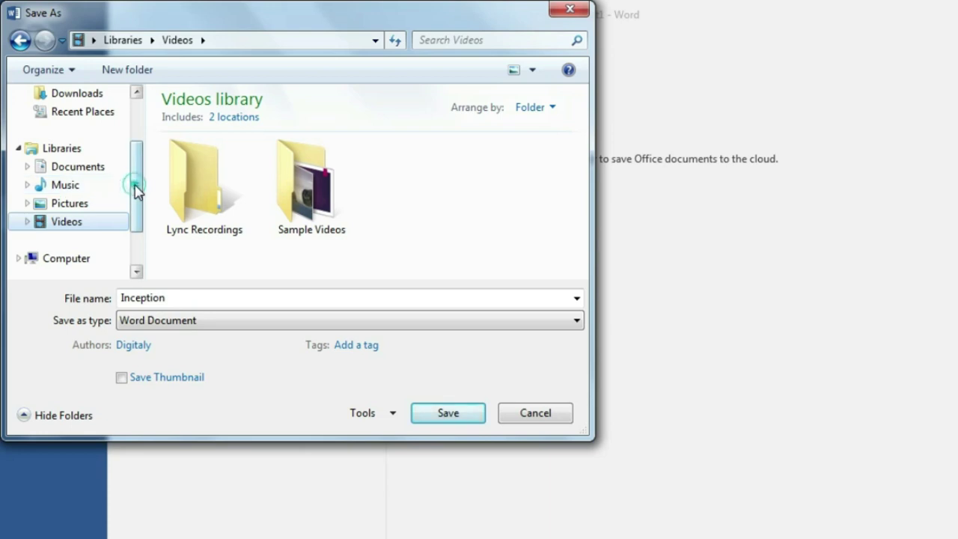
left_click_drag(133, 187, 133, 161)
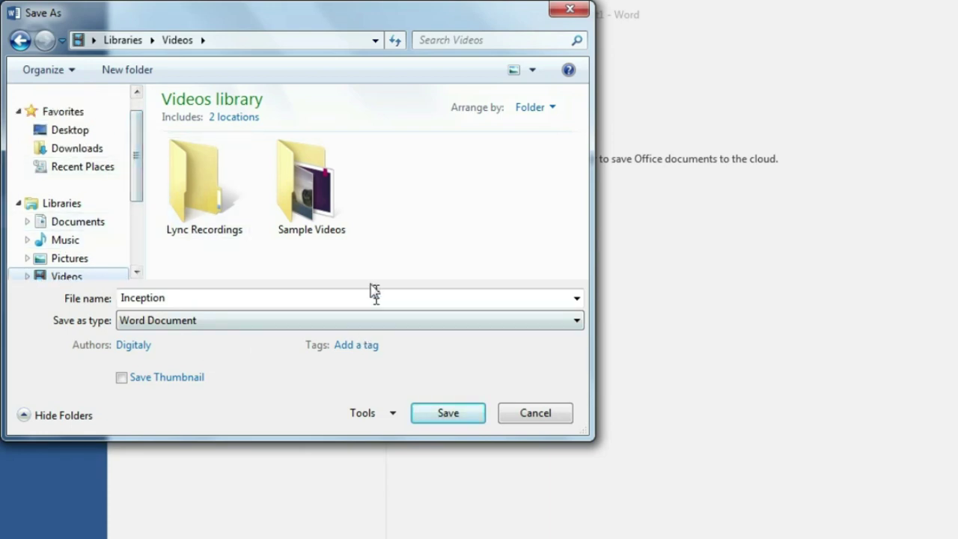
Step: Save the Word document in the Documents library, replacing the suggested file name with the person's first name
left_click(78, 224)
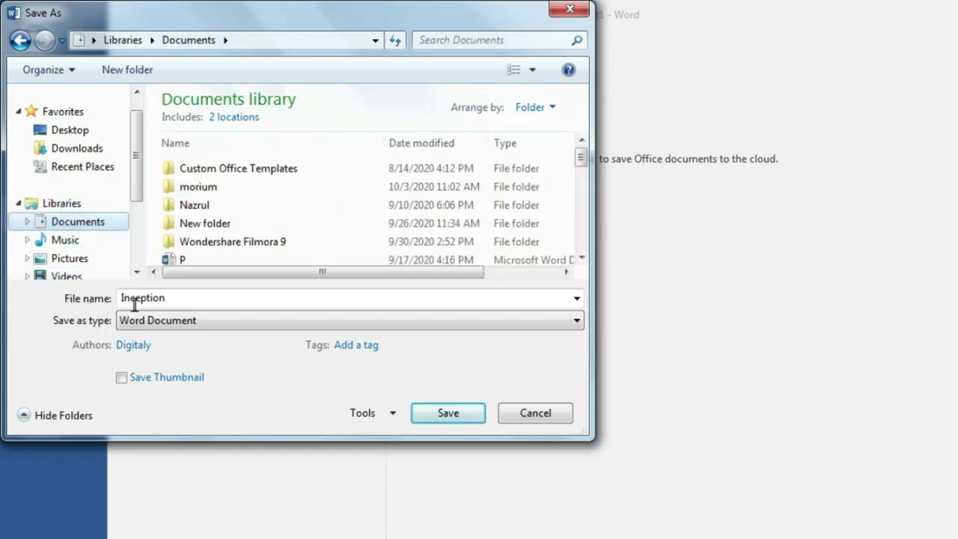
double_click(177, 298)
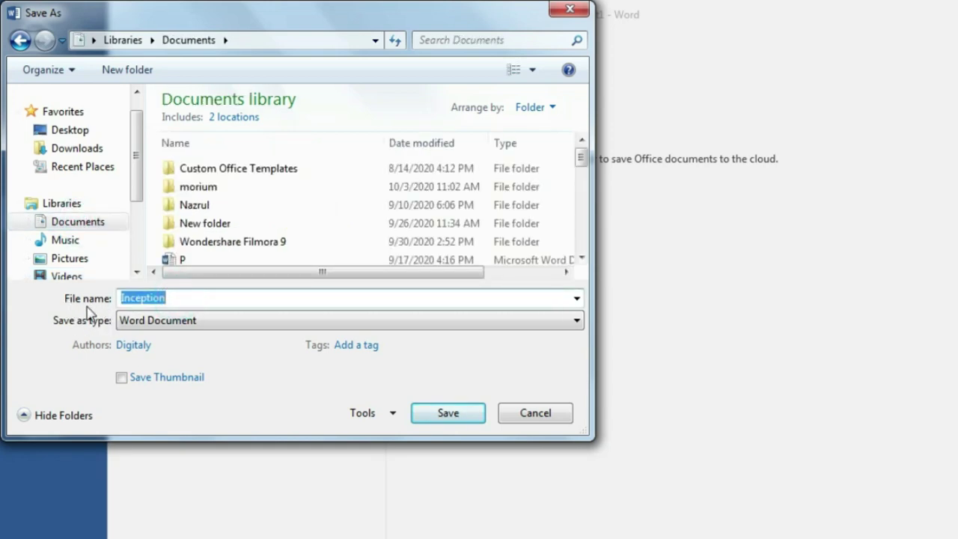
left_click(185, 300)
left_click_drag(187, 300, 108, 299)
key("BackSpace")
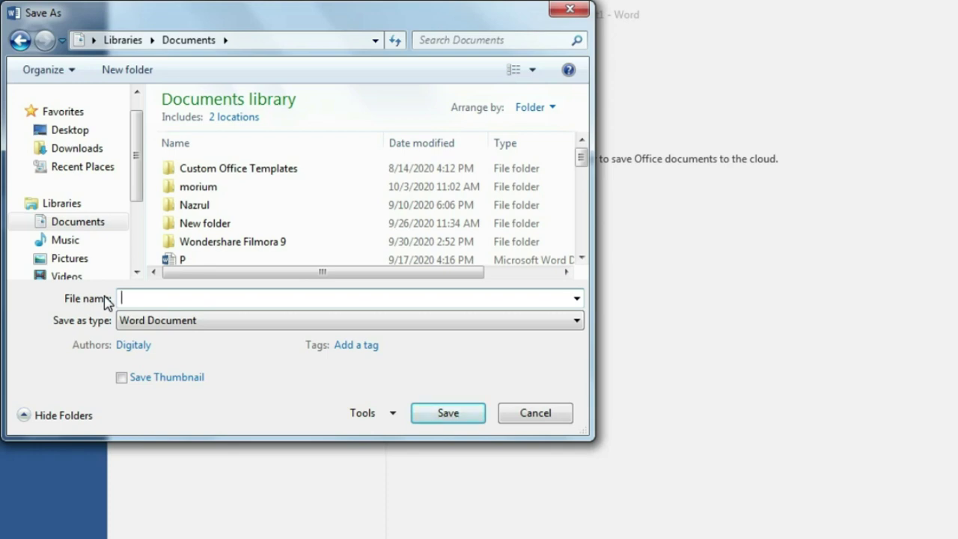
type("showkat")
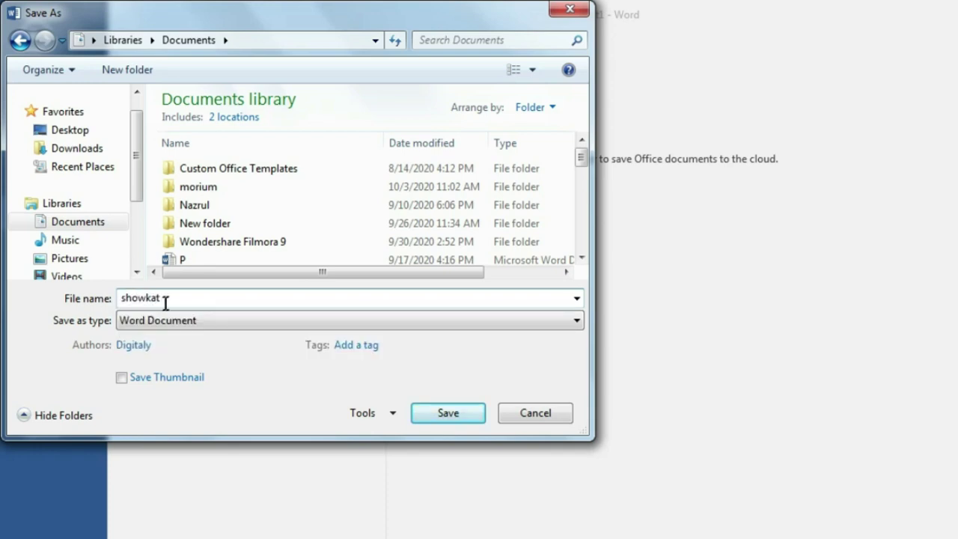
left_click(166, 300)
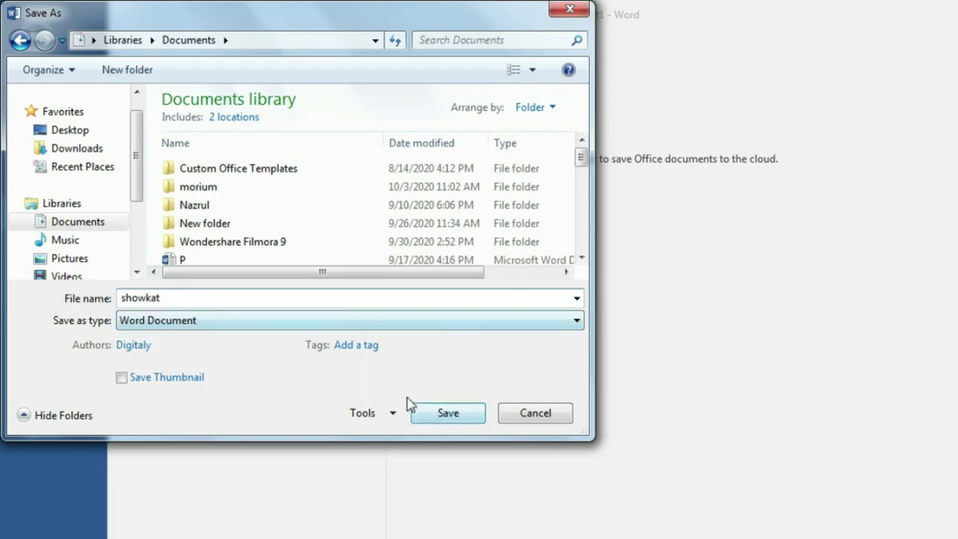
left_click(465, 420)
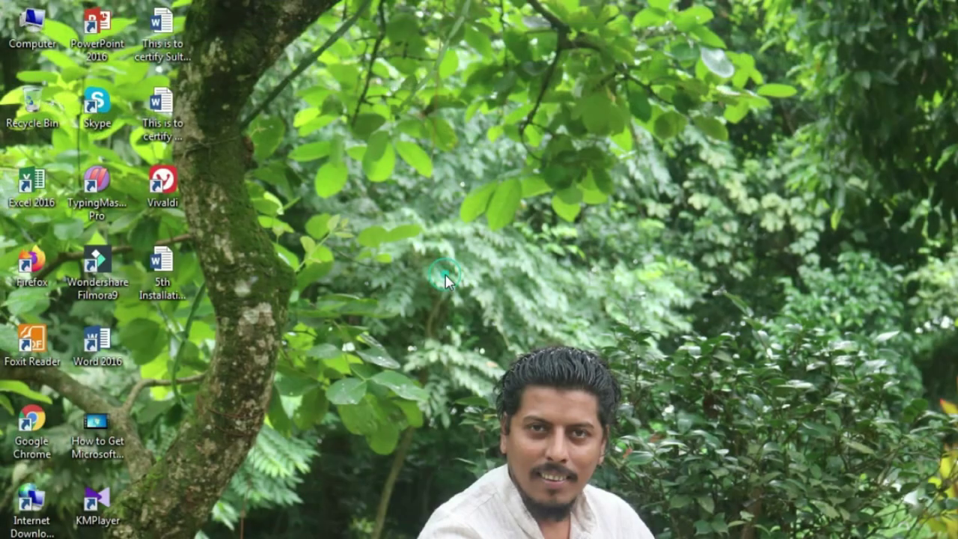
Step: Open the Documents library from the desktop's Computer window and open the newly saved Word document
double_click(35, 37)
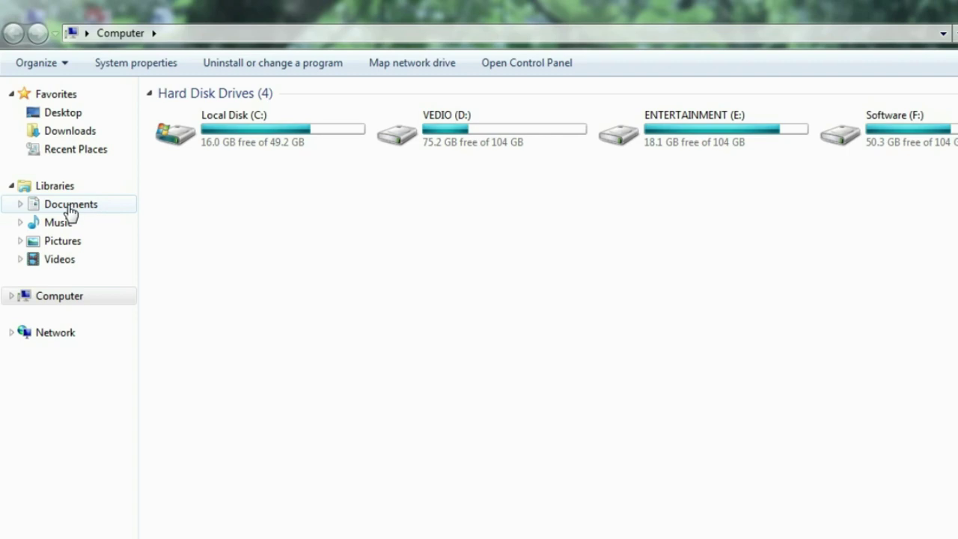
left_click(70, 214)
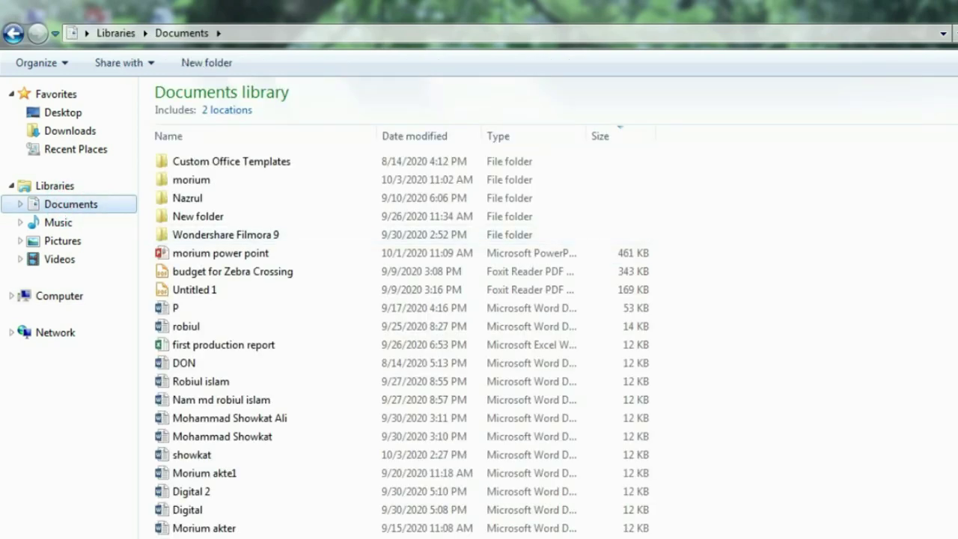
double_click(178, 459)
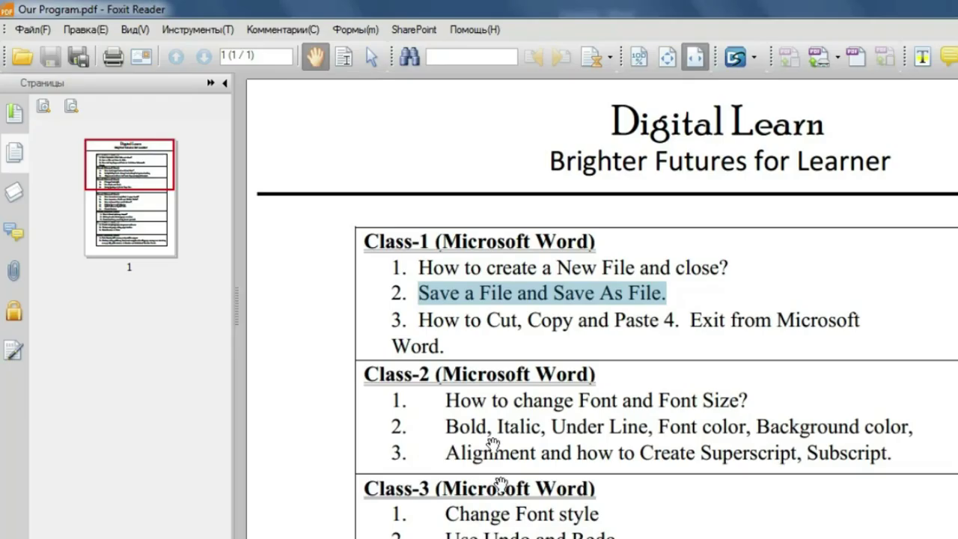
Step: Switch to Foxit Reader and highlight only "Save As File" in the second Class-1 topic
left_click(561, 295)
left_click(560, 292)
left_click_drag(588, 289, 664, 293)
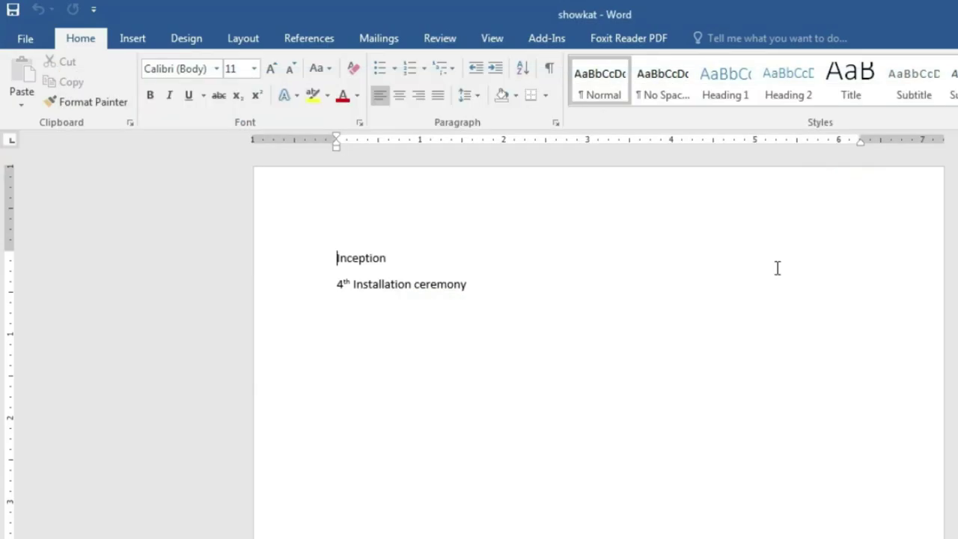
Step: Switch back to Word and use Save As to store a copy in the Documents library, adding " 2" to the existing file name
left_click(497, 287)
left_click(28, 41)
left_click(35, 214)
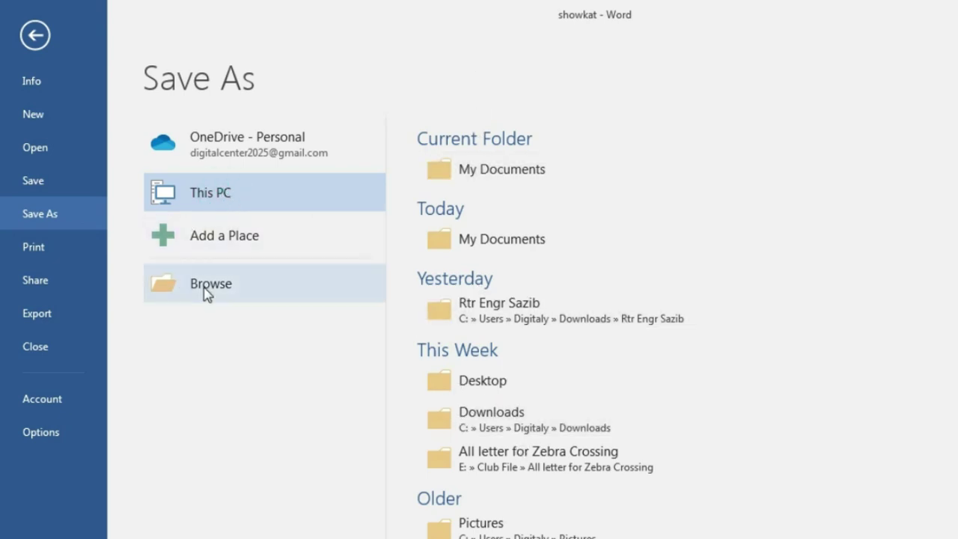
double_click(221, 194)
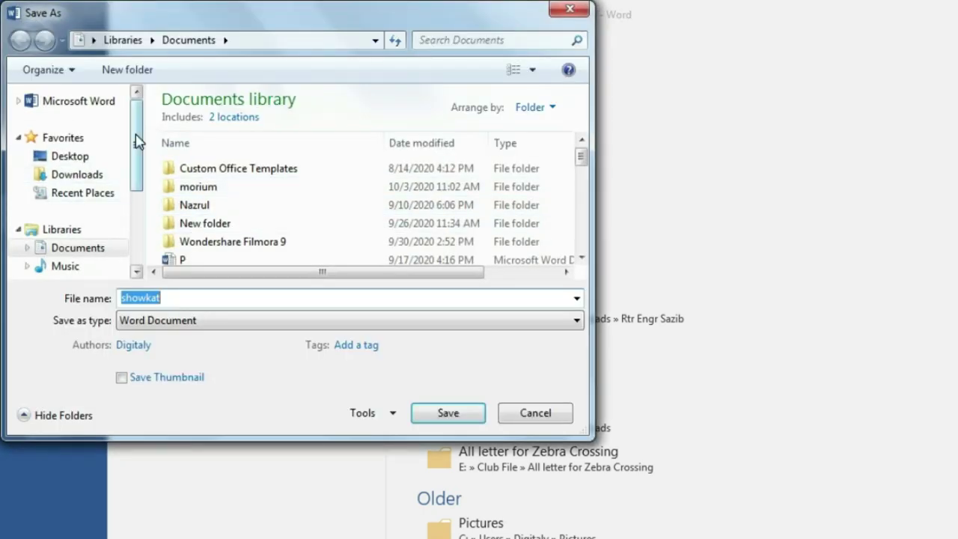
left_click_drag(135, 141, 142, 184)
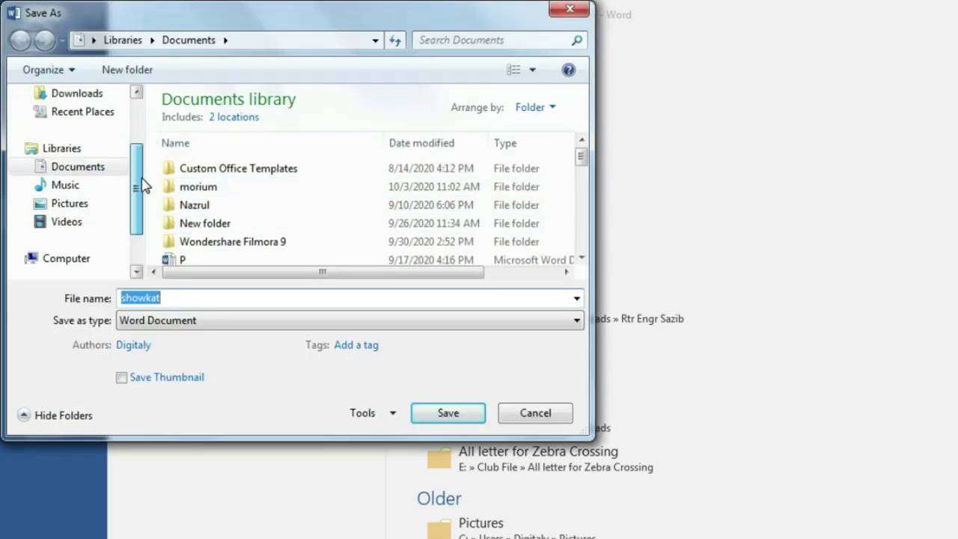
left_click(78, 168)
left_click(168, 301)
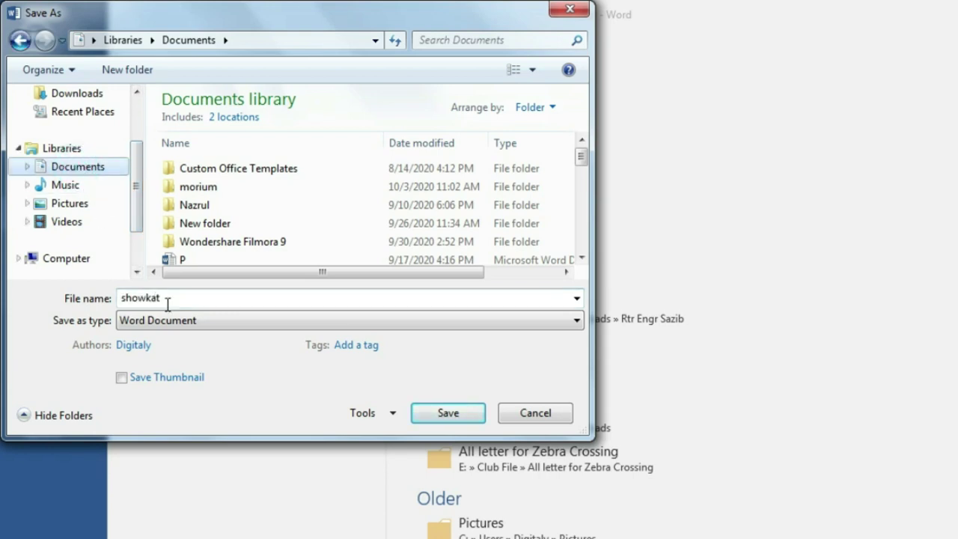
double_click(166, 298)
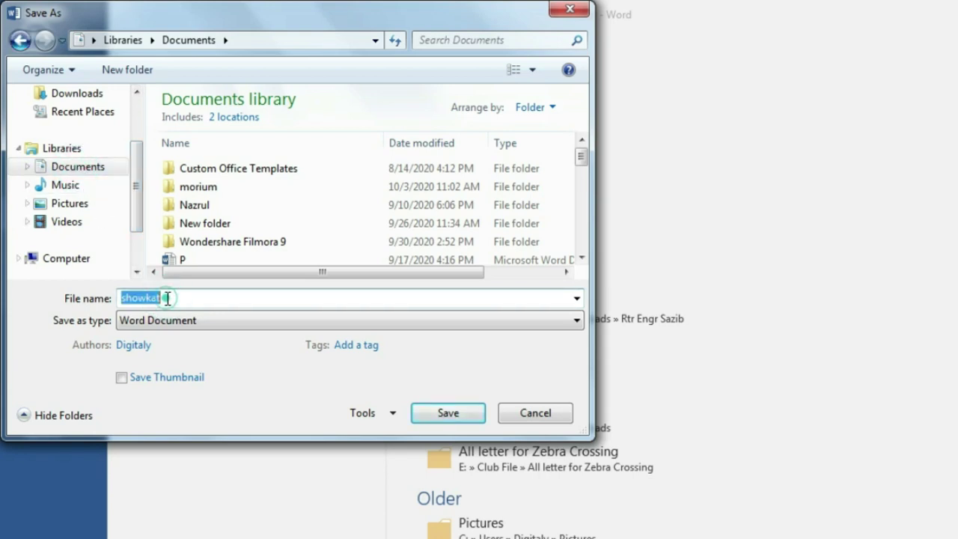
left_click(167, 298)
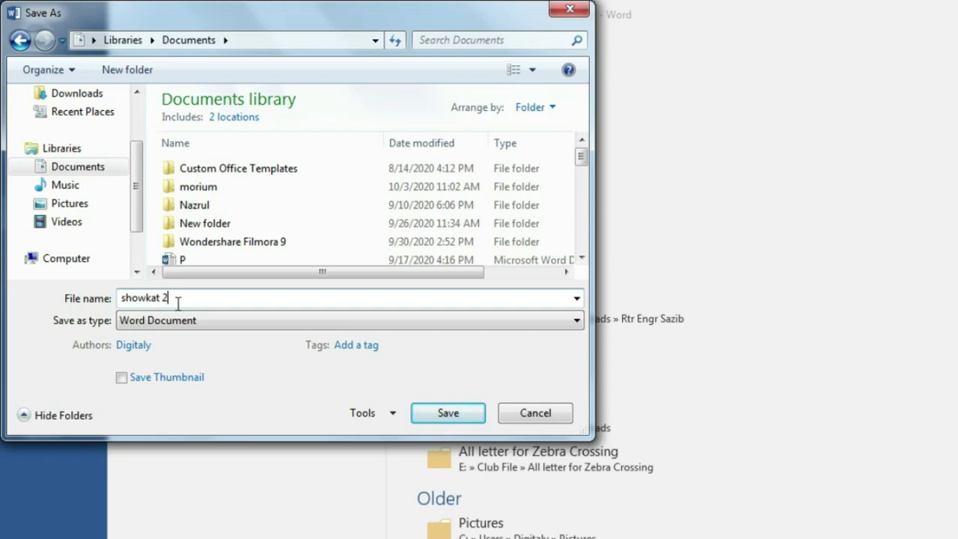
left_click(449, 412)
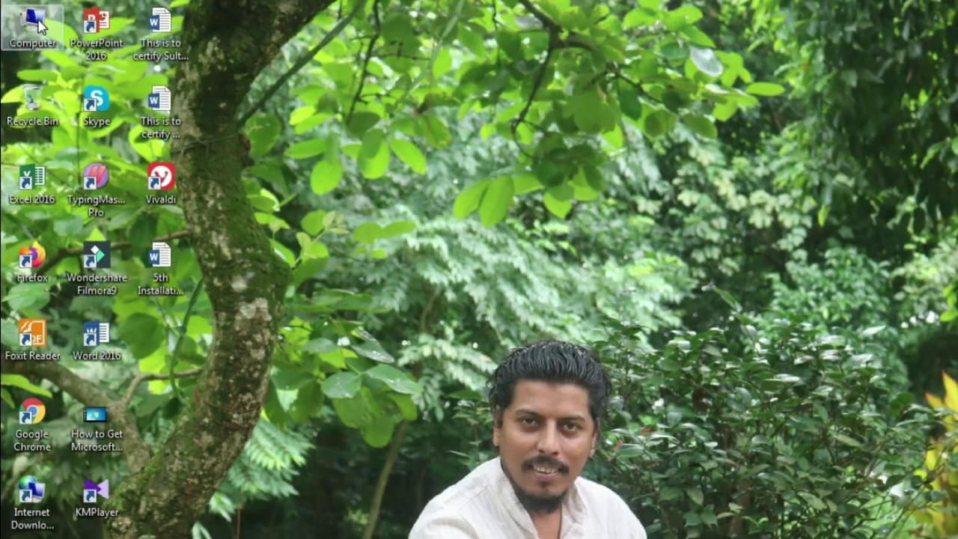
Step: Go to the Documents library through Computer and open the copy whose file name ends in 2
double_click(33, 25)
left_click(69, 204)
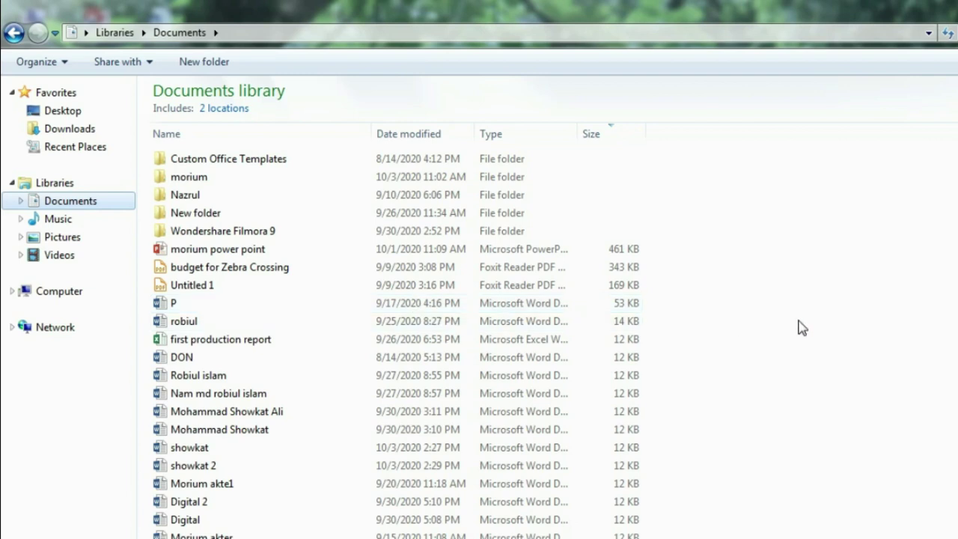
double_click(202, 472)
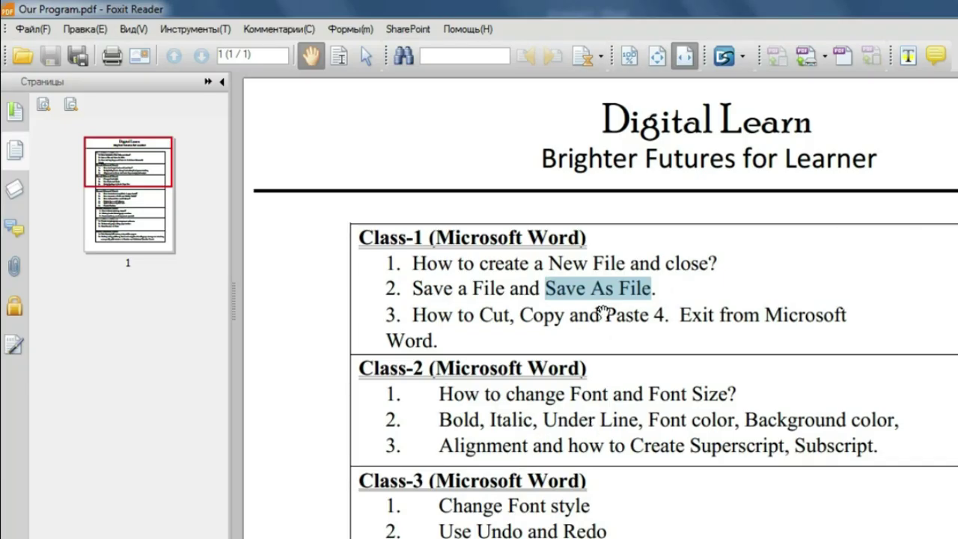
Step: Switch to Foxit Reader, clear the highlight and highlight the Class-1 topic "How to Cut, Copy and Paste"
left_click(605, 303)
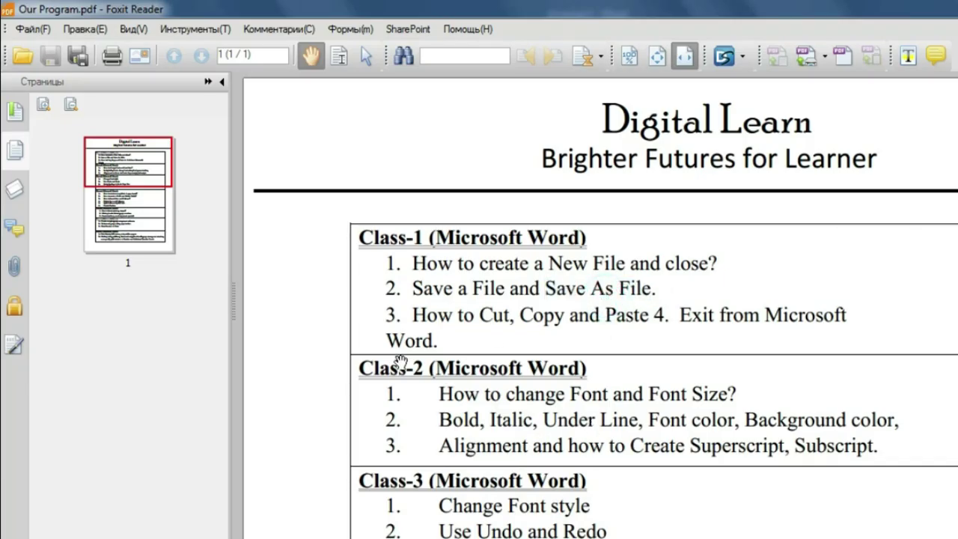
left_click(417, 312)
left_click_drag(419, 312, 646, 324)
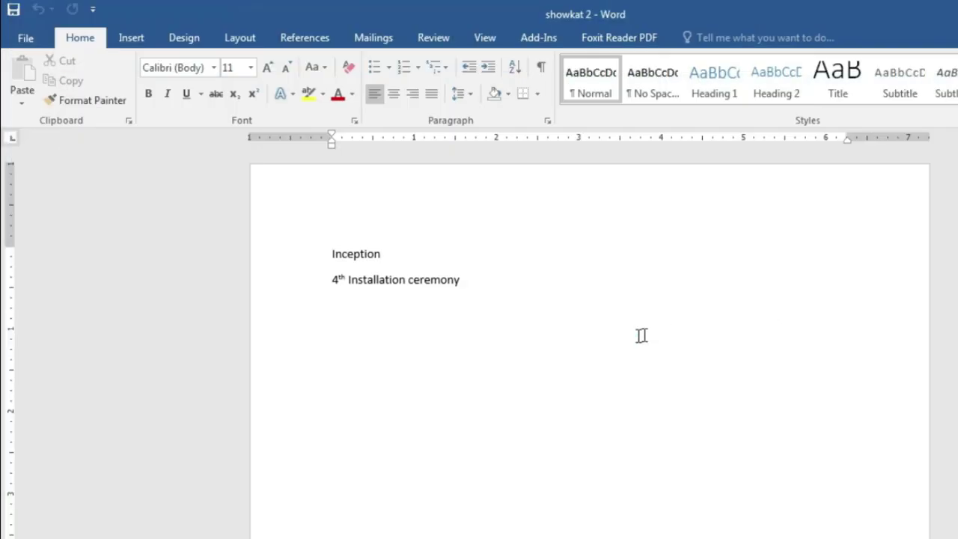
Step: Cut the "Inception" line above "4th Installation ceremony" in the Word document
left_click(633, 333)
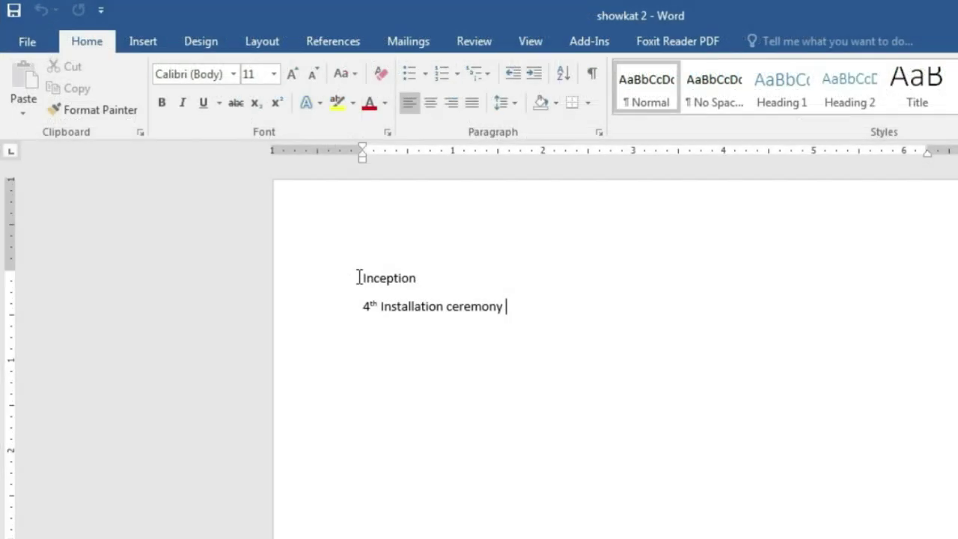
left_click_drag(360, 277, 424, 279)
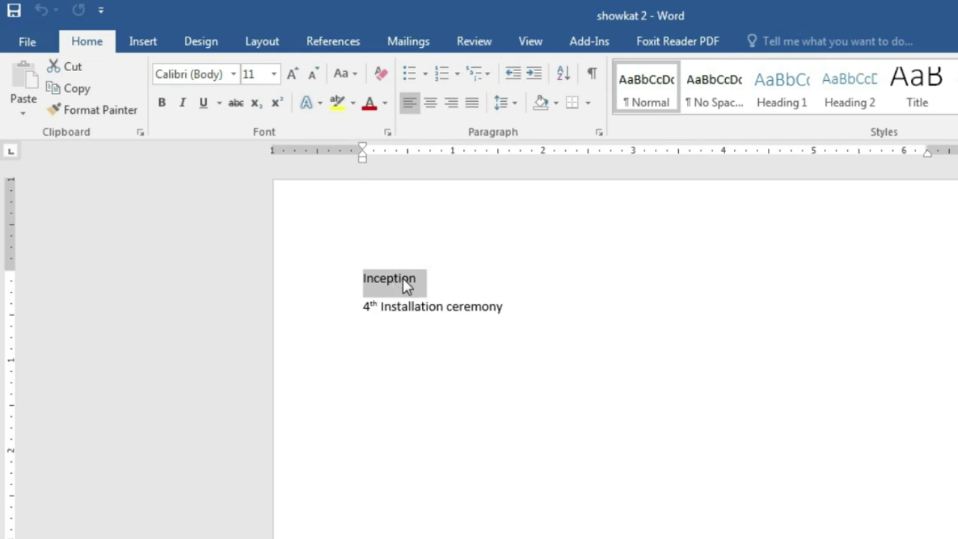
right_click(403, 278)
left_click(370, 344)
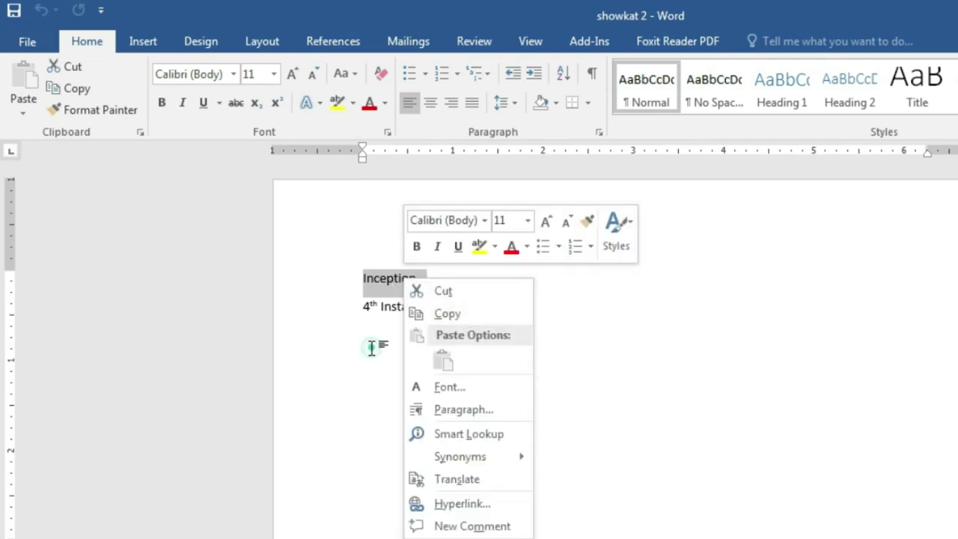
left_click(367, 278)
left_click_drag(358, 279, 434, 278)
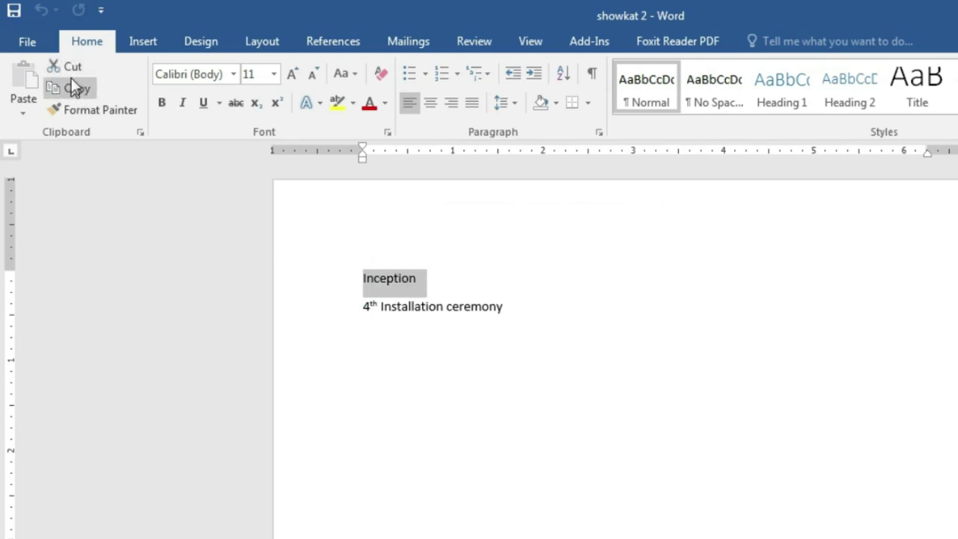
left_click(72, 68)
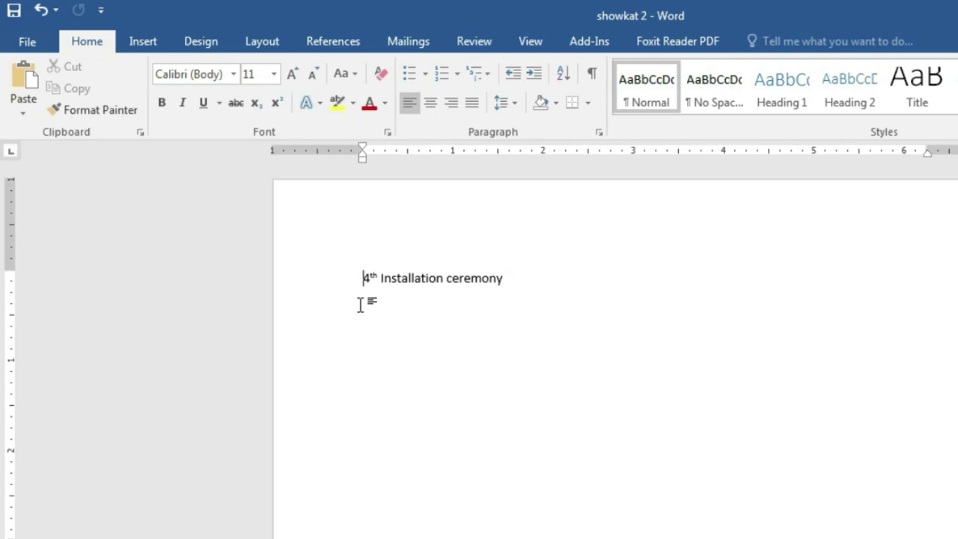
Step: Paste the cut "Inception" text on the line below "4th Installation ceremony"
left_click(364, 305)
right_click(364, 305)
left_click(402, 388)
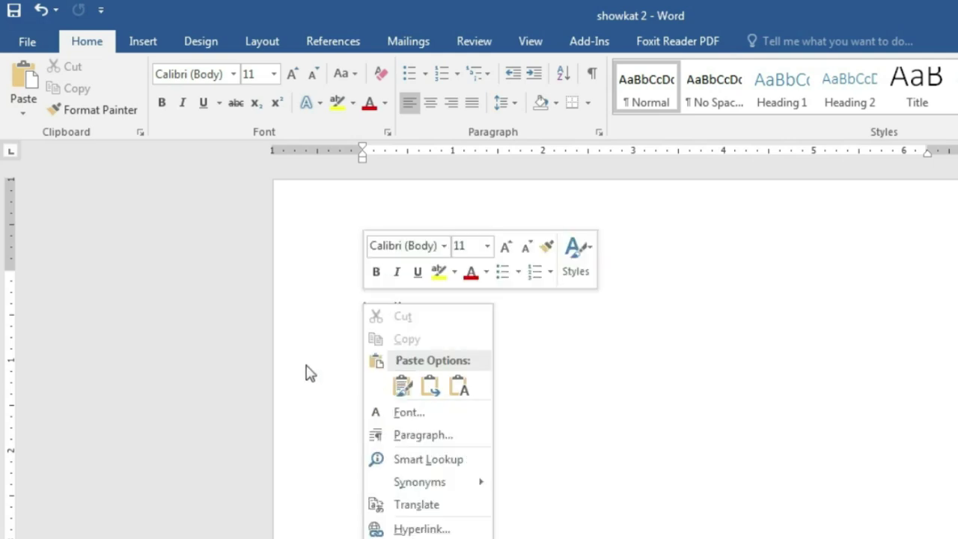
left_click(321, 368)
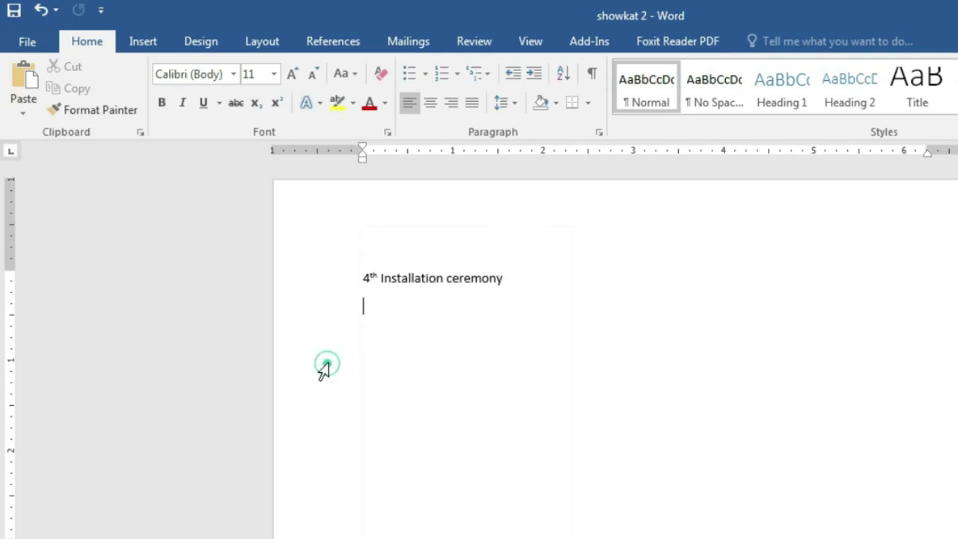
left_click(362, 304)
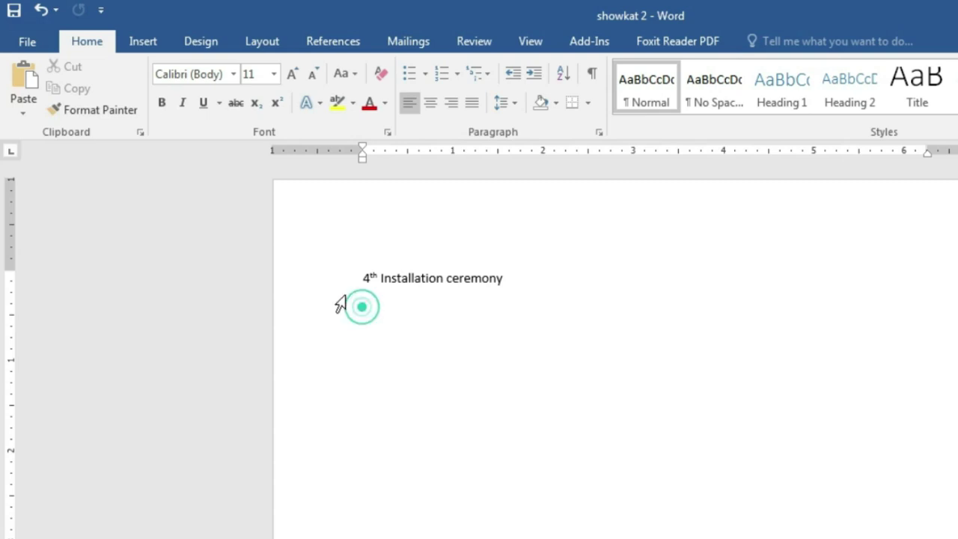
left_click(23, 81)
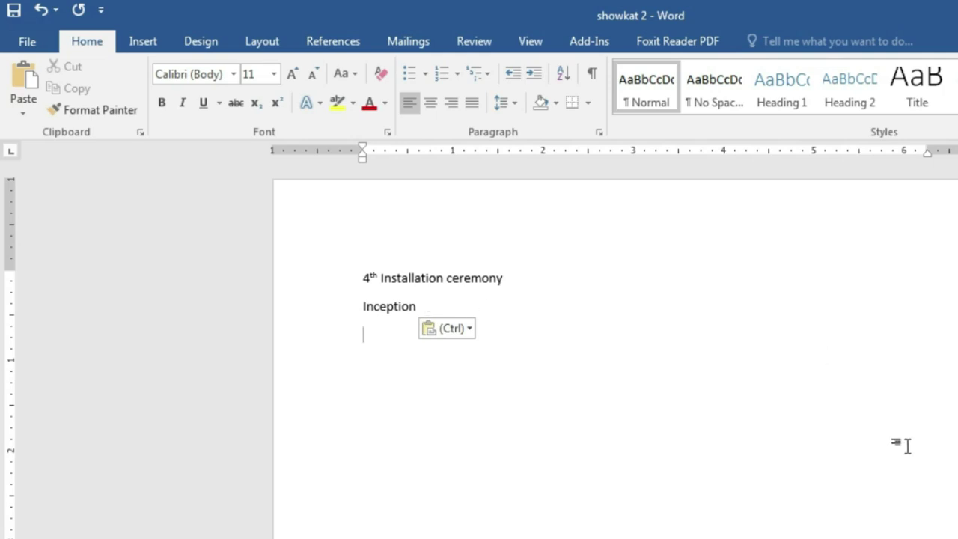
type("111111111")
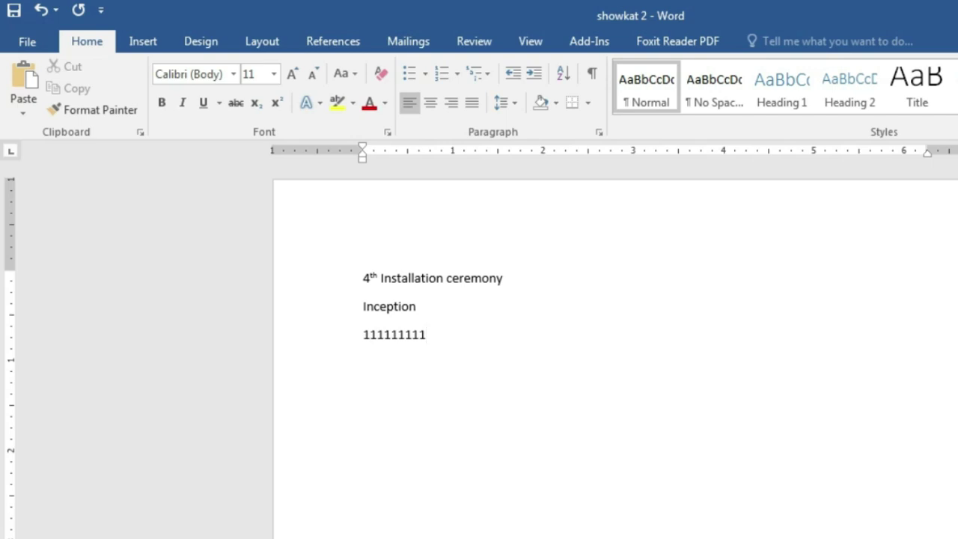
type("3333333")
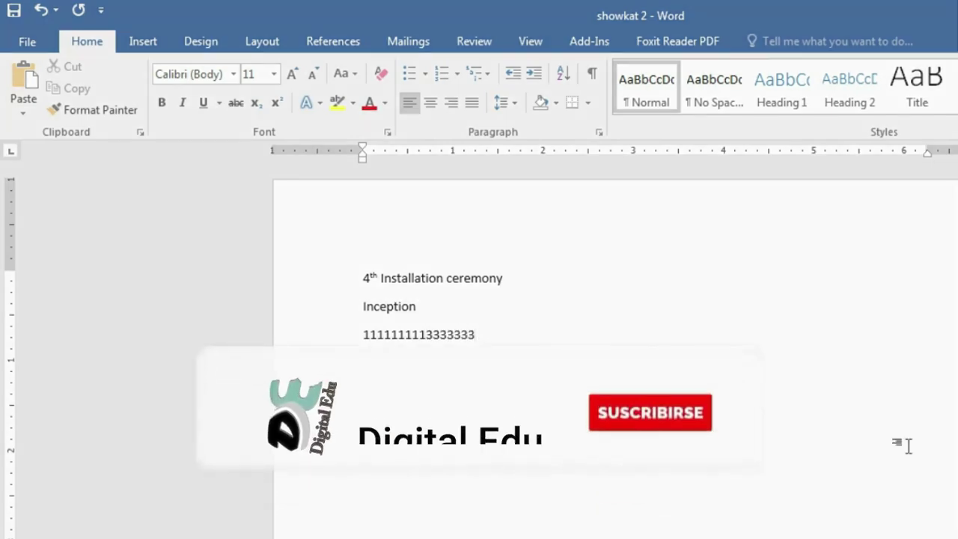
type("555")
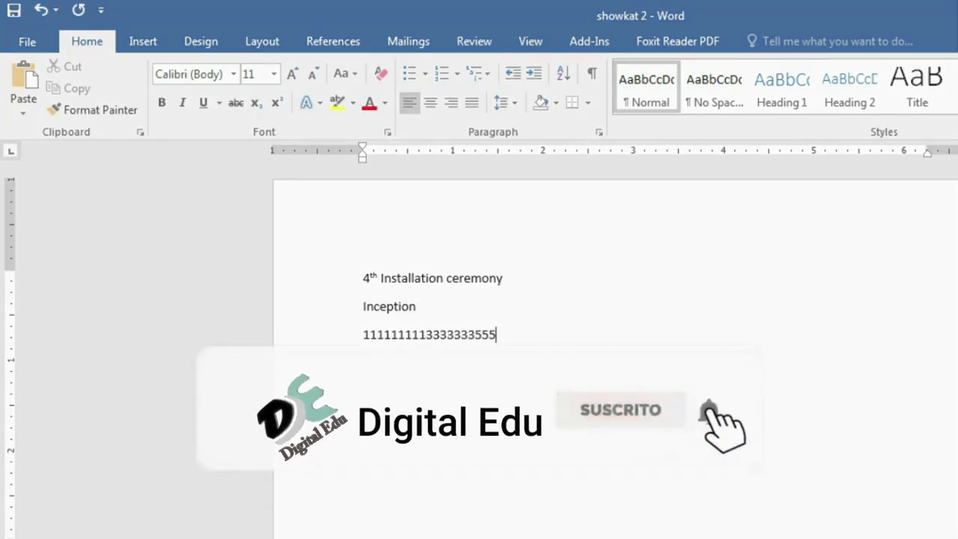
type("55444444222222")
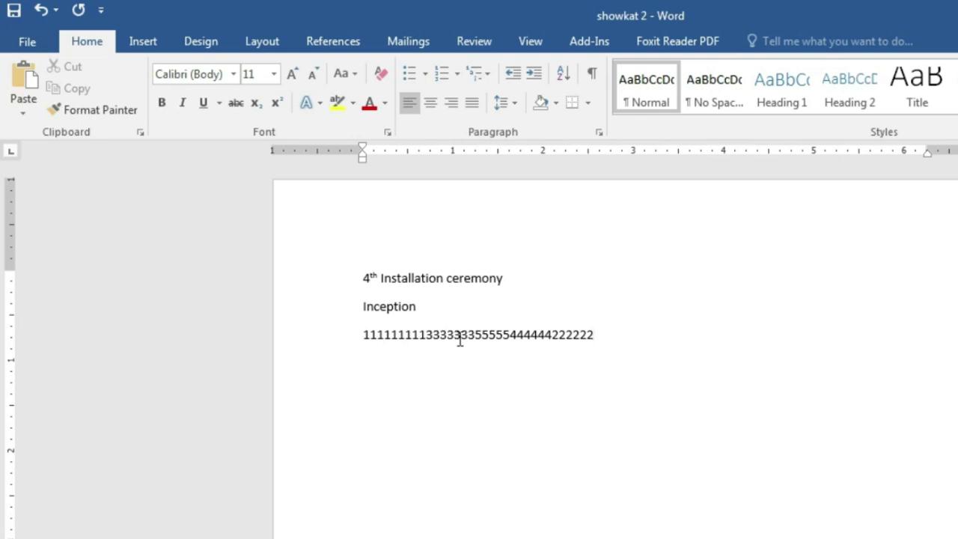
Step: Cut the 222222 at the end of the digit string and paste it between the 1s and the 3s
left_click_drag(554, 338, 597, 344)
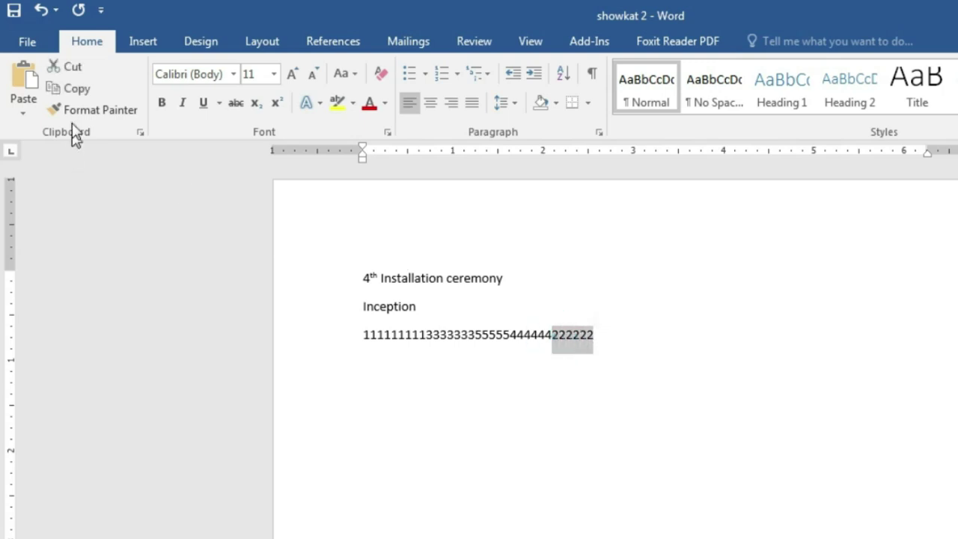
left_click(73, 66)
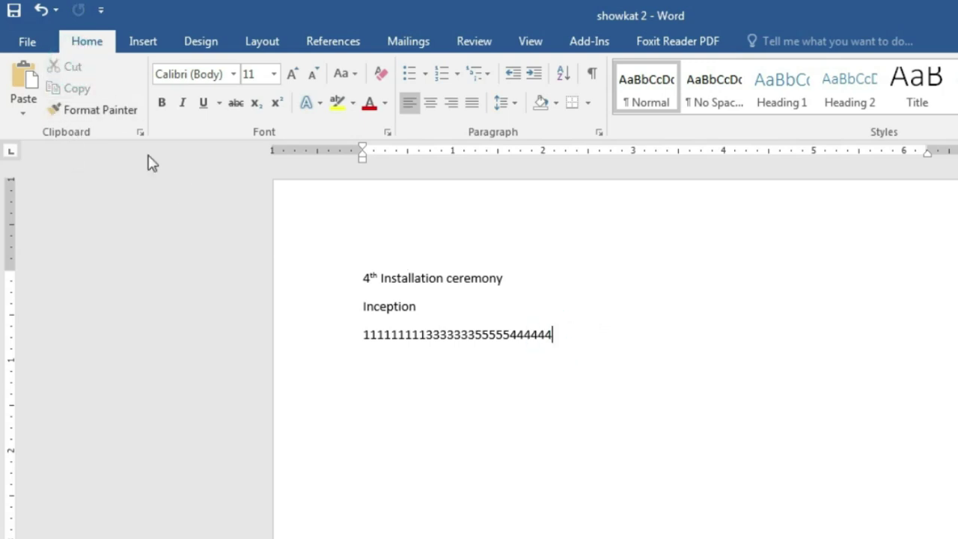
left_click(426, 337)
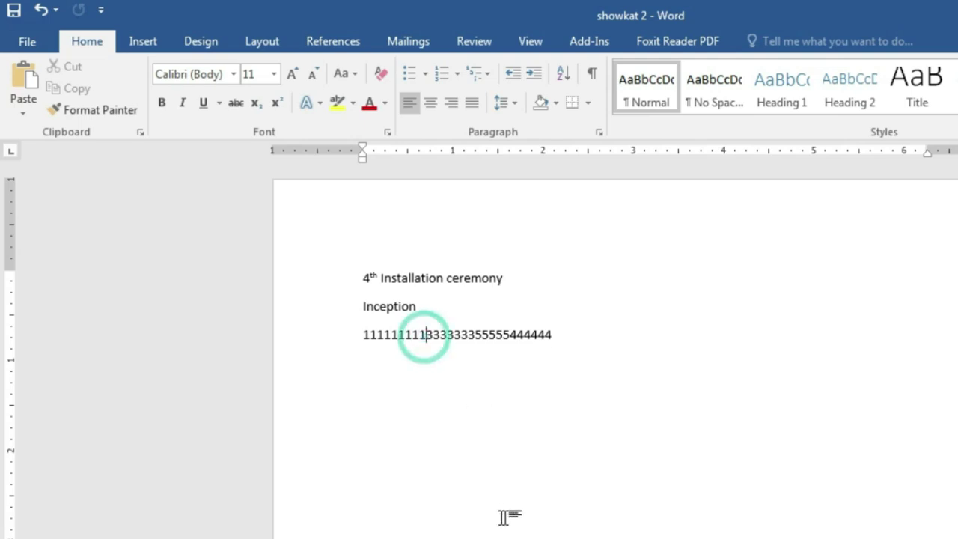
left_click(22, 77)
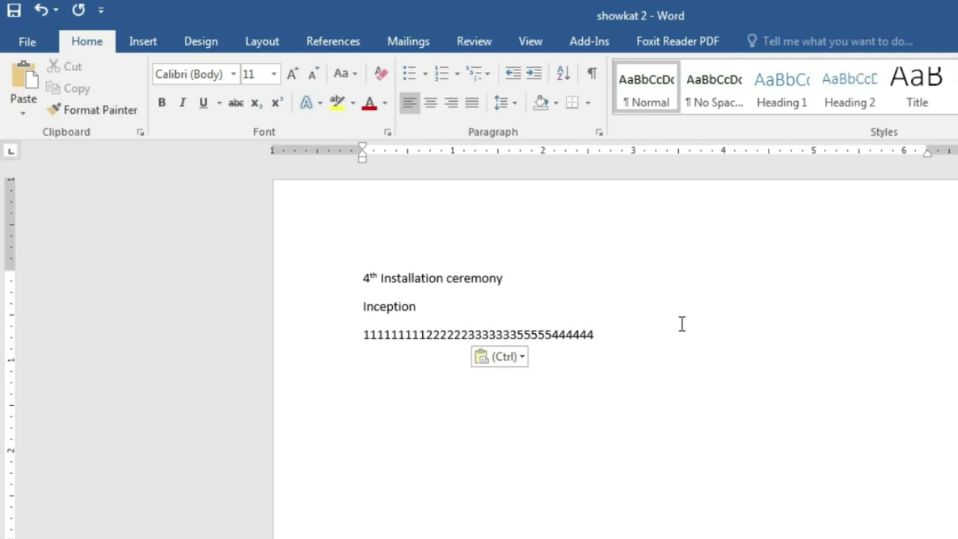
Step: Cut the 444444 at the end of the digit string and paste it between the 3s and the 5s
left_click(596, 336)
left_click_drag(595, 336, 553, 340)
left_click(80, 70)
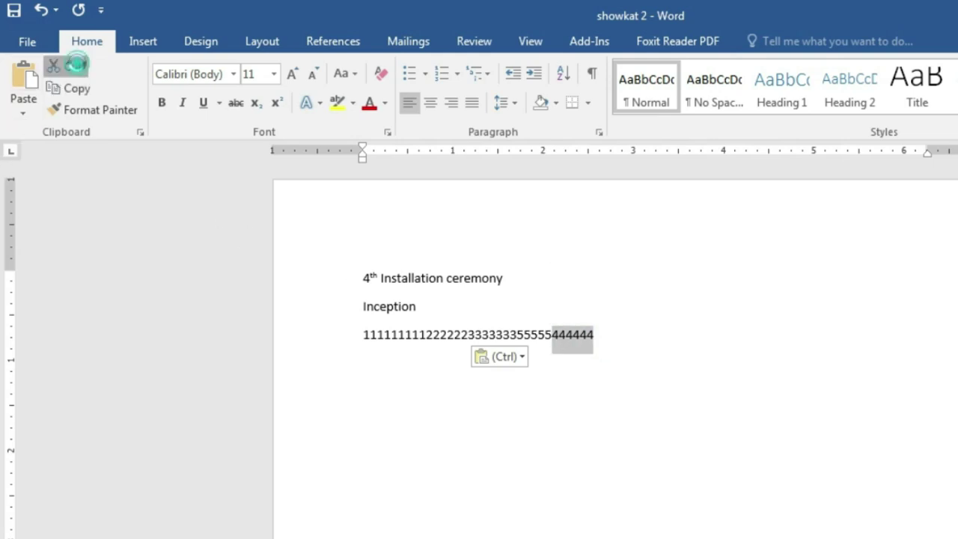
left_click(517, 339)
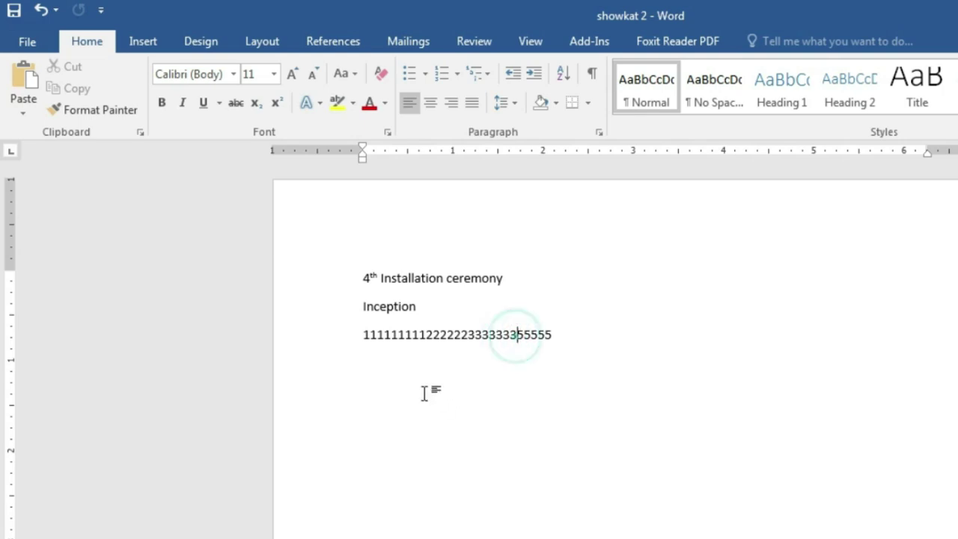
left_click(23, 78)
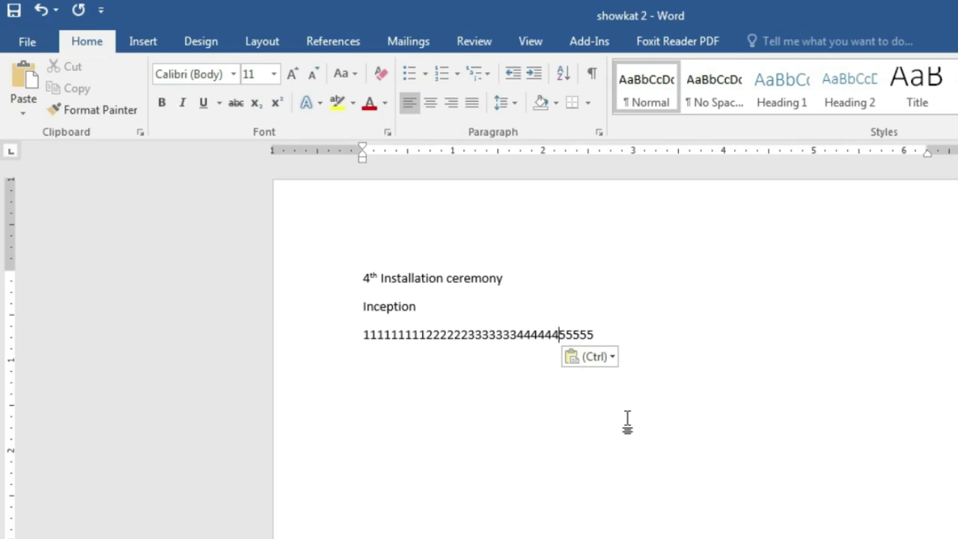
left_click(627, 341)
Step: Switch to Foxit Reader, clear the highlight on the Cut, Copy and Paste topic, and return to the Word document
left_click(509, 538)
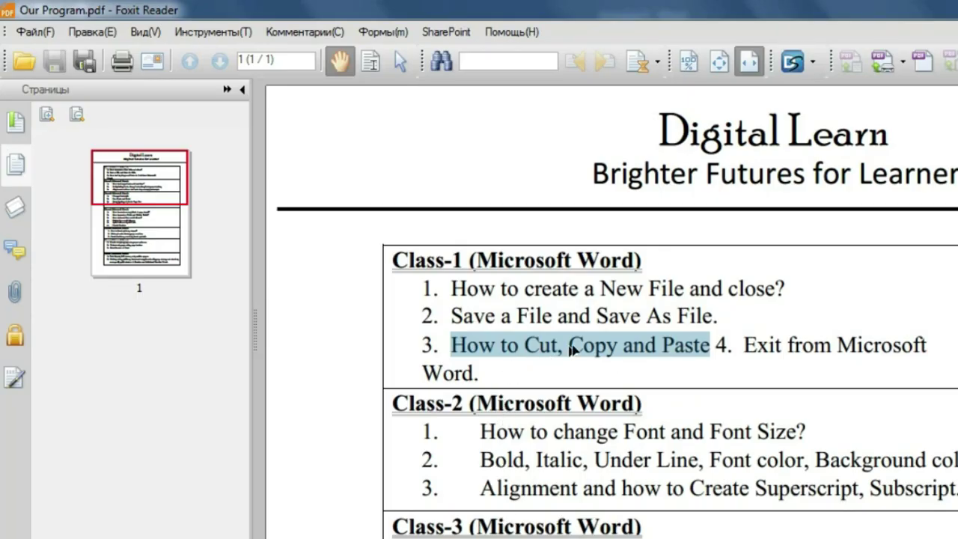
left_click(570, 348)
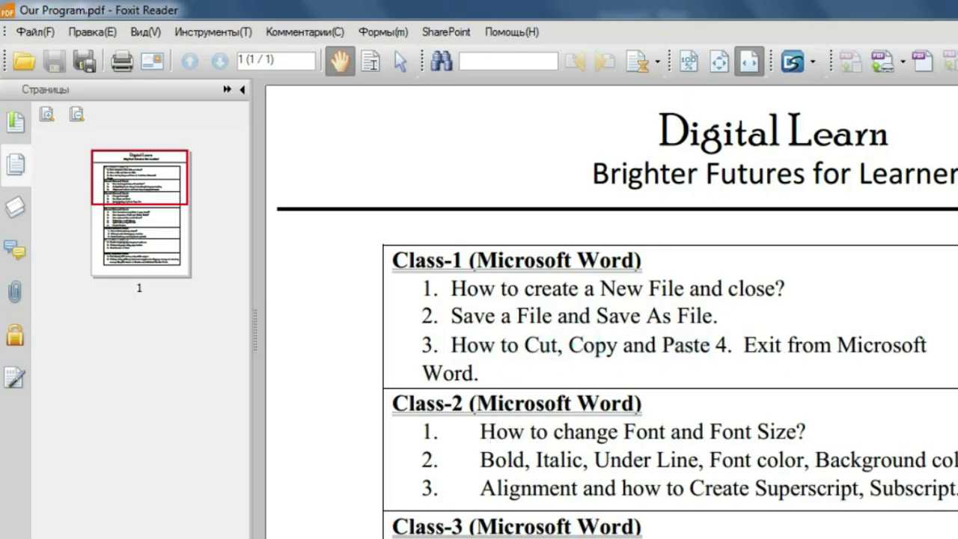
left_click(509, 538)
left_click(746, 429)
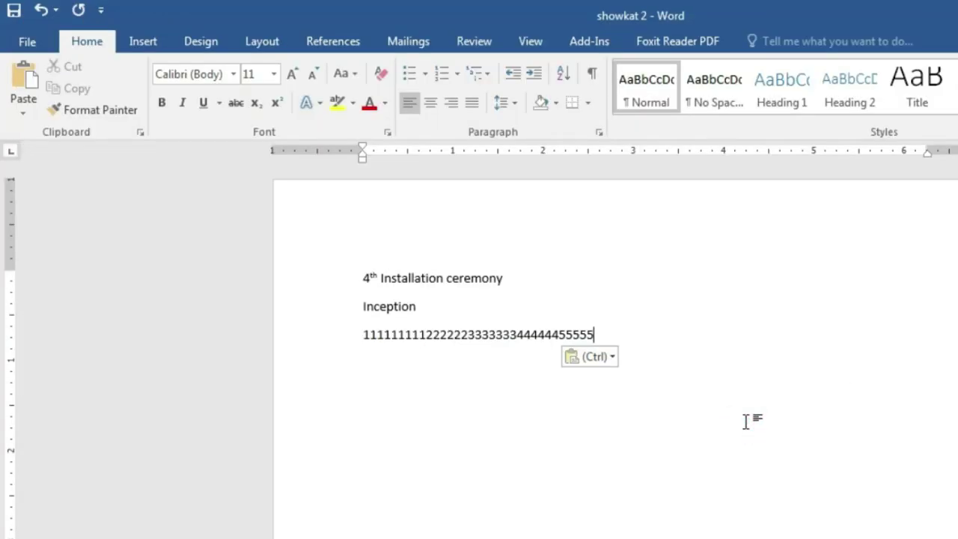
Step: Copy the "Inception" line and paste it directly after the original word, keeping source formatting
left_click(362, 306)
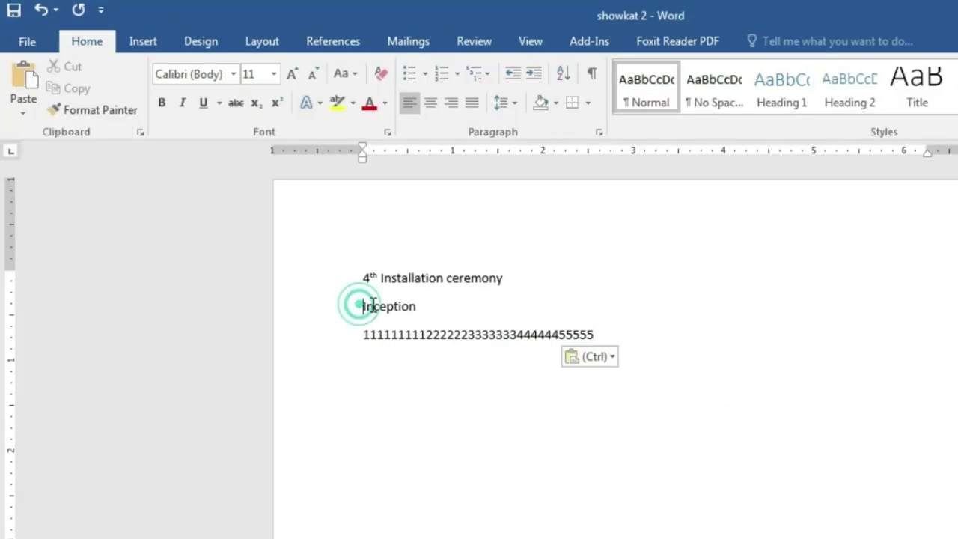
left_click_drag(363, 306, 424, 304)
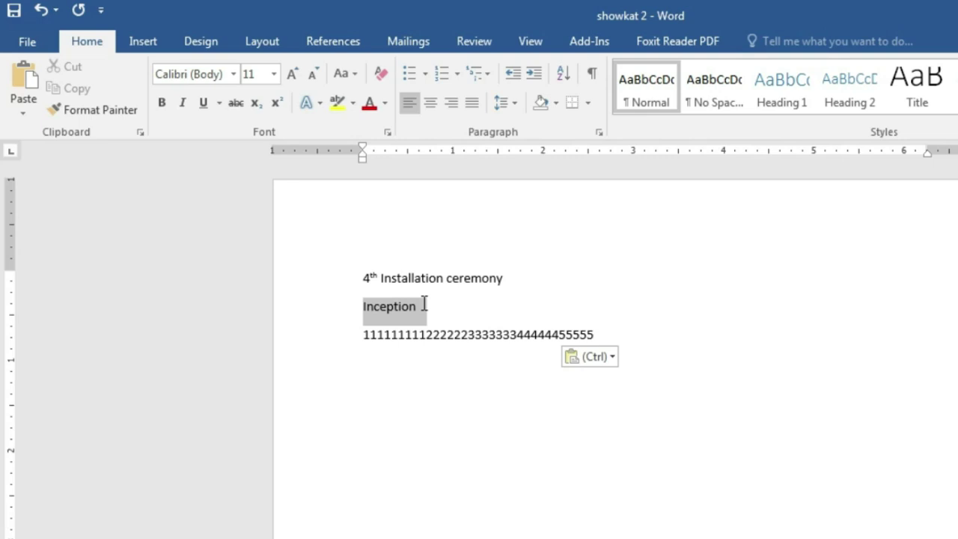
left_click_drag(424, 304, 423, 304)
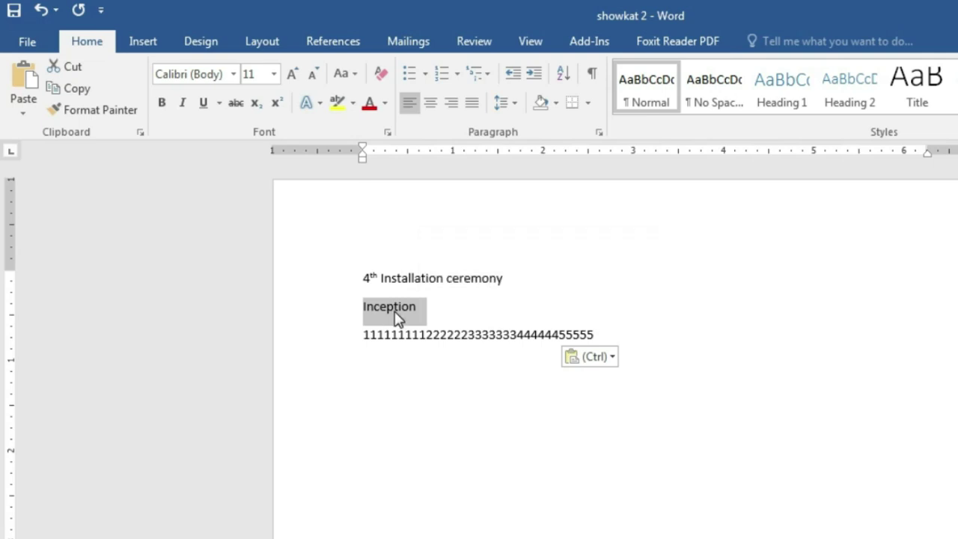
right_click(396, 313)
left_click(440, 349)
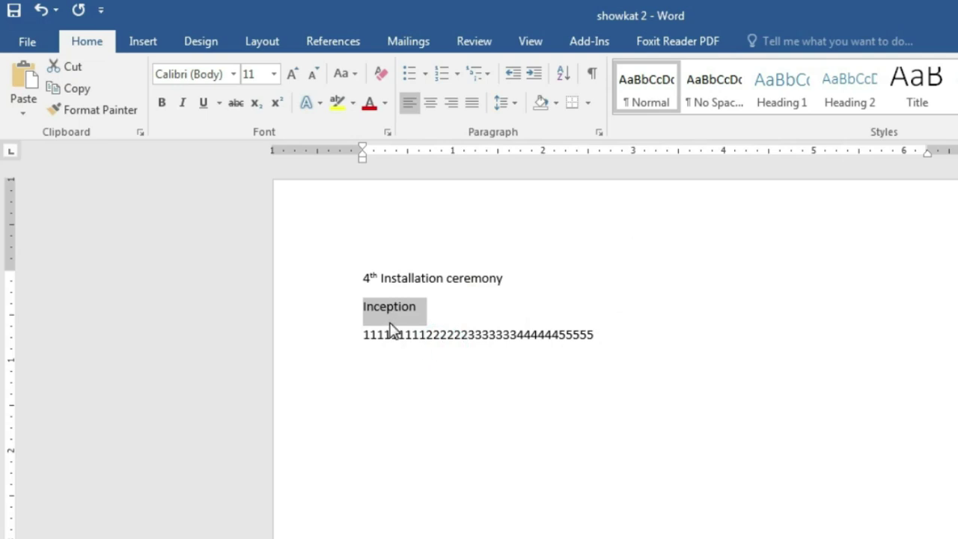
left_click(441, 304)
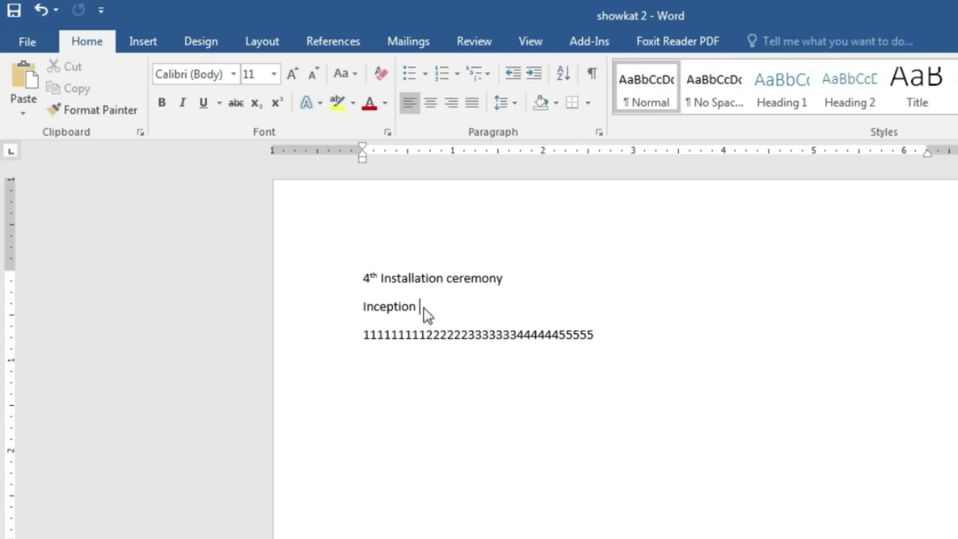
right_click(424, 309)
left_click(462, 388)
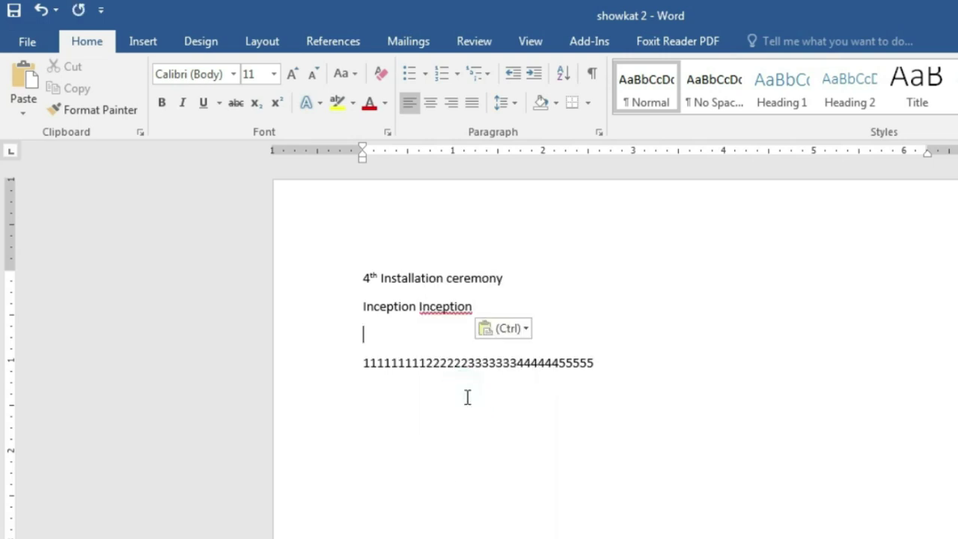
Step: Paste "Inception" two more times at the end of its line and once on the line below
left_click(487, 306)
right_click(487, 308)
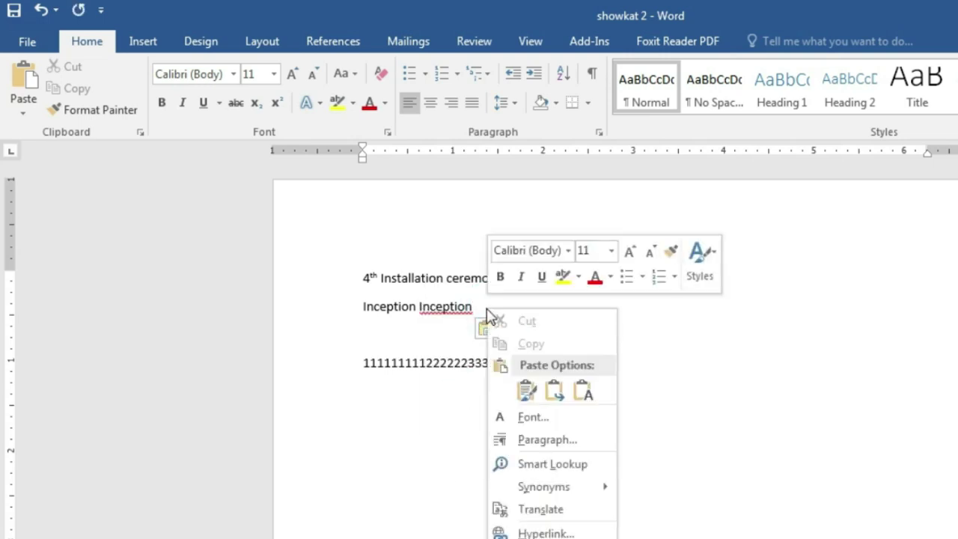
left_click(527, 390)
left_click(513, 289)
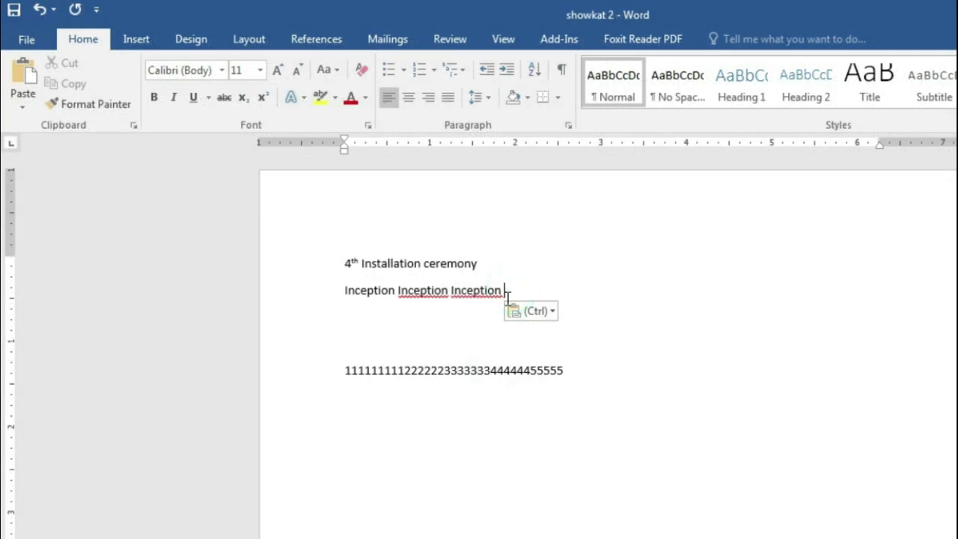
left_click(511, 290)
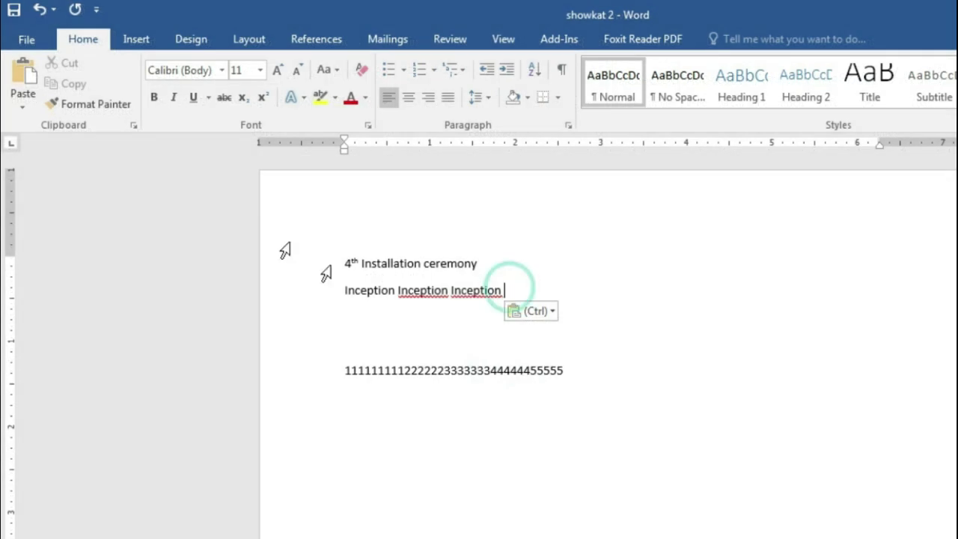
left_click(24, 72)
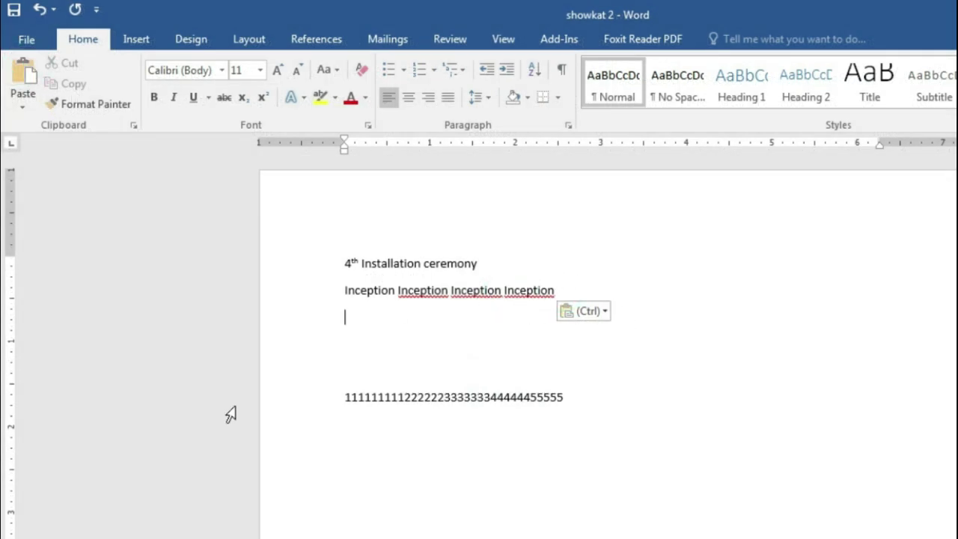
left_click(345, 317)
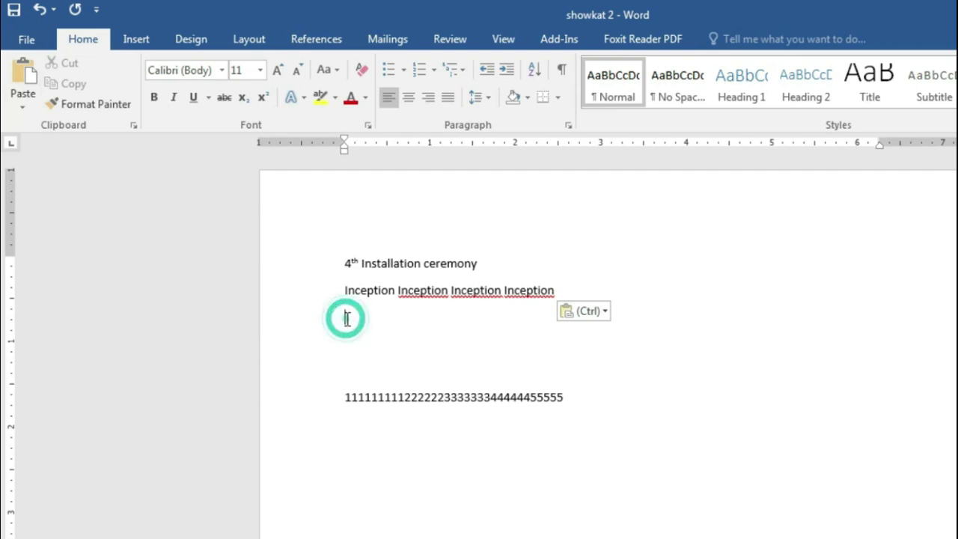
left_click(24, 71)
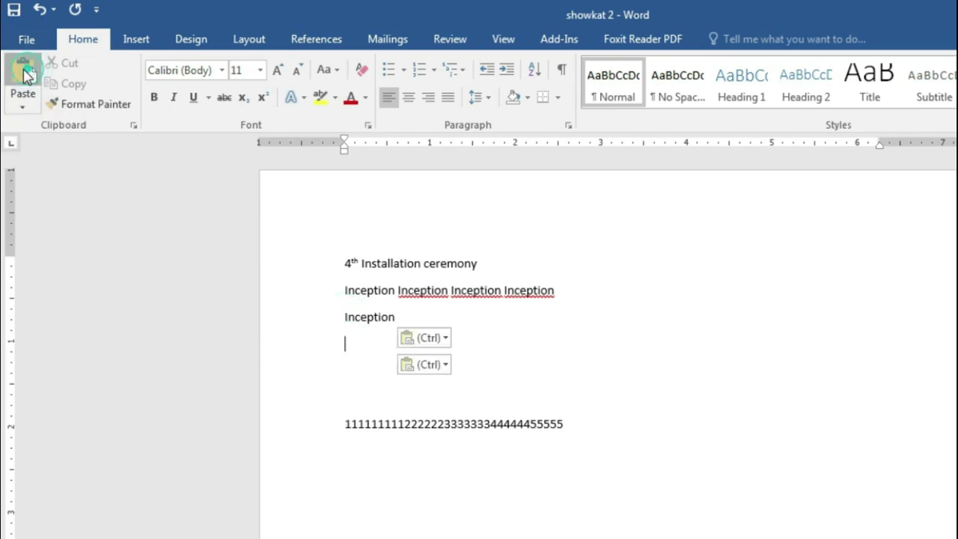
Step: Paste "Inception" three more times, each on its own line below the previous one
left_click(25, 71)
left_click(25, 71)
left_click(25, 71)
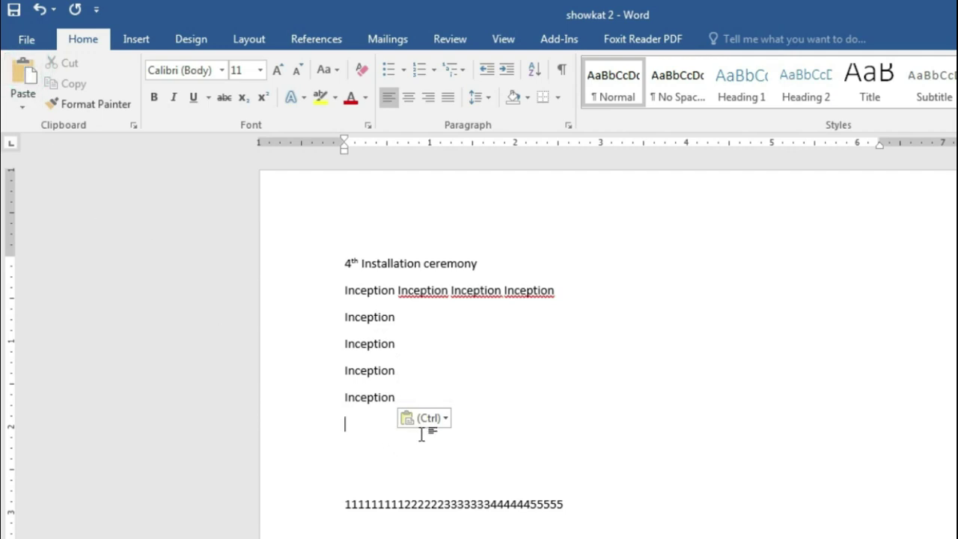
Step: Copy the four stacked "Inception" lines and paste them directly below the last one
left_click_drag(340, 317, 396, 399)
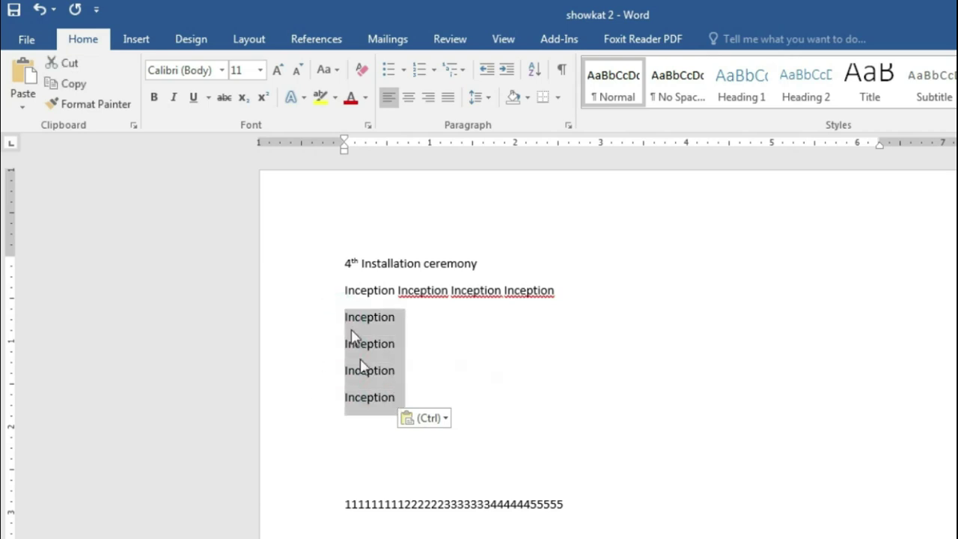
left_click(67, 86)
left_click(355, 430)
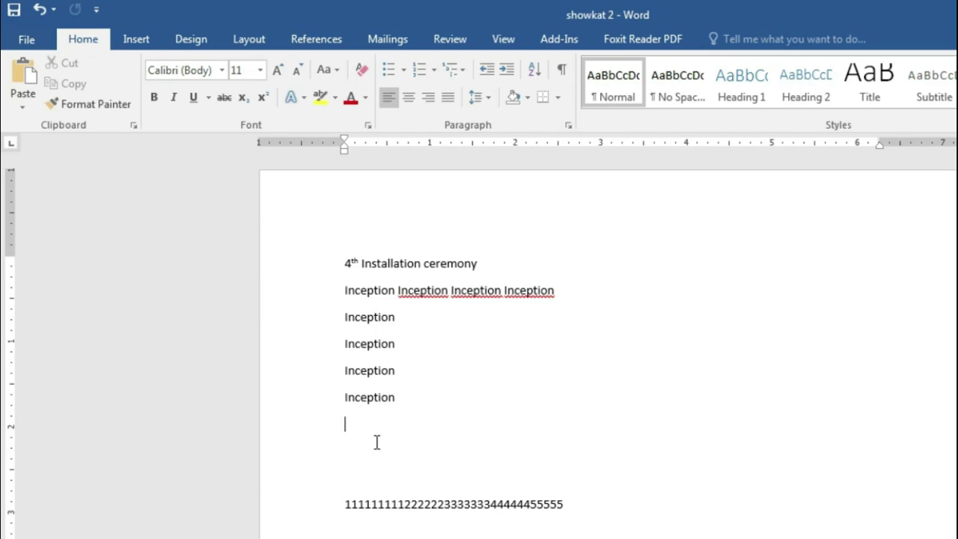
left_click(23, 73)
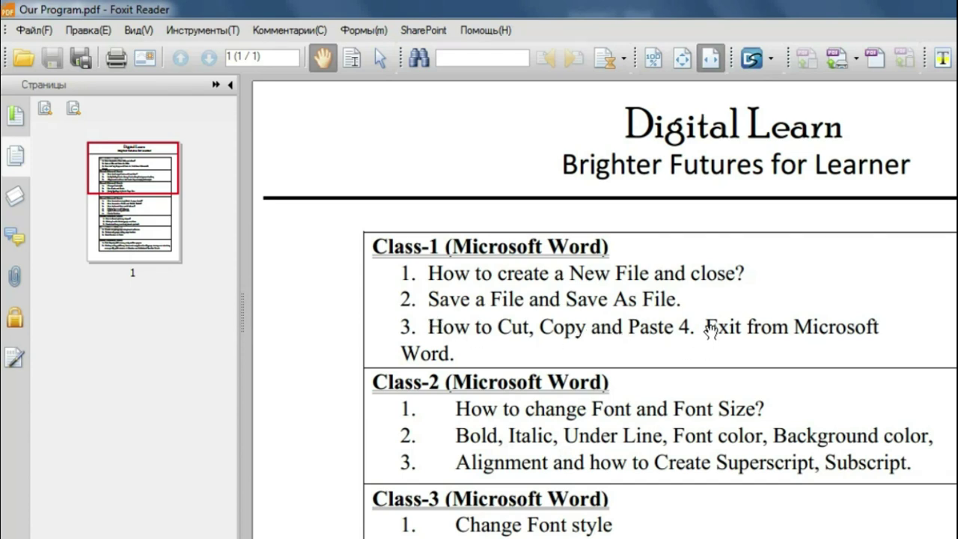
Step: Highlight the "Exit from Microsoft Word" topic in Foxit Reader, then return to Word and close the document without saving its changes
left_click_drag(707, 327, 829, 342)
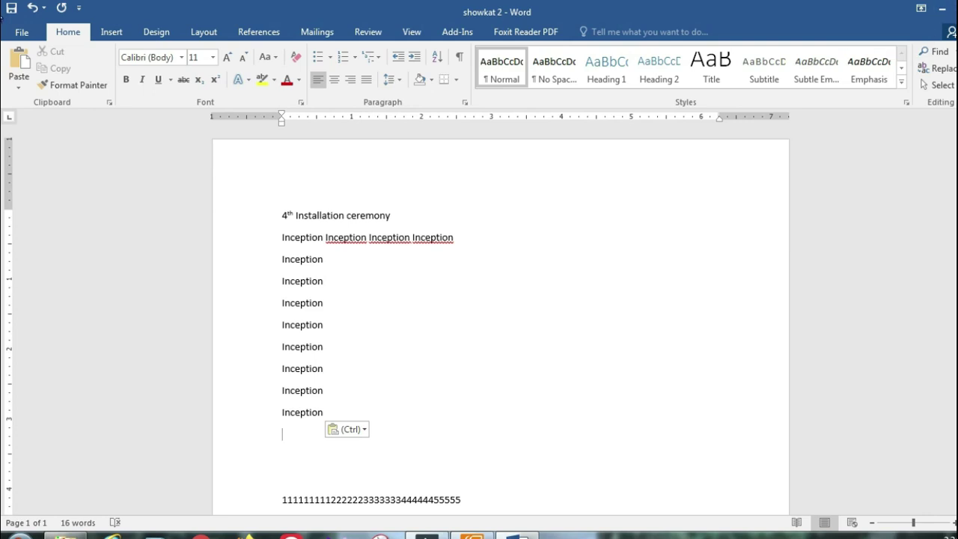
key("ctrl+w")
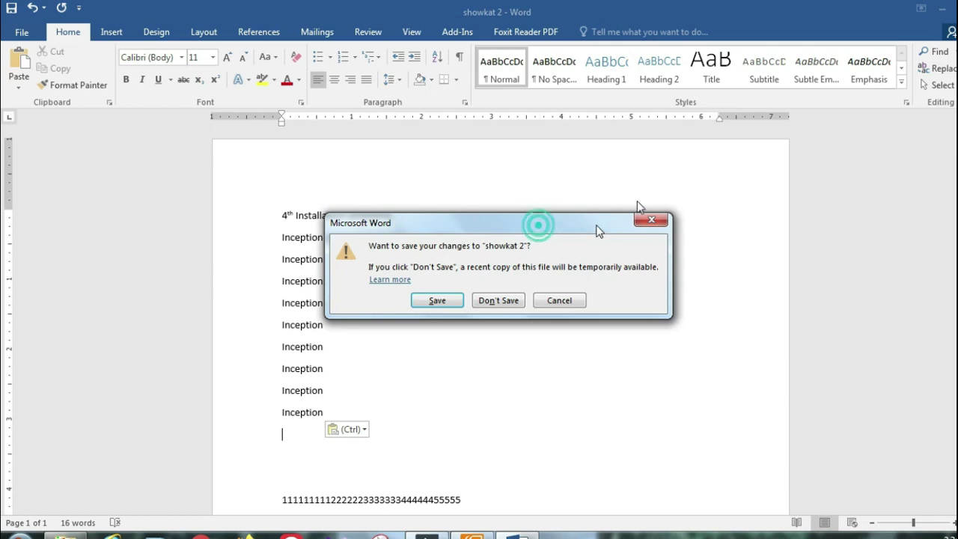
left_click_drag(544, 218, 677, 151)
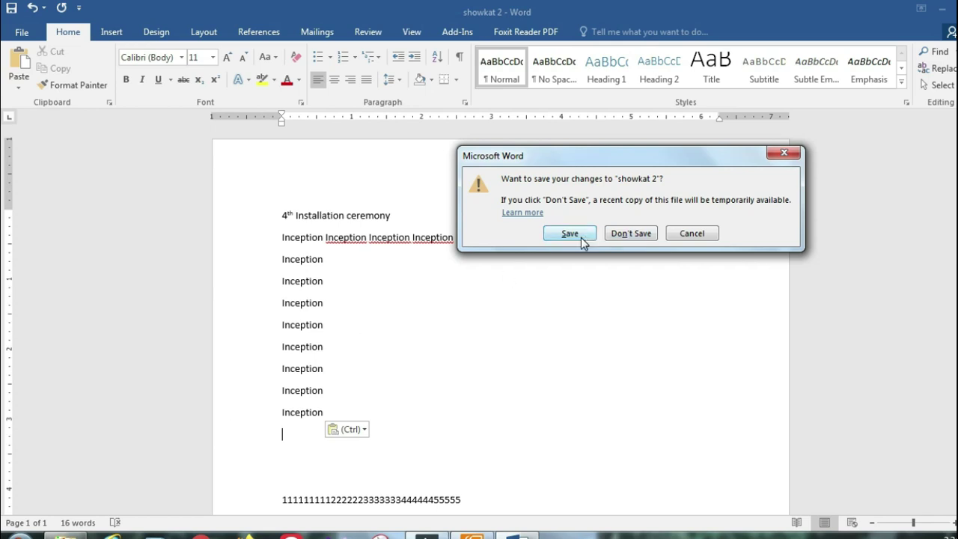
left_click(638, 233)
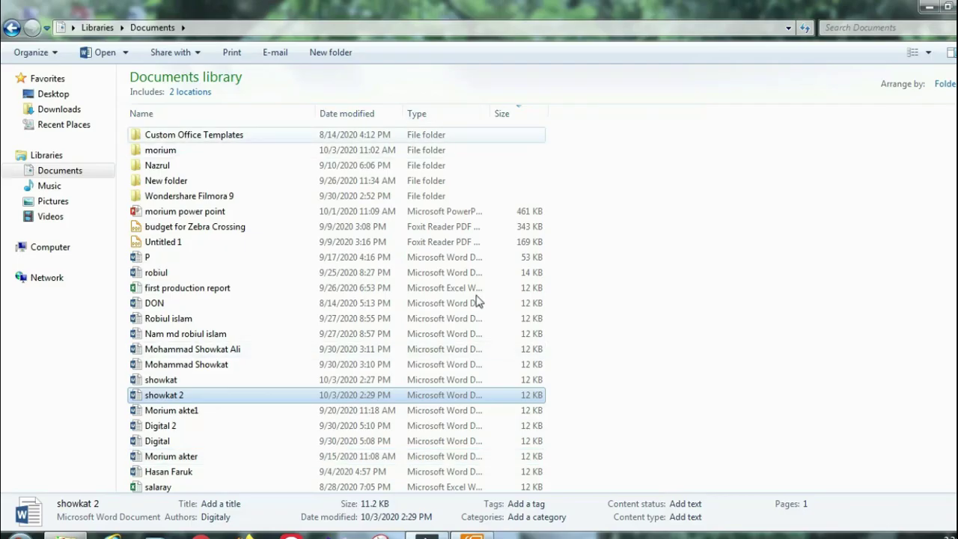
Step: Switch to Foxit Reader and highlight all the topics listed under Class-1 (Microsoft Word)
left_click(476, 535)
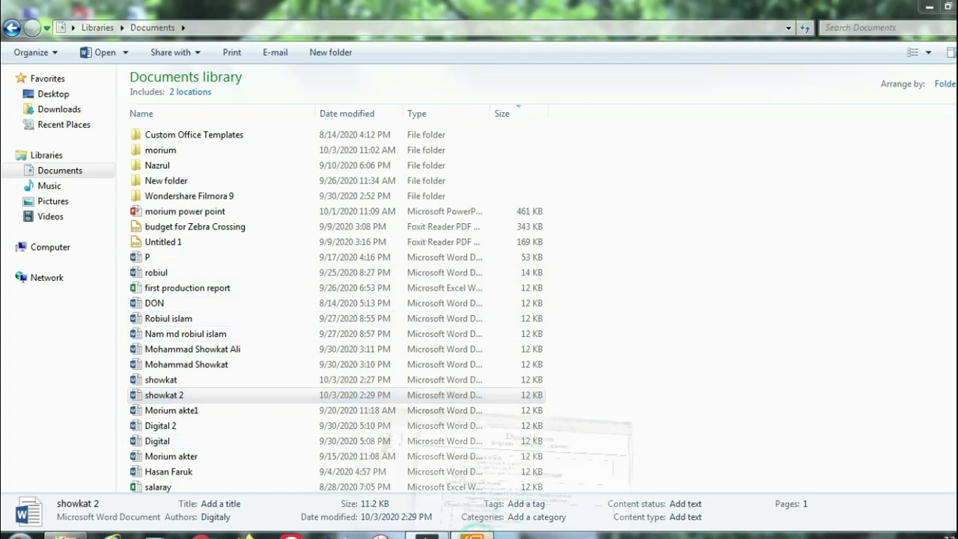
left_click(332, 219)
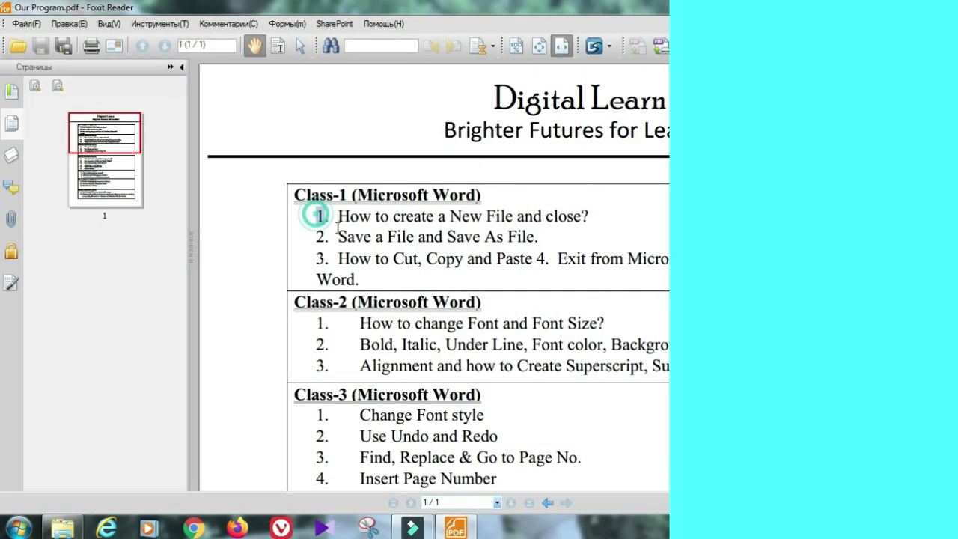
left_click_drag(316, 216, 413, 271)
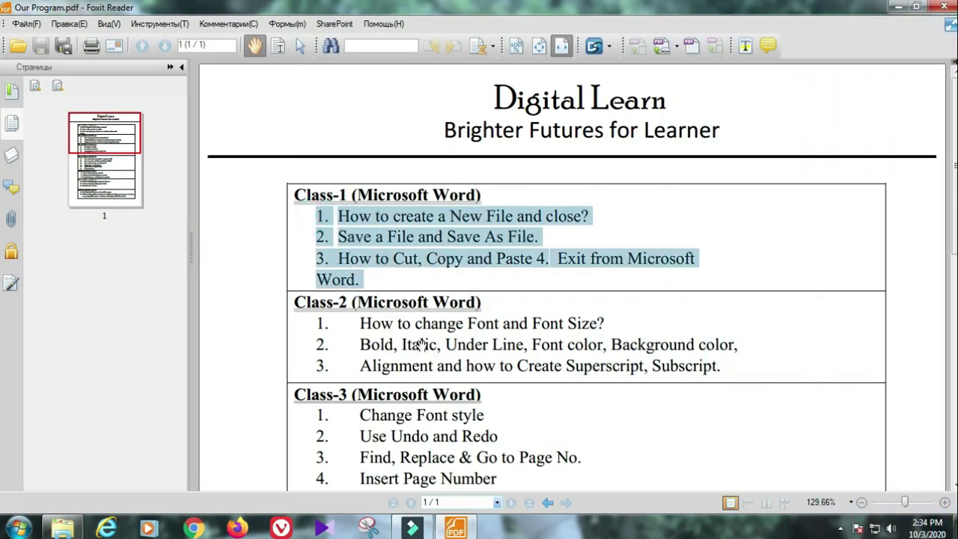
Step: Open the Word document listed just above the selected file in Documents, and highlight the Class-2 font and font size topic in Foxit Reader
left_click(892, 6)
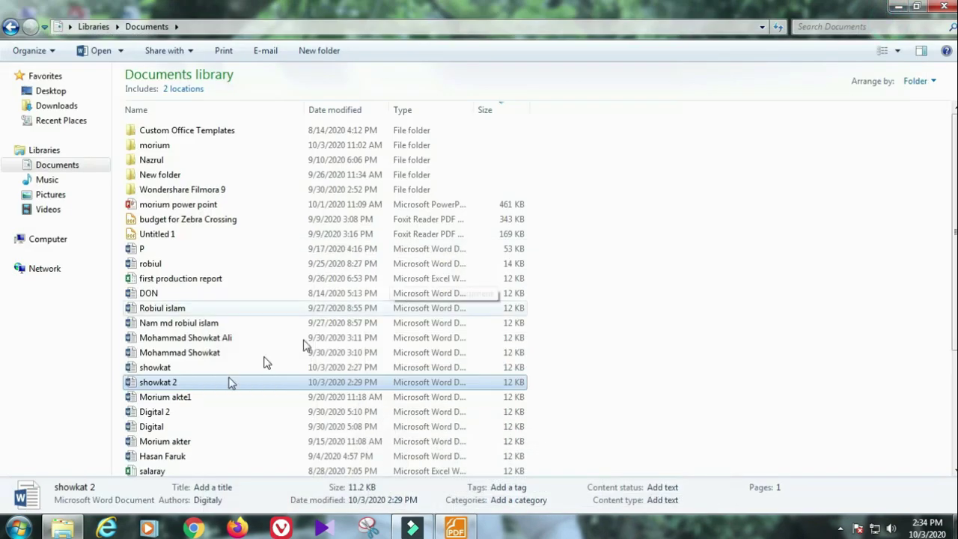
double_click(174, 367)
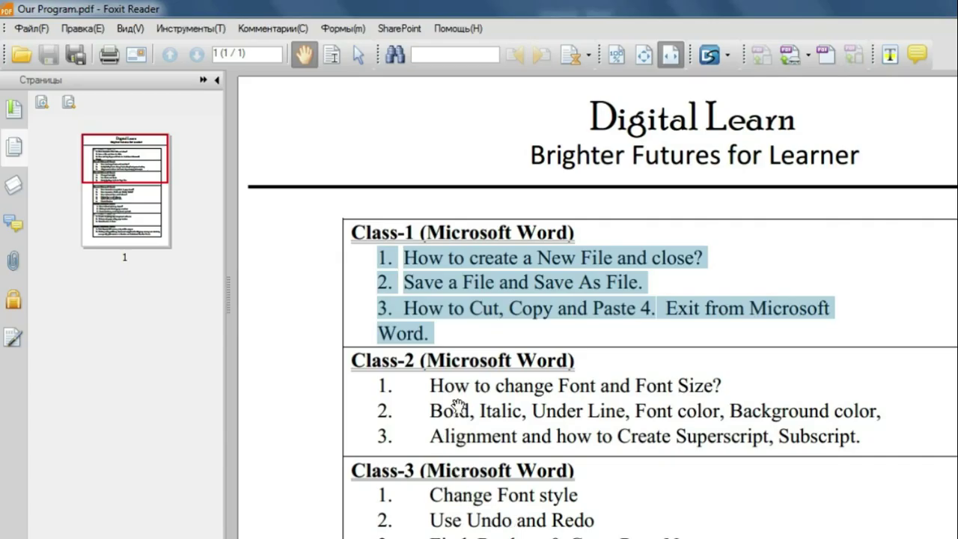
left_click_drag(431, 386, 725, 390)
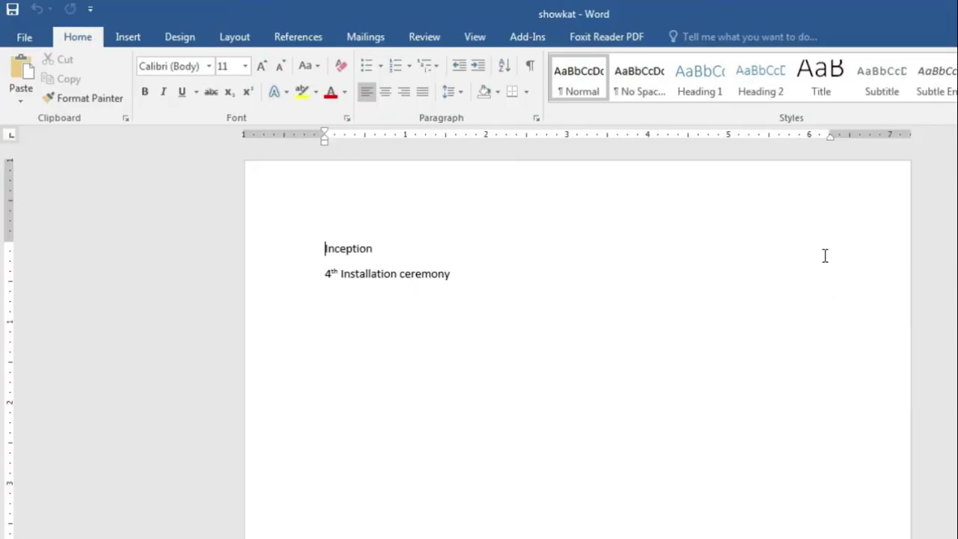
Step: Practise selecting the "Inception" and "4th Installation ceremony" lines in the Word document, clearing the selection after each one
left_click(474, 361)
left_click(324, 249)
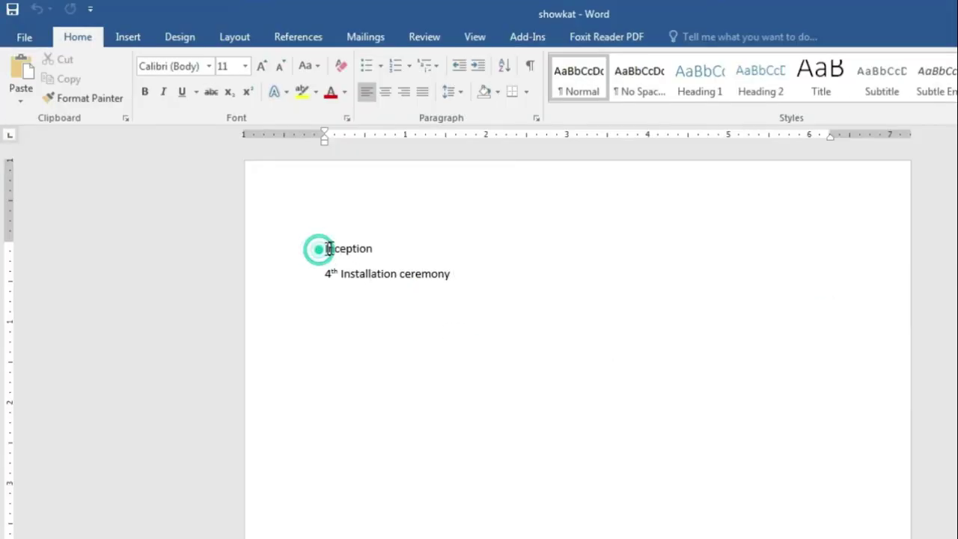
left_click_drag(330, 248, 381, 259)
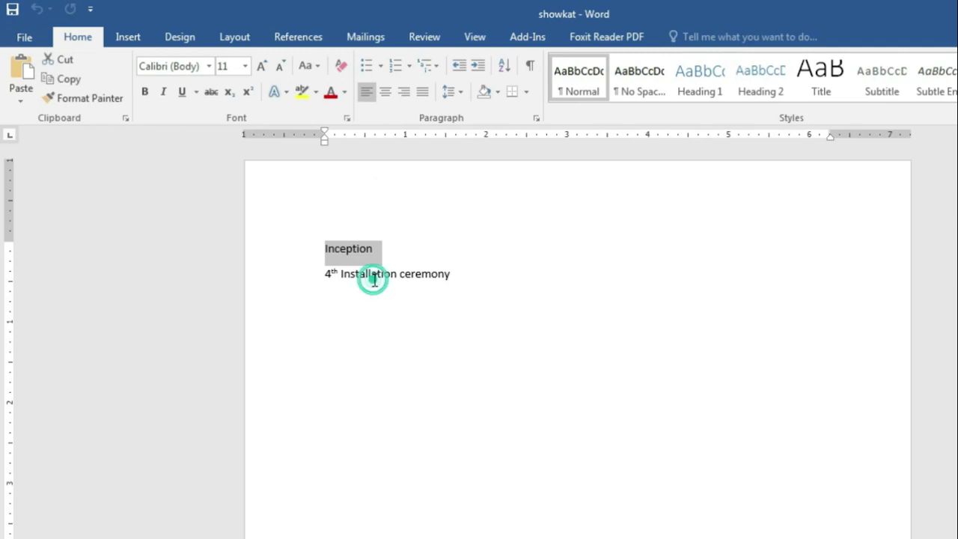
left_click(373, 279)
left_click_drag(325, 274, 443, 301)
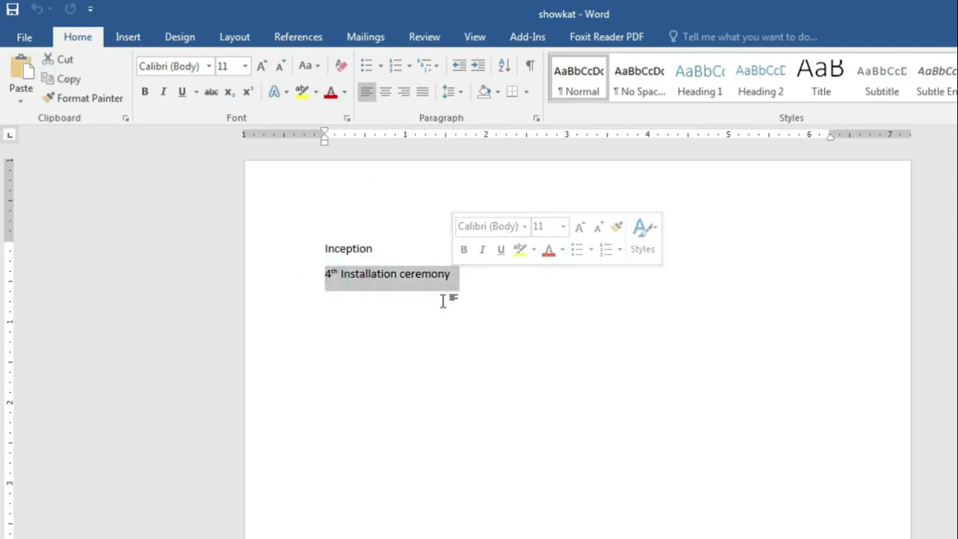
left_click(444, 300)
left_click_drag(323, 250, 387, 257)
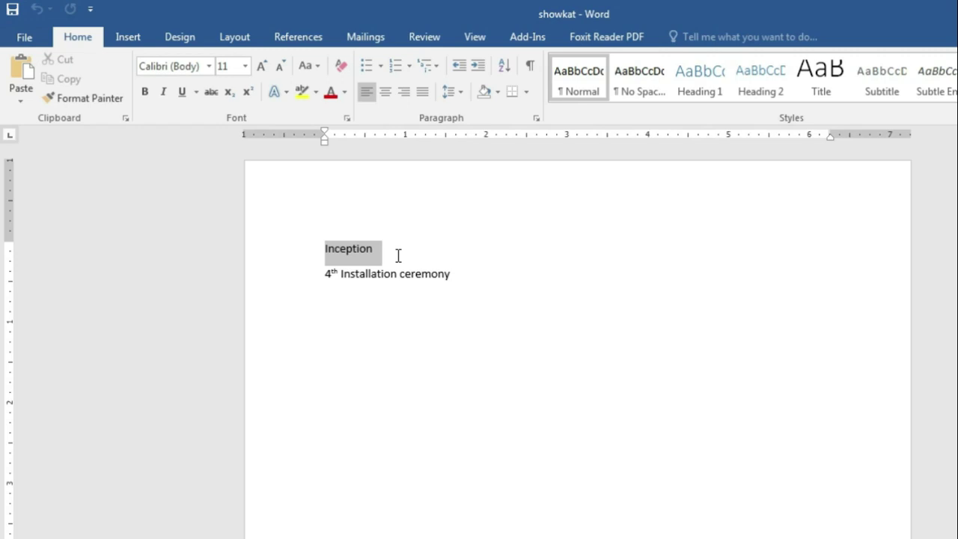
left_click_drag(374, 262, 386, 256)
left_click(364, 306)
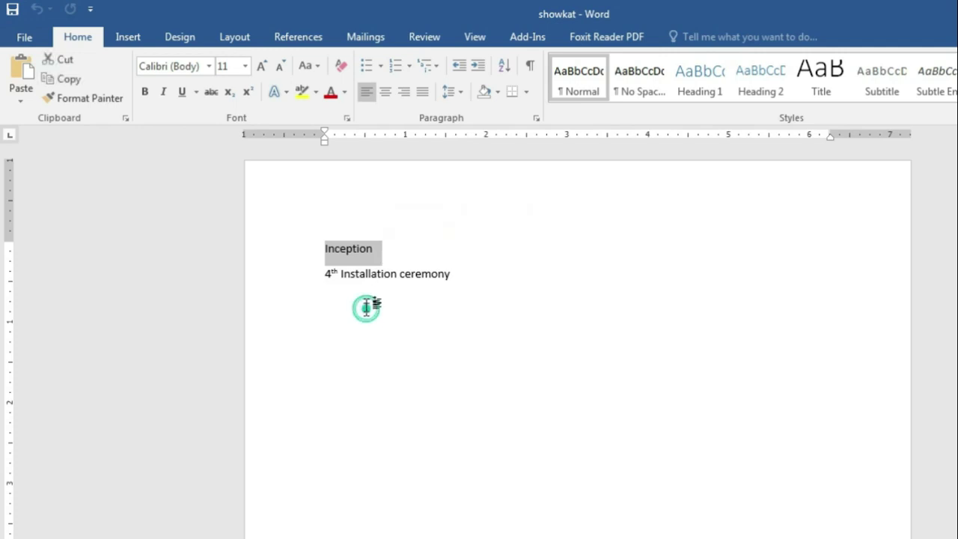
Step: Change the font of the "Inception" line to Georgia and check it with the cursor placed in the word
left_click_drag(321, 248, 381, 249)
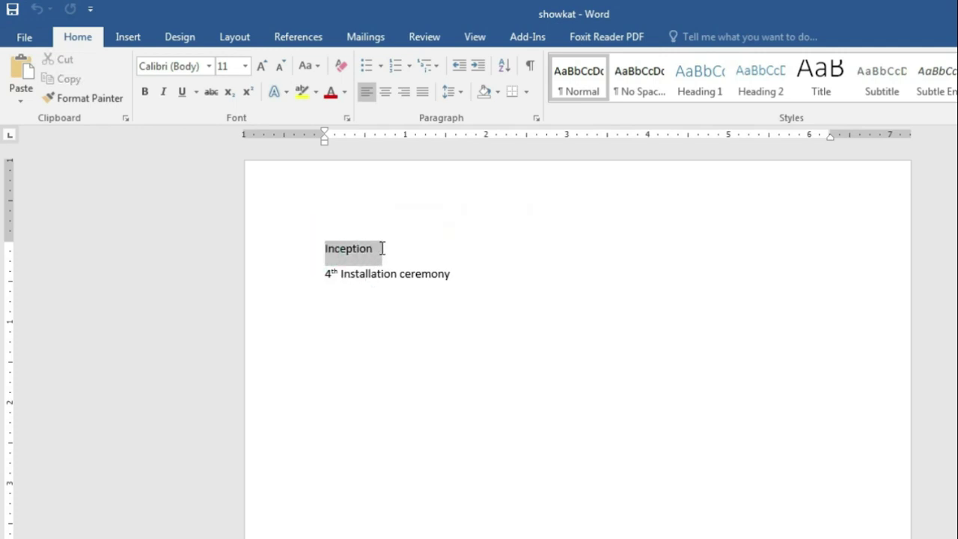
left_click(210, 67)
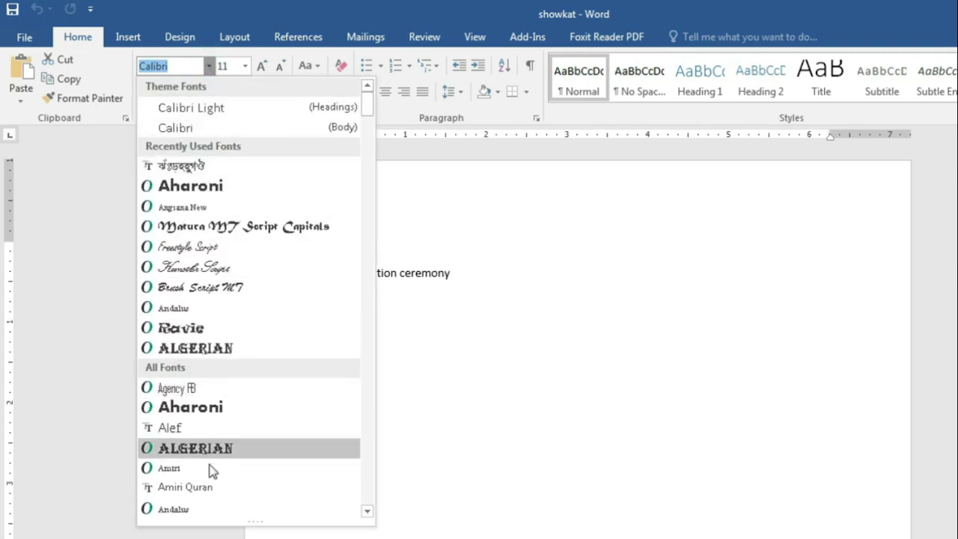
scroll(240, 299, "down", 14)
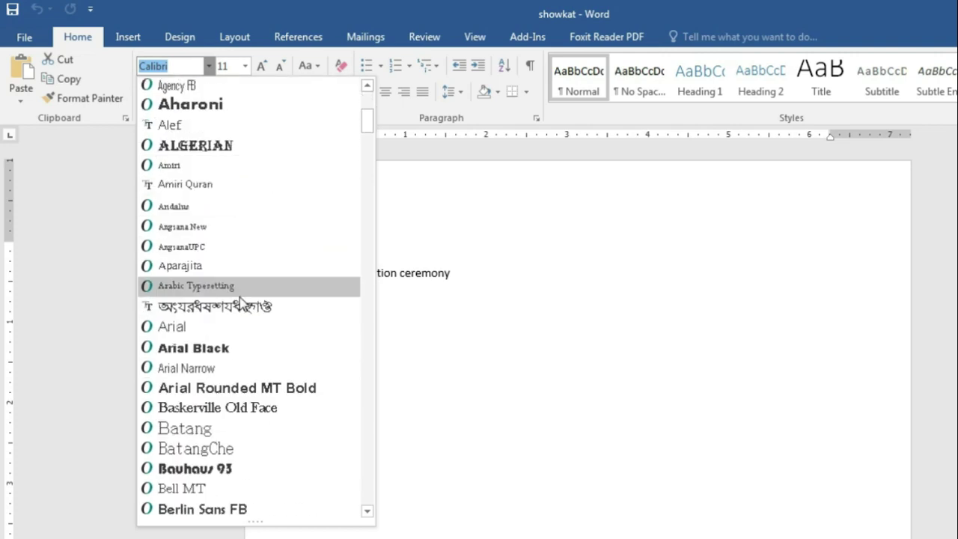
scroll(229, 327, "down", 7)
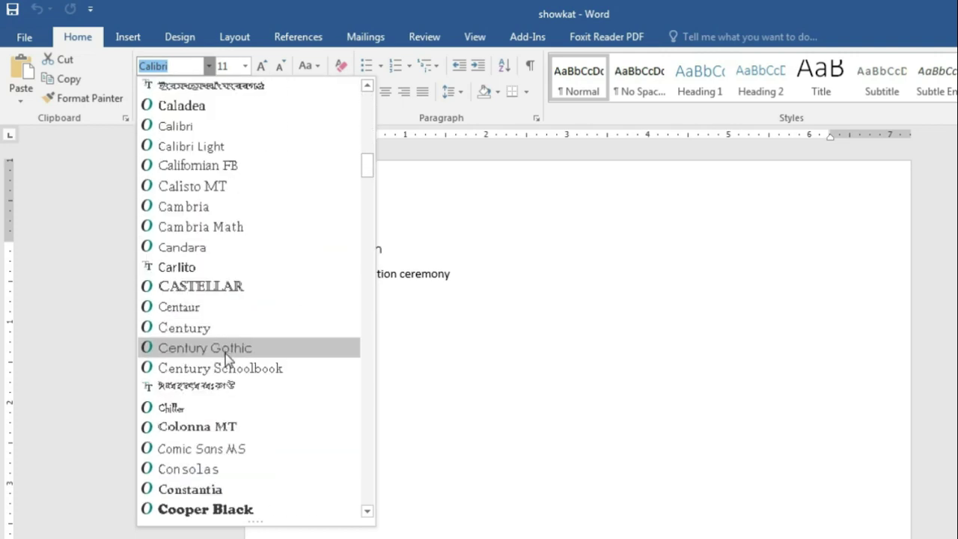
scroll(228, 365, "down", 7)
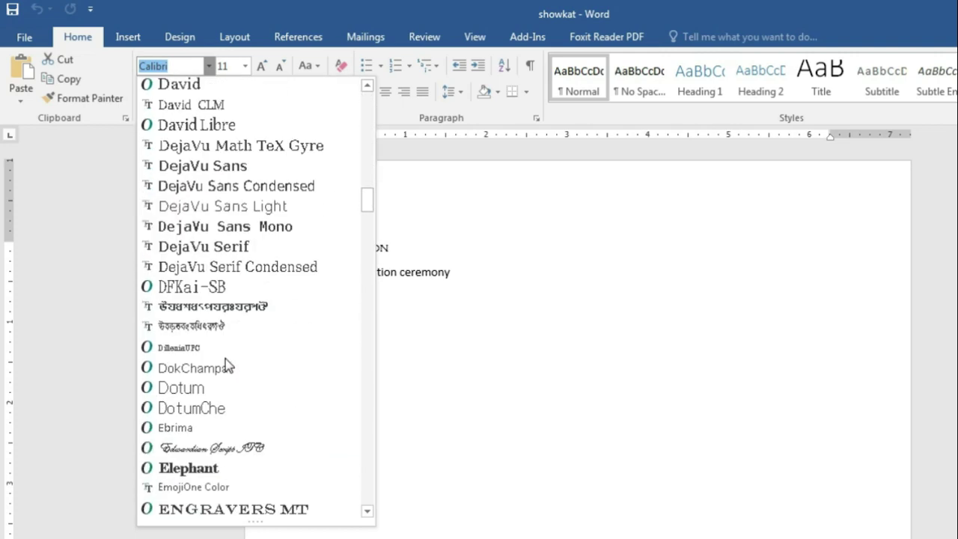
scroll(225, 359, "down", 5)
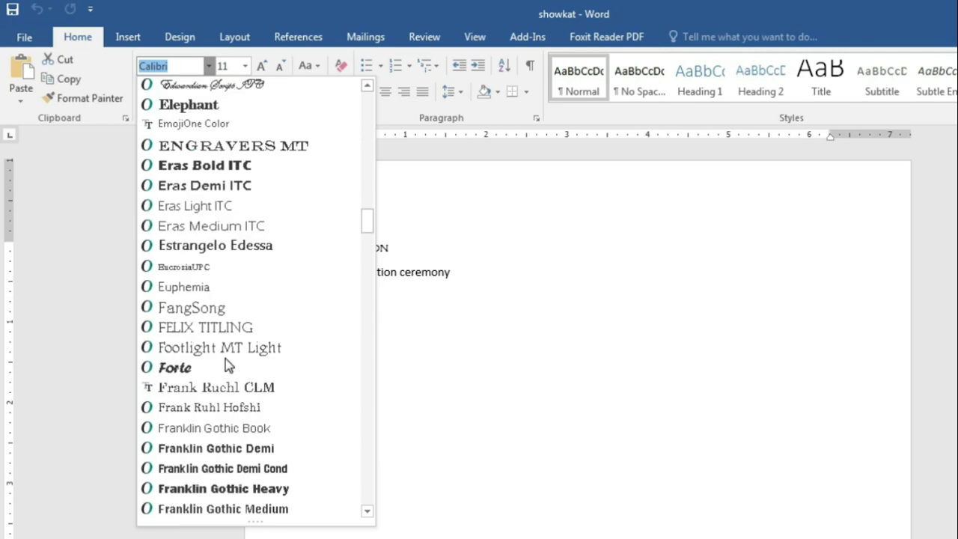
scroll(226, 358, "down", 4)
scroll(226, 364, "down", 2)
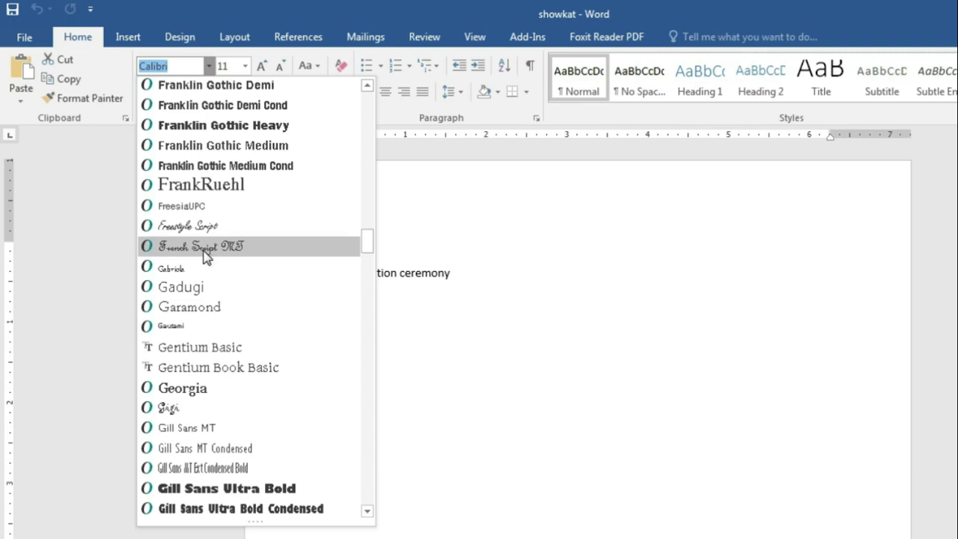
left_click(199, 398)
left_click(377, 307)
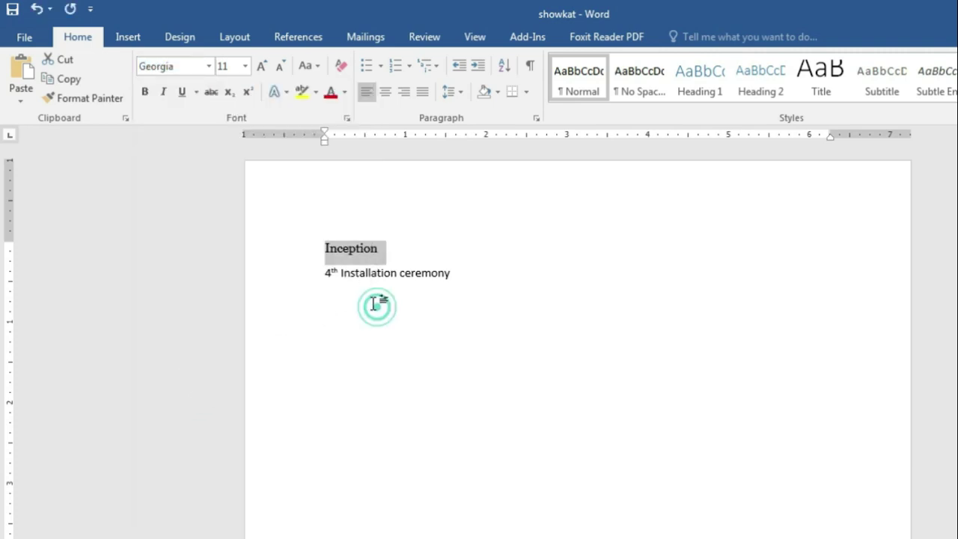
left_click(344, 255)
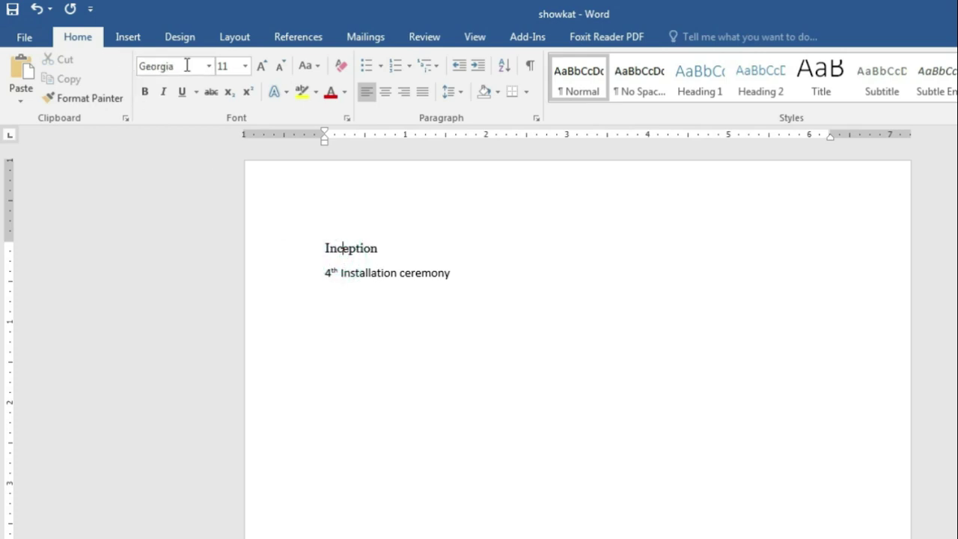
Step: Change the font of the "4th Installation ceremony" line to Matura MT Script Capitals
left_click(369, 269)
left_click_drag(478, 280, 315, 276)
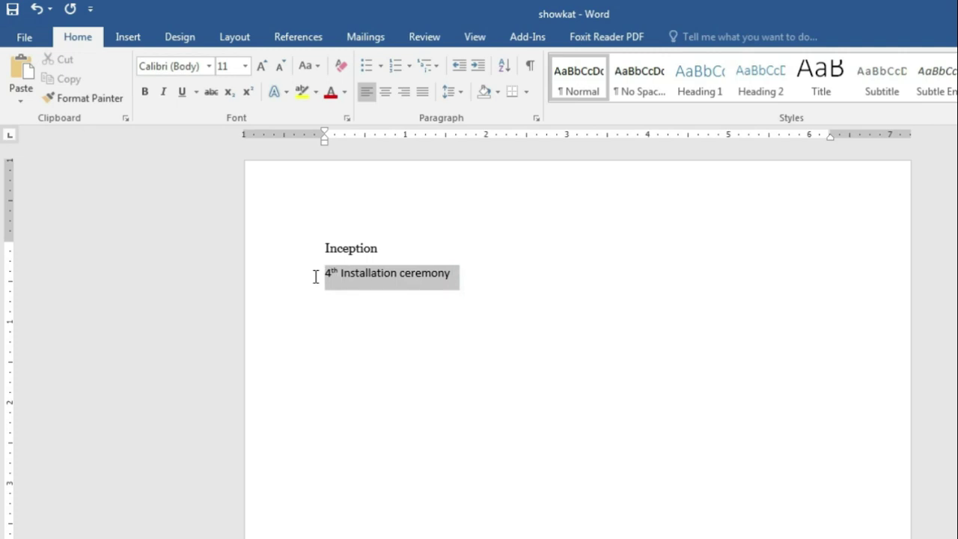
left_click(209, 66)
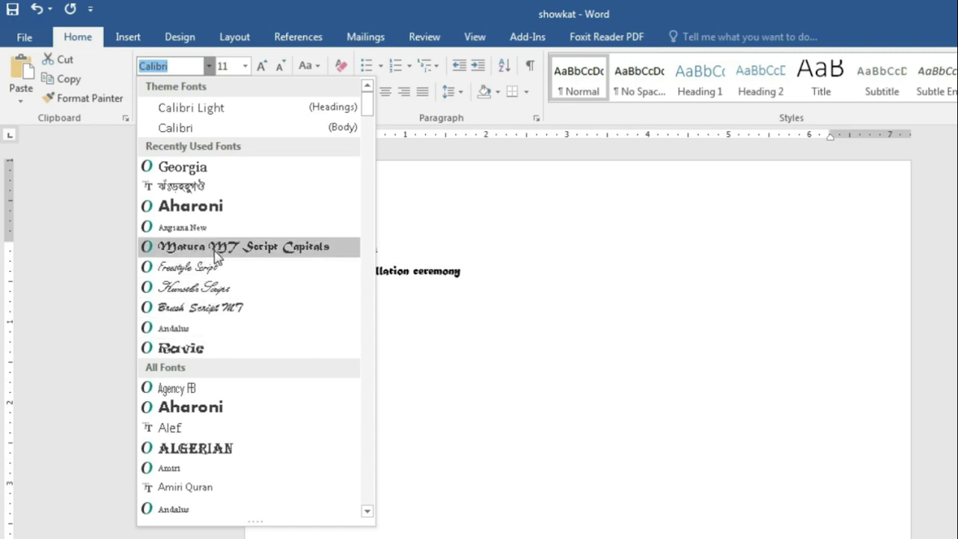
left_click(217, 250)
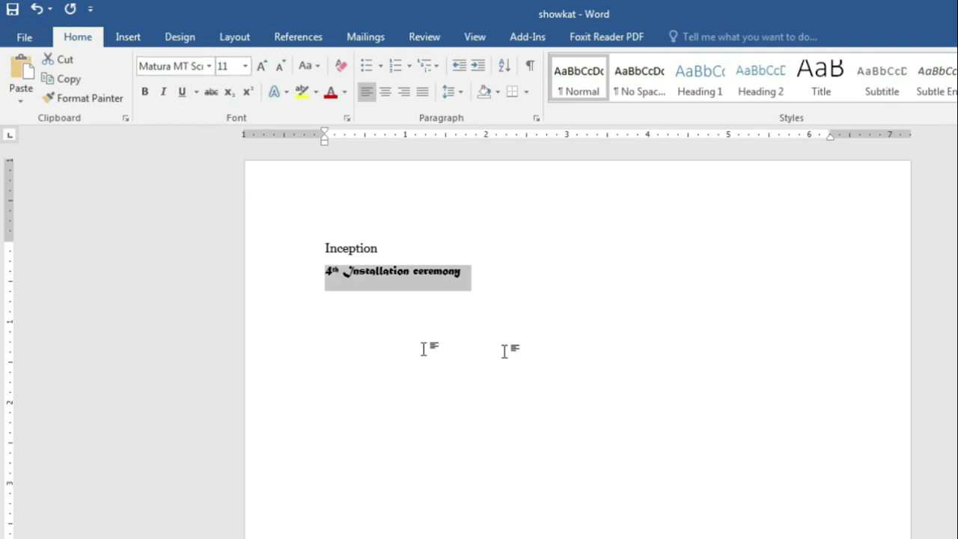
left_click(544, 289)
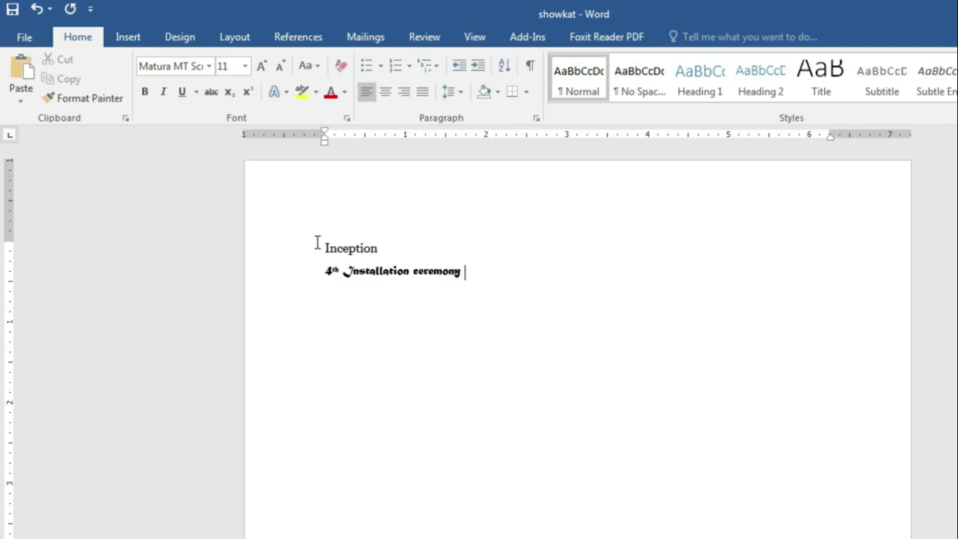
Step: Change the font of both the "Inception" and "4th Installation ceremony" lines to Freestyle Script
left_click_drag(316, 241, 492, 317)
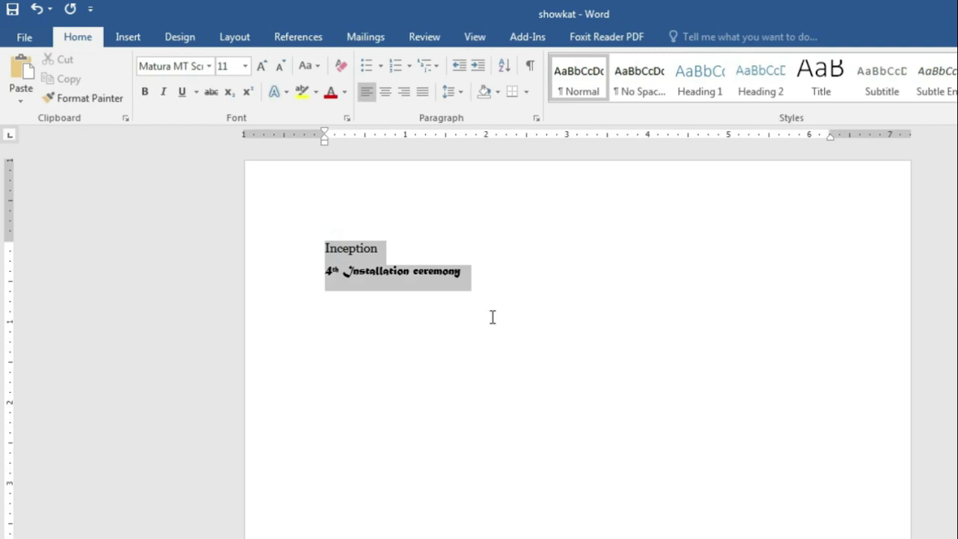
left_click(208, 66)
scroll(253, 313, "down", 2)
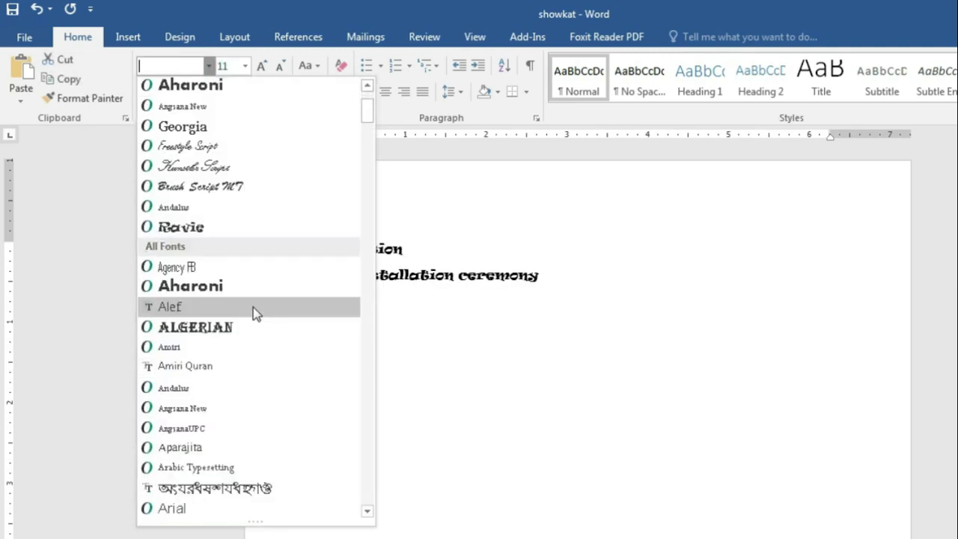
scroll(252, 315, "up", 1)
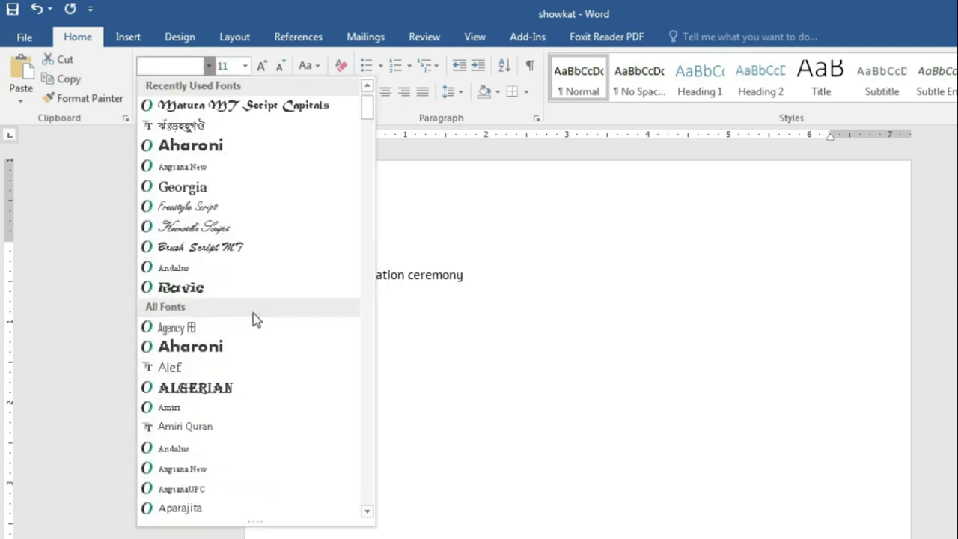
left_click(234, 211)
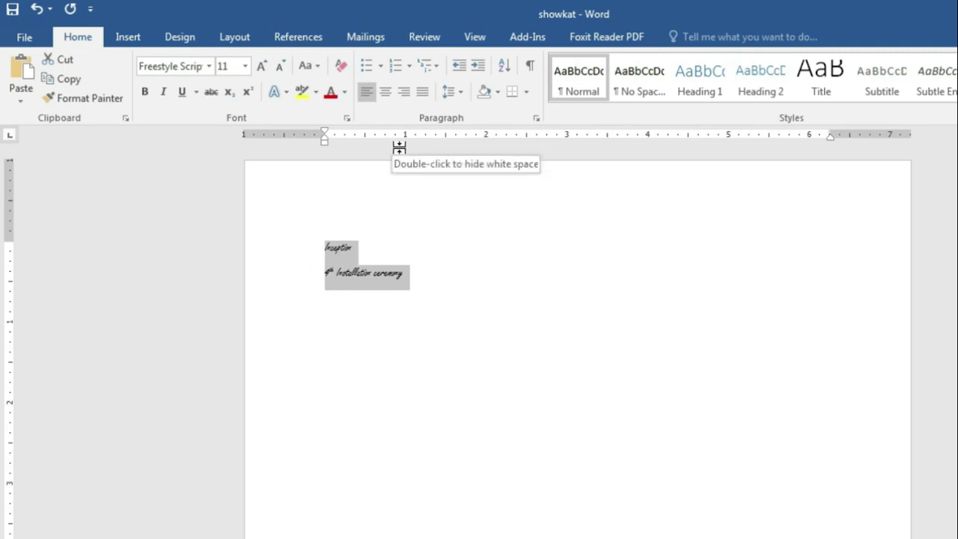
Step: Browse through the available fonts and change both selected lines to Times New Roman
left_click(210, 66)
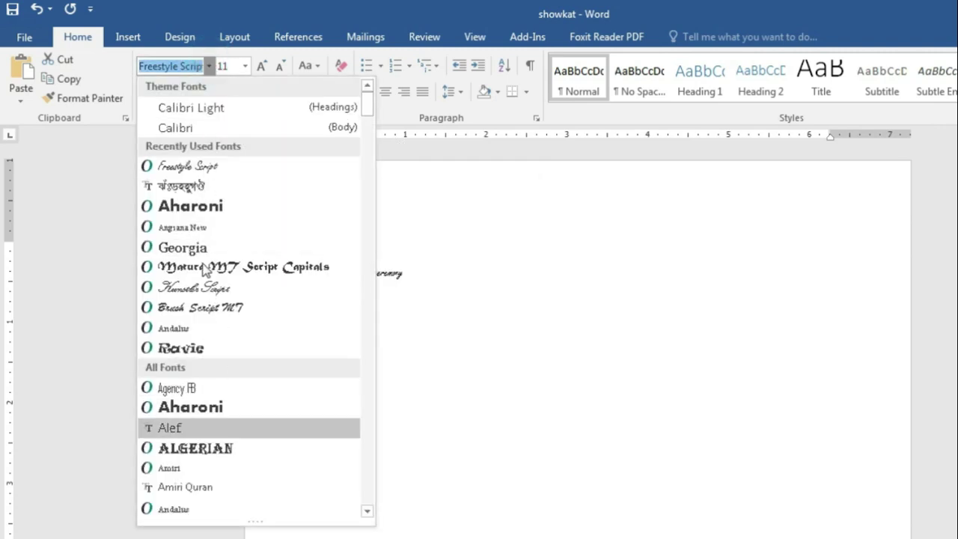
scroll(214, 210, "down", 4)
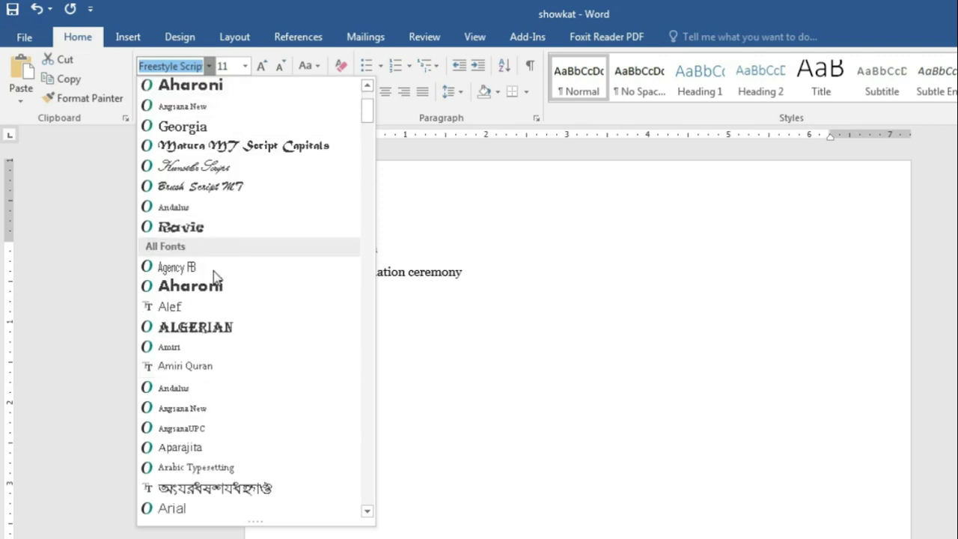
scroll(215, 279, "up", 2)
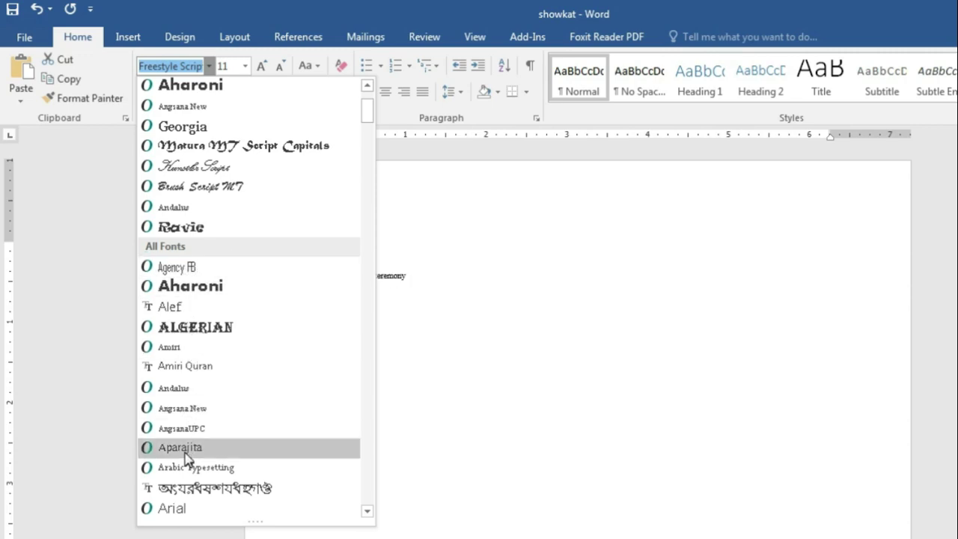
scroll(206, 401, "down", 5)
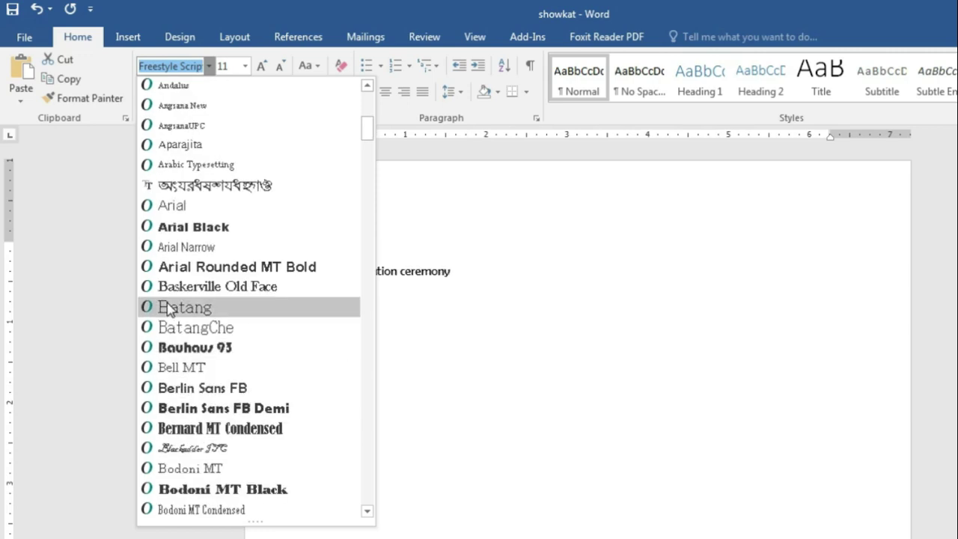
scroll(168, 427, "down", 4)
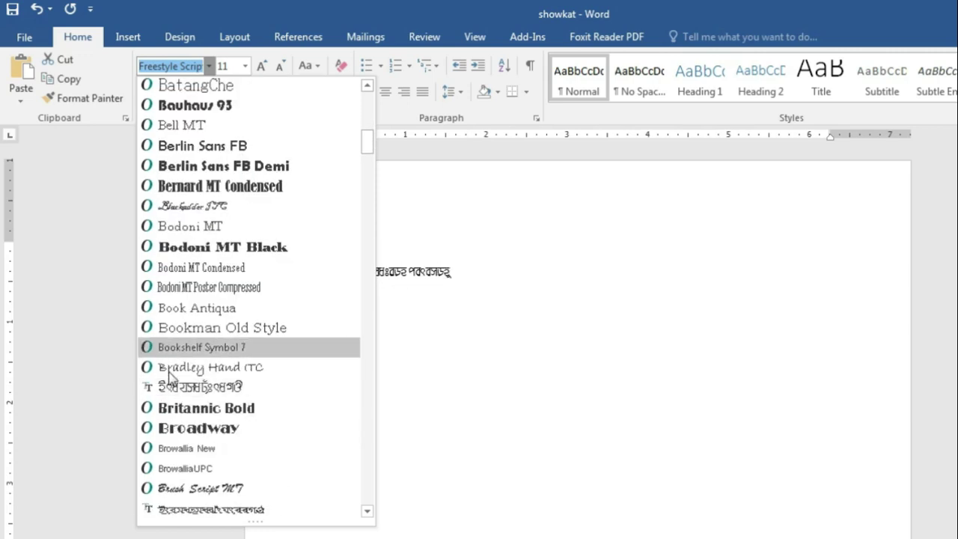
scroll(172, 386, "down", 5)
scroll(183, 378, "down", 10)
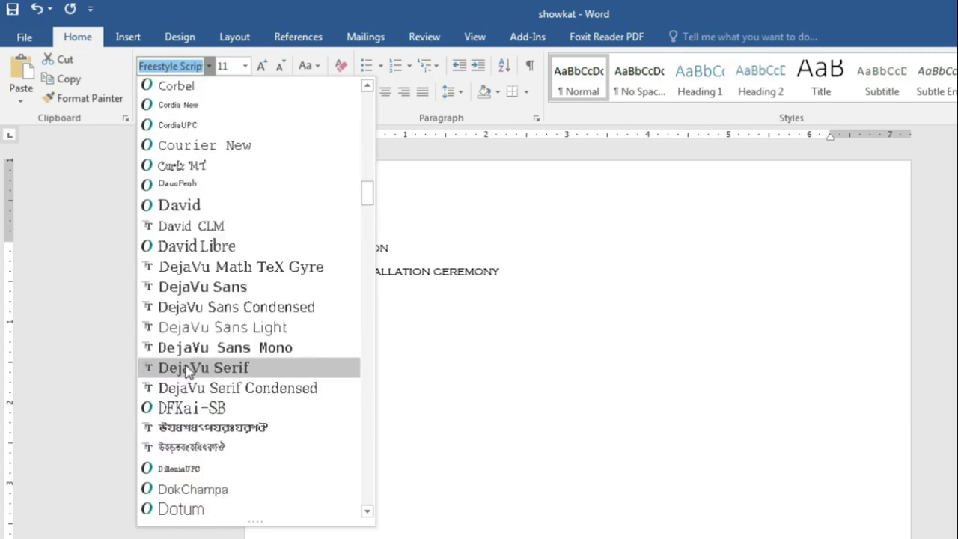
scroll(191, 367, "down", 18)
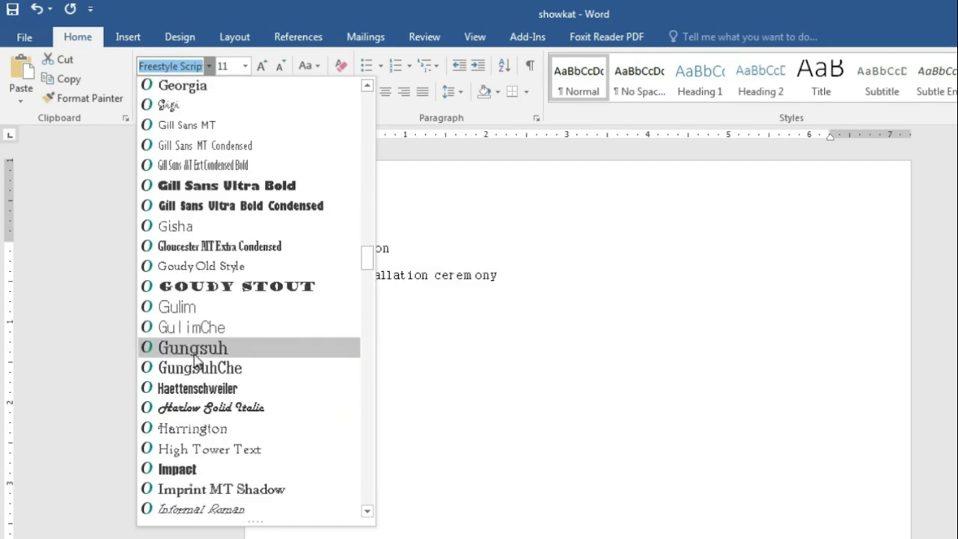
scroll(196, 358, "down", 9)
scroll(197, 358, "down", 4)
scroll(198, 358, "down", 4)
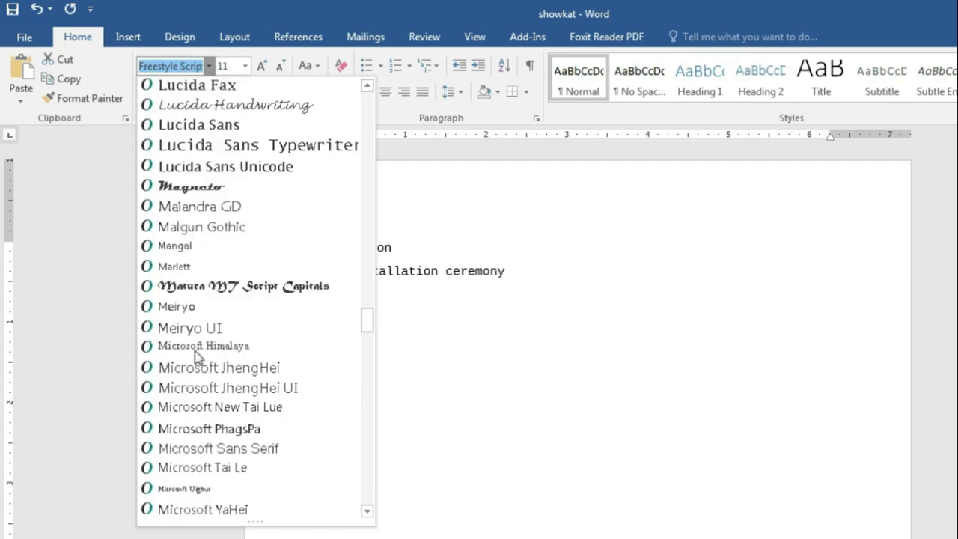
scroll(197, 358, "down", 20)
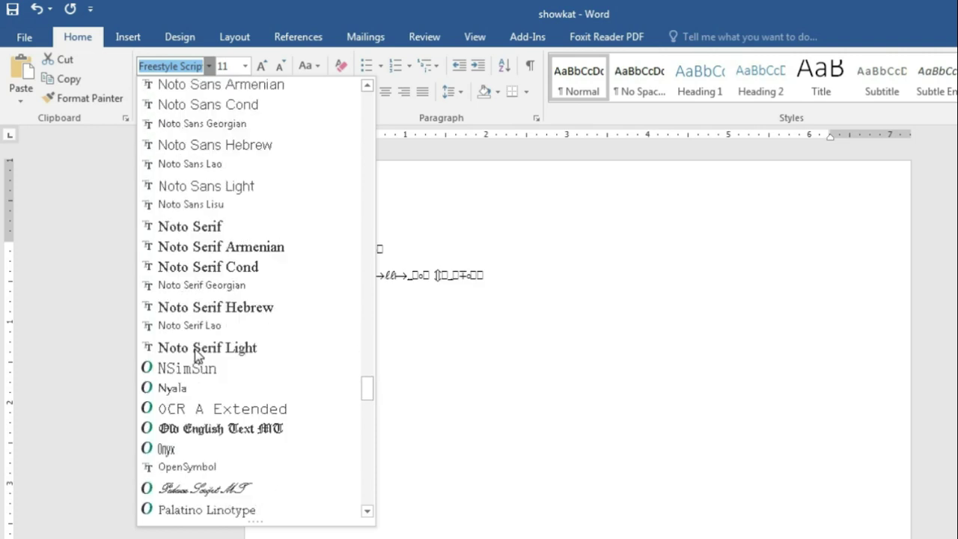
scroll(198, 356, "down", 12)
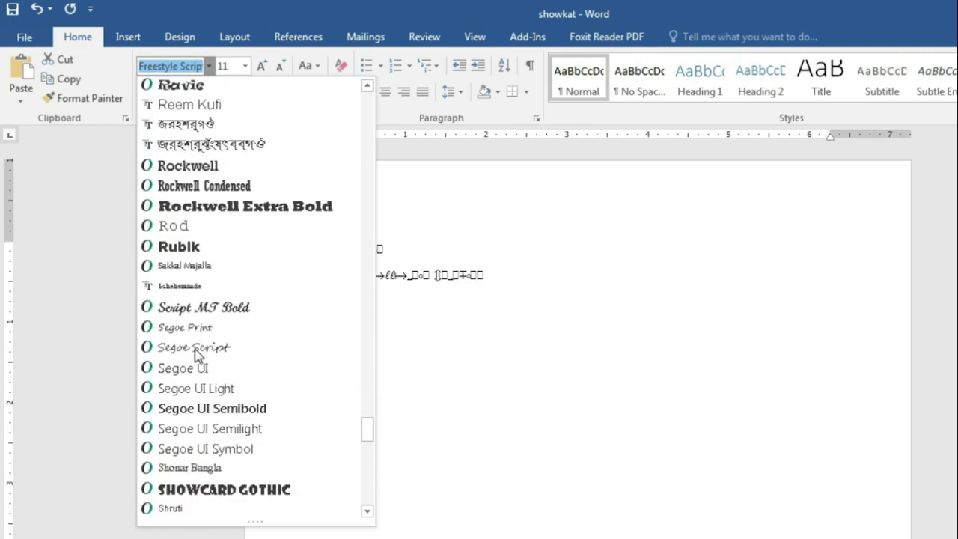
scroll(198, 356, "down", 13)
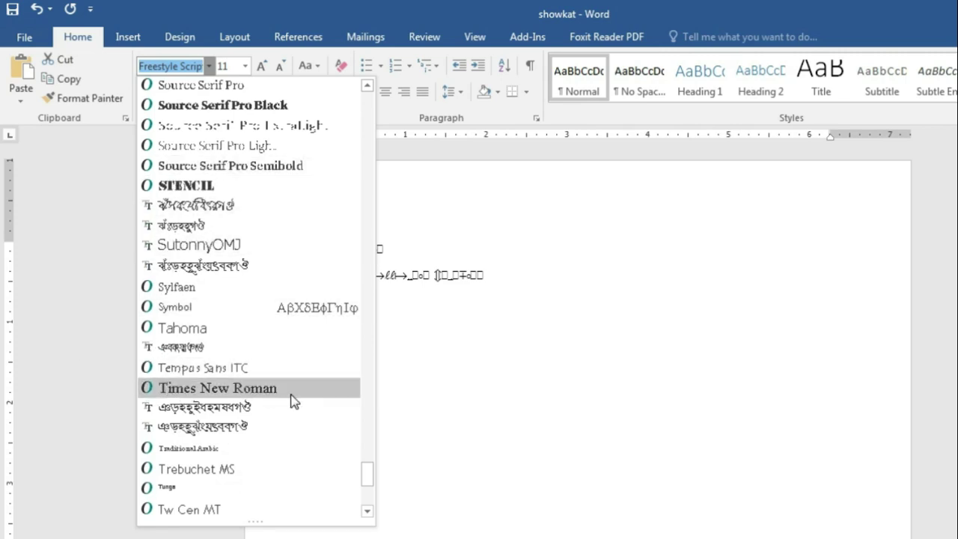
left_click(249, 388)
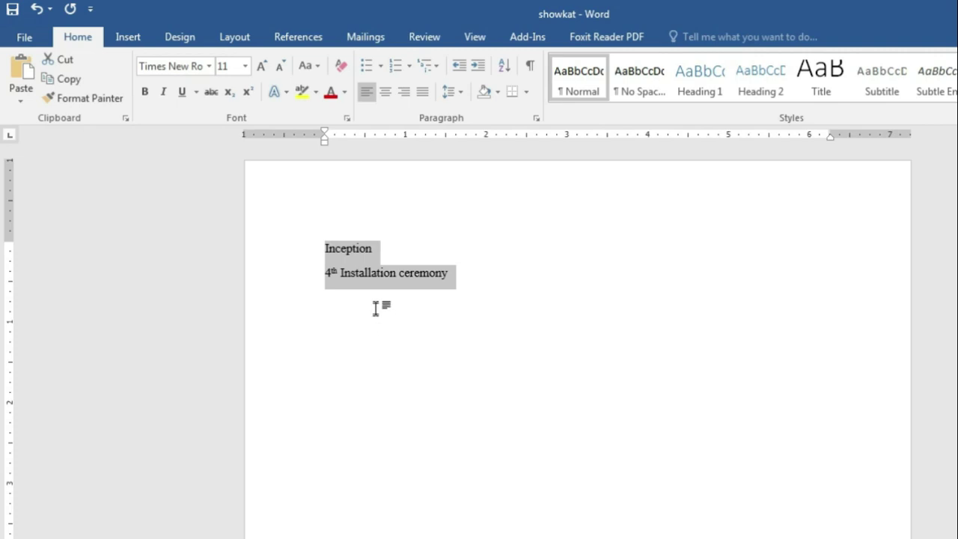
Step: Apply Brush Script MT to both selected lines, and change them back by entering the font name Times New Roman
left_click(209, 66)
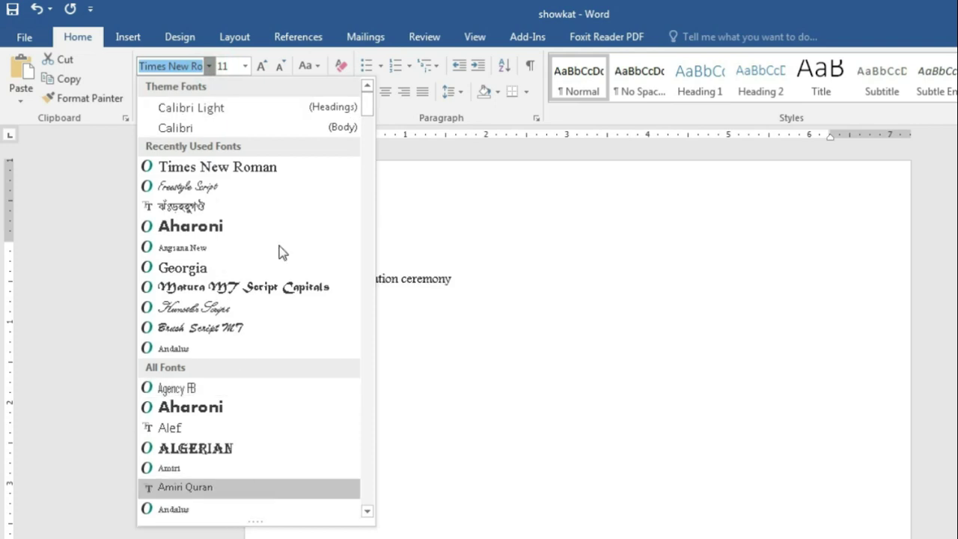
left_click(217, 337)
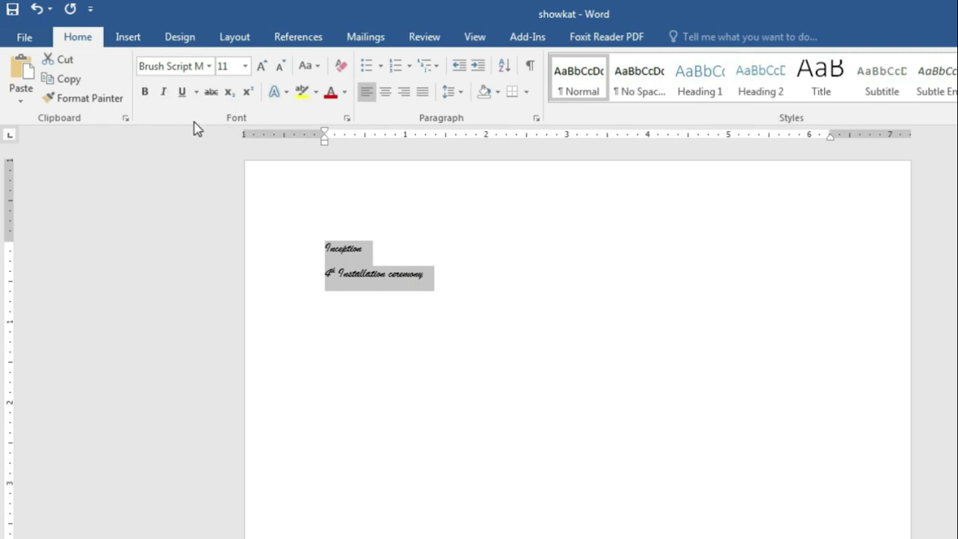
left_click(184, 66)
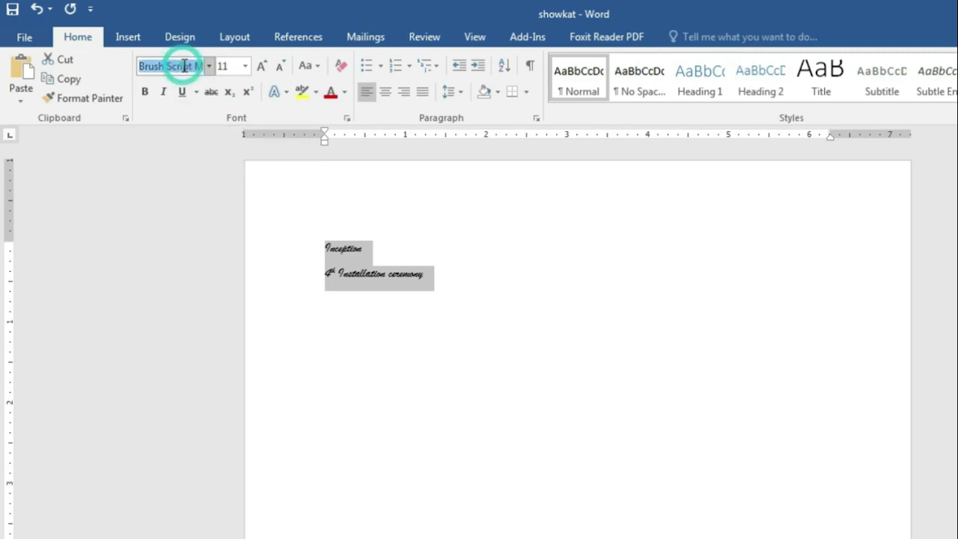
key("BackSpace")
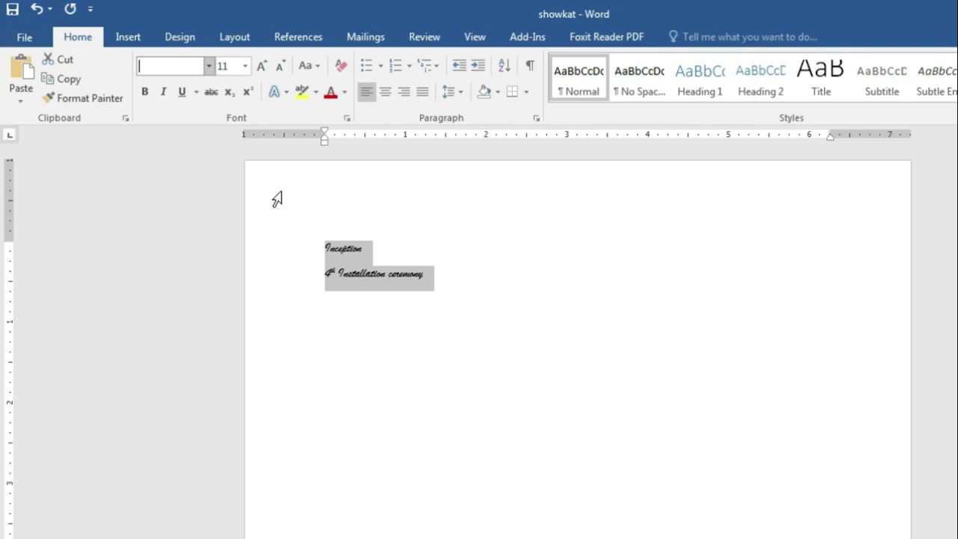
type("Times New Ro")
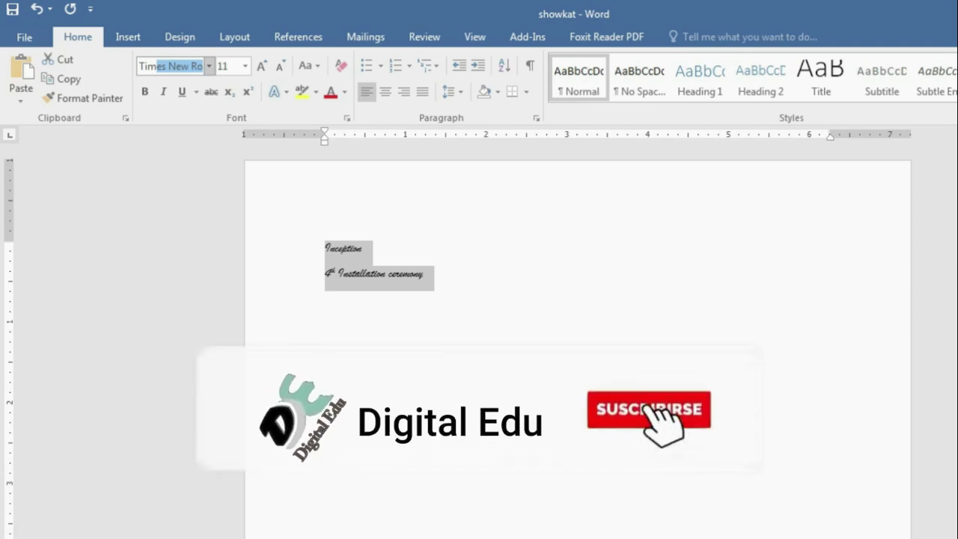
key("Return")
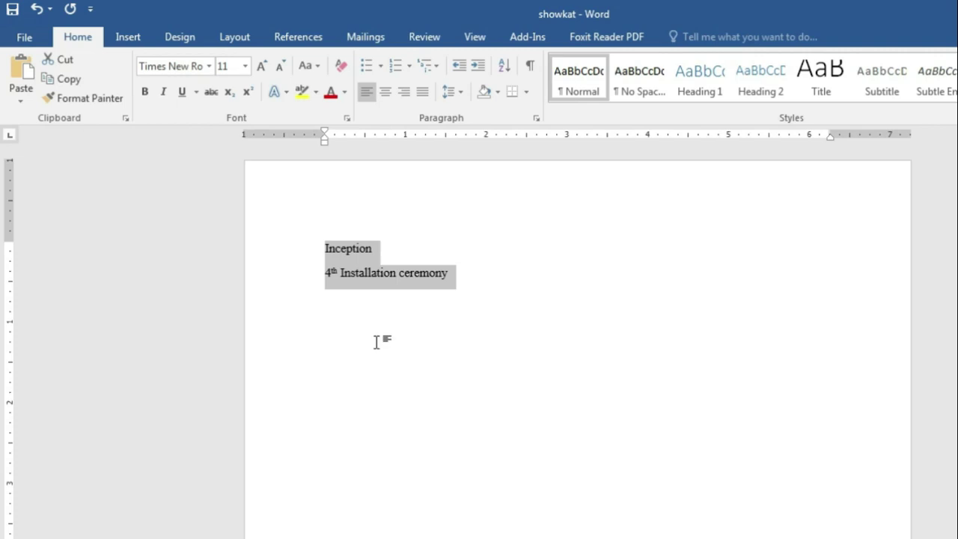
Step: Switch to Foxit Reader and highlight the words "Font Size?" in the first Class-2 topic
left_click(545, 536)
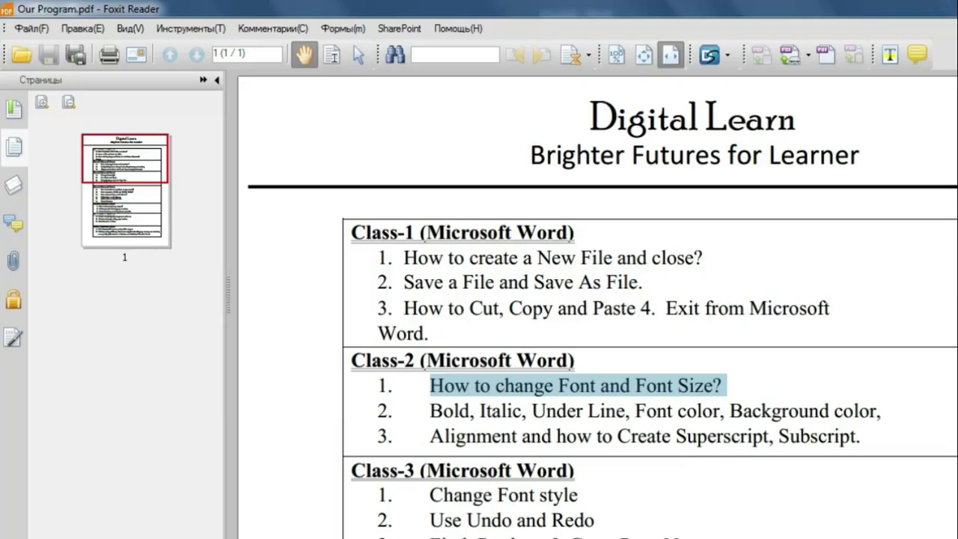
left_click(570, 391)
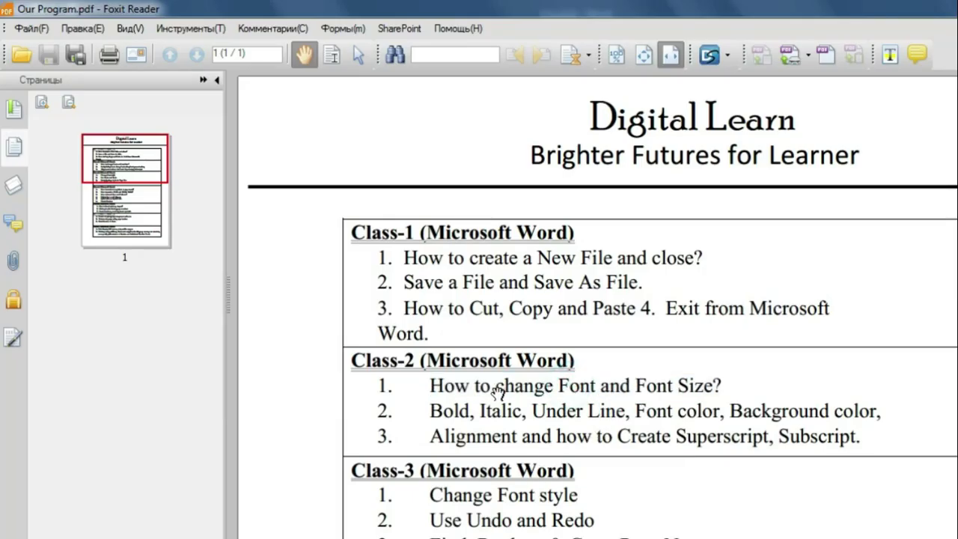
left_click_drag(634, 387, 730, 411)
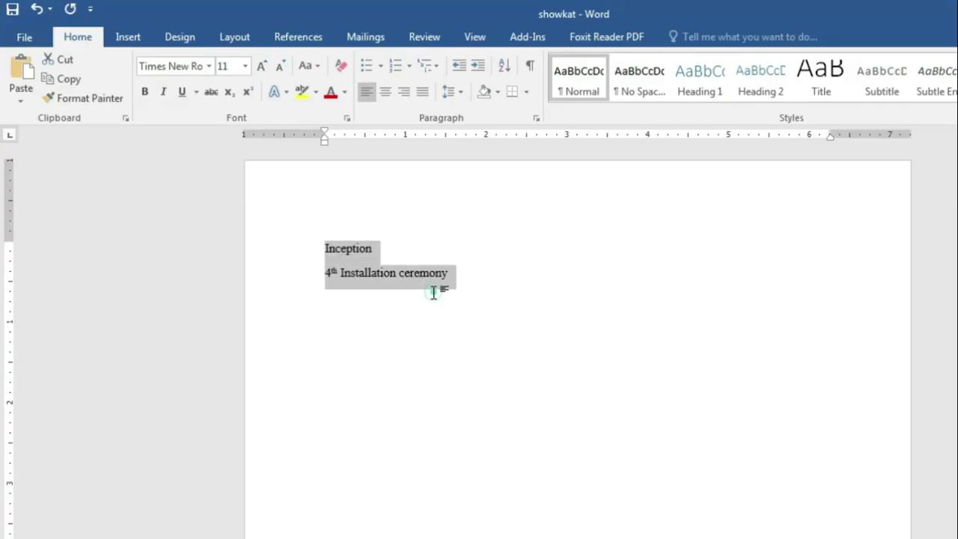
Step: Return to the Word document, set the font size of the "Inception" line to 24 and clear the selection
left_click(434, 273)
left_click_drag(322, 247, 474, 270)
left_click(472, 359)
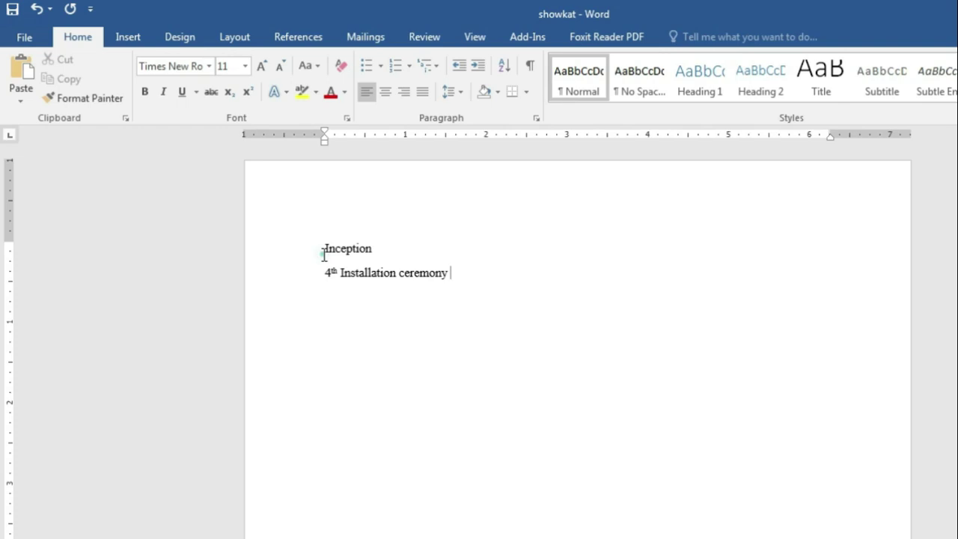
left_click_drag(324, 254, 379, 248)
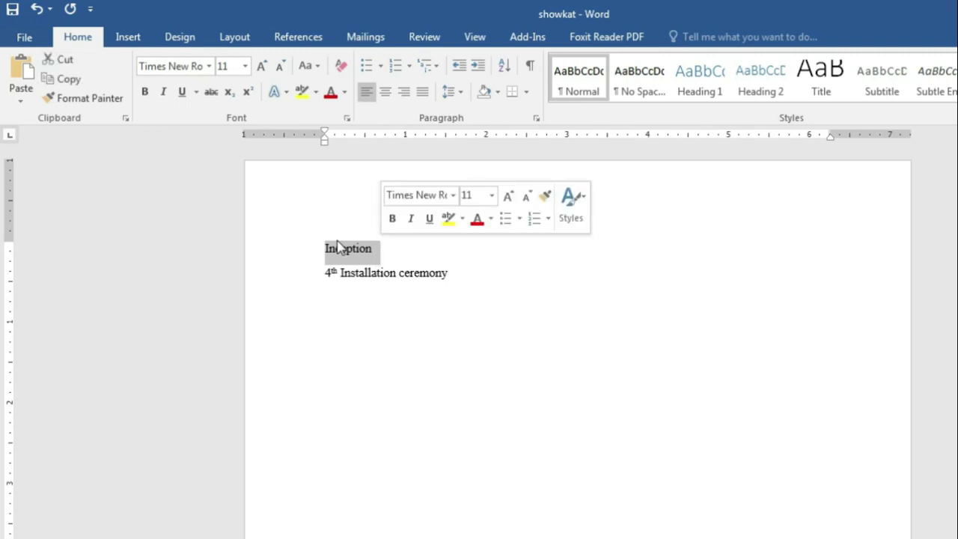
left_click(245, 67)
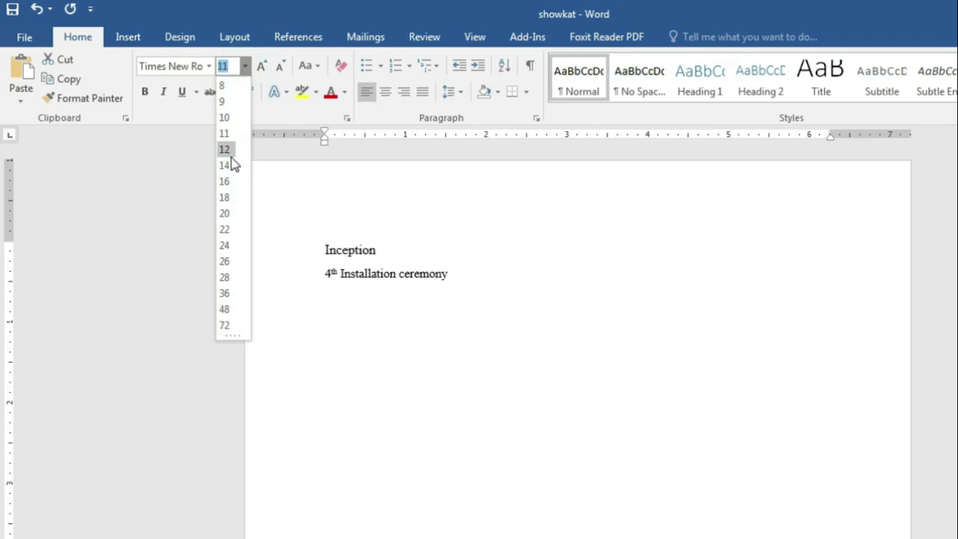
left_click(225, 246)
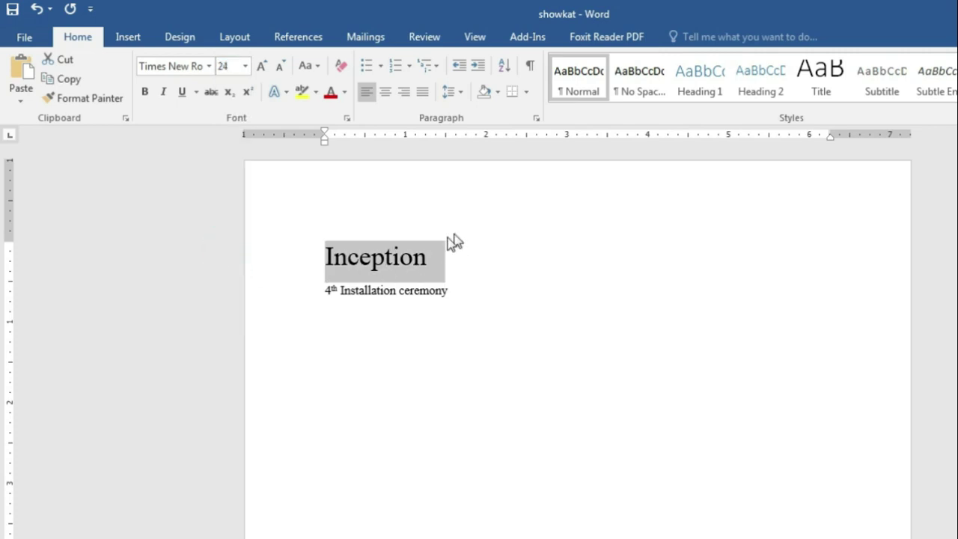
left_click(411, 319)
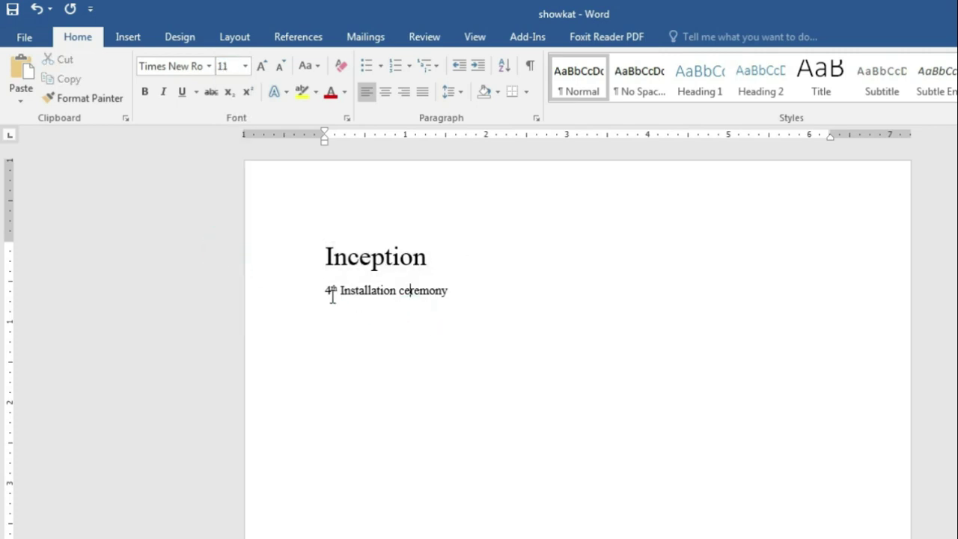
Step: Set the font size of the "4th Installation ceremony" line to 16 and check the sizes with the cursor placed in the text
left_click_drag(321, 295, 476, 292)
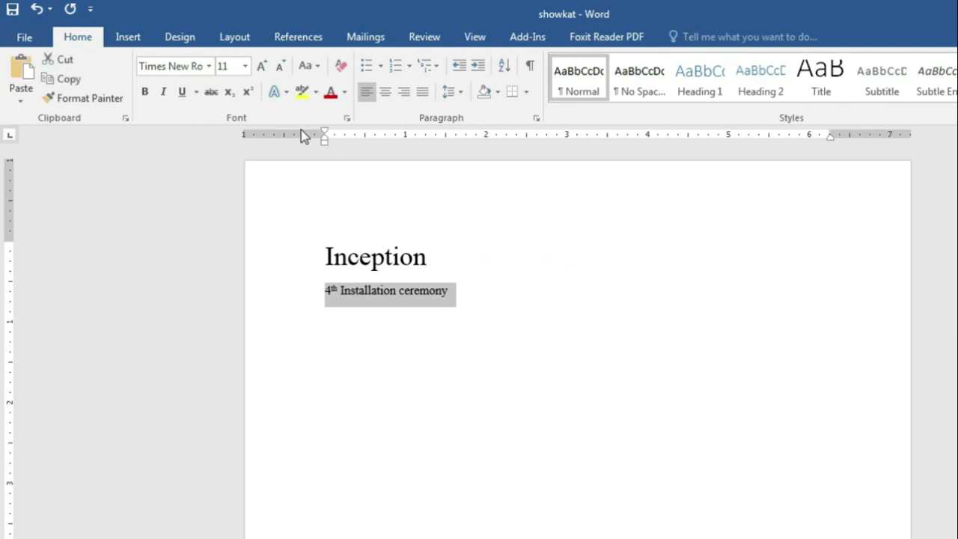
left_click(244, 67)
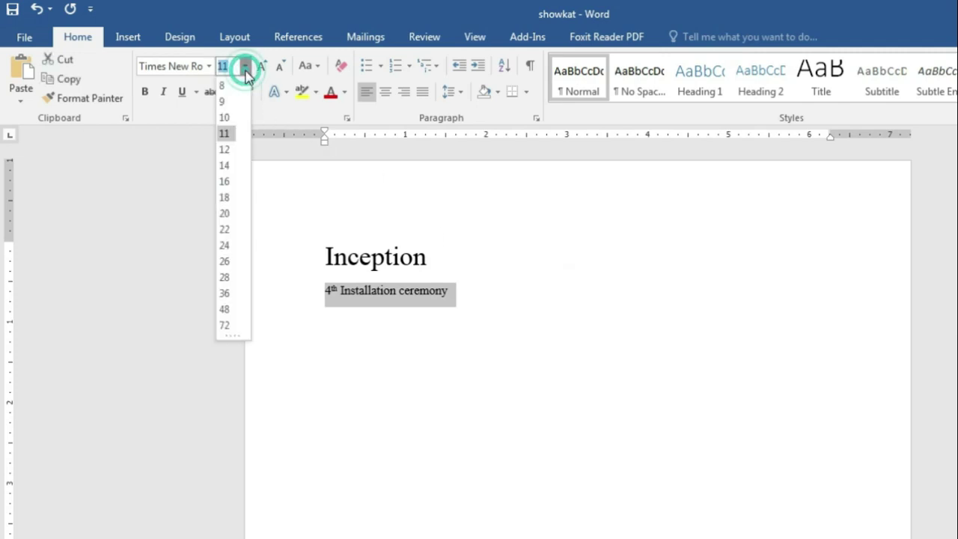
left_click(228, 183)
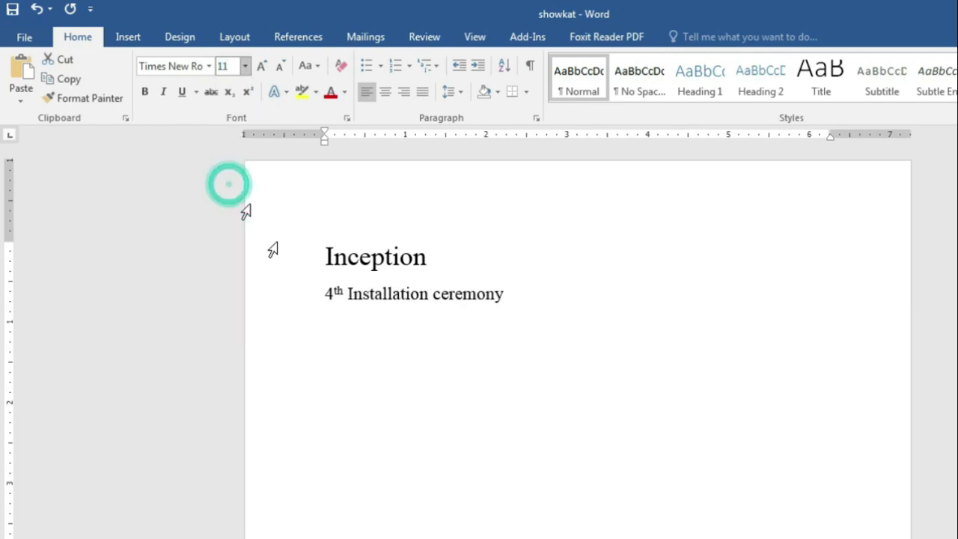
left_click(604, 298)
left_click(361, 259)
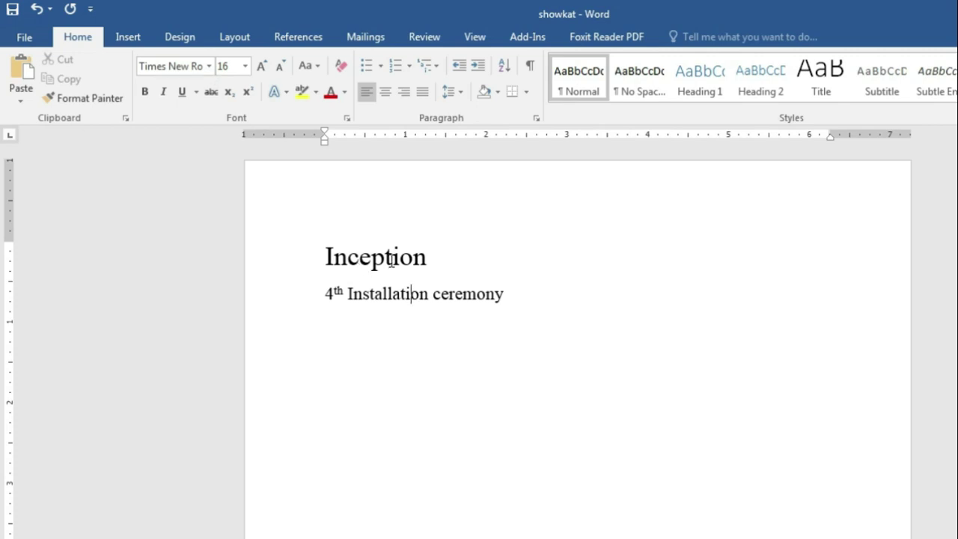
left_click_drag(320, 253, 443, 267)
left_click(245, 66)
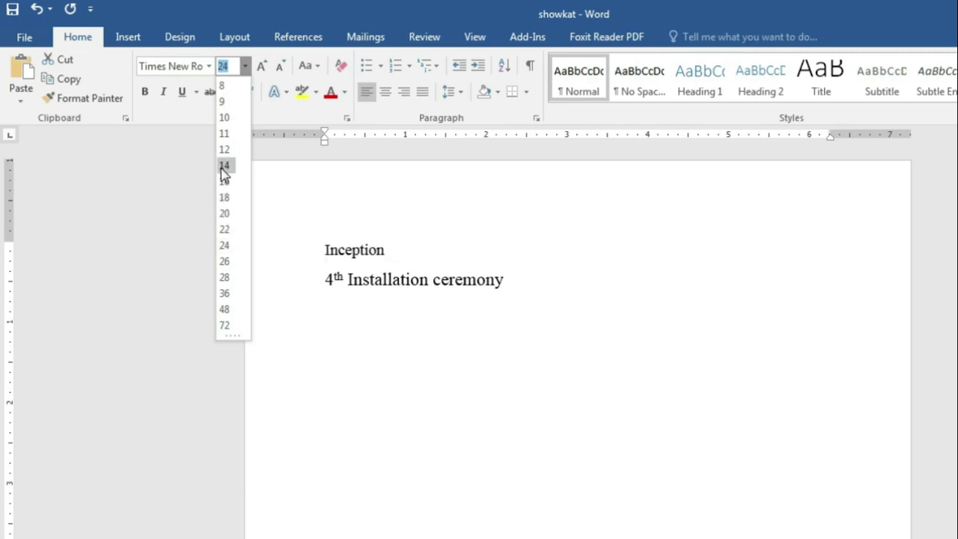
left_click(514, 336)
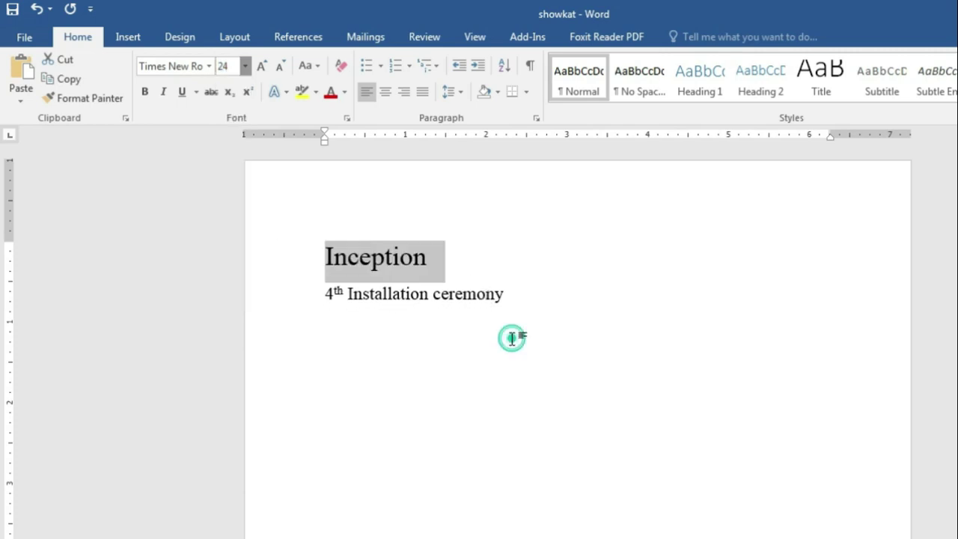
Step: Set the font size of both the "Inception" and "4th Installation ceremony" lines to 18 and check the second line's size
left_click(317, 257)
left_click_drag(324, 257, 546, 304)
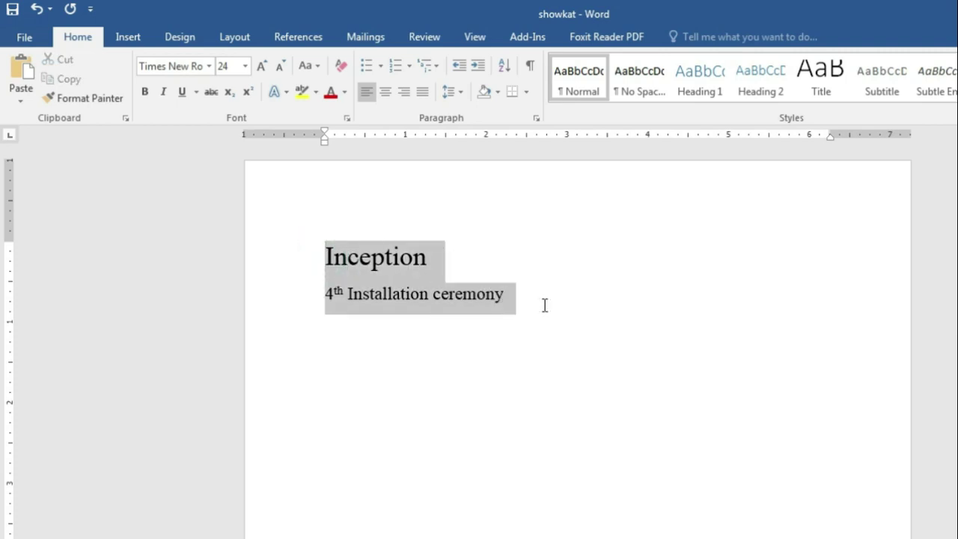
left_click(245, 67)
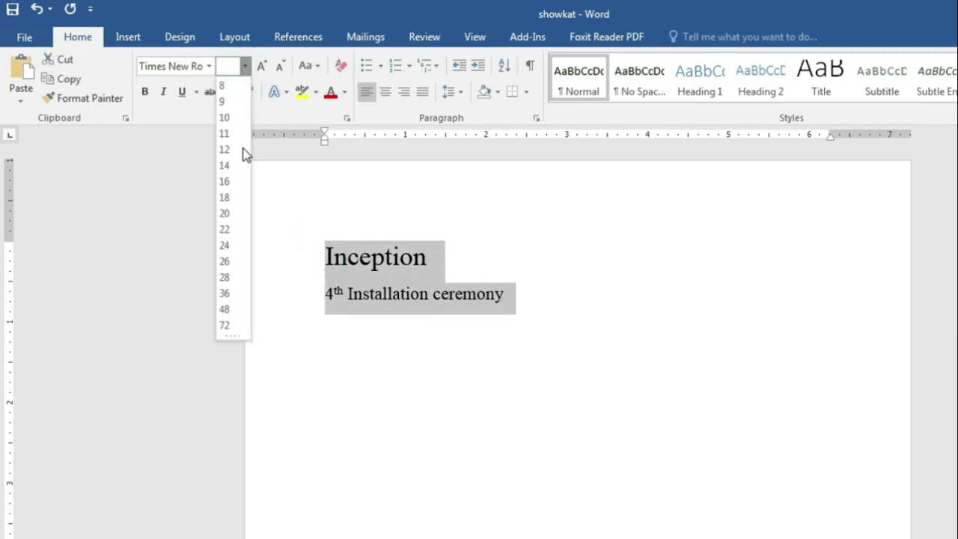
left_click(225, 198)
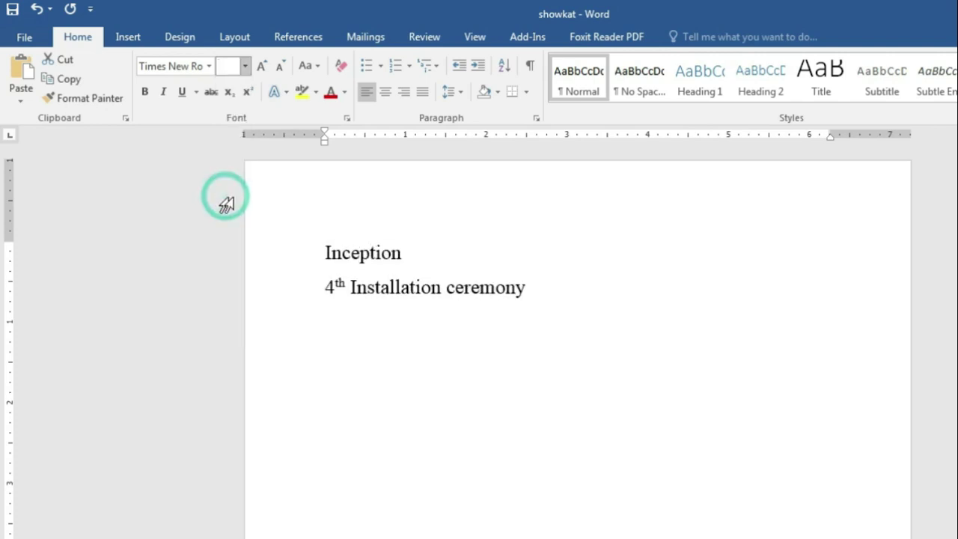
left_click(391, 288)
left_click(421, 287)
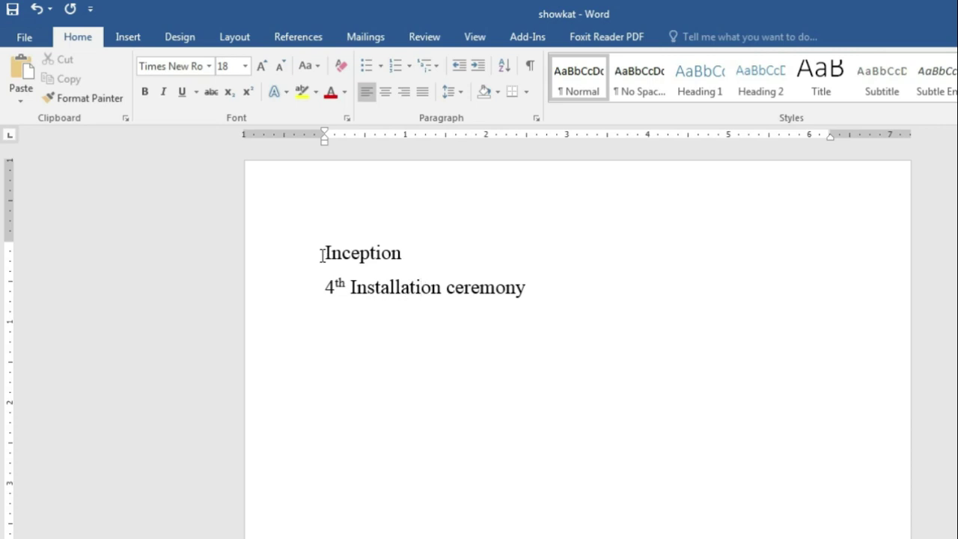
Step: Enlarge the "Inception" line step by step to size 48, and shrink it step by step to 22
mouse_move(323, 256)
left_mouse_down()
mouse_move(586, 274)
mouse_move(526, 246)
left_mouse_up()
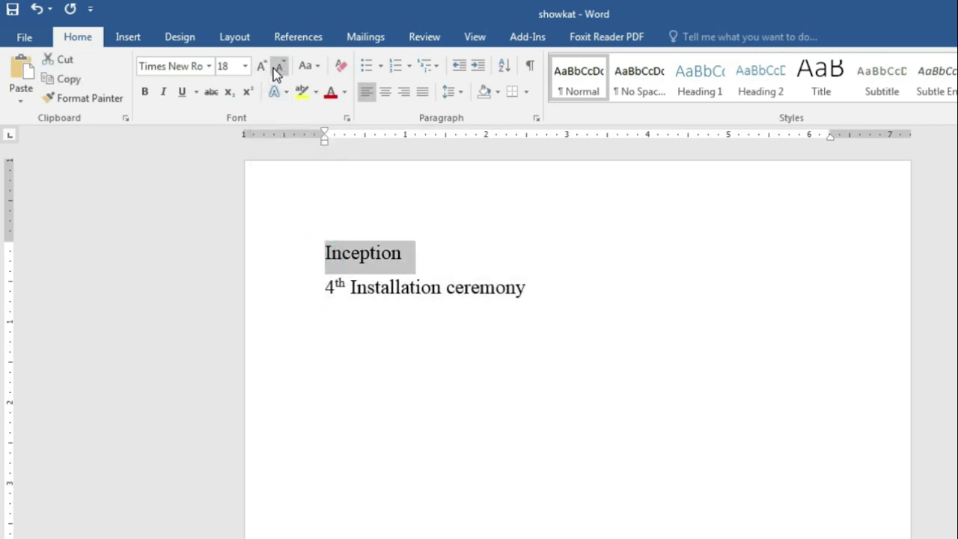
left_click(262, 68)
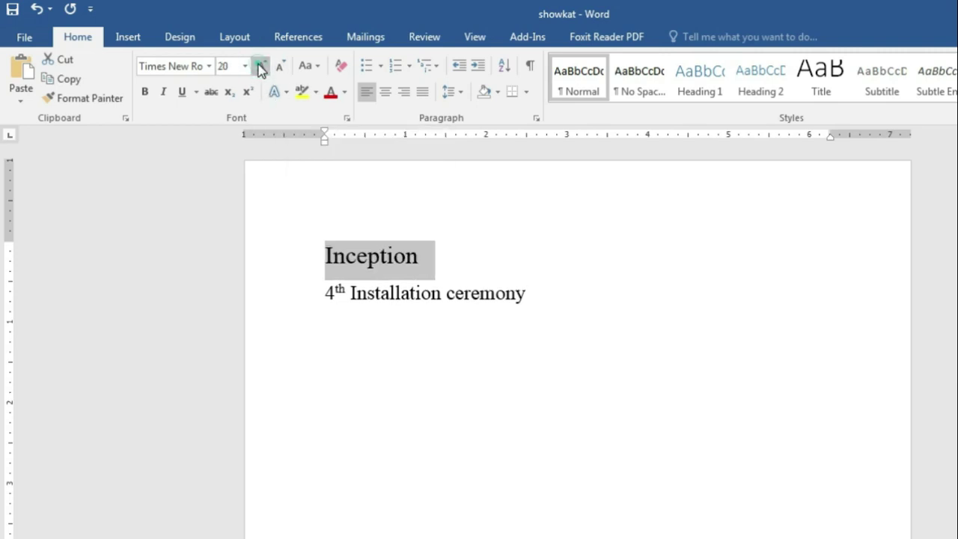
left_click(261, 67)
left_click(262, 67)
left_click(262, 68)
left_click(262, 68)
left_click(261, 67)
left_click(261, 67)
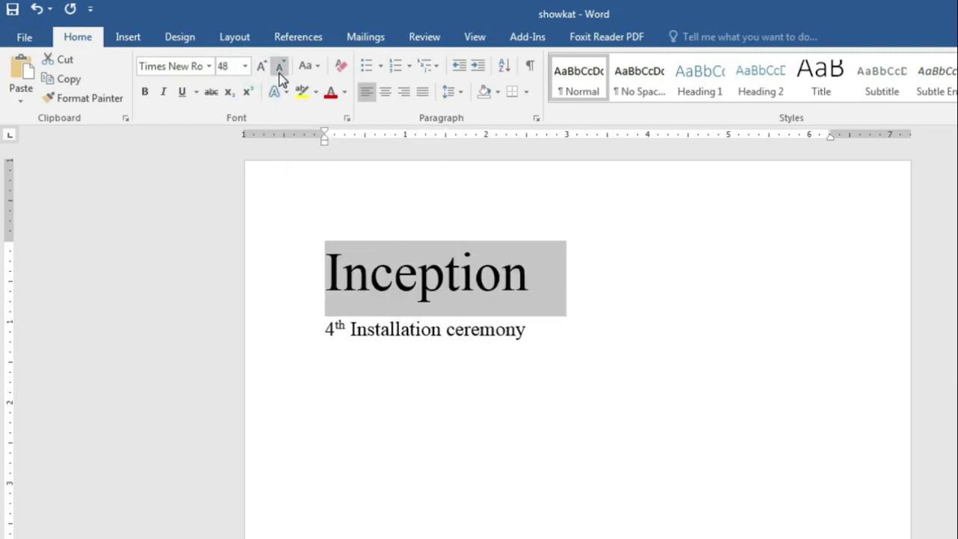
left_click(279, 73)
left_click(279, 73)
left_click(279, 73)
left_click(279, 72)
left_click(279, 73)
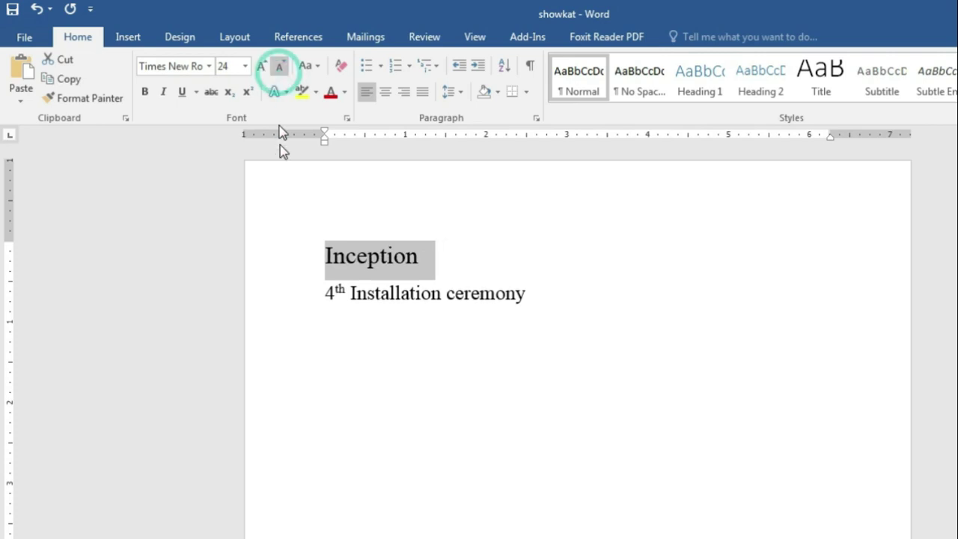
Step: Enlarge the "4th Installation ceremony" line stepwise to size 24, shrink it back to 18 and clear the selection
left_click_drag(322, 295, 535, 291)
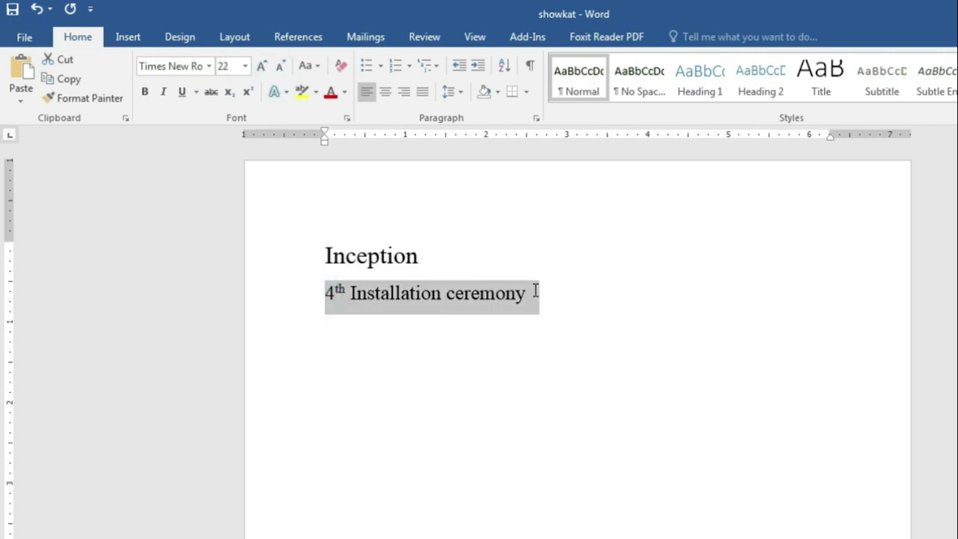
left_click(262, 67)
left_click(262, 67)
left_click(261, 68)
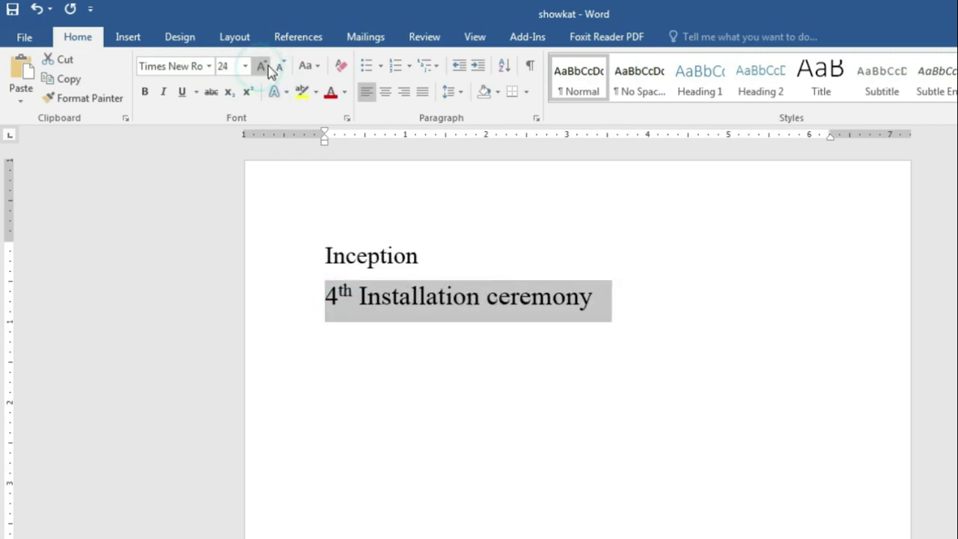
left_click(279, 66)
left_click(279, 66)
left_click(563, 389)
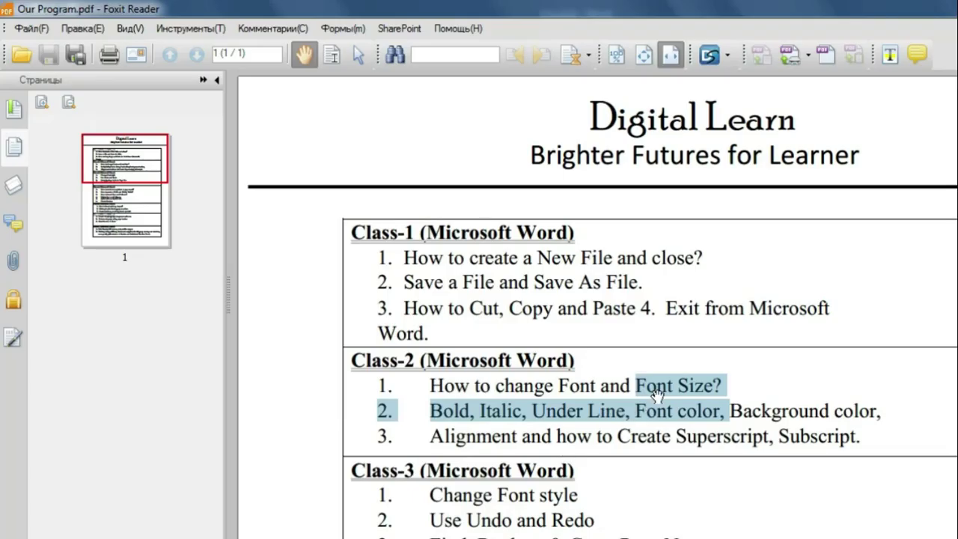
Step: Switch to Foxit Reader, clear the old highlight and highlight the words "Bold, Italic, Under Line" in the second Class-2 topic
left_click(660, 392)
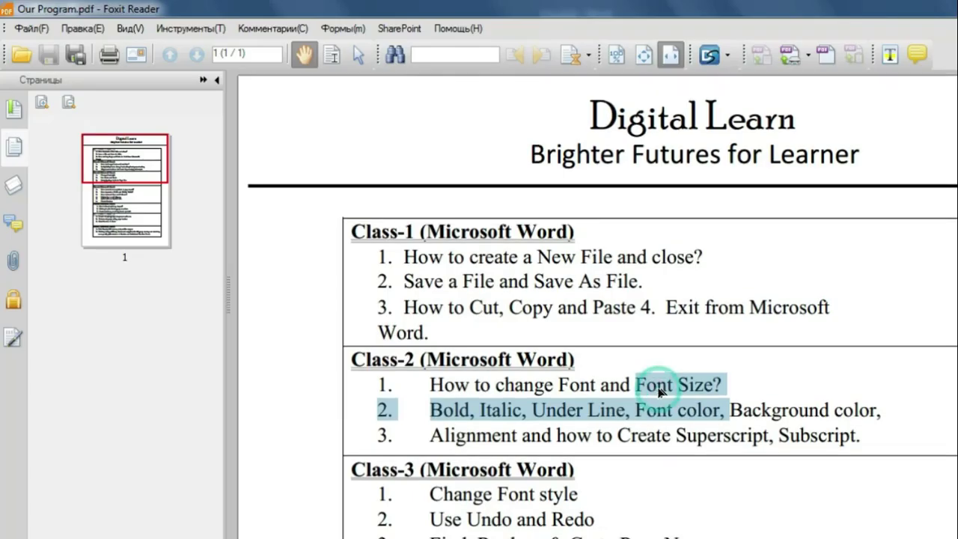
left_click(712, 404)
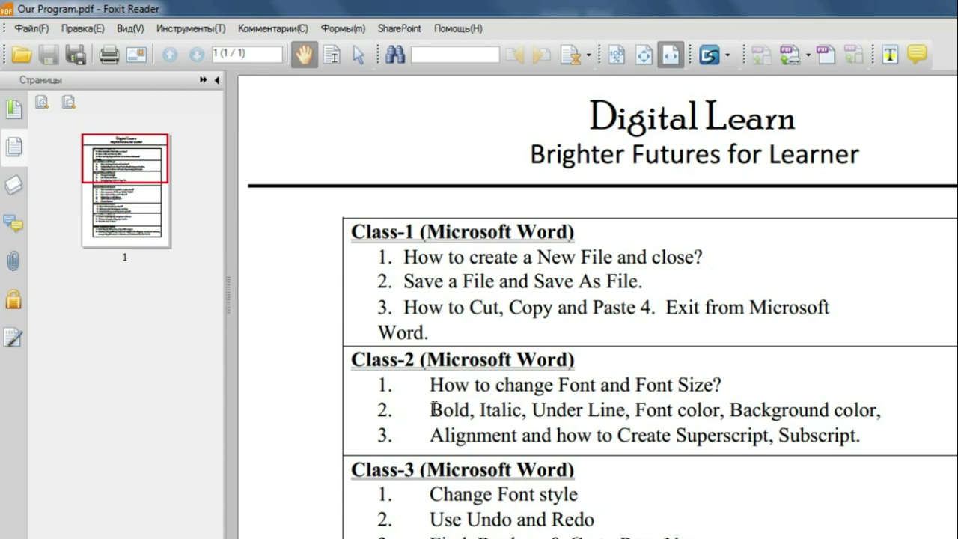
left_click_drag(432, 408, 667, 414)
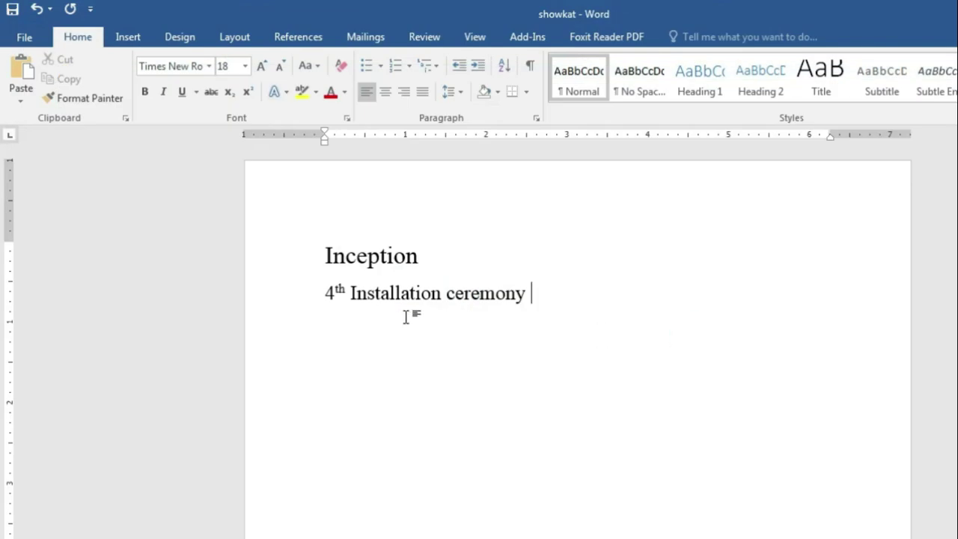
Step: Return to the Word document and make the "Inception" line and the "4th Installation ceremony" line bold
left_click_drag(324, 261, 432, 260)
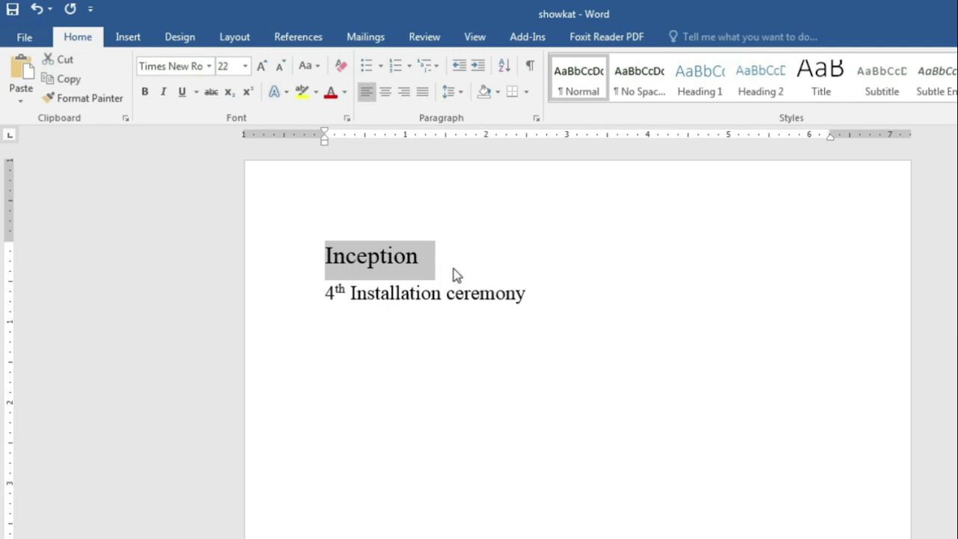
left_click(146, 94)
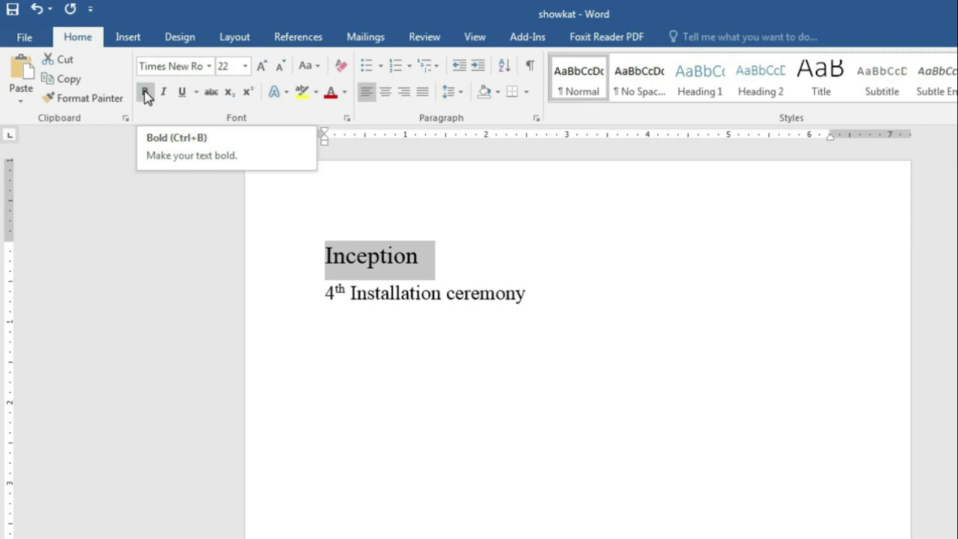
left_click(146, 95)
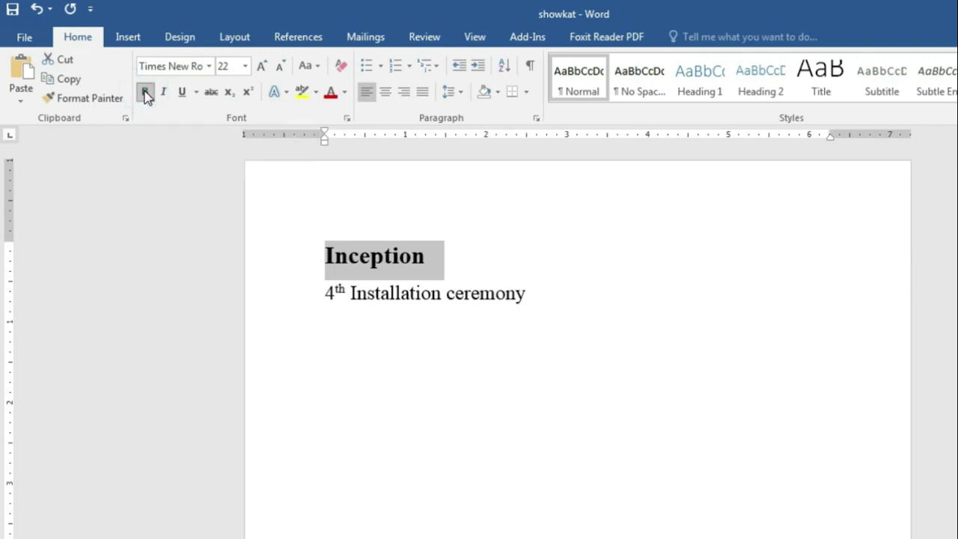
left_click(381, 292)
left_click_drag(318, 293, 556, 290)
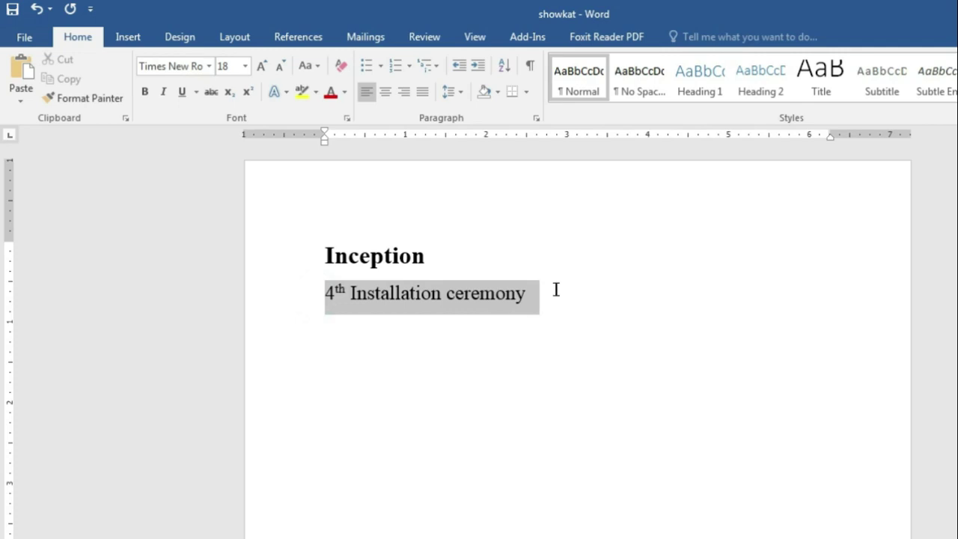
left_click(145, 97)
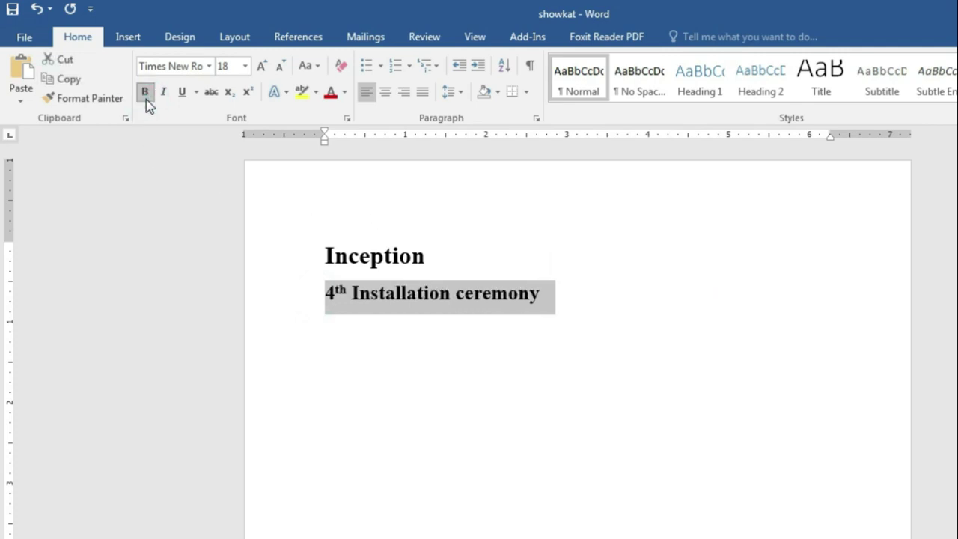
Step: Apply italic and underline formatting to the "Inception" line
left_click(423, 256)
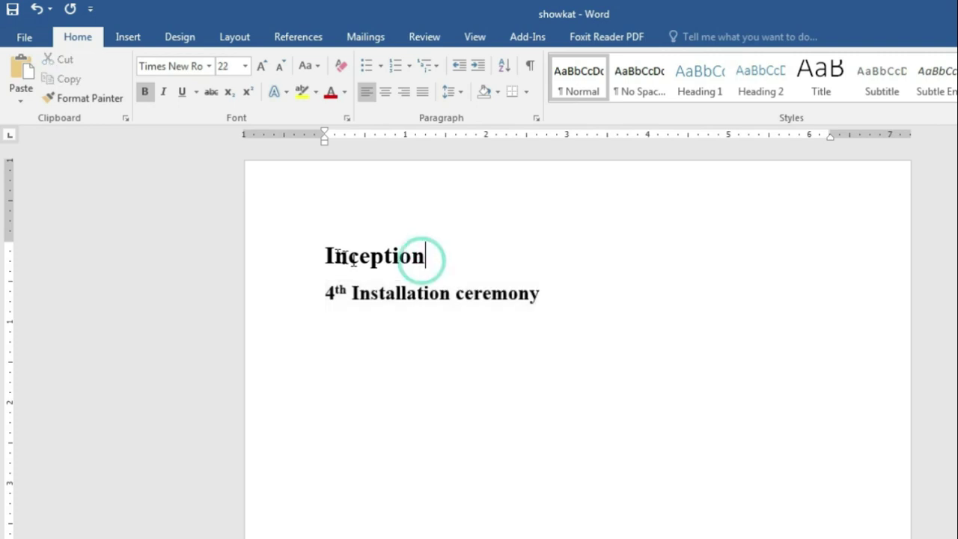
left_click_drag(323, 256, 445, 252)
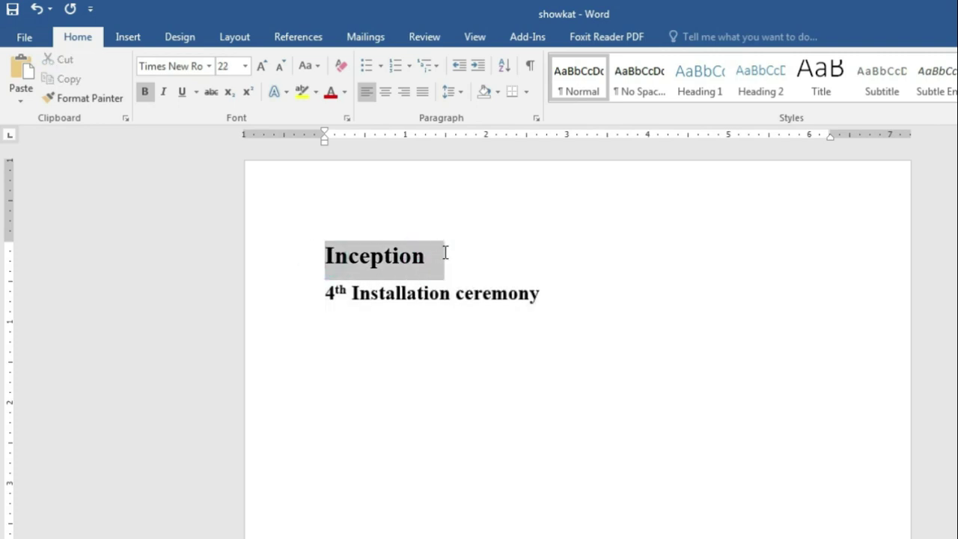
left_click(162, 92)
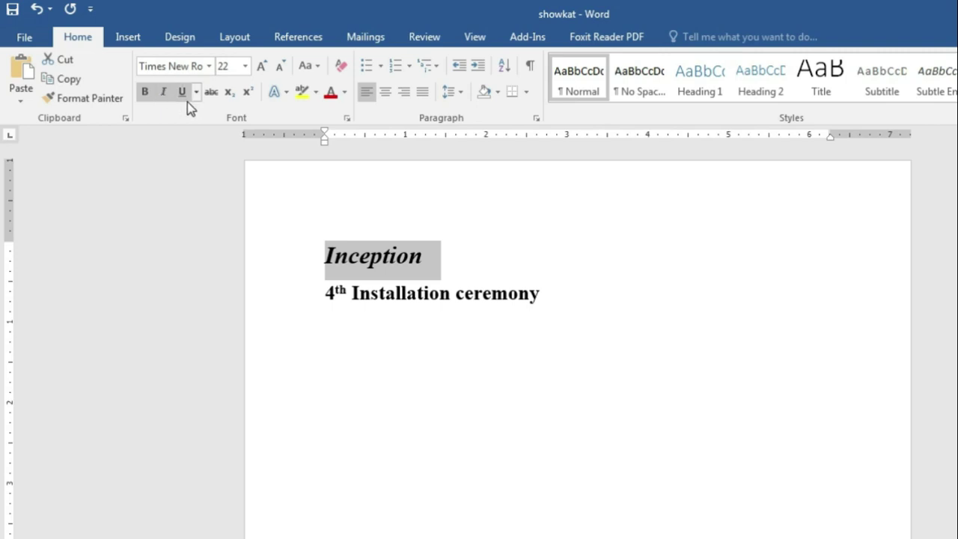
left_click(181, 93)
Step: Remove the bold, italic and underline formatting from the "Inception" line and clear the selection
left_click(145, 93)
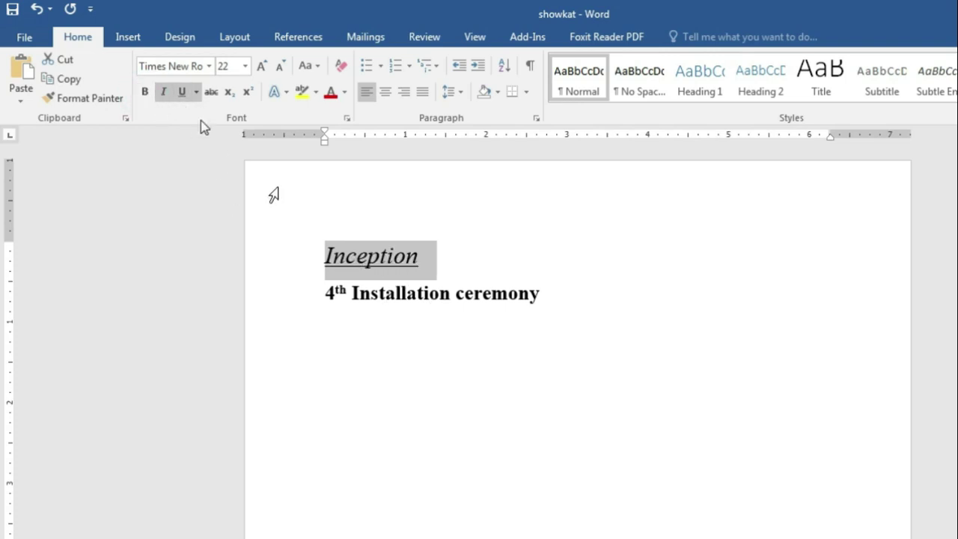
left_click(164, 93)
left_click(164, 93)
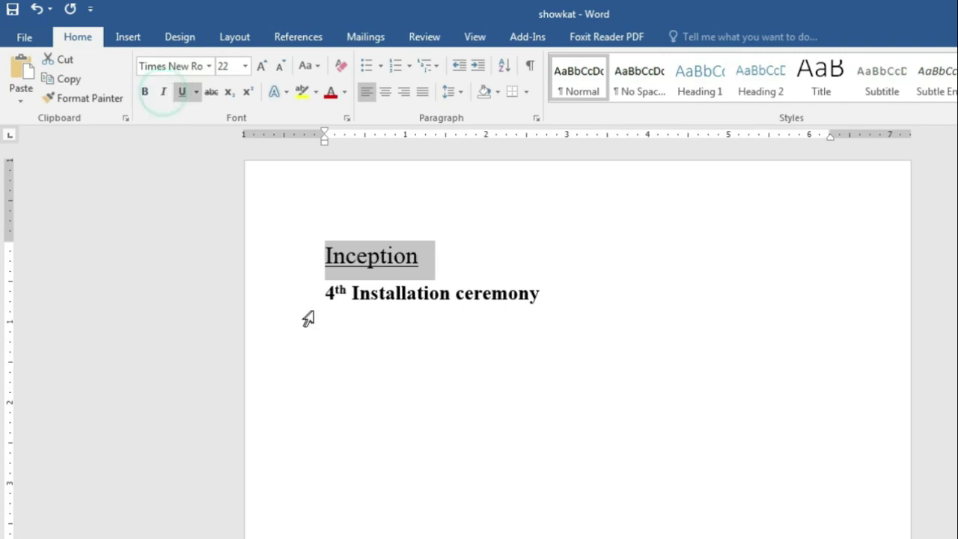
left_click(183, 94)
left_click(441, 274)
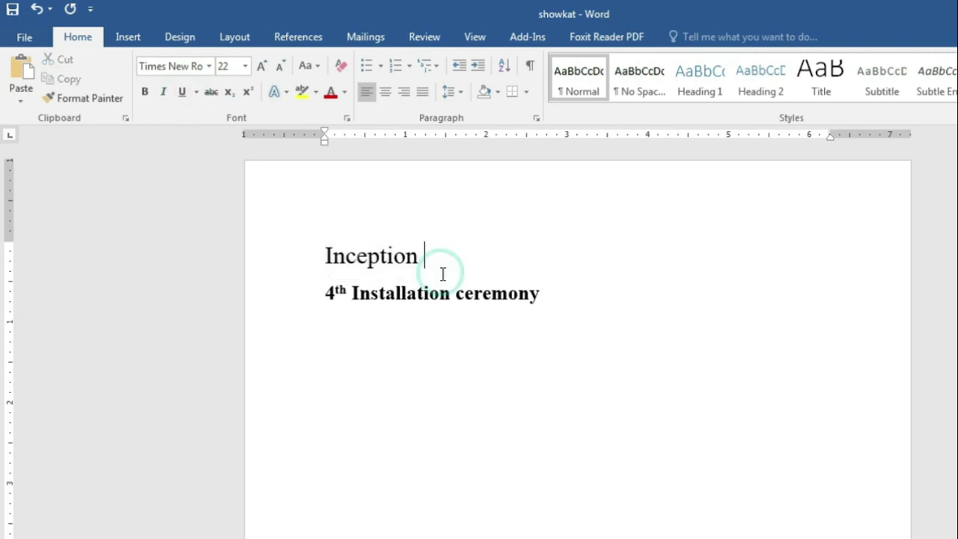
left_click(365, 256)
Step: Remove the bold formatting from the "4th Installation ceremony" line and place the cursor back in its text
left_click(380, 292)
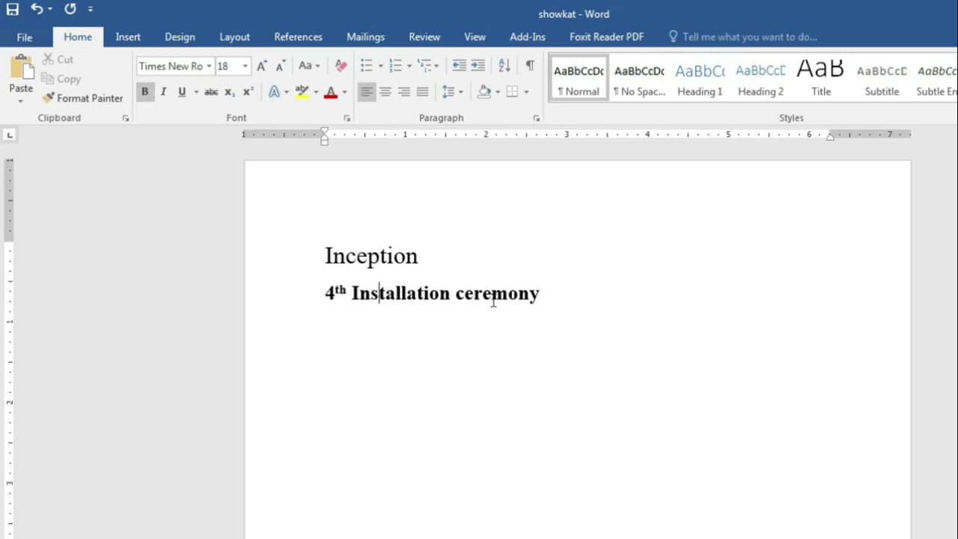
left_click_drag(324, 296, 550, 295)
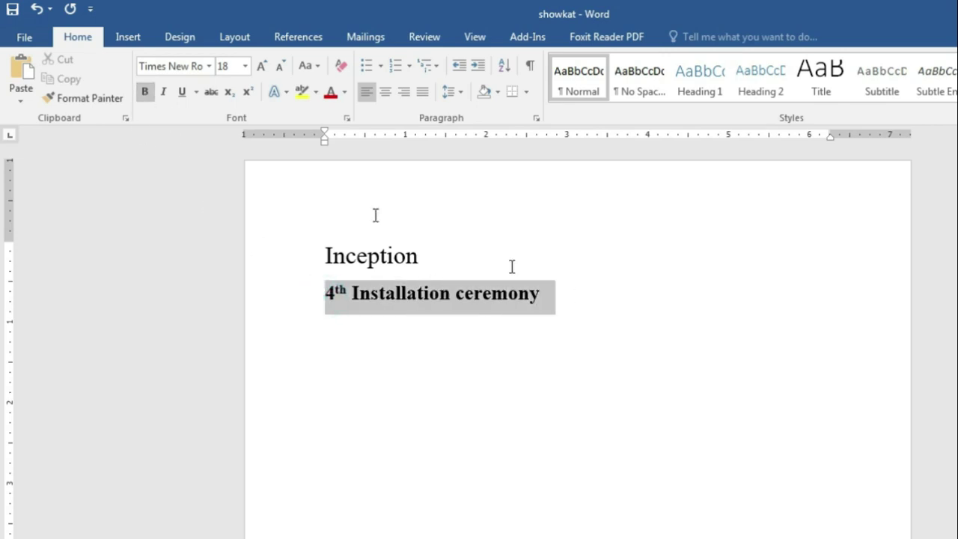
left_click(144, 93)
left_click(492, 374)
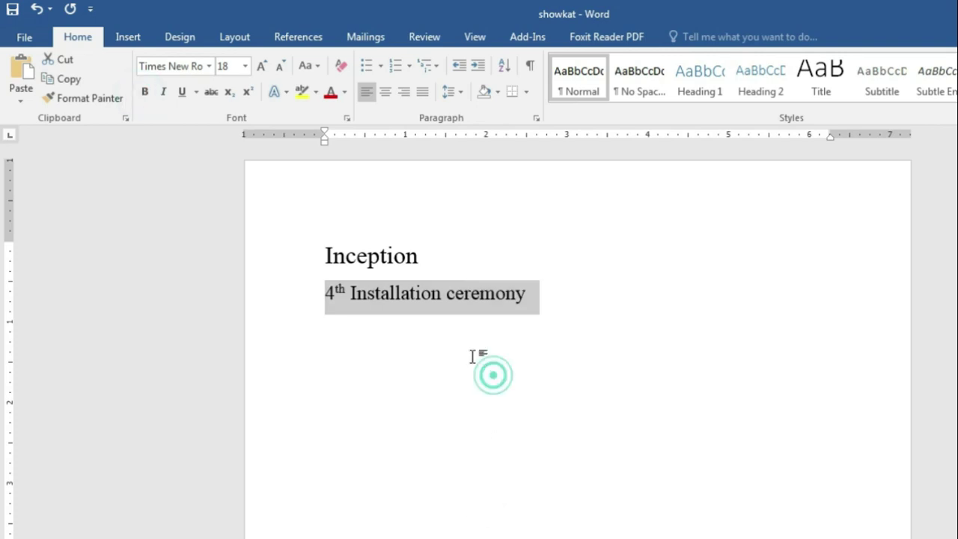
left_click(422, 297)
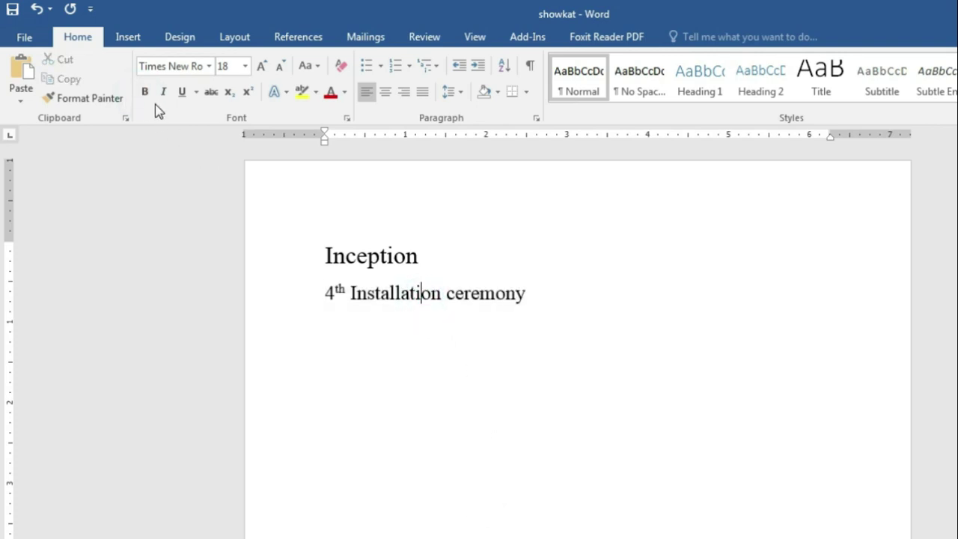
Step: Preview the available underline styles and underline colors on the "Inception" line, and close the choices without applying one
left_click_drag(328, 262, 429, 264)
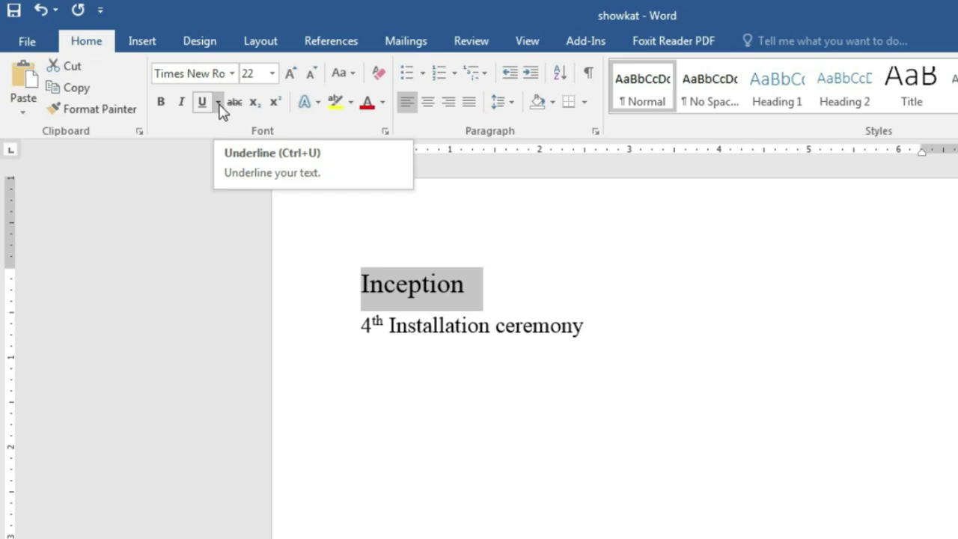
left_click(218, 103)
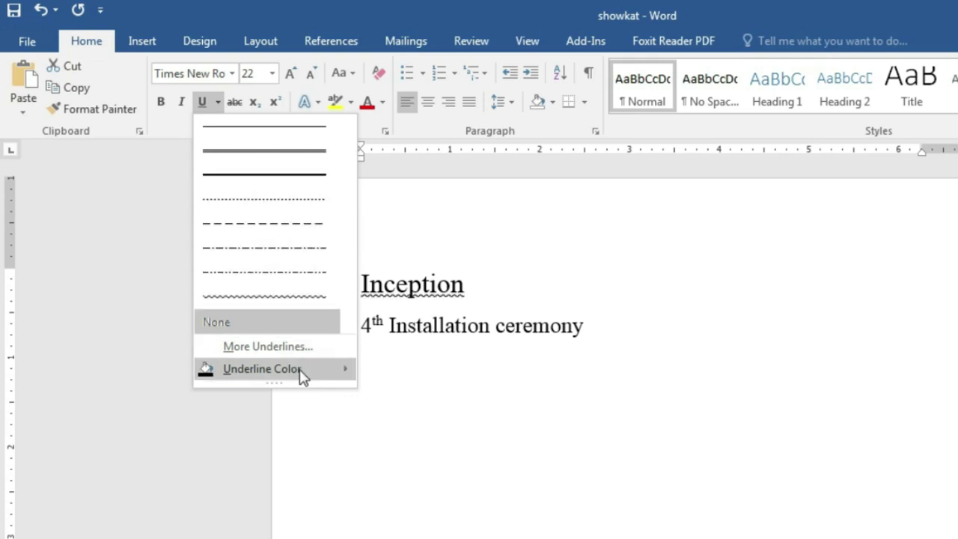
mouse_move(303, 376)
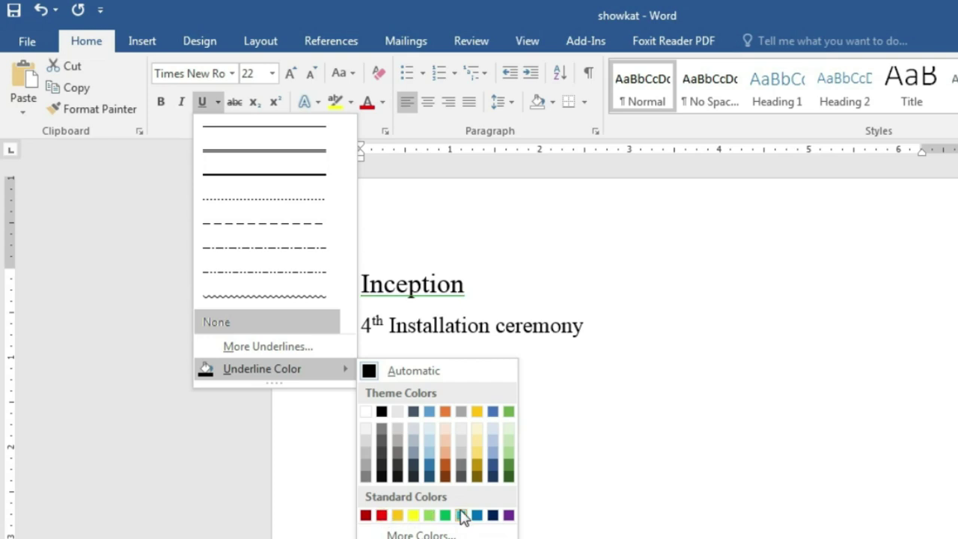
left_click(648, 456)
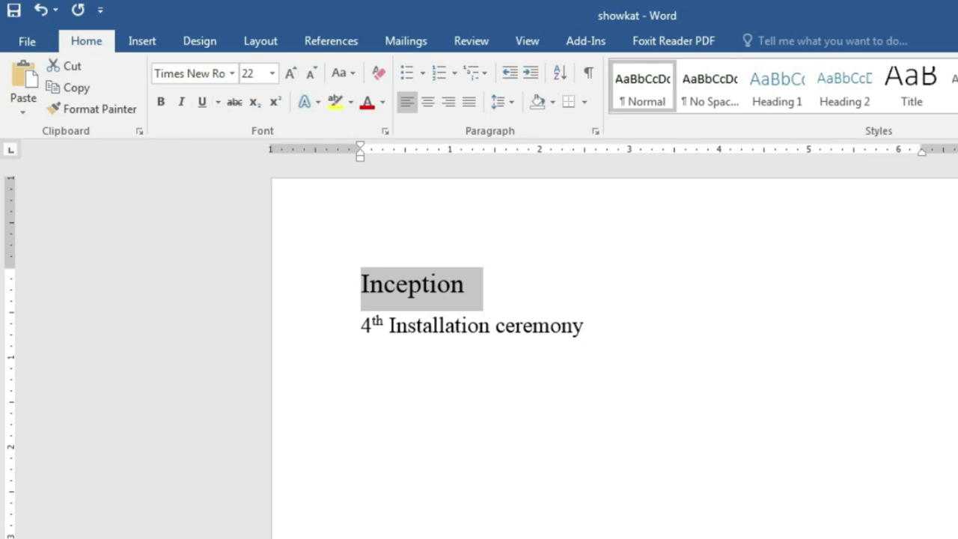
Step: Mark "Bold, Italic, Under Line," in the second Class-2 topic of Our Program.pdf in Foxit Reader, and return to the Word document
key("alt+Tab")
left_click(732, 457)
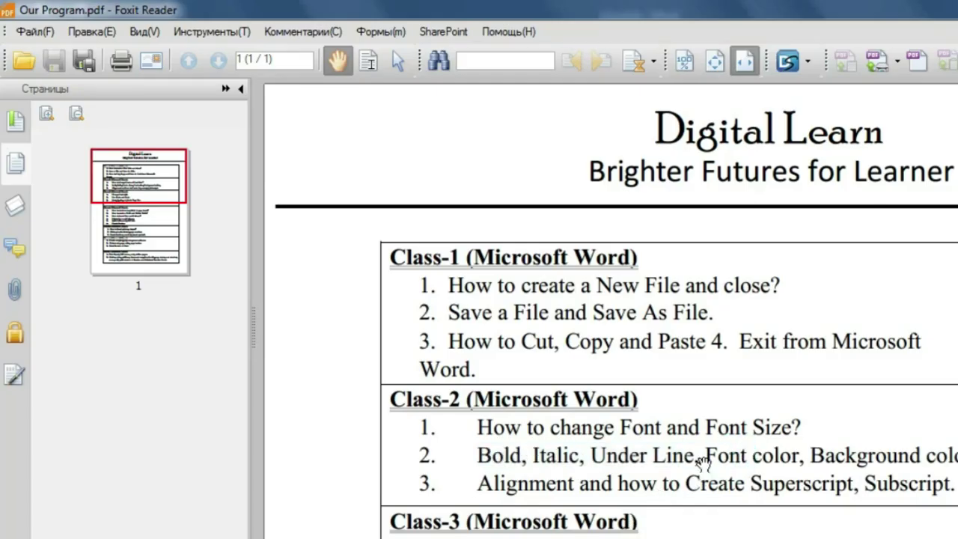
left_click_drag(709, 457, 419, 456)
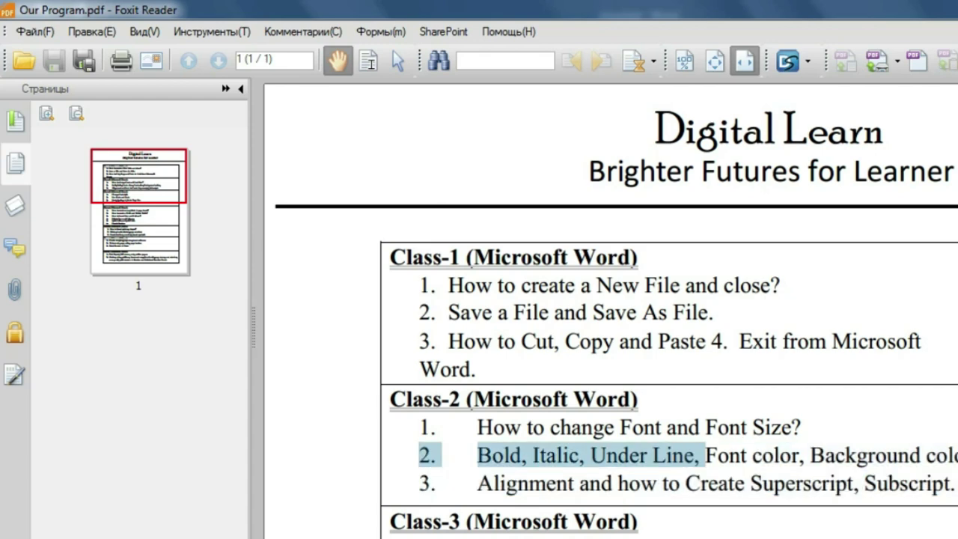
key("alt+Tab")
left_click(819, 490)
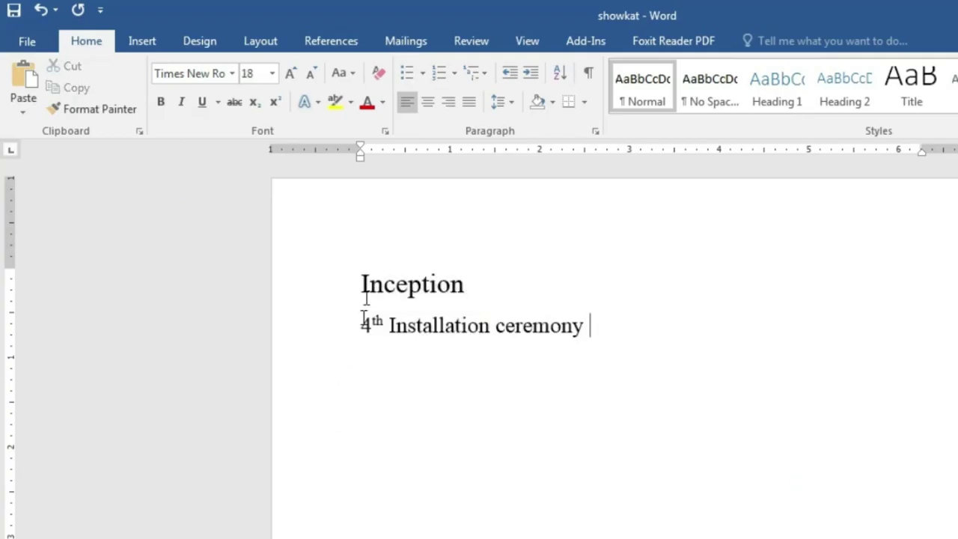
Step: Set the font color of the "Inception" line to the standard green and clear the selection
left_click_drag(362, 286, 479, 298)
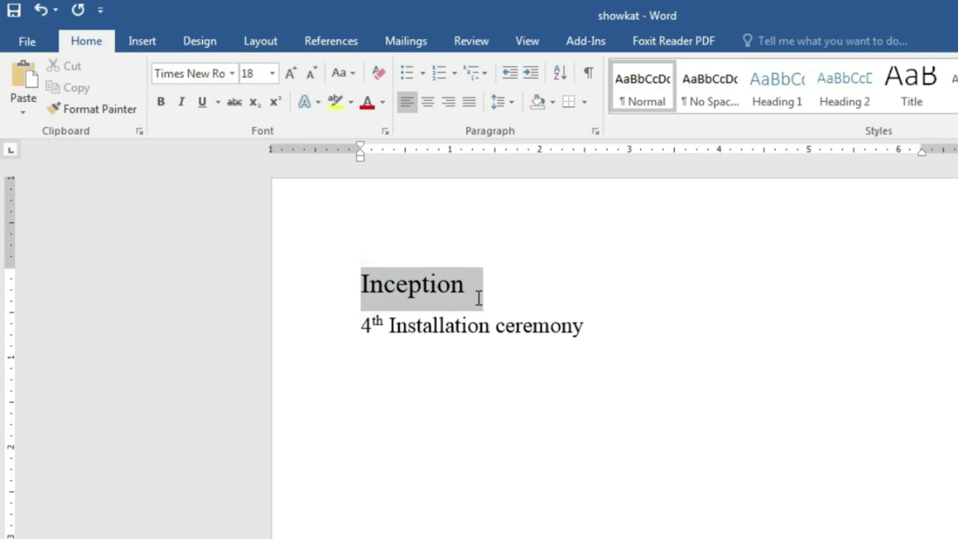
left_click(451, 296)
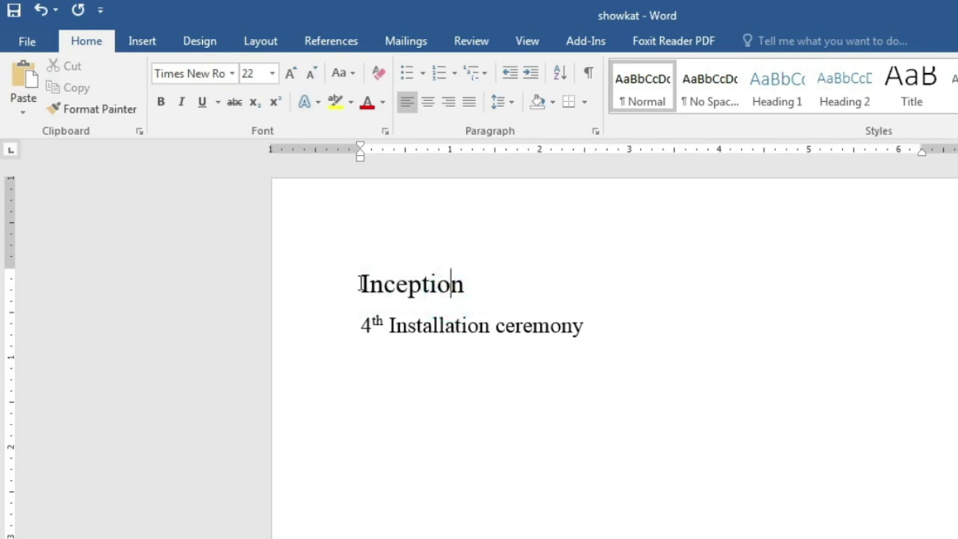
left_click_drag(361, 283, 487, 302)
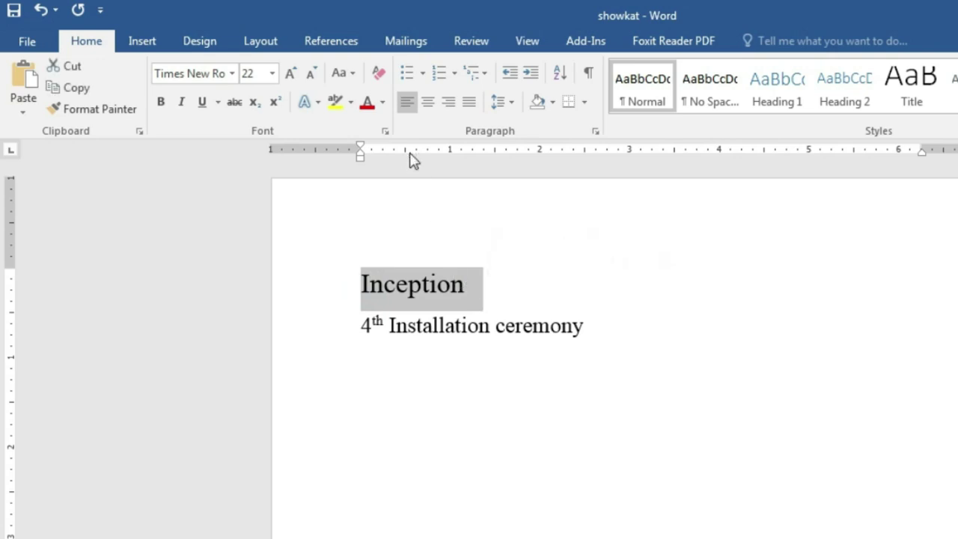
left_click(383, 103)
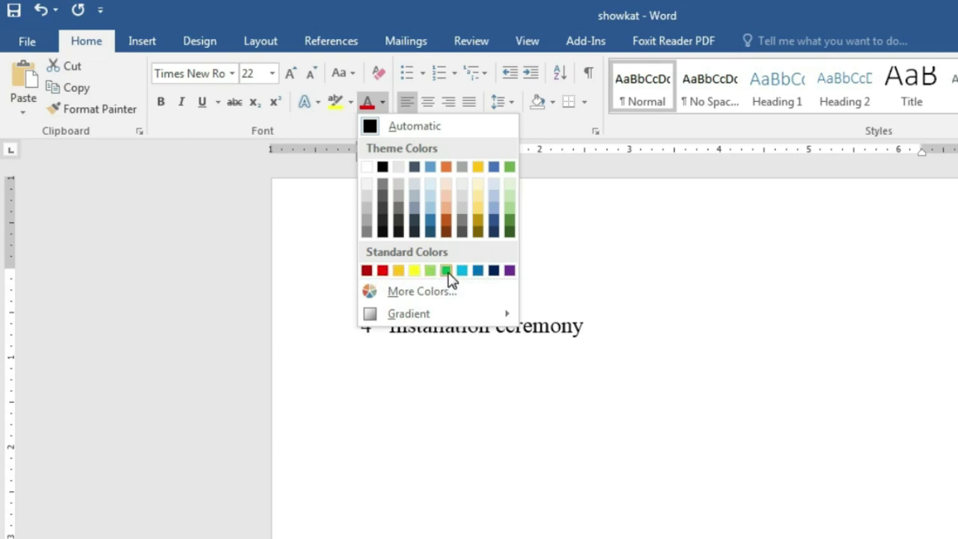
left_click(547, 287)
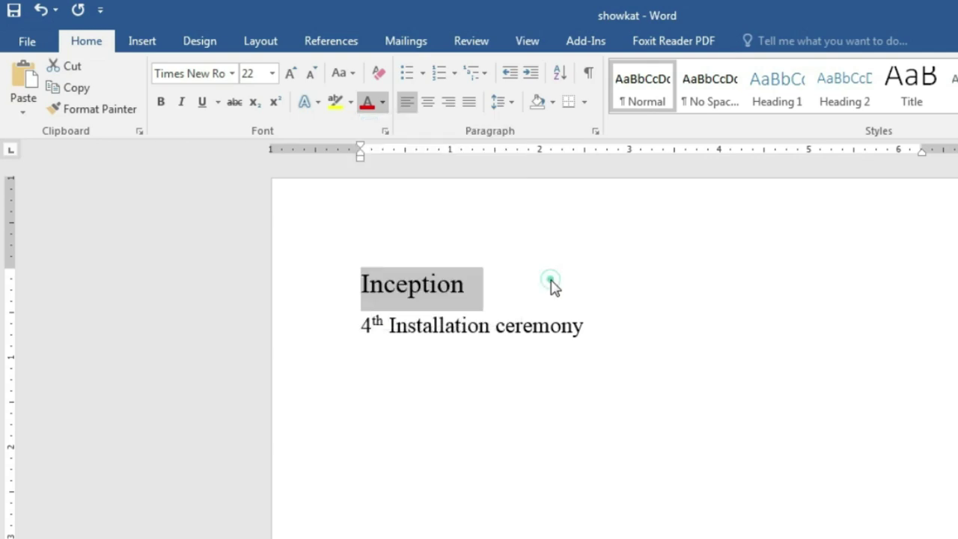
left_click(383, 102)
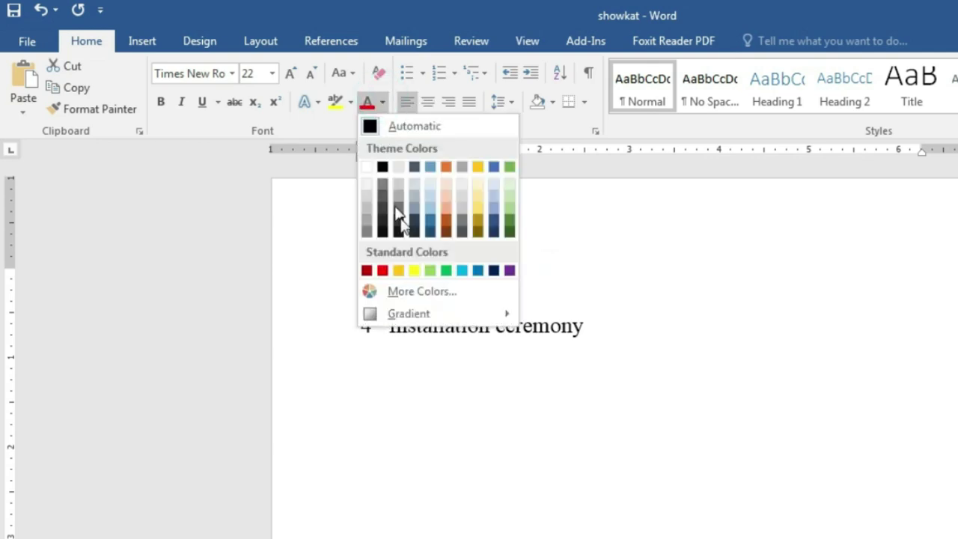
left_click(447, 271)
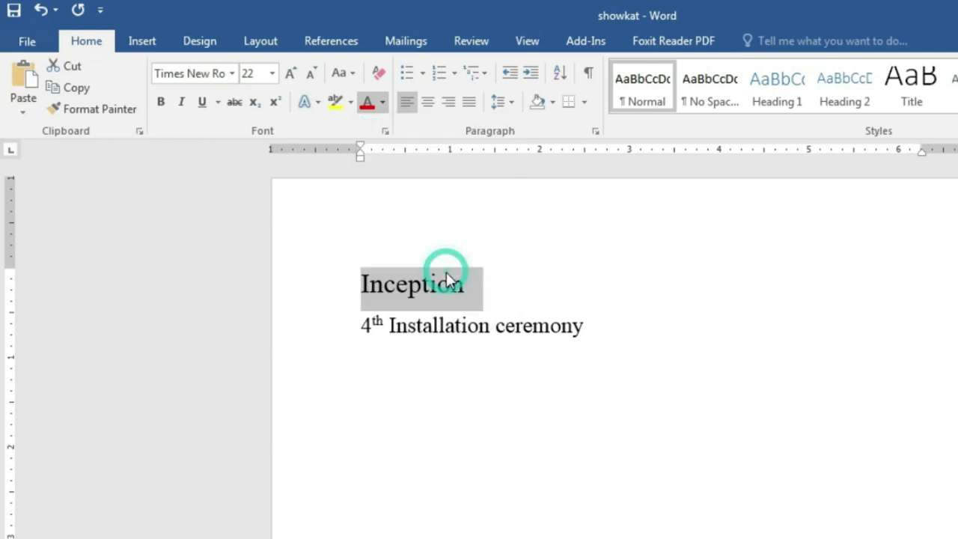
left_click(489, 363)
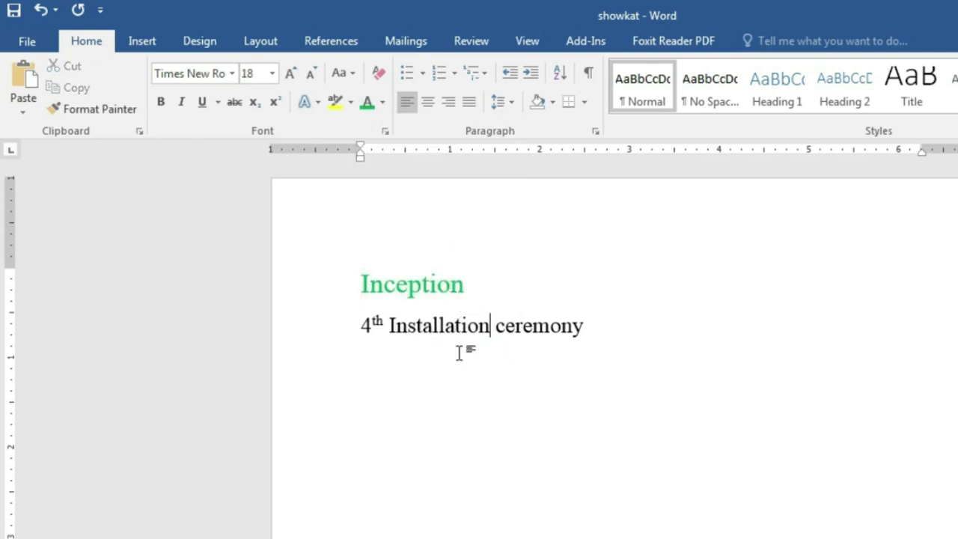
Step: Set the font color of the "4th Installation ceremony" line to the standard red and clear the selection
left_click_drag(355, 332, 591, 332)
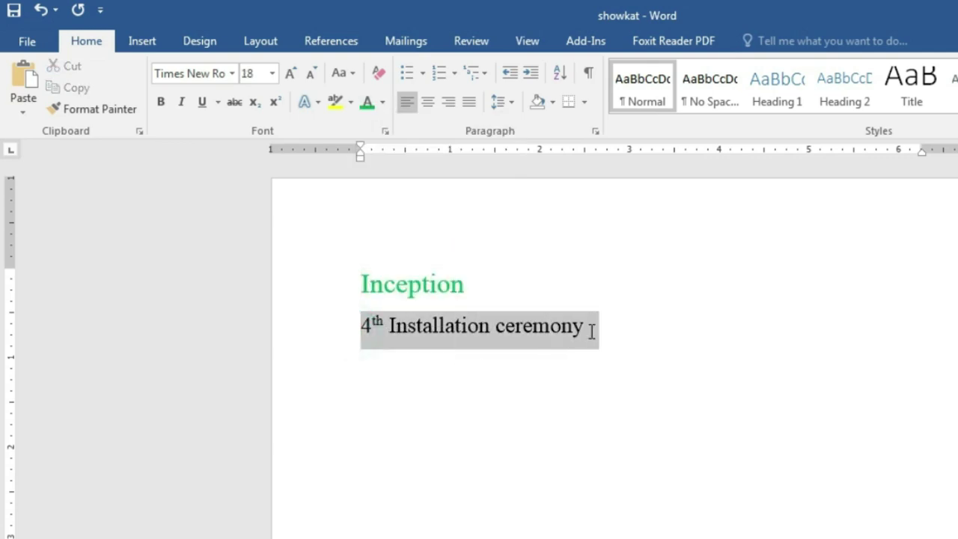
left_click(385, 105)
left_click(381, 102)
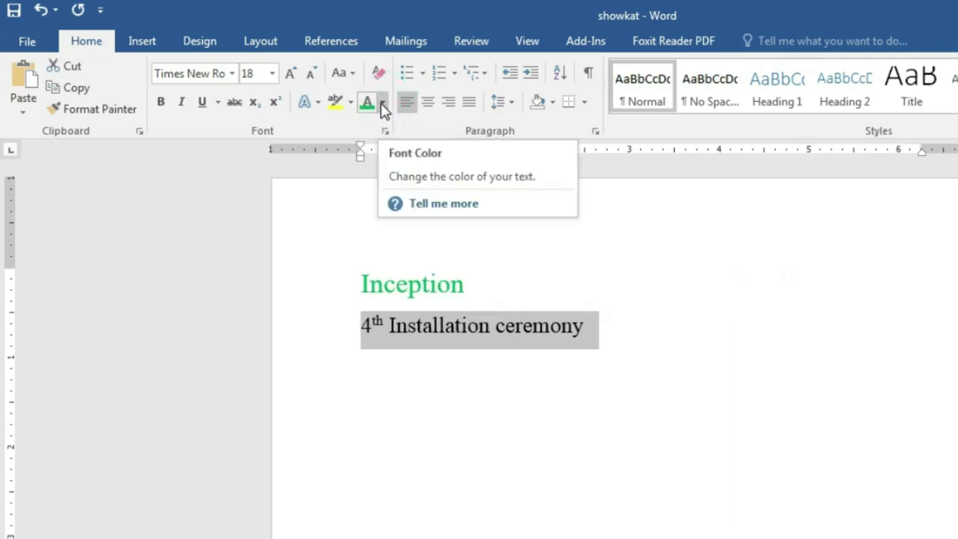
left_click(382, 104)
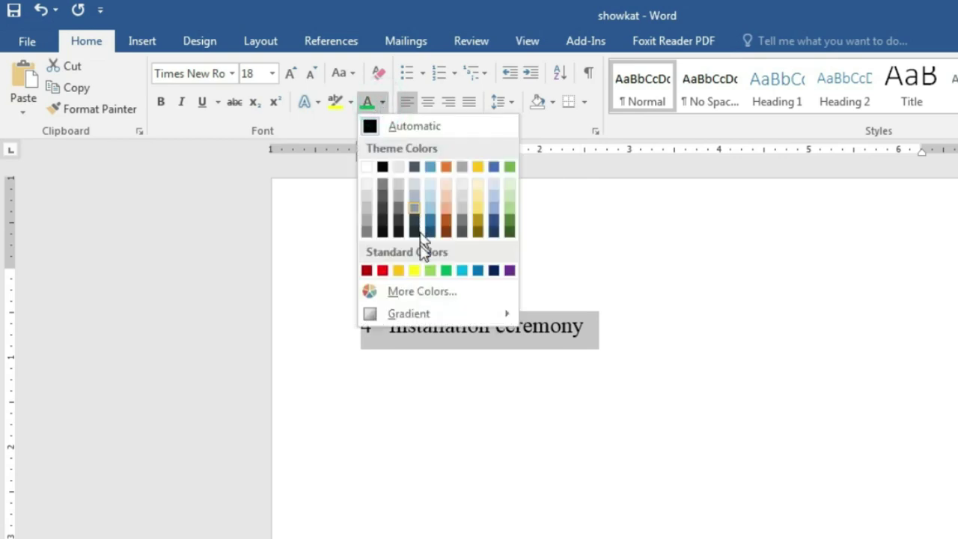
left_click(382, 271)
left_click(711, 373)
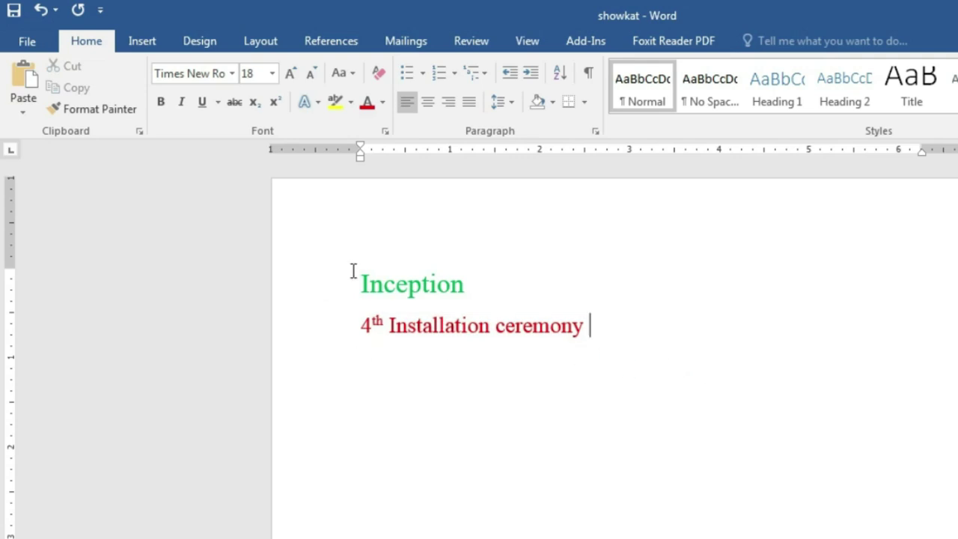
Step: Set the font color of both text lines together to the standard blue and clear the selection
left_click_drag(355, 271, 594, 338)
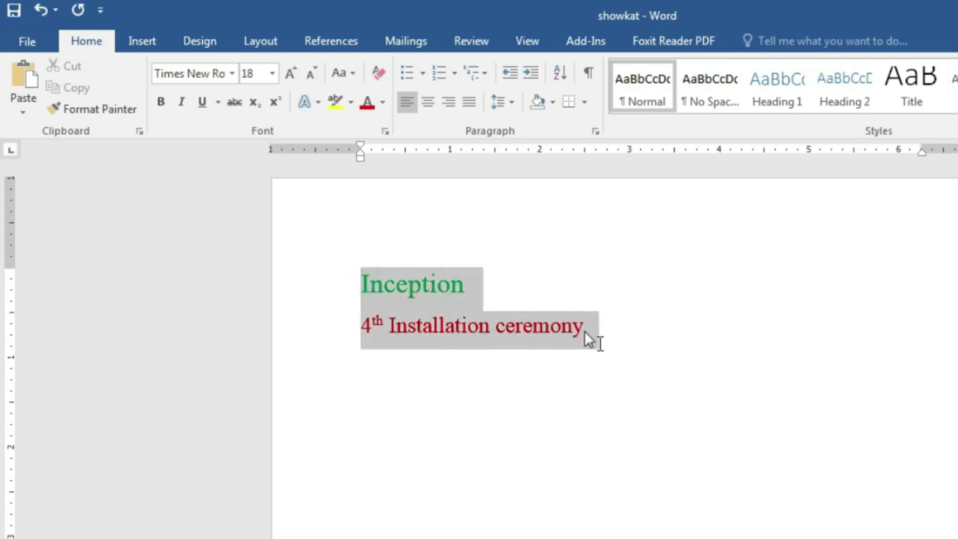
left_click(382, 102)
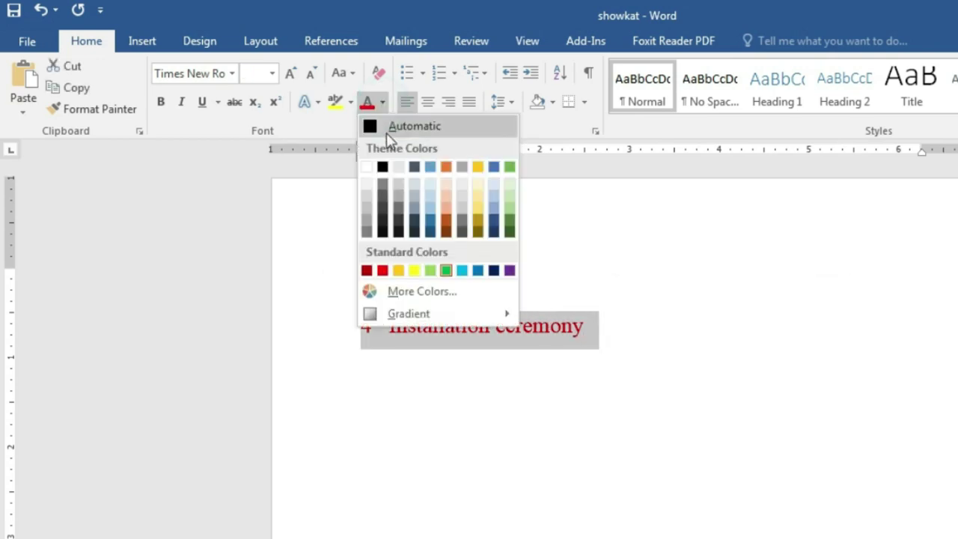
left_click(481, 277)
left_click(652, 376)
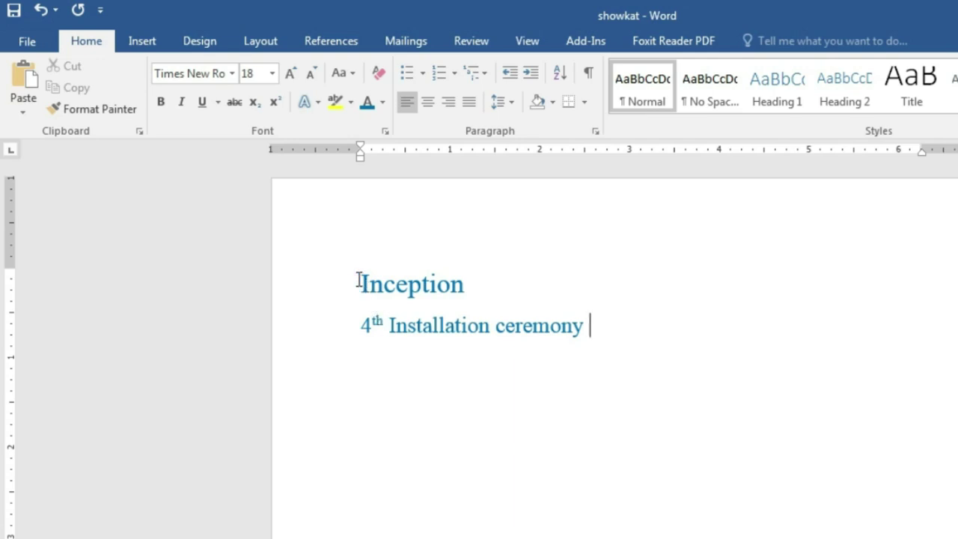
Step: Reset the font color of both text lines to Automatic and clear the selection
left_click_drag(358, 281, 626, 346)
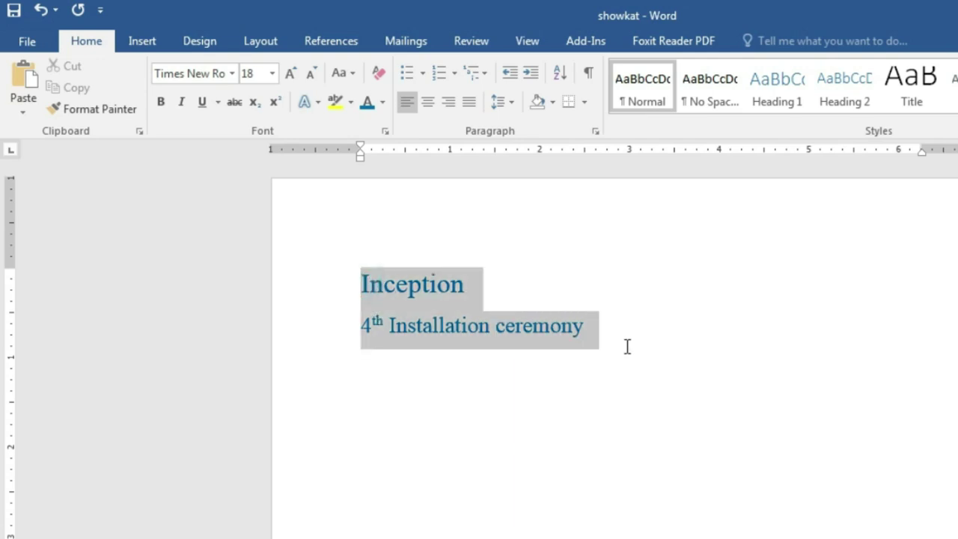
left_click(384, 102)
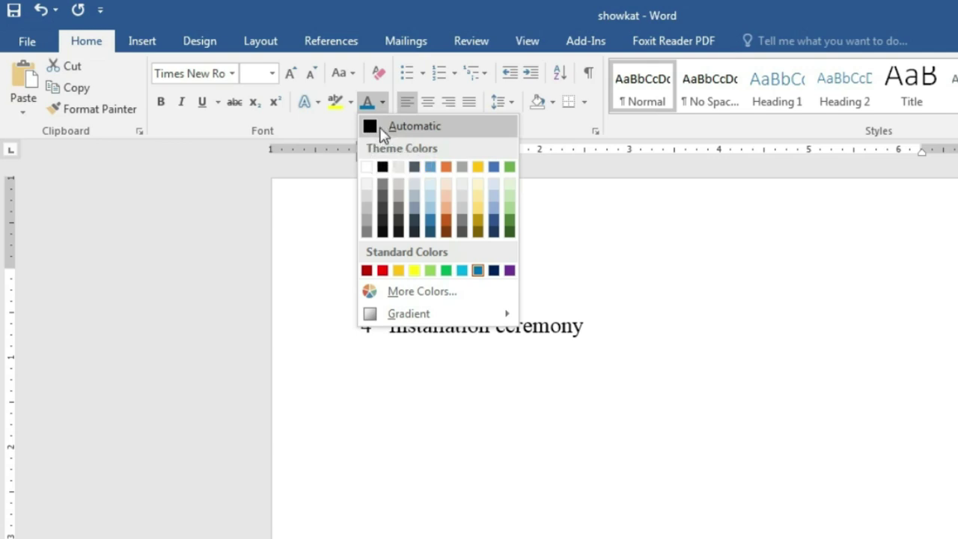
left_click(379, 134)
left_click(449, 361)
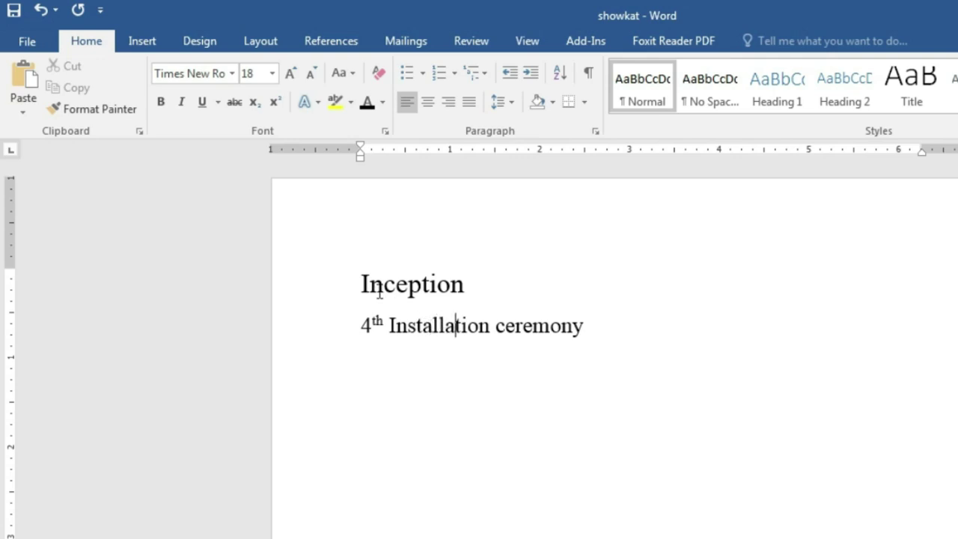
Step: Highlight the "Inception" line with the turquoise text highlight color and clear the selection
left_click_drag(355, 285, 485, 289)
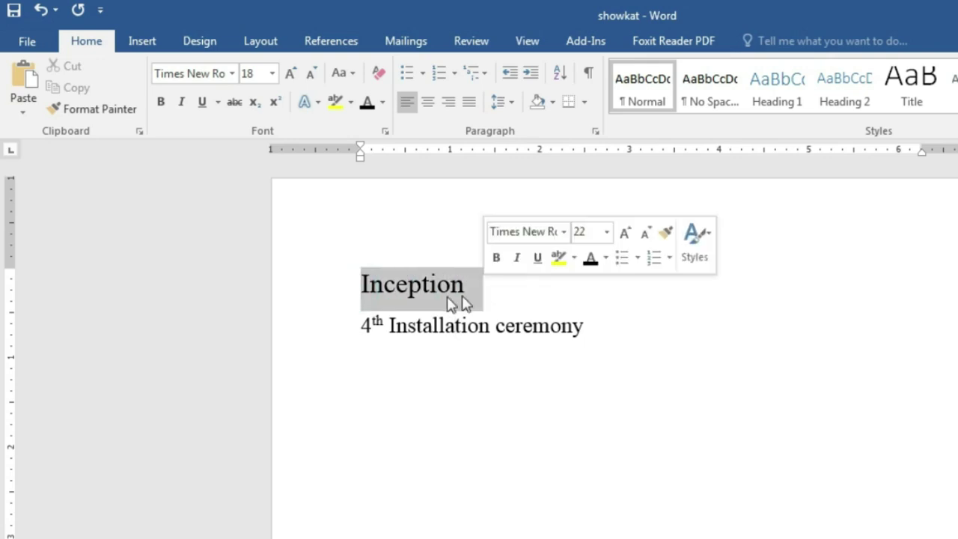
left_click(334, 277)
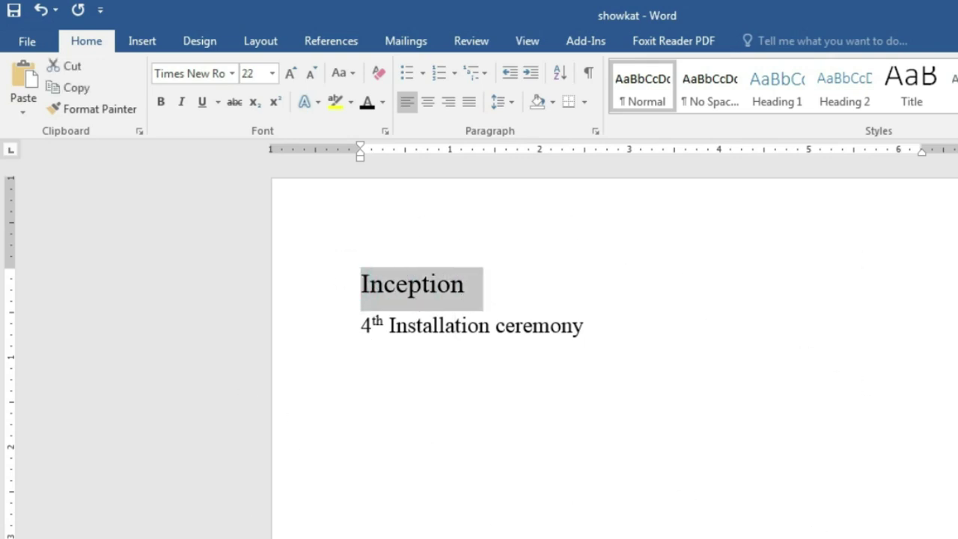
left_click(574, 325)
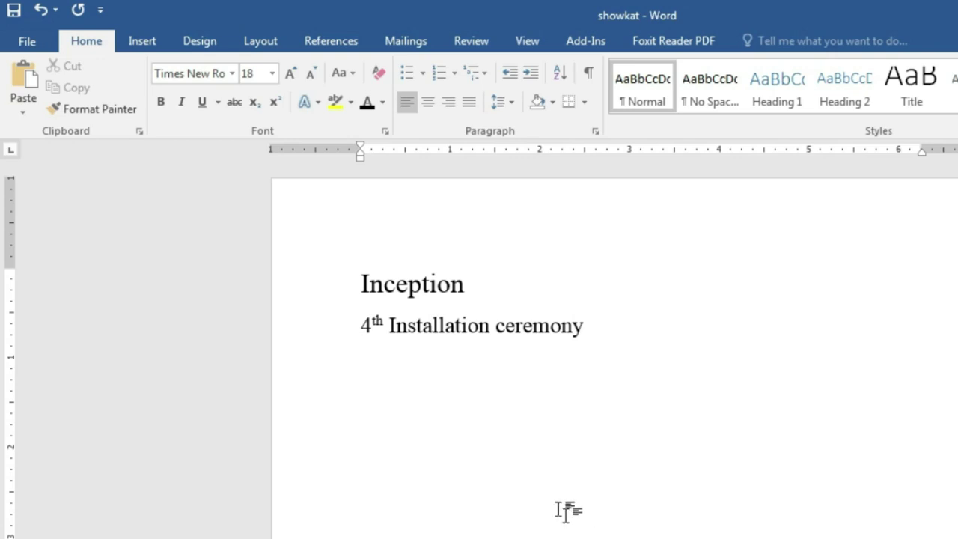
left_click_drag(358, 287, 479, 304)
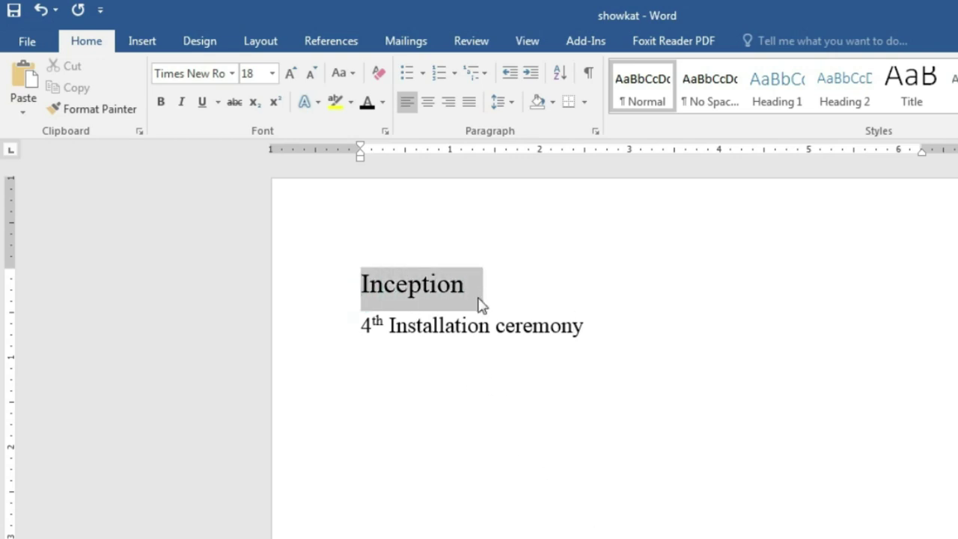
left_click(352, 105)
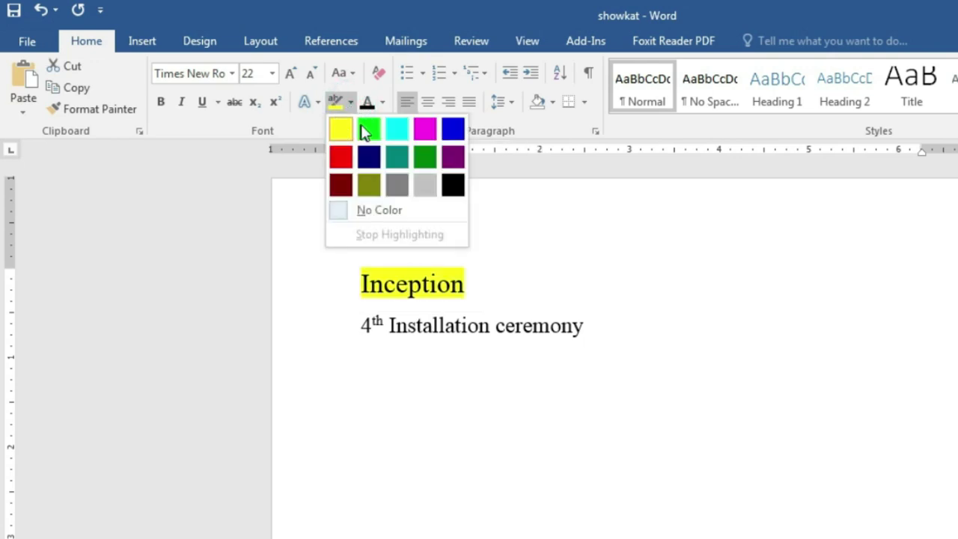
left_click(398, 133)
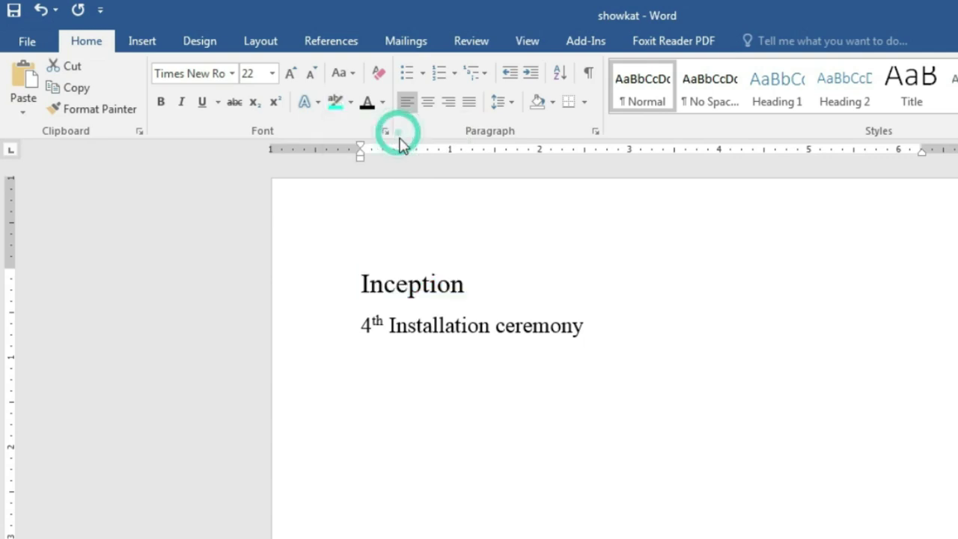
left_click(528, 314)
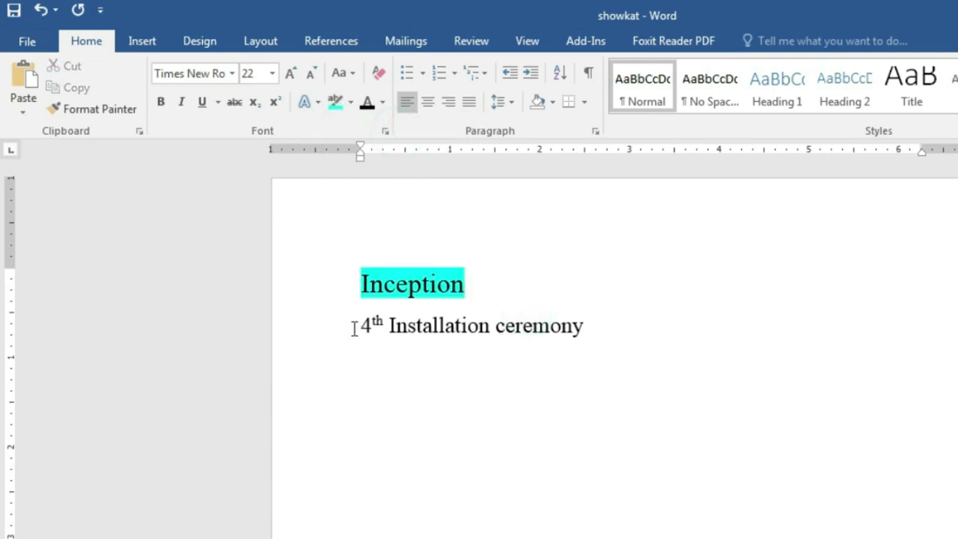
Step: Highlight the "4th Installation ceremony" line with the teal text highlight color and clear the selection
left_click_drag(347, 323, 607, 317)
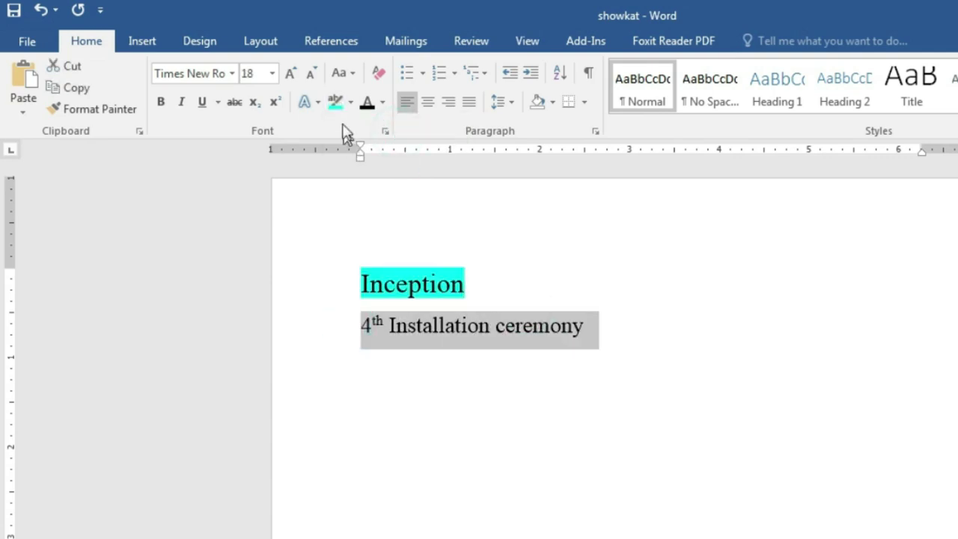
left_click(350, 101)
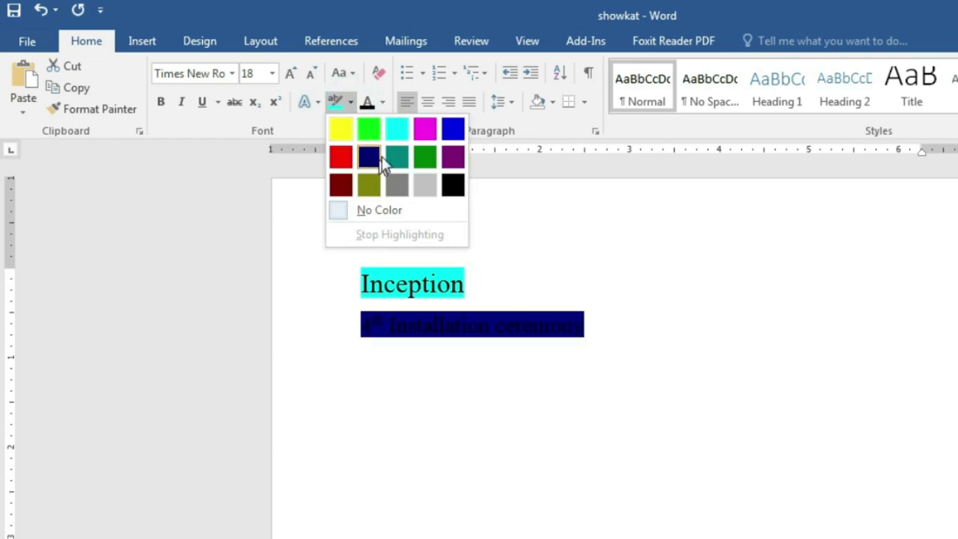
left_click(408, 157)
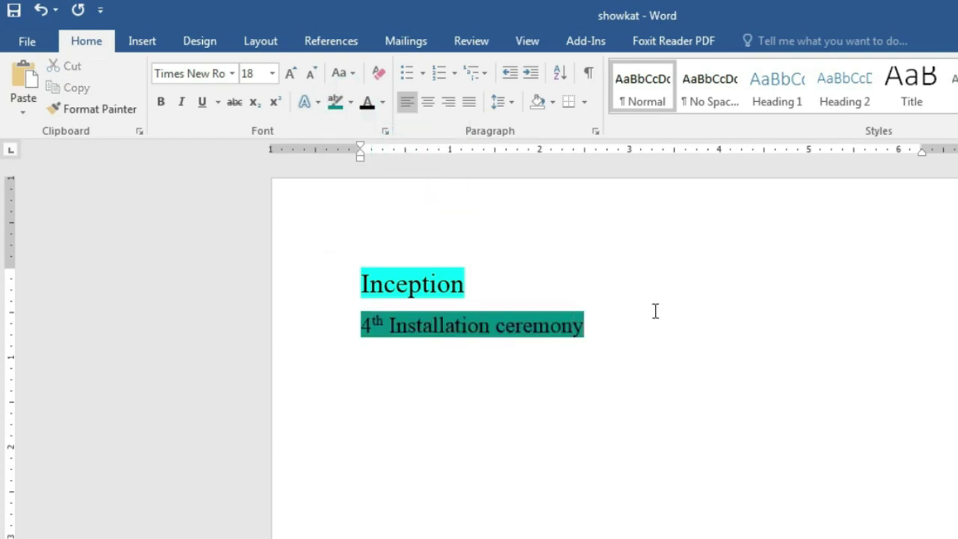
left_click(706, 342)
Step: Remove the text highlight from the "Inception" line by setting it to No Color
left_click_drag(356, 284, 480, 288)
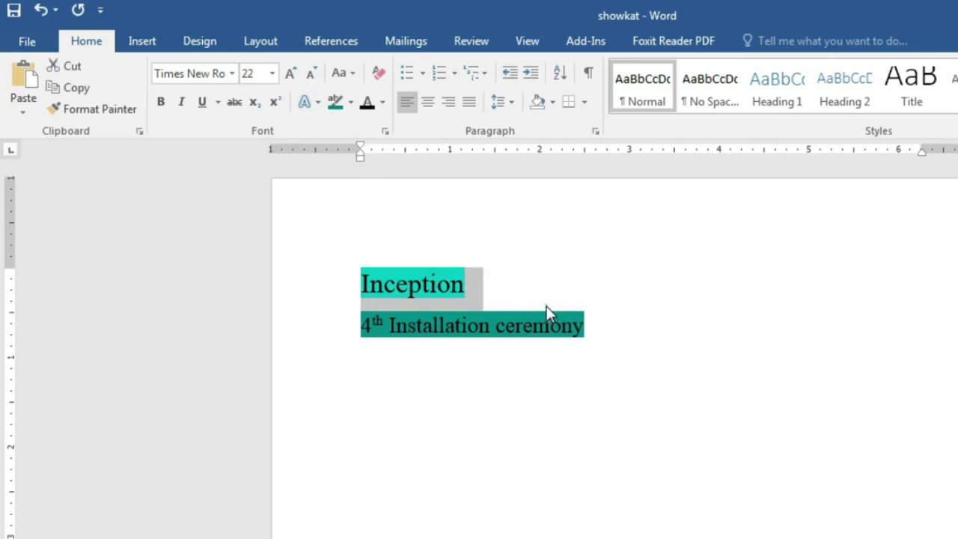
left_click(520, 297)
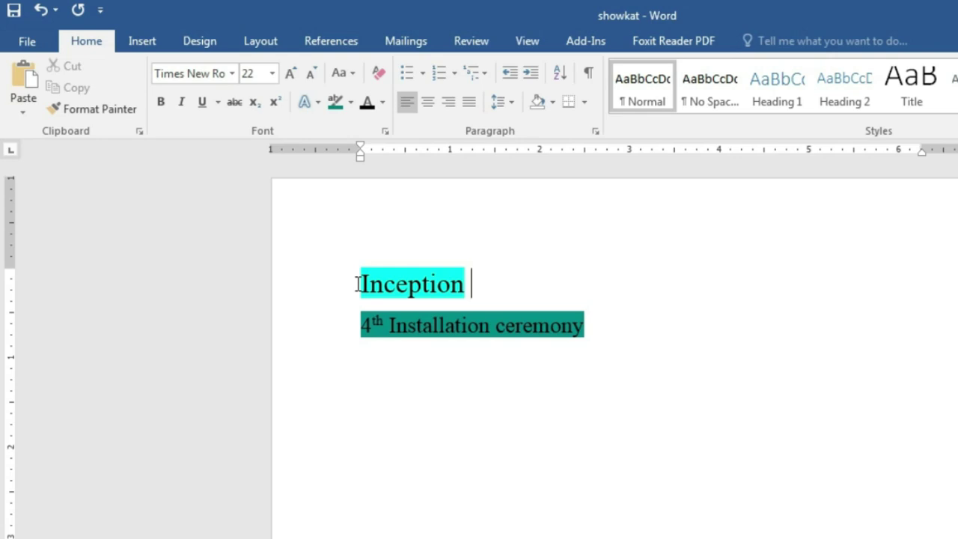
left_click_drag(357, 284, 479, 285)
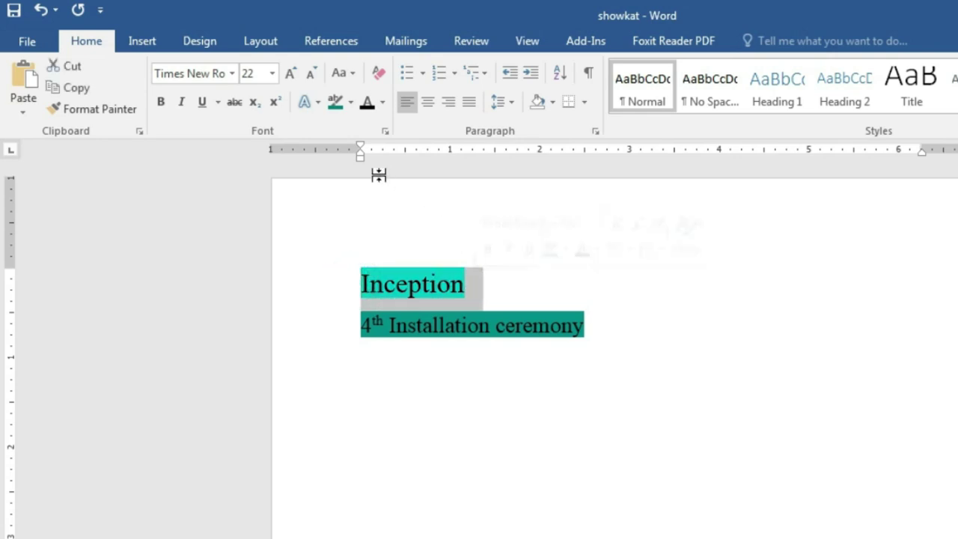
left_click(352, 102)
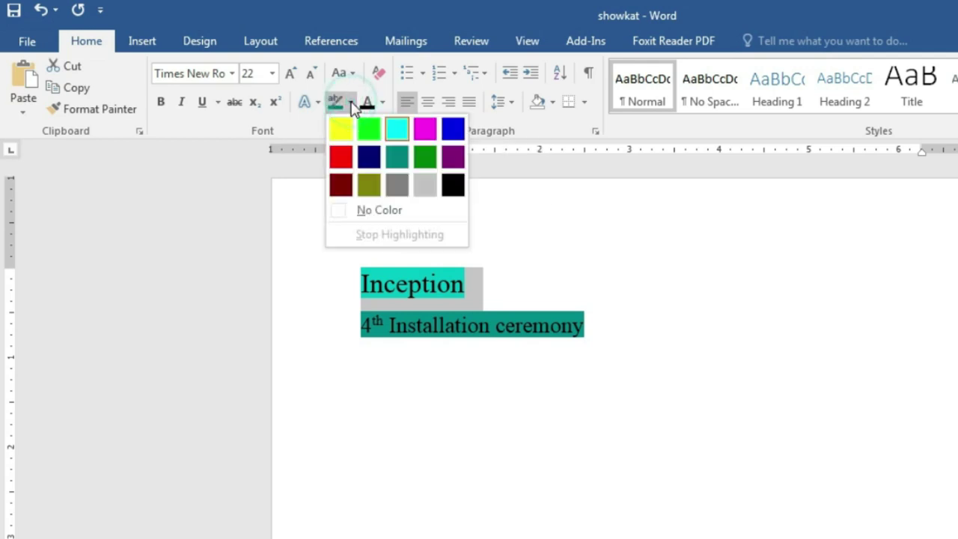
left_click(377, 213)
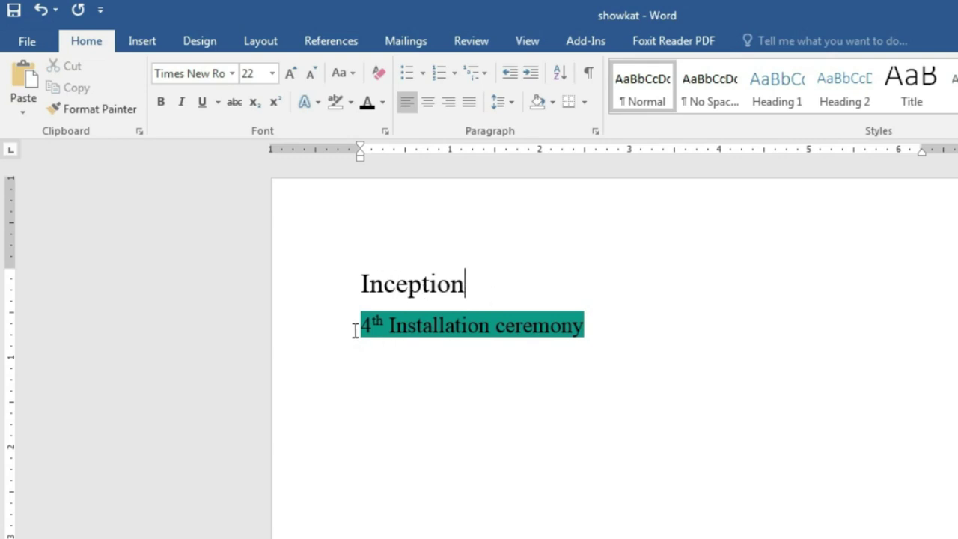
Step: Remove the text highlight from the "4th Installation ceremony" line with No Color and clear the selection
left_click_drag(356, 331, 587, 333)
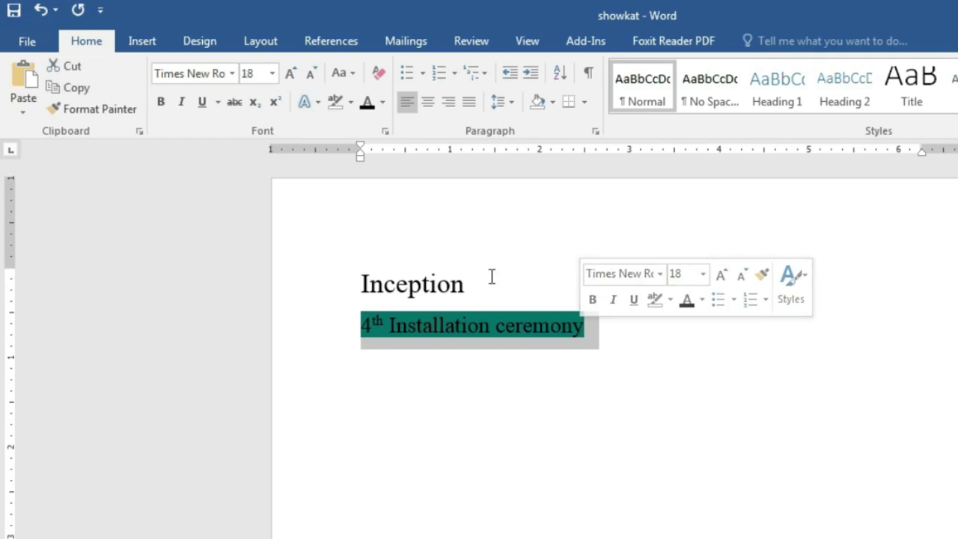
left_click(351, 103)
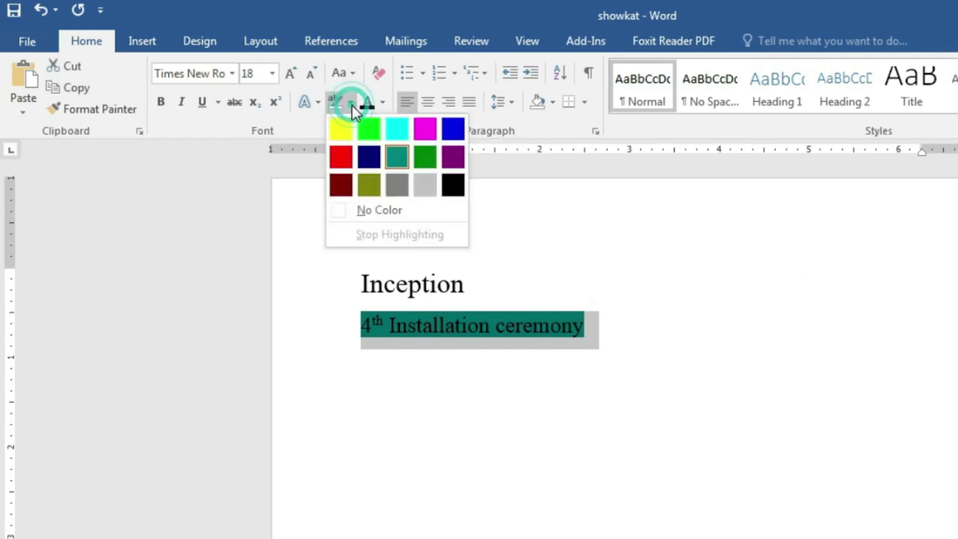
left_click(380, 212)
left_click(626, 376)
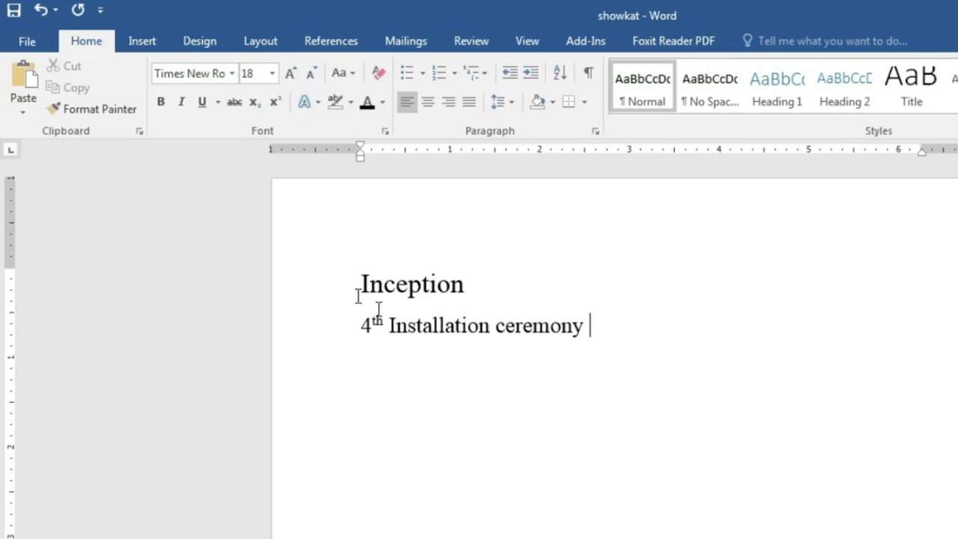
Step: Apply light gold paragraph shading from the theme colors to the "Inception" line and clear the selection
left_click_drag(356, 271, 558, 284)
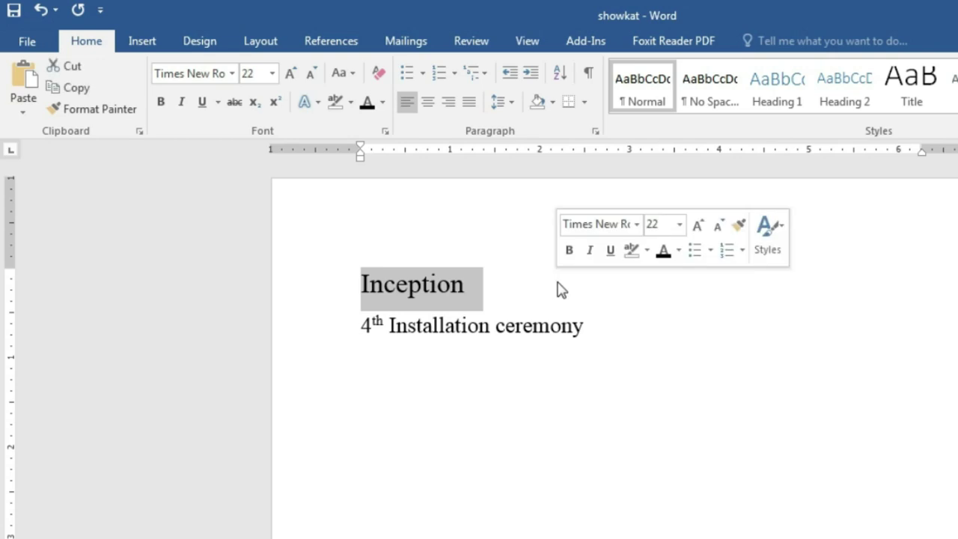
left_click(552, 102)
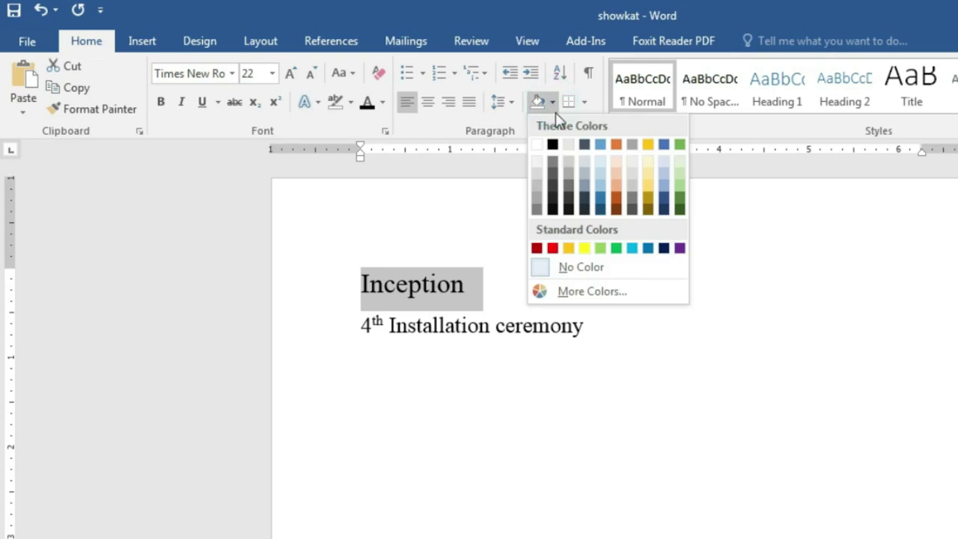
left_click(650, 189)
left_click(706, 308)
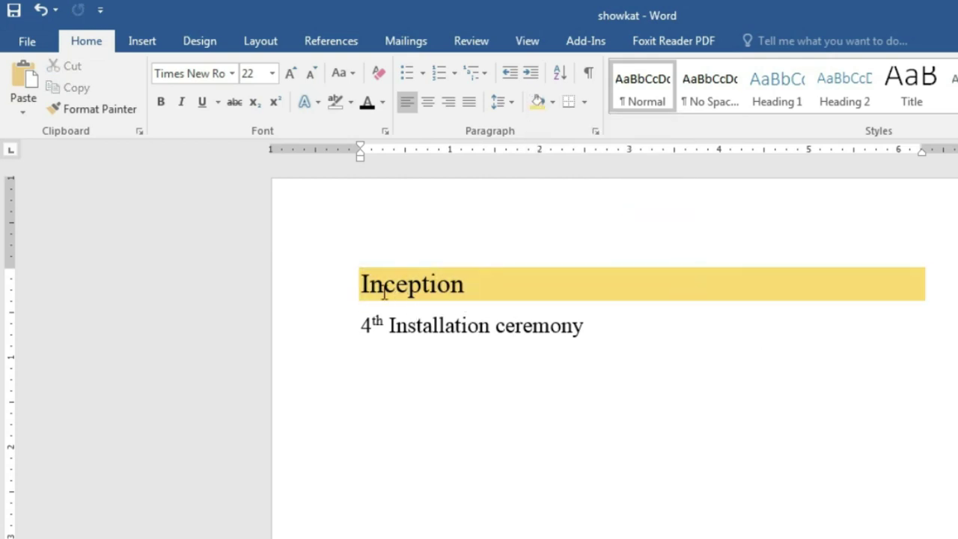
Step: Remove the paragraph shading from the "Inception" line by choosing No Color
left_click_drag(356, 283, 507, 280)
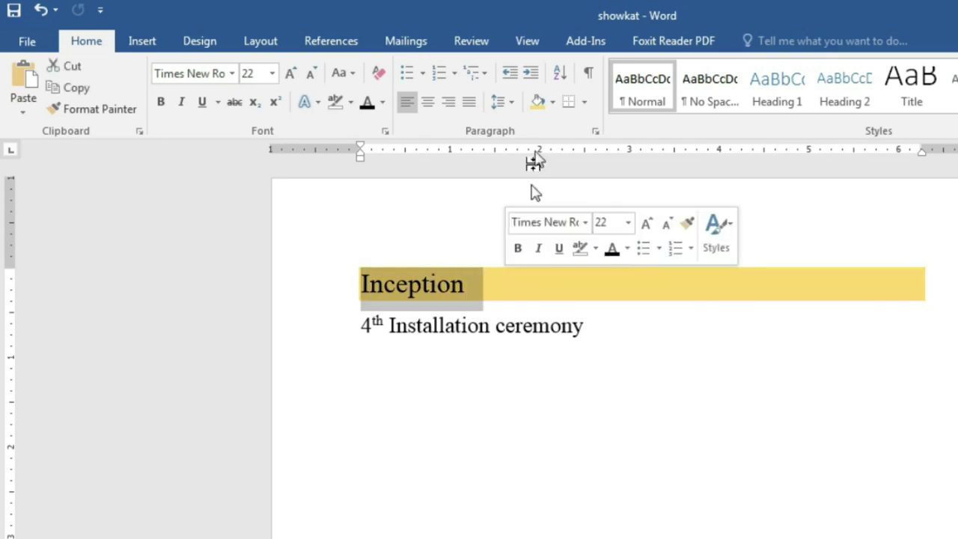
left_click(554, 104)
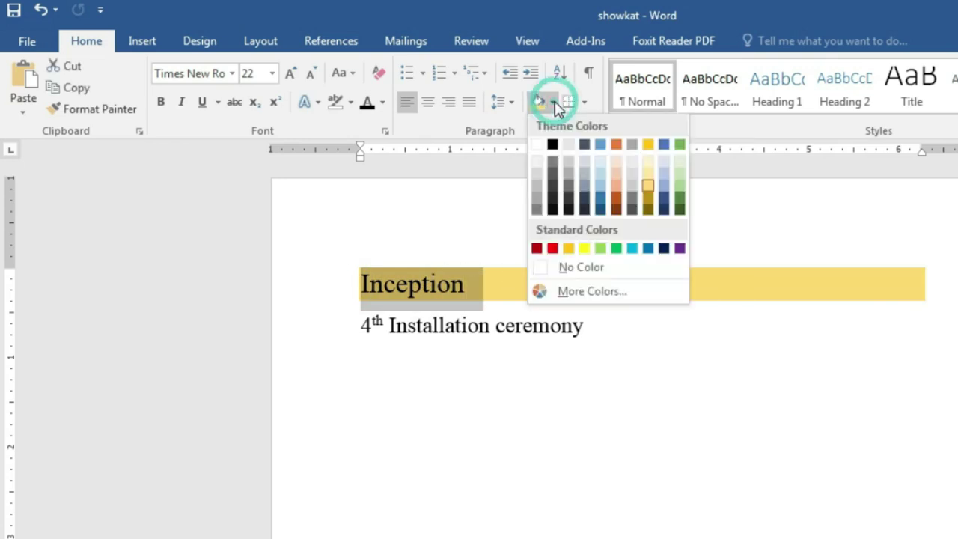
left_click(571, 269)
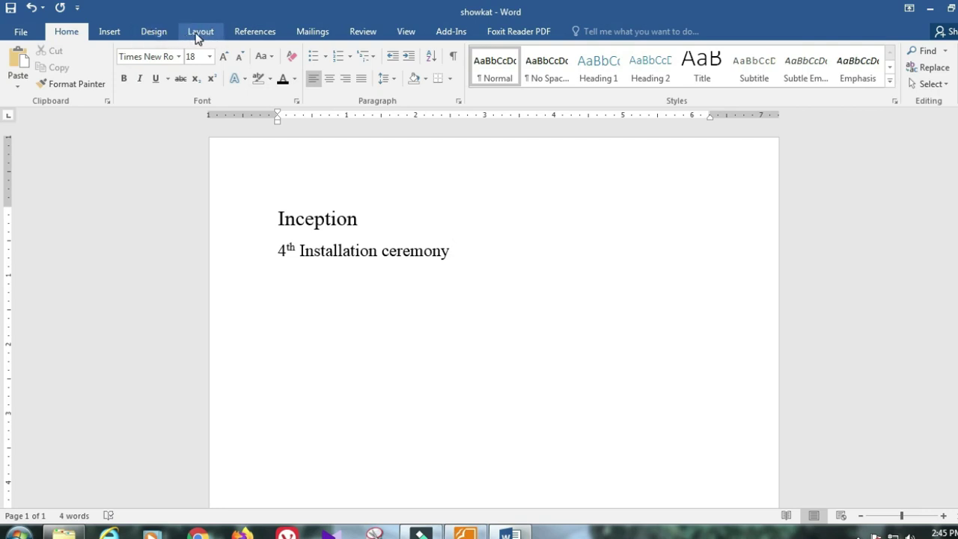
Step: Set the page color of the document to the standard light blue and return to the text formatting commands
left_click(155, 34)
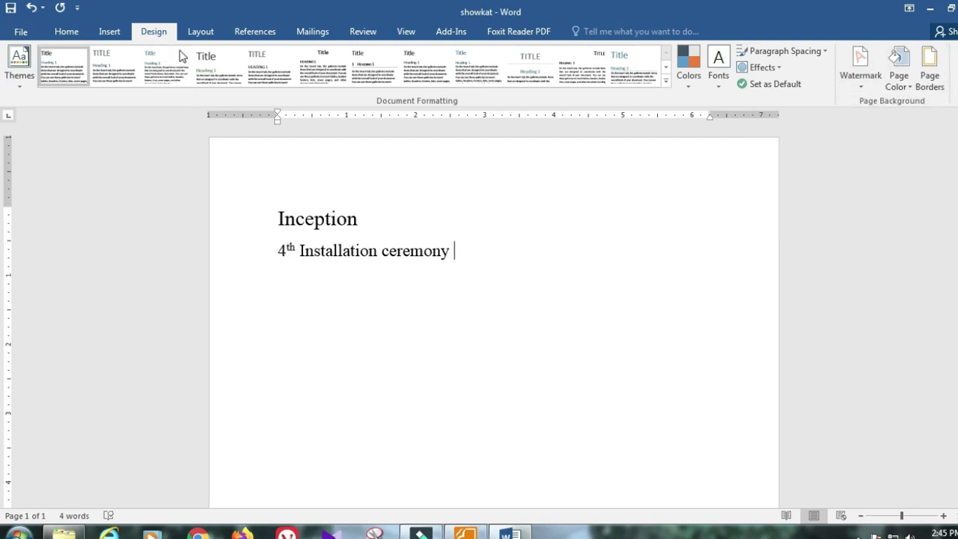
left_click(898, 86)
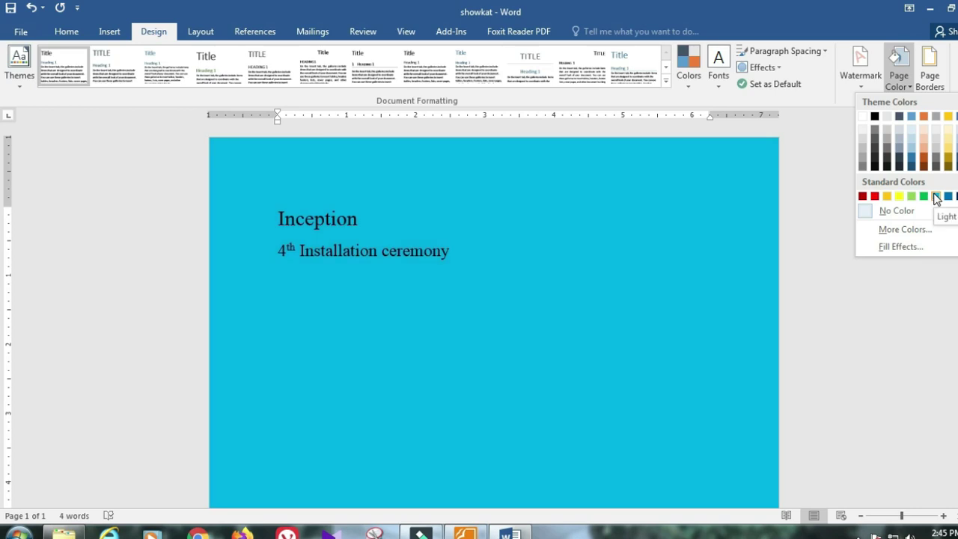
left_click(936, 196)
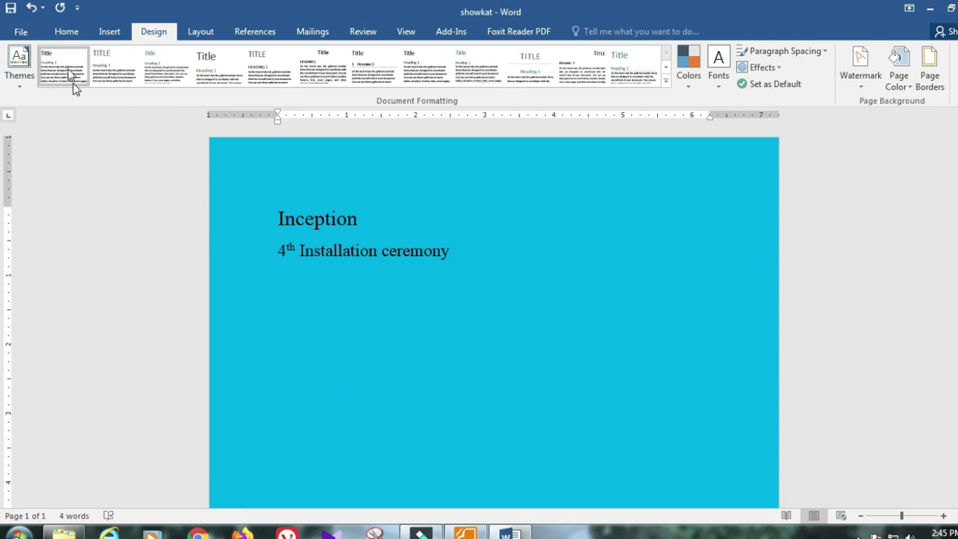
left_click(65, 31)
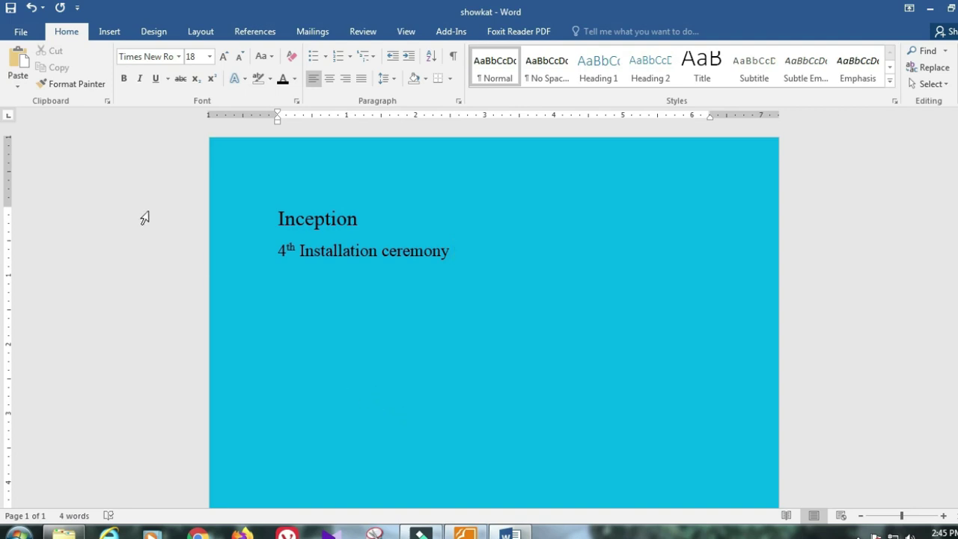
Step: Reset the page color to No Color and return to the text formatting commands
left_click(161, 35)
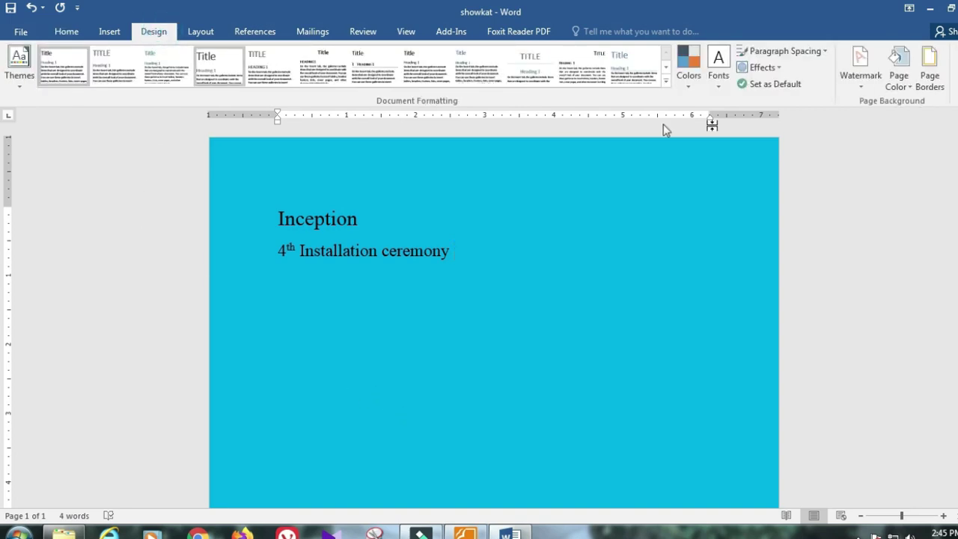
left_click(899, 78)
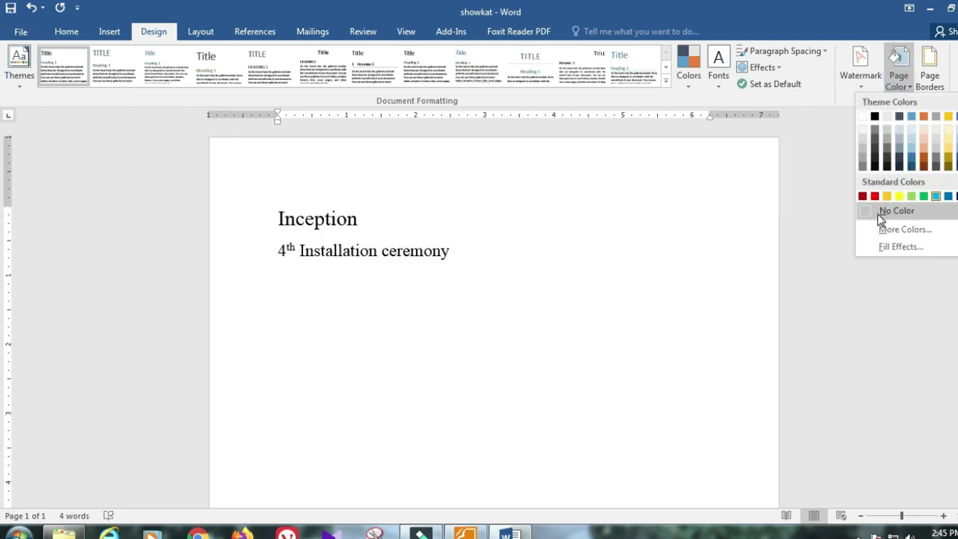
left_click(920, 214)
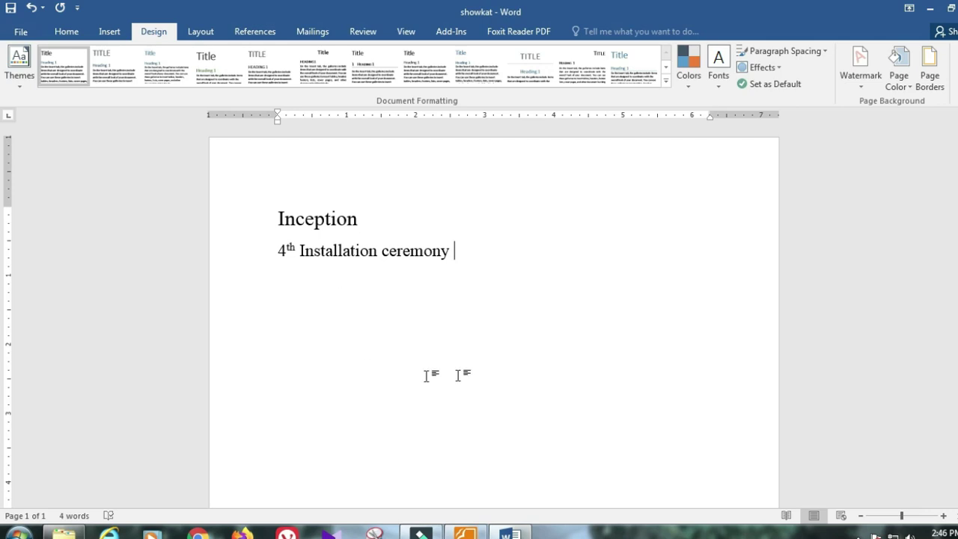
left_click(68, 35)
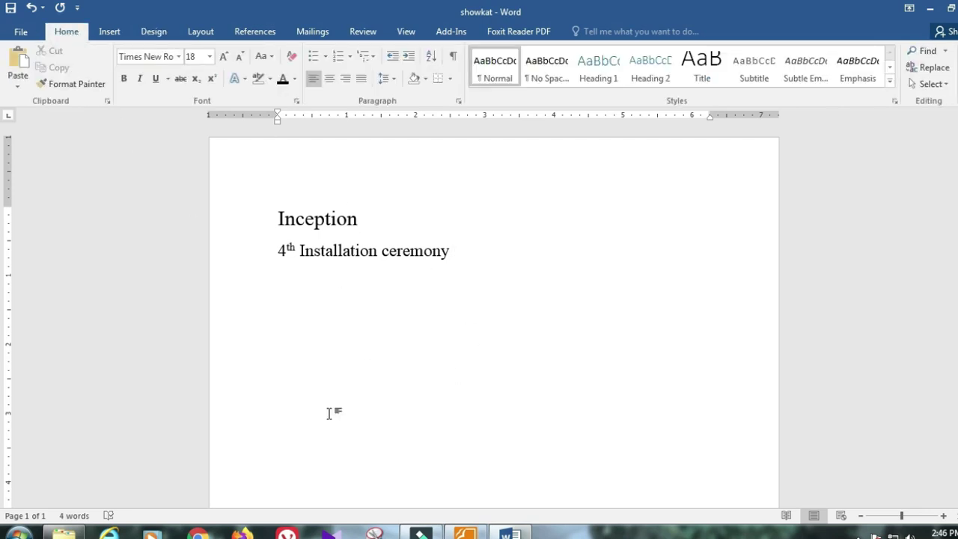
Step: Switch to the course outline in Foxit Reader and mark the "Alignment" topic under Class-2
left_click(463, 531)
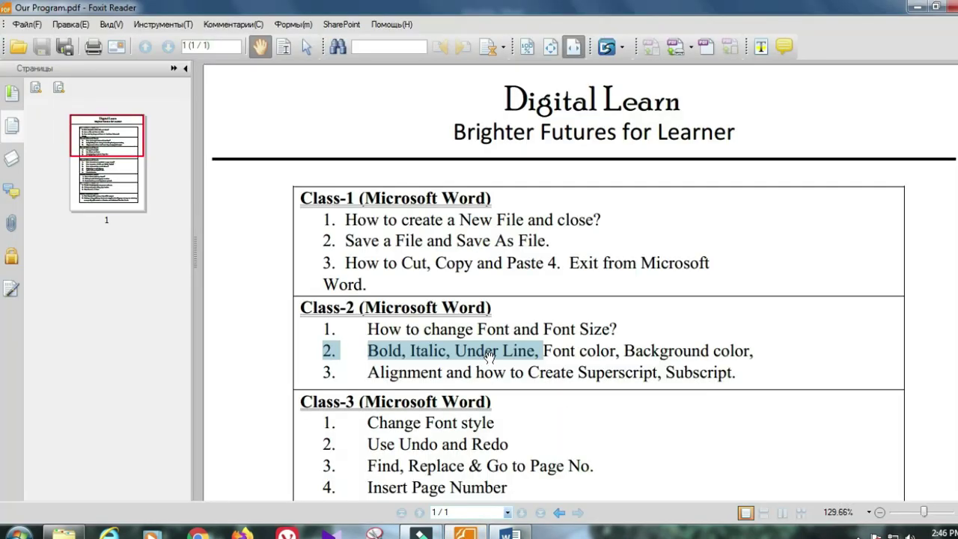
left_click_drag(367, 372, 412, 373)
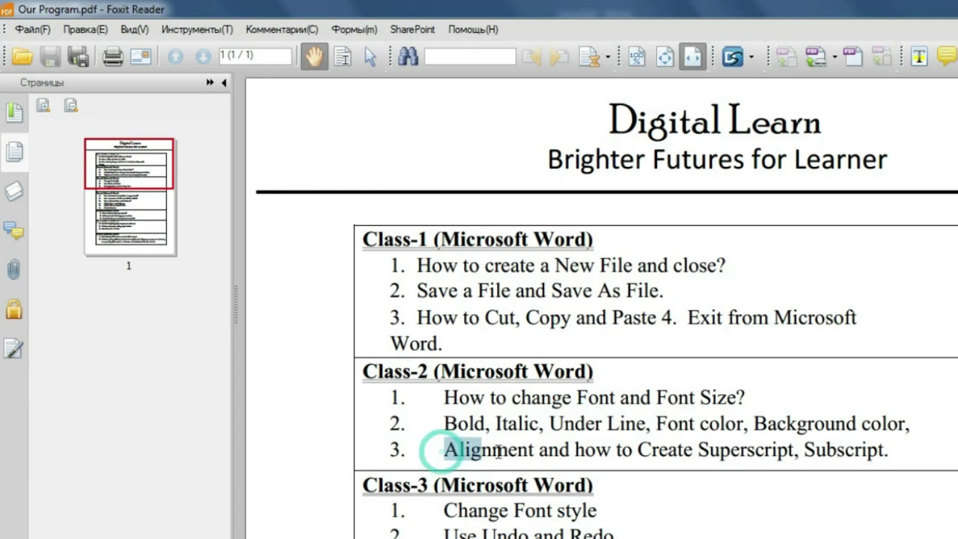
left_click_drag(498, 452, 538, 457)
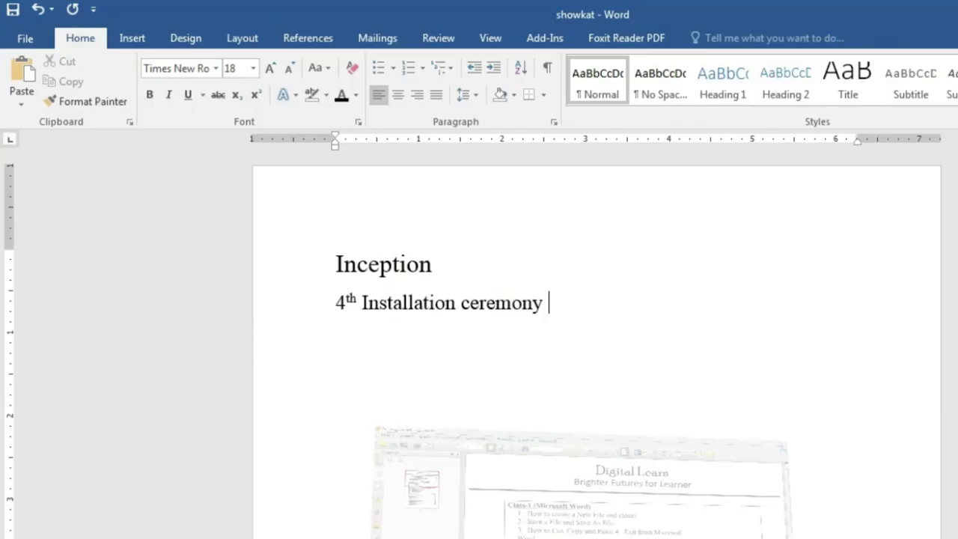
Step: Back in Word, center the "Inception" line and the "4th Installation ceremony" line one at a time
left_click(825, 315)
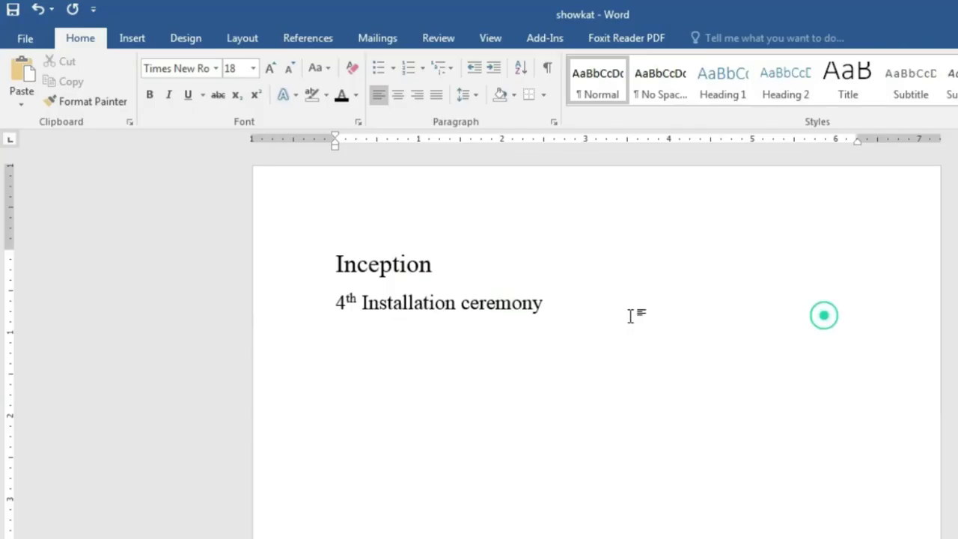
left_click(332, 265)
left_click_drag(331, 265, 452, 275)
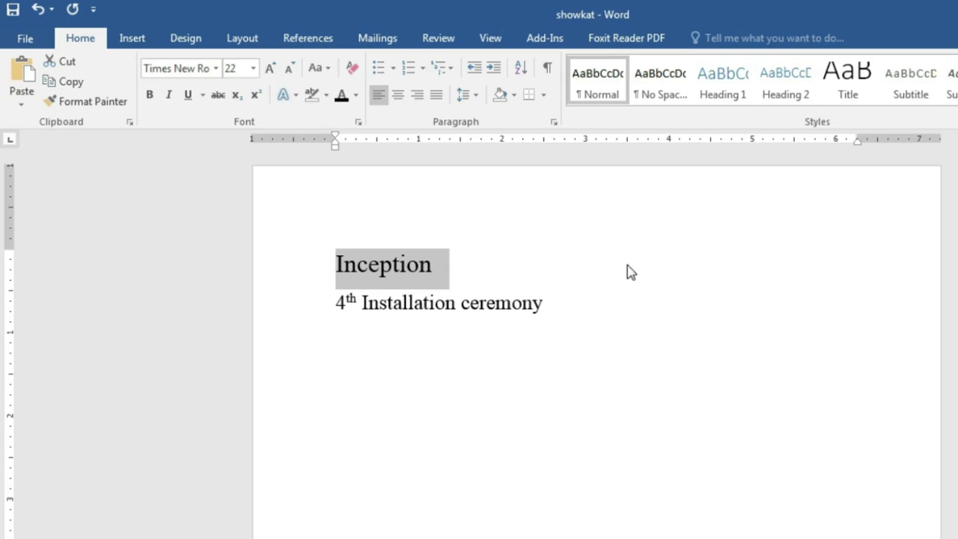
left_click(397, 98)
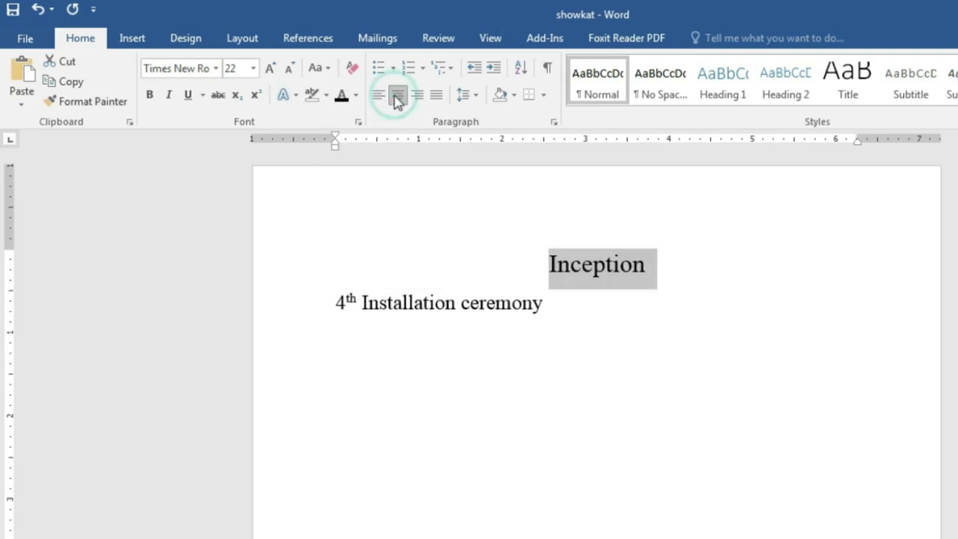
left_click_drag(336, 302, 568, 316)
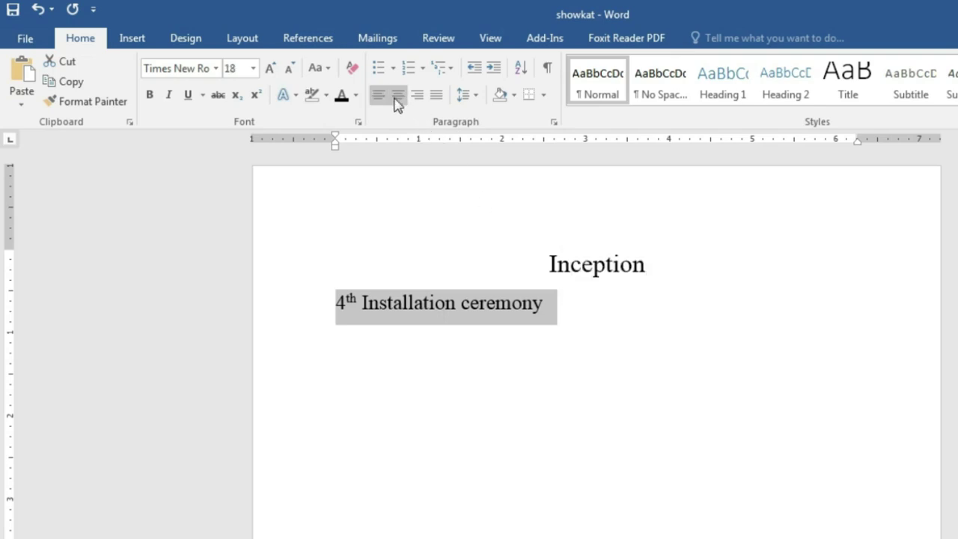
left_click(397, 99)
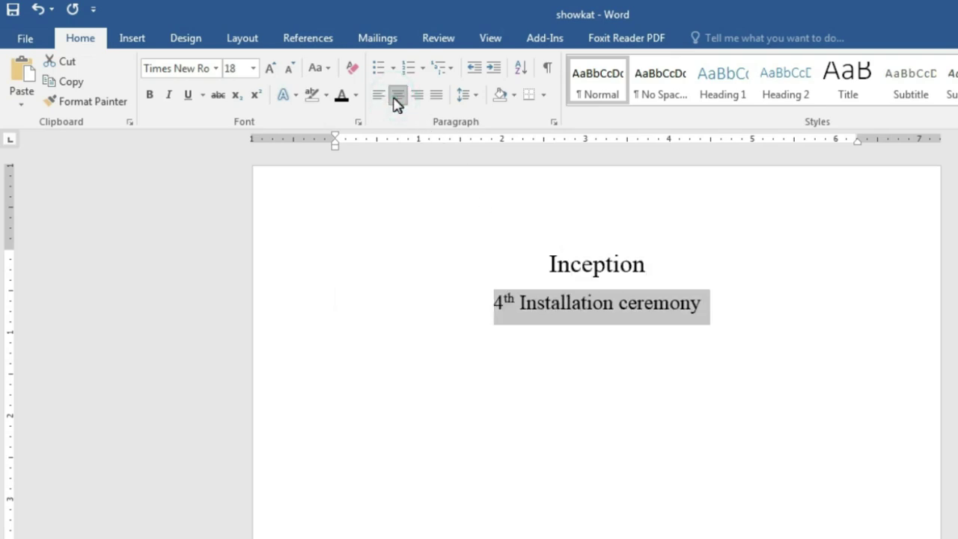
Step: Left-align the "4th Installation ceremony" line and the "Inception" line one at a time
left_click(380, 96)
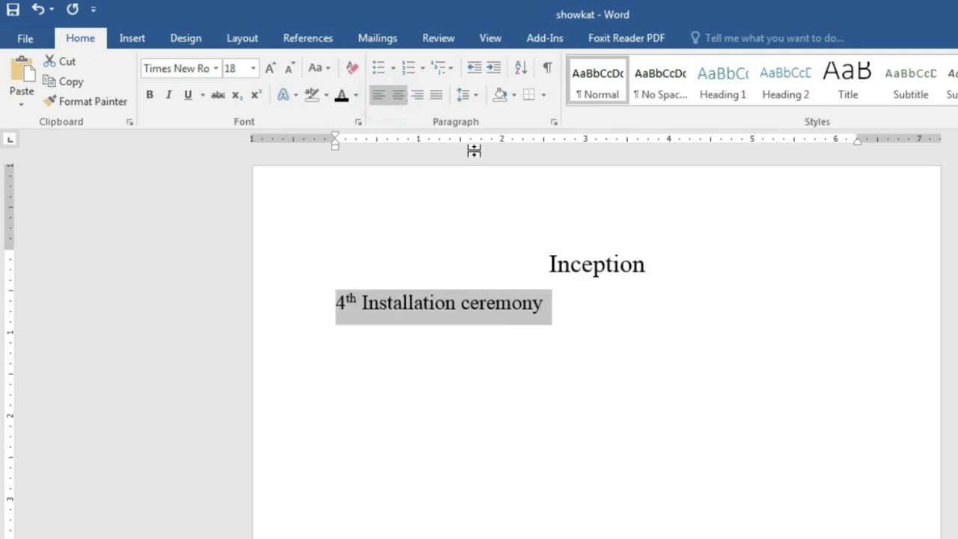
left_click(547, 258)
left_click_drag(547, 258, 696, 263)
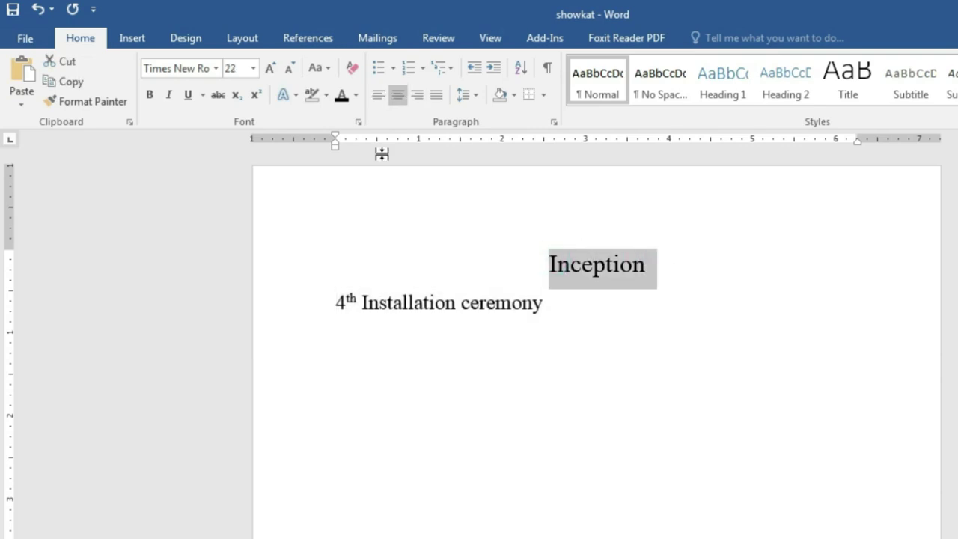
left_click(378, 95)
left_click(321, 267)
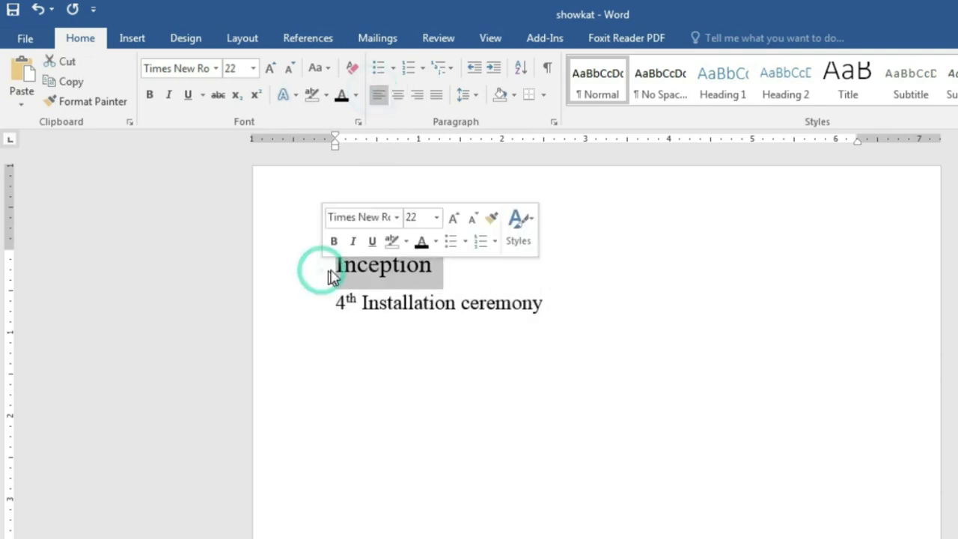
Step: Select both text lines together and center them
left_click(337, 262)
left_click_drag(336, 261, 561, 327)
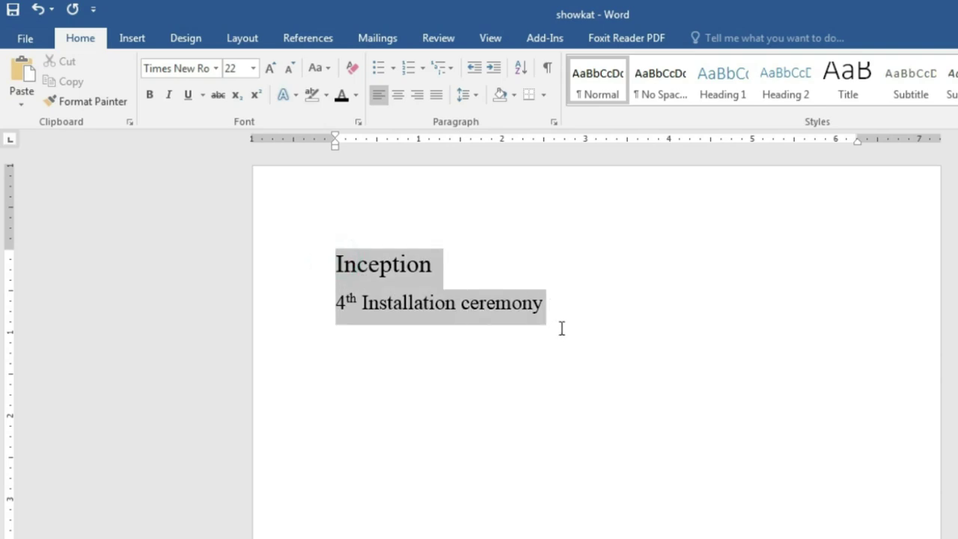
left_click(397, 97)
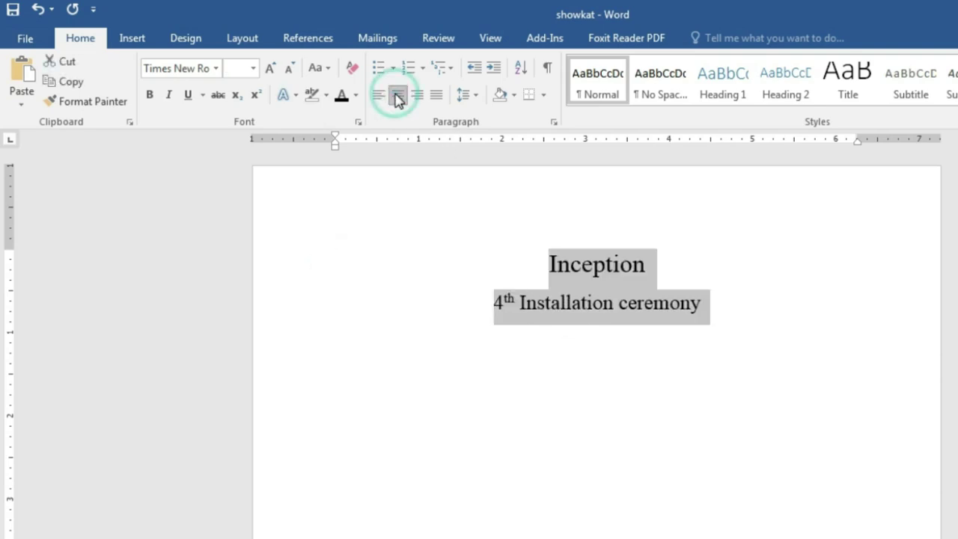
Step: Select both text lines and apply right alignment, justify and finally left alignment to them in turn
left_click(767, 325)
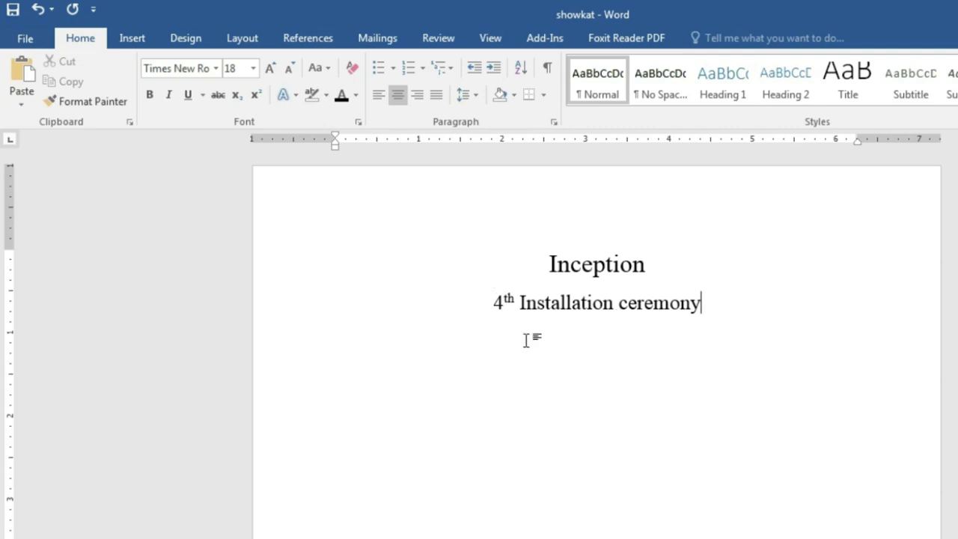
left_click_drag(545, 262, 723, 317)
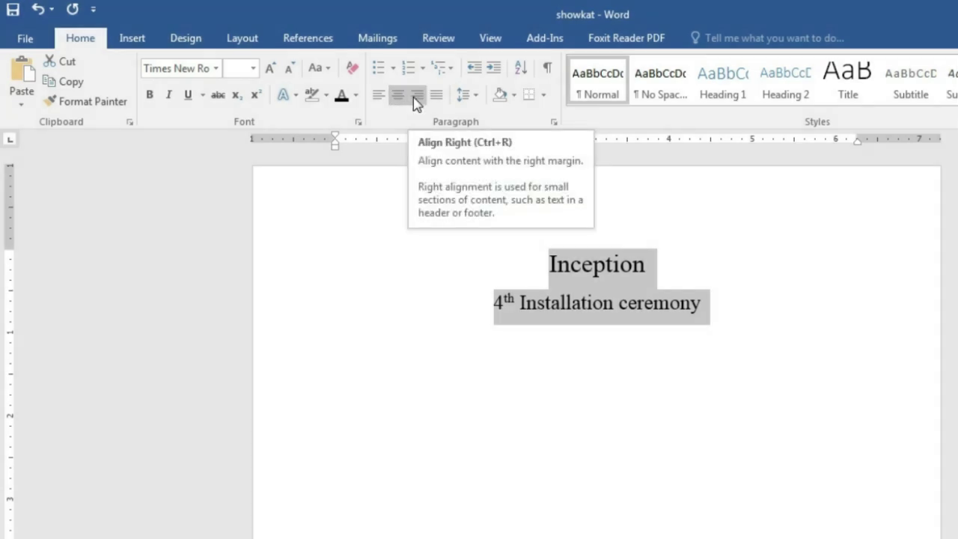
left_click(417, 101)
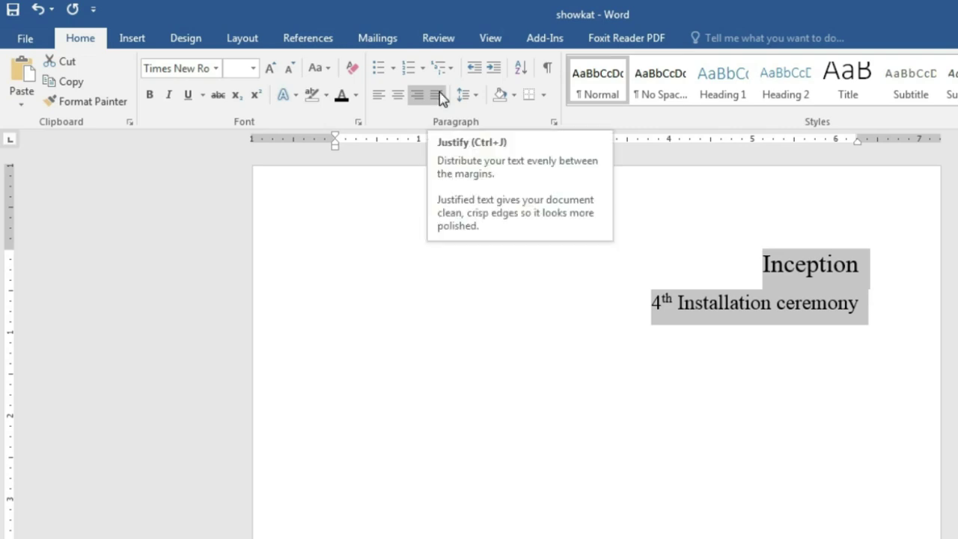
left_click(438, 97)
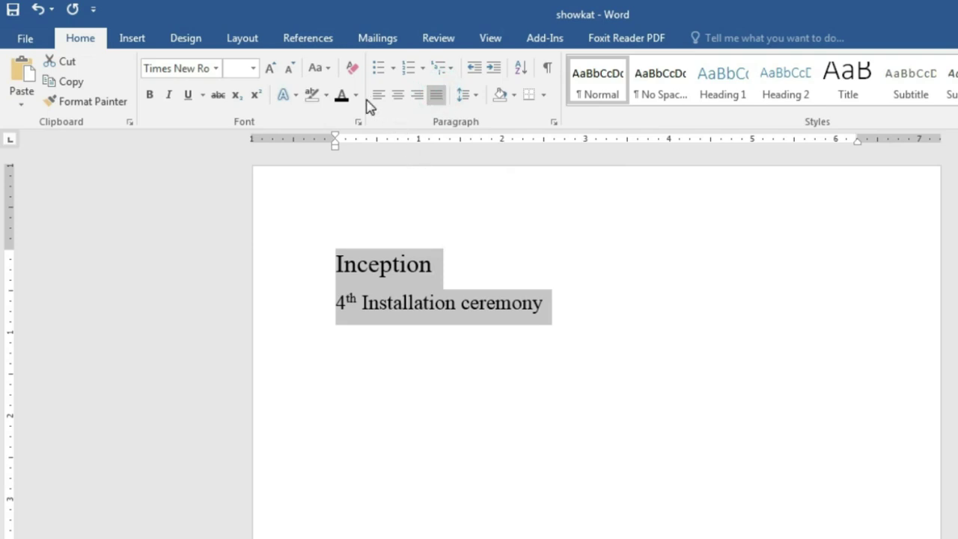
left_click(379, 96)
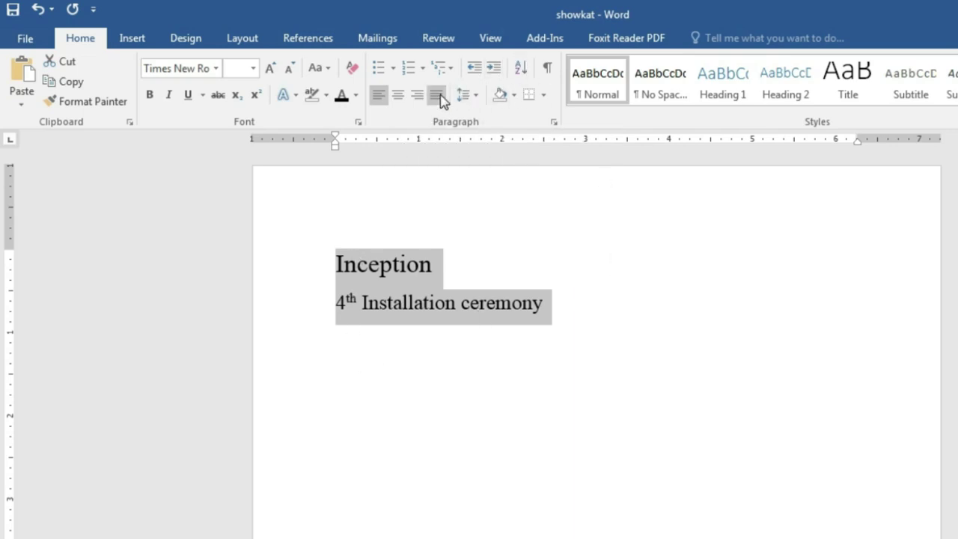
left_click(566, 295)
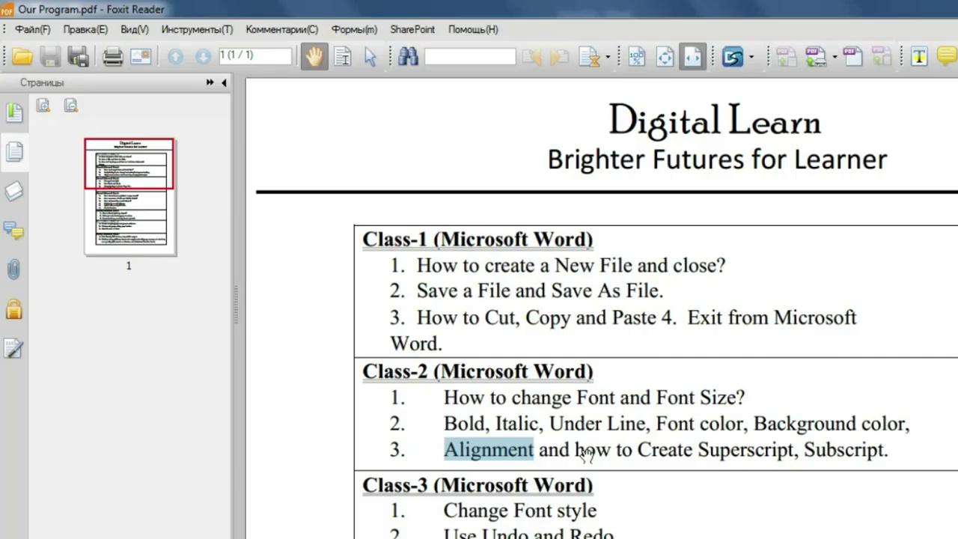
Step: Switch to the course outline in Foxit Reader and mark the superscript and subscript topic under Class-2
left_click(584, 451)
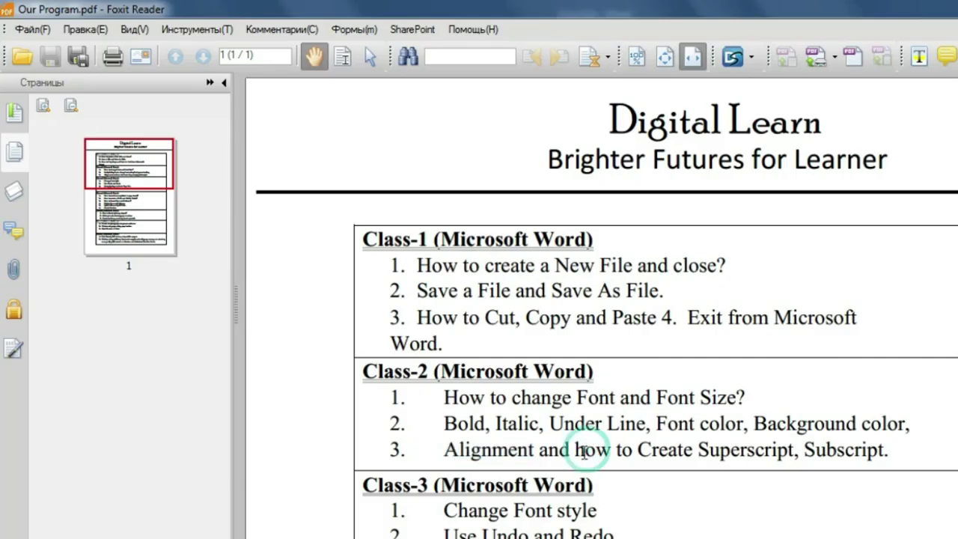
left_click_drag(585, 452, 890, 448)
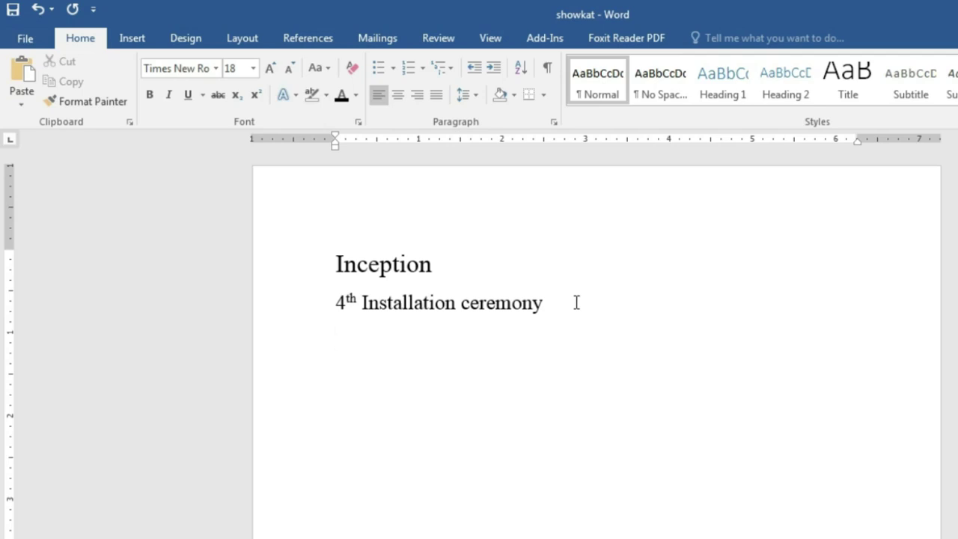
Step: Back in Word, enter a capital A on a new line below "4th Installation ceremony"
type("a")
key("BackSpace")
type("2")
key("BackSpace")
mouse_move(350, 354)
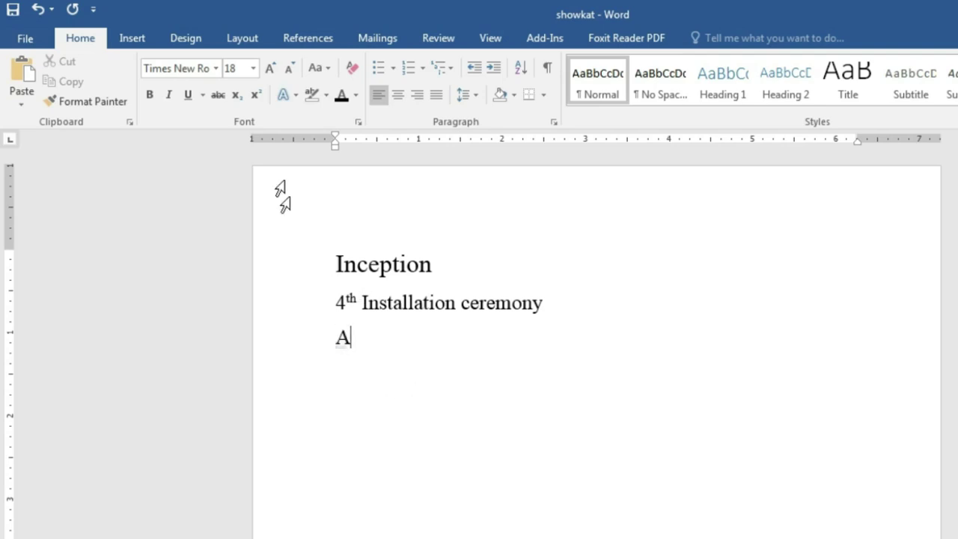
Step: Add a superscript 2 after the A, followed by "+B" in normal text
left_click(257, 96)
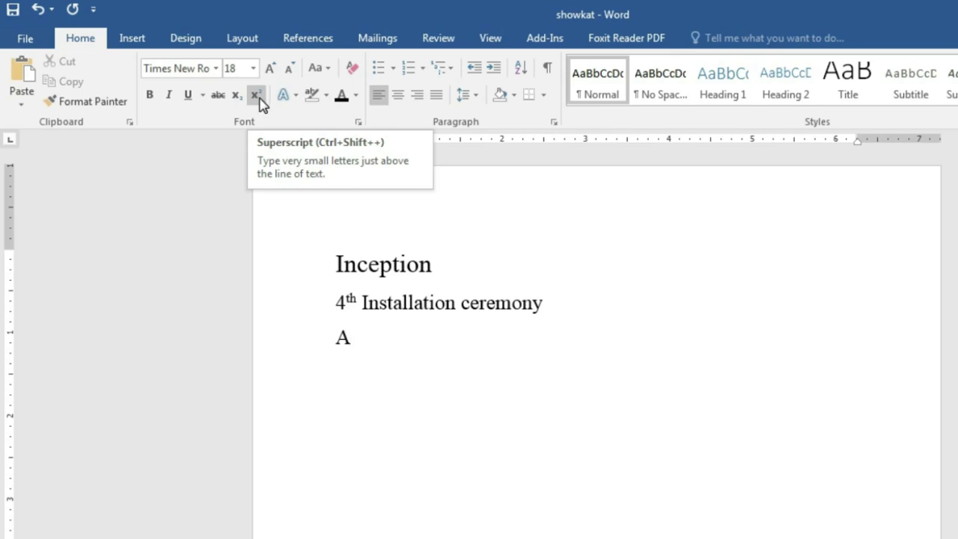
left_click(258, 102)
left_click(258, 101)
left_click(257, 101)
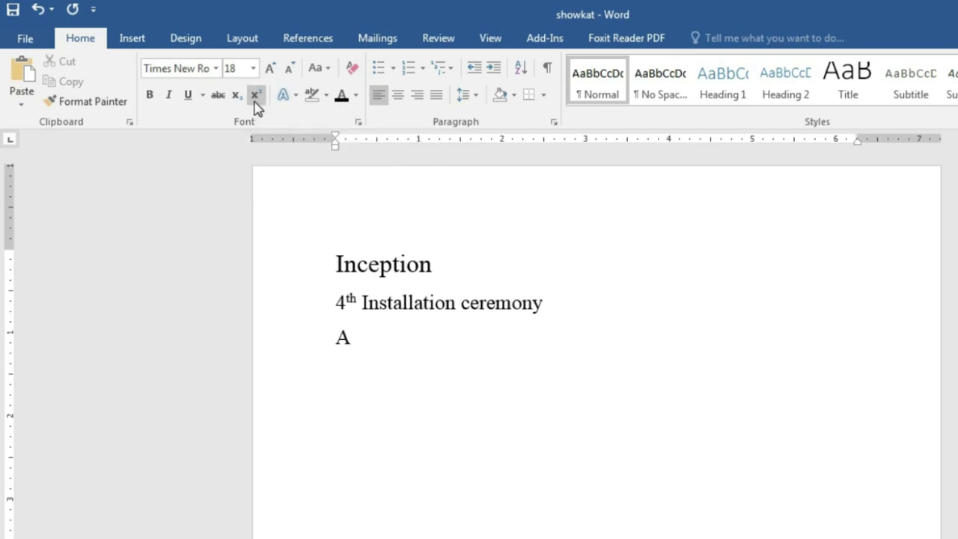
left_click(257, 99)
type("23")
key("BackSpace")
key("BackSpace")
type("+")
key("BackSpace")
left_click(256, 97)
type("+B")
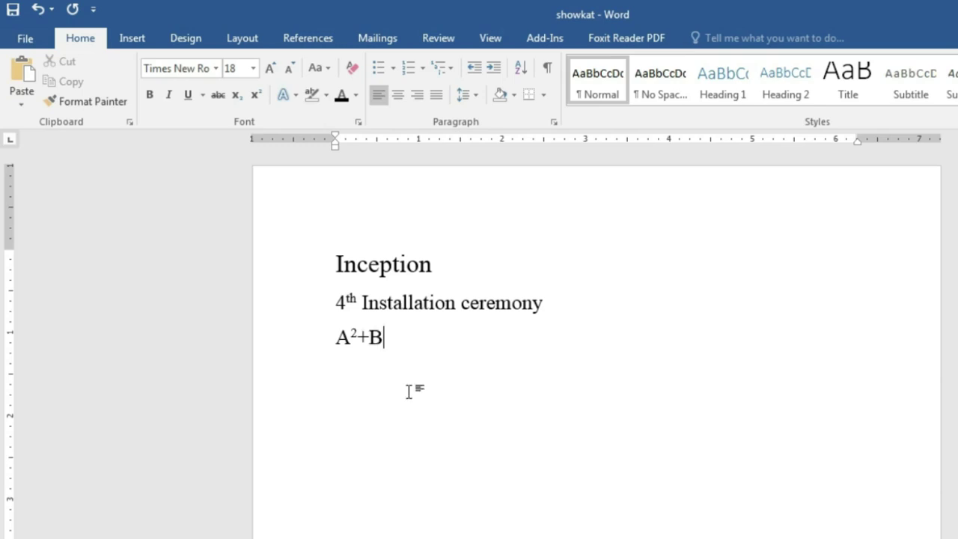
Step: Add a superscript 2 after the B and return to normal text
left_click(257, 96)
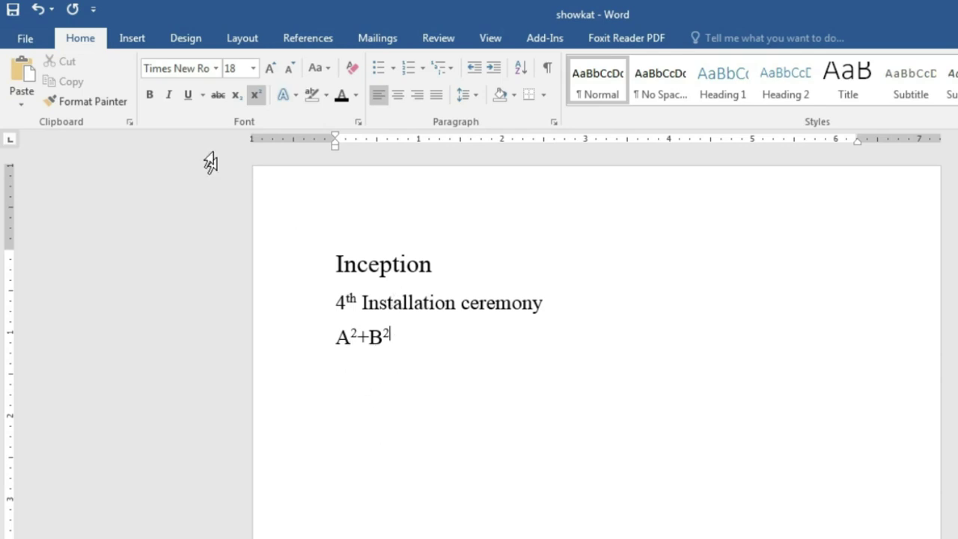
left_click(256, 102)
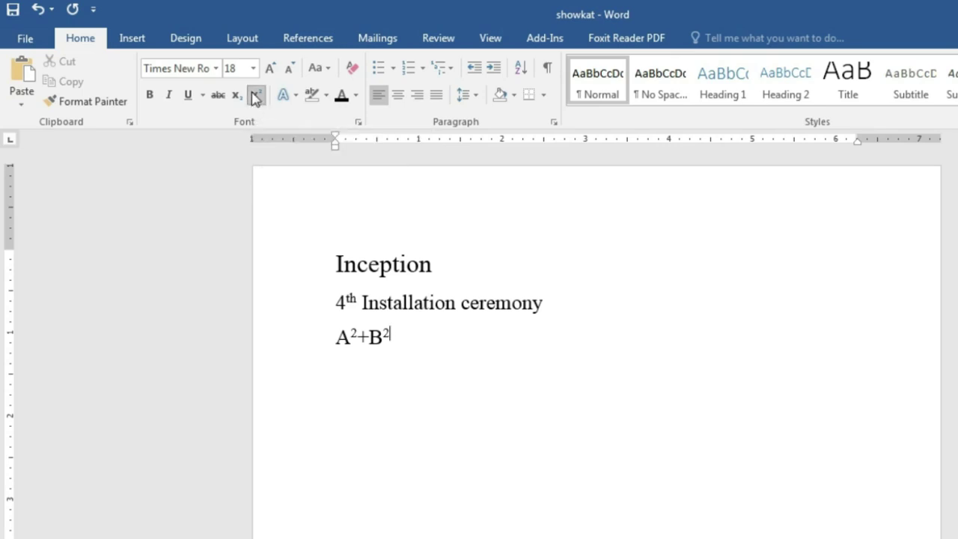
left_click(255, 98)
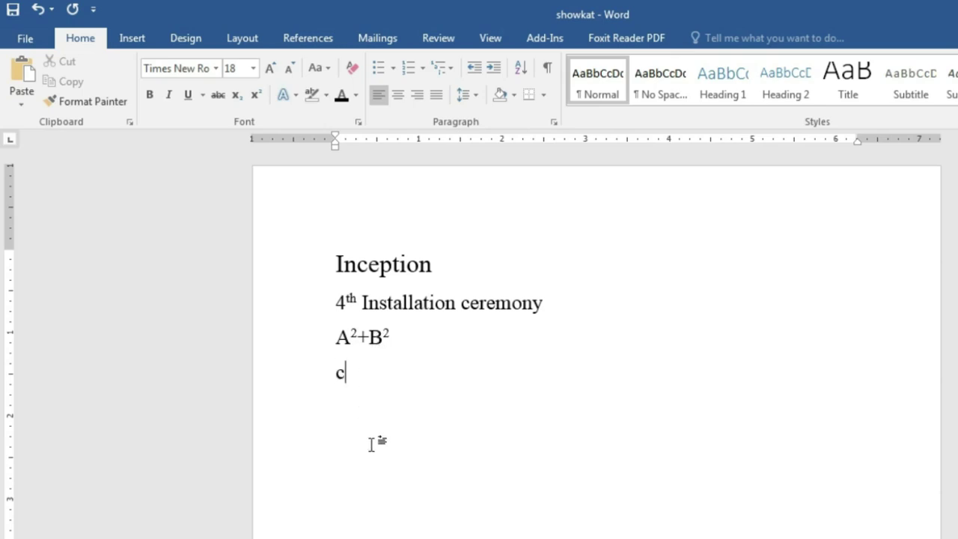
Step: On a new line below the superscript expression, enter a capital C followed by a subscript 3
key("BackSpace")
type("wc")
key("BackSpace")
left_click(235, 96)
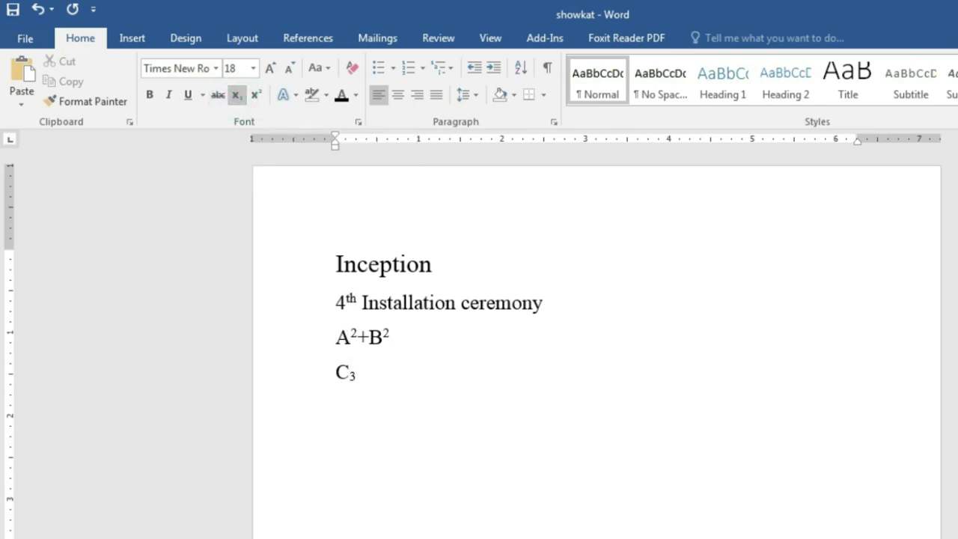
Step: Continue the subscript expression with "+D" in normal text and a subscript 5
left_click(236, 96)
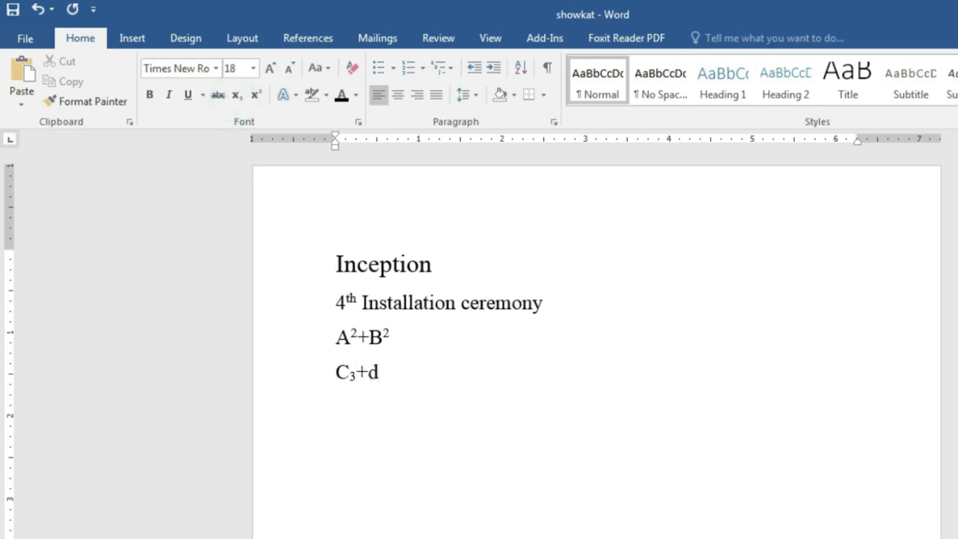
key("BackSpace")
type("DD")
key("BackSpace")
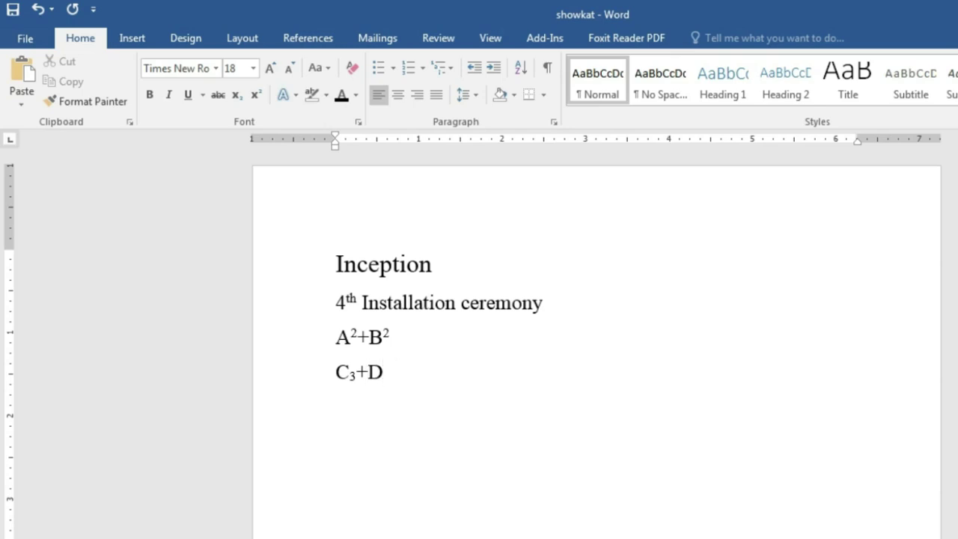
left_click(236, 95)
type("5")
left_click(237, 95)
Step: Switch to the course outline in Foxit Reader and mark the Class-3 heading with its "Change Font style" topic
key("alt+Tab")
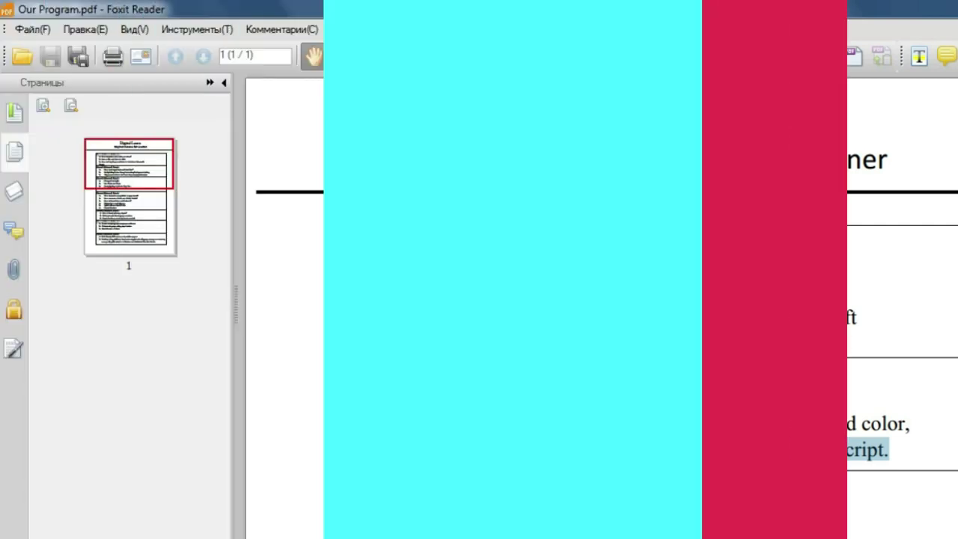
scroll(648, 483, "down", 5)
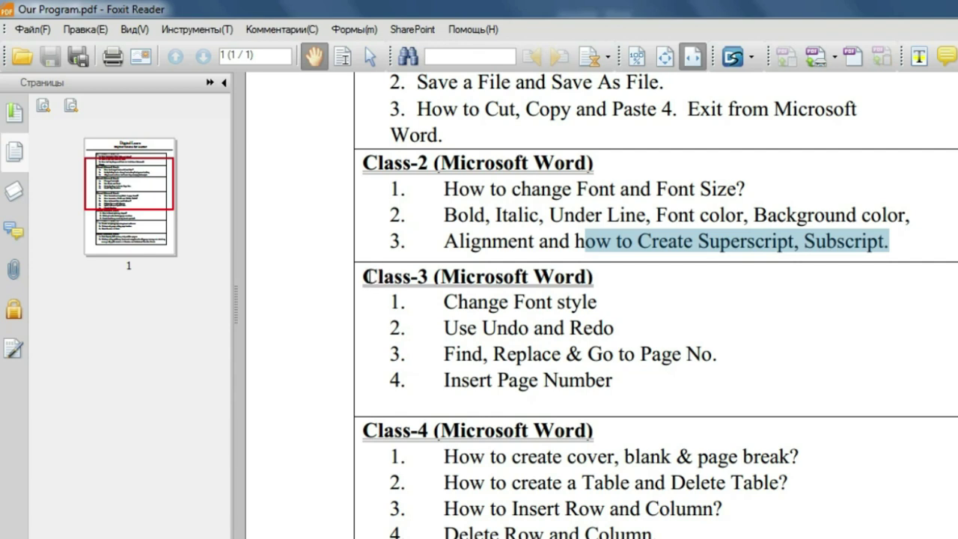
left_click_drag(366, 277, 602, 302)
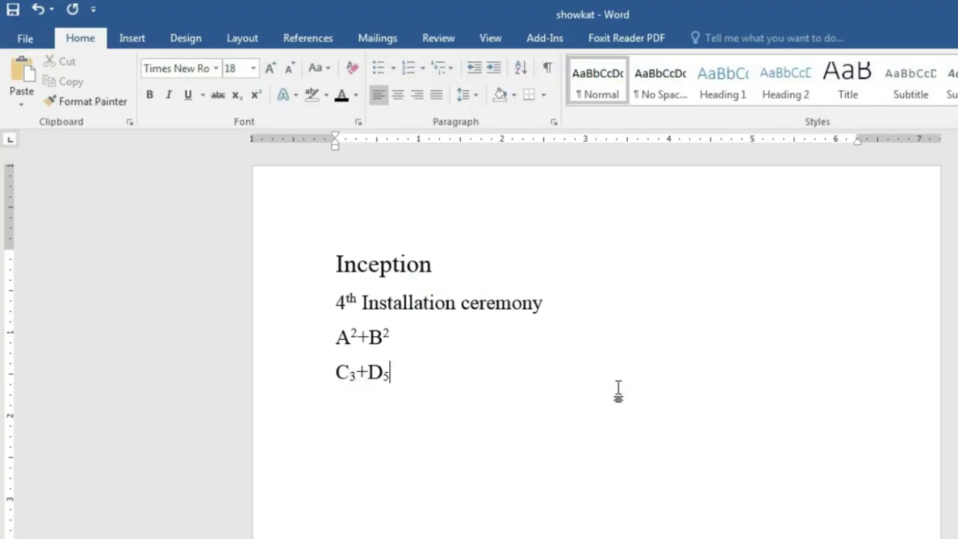
Step: Back in Word, preview a text style on the first two lines and browse more styles for the "Inception" line
left_click(617, 390)
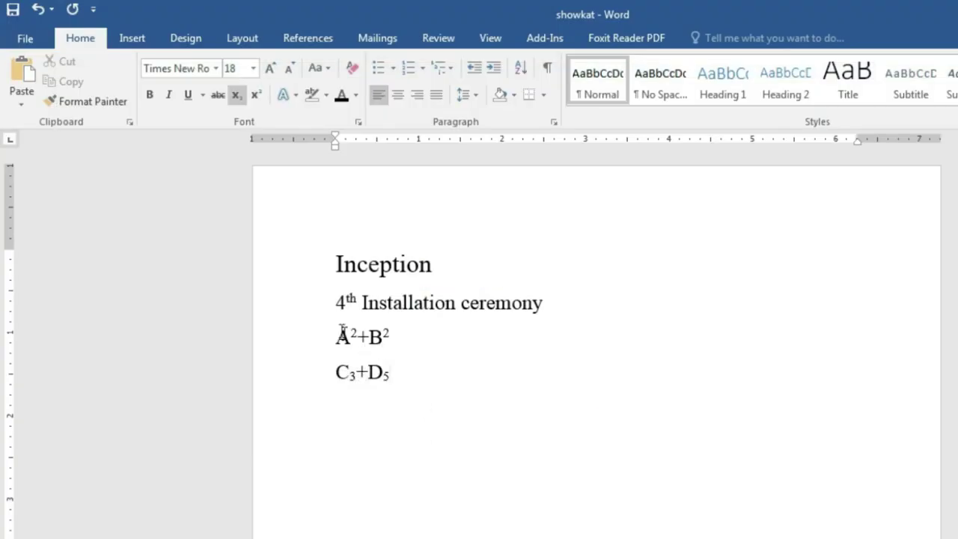
left_click_drag(337, 263, 568, 308)
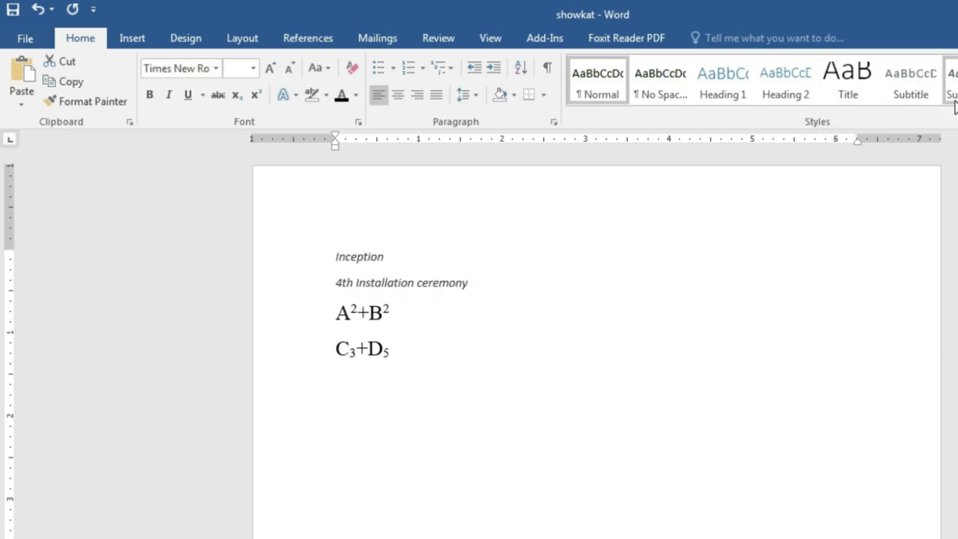
left_click(667, 397)
left_click_drag(336, 260, 444, 262)
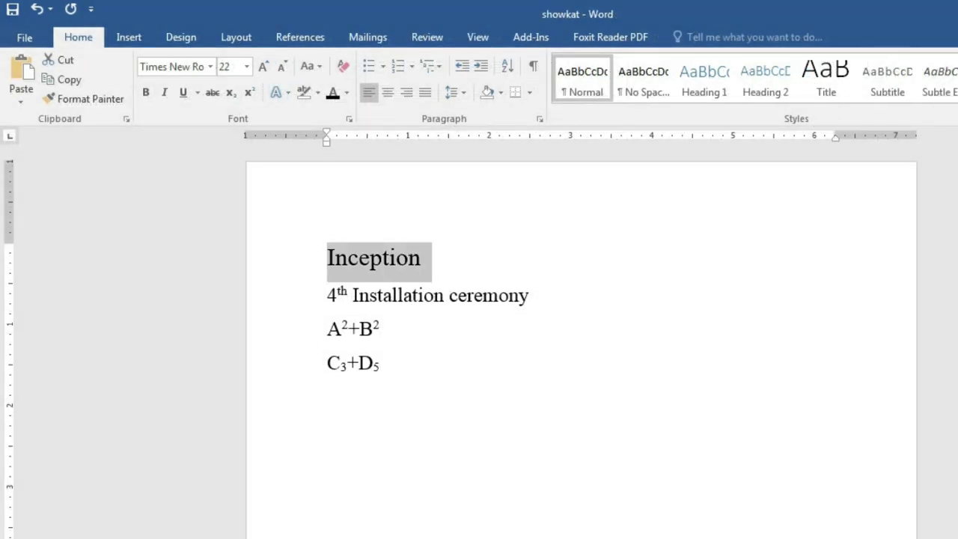
left_click(957, 79)
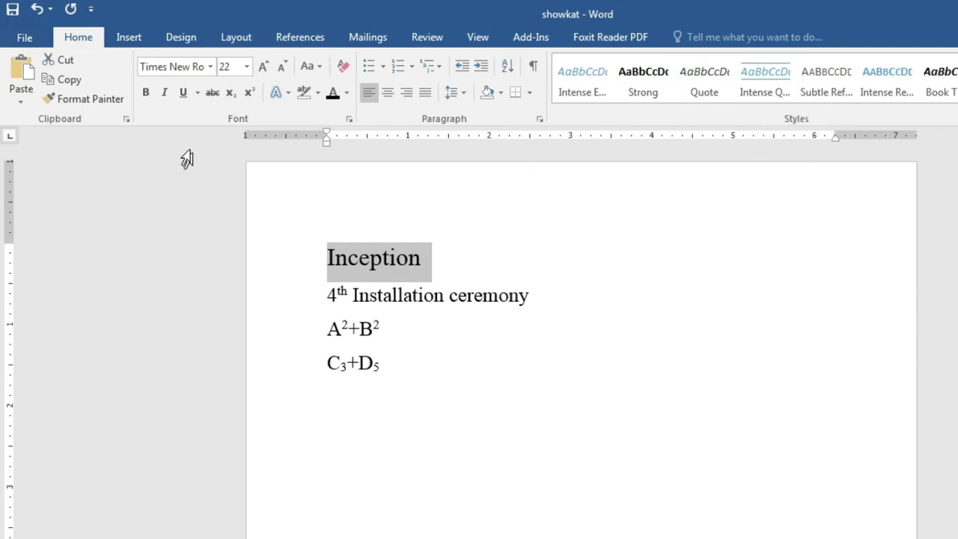
Step: Look through the available fonts for the selected "Inception" line without applying one
left_click(209, 67)
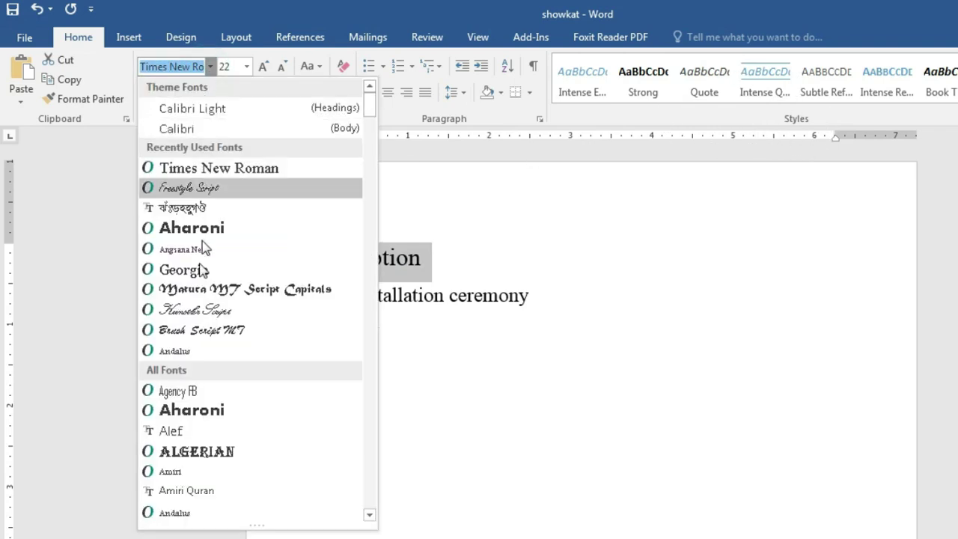
left_click(823, 413)
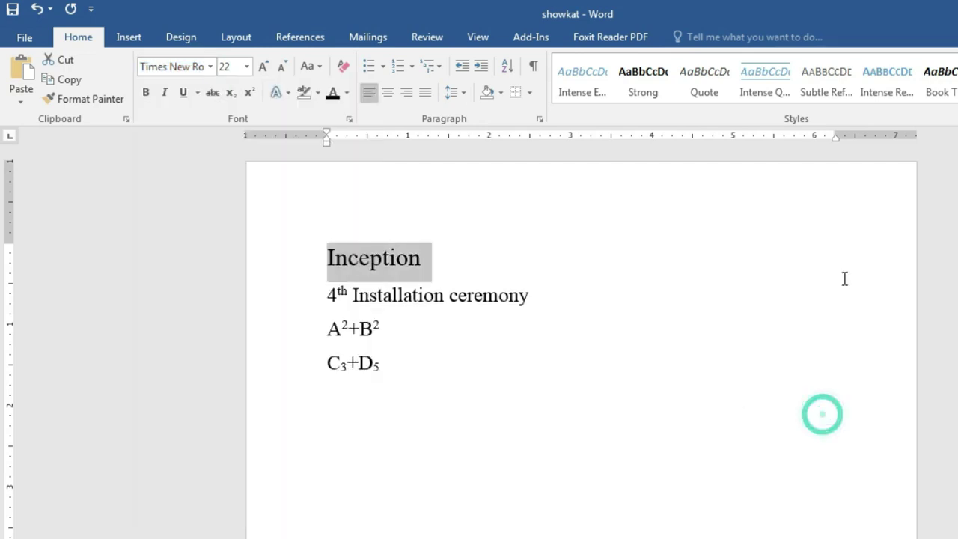
left_click(210, 67)
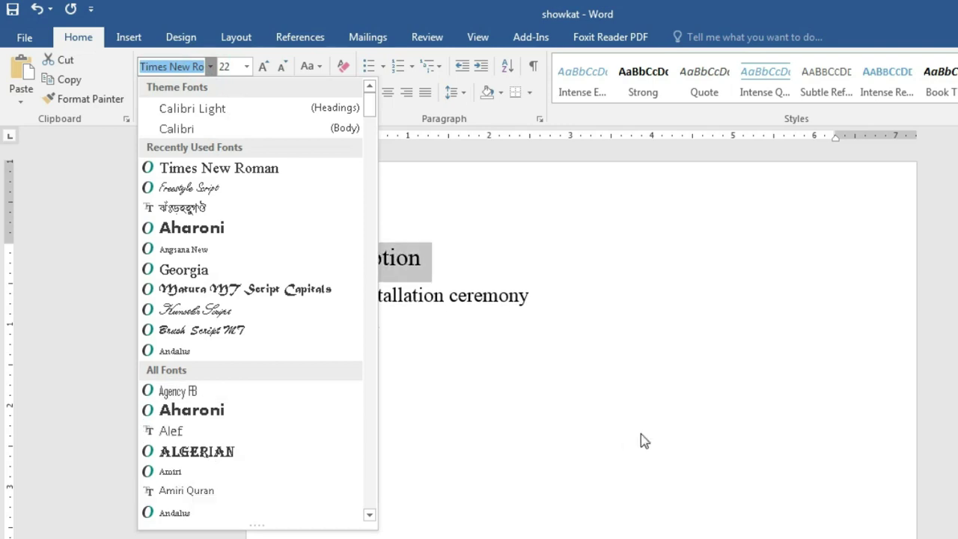
left_click(641, 434)
Step: Switch to the course outline in Foxit Reader and mark the "Use Undo and Redo" topic under Class-3
left_click(561, 538)
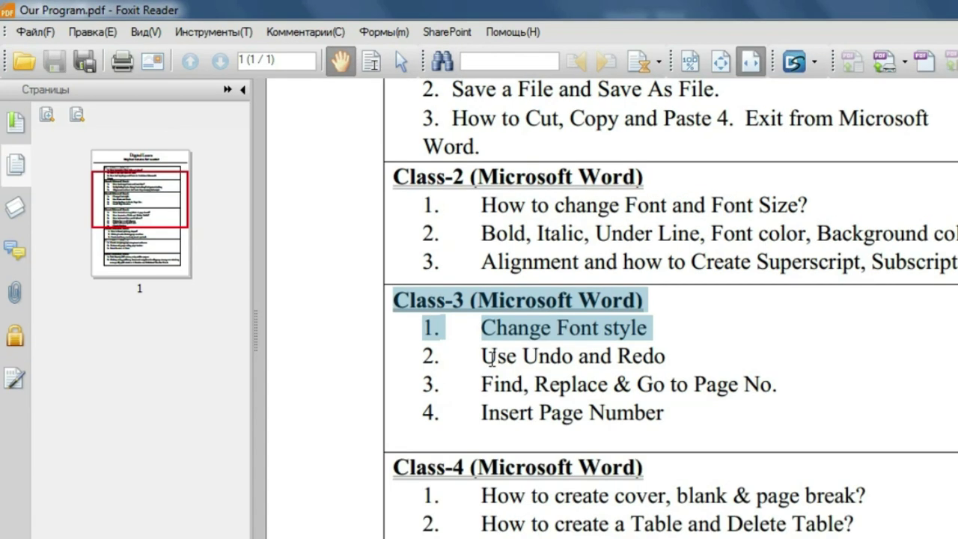
left_click_drag(440, 322, 609, 316)
left_click_drag(676, 353, 668, 356)
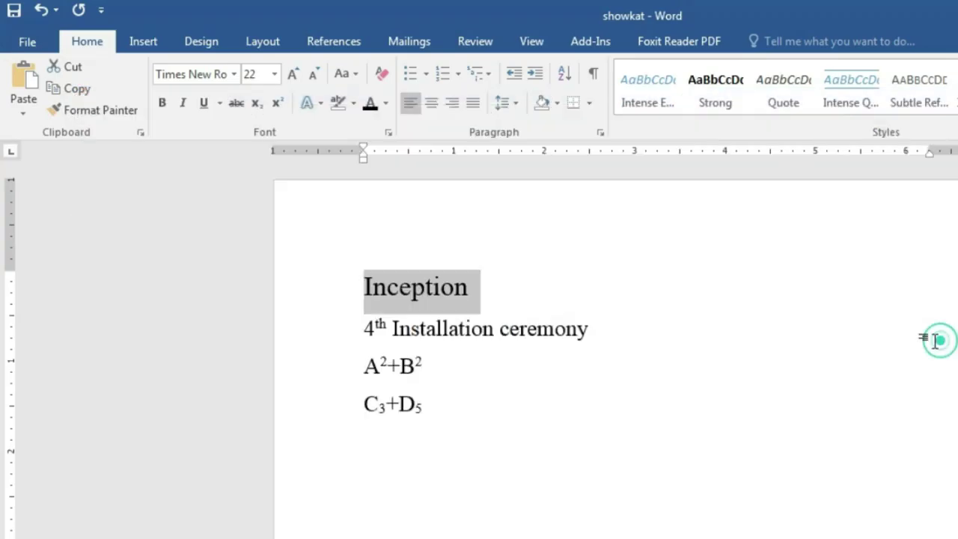
Step: Back in Word, delete all four lines of sample text and undo the deletion
left_click(936, 336)
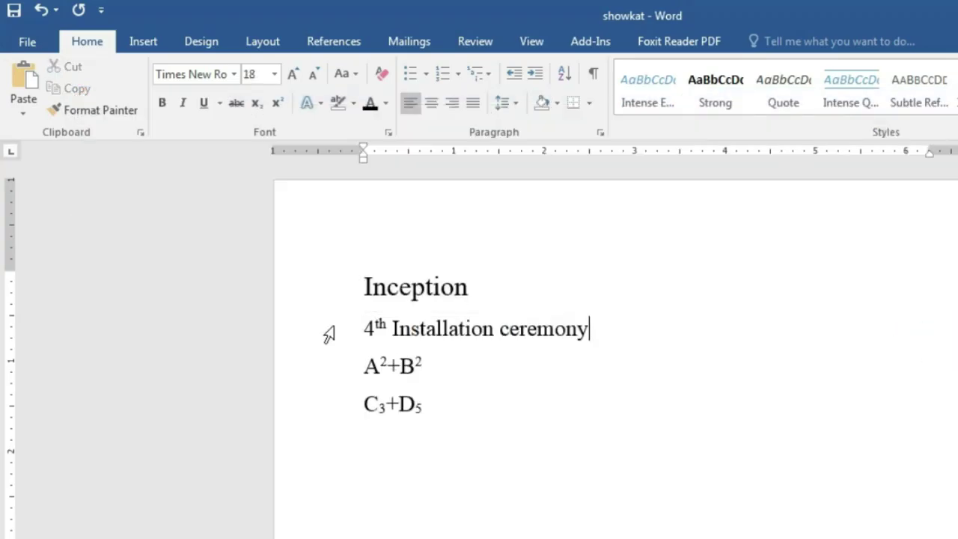
left_click_drag(362, 274, 495, 431)
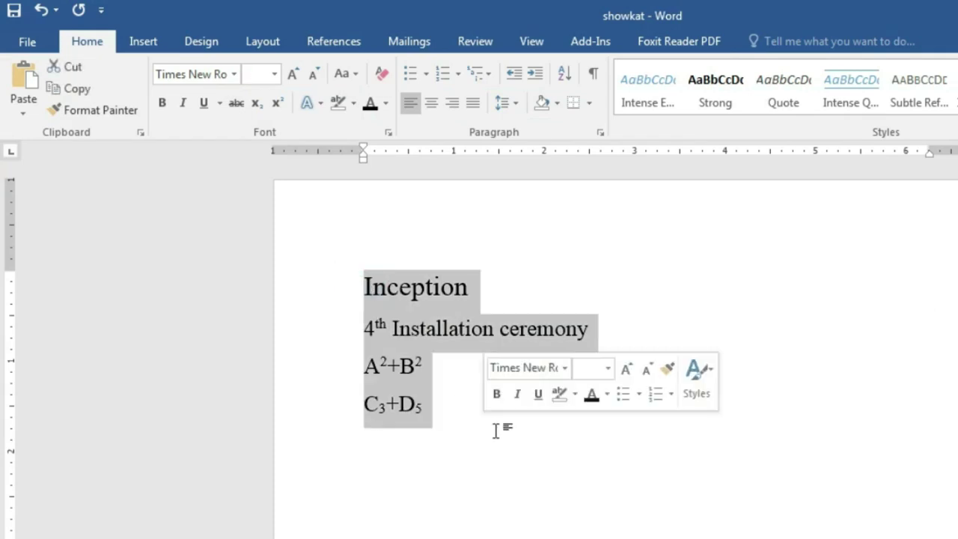
key("Delete")
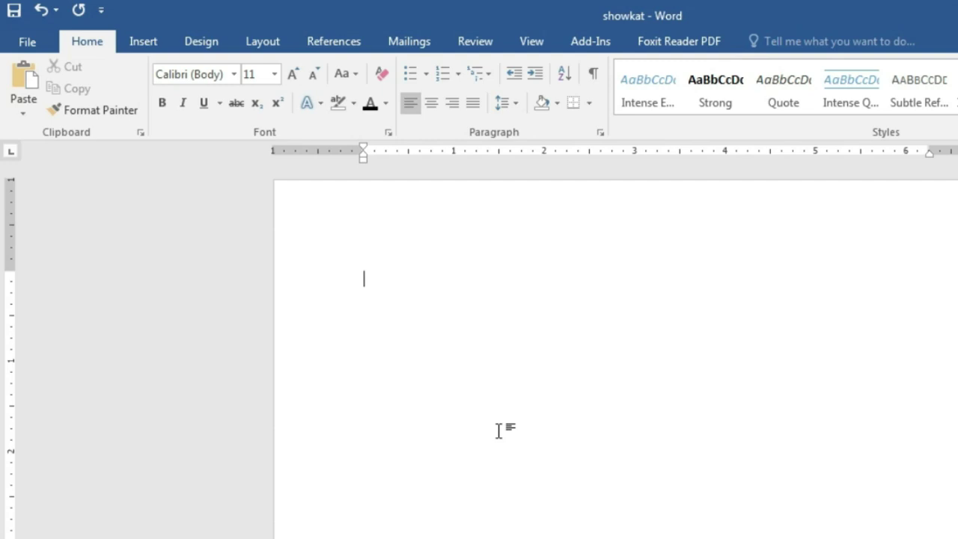
left_click(42, 15)
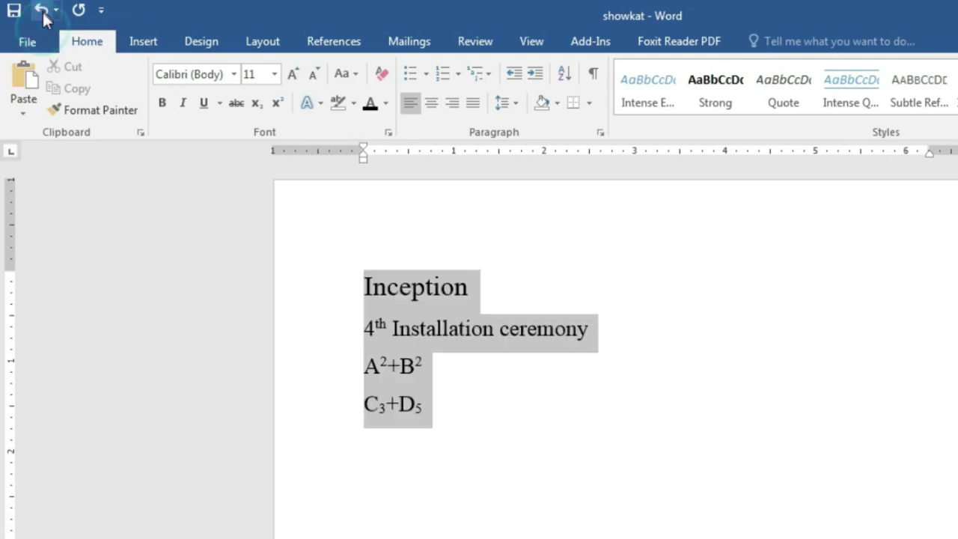
left_click(465, 399)
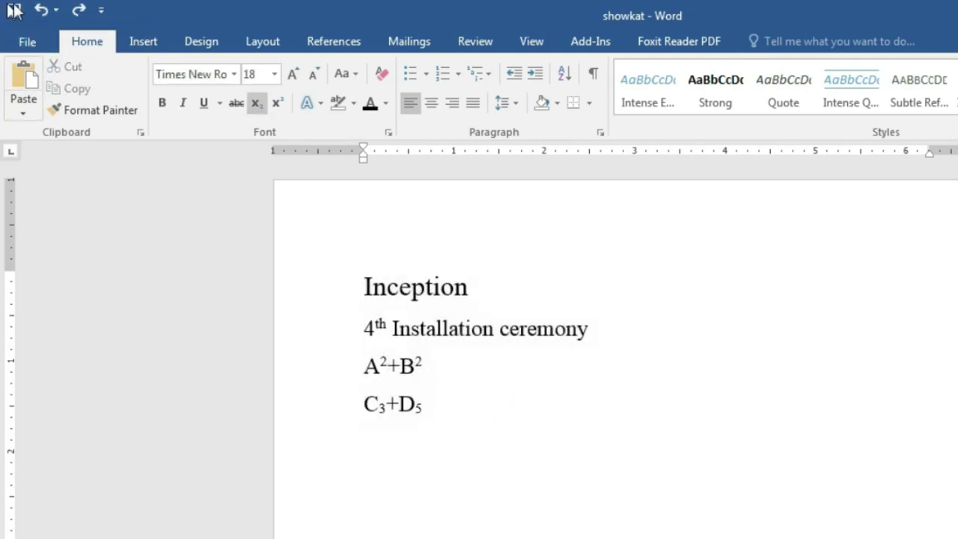
Step: Undo the recent edits one after another, back to where the "Inception" line has its turquoise text highlight
left_click(94, 110)
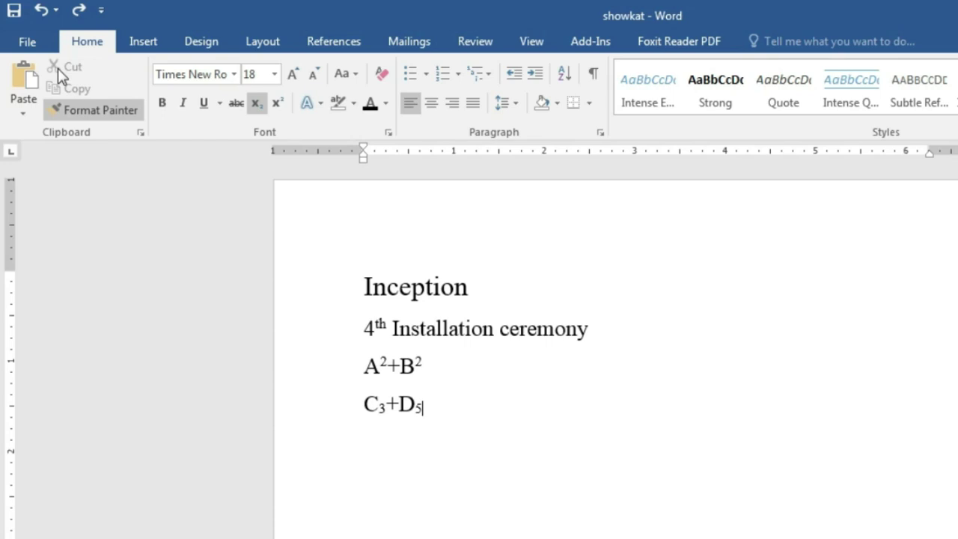
left_click(41, 10)
left_click(41, 10)
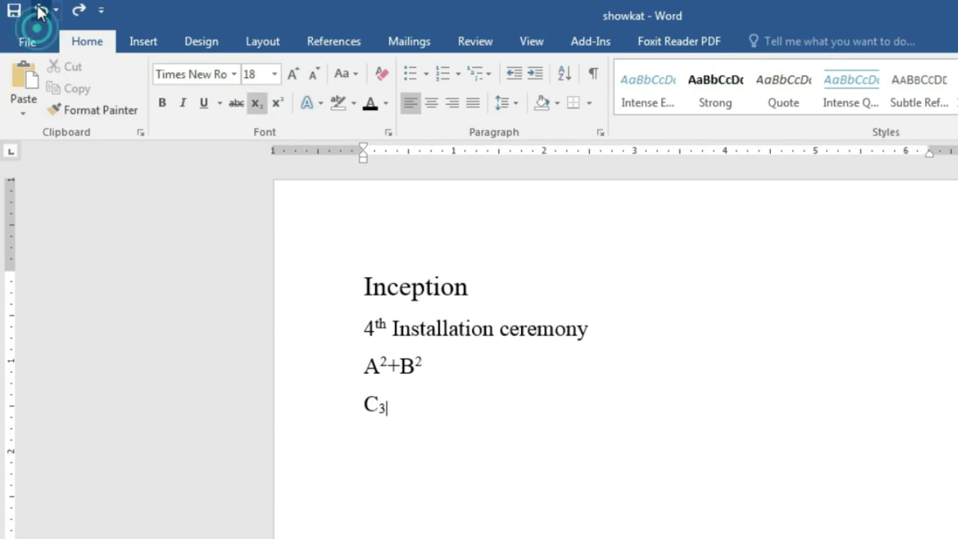
left_click(41, 10)
left_click(41, 10)
left_click(42, 10)
left_click(41, 10)
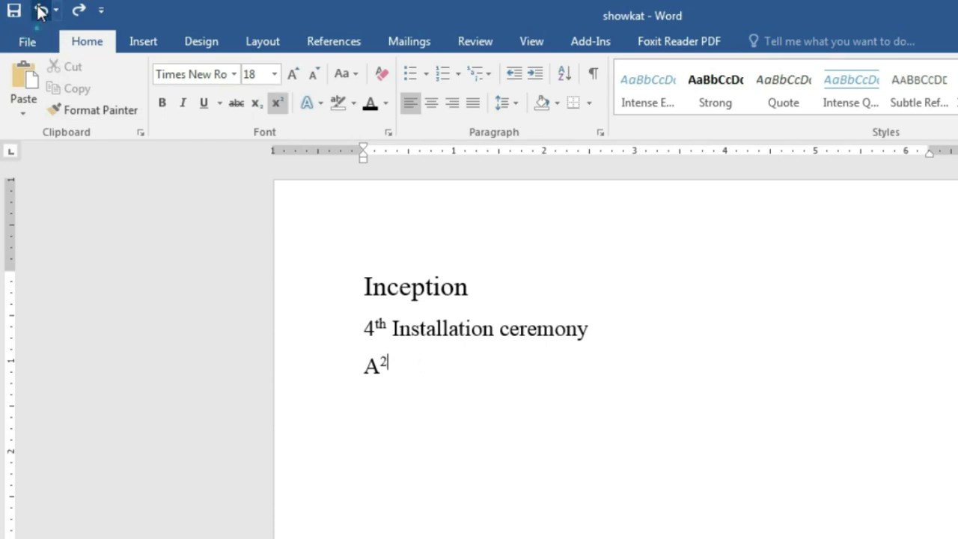
left_click(42, 10)
left_click(42, 10)
left_click(41, 11)
left_click(41, 11)
left_click(41, 11)
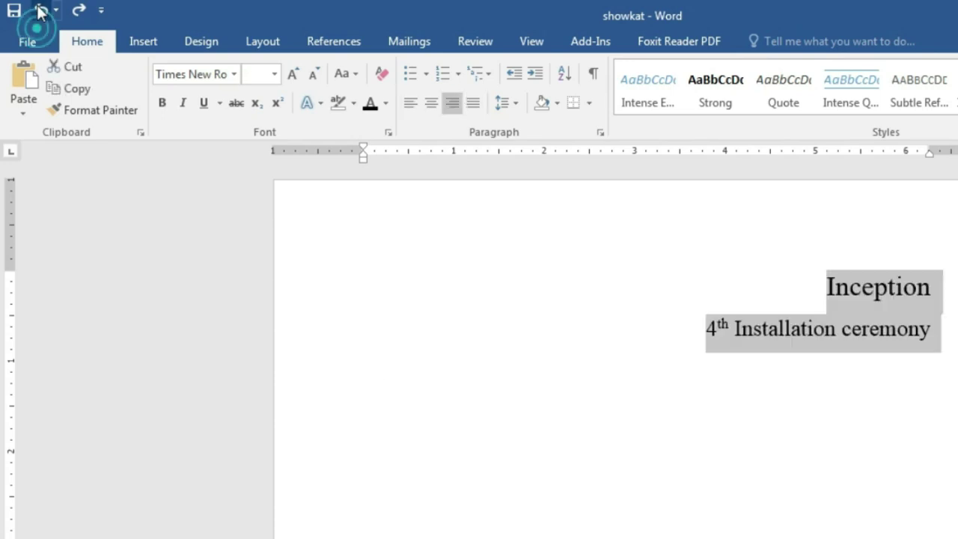
left_click(41, 10)
left_click(41, 11)
left_click(41, 10)
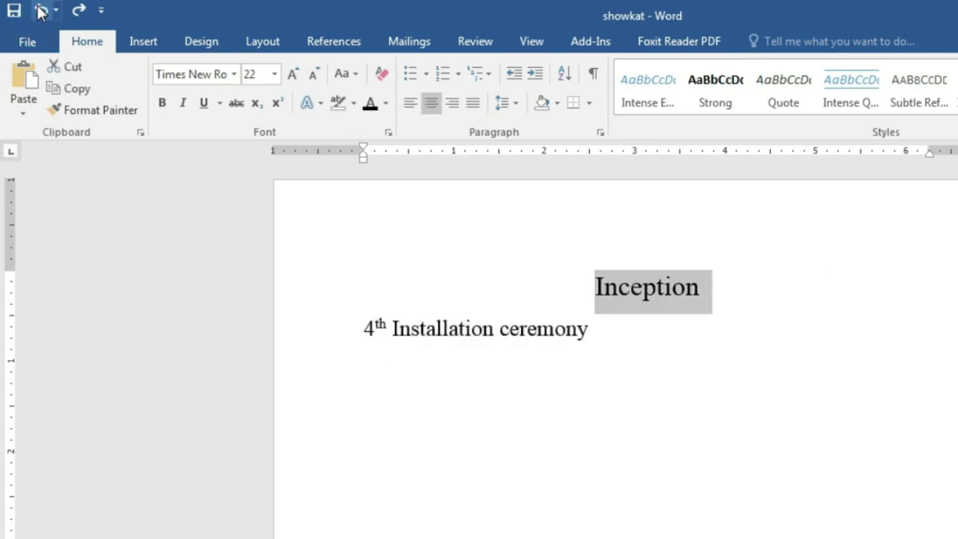
left_click(41, 11)
left_click(41, 10)
left_click(41, 10)
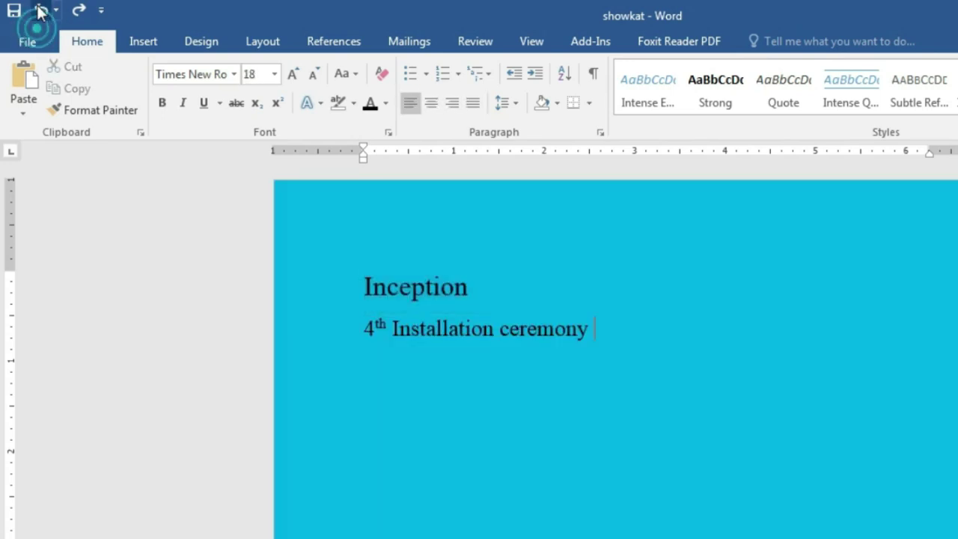
left_click(41, 10)
left_click(41, 11)
left_click(41, 11)
left_click(41, 10)
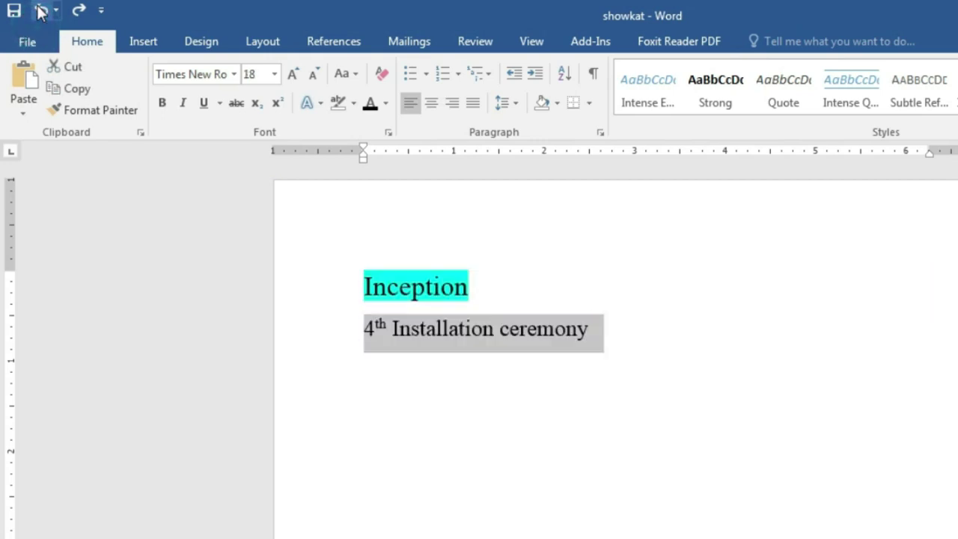
Step: Redo the undone edits through the deletion of all text, and undo that deletion to restore the four sample lines
left_click(77, 14)
left_click(76, 14)
left_click(76, 13)
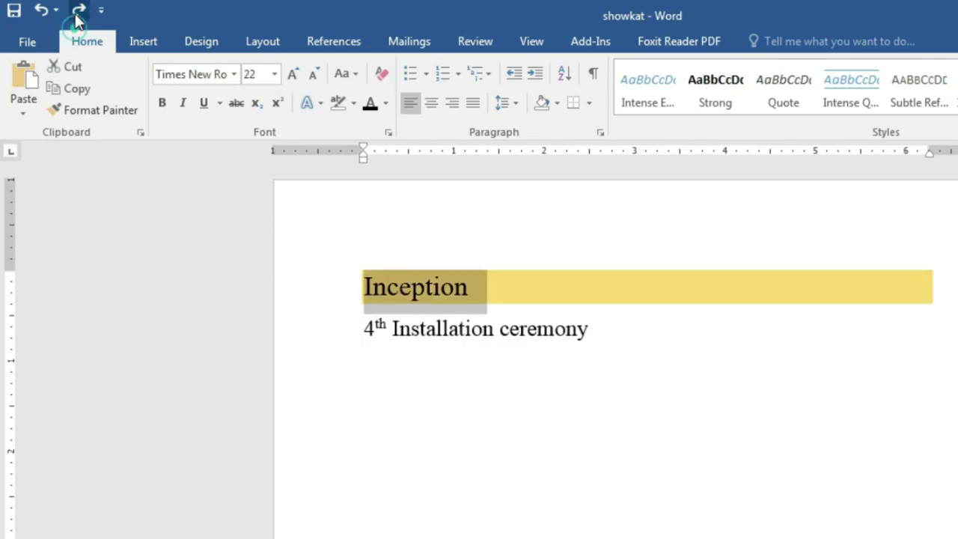
left_click(77, 13)
left_click(76, 14)
left_click(76, 13)
left_click(76, 14)
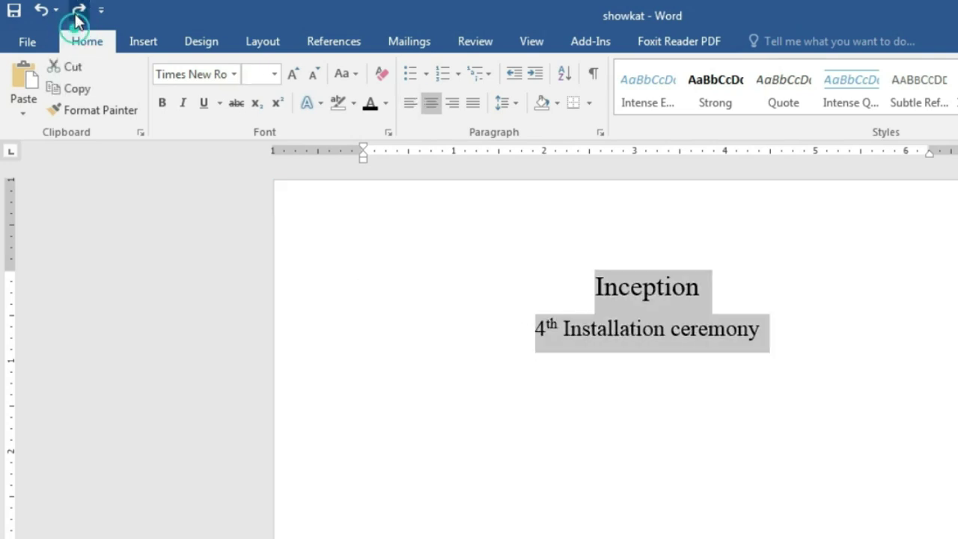
left_click(76, 14)
left_click(76, 13)
left_click(77, 13)
left_click(76, 14)
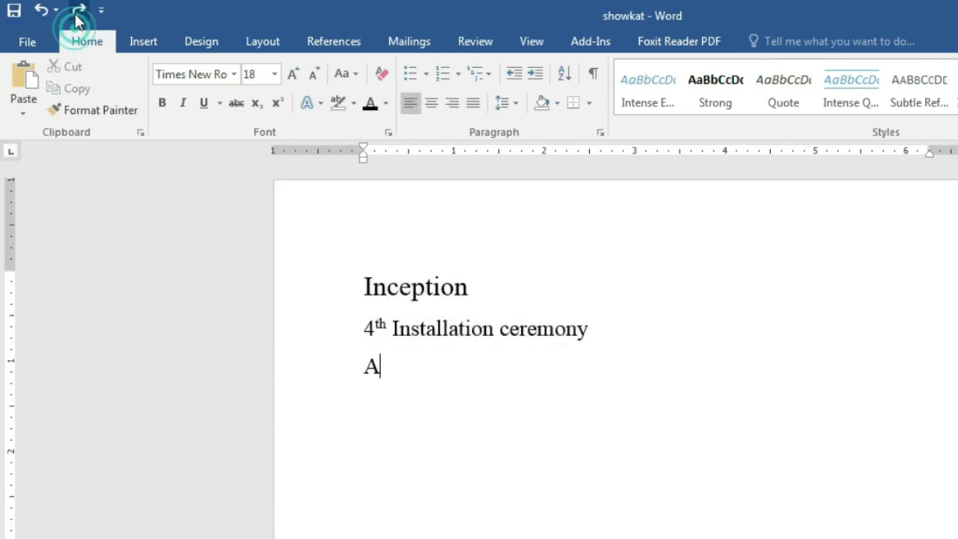
left_click(76, 14)
left_click(76, 13)
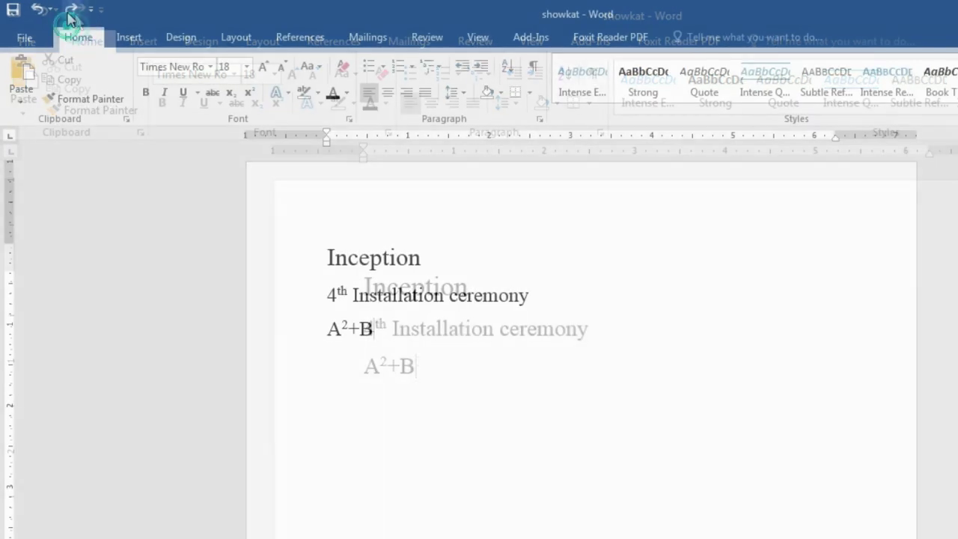
left_click(70, 14)
left_click(70, 13)
left_click(71, 13)
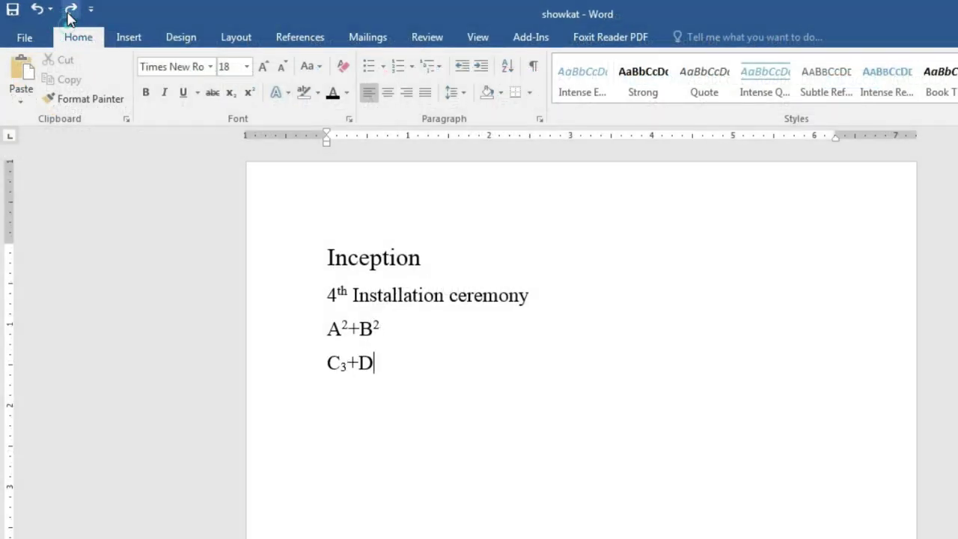
left_click(70, 13)
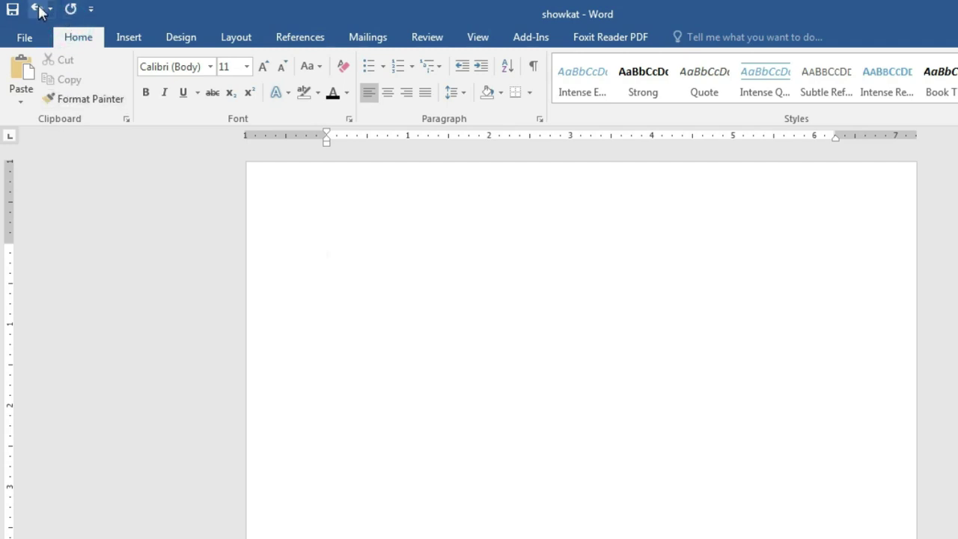
left_click(37, 9)
left_click(441, 347)
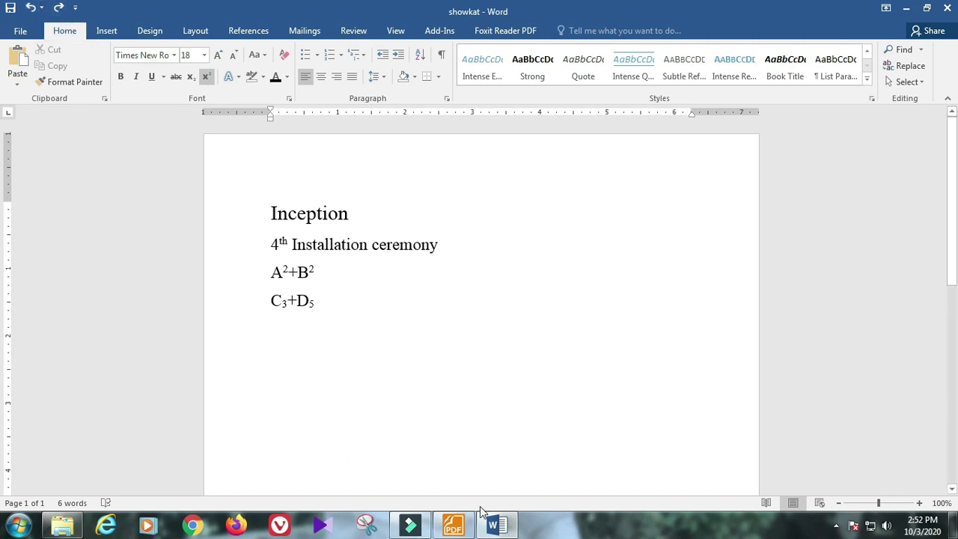
Step: Switch to the course outline in Foxit Reader, mark parts of the "Find, Replace & Go to Page No." topic under Class-3, and minimize it
left_click(454, 526)
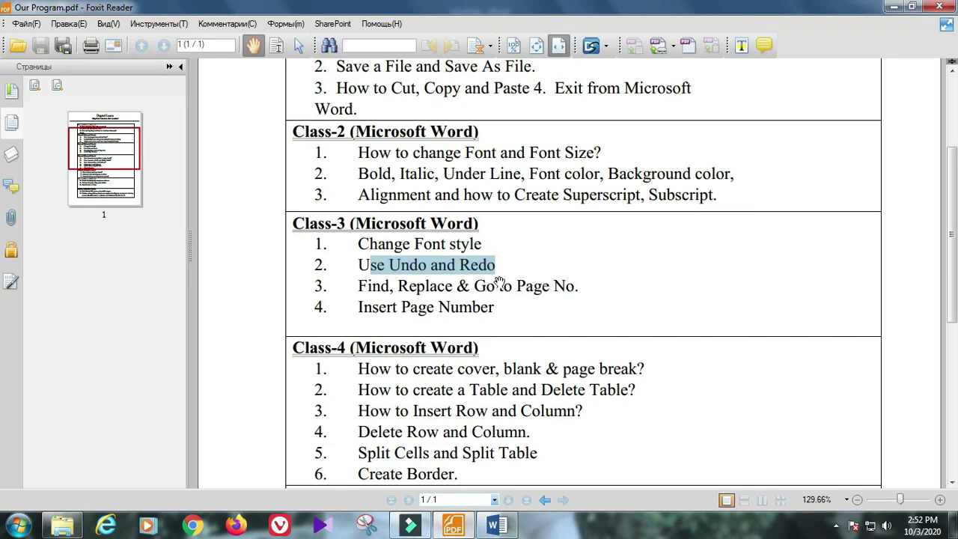
left_click(500, 277)
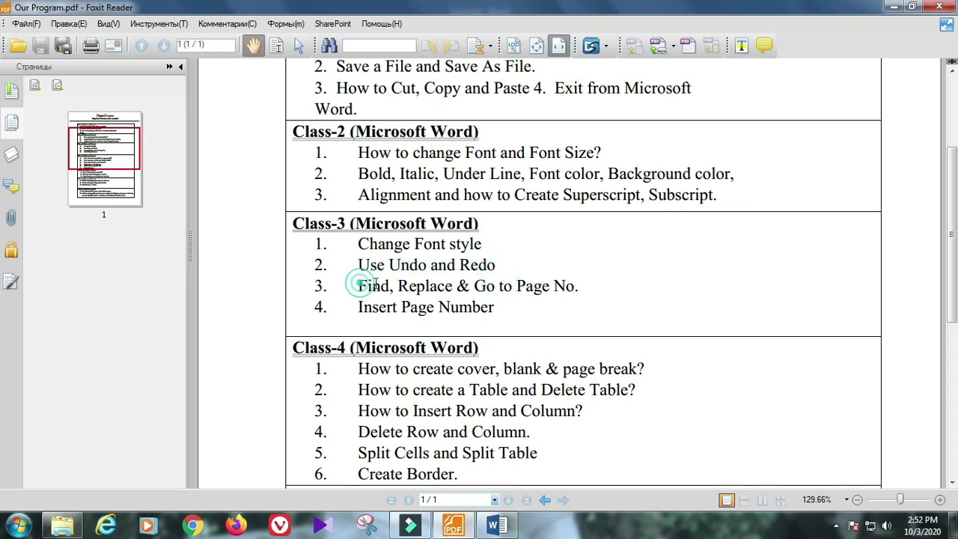
left_click_drag(362, 287, 597, 286)
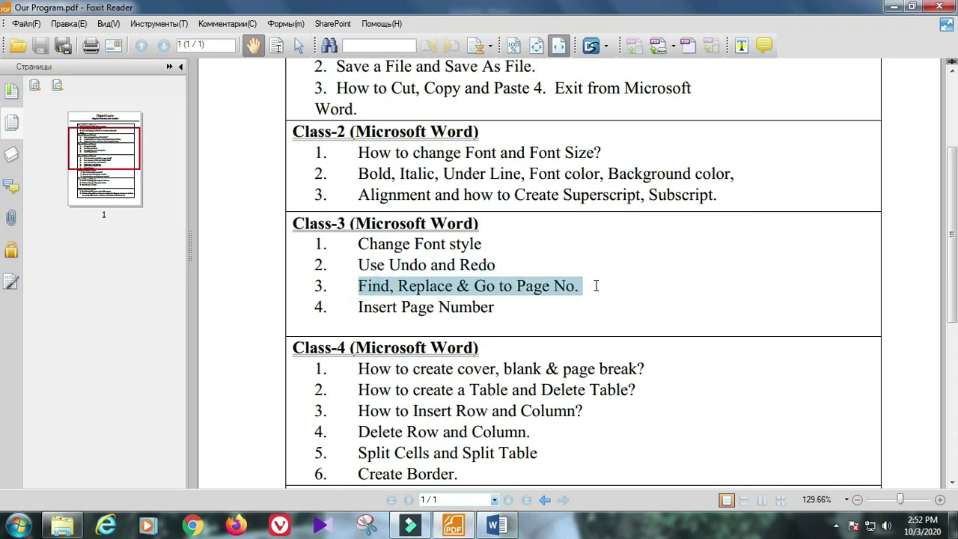
left_click(401, 290)
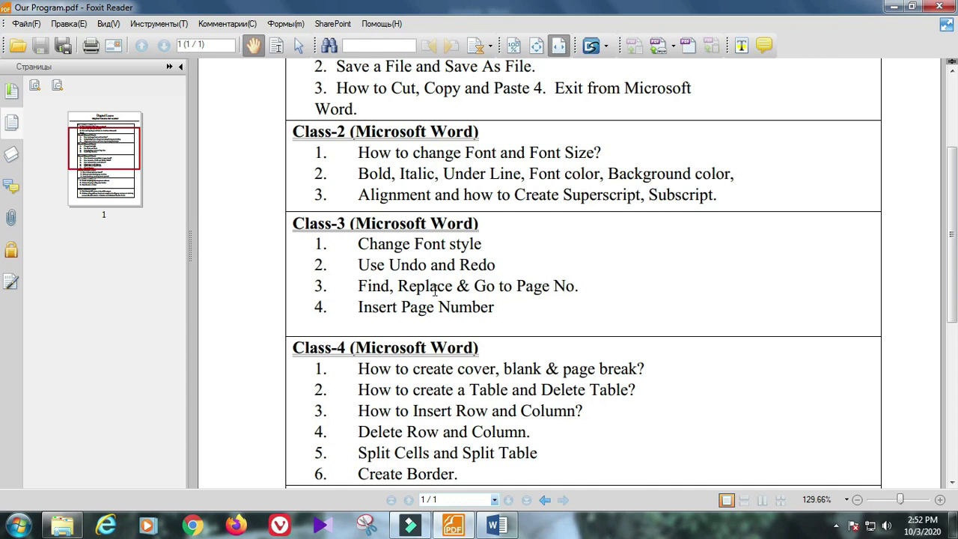
left_click_drag(484, 291, 565, 288)
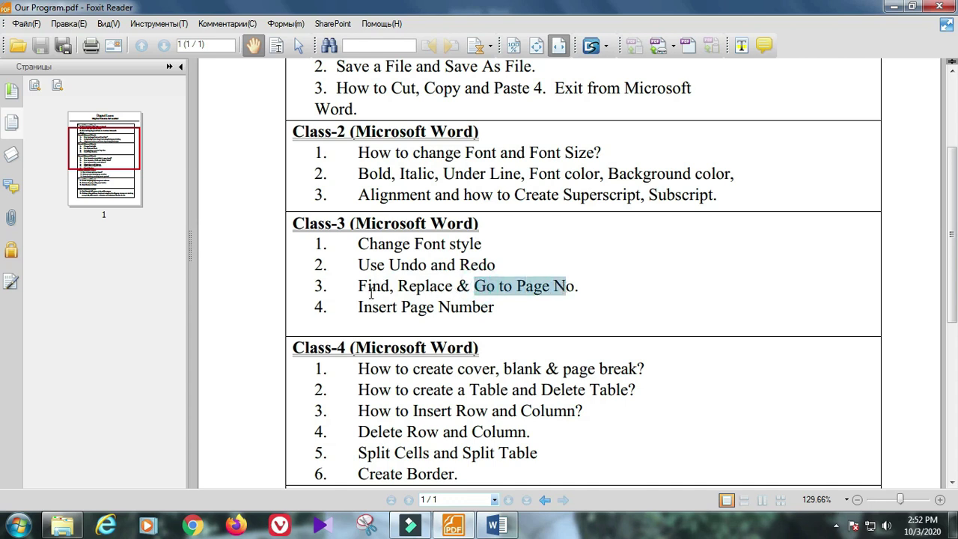
left_click_drag(369, 292, 382, 290)
left_click(891, 8)
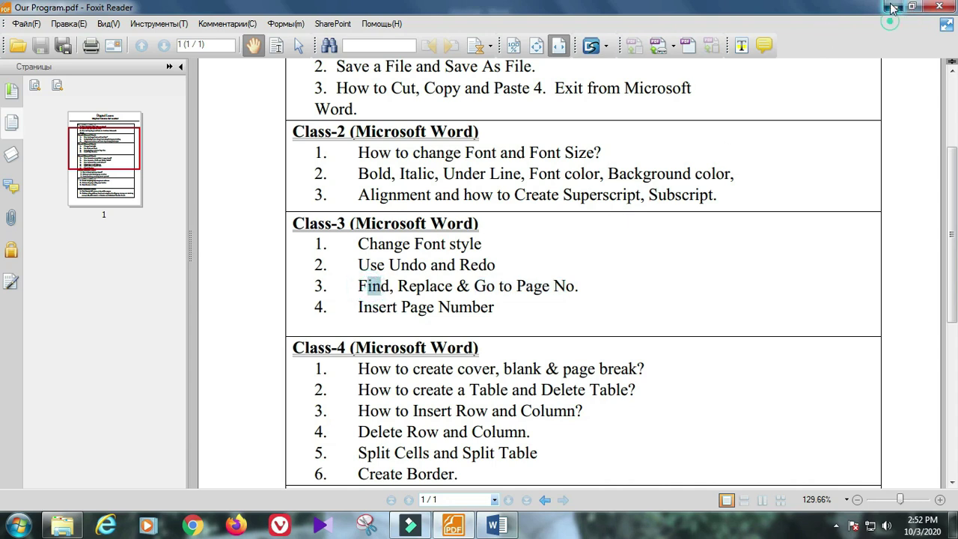
Step: In Word, turn off subscript and add a new paragraph below the last formula with a long run of 1s followed by several lines of 3s
left_click(487, 338)
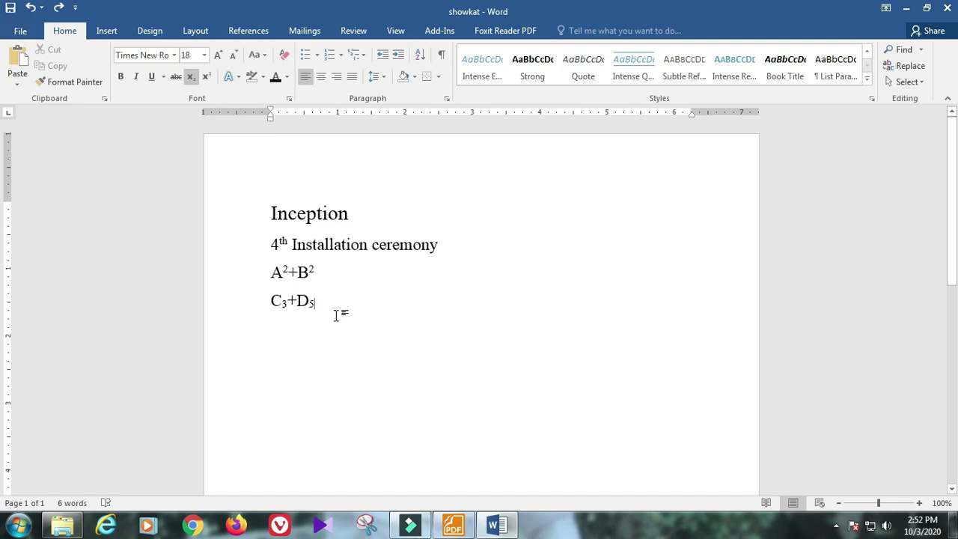
left_click(191, 77)
key("Return")
type("1111111111111")
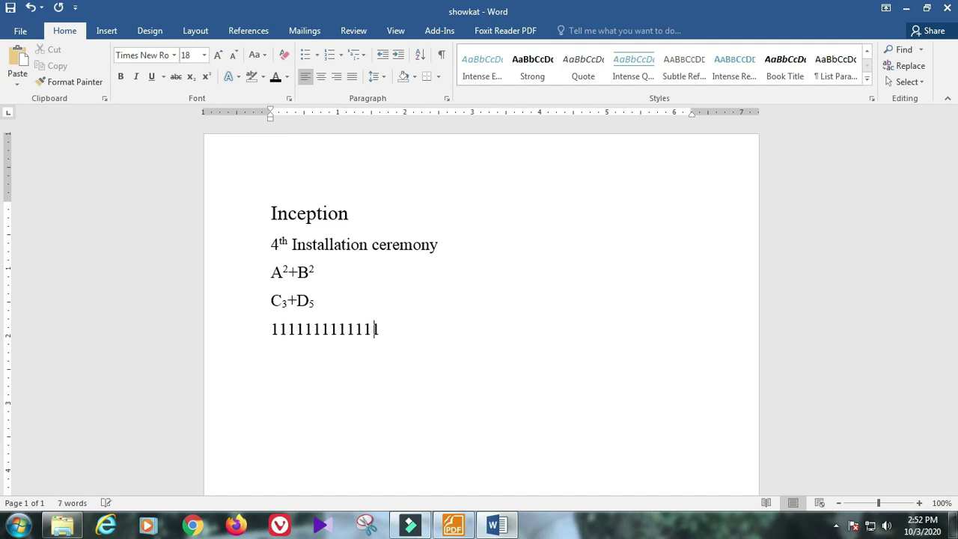
type("111111111111111111111111111111111111111111111")
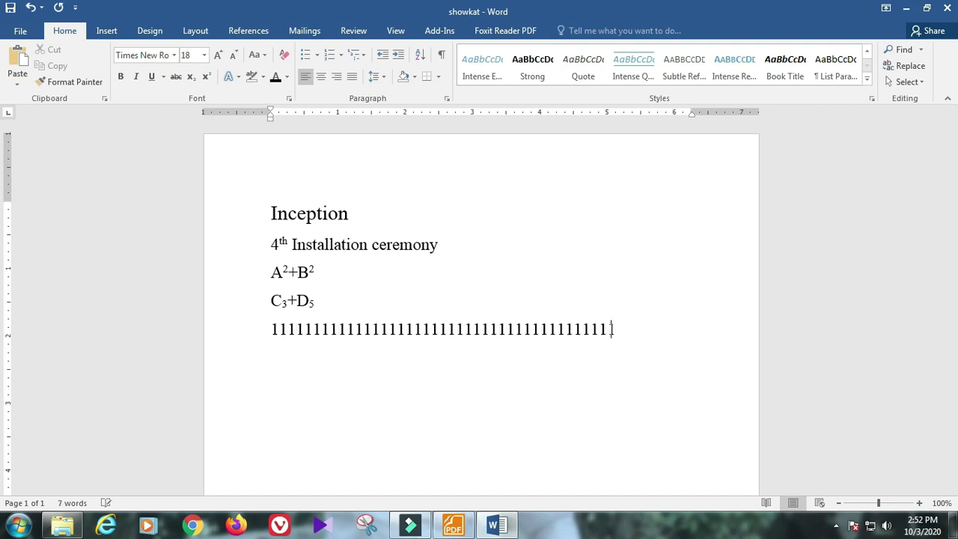
type("33333333")
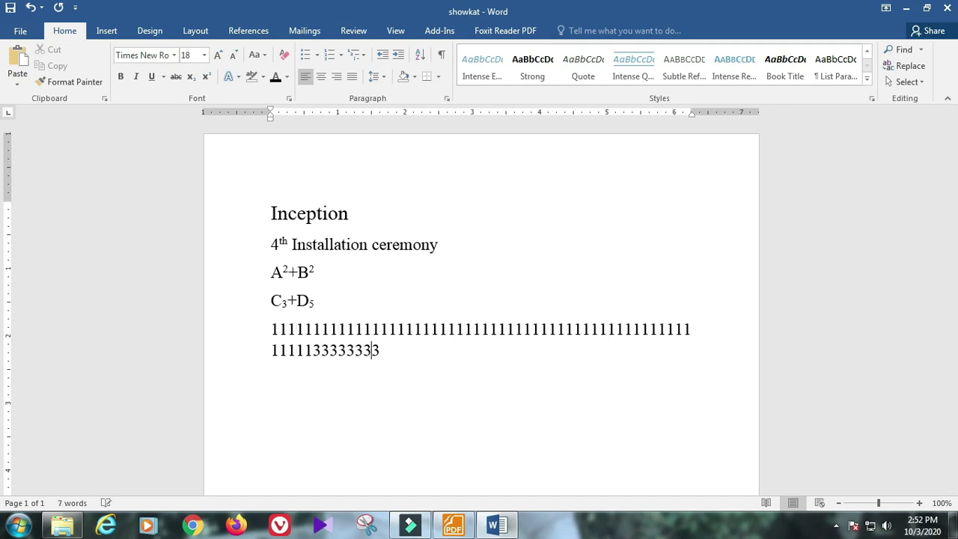
type("333333333333333333333333333333333333333333333333333333333333333333333333333333333333333333333333")
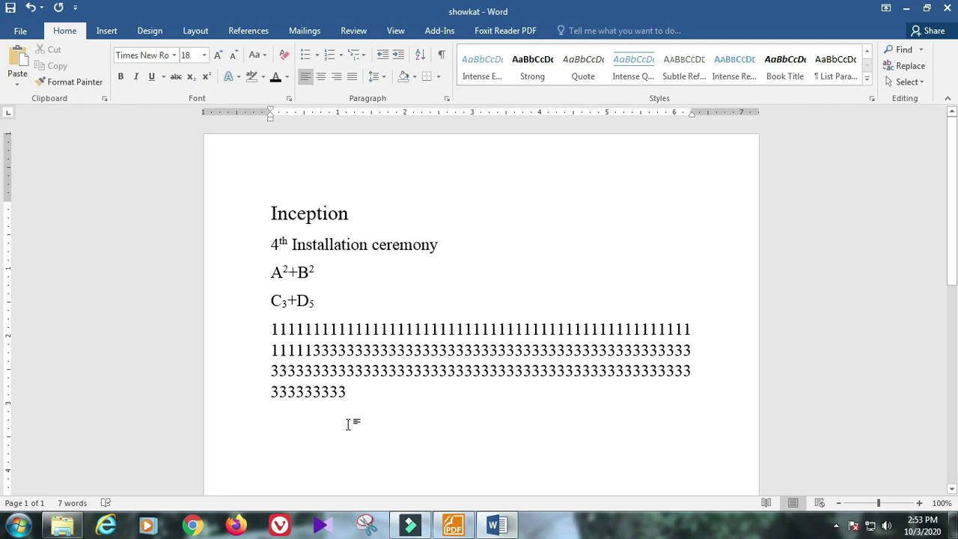
type("333333333333333333333333333333333333333333")
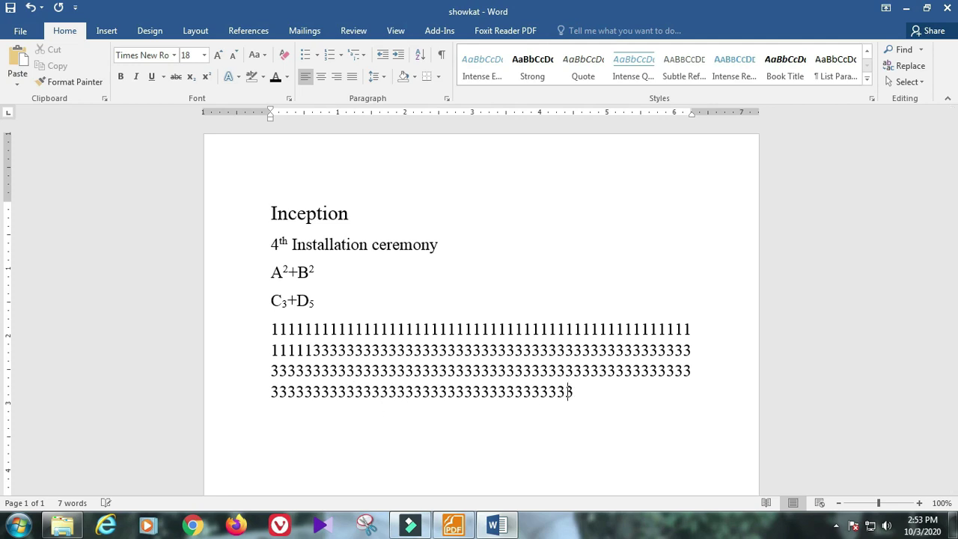
type("33333333333333333333333")
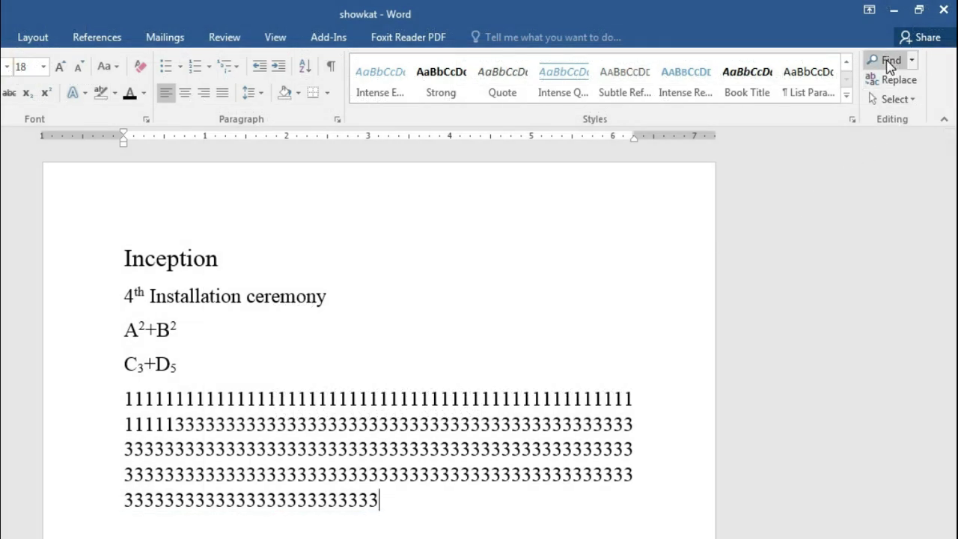
Step: Open and close the Navigation search pane, and bring up the Find and Replace dialog's Find page, moved fully into view
left_click(896, 64)
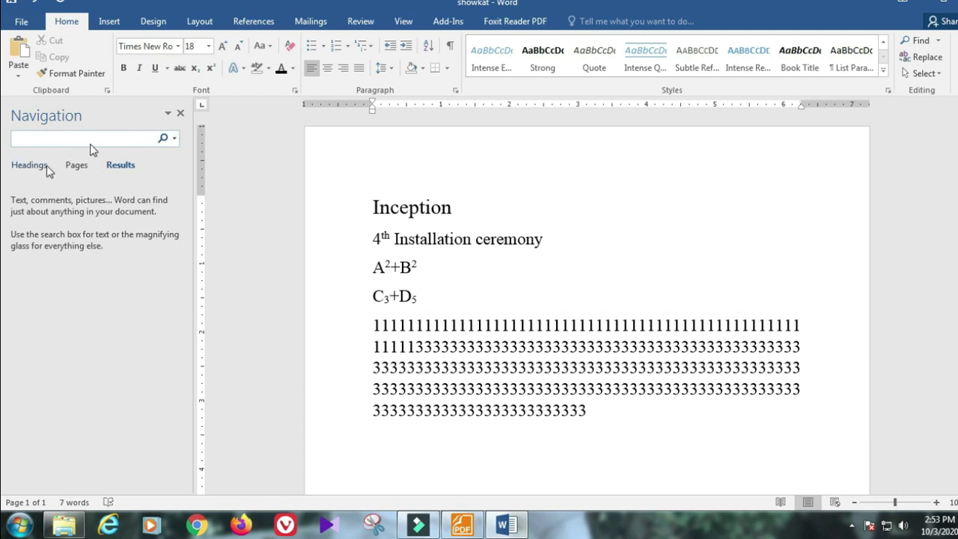
left_click(181, 114)
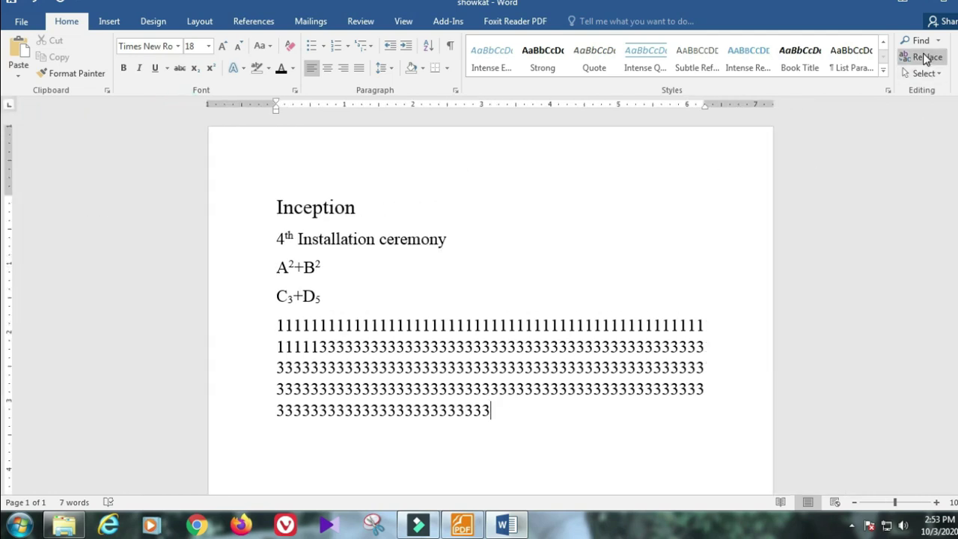
left_click(928, 59)
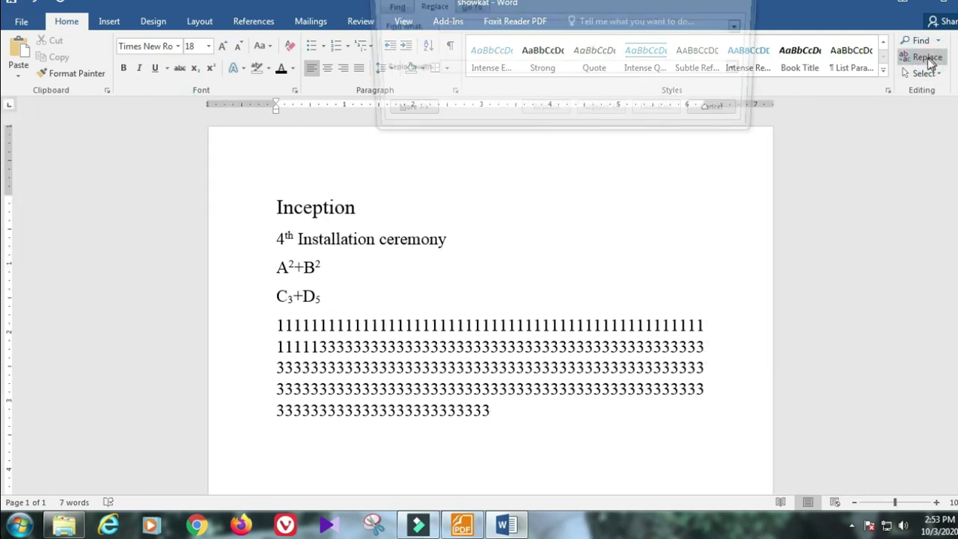
left_click(544, 11)
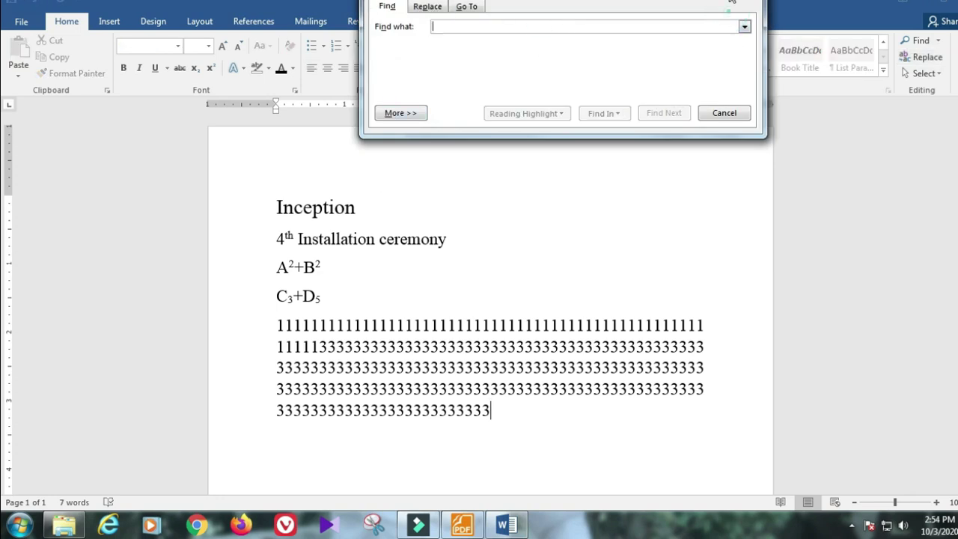
left_click_drag(729, 1, 727, 129)
left_click_drag(620, 119, 614, 71)
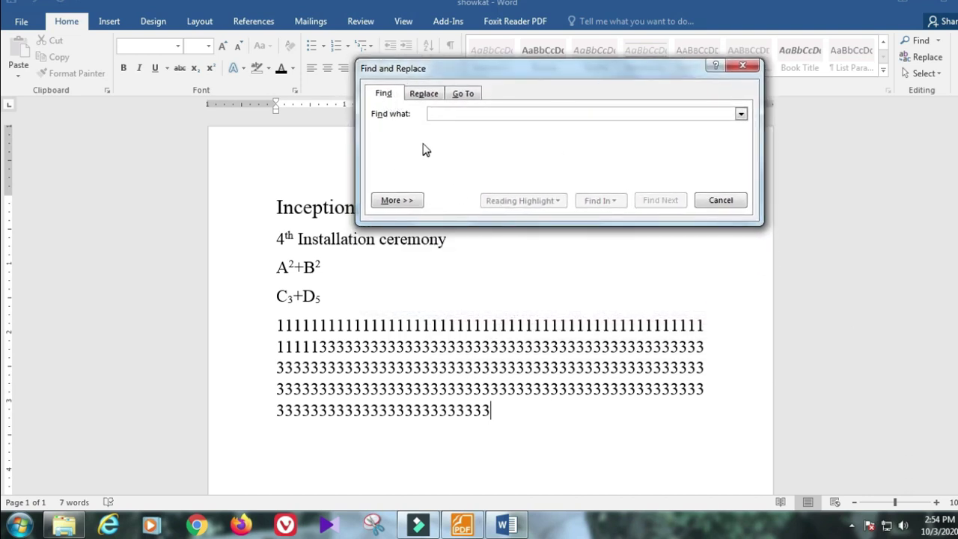
left_click(382, 91)
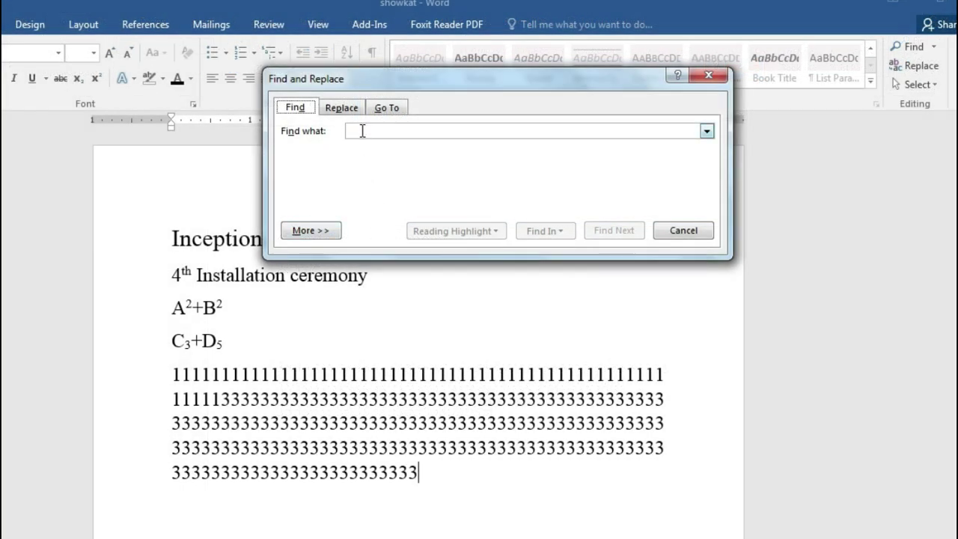
Step: Enter 1 as the text to find and open the Reading Highlight options
left_click(362, 131)
type("1")
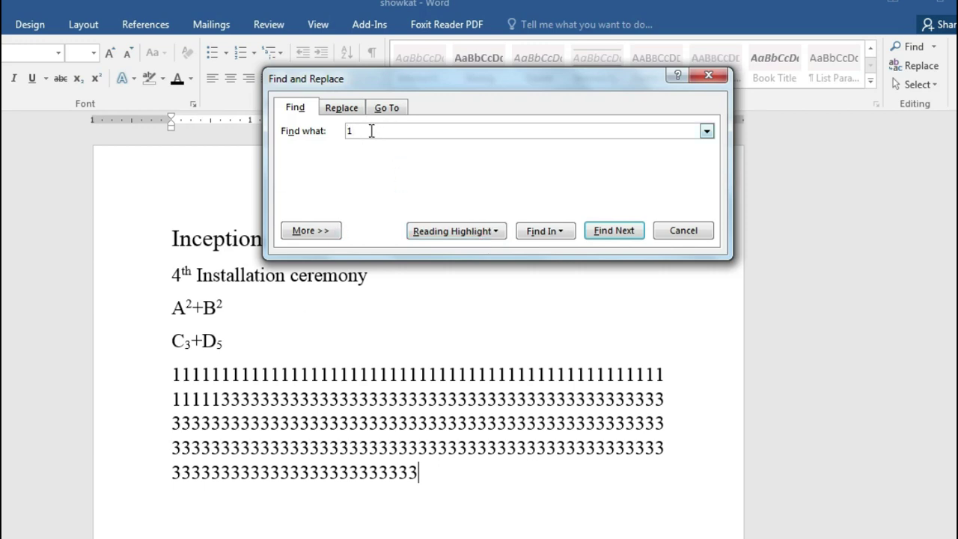
left_click(462, 233)
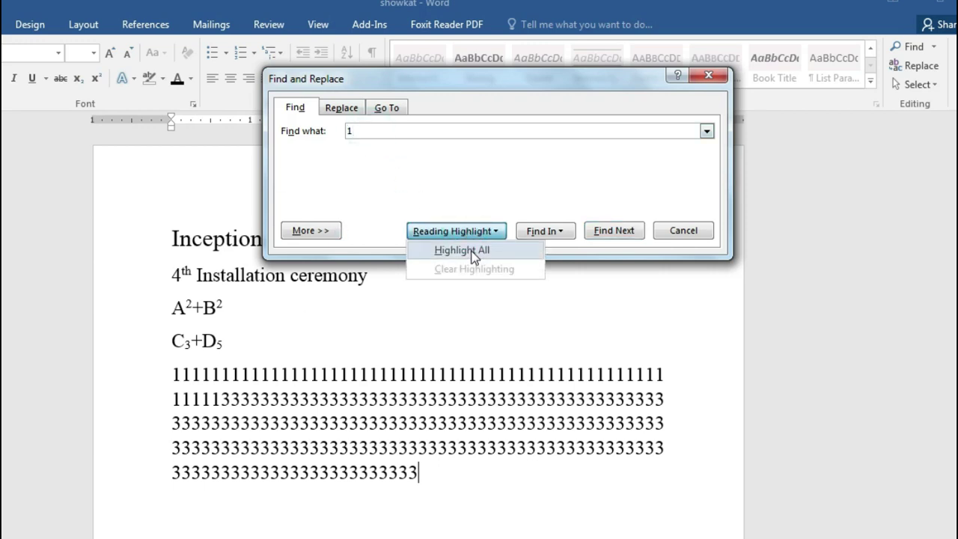
Step: Apply the reading highlight to every 1 in the document and clear that highlighting again
left_click(476, 251)
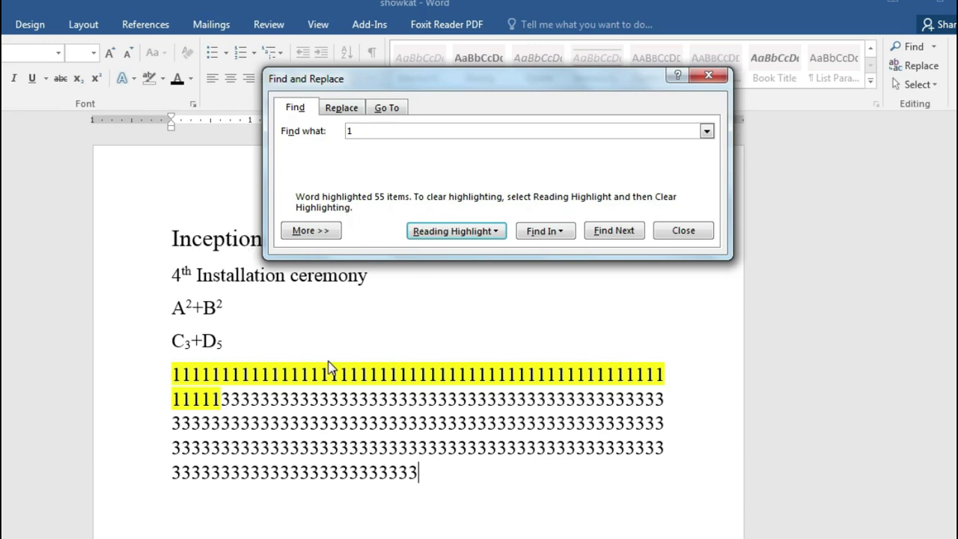
left_click(466, 233)
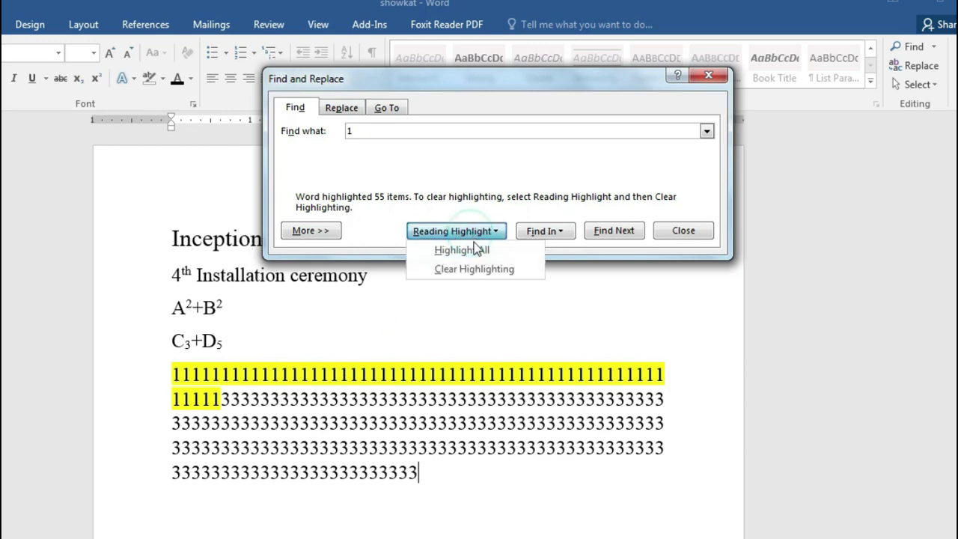
left_click(478, 273)
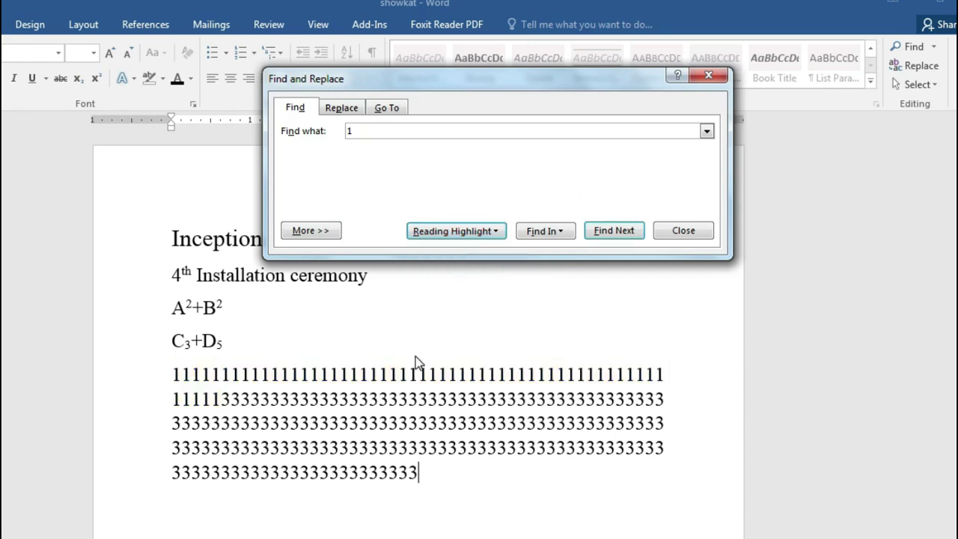
Step: Find every 3 in the document with the reading highlight applied to all matches, and close the search dialog
left_click(390, 131)
key("BackSpace")
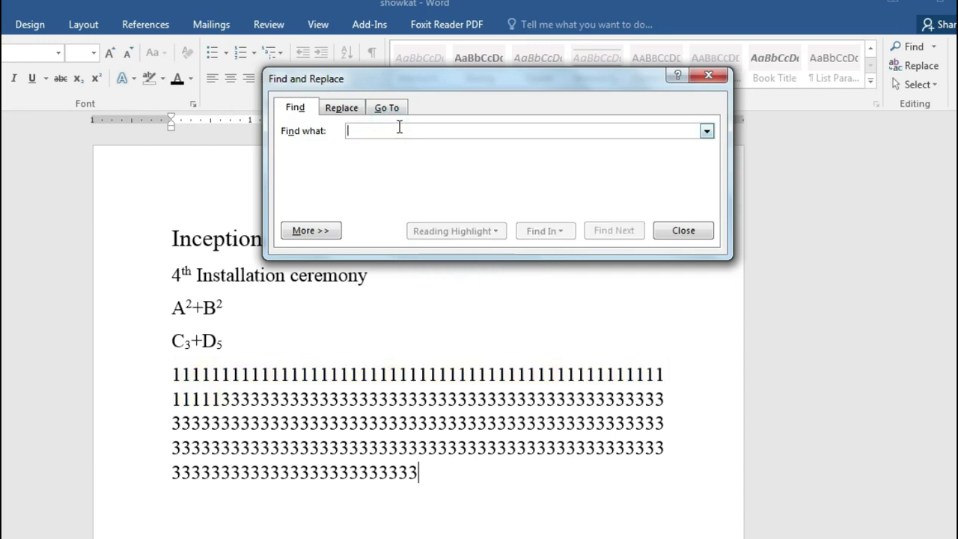
type("3")
left_click(446, 236)
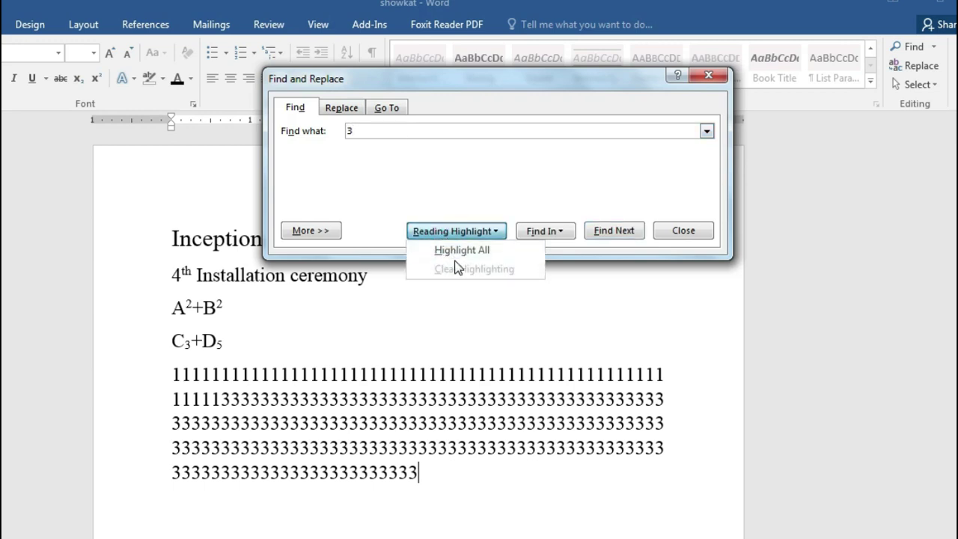
left_click(459, 250)
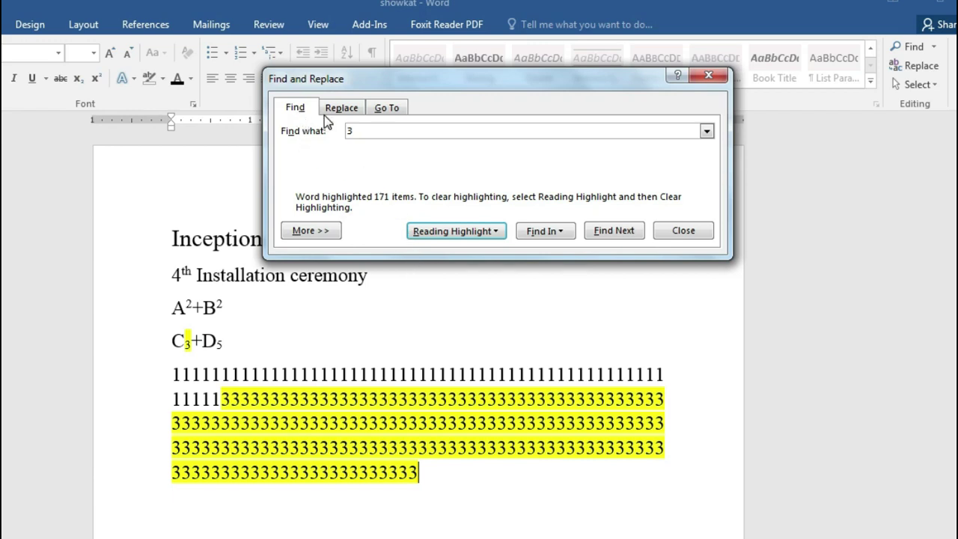
left_click(673, 233)
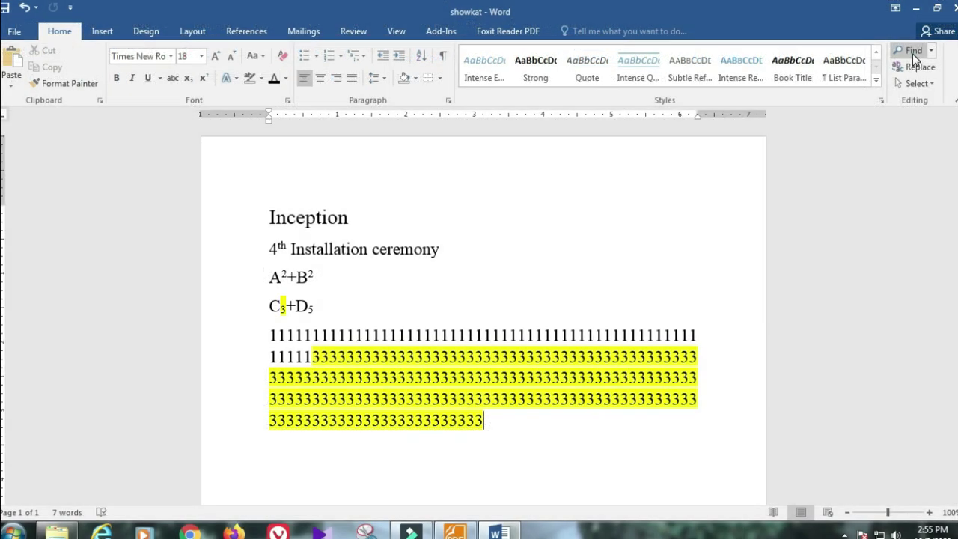
Step: Clear the existing term from the document's navigation search and search for 1 instead
left_click(913, 54)
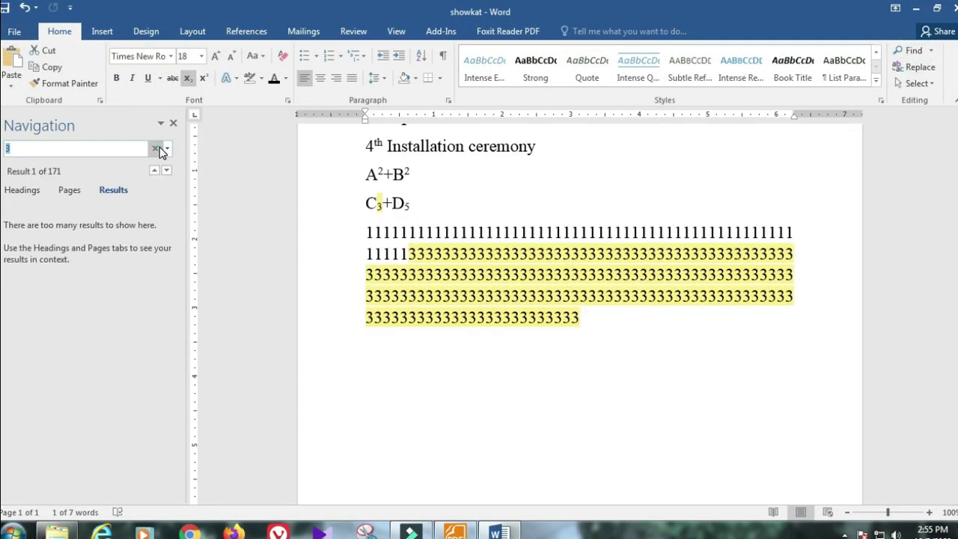
left_click(155, 148)
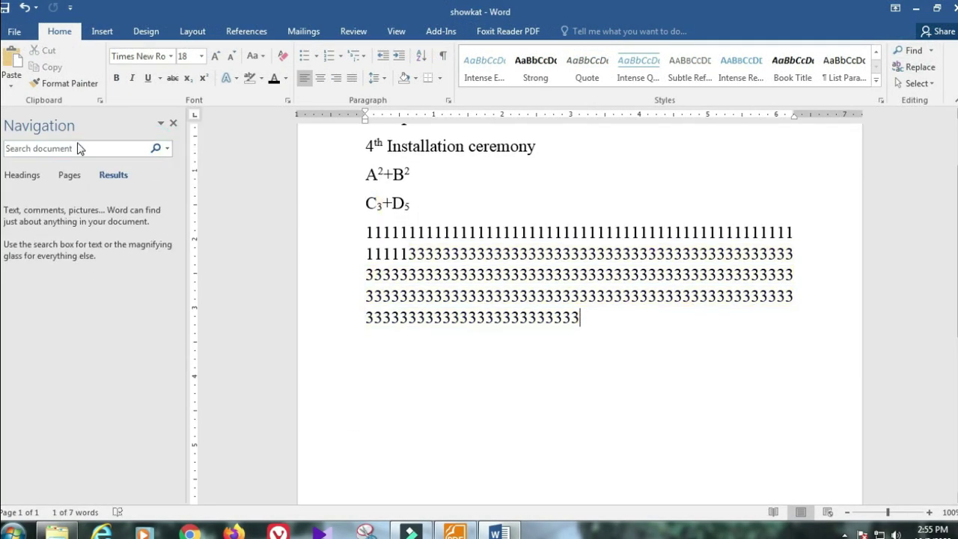
left_click(32, 149)
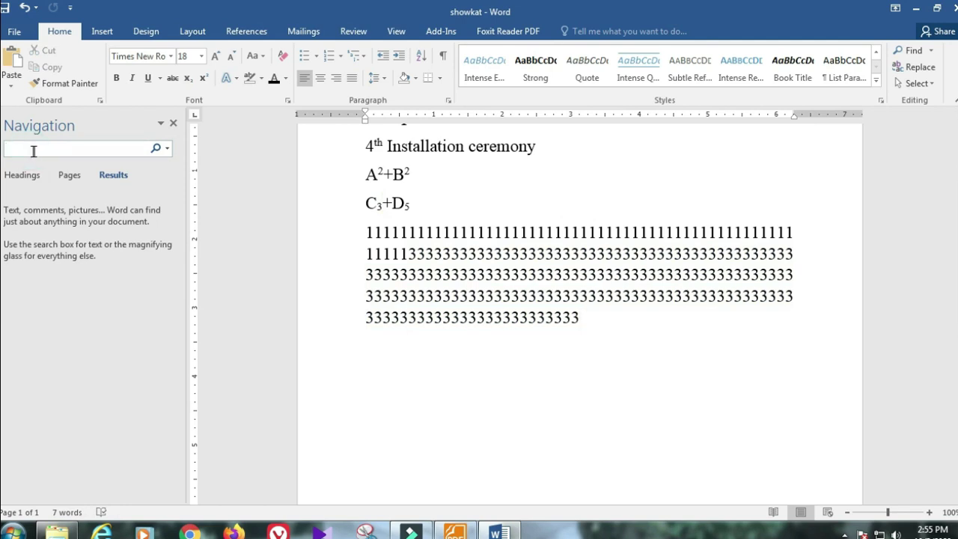
type("1")
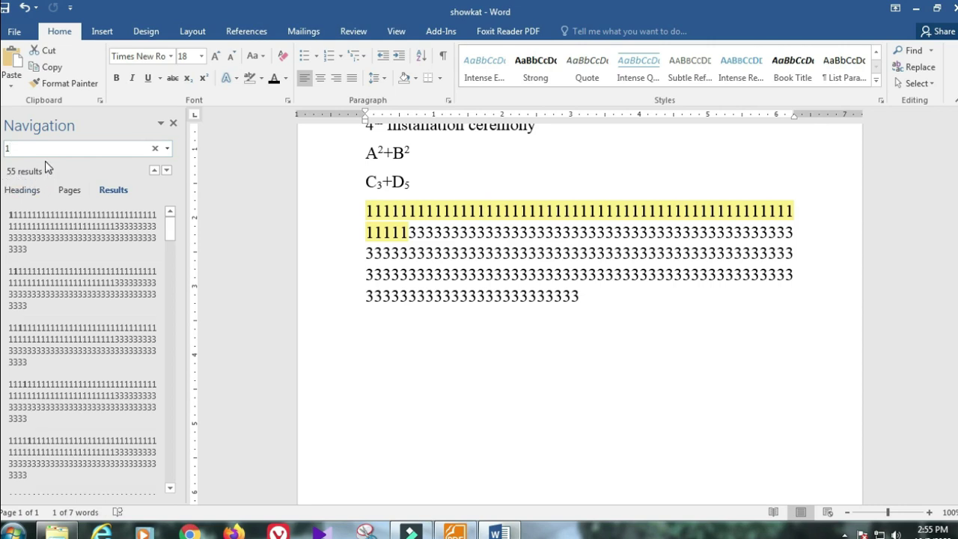
Step: Change the navigation search term to 3 and close the search results
key("BackSpace")
type("3")
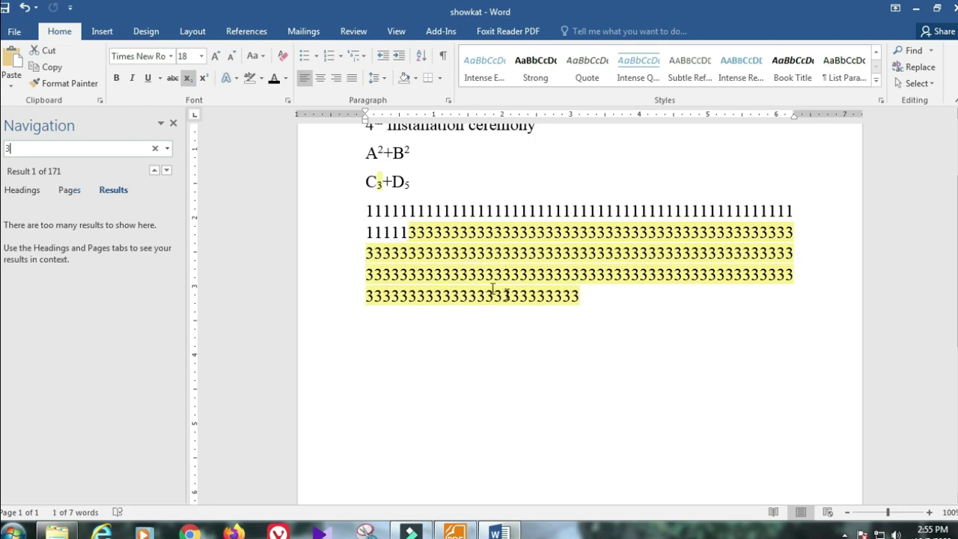
left_click(174, 125)
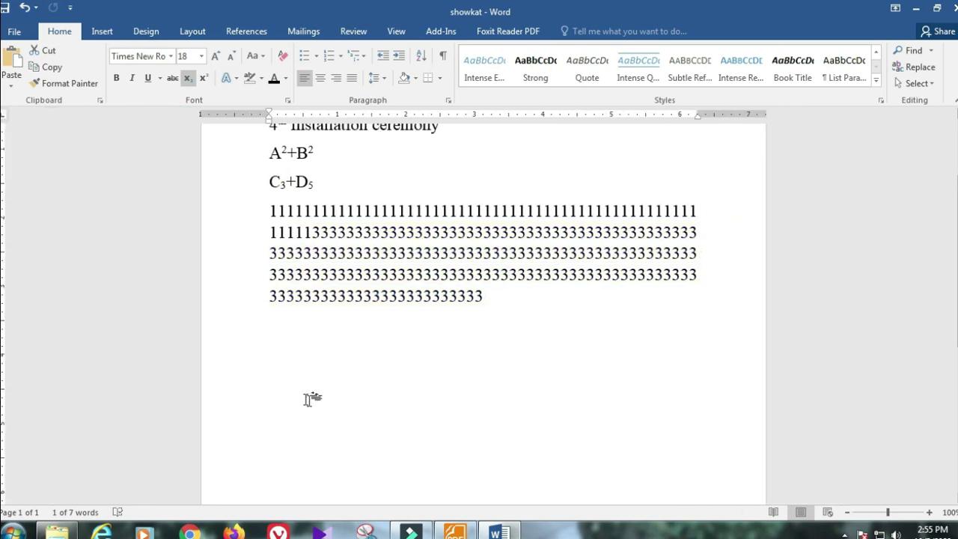
scroll(314, 396, "up", 3)
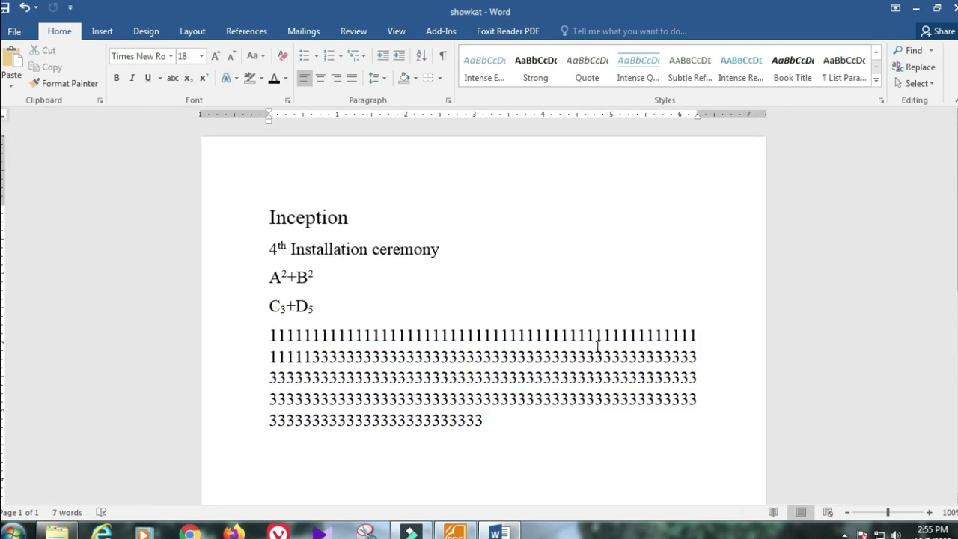
Step: Copy the "Inception" line and paste seven copies of it directly below, above the "4th Installation ceremony" line
scroll(598, 346, "down", 1)
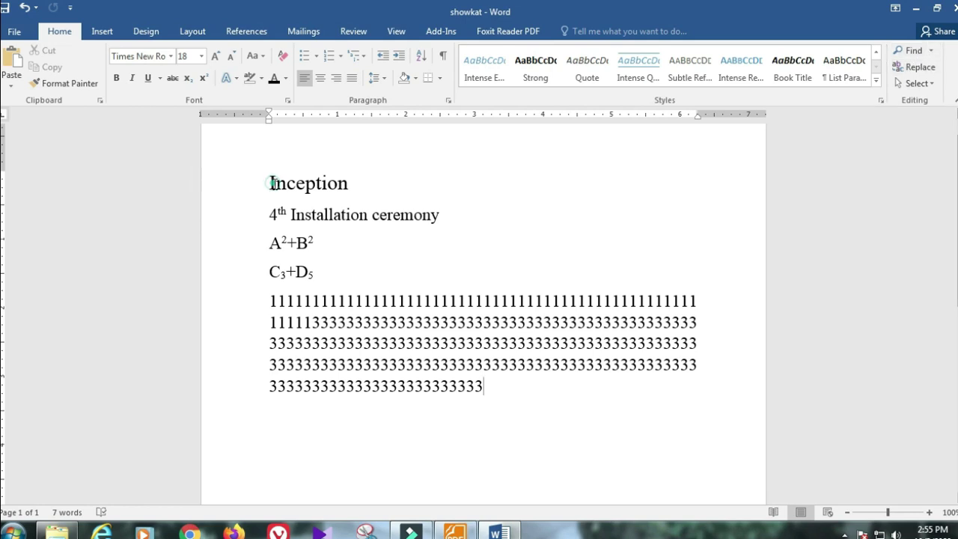
left_click_drag(276, 183, 408, 190)
key("ctrl+c")
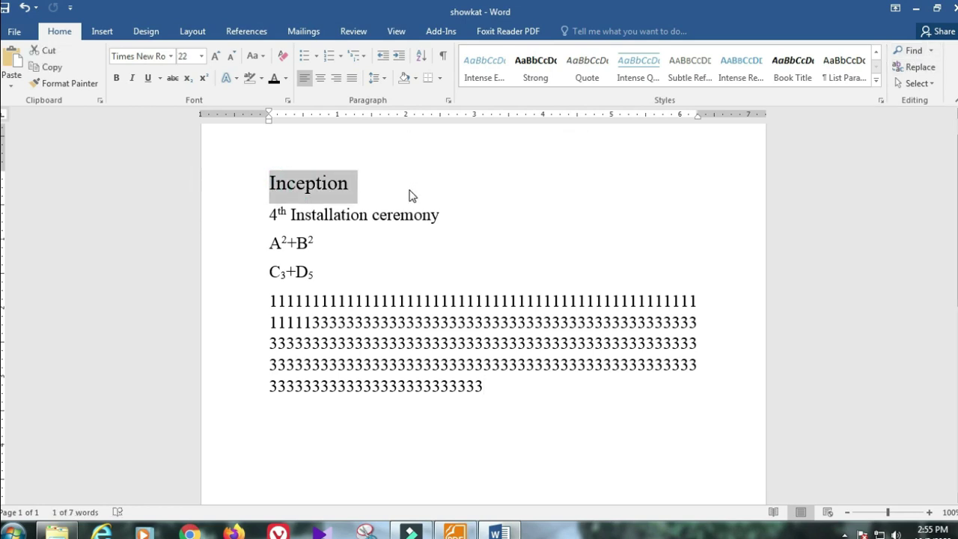
left_click(379, 188)
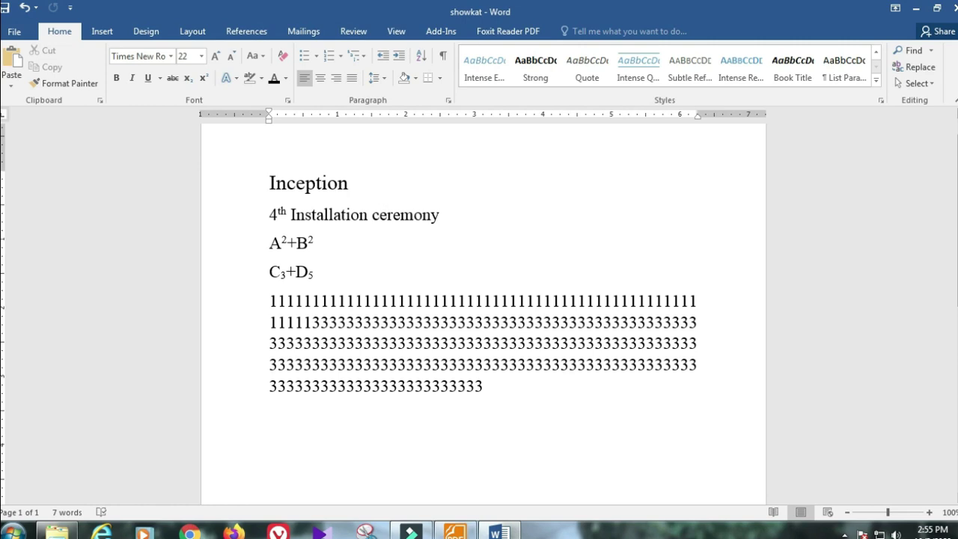
key("Return")
key("ctrl+v")
key("ctrl+v")
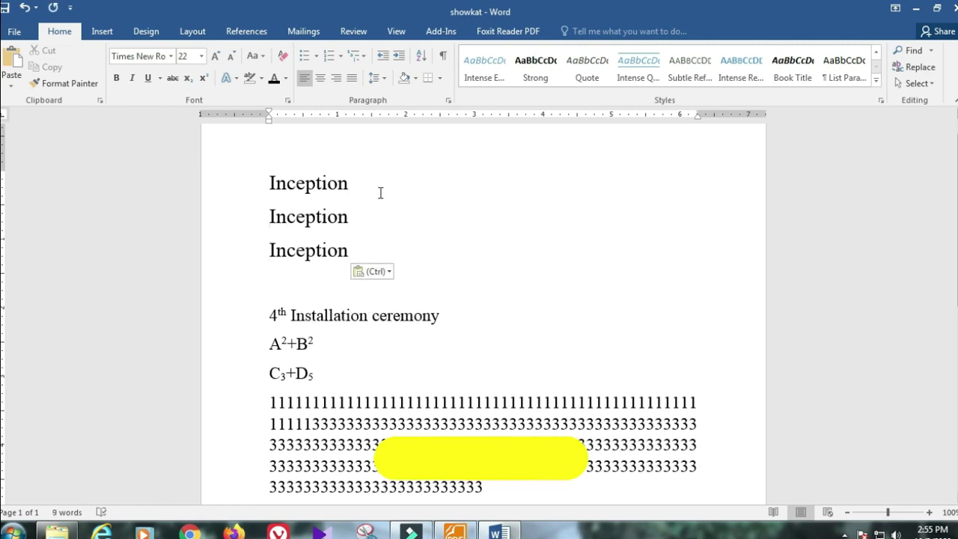
key("ctrl+v")
key("ctrl+v")
key("ctrl+v")
key("ctrl+v")
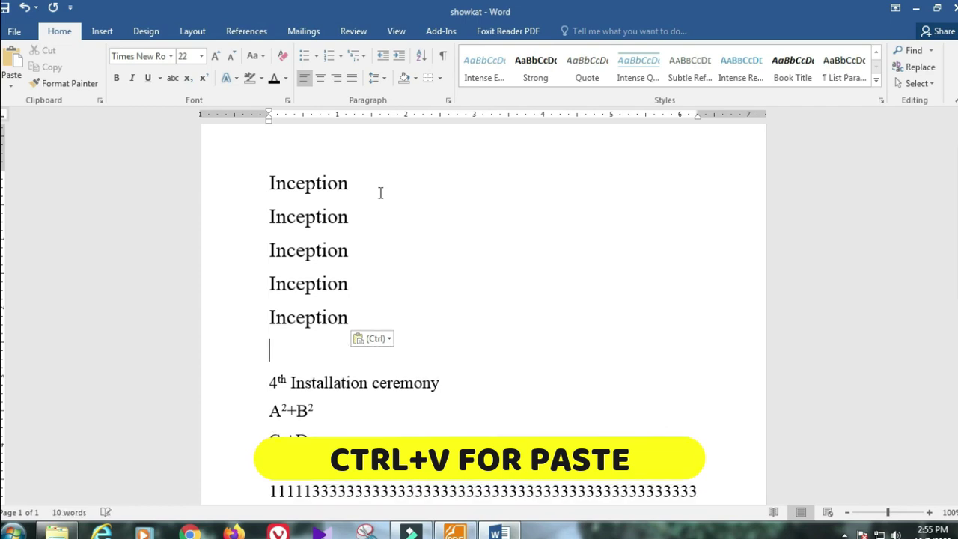
key("ctrl+v")
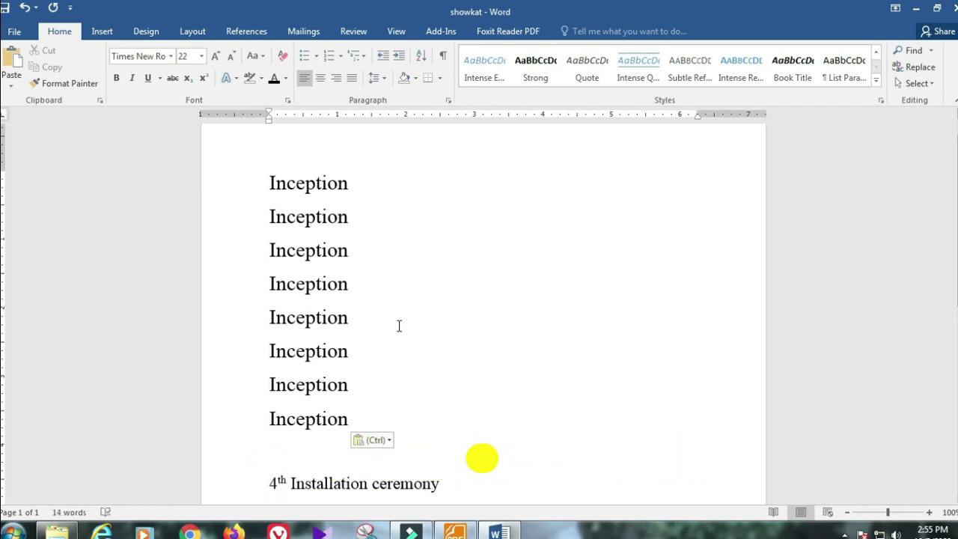
Step: Search the document for the word "inception" and close the search results
scroll(389, 336, "down", 1)
scroll(377, 315, "up", 2)
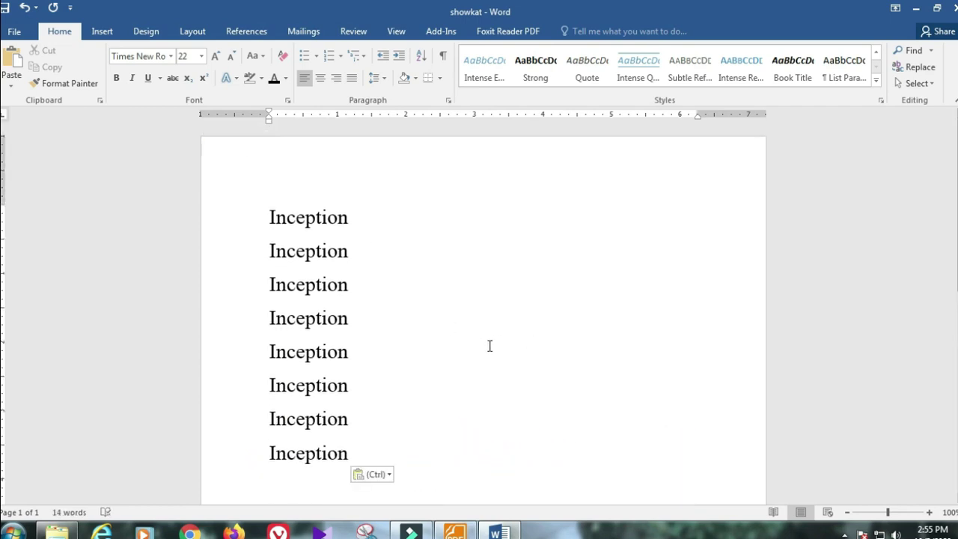
left_click(915, 52)
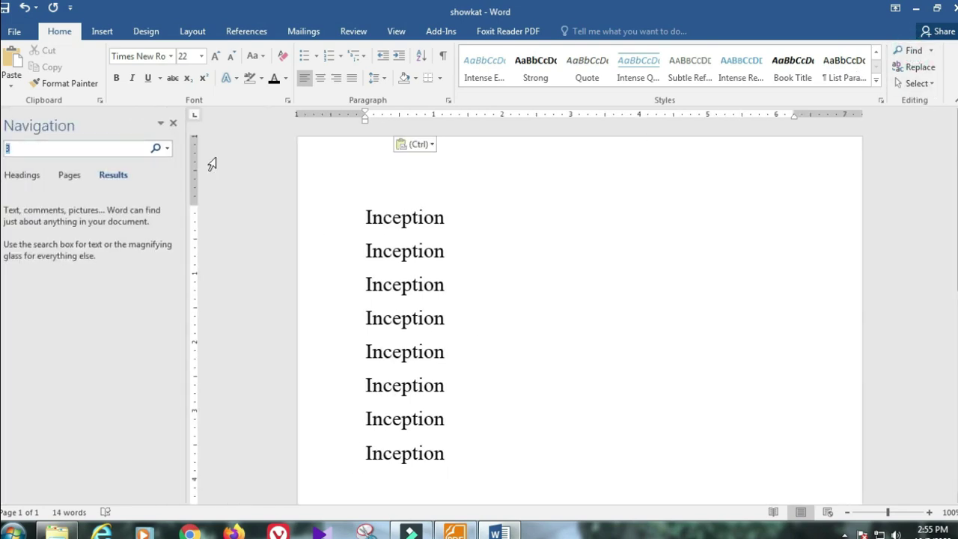
type("3")
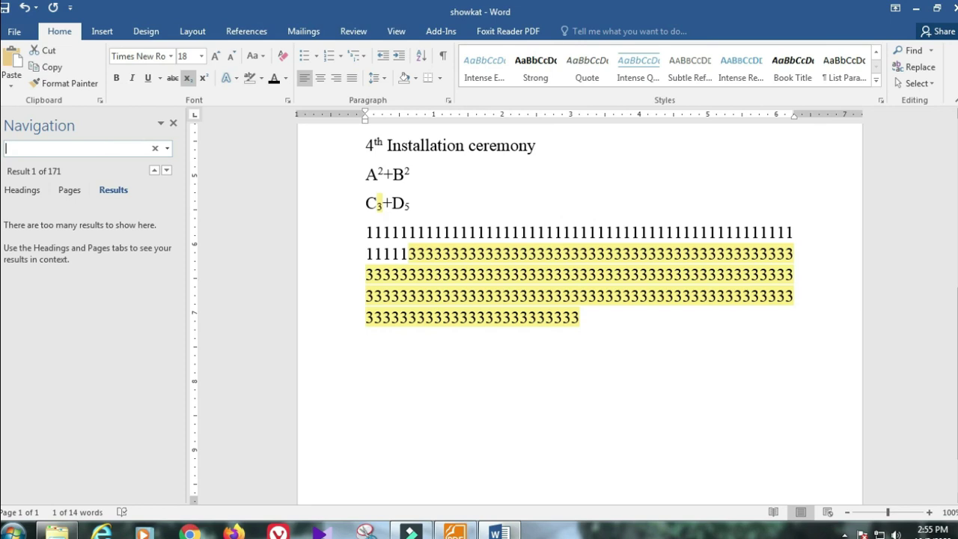
type("inxeption")
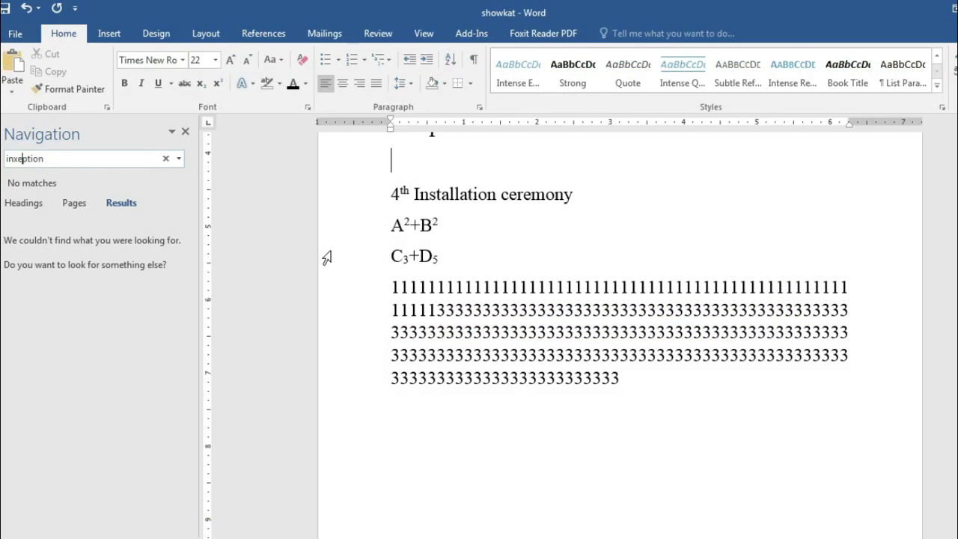
key("BackSpace")
key("BackSpace")
type("ce")
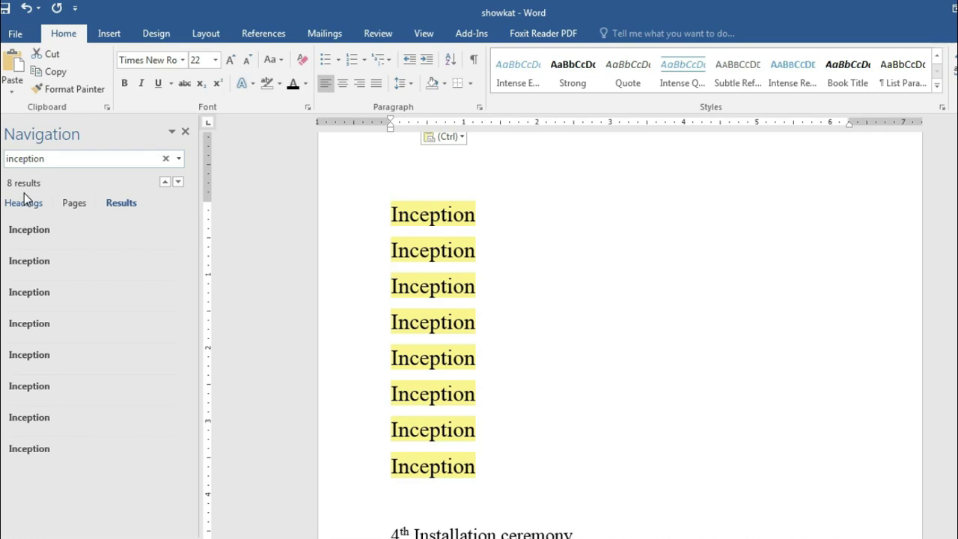
left_click(185, 132)
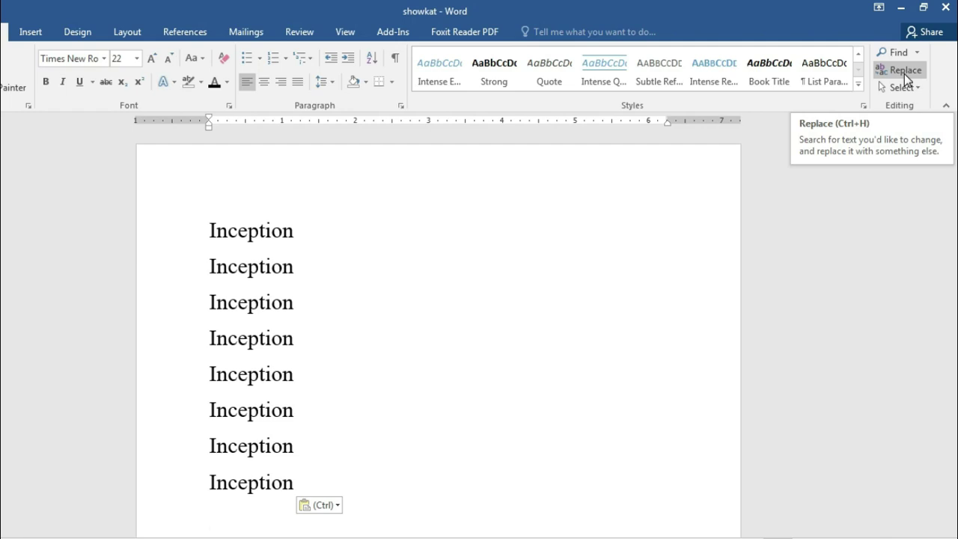
Step: Set up a find-and-replace that looks for 3 and replaces it with 2, keeping the number block in view
left_click(906, 72)
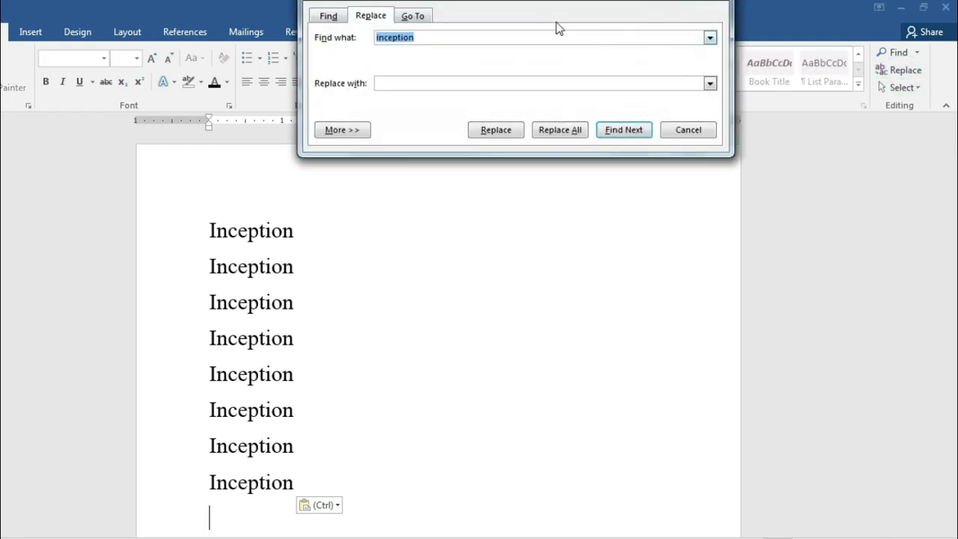
left_click(528, 5)
left_click_drag(528, 4, 611, 164)
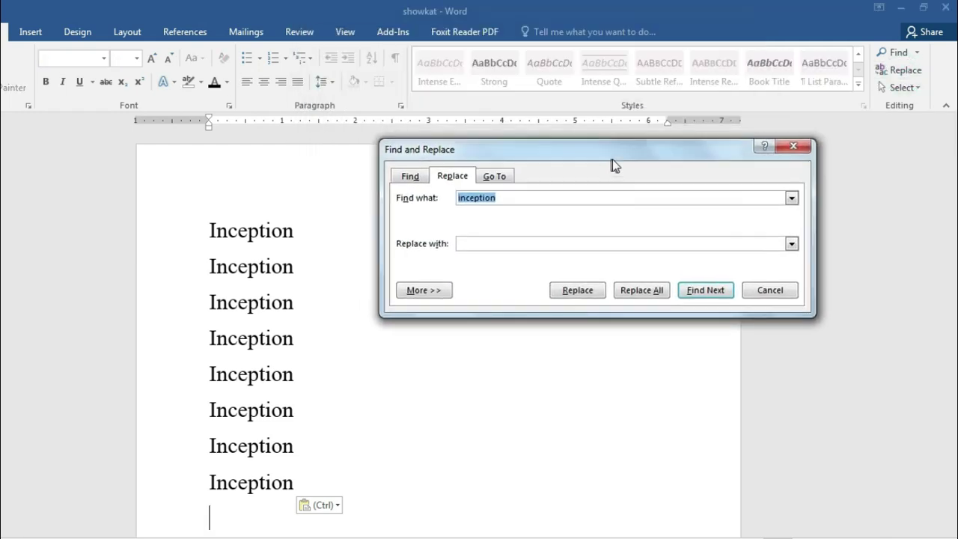
left_click_drag(952, 283, 955, 401)
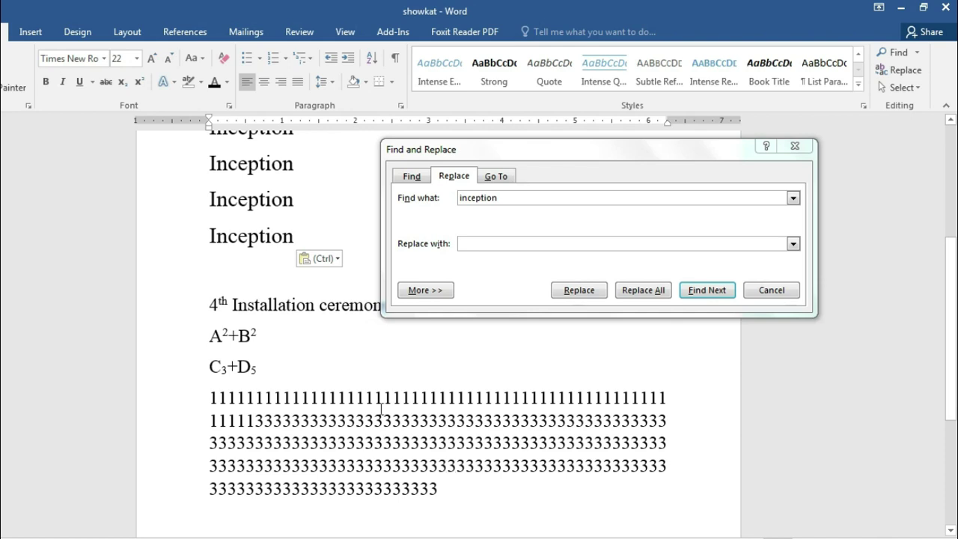
left_click(524, 196)
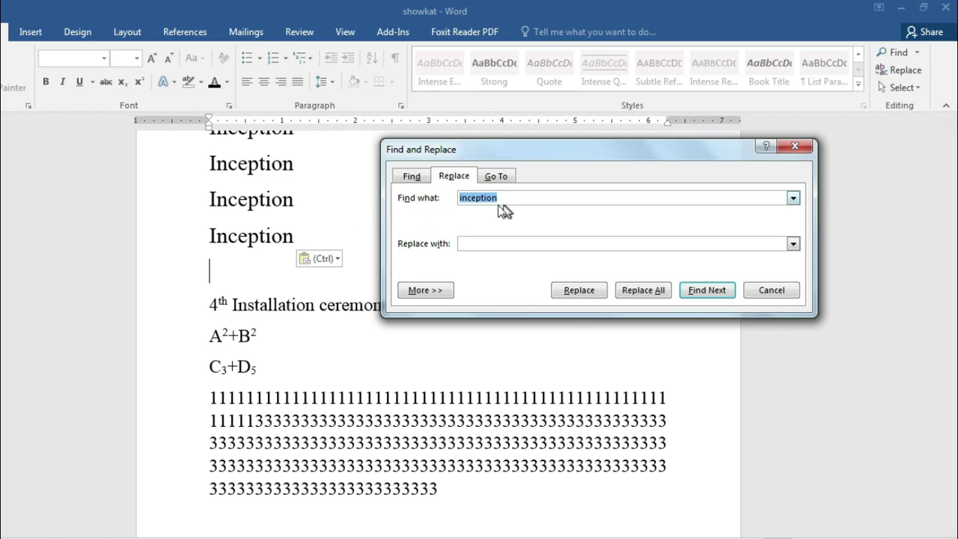
type("3")
left_click(478, 244)
left_click(465, 199)
Step: Replace the first four 3s of the number block one at a time, skipping the subscript 3, and replace all remaining matches
left_click(594, 298)
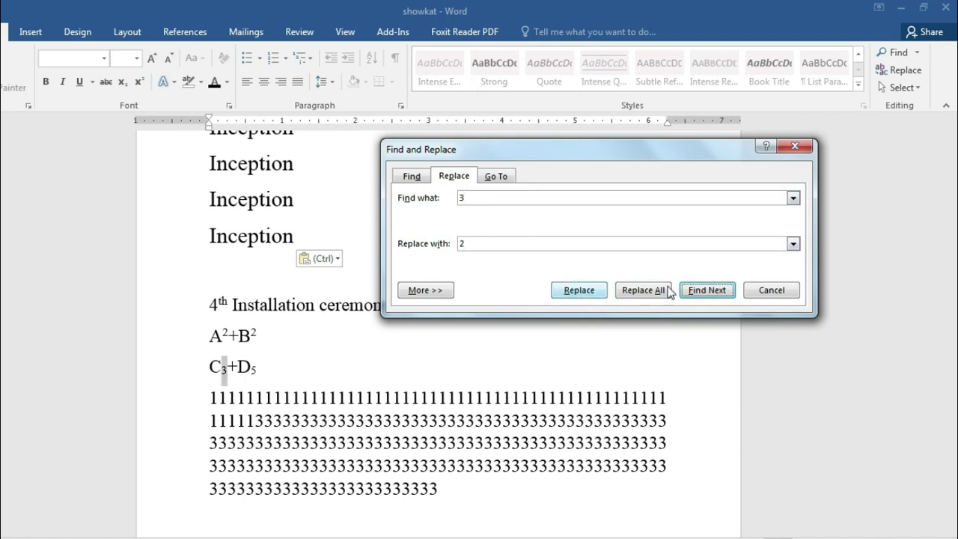
left_click(707, 290)
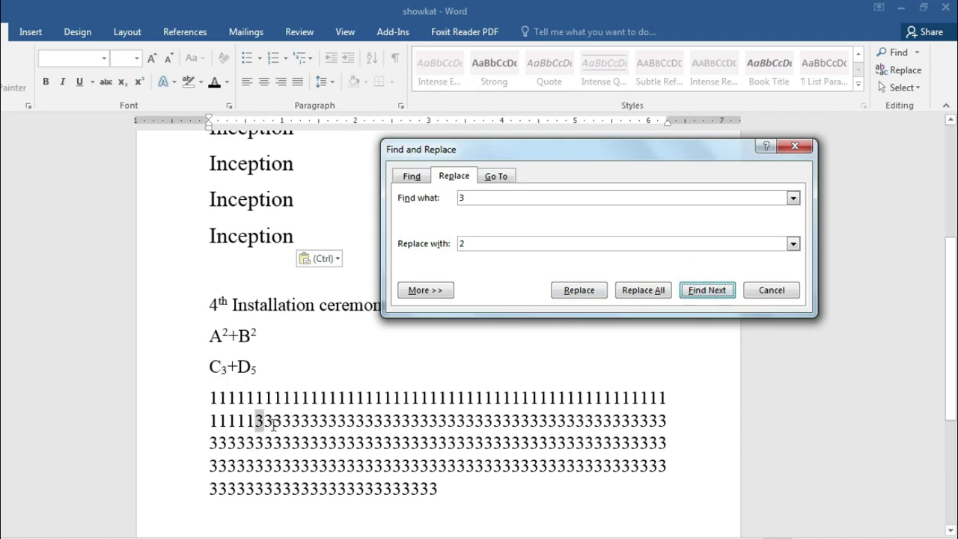
left_click(578, 292)
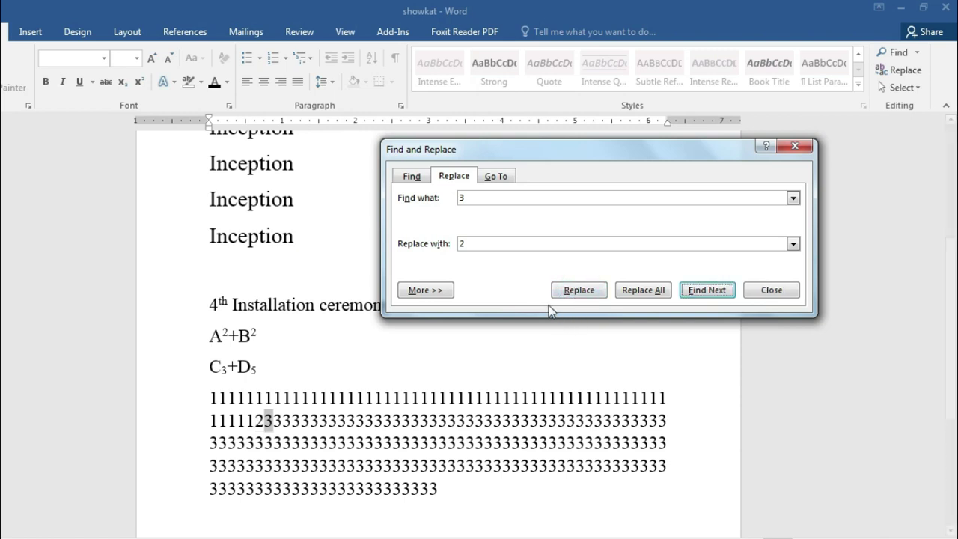
left_click(590, 294)
left_click(589, 294)
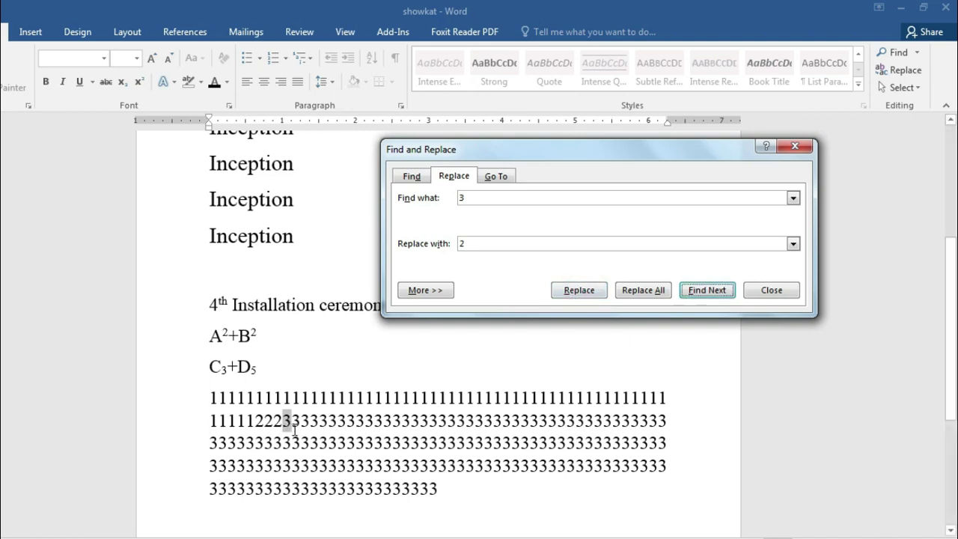
left_click(573, 293)
left_click(644, 291)
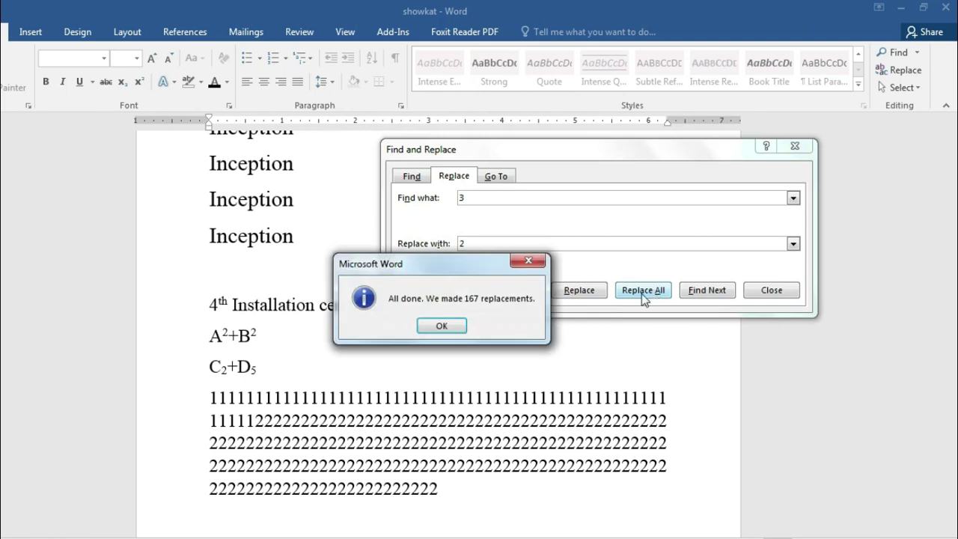
Step: Close Find and Replace and place the cursor in the third row of the number block
left_click(441, 327)
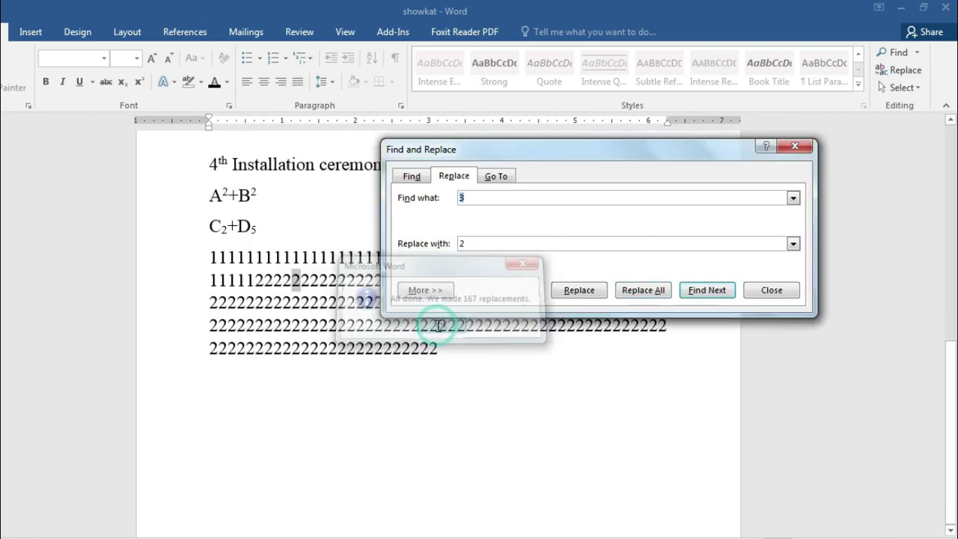
left_click(772, 290)
scroll(375, 411, "up", 4)
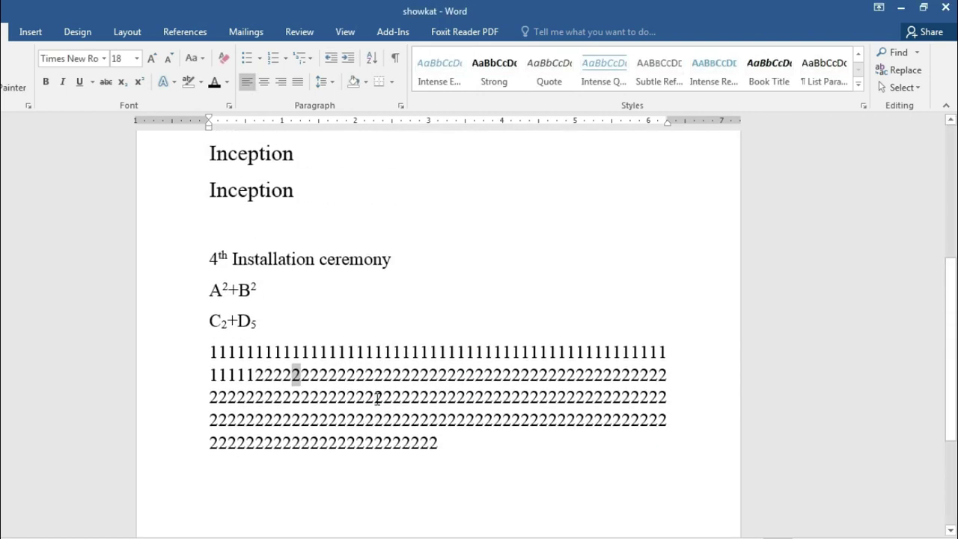
left_click(376, 398)
scroll(365, 370, "up", 6)
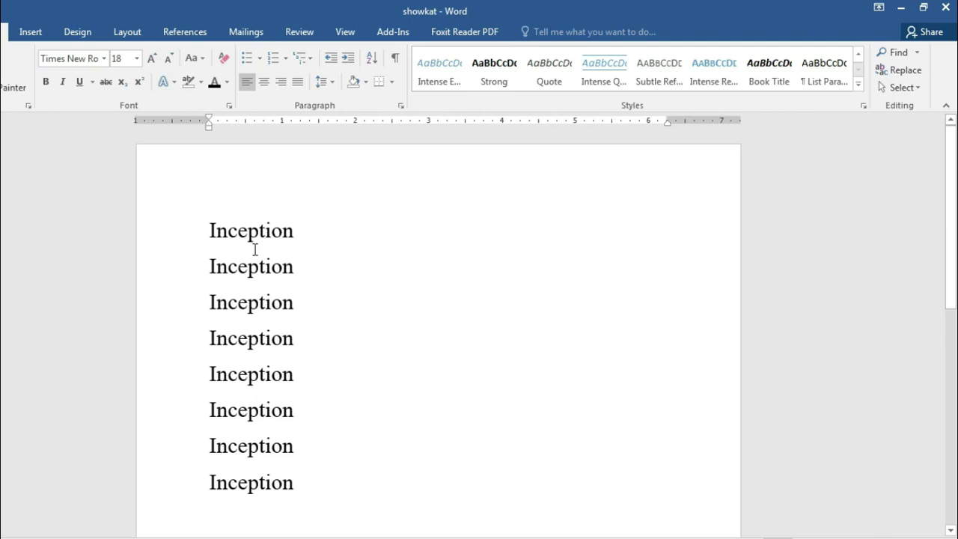
Step: Start a new find-and-replace and set the search text to "Inception"
left_click(904, 72)
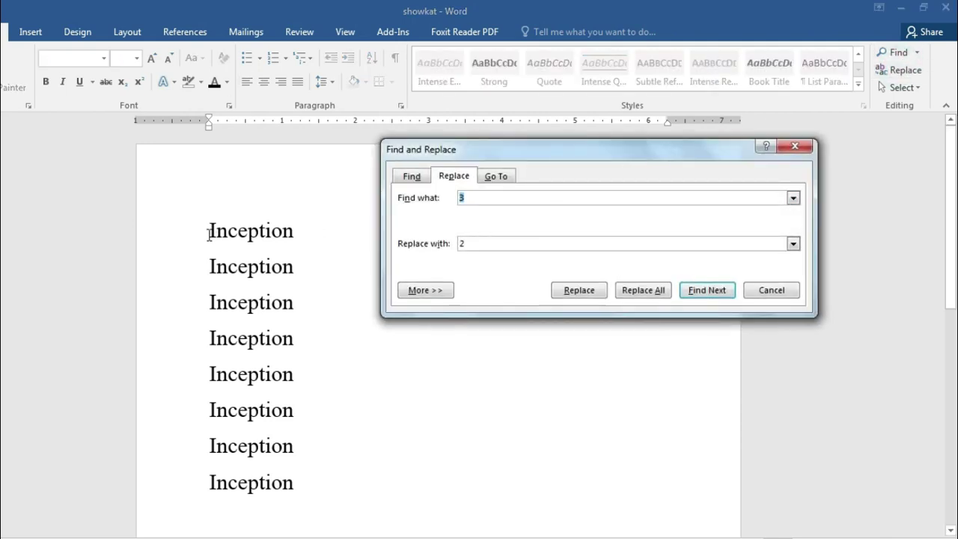
left_click(209, 232)
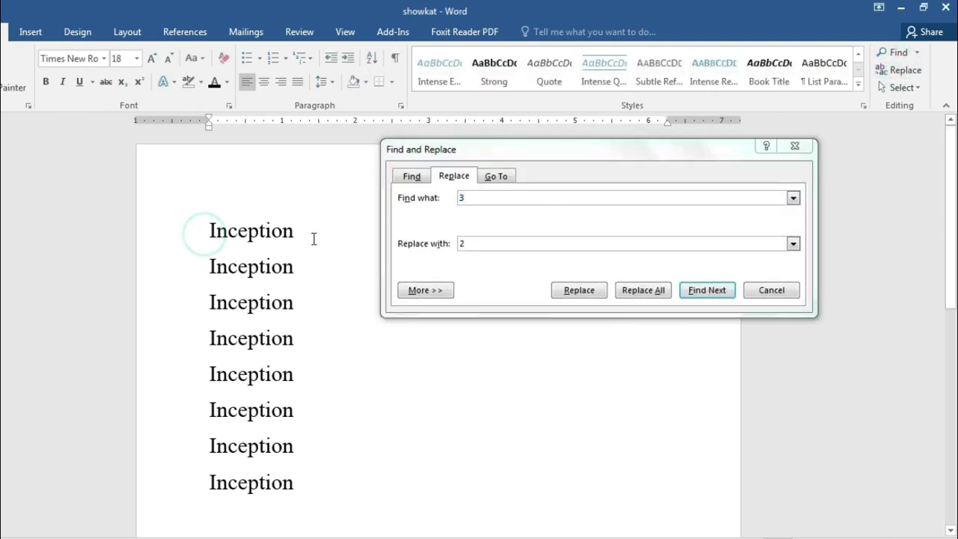
left_click(494, 196)
key("BackSpace")
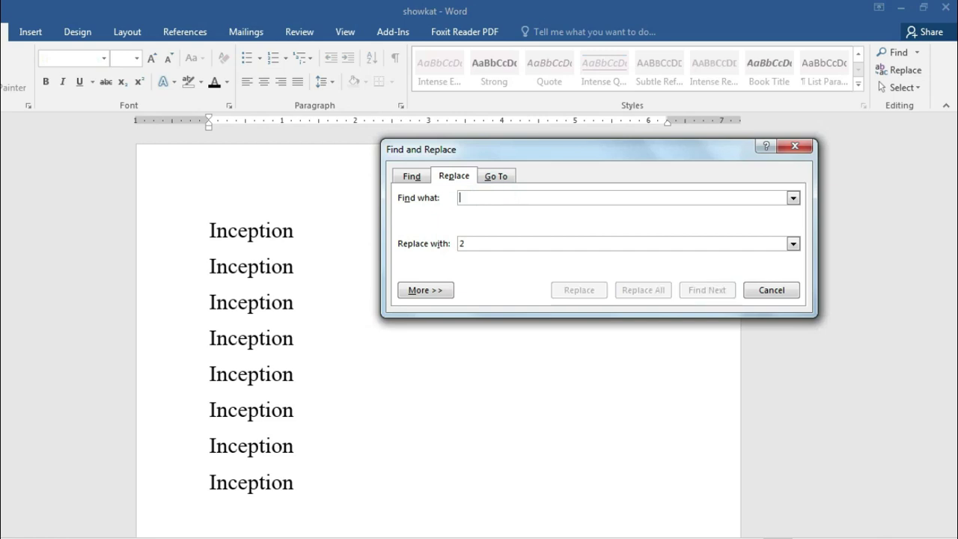
type("1")
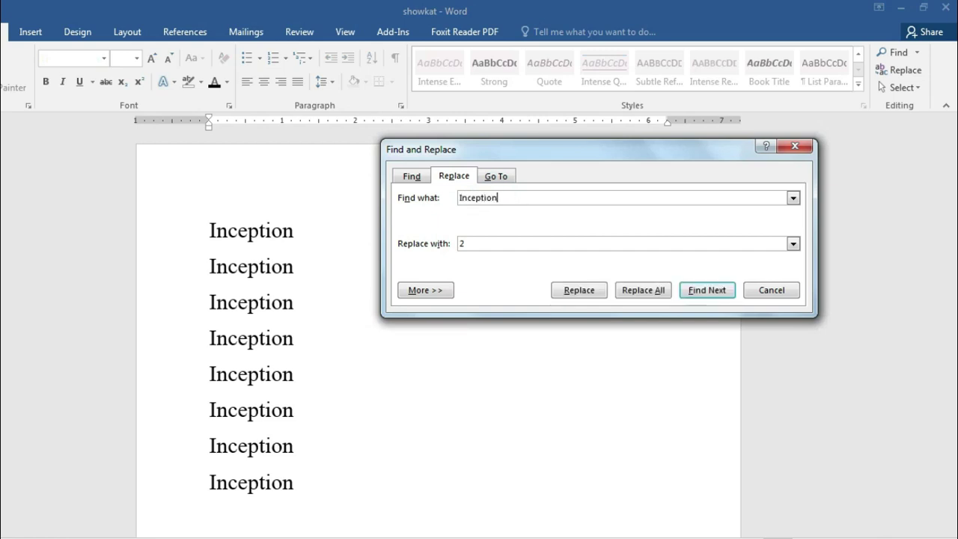
Step: Set the replacement text to "digital learn", replace all matches of "Inception", and close Find and Replace
left_click(488, 244)
key("BackSpace")
left_click(637, 291)
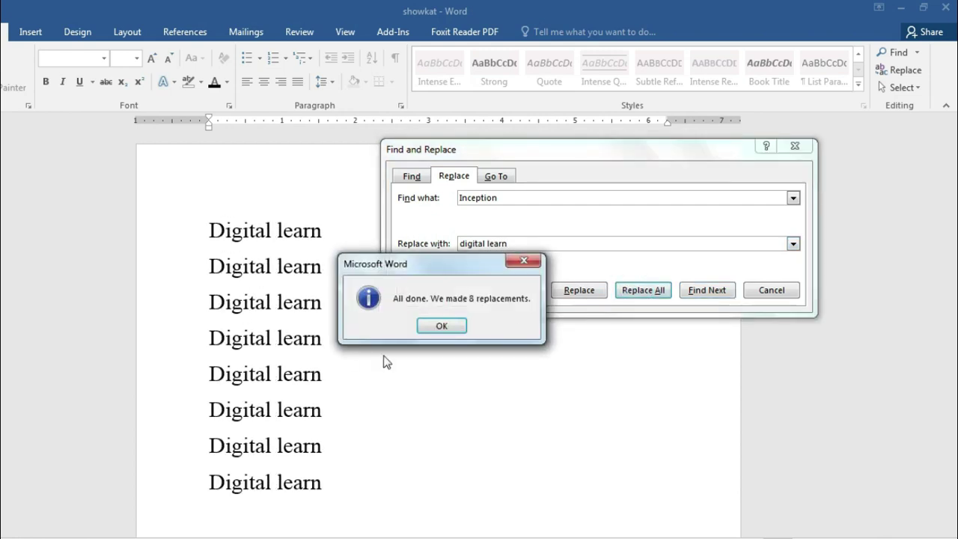
left_click(443, 326)
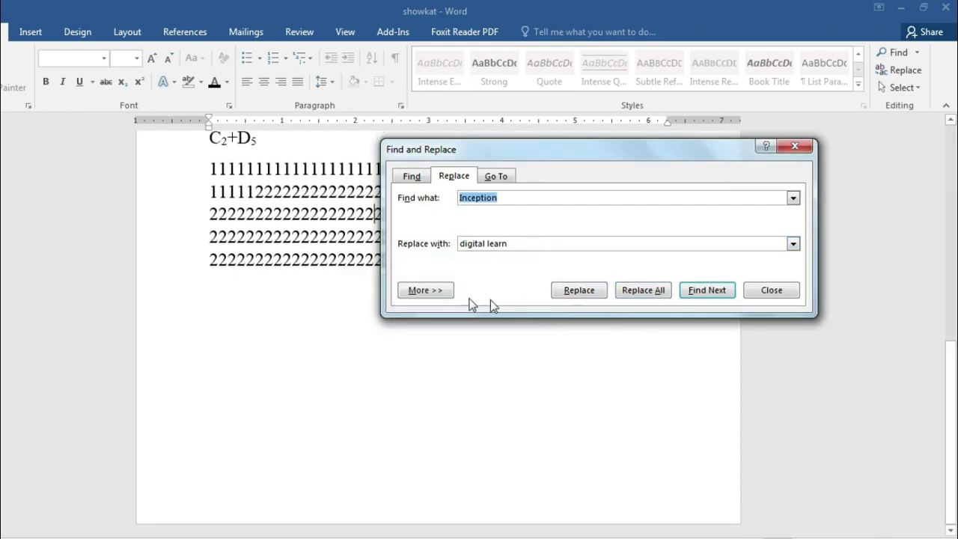
left_click(783, 293)
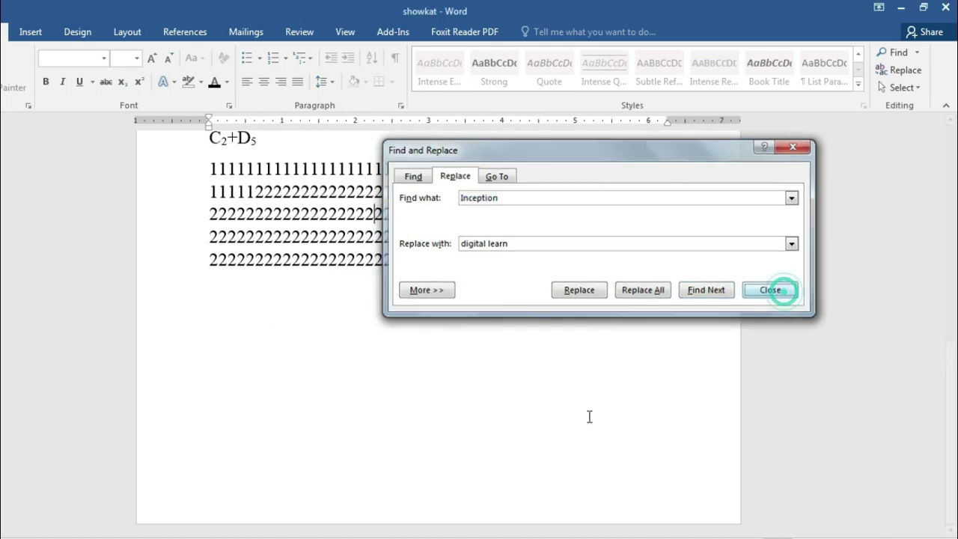
Step: Set up a reverse find-and-replace that looks for "digital learn", clearing the old replacement text to enter "inception"
scroll(589, 417, "up", 2)
scroll(521, 419, "up", 5)
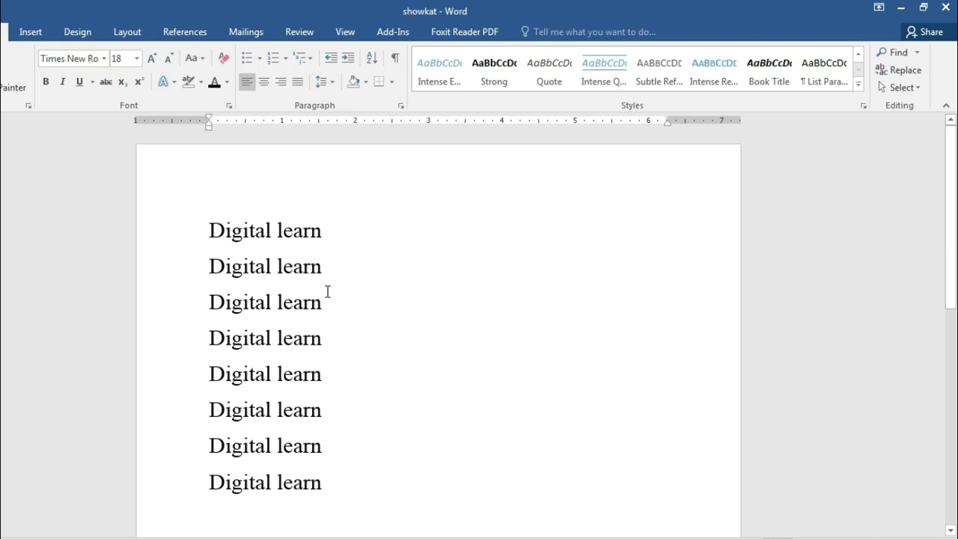
left_click(902, 69)
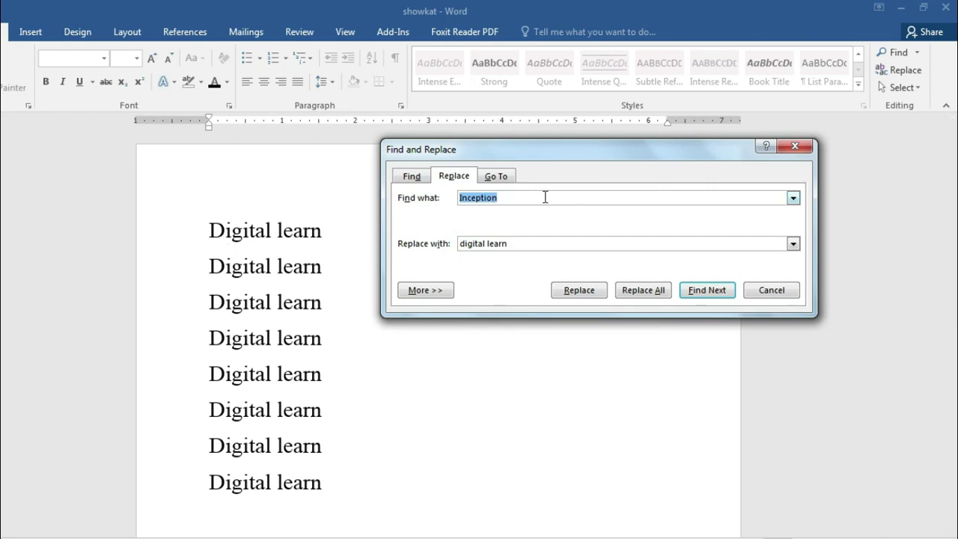
type("digital learn")
left_click(547, 246)
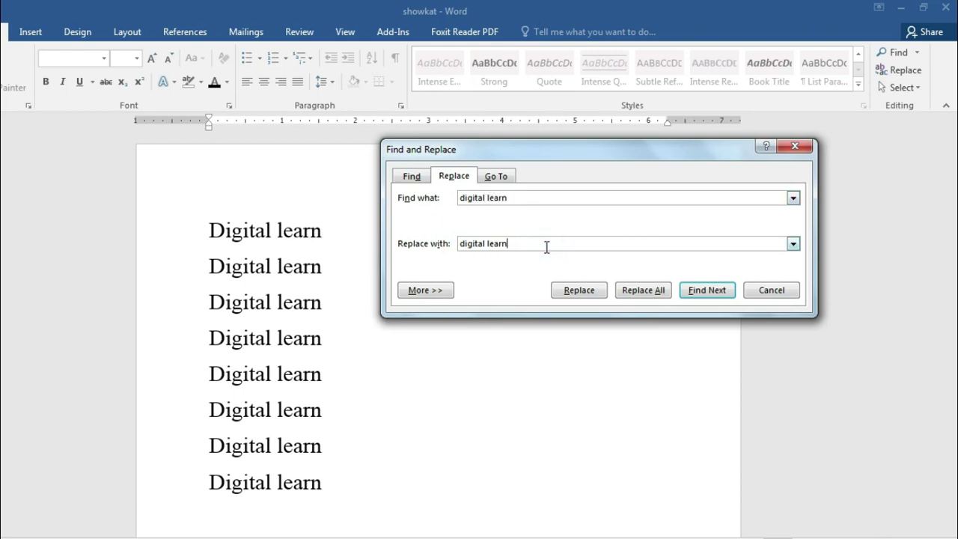
key("BackSpace")
key("BackSpace")
key("BackSpace")
key("BackSpace")
key("BackSpace")
key("BackSpace")
key("BackSpace")
key("BackSpace")
key("BackSpace")
key("BackSpace")
key("BackSpace")
key("BackSpace")
Step: Replace all matches of "digital learn" with "inception" and close Find and Replace
left_click(654, 290)
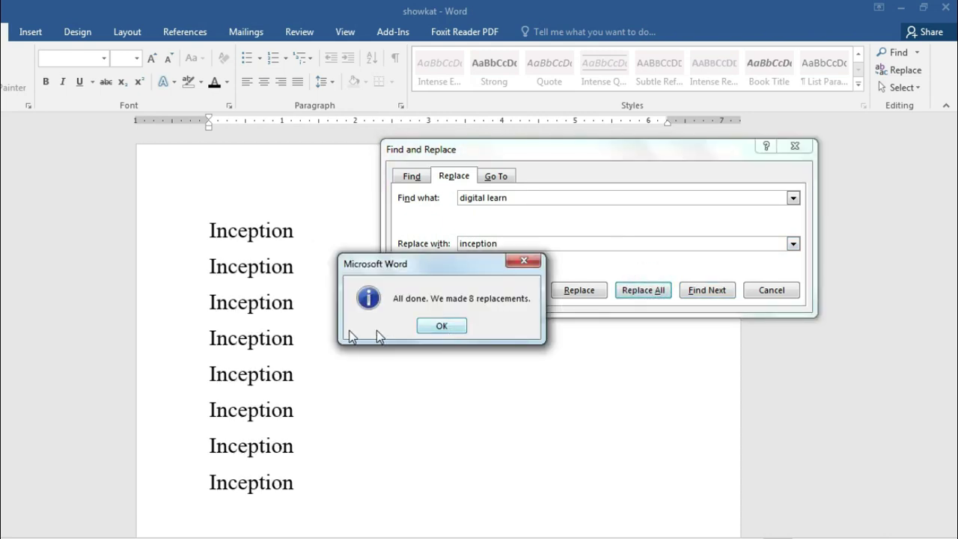
left_click(442, 327)
left_click(793, 291)
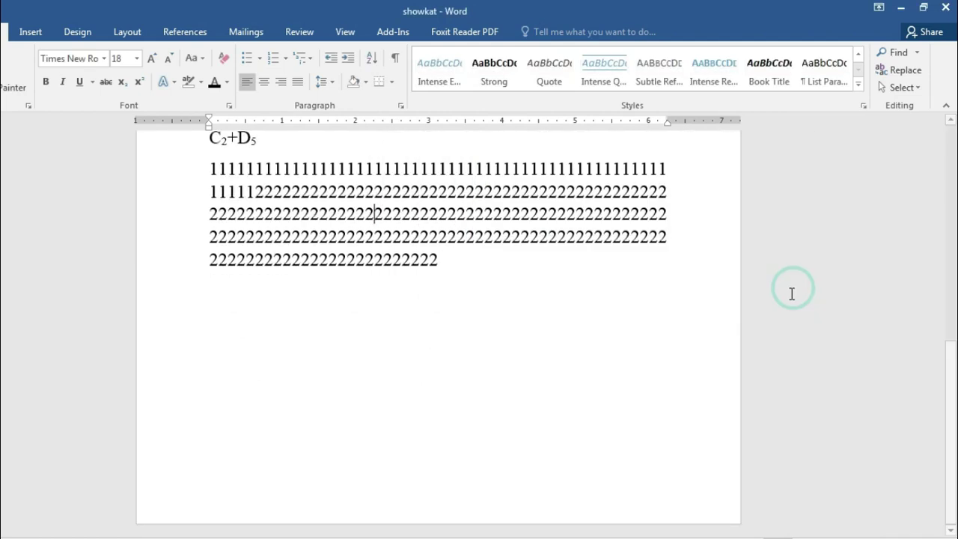
scroll(643, 384, "up", 6)
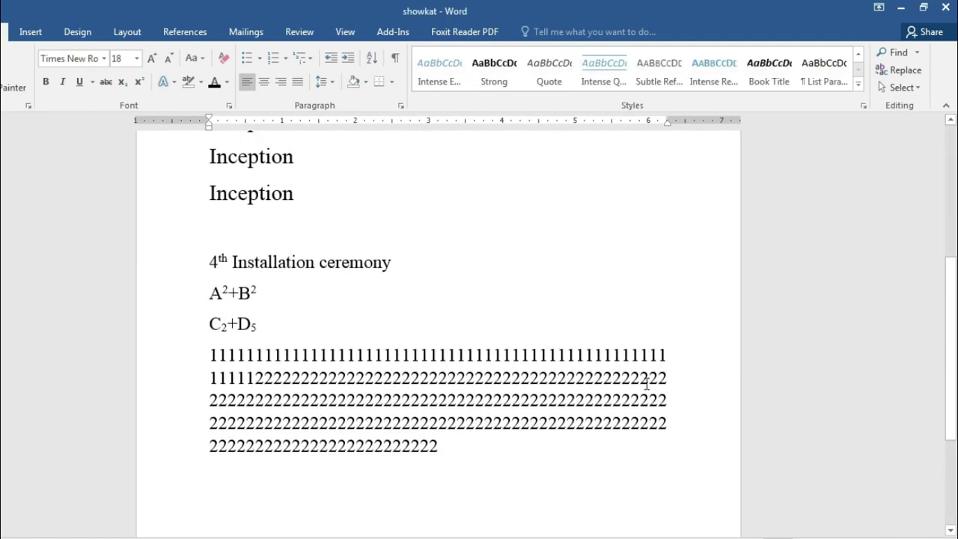
scroll(647, 384, "up", 5)
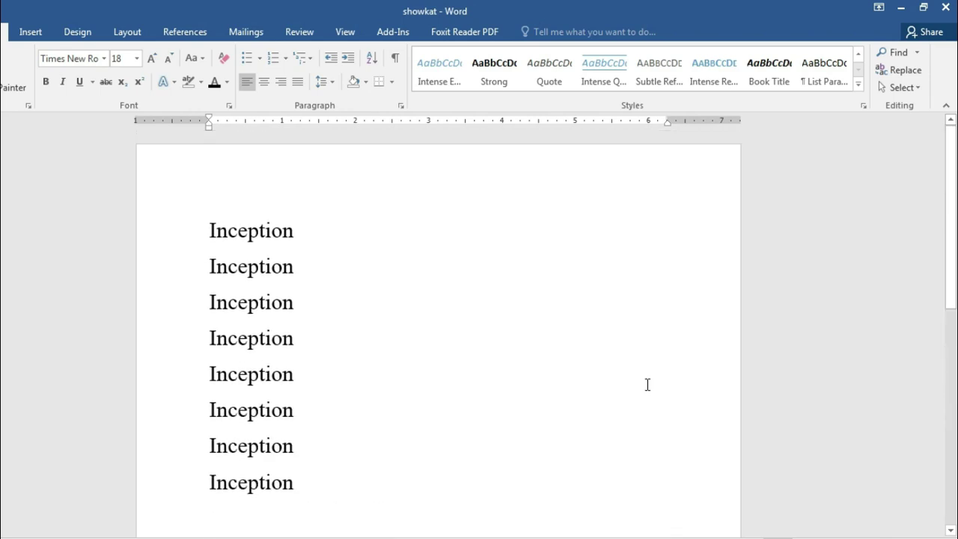
Step: Switch to the course outline in Foxit Reader and look at the "Go to Page No." topic under Class-3
scroll(250, 516, "down", 8)
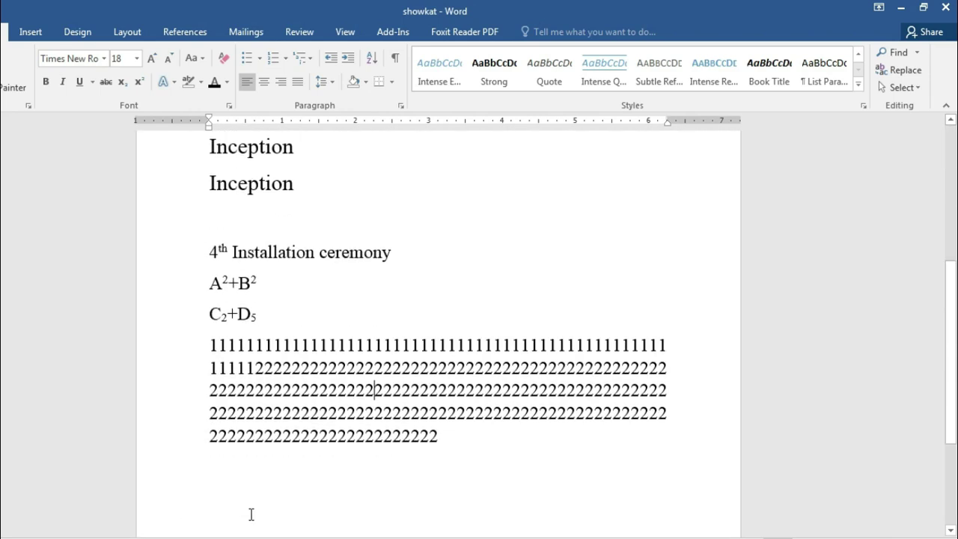
left_click(440, 406)
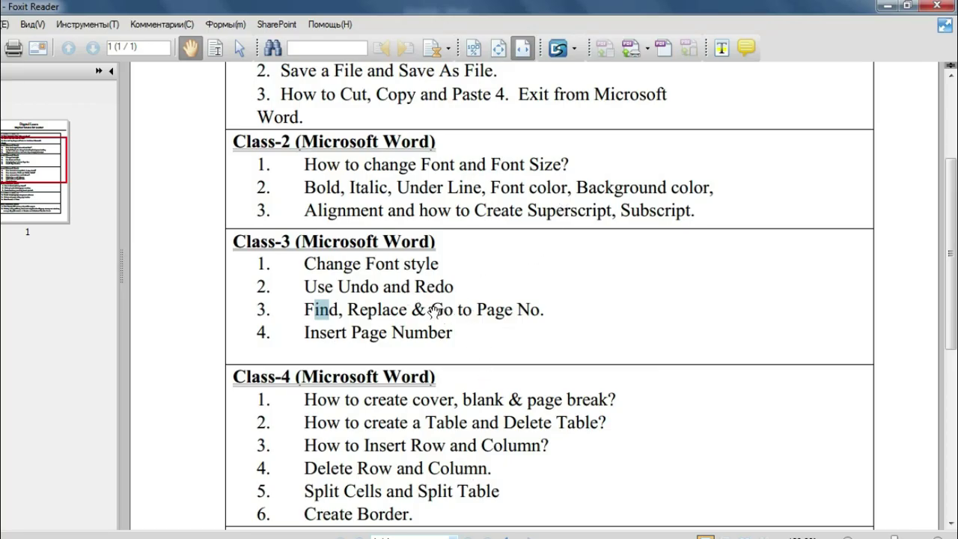
left_click_drag(431, 308, 573, 322)
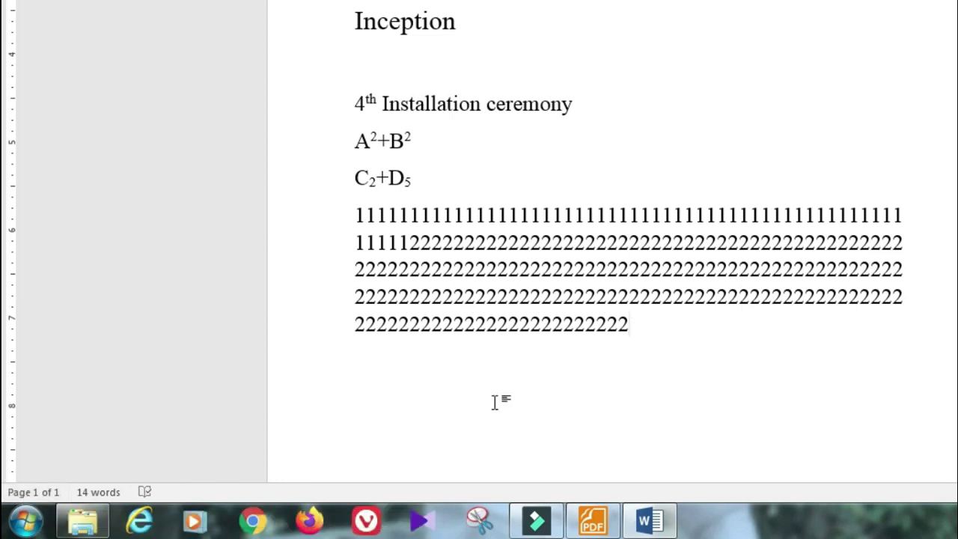
Step: Extend the document to ten pages by adding blank lines after the final row of 2s
left_click(648, 328)
key("Return")
key("Return")
key("Return")
key("Return")
key("Return")
key("Return")
key("Return")
key("Return")
key("Return")
key("Return")
key("Return")
key("Return")
key("Return")
key("Return")
key("Return")
key("Return")
key("Return")
key("Return")
key("Return")
key("Return")
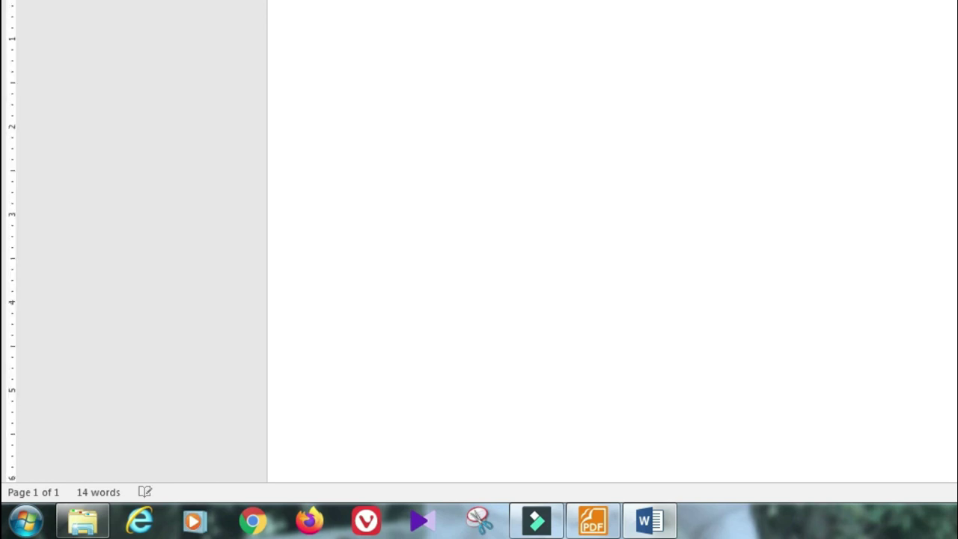
key("Return")
key("Return")
key("Return")
key("Return")
key("Return")
key("Return")
key("Return")
key("Return")
key("Return")
key("Return")
key("Return")
key("Return")
key("Return")
key("Return")
key("Return")
key("Return")
key("Return")
key("Return")
key("Return")
key("Return")
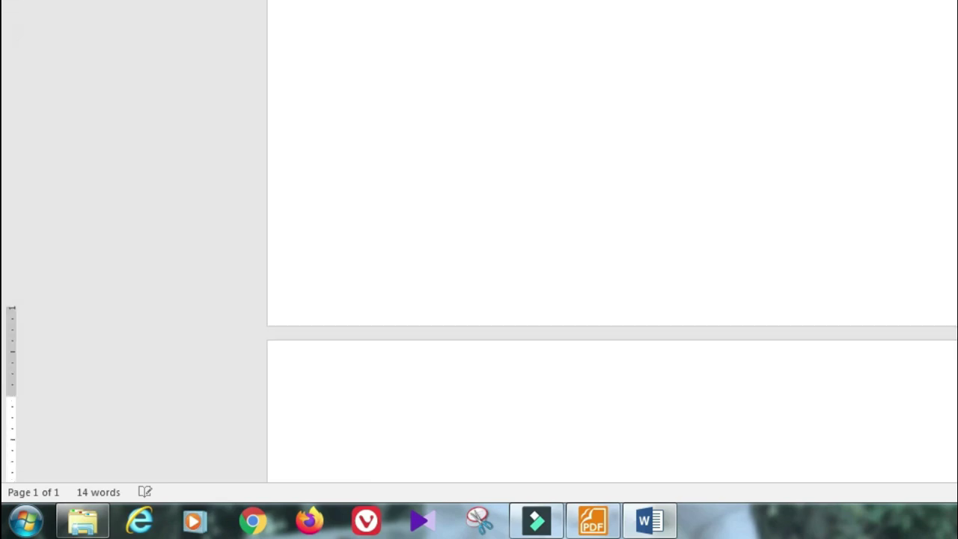
key("Return")
key("Return")
key("Return")
key("Return")
key("Return")
key("Return")
key("Return")
key("Return")
key("Return")
key("Return")
key("Return")
key("Return")
key("Return")
key("Return")
key("Return")
key("Return")
key("Return")
key("Return")
key("Return")
key("Return")
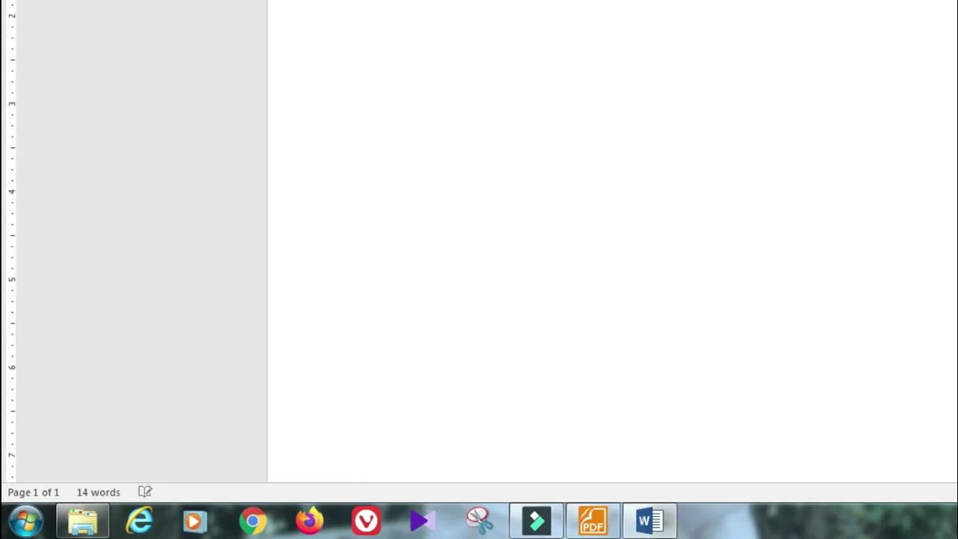
key("Return")
key("Return")
key("Return")
key("Return")
key("Return")
key("Return")
key("Return")
key("Return")
key("Return")
key("Return")
key("Return")
key("Return")
key("Return")
key("Return")
key("Return")
key("Return")
key("Return")
key("Return")
key("Return")
key("Return")
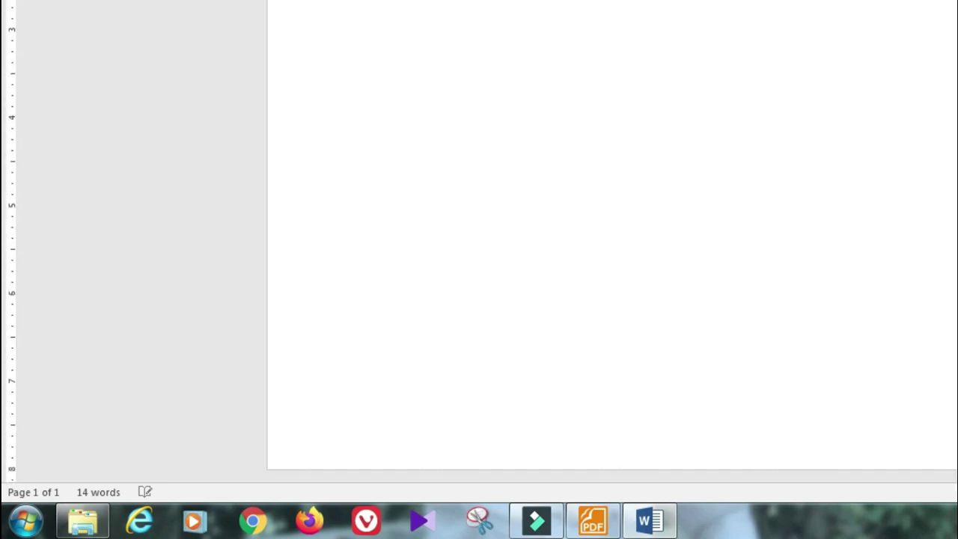
key("Return")
key("Return")
key("Return")
key("Return")
key("Return")
key("Return")
key("Return")
key("Return")
key("Return")
key("Return")
key("Return")
key("Return")
key("Return")
key("Return")
key("Return")
key("Return")
key("Return")
key("Return")
key("Return")
key("Return")
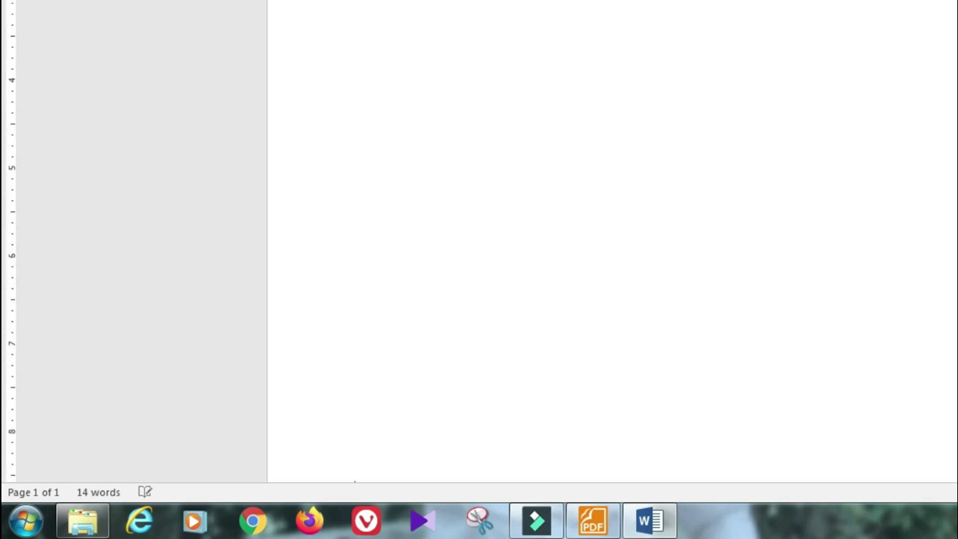
key("Return")
key("Return")
key("Return")
key("Return")
key("Return")
key("Return")
key("Return")
key("Return")
key("Return")
key("Return")
key("Return")
key("Return")
key("Return")
key("Return")
key("Return")
key("Return")
key("Return")
key("Return")
key("Return")
key("Return")
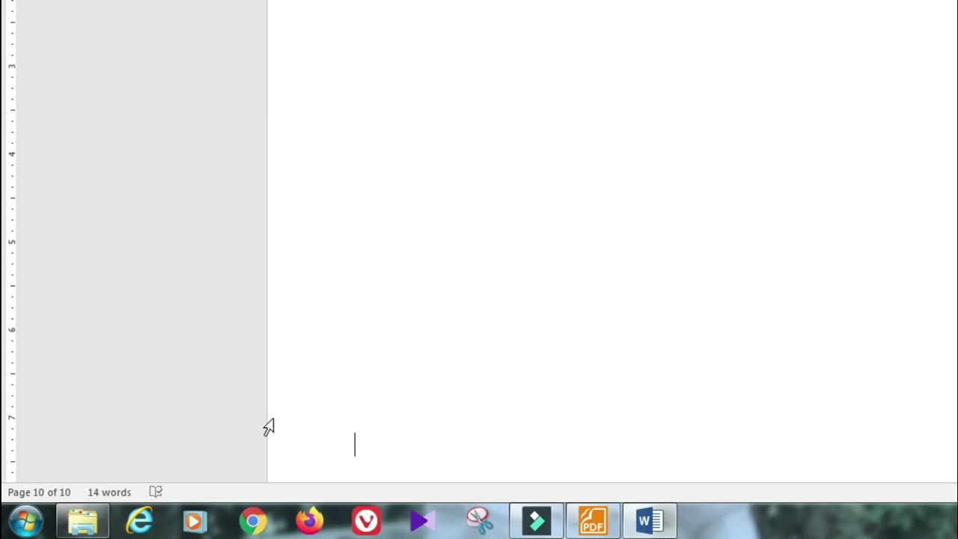
Step: Place the cursor on different pages near the document's end and check the current page number for each
left_click(474, 327)
scroll(473, 327, "up", 7)
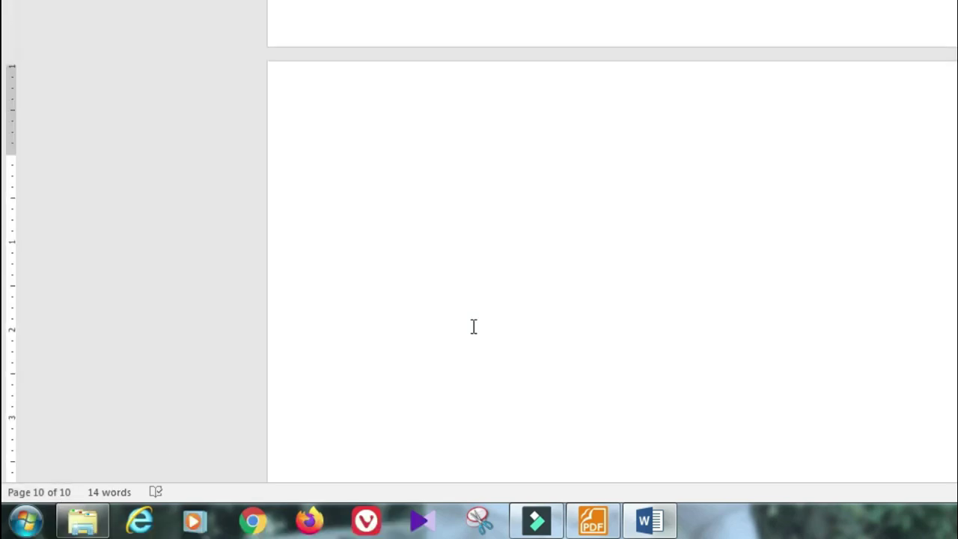
scroll(473, 327, "up", 5)
left_click(458, 218)
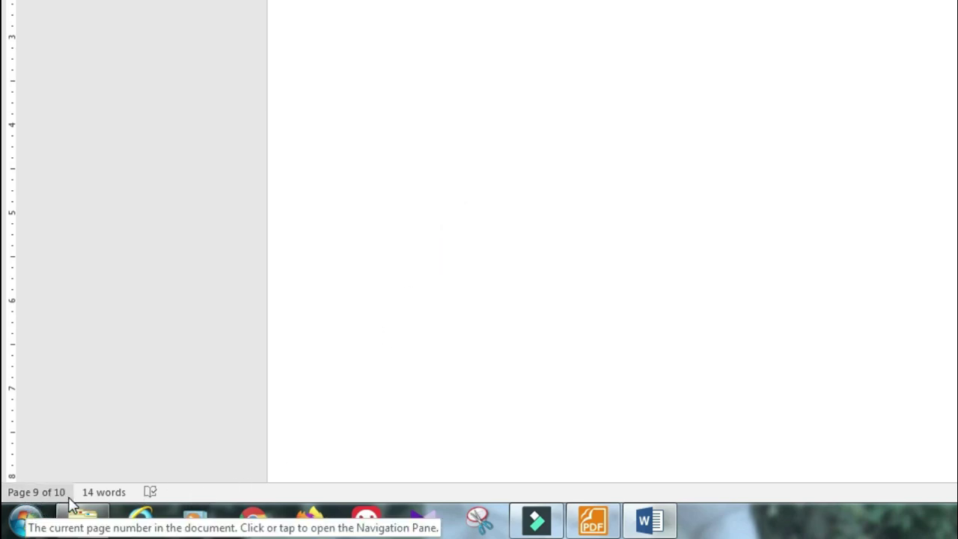
scroll(554, 269, "up", 2)
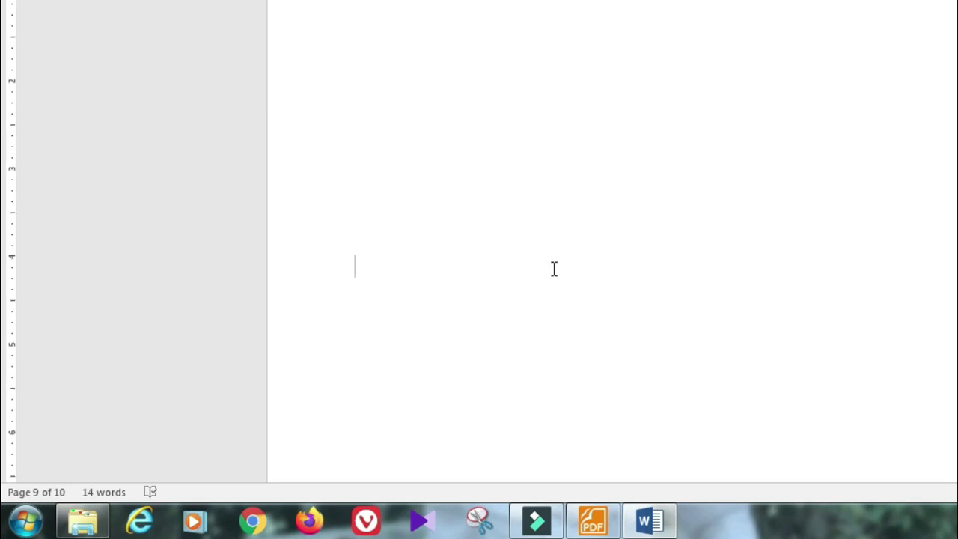
scroll(554, 269, "down", 5)
left_click(536, 199)
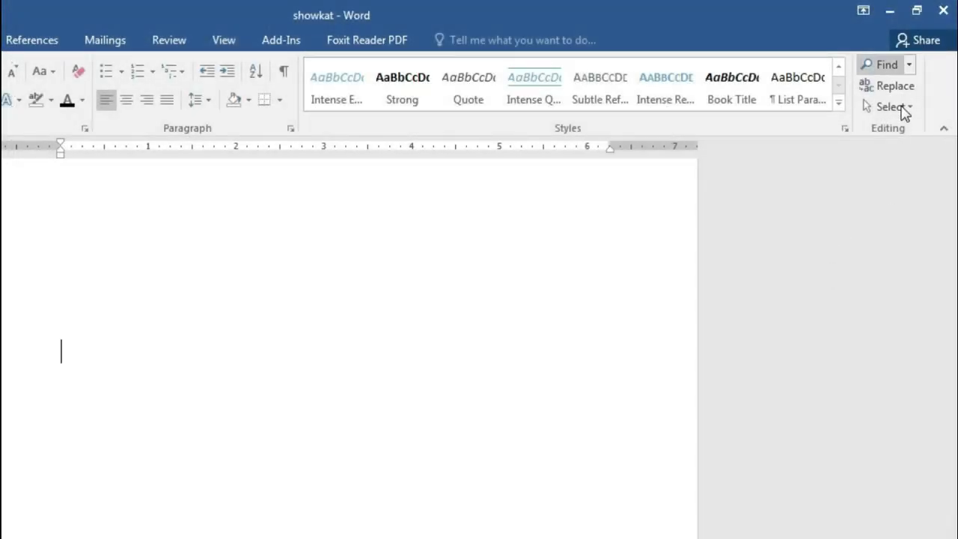
Step: Use Go To in Find and Replace to jump to page 1 and to page 5
left_click(897, 85)
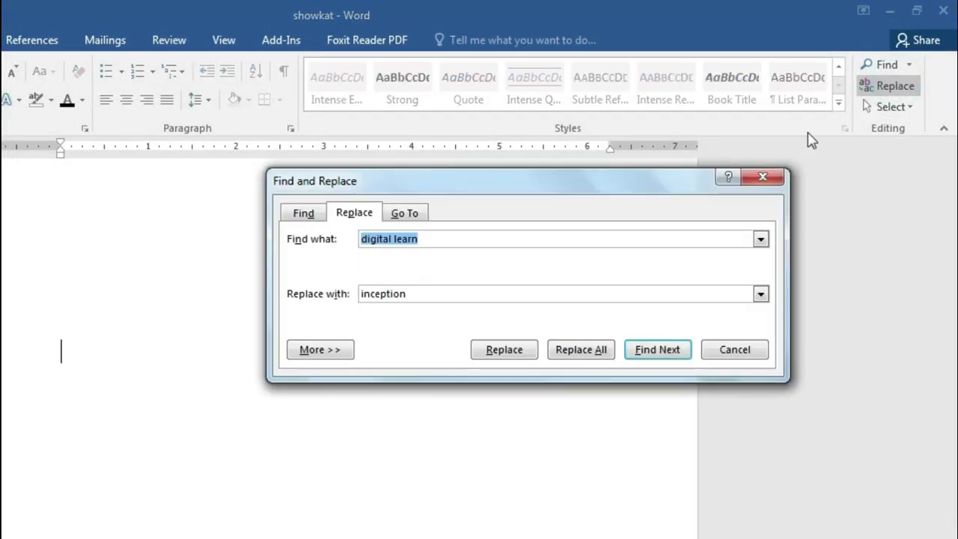
left_click(407, 215)
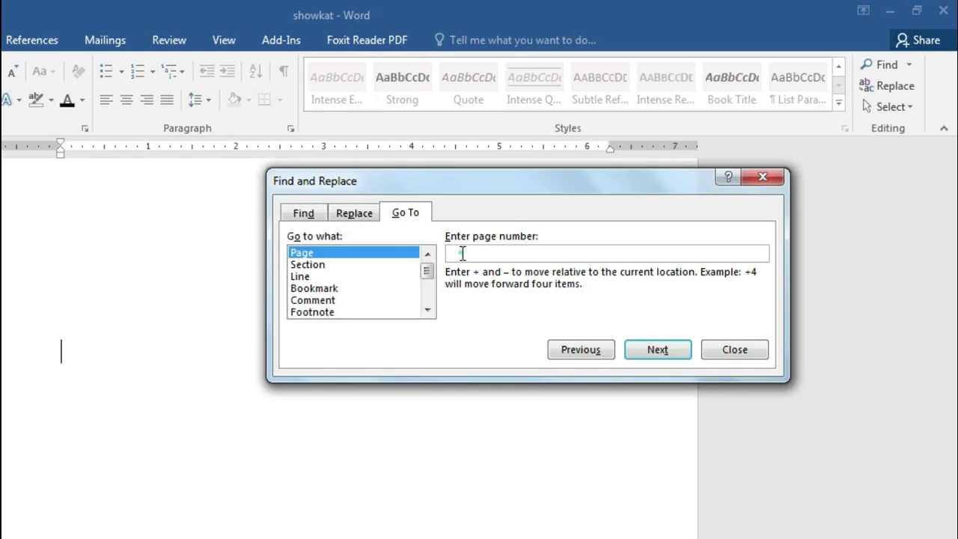
type("1")
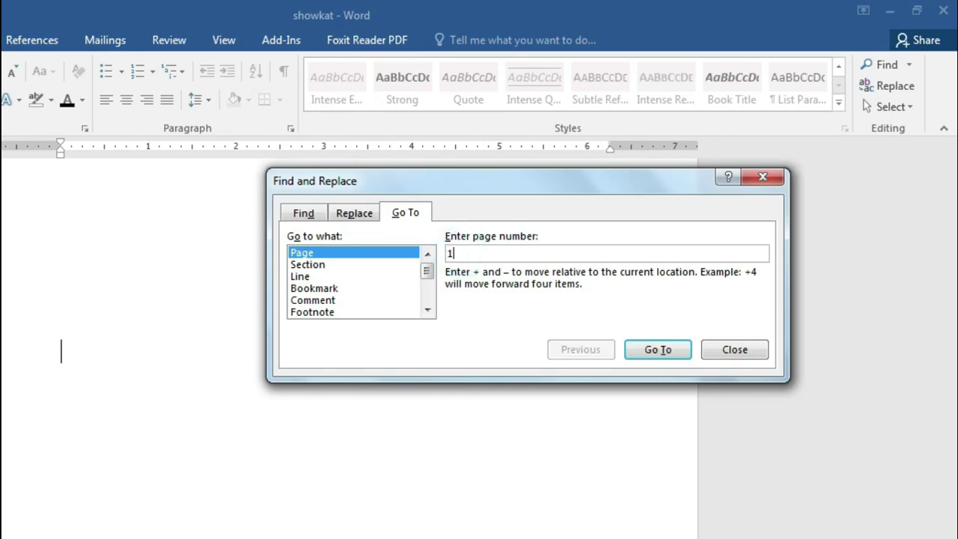
left_click(637, 345)
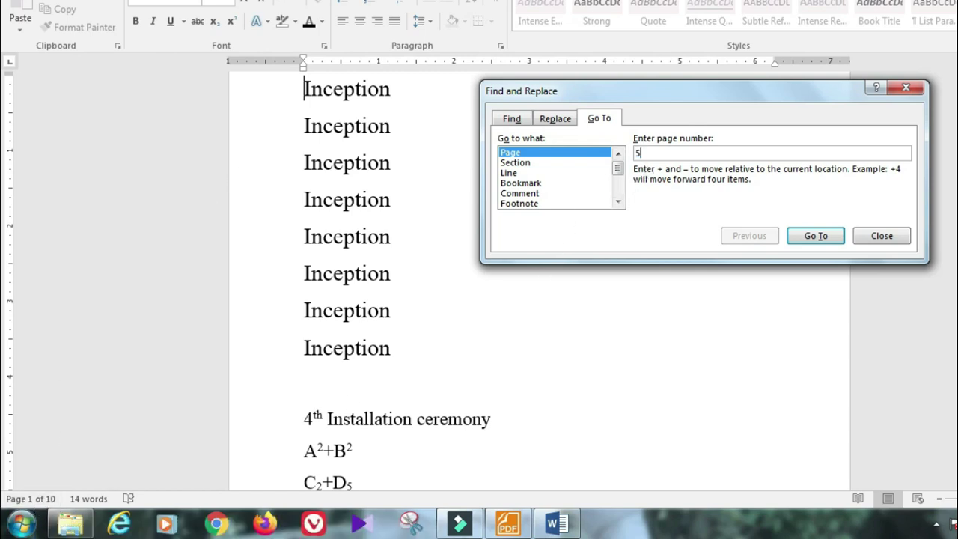
left_click(816, 236)
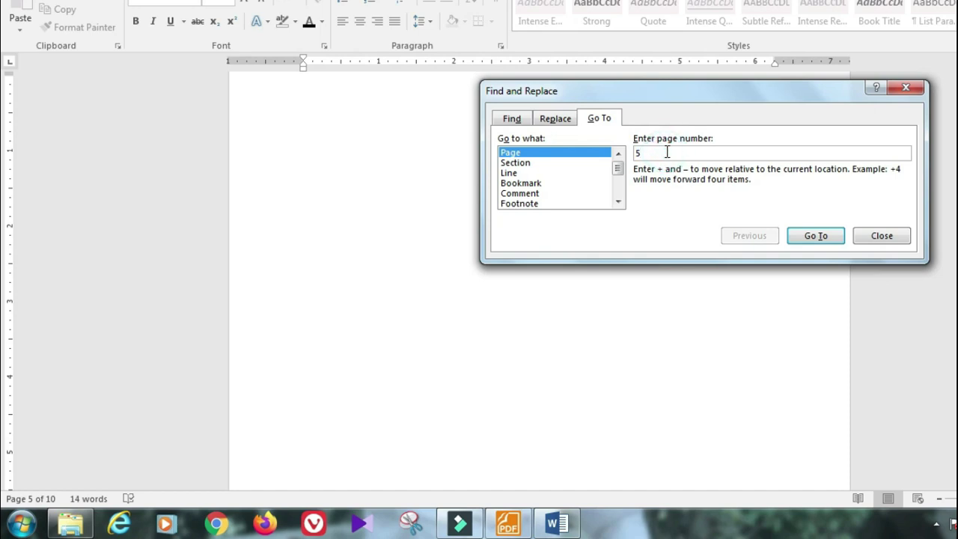
Step: Replace the Go To page number with 20, run the jump, and close Find and Replace
key("BackSpace")
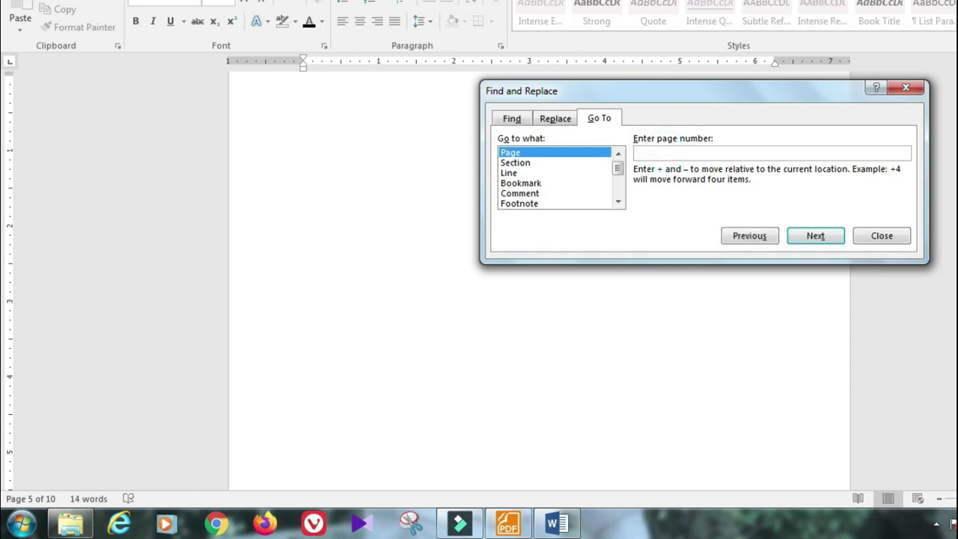
type("20")
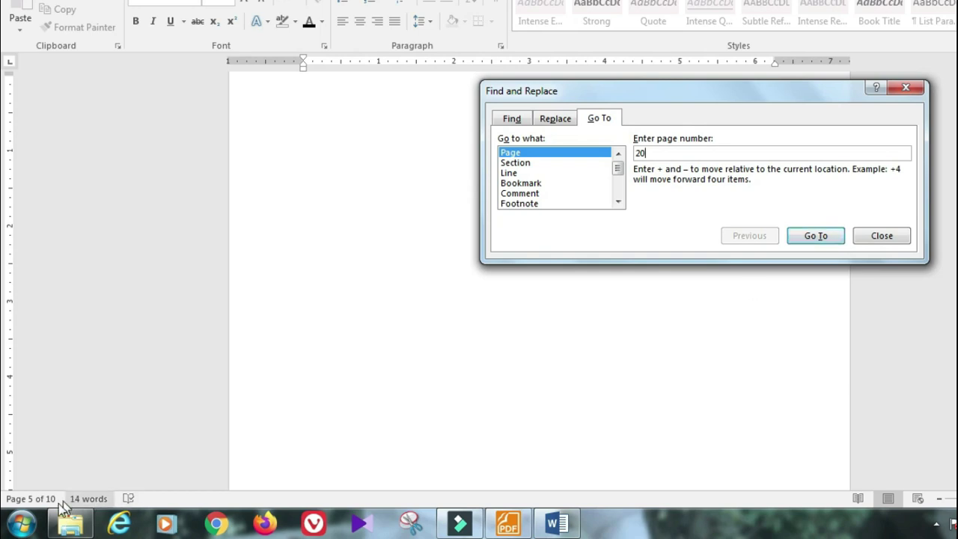
left_click(806, 237)
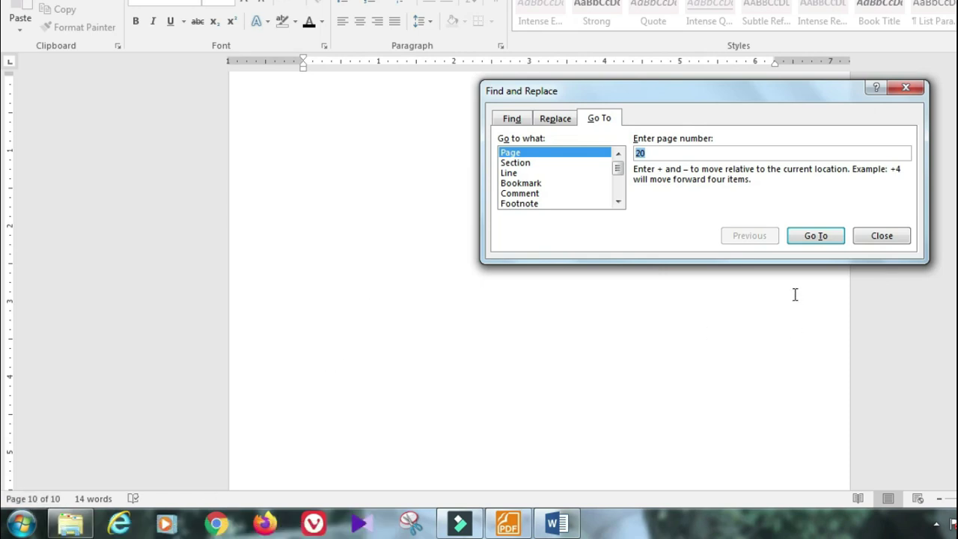
left_click(881, 236)
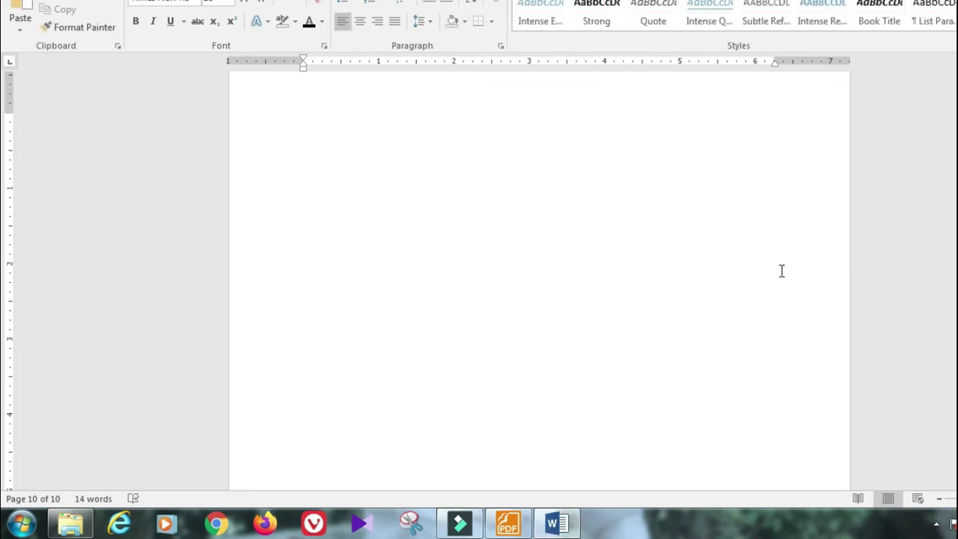
Step: Switch to the course outline in Foxit Reader and highlight the "Insert Page Number" topic under Class-3
scroll(751, 287, "up", 3)
scroll(751, 287, "up", 5)
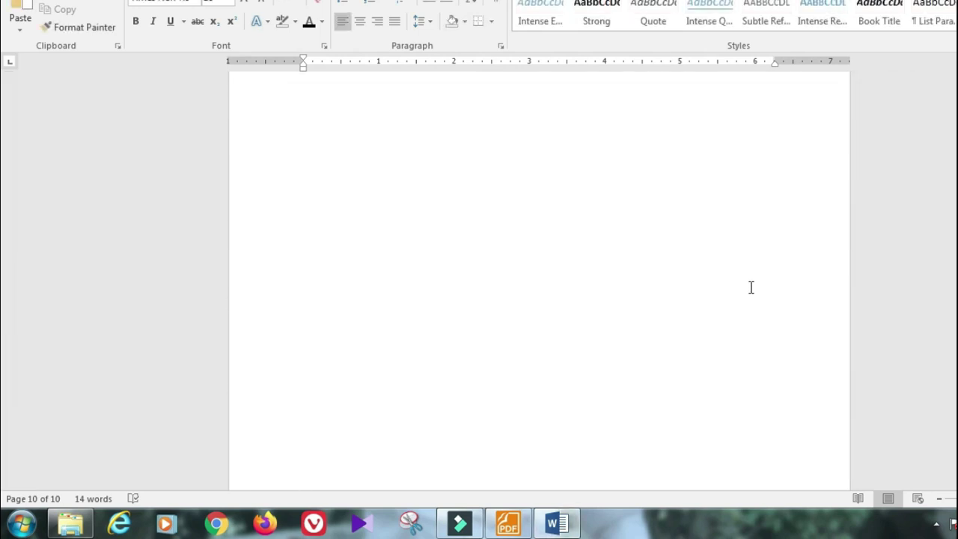
left_click(524, 526)
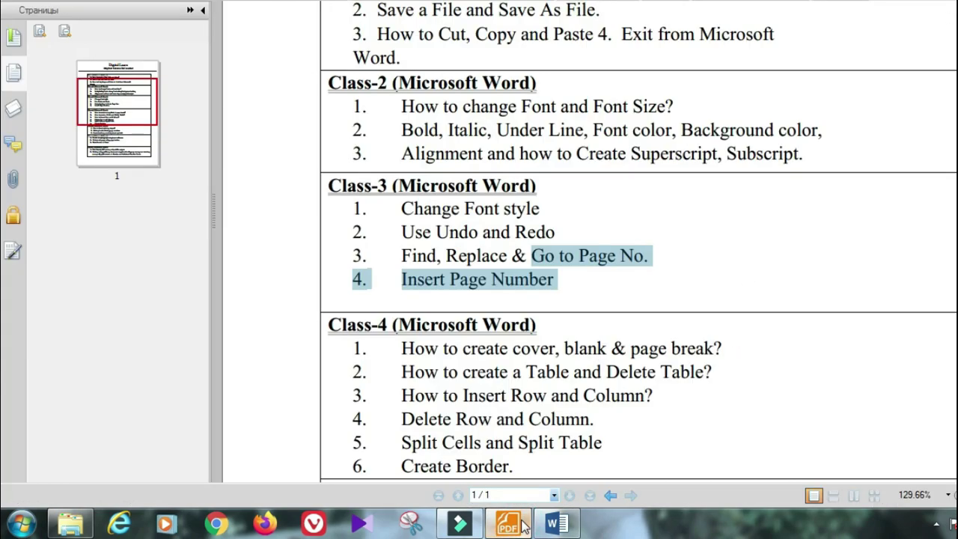
left_click(518, 305)
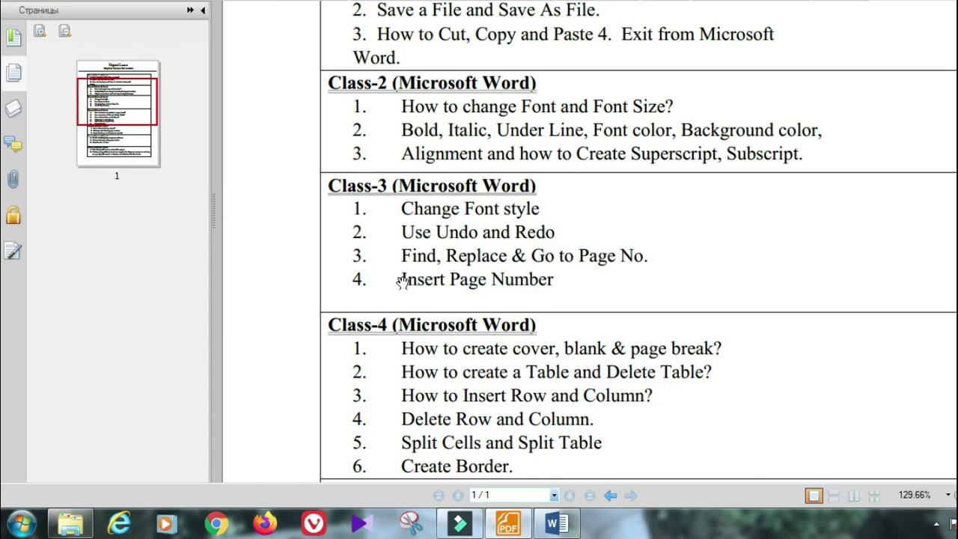
left_click_drag(402, 278, 555, 282)
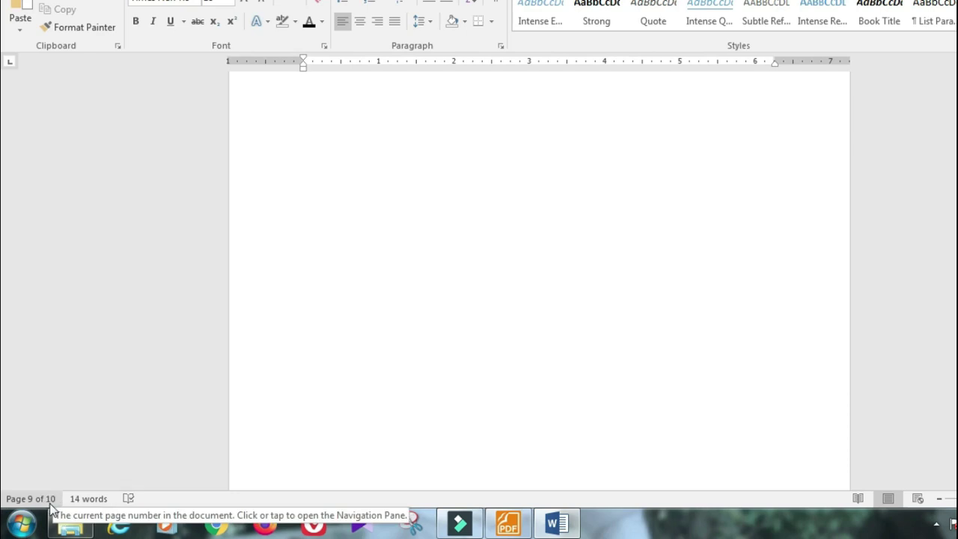
Step: Return to the Word document and look over its last two pages, checking the current page number
scroll(468, 412, "down", 3)
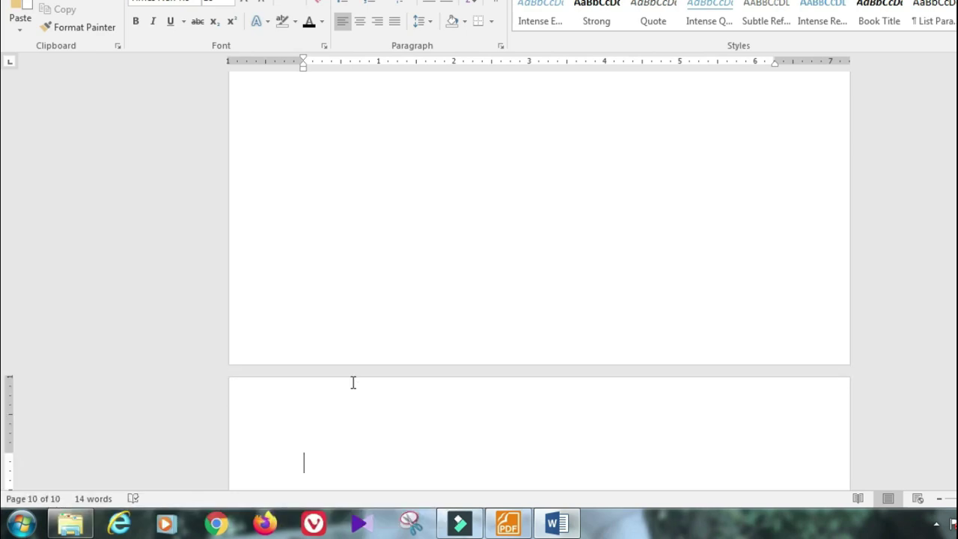
left_click(354, 383)
scroll(353, 382, "down", 5)
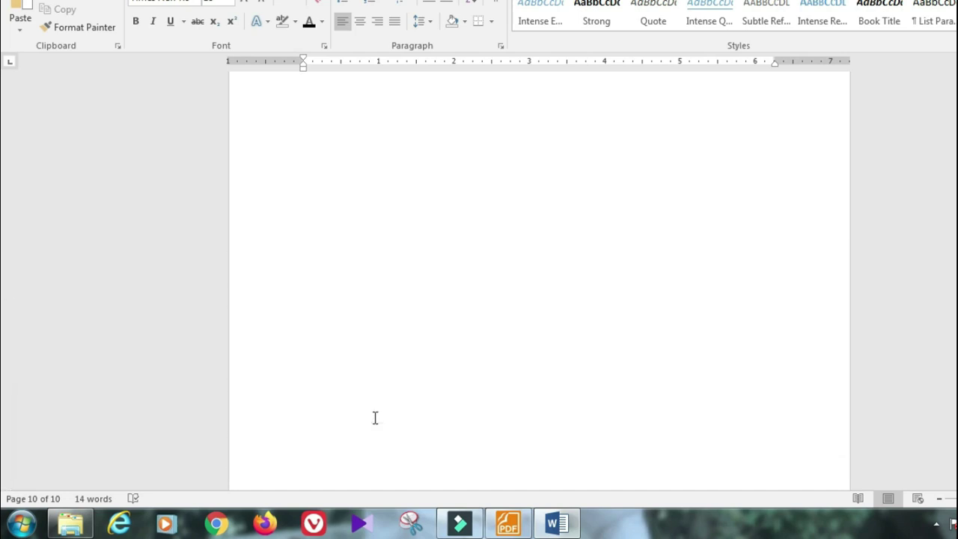
scroll(375, 418, "up", 5)
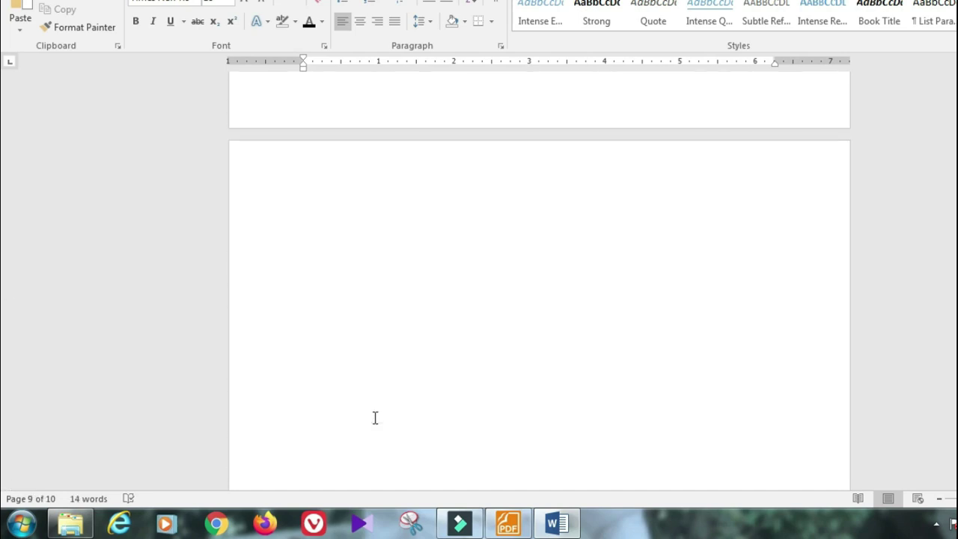
scroll(375, 418, "up", 2)
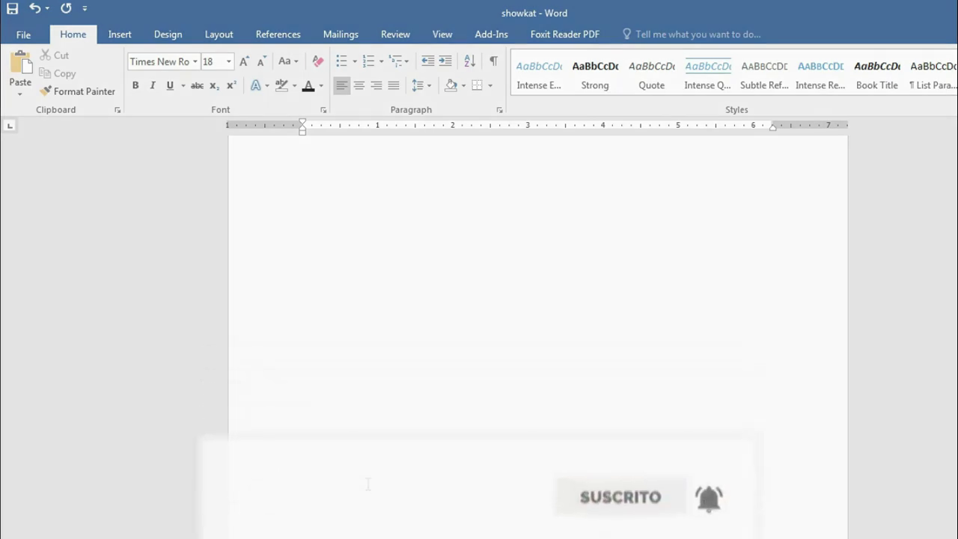
Step: Insert page numbers at the top of the page using the Plain Number 1 style
left_click(132, 38)
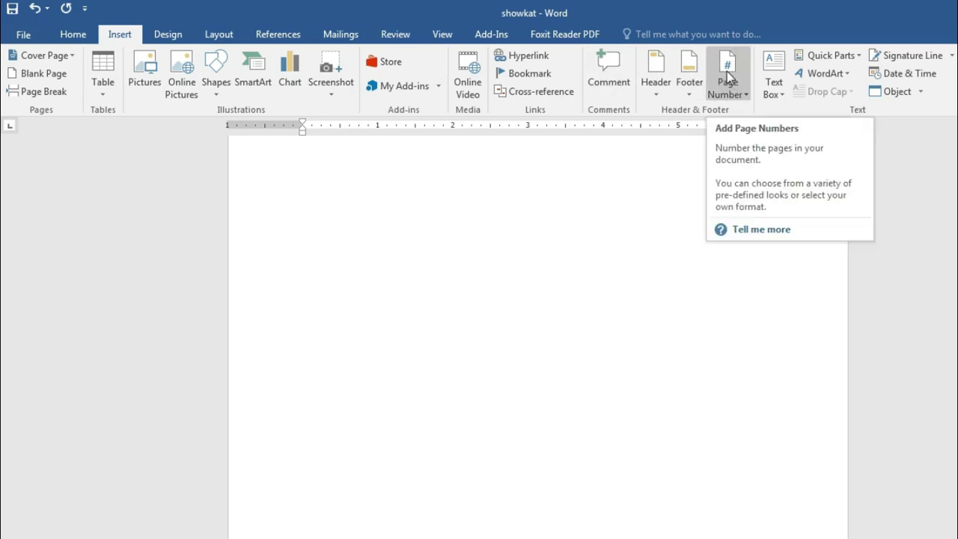
left_click(66, 39)
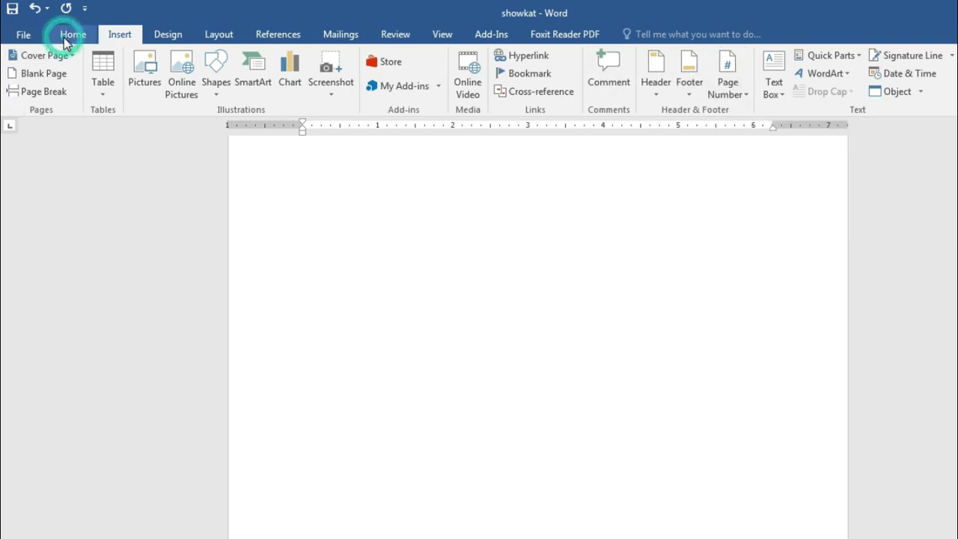
left_click(118, 36)
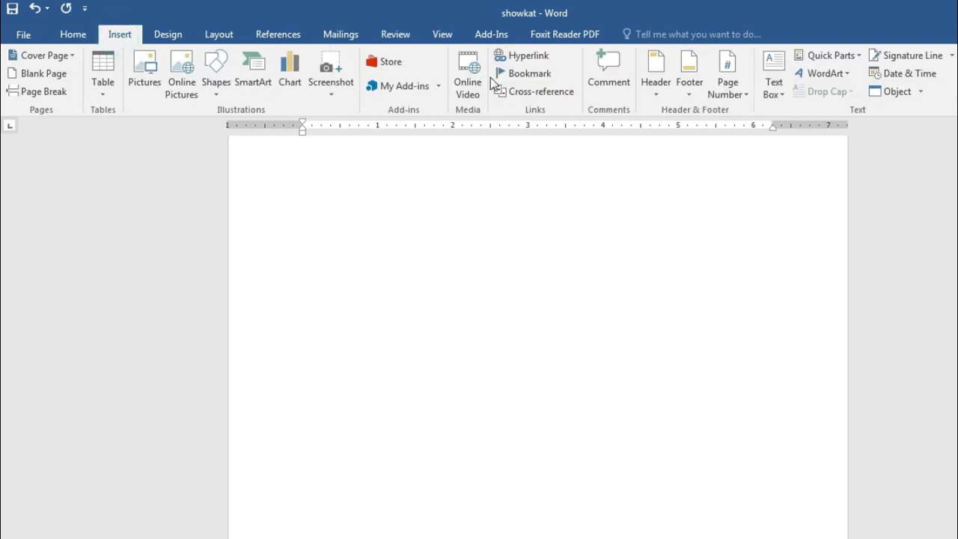
left_click(728, 84)
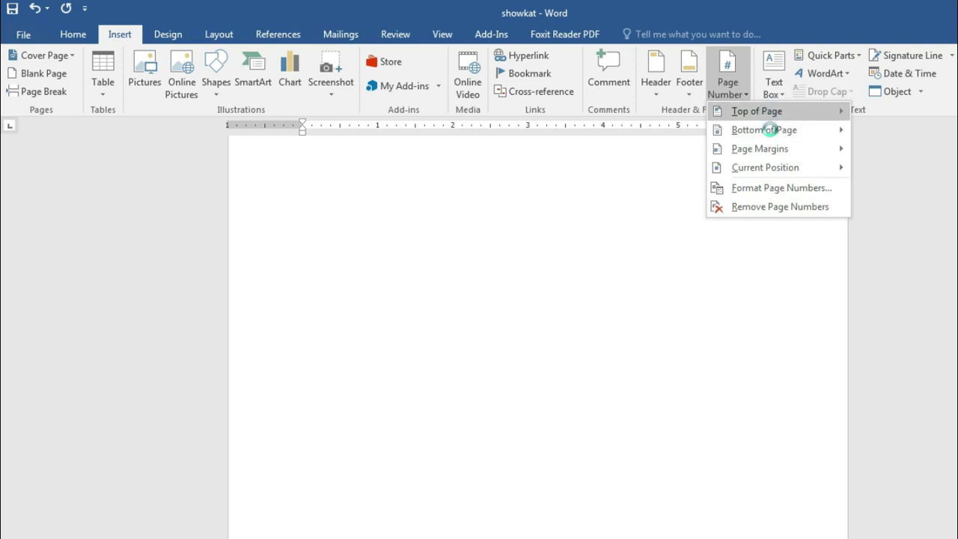
mouse_move(772, 112)
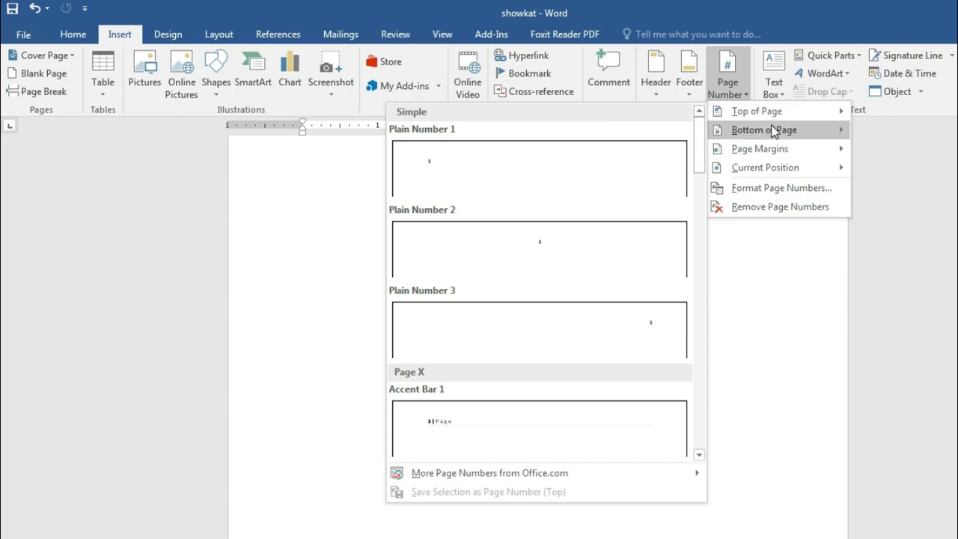
mouse_move(775, 131)
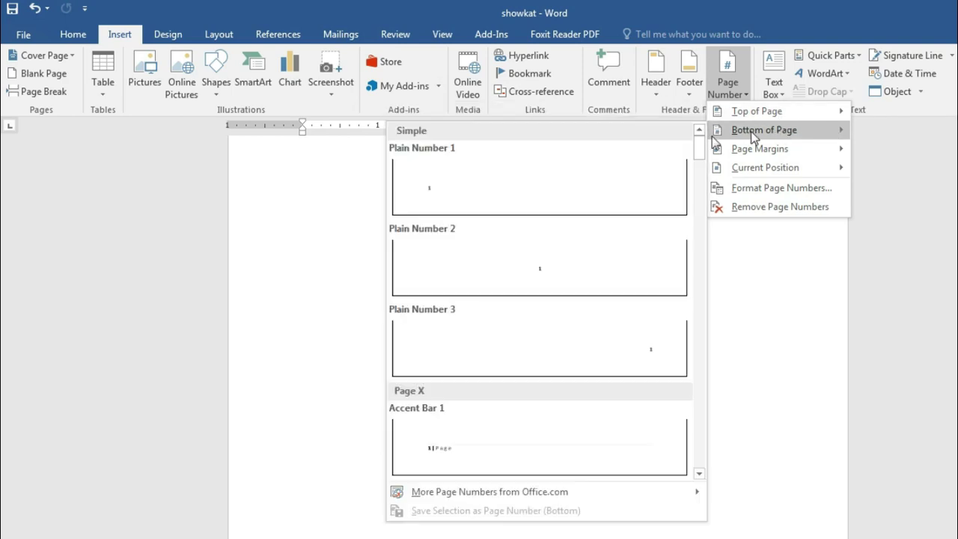
mouse_move(759, 118)
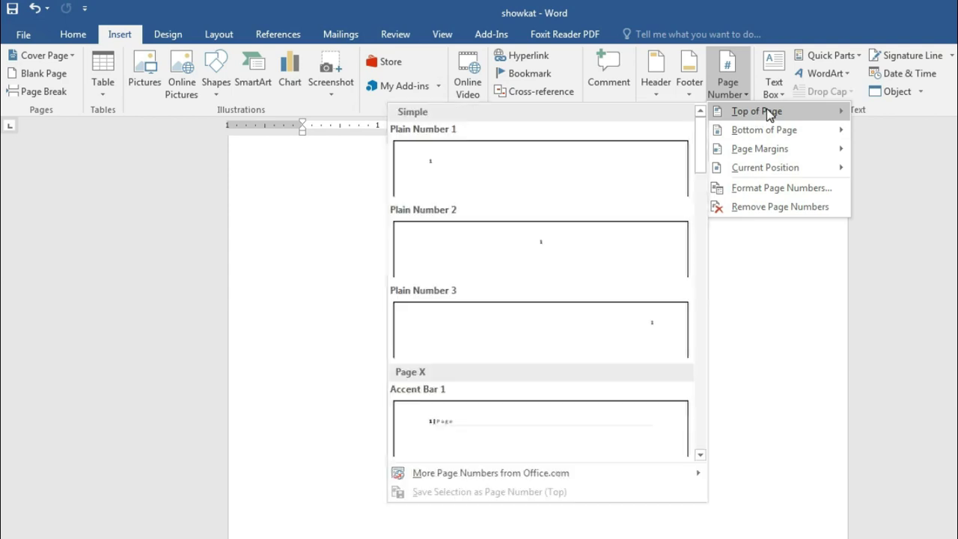
mouse_move(756, 149)
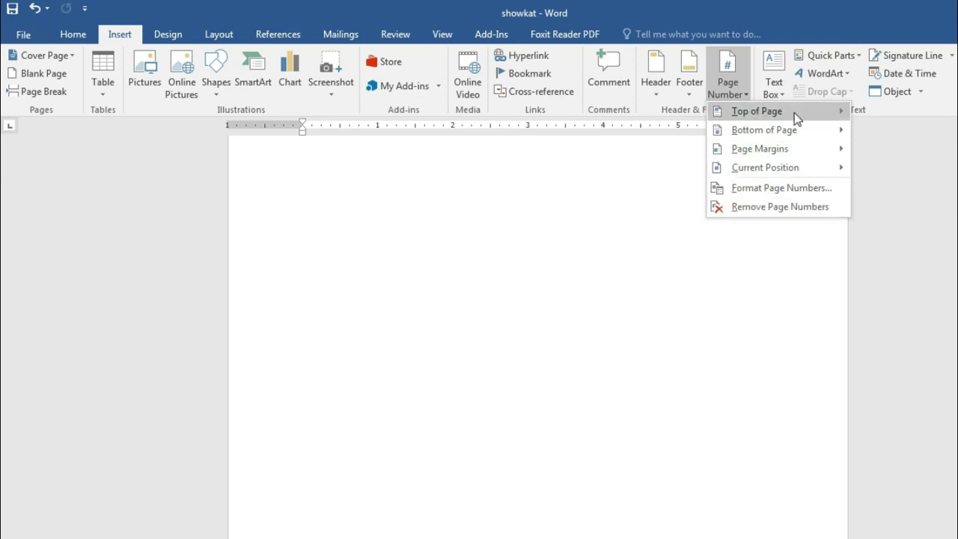
mouse_move(798, 112)
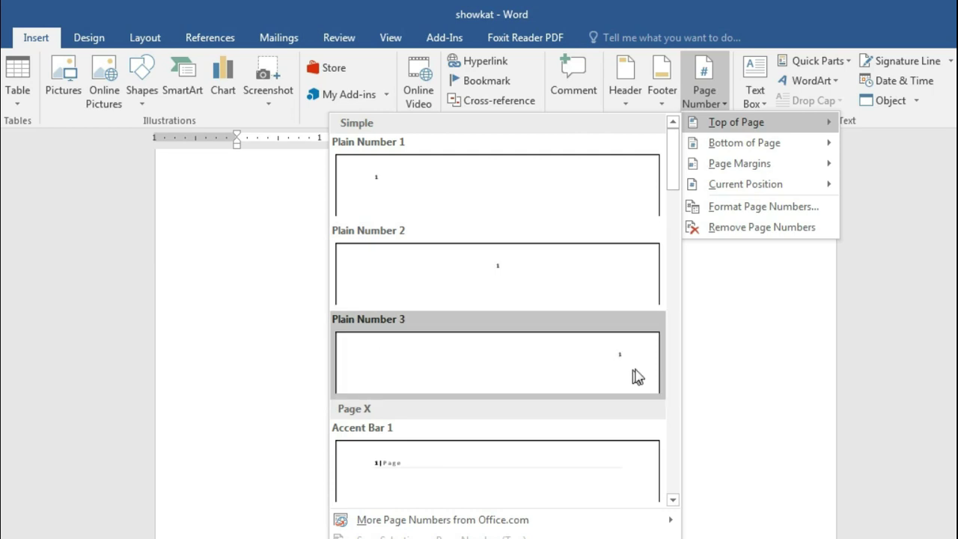
left_click(403, 193)
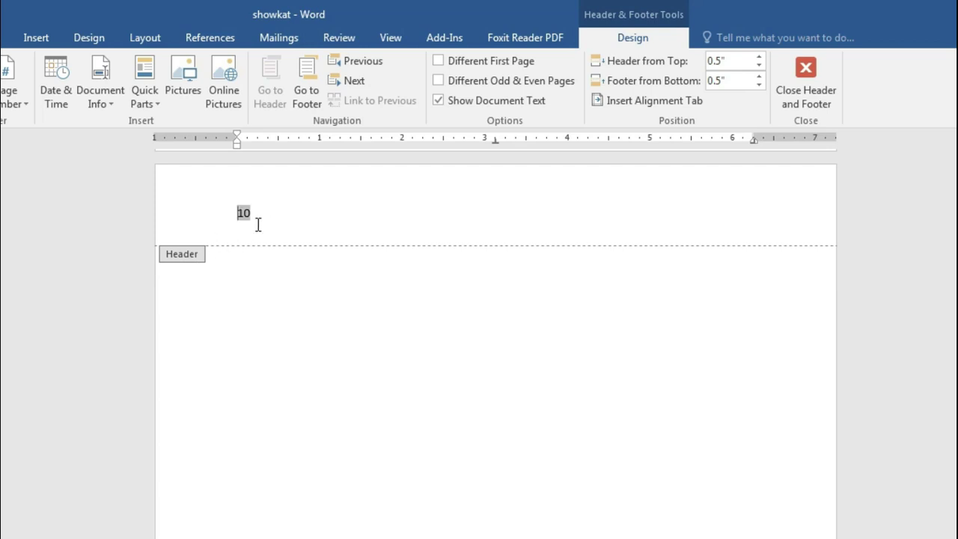
Step: Change the header page numbers to the centred Plain Number 2 style at the top of the page
scroll(258, 225, "up", 10)
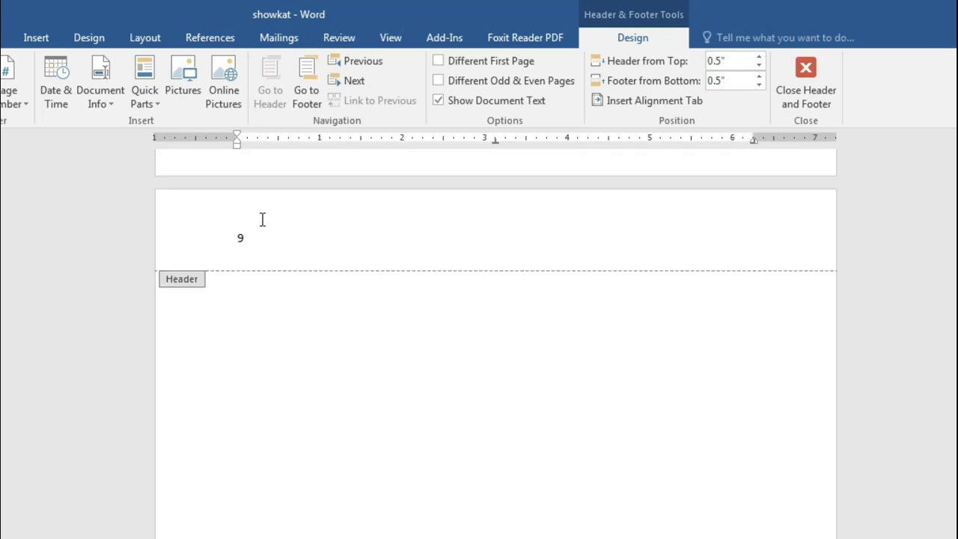
scroll(262, 219, "up", 2)
scroll(264, 310, "up", 8)
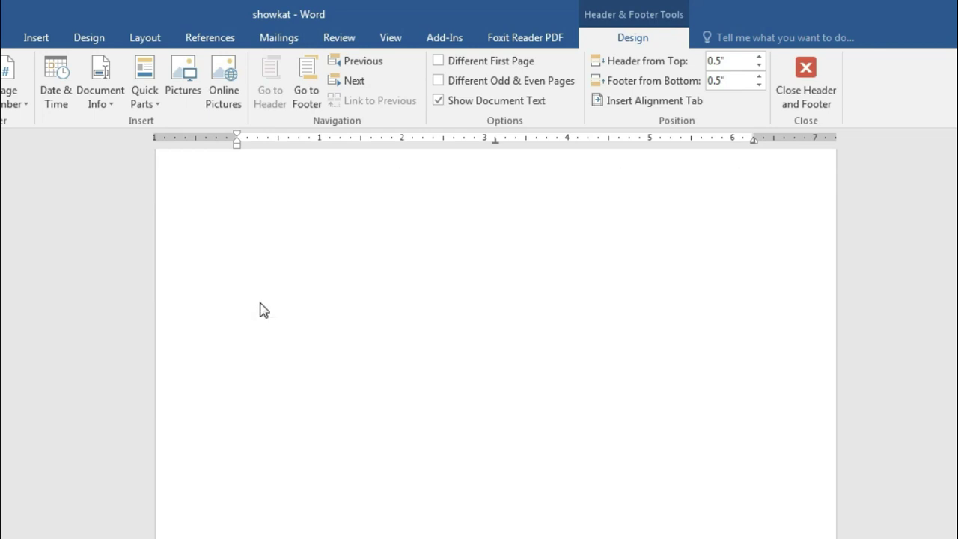
scroll(263, 310, "up", 5)
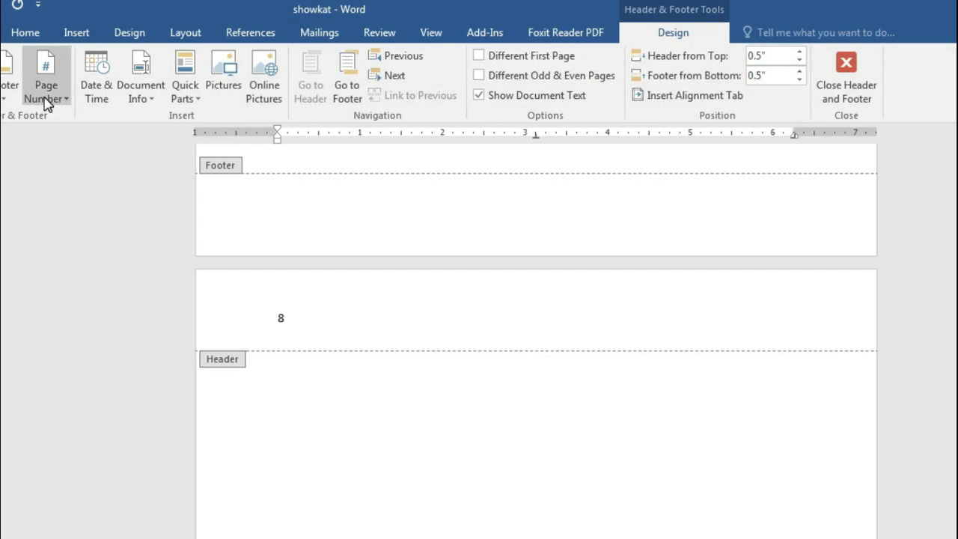
left_click(42, 94)
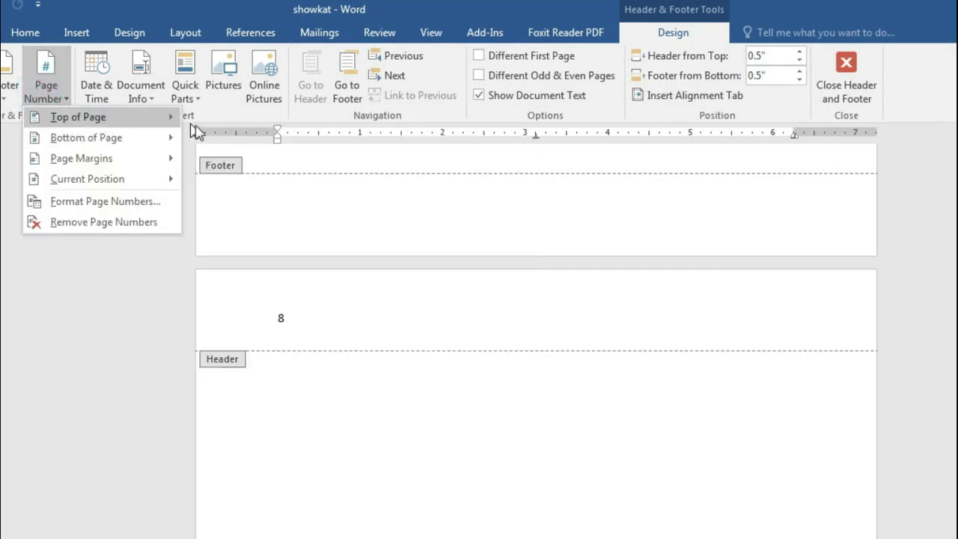
mouse_move(101, 118)
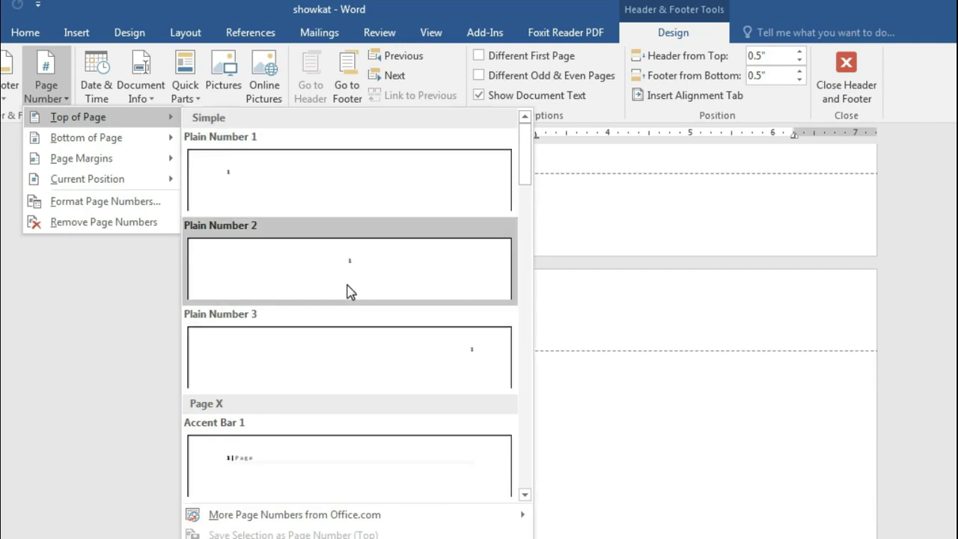
left_click(350, 292)
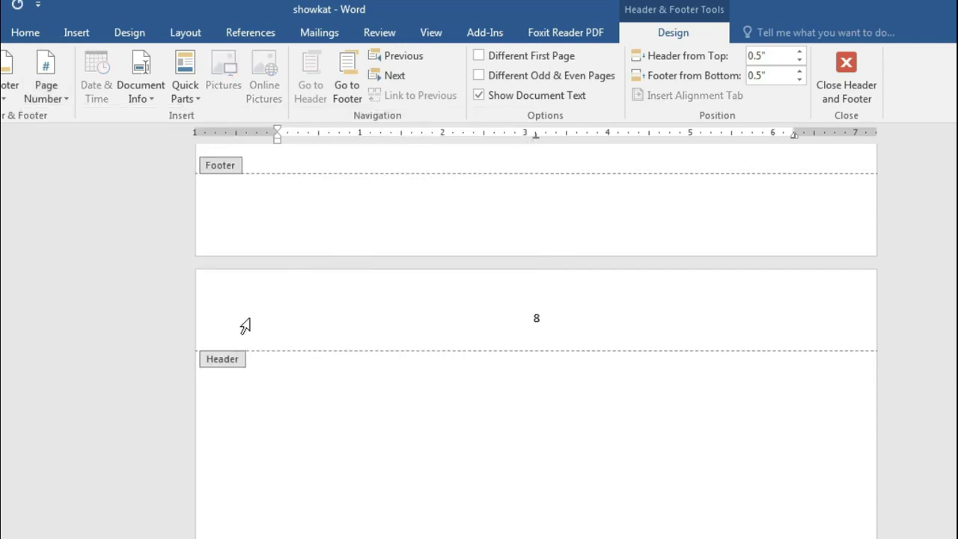
Step: Change the header page numbers to the right-aligned Plain Number 3 style at the top of the page
left_click(63, 94)
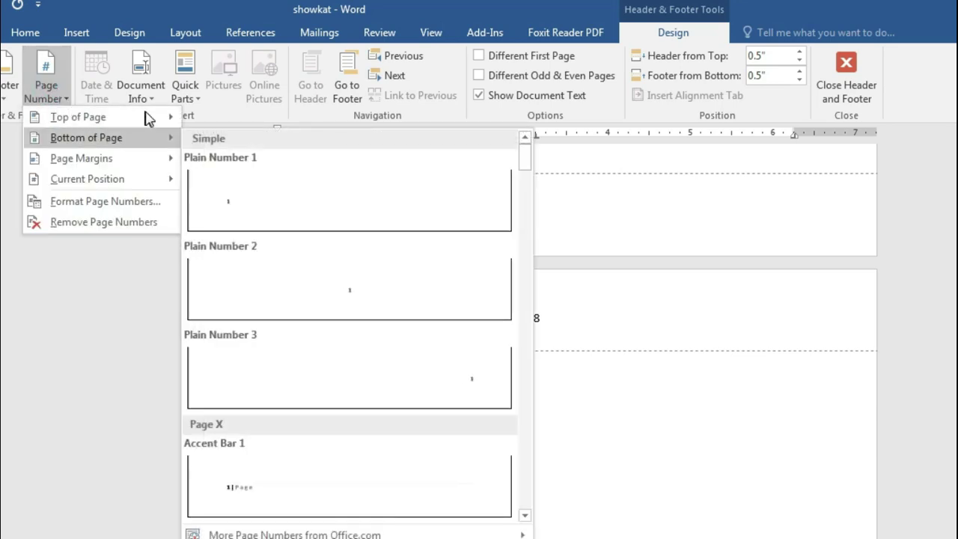
mouse_move(127, 118)
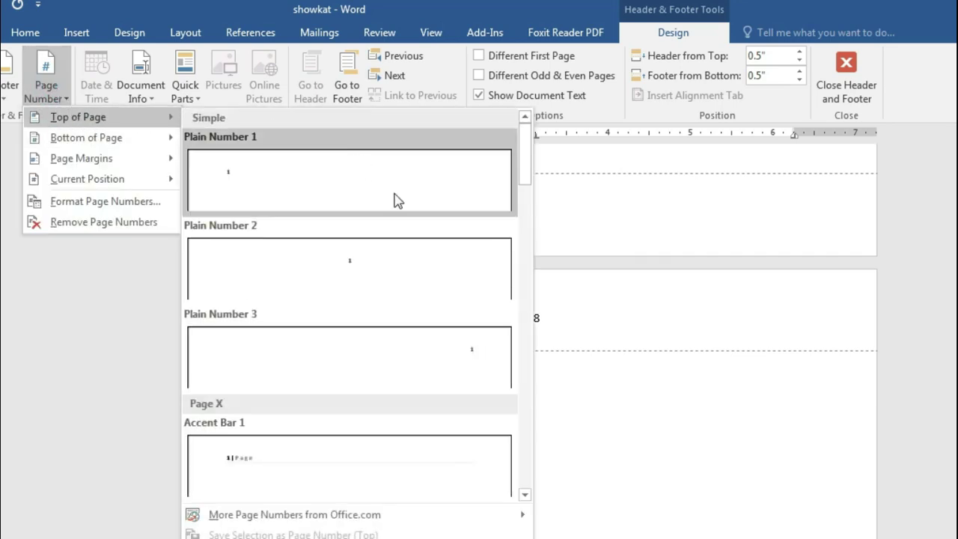
left_click(454, 346)
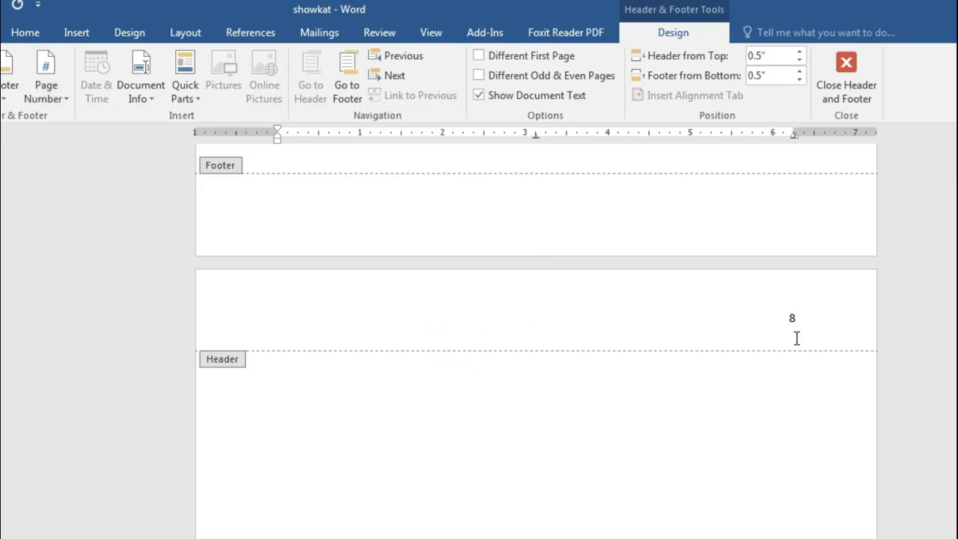
left_click(65, 92)
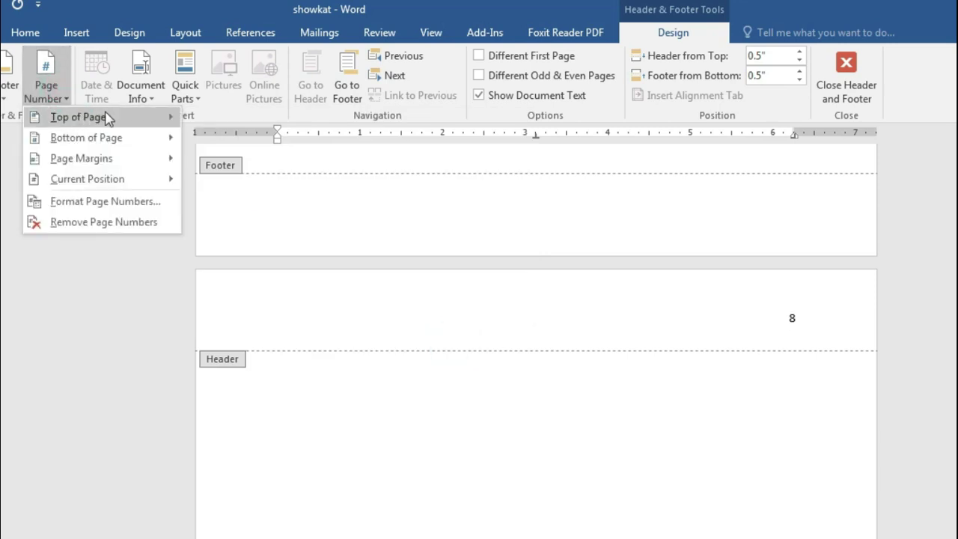
mouse_move(130, 122)
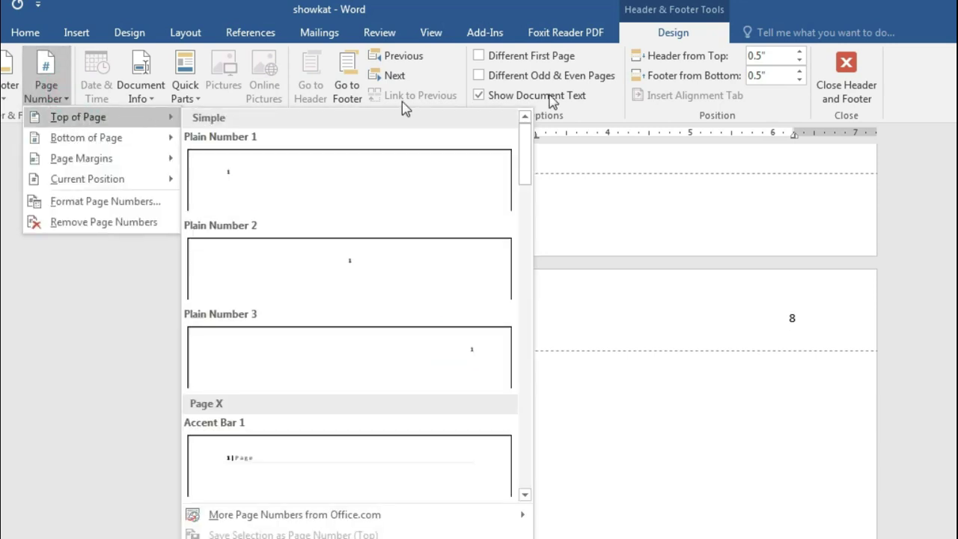
left_click(786, 222)
Step: Check the page numbers in the headers from page 8 back to page 1
scroll(701, 327, "up", 2)
scroll(702, 322, "up", 10)
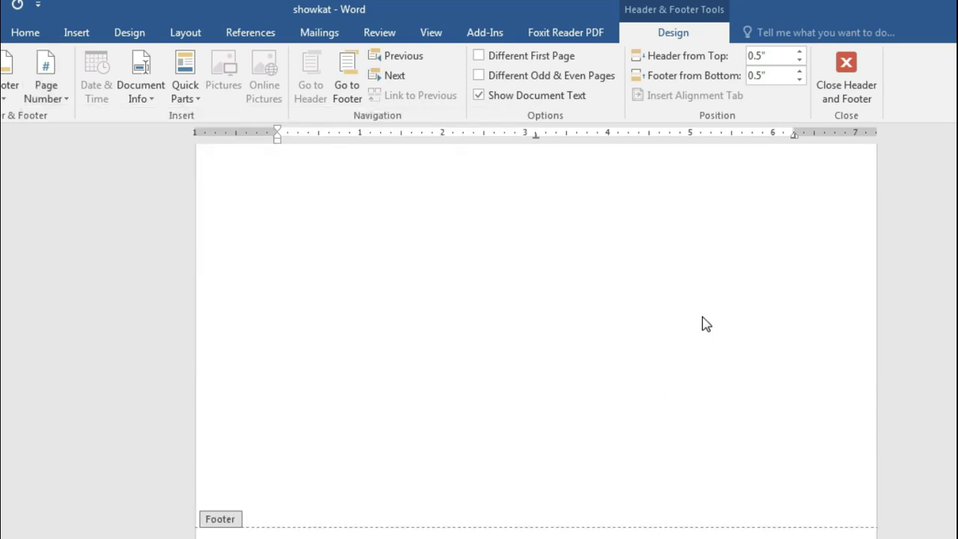
scroll(702, 322, "up", 10)
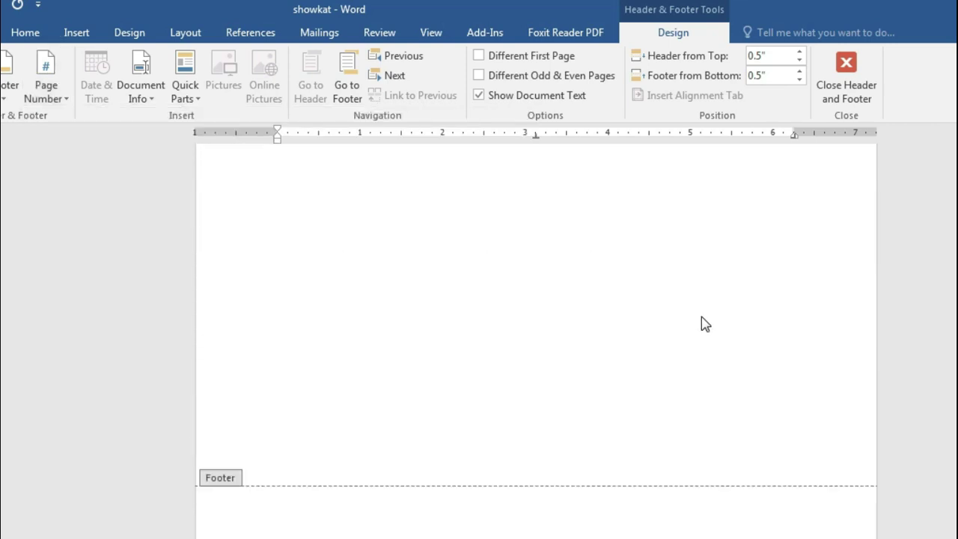
scroll(702, 317, "up", 1)
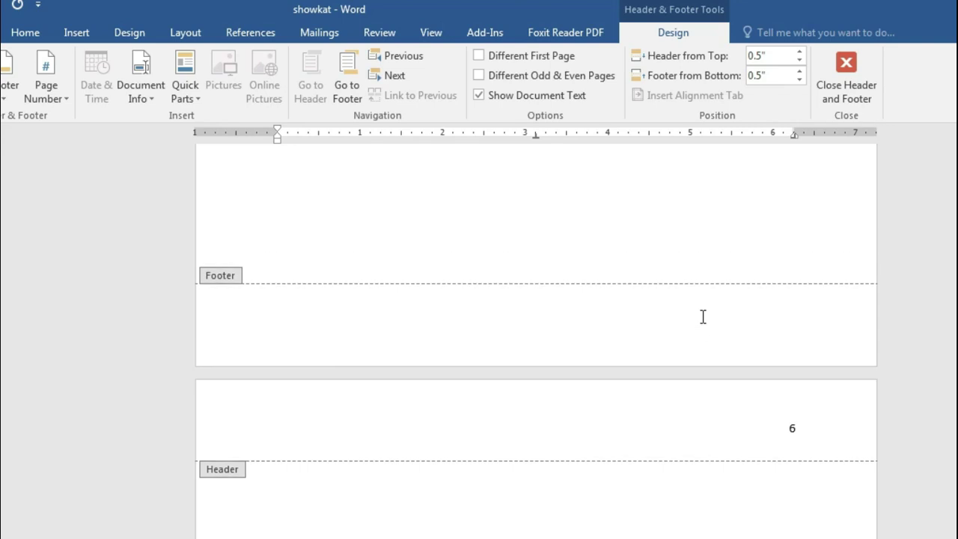
scroll(702, 320, "down", 2)
scroll(702, 323, "up", 2)
scroll(536, 340, "up", 20)
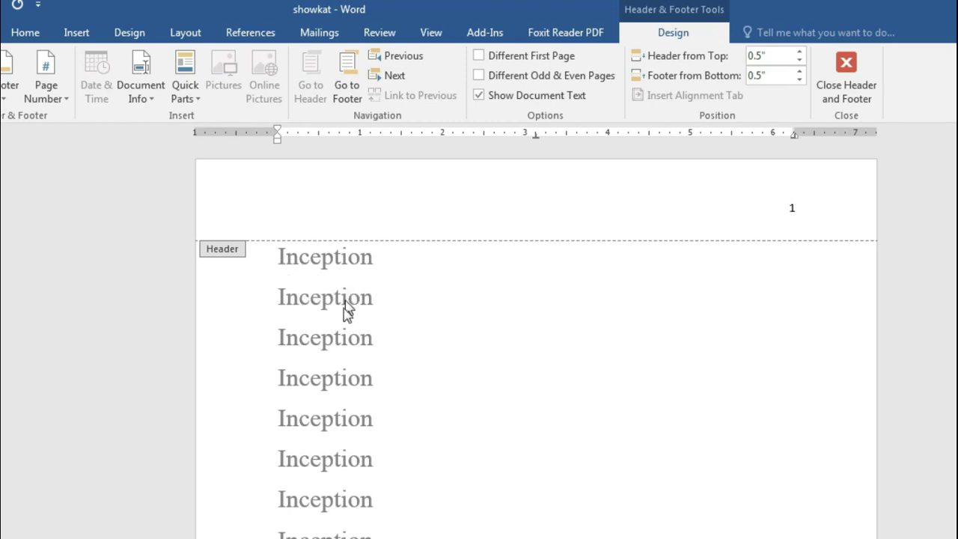
Step: Leave header editing for the "Inception" lines on page 1, and reopen the header at its page number
scroll(335, 502, "down", 2)
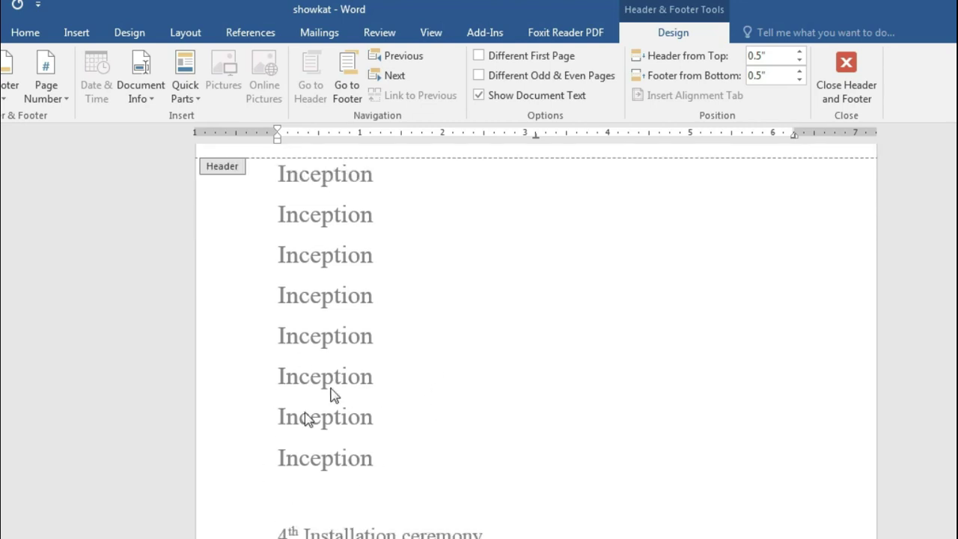
double_click(373, 432)
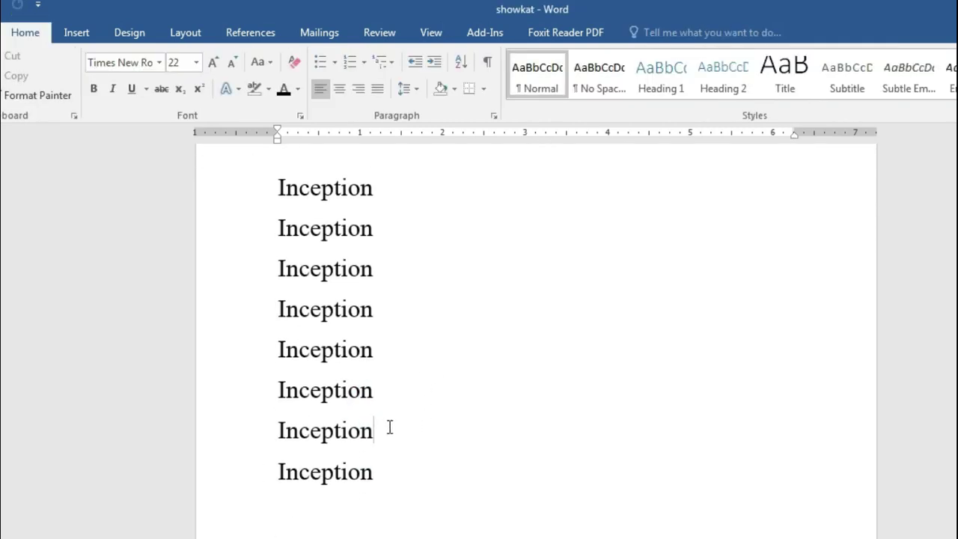
scroll(429, 300, "up", 2)
double_click(833, 198)
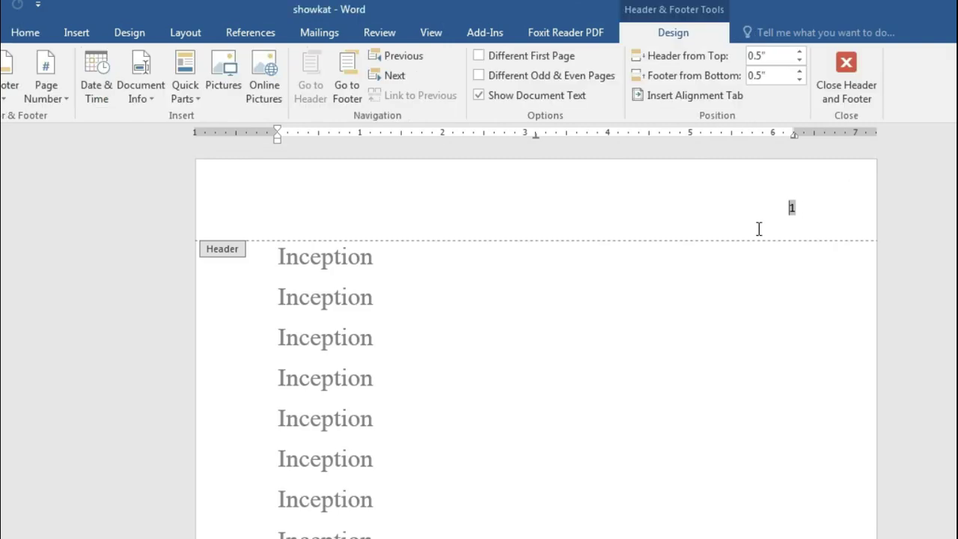
left_click(809, 212)
Step: Return to the body text on page 1 and append "kfdfsassa" to the end of the last line of 2s
scroll(464, 486, "down", 5)
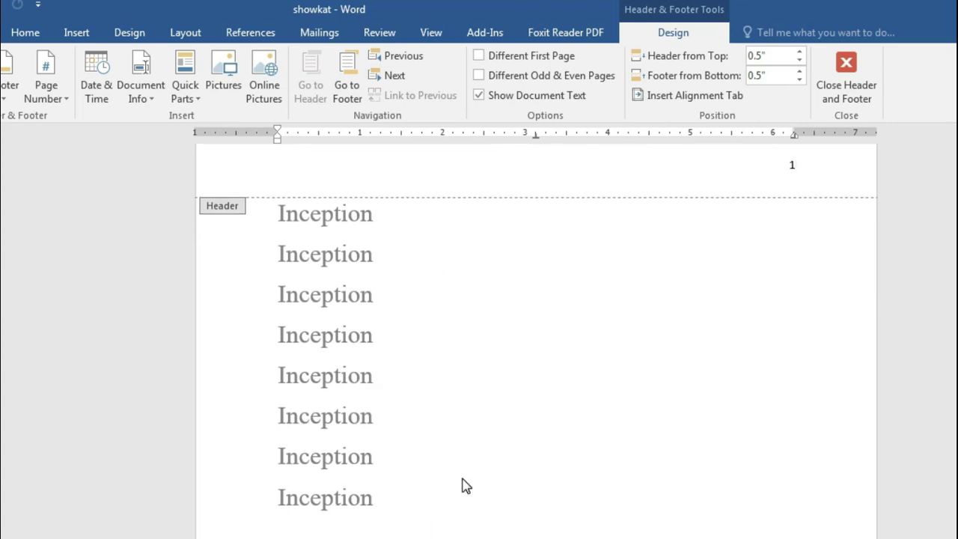
scroll(464, 483, "down", 3)
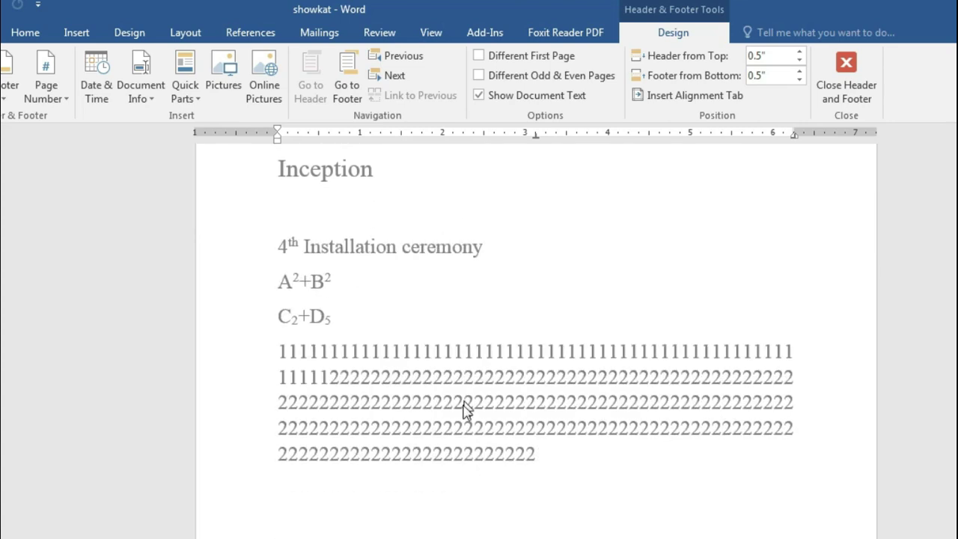
double_click(551, 457)
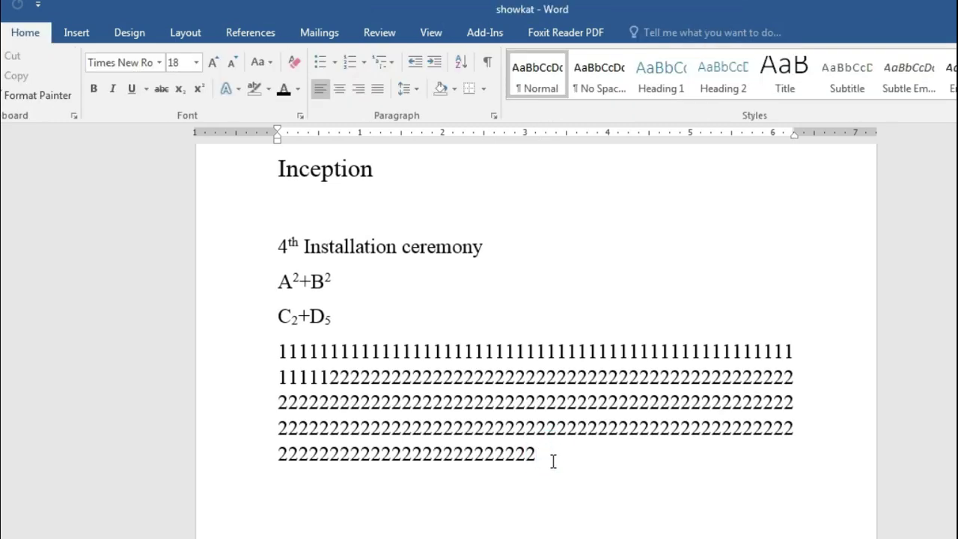
scroll(551, 474, "up", 10)
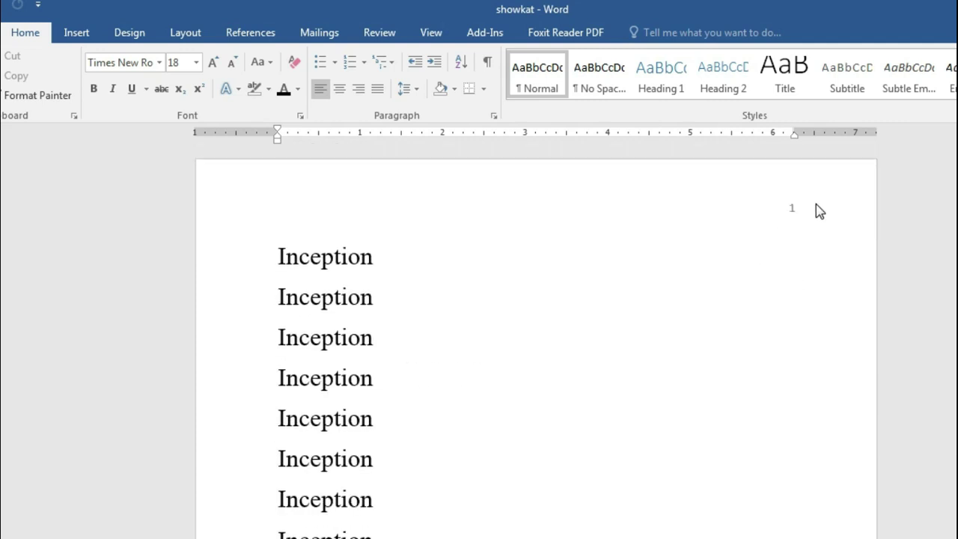
scroll(361, 433, "down", 5)
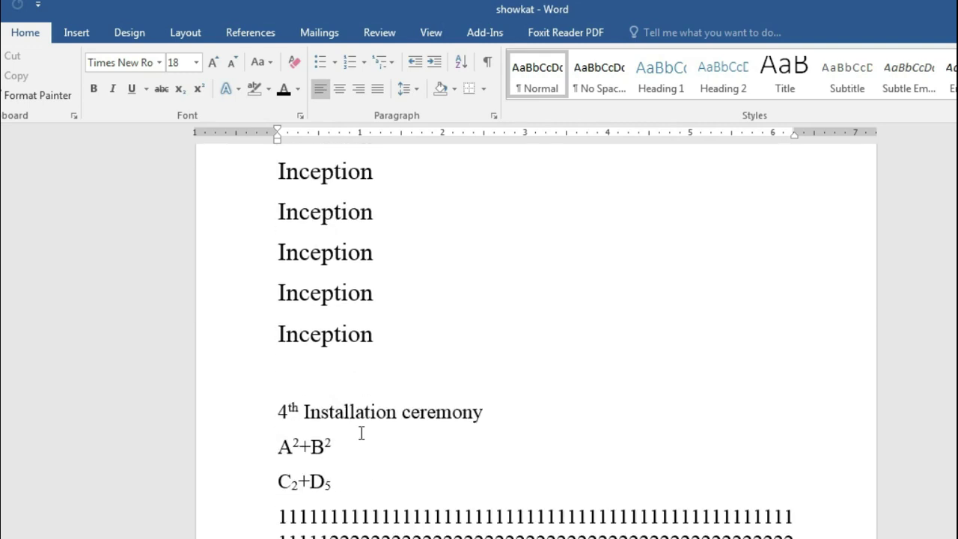
scroll(361, 432, "down", 4)
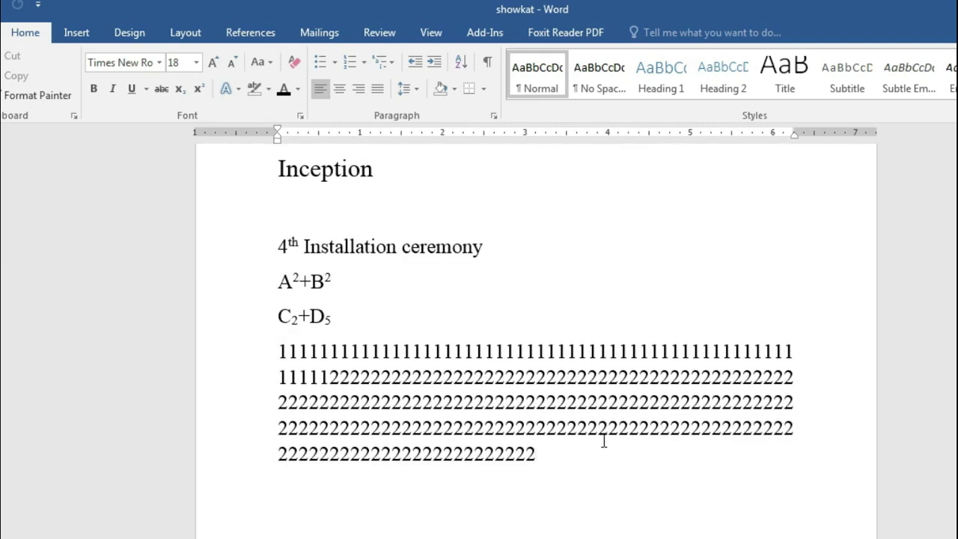
type("kfdfsassa")
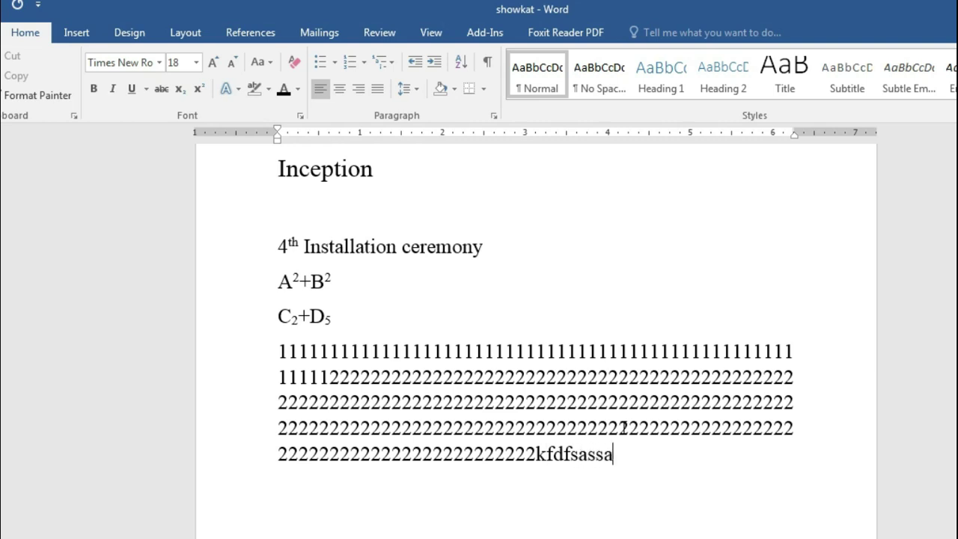
Step: Remove the top-of-page numbers from the document and check that the headers on pages 1 and 2 are clear
scroll(622, 428, "up", 10)
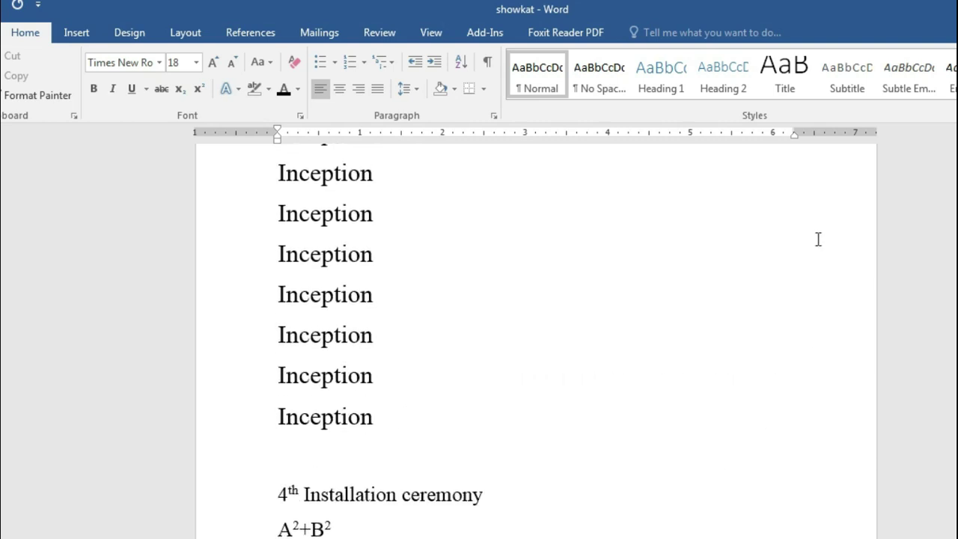
scroll(832, 284, "down", 10)
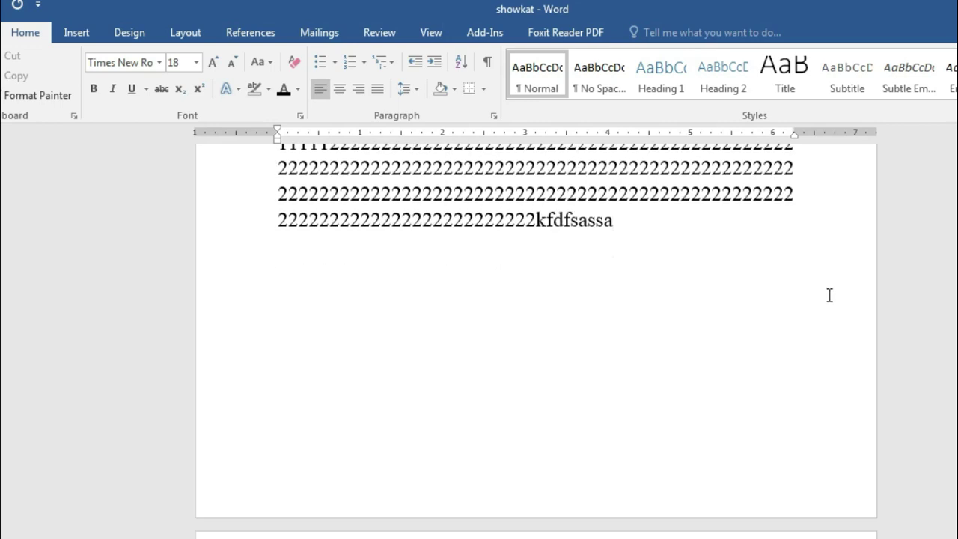
left_click(77, 33)
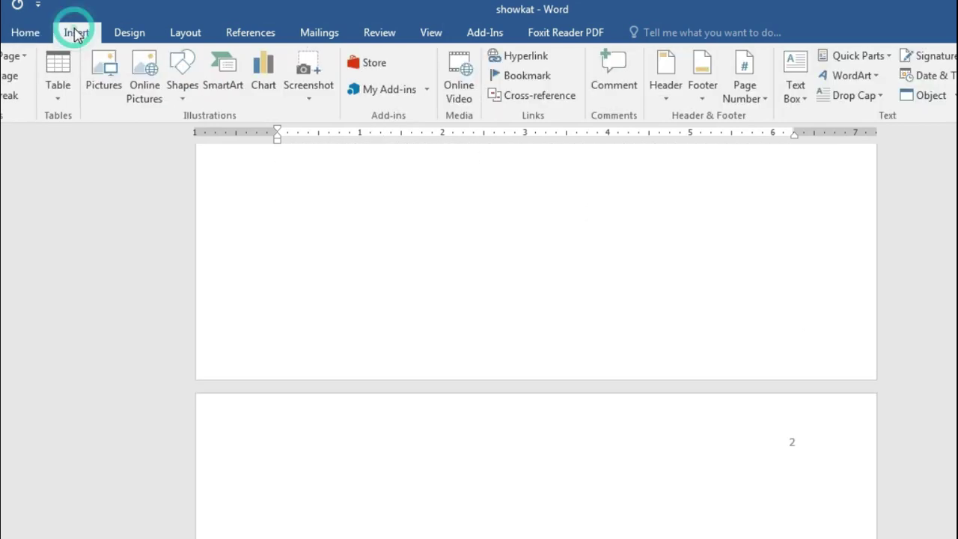
left_click(760, 85)
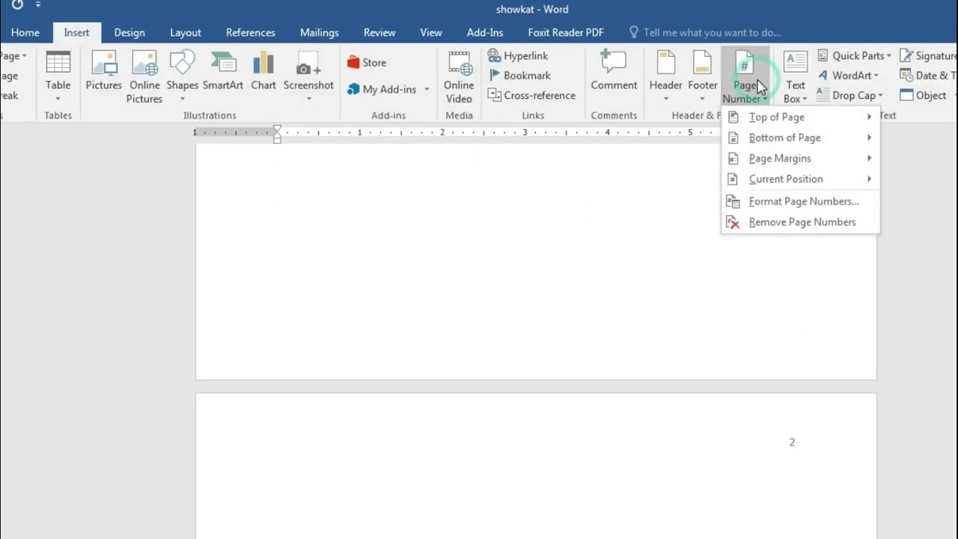
left_click(801, 223)
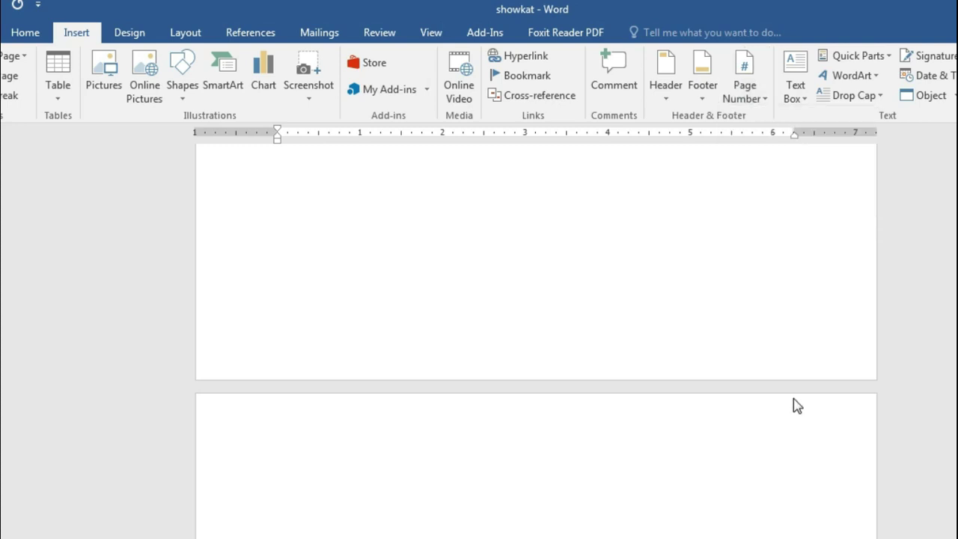
scroll(790, 391, "down", 4)
scroll(790, 392, "up", 6)
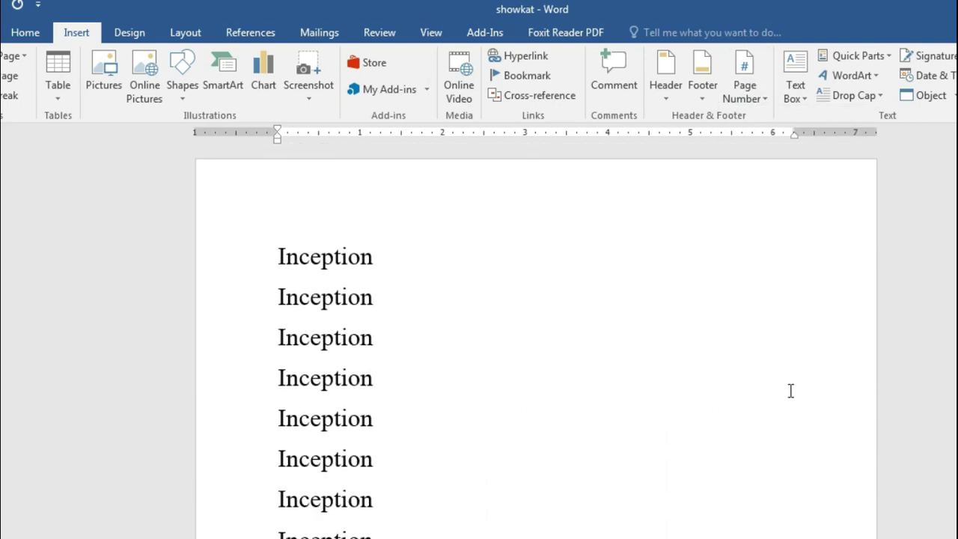
scroll(790, 386, "down", 2)
scroll(790, 383, "down", 10)
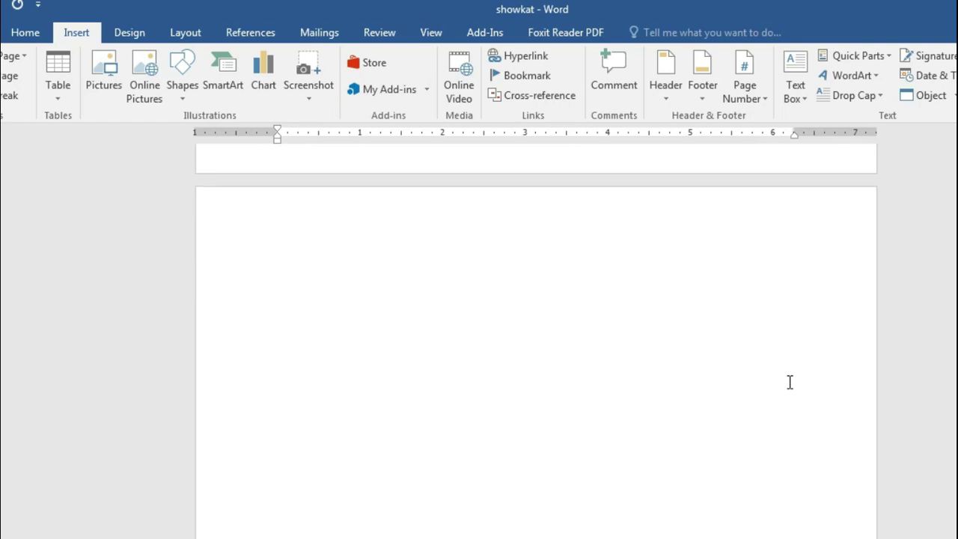
Step: Insert page numbers at the bottom of the page in the left-aligned Plain Number 1 style and review page 1
left_click(749, 97)
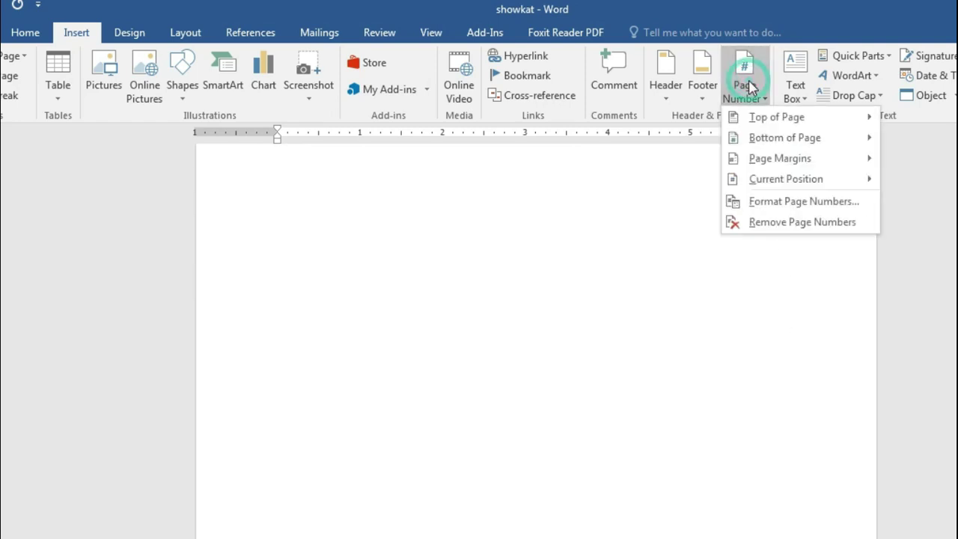
mouse_move(787, 142)
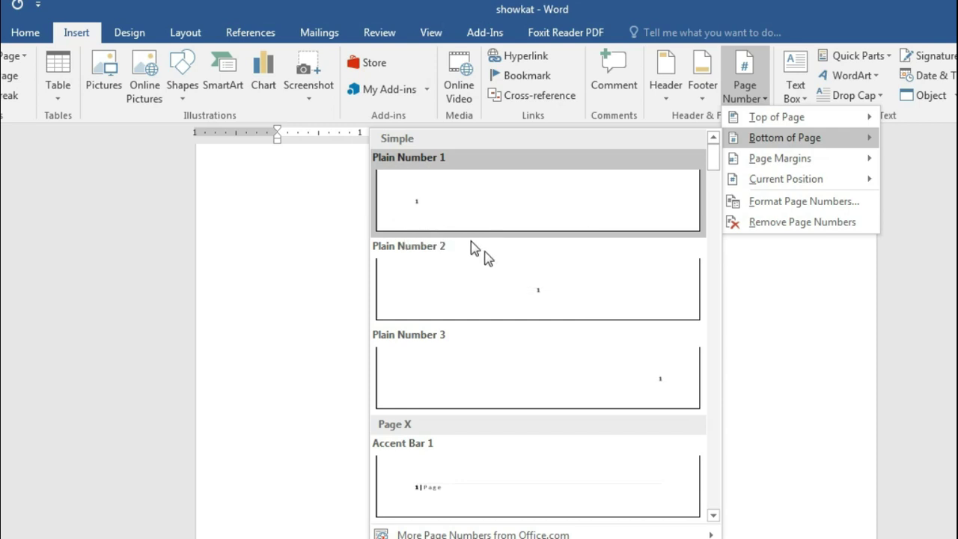
left_click(481, 217)
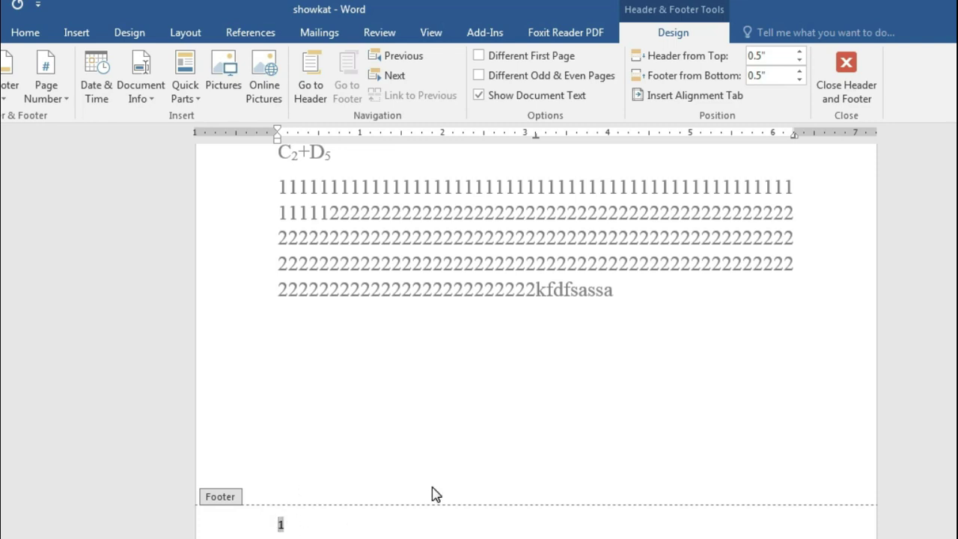
scroll(432, 490, "up", 8)
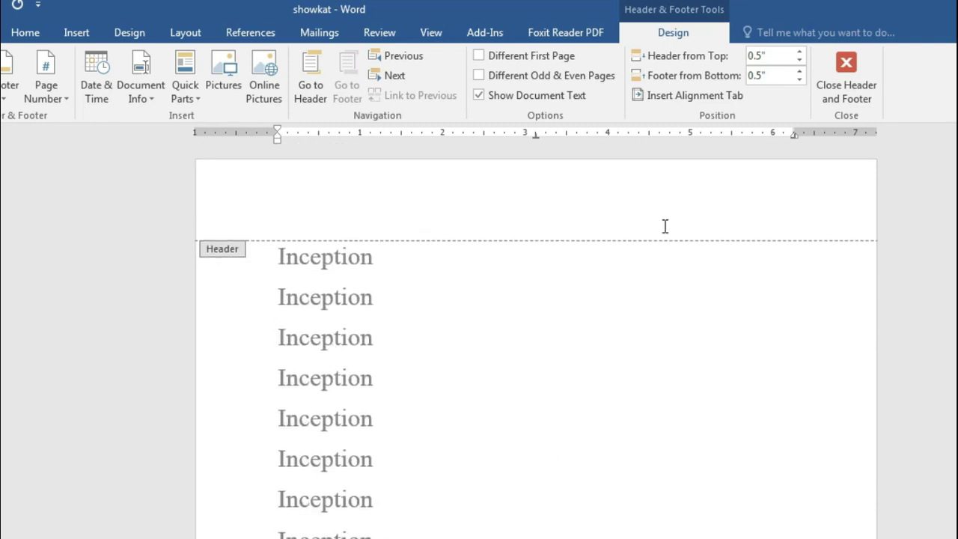
scroll(490, 484, "down", 6)
scroll(477, 492, "down", 3)
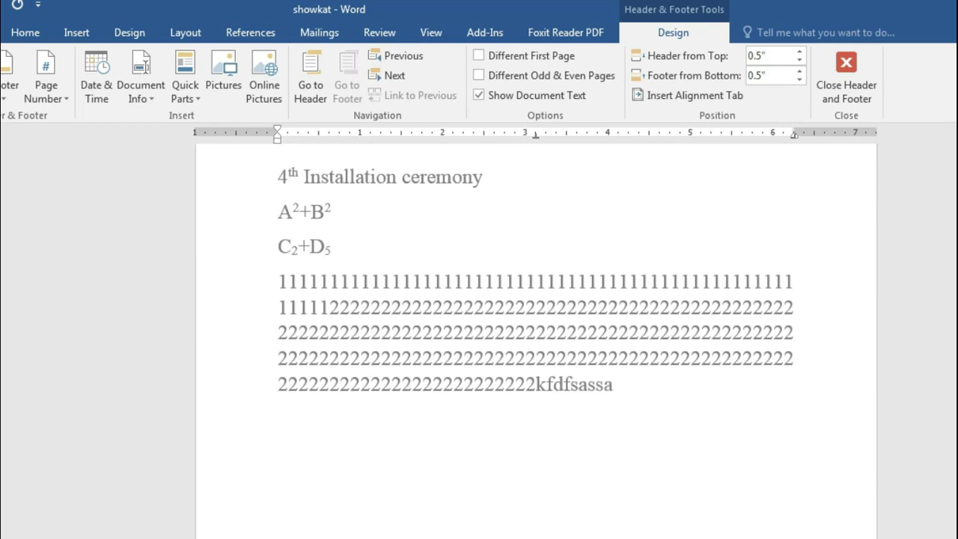
Step: Change the footer page numbers to the centered Plain Number 2 style at the bottom of the page
left_click(280, 441)
left_click(47, 85)
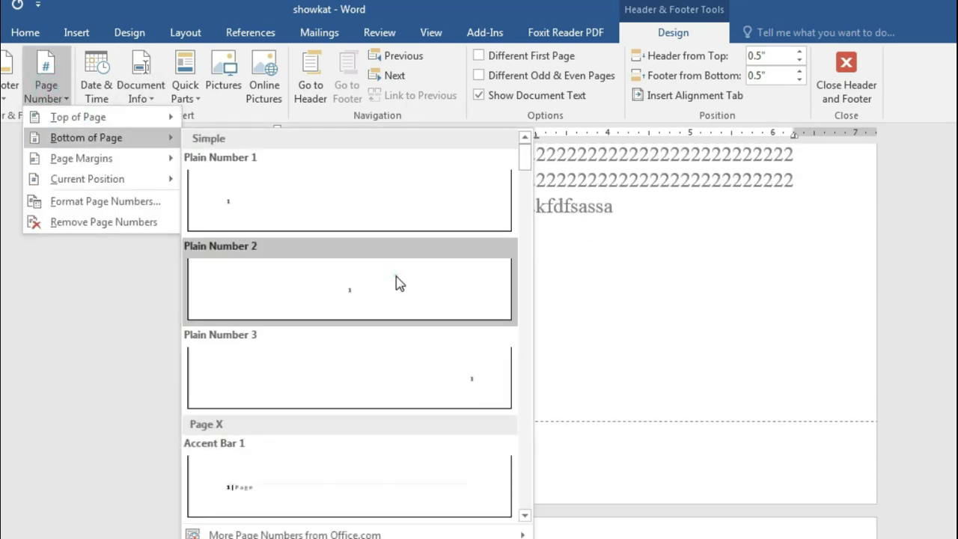
left_click(396, 280)
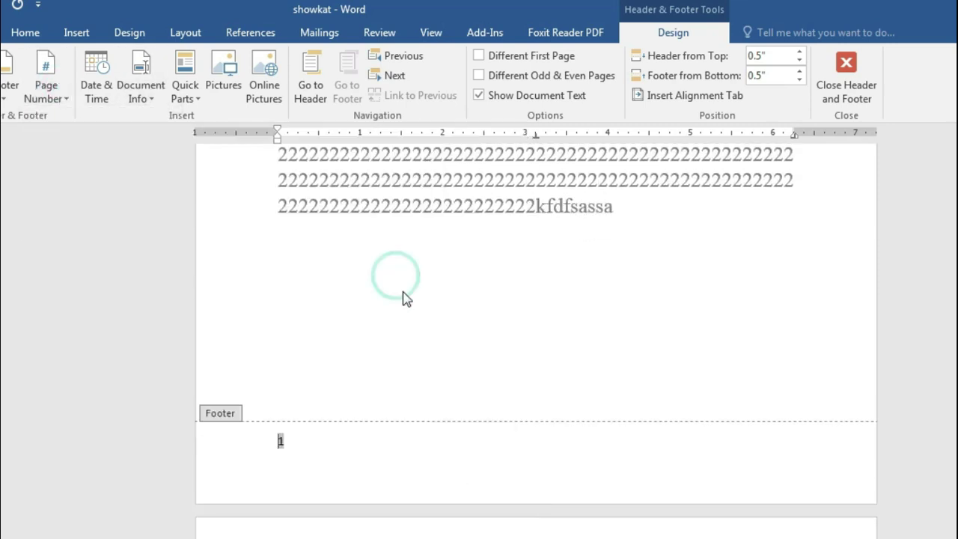
Step: Change the footer page numbers to the right-aligned Plain Number 3 style, and close the footer to return to the body text
left_click(57, 96)
mouse_move(150, 145)
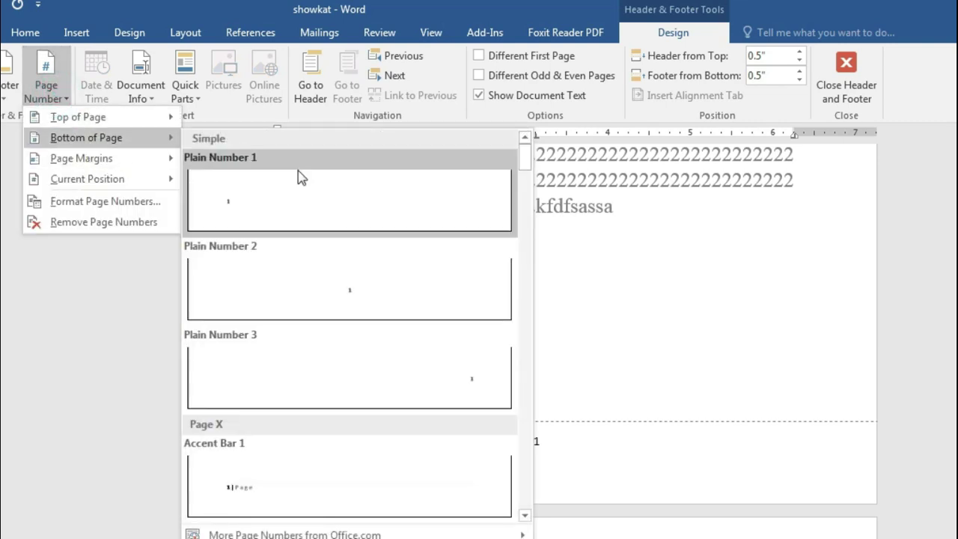
left_click(438, 392)
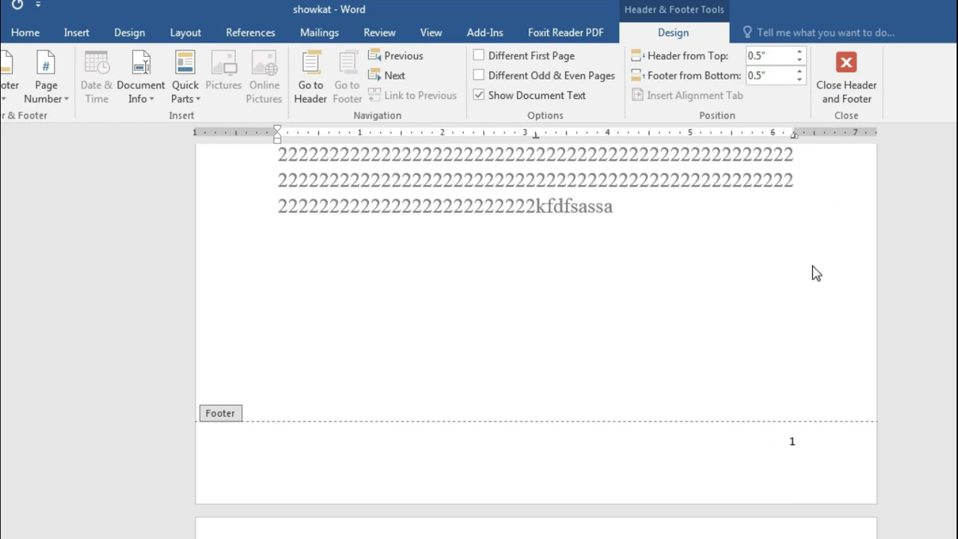
scroll(813, 272, "up", 3)
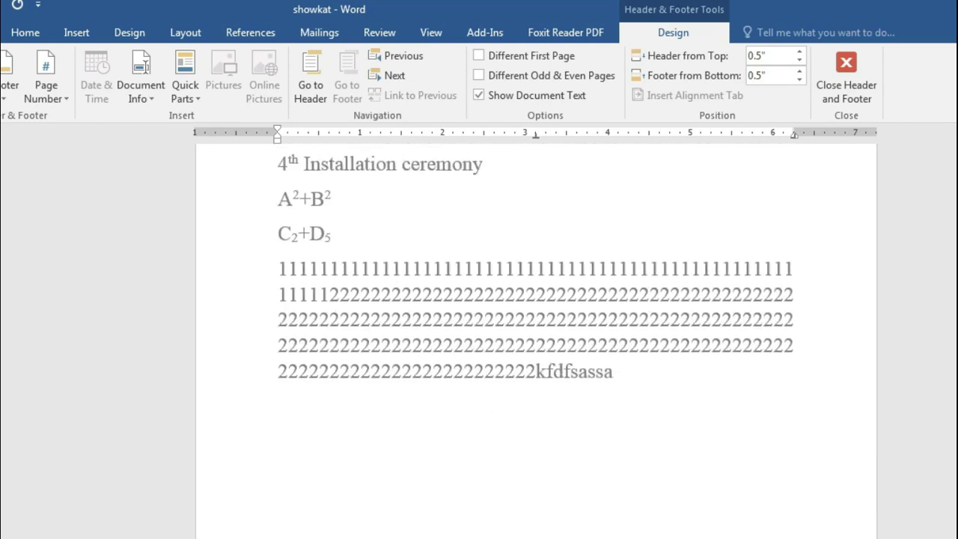
left_click(846, 71)
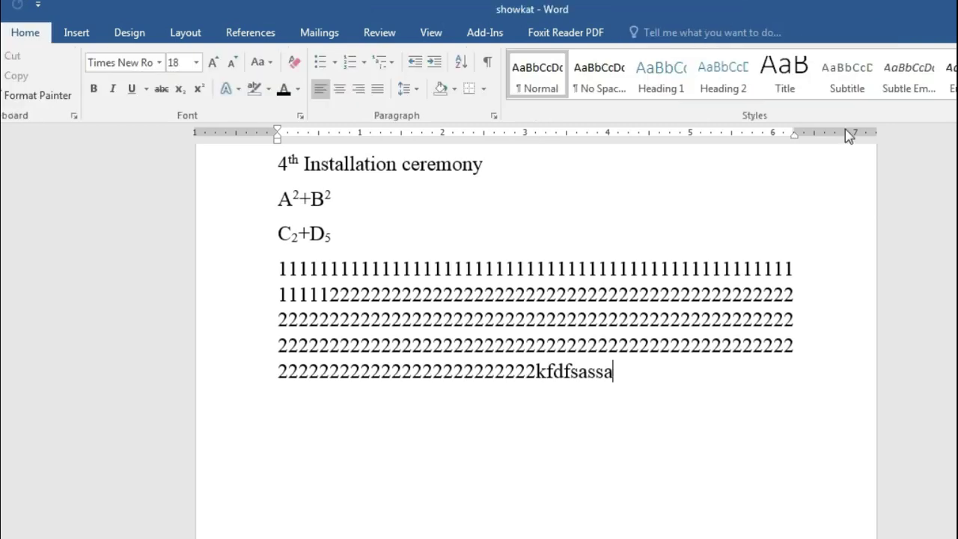
scroll(613, 384, "down", 3)
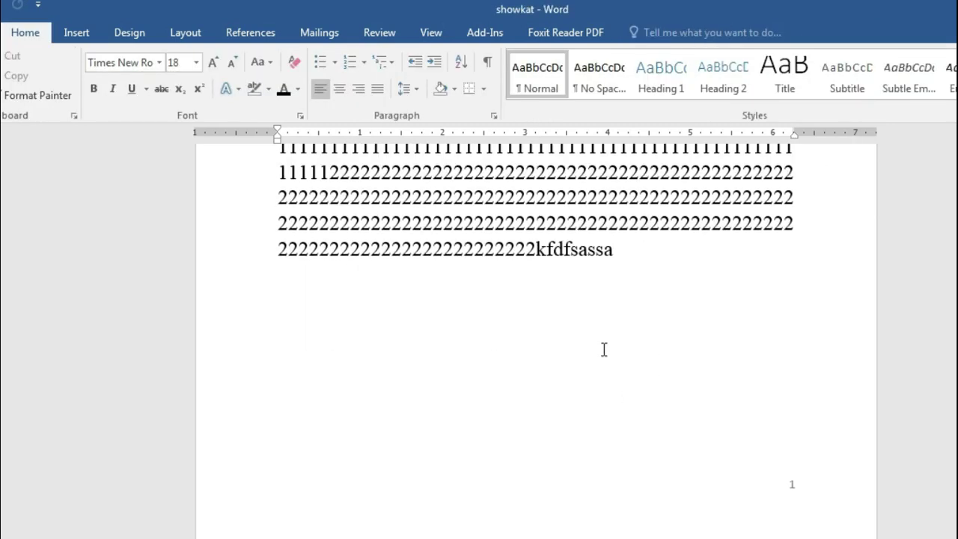
Step: Remove the bottom-of-page numbers from the document and check the pages for remaining numbers
left_click(614, 255)
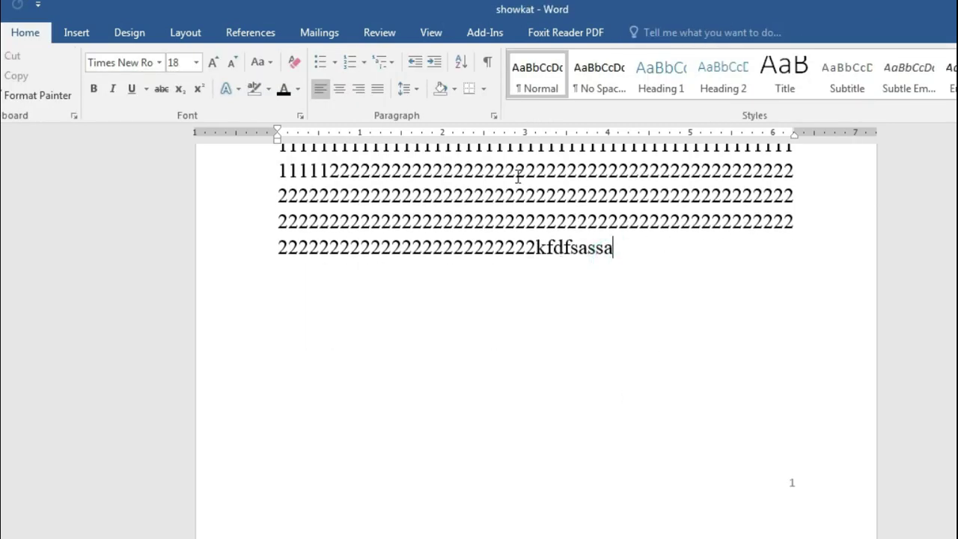
left_click(77, 33)
left_click(758, 100)
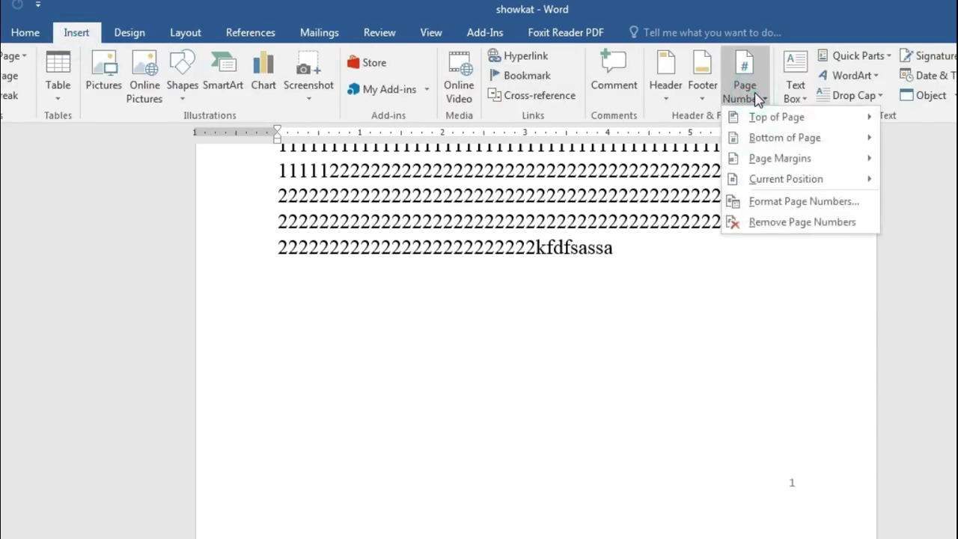
left_click(790, 222)
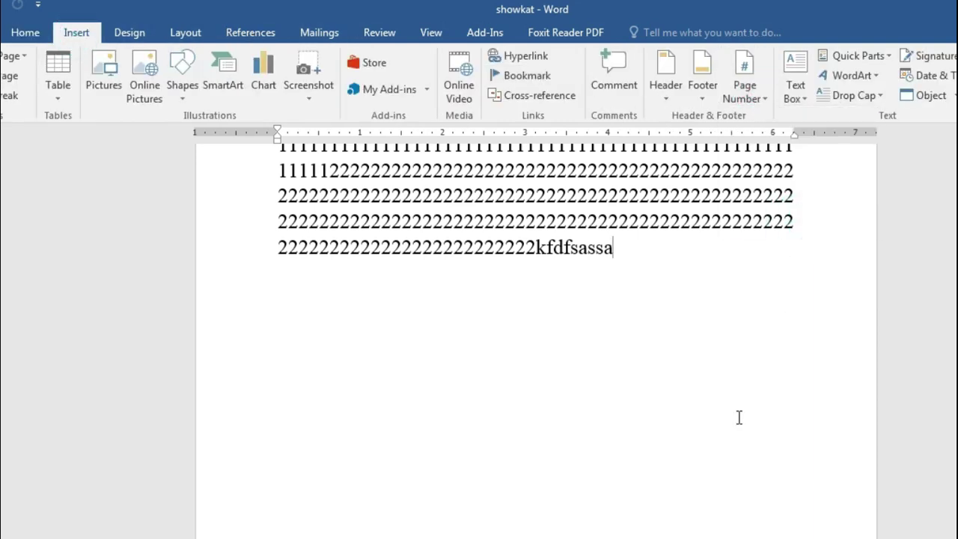
scroll(739, 417, "down", 5)
scroll(739, 417, "up", 10)
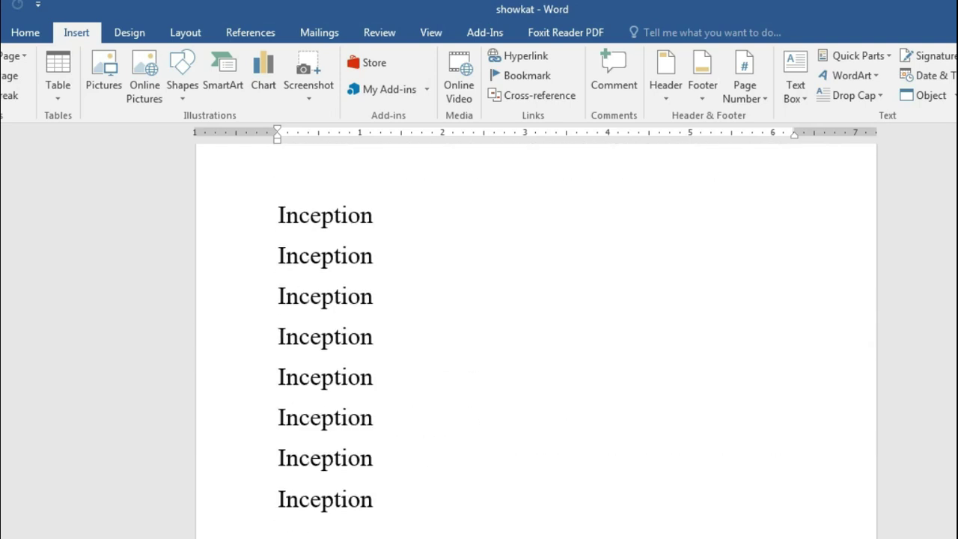
Step: Switch to the course outline PDF in Foxit Reader and highlight the Class-4 heading and its topic "How to create cover, blank & page break?"
key("alt+Tab")
scroll(576, 451, "down", 2)
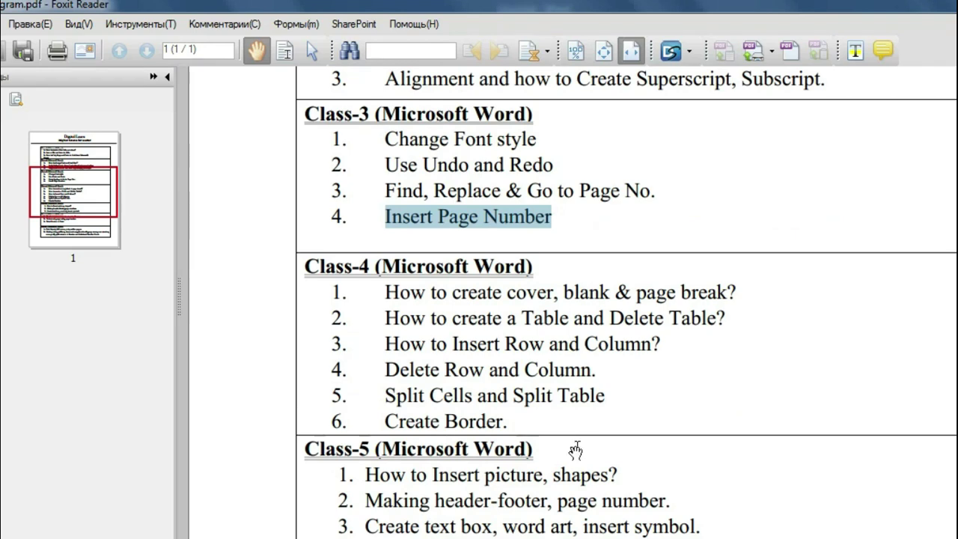
scroll(576, 451, "up", 3)
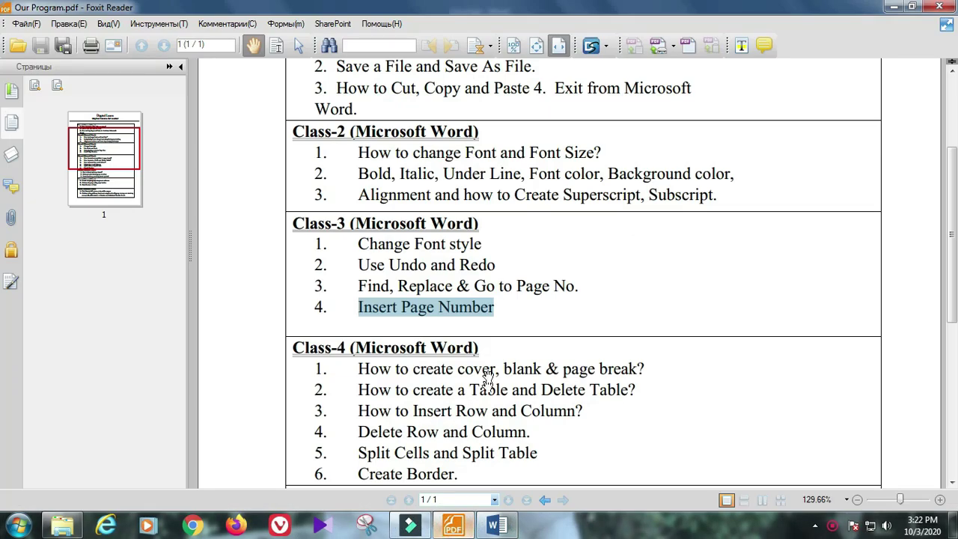
left_click(496, 328)
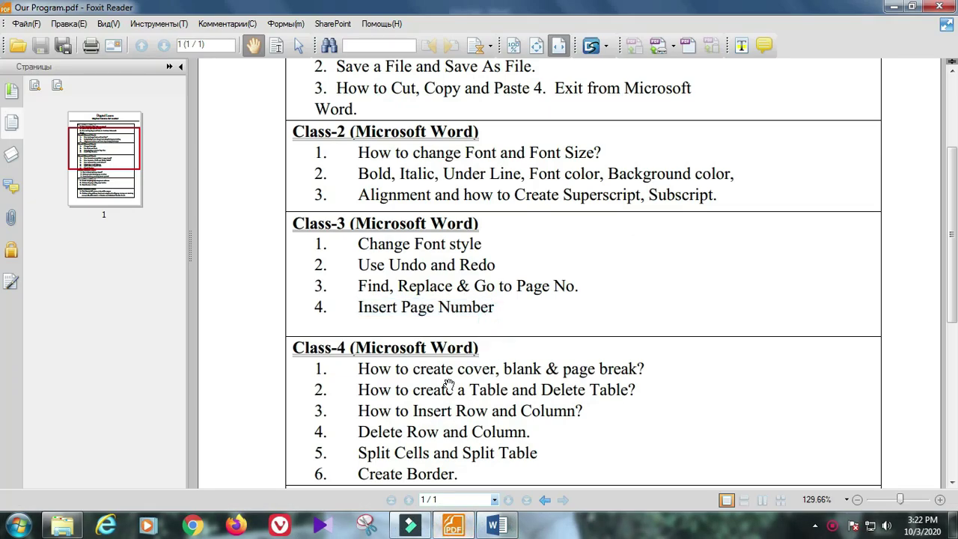
left_click_drag(294, 348, 483, 349)
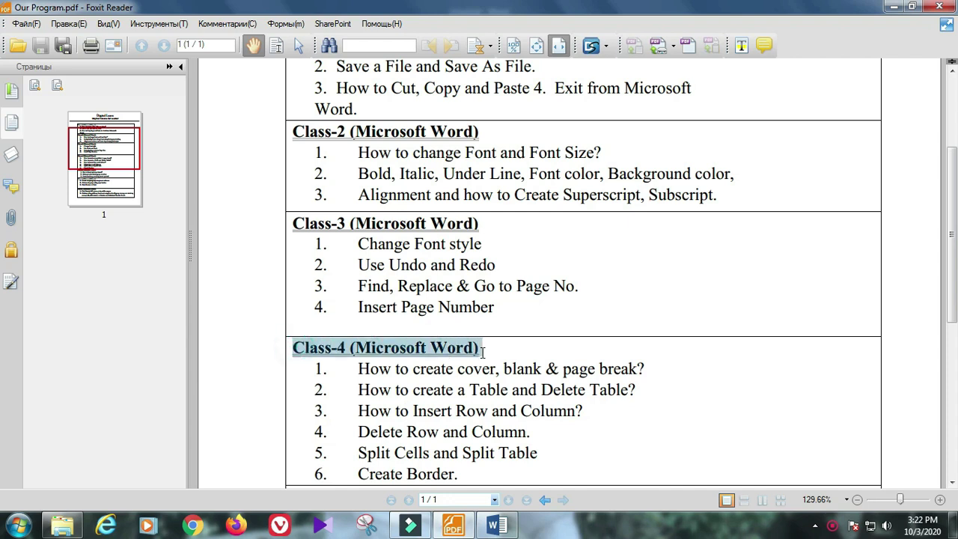
left_click(468, 391)
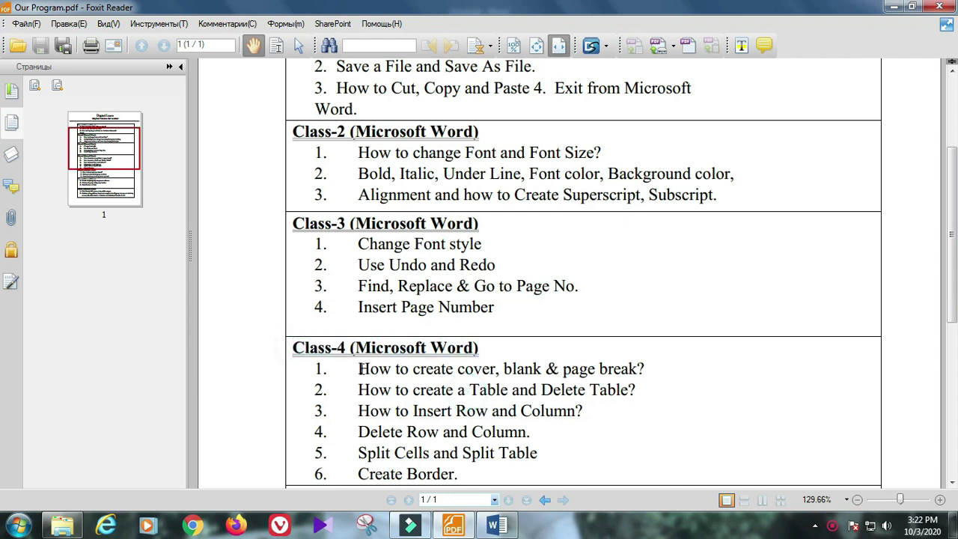
left_click_drag(359, 368, 648, 368)
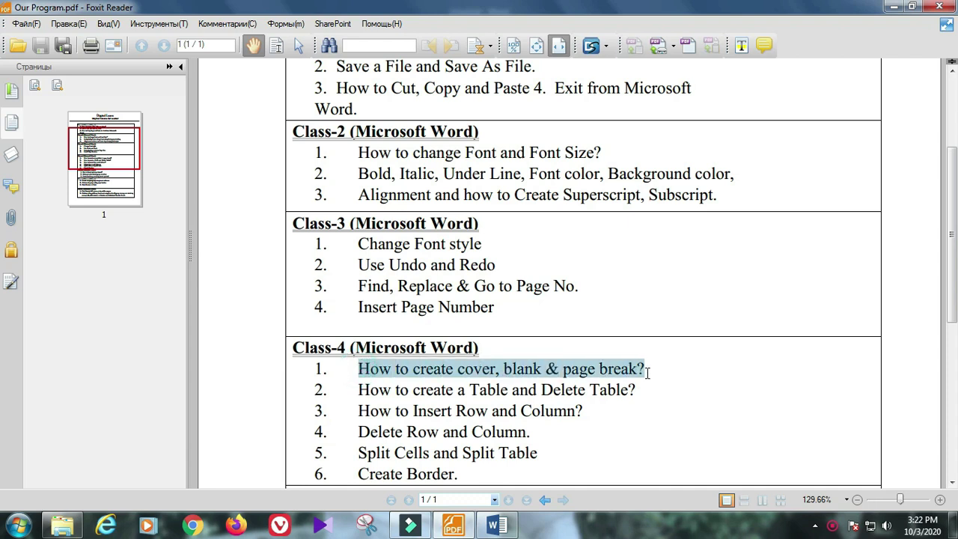
Step: Switch back to the showkat document in Word, select its entire content across all pages, and delete it
left_click(503, 527)
left_click(426, 336)
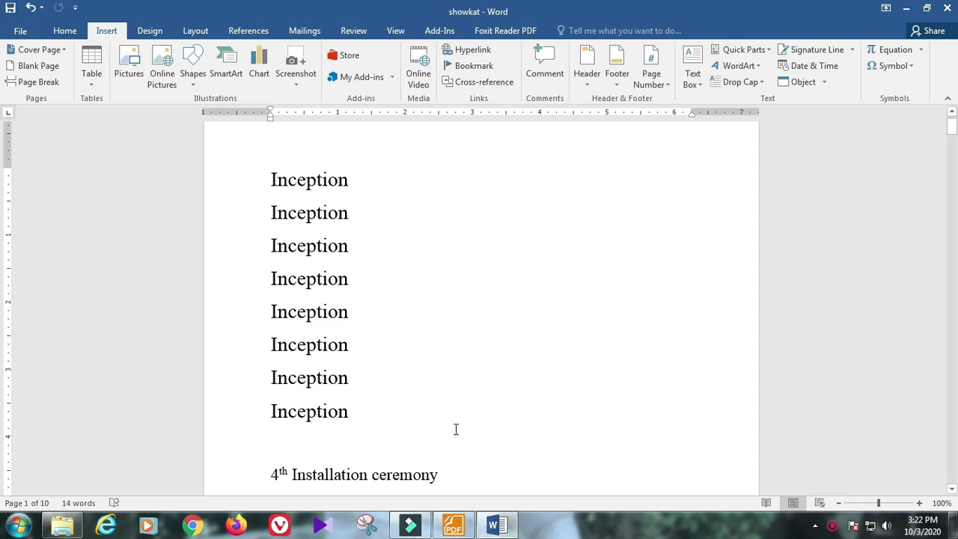
key("ctrl+a")
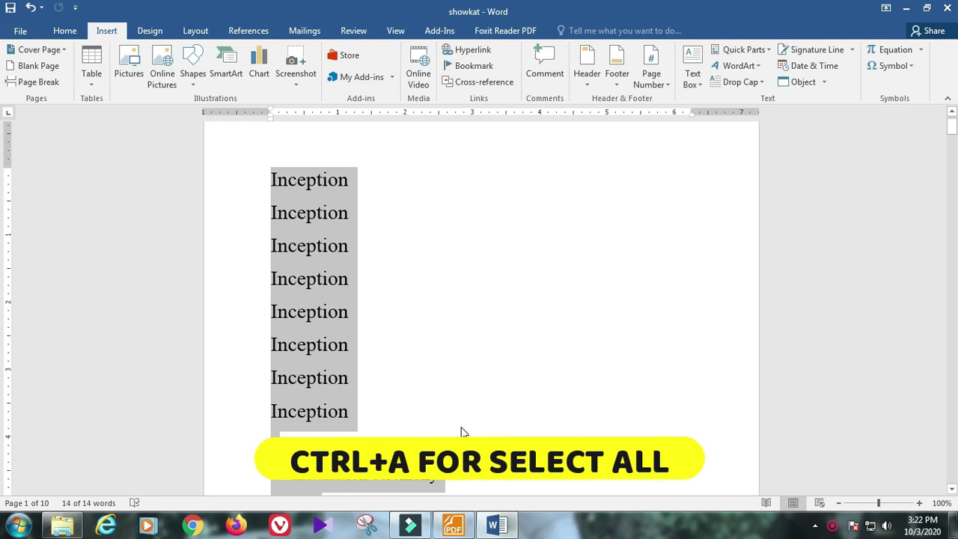
scroll(482, 426, "down", 10)
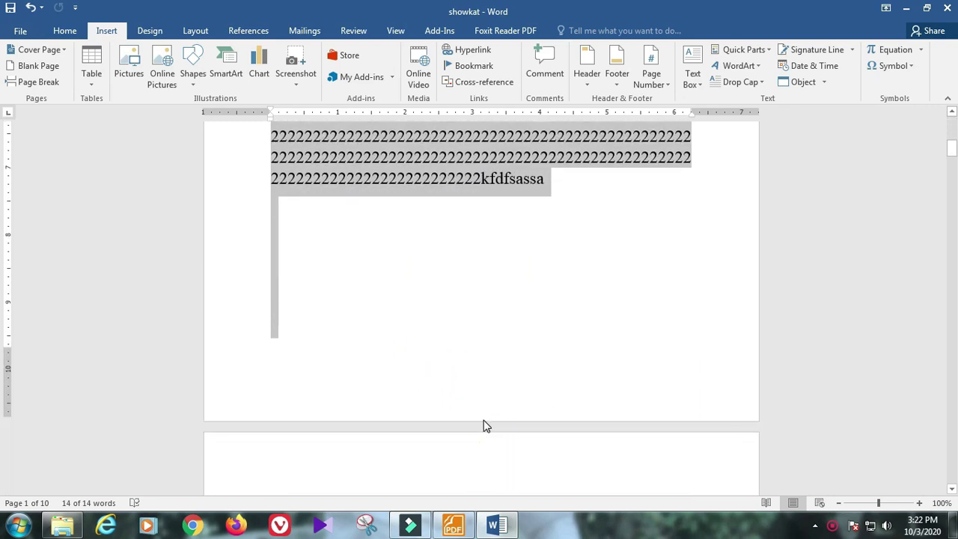
scroll(483, 426, "down", 6)
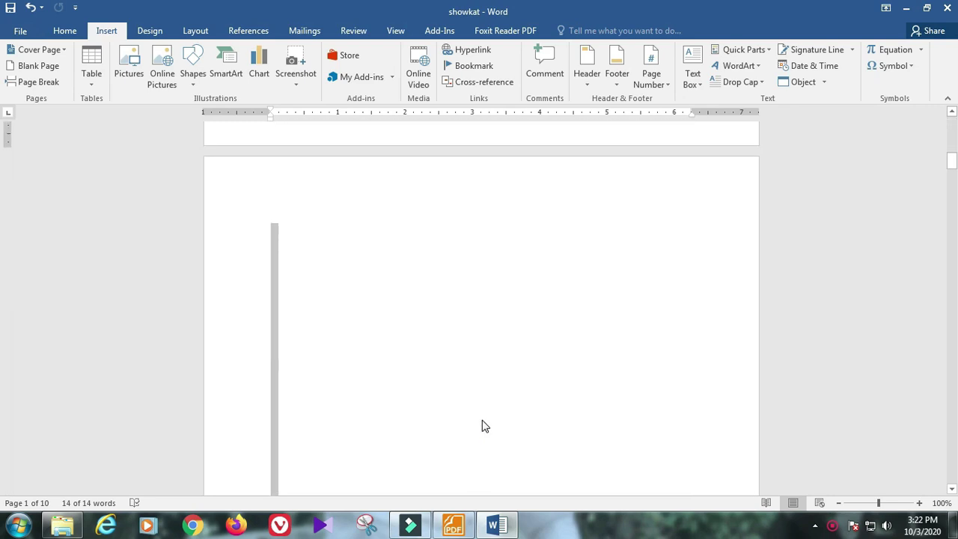
key("Delete")
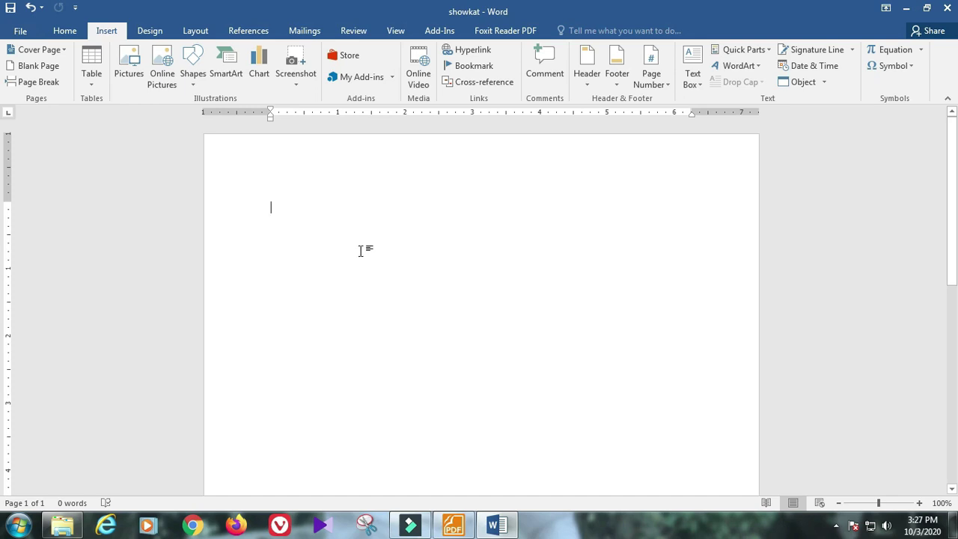
left_click(63, 33)
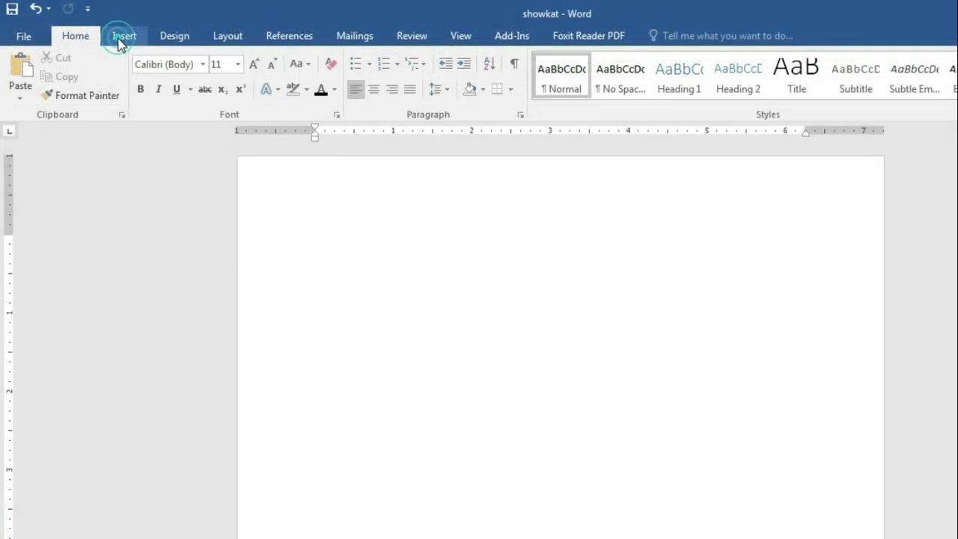
Step: Browse the built-in cover page designs, insert the Ion (Dark) cover page, and look over its placeholders
left_click(120, 38)
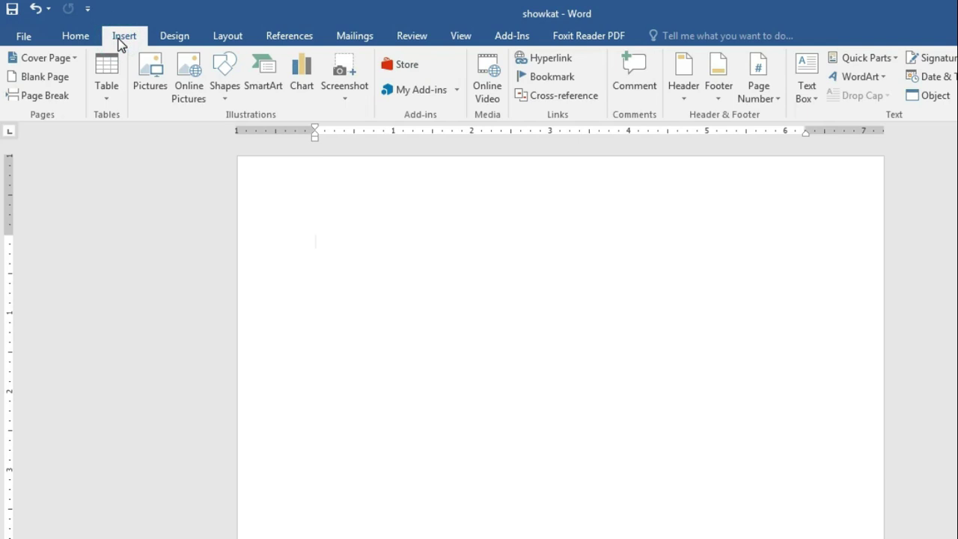
left_click(48, 58)
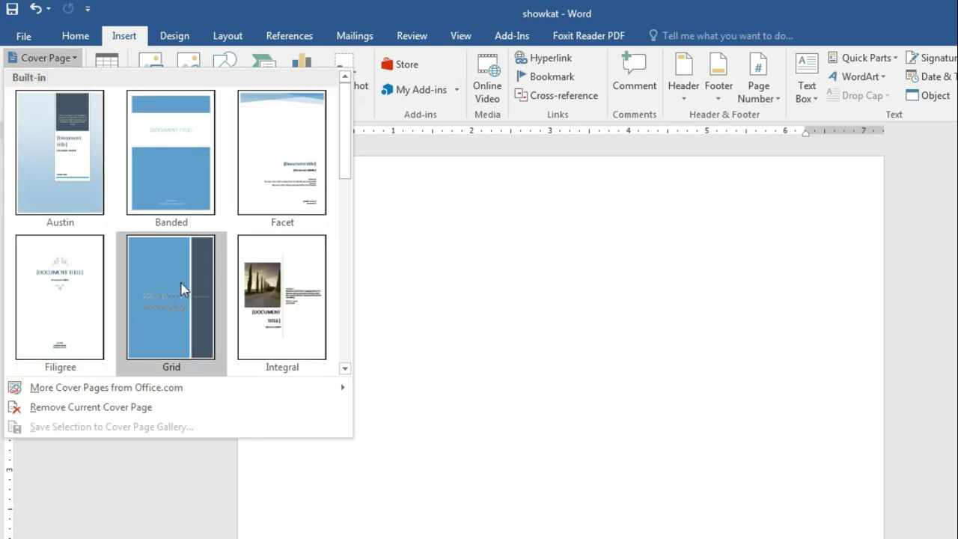
scroll(229, 210, "down", 3)
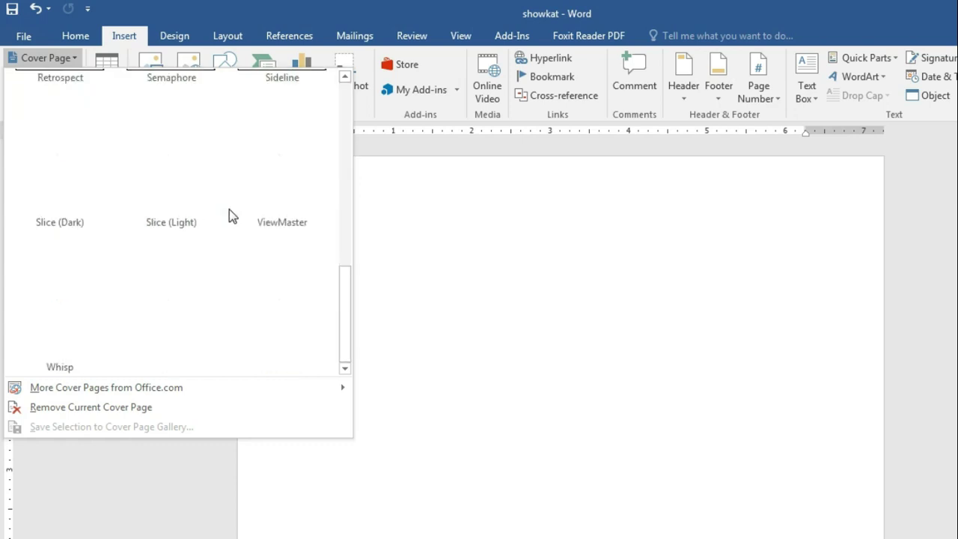
scroll(229, 209, "up", 2)
scroll(78, 206, "down", 3)
scroll(105, 217, "up", 3)
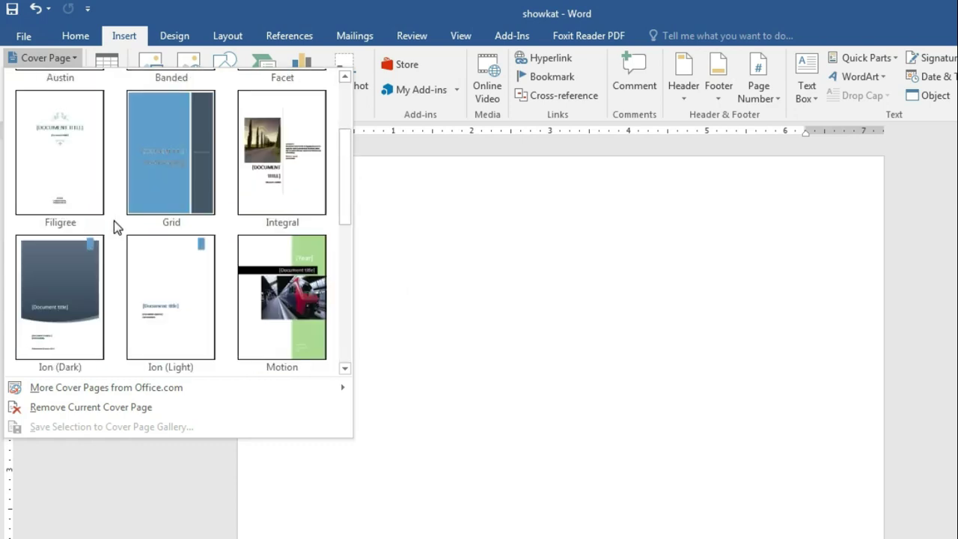
left_click(58, 300)
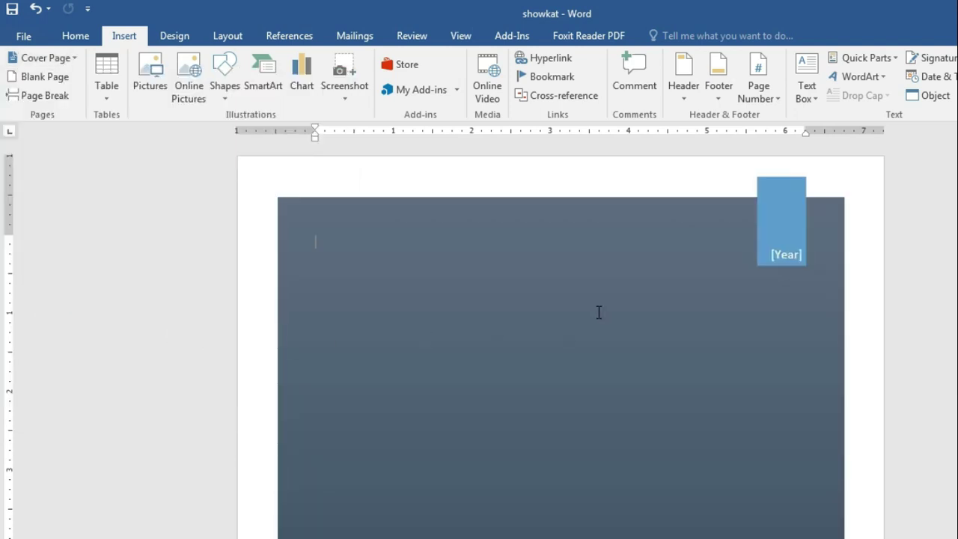
scroll(599, 312, "down", 10)
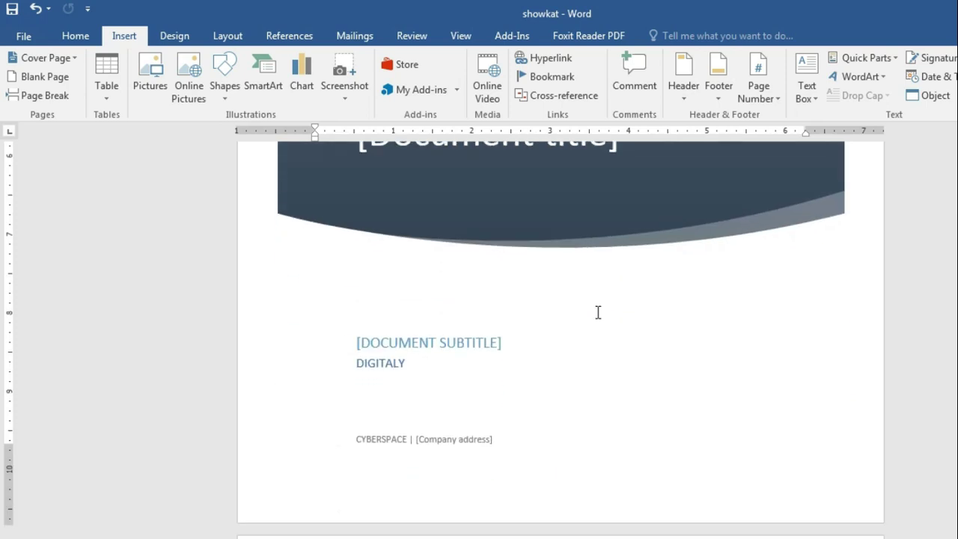
scroll(598, 312, "up", 10)
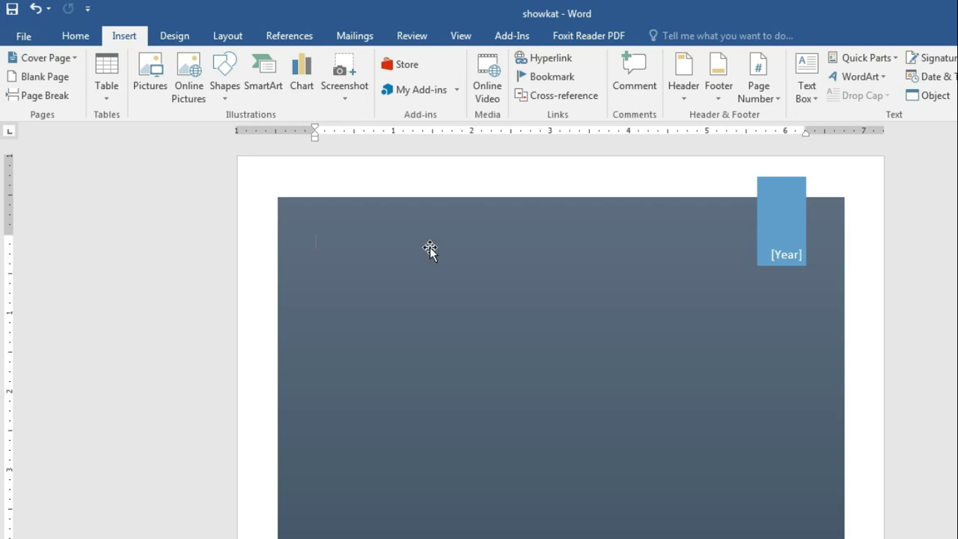
Step: Set the cover page's Year field to today's date
left_click(780, 253)
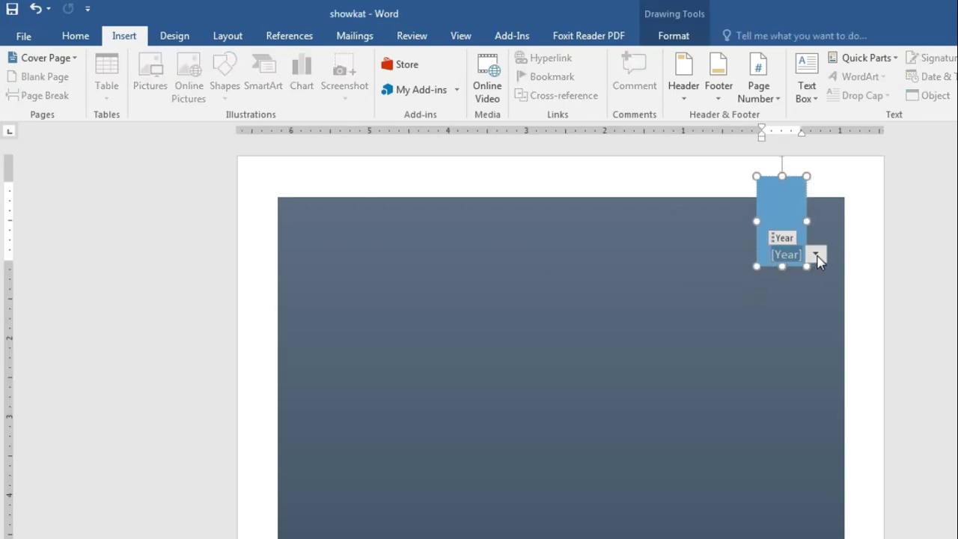
left_click(816, 255)
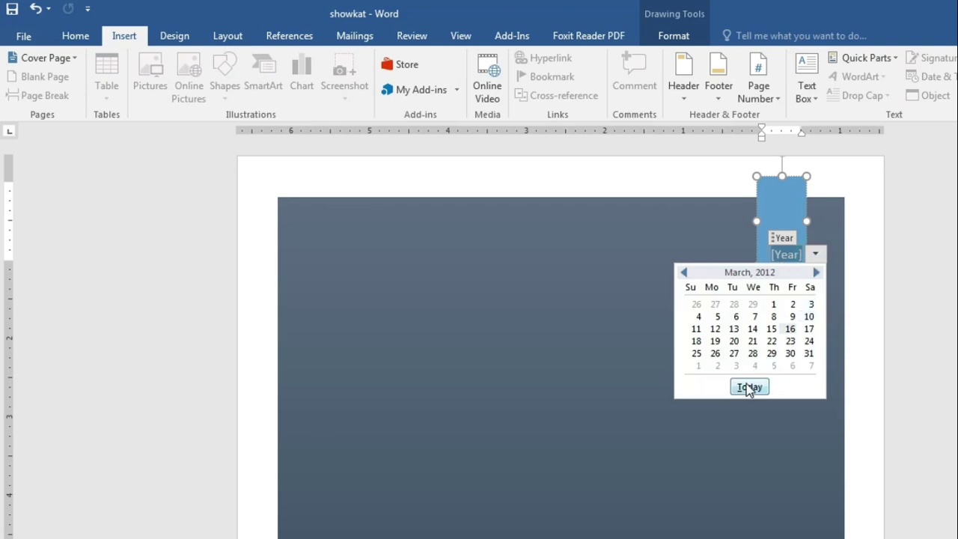
left_click(748, 387)
left_click(798, 291)
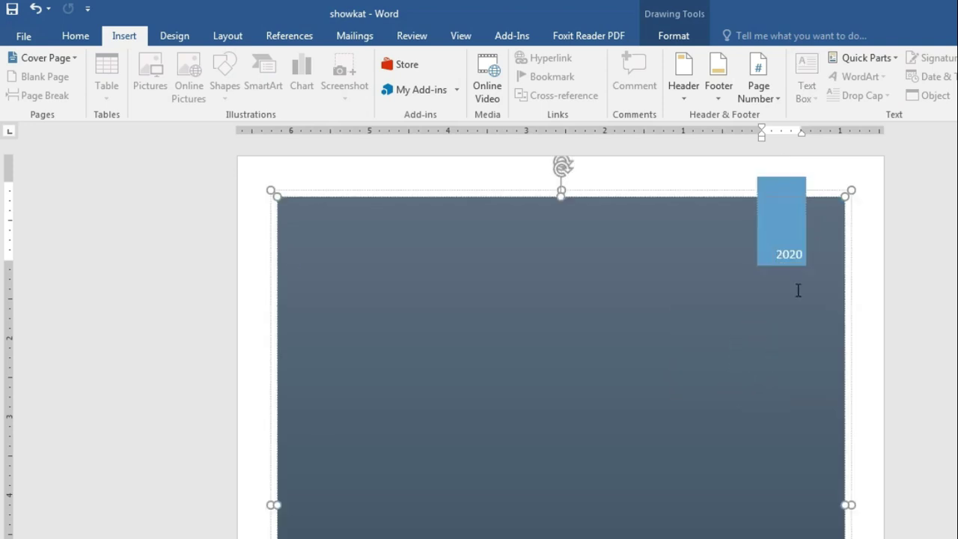
scroll(798, 290, "down", 3)
scroll(777, 300, "up", 3)
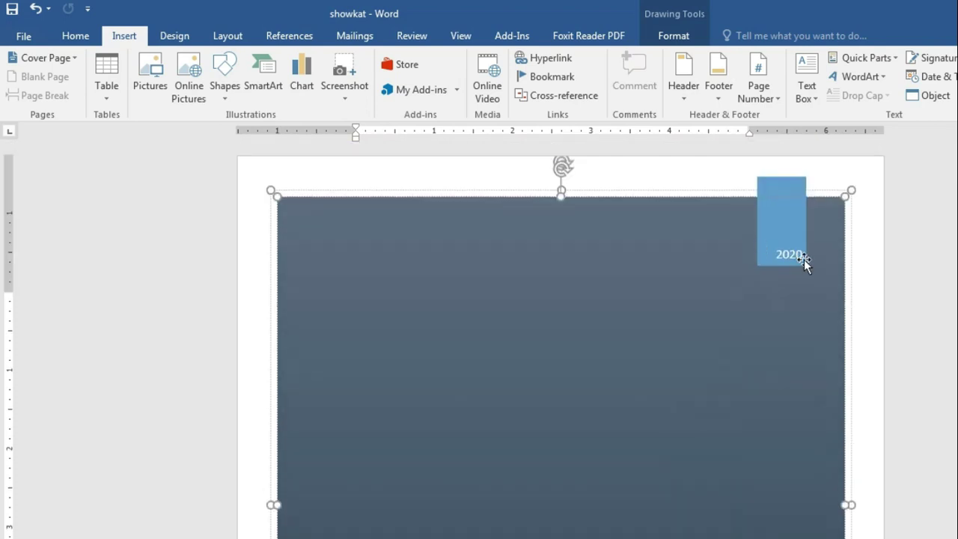
Step: Replace the cover page's document title placeholder with "Inception"
scroll(582, 329, "down", 3)
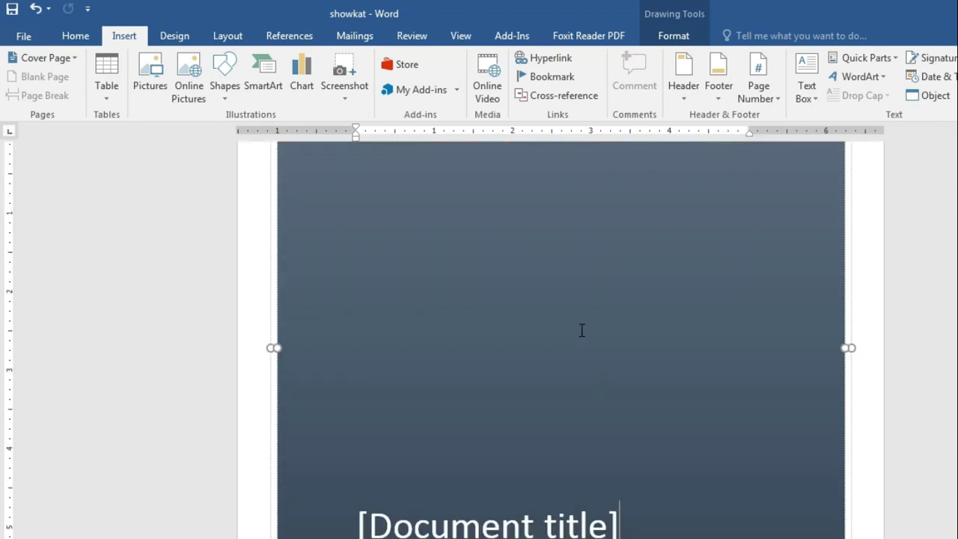
left_click(484, 413)
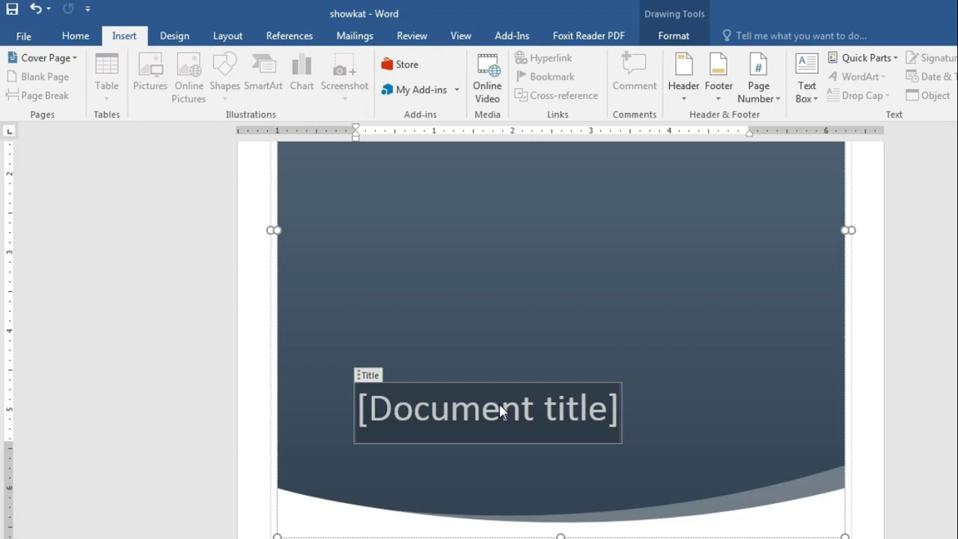
left_click(483, 420)
key("Delete")
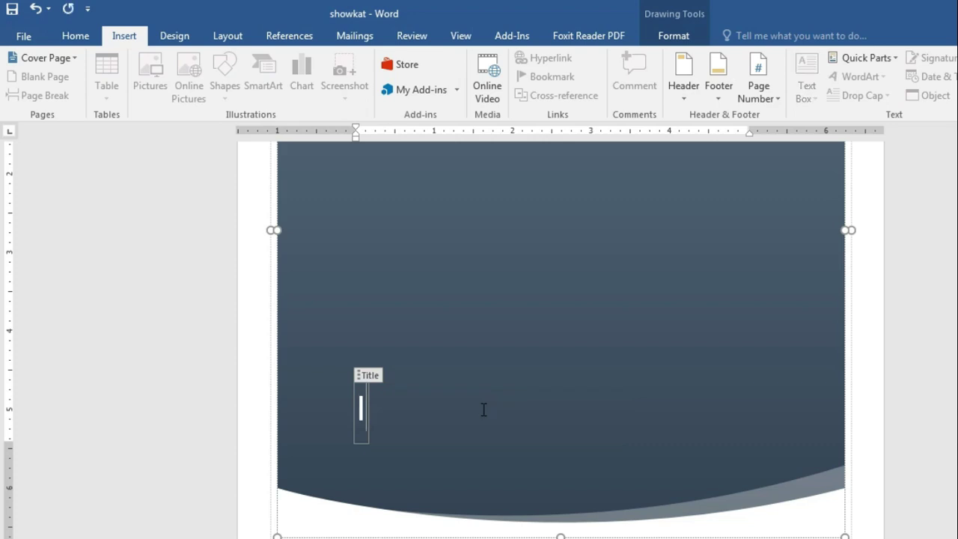
type("Inc")
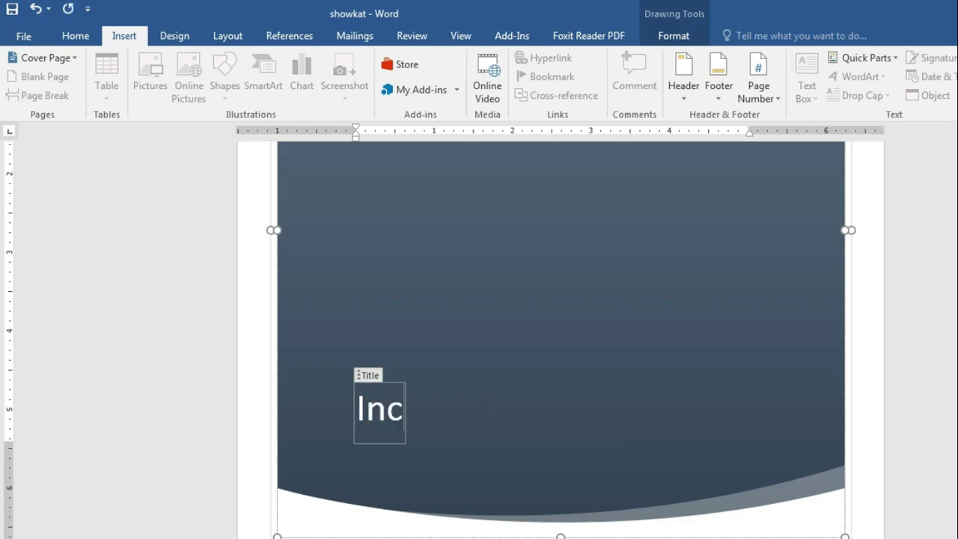
type("eption")
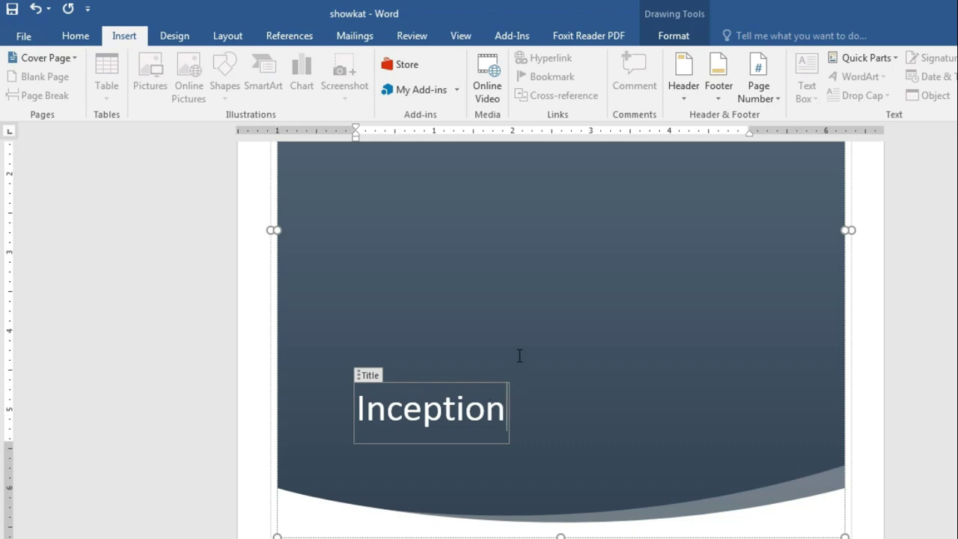
Step: Replace the document subtitle placeholder below the title with "4TH INSTALLATION CEREMONY"
scroll(520, 354, "down", 5)
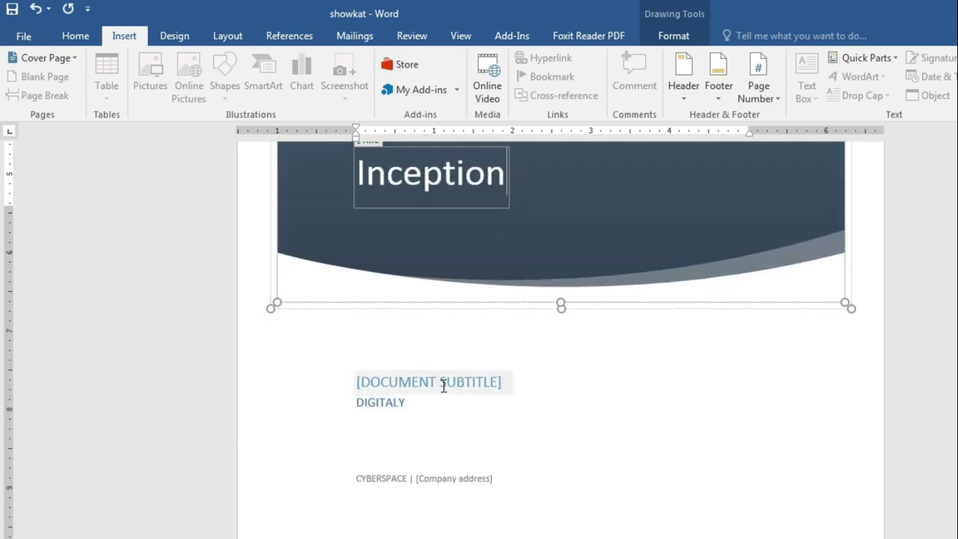
scroll(441, 385, "up", 1)
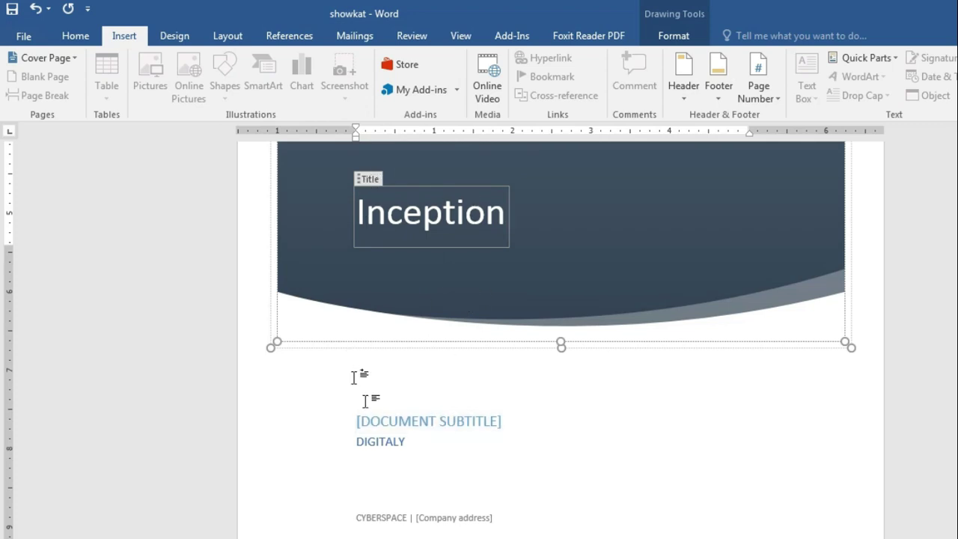
left_click(419, 423)
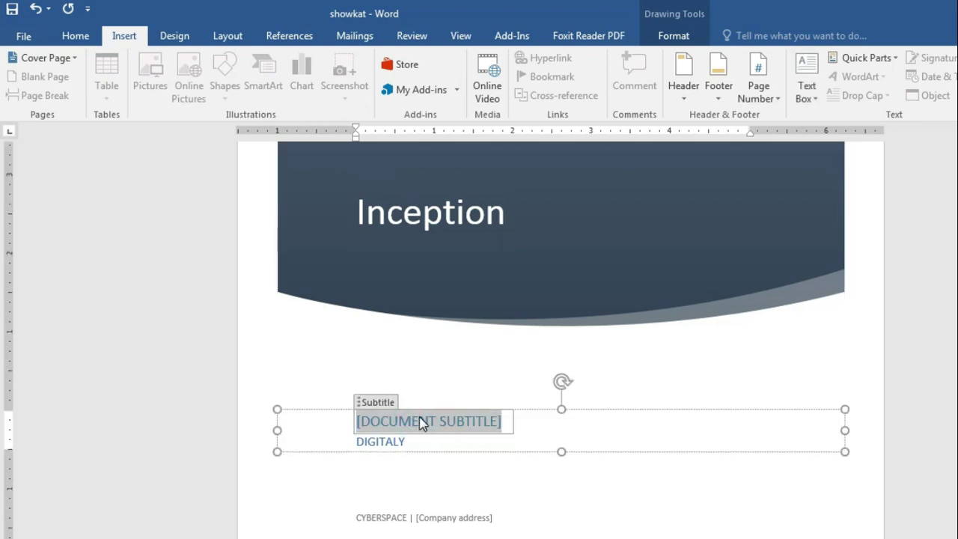
type("4TH ")
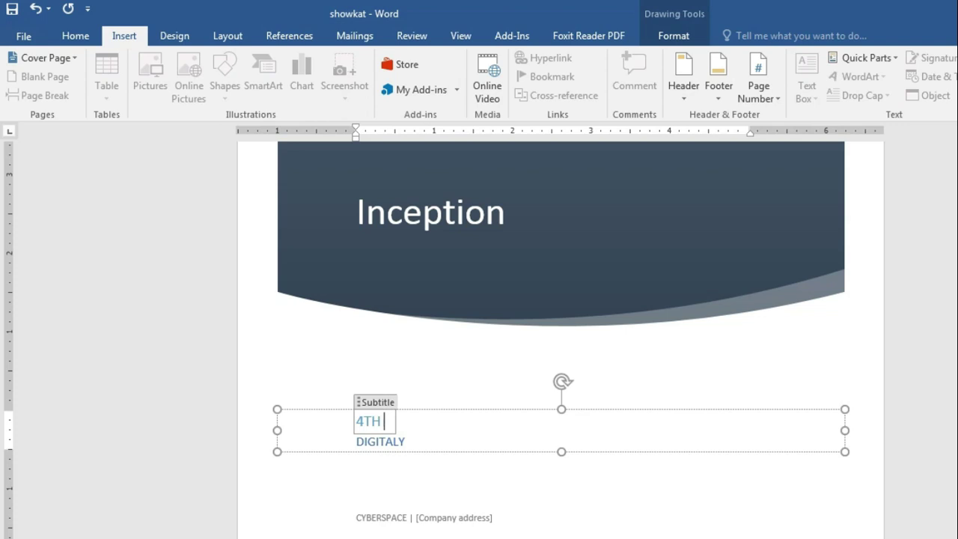
type("INSTAL")
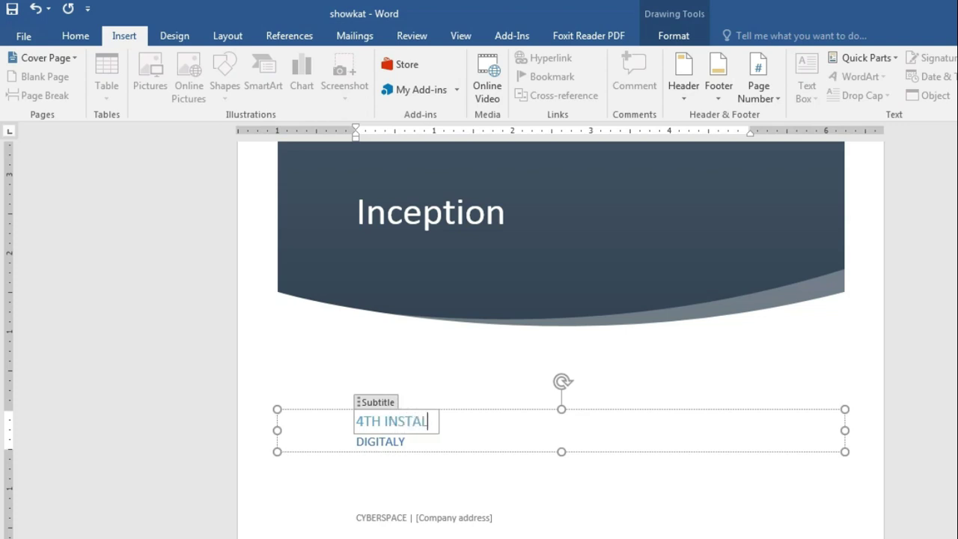
type("LATION")
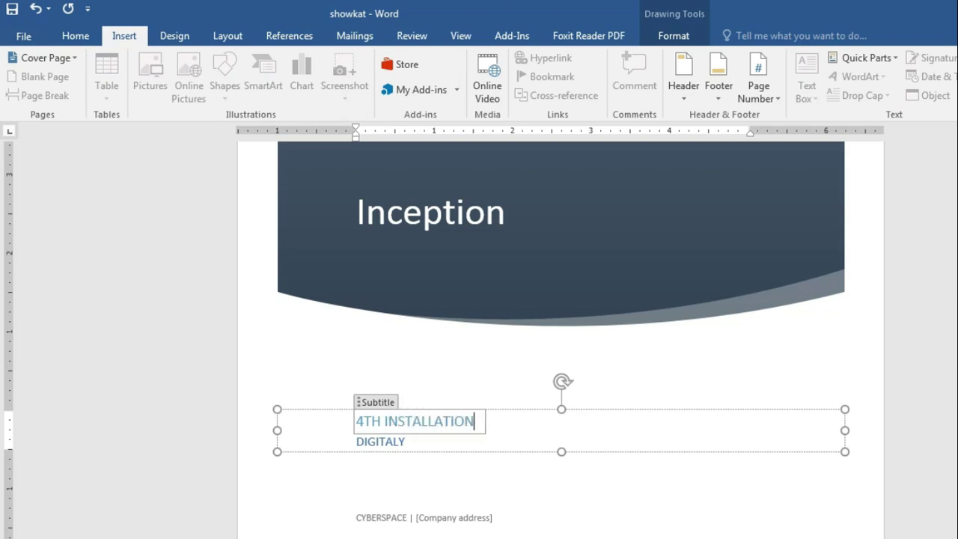
type(" CEREMONY")
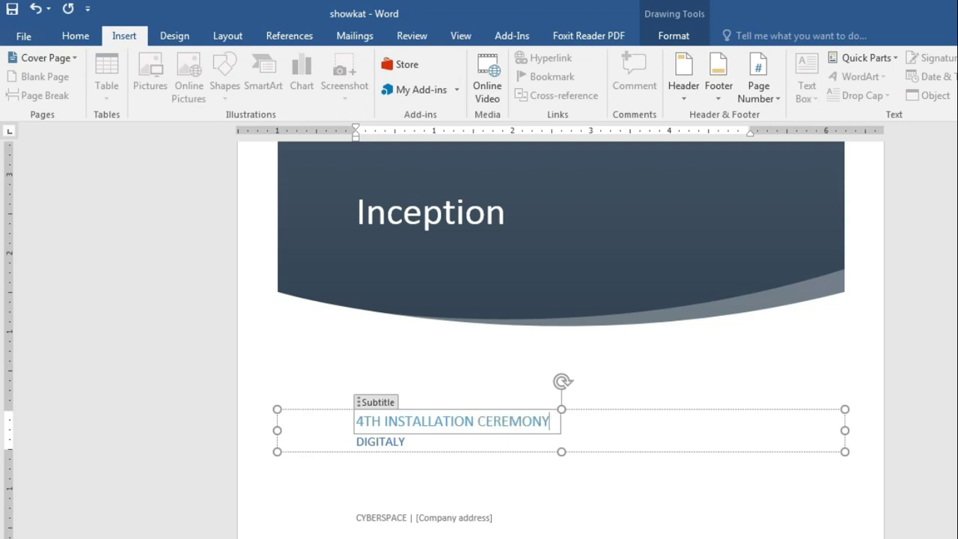
left_click(604, 464)
Step: Clear the existing text in the cover page's Author field and enter the author's name
scroll(569, 479, "up", 10)
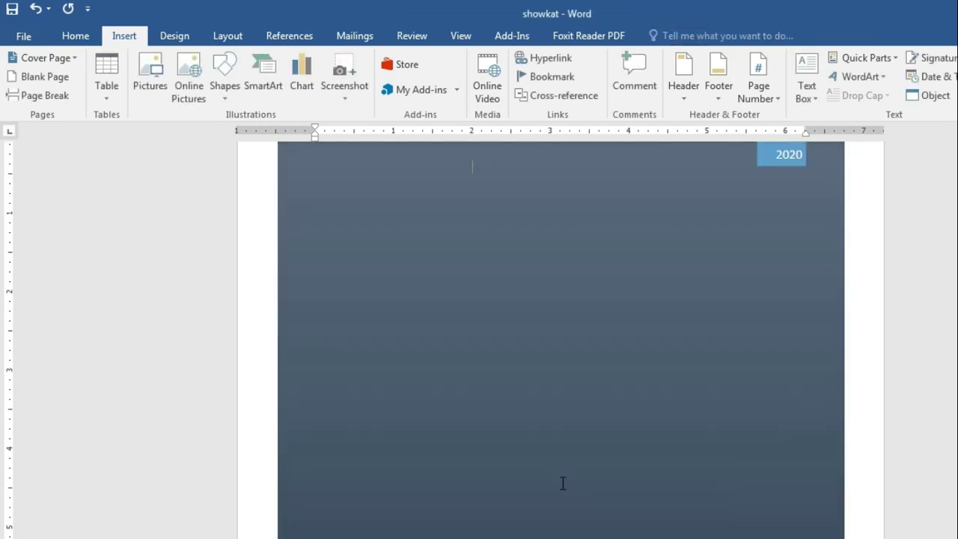
scroll(551, 472, "down", 8)
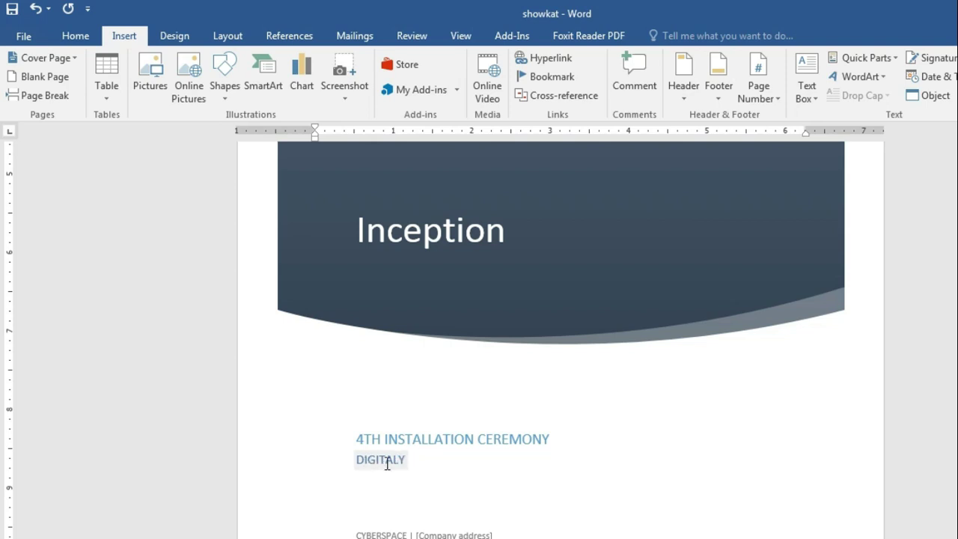
left_click(389, 461)
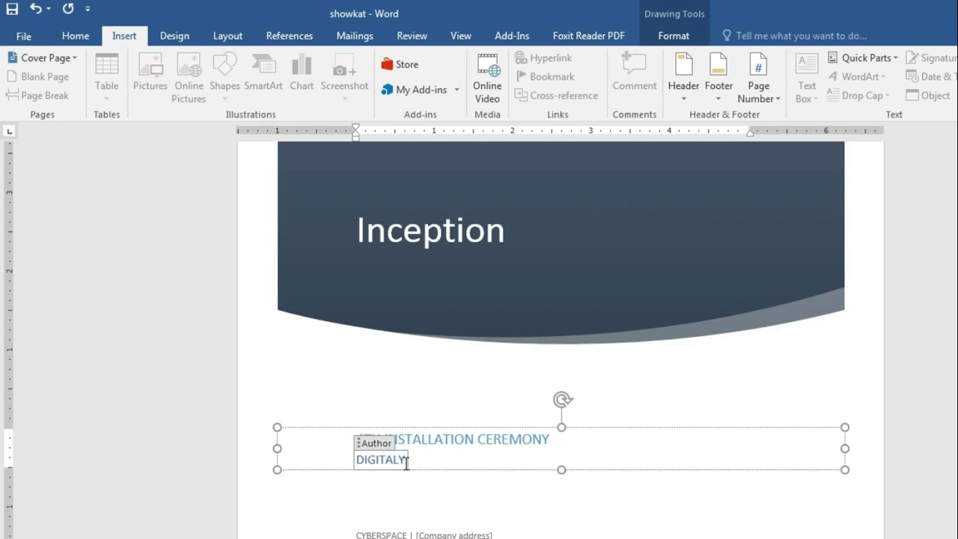
left_click(405, 462)
key("BackSpace")
key("BackSpace")
key("BackSpace")
key("BackSpace")
key("BackSpace")
key("BackSpace")
key("BackSpace")
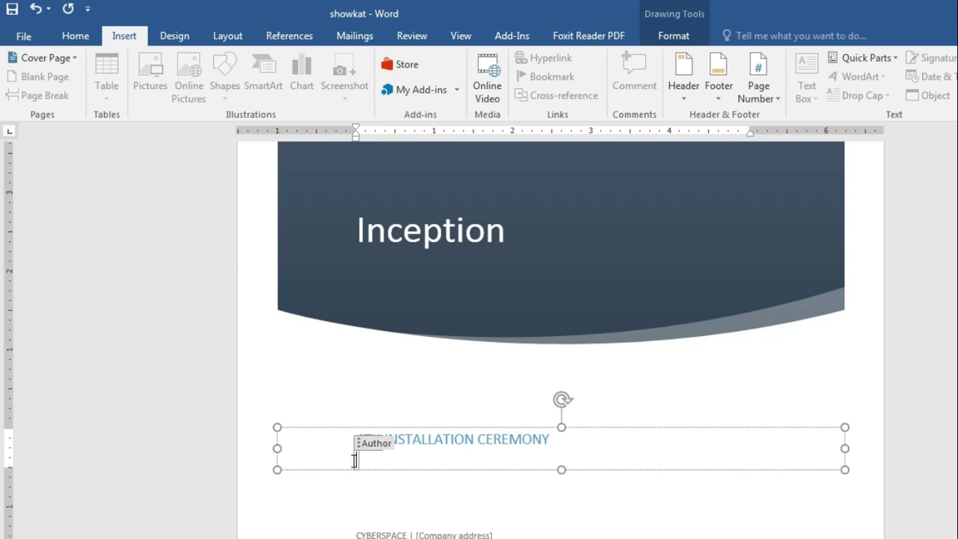
type("SHOWKAT")
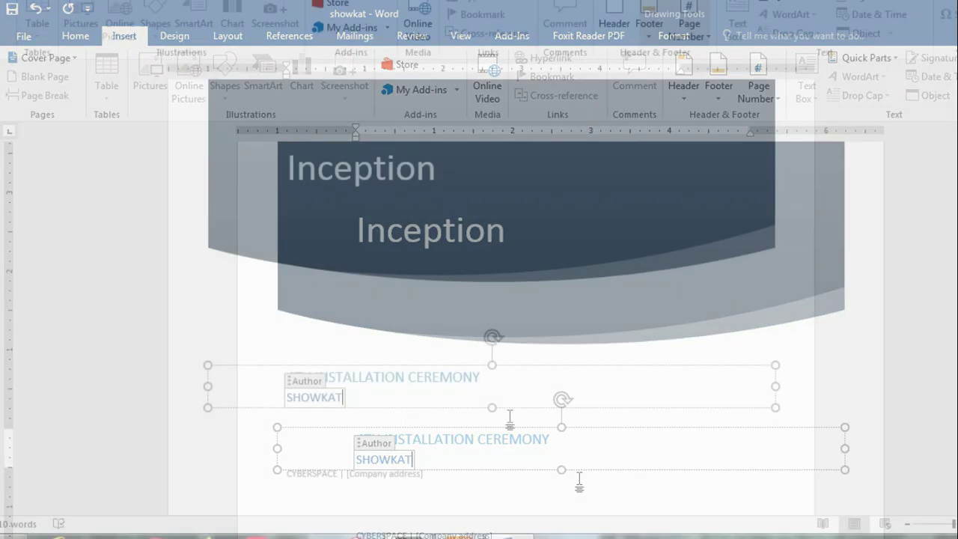
left_click(793, 428)
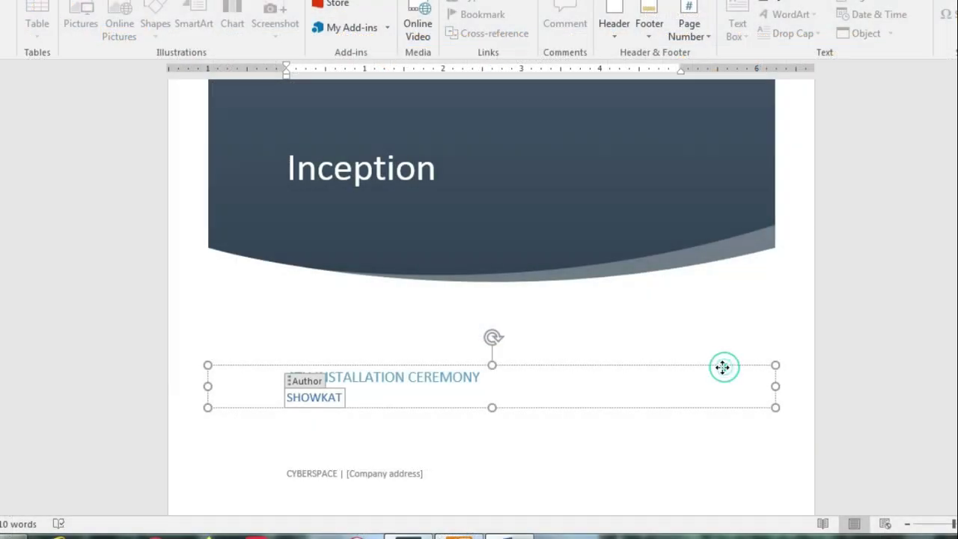
Step: Open the Company field near the foot of the cover page for editing
left_click(388, 475)
left_click(322, 472)
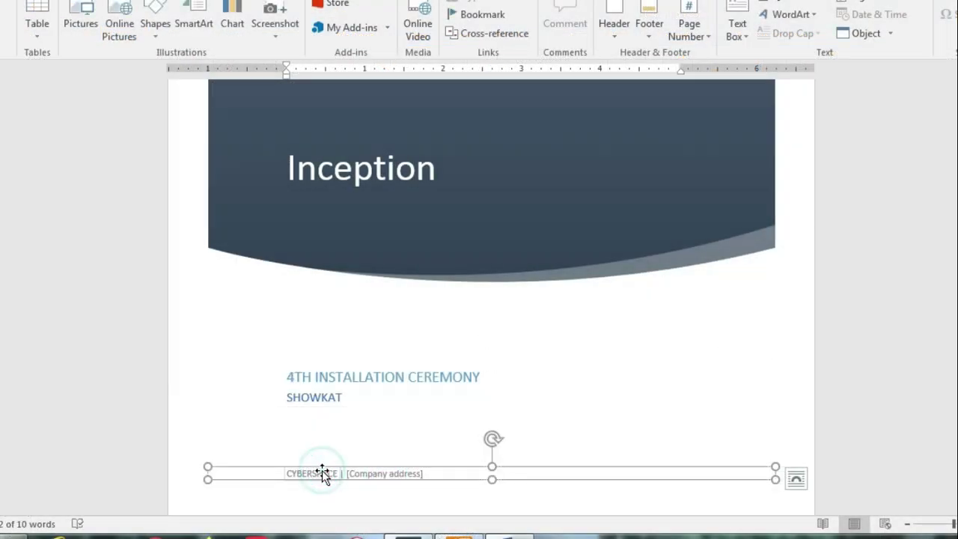
left_click(318, 473)
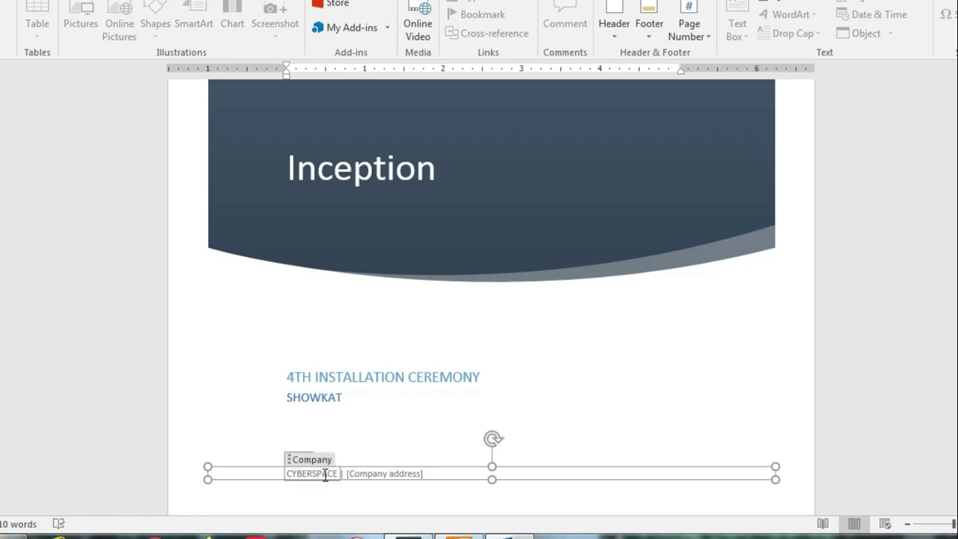
scroll(543, 370, "up", 3)
scroll(552, 325, "up", 3)
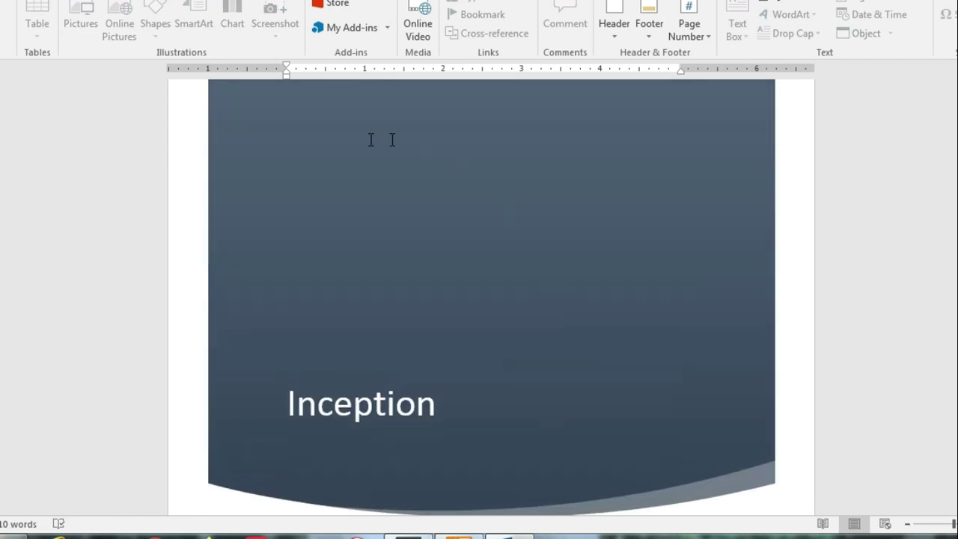
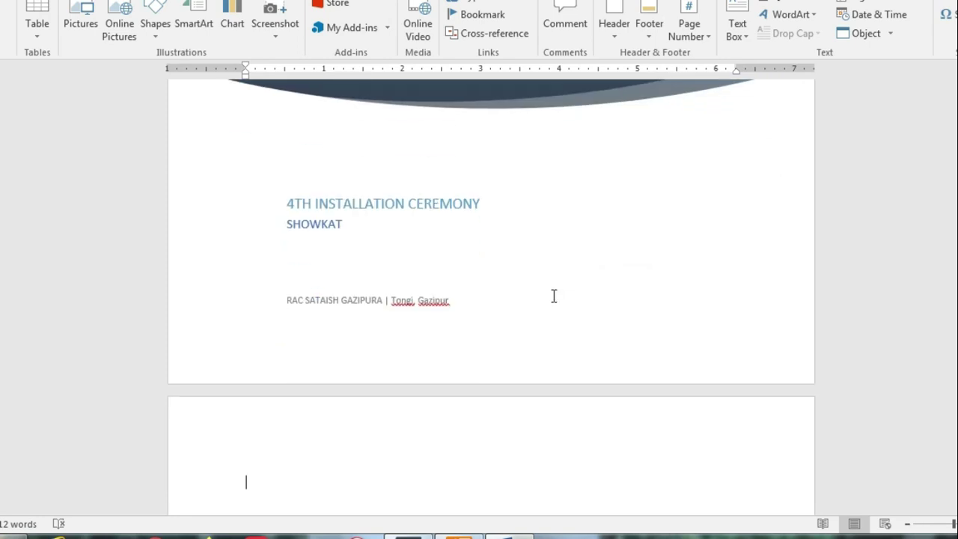
Step: Place the cursor on the blank page after the cover and review the completed cover page
left_click(356, 332)
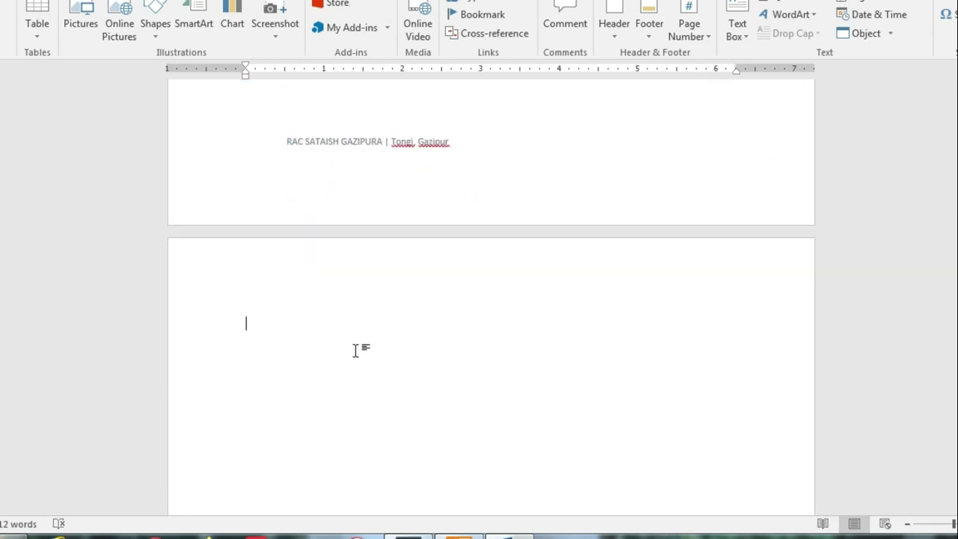
scroll(357, 350, "up", 12)
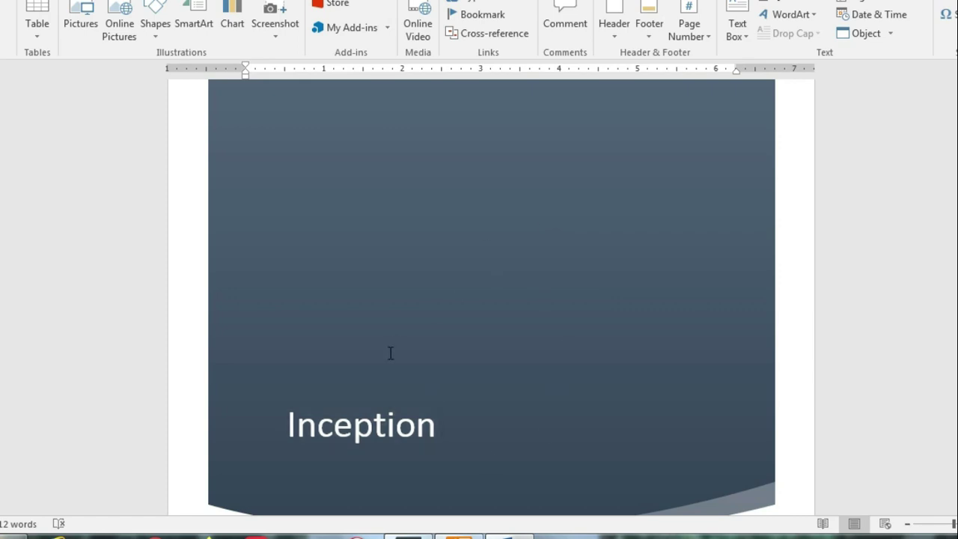
Step: Replace the current cover page with the built-in Filigree design and review its title, subtitle, date and company details
scroll(565, 318, "up", 5)
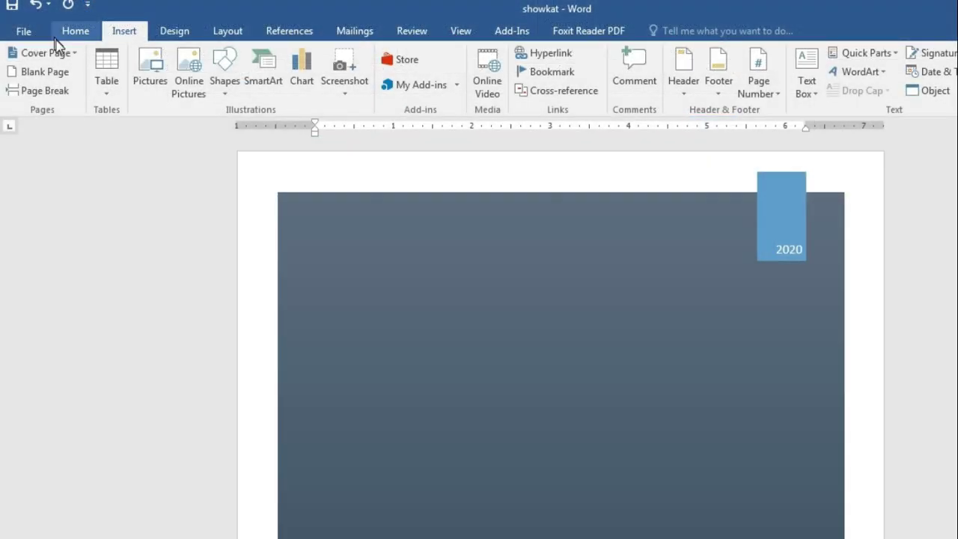
left_click(64, 54)
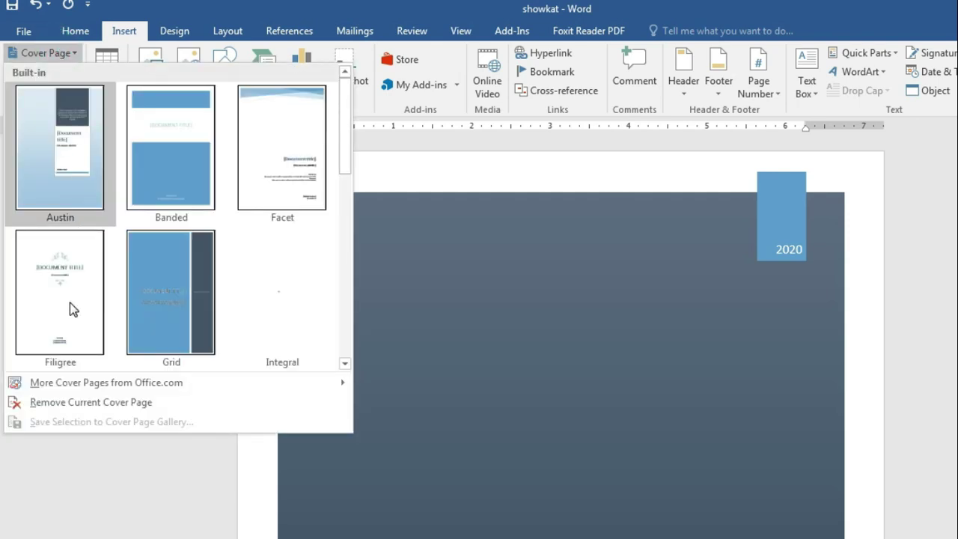
left_click(70, 290)
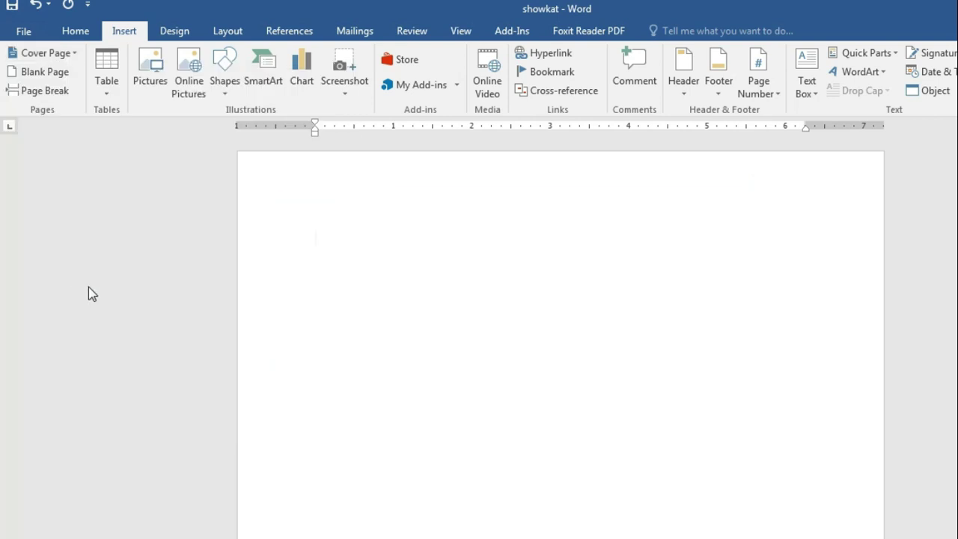
scroll(680, 391, "down", 4)
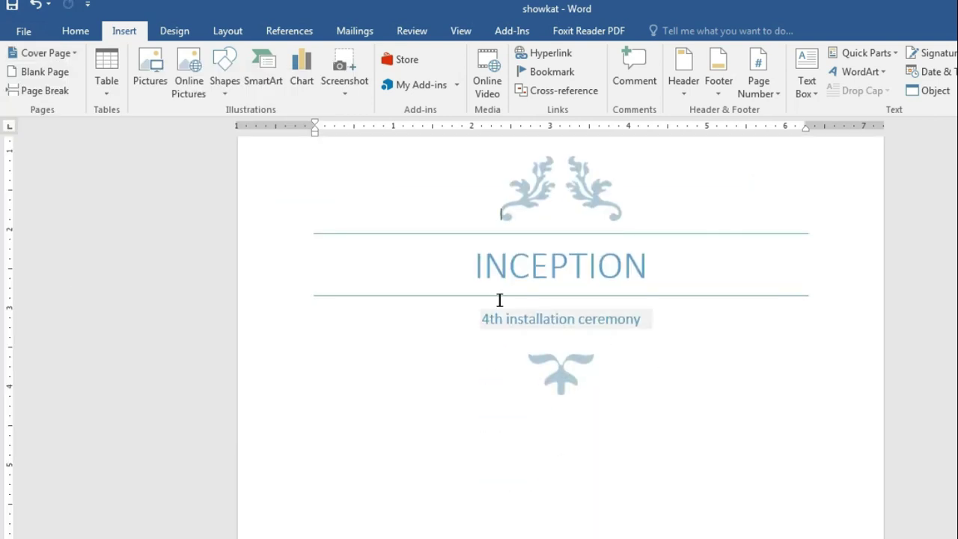
scroll(631, 368, "down", 8)
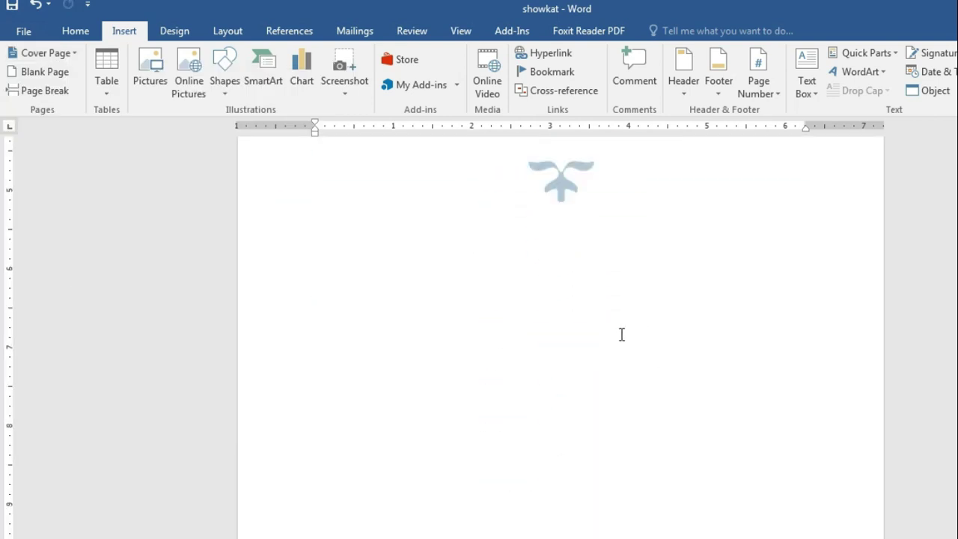
scroll(622, 335, "down", 2)
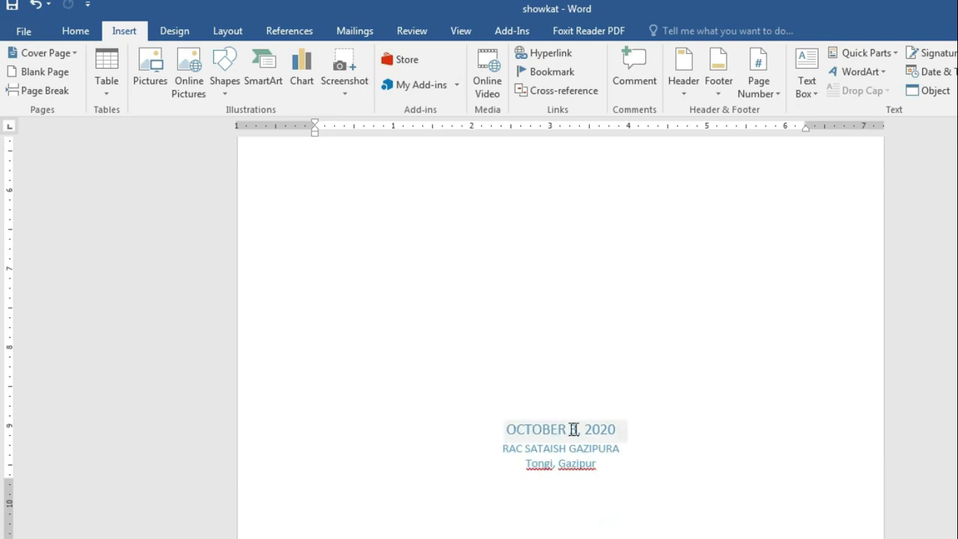
scroll(609, 427, "up", 15)
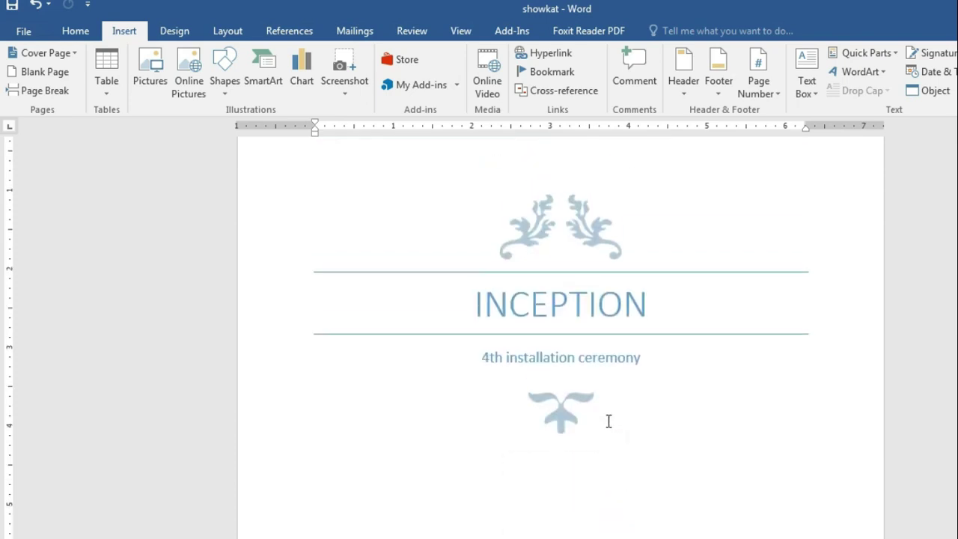
scroll(609, 421, "down", 2)
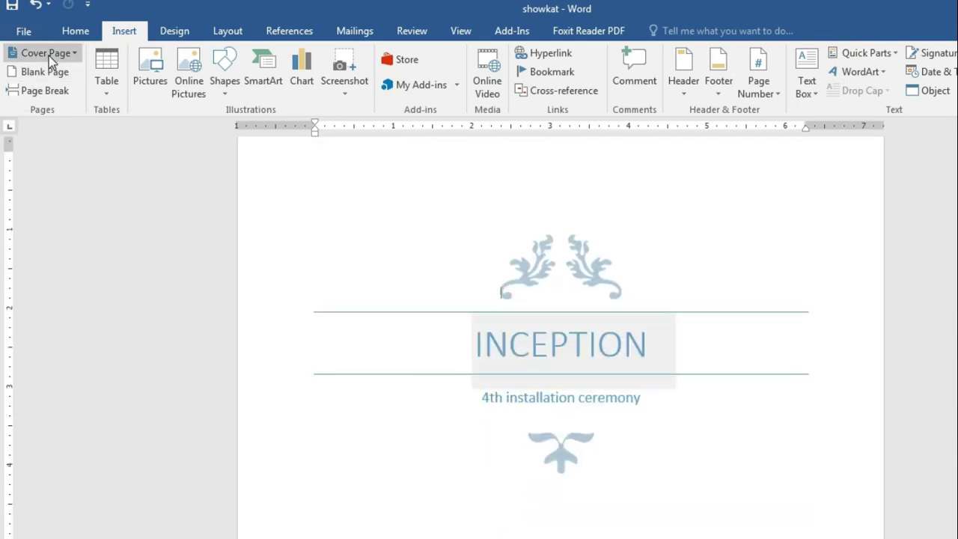
Step: Switch the cover page to the built-in Integral design and select its road picture
left_click(49, 57)
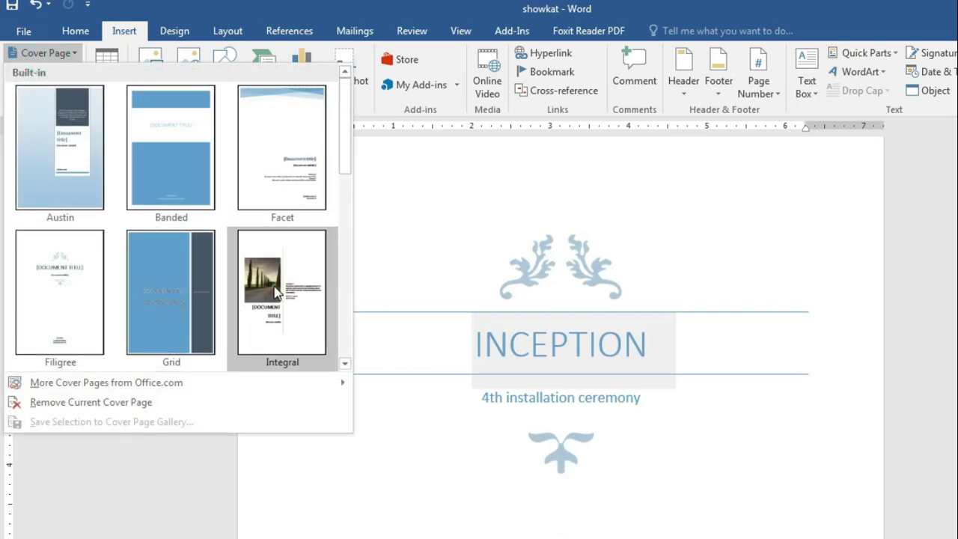
left_click(321, 295)
scroll(606, 298, "down", 7)
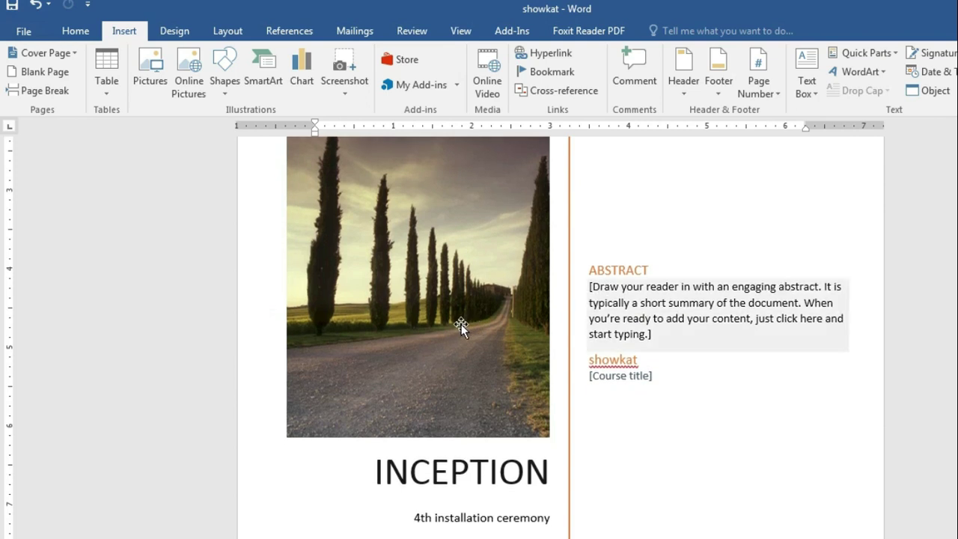
left_click(475, 261)
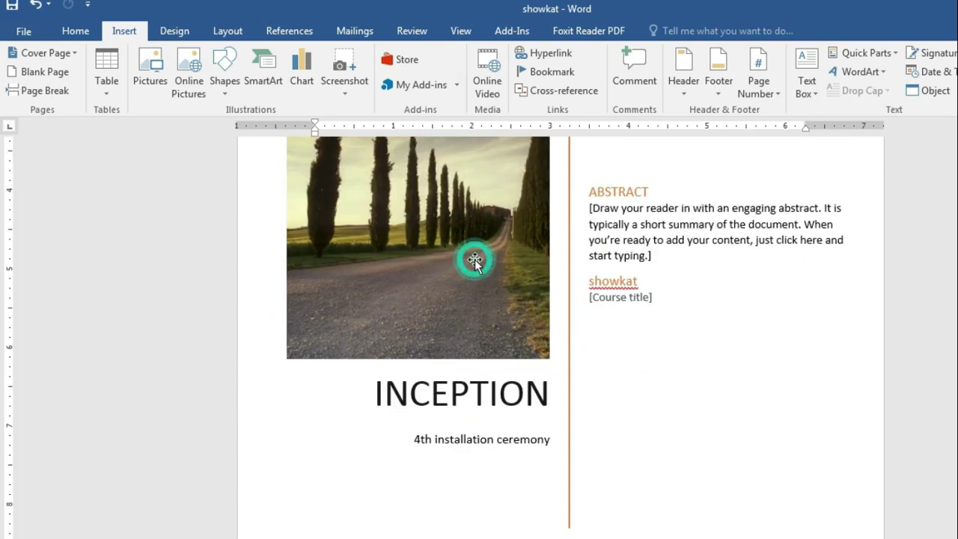
scroll(516, 289, "up", 3)
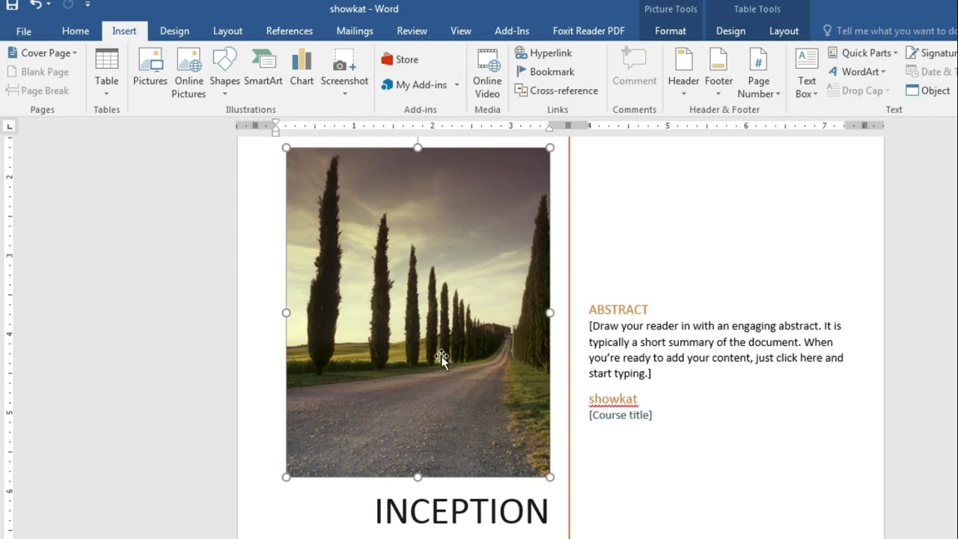
Step: Replace the Abstract placeholder on the cover page with "This is one of the best"
left_click(591, 327)
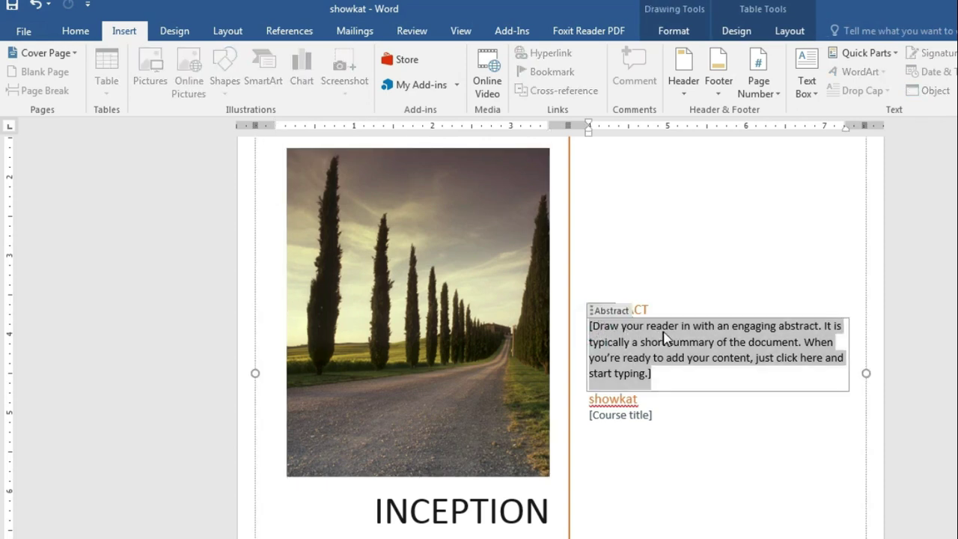
left_click(770, 358)
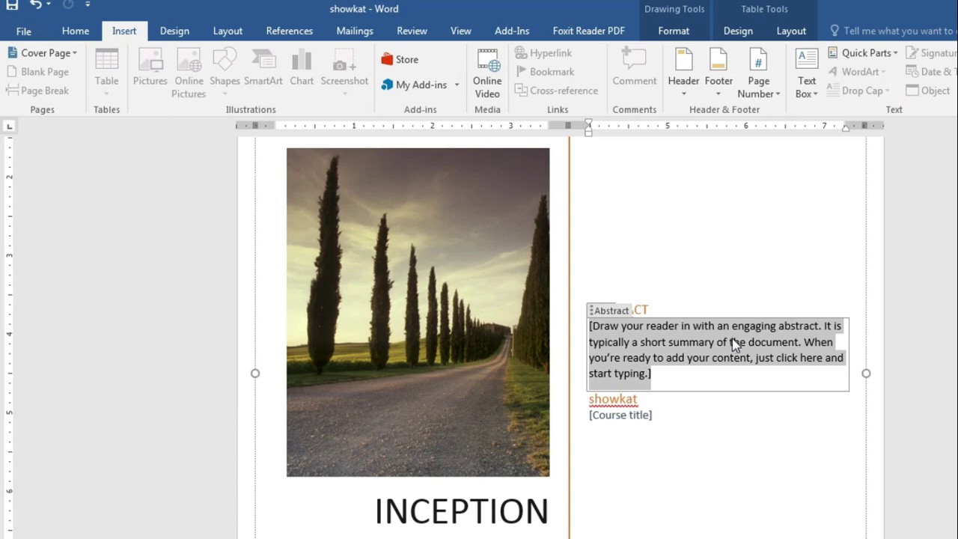
type("Thi")
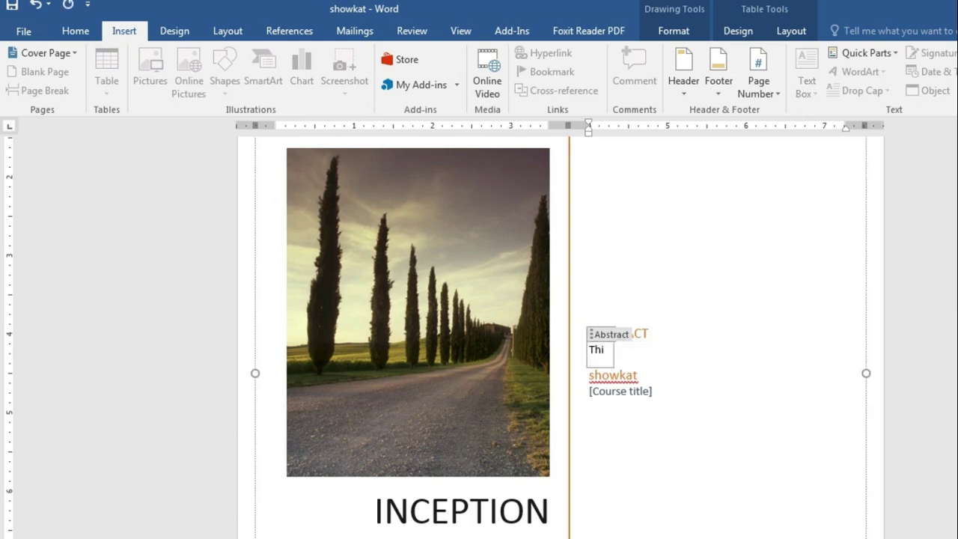
type("s is")
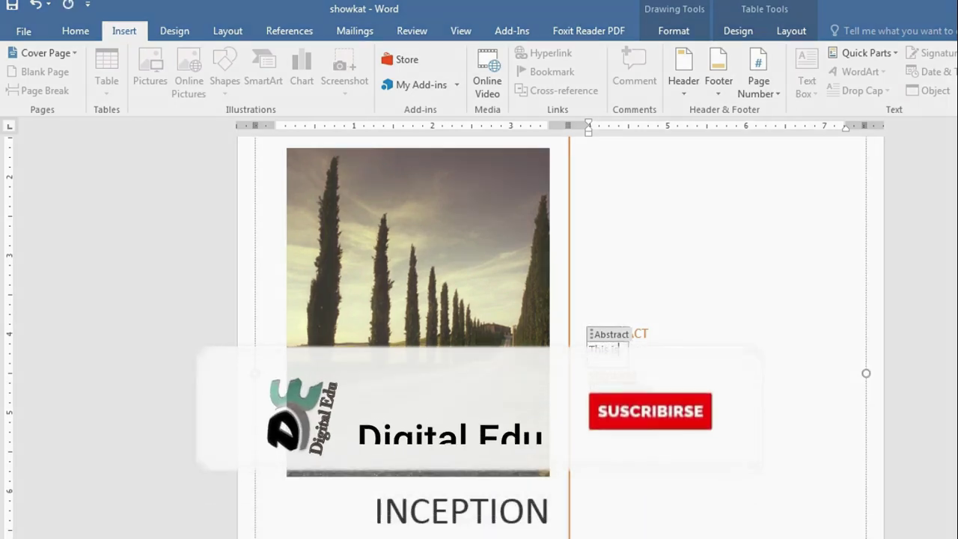
type(" one")
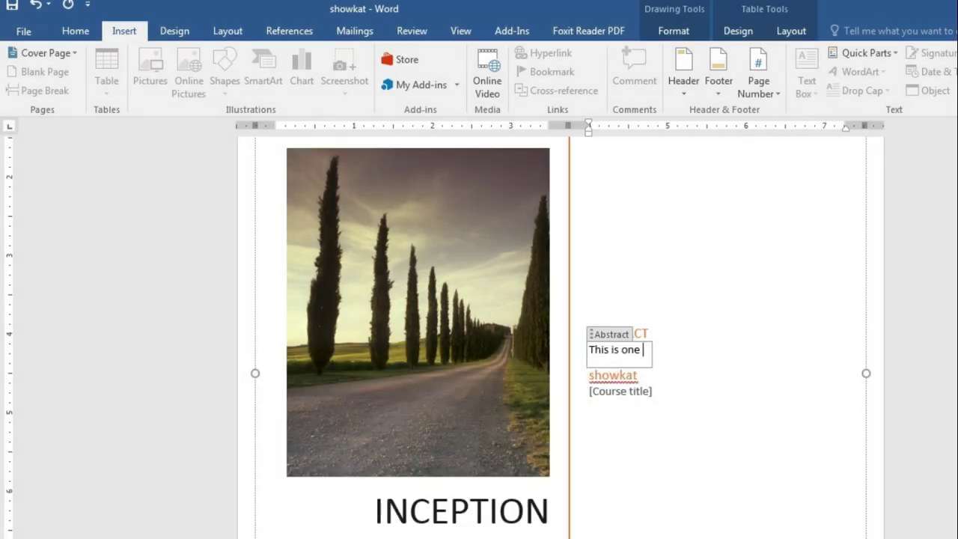
type(" of the best")
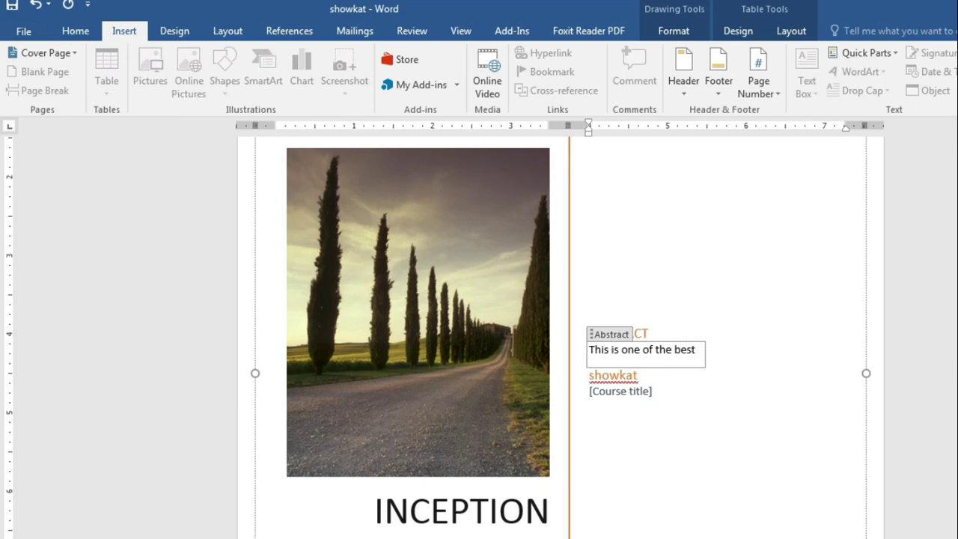
left_click(781, 352)
left_click(761, 292)
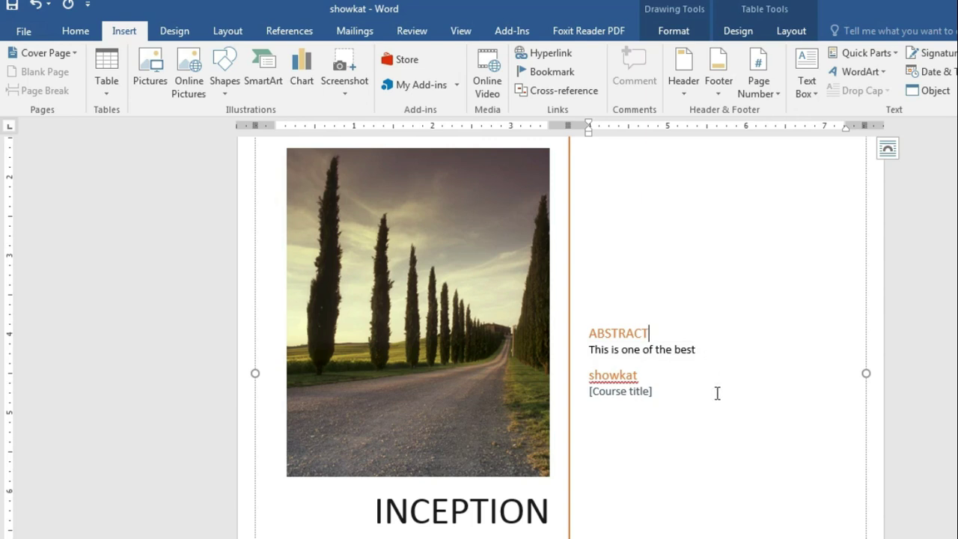
Step: Delete the Course title placeholder field below the author's name on the cover page
left_click(614, 377)
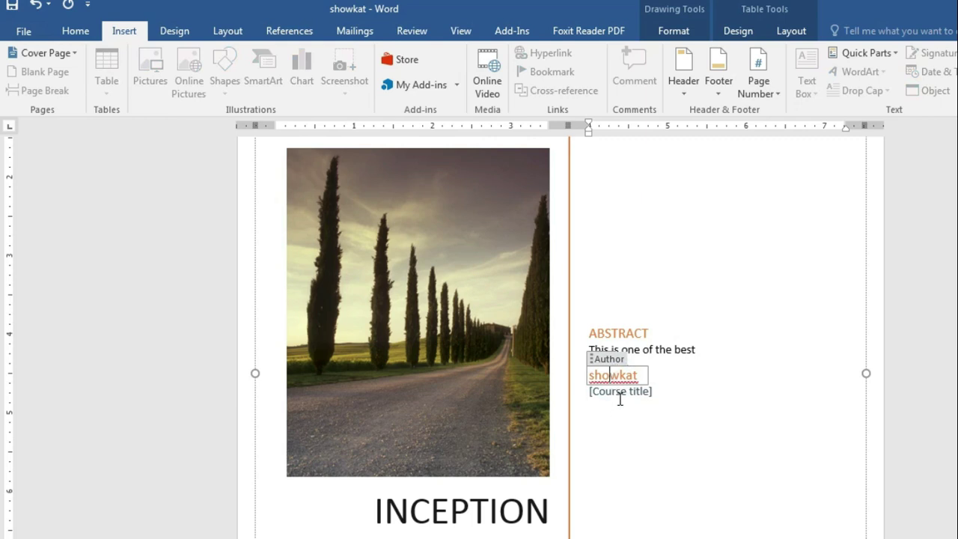
left_click(618, 398)
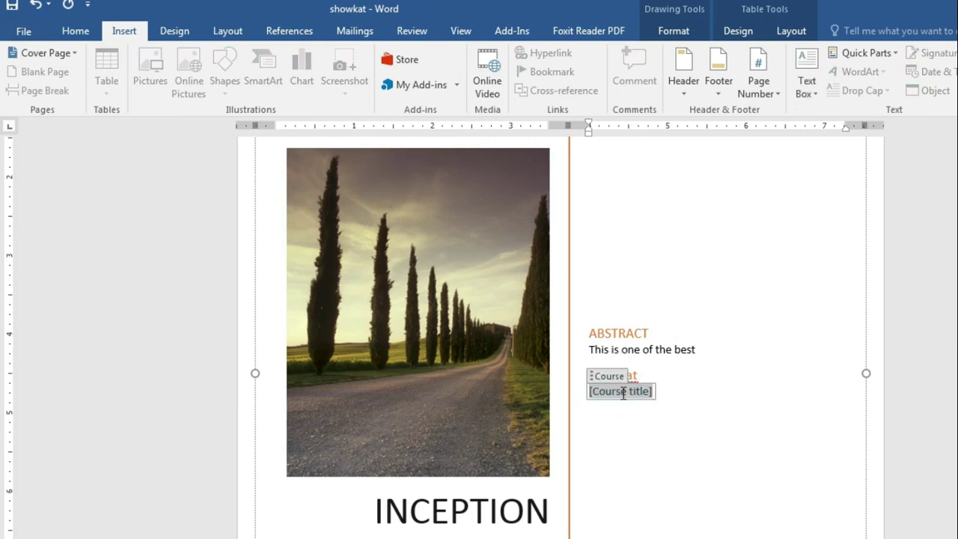
scroll(622, 393, "down", 5)
scroll(624, 393, "up", 3)
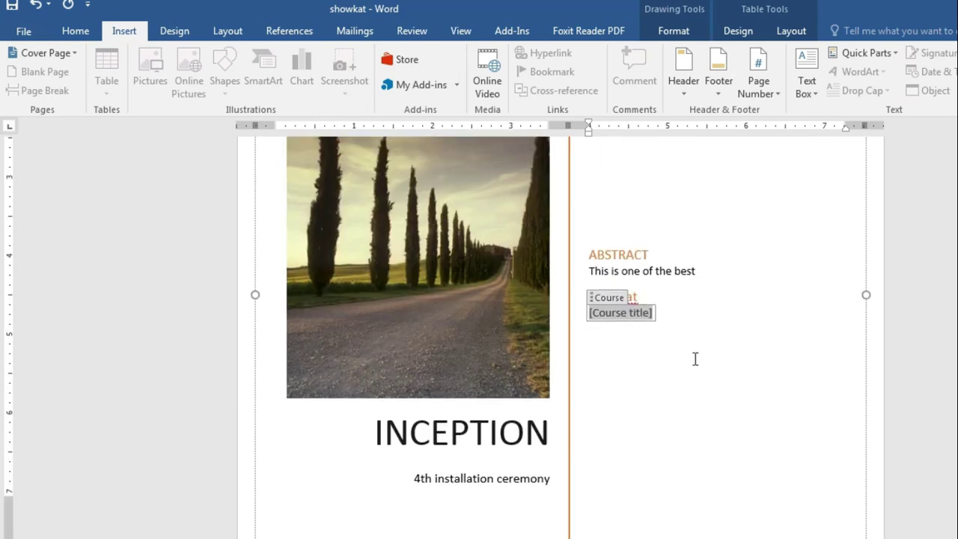
left_click(694, 359)
left_click(704, 305)
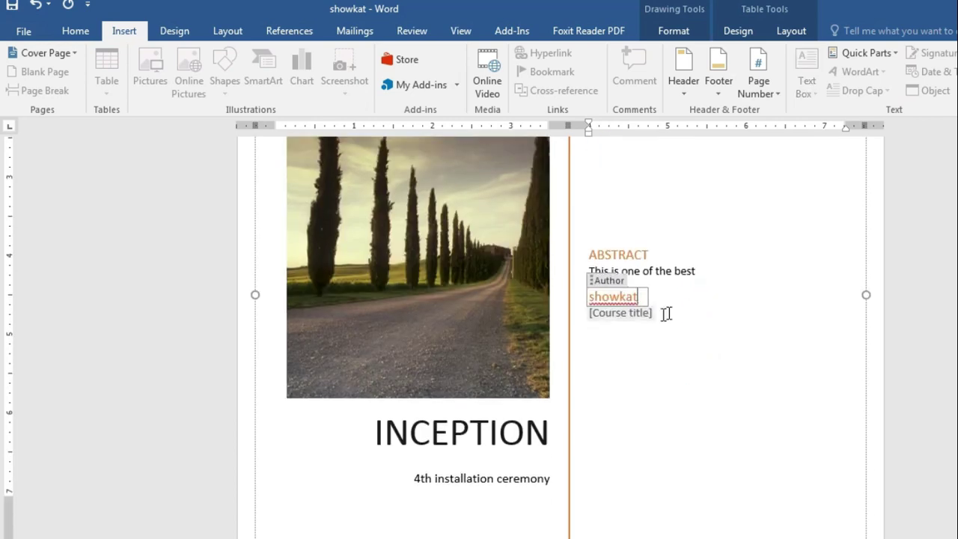
left_click(629, 313)
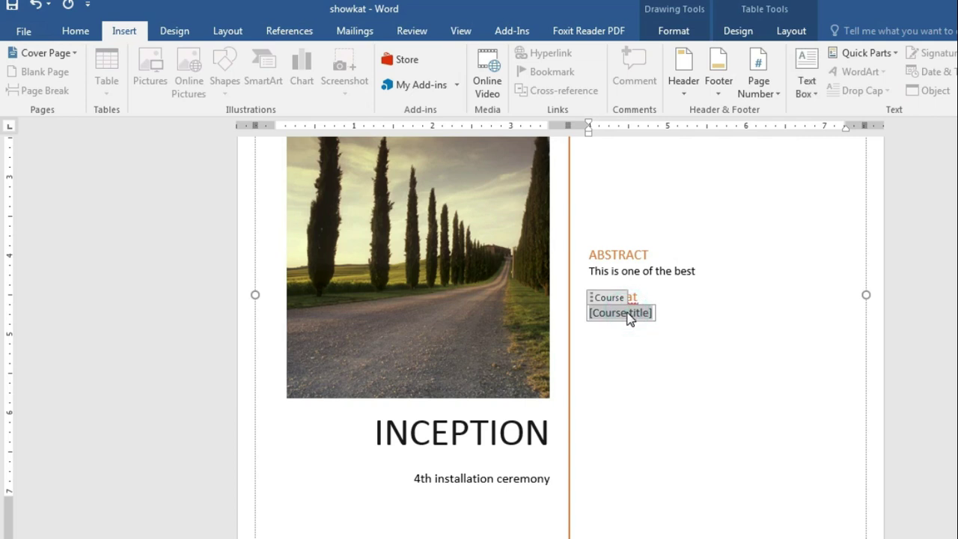
left_click(597, 298)
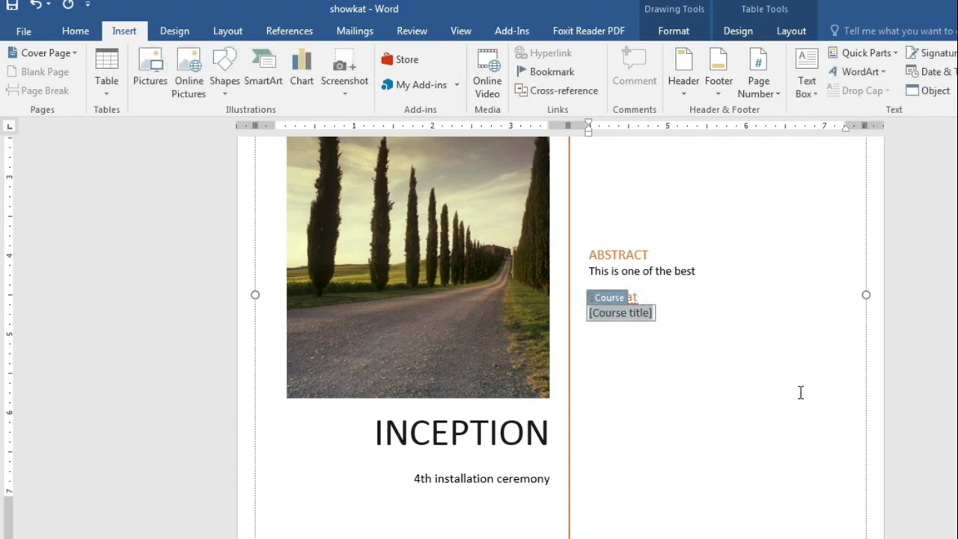
key("Delete")
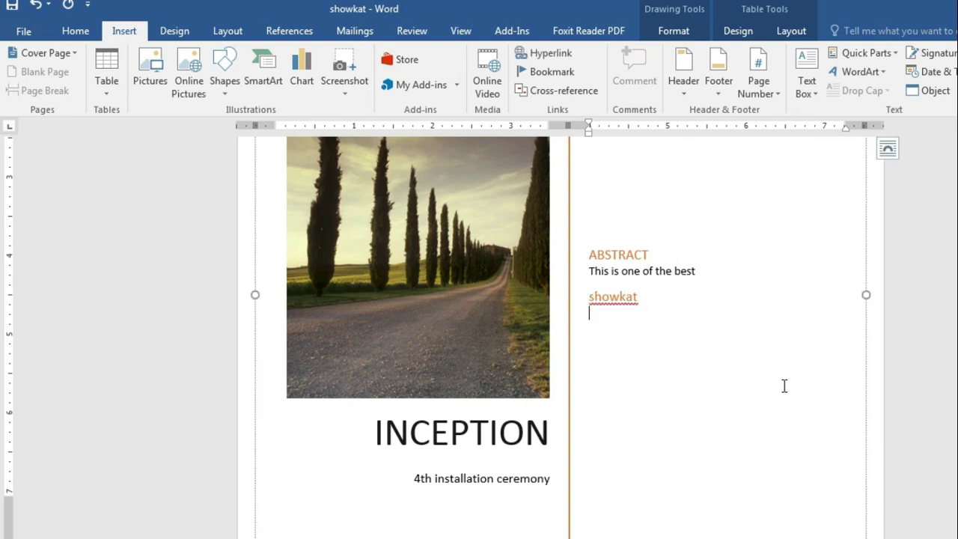
Step: Place the cursor on the blank page after the cover and remove the current cover page from the document
scroll(719, 387, "down", 3)
scroll(719, 387, "down", 5)
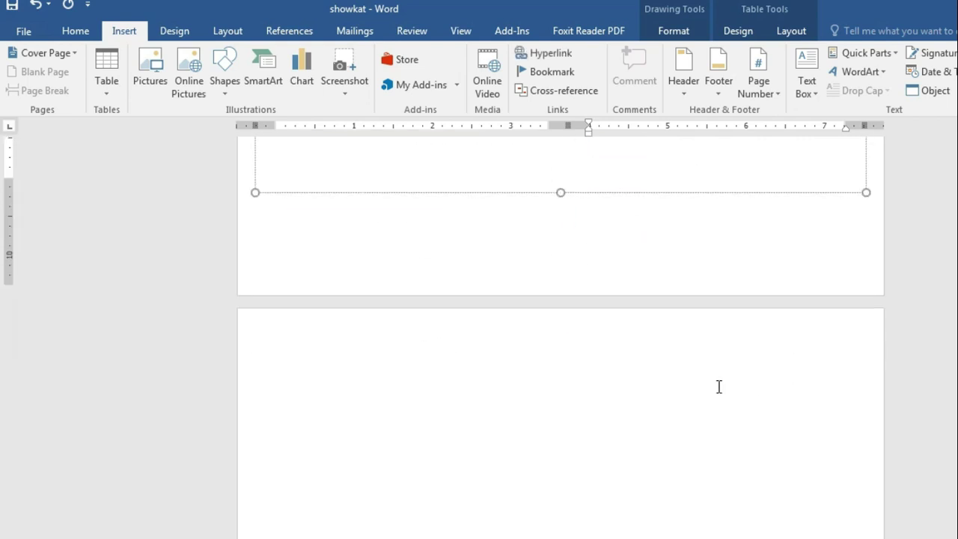
left_click(415, 394)
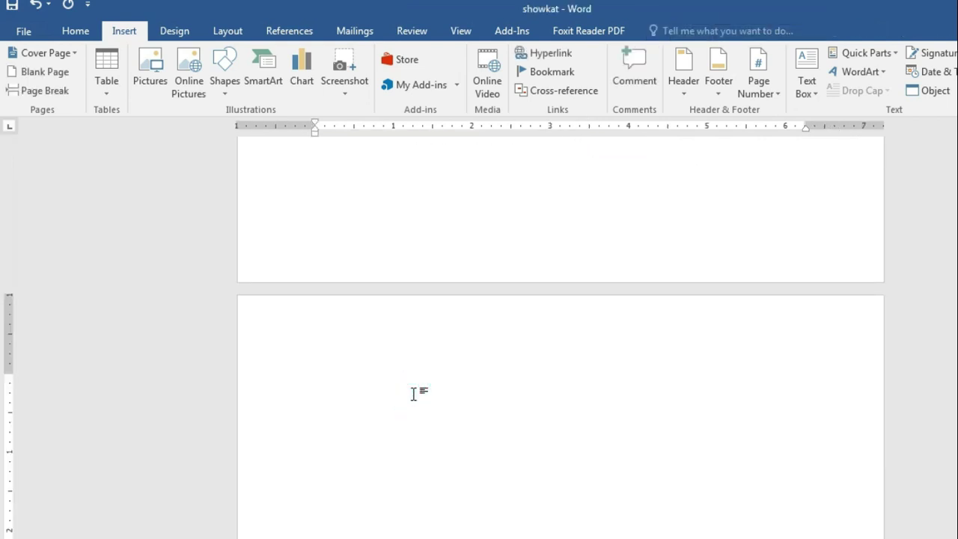
scroll(415, 393, "up", 5)
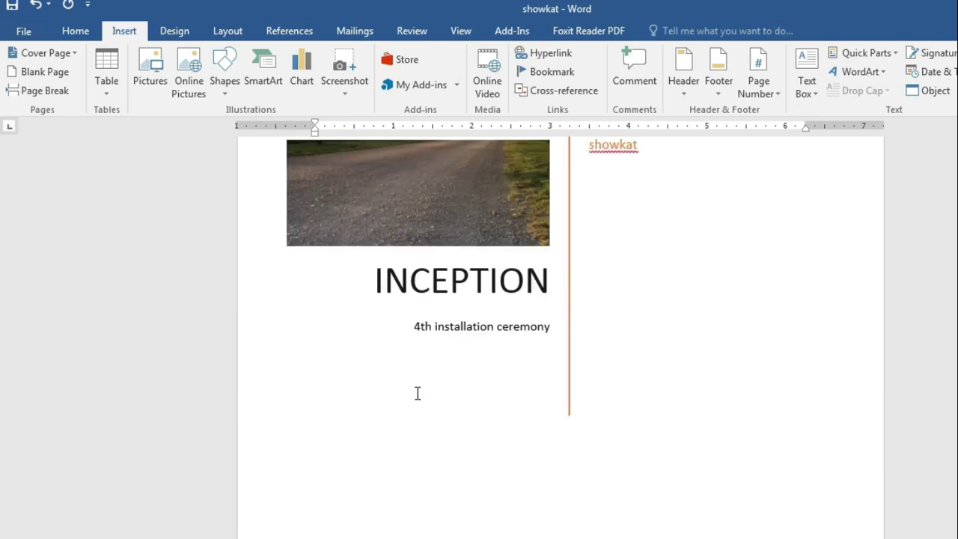
scroll(418, 394, "up", 5)
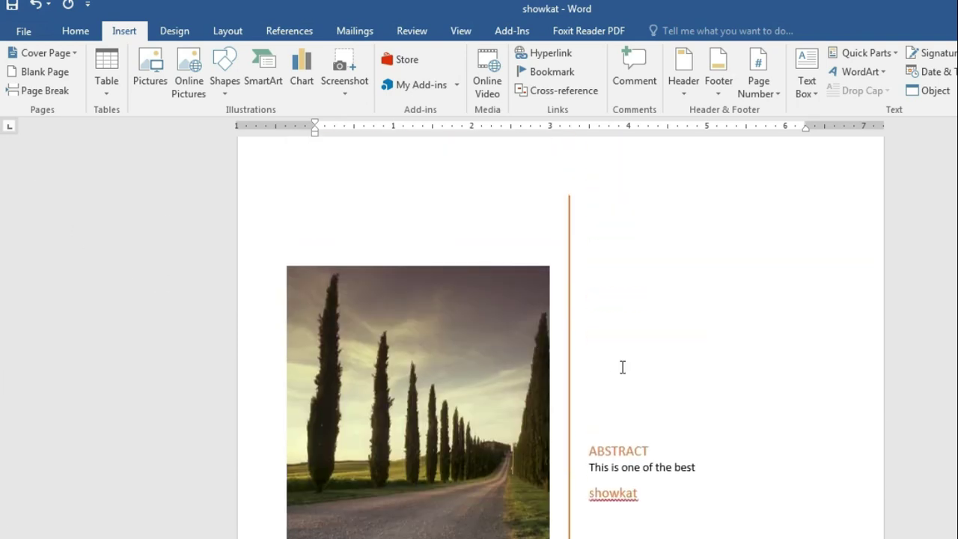
left_click(52, 56)
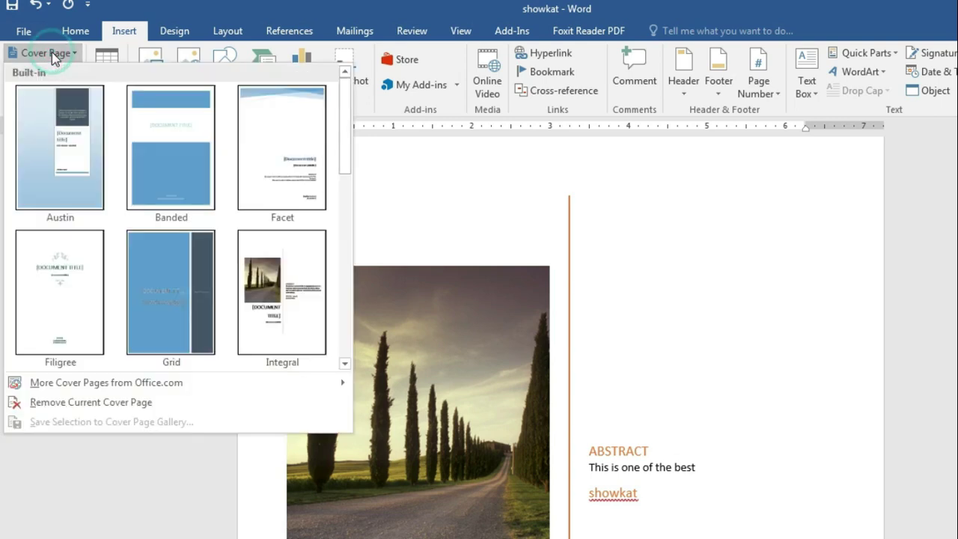
left_click(102, 405)
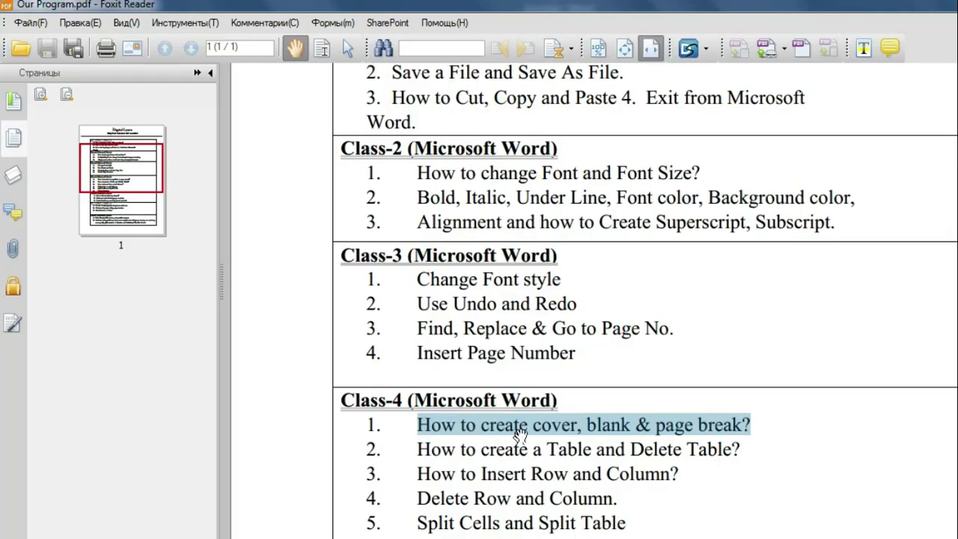
Step: Highlight "blank & page break" in the first Class-4 topic of the Our Program PDF in Foxit Reader, and return to the Word document
left_click(608, 432)
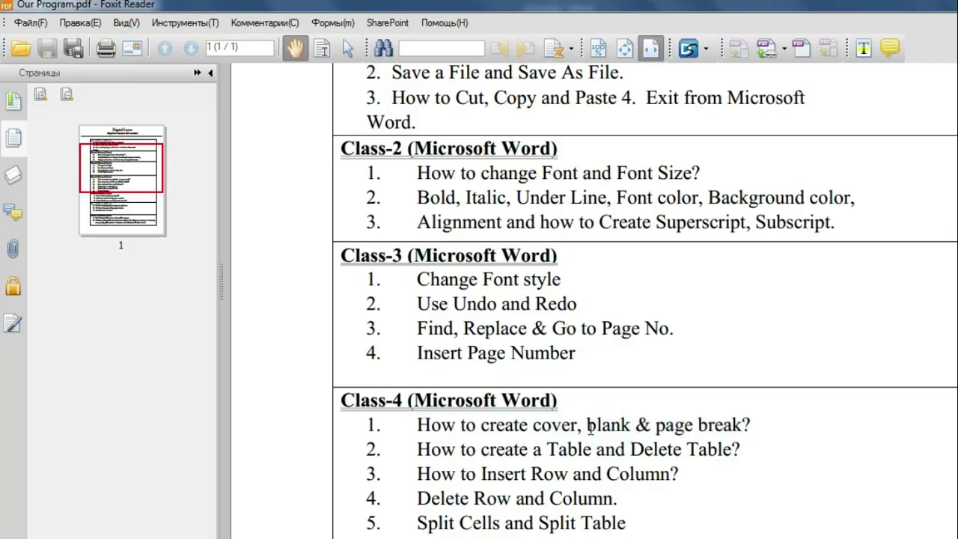
left_click_drag(587, 427, 741, 424)
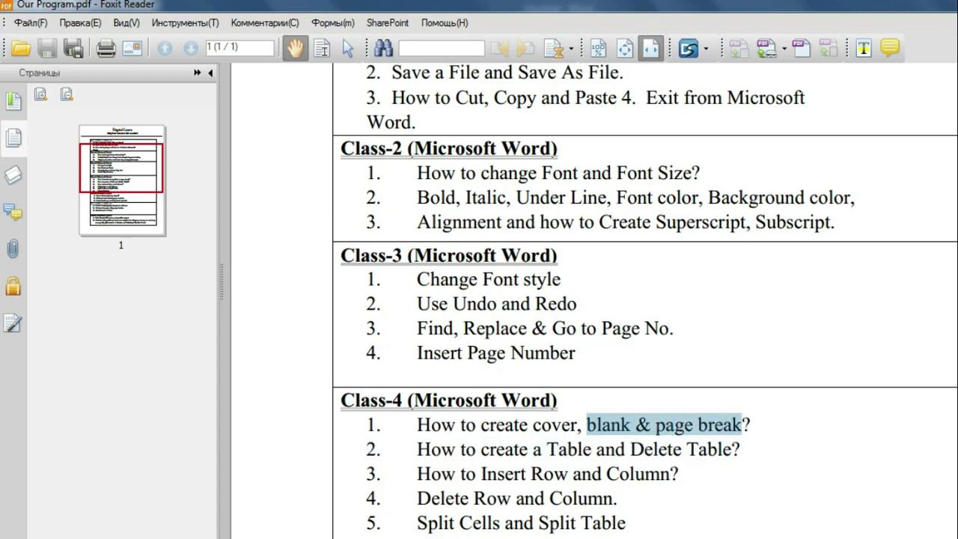
left_click(614, 537)
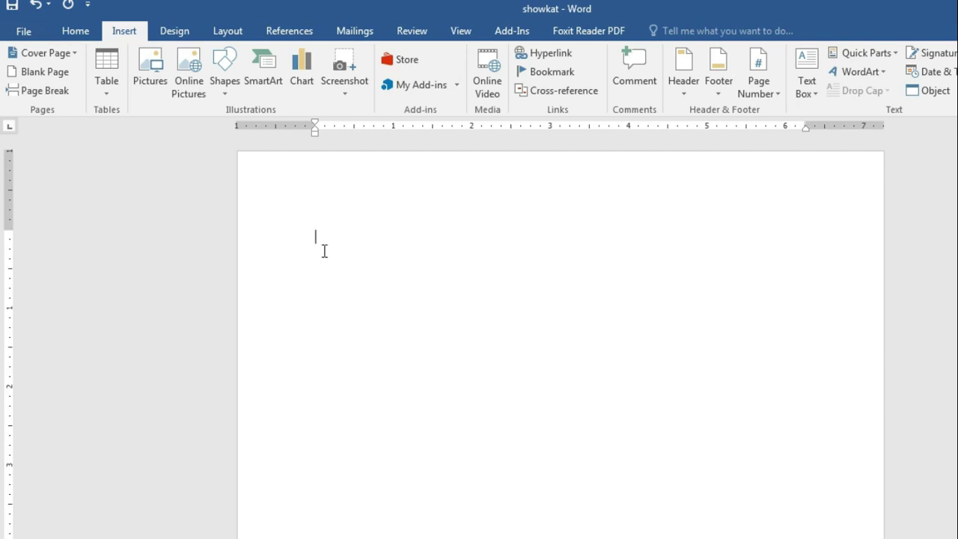
Step: Enter the filler text "fuihuhghfdhdfhuihgua" on the first page and insert a blank page after it
type("fuihuhghfd")
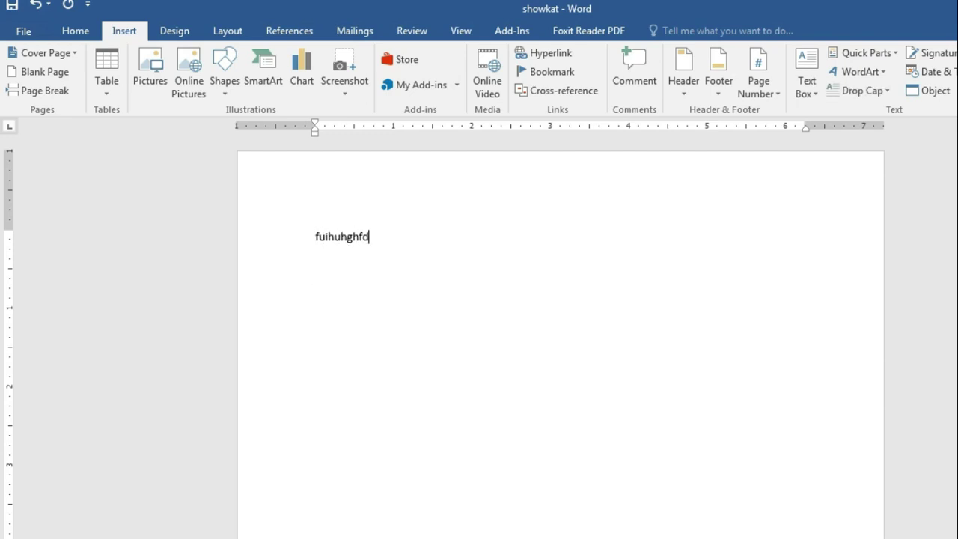
type("hdfhuihgua")
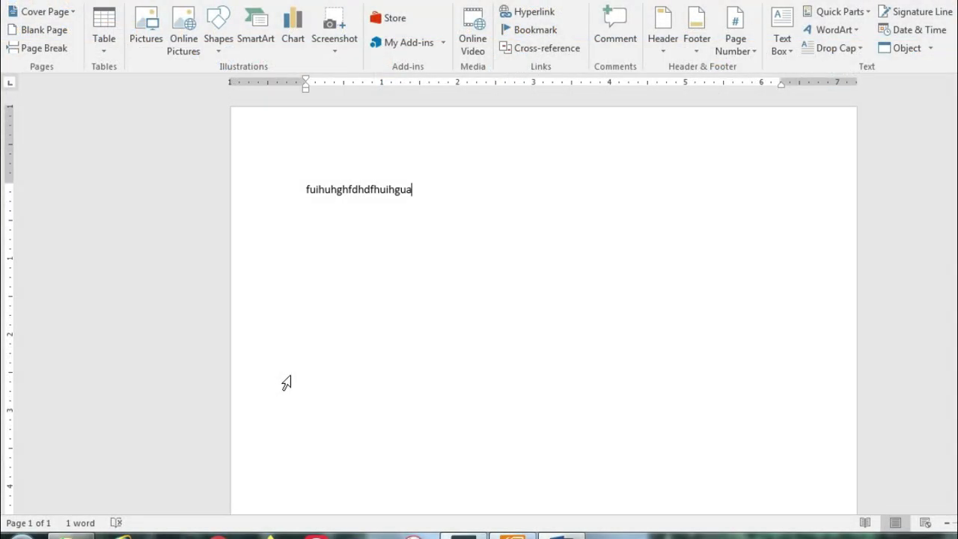
left_click(33, 34)
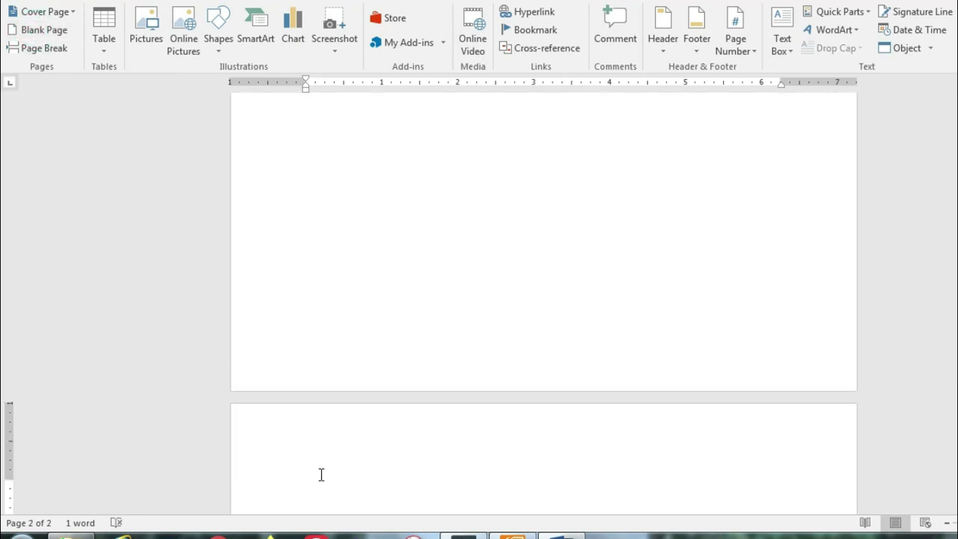
scroll(320, 464, "down", 3)
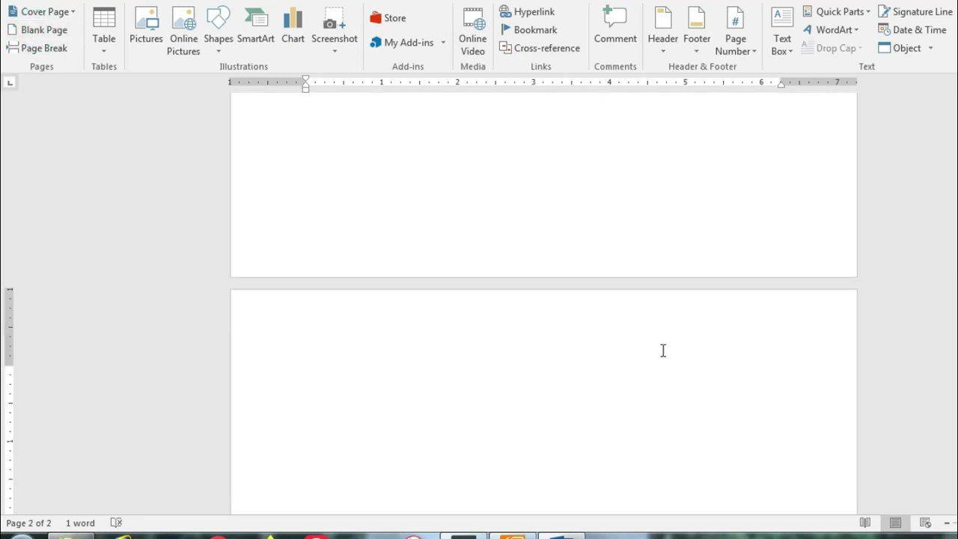
scroll(673, 401, "down", 2)
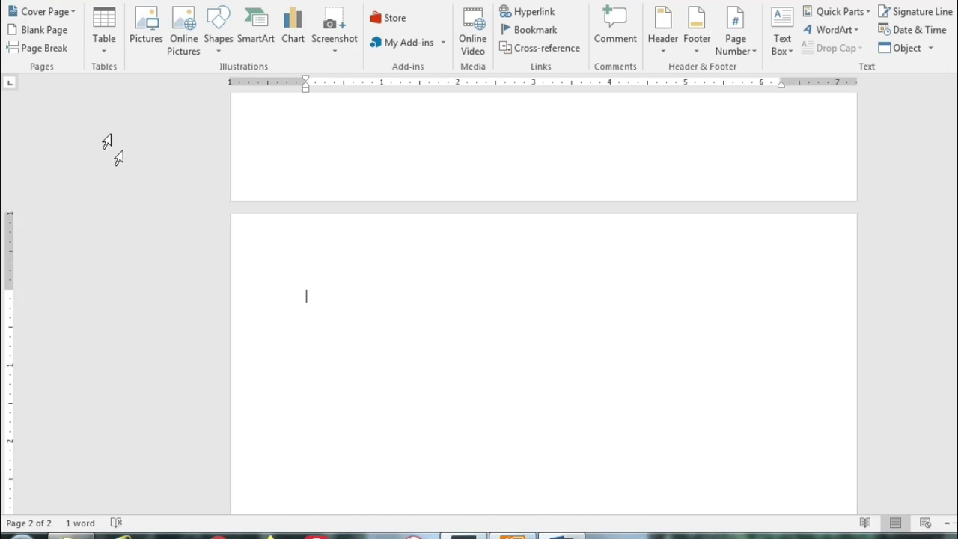
Step: Insert five more blank pages after page 2 and look through the added pages
left_click(38, 27)
left_click(38, 27)
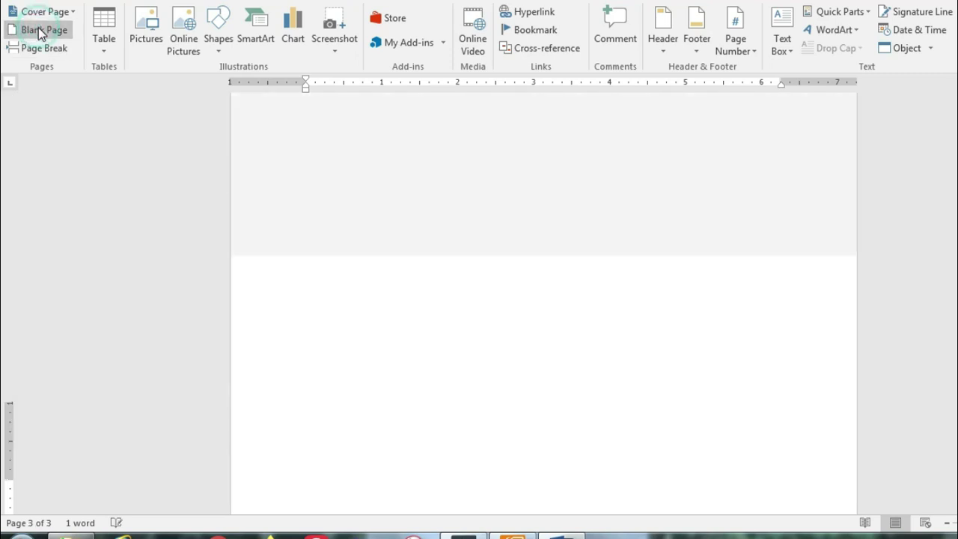
left_click(38, 27)
left_click(39, 30)
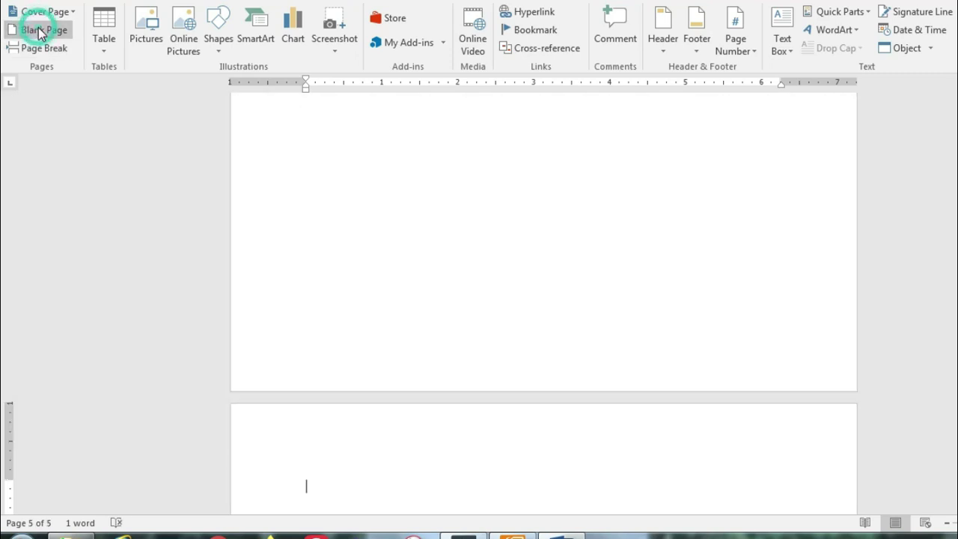
left_click(39, 30)
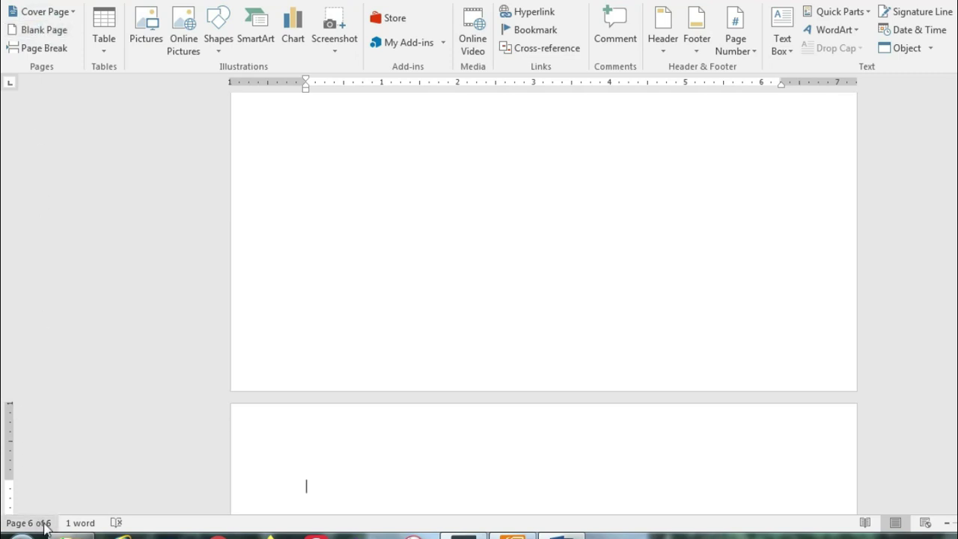
left_click(45, 31)
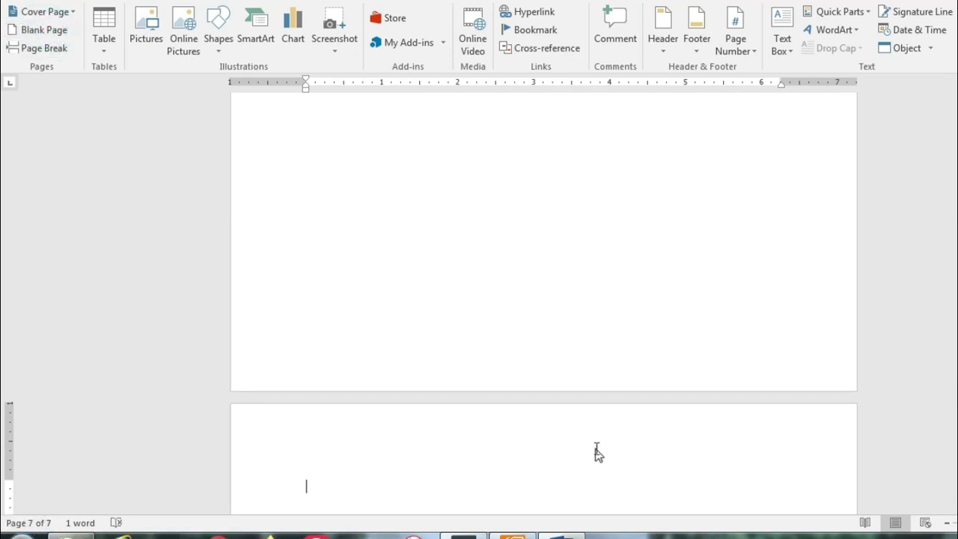
scroll(595, 448, "down", 5)
scroll(595, 448, "up", 6)
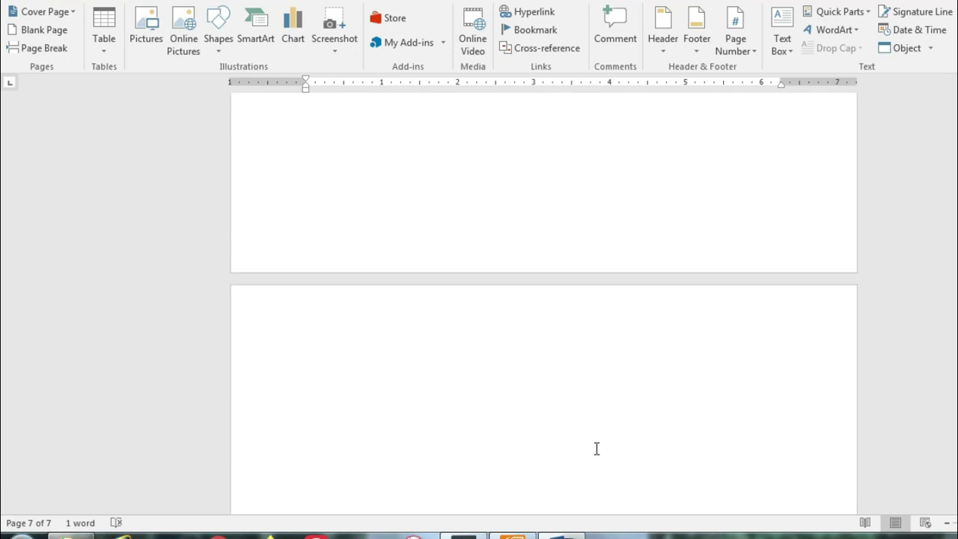
scroll(595, 448, "up", 1)
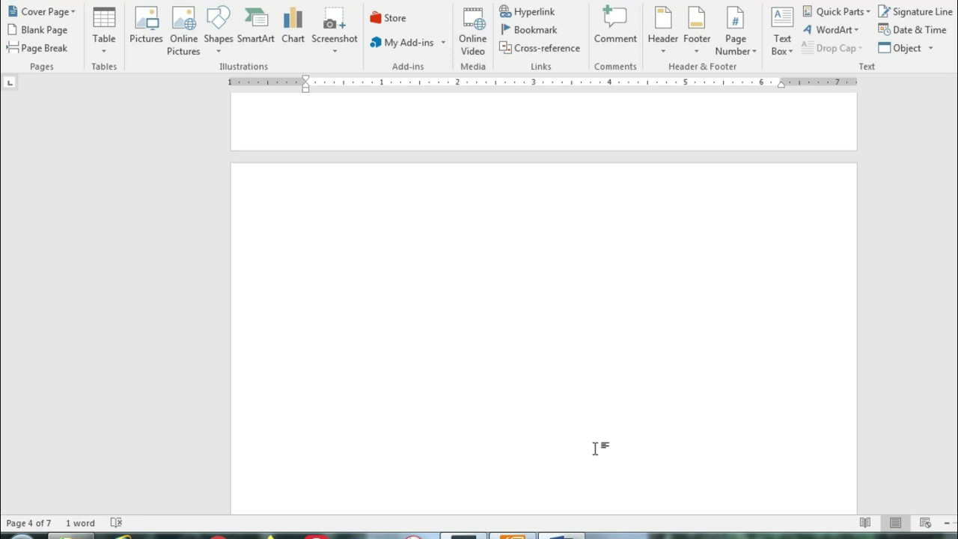
Step: Select the entire document content and delete it, including the filler text and all the added blank pages
key("ctrl+a")
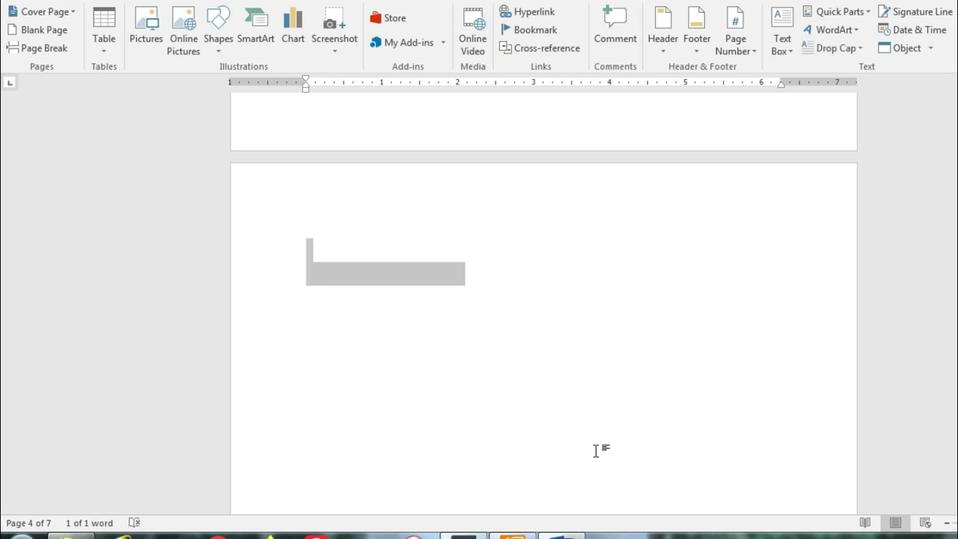
key("Delete")
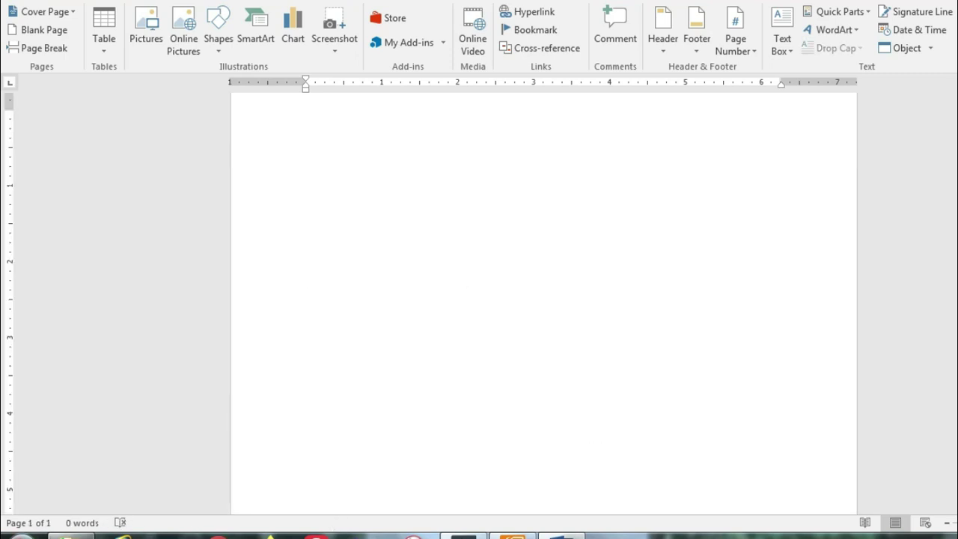
scroll(494, 390, "up", 1)
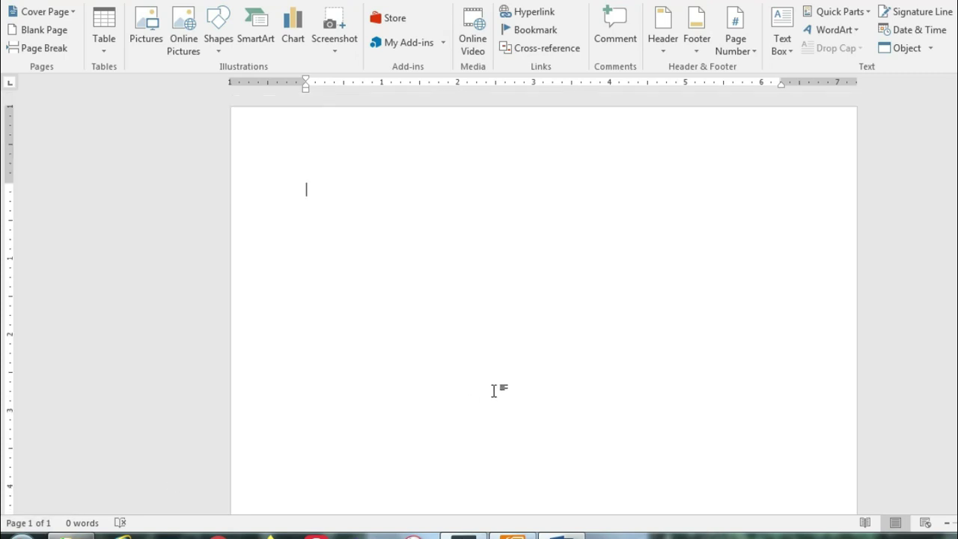
Step: Highlight "page break" in the first Class-4 topic of the PDF in Foxit Reader, and return to the Word document
left_click(513, 536)
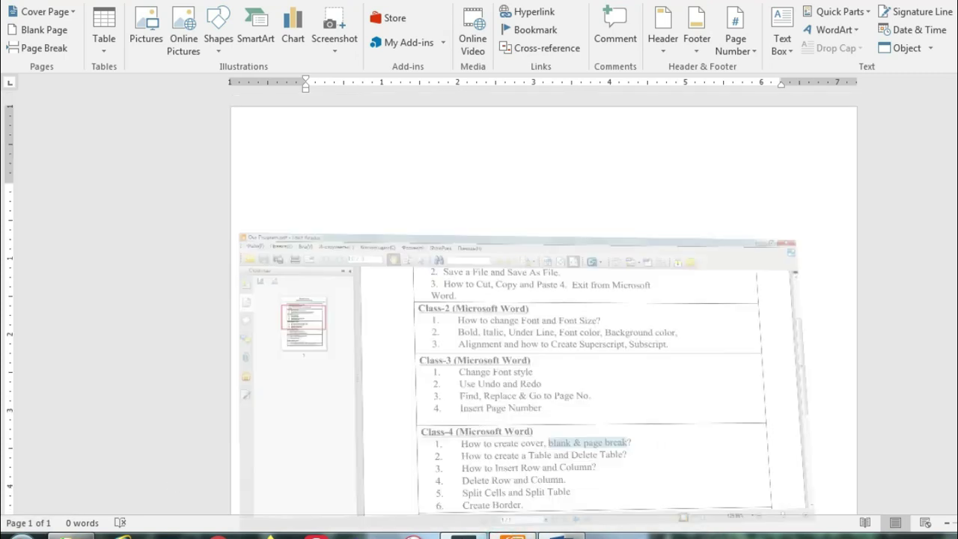
left_click(652, 374)
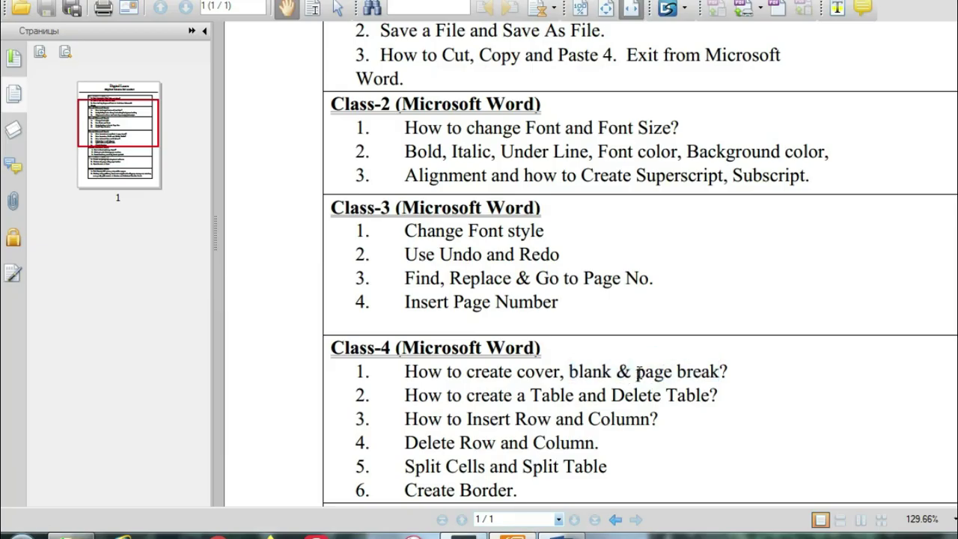
left_click_drag(638, 372, 723, 371)
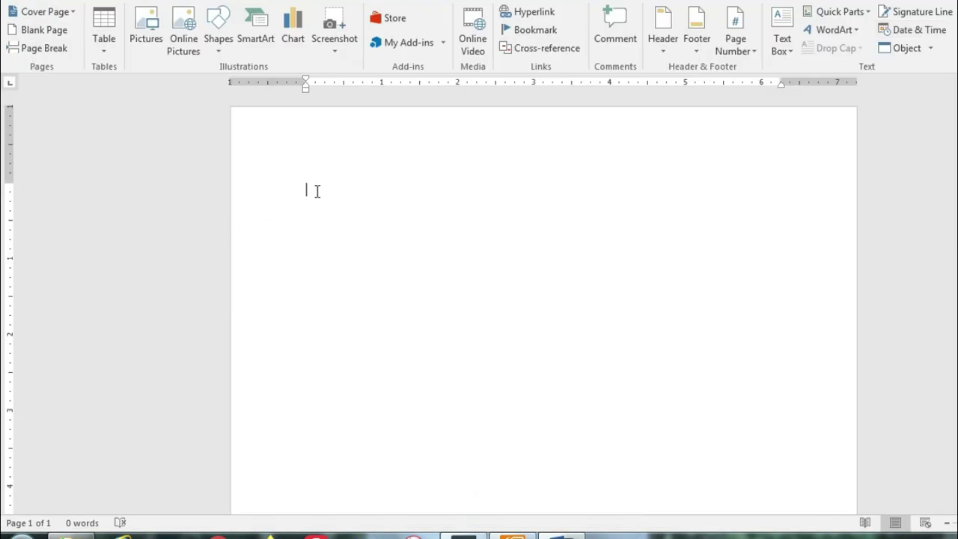
Step: Enter one unbroken line of repeated letters on the first page: a run of a's, a run of b's and a run of c's
left_click(316, 191)
type("aaaaaaaaaaaaaaaaaaaaaaa")
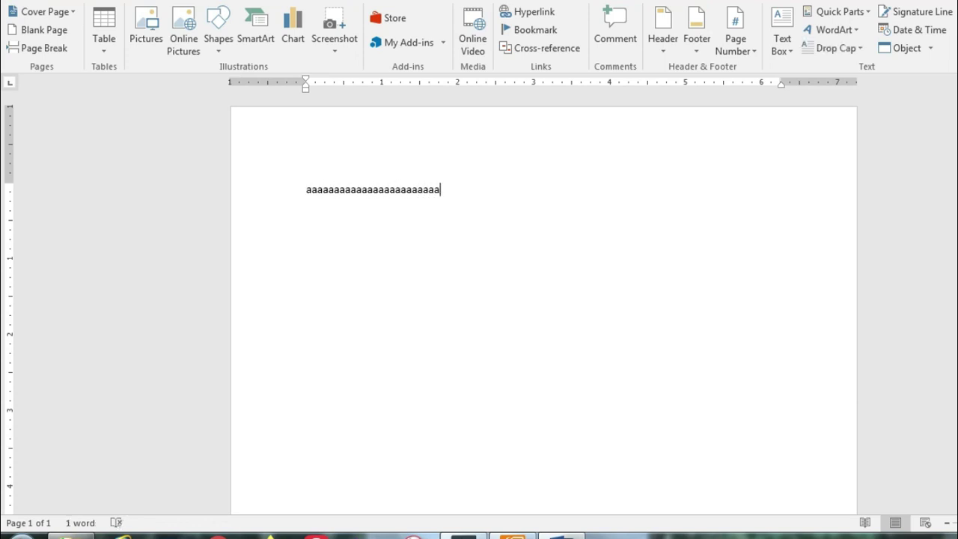
type("bbbbbbbbbbbbbbbbb")
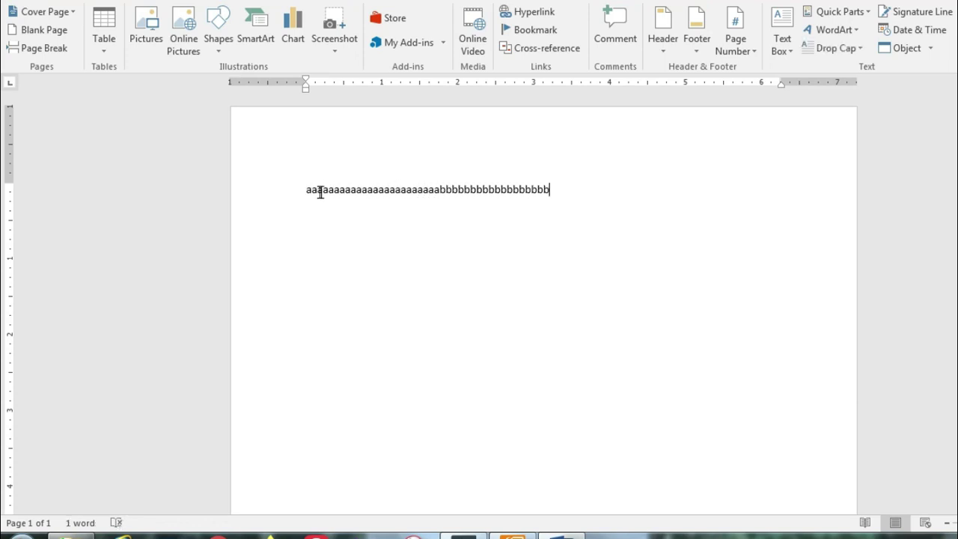
type("cccccccccccccccccccc")
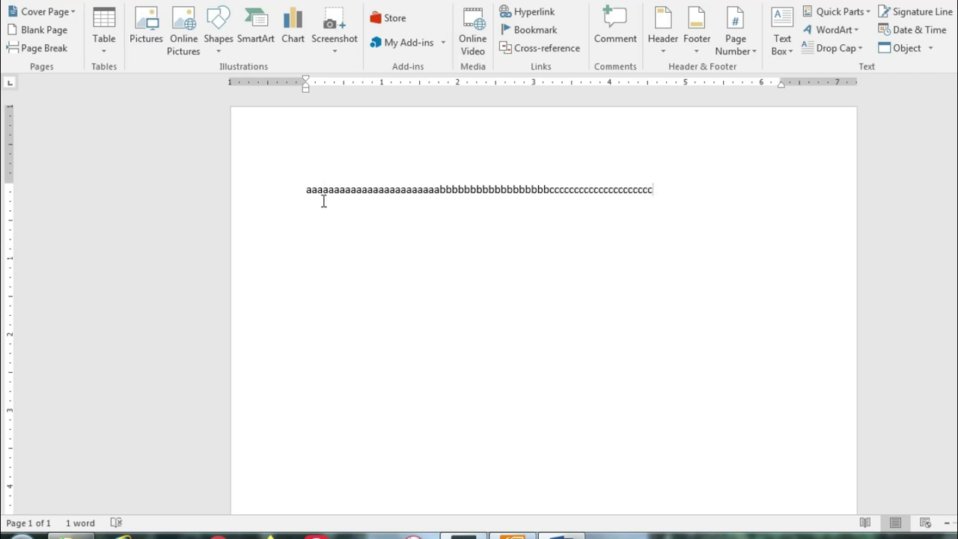
Step: Insert a page break between the a's and the b's, and view the text moved to the second page
left_click(441, 190)
left_click(33, 50)
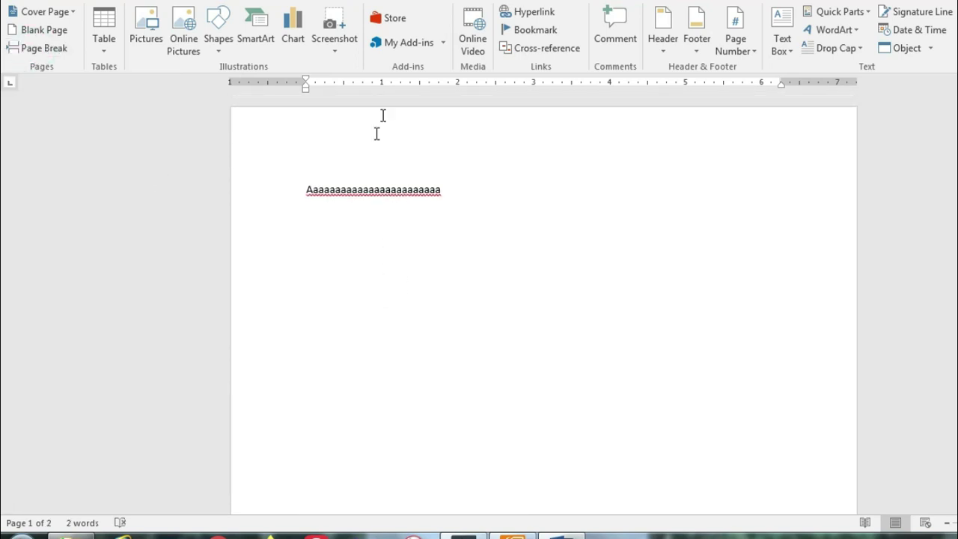
scroll(473, 274, "down", 10)
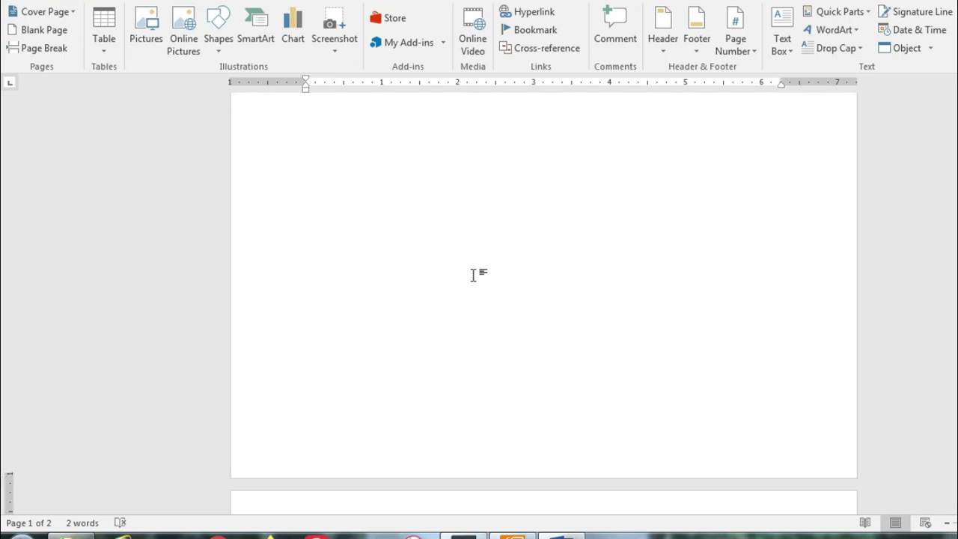
scroll(474, 276, "down", 1)
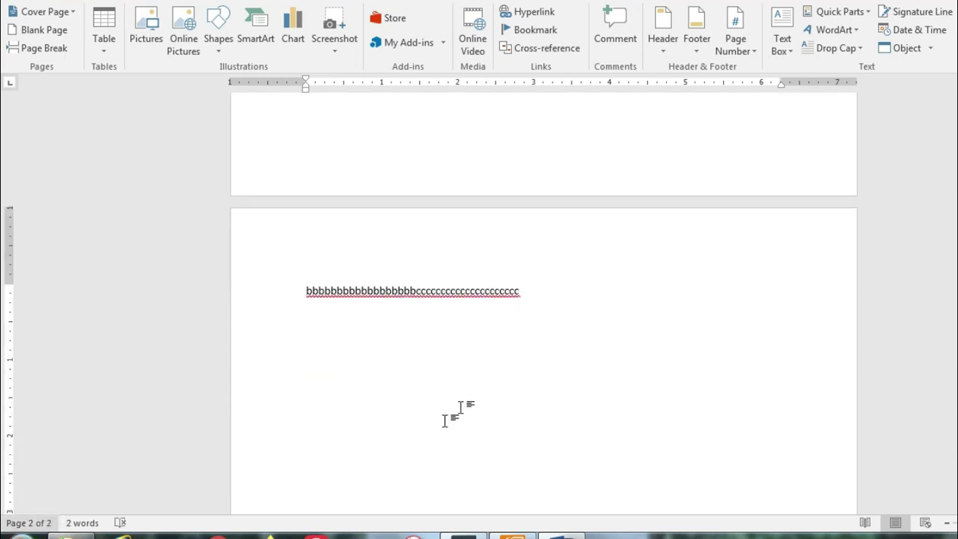
Step: Insert a page break between the b's and the c's, and review the pages back to the first one
left_click(416, 291)
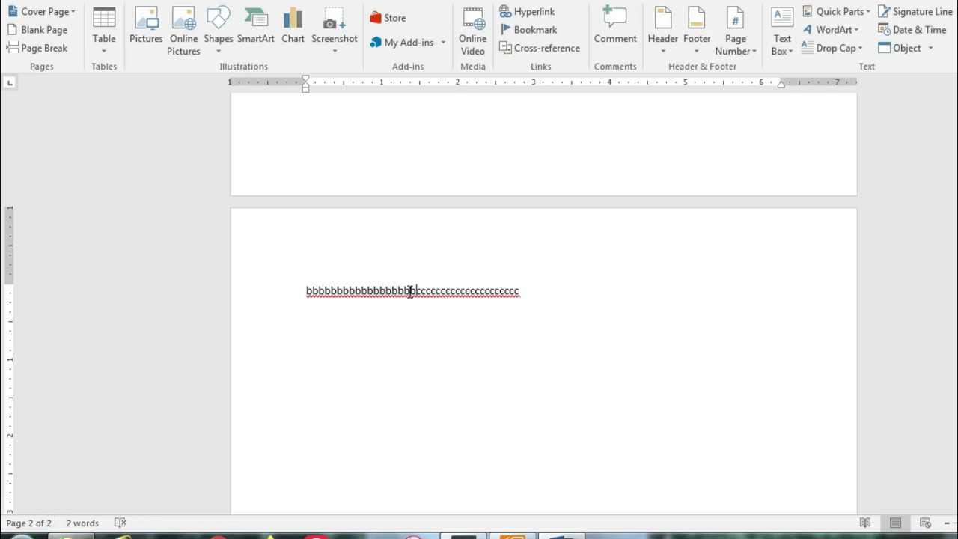
left_click(37, 48)
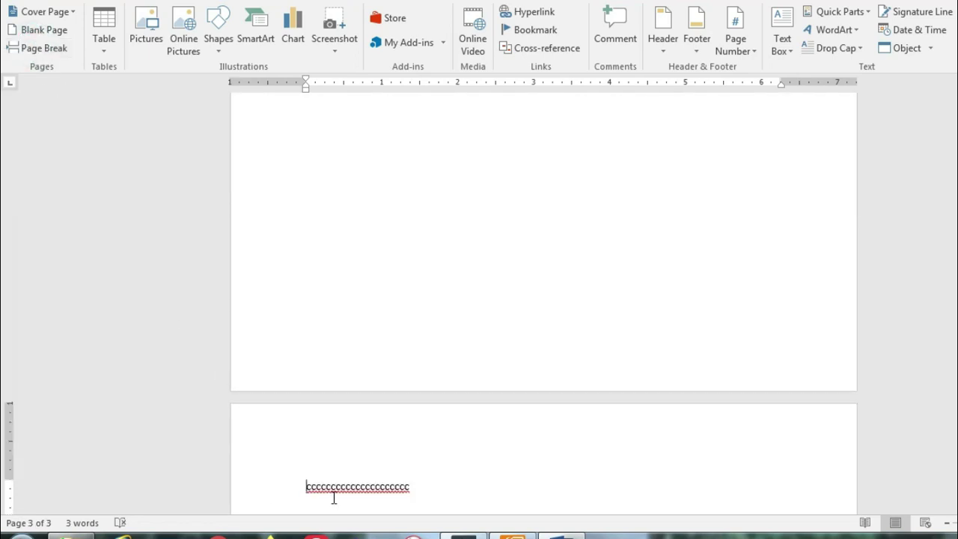
scroll(362, 442, "up", 3)
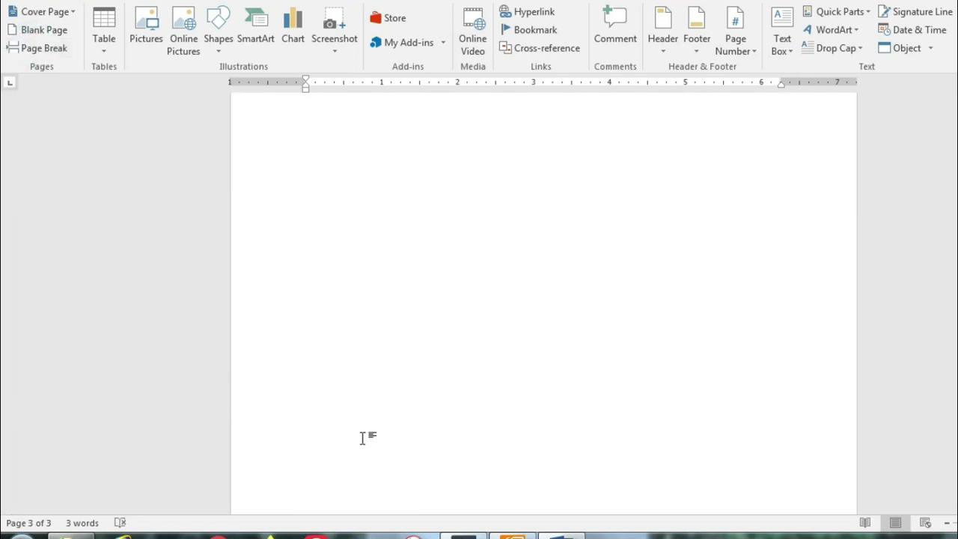
scroll(360, 431, "up", 8)
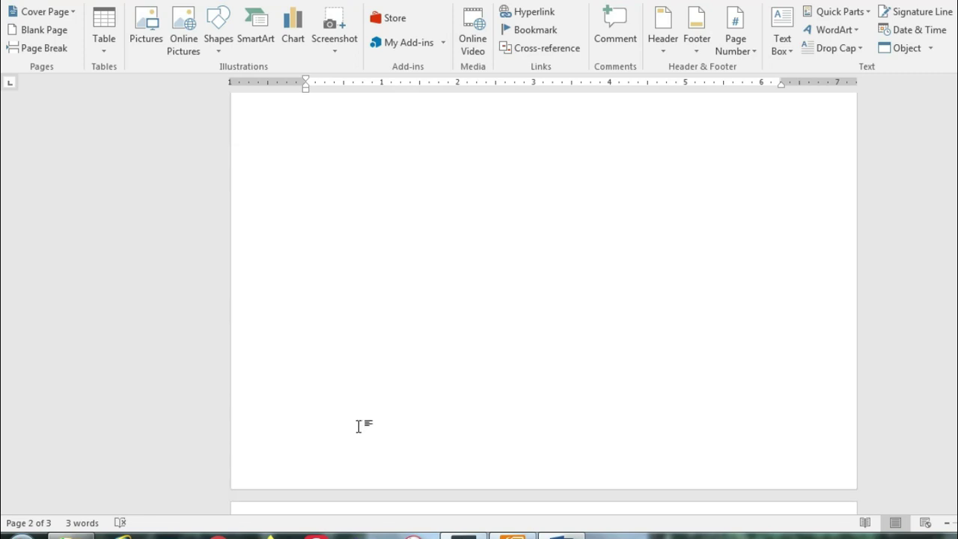
scroll(358, 426, "up", 3)
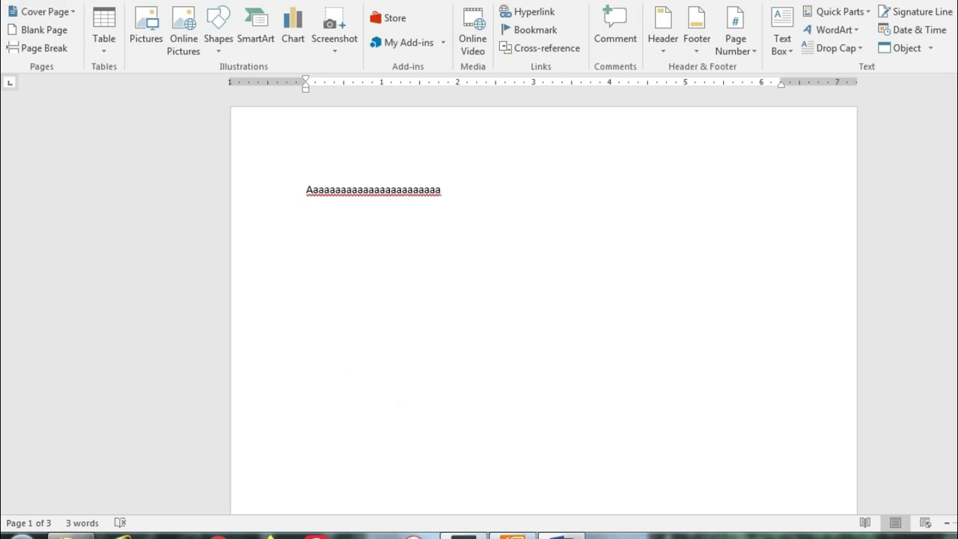
Step: Undo both page breaks in the line of repeated letters
key("ctrl+z")
key("ctrl+z")
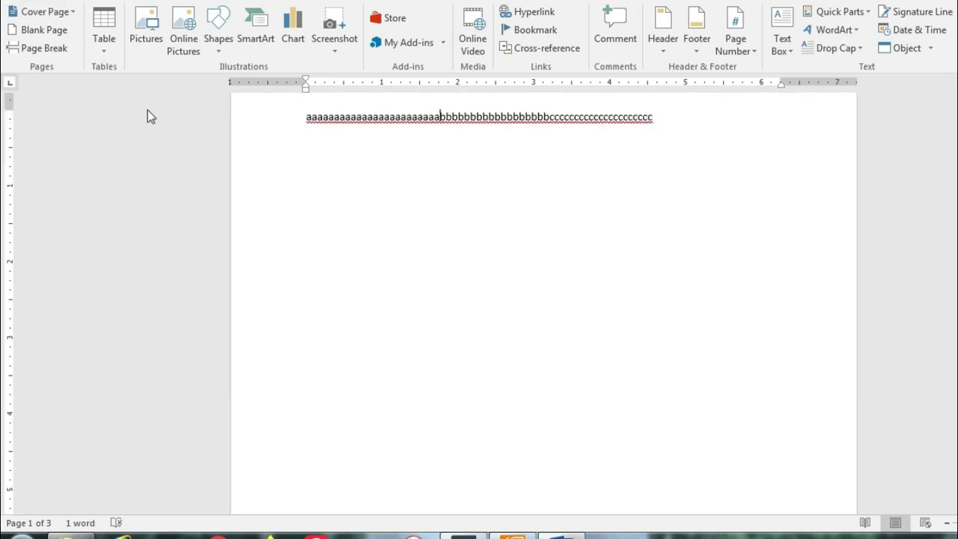
scroll(342, 341, "up", 2)
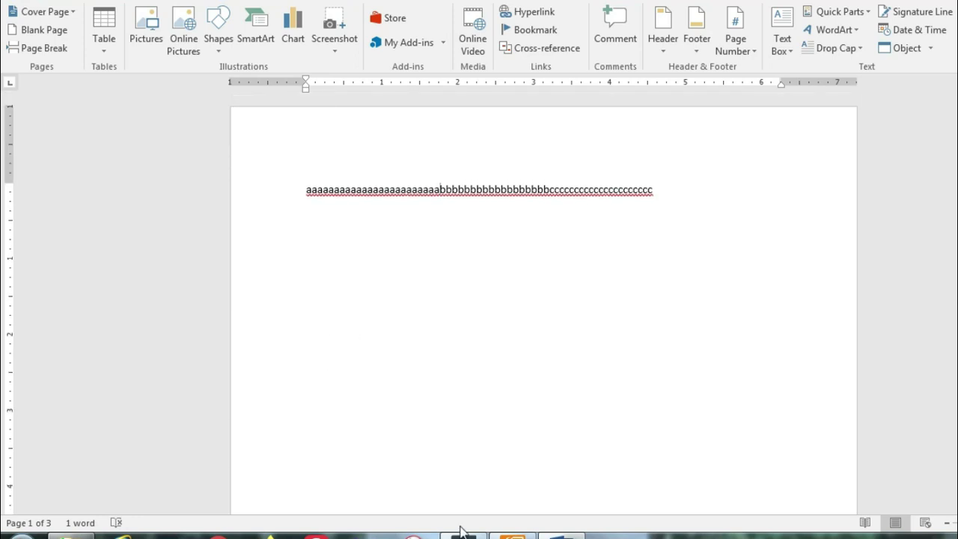
Step: Highlight the second Class-4 topic, "How to create a Table and Delete Table?", in the Foxit Reader PDF, and return to Word
left_click(513, 533)
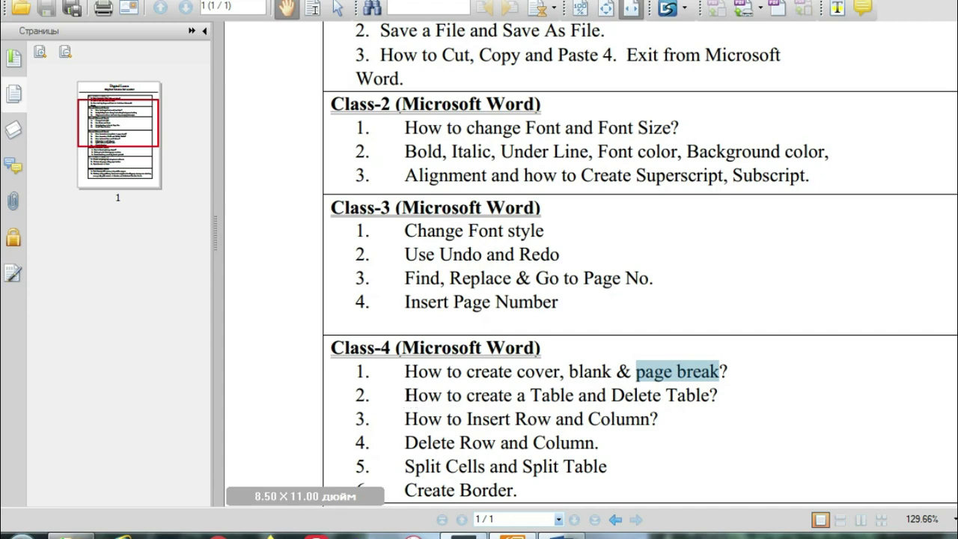
left_click_drag(405, 395, 717, 395)
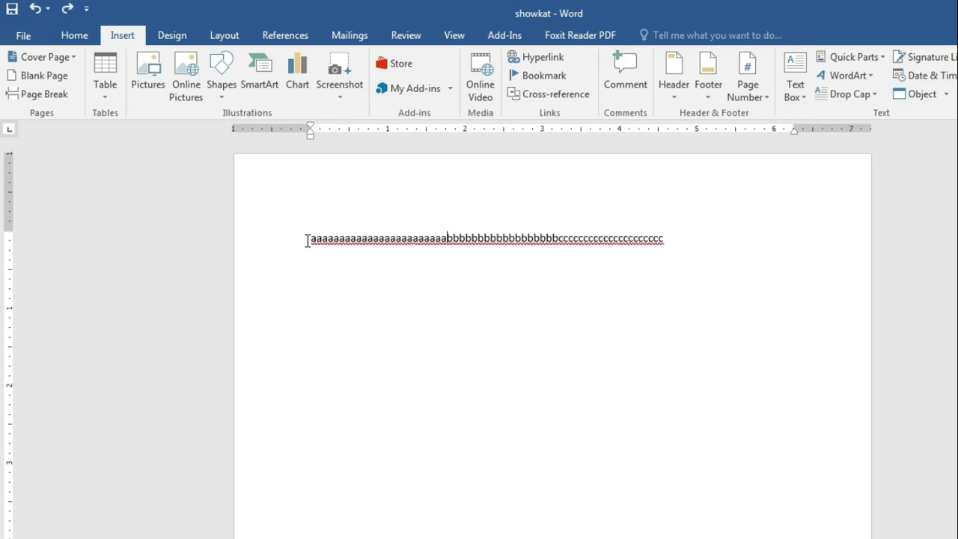
Step: Delete the whole line of repeated a's, b's and c's from the first page
left_click_drag(307, 241, 695, 234)
key("Delete")
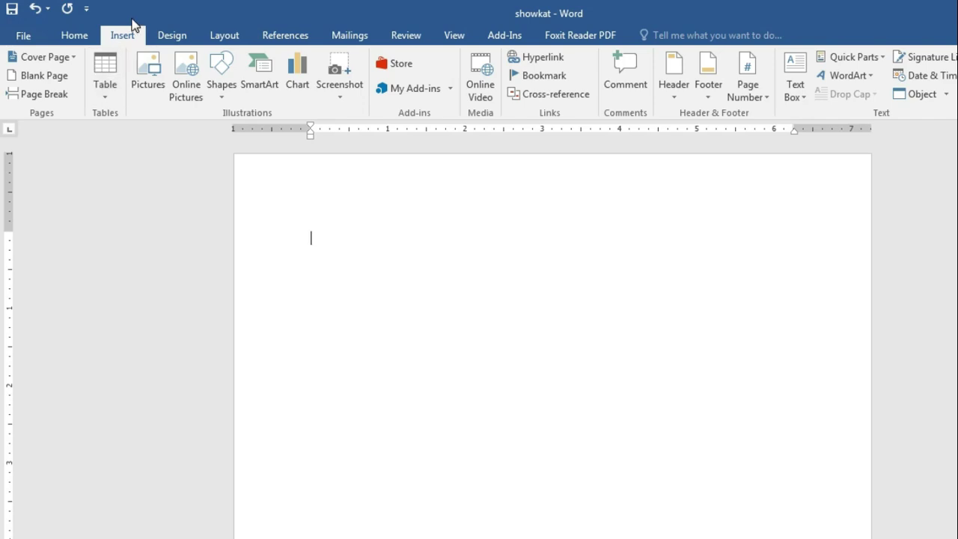
Step: Insert a table with five columns and five rows on the blank first page
left_click(78, 36)
left_click(122, 35)
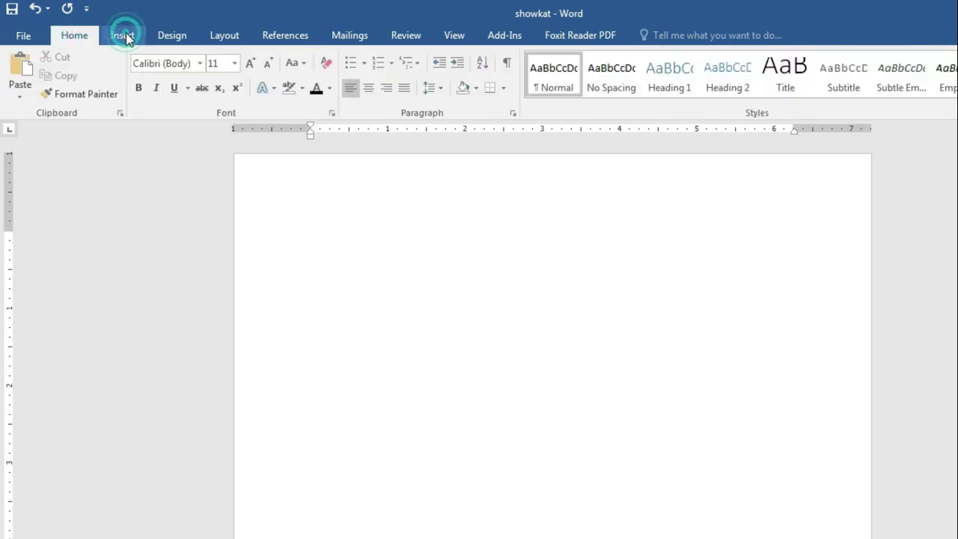
left_click(103, 96)
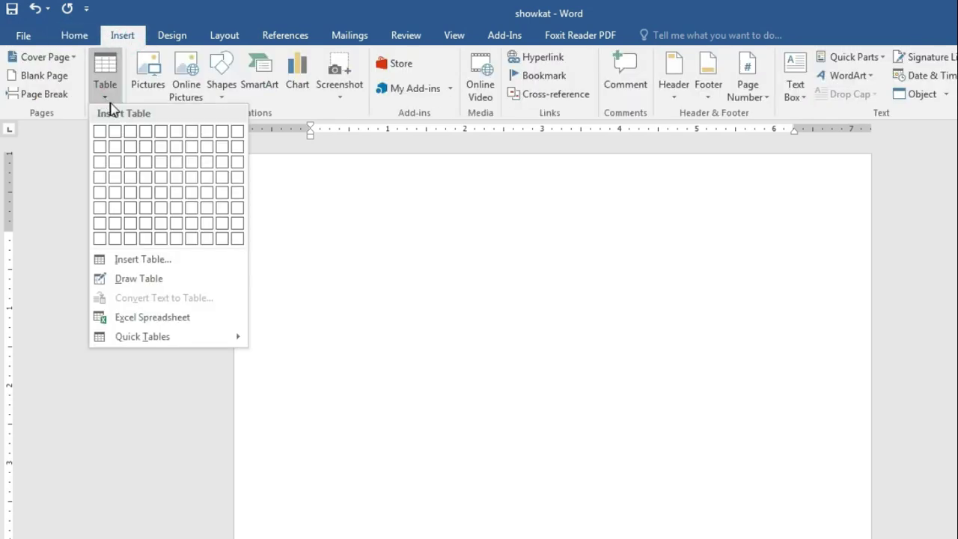
left_click(157, 199)
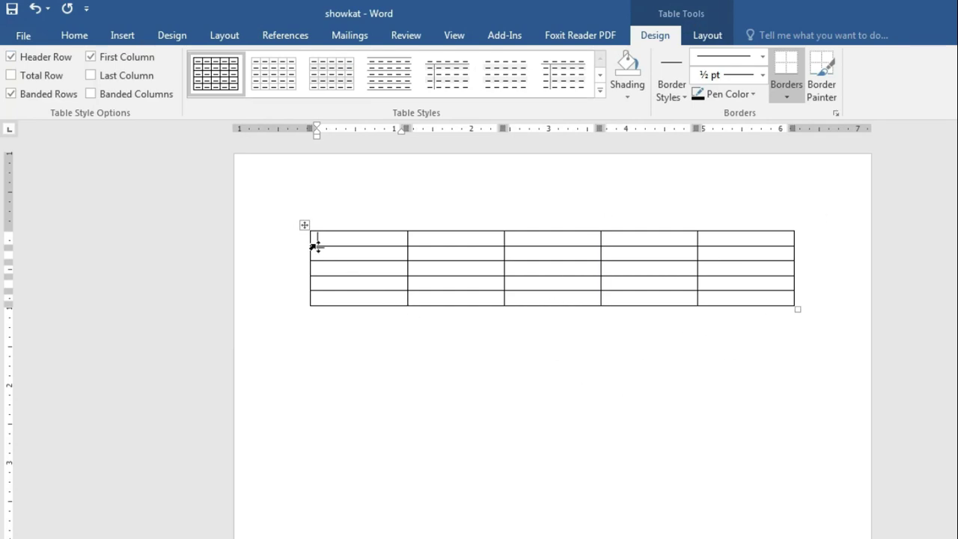
Step: Select all cells of the five-by-five table and delete the whole table
left_click(305, 226)
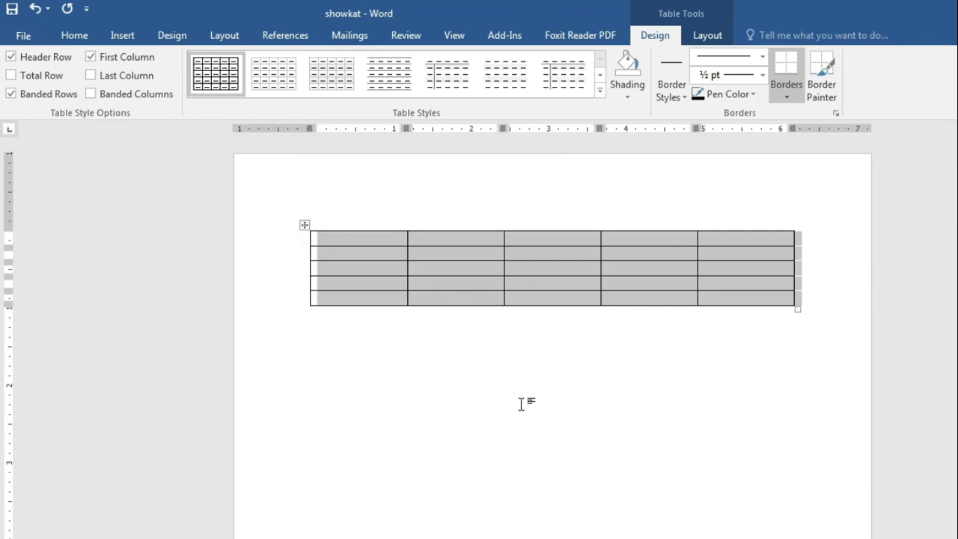
left_click(306, 223)
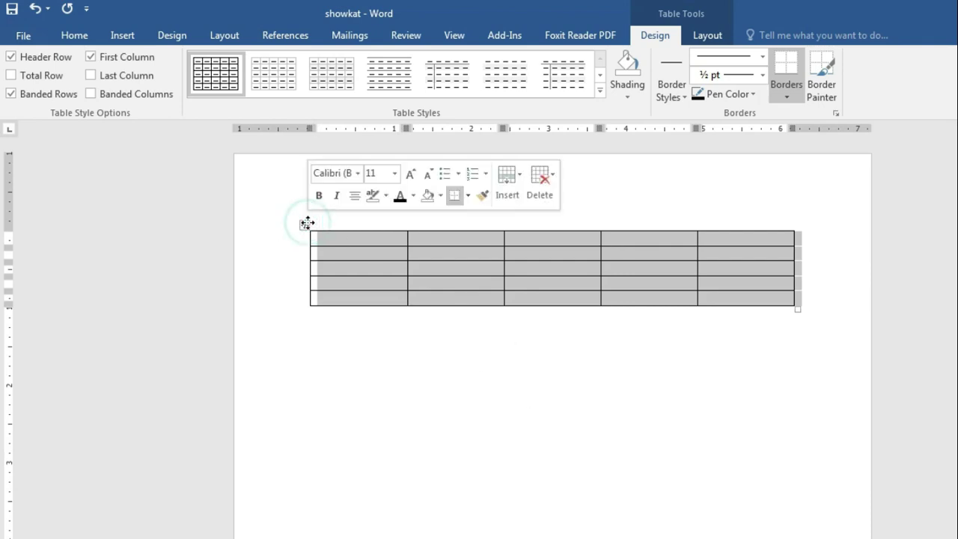
left_click(454, 374)
left_click_drag(378, 238, 791, 309)
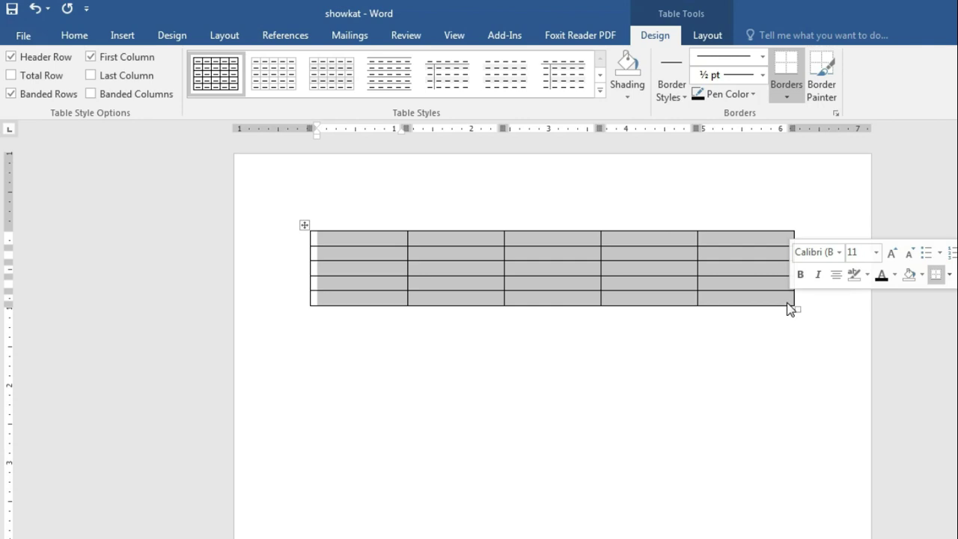
key("BackSpace")
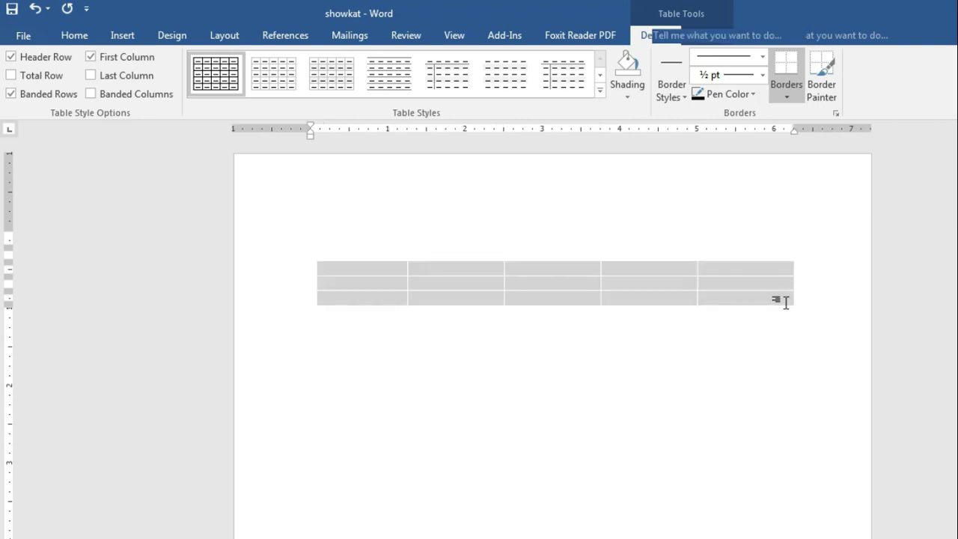
Step: Insert a table with four columns and four rows on the blank page
left_click(125, 35)
left_click(109, 85)
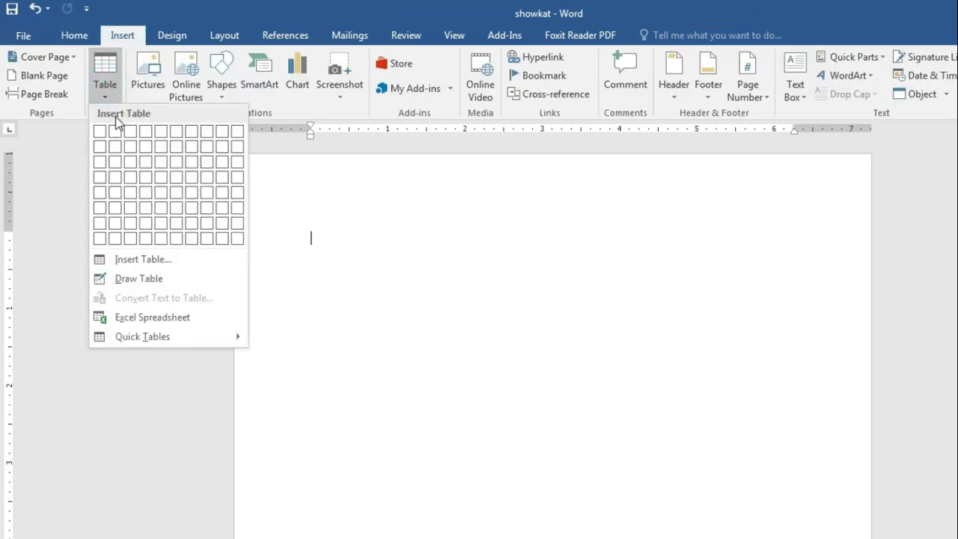
left_click(142, 177)
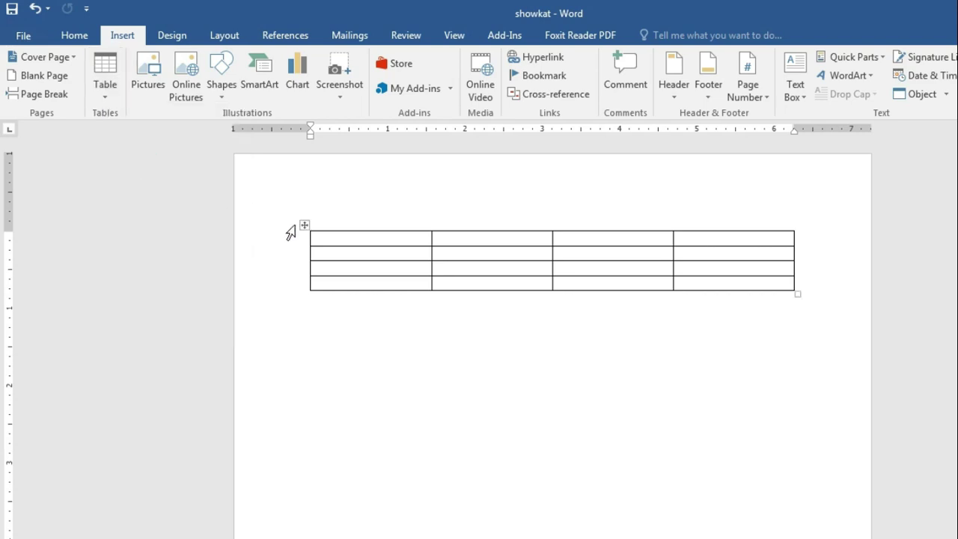
Step: Select the cells of each of the four columns in turn from first to last, and clear the selection
left_click_drag(367, 240, 368, 277)
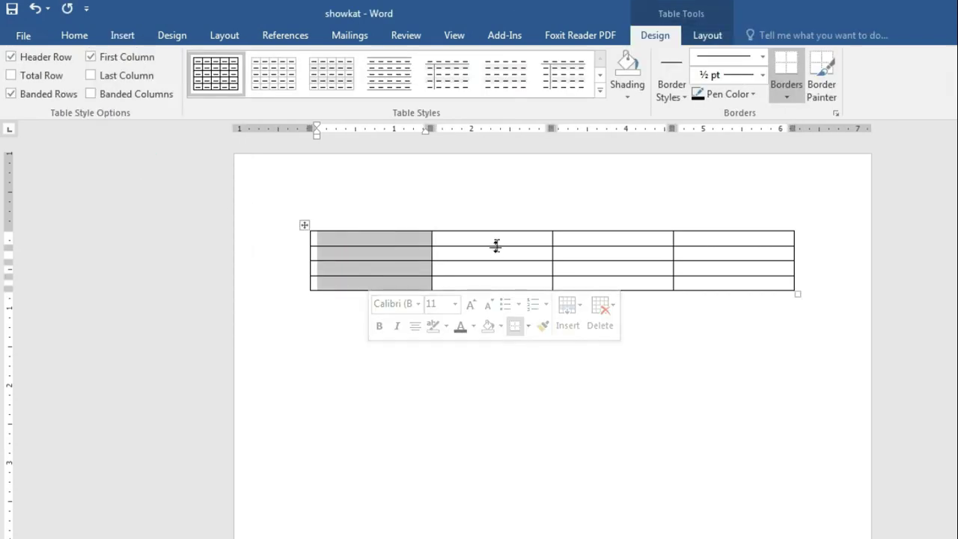
left_click_drag(497, 241, 496, 282)
left_click_drag(612, 242, 611, 277)
left_click_drag(722, 245, 725, 280)
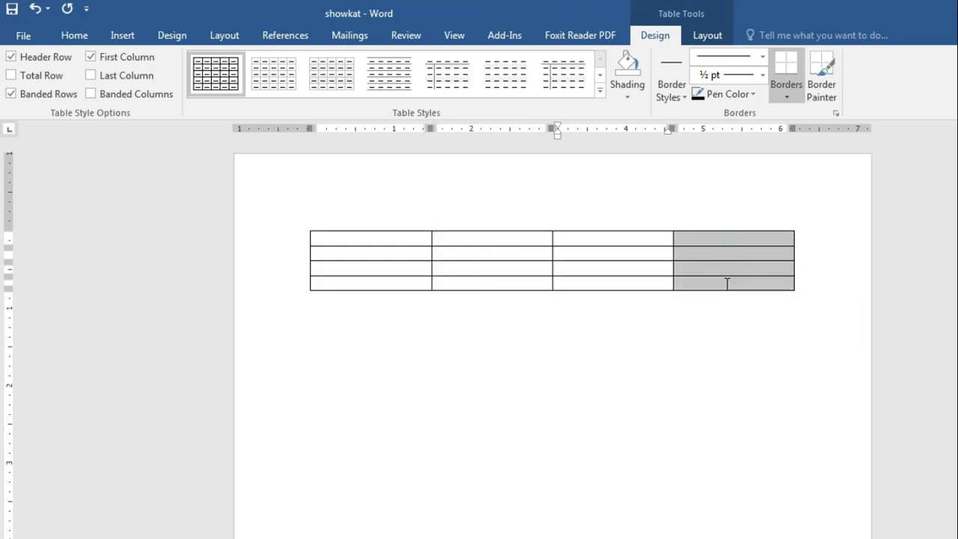
left_click(597, 315)
Step: Select the cells of each of the four rows in turn from first to last, and clear the selection
left_click_drag(381, 235, 700, 245)
left_click_drag(413, 252, 723, 253)
left_click_drag(405, 265, 736, 266)
left_click_drag(387, 280, 712, 284)
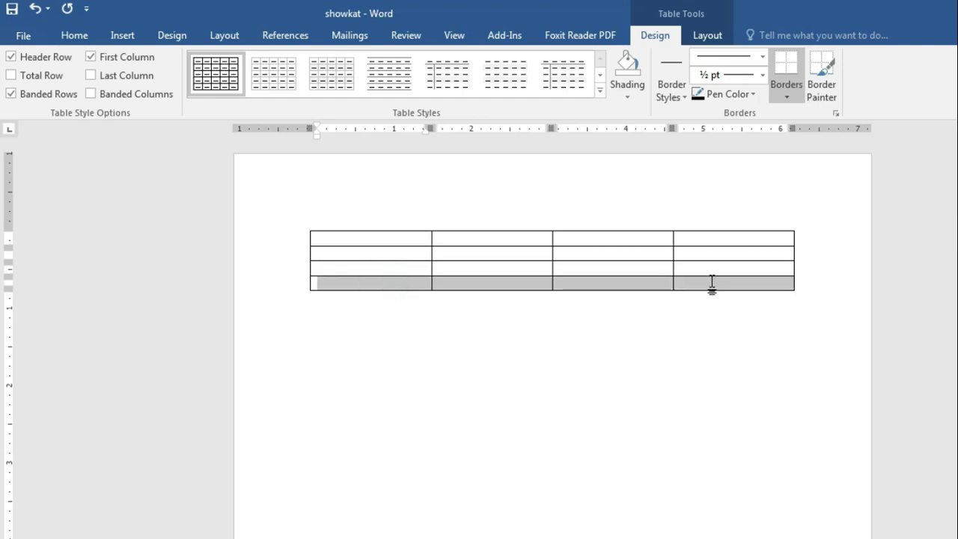
left_click(595, 362)
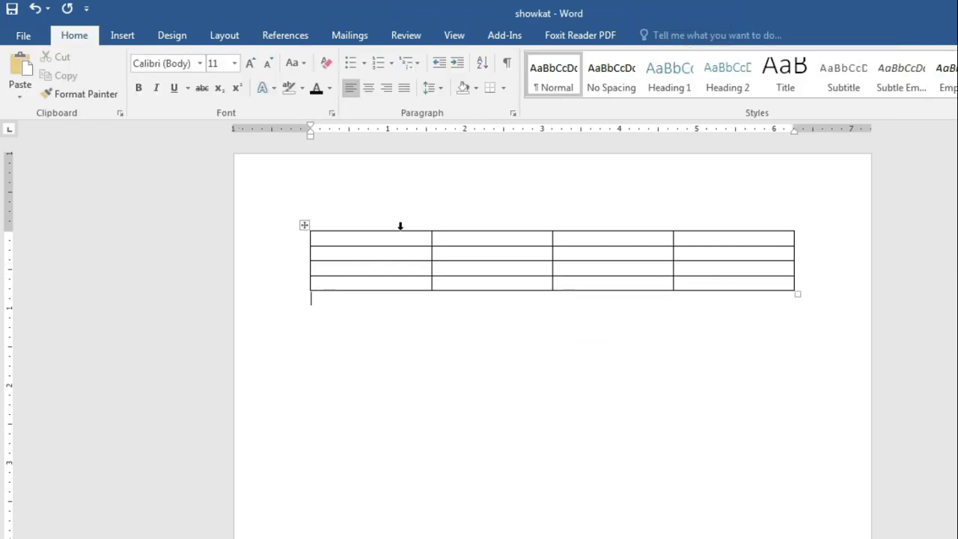
Step: Select the table's columns one after another from above their upper border, and clear the selection
left_click(400, 227)
left_click(476, 227)
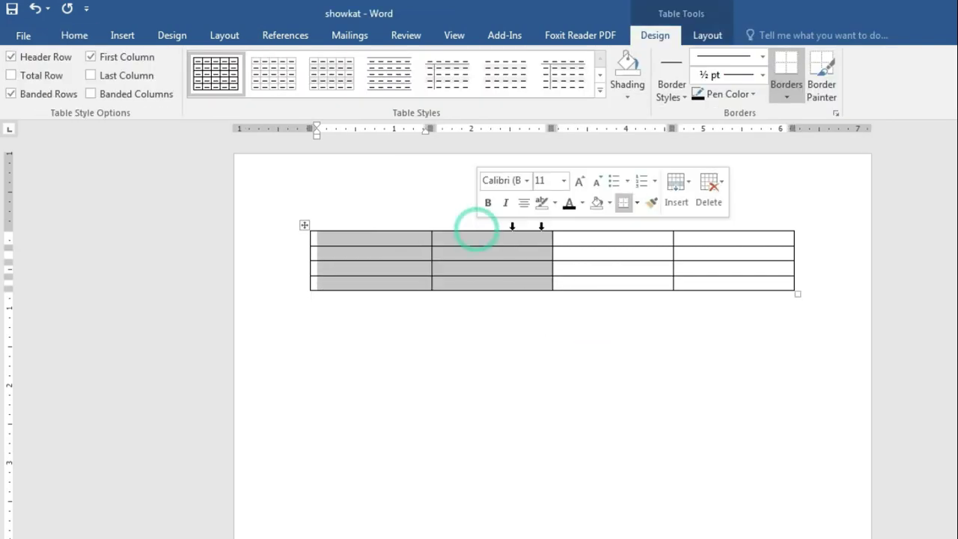
left_click(644, 229)
left_click(737, 218)
left_click(535, 336)
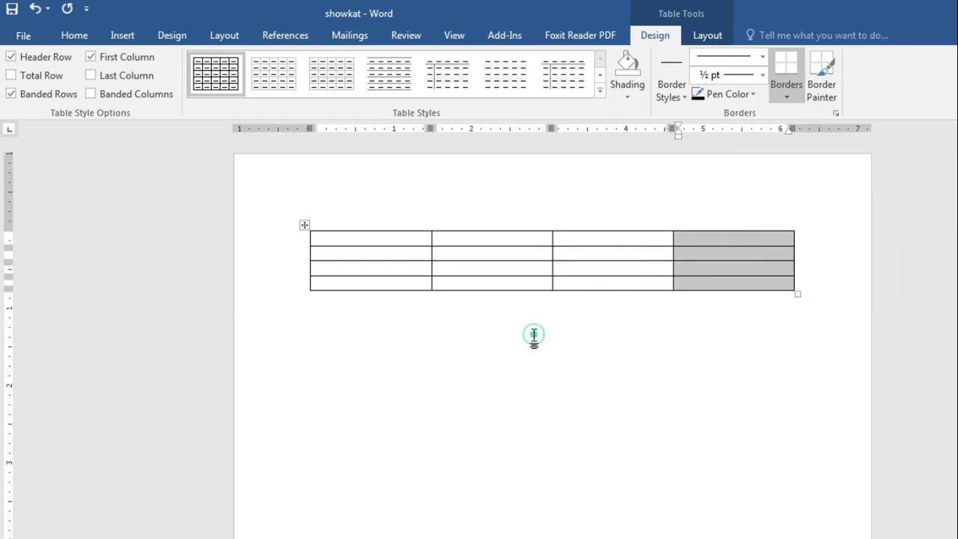
Step: Select the fourth, third and second rows one after another from beside the table, and clear the selection
left_click(300, 285)
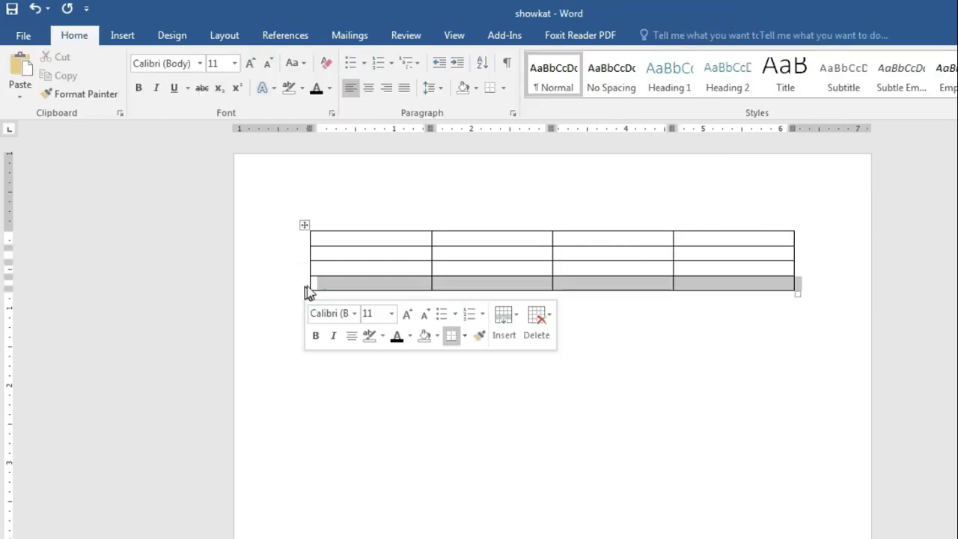
left_click(300, 268)
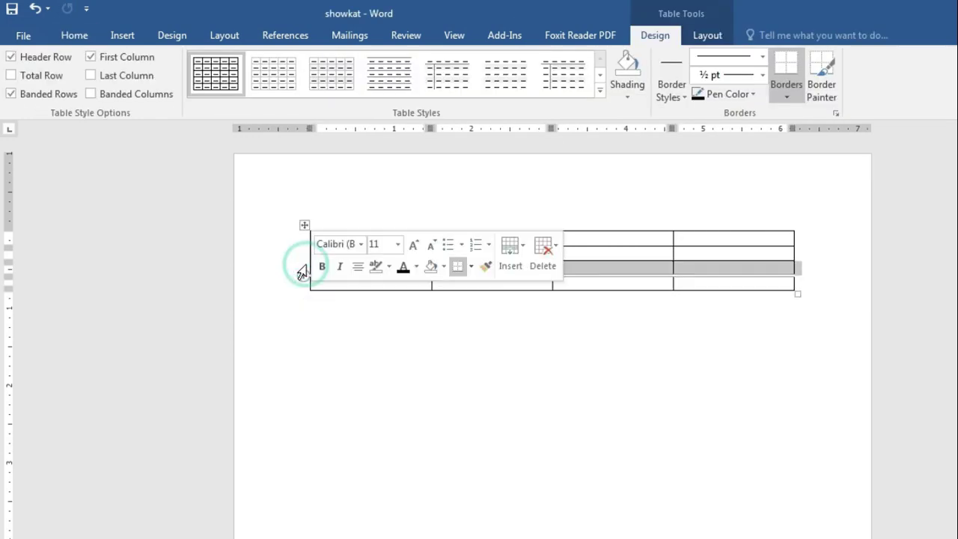
left_click(303, 252)
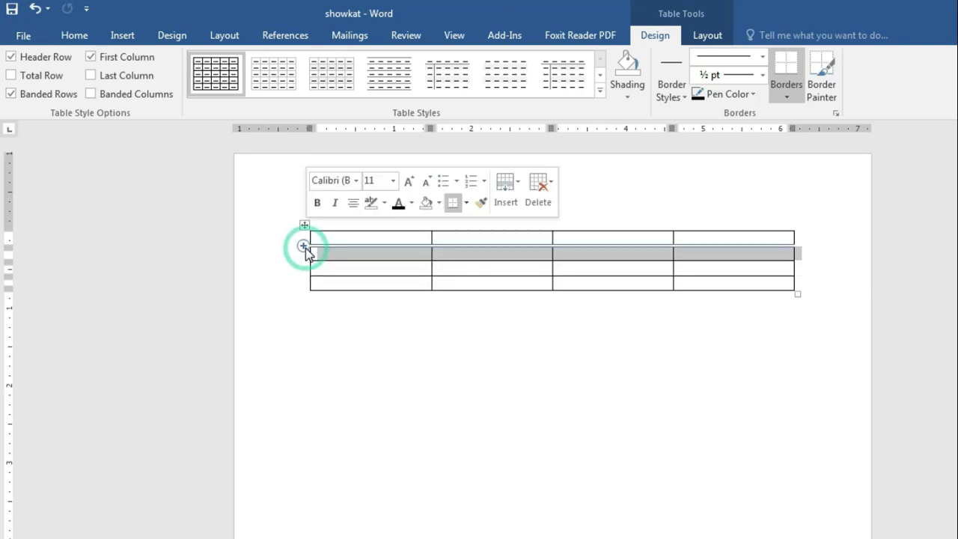
left_click(459, 323)
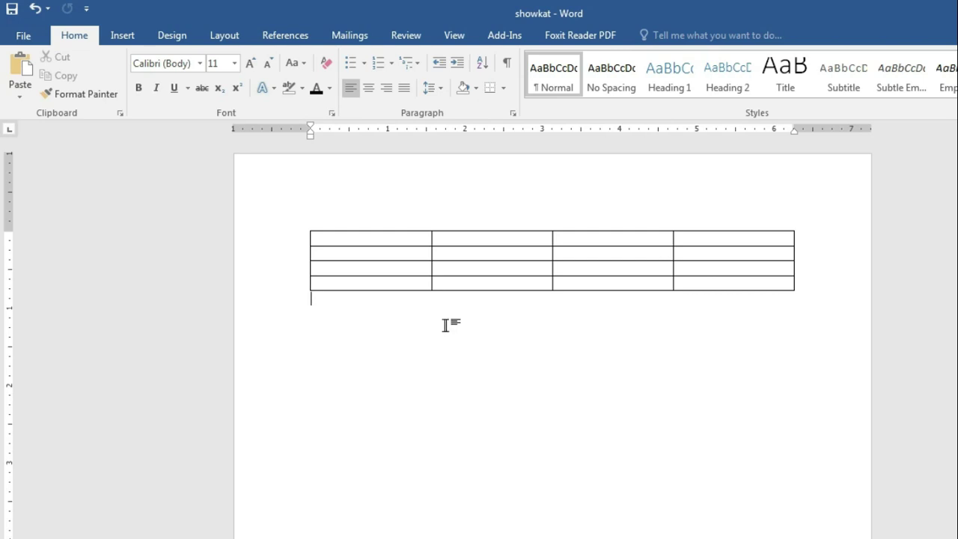
Step: Check the highlighted Class-4 table topic in the Foxit Reader PDF, and return to Word
left_click(491, 538)
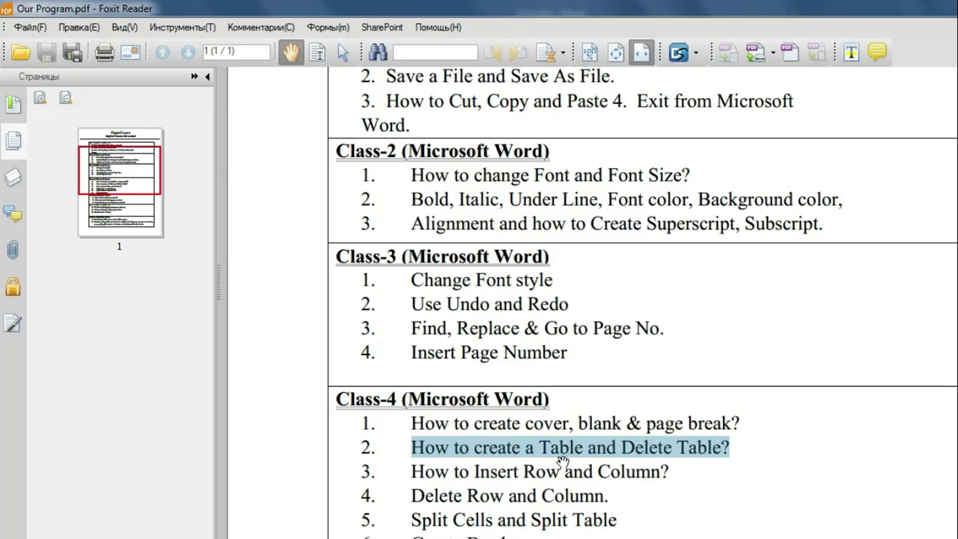
left_click(957, 8)
left_click(853, 226)
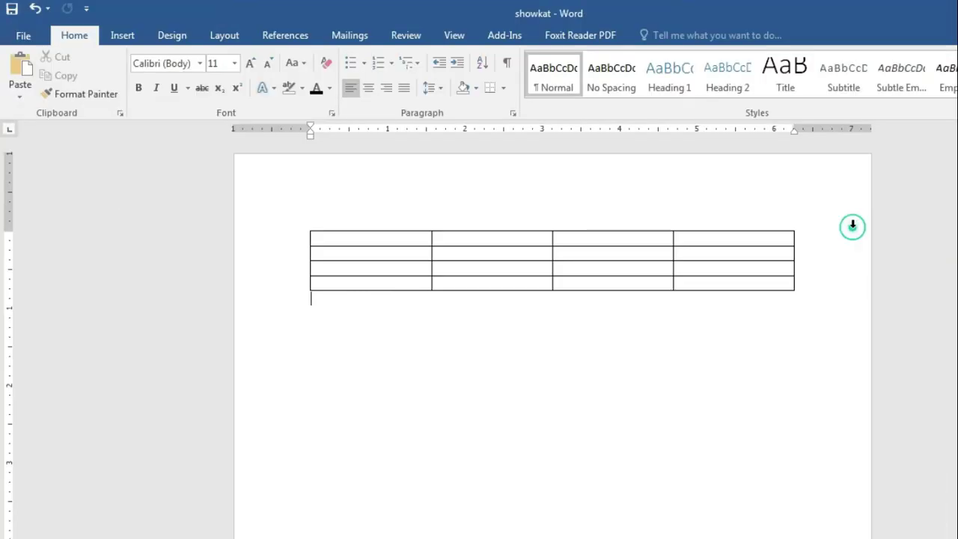
Step: Select the whole table, bring up its Delete Table command without running it, and clear the selection
left_click_drag(347, 237, 742, 281)
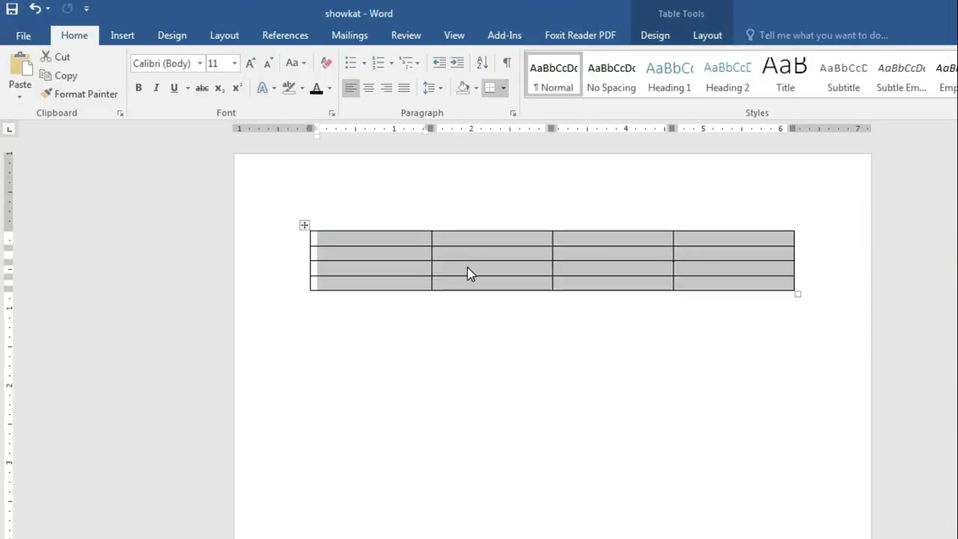
right_click(390, 255)
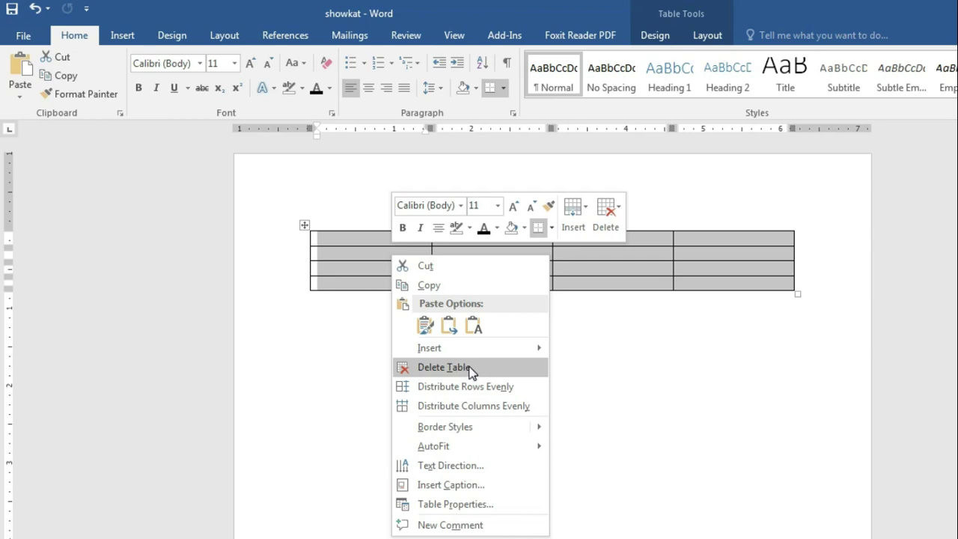
left_click(696, 381)
left_click(694, 380)
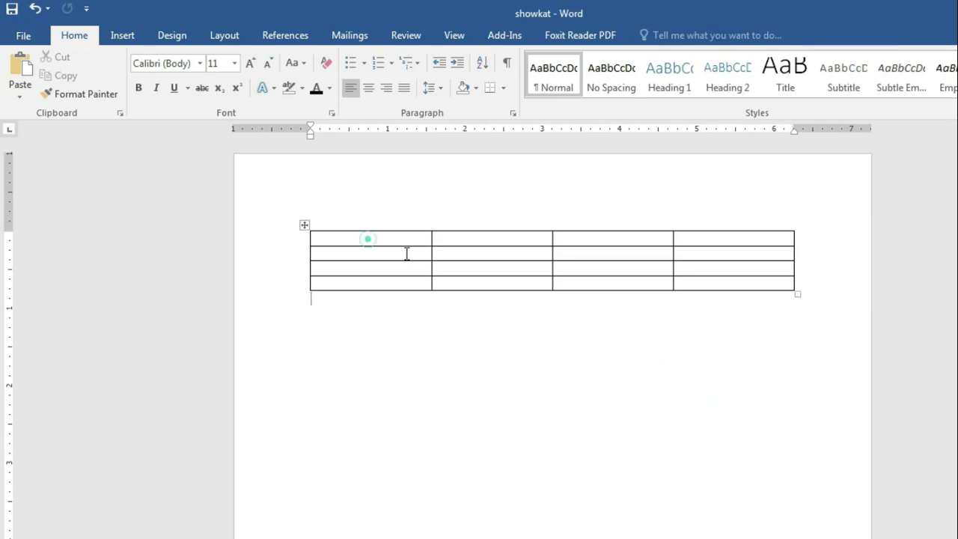
Step: Select and delete the whole four-by-four table, and undo the deletion
left_click_drag(406, 252, 725, 288)
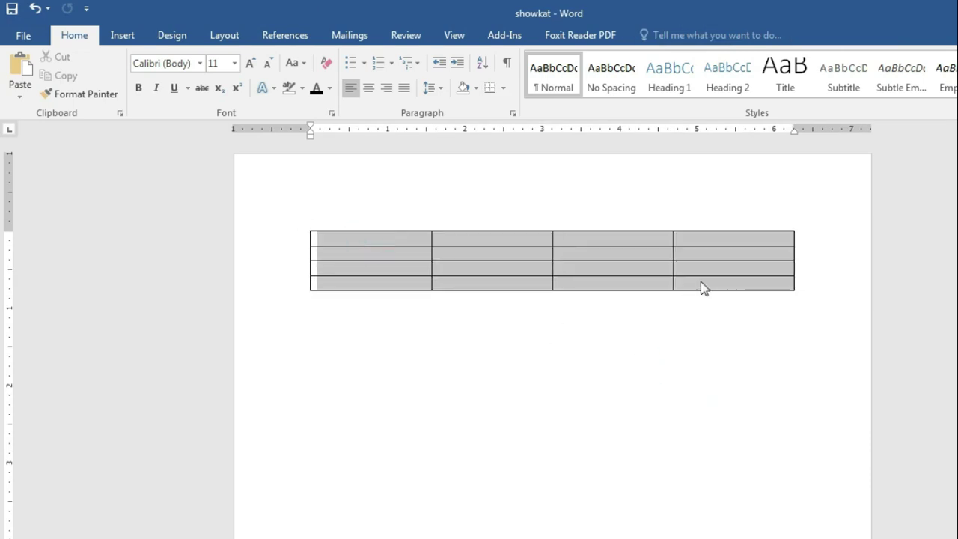
right_click(592, 258)
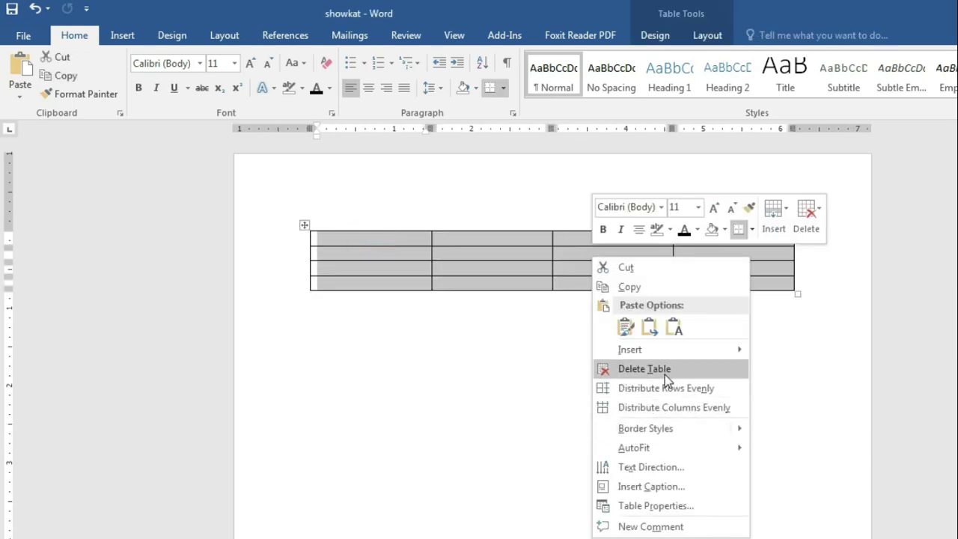
left_click(541, 375)
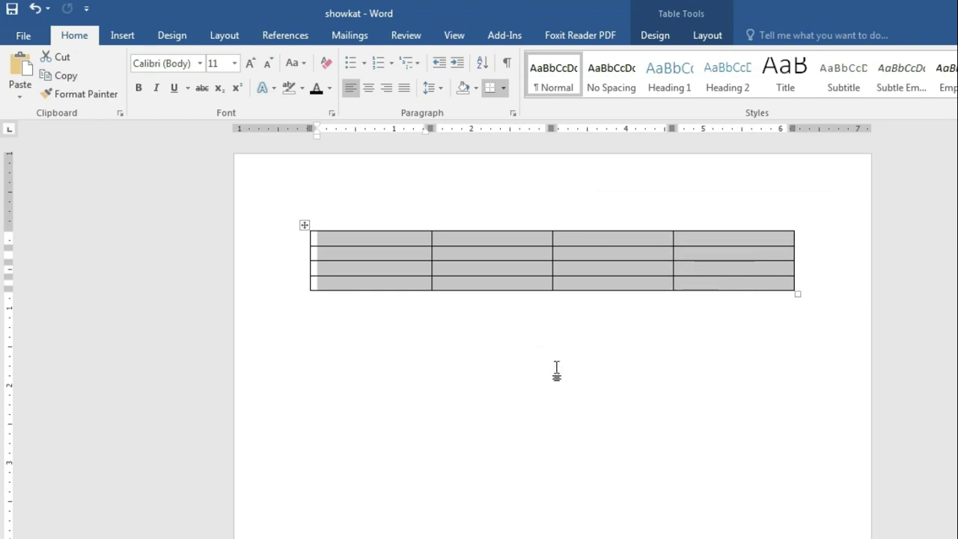
key("BackSpace")
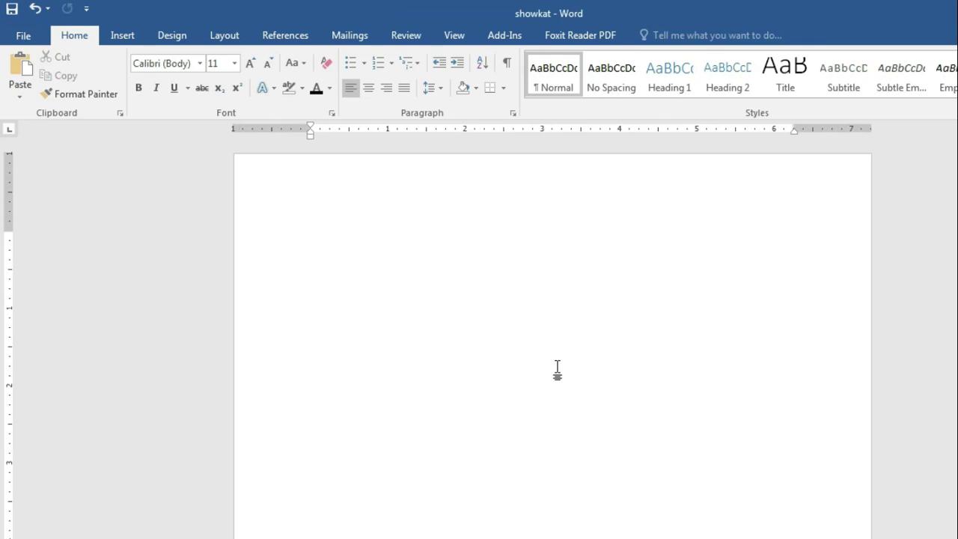
left_click(35, 9)
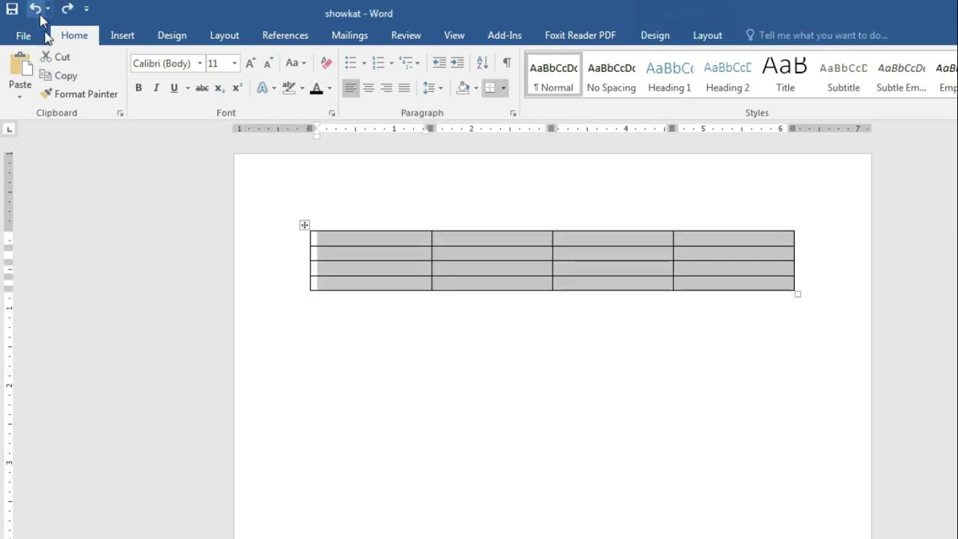
left_click(503, 339)
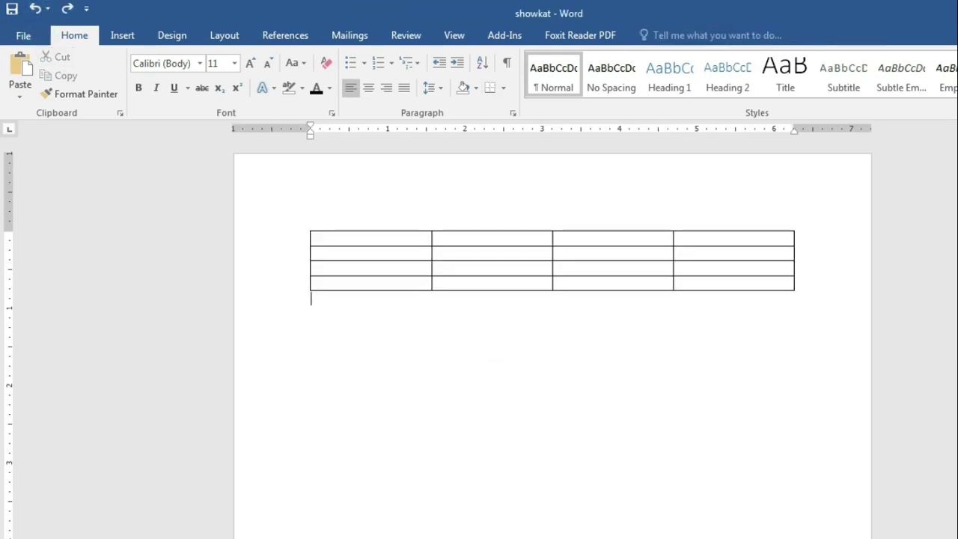
Step: Highlight the third Class-4 topic, "How to Insert Row and Column?", in the Foxit Reader PDF, and return to Word
key("alt+Tab")
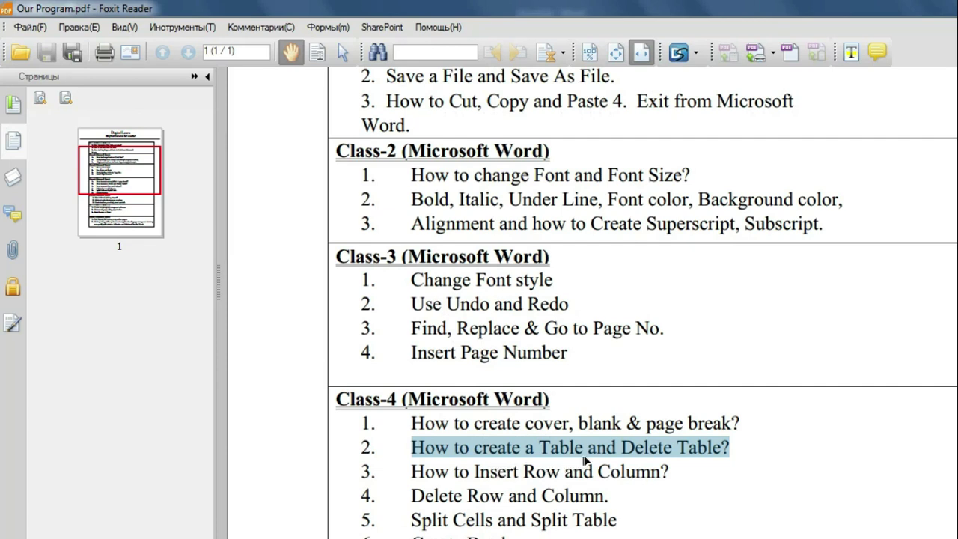
left_click(592, 482)
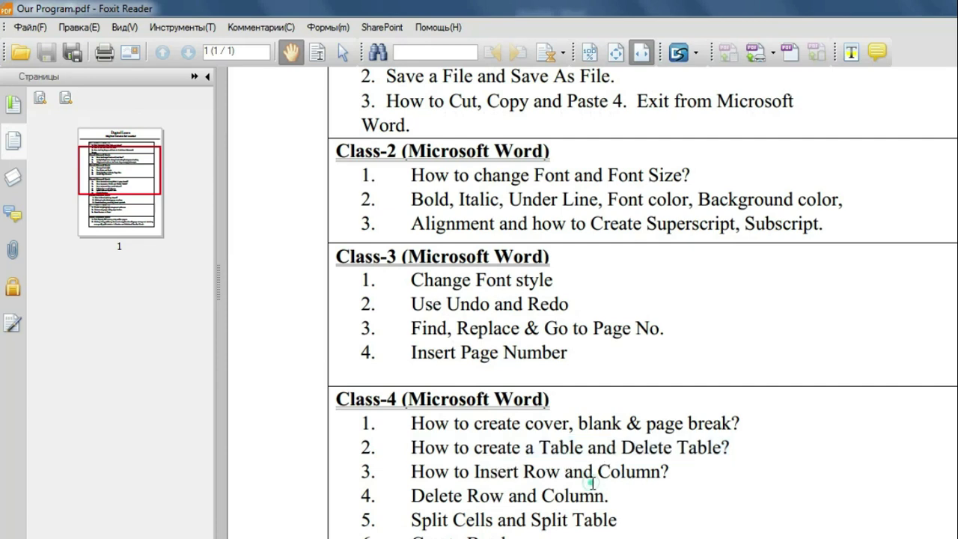
left_click_drag(416, 476, 671, 482)
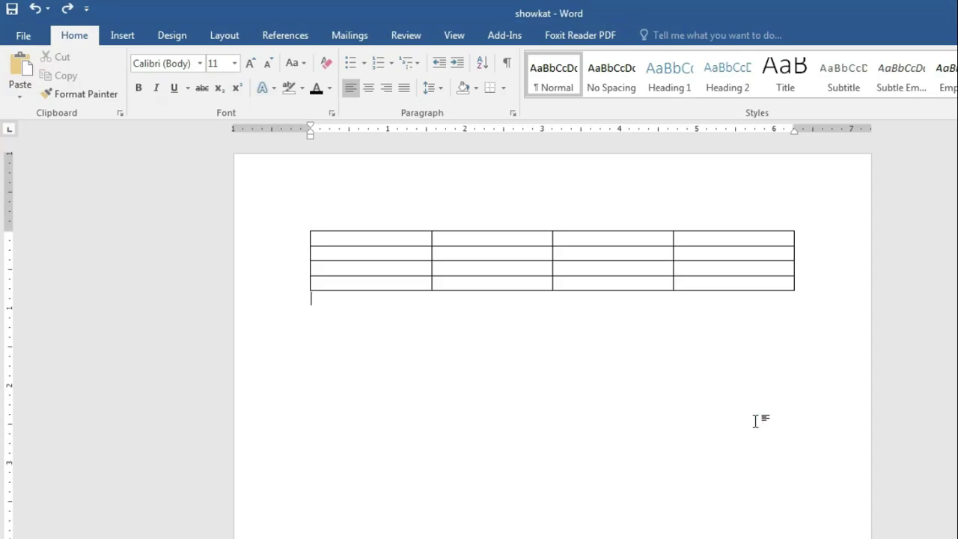
left_click(755, 419)
Step: Select the fourth, third and second columns in turn by their cells, and clear the selection
left_click_drag(707, 238, 712, 283)
left_click_drag(642, 235, 651, 289)
left_click_drag(511, 240, 522, 280)
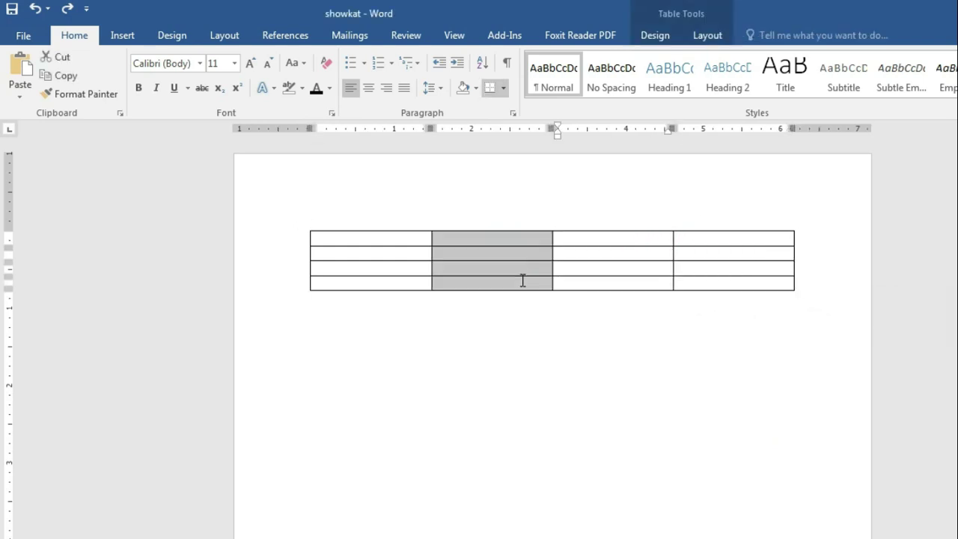
left_click(476, 353)
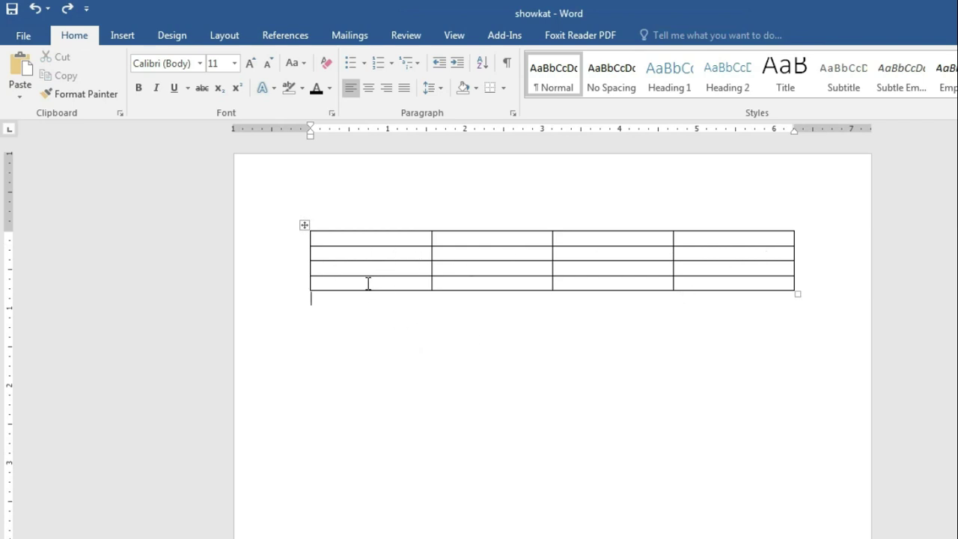
Step: Select the table's bottom row, insert a new row below it, and clear the selection
left_click_drag(368, 283, 719, 282)
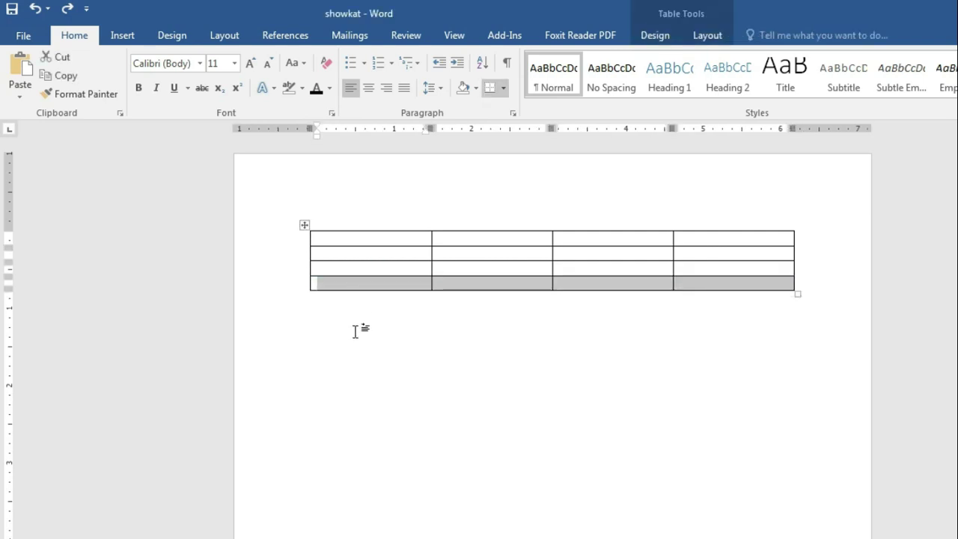
left_click(389, 341)
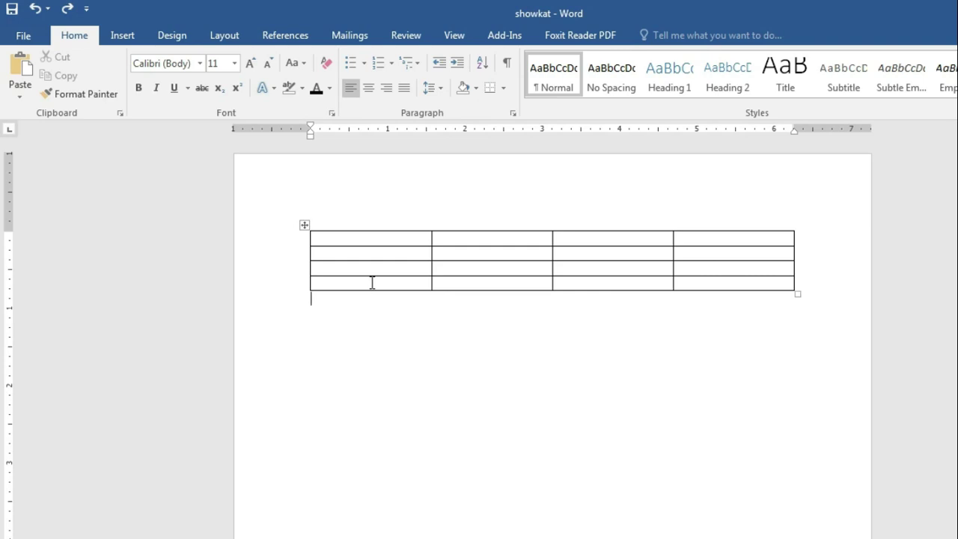
left_click_drag(372, 282, 685, 288)
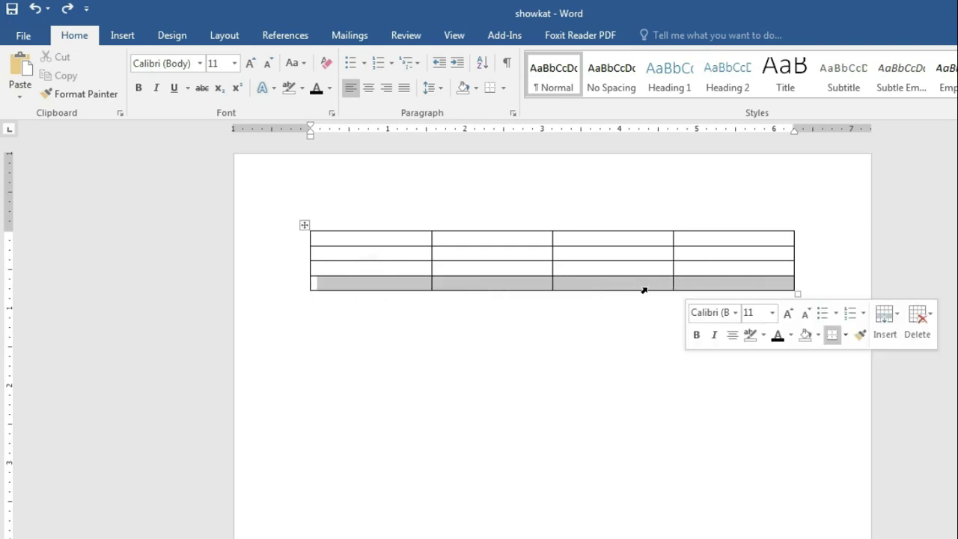
right_click(509, 289)
mouse_move(549, 380)
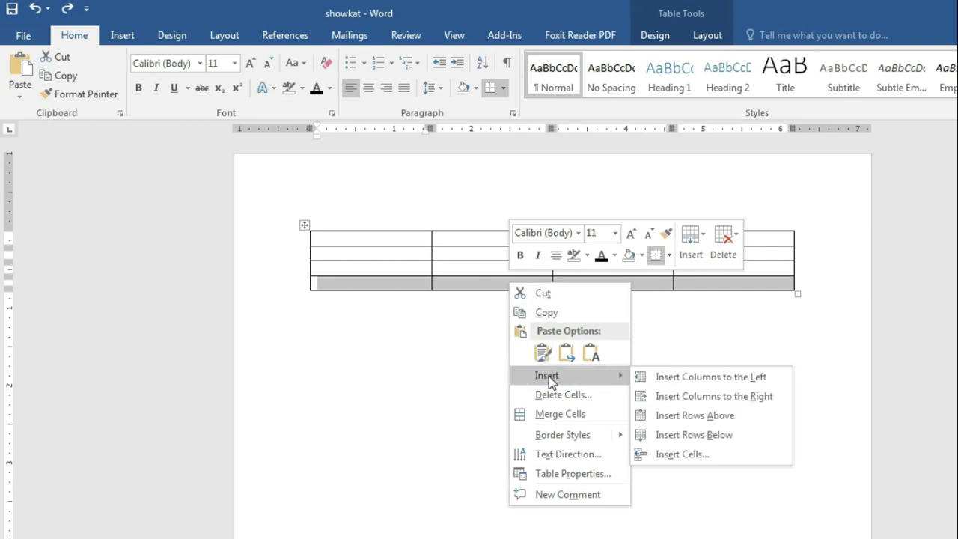
left_click(665, 435)
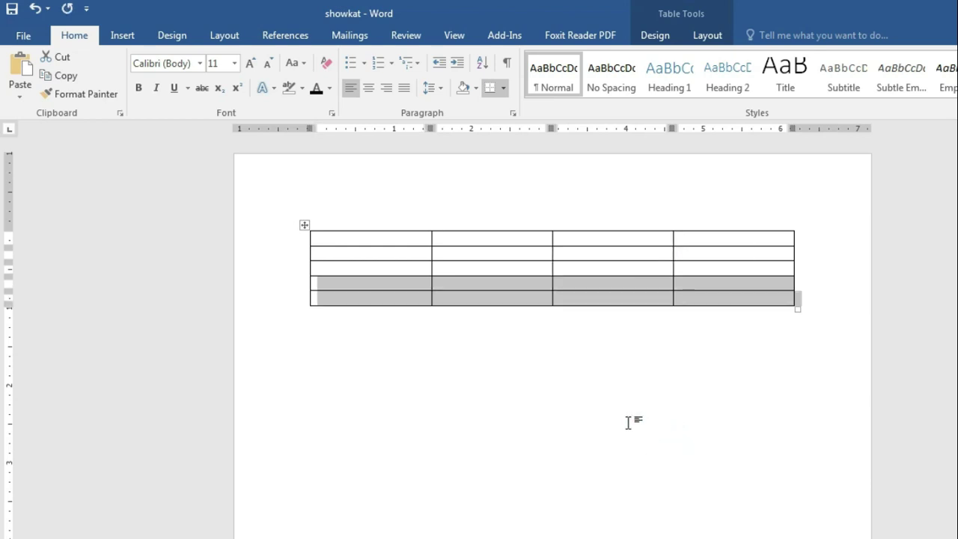
left_click(625, 420)
Step: Point out the five rows by their first cells and select the four columns in turn, and clear the selection
left_click(330, 239)
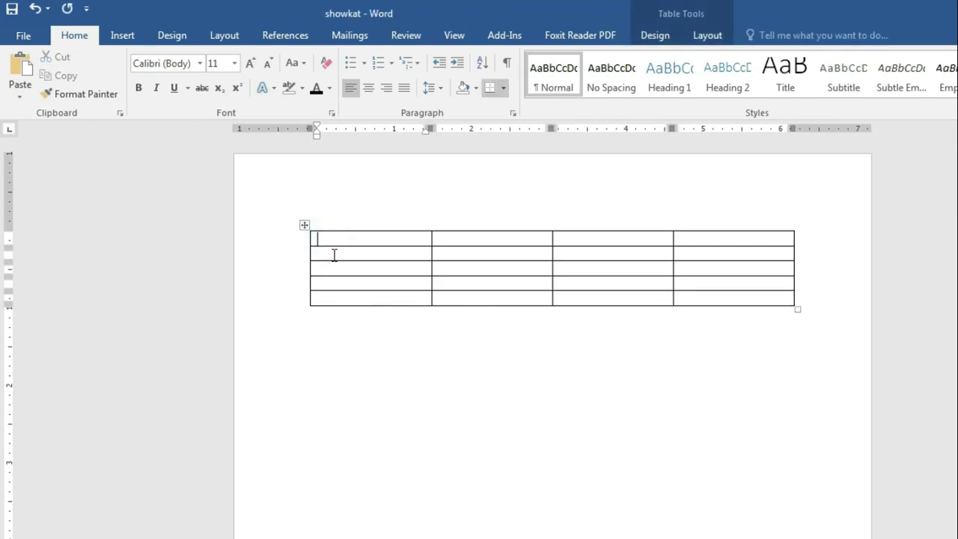
left_click(332, 253)
left_click(334, 270)
left_click(336, 281)
left_click(340, 298)
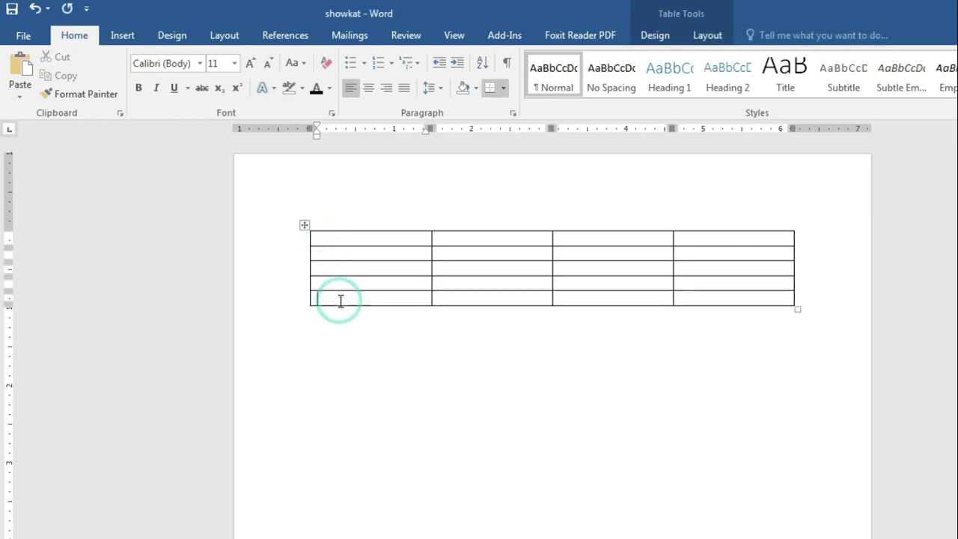
left_click(387, 224)
left_click(504, 228)
left_click(616, 228)
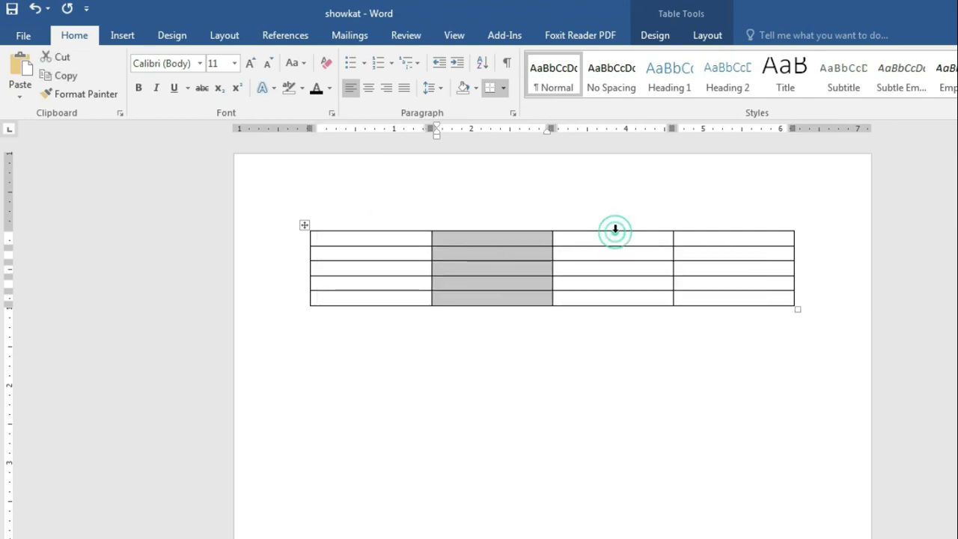
left_click(731, 221)
left_click(749, 400)
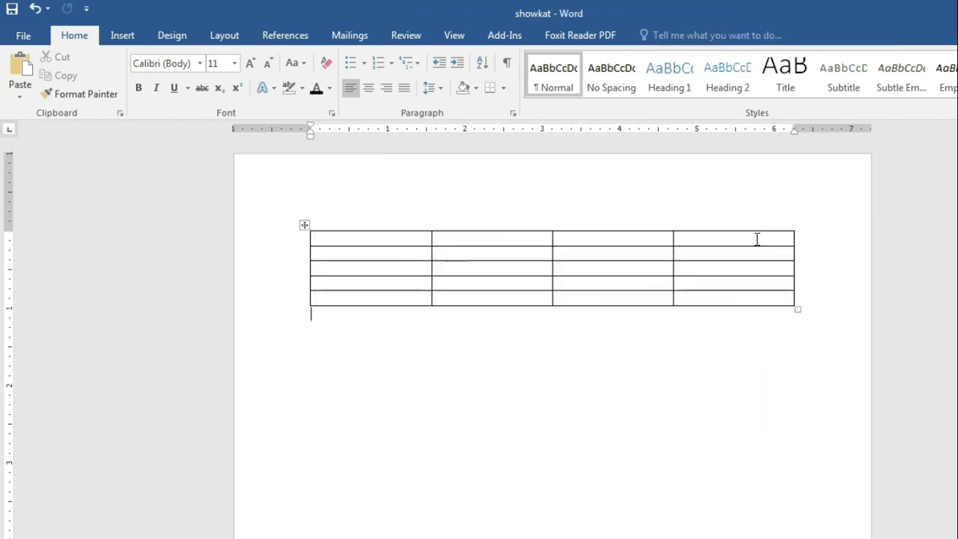
Step: Insert a new column to the right of the table's fourth column, and clear the selection
left_click_drag(754, 240, 767, 295)
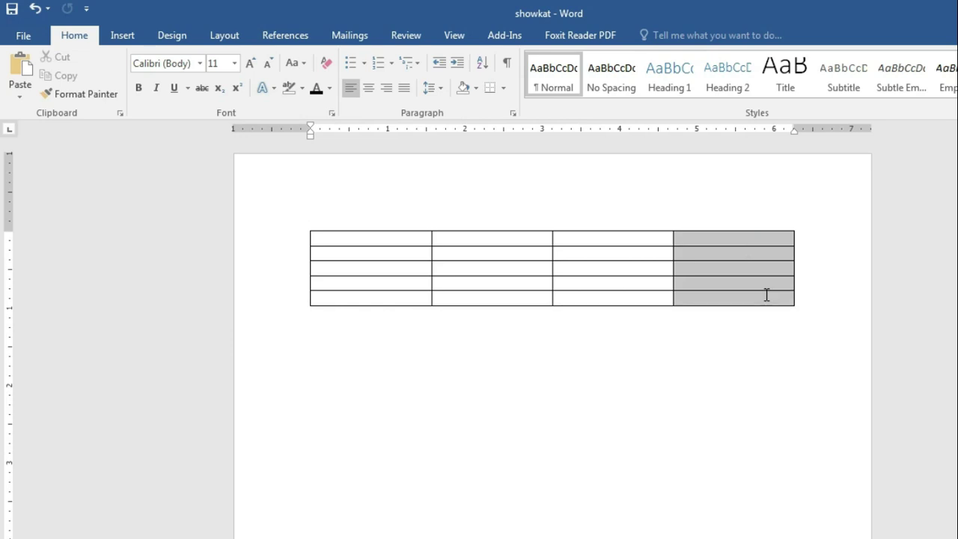
right_click(749, 264)
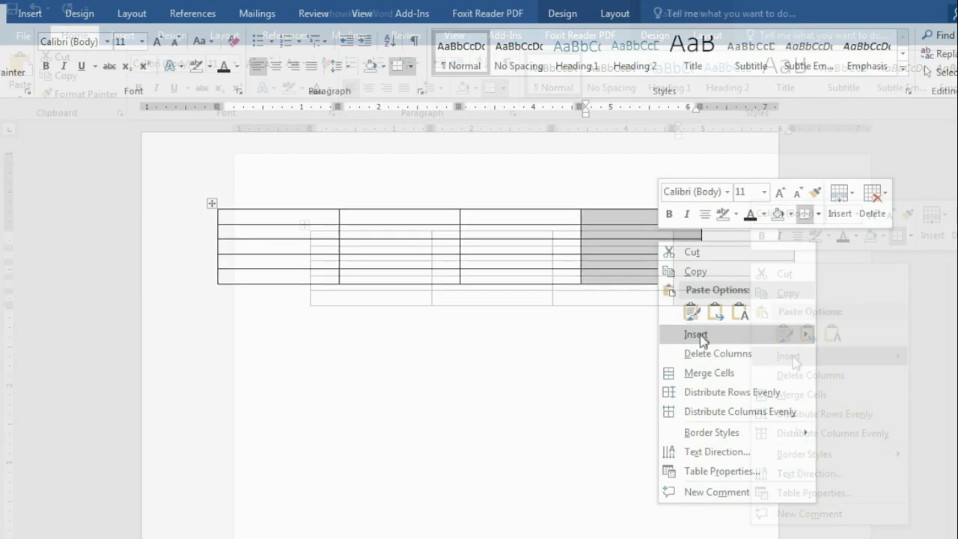
mouse_move(704, 337)
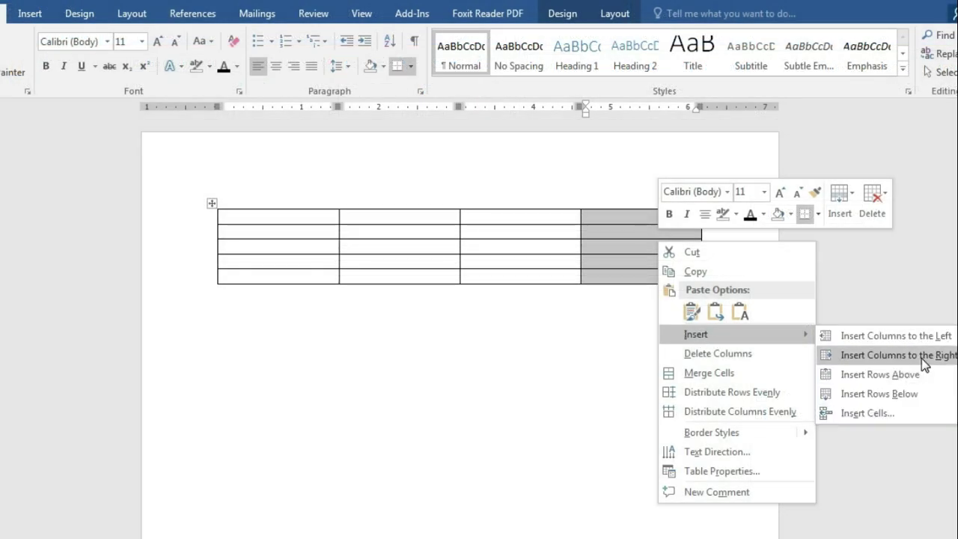
left_click(923, 359)
left_click(706, 367)
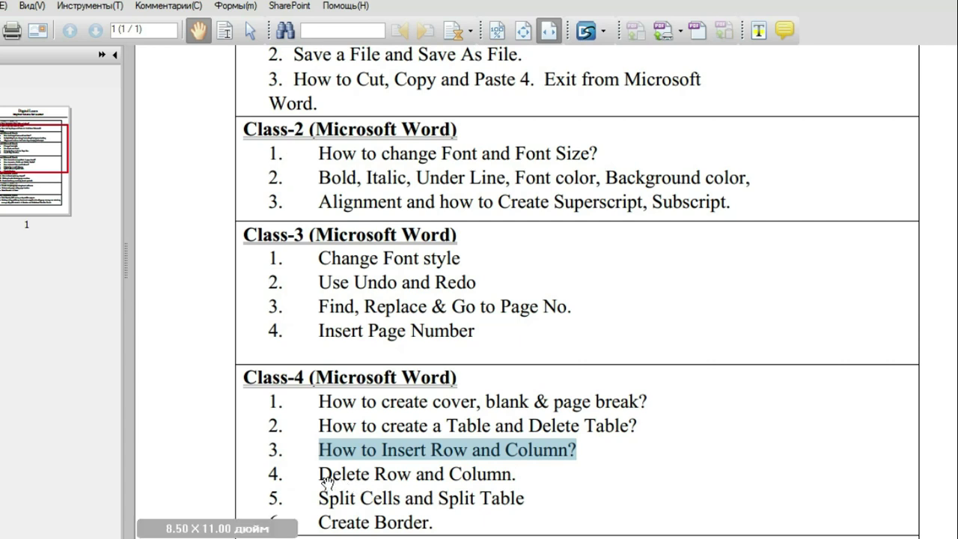
Step: Highlight the topic "Delete Row and Column." in the Foxit Reader PDF, and delete the table's bottom row in Word using Delete Cells
left_click_drag(319, 473, 523, 475)
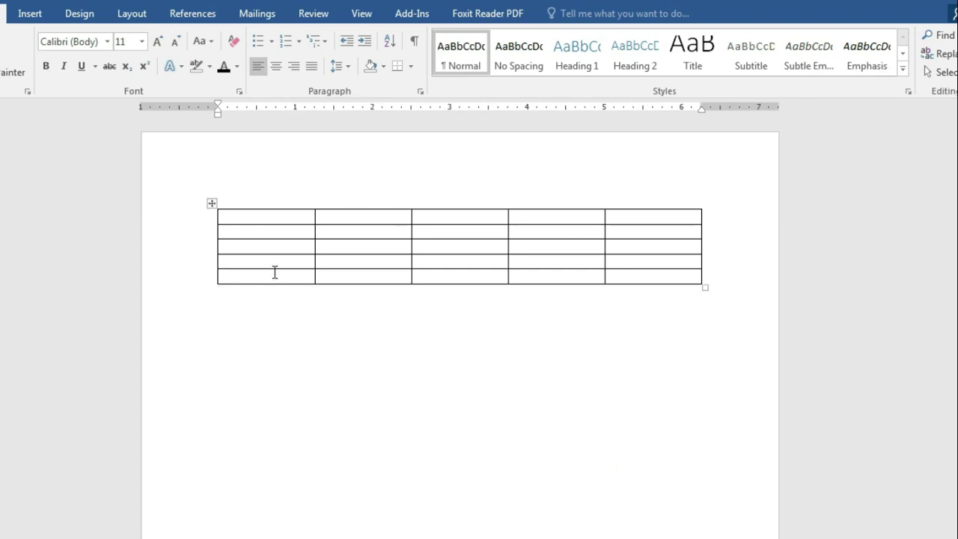
mouse_move(275, 273)
left_mouse_down()
mouse_move(690, 273)
mouse_move(682, 283)
left_mouse_up()
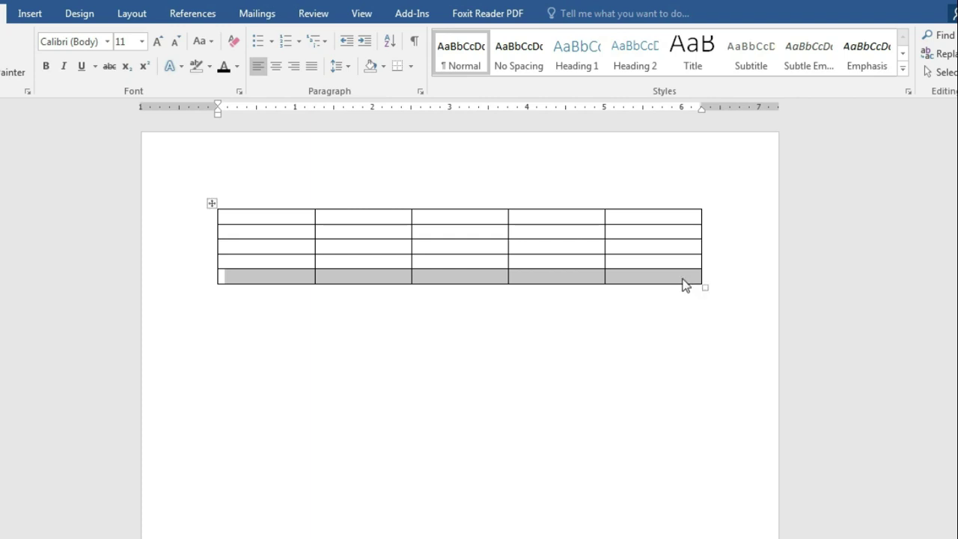
right_click(495, 276)
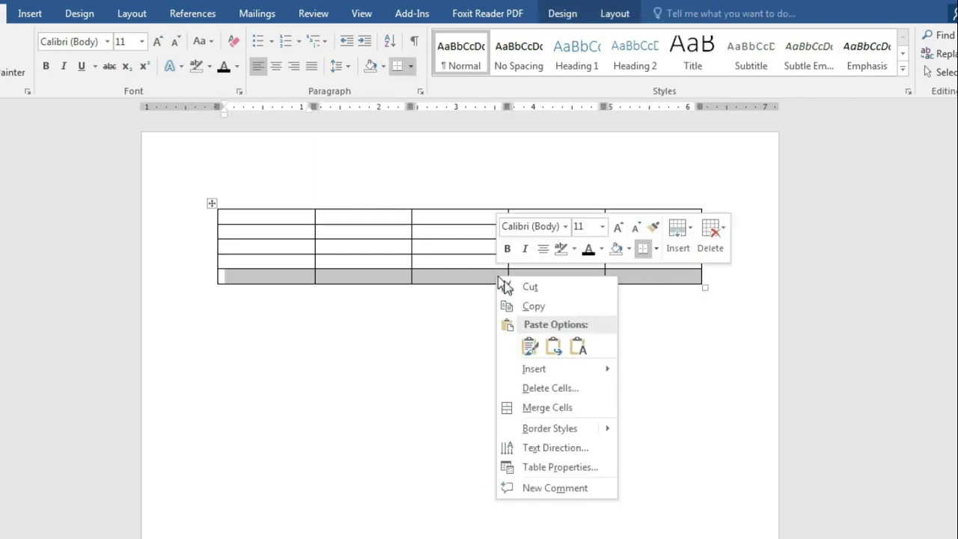
left_click(557, 395)
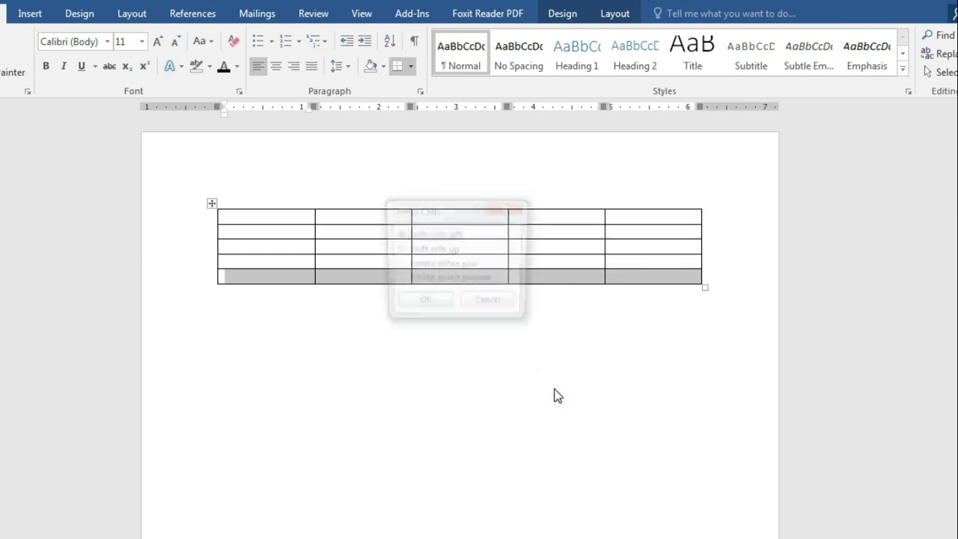
left_click(435, 305)
left_click(359, 352)
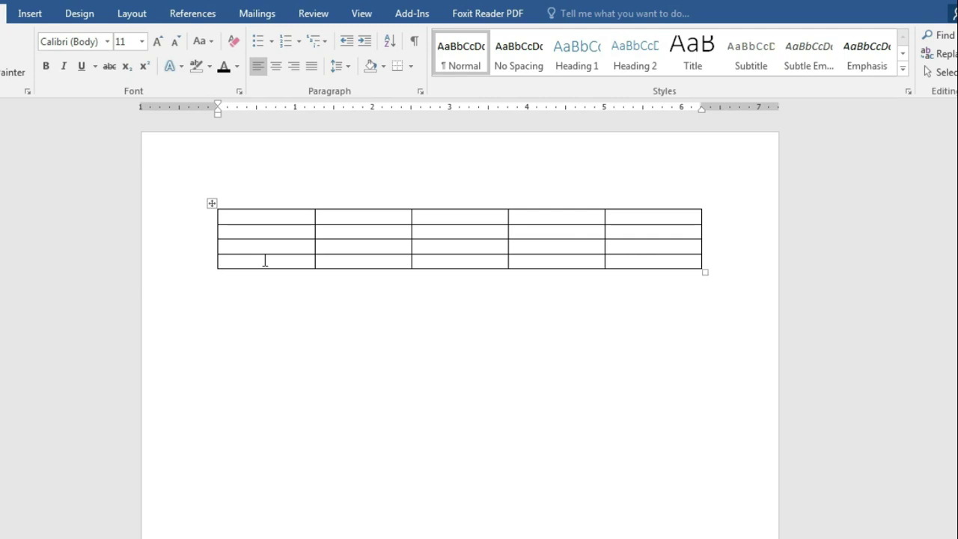
Step: Select the table's last row including its end-of-row mark, and remove it with Delete Rows
left_click_drag(265, 260, 622, 266)
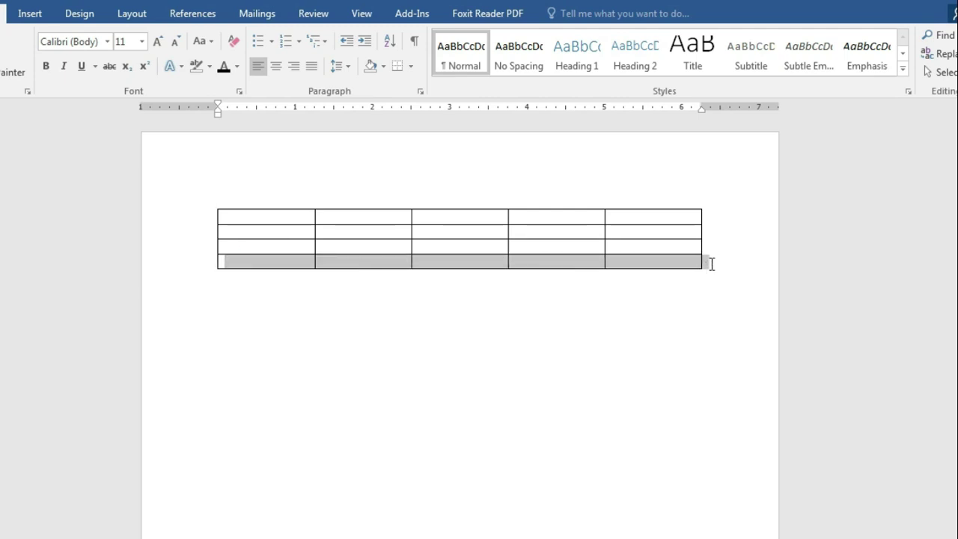
left_click_drag(707, 262, 727, 270)
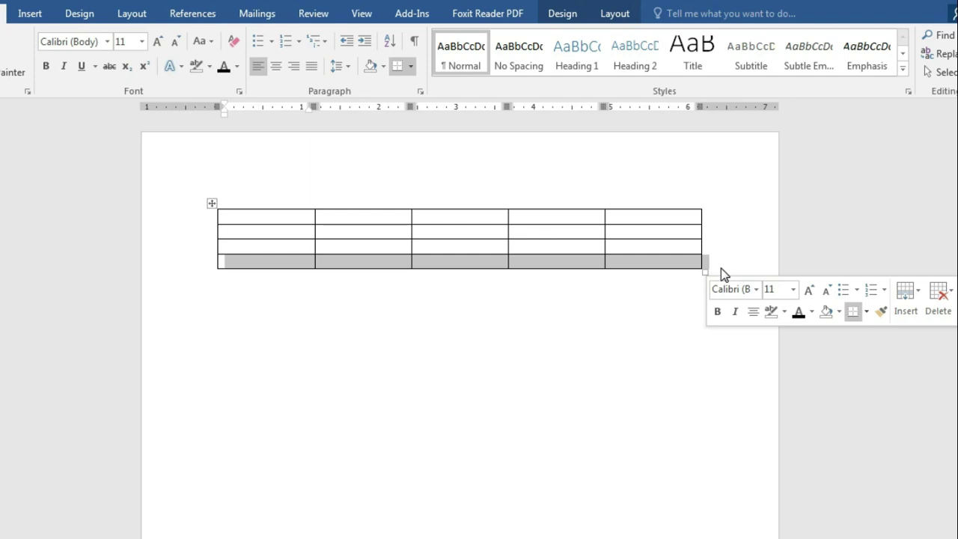
right_click(443, 266)
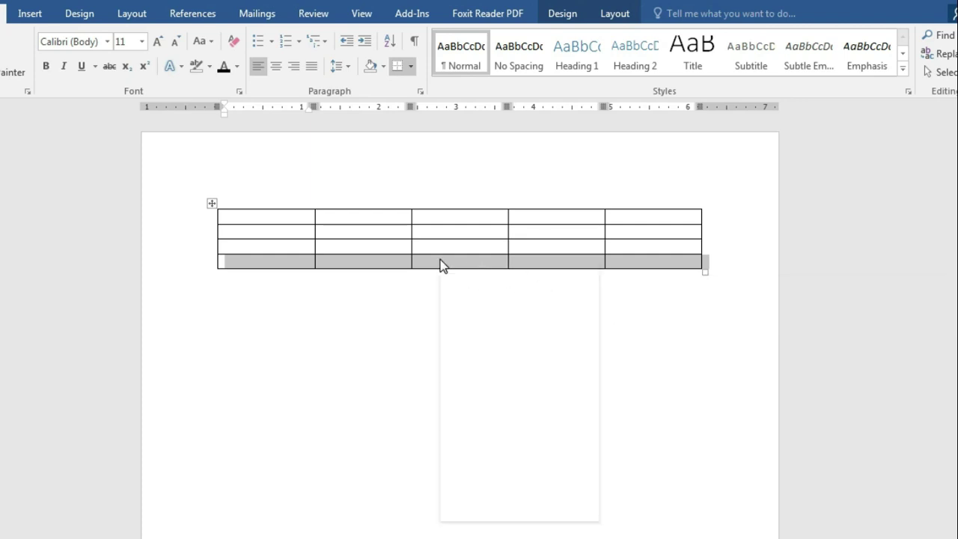
right_click(390, 260)
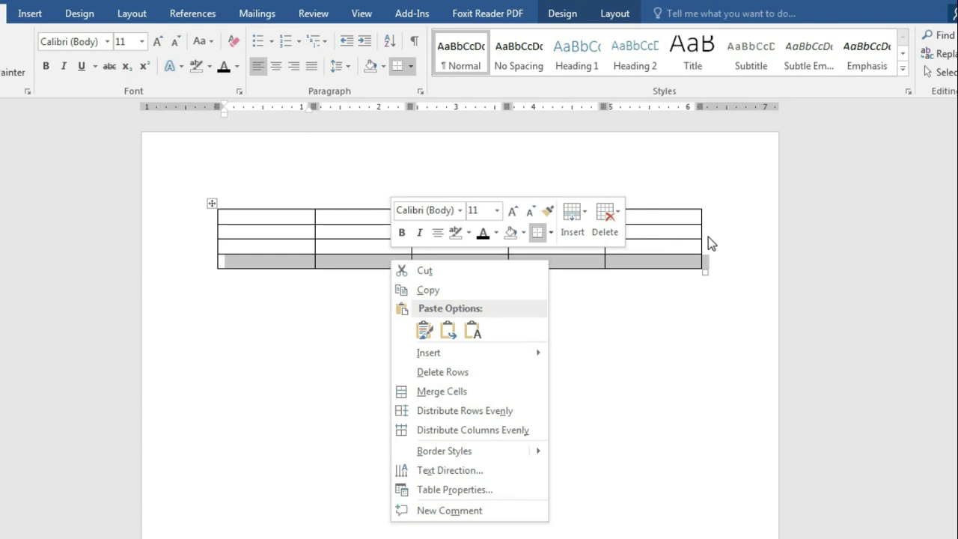
right_click(569, 262)
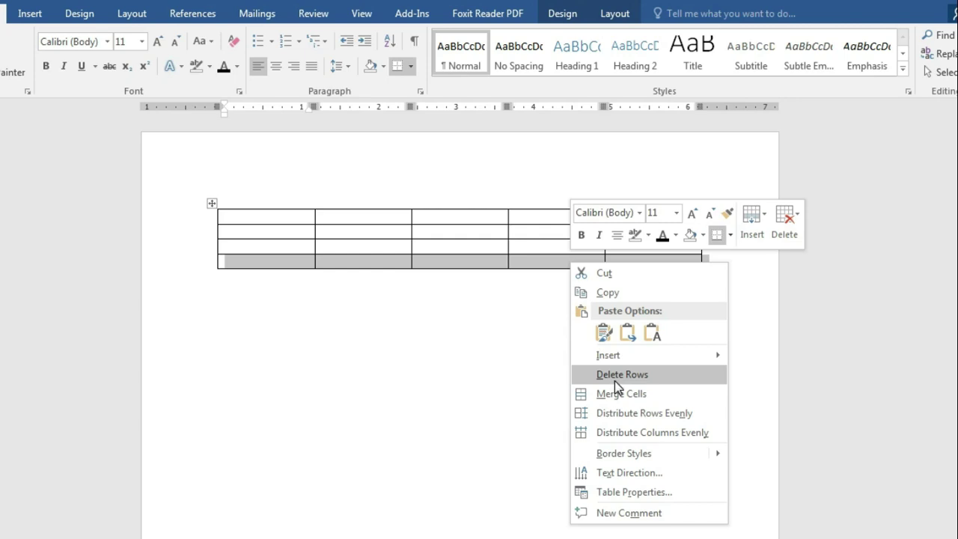
left_click(615, 379)
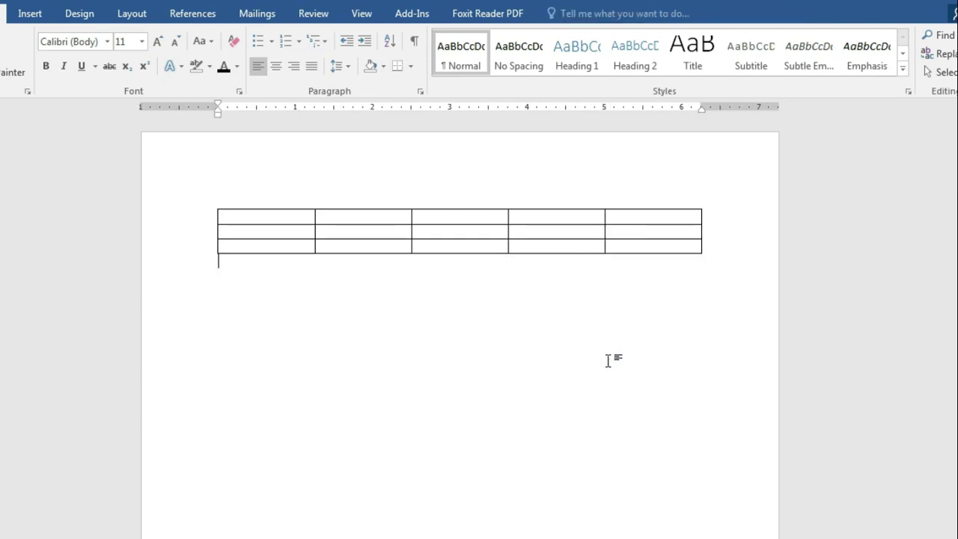
left_click(608, 361)
Step: Select and delete the table's fifth column
left_click_drag(646, 215, 633, 242)
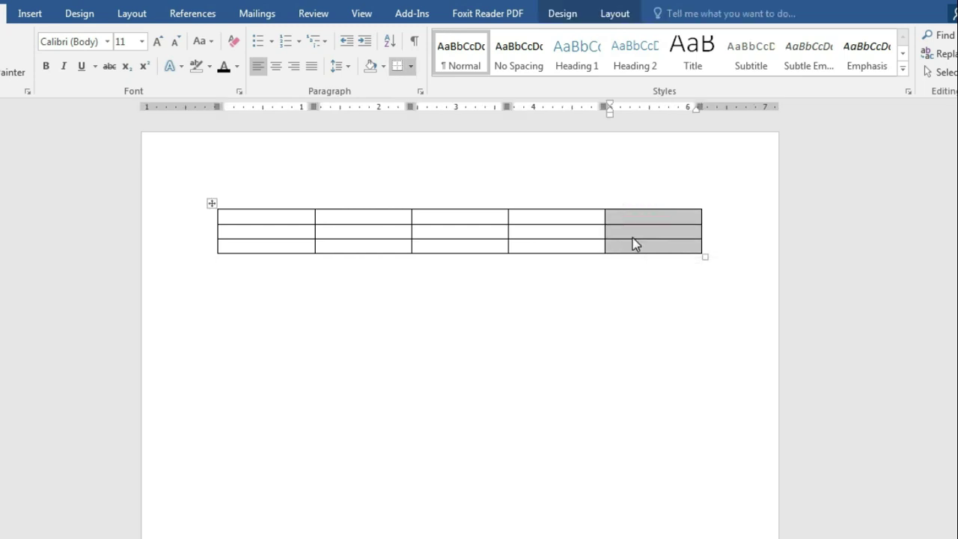
right_click(633, 242)
left_click(662, 352)
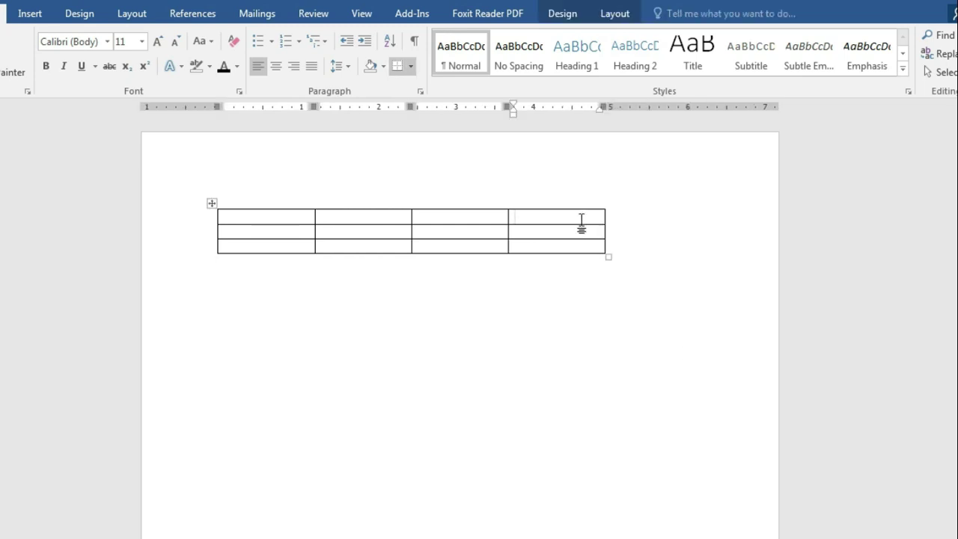
Step: Select the third and fourth columns together and delete both
left_click(490, 218)
left_click_drag(514, 234, 547, 250)
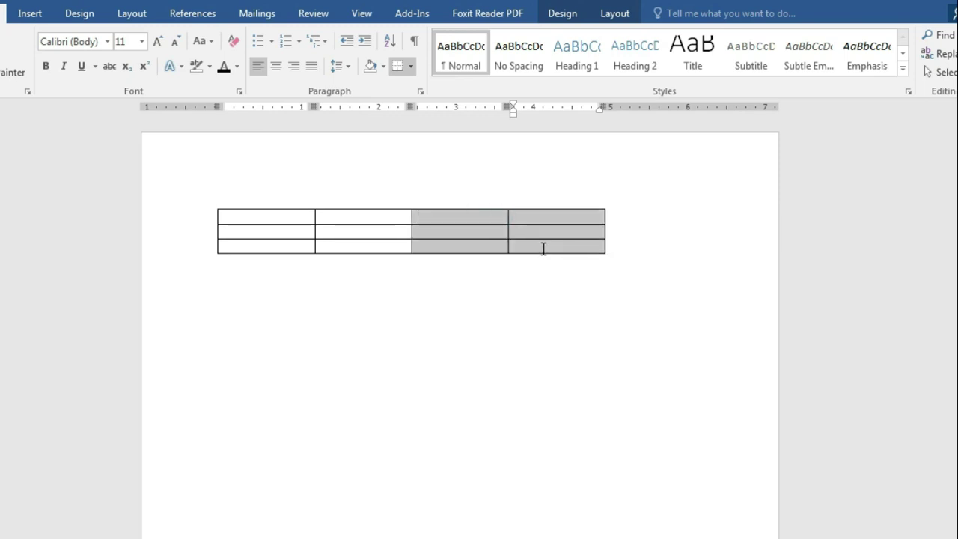
right_click(527, 231)
left_click(570, 338)
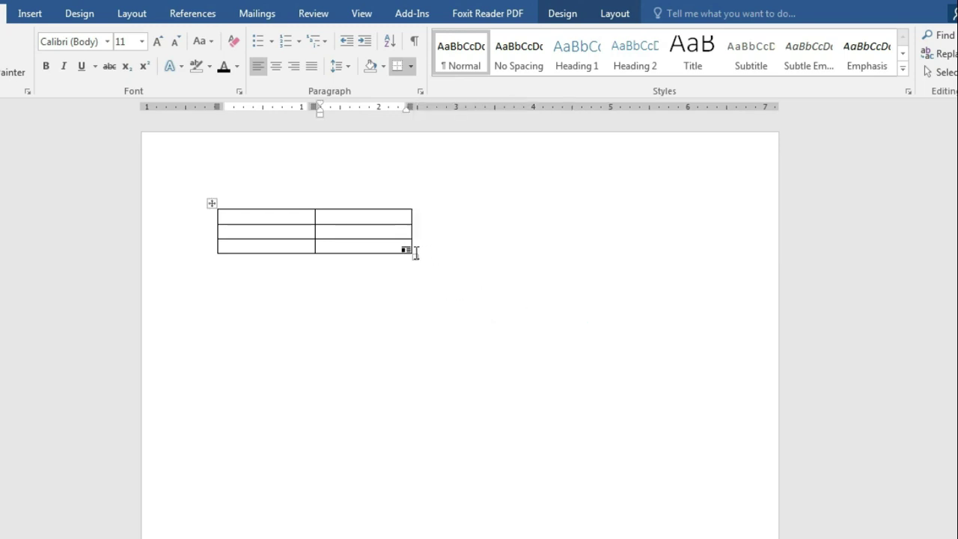
Step: Enlarge the two-column table to about 4.4 inches wide and 1.2 inches tall
left_click_drag(413, 255, 422, 298)
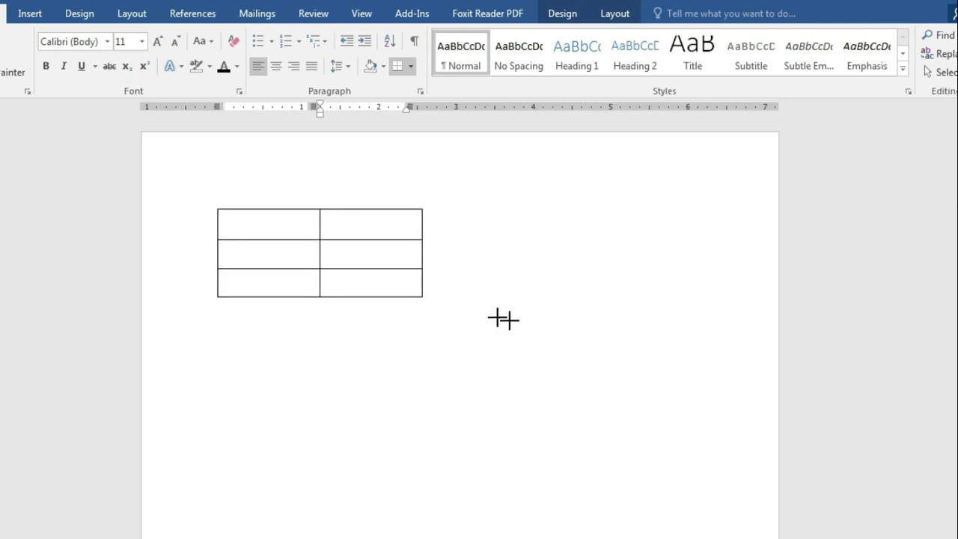
left_click_drag(503, 319, 581, 327)
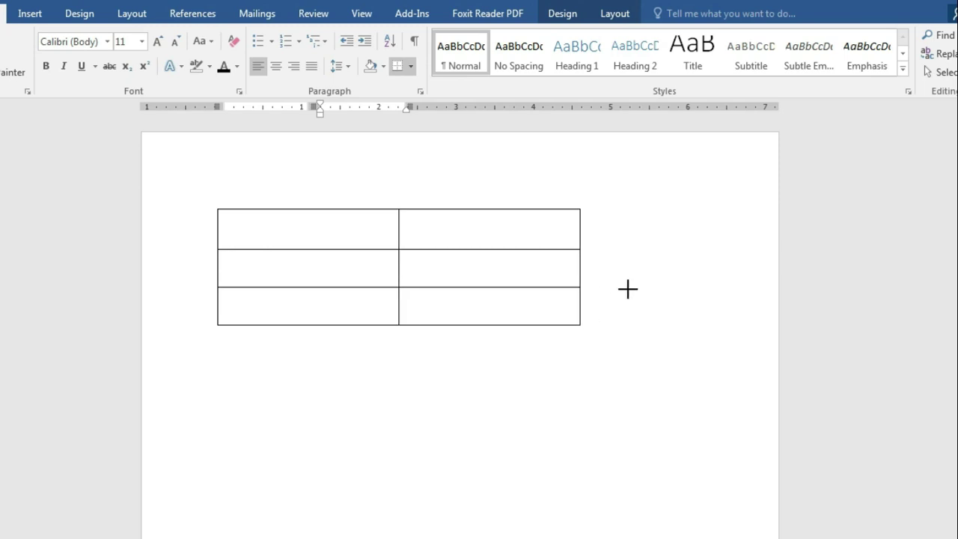
left_click_drag(628, 289, 558, 301)
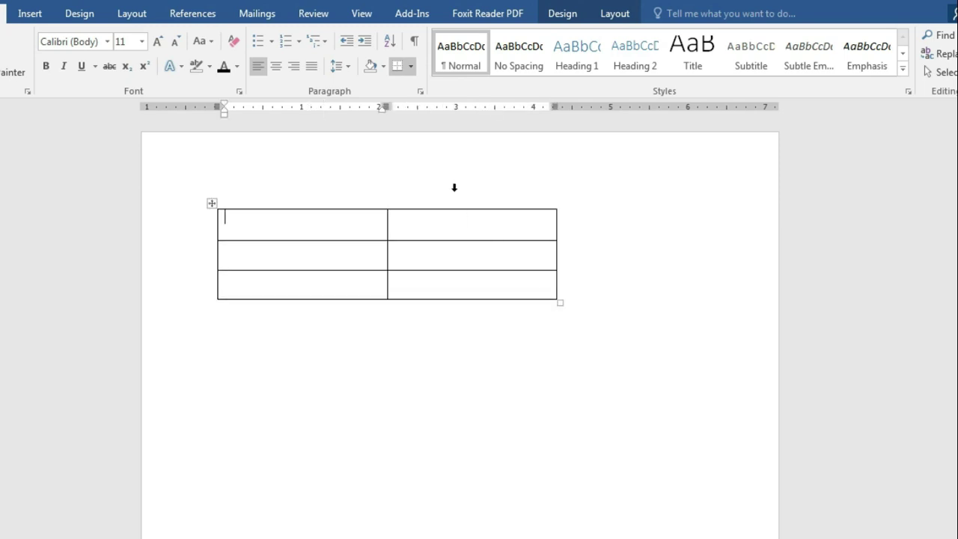
Step: Select the enlarged table's second column and insert a column to its right
left_click_drag(466, 228, 481, 289)
right_click(465, 239)
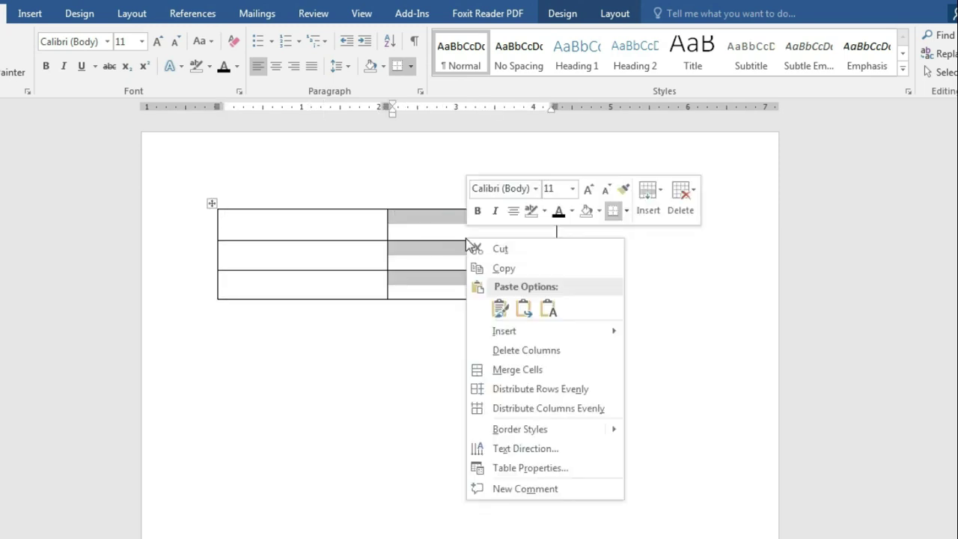
mouse_move(532, 329)
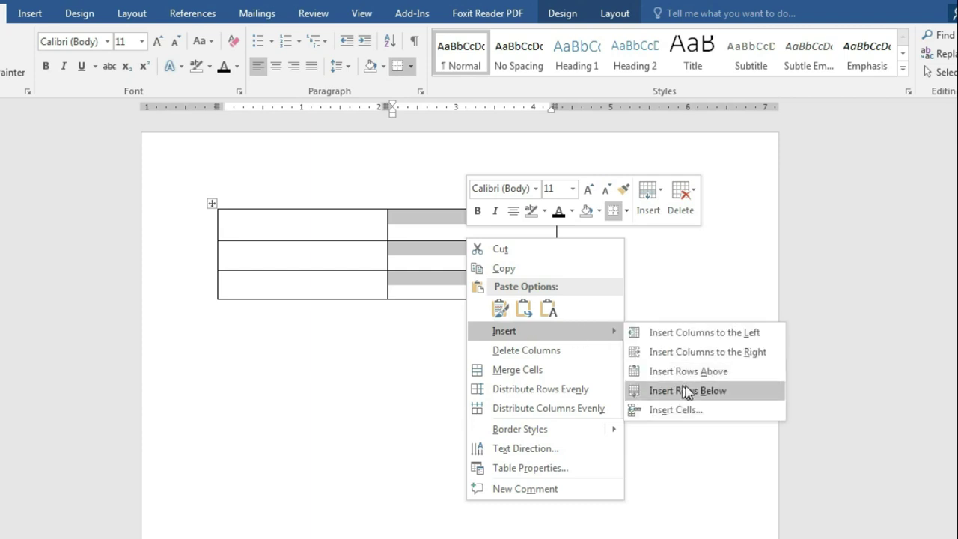
left_click(742, 353)
left_click(695, 392)
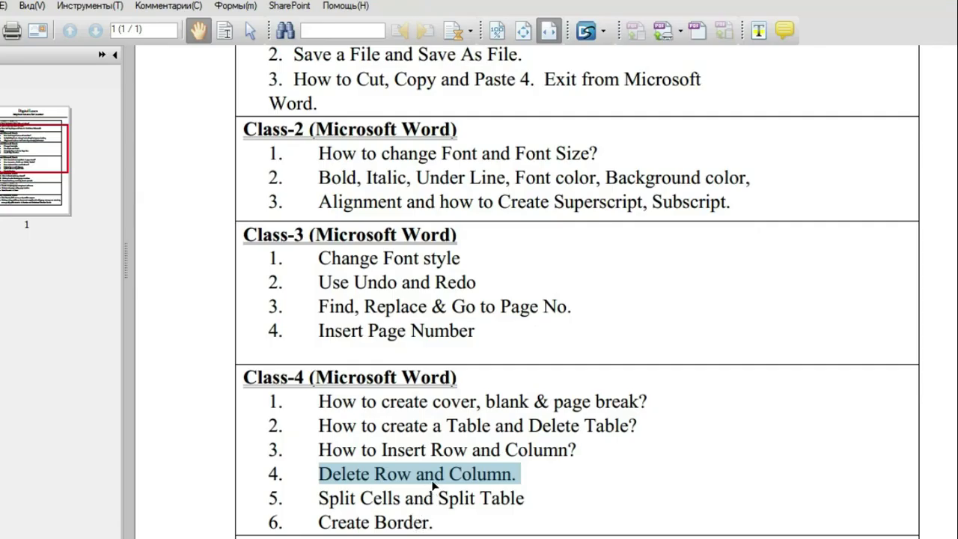
Step: Highlight the "Split Cells and Split Table" item under Class-4 in the course outline PDF
scroll(374, 487, "down", 3)
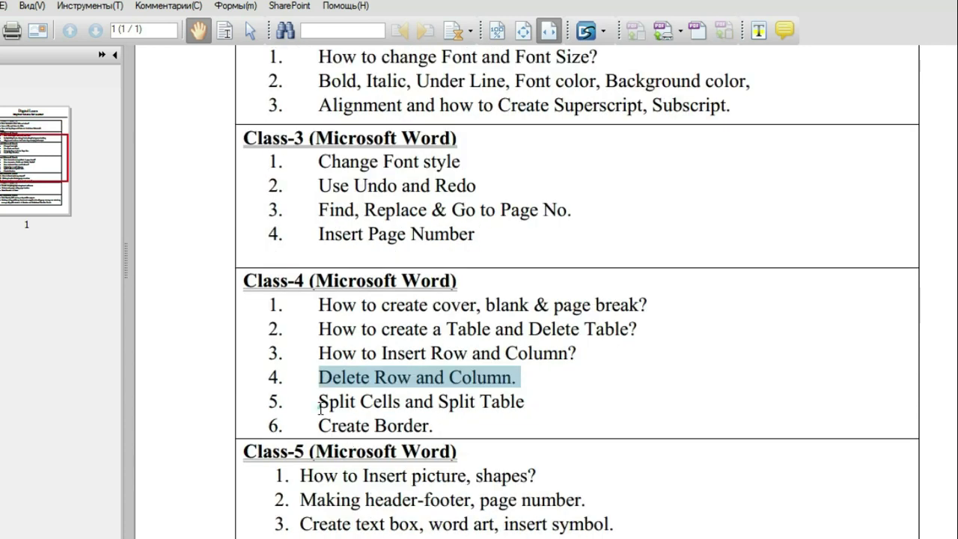
left_click_drag(320, 408, 529, 404)
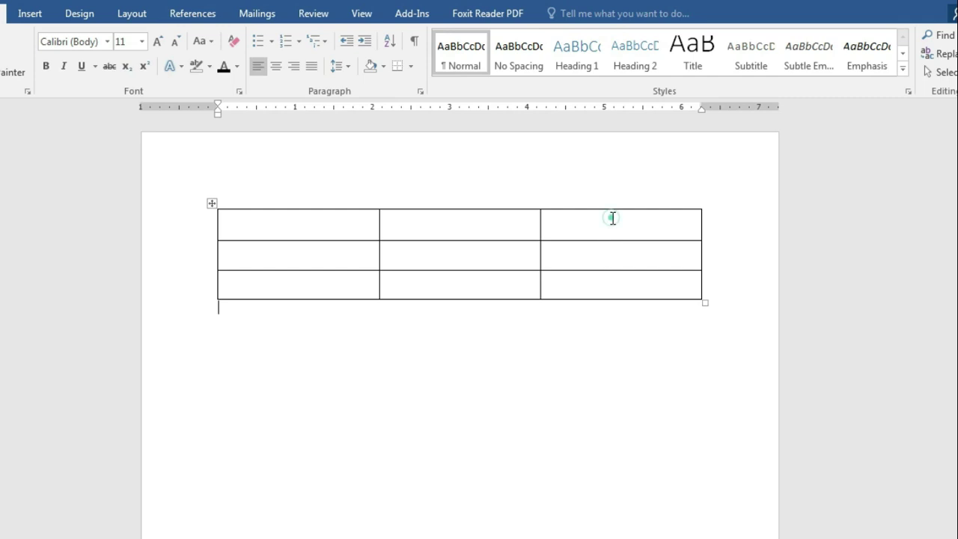
Step: In Word, split the first-row cell of the table's third column into 2 columns and 1 row
left_click(612, 218)
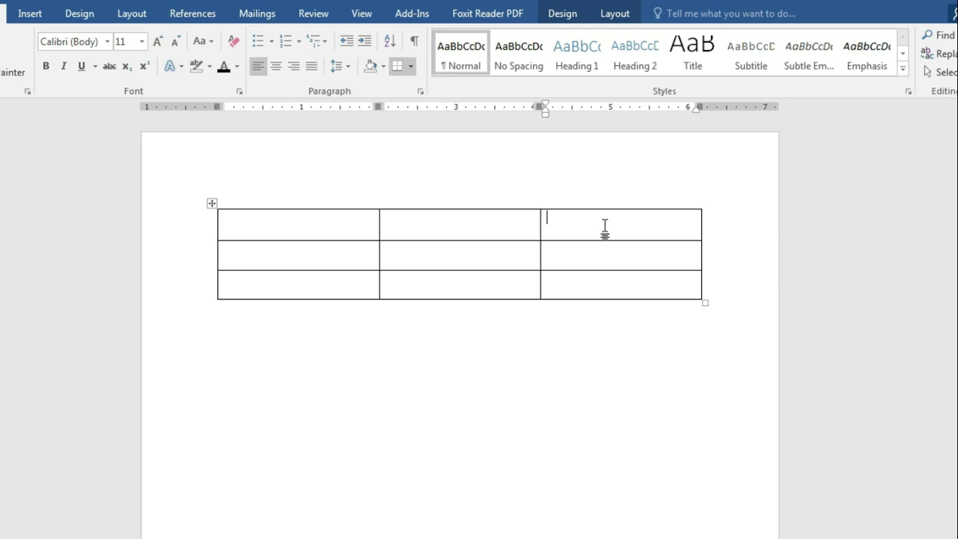
right_click(605, 226)
left_click(659, 414)
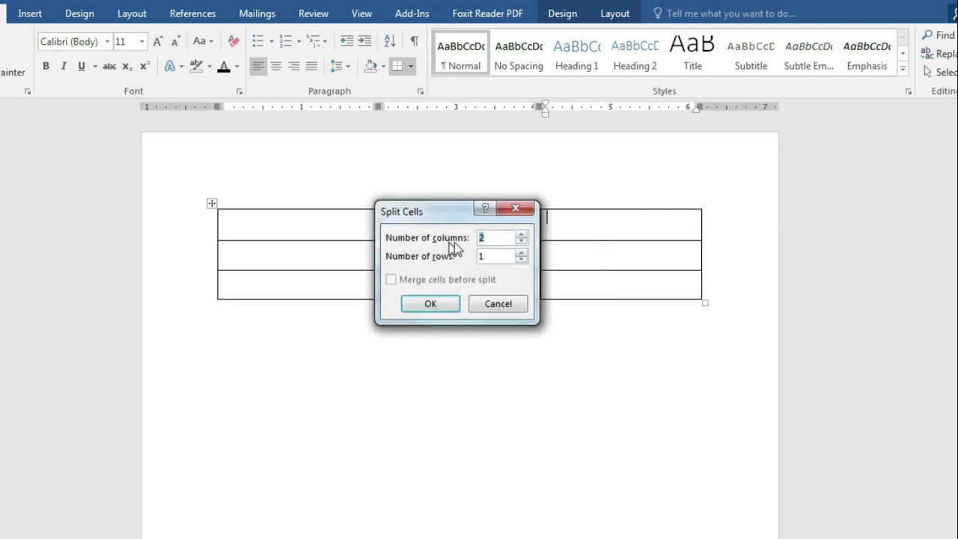
left_click(507, 240)
left_click(431, 306)
left_click(585, 305)
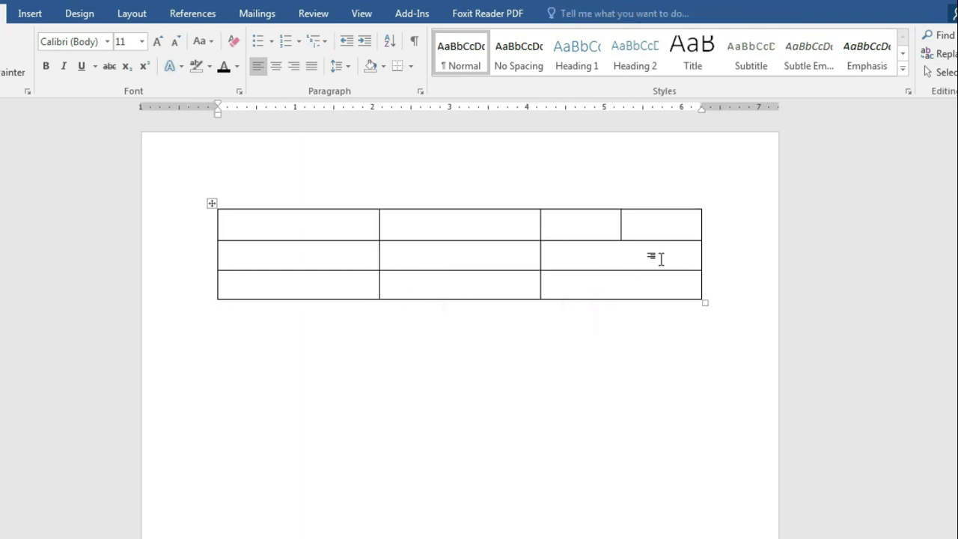
Step: Split the second-row cell of the table's third column into 3 columns and 1 row
right_click(623, 256)
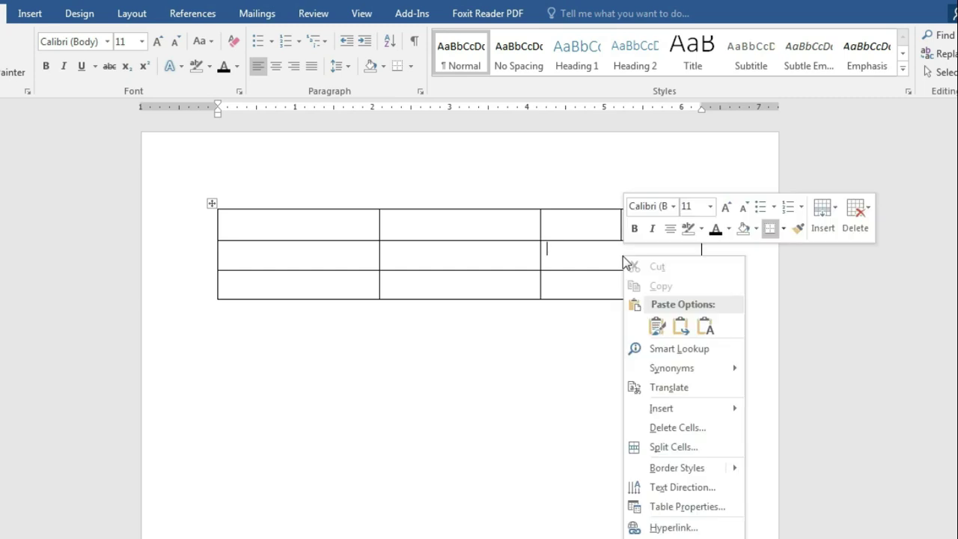
left_click(672, 447)
left_click(520, 234)
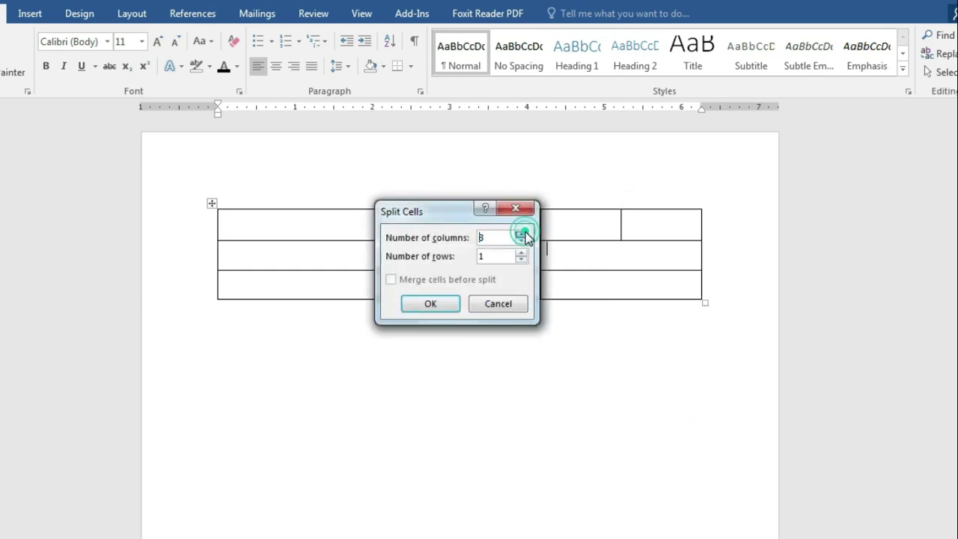
left_click(505, 238)
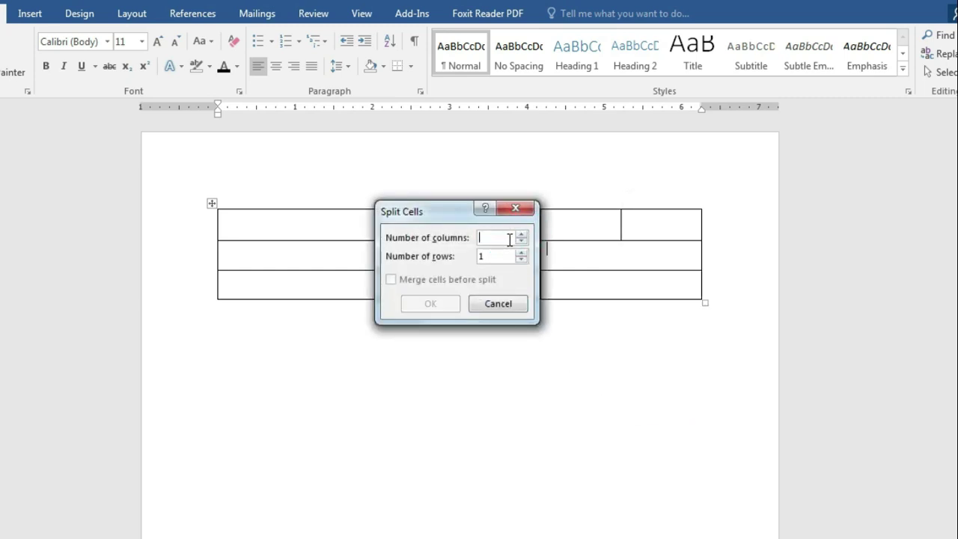
left_click(521, 235)
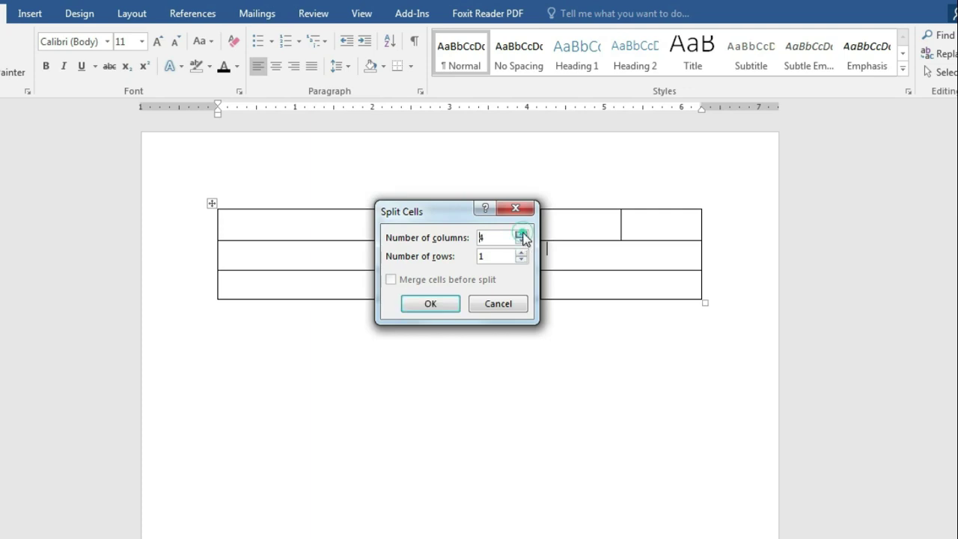
left_click(521, 234)
left_click(520, 235)
left_click(520, 234)
left_click(521, 247)
left_click(521, 247)
left_click(433, 305)
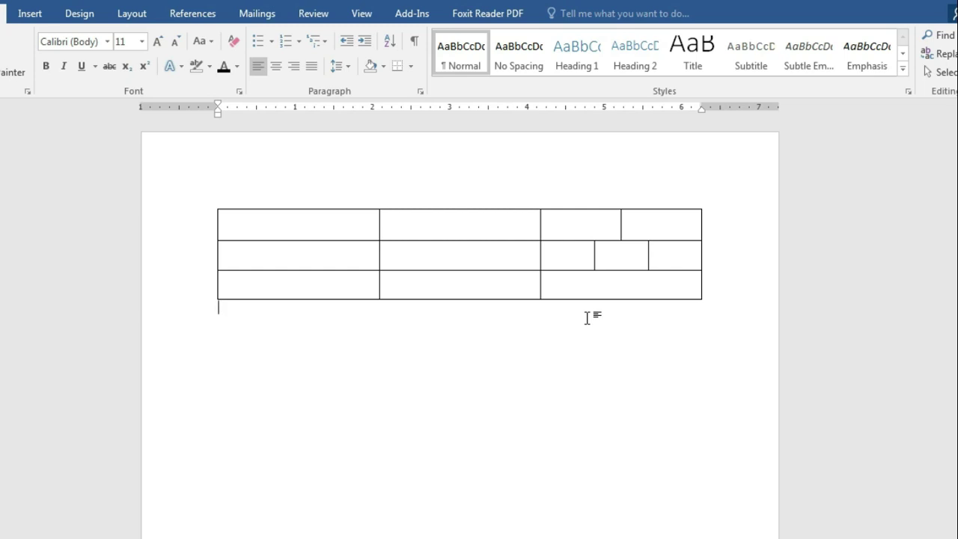
Step: Split the first-row cell of the table's second column into 2 columns and 2 rows
left_click(586, 277)
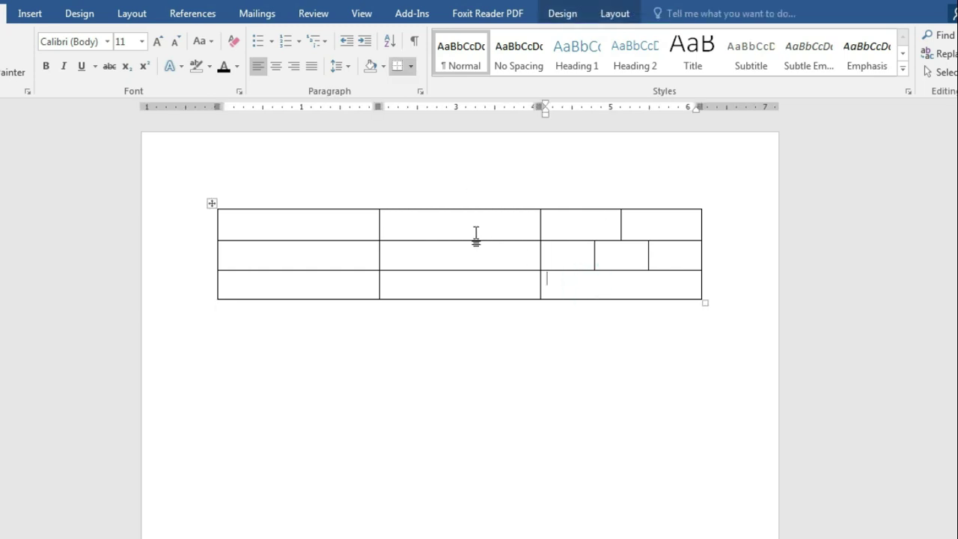
left_click(476, 233)
left_click(477, 258)
left_click(474, 283)
left_click(458, 228)
right_click(480, 225)
left_click(544, 412)
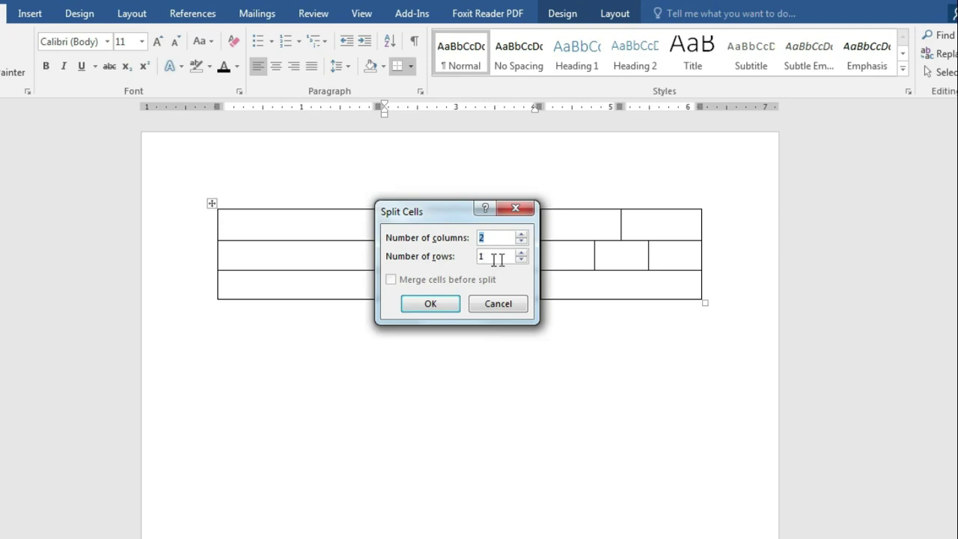
left_click(522, 253)
left_click(443, 307)
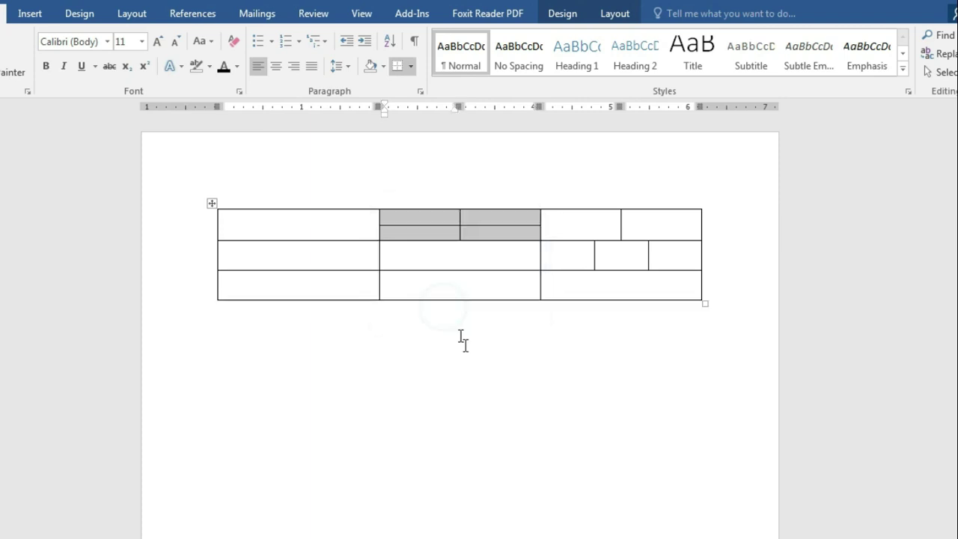
left_click(462, 340)
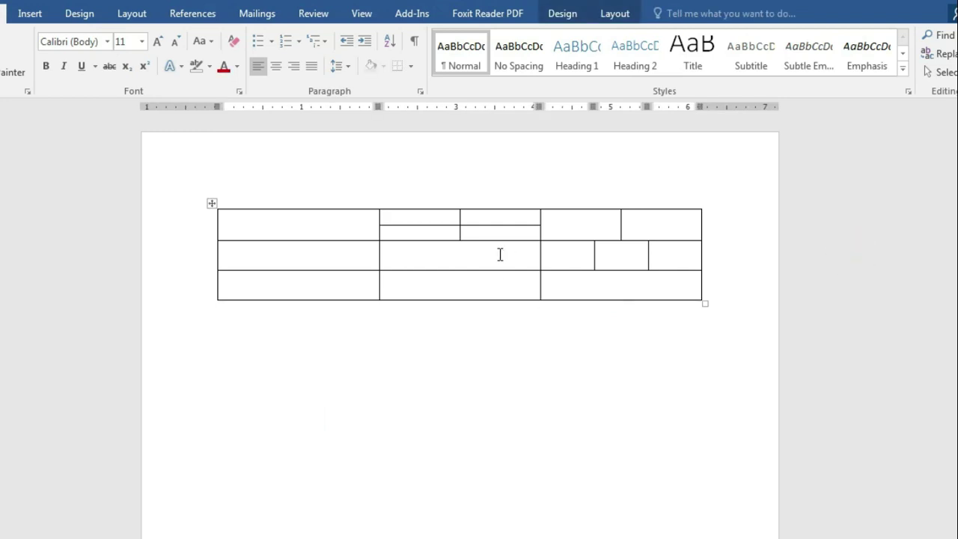
Step: Merge the second-row and third-row cells of the table's second column into one cell
left_click_drag(500, 254, 504, 279)
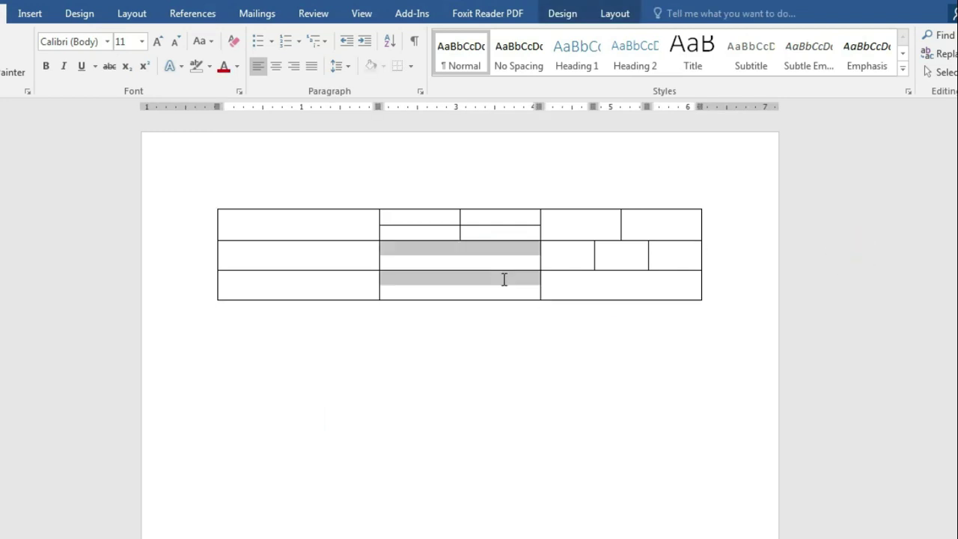
right_click(452, 253)
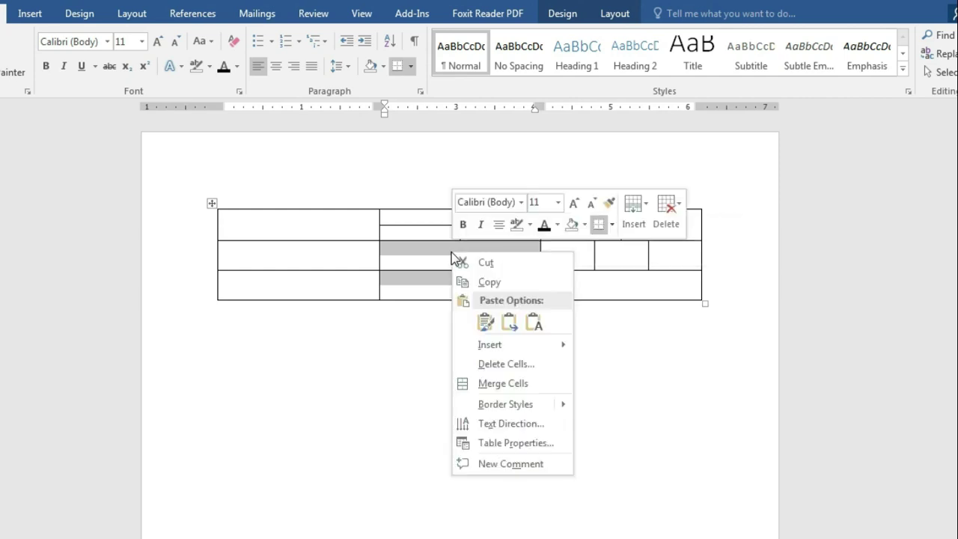
left_click(527, 384)
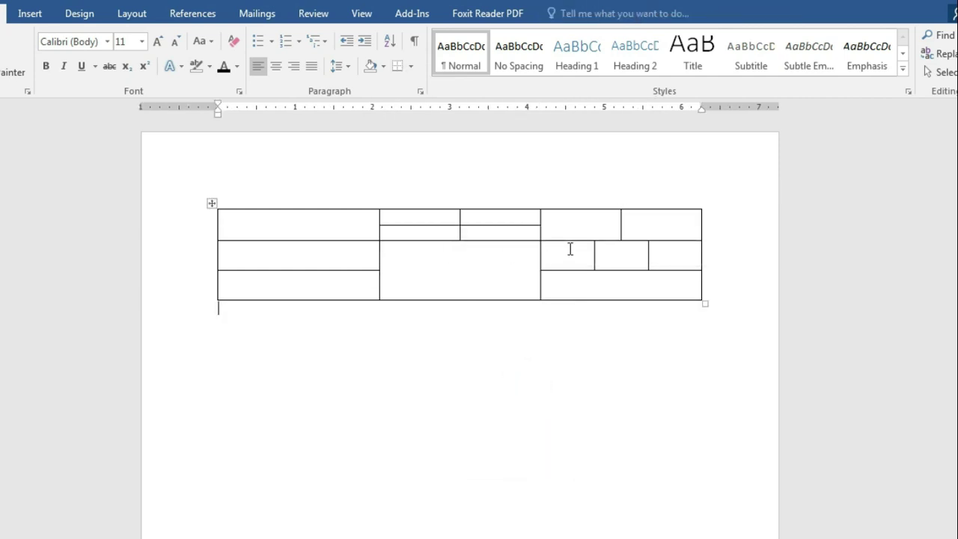
Step: Merge the first two of the three cells in the middle row of the table's last column
left_click_drag(586, 257, 609, 250)
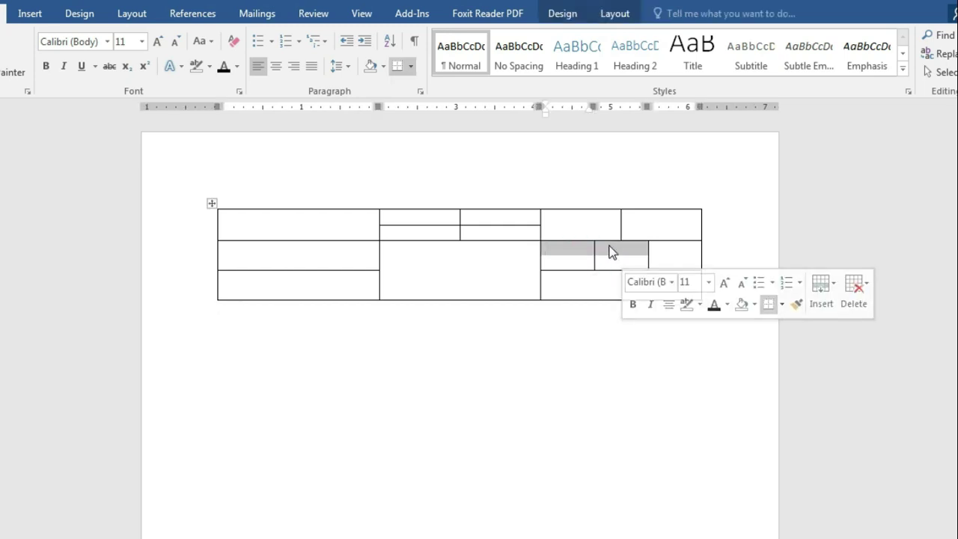
right_click(609, 249)
left_click(662, 377)
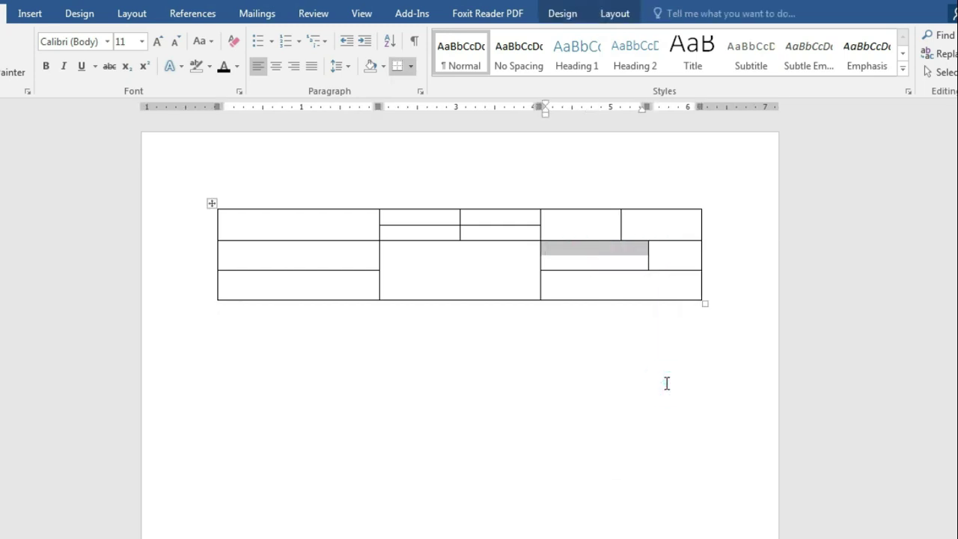
left_click(656, 361)
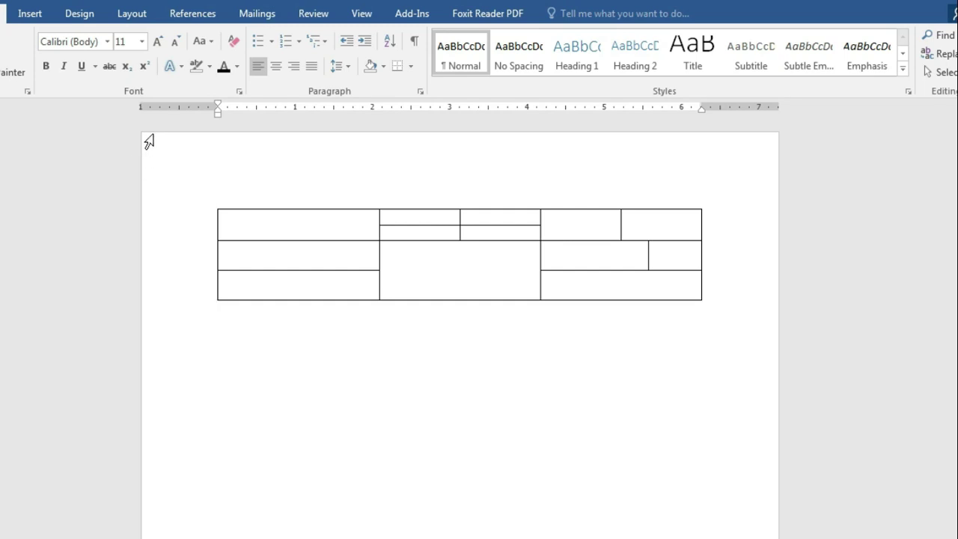
Step: Use Draw Table to add a vertical line that divides the first column into two across all three rows
left_click(30, 15)
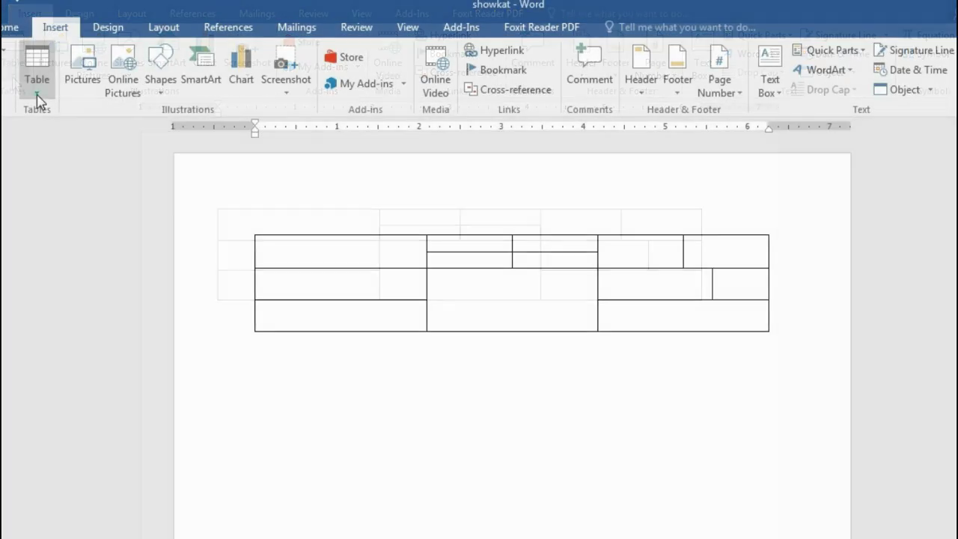
left_click(37, 81)
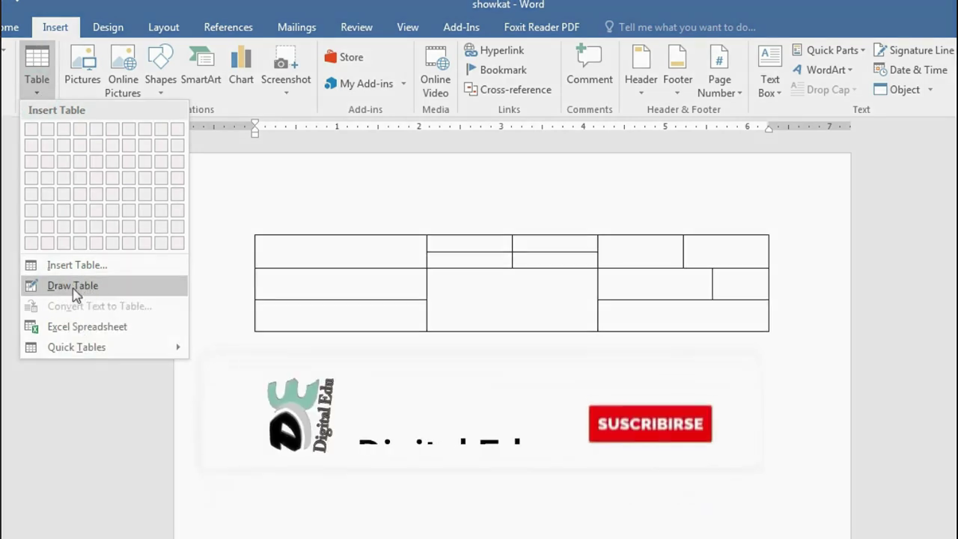
left_click(73, 287)
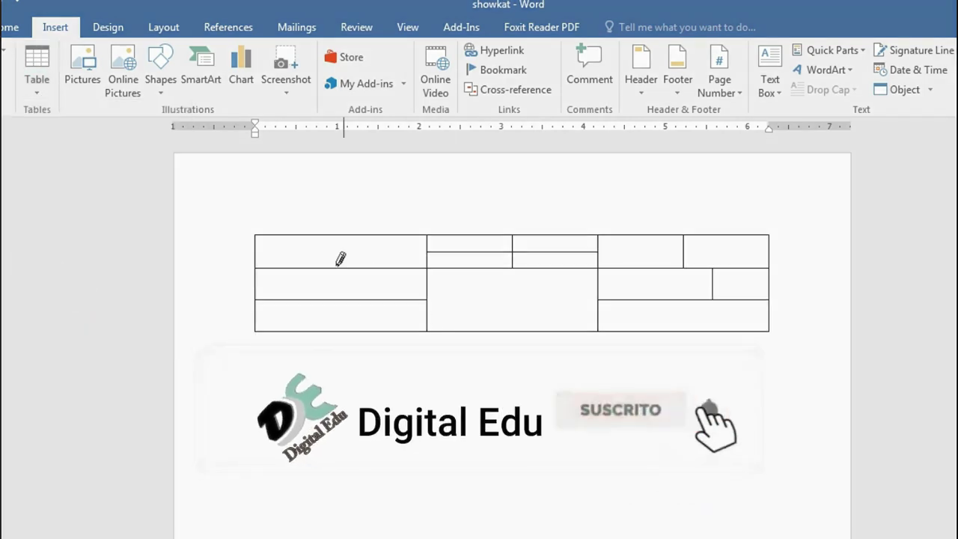
left_click_drag(337, 232, 335, 331)
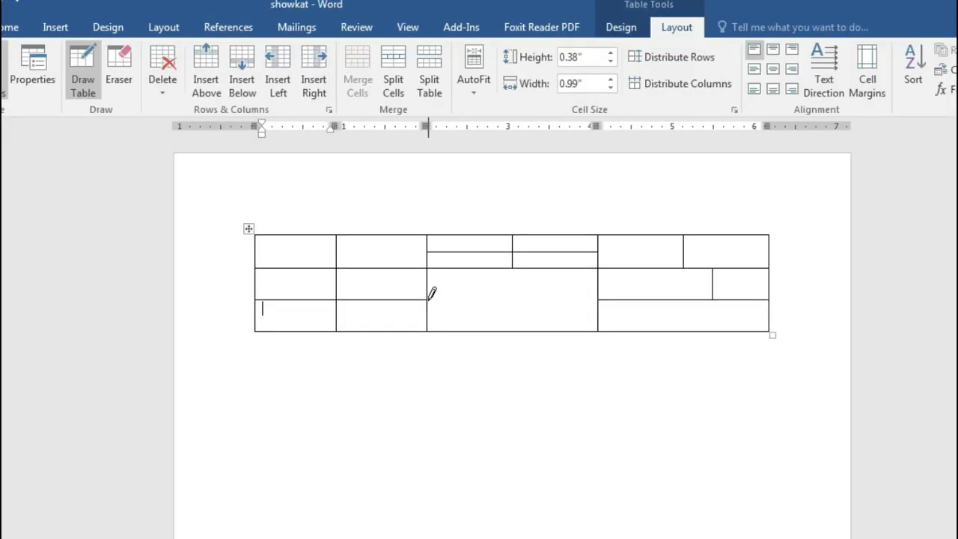
Step: Subdivide the tall merged middle cell with one horizontal and four vertical drawn lines, then leave table drawing
left_click_drag(429, 298, 576, 301)
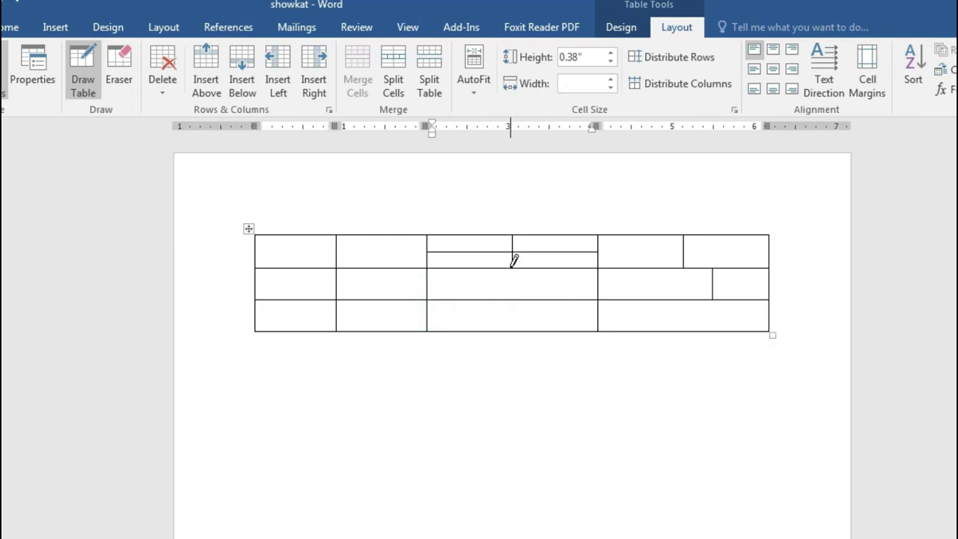
left_click_drag(513, 264, 514, 330)
left_click(553, 268)
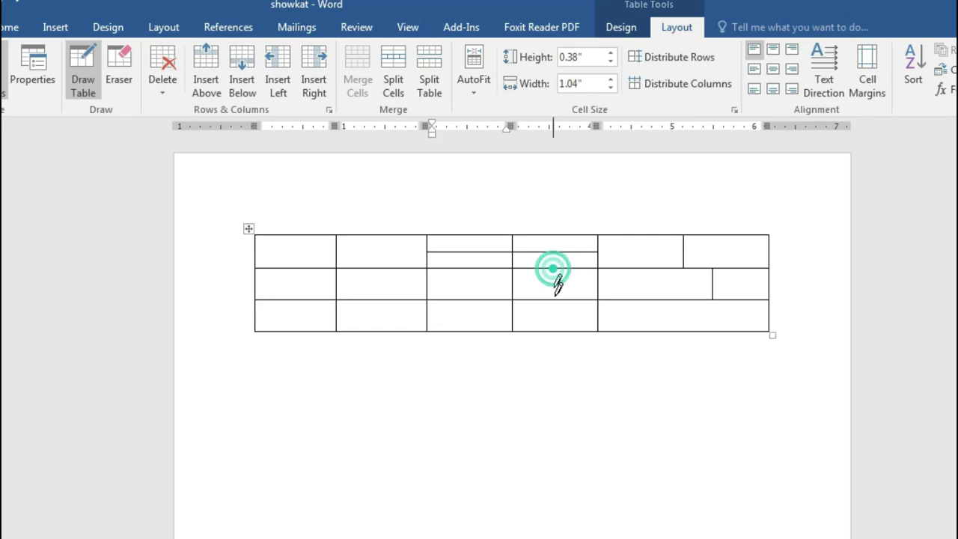
mouse_move(558, 284)
left_mouse_down()
mouse_move(562, 325)
mouse_move(554, 331)
left_mouse_up()
mouse_move(454, 268)
left_mouse_down()
mouse_move(465, 316)
mouse_move(457, 331)
left_mouse_up()
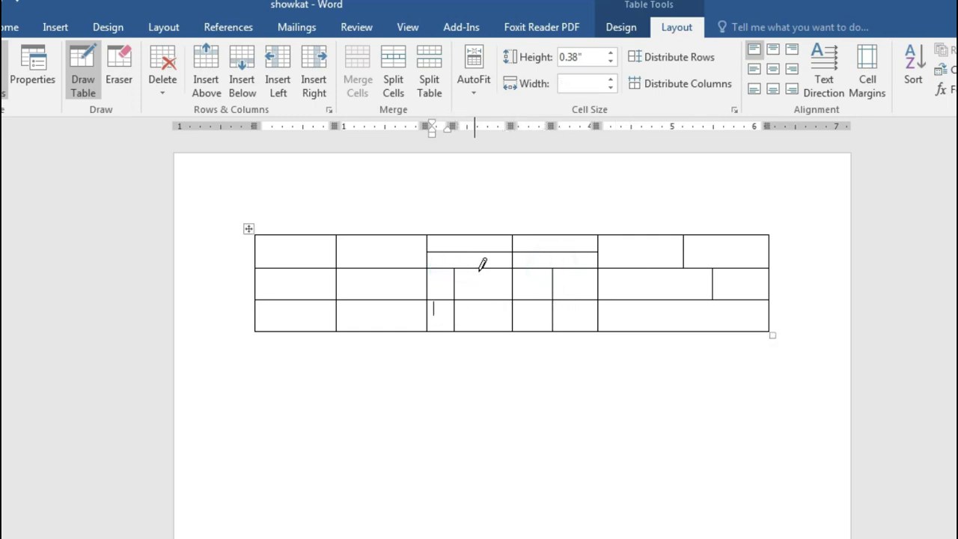
left_click_drag(486, 267, 488, 331)
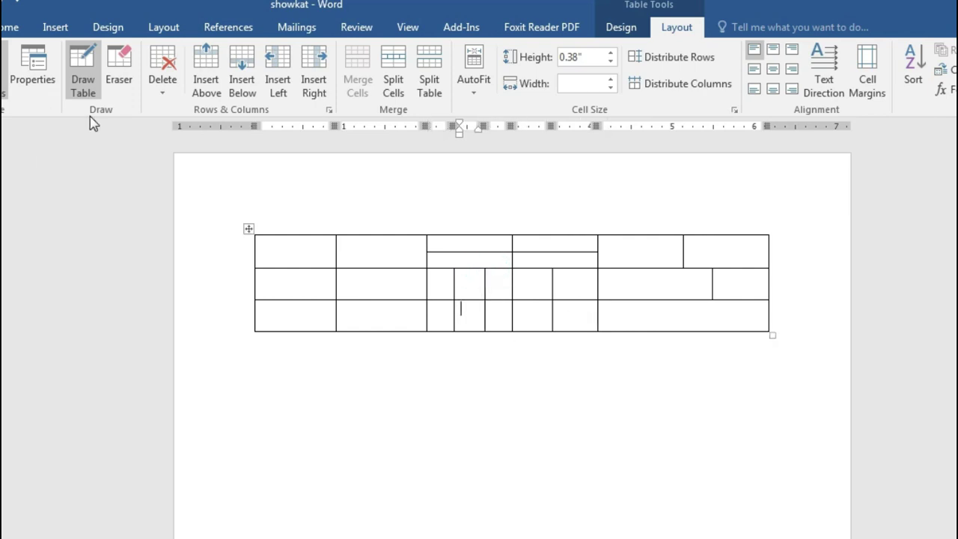
left_click(82, 66)
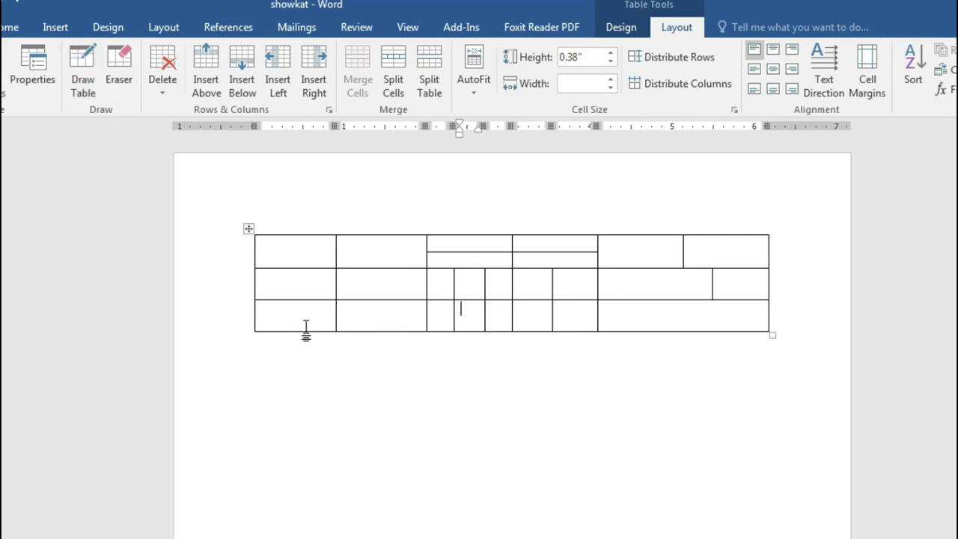
left_click(400, 376)
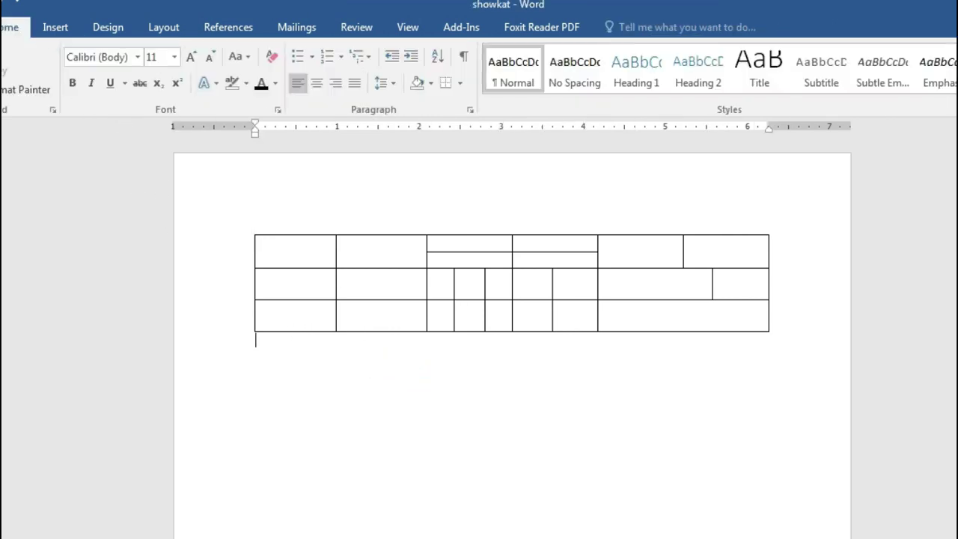
Step: Switch to the course outline in Foxit Reader and highlight the "Create Border." topic under Class-4
key("alt+Tab")
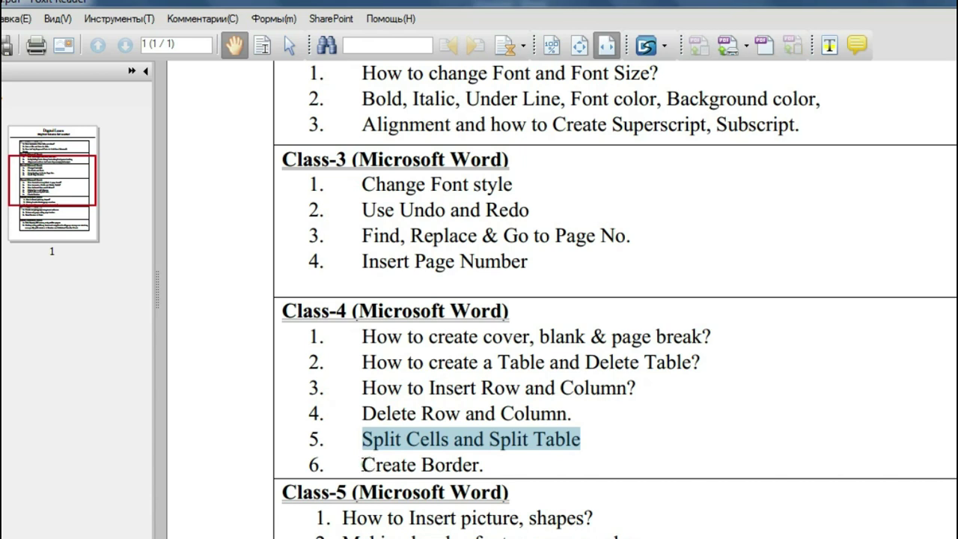
left_click_drag(363, 464, 491, 494)
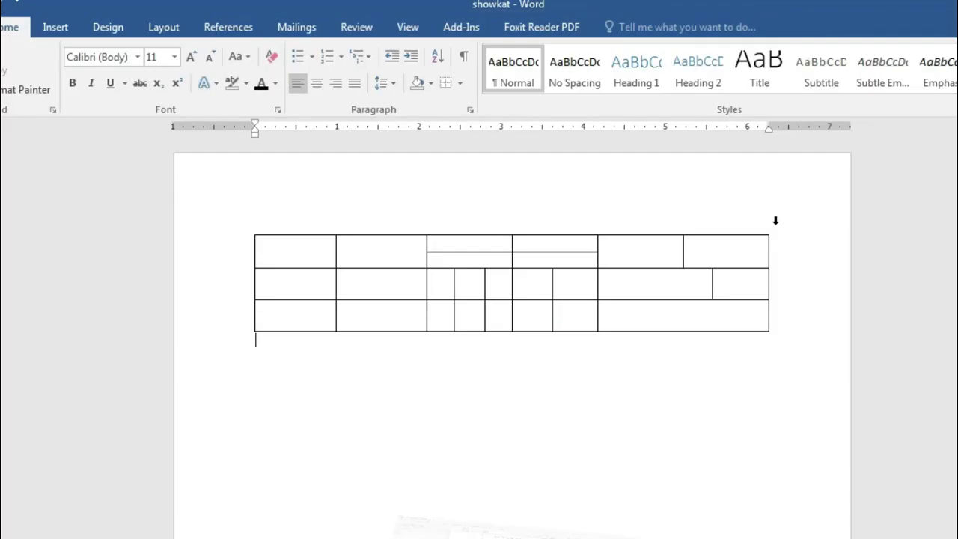
left_click(654, 312)
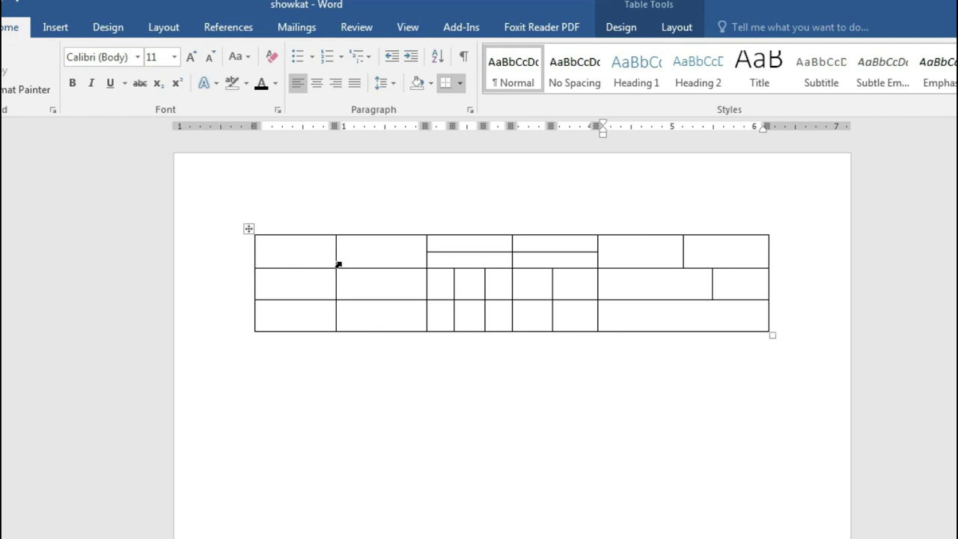
left_click(652, 356)
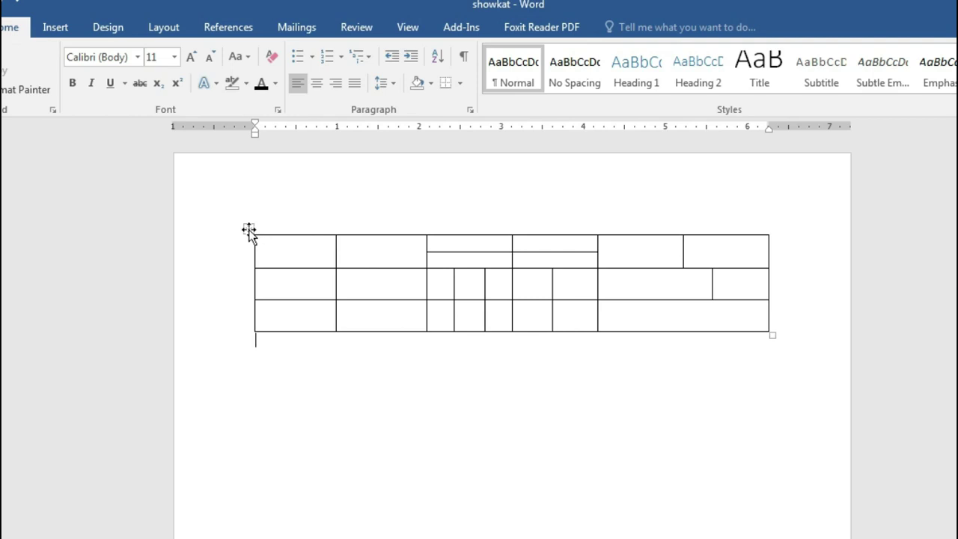
left_click(249, 229)
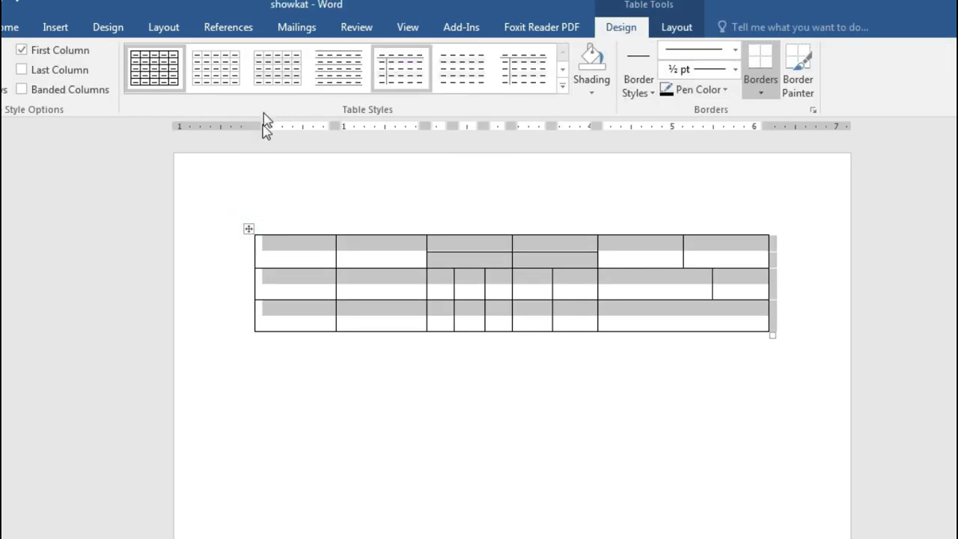
left_click(700, 373)
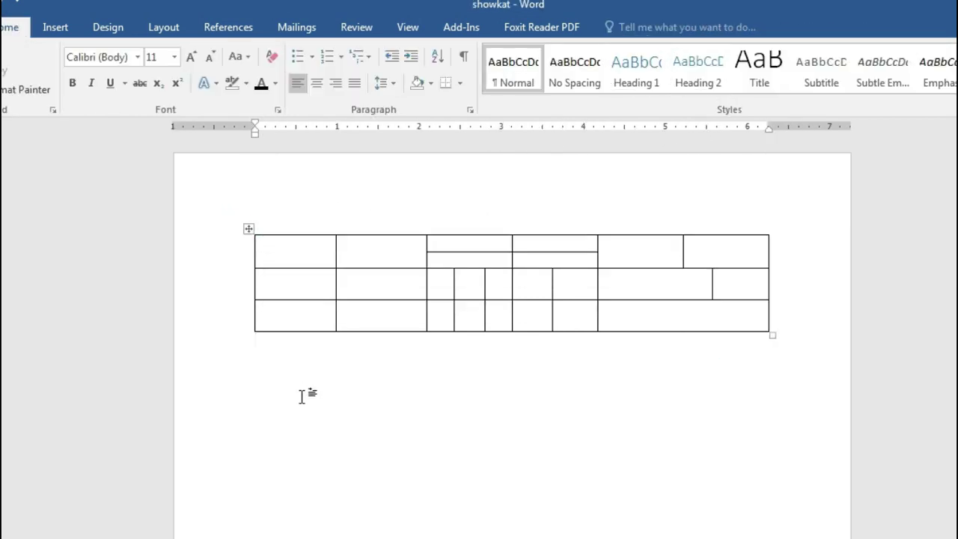
left_click(248, 228)
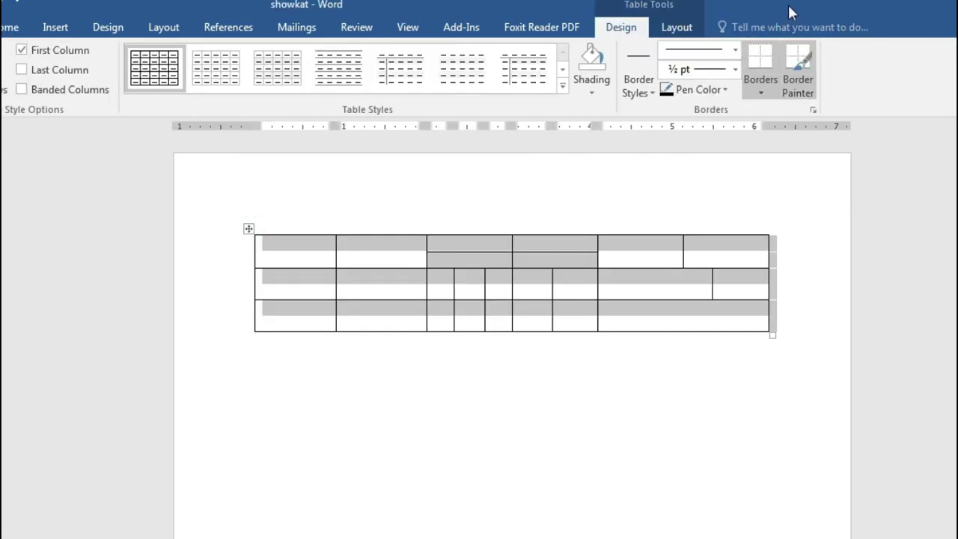
left_click(696, 436)
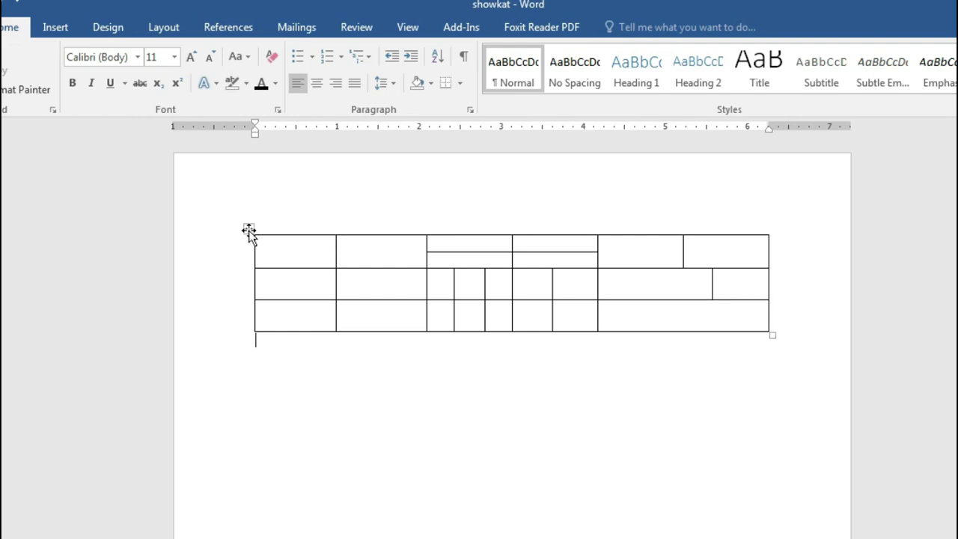
Step: Apply a triple-line border style to all borders of the whole table
left_click(248, 229)
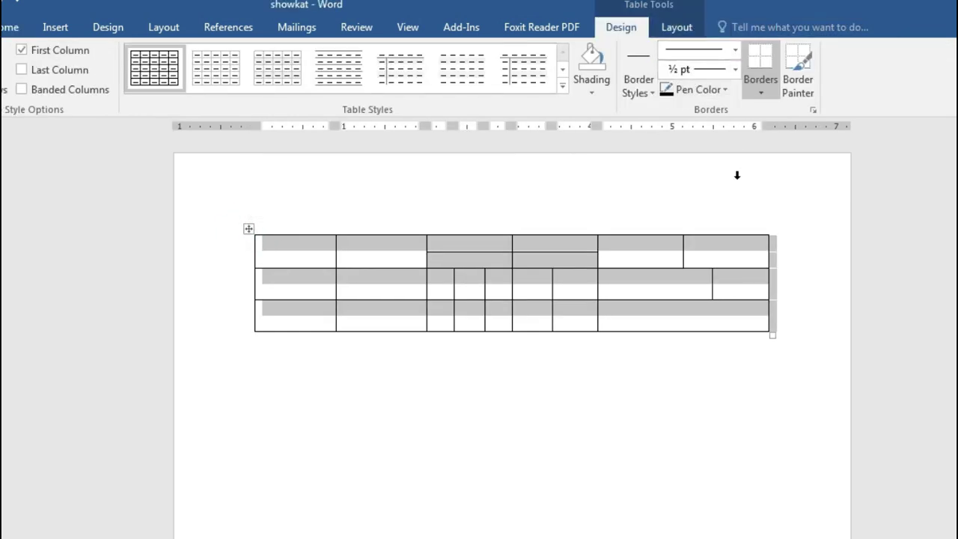
left_click(733, 51)
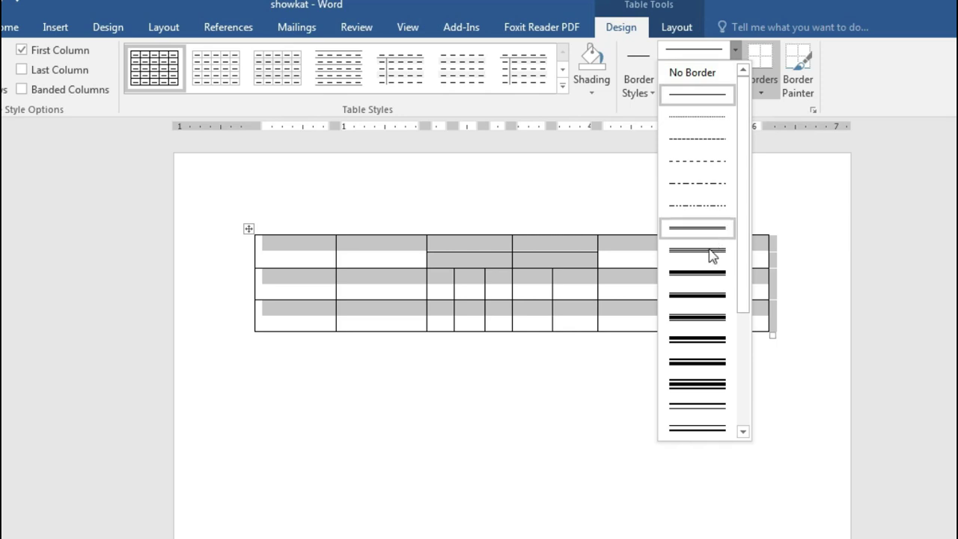
scroll(731, 317, "down", 3)
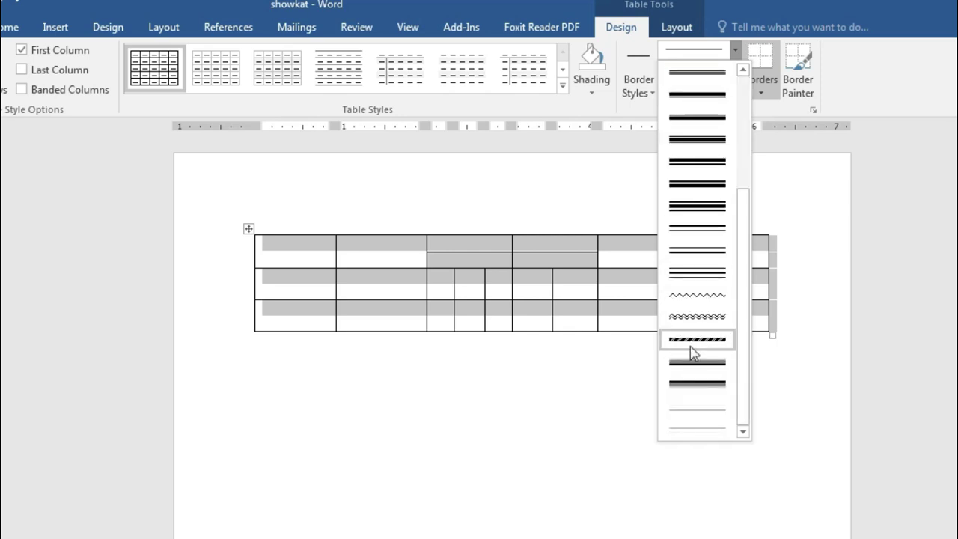
scroll(695, 221, "up", 2)
left_click(694, 216)
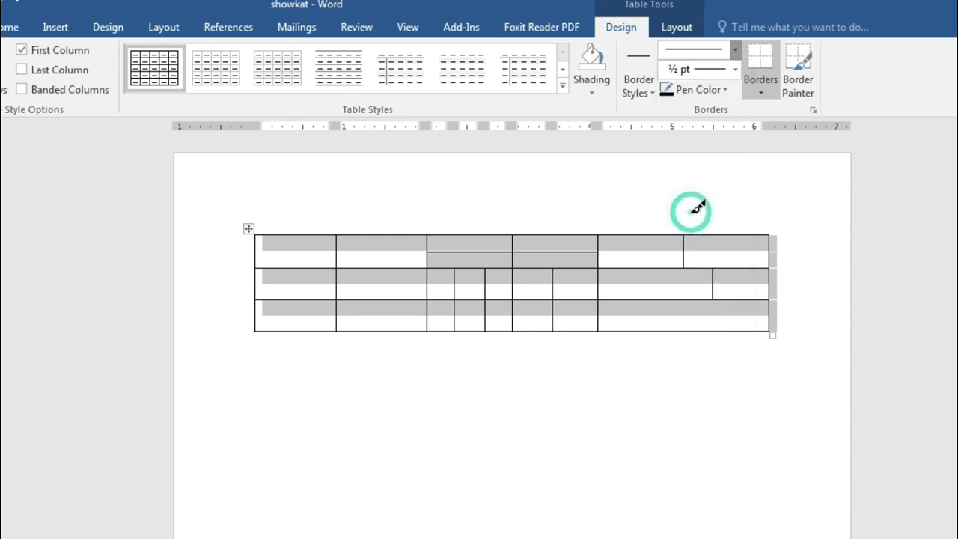
left_click(764, 95)
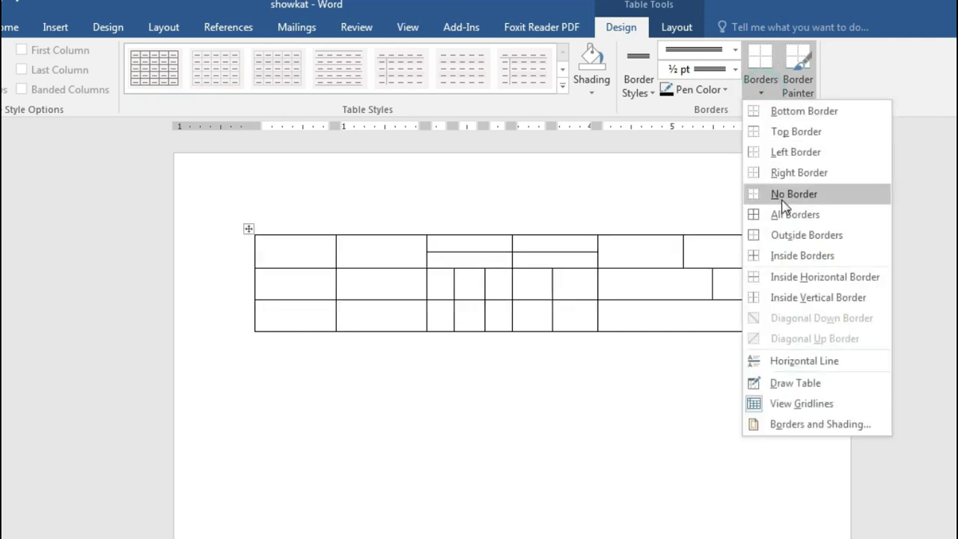
left_click(784, 215)
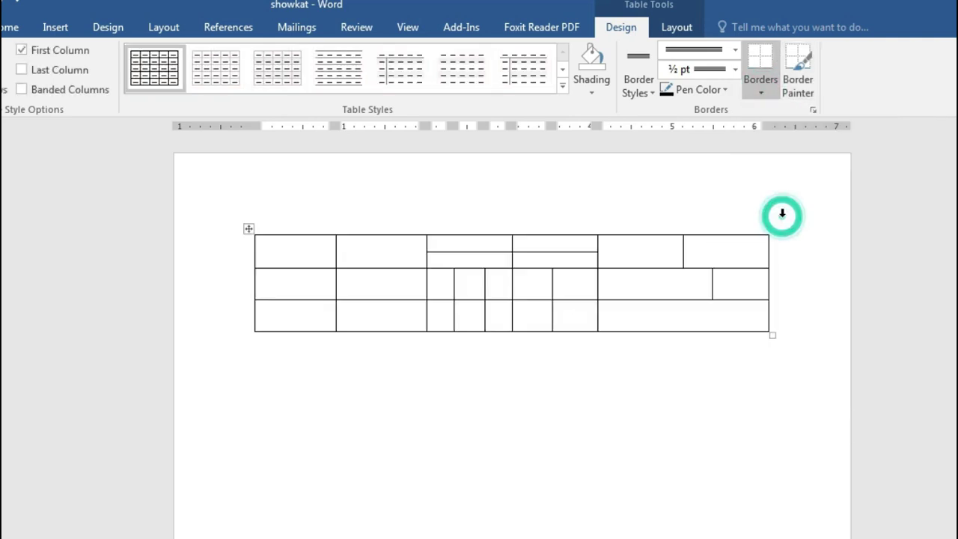
left_click(630, 465)
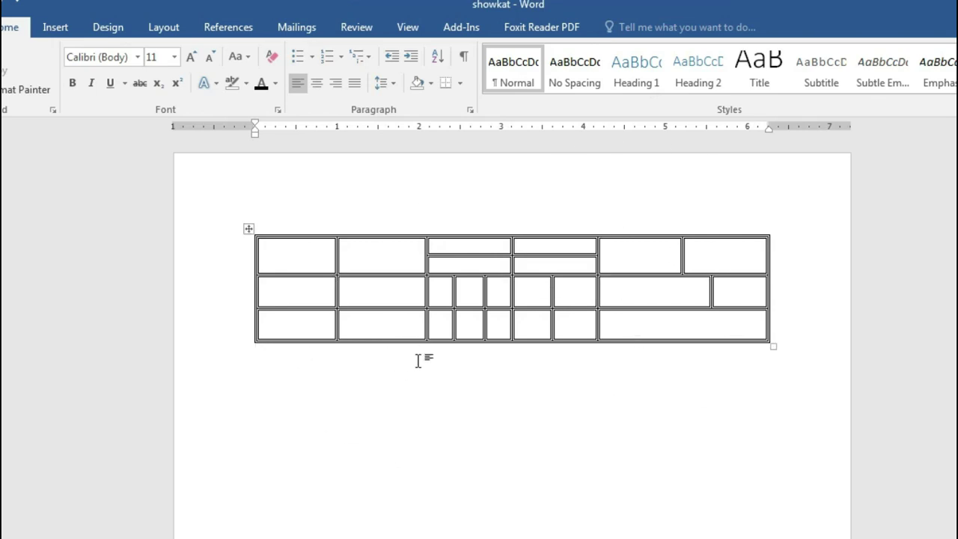
Step: Restore the plain single-line style on all borders of the whole table
left_click(249, 229)
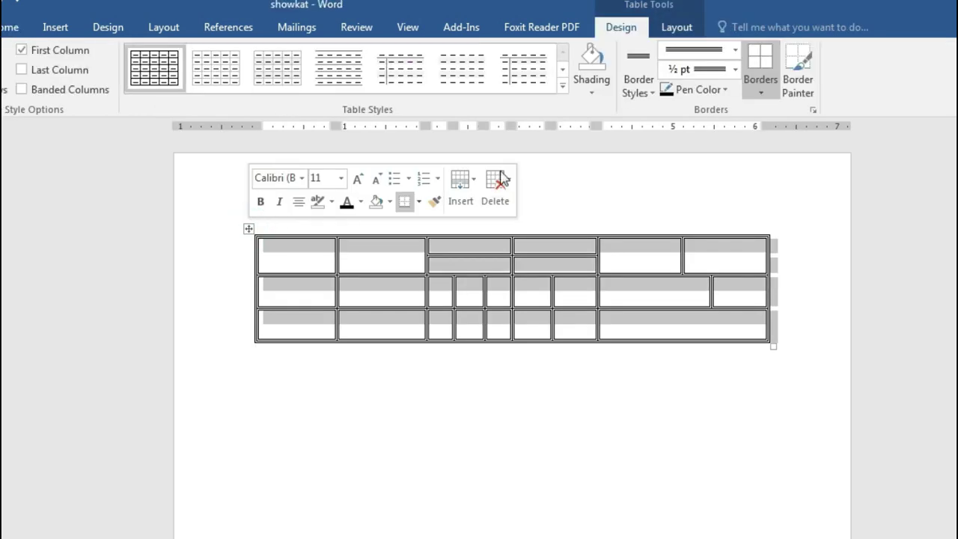
left_click(734, 51)
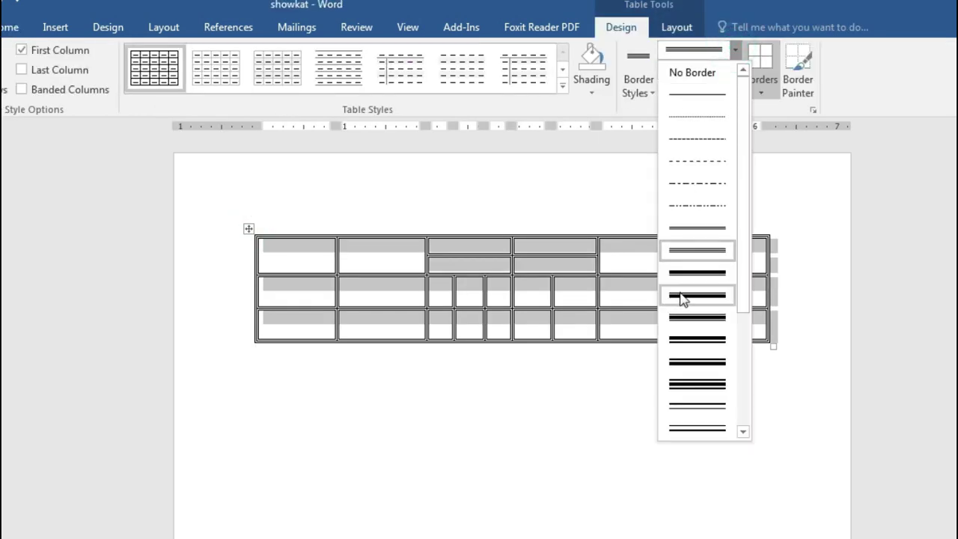
left_click(692, 103)
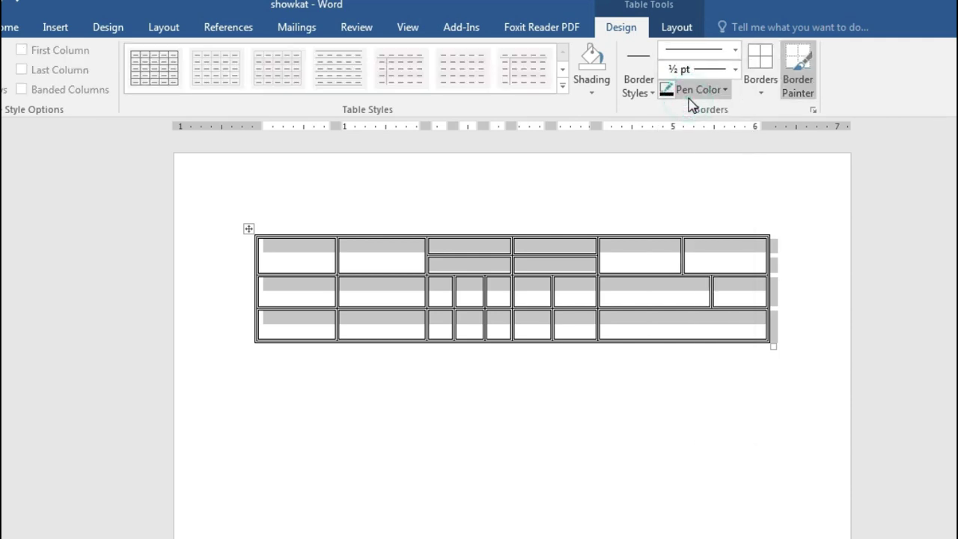
left_click(762, 95)
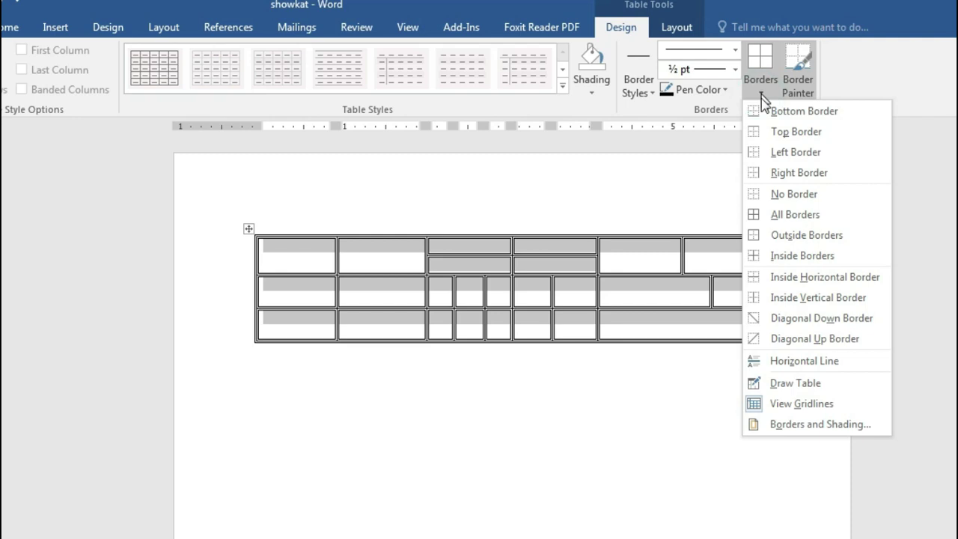
left_click(793, 215)
left_click(674, 404)
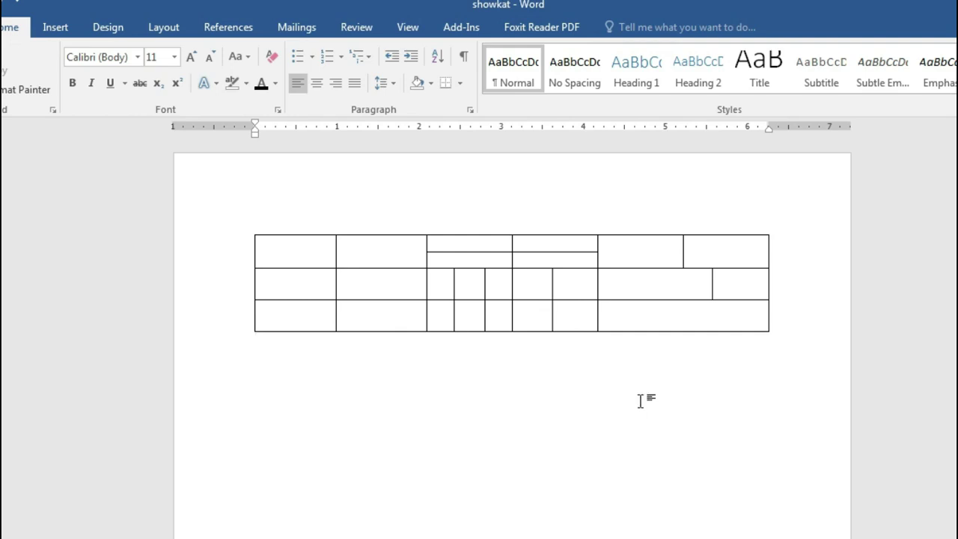
Step: Apply a green 3 pt thin-thick-thin line style to all borders of the whole table
left_click(248, 229)
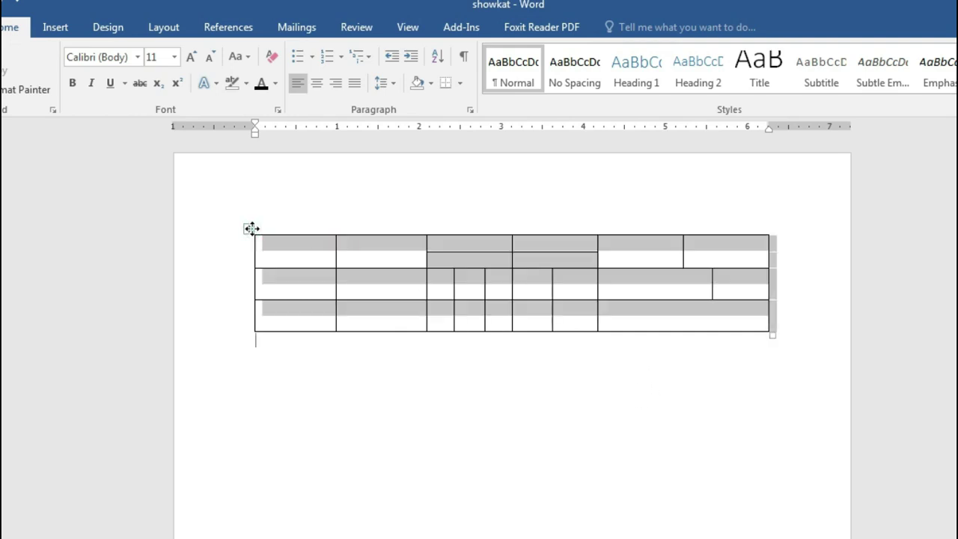
left_click(735, 50)
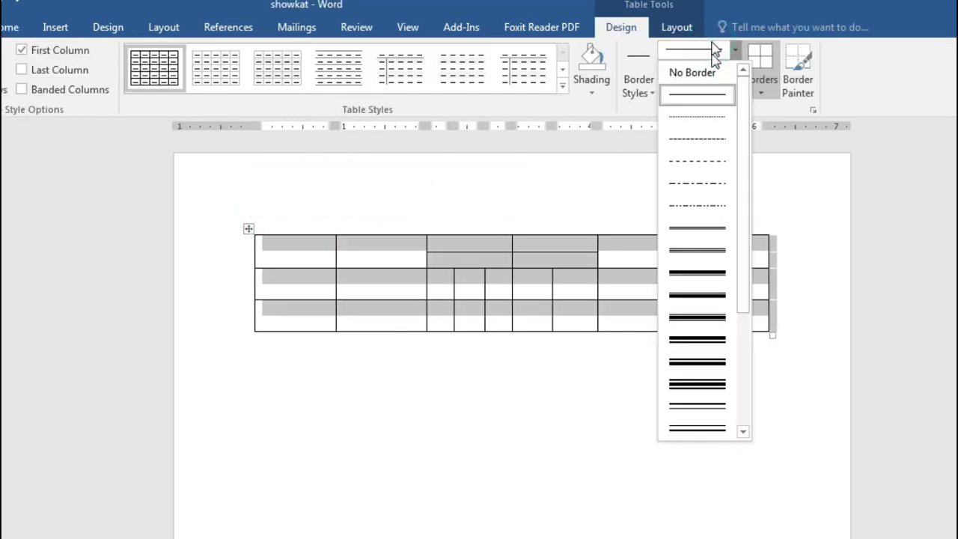
left_click(716, 326)
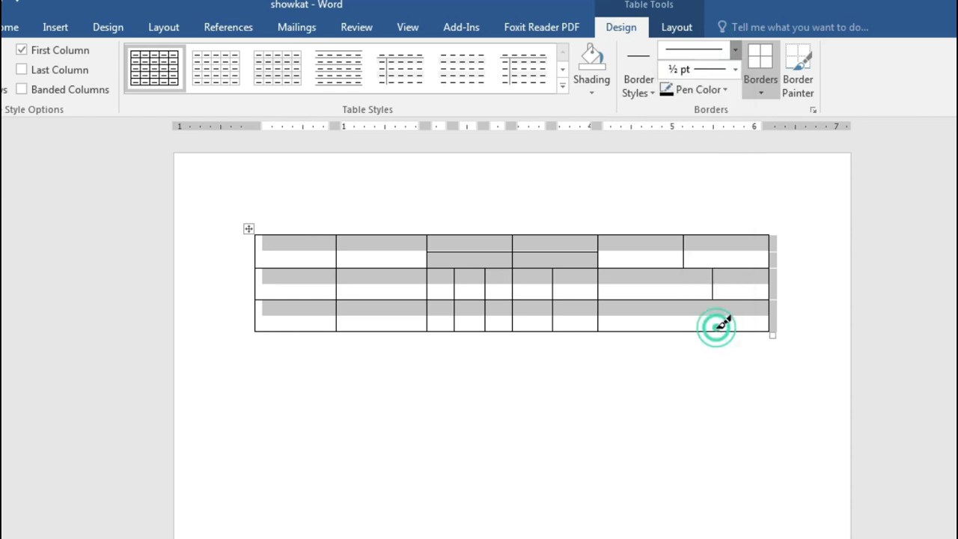
left_click(720, 91)
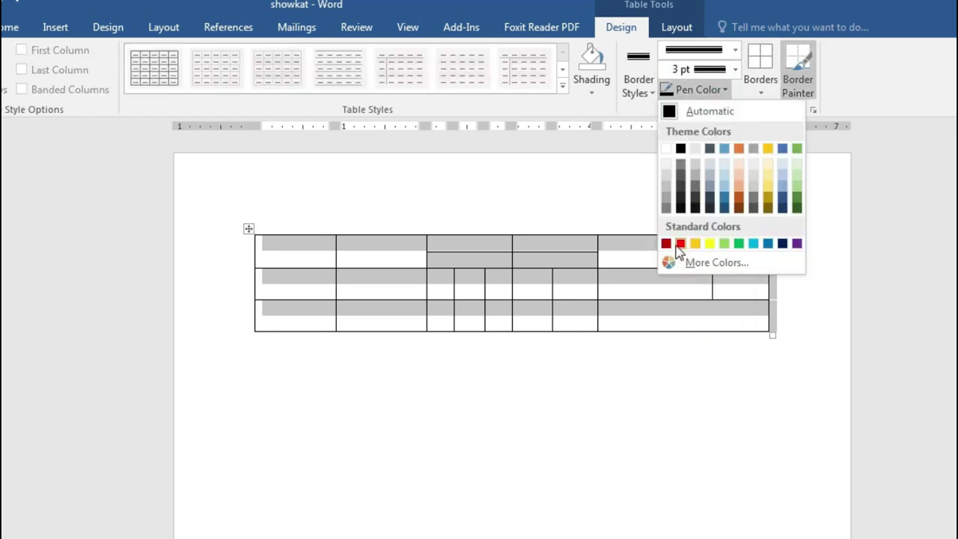
left_click(740, 244)
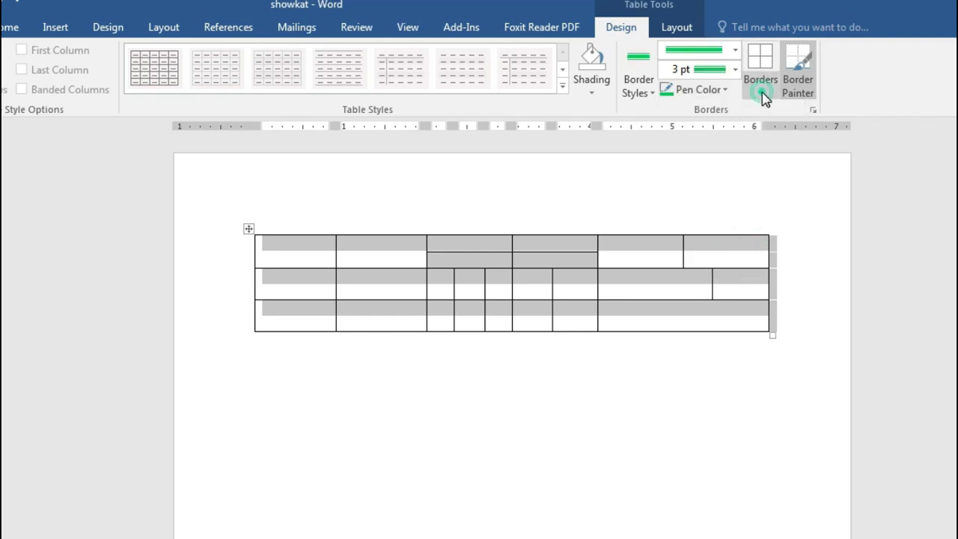
left_click(764, 99)
left_click(784, 214)
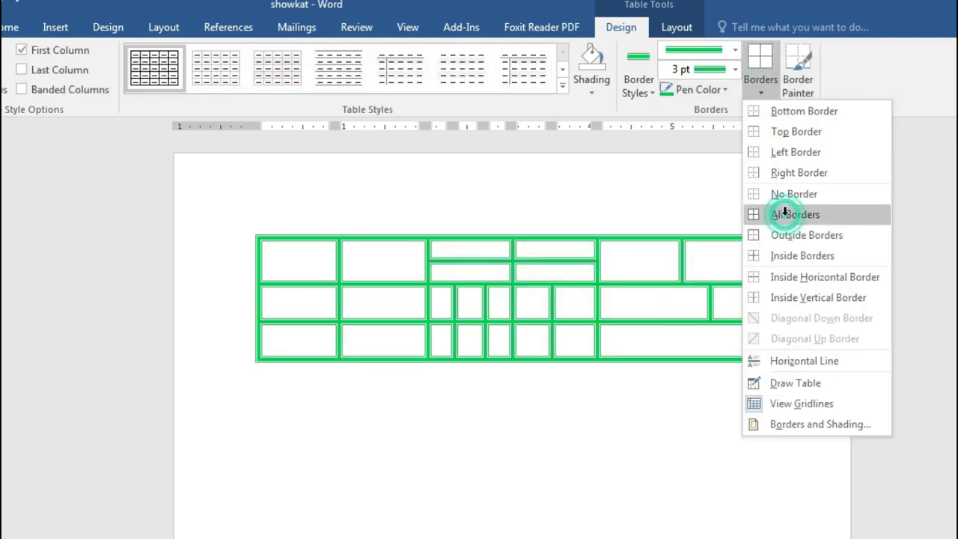
left_click(662, 471)
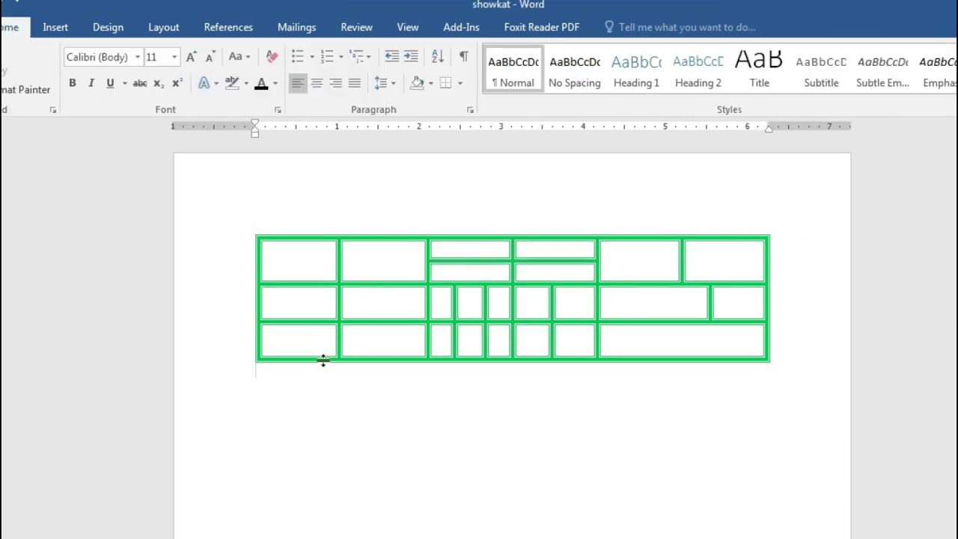
Step: Reset all borders of the whole table to a single ½ pt line in the Automatic color
left_click(246, 228)
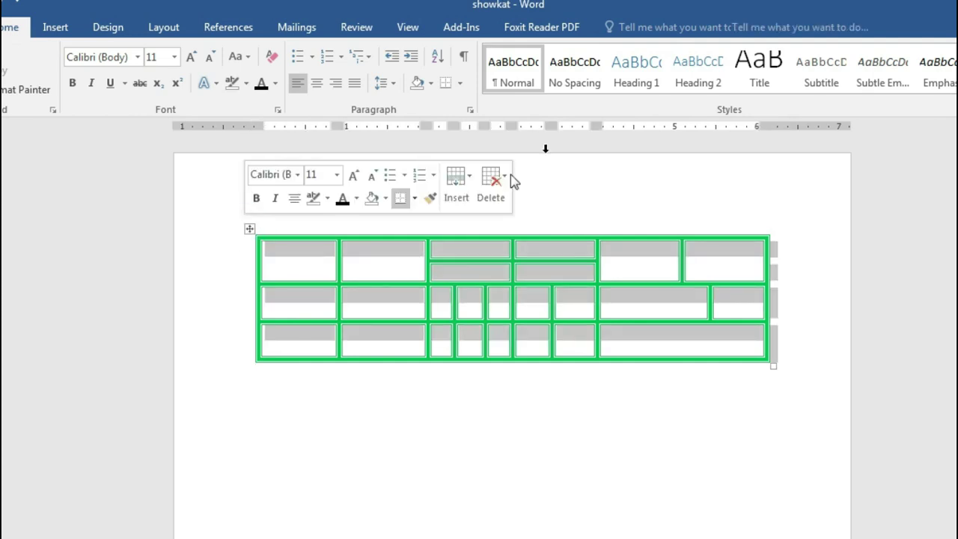
left_click(717, 56)
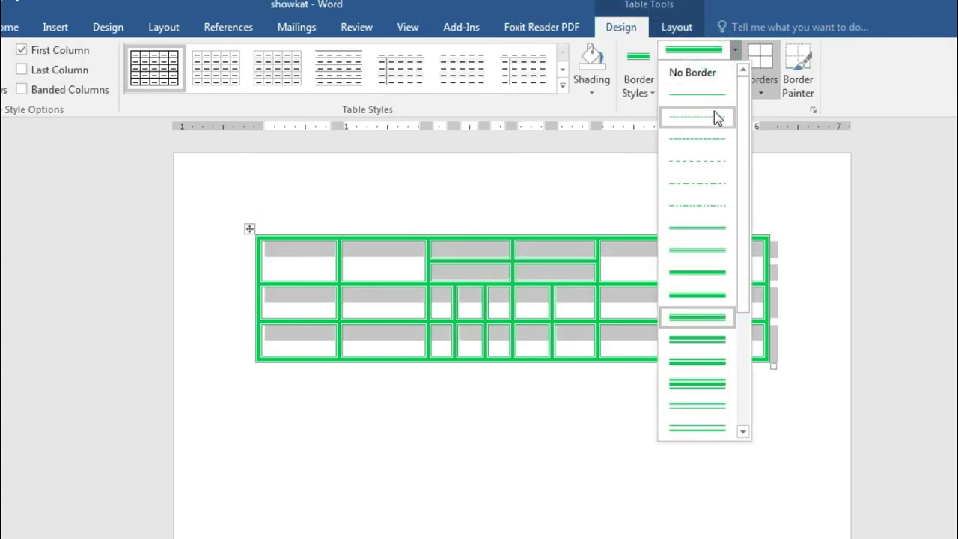
left_click(705, 97)
left_click(681, 91)
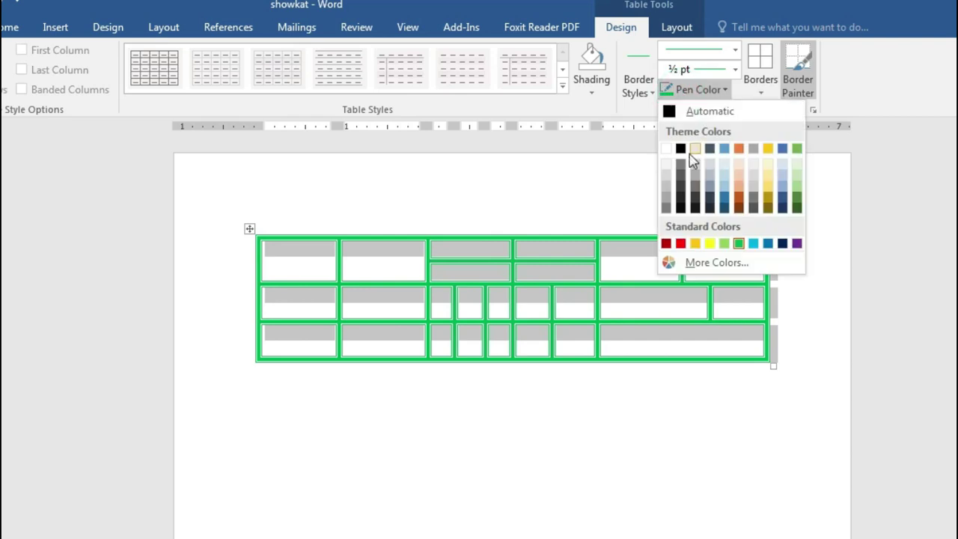
left_click(693, 113)
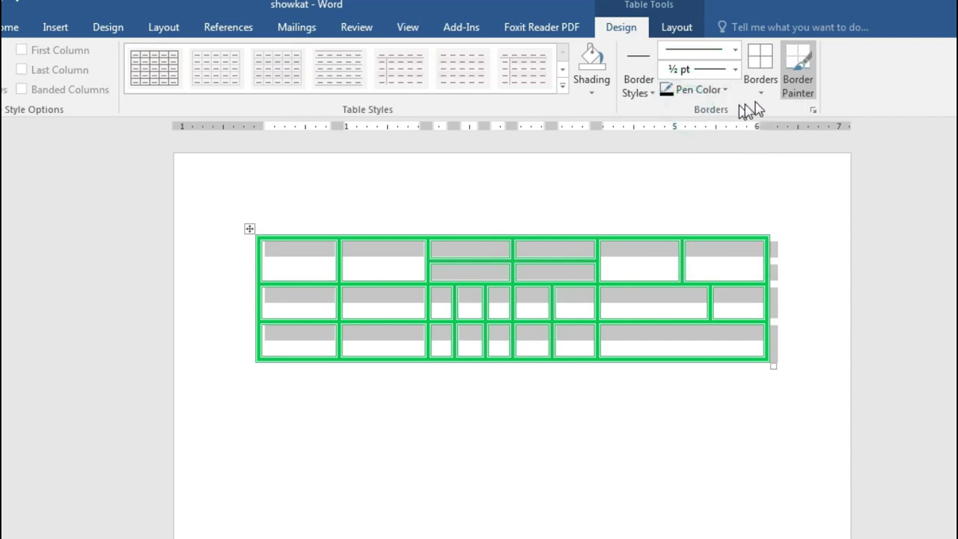
left_click(762, 93)
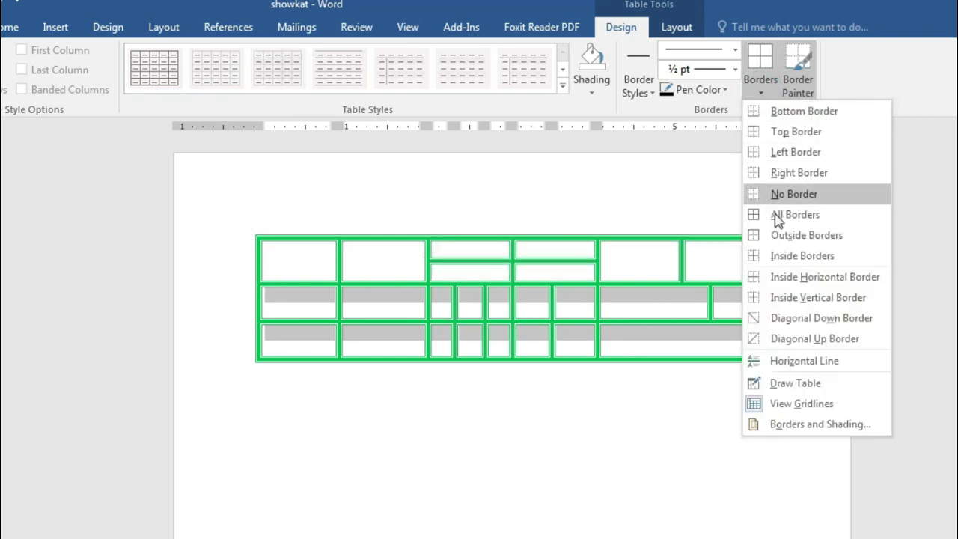
left_click(777, 217)
left_click(676, 429)
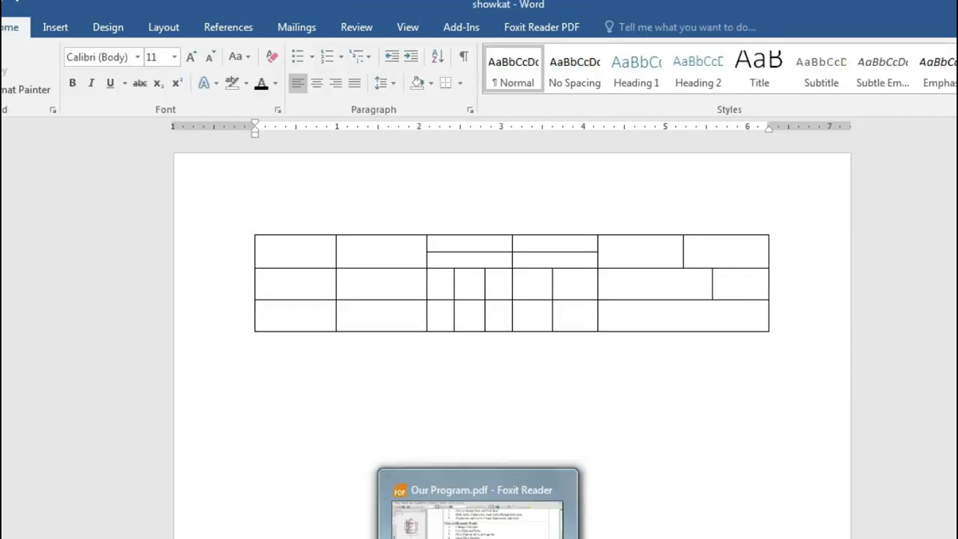
Step: Switch to the course outline in Foxit Reader and examine the "How to Insert picture, shapes?" topic under Class-5
left_click(478, 538)
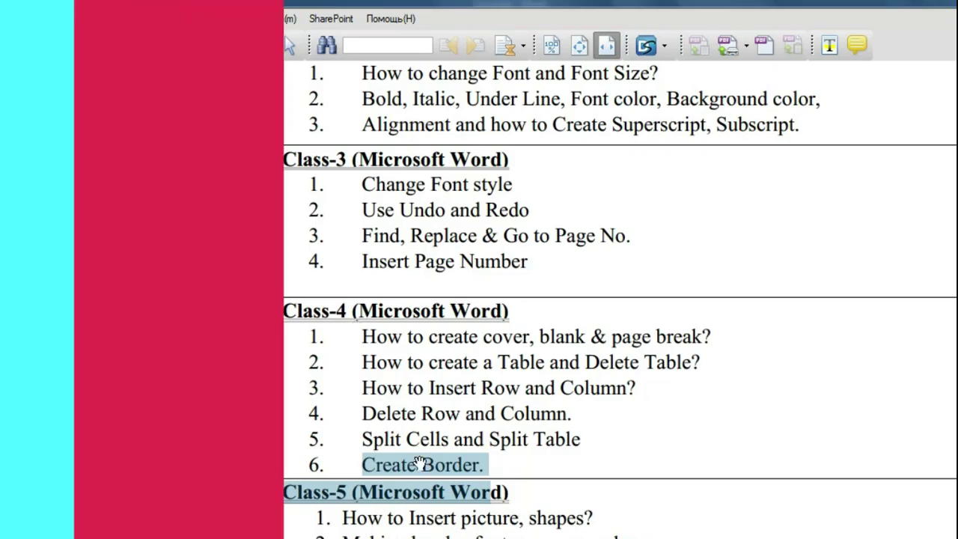
scroll(516, 357, "down", 3)
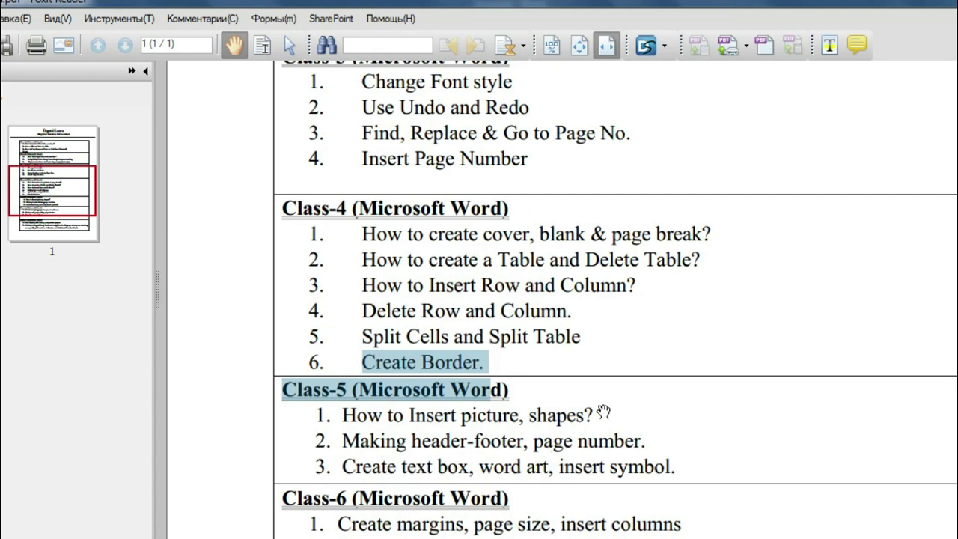
left_click(315, 394)
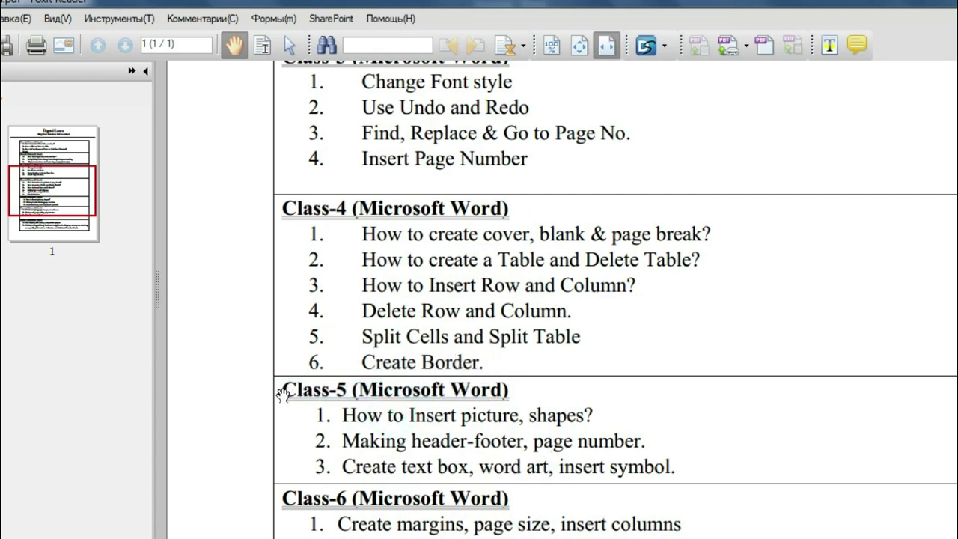
left_click_drag(342, 421, 585, 417)
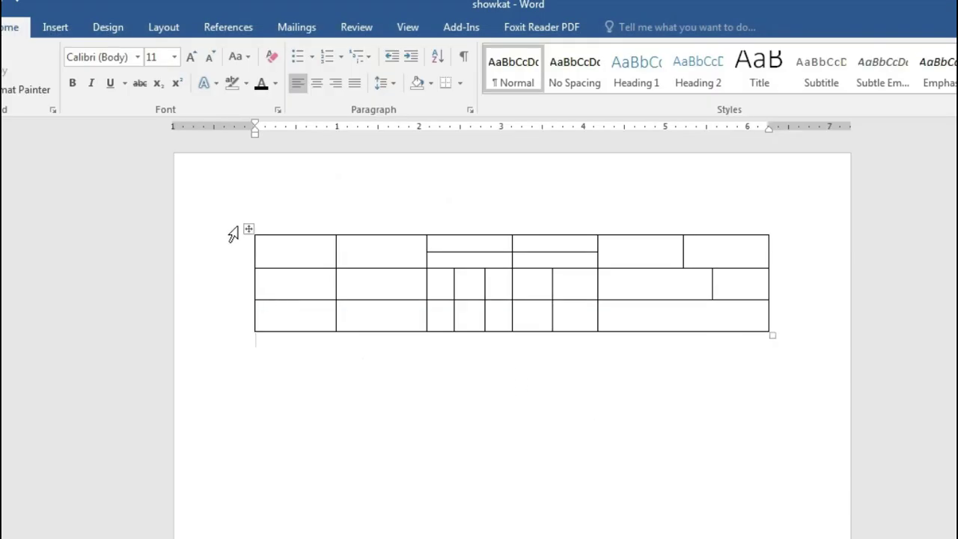
Step: Return to the Word document and delete the whole table
left_click(248, 230)
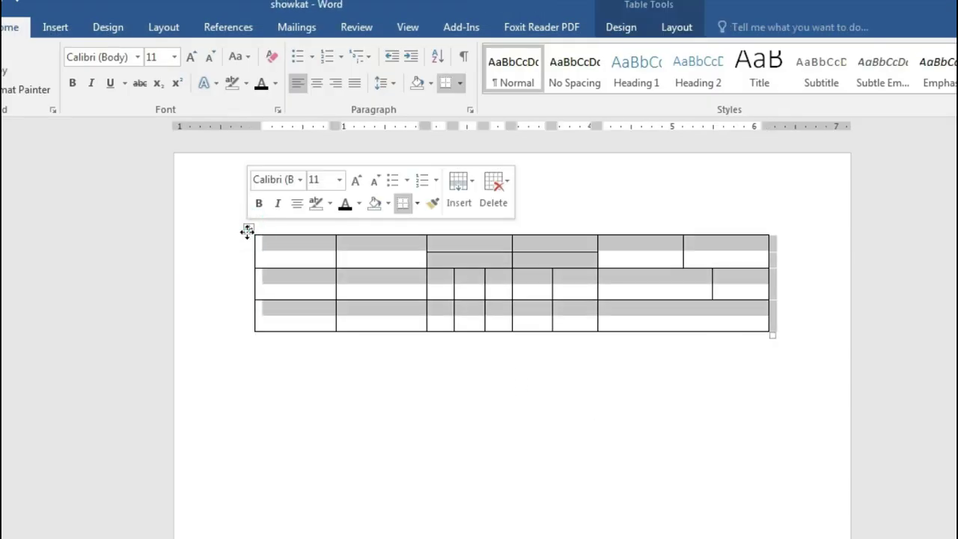
key("BackSpace")
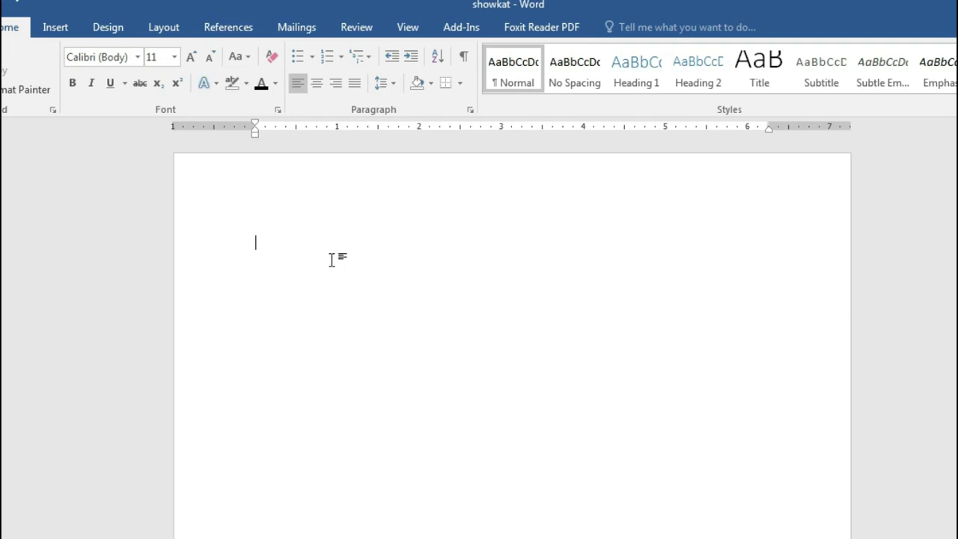
left_click(59, 32)
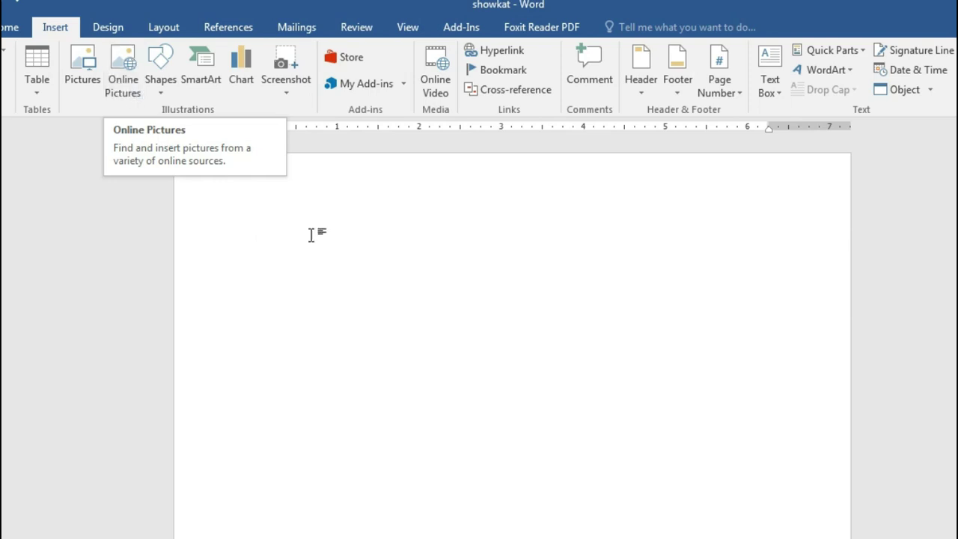
left_click(84, 69)
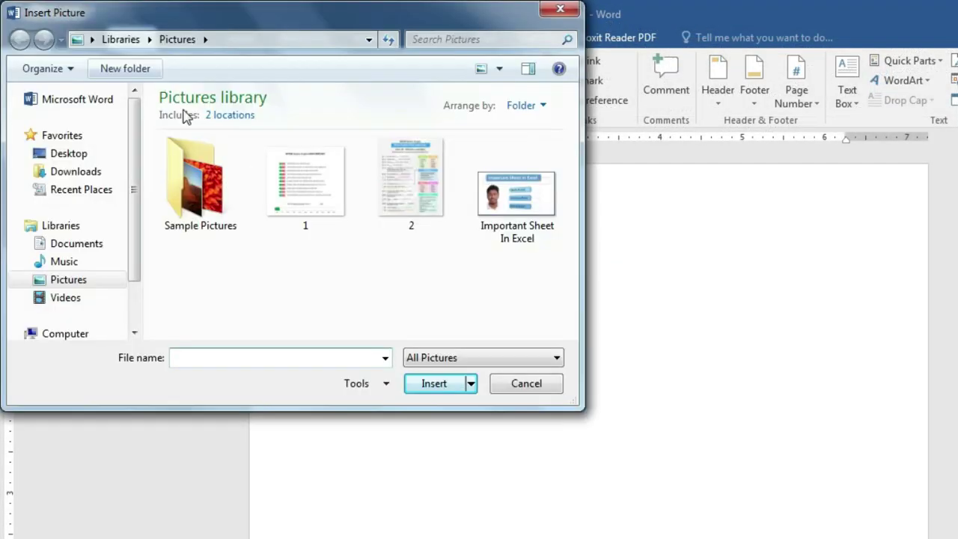
left_click(70, 155)
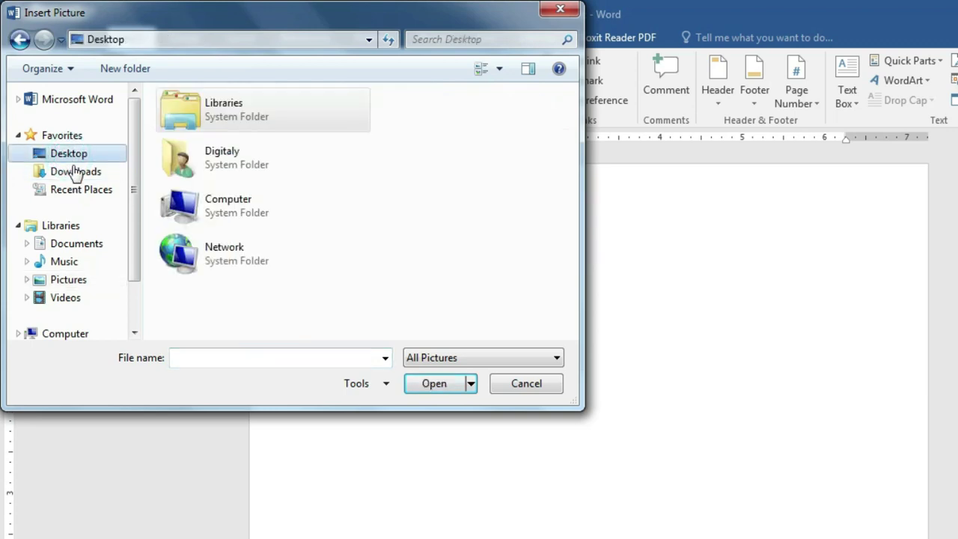
left_click(76, 173)
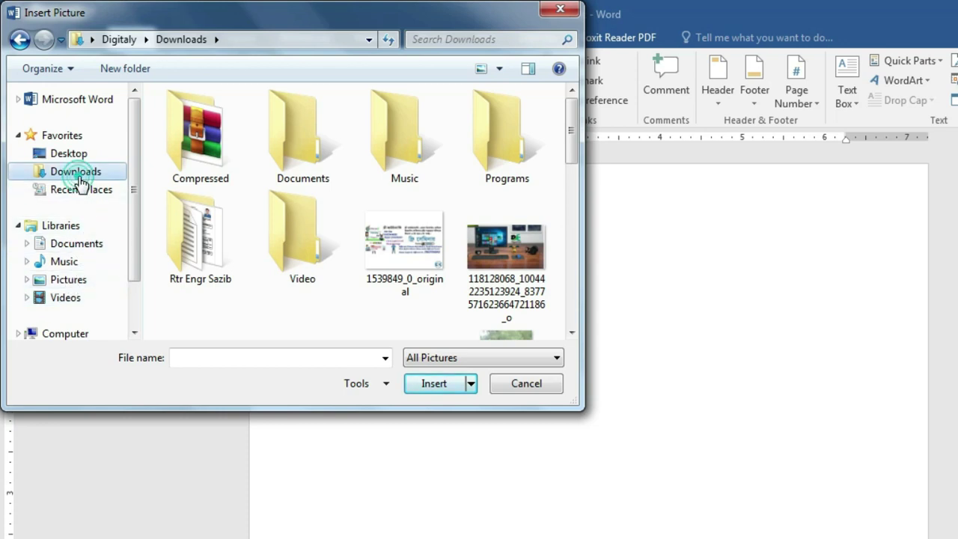
left_click_drag(575, 146, 591, 197)
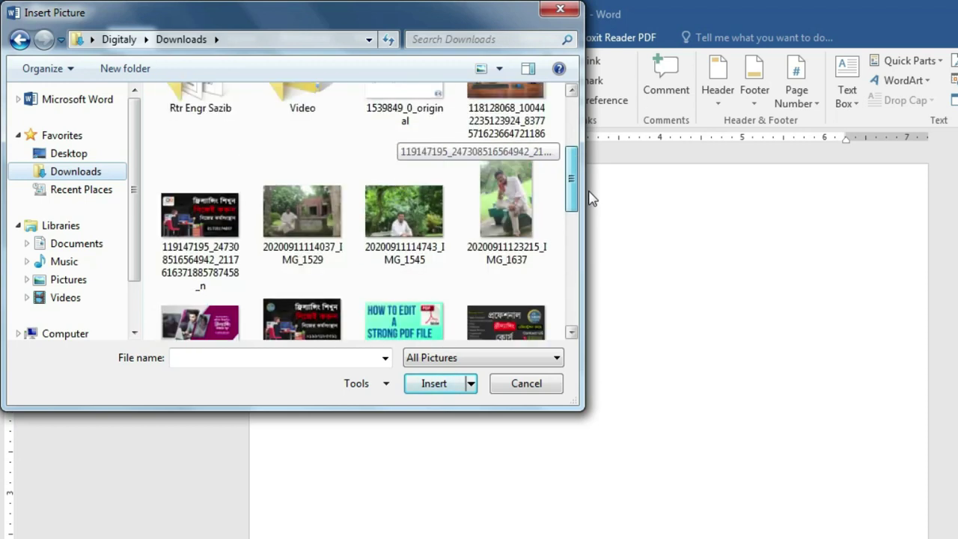
double_click(504, 195)
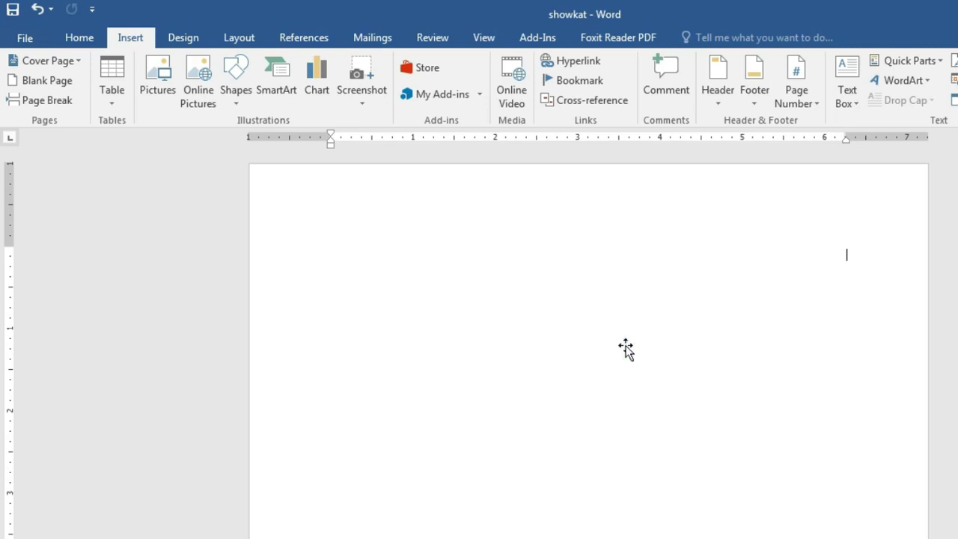
Step: Look over the inserted picture and shrink it proportionally from its corner to about 2.6 inches wide
scroll(628, 349, "down", 8)
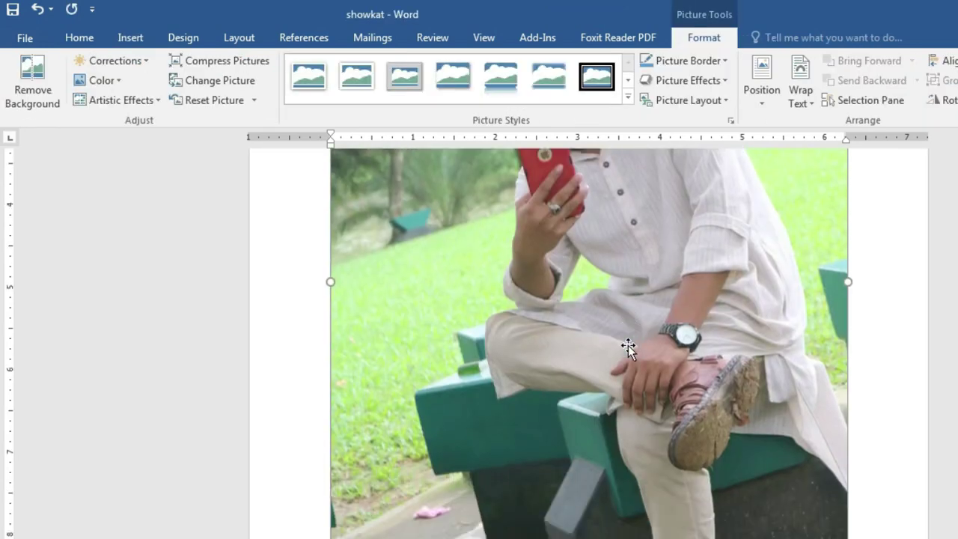
scroll(628, 348, "down", 3)
scroll(628, 345, "up", 10)
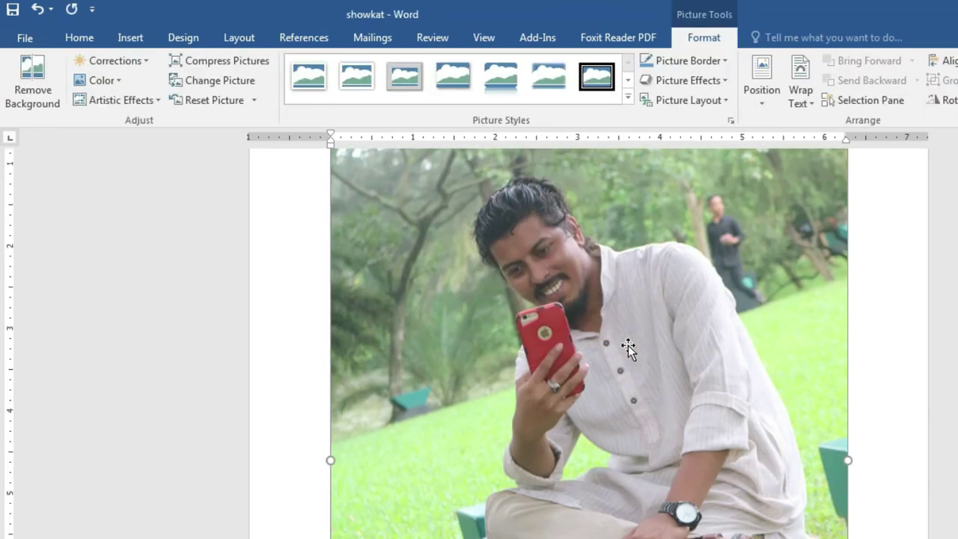
scroll(629, 345, "down", 3)
scroll(628, 345, "down", 7)
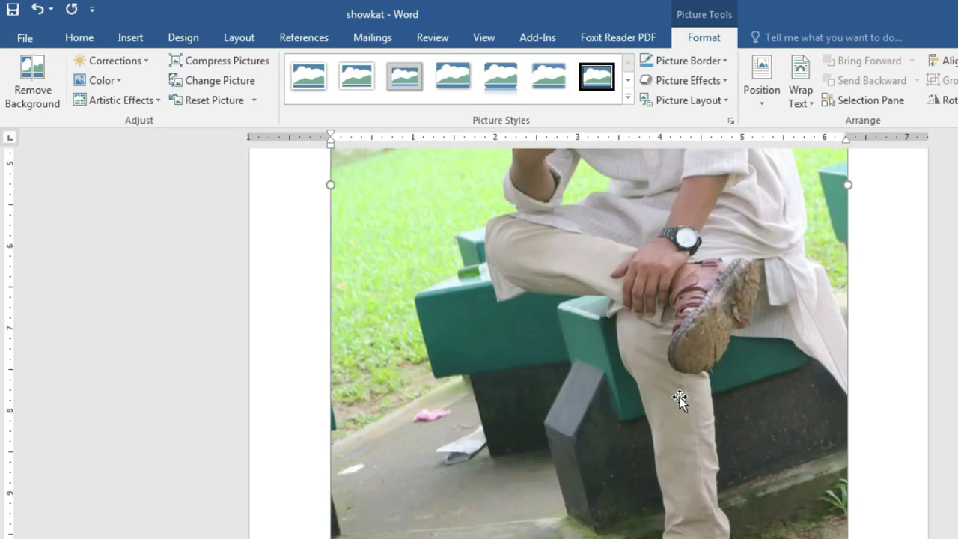
scroll(749, 354, "down", 1)
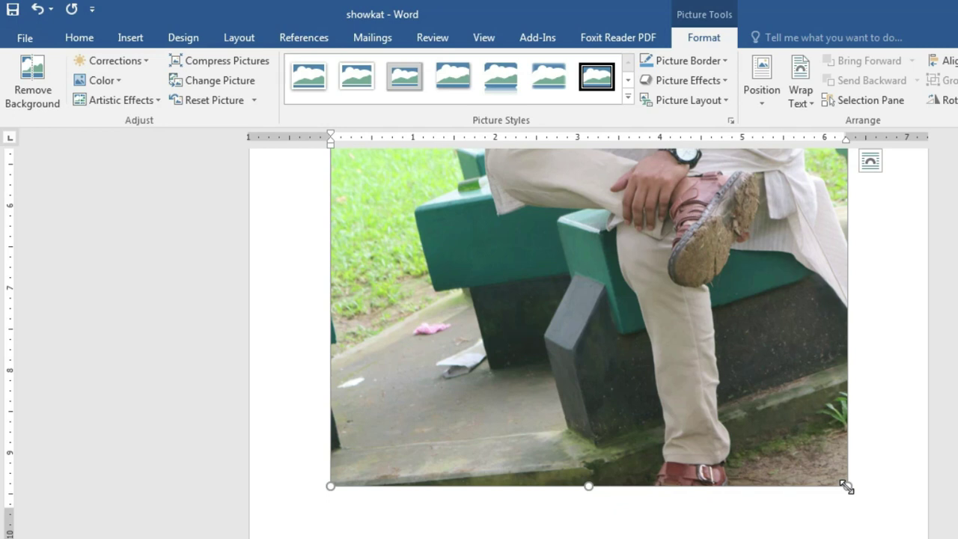
left_click_drag(847, 486, 814, 428)
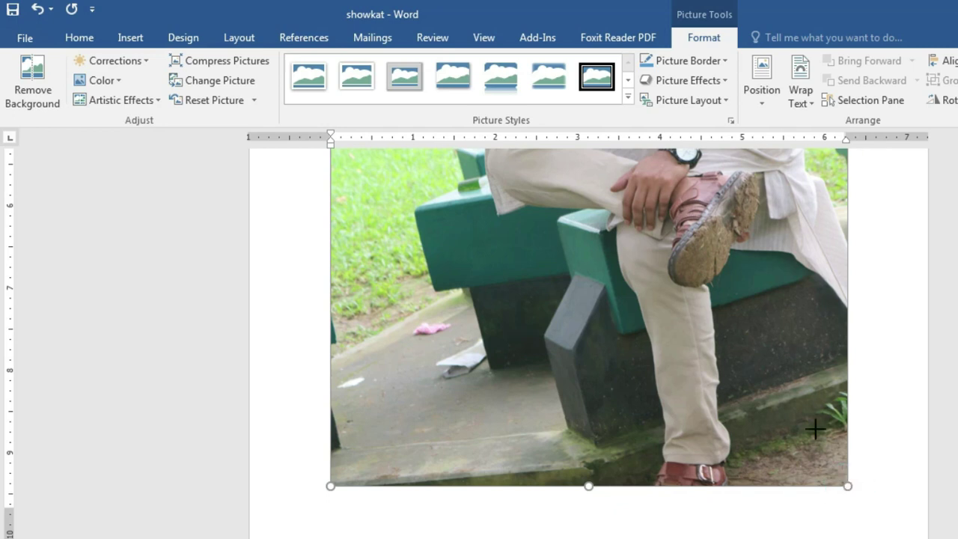
left_click_drag(788, 395, 809, 408)
left_click_drag(809, 427, 579, 435)
scroll(582, 436, "down", 3)
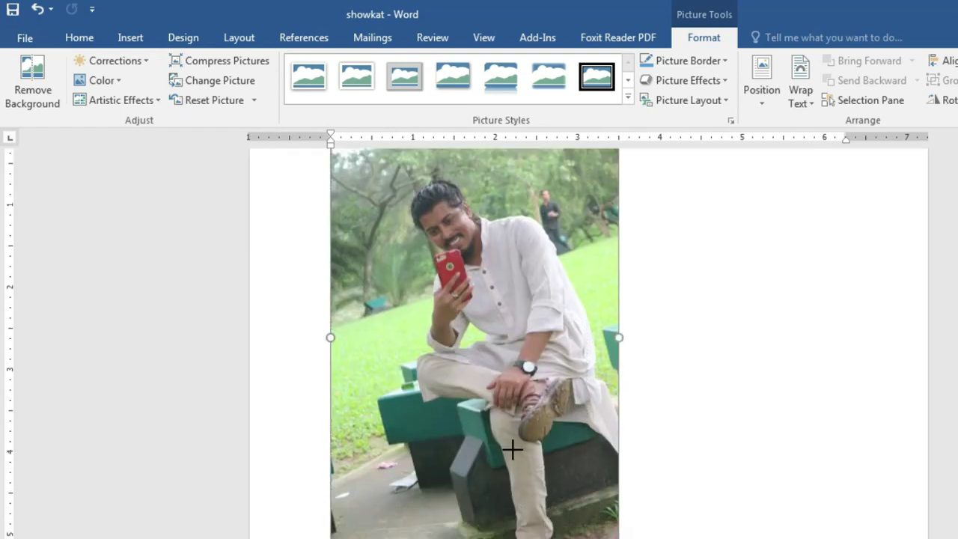
Step: Squash the picture's height, then scale the picture down to about 1.9 inches square and deselect it
left_click_drag(437, 440, 440, 311)
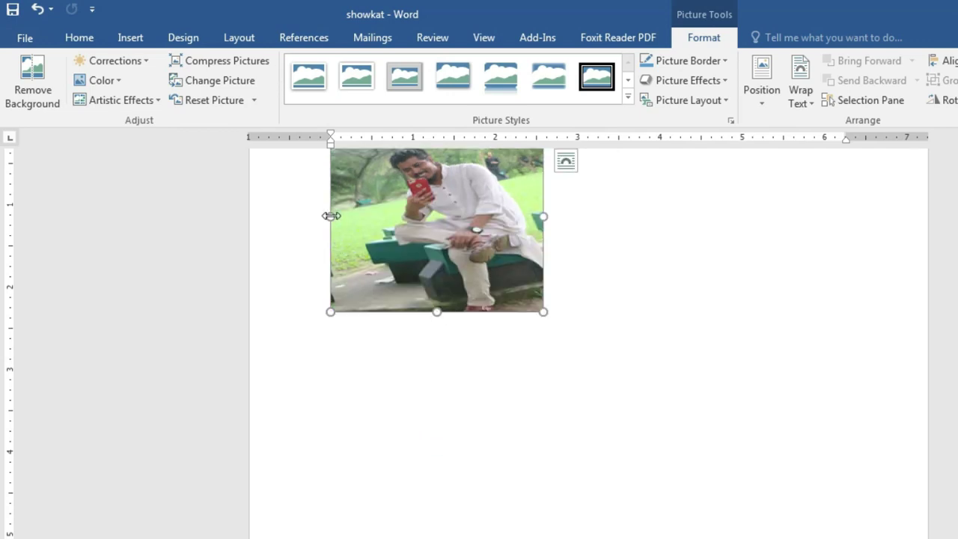
scroll(608, 397, "up", 3)
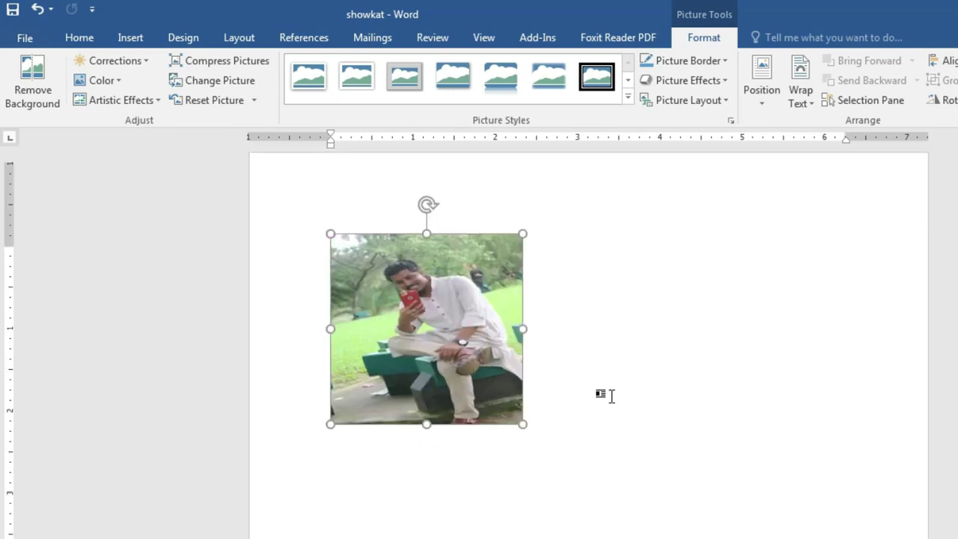
left_click_drag(524, 433, 539, 447)
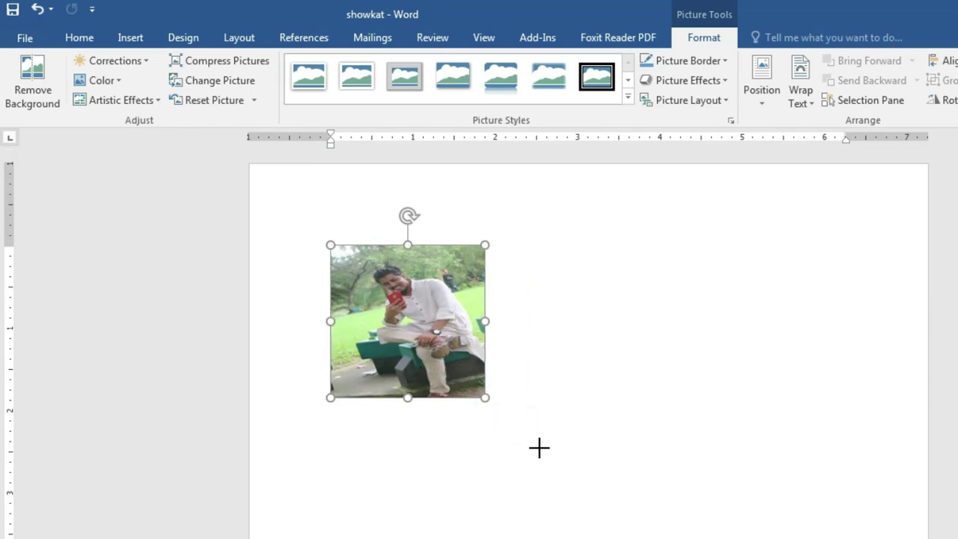
left_click(593, 338)
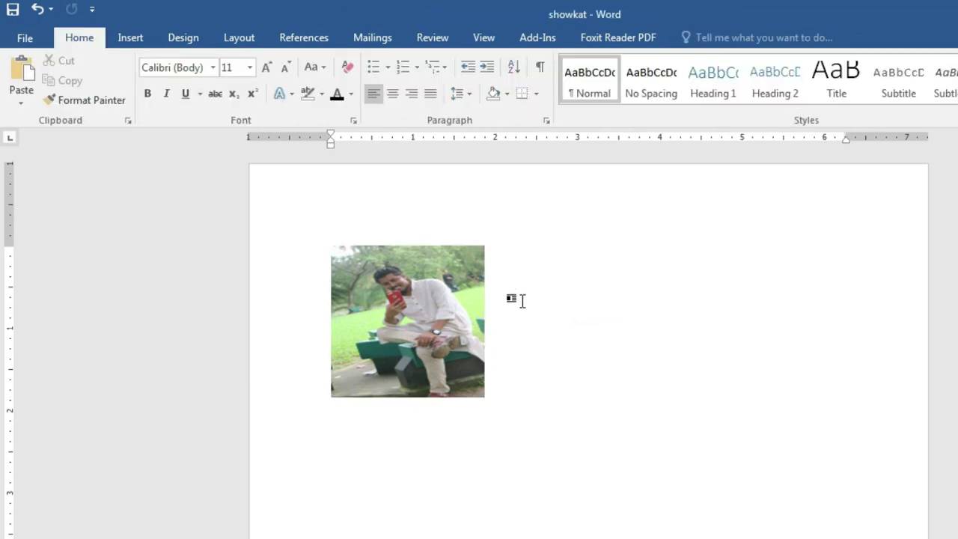
Step: Insert the Tulips picture from the Sample Pictures folder of the Pictures library after the photo
left_click(127, 38)
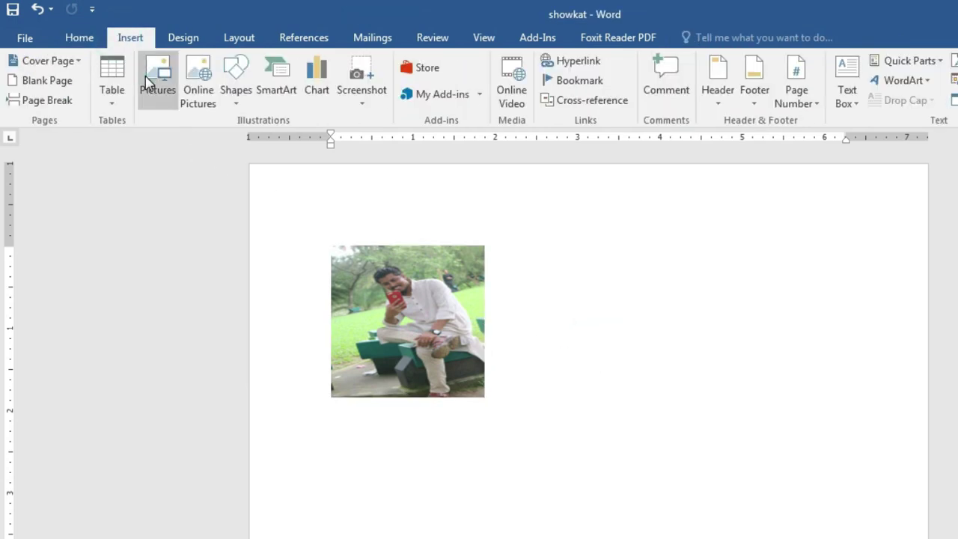
left_click(149, 79)
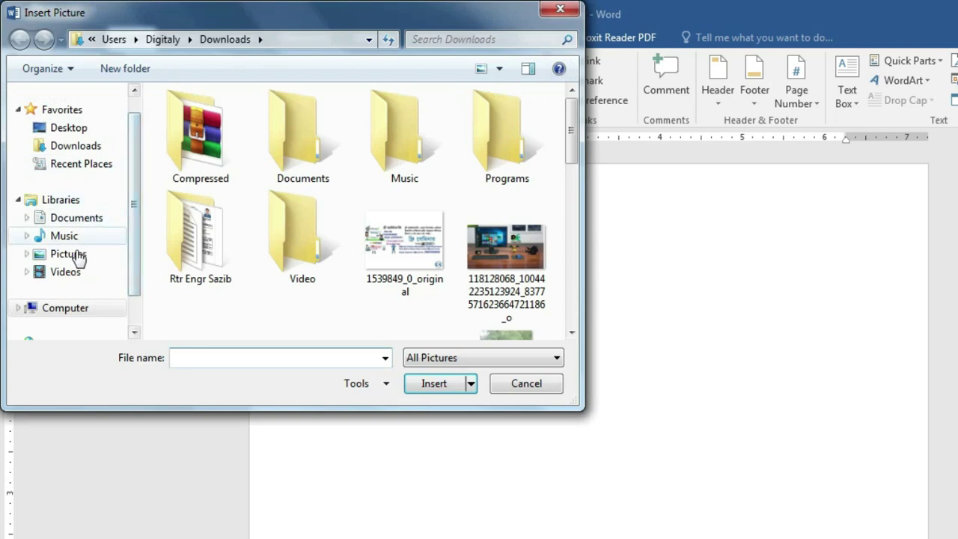
left_click(75, 255)
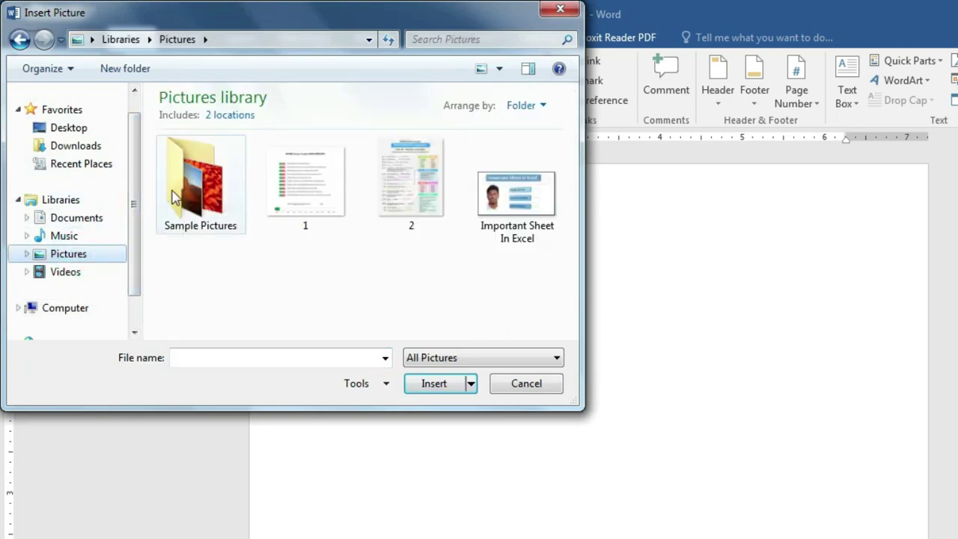
double_click(193, 191)
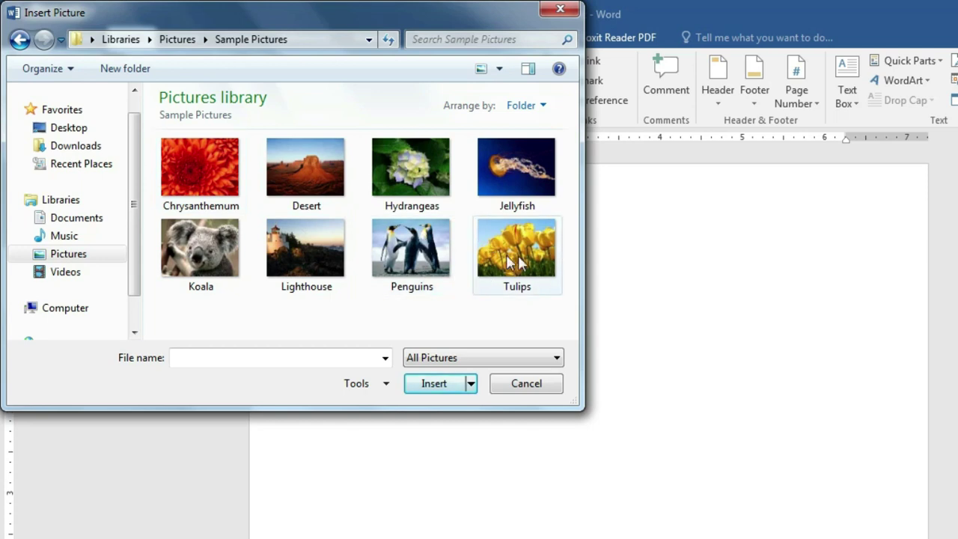
double_click(515, 258)
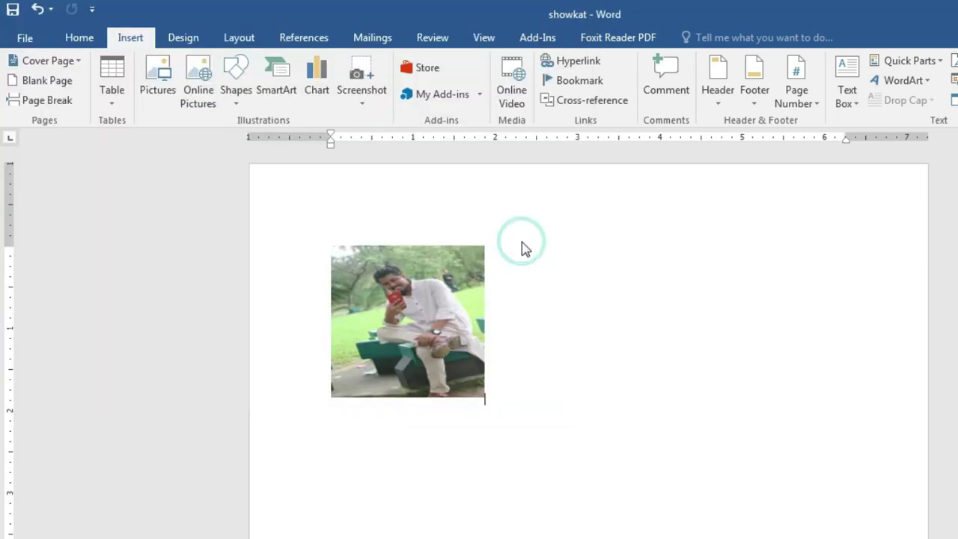
Step: Shrink the tulips picture proportionally from its corner to about 1.9 inches wide so it sits beside the photo
scroll(721, 366, "down", 5)
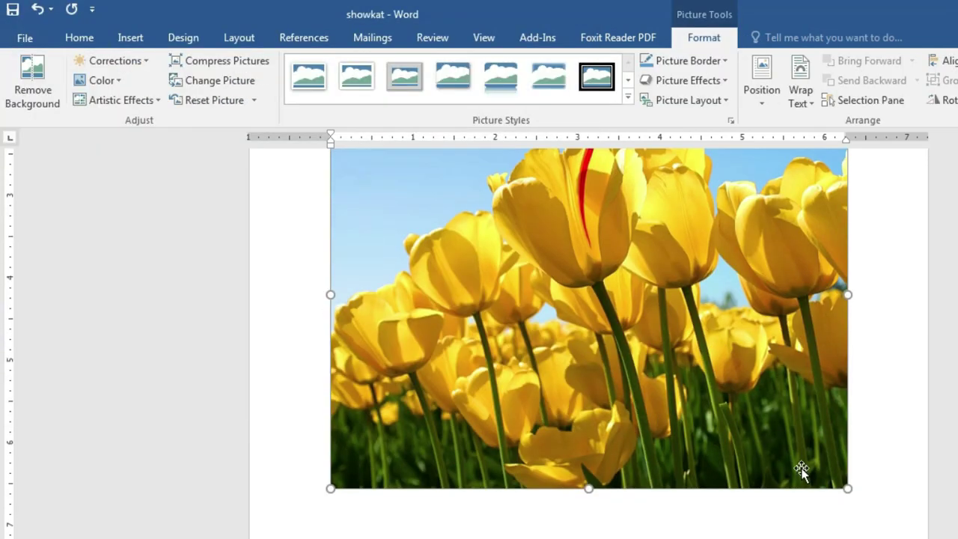
left_click(847, 488)
left_click_drag(846, 488, 591, 381)
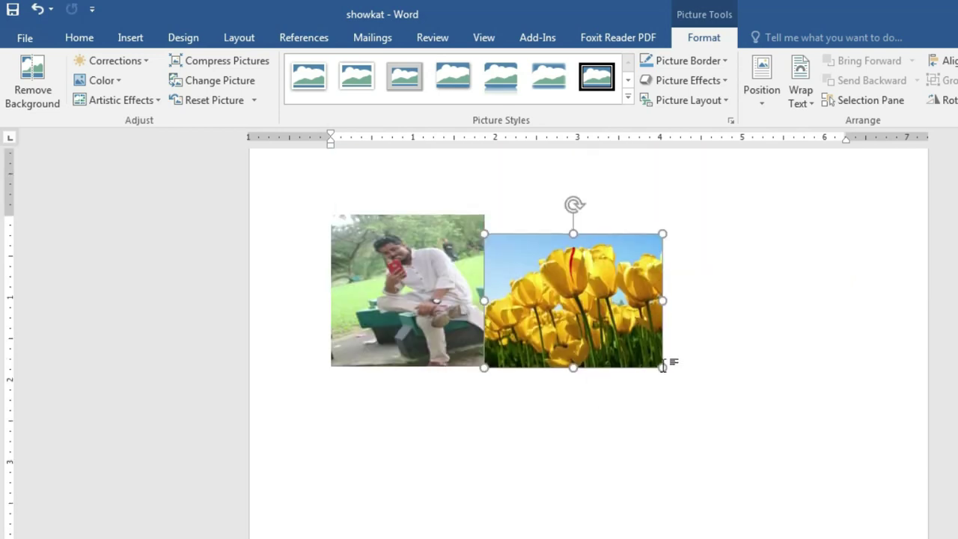
left_click_drag(664, 369, 635, 341)
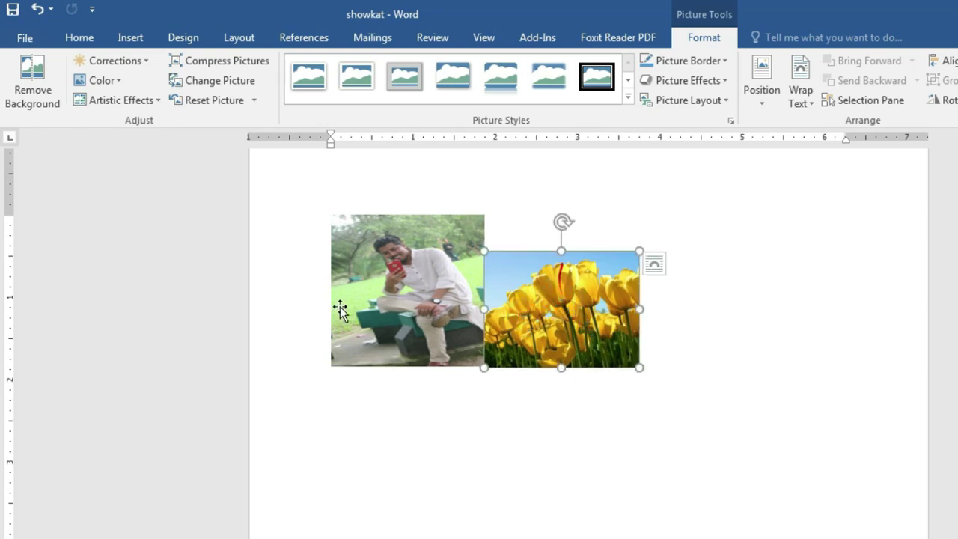
Step: Try to move the inline photo and the tulips picture to other places on the page
left_click(369, 426)
left_click(374, 343)
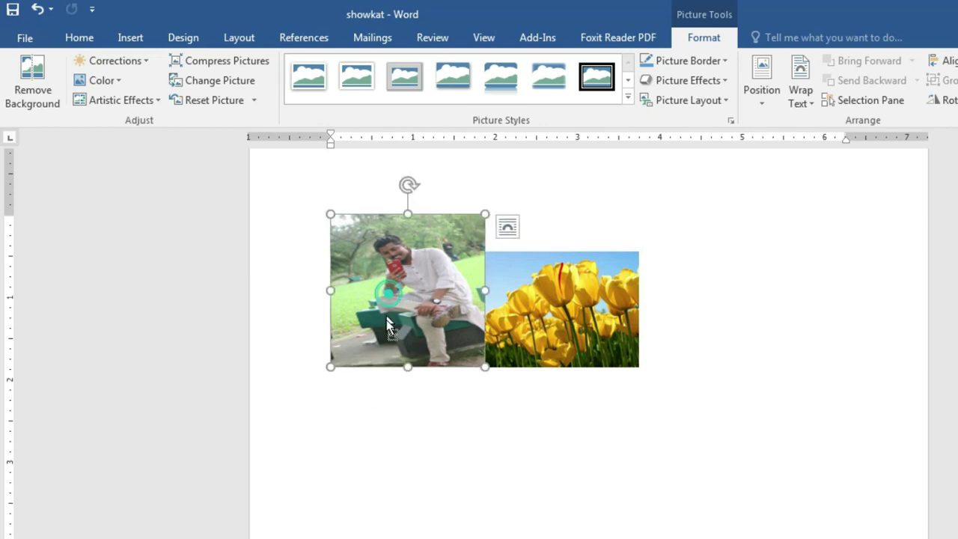
left_click(375, 480)
left_click(449, 344)
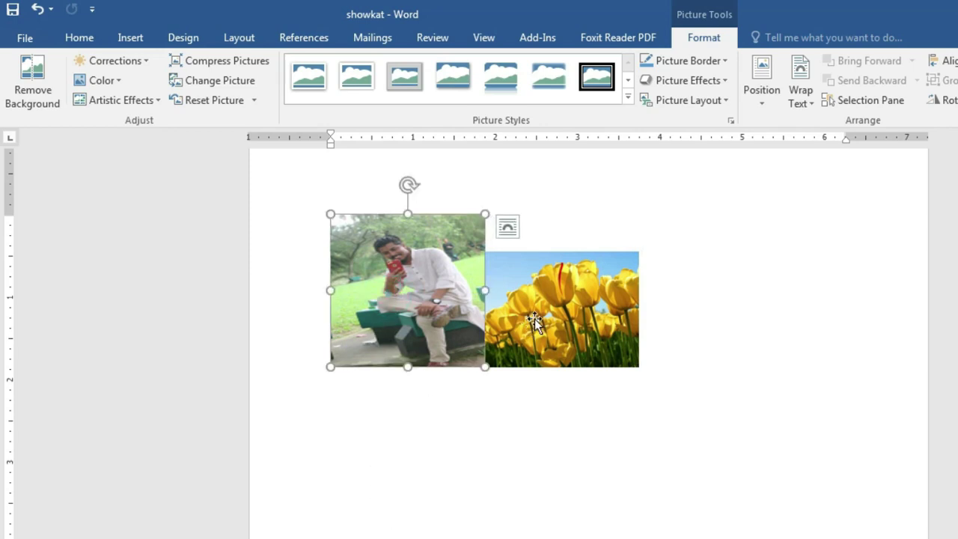
left_click(746, 347)
left_click(569, 352)
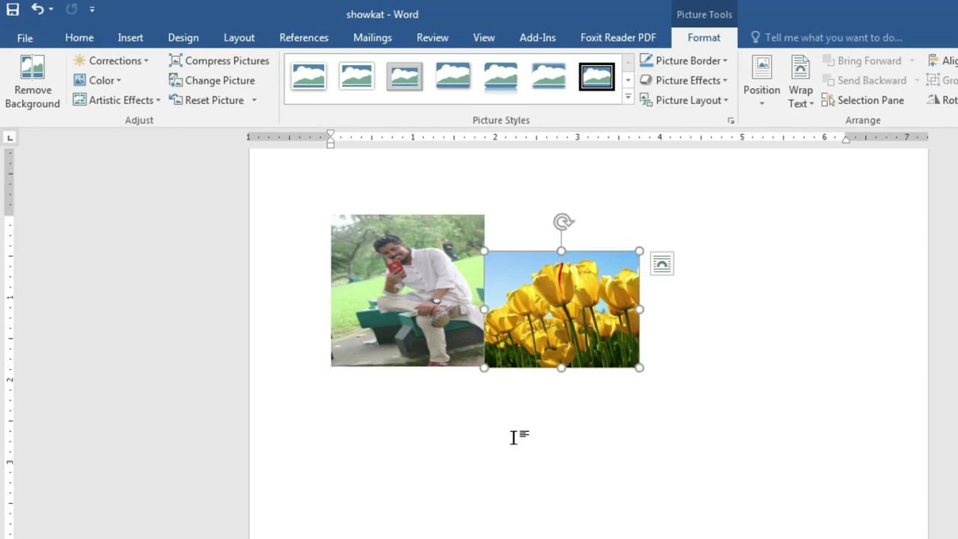
Step: Set the photo's text wrapping to In Front of Text, move it below the tulips picture and deselect it
left_click(401, 302)
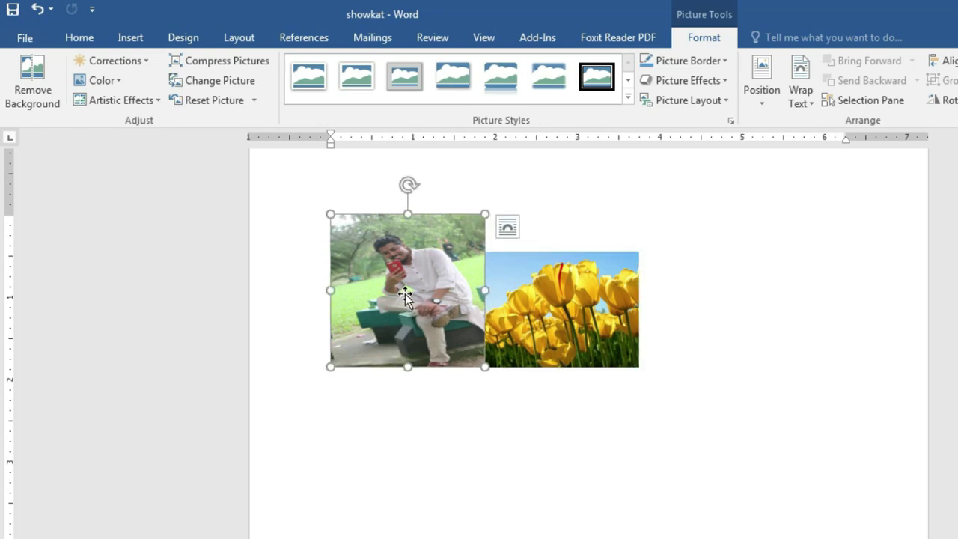
right_click(405, 295)
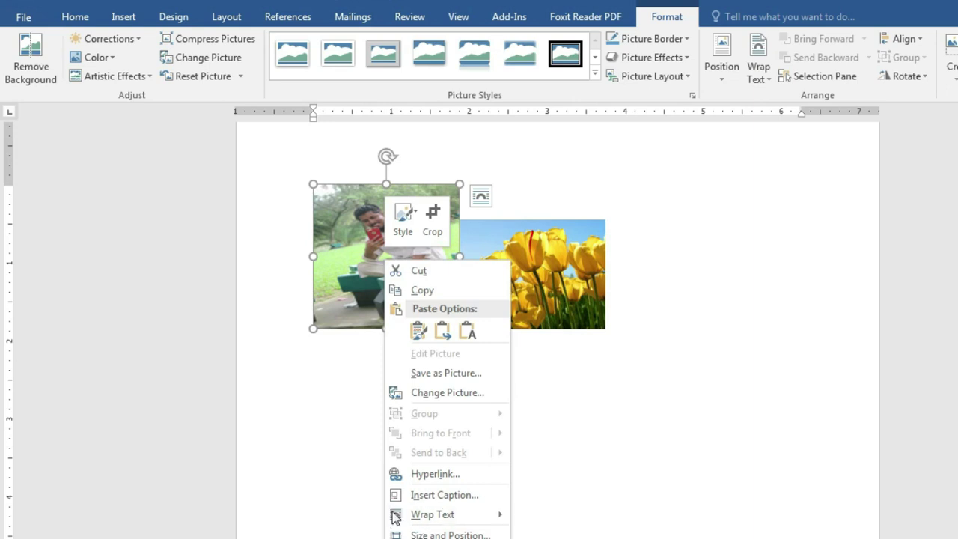
mouse_move(434, 519)
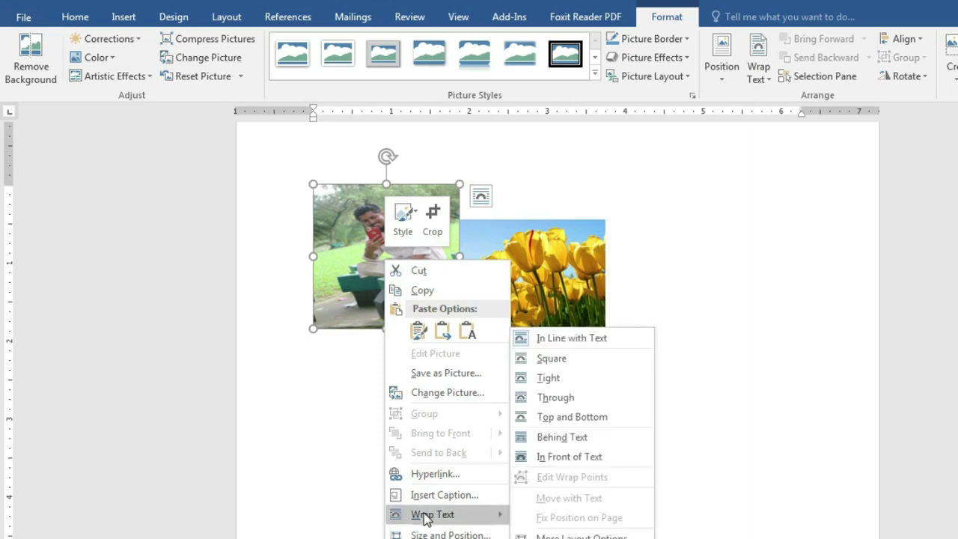
left_click(572, 457)
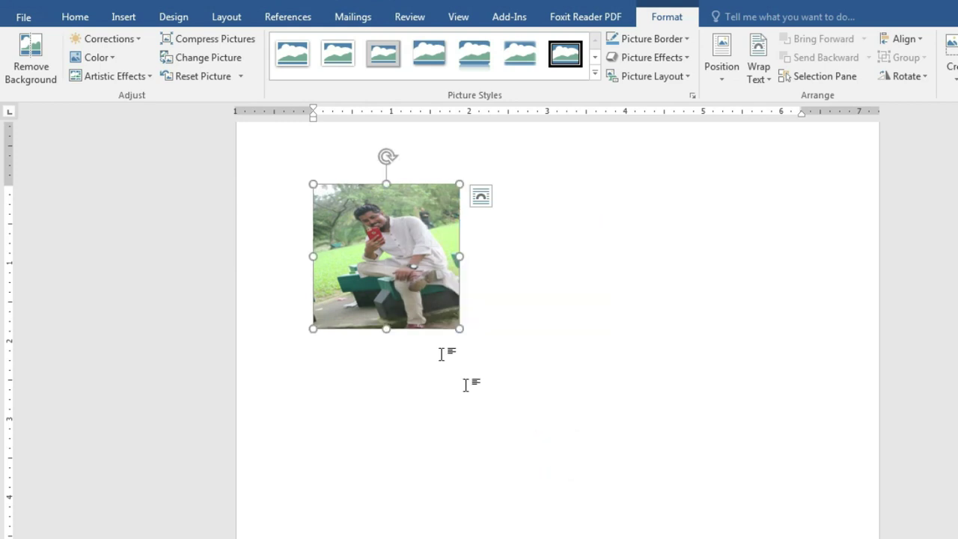
left_click_drag(386, 249, 345, 416)
left_click(621, 289)
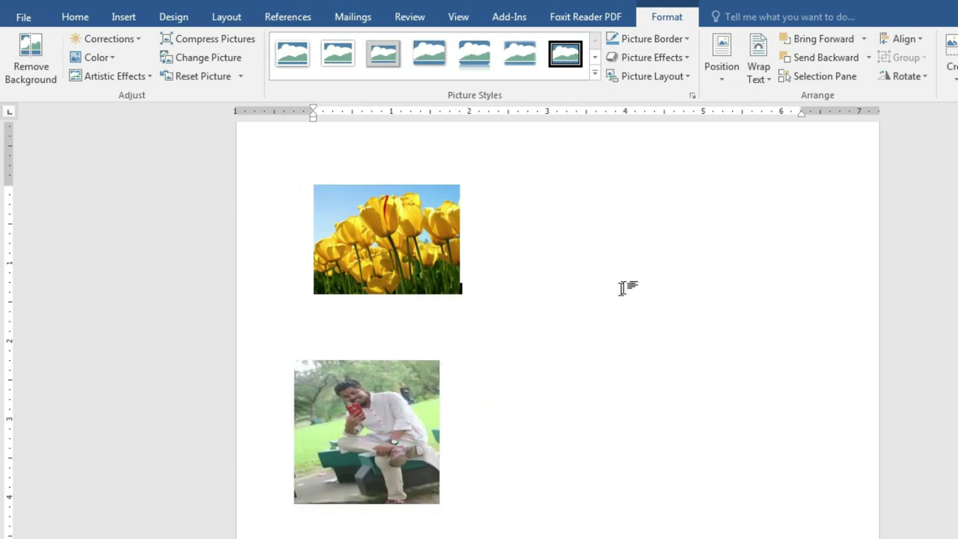
Step: Set the tulips picture's text wrapping to In Front of Text
left_click(449, 264)
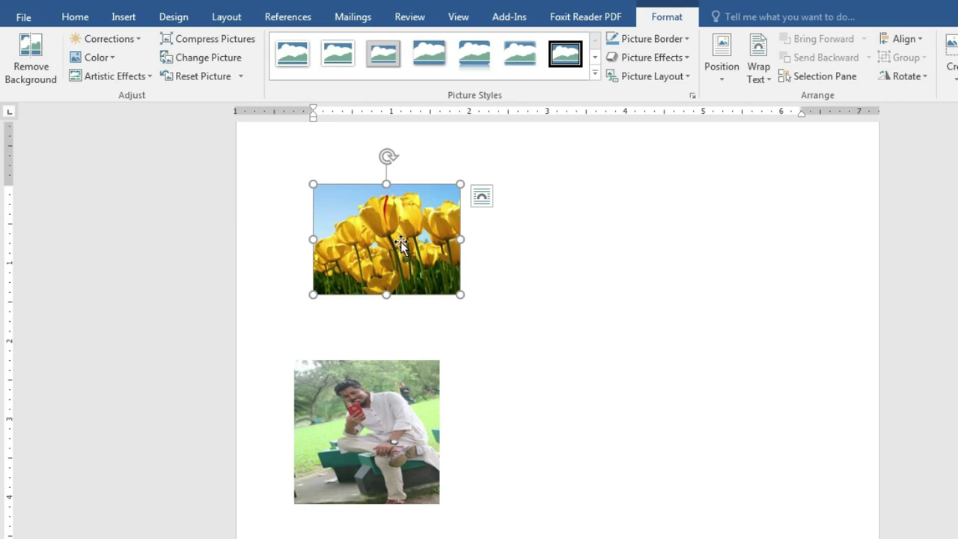
right_click(401, 243)
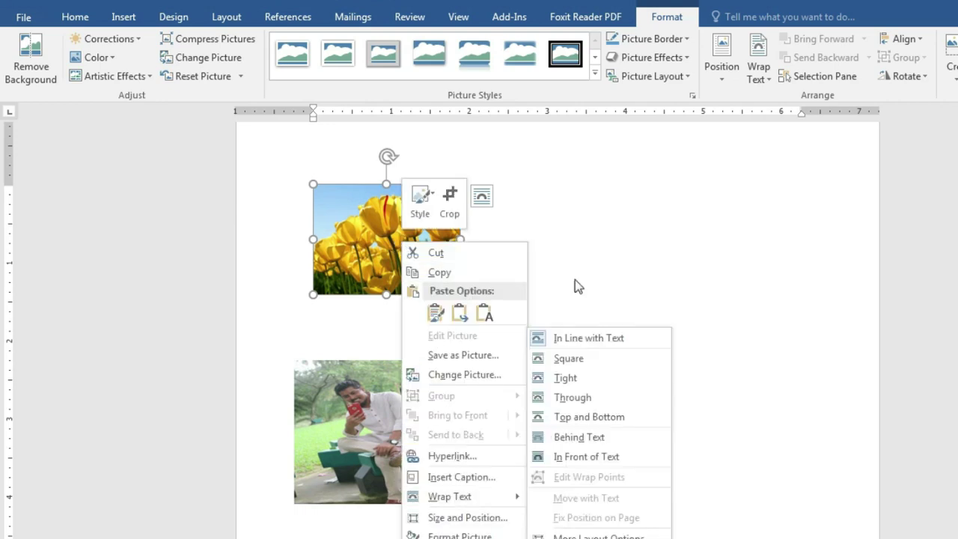
left_click(595, 232)
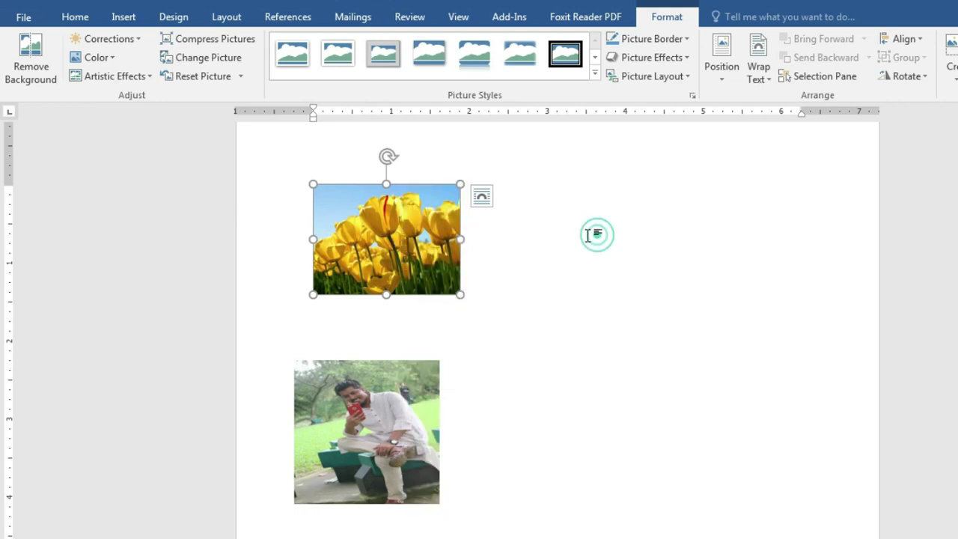
left_click(769, 78)
left_click(797, 215)
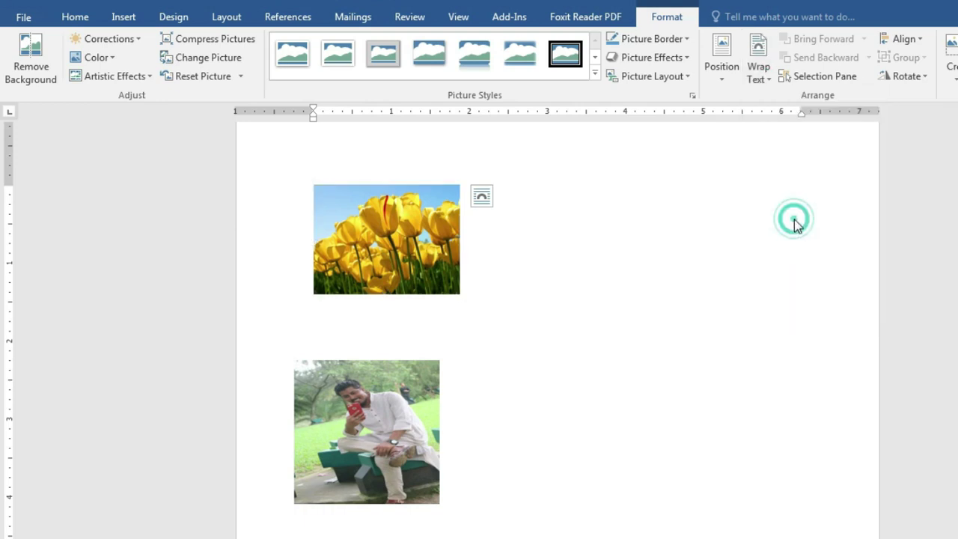
Step: Move the tulips picture to the page's upper right and place the photo beside it, reduced to about 1.5 inches square
left_click_drag(389, 254, 801, 344)
left_click_drag(901, 286, 801, 259)
left_click_drag(377, 474, 554, 307)
left_click_drag(611, 278, 634, 277)
left_click(792, 274)
left_click(640, 267)
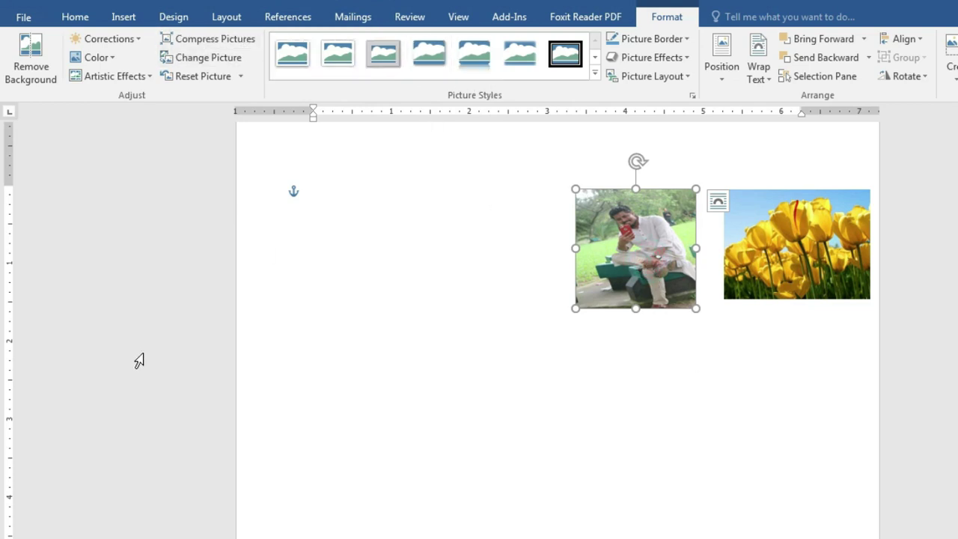
Step: Select the photo and look over its Sharpen/Soften and Brightness/Contrast presets without applying one
left_click(767, 268)
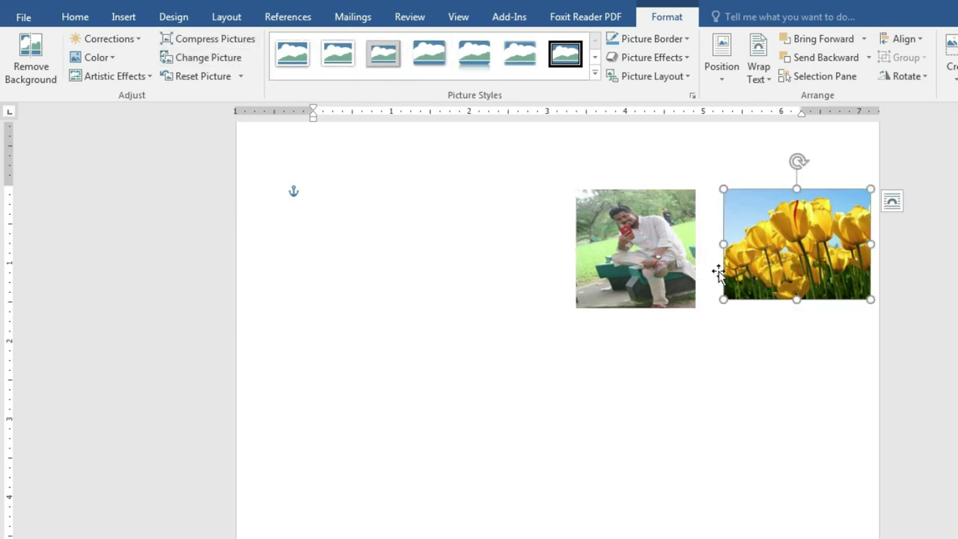
left_click(680, 267)
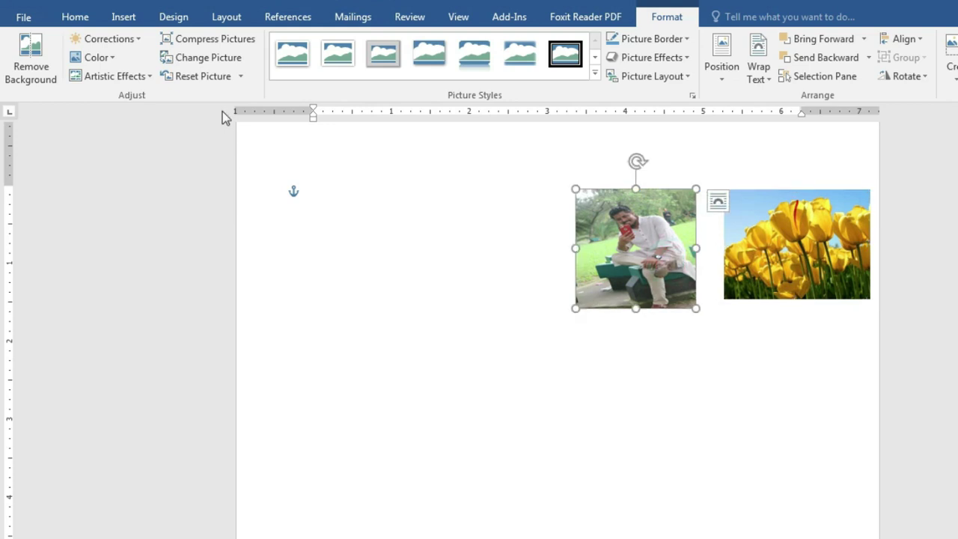
left_click(127, 40)
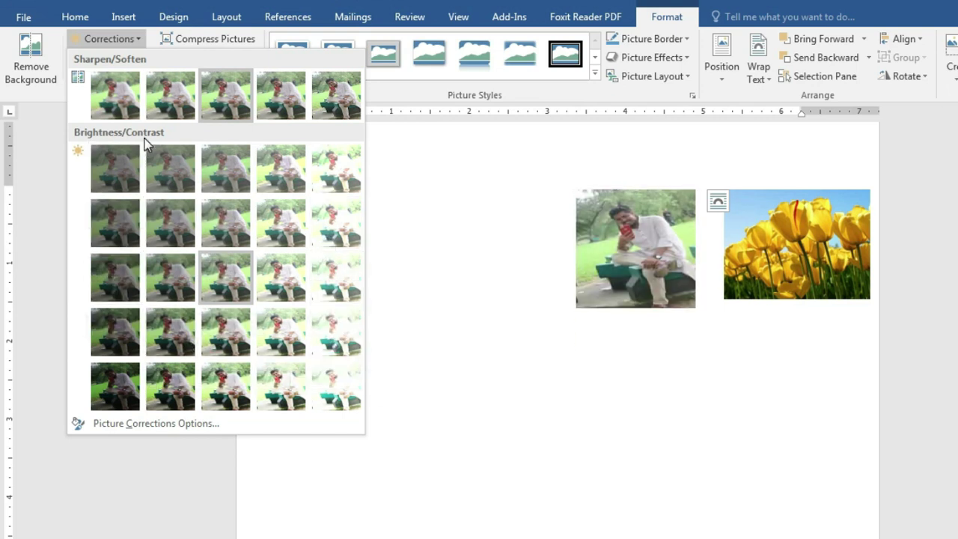
left_click(42, 219)
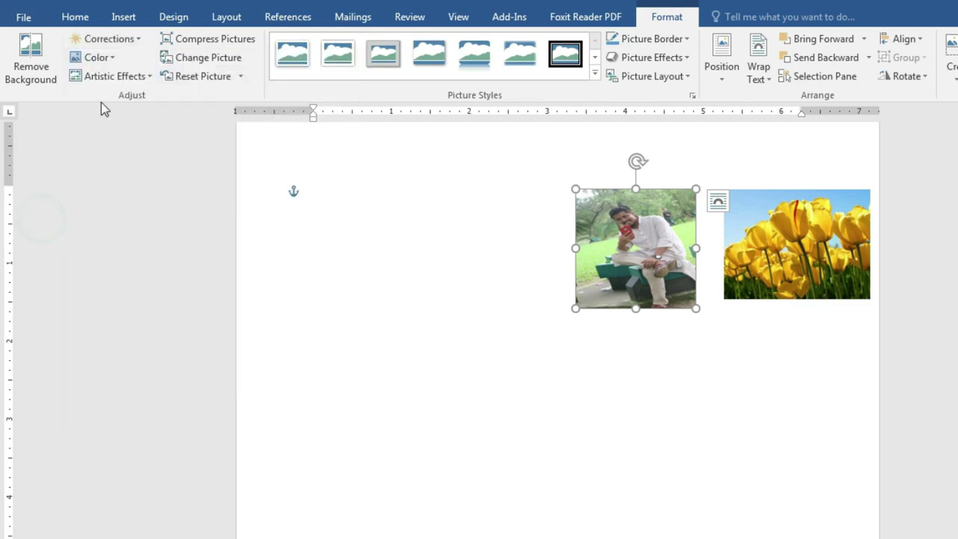
Step: Preview recolor presets such as Gold, Accent color 4 Dark and artistic effects such as Glass on the photo without applying any
left_click(116, 60)
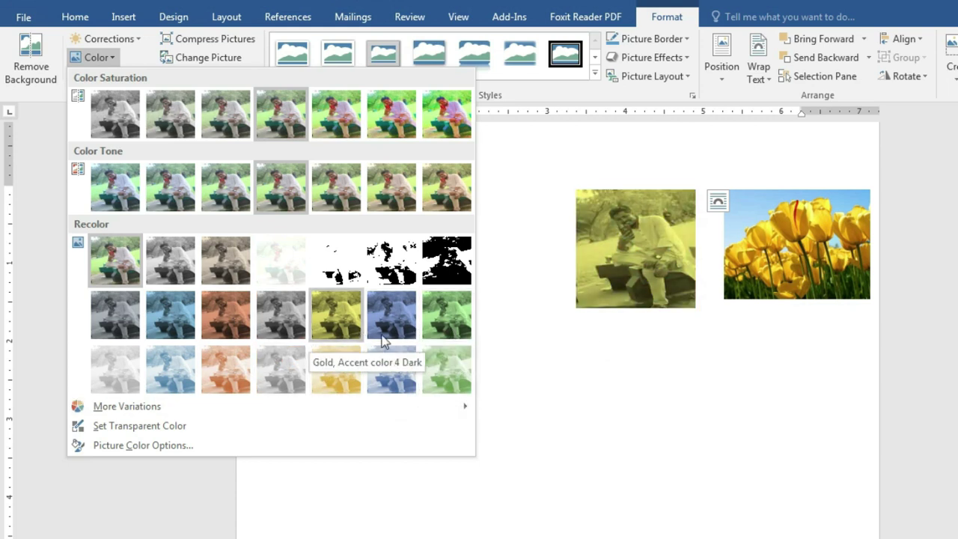
left_click(650, 358)
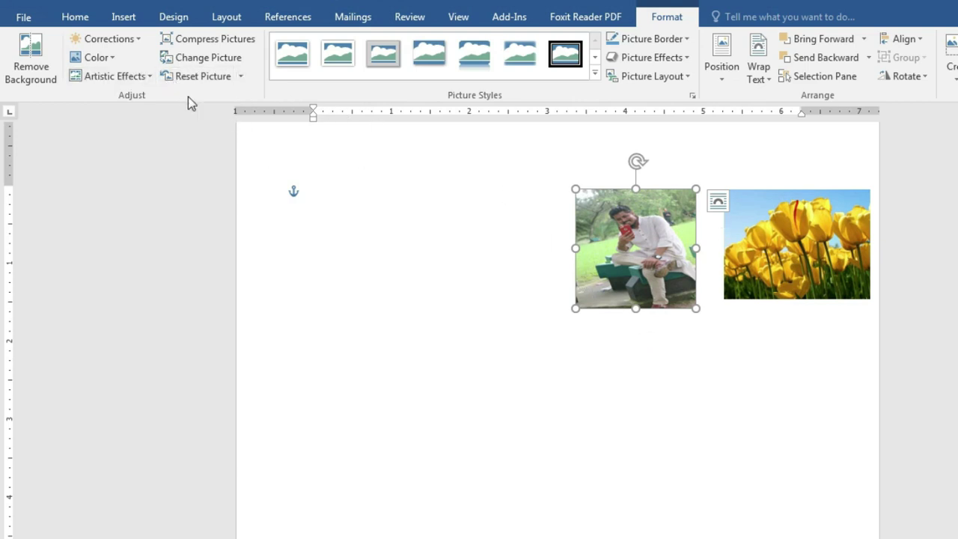
left_click(133, 78)
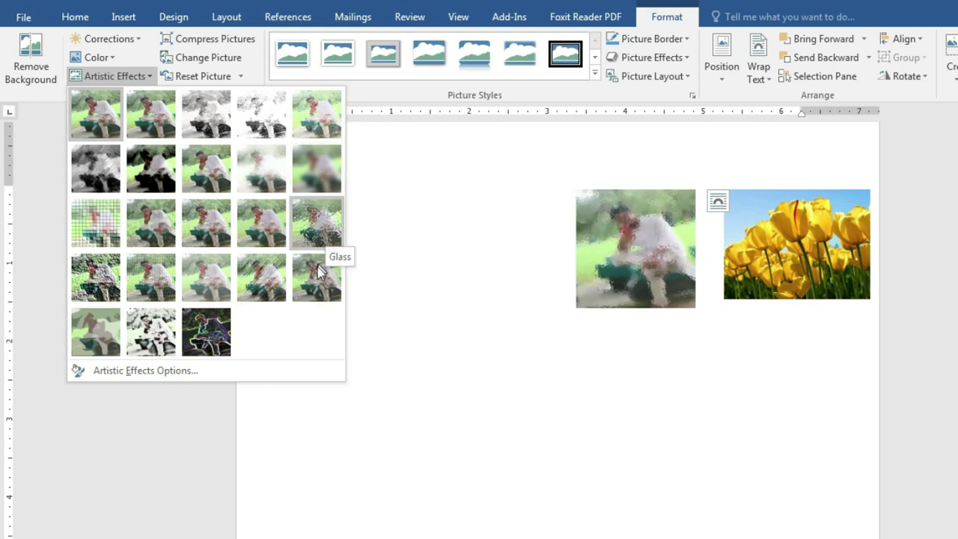
left_click(512, 351)
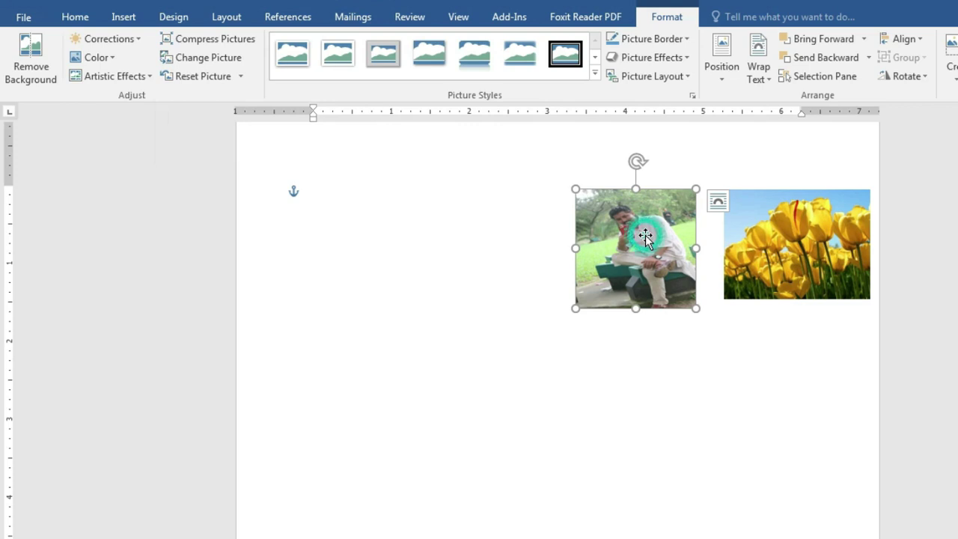
Step: Compress only the photo at document resolution with cropped areas deleted, and move it to about 0.8 inch from the left margin
left_click(231, 39)
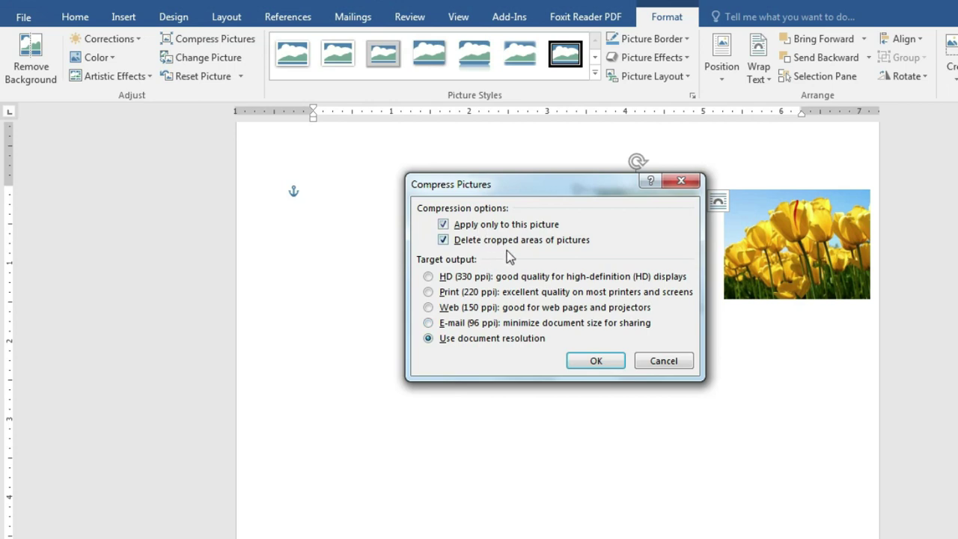
left_click(596, 363)
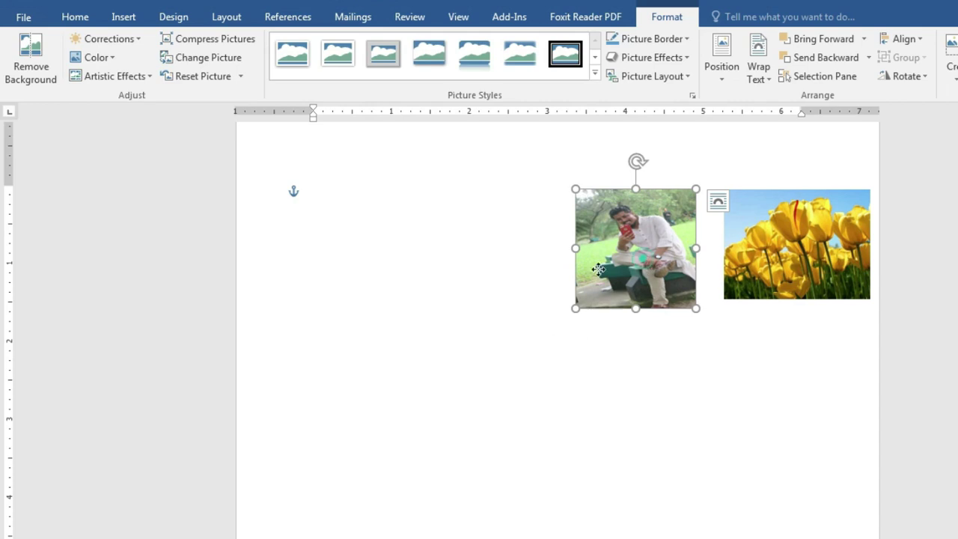
left_click_drag(644, 264, 543, 259)
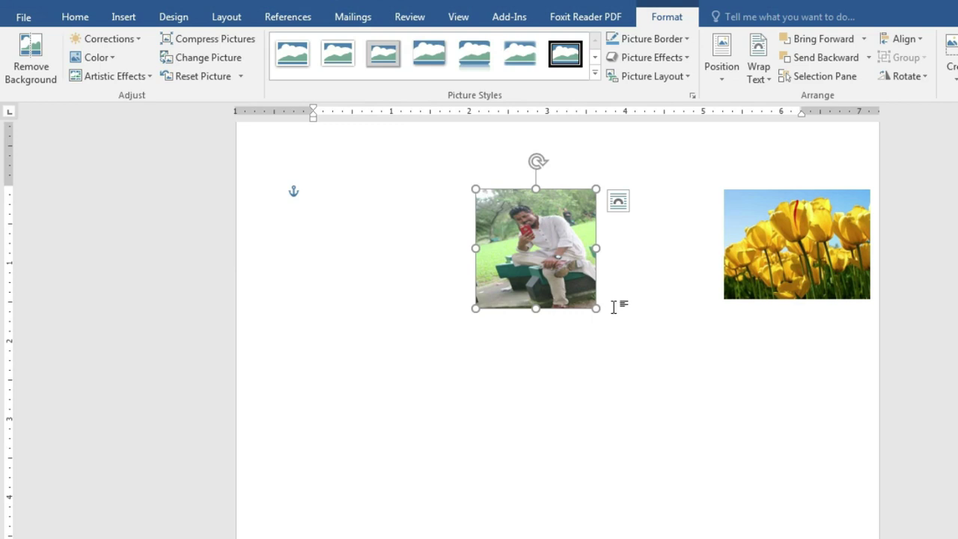
left_click_drag(555, 249, 457, 238)
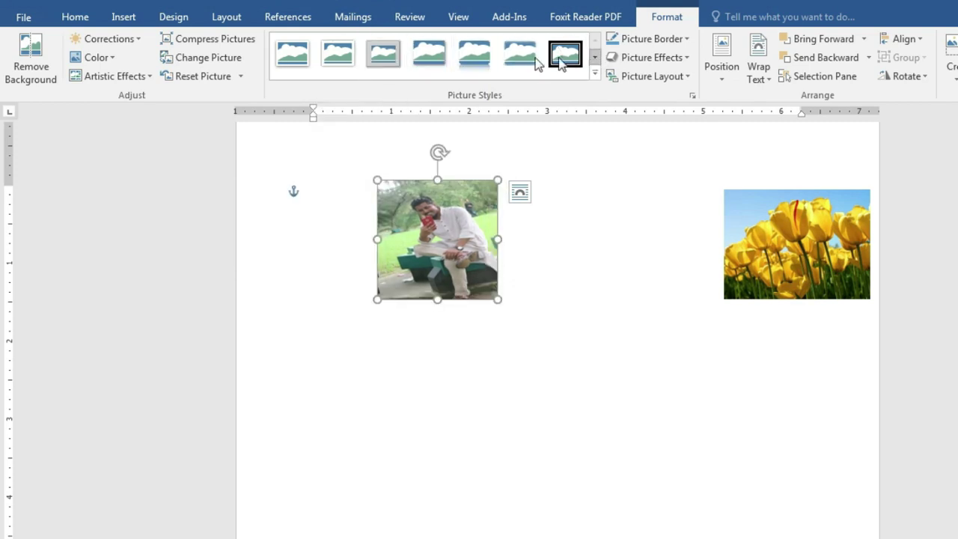
Step: Apply the white frame picture style with rounded diagonal corners to the tulips picture
left_click(595, 57)
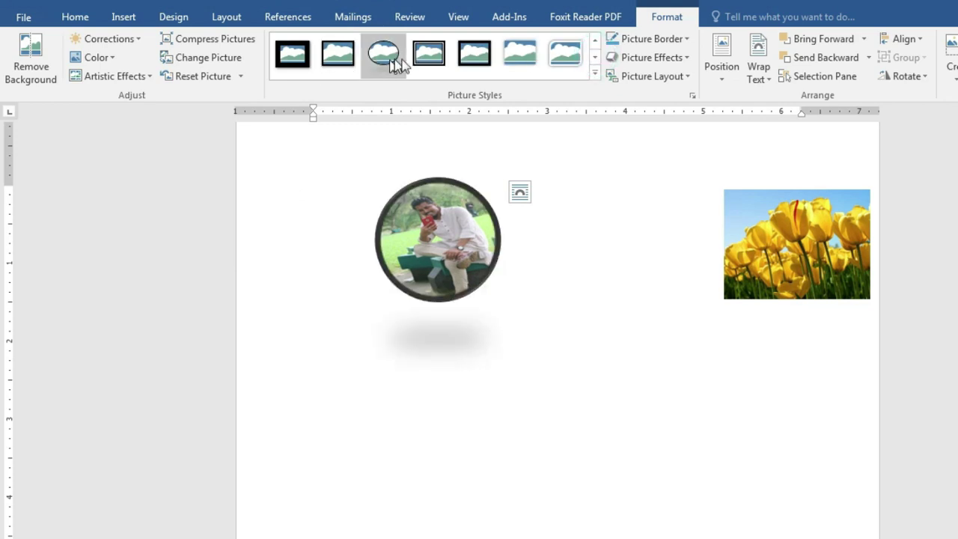
left_click(771, 265)
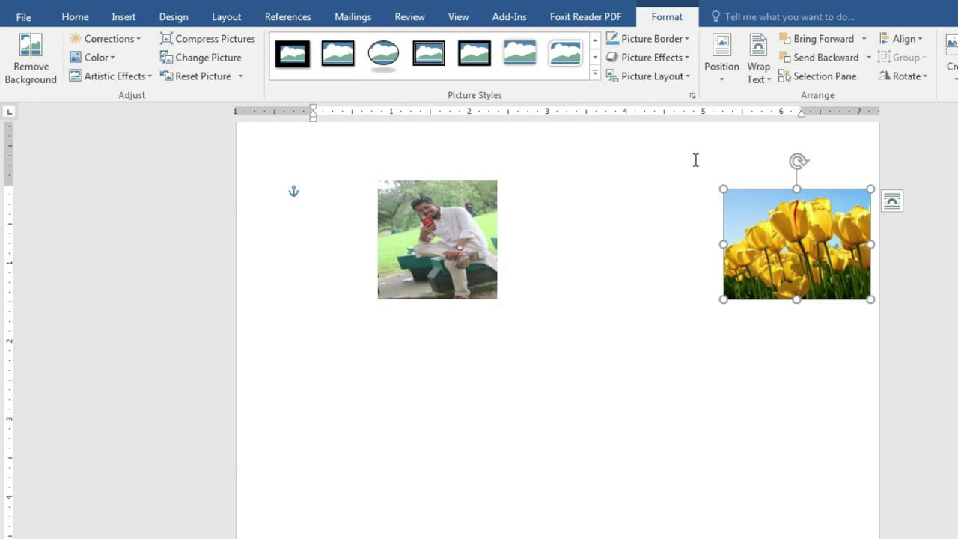
left_click(583, 62)
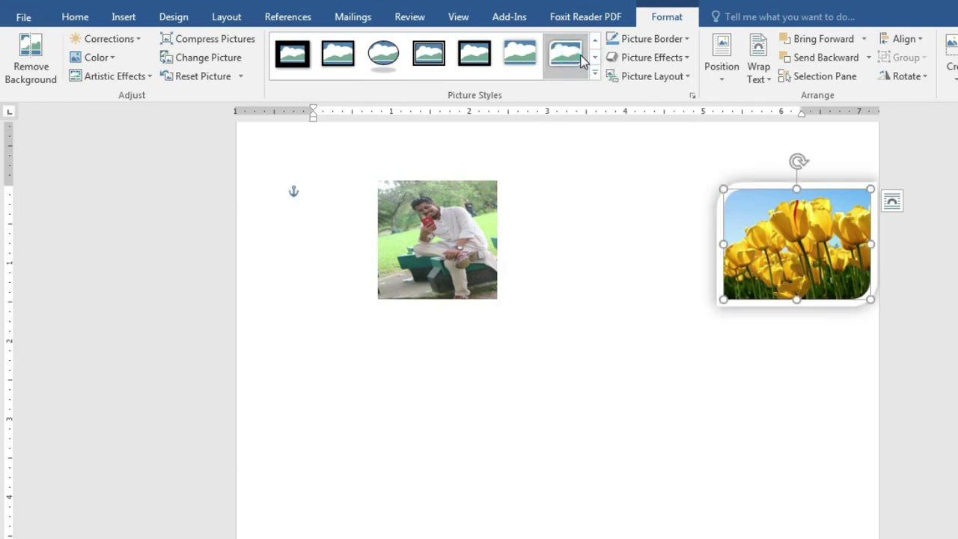
Step: Give the photo the black oval frame style with a shadow beneath, and move the tulips picture about 1.2 inches left
left_click(410, 241)
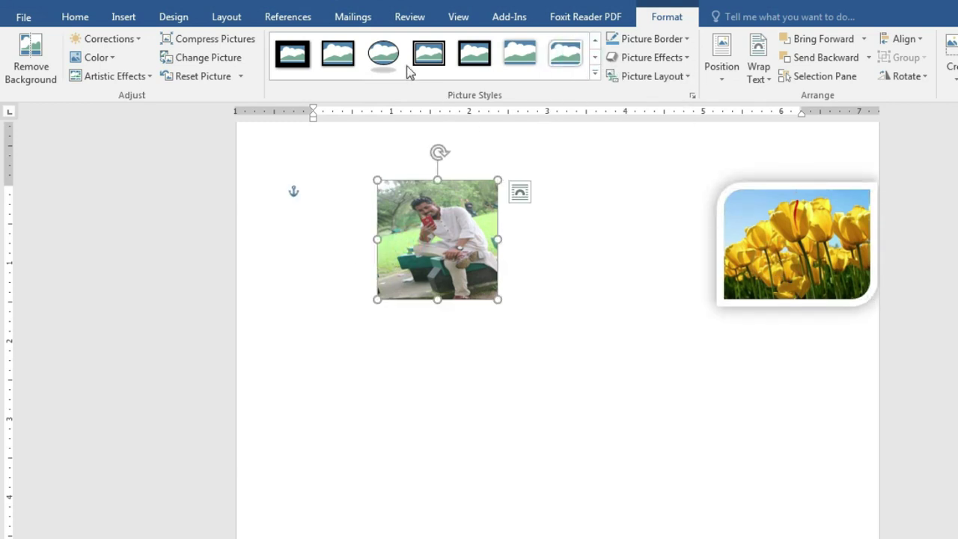
left_click(401, 66)
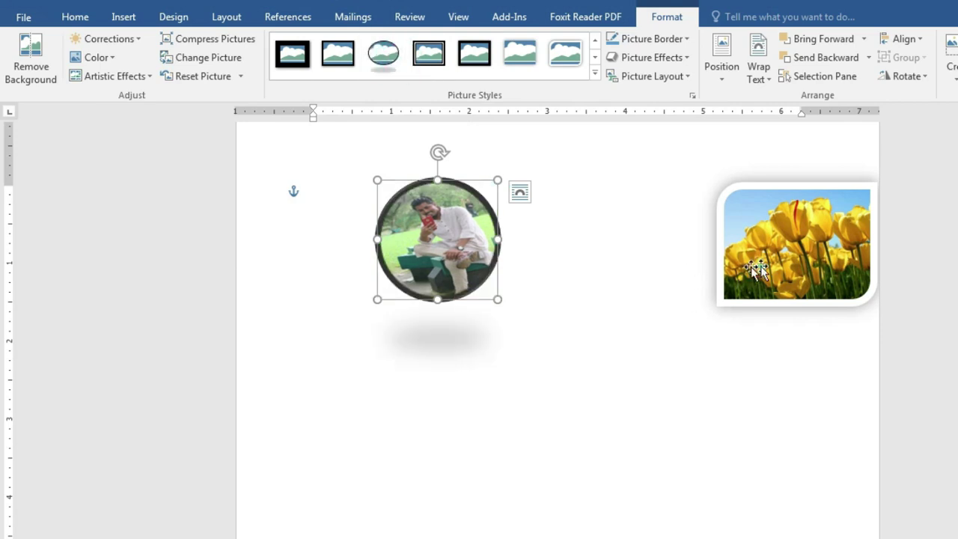
left_click_drag(751, 261, 664, 260)
left_click(683, 348)
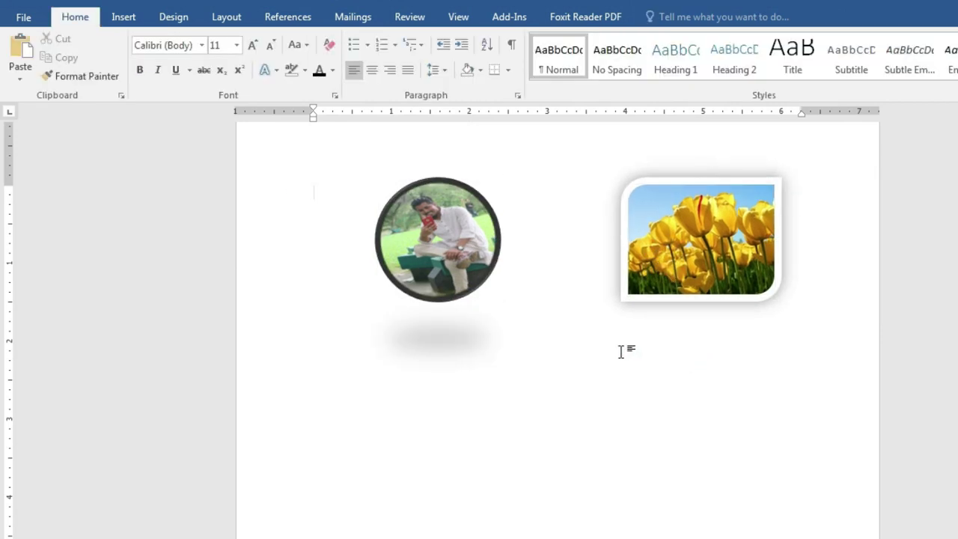
Step: Delete the oval-framed photo and the tulips picture from the page
left_click(446, 244)
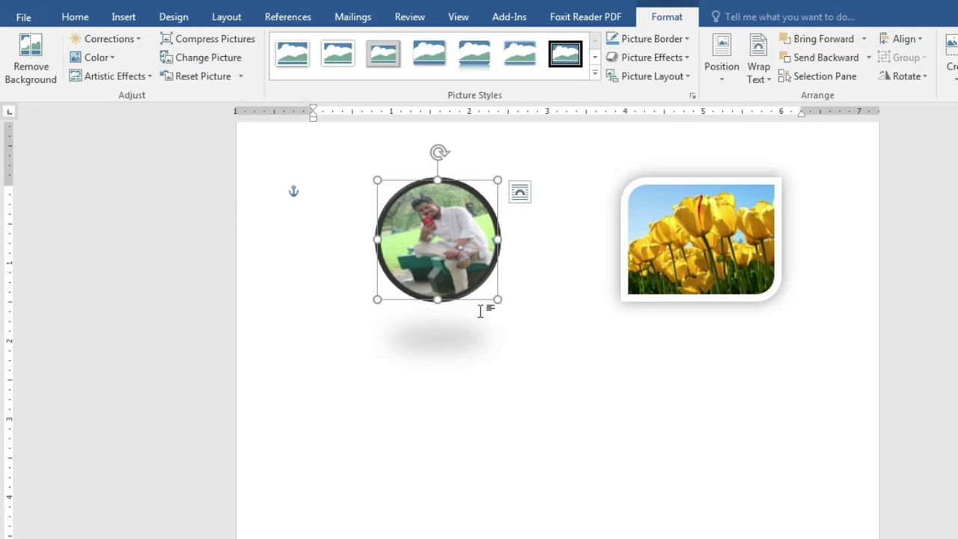
key("Delete")
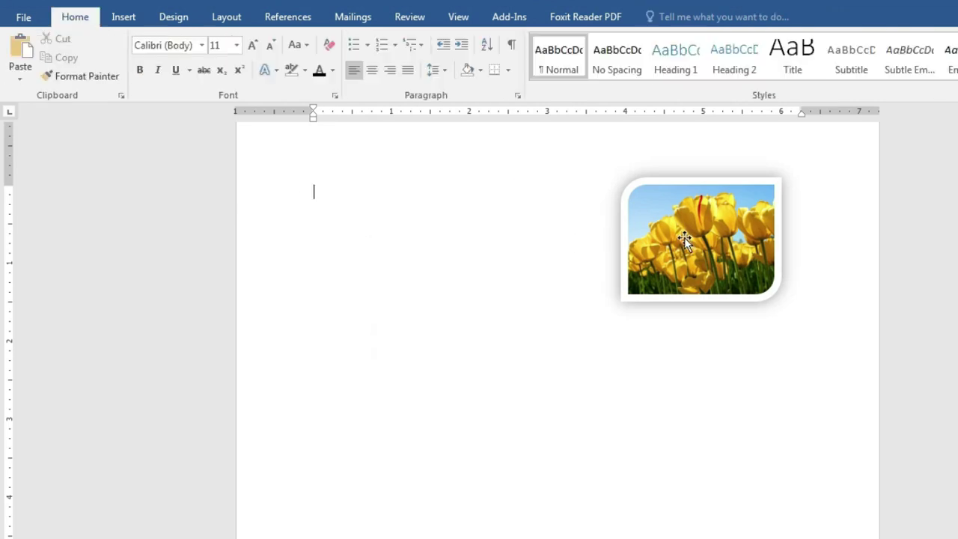
left_click(684, 238)
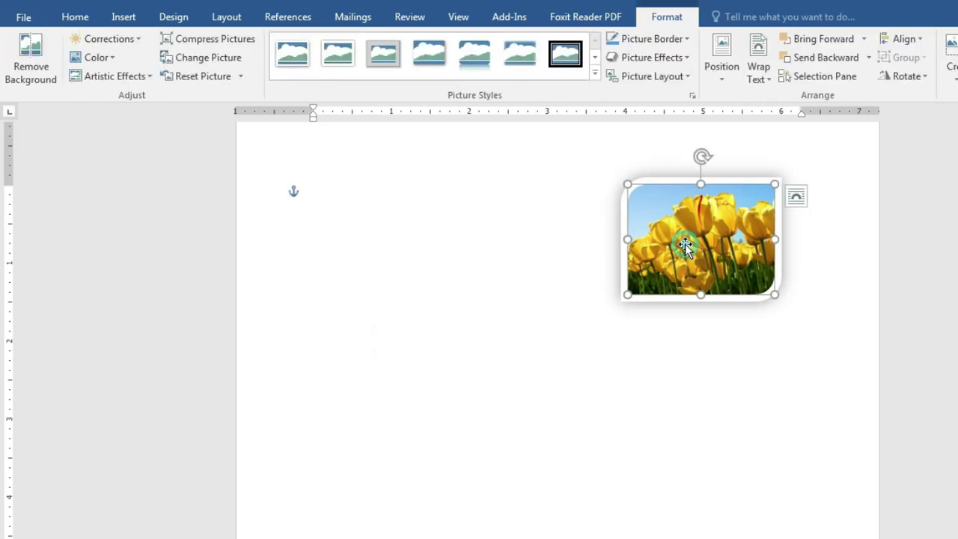
key("Delete")
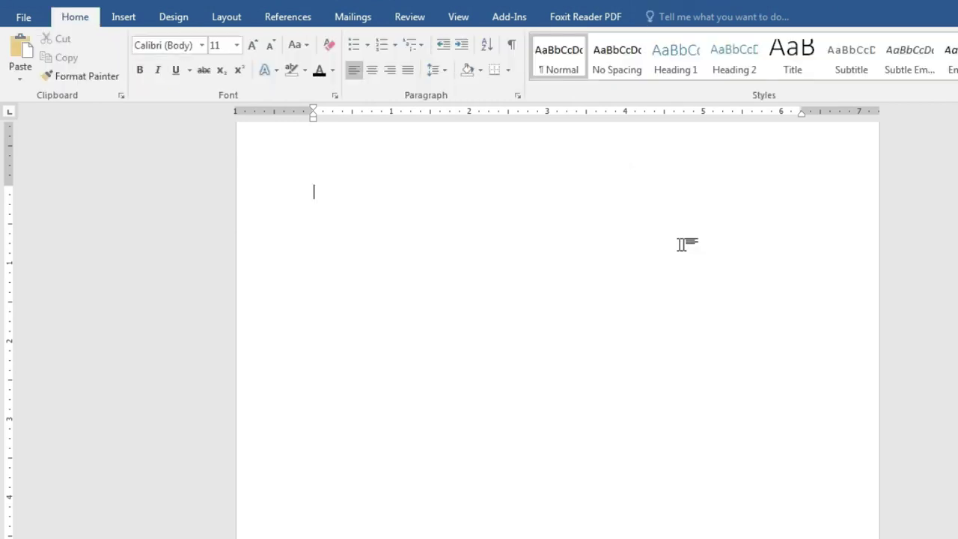
Step: Search for online pictures of "flower" with Bing Image Search
left_click(124, 18)
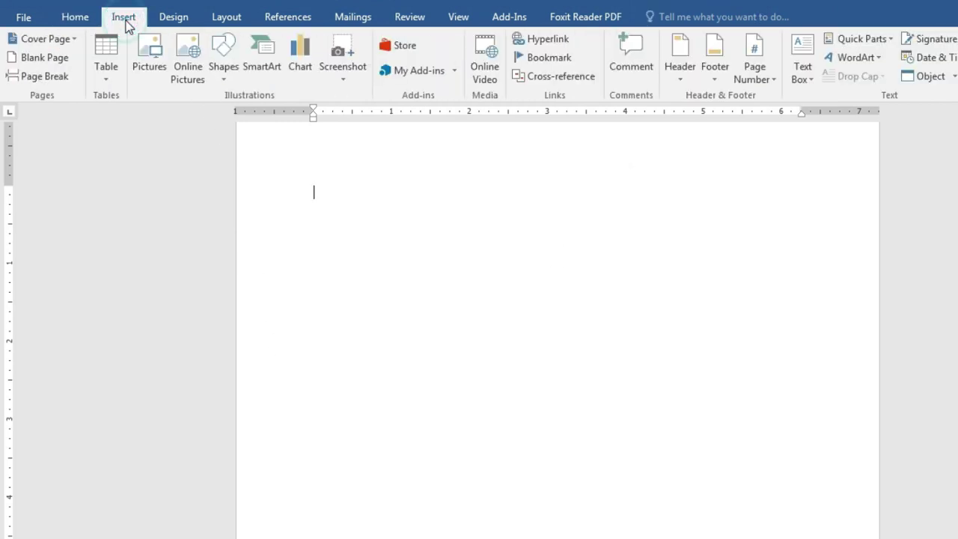
left_click(188, 64)
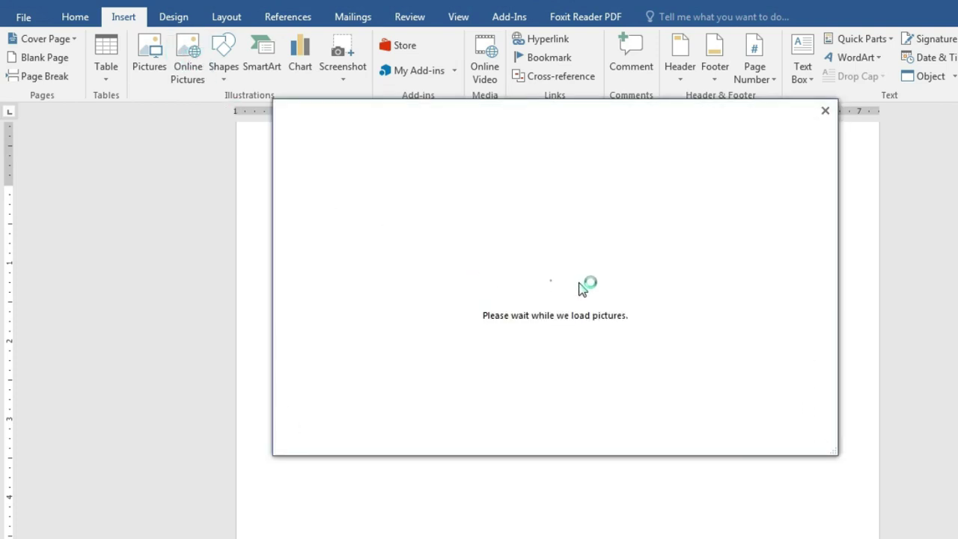
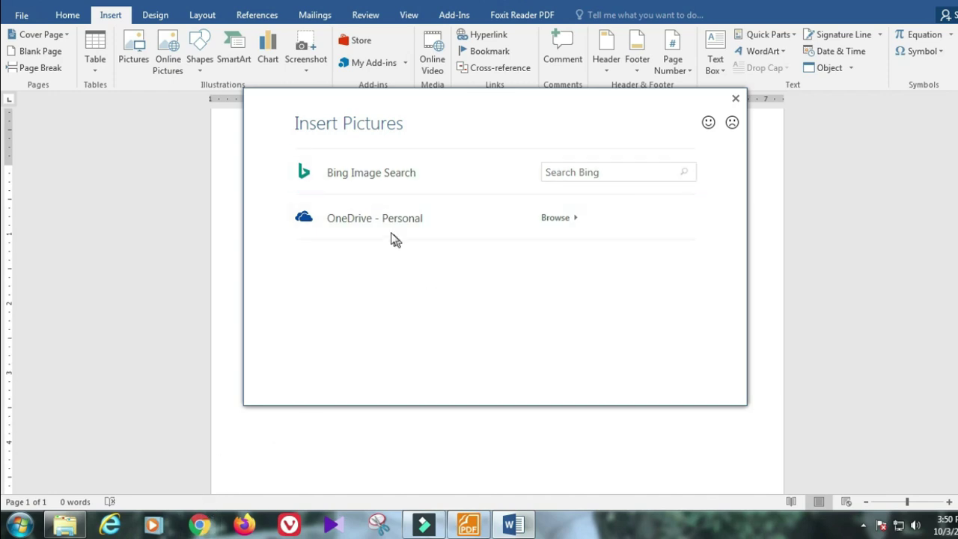
left_click(620, 176)
left_click(605, 176)
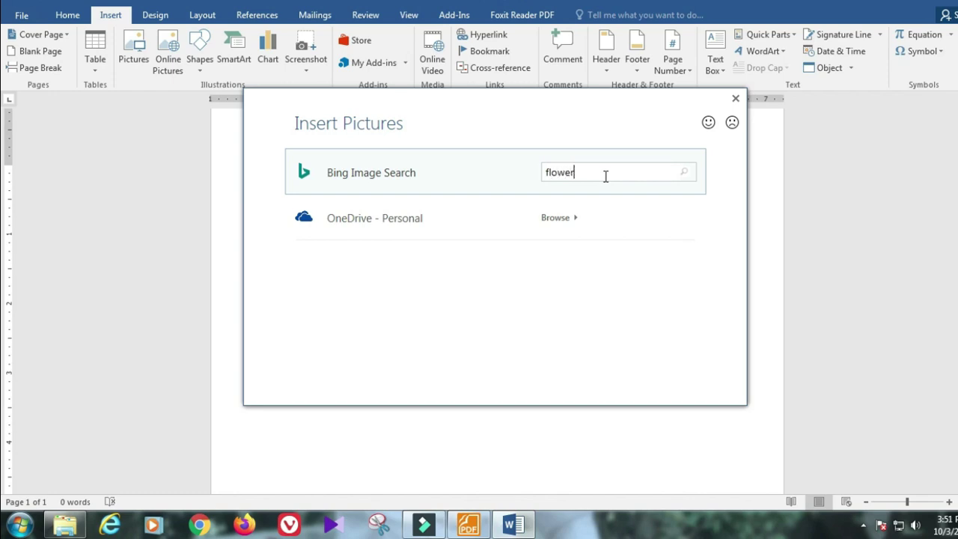
left_click(685, 177)
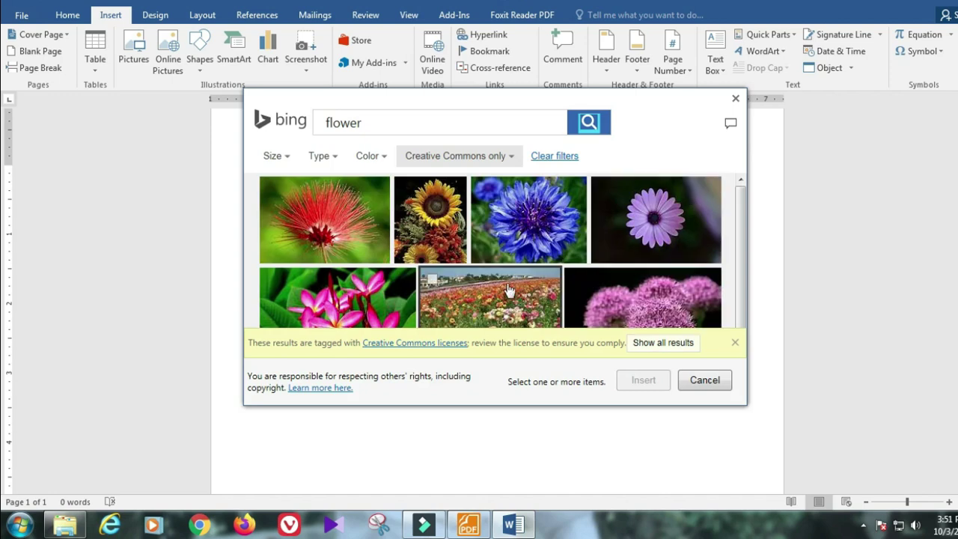
Step: Browse the flower results and insert the first one, the 910 x 607 picture of a red flower on green
scroll(402, 262, "down", 1)
scroll(402, 262, "down", 1)
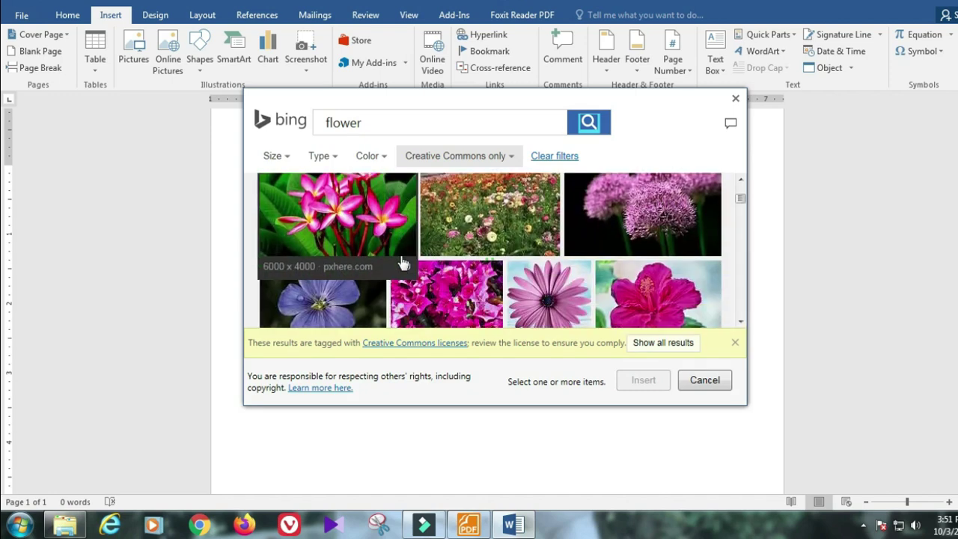
scroll(404, 262, "down", 1)
scroll(408, 270, "down", 1)
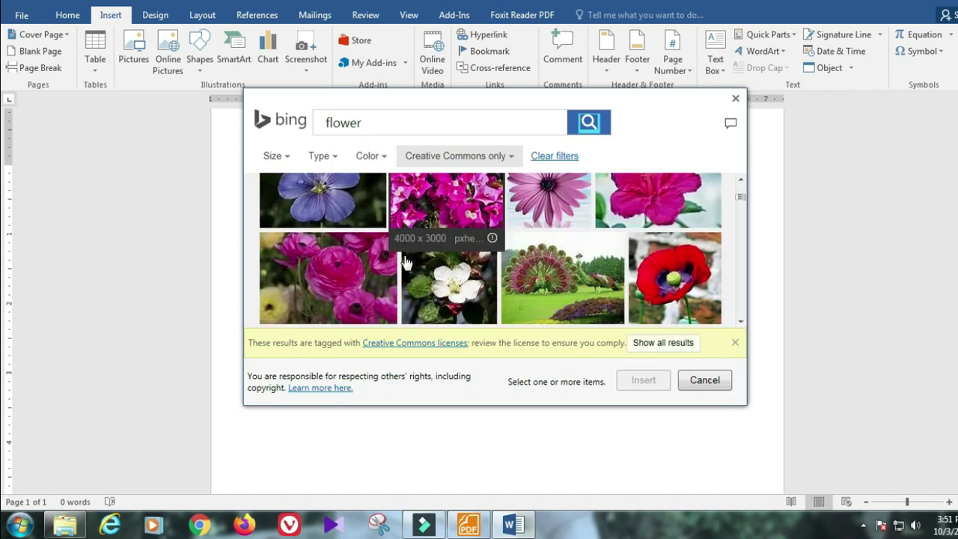
scroll(449, 277, "up", 1)
scroll(524, 281, "down", 1)
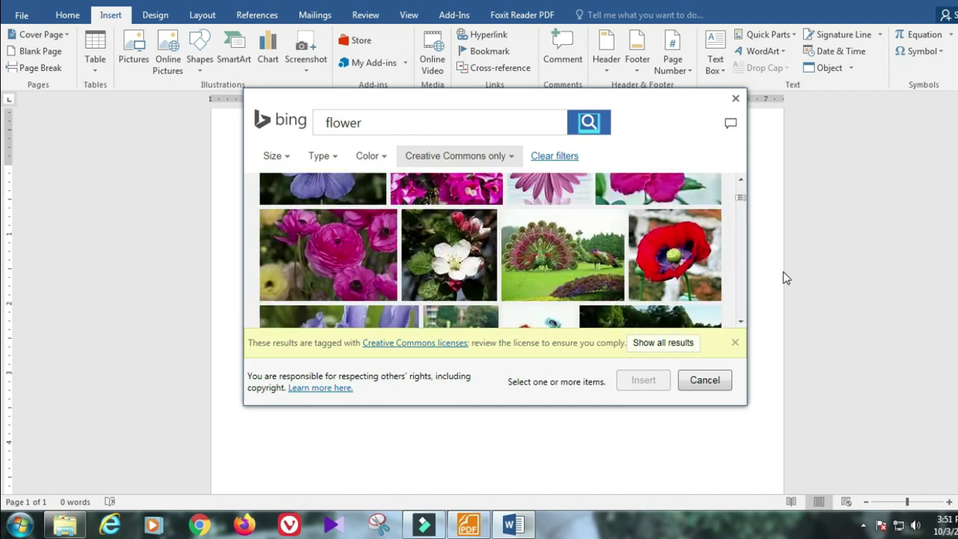
scroll(738, 268, "down", 1)
scroll(708, 274, "up", 4)
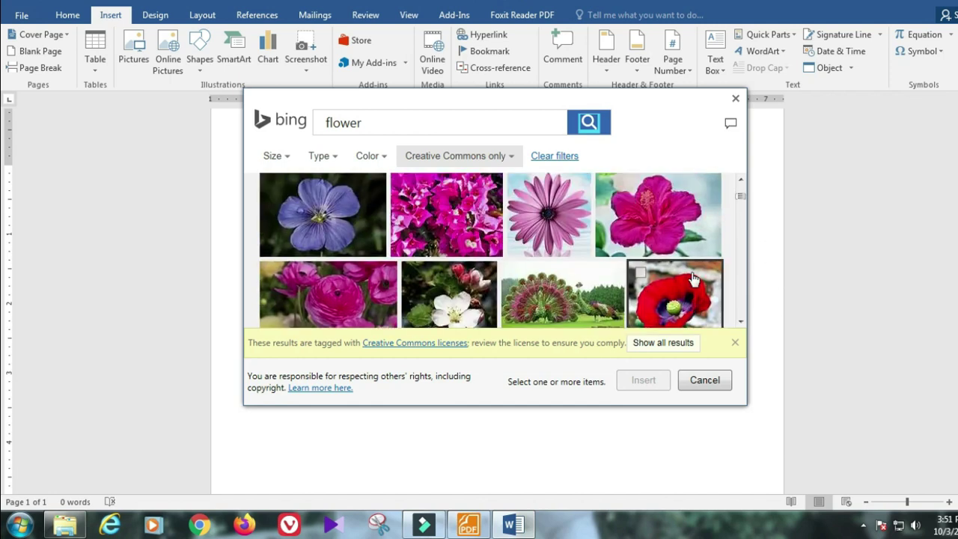
scroll(479, 262, "up", 2)
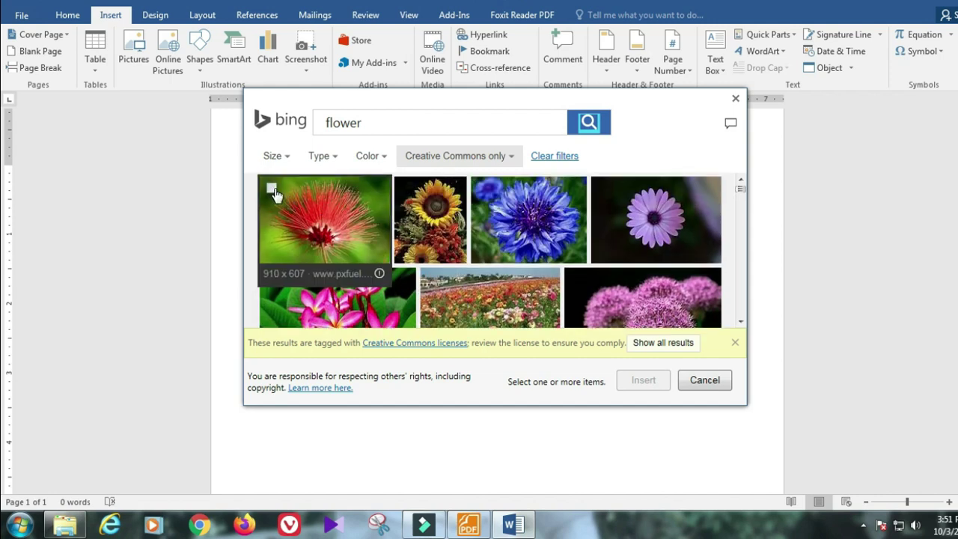
left_click(271, 190)
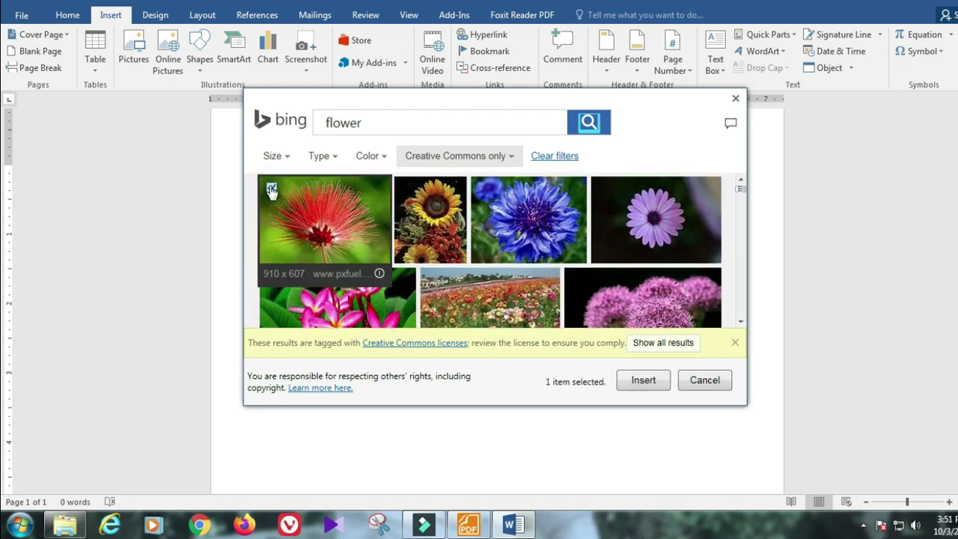
left_click(644, 378)
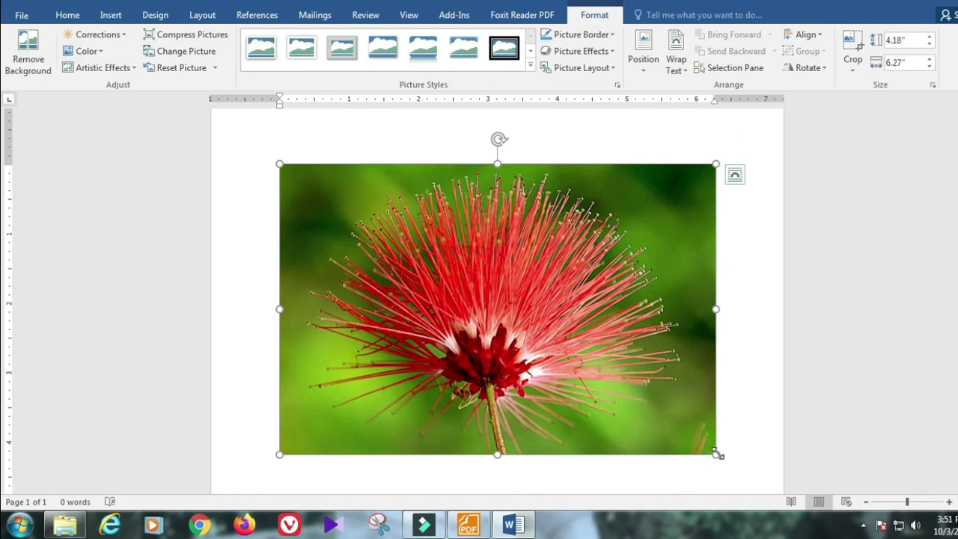
Step: Resize the red flower picture to 1.6 inches high and 2.14 inches wide
left_click_drag(677, 440, 544, 339)
left_click_drag(586, 380, 521, 325)
left_click_drag(522, 245, 428, 244)
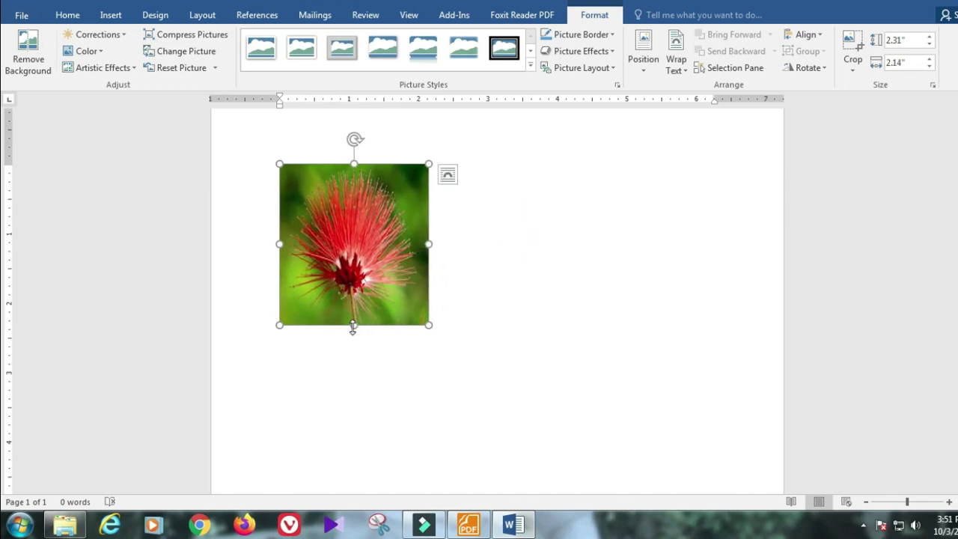
left_click_drag(353, 325, 357, 275)
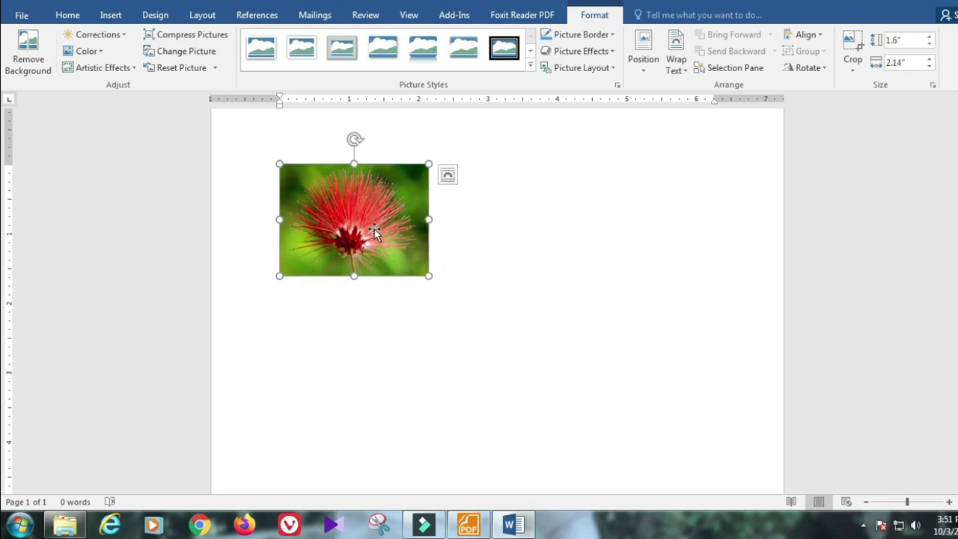
Step: Set the flower picture's text wrapping to Top and Bottom and move it slightly right and down on the page
mouse_move(374, 229)
left_mouse_down()
mouse_move(614, 338)
mouse_move(606, 239)
mouse_move(389, 214)
mouse_move(599, 262)
mouse_move(385, 230)
left_mouse_up()
left_click(676, 66)
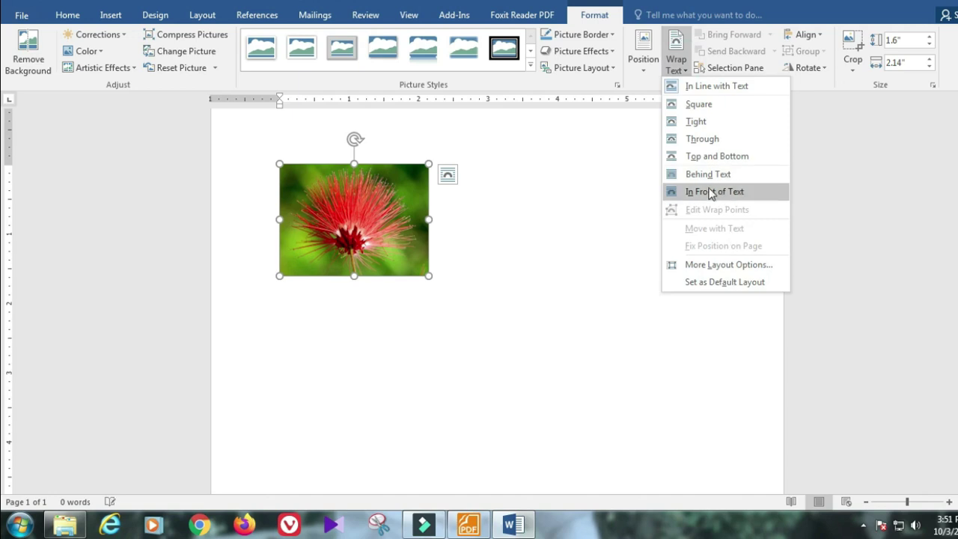
left_click(700, 155)
left_click_drag(391, 229, 424, 256)
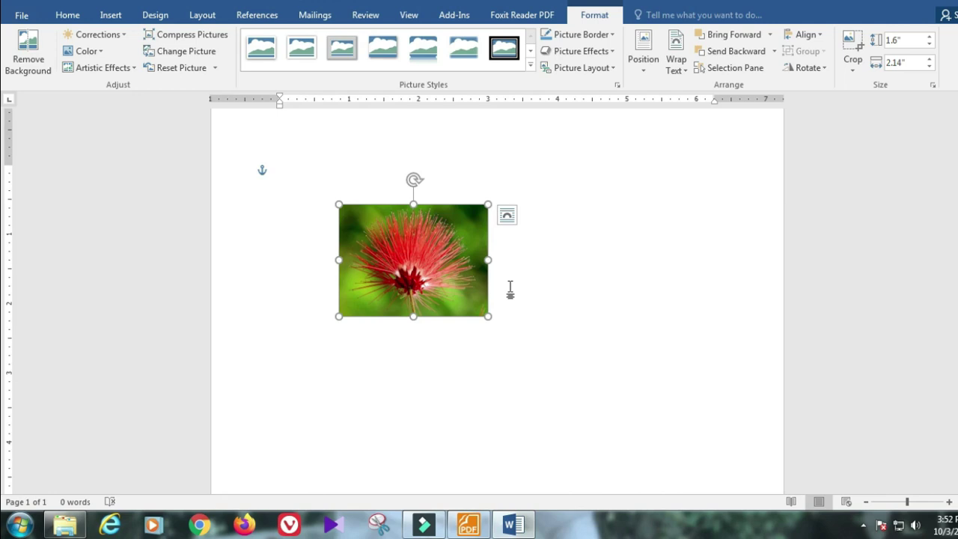
Step: Delete the red flower picture from the page
key("Delete")
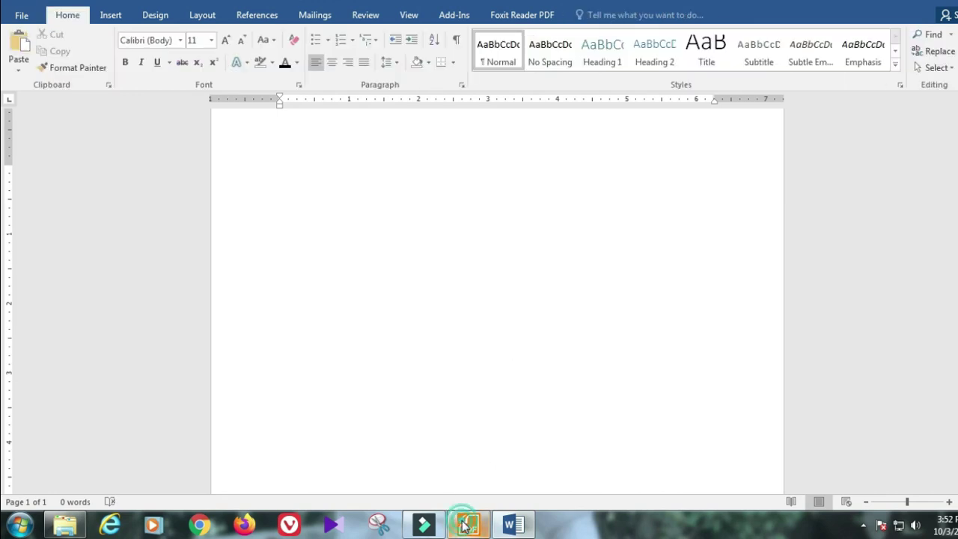
Step: Switch to the course outline in Foxit Reader, highlight "shapes?" in the first Class-5 topic, and return to Word
left_click(463, 524)
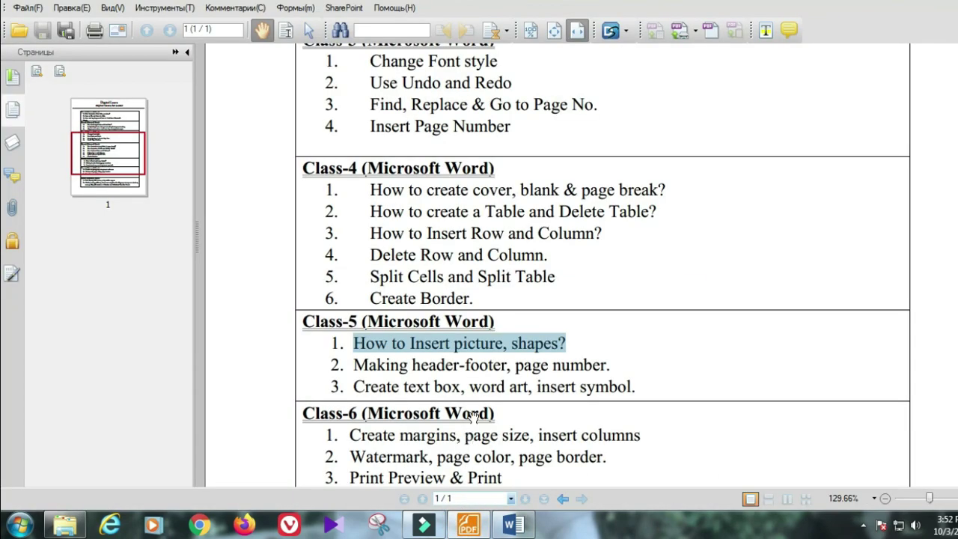
scroll(475, 414, "down", 1)
left_click(521, 287)
left_click_drag(512, 300, 569, 304)
left_click(942, 1)
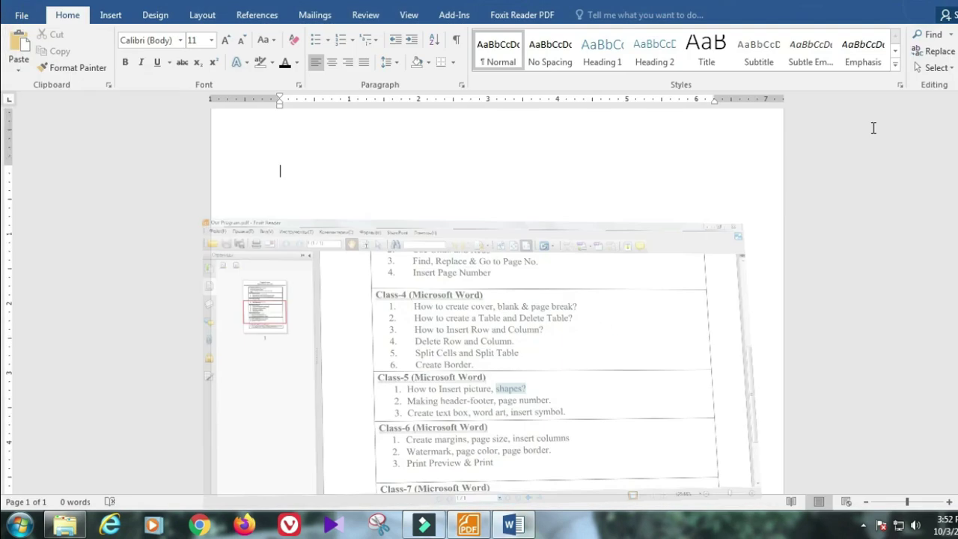
Step: Draw an oval about 0.98 by 0.96 inch on the upper page and a right block arrow about 1.56 by 0.79 inch to its right
scroll(384, 373, "up", 1)
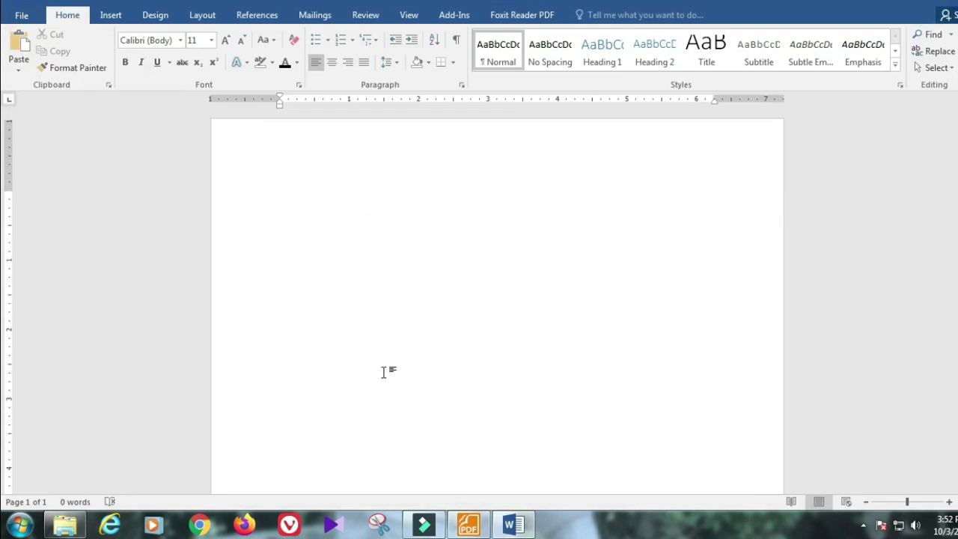
left_click(110, 16)
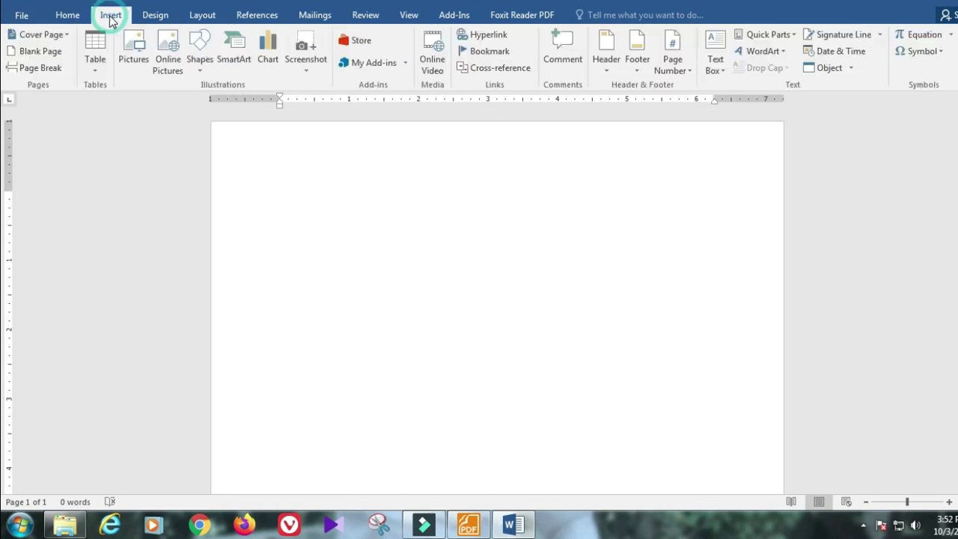
left_click(203, 68)
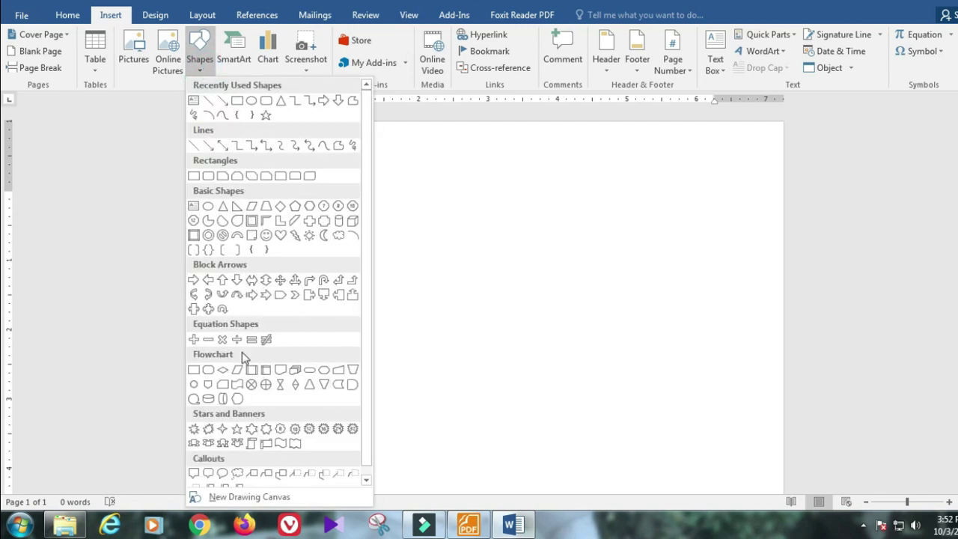
left_click(251, 103)
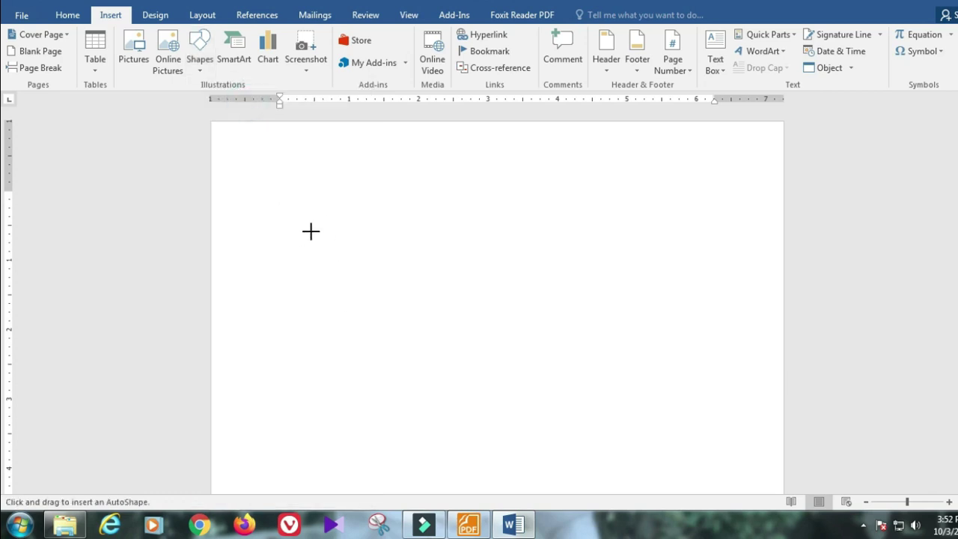
left_click_drag(321, 229, 389, 293)
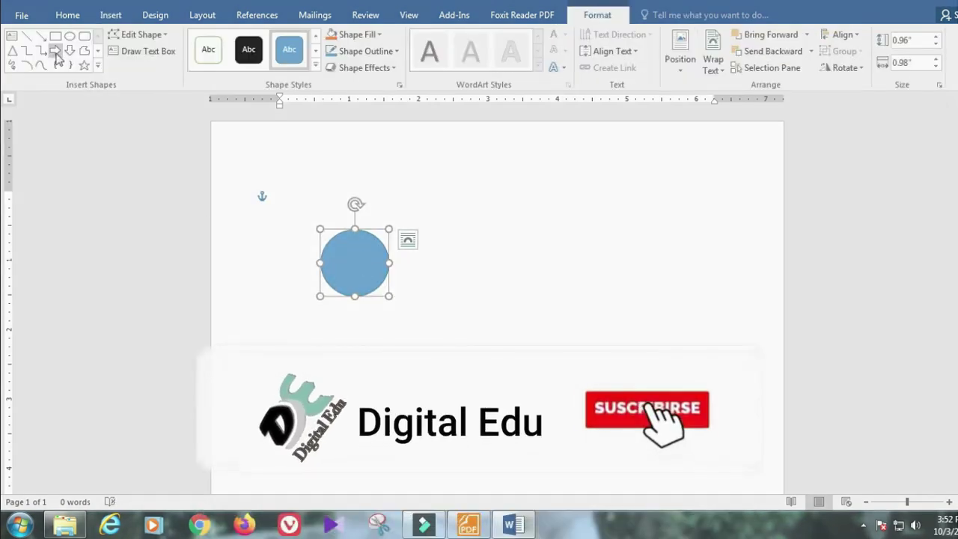
left_click(55, 50)
left_click_drag(501, 237, 610, 293)
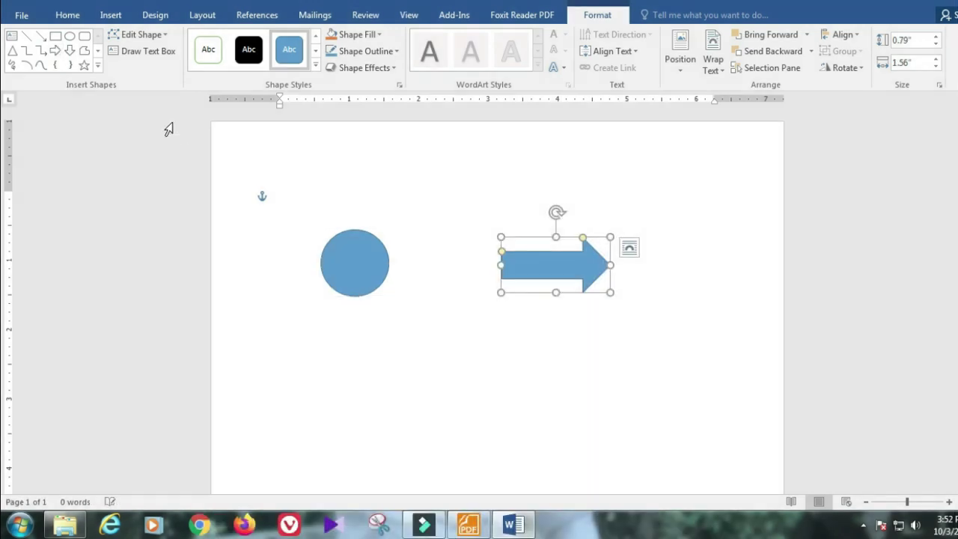
Step: Draw a five-point star about 1.06 by 0.72 inch below and between the two shapes, and fill the circle with red
left_click(84, 66)
left_click_drag(437, 339, 512, 386)
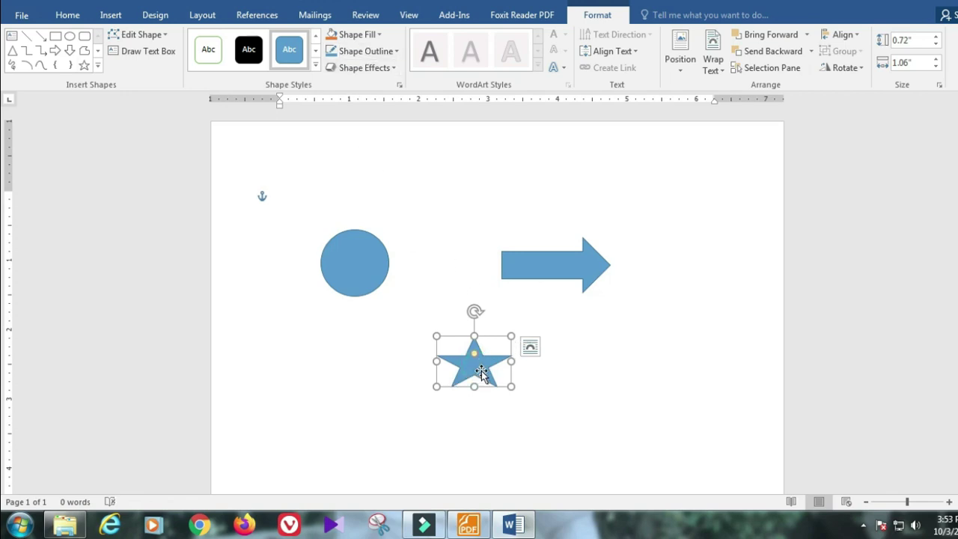
left_click(372, 267)
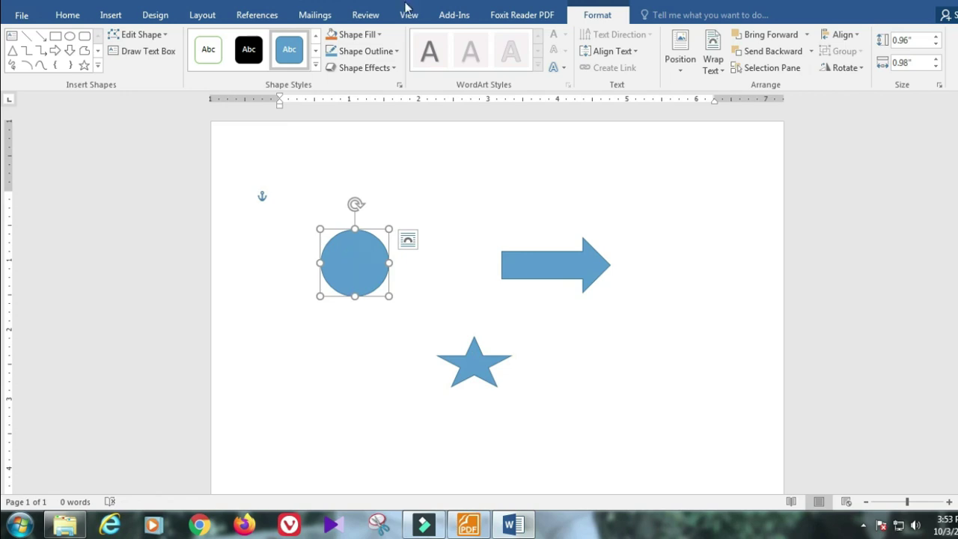
left_click(354, 38)
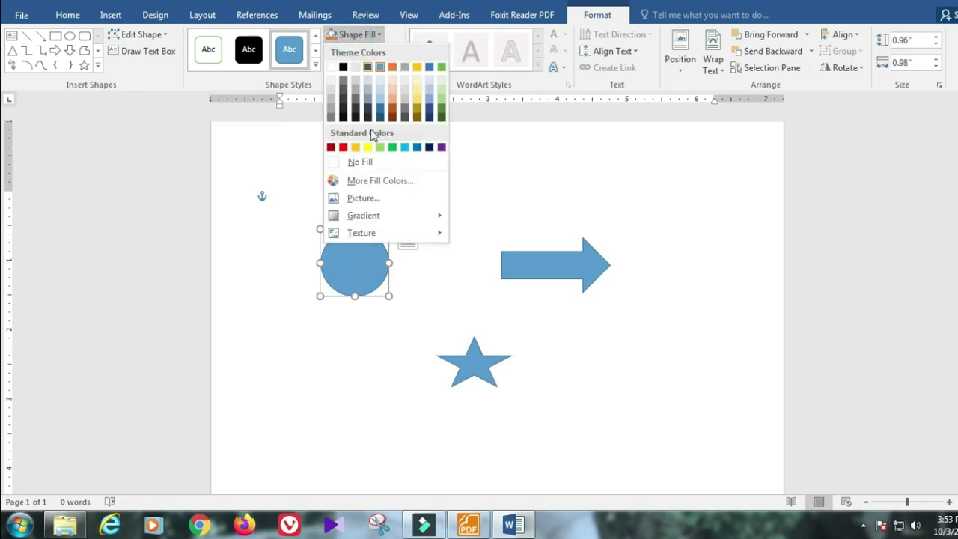
left_click(343, 146)
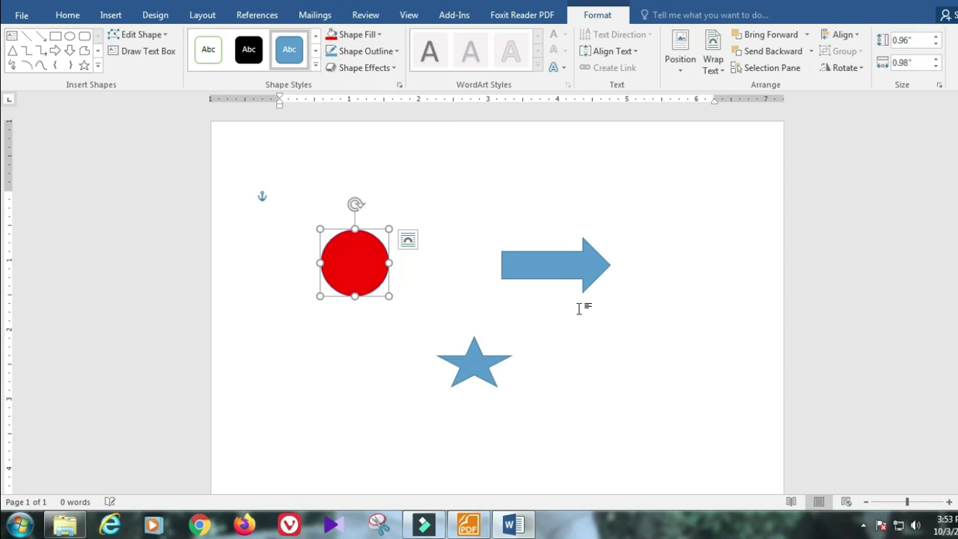
Step: Fill the right block arrow with standard green and the star with yellow
left_click(582, 271)
left_click(352, 35)
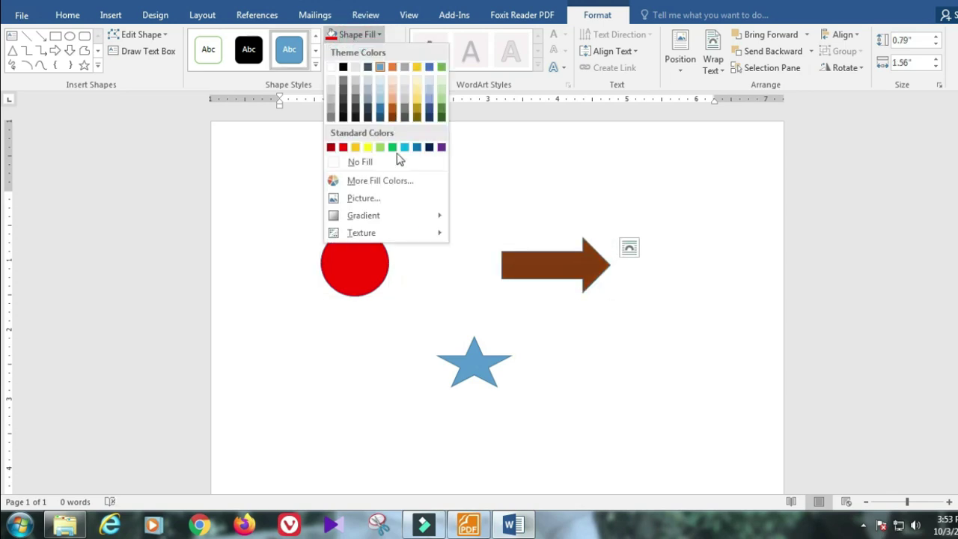
left_click(391, 148)
left_click(483, 368)
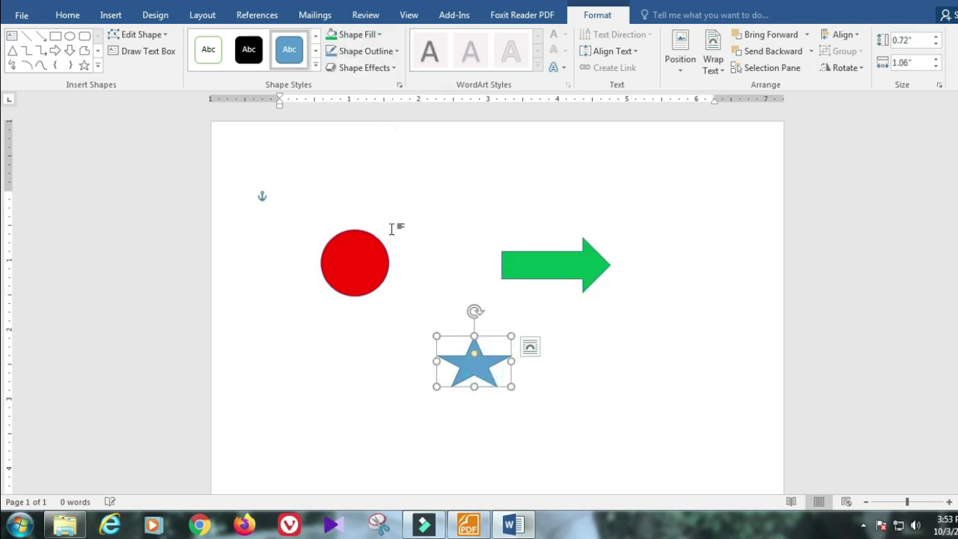
left_click(351, 35)
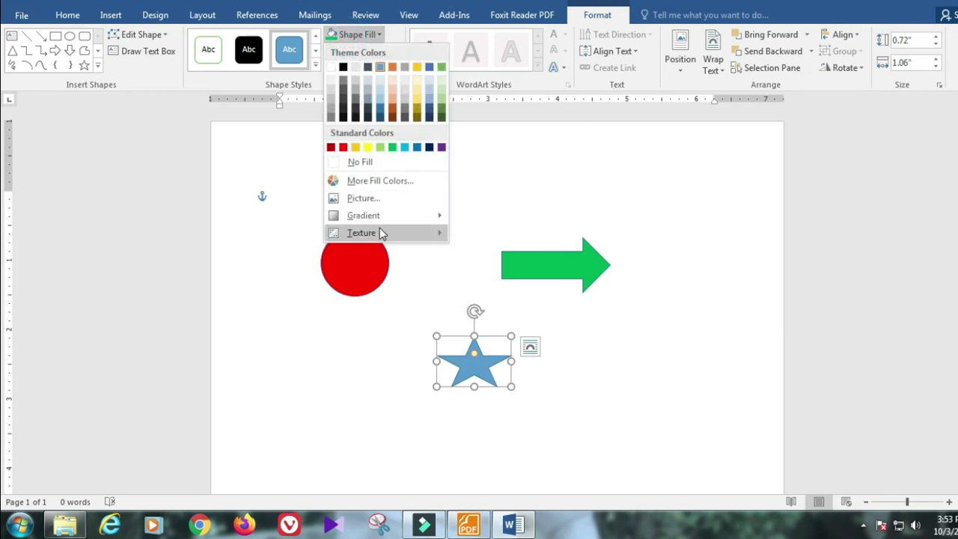
left_click(366, 147)
left_click(635, 381)
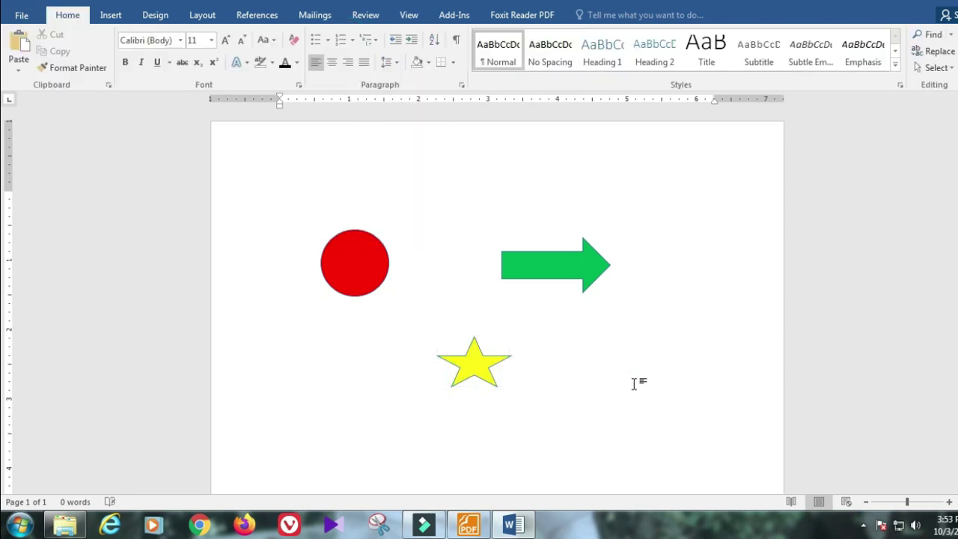
Step: Delete the green arrow, the yellow star and the red circle from the page
left_click(566, 273)
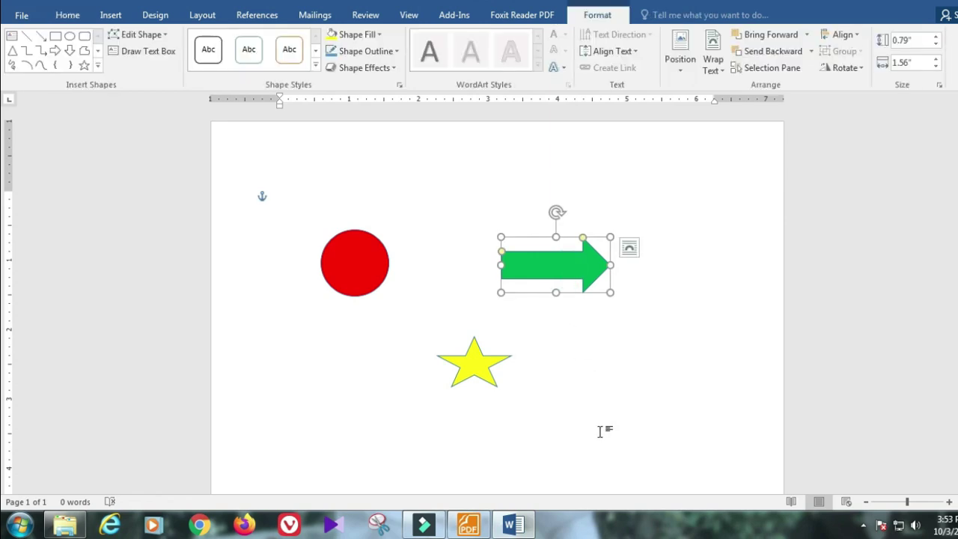
key("Delete")
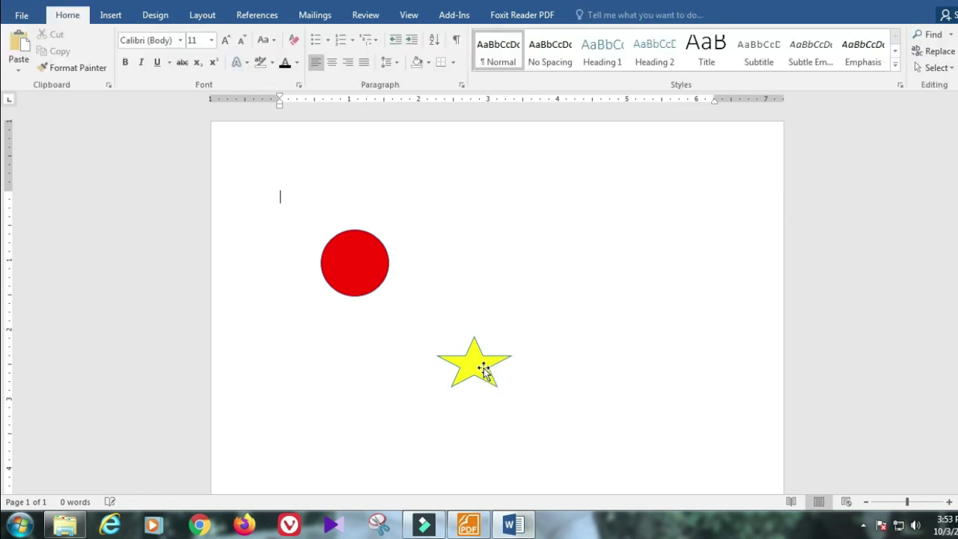
left_click(483, 368)
key("Delete")
left_click(366, 273)
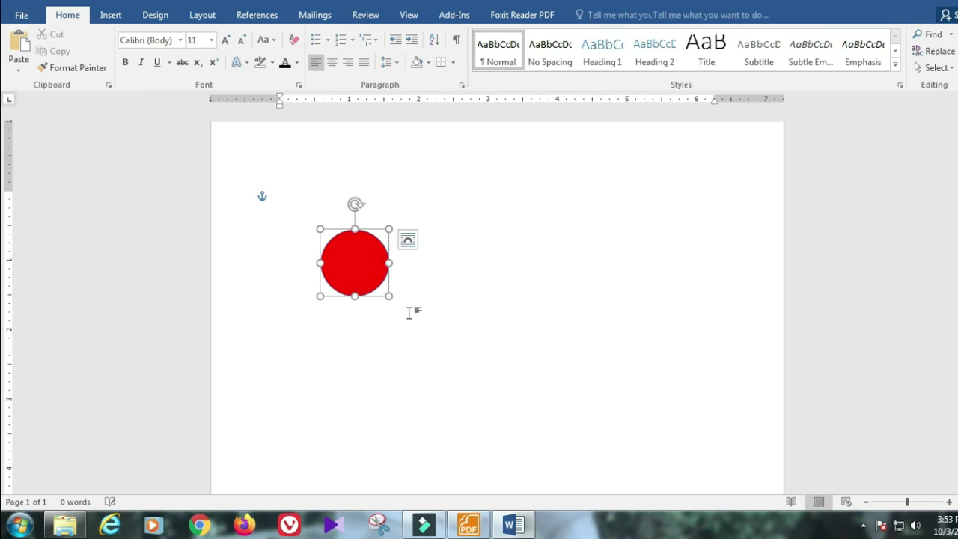
key("Delete")
Step: Draw a Flowchart Punched Tape shape about 1.39 by 1.37 inch near the page top and an oval about 0.42 by 0.44 inch at its centre
left_click(111, 15)
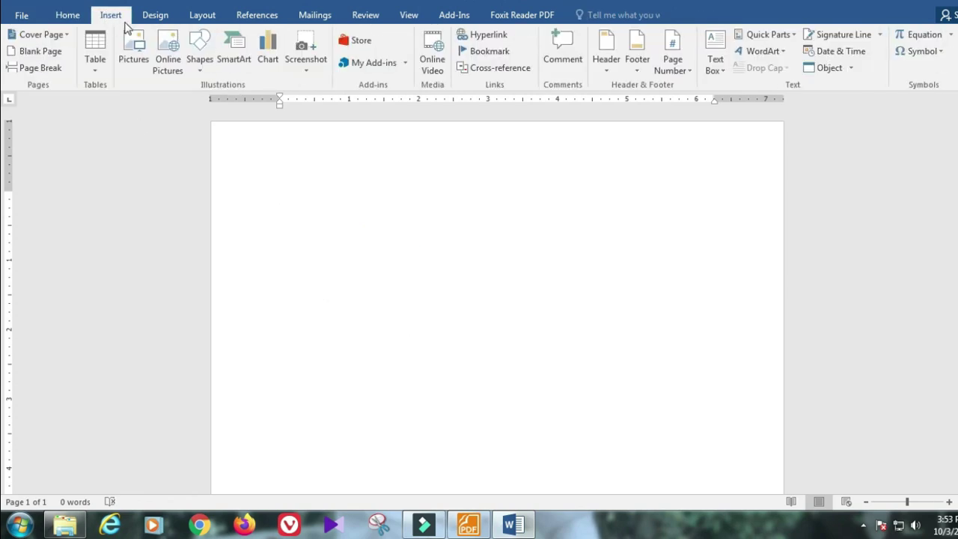
left_click(198, 65)
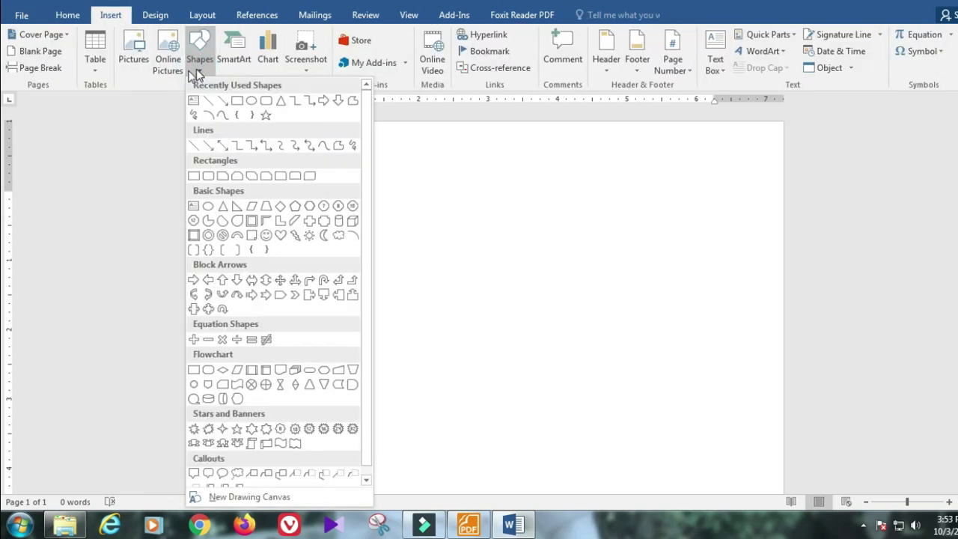
left_click(237, 385)
left_click_drag(439, 292, 536, 197)
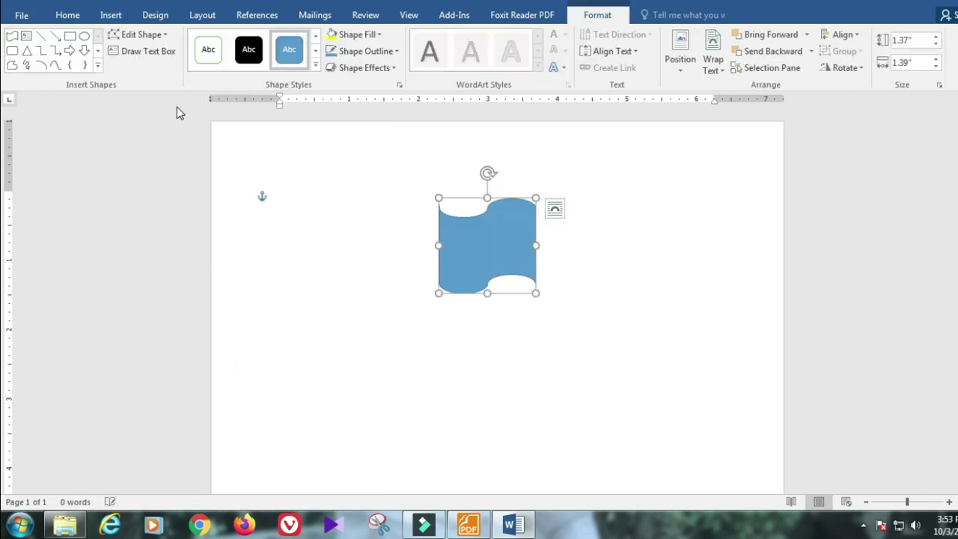
left_click(84, 36)
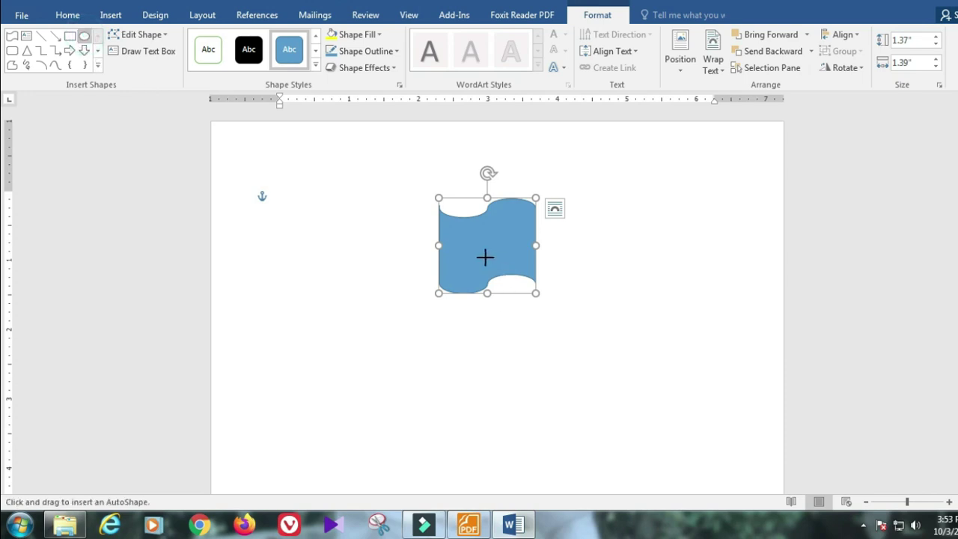
left_click_drag(473, 259, 503, 230)
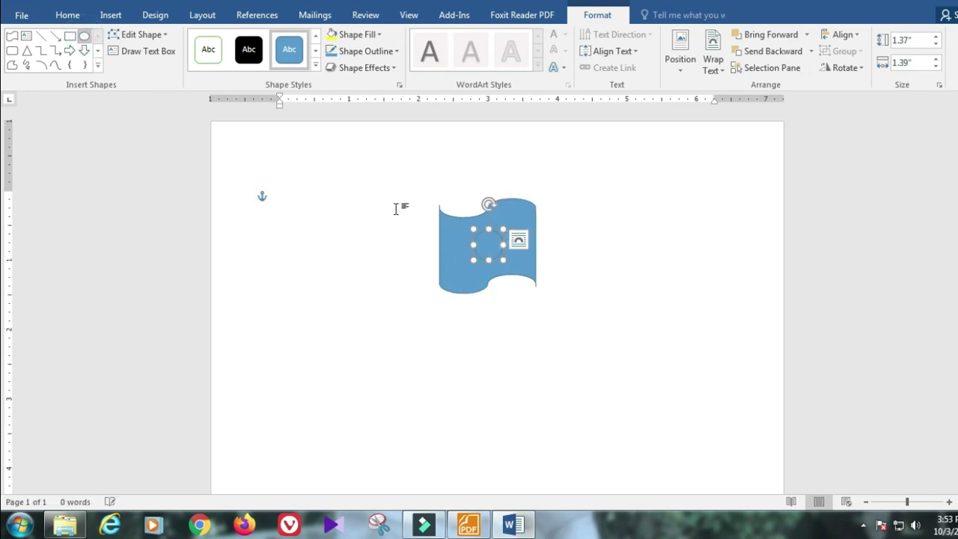
Step: Draw a vertical flagpole line about 3.02 inches long along the flag's left edge and a rectangle about 1 by 0.53 inch at its foot
left_click(42, 38)
left_click_drag(440, 190, 439, 312)
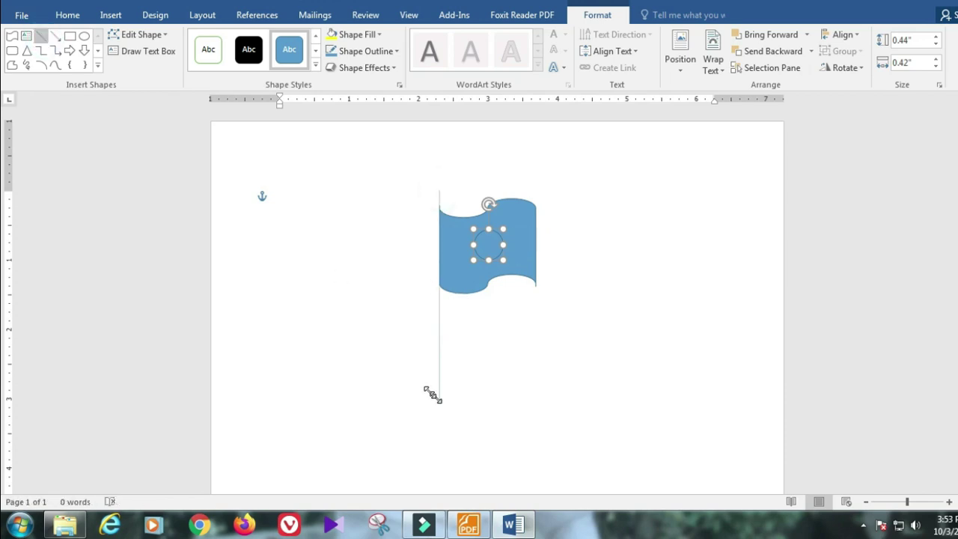
left_click_drag(433, 395, 439, 400)
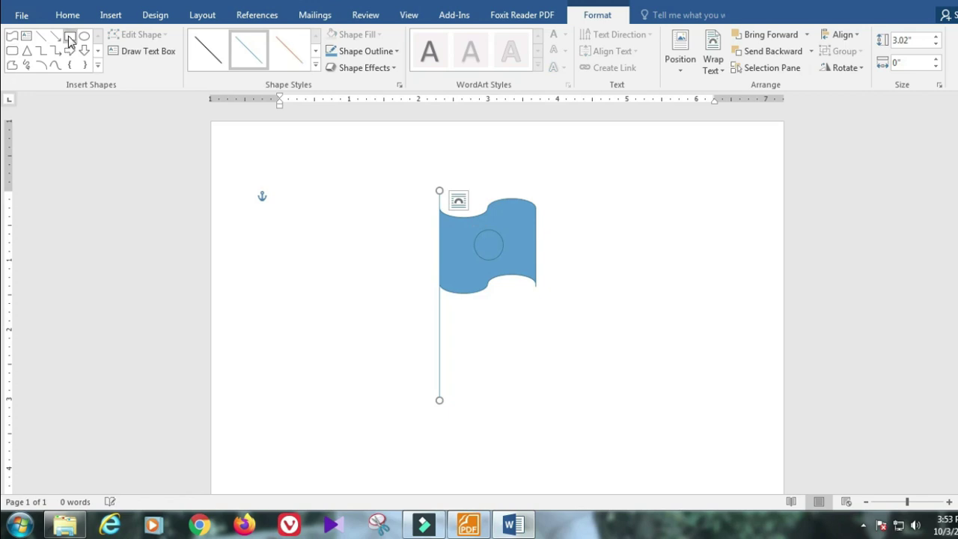
left_click(69, 37)
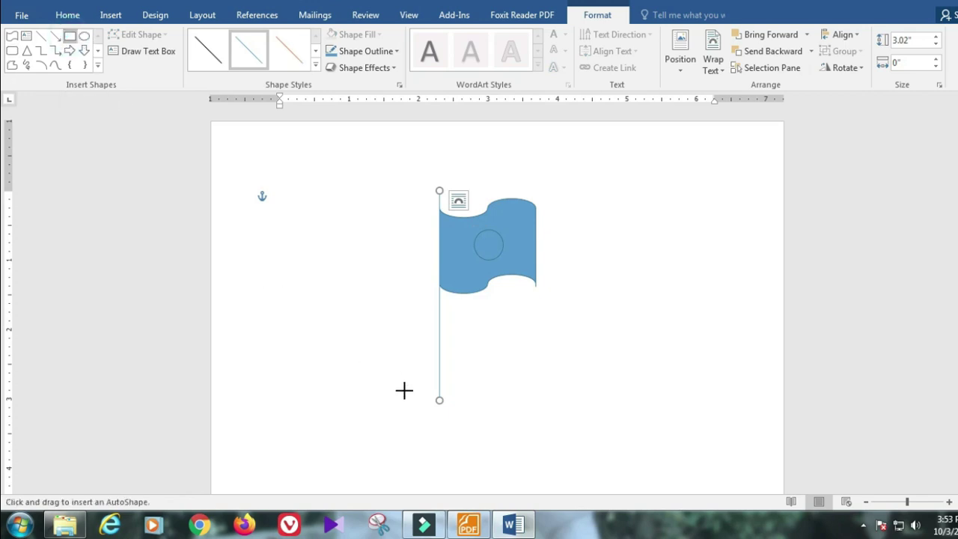
left_click_drag(411, 393, 452, 408)
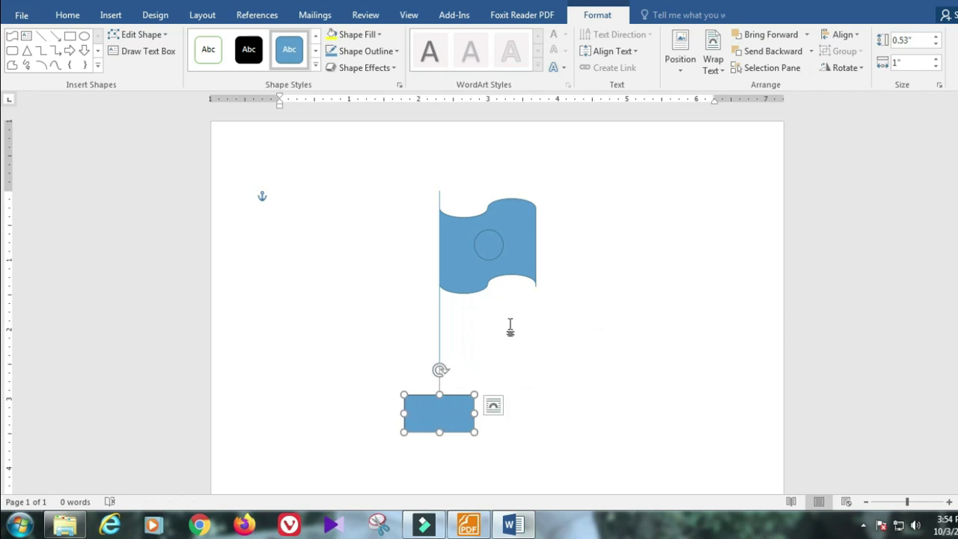
Step: Fill the small circle with red and the wavy flag shape with standard green
left_click(485, 249)
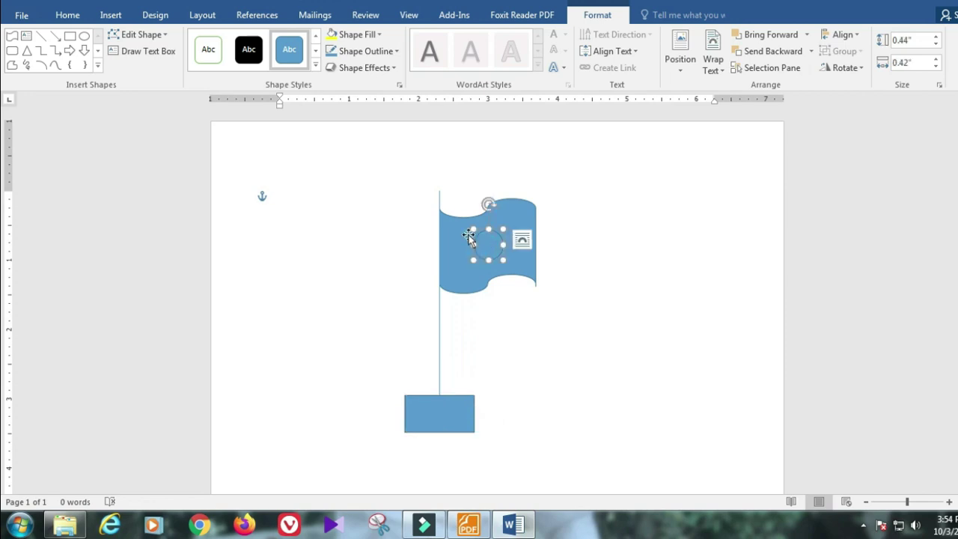
left_click(357, 36)
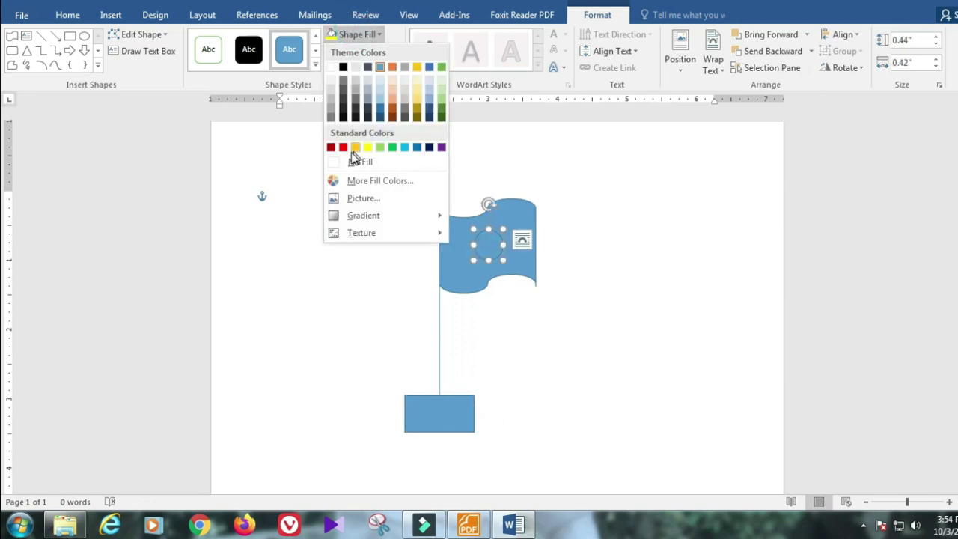
left_click(343, 146)
left_click(513, 217)
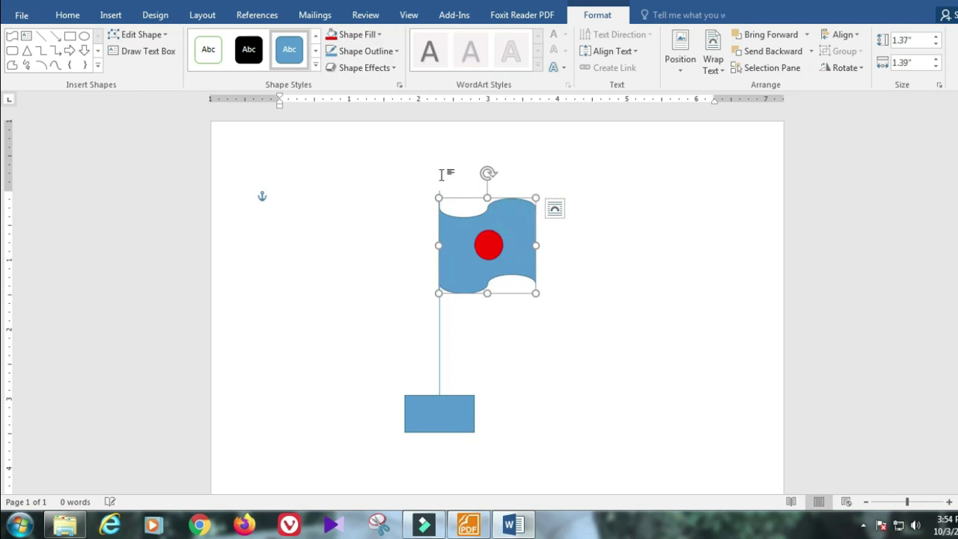
left_click(359, 34)
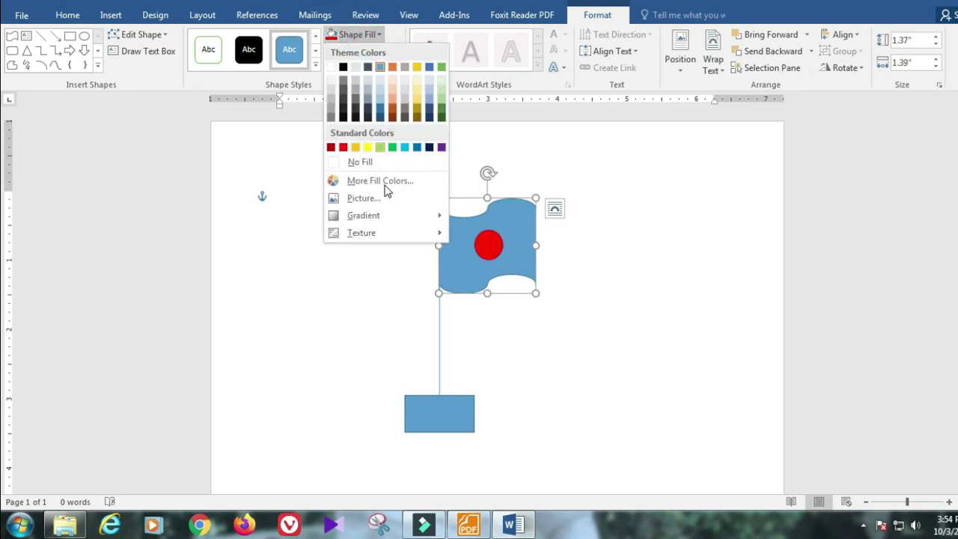
left_click(393, 147)
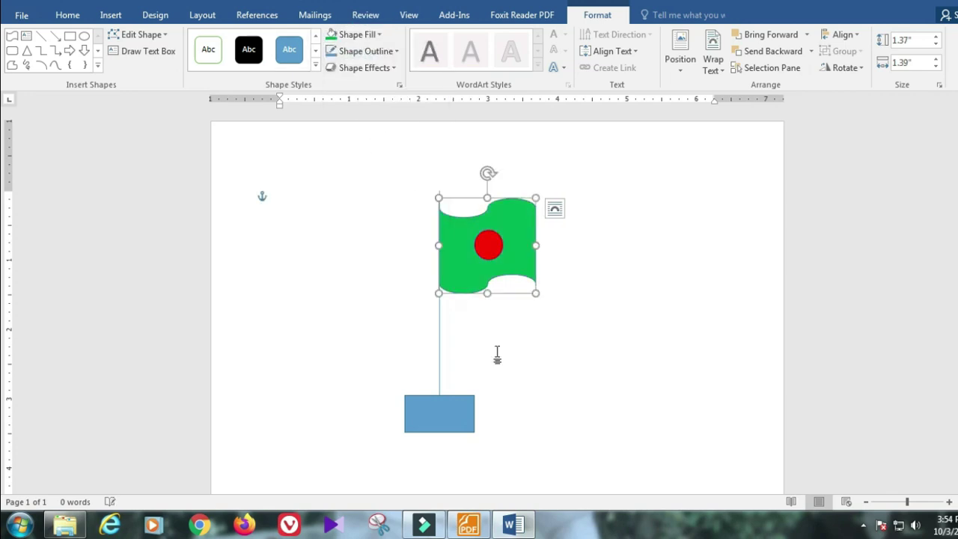
Step: Fill the base rectangle under the flagpole with dark gray and deselect it
left_click(458, 417)
left_click(357, 34)
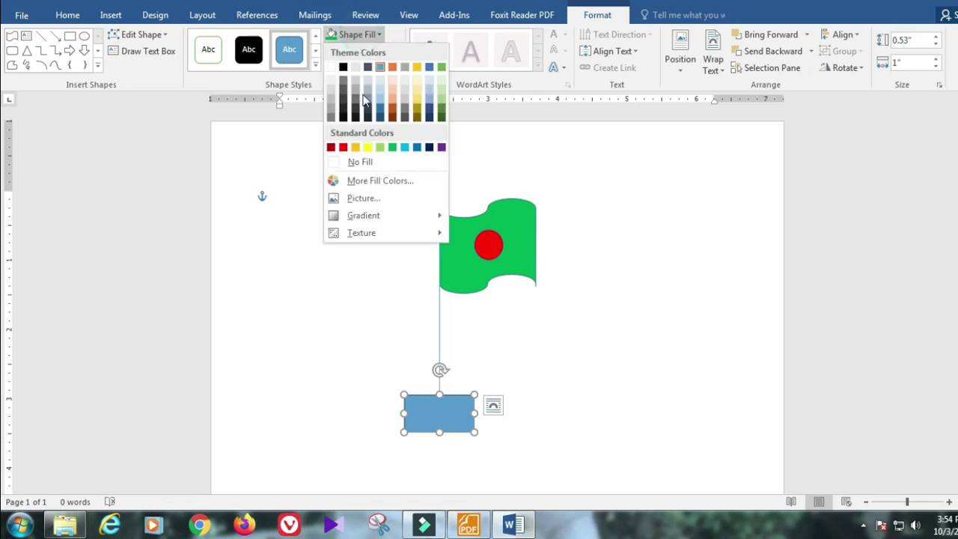
left_click(355, 101)
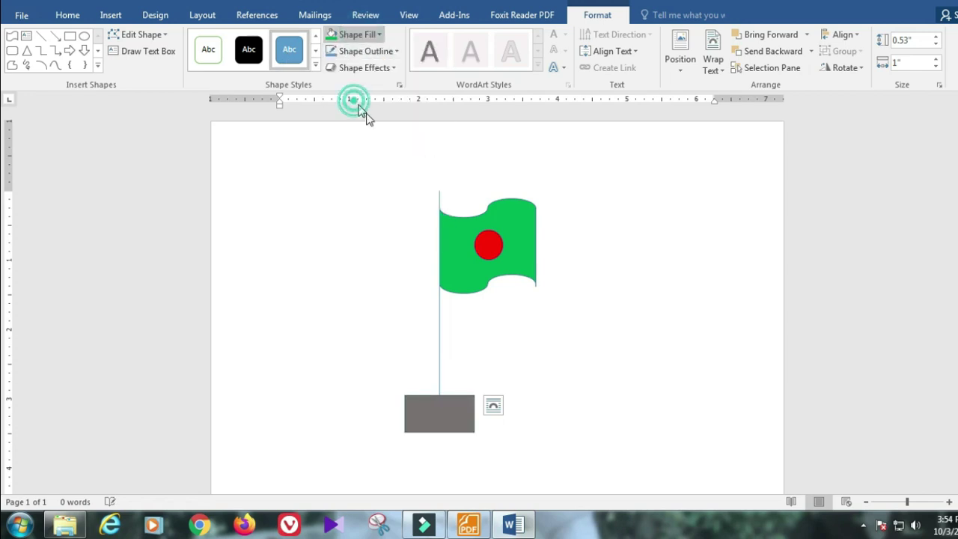
left_click(615, 376)
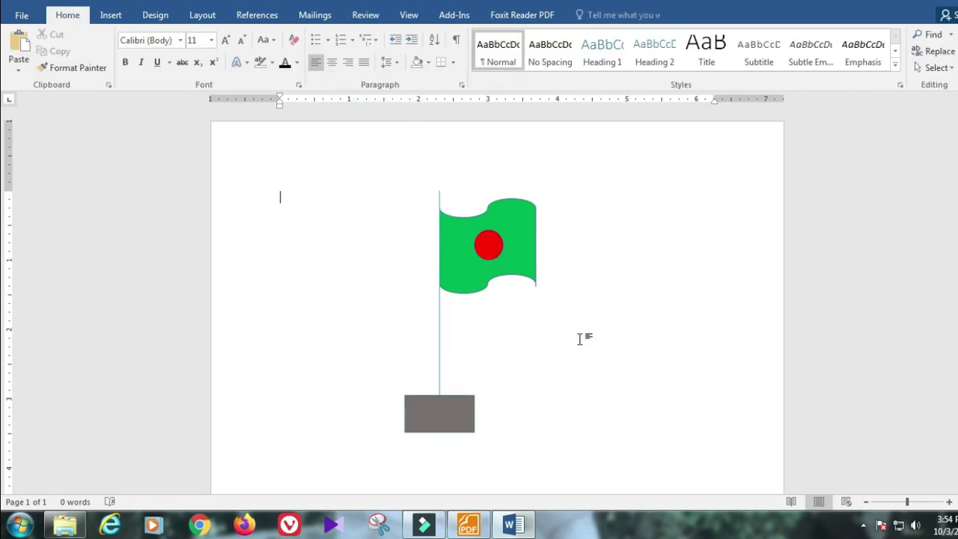
left_click(111, 16)
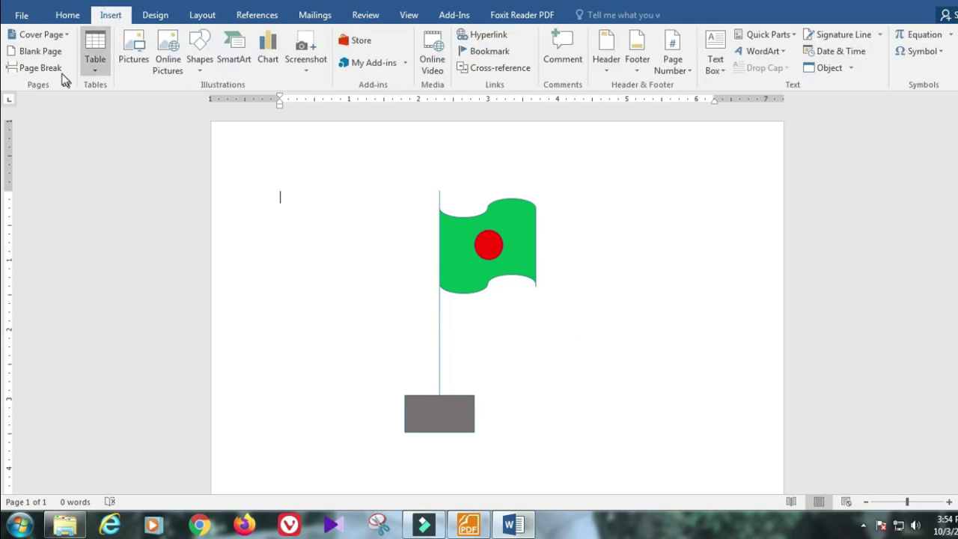
left_click(199, 66)
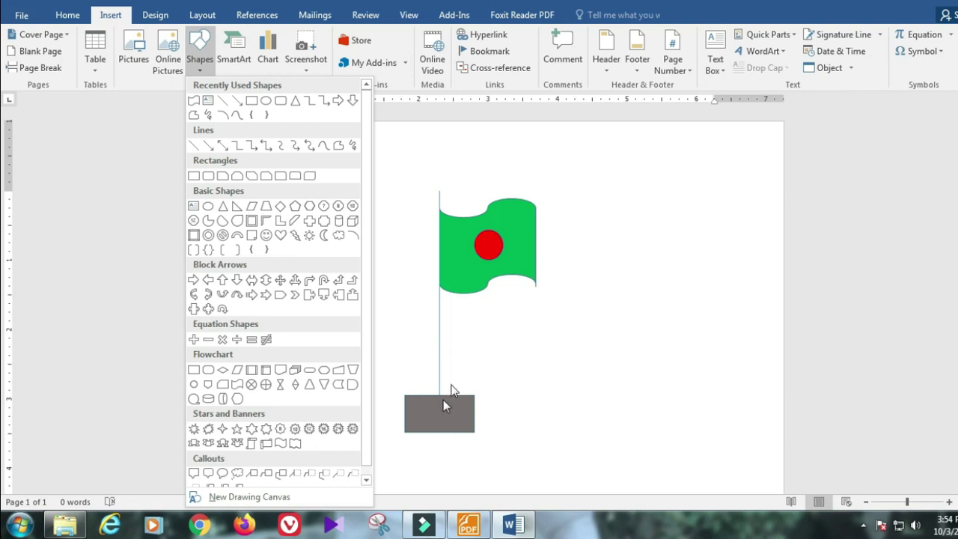
left_click(507, 321)
left_click(379, 167)
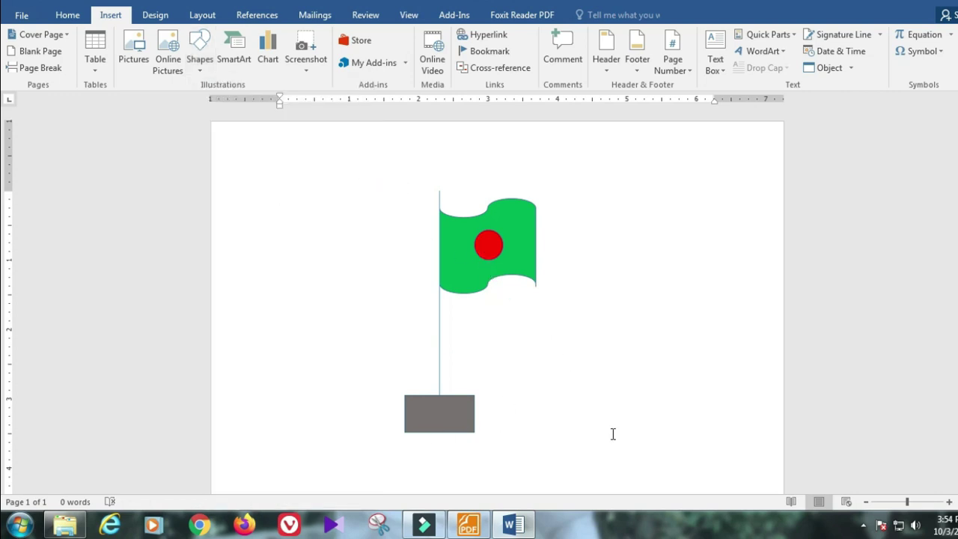
Step: Select everything on the page and delete the whole flag drawing
left_click(300, 220)
key("ctrl+a")
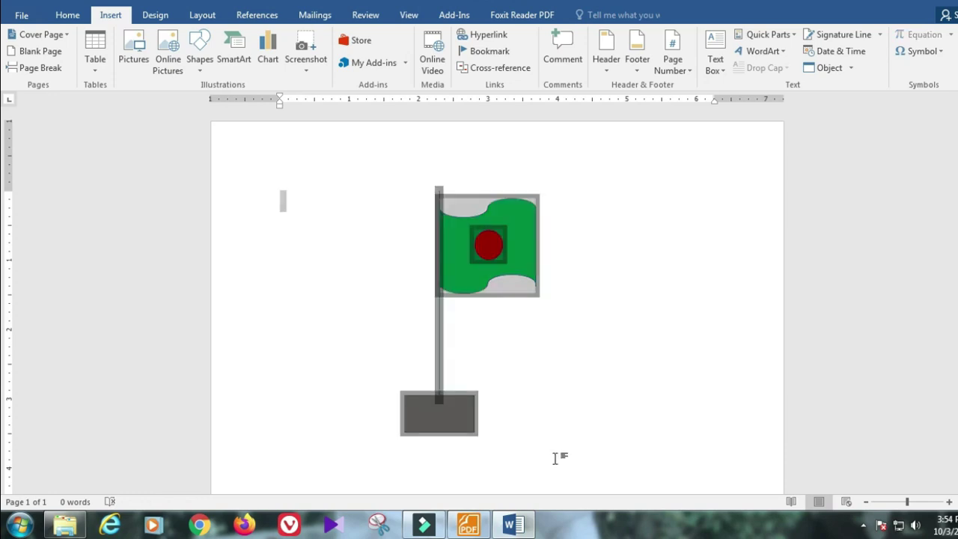
key("Delete")
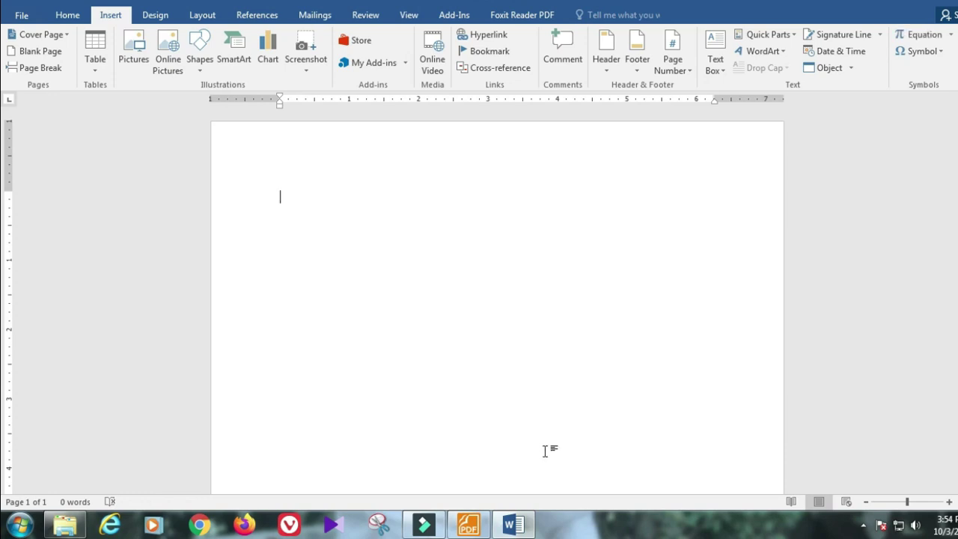
Step: Switch to the course outline in Foxit Reader and highlight the second Class-5 topic, "Making header-footer, page number"
left_click(468, 525)
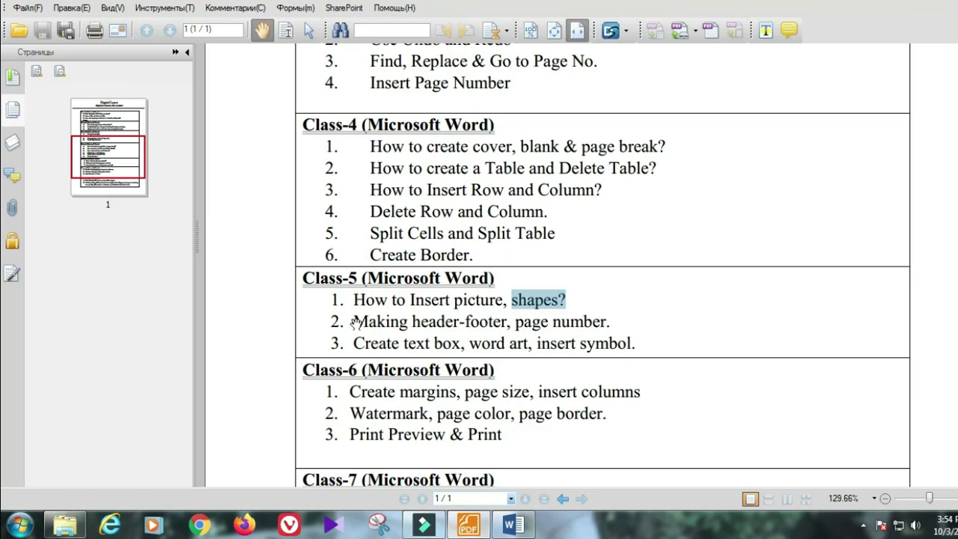
left_click_drag(357, 321, 565, 338)
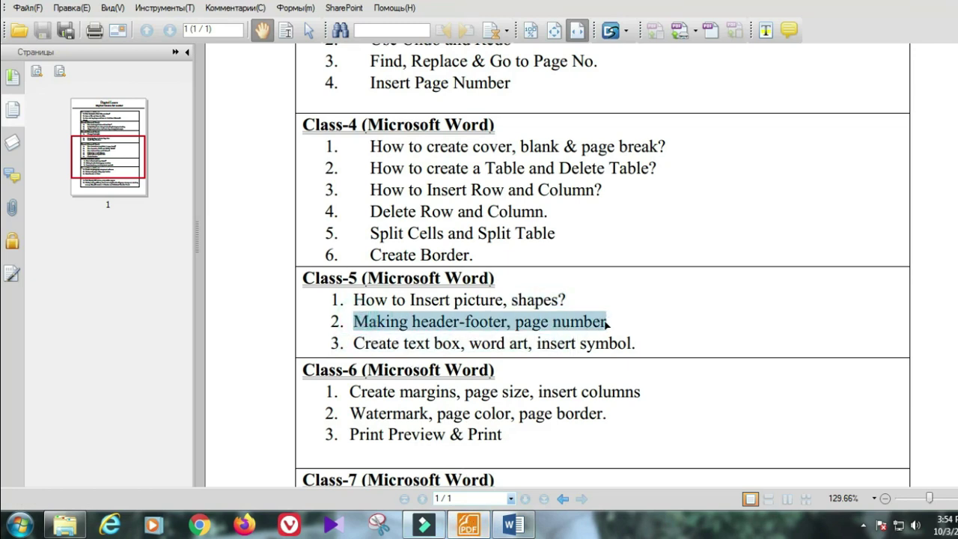
Step: Switch back to the blank Word document and look over the empty header and footer areas of the page
left_click(918, 3)
left_click(701, 277)
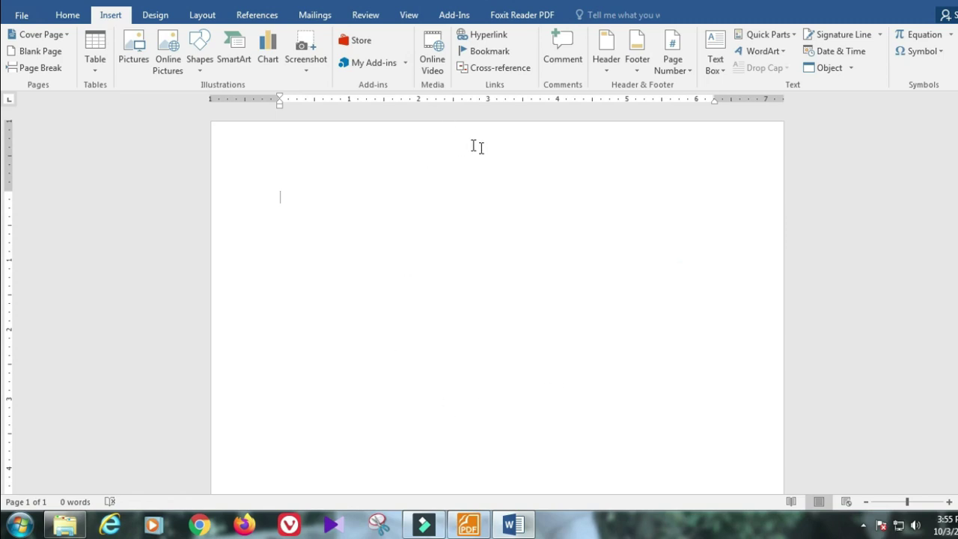
scroll(528, 265, "down", 1)
scroll(528, 272, "down", 2)
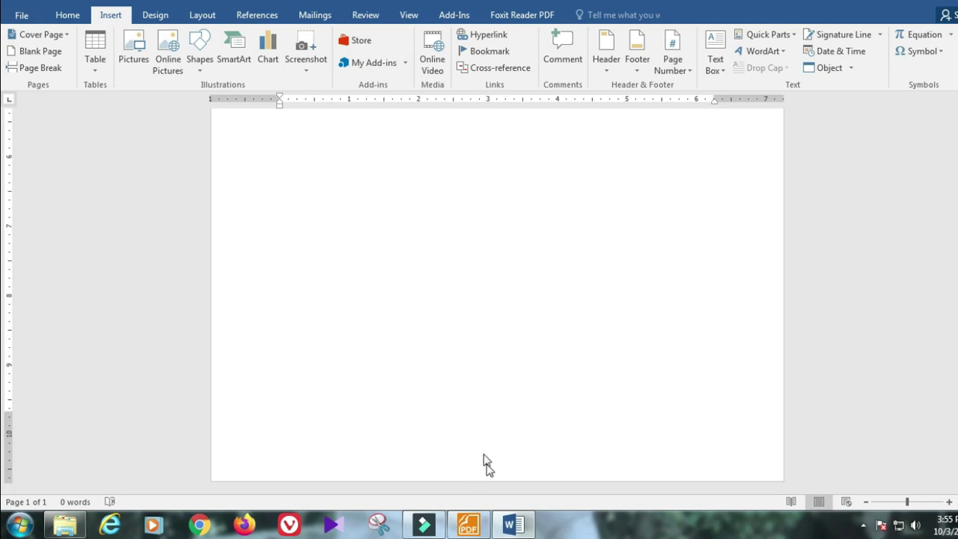
scroll(506, 426, "up", 4)
scroll(513, 430, "up", 1)
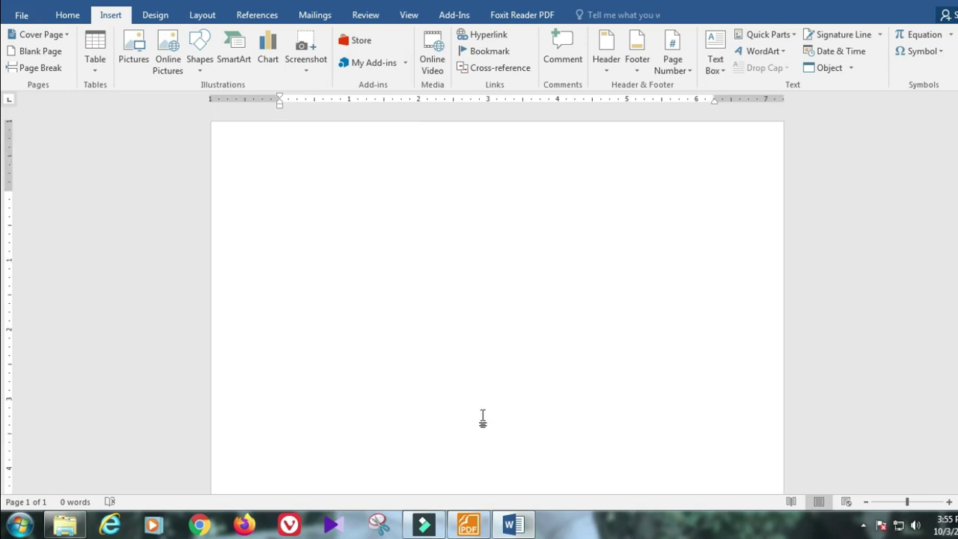
Step: Open the empty header for editing, look over the header and footer areas, and return to the document body
double_click(475, 140)
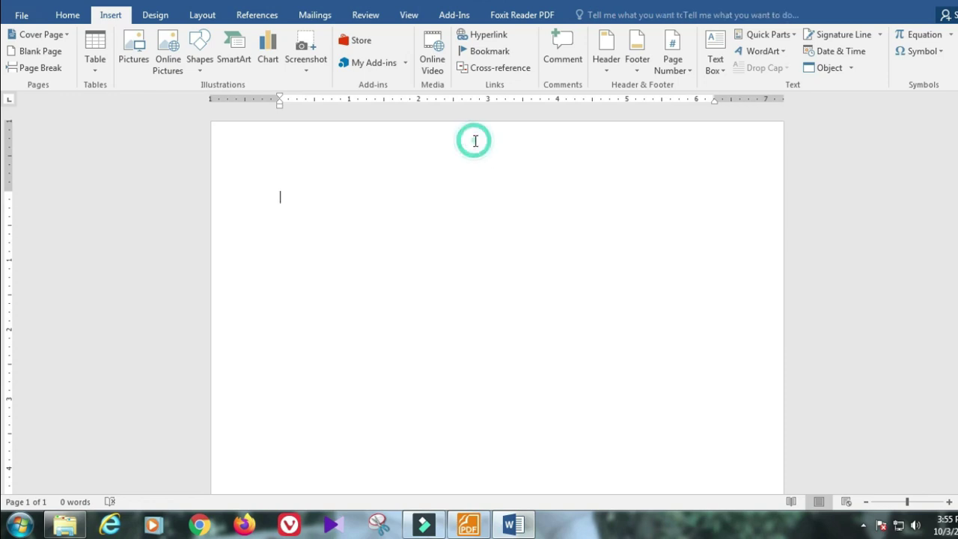
scroll(583, 270, "down", 1)
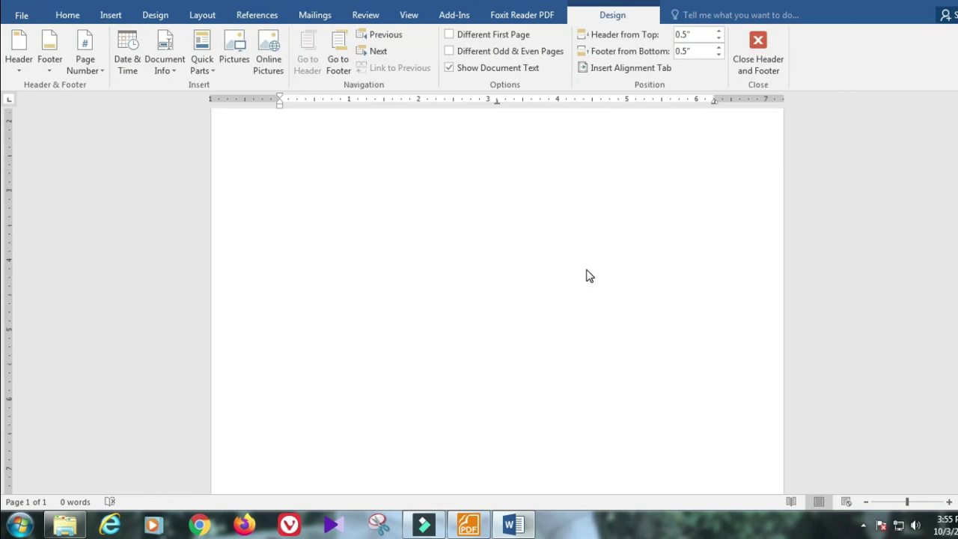
scroll(585, 271, "down", 3)
scroll(437, 408, "up", 5)
scroll(444, 395, "up", 1)
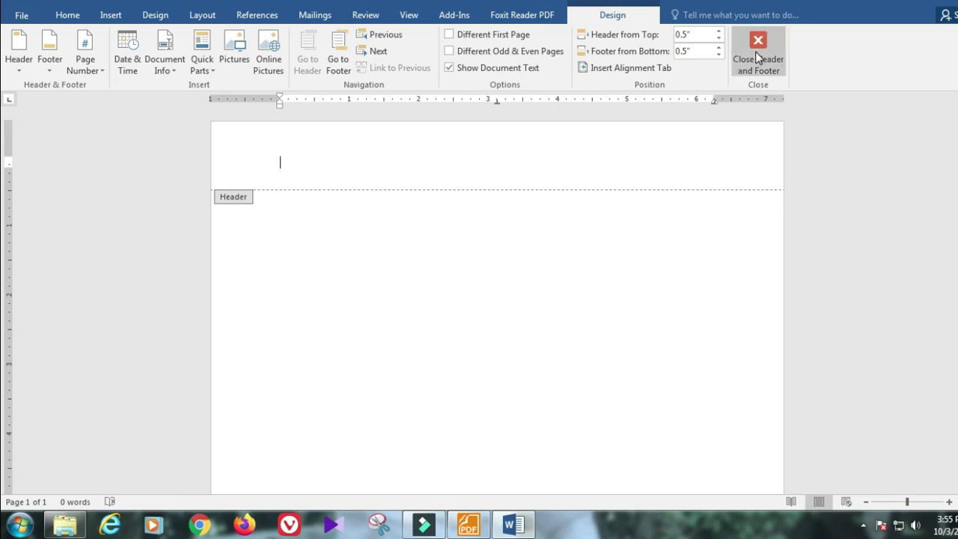
double_click(409, 237)
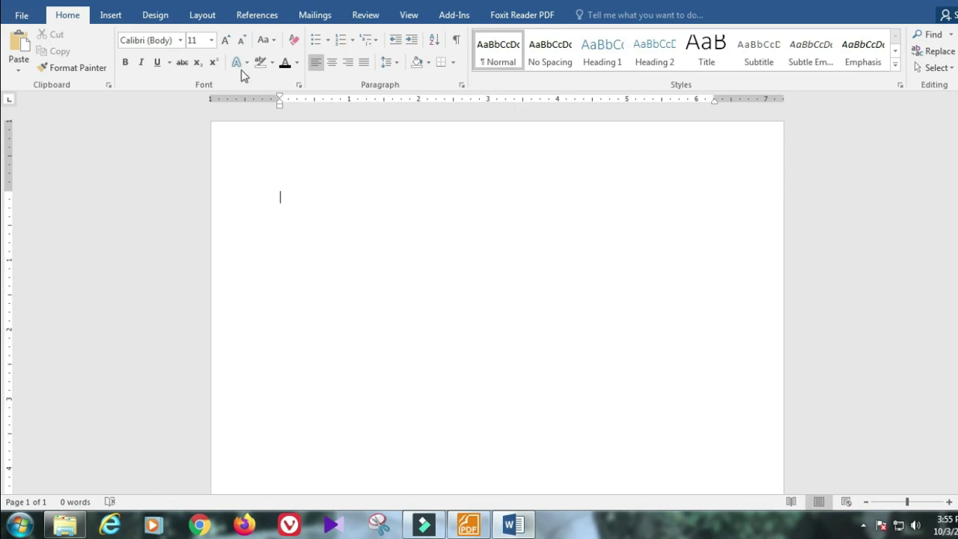
Step: Insert the built-in Blank header and fill its placeholder with the text "Digital learn"
left_click(111, 15)
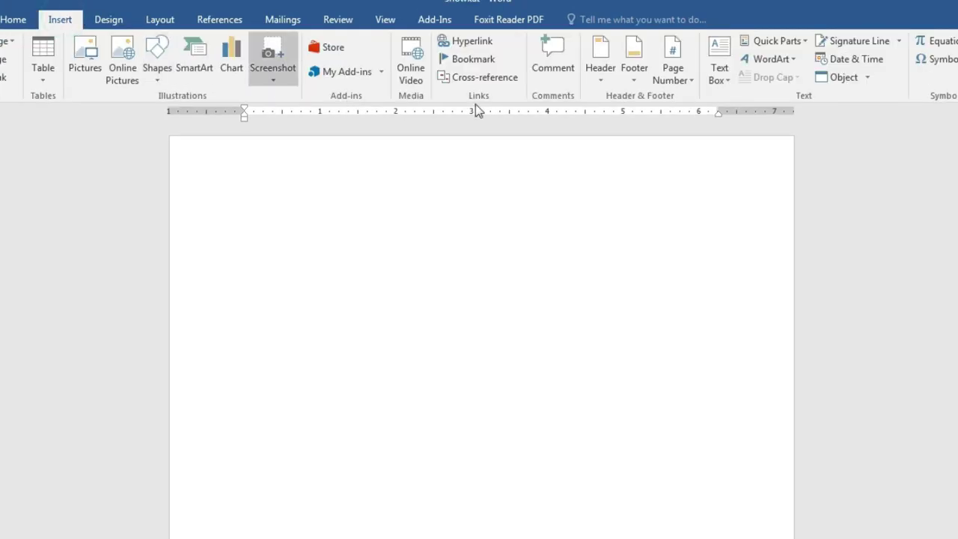
left_click(599, 58)
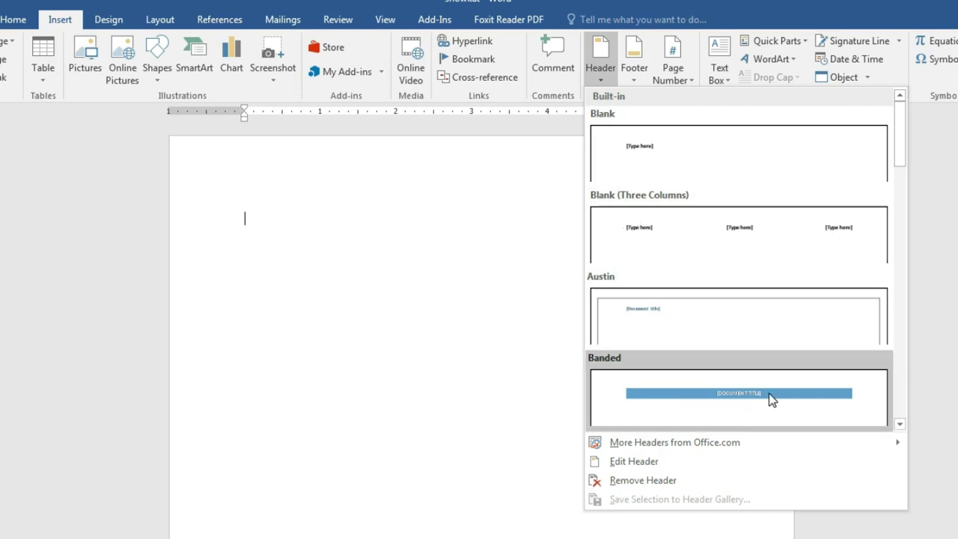
left_click(670, 155)
scroll(535, 289, "down", 5)
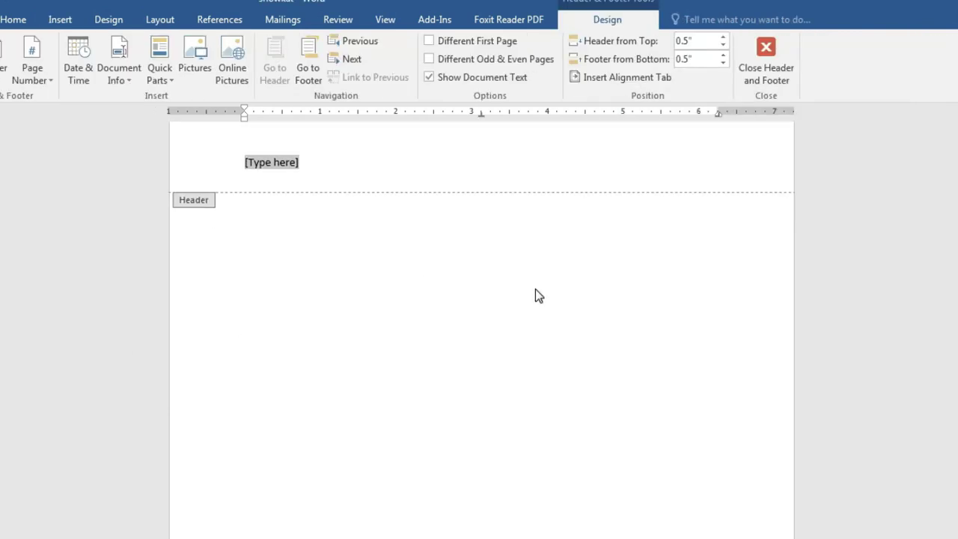
scroll(510, 297, "up", 5)
scroll(339, 234, "down", 5)
scroll(367, 292, "down", 3)
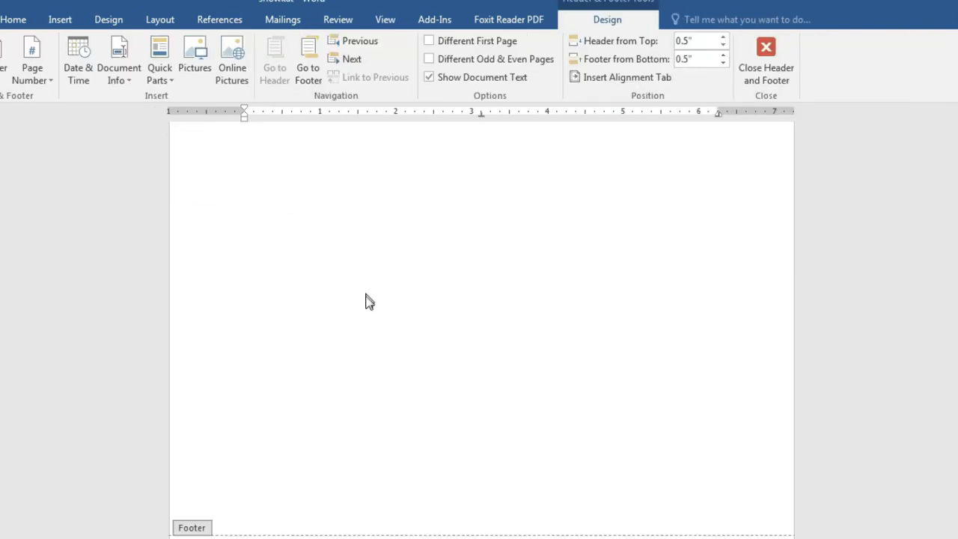
scroll(310, 514, "up", 8)
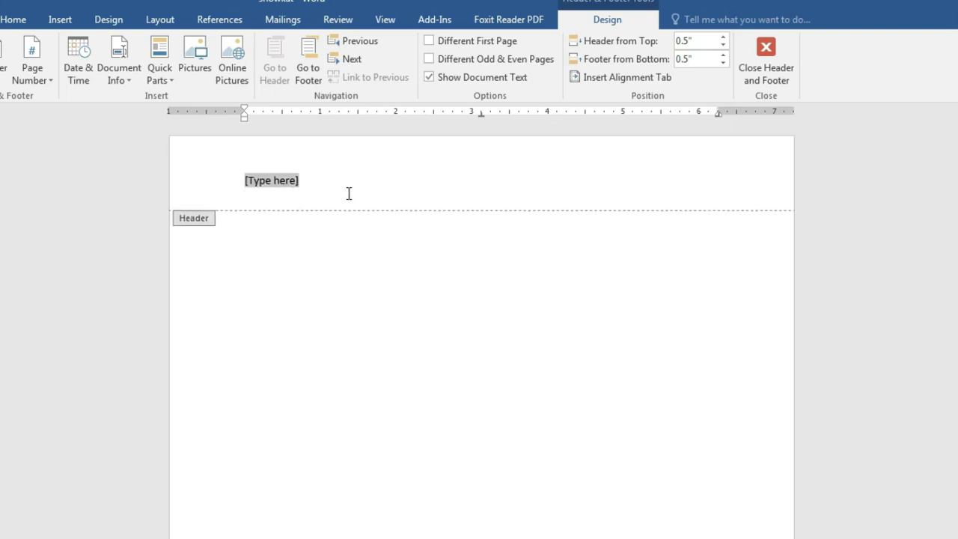
type("digital learn")
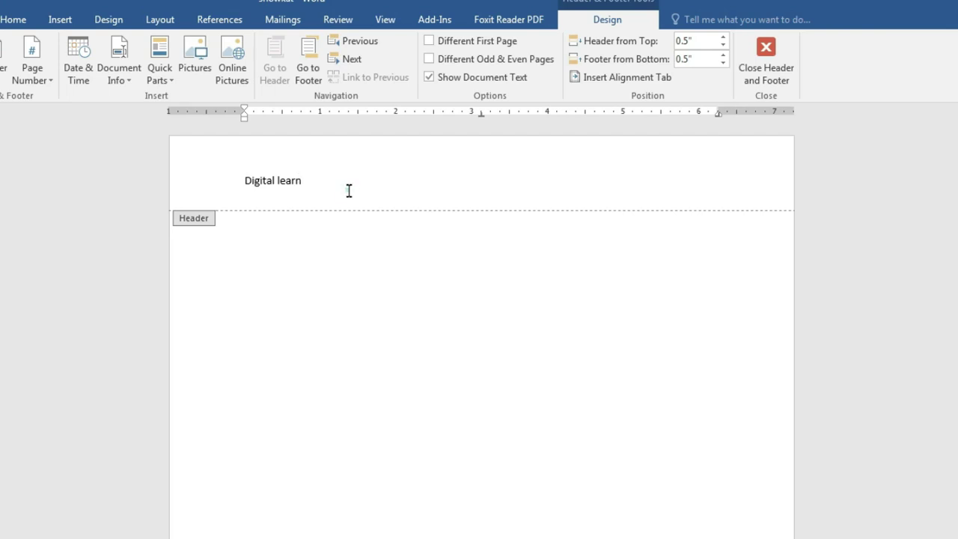
Step: Format the "Digital learn" header text as 18 pt, centred, standard green and bold
left_click_drag(349, 191, 248, 184)
left_click(11, 19)
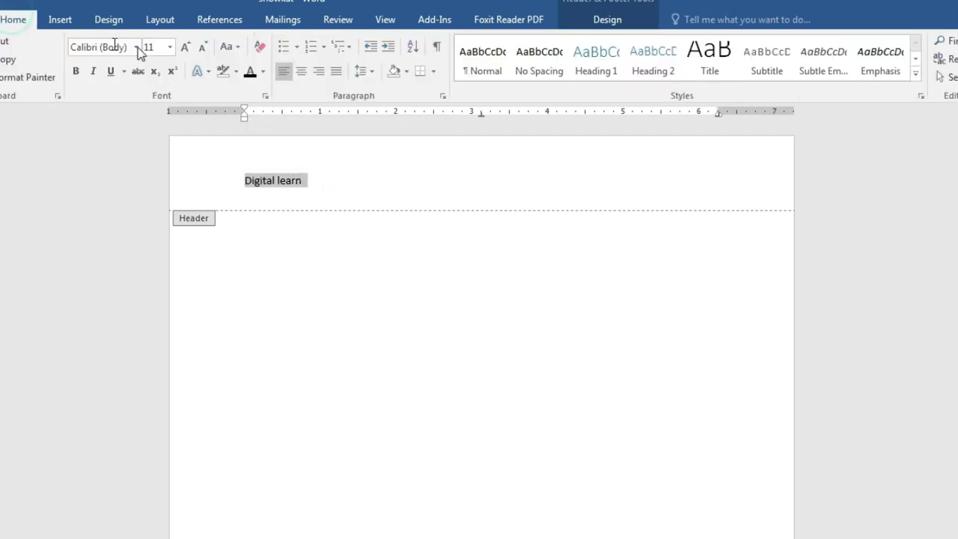
left_click(185, 46)
left_click(185, 47)
left_click(185, 46)
left_click(185, 47)
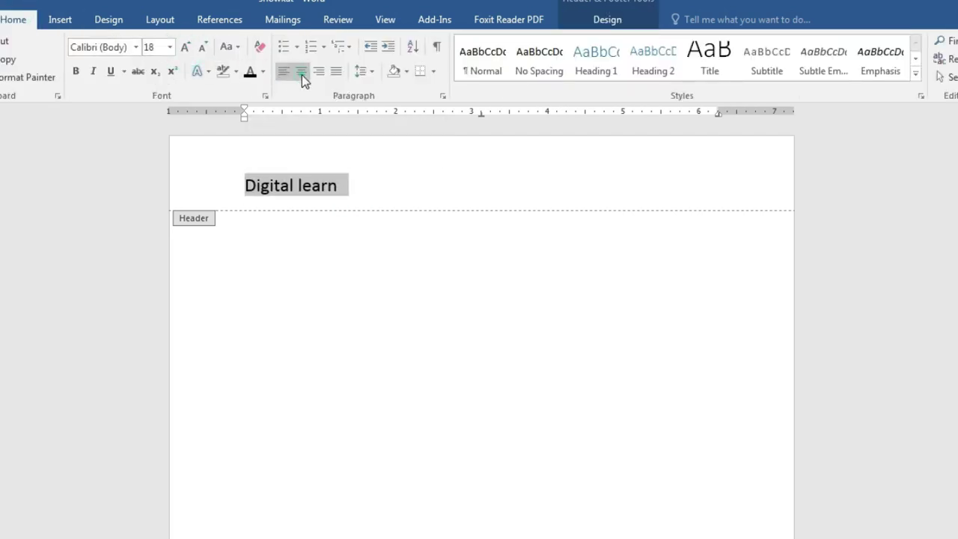
left_click(301, 71)
left_click(263, 71)
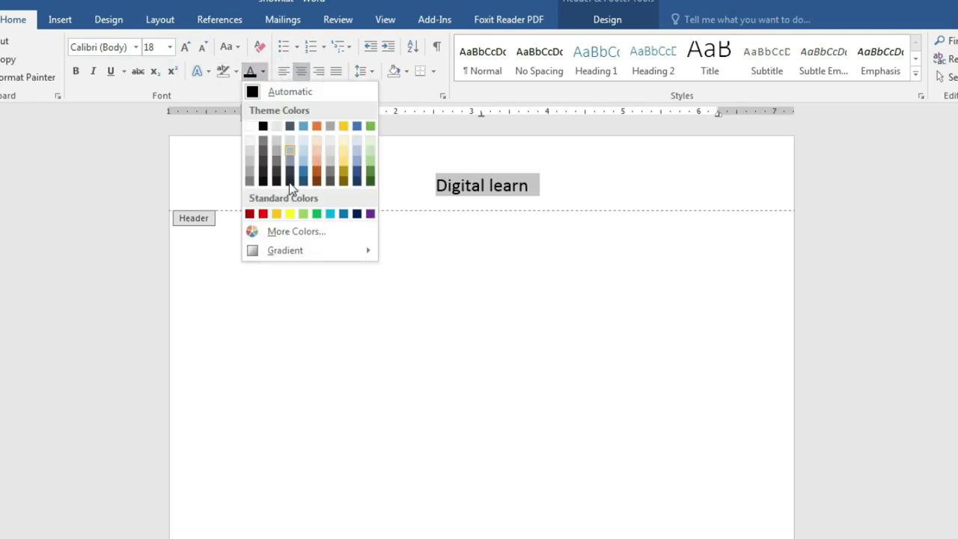
left_click(314, 214)
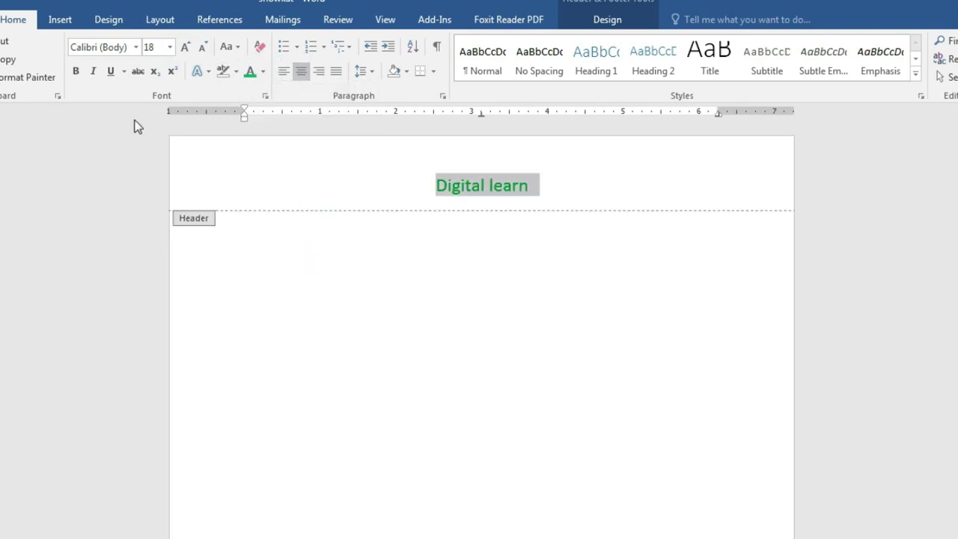
left_click(76, 71)
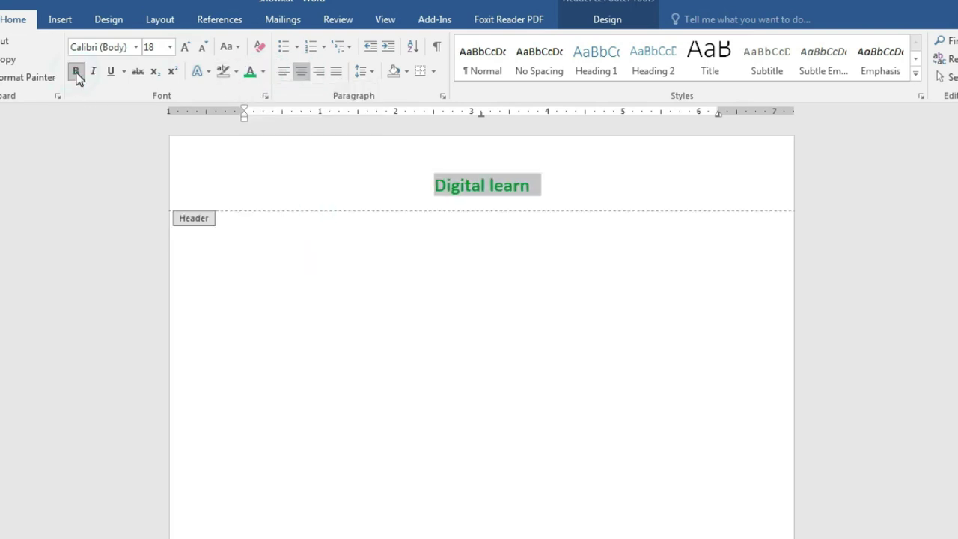
Step: Enter the contact phone number in the page footer
double_click(658, 321)
scroll(658, 374, "down", 1)
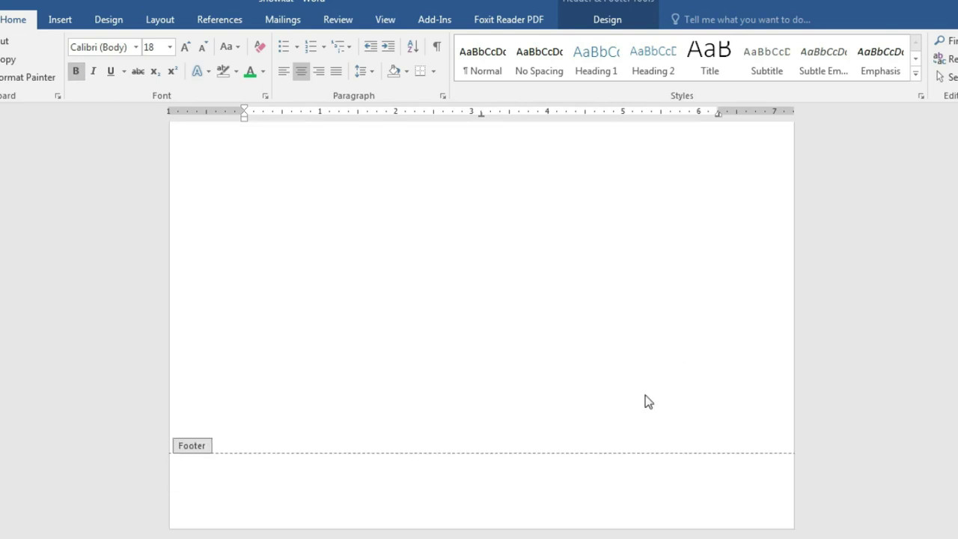
left_click(534, 488)
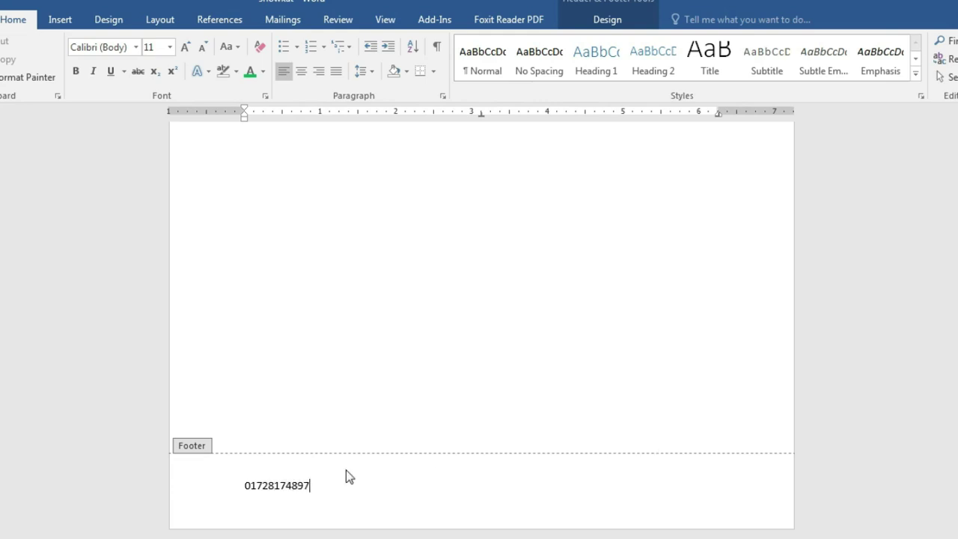
Step: Centre the footer phone number and make it standard blue and bold
left_click_drag(314, 493, 231, 501)
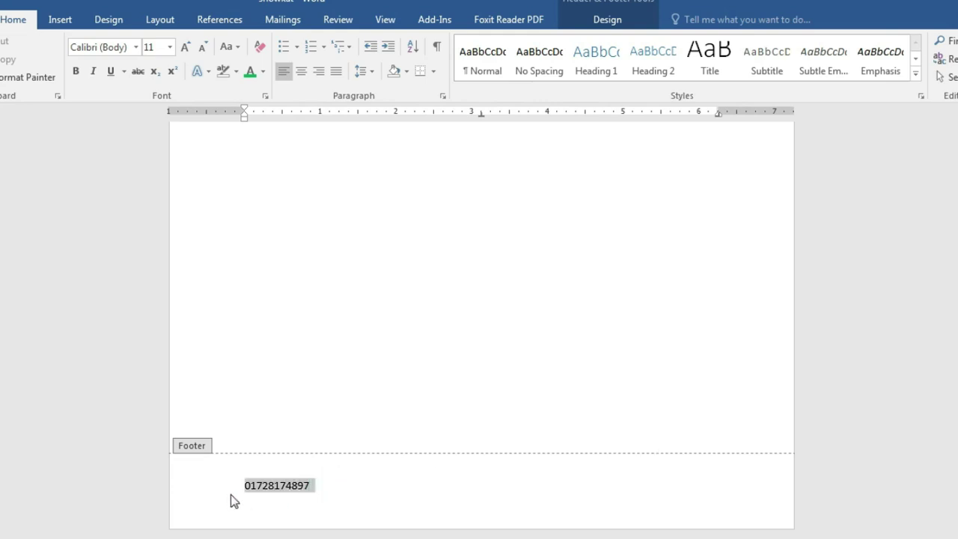
left_click(300, 73)
left_click(263, 72)
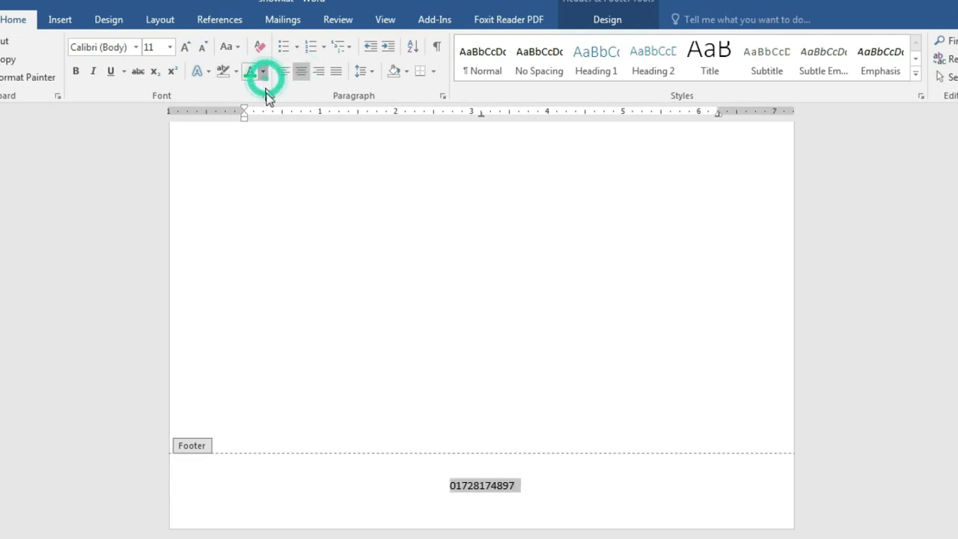
left_click(344, 214)
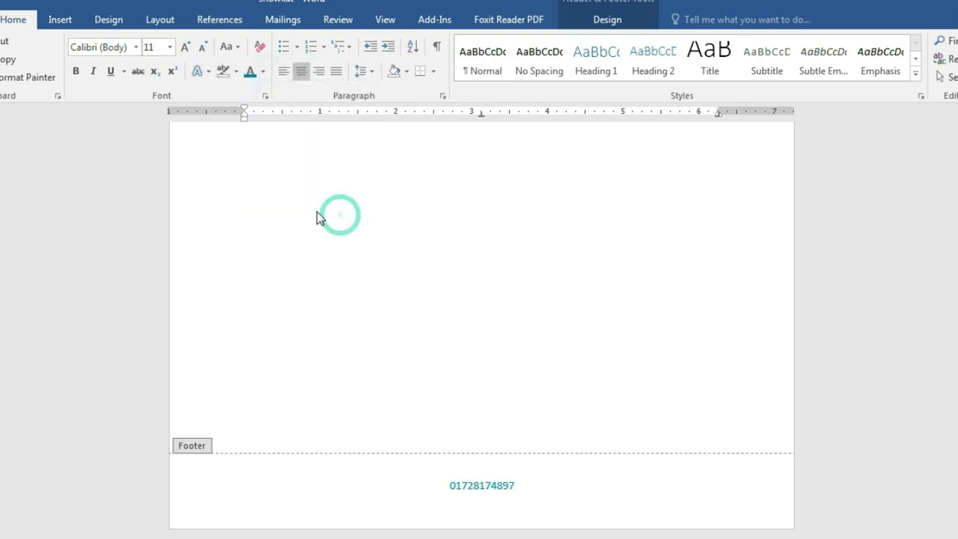
left_click(78, 71)
Step: Review the formatted header and footer on the page and return to the document body
scroll(623, 276, "up", 2)
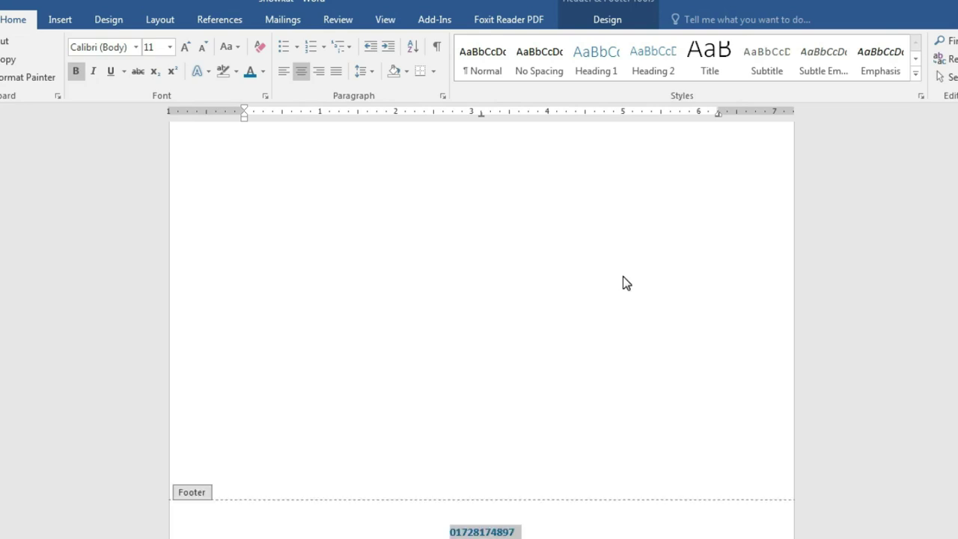
scroll(623, 282, "up", 2)
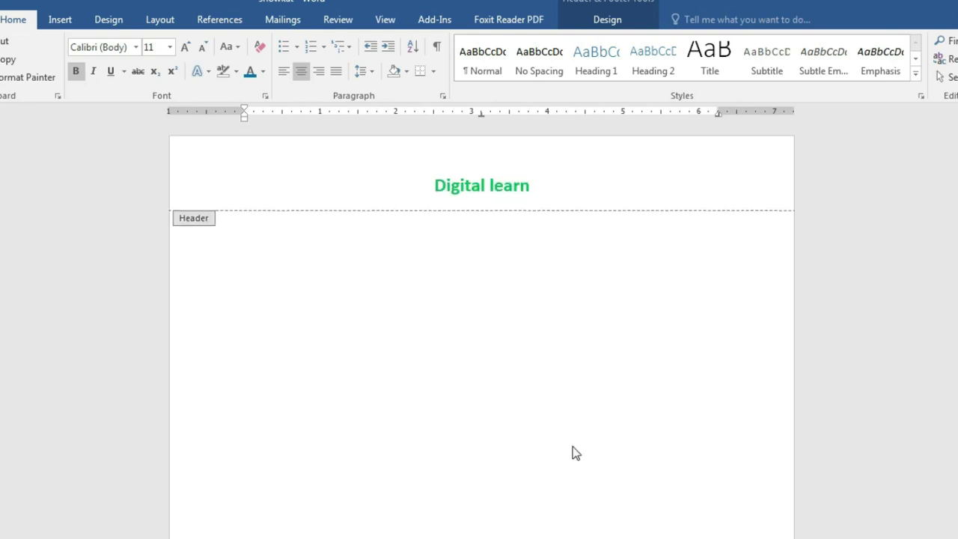
scroll(573, 449, "down", 2)
scroll(573, 453, "down", 1)
scroll(572, 447, "up", 3)
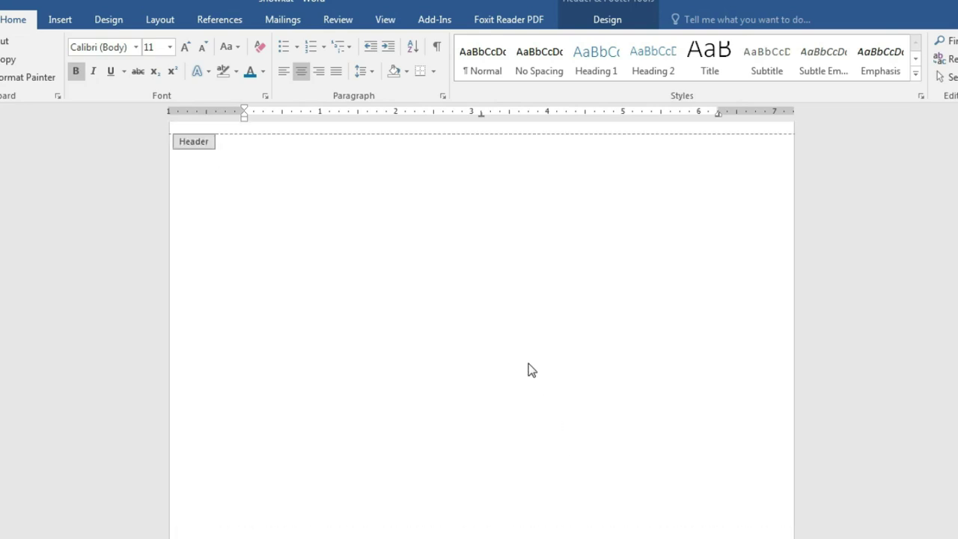
scroll(430, 183, "up", 2)
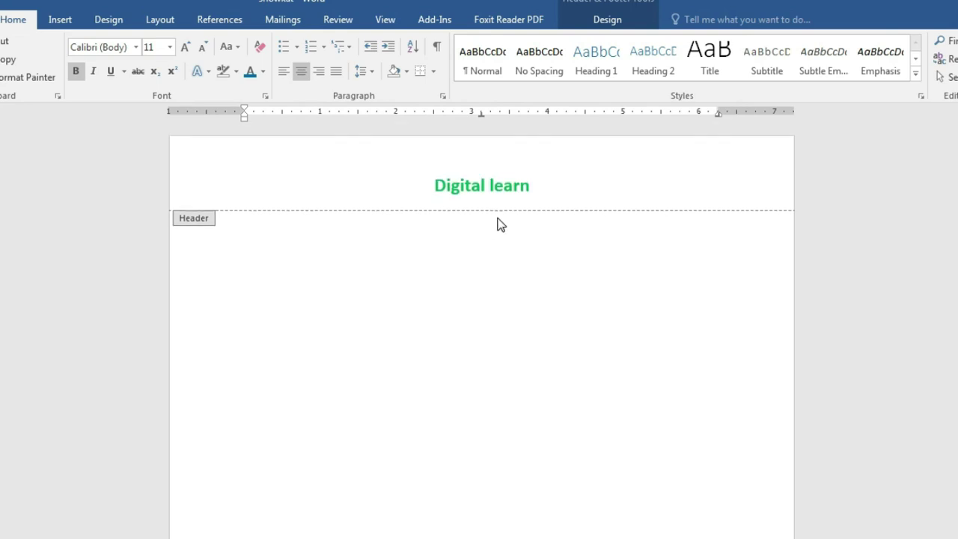
scroll(644, 438, "down", 10)
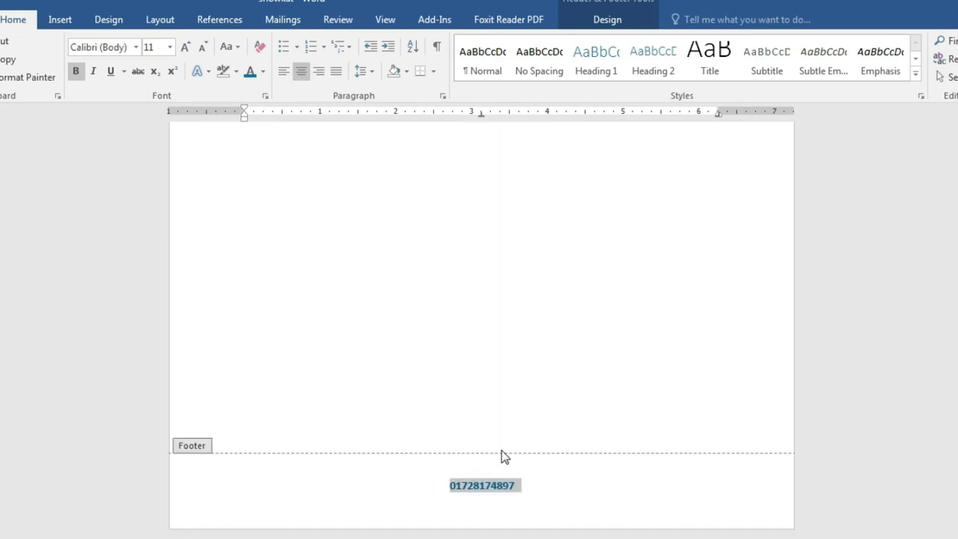
scroll(536, 299, "up", 2)
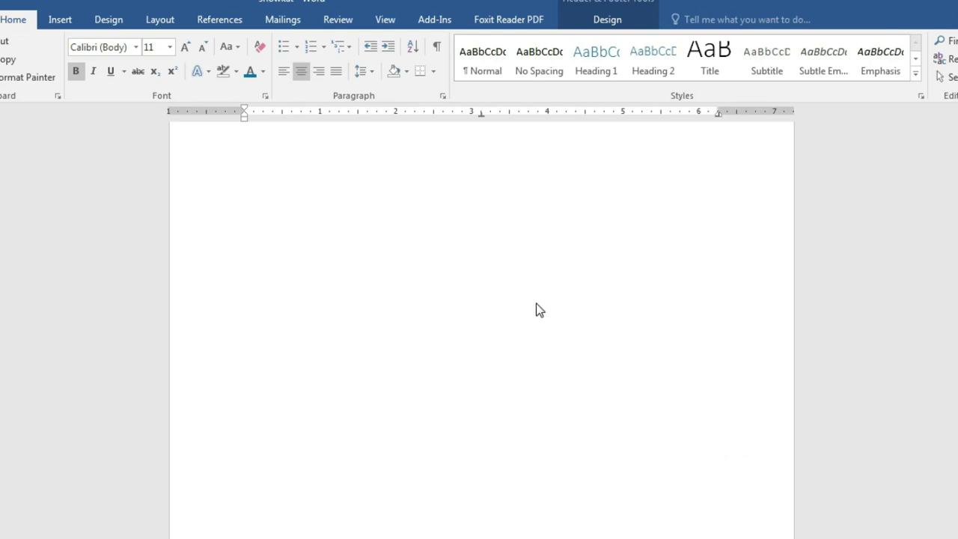
scroll(540, 309, "up", 5)
double_click(263, 237)
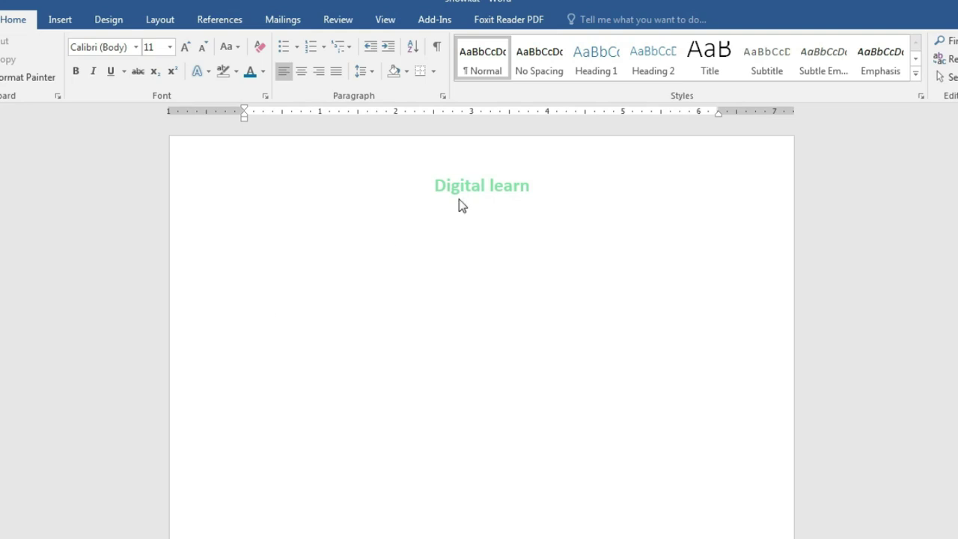
Step: Reopen the existing header and footer for editing directly from the page
double_click(507, 180)
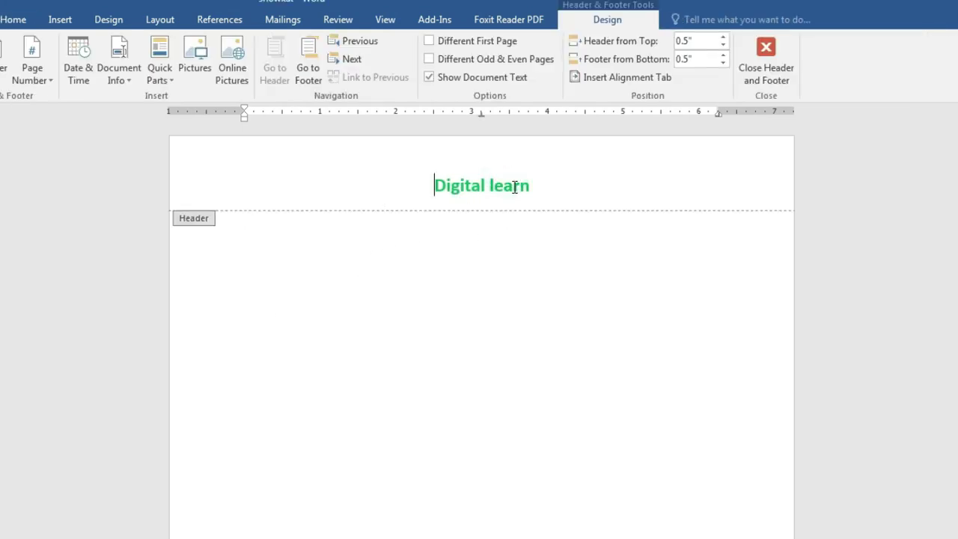
scroll(558, 256, "down", 3)
scroll(554, 292, "down", 5)
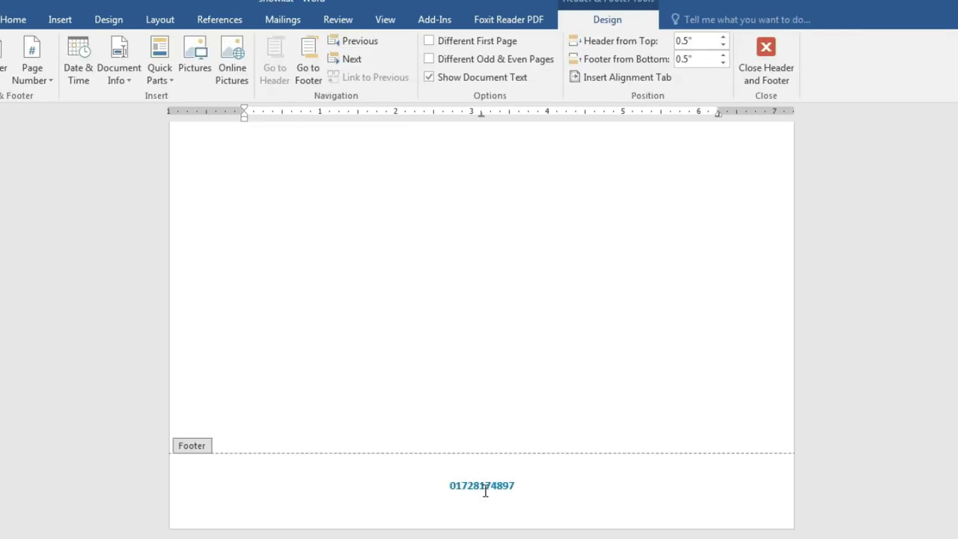
double_click(529, 492)
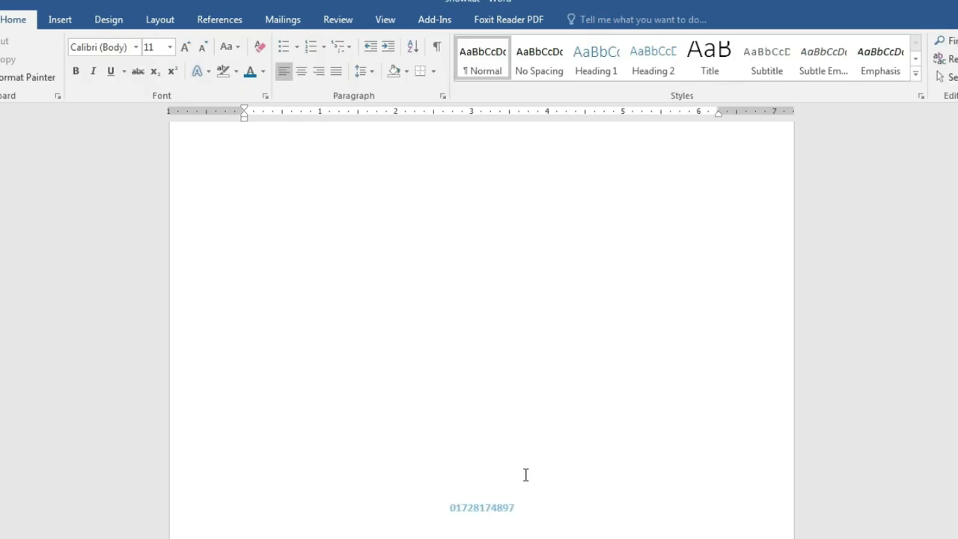
scroll(520, 492, "down", 1)
double_click(512, 486)
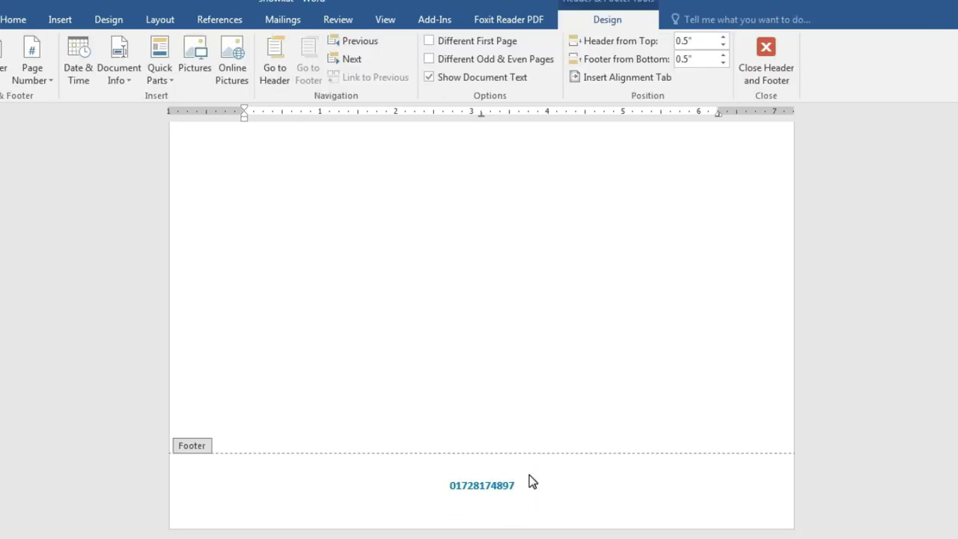
scroll(530, 471, "down", 8)
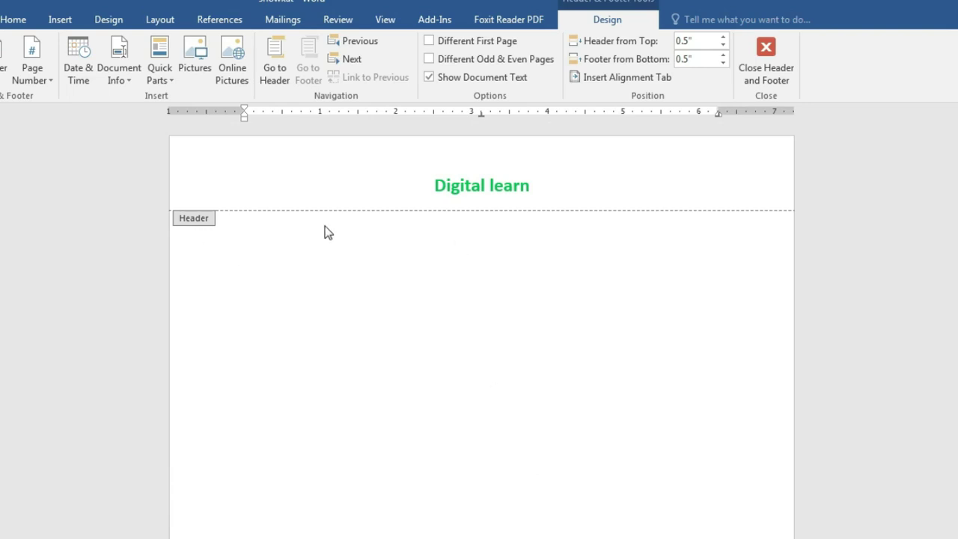
Step: Return to the document body and enter two lines of filler text followed by blank lines running onto the second page
double_click(276, 249)
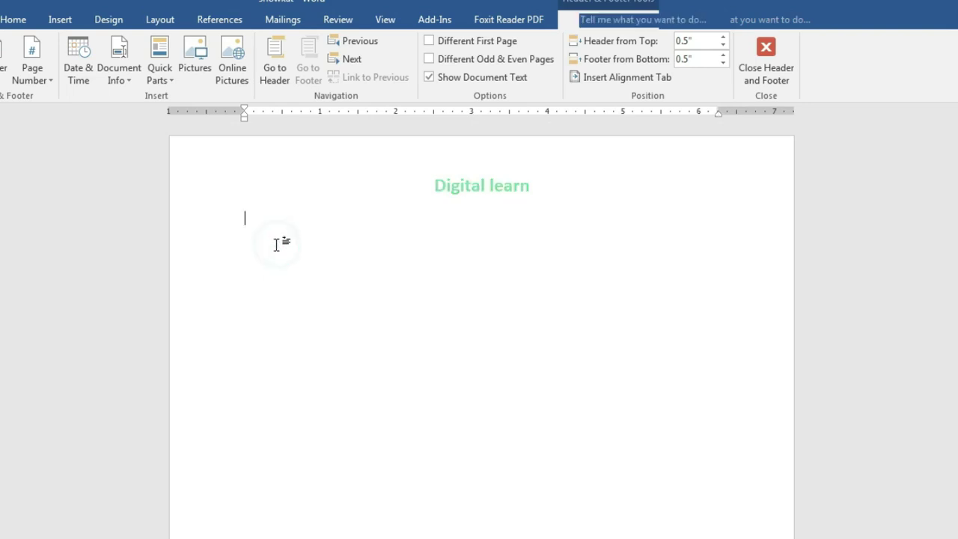
type("gdgy")
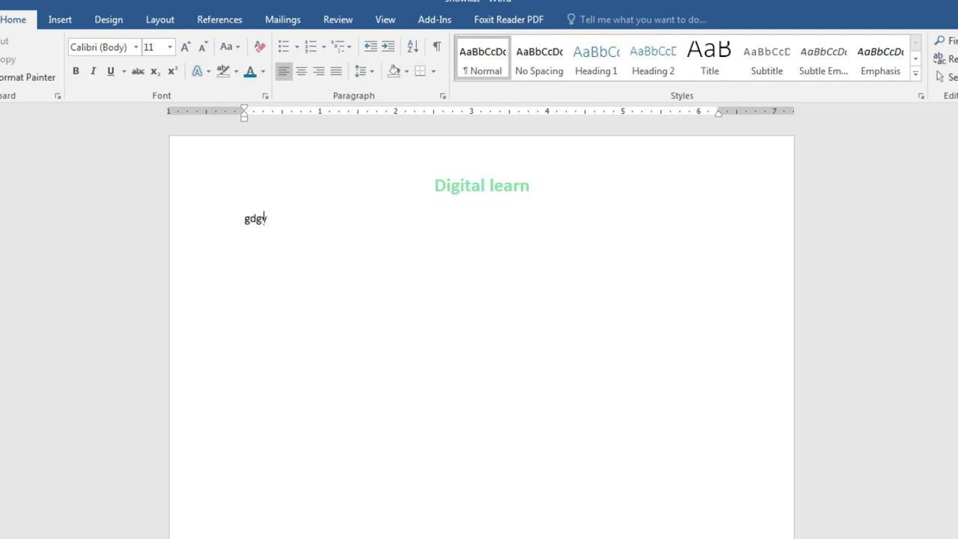
type("dfghdfuy")
key("Return")
type("ghuihudguhiudhfgihigh gdfhgihfdhghdgi")
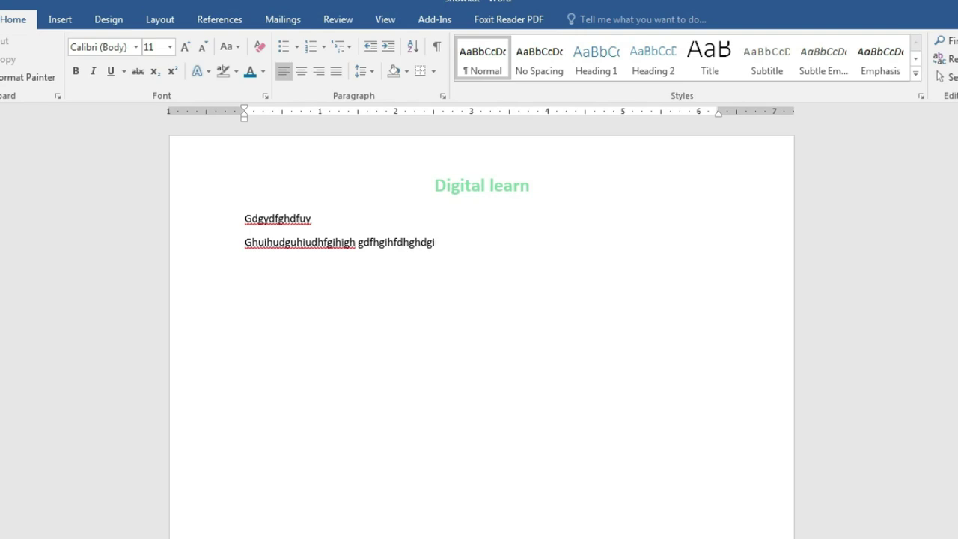
key("Return")
scroll(482, 329, "down", 5)
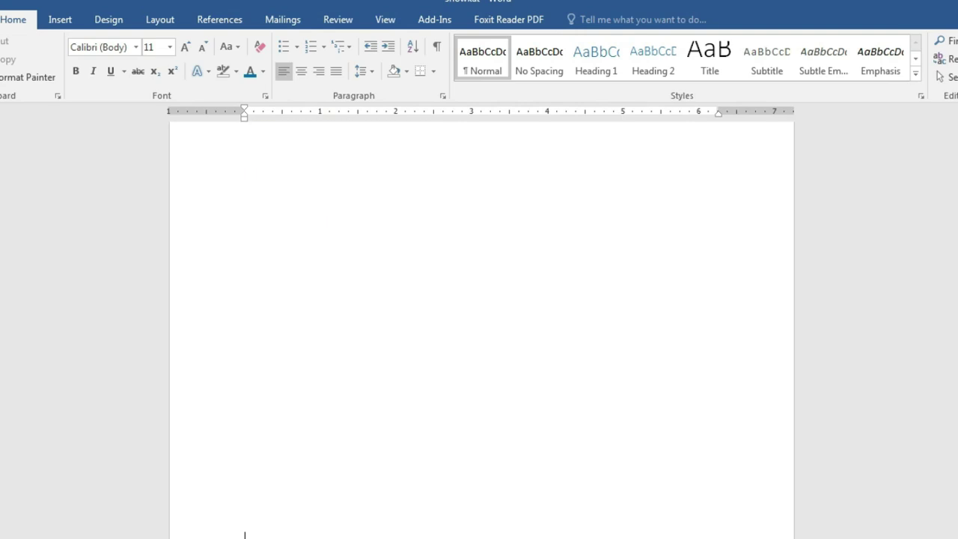
scroll(374, 327, "down", 5)
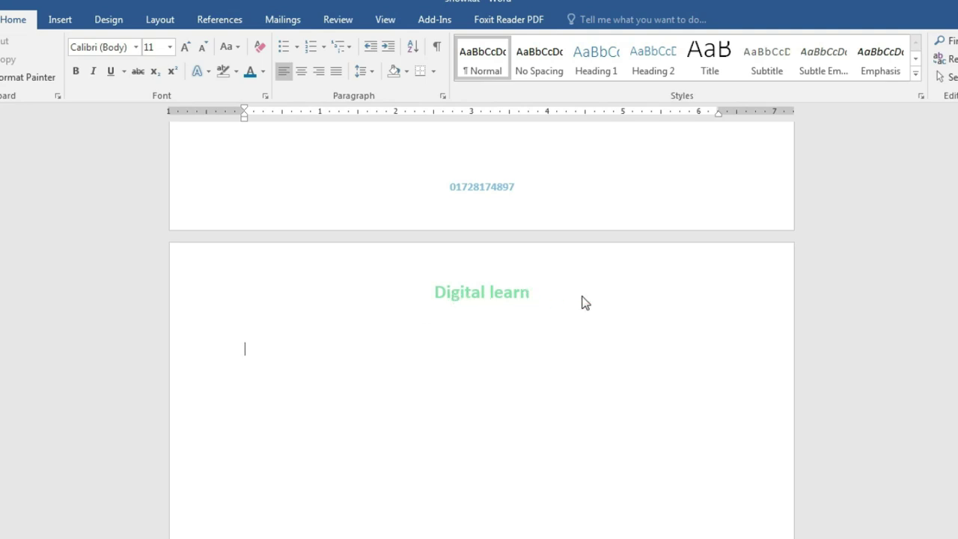
Step: Examine whether the header and footer repeat on each page of the document
scroll(526, 342, "down", 5)
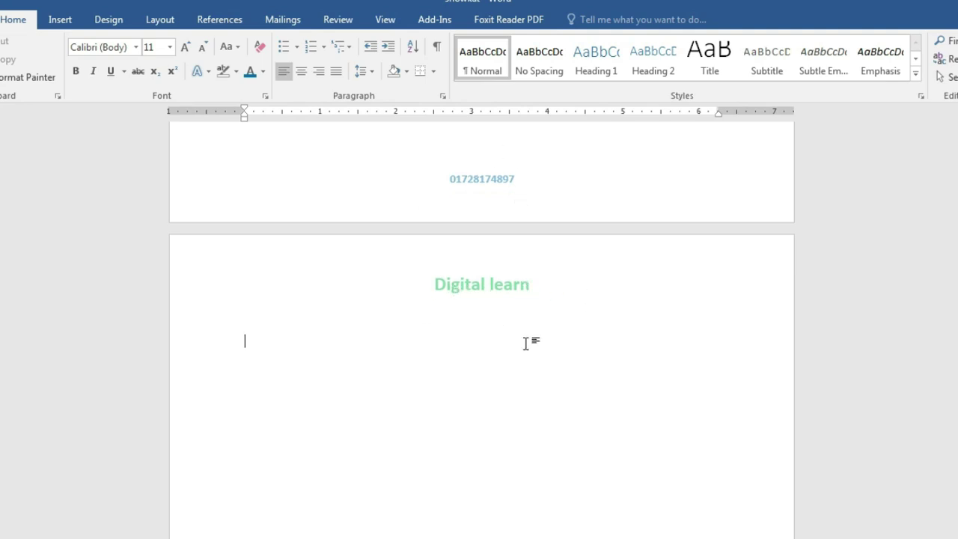
scroll(526, 344, "down", 2)
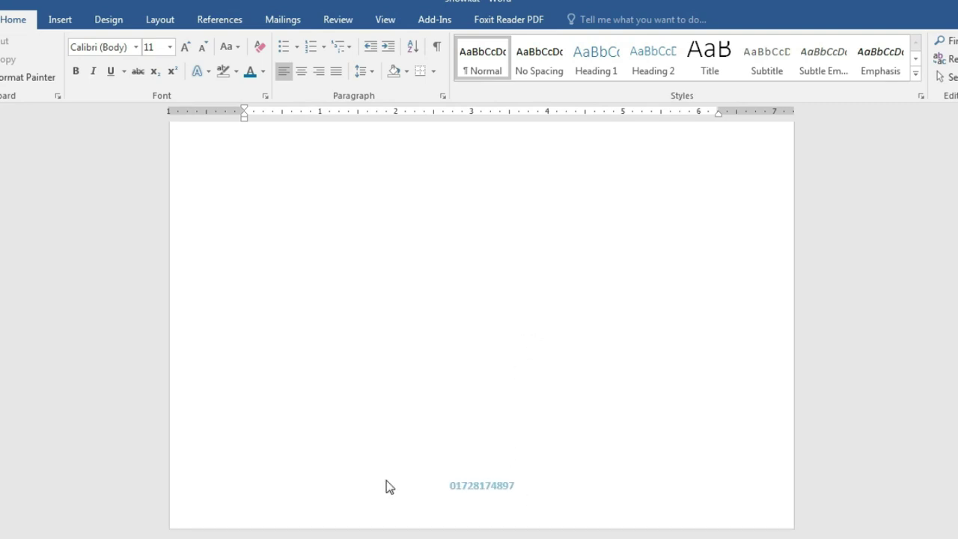
scroll(534, 460, "down", 3)
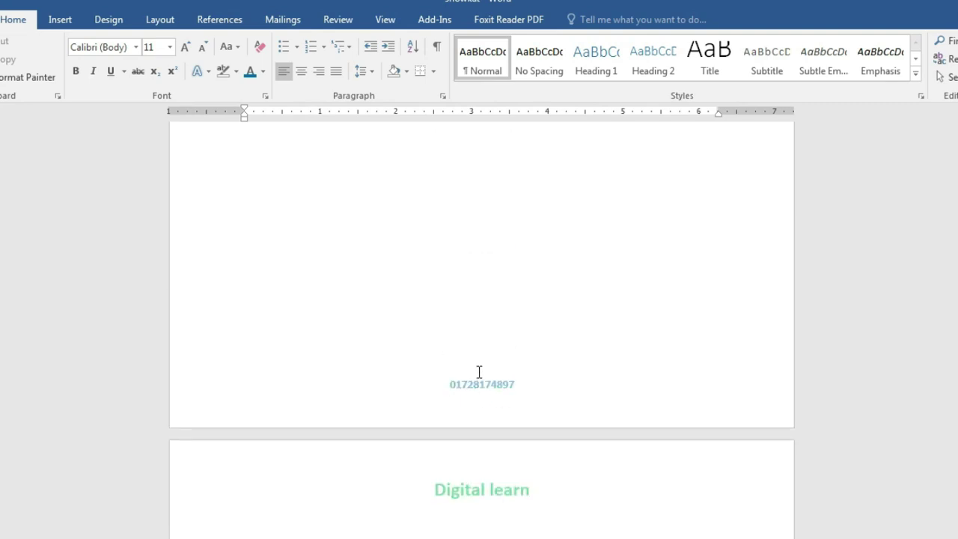
scroll(479, 373, "down", 5)
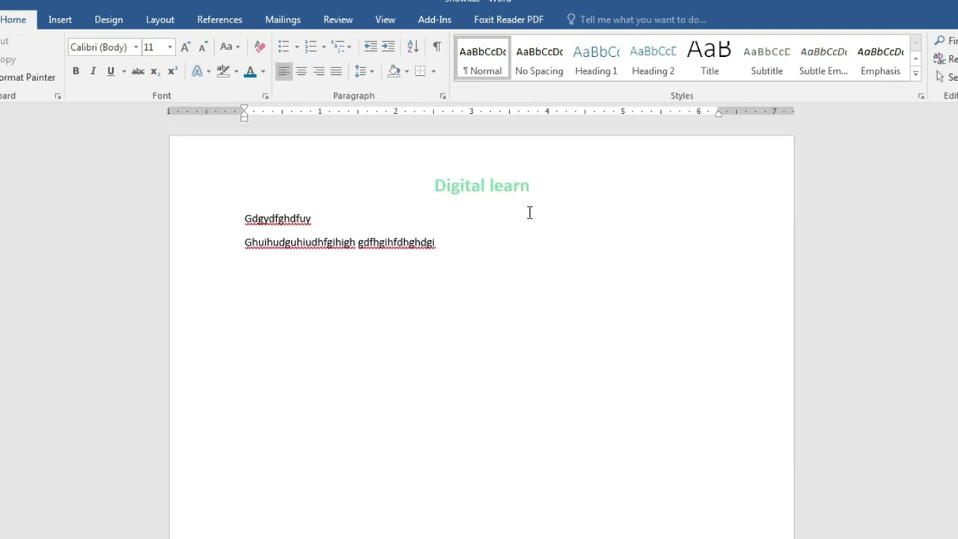
scroll(554, 240, "down", 3)
scroll(547, 299, "up", 6)
scroll(531, 321, "down", 2)
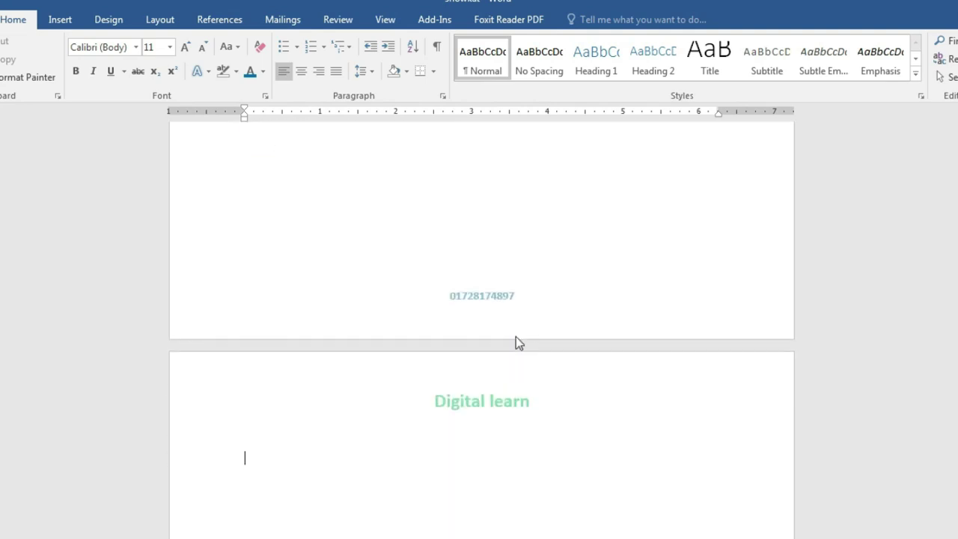
left_click(376, 450)
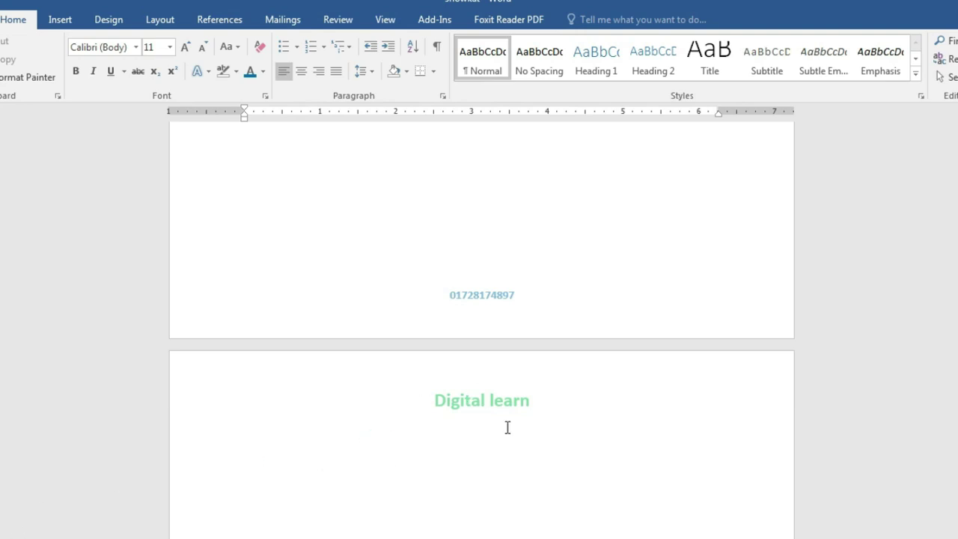
scroll(454, 486, "down", 4)
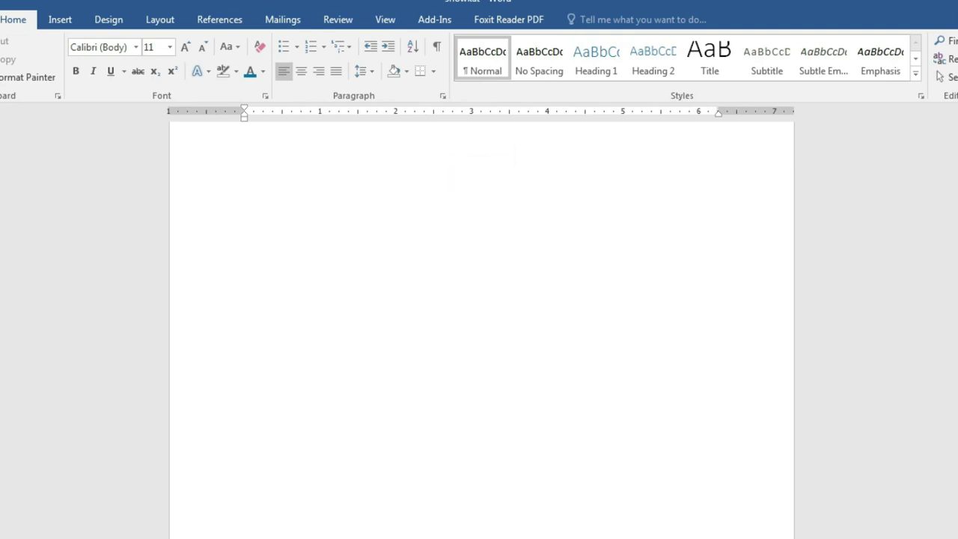
scroll(531, 411, "down", 1)
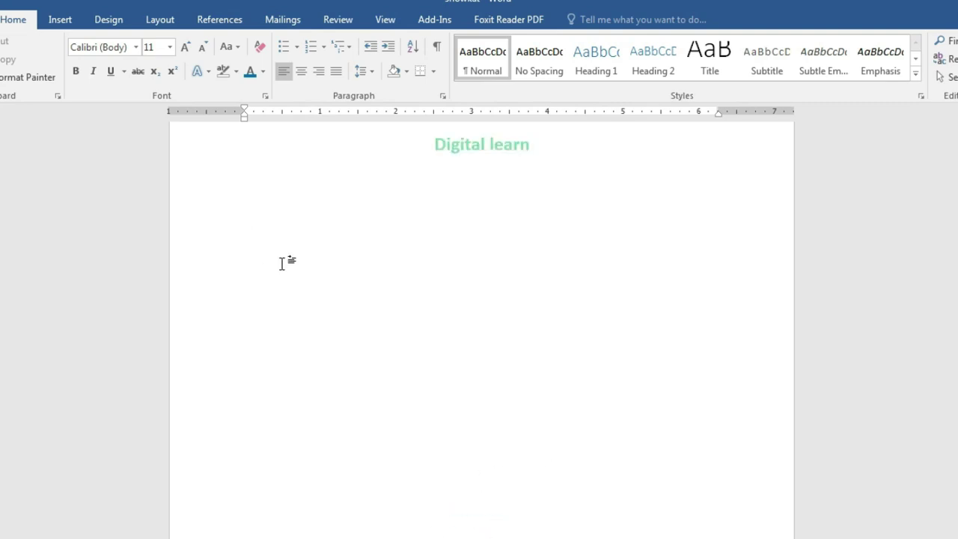
scroll(283, 273, "up", 3)
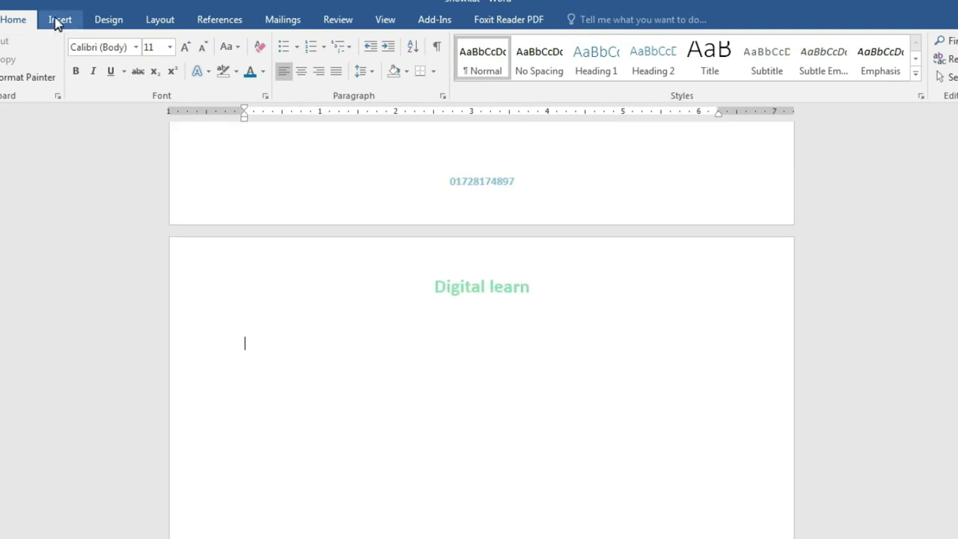
Step: Insert a blank page and check the header and footer around it
left_click(59, 20)
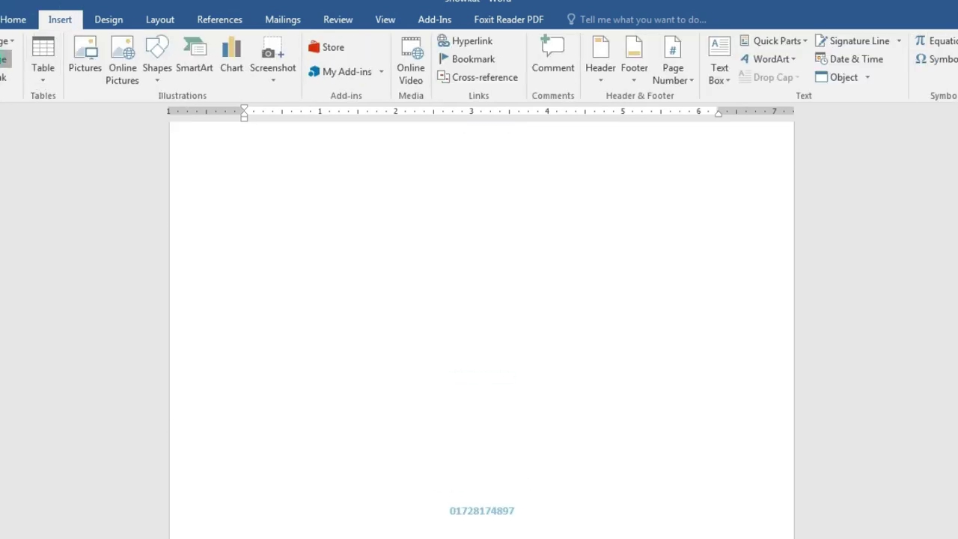
scroll(490, 278, "down", 5)
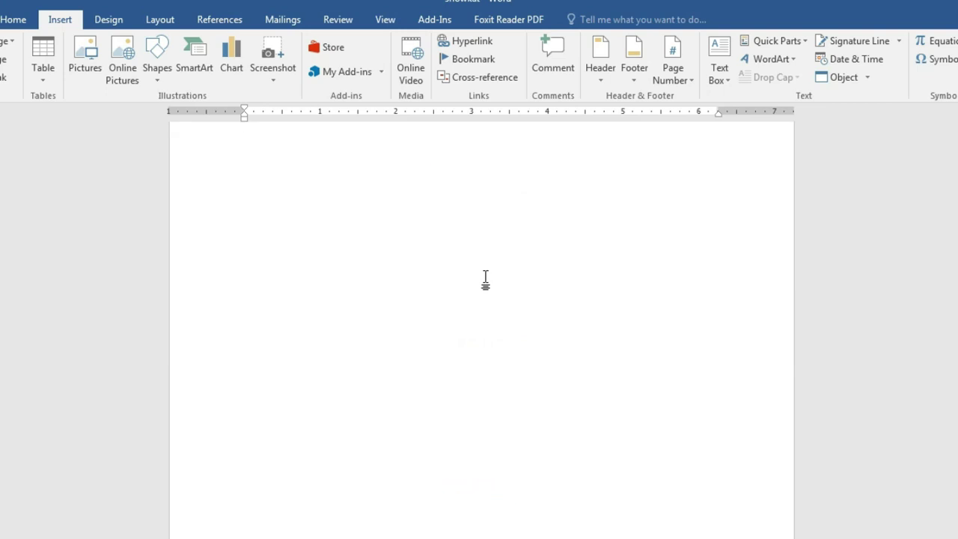
scroll(486, 278, "up", 5)
scroll(485, 278, "up", 3)
Step: Open the header of a following page for editing and delete the word "learn" from "Digital learn"
double_click(505, 387)
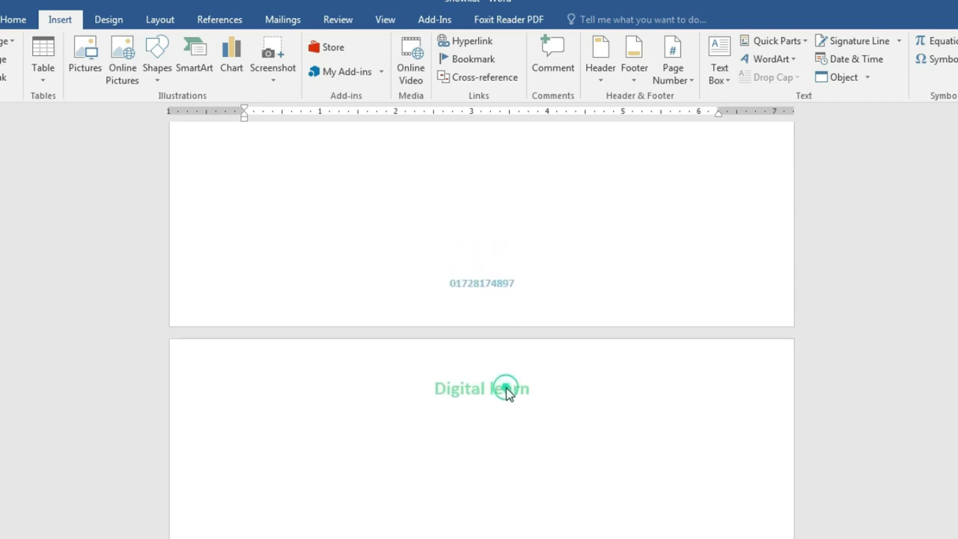
left_click_drag(539, 388, 489, 397)
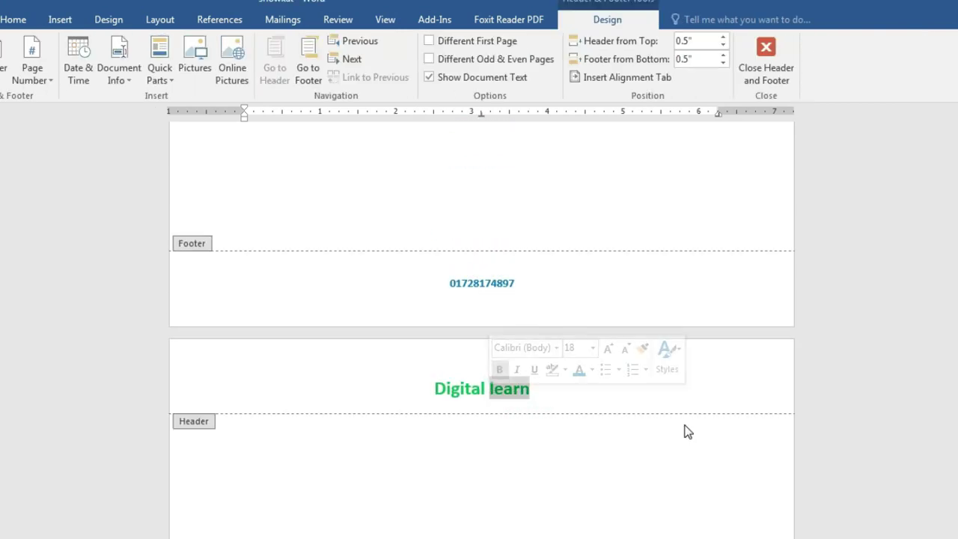
key("BackSpace")
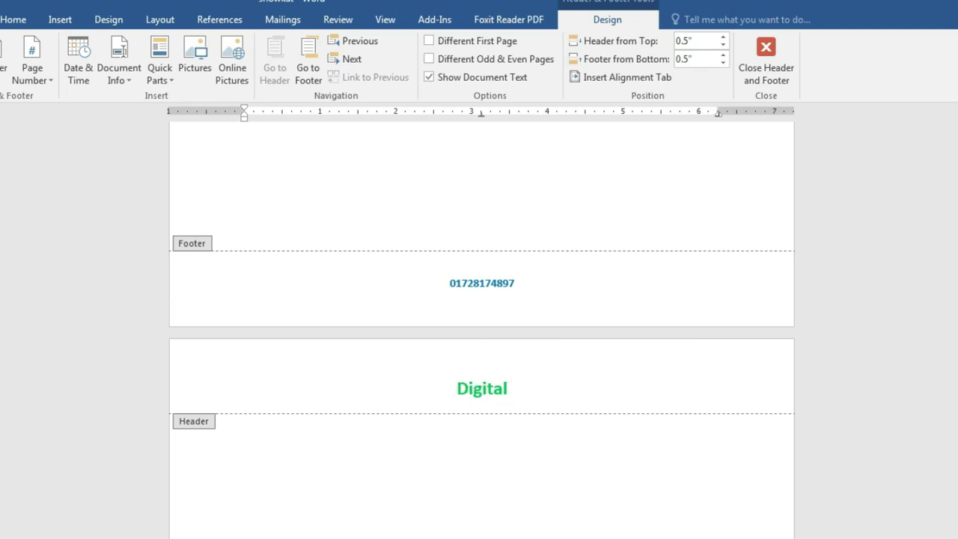
Step: Review the edited header on the other pages and return to the document body
scroll(545, 457, "down", 5)
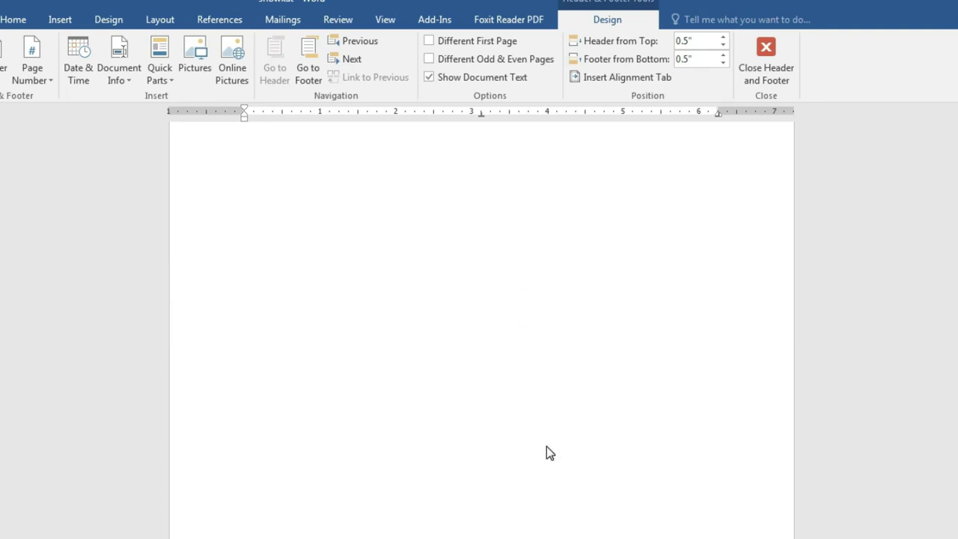
scroll(546, 453, "up", 10)
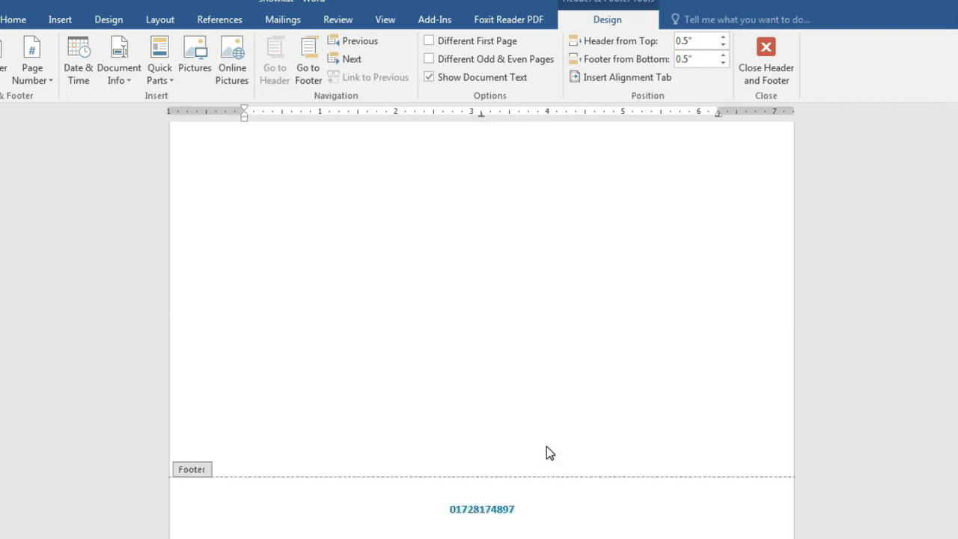
scroll(546, 447, "up", 10)
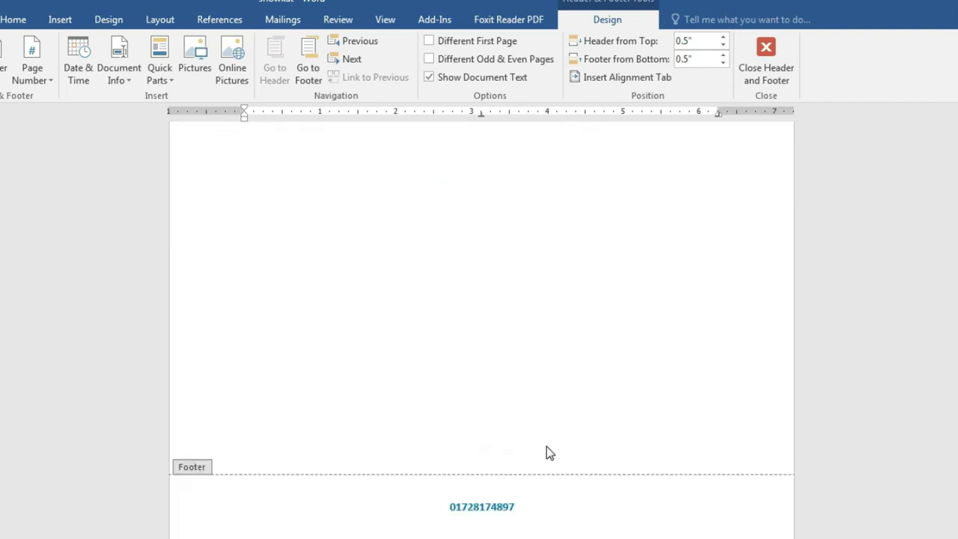
scroll(546, 448, "up", 10)
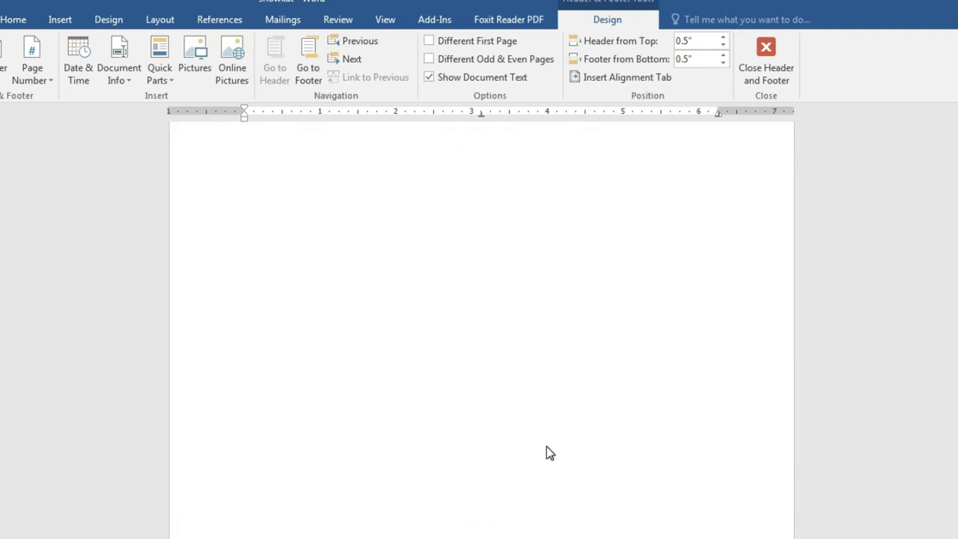
scroll(546, 453, "up", 1)
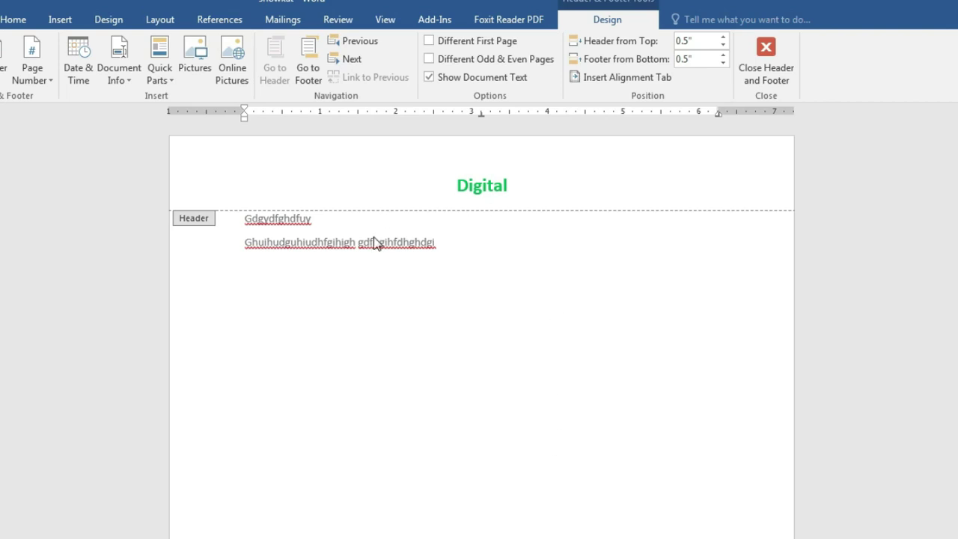
double_click(330, 261)
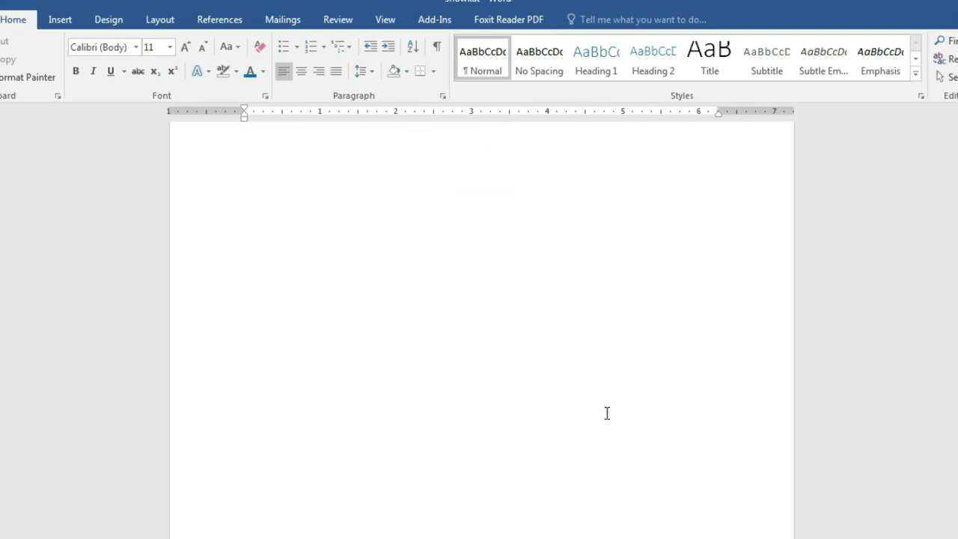
scroll(608, 414, "down", 10)
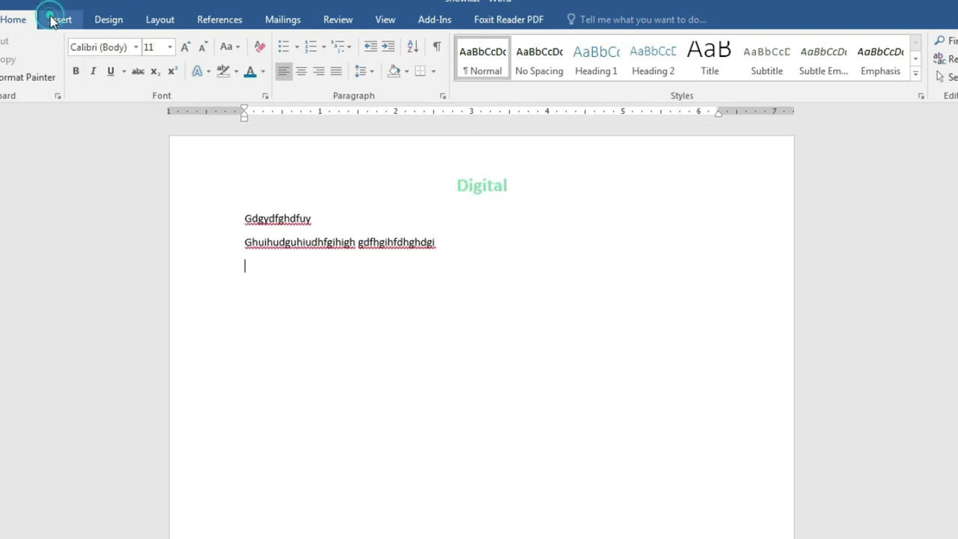
Step: Remove the header from the document with the Remove Header command
left_click(60, 19)
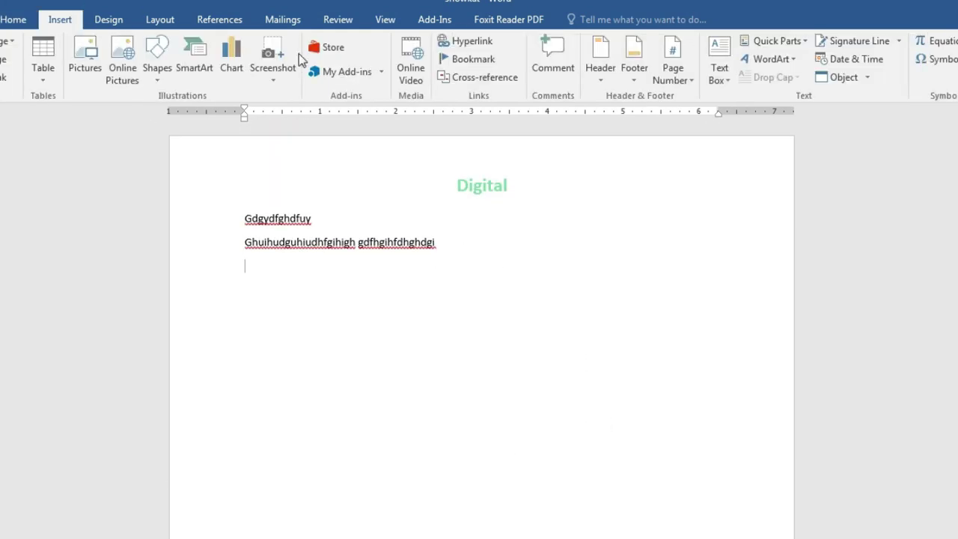
left_click(637, 75)
left_click(600, 71)
left_click(600, 71)
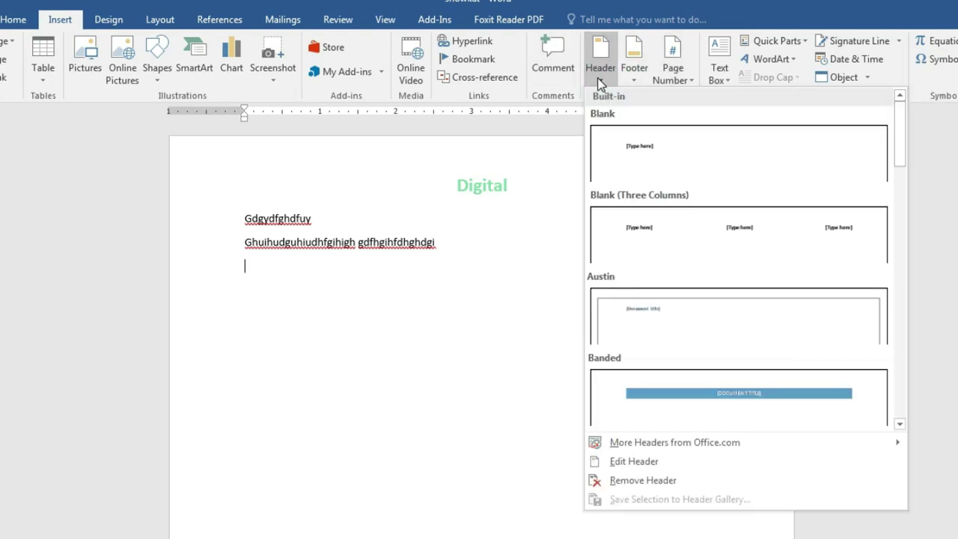
left_click(648, 481)
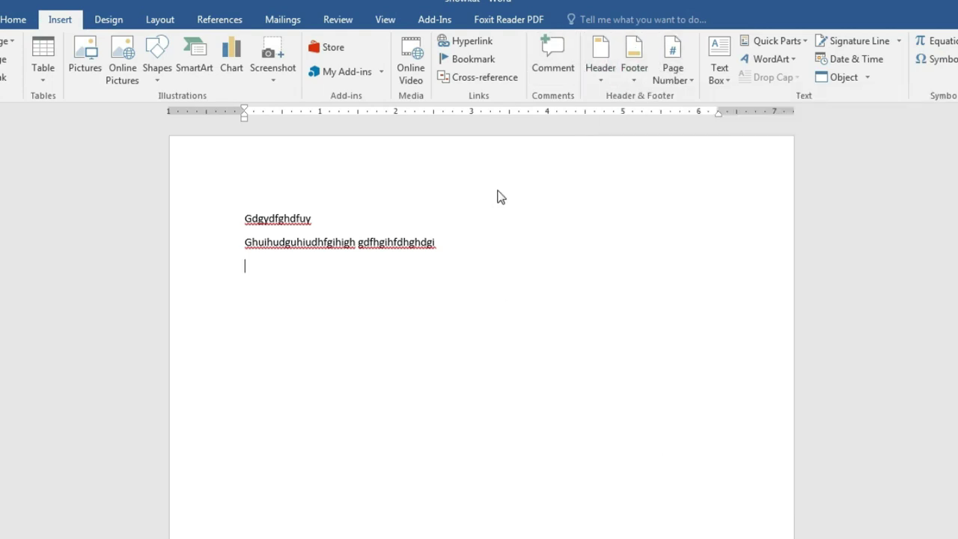
Step: Remove the phone number footer from the document with the Remove Footer command
scroll(573, 291, "down", 3)
scroll(573, 345, "down", 2)
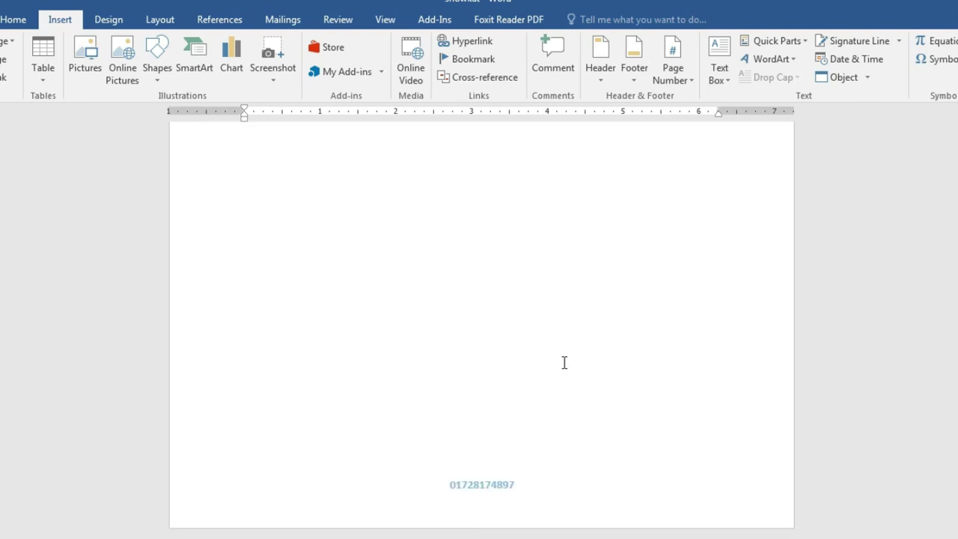
left_click(638, 78)
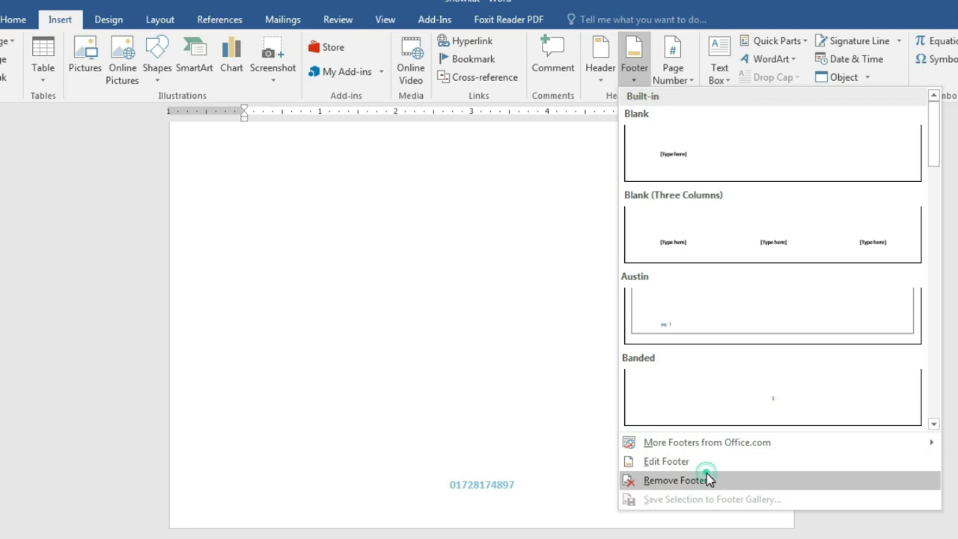
left_click(649, 480)
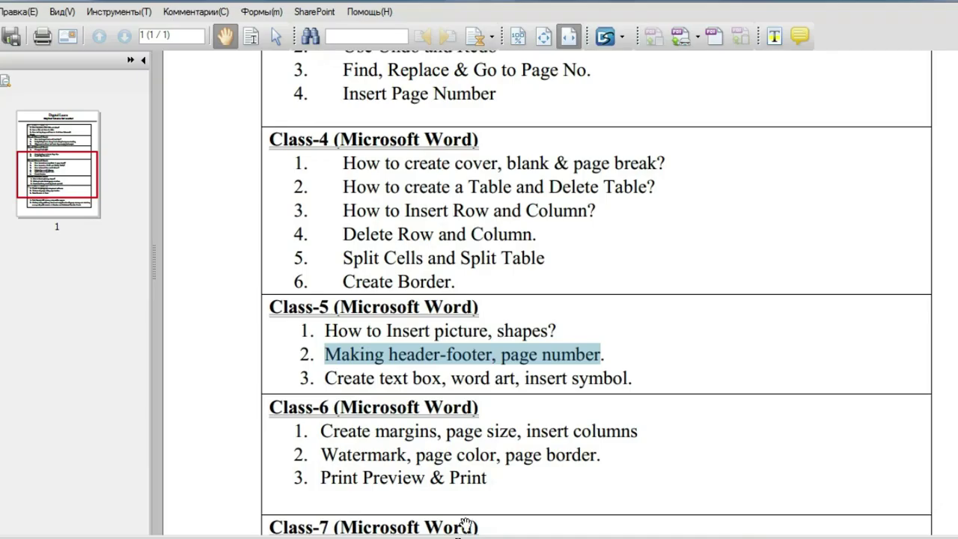
Step: Switch to the course outline PDF and compare "page number" under Class-5 with "Insert Page Number" under Class-3
left_click(502, 355)
left_click_drag(501, 356, 585, 360)
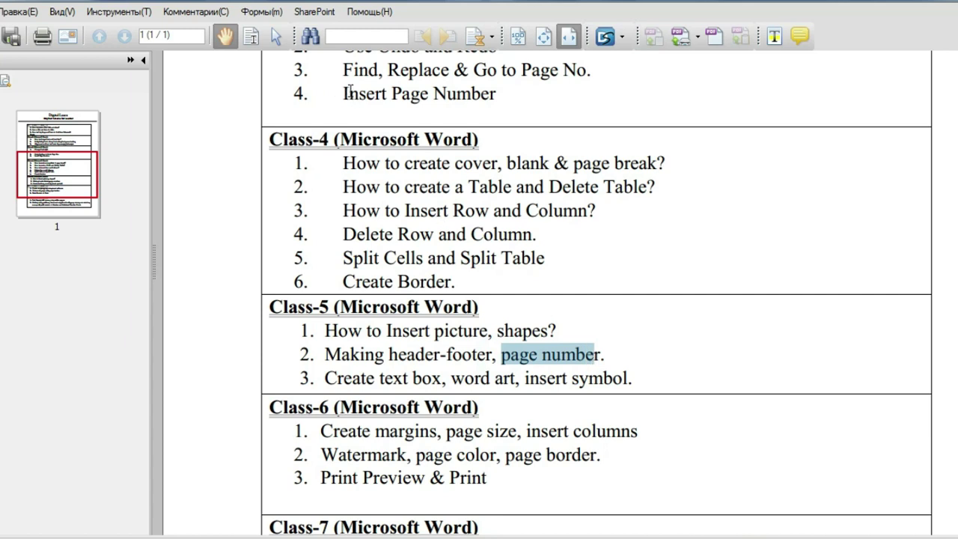
left_click_drag(350, 93, 433, 96)
scroll(542, 180, "up", 3)
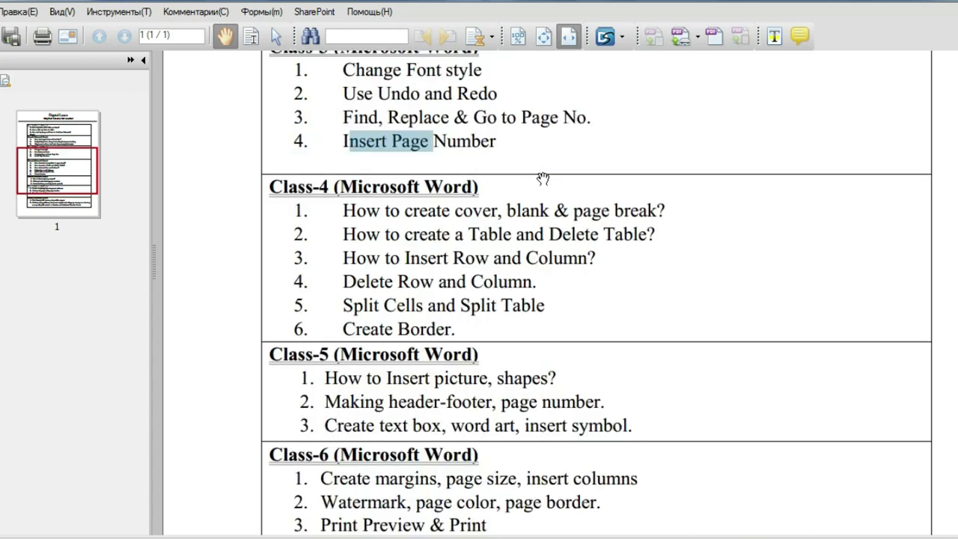
left_click(390, 210)
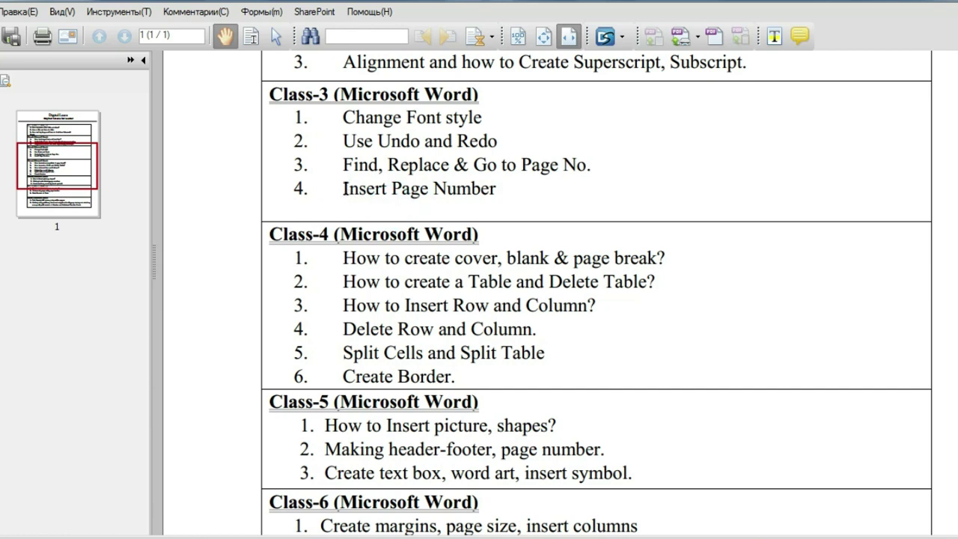
Step: Compare the two page number topics in the outline, highlight "Create text box, word art, insert symbol." under Class-5, and return to Word
left_click_drag(343, 189, 500, 189)
scroll(586, 282, "down", 4)
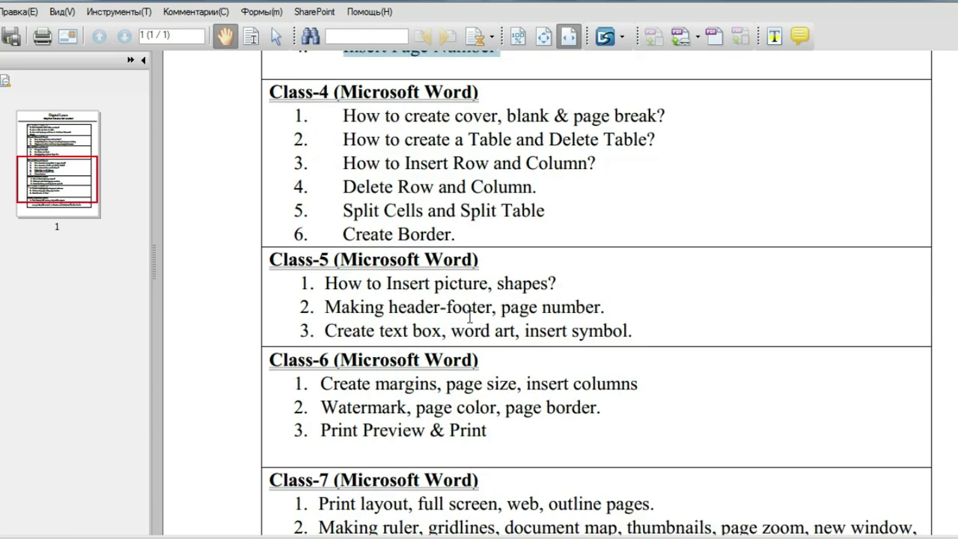
left_click_drag(499, 312, 606, 311)
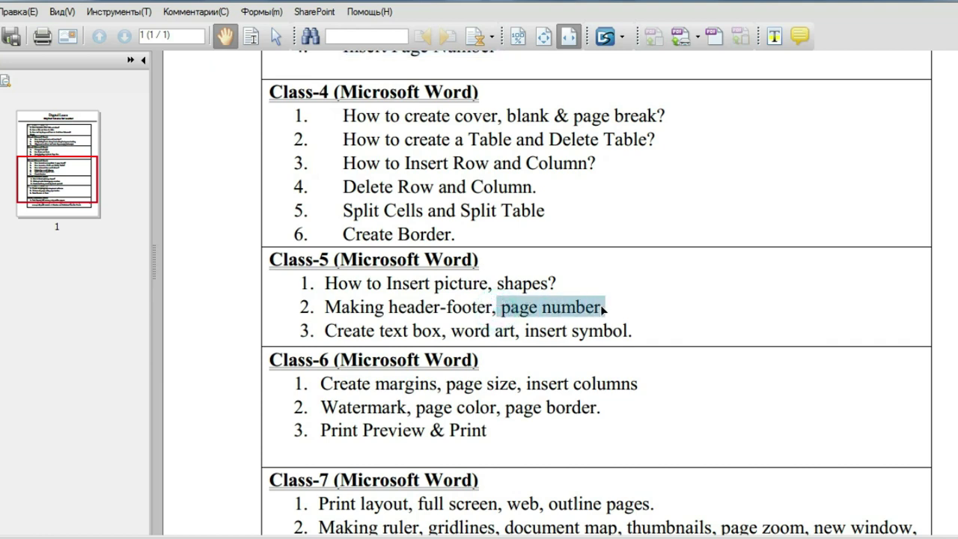
left_click(506, 365)
left_click_drag(326, 328, 640, 341)
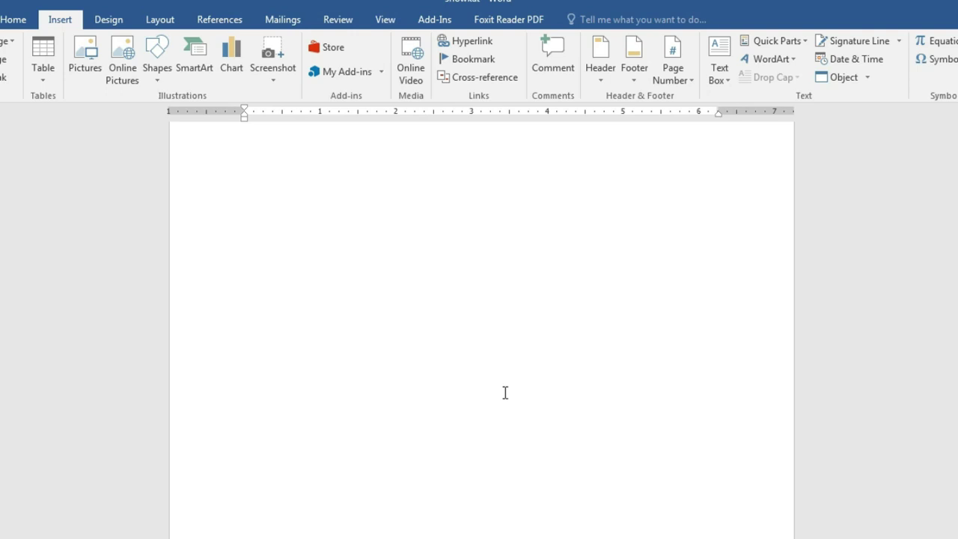
Step: Delete all the content of the document to start from an empty page
key("ctrl+a")
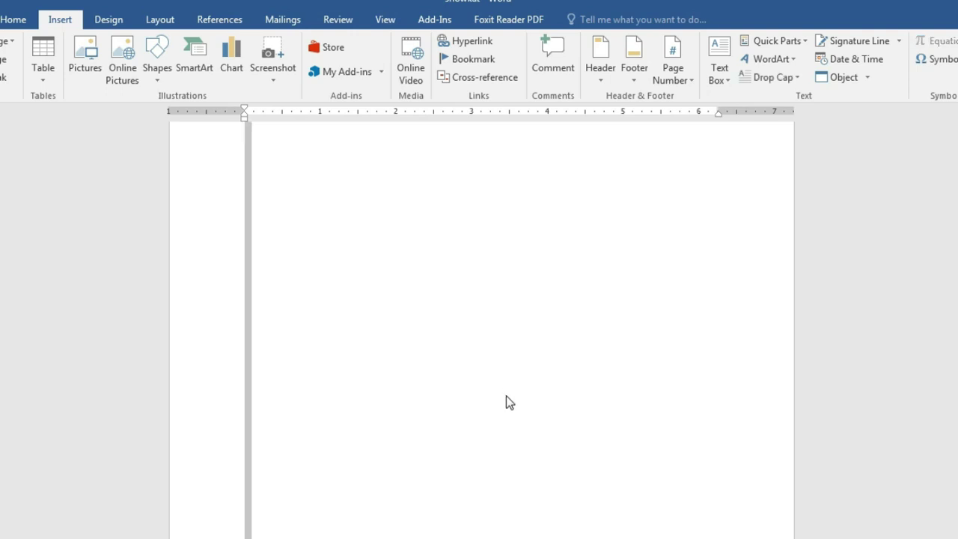
key("Delete")
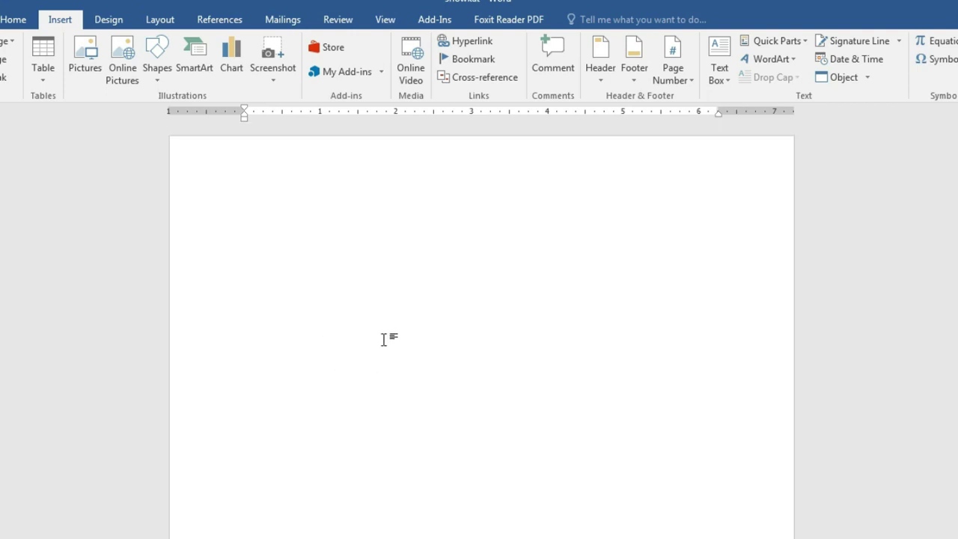
Step: Insert a Simple Text Box reading "fghihdighhdhidfifdh" and shrink it around its text near the top of the page
left_click(63, 20)
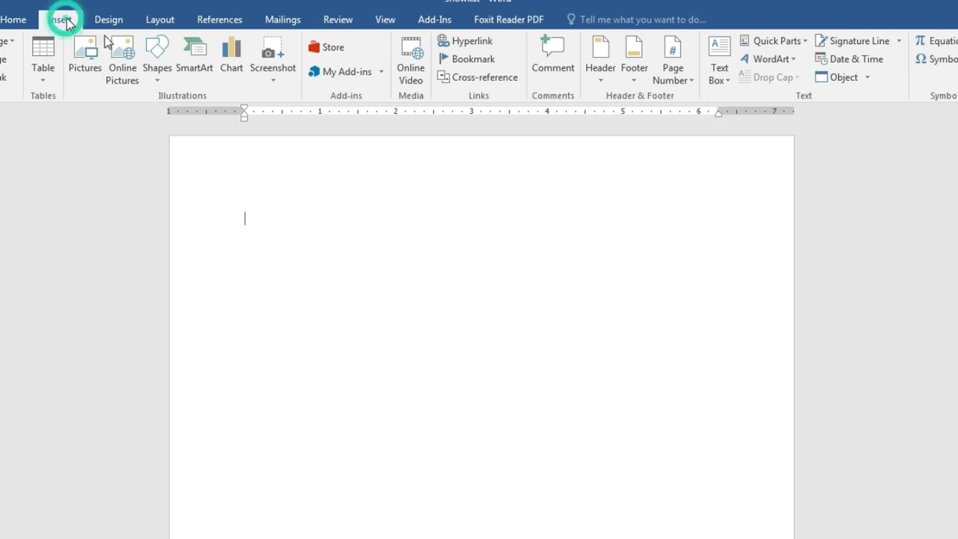
left_click(719, 63)
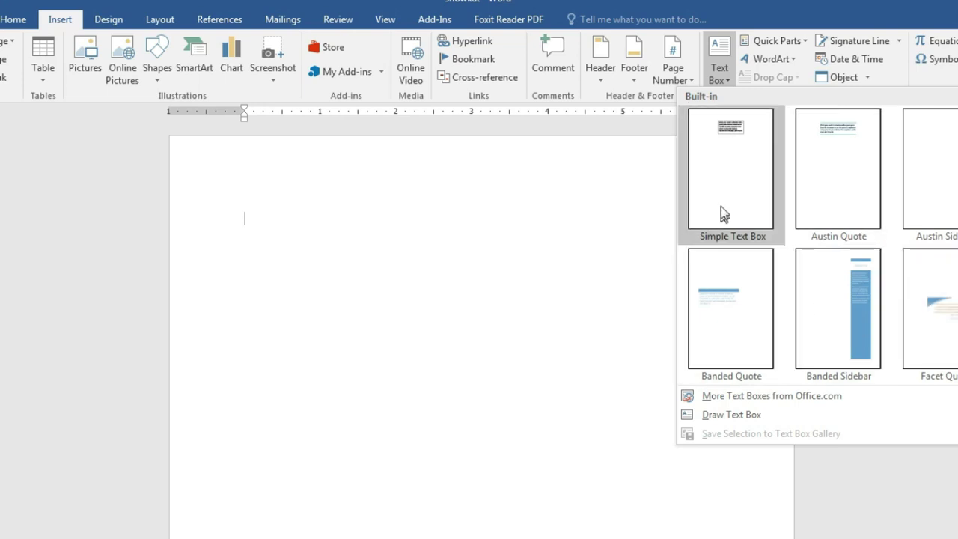
left_click(728, 168)
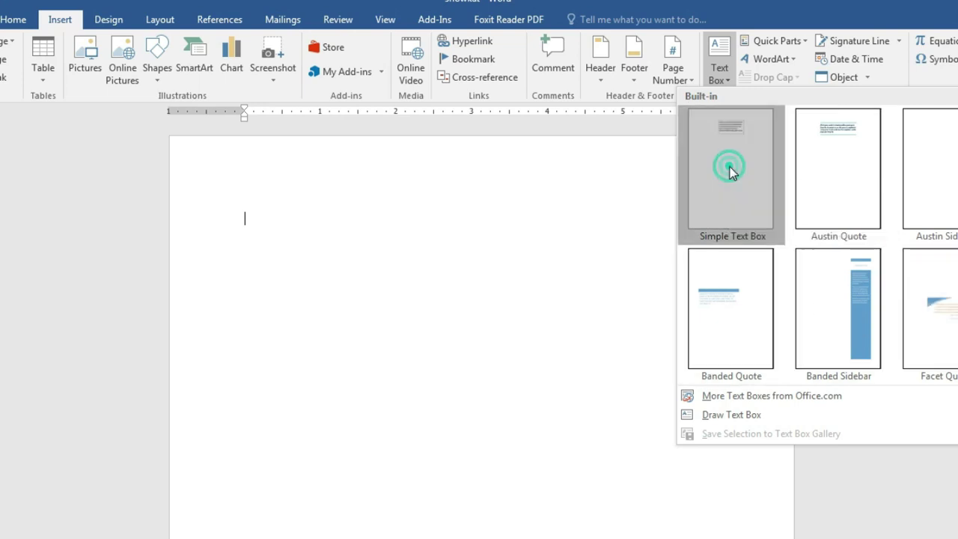
type("fghihdighhdhidfifdh")
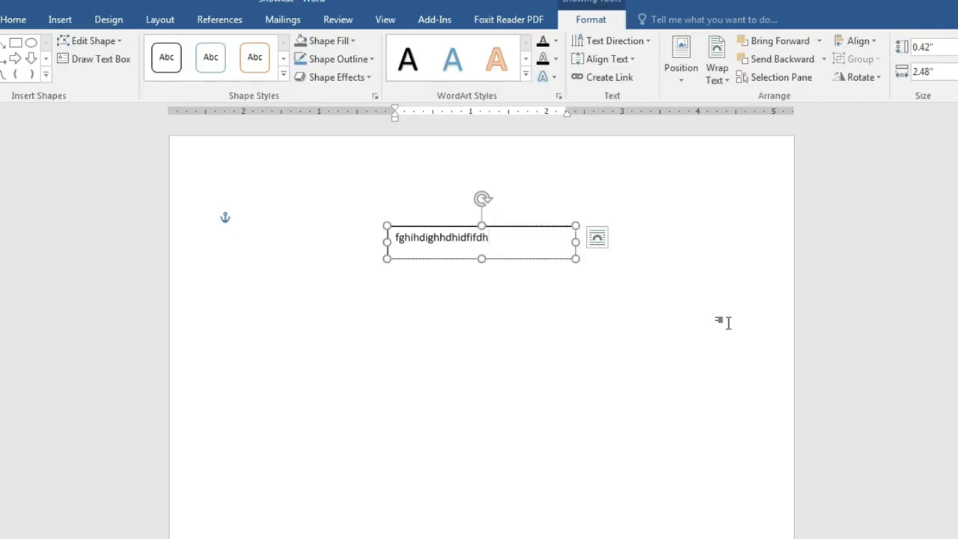
left_click_drag(575, 241, 449, 210)
left_click(469, 324)
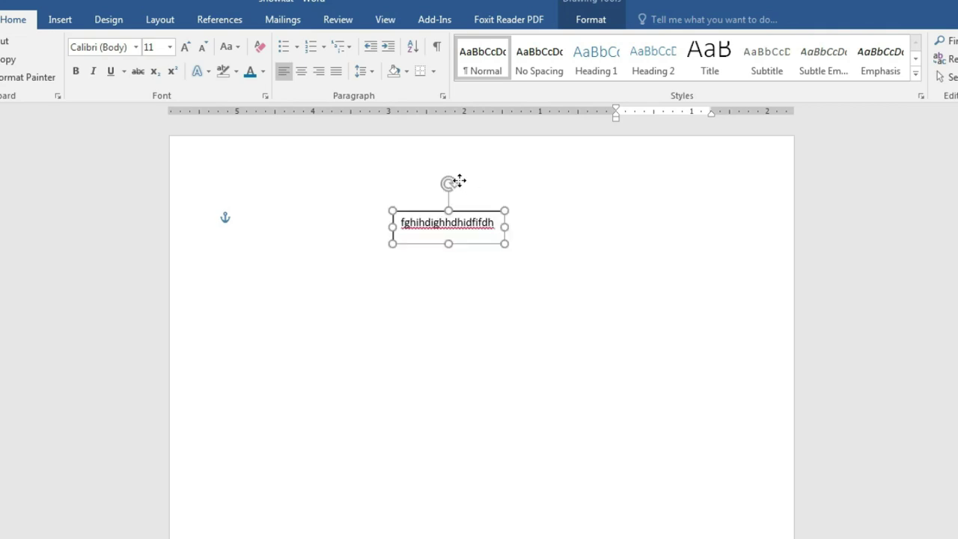
Step: Write a "My name is" sentence with the person's name in the body below the text box, and cut it to the clipboard
left_click(261, 336)
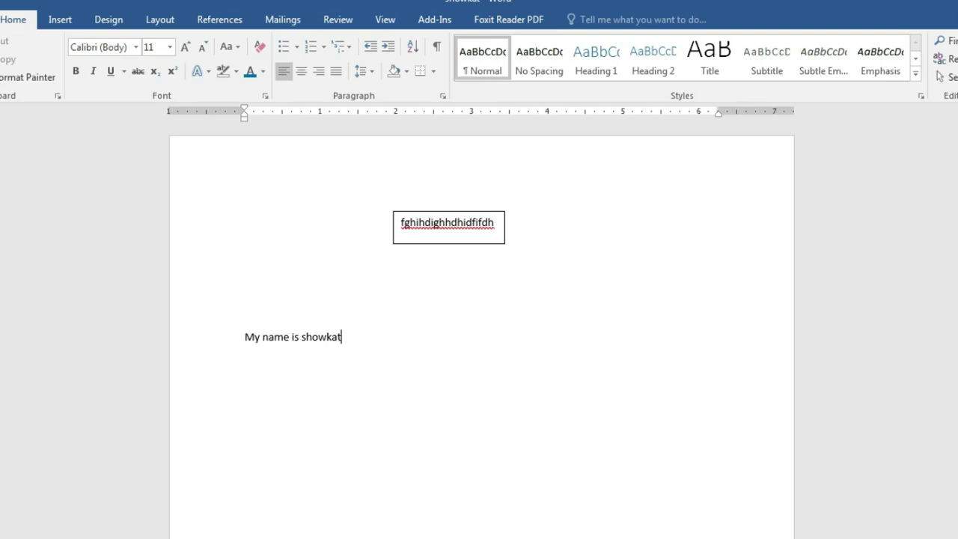
left_click_drag(241, 337, 349, 348)
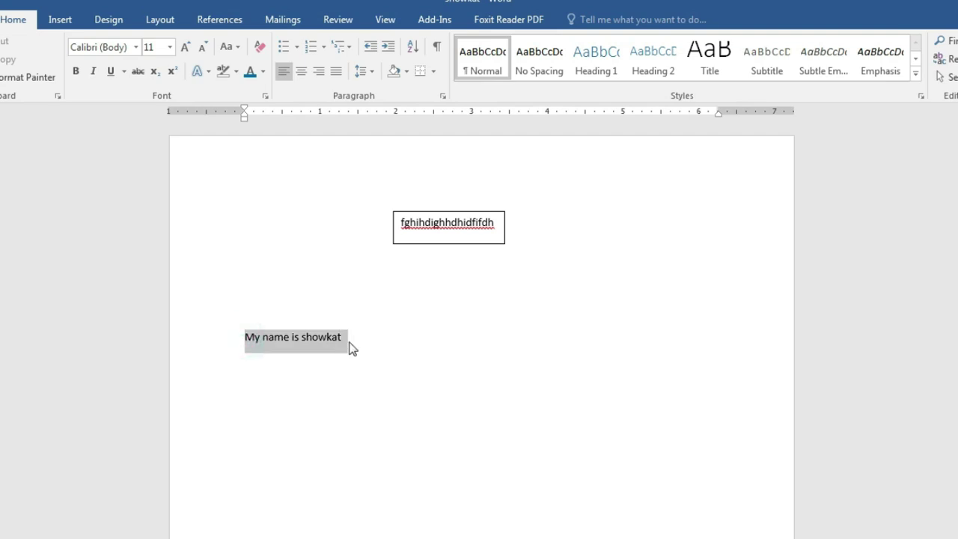
right_click(313, 349)
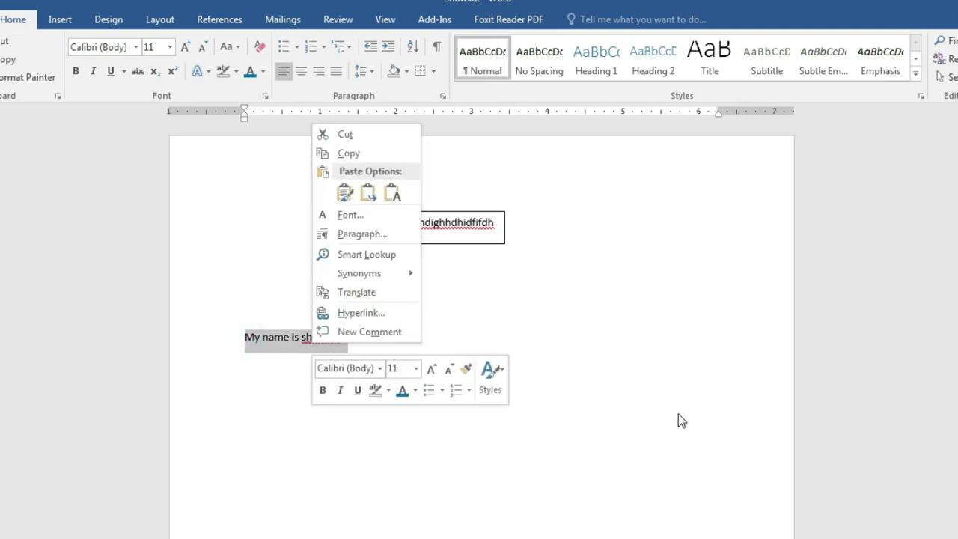
left_click(268, 449)
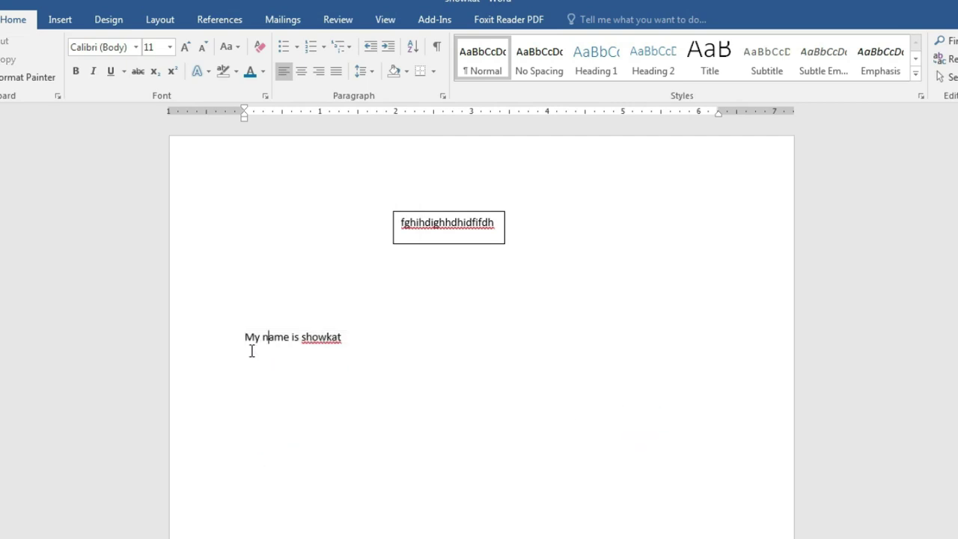
left_click_drag(242, 338, 376, 345)
right_click(308, 345)
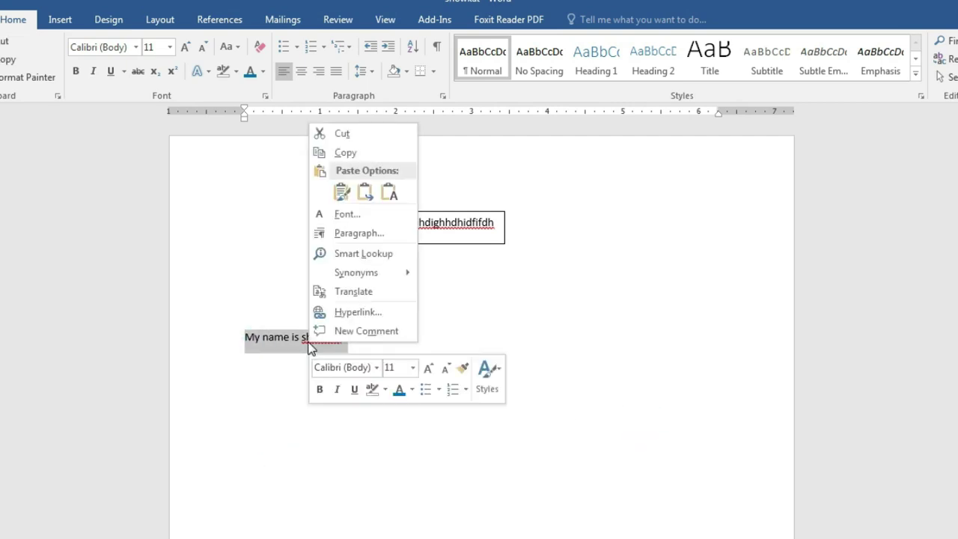
left_click(345, 139)
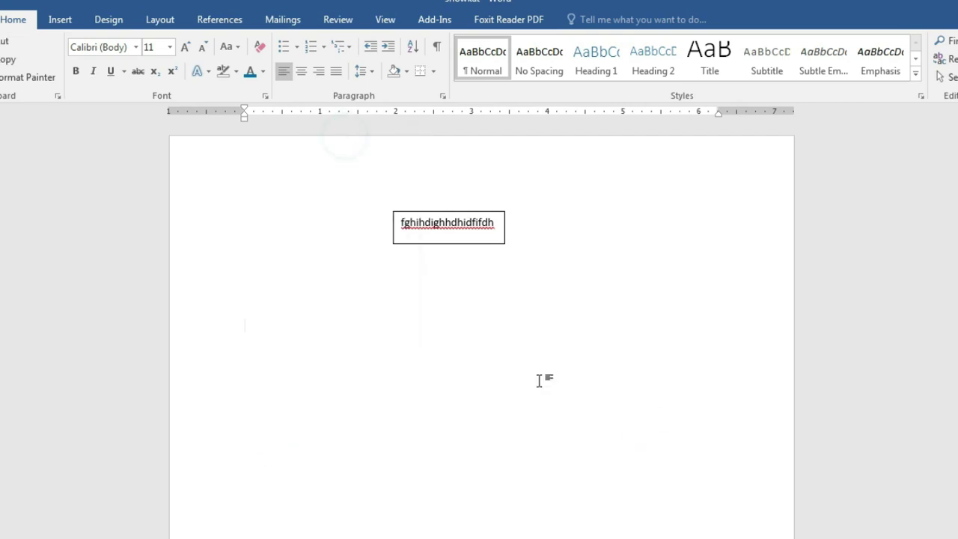
Step: Paste the name sentence further down the page and cut it from there again
double_click(620, 376)
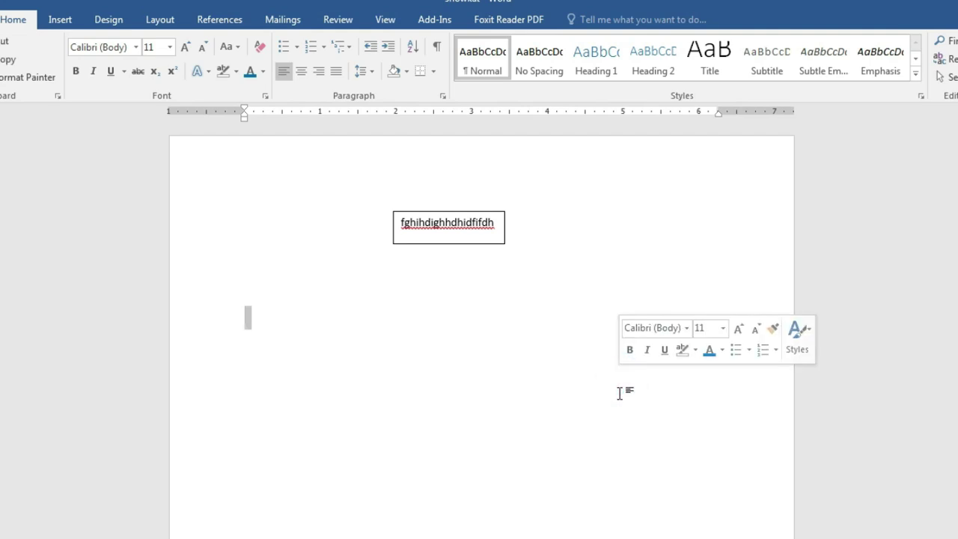
right_click(614, 384)
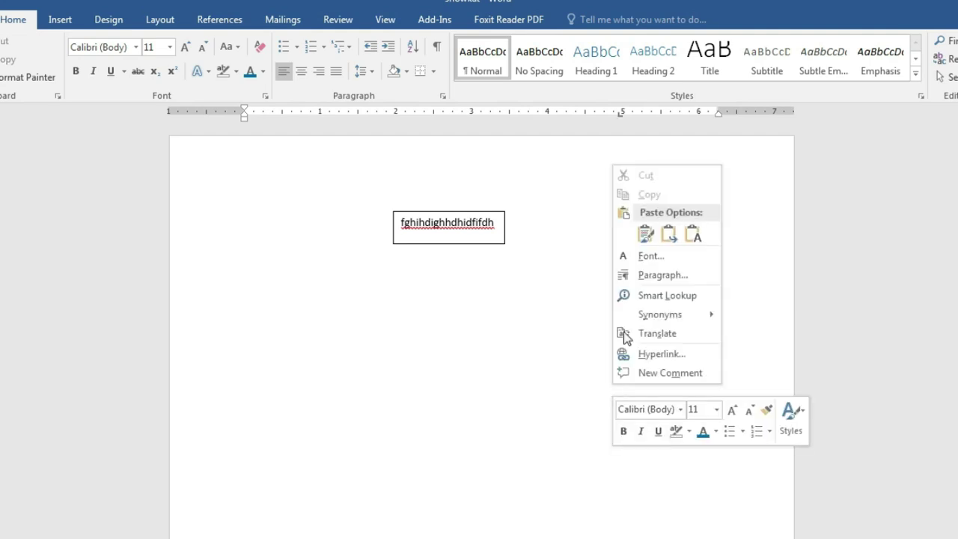
left_click(642, 233)
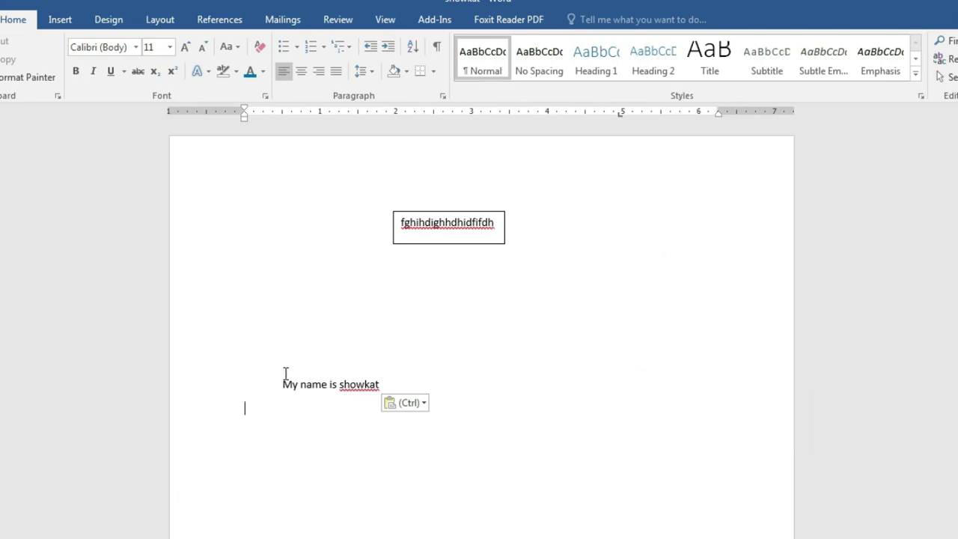
left_click_drag(282, 384, 376, 385)
right_click(356, 397)
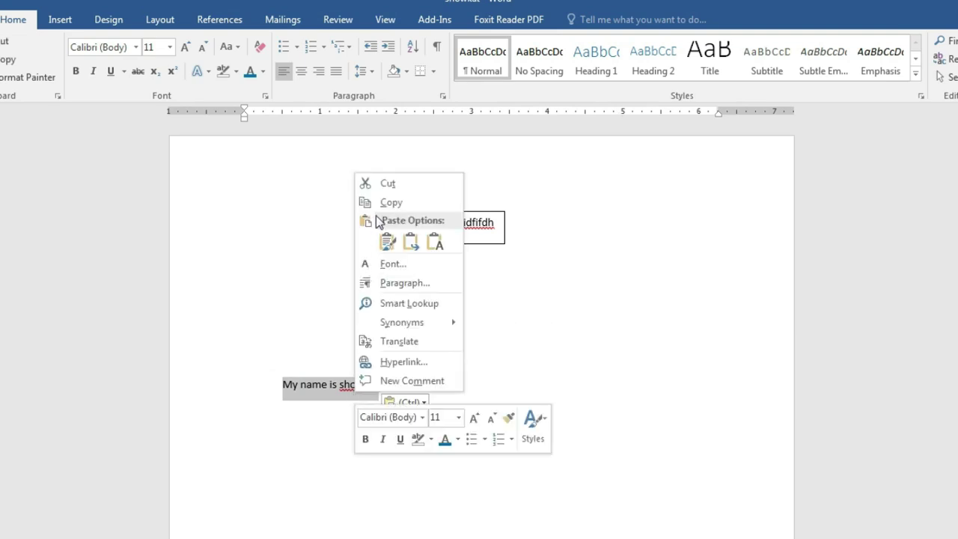
left_click(393, 196)
key("Delete")
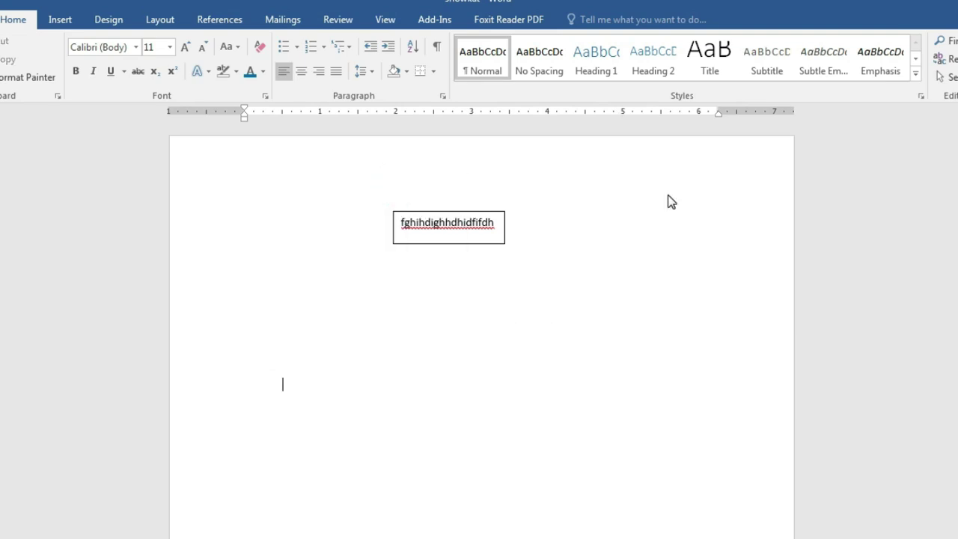
Step: Paste the name sentence on the page's first line, beside the text box
double_click(681, 211)
double_click(682, 231)
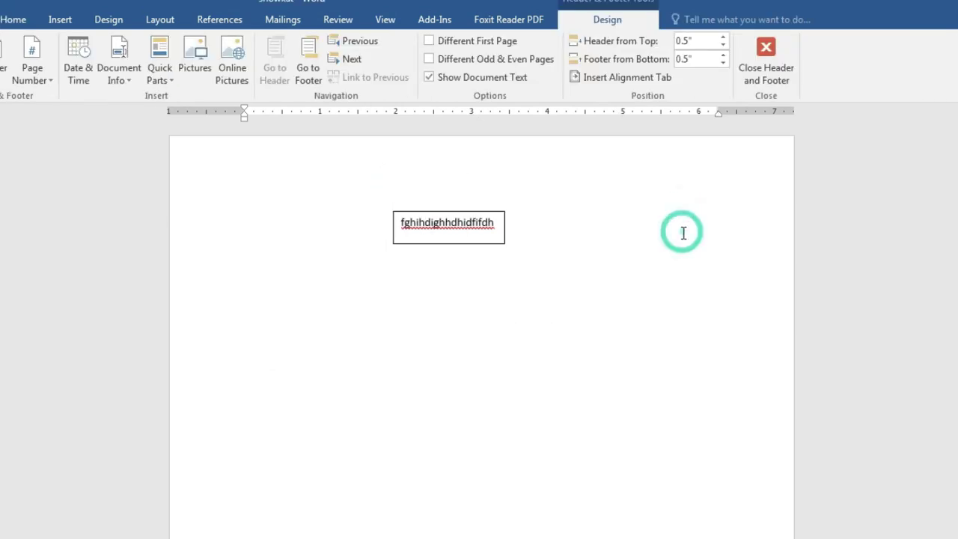
right_click(682, 240)
left_click(715, 304)
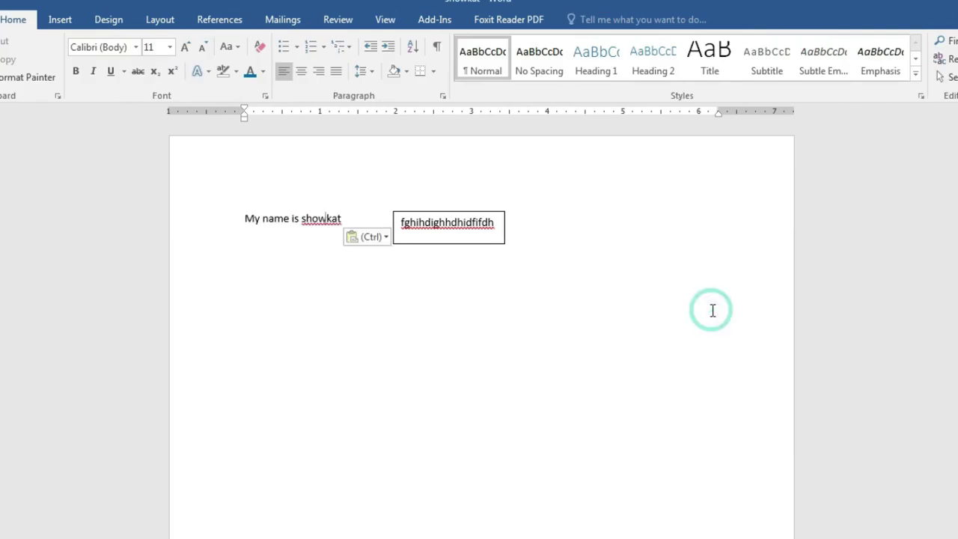
Step: Delete the existing text box and cut the name sentence from the first line
left_click(498, 214)
key("Delete")
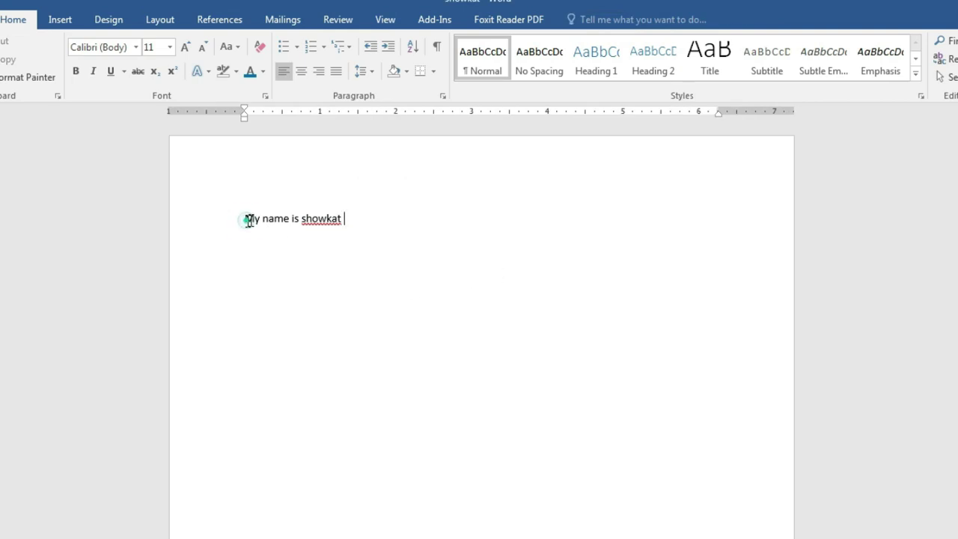
left_click_drag(248, 218, 348, 219)
right_click(327, 224)
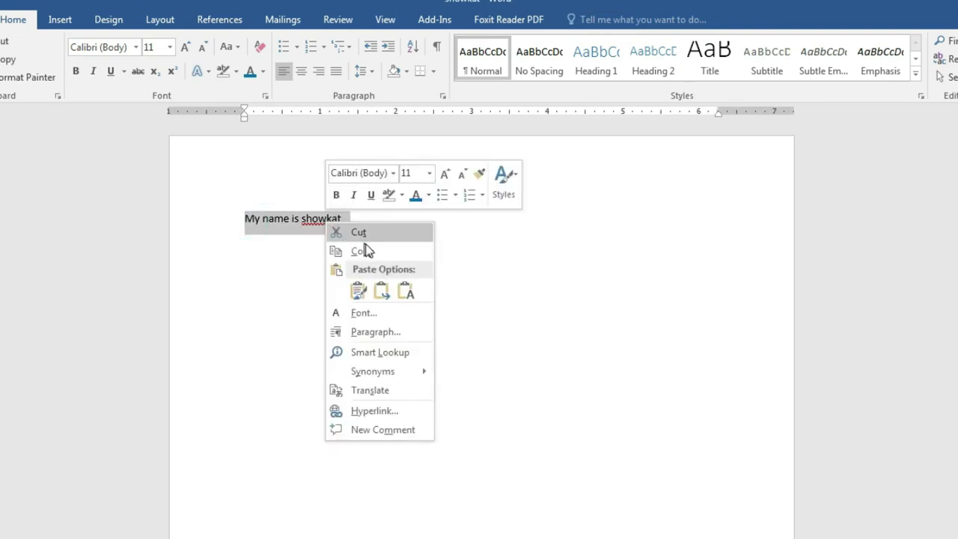
left_click(361, 233)
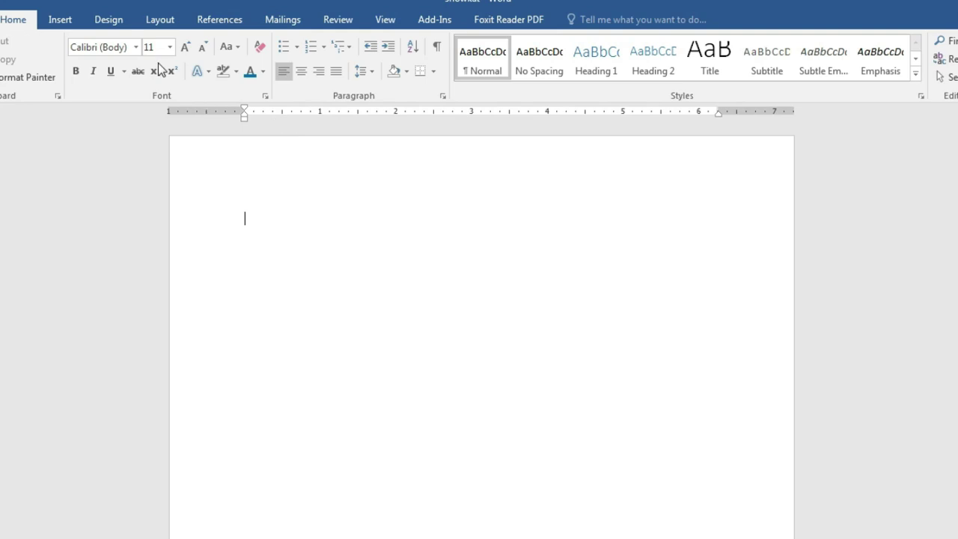
Step: Insert a new Simple Text Box from the built-in text box gallery
left_click(61, 19)
left_click(721, 51)
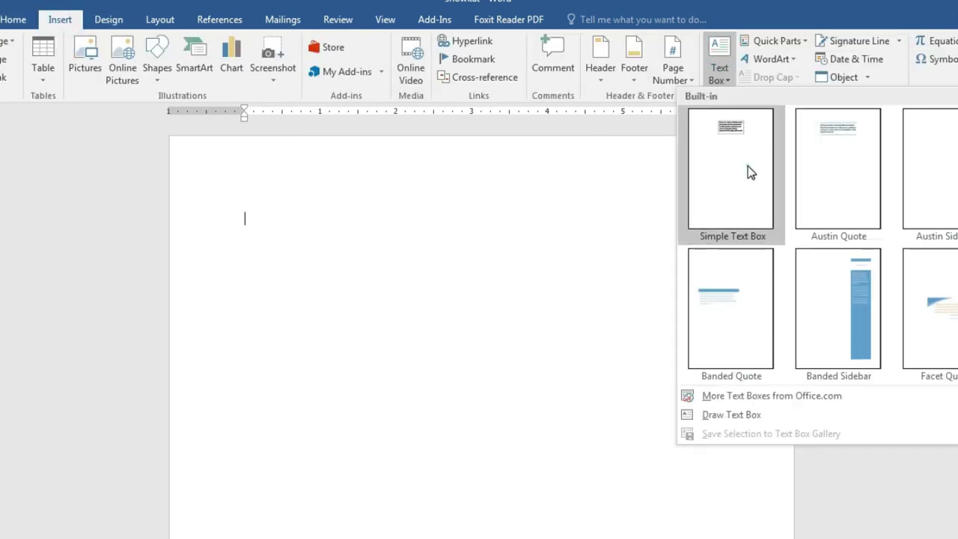
left_click(749, 171)
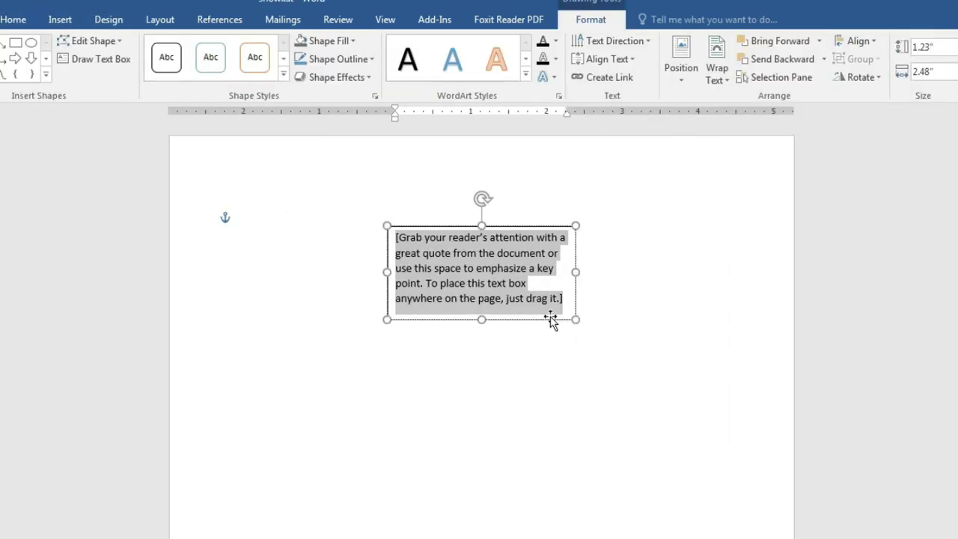
Step: Try pasting the cut sentence over the placeholder text and shrinking the text box to about 0.48" by 2.13"
left_click(529, 291)
key("ctrl+v")
left_click_drag(574, 282, 549, 262)
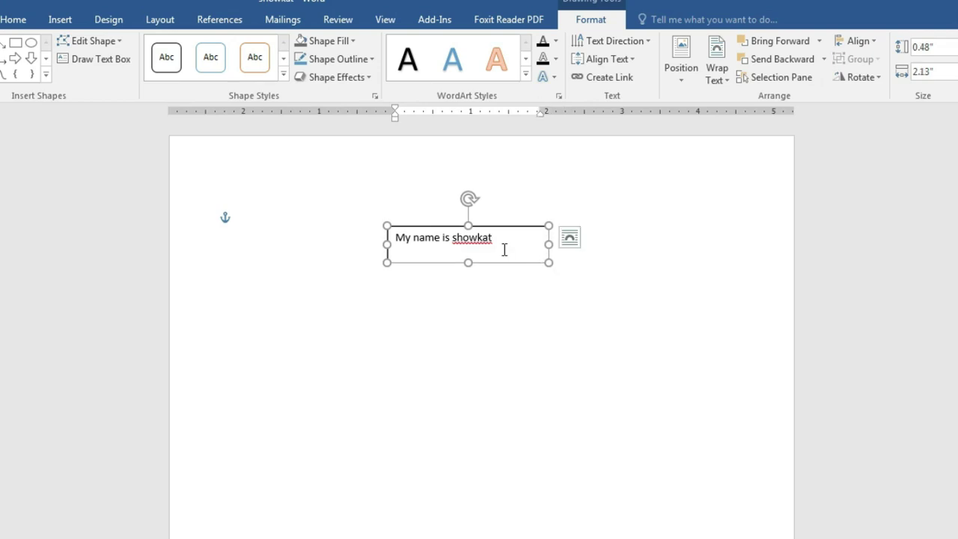
key("ctrl+z")
key("ctrl+z")
left_click(569, 380)
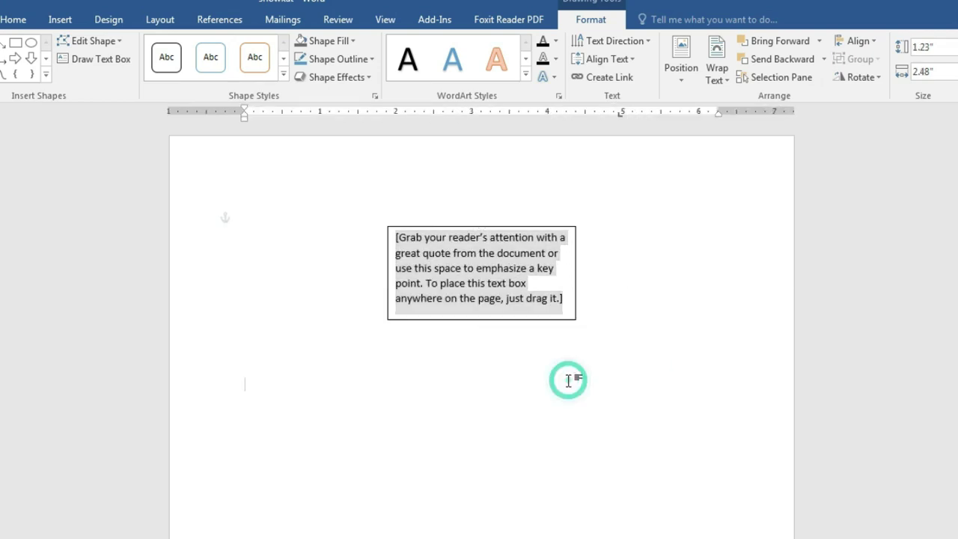
Step: Replace the text box's placeholder text with the cut name sentence
left_click(480, 261)
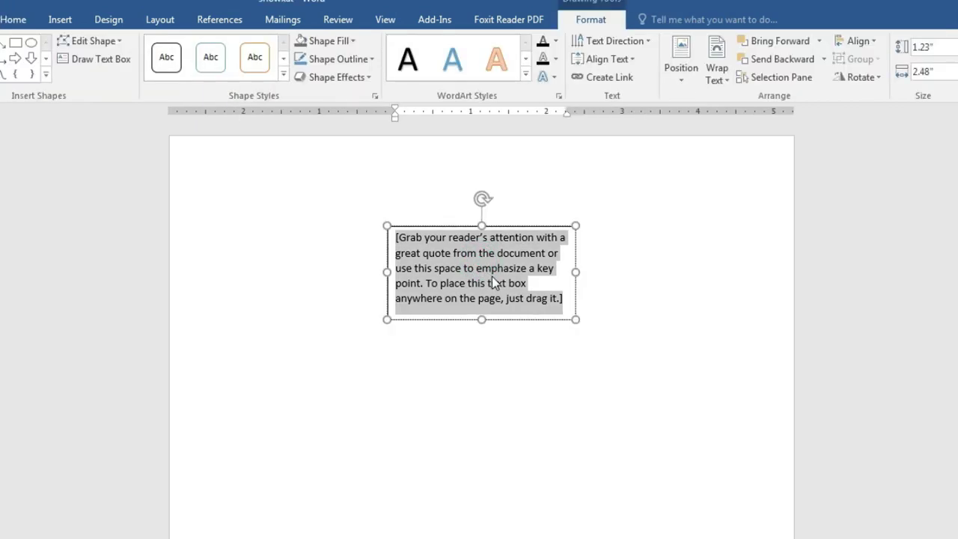
key("Delete")
right_click(418, 241)
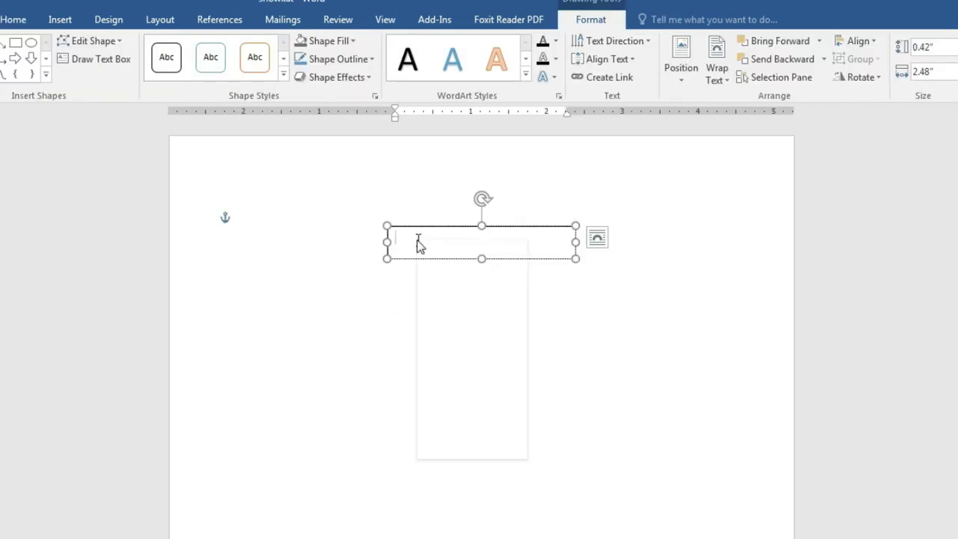
left_click(457, 307)
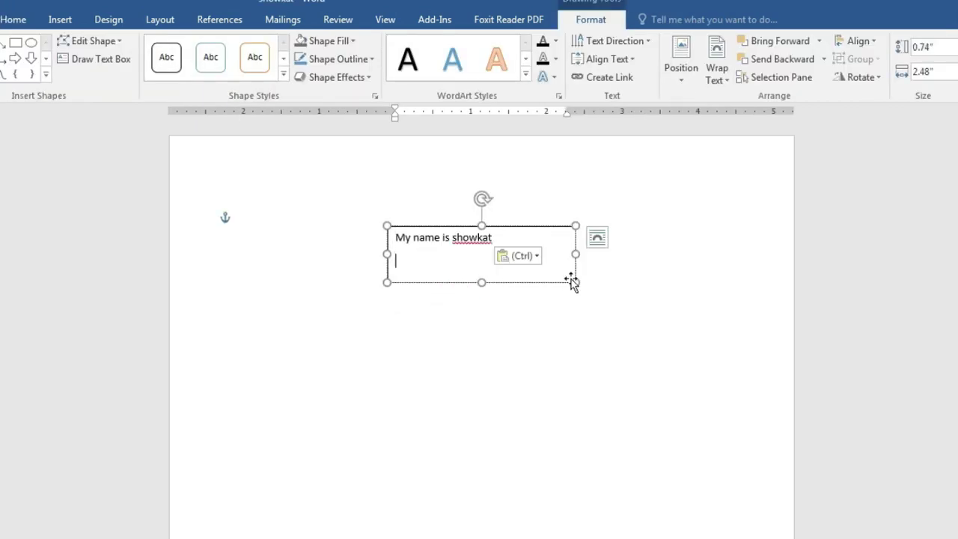
Step: Shrink the text box around the name sentence to about 0.33" high and 1.66" wide
left_click_drag(575, 281, 511, 250)
left_click(506, 322)
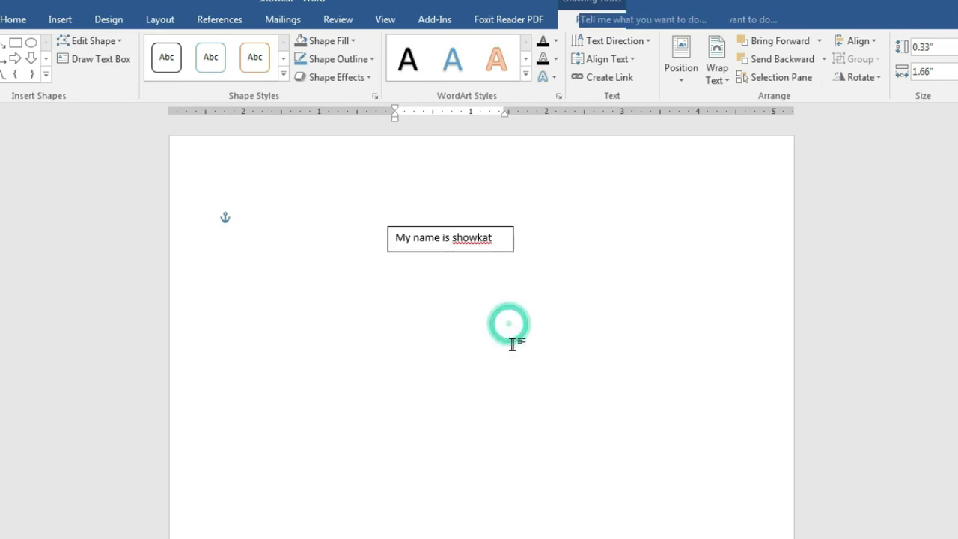
left_click(489, 236)
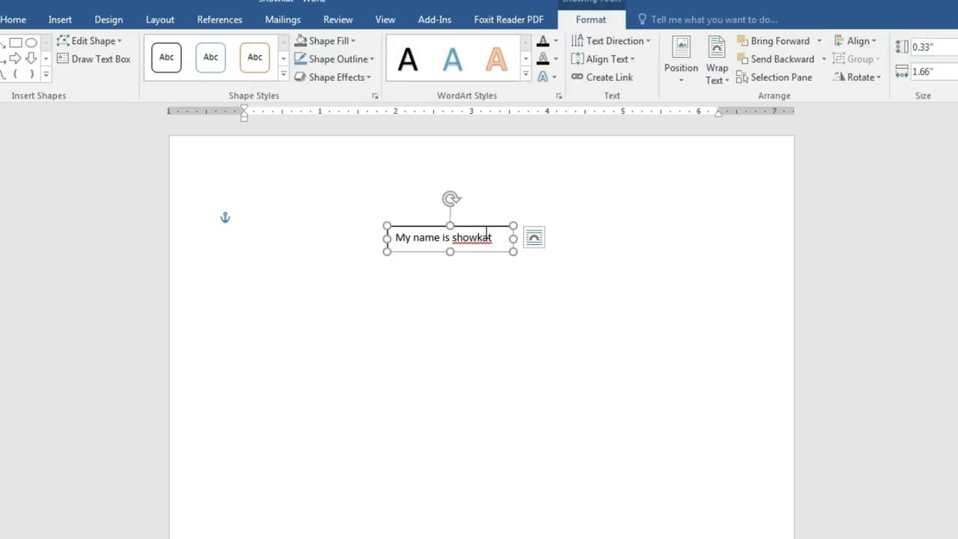
Step: Resize the name text box to about 0.34" high and 1.83" wide and move it toward the page's right margin
left_click_drag(480, 228, 525, 462)
left_click_drag(531, 384, 531, 367)
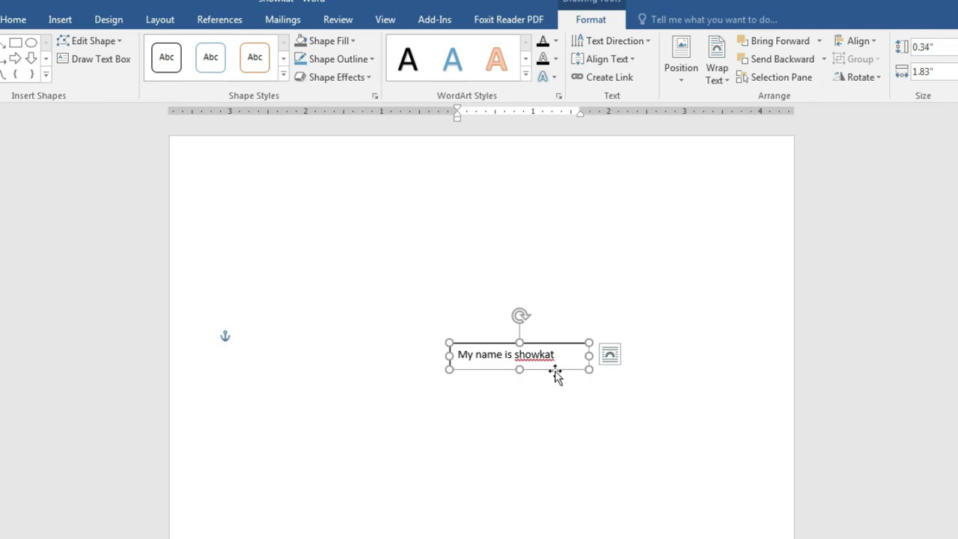
left_click_drag(555, 370, 622, 346)
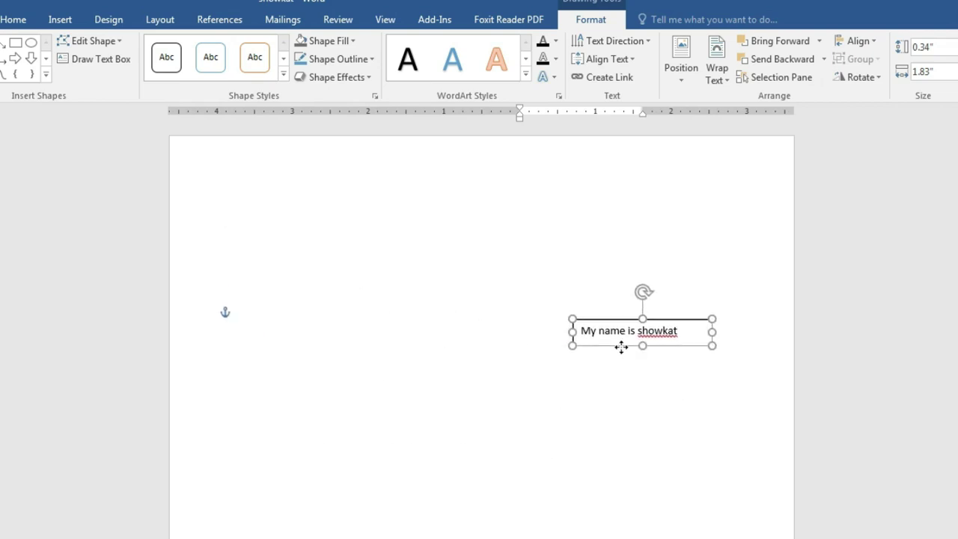
left_click(652, 417)
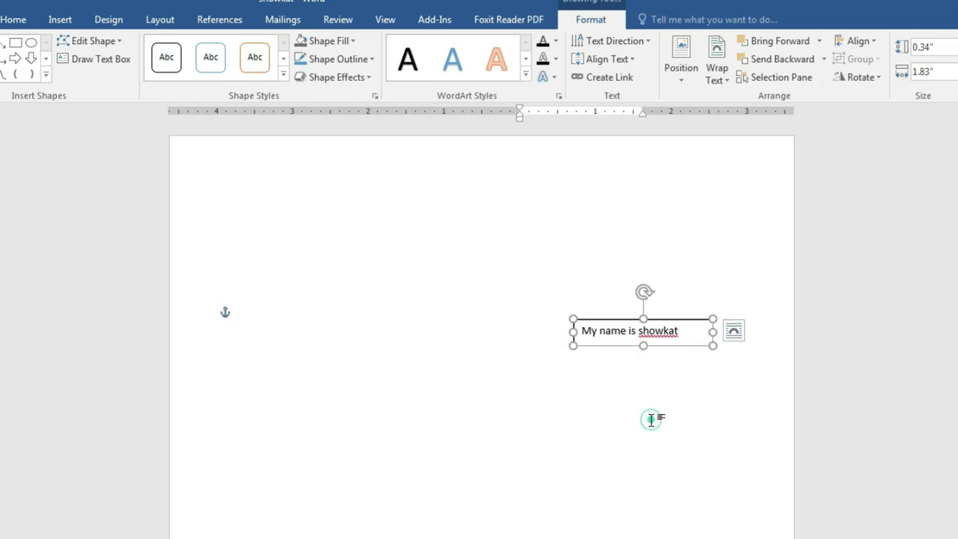
Step: Remove the outline from the text box containing the name sentence
left_click(684, 337)
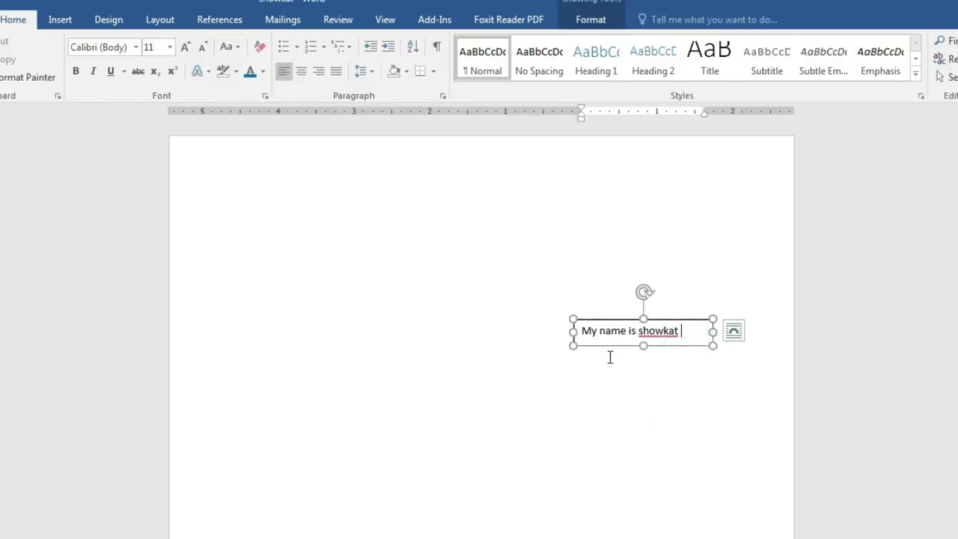
double_click(687, 322)
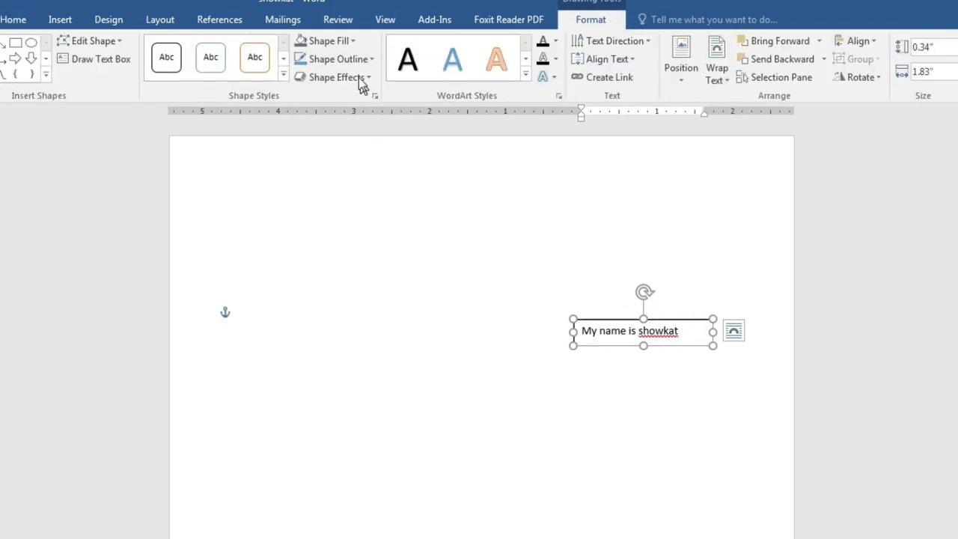
left_click(355, 63)
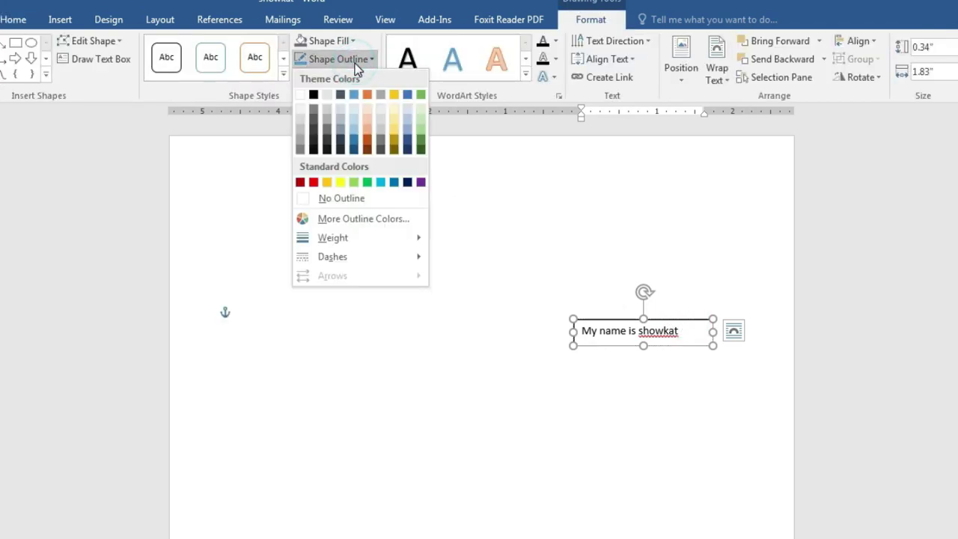
left_click(341, 199)
left_click(658, 461)
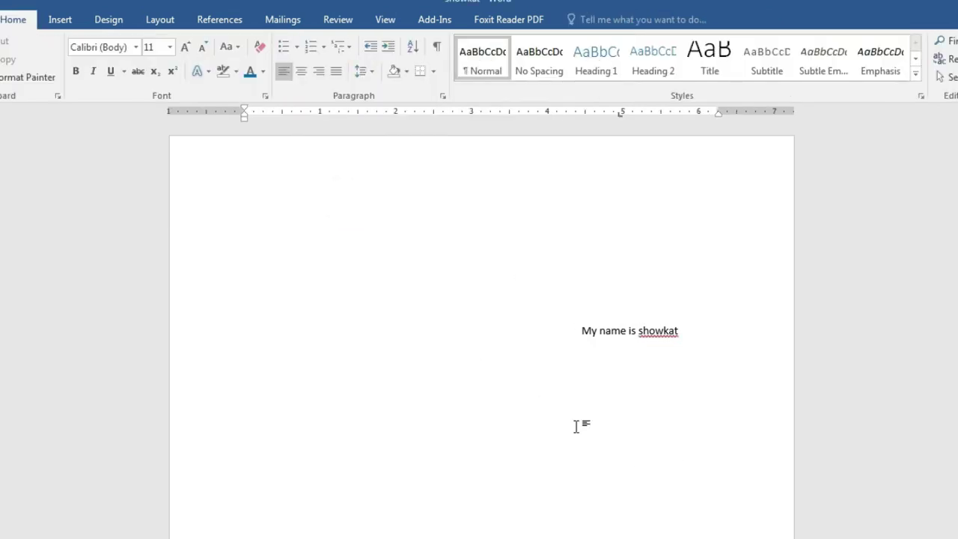
Step: Move the borderless text box across the page to its upper left area, and back to the right half
left_click(673, 330)
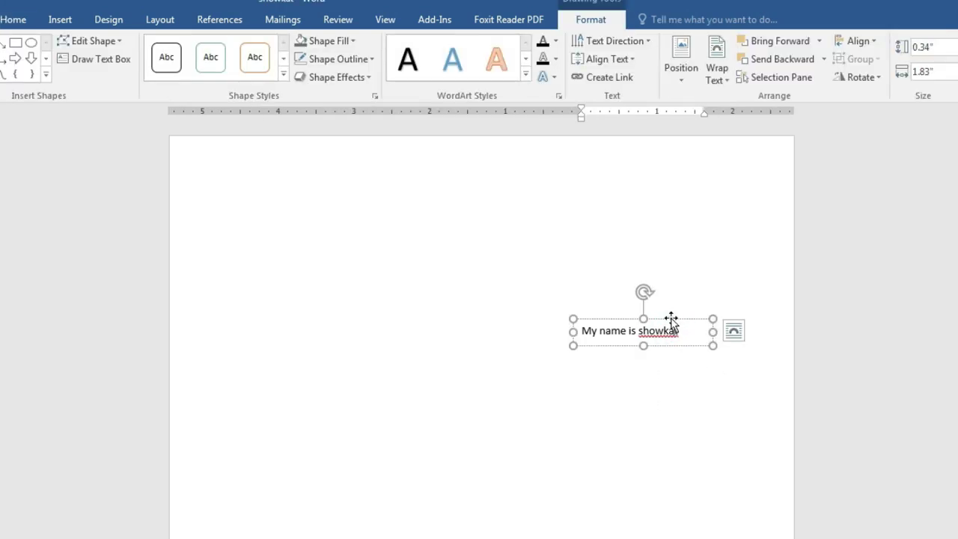
mouse_move(671, 320)
left_mouse_down()
mouse_move(417, 268)
mouse_move(642, 336)
mouse_move(659, 330)
left_mouse_up()
left_click(654, 394)
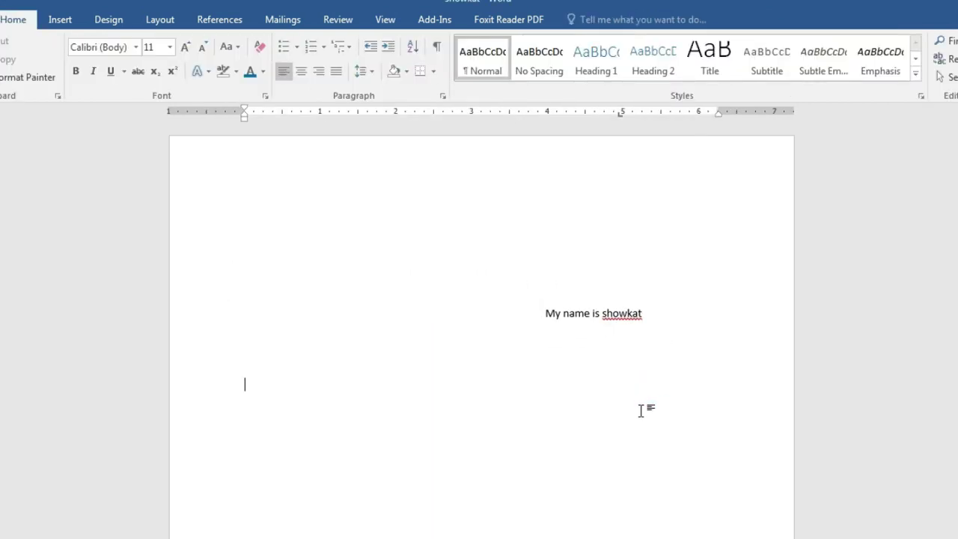
left_click(616, 321)
left_click_drag(633, 305, 396, 259)
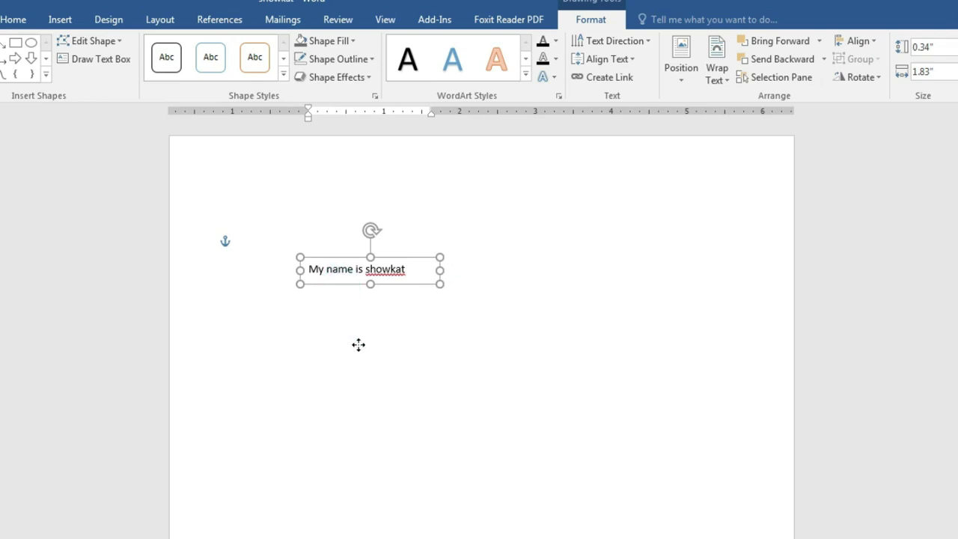
left_click_drag(358, 345, 590, 346)
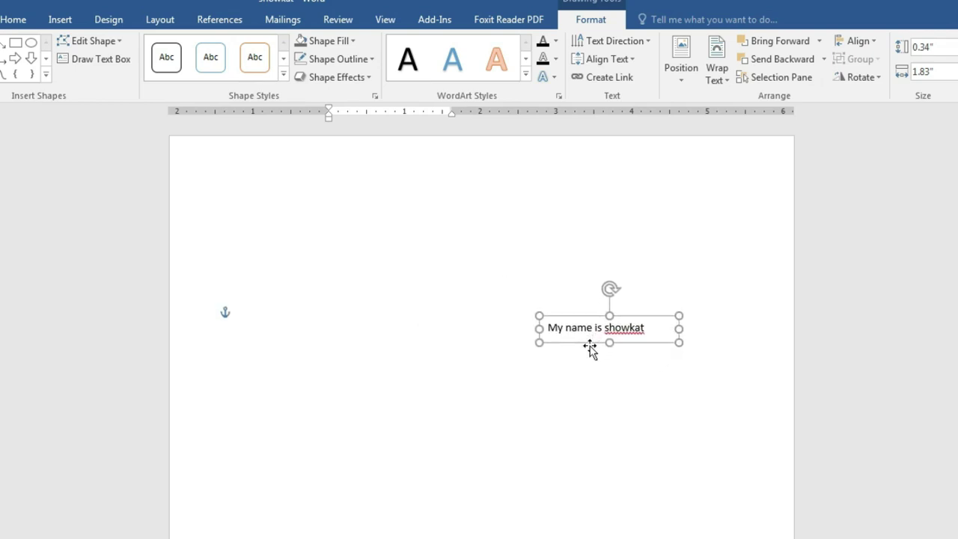
Step: Delete the borderless text box, and highlight "word art," under Class-5 in the PDF course outline
left_click(640, 316)
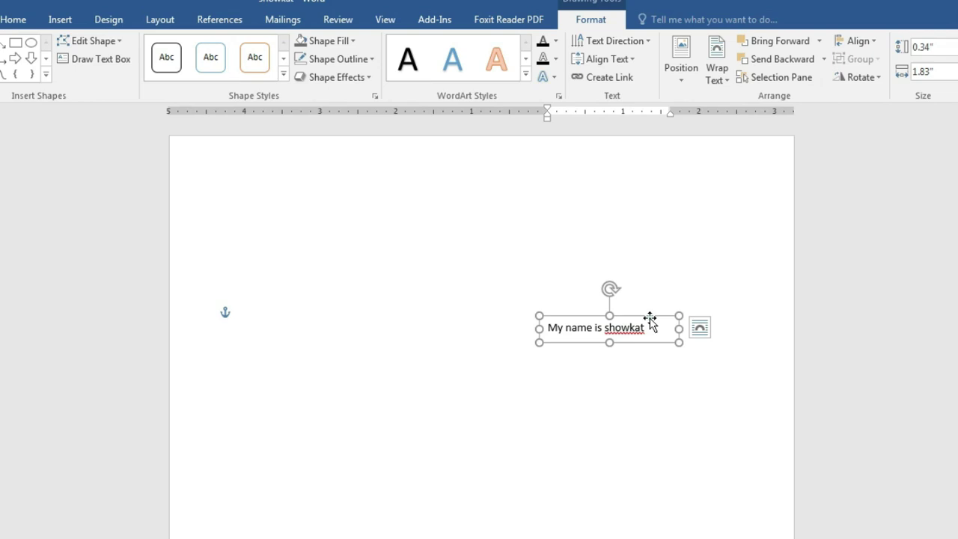
key("Delete")
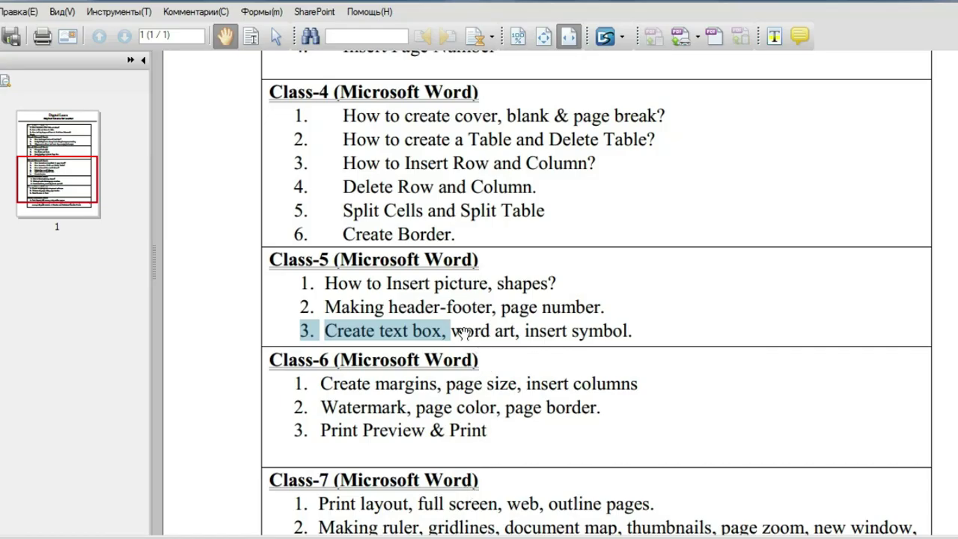
left_click_drag(452, 330, 522, 331)
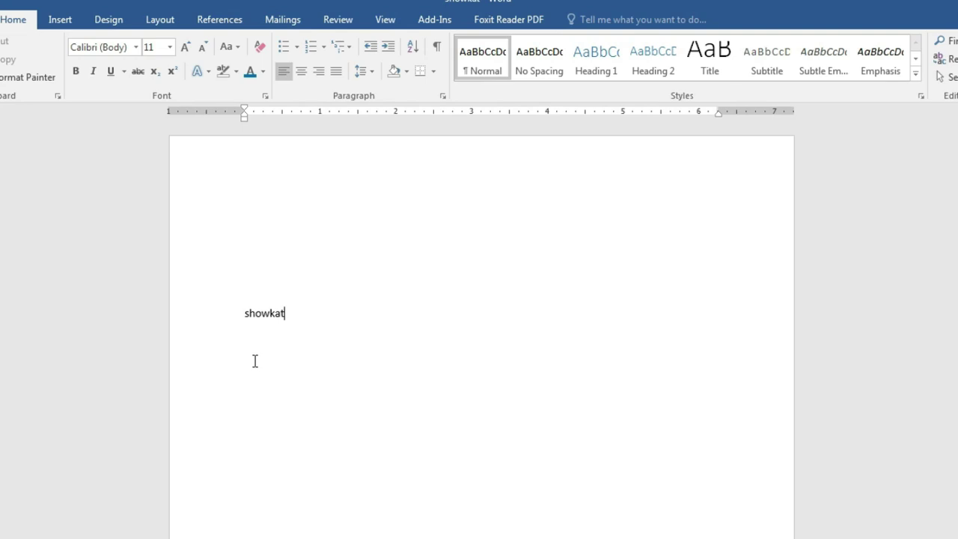
Step: Convert the name typed on the Word page into WordArt with the blue shadowed style from the gallery's third row
left_click_drag(240, 313, 322, 322)
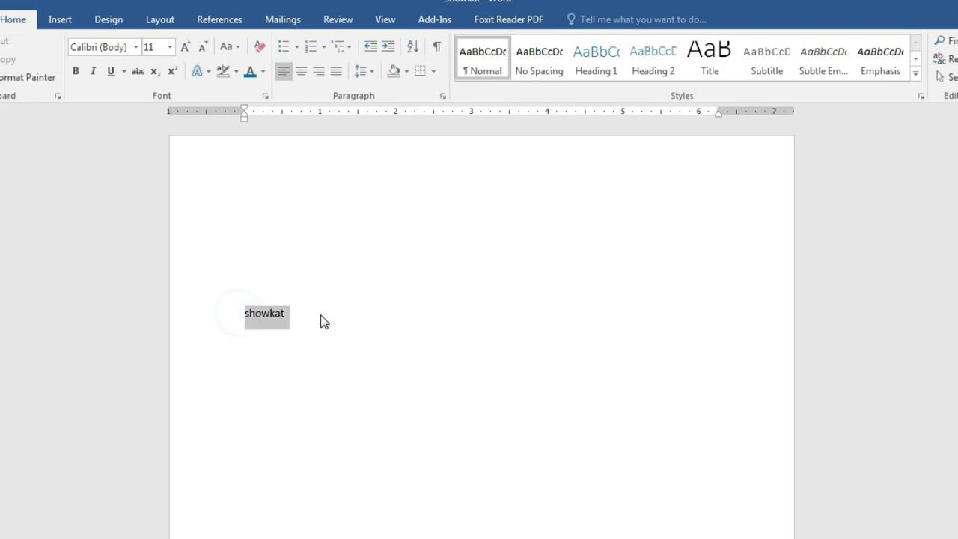
left_click(72, 23)
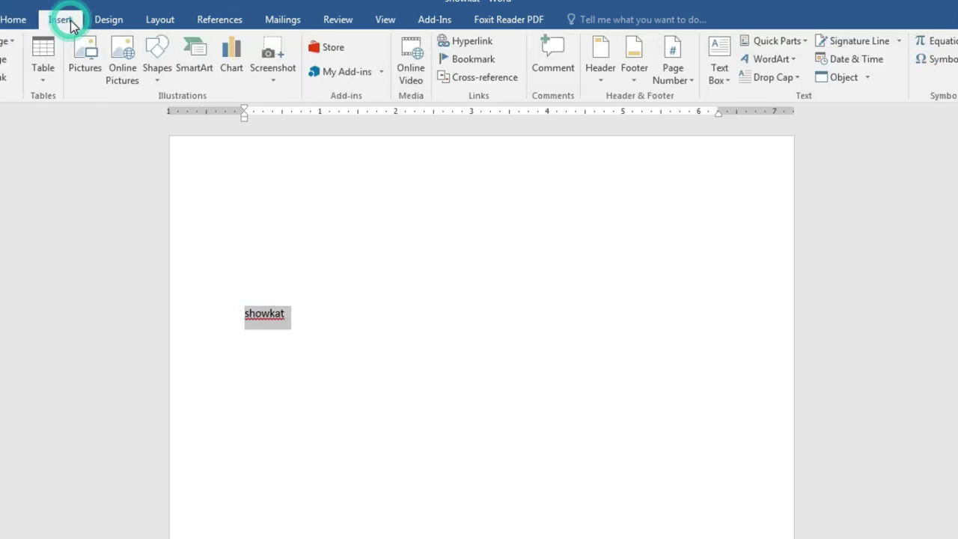
left_click(769, 58)
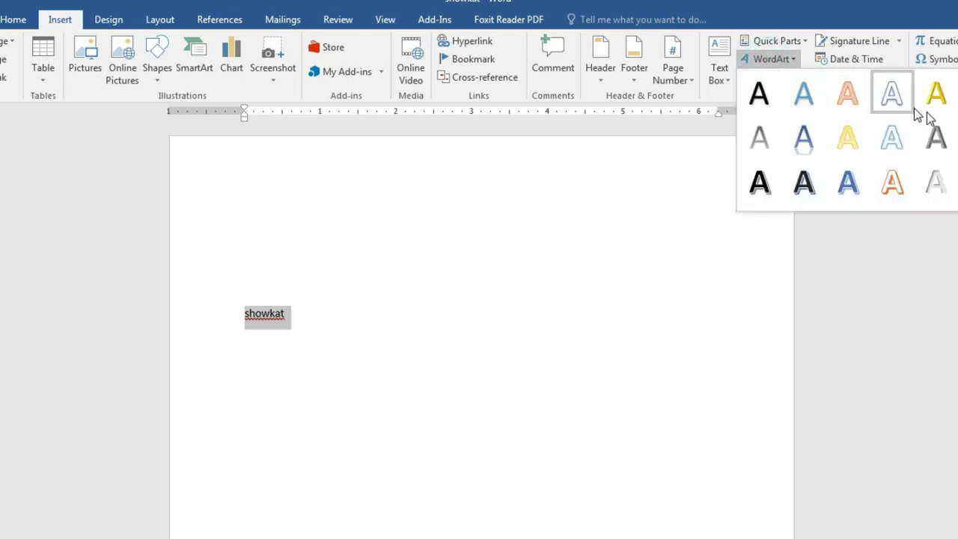
left_click(851, 187)
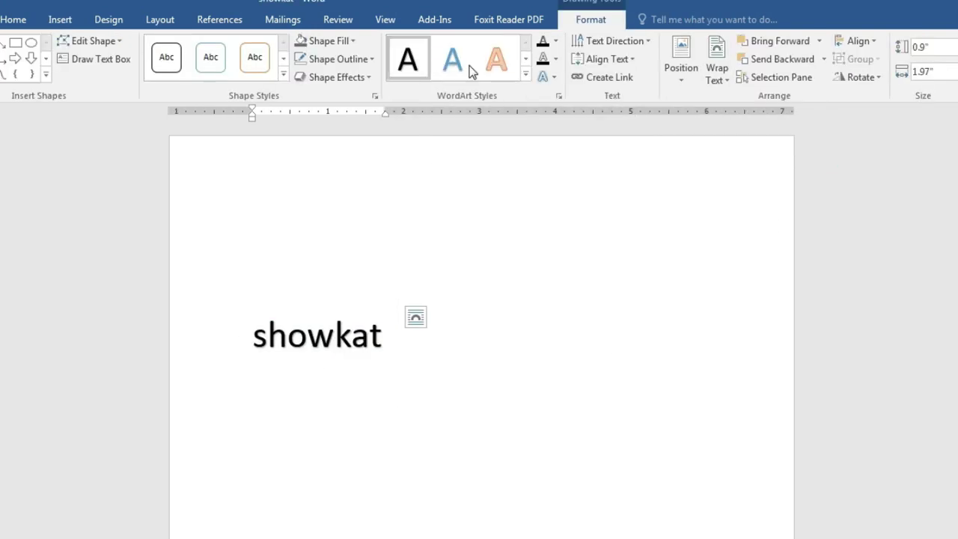
Step: Preview other WordArt styles, text fill colors and text outline colors on the name WordArt without applying any
left_click(527, 60)
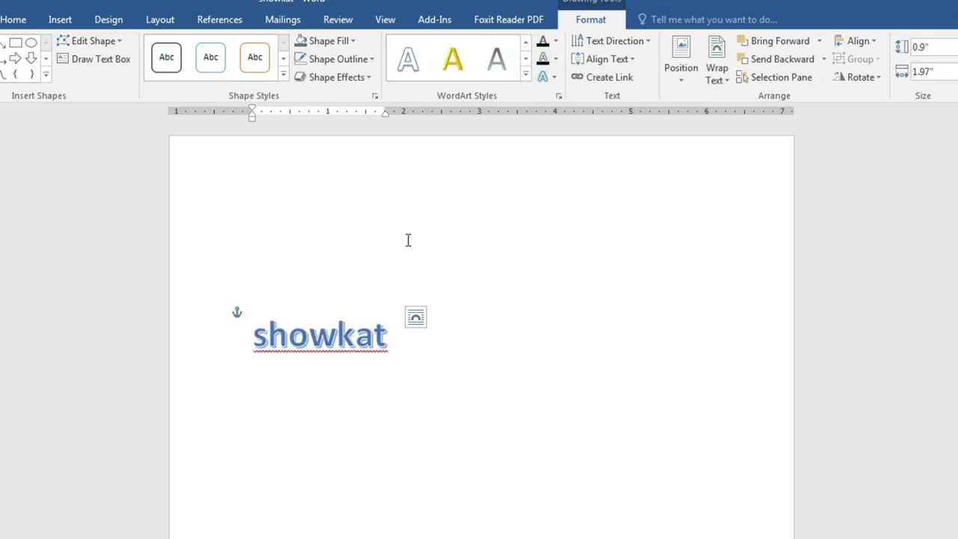
left_click(554, 287)
left_click(338, 316)
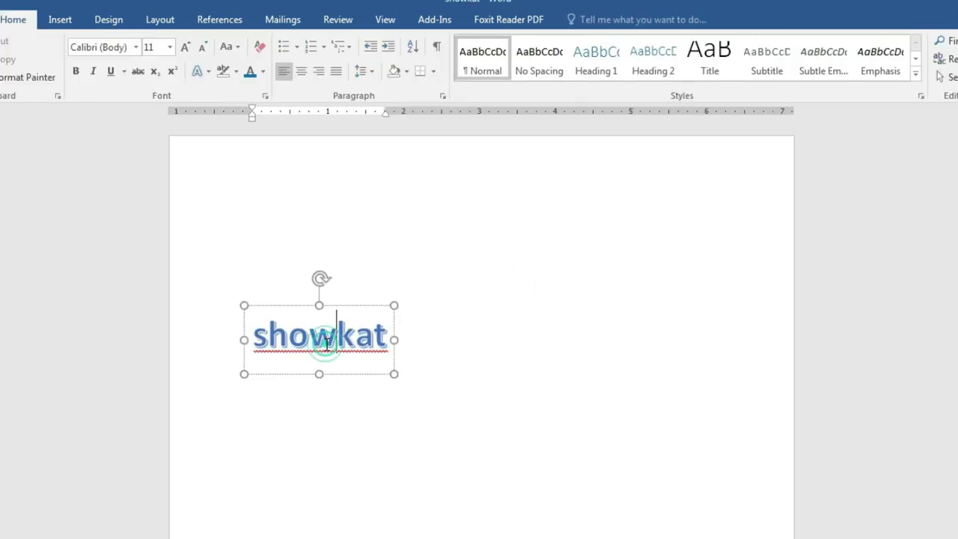
left_click(346, 305)
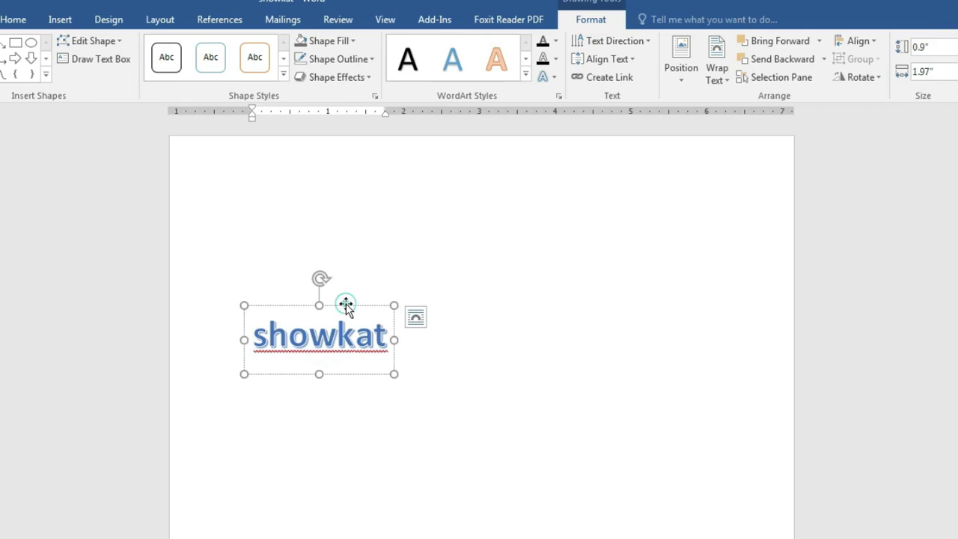
left_click(559, 42)
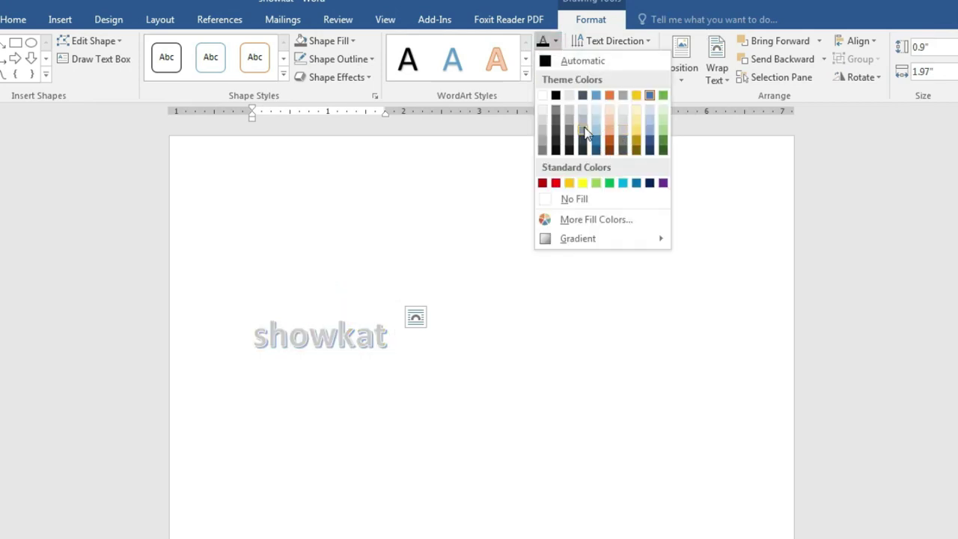
left_click(482, 157)
left_click(558, 60)
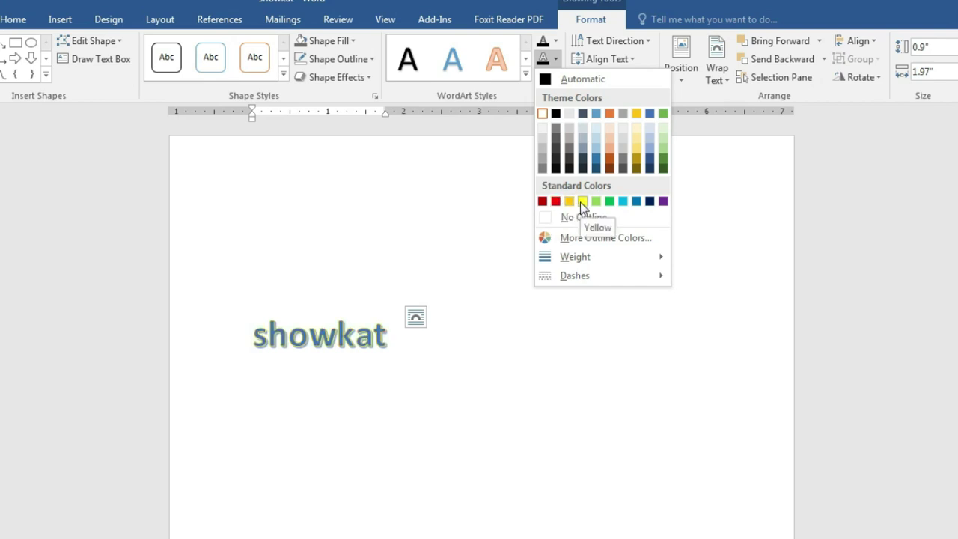
left_click(466, 271)
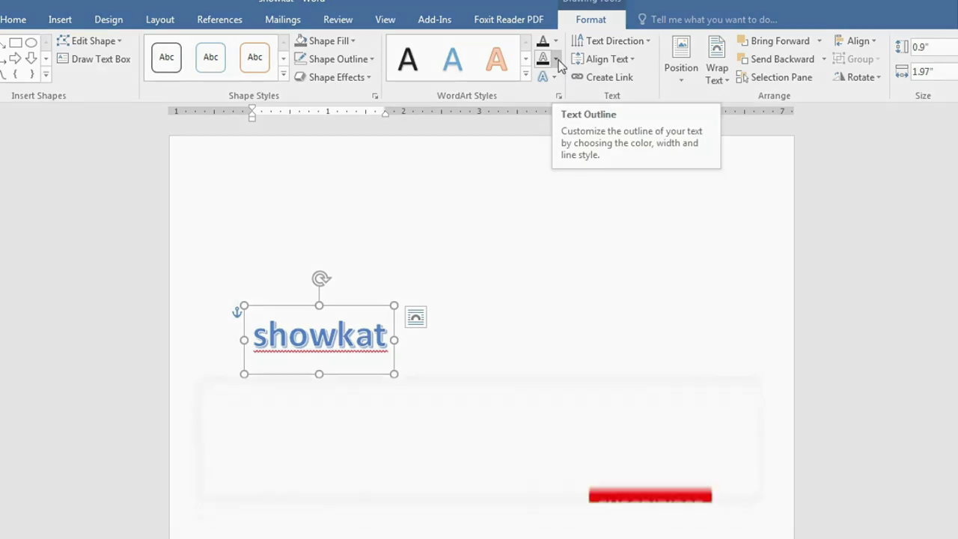
Step: Preview the Shadow, Reflection, Glow, Bevel, 3-D Rotation and Transform text effects on the name WordArt without applying any
left_click(535, 203)
left_click(373, 315)
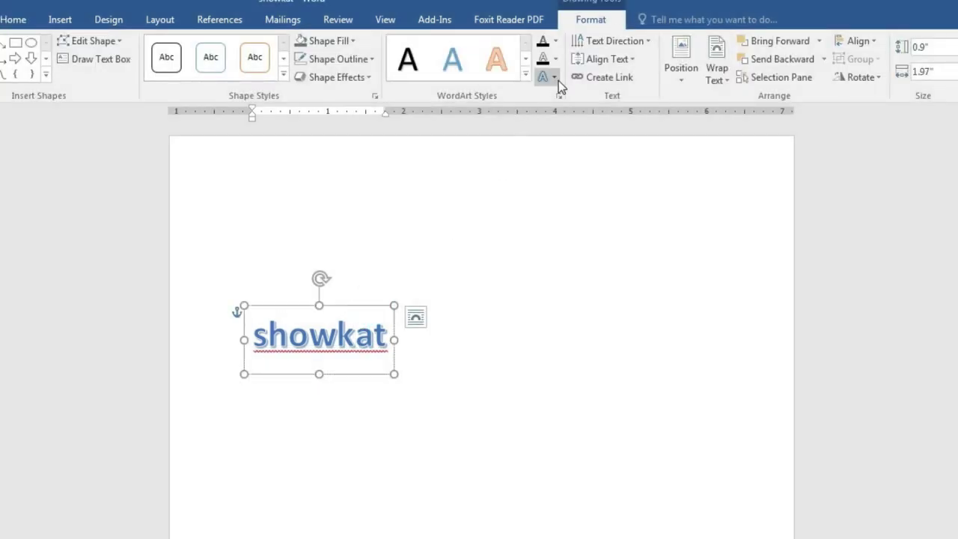
left_click(557, 78)
mouse_move(590, 113)
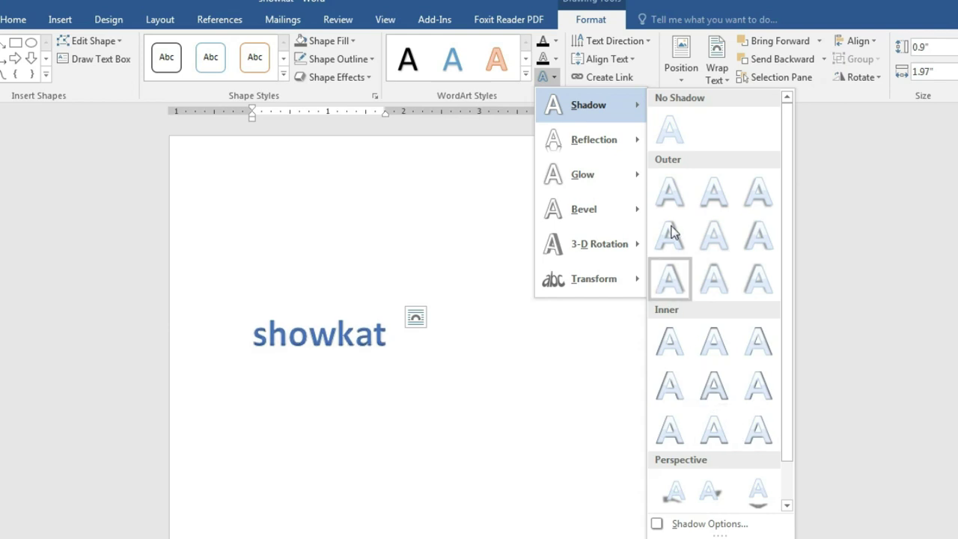
mouse_move(640, 149)
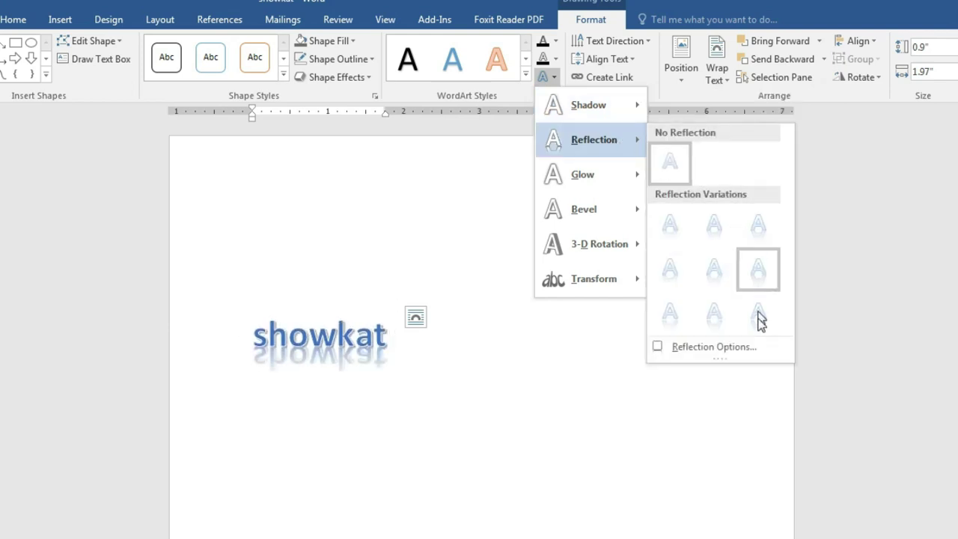
mouse_move(640, 174)
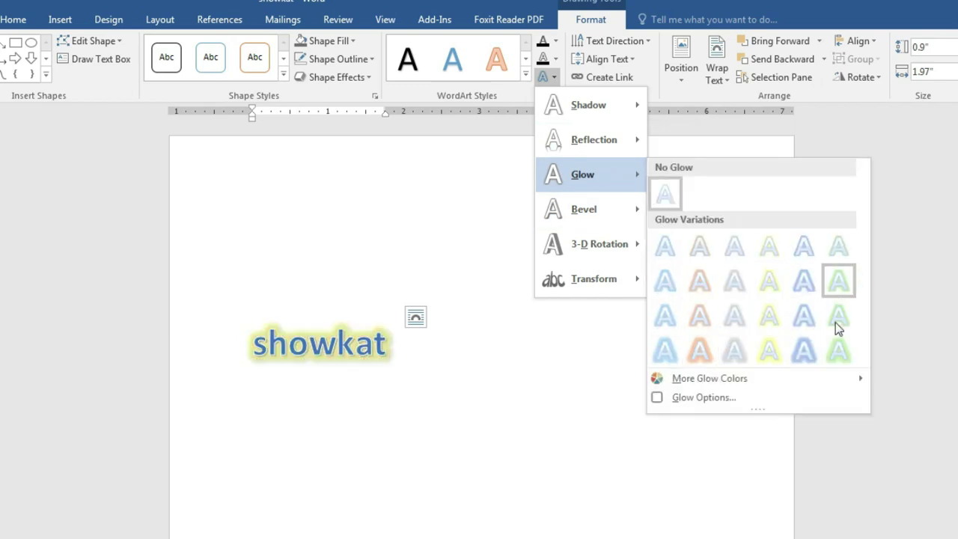
mouse_move(615, 217)
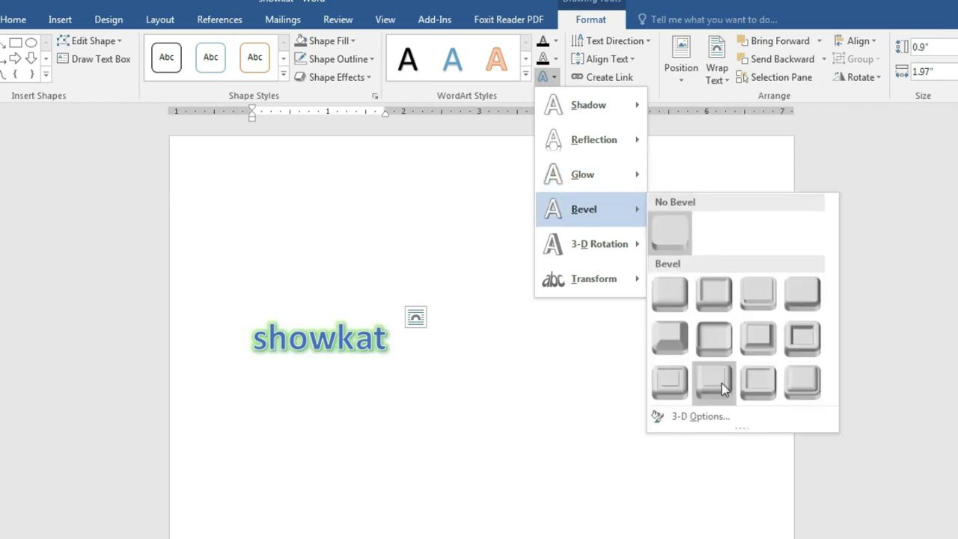
mouse_move(647, 247)
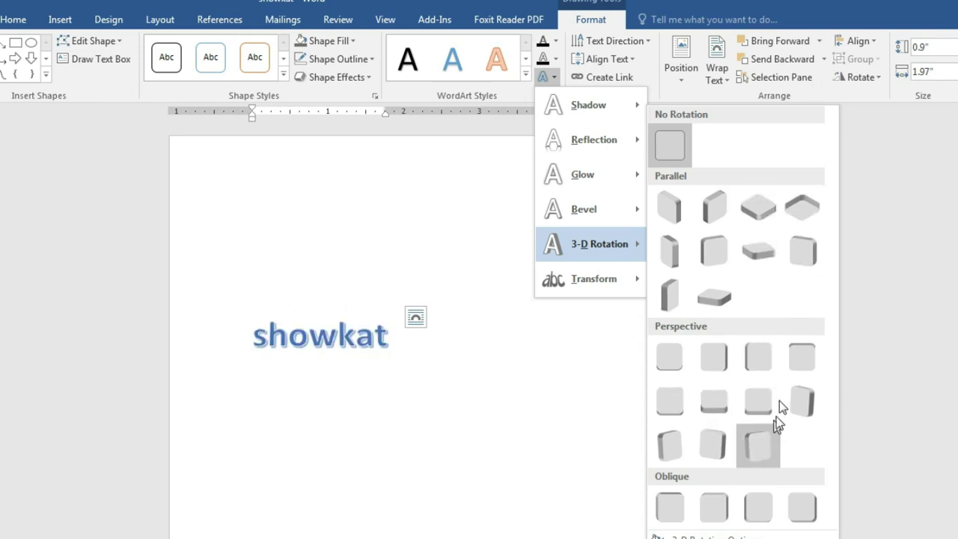
mouse_move(626, 285)
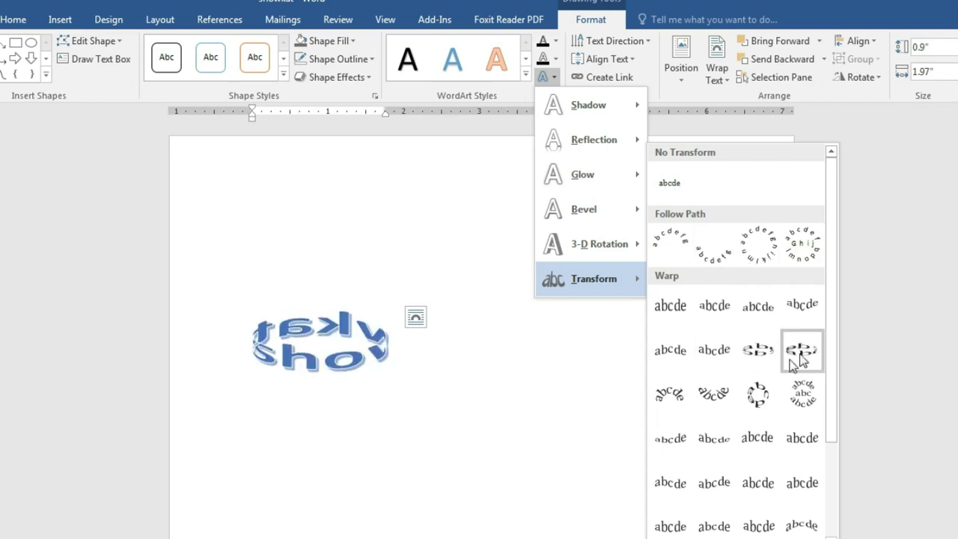
left_click(447, 399)
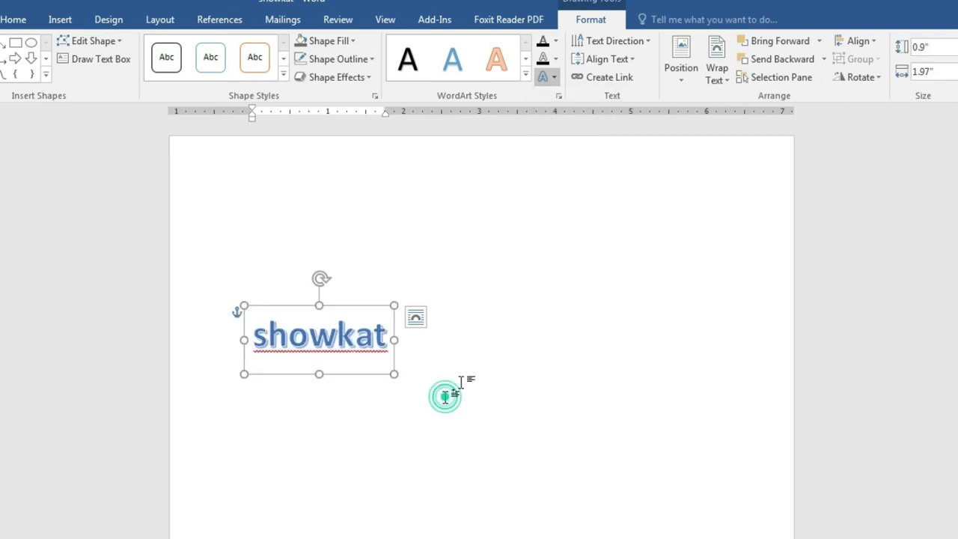
Step: Delete the name WordArt, and highlight "insert symbol." under Class-5 in the PDF course outline
left_click(347, 307)
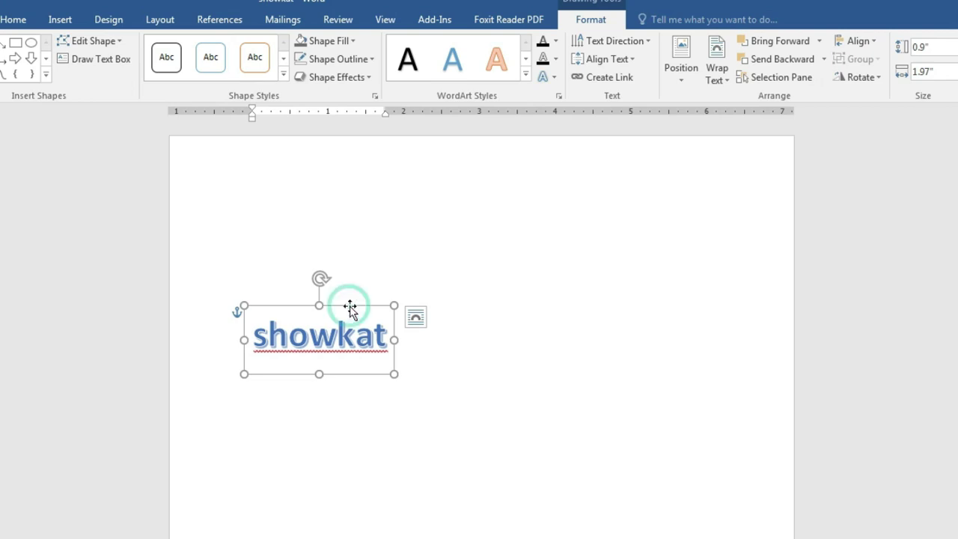
key("Delete")
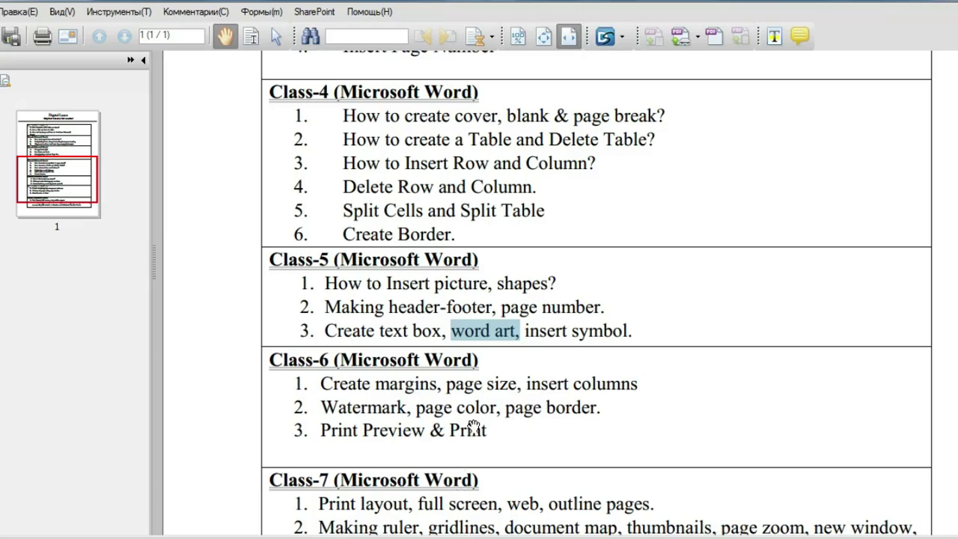
left_click(486, 383)
left_click_drag(527, 331, 634, 332)
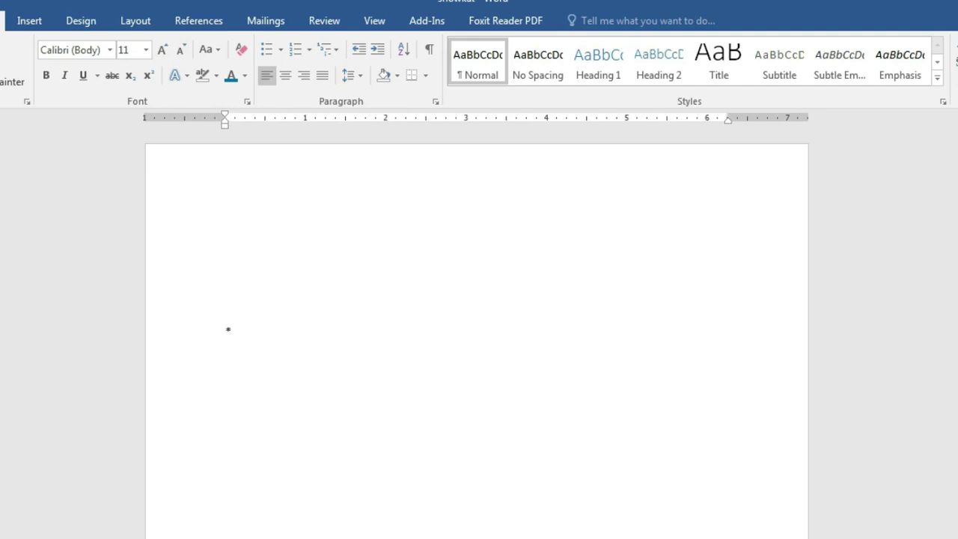
Step: Replace the asterisk on the page with 8 and insert a multiplication sign (×) after it
left_click_drag(247, 336, 214, 349)
left_click(244, 345)
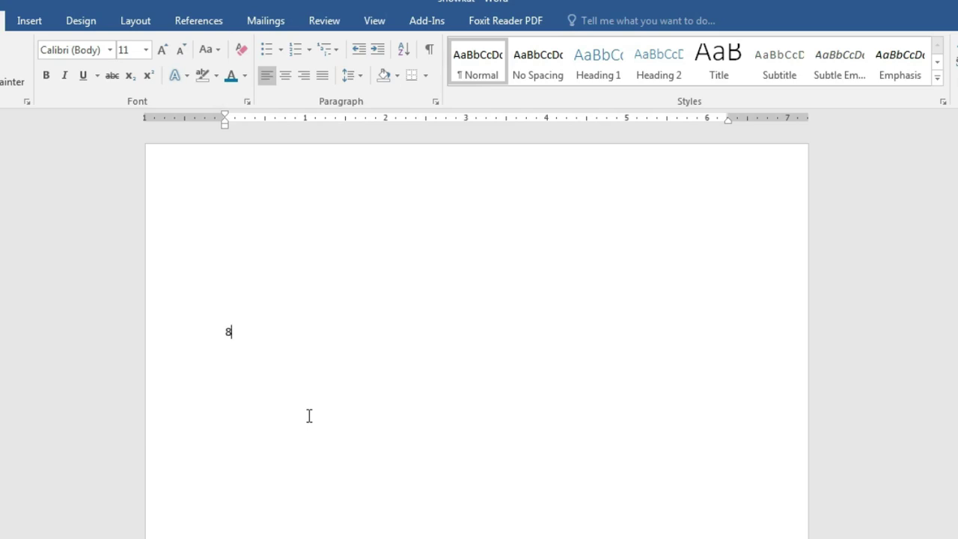
left_click(37, 23)
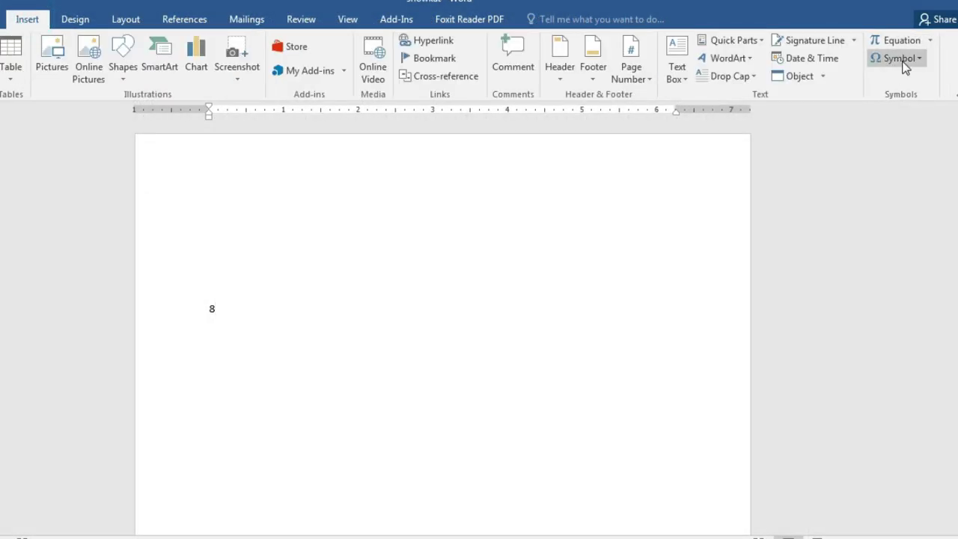
left_click(902, 60)
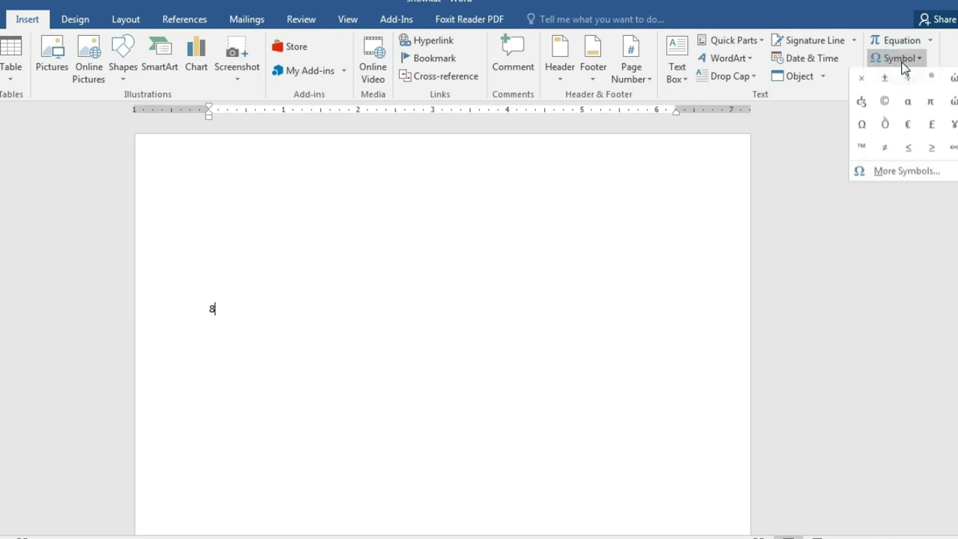
left_click(864, 83)
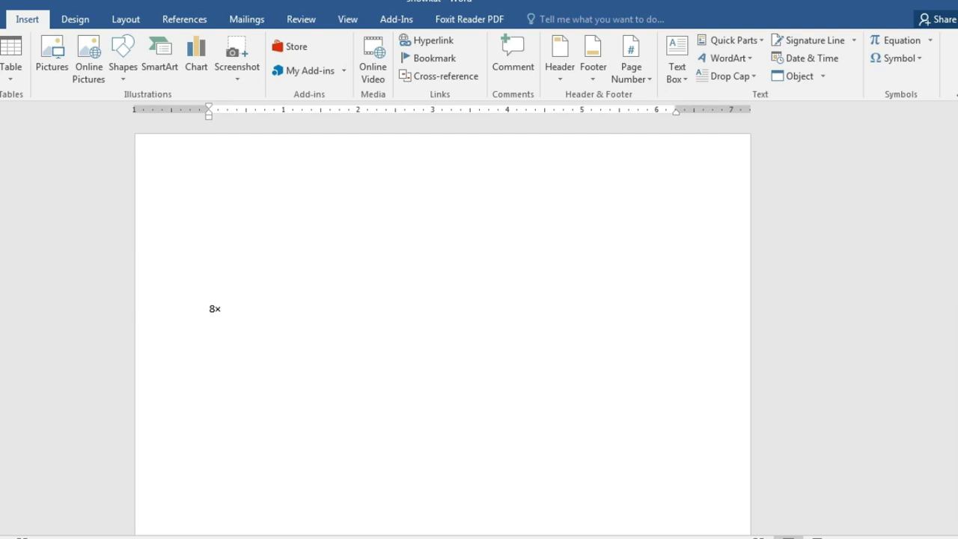
Step: Add a new line reading 10 followed by a division sign (÷) from the symbol set
key("Return")
type("10")
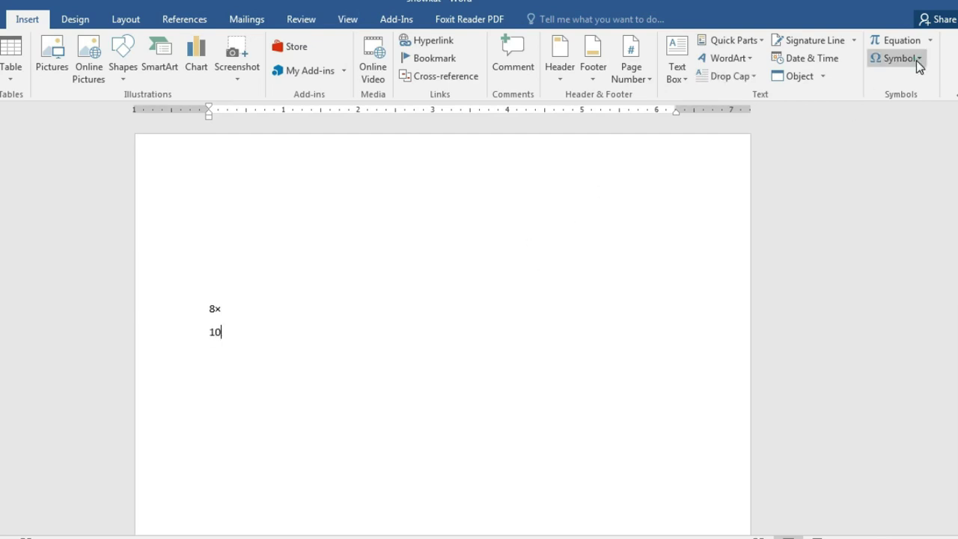
left_click(919, 64)
left_click(904, 80)
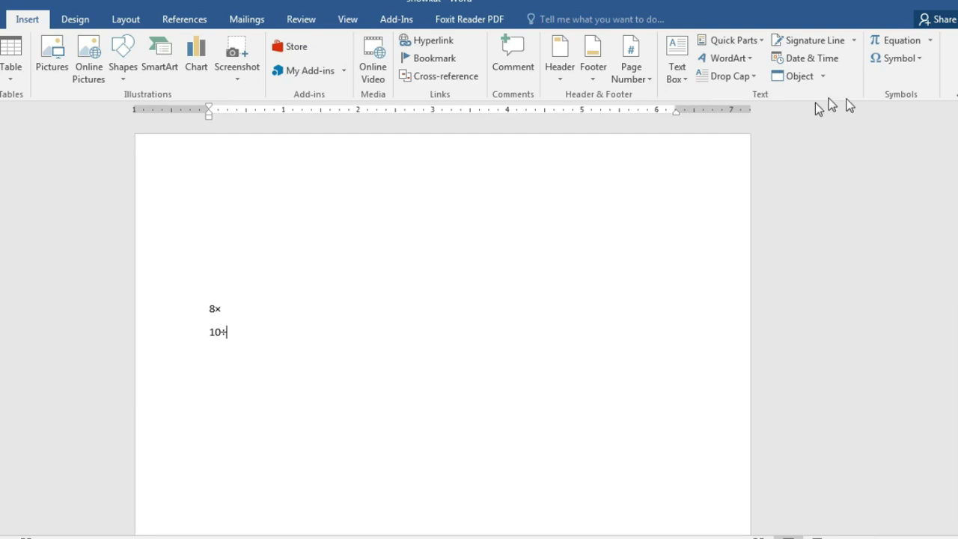
Step: Insert the Latin Capital Letter O With Tilde And Diaeresis from the full symbol set after 10÷
left_click(899, 60)
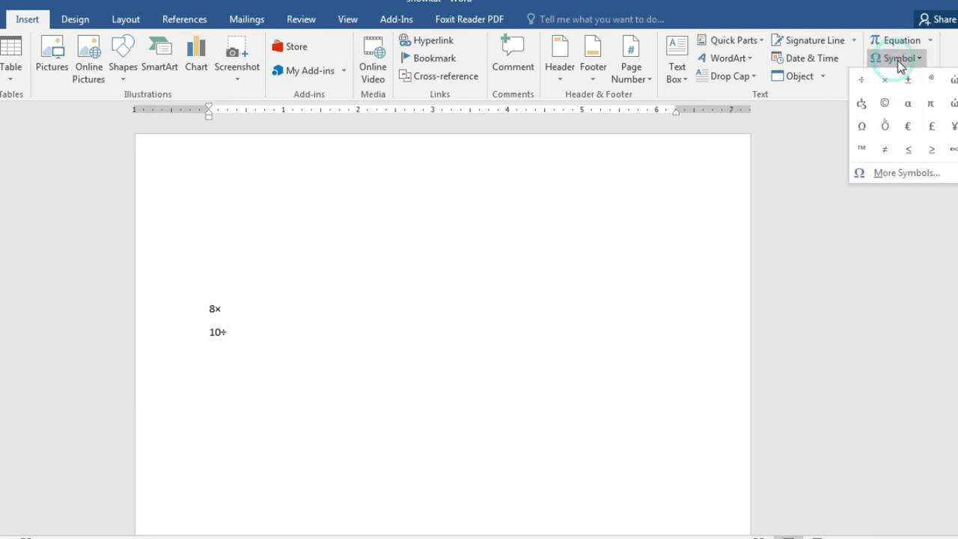
left_click(892, 173)
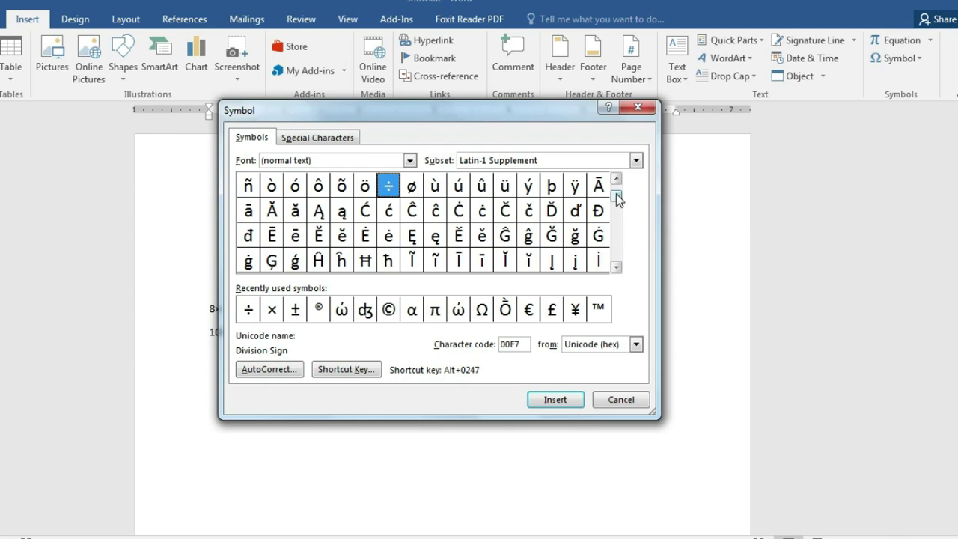
left_click(616, 178)
left_click_drag(616, 268, 616, 266)
left_click_drag(618, 203, 617, 230)
left_click(551, 235)
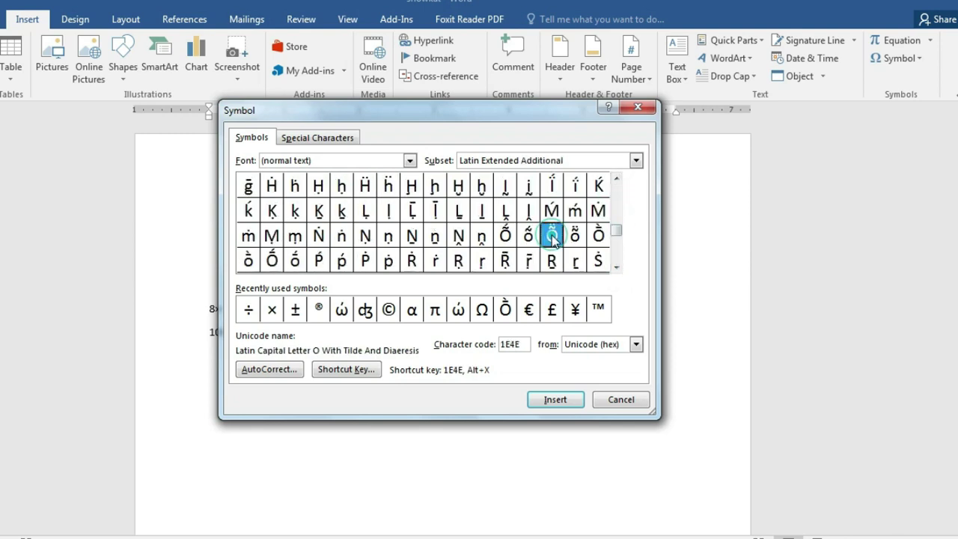
left_click(556, 399)
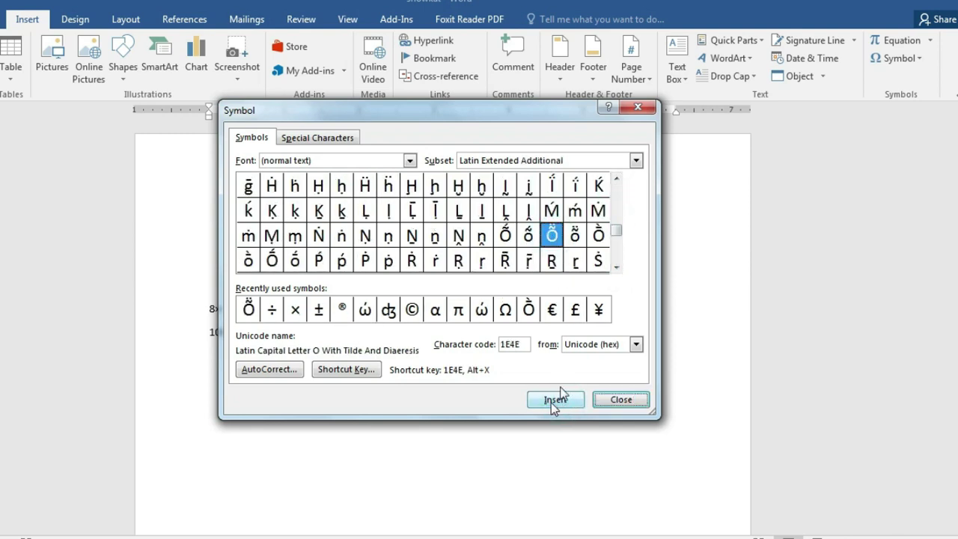
left_click(621, 399)
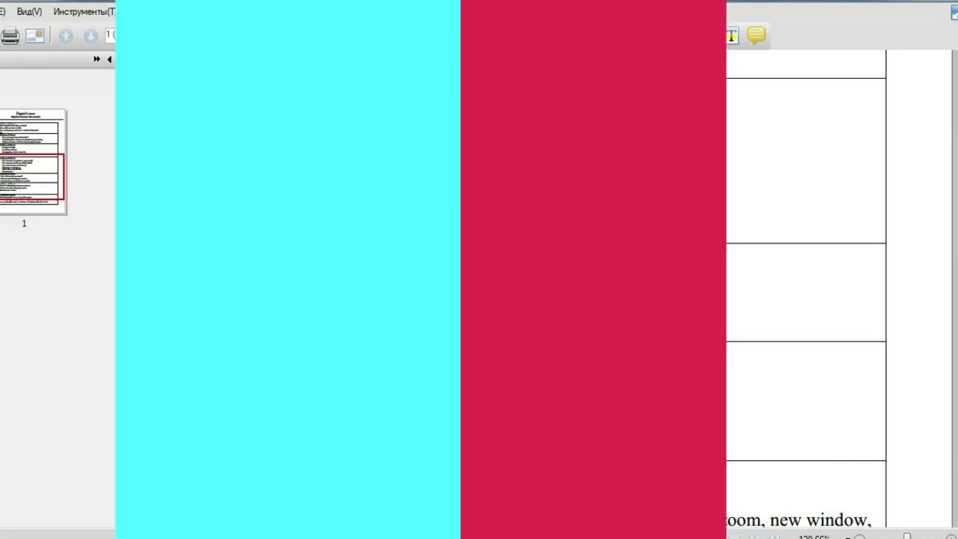
Step: Highlight the Class-6 (Microsoft Word) heading and its first topic line in the PDF course outline in Foxit Reader
scroll(644, 323, "down", 1)
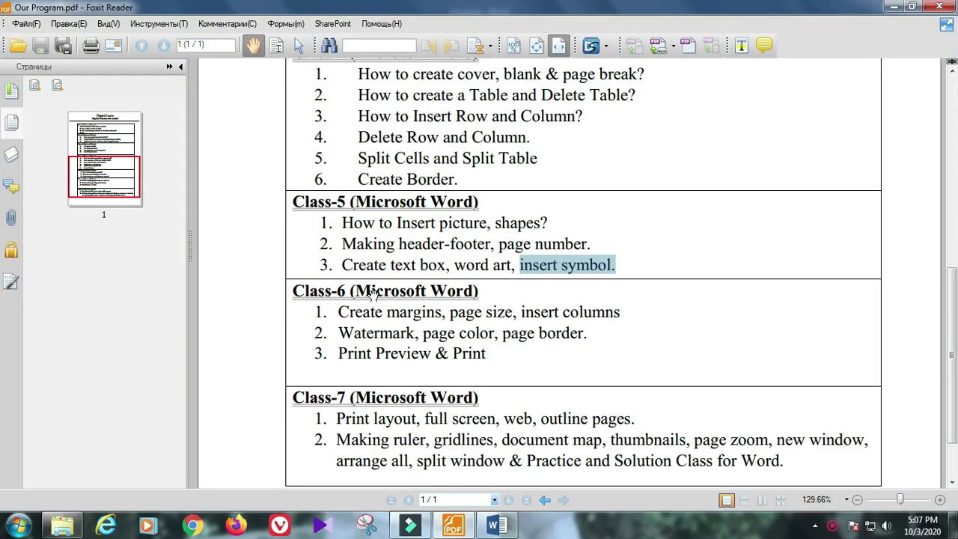
left_click(297, 290)
left_click_drag(297, 290, 479, 290)
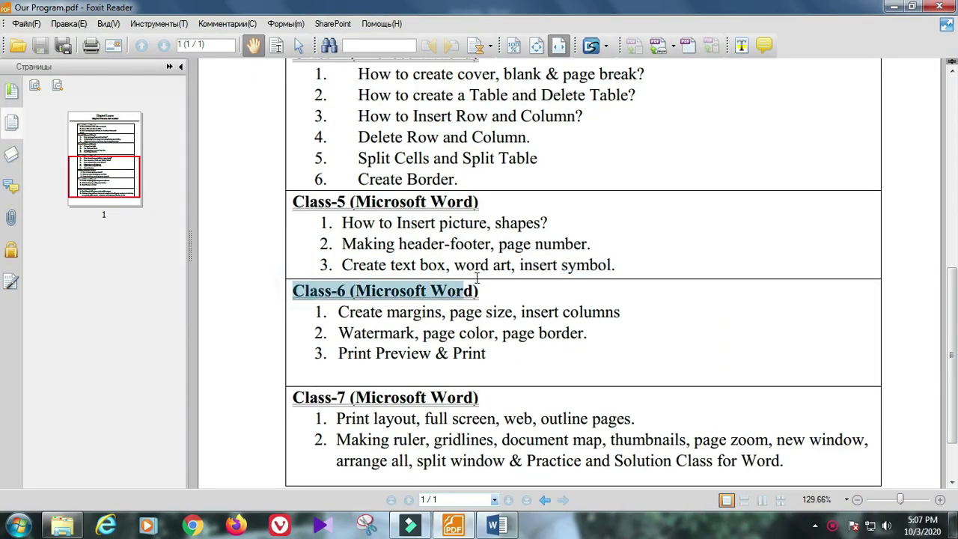
scroll(582, 336, "down", 2)
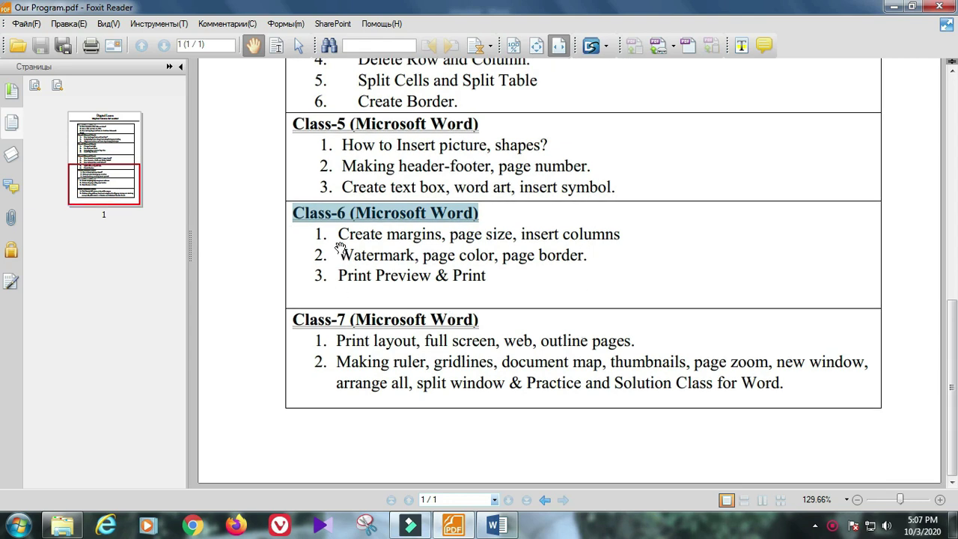
left_click_drag(346, 237, 615, 236)
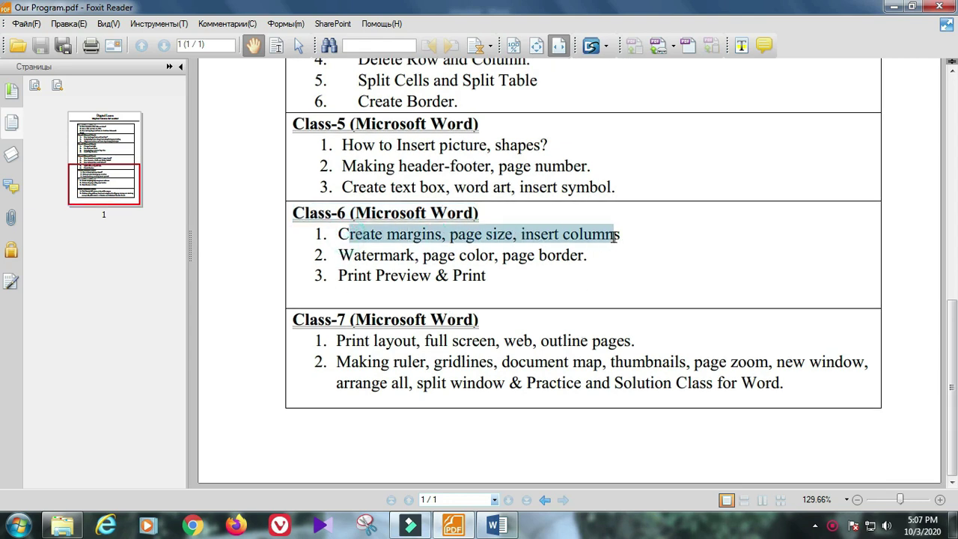
left_click(424, 237)
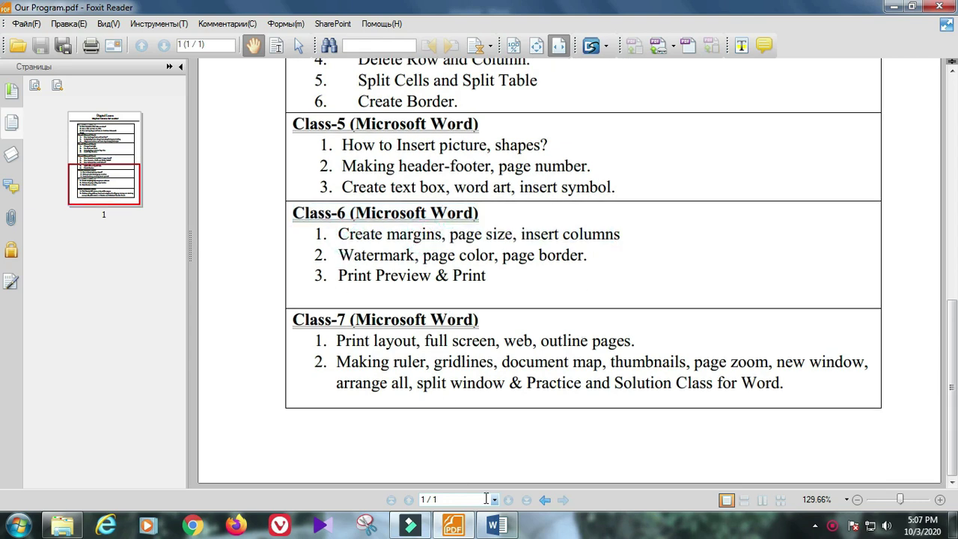
Step: Switch back to Word and delete the 8× and 10÷ sample lines along with the blank lines around them
mouse_move(498, 529)
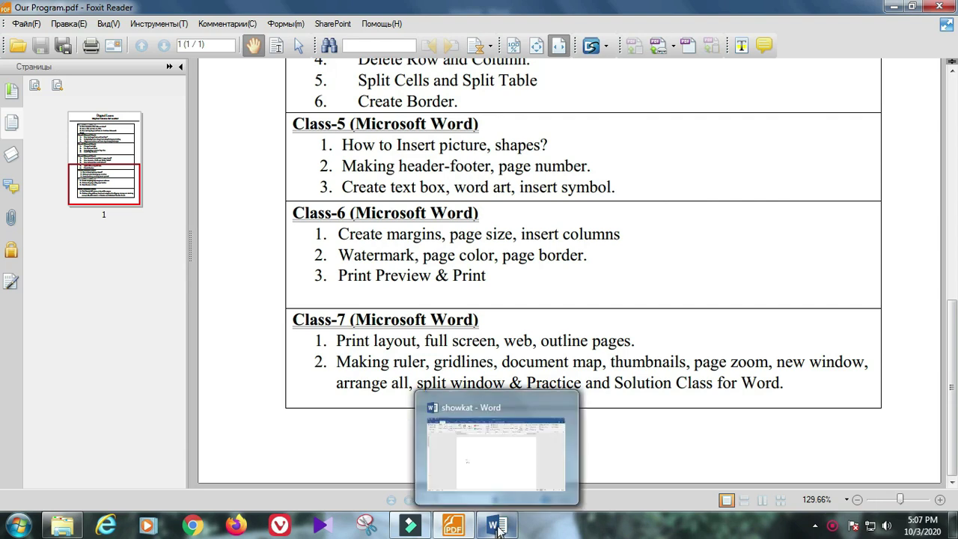
left_click(500, 464)
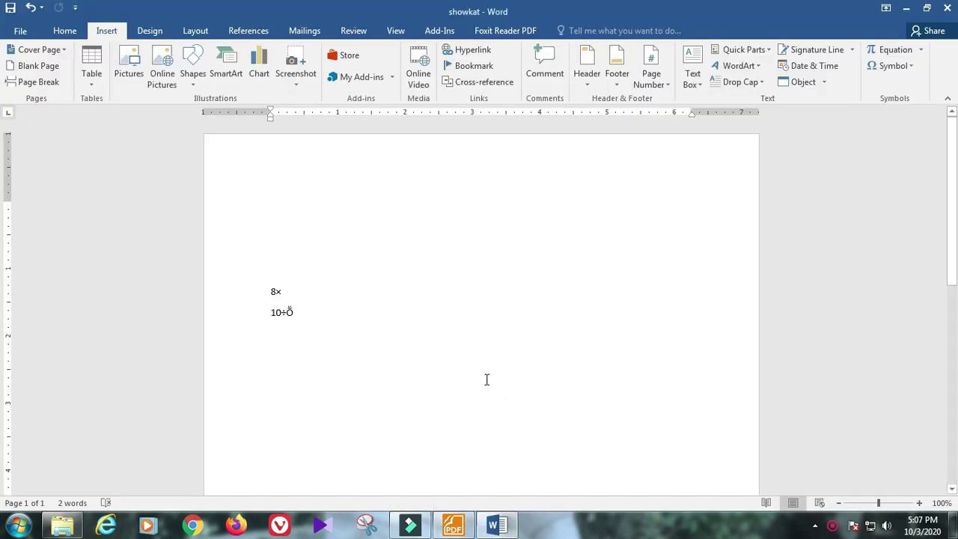
left_click_drag(359, 325, 235, 285)
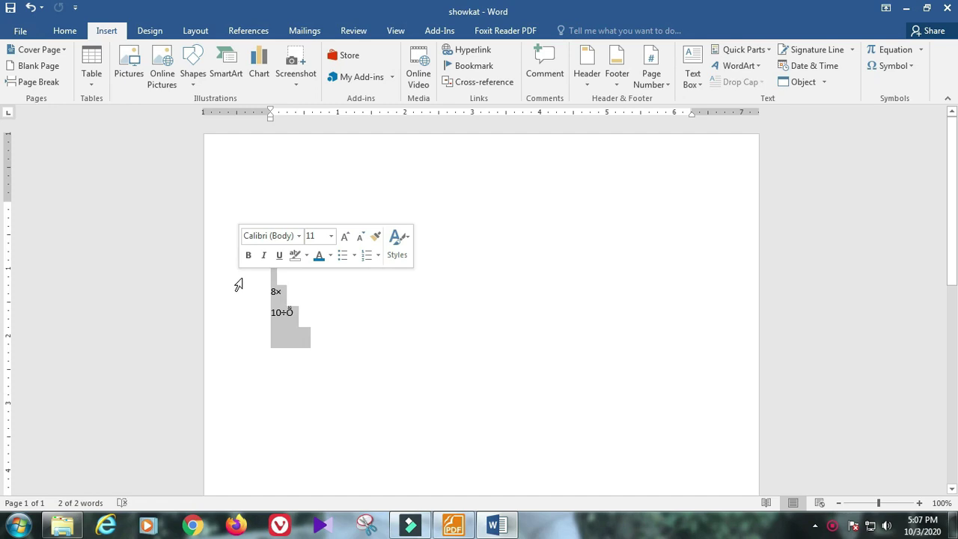
key("Delete")
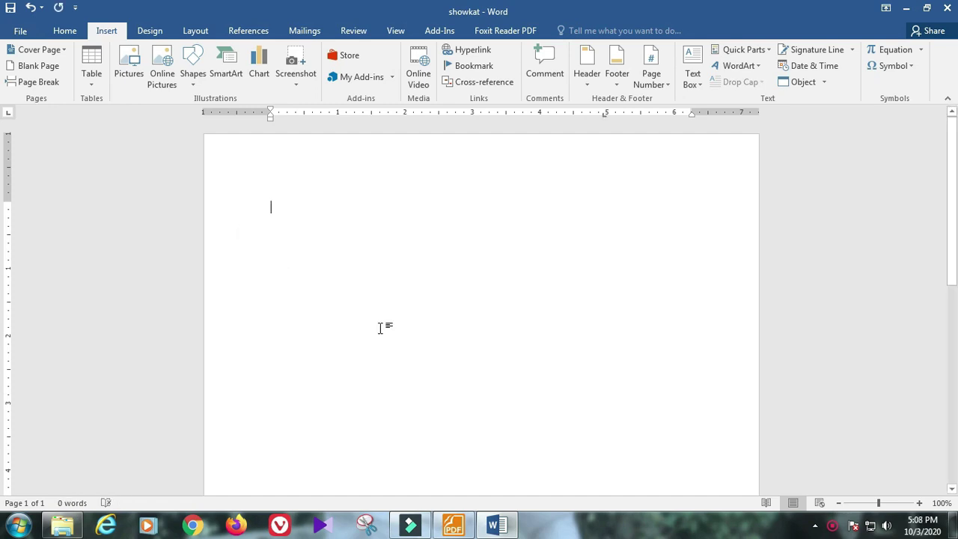
Step: Fill the first line of the page with repeated a's followed by repeated b's that wrap onto a second line
type("a")
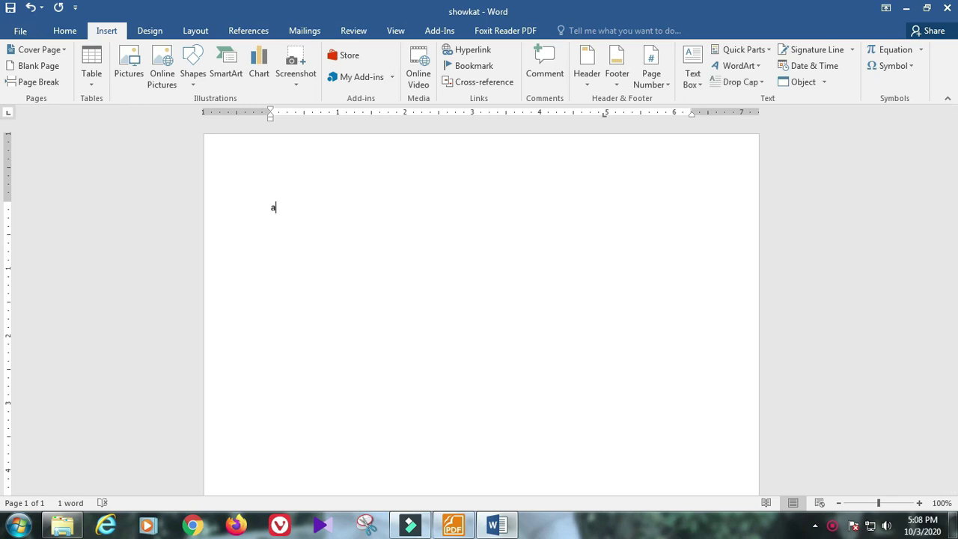
type("aaaaaaaaaaaaaaaaaaaaaaaaaaaaaaaaaaaaaaab")
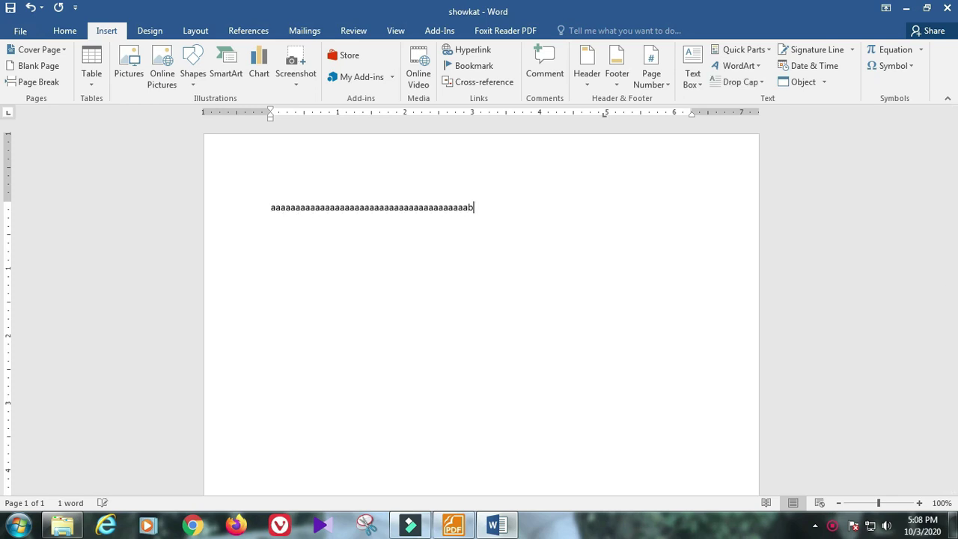
type("bbbbbbbbbbbbbbbbbbbbbbbbbbbbbbbbbbbbbbbbbbbbbbbbbbbbbbbbbbbbbbbbb")
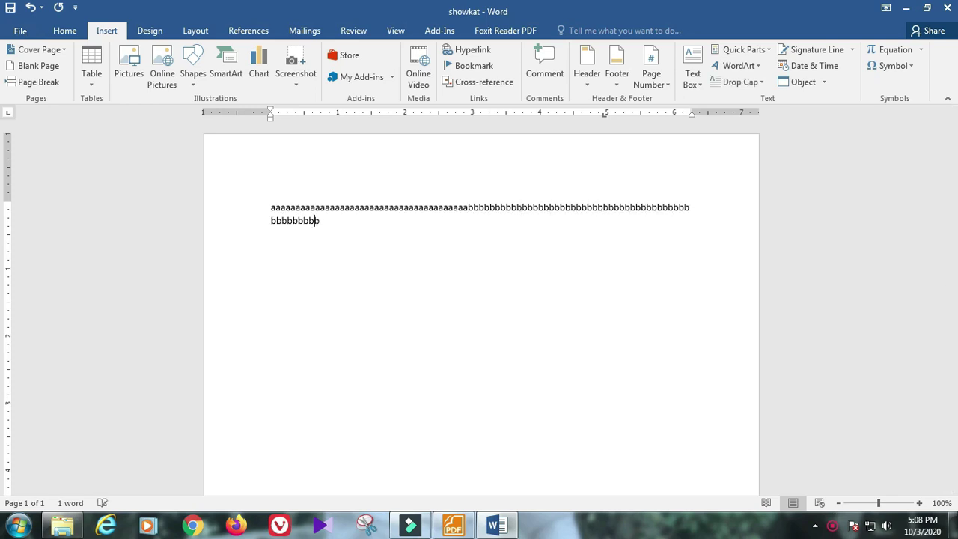
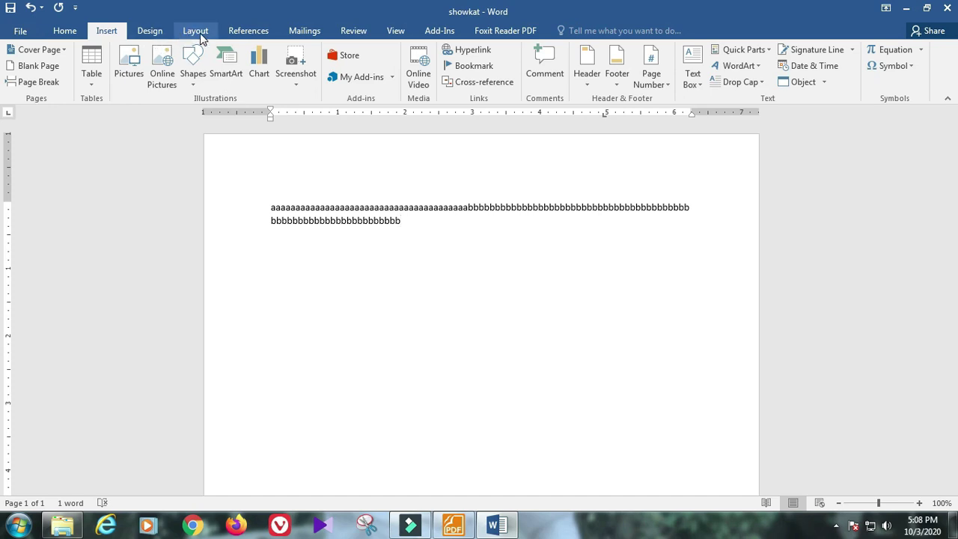
Step: Review the preset page margins without applying any of them
left_click(195, 32)
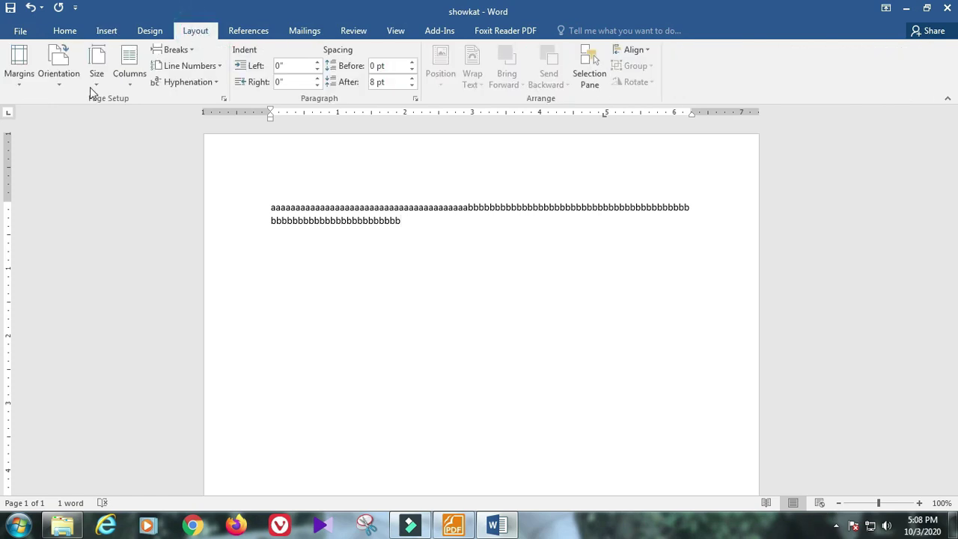
left_click(18, 69)
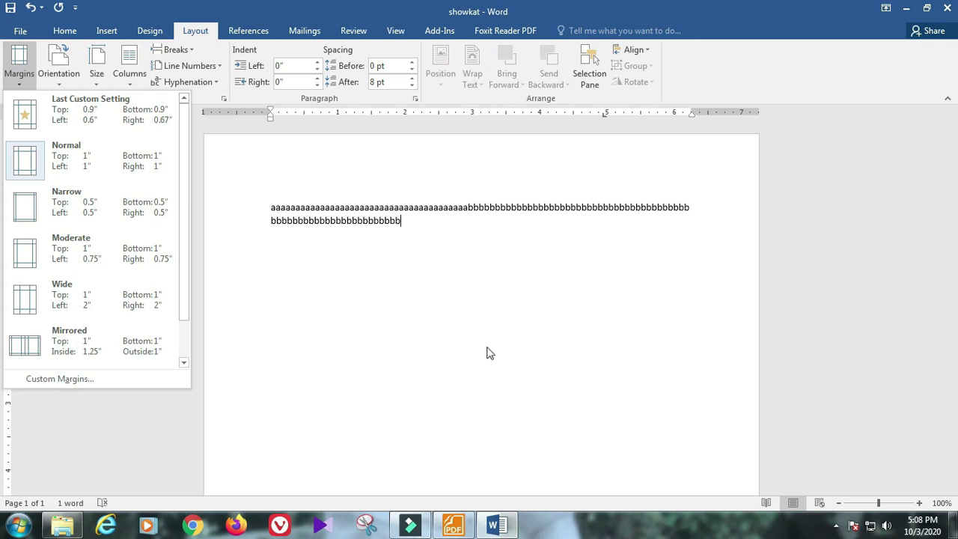
mouse_move(489, 531)
left_click(483, 366)
Step: Place the insertion point in the blank area further down the page, below the filler text
scroll(479, 354, "down", 8)
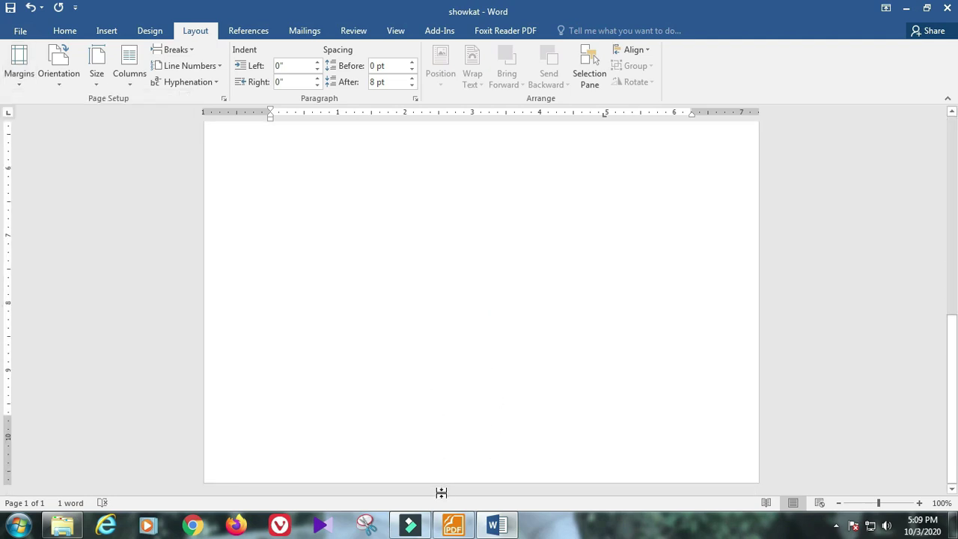
left_click(324, 386)
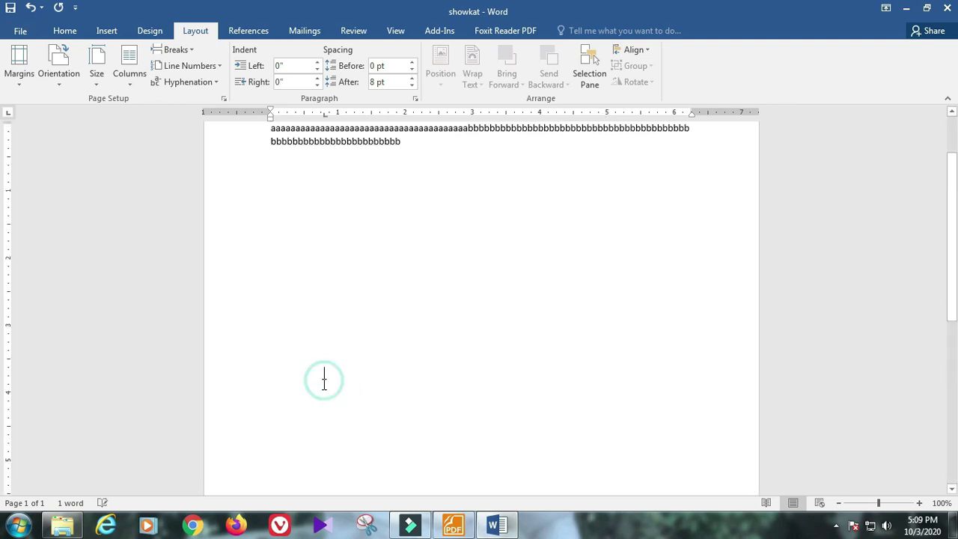
scroll(291, 412, "down", 4)
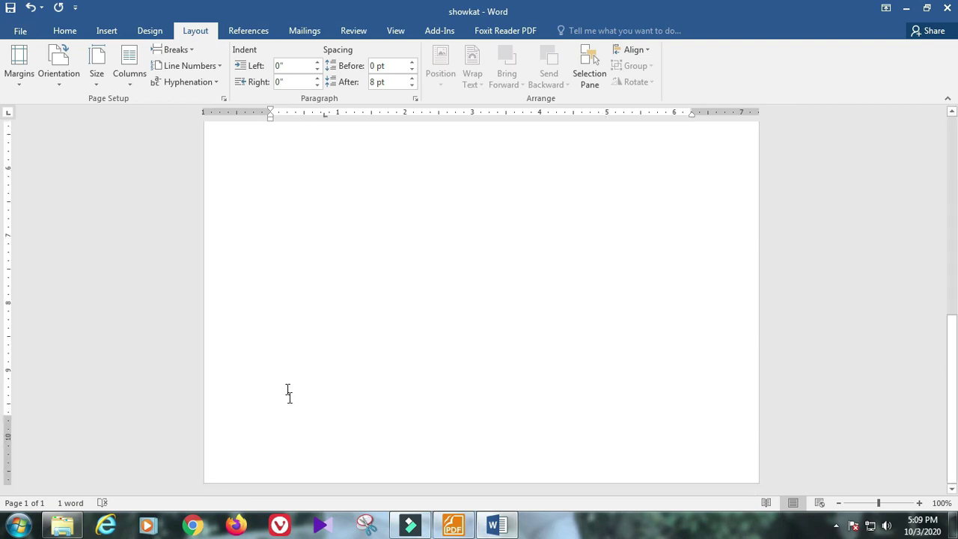
left_click(288, 390)
scroll(307, 397, "down", 5)
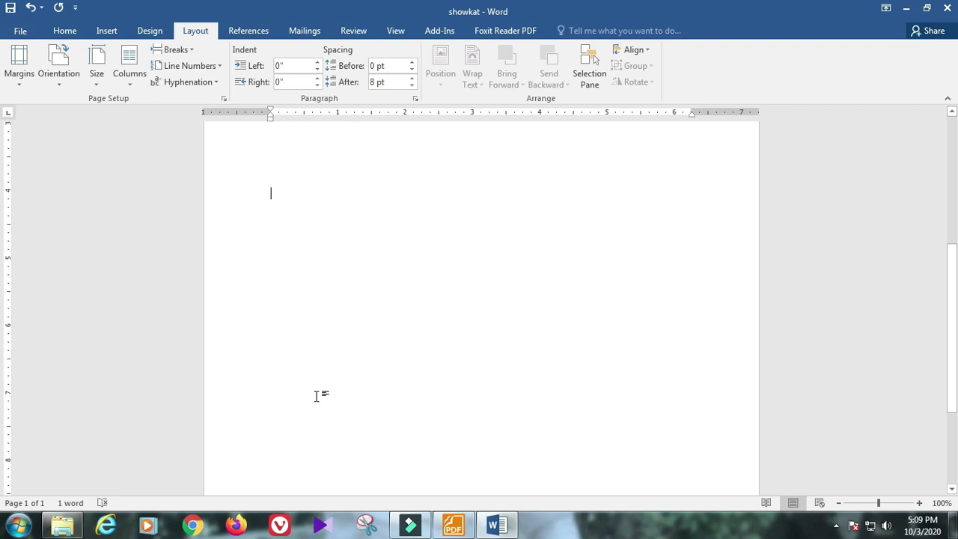
Step: Enter a sample line of repeated letter k on the blank line in the middle of the page
type("kkkkkkkkkkkkkkkkkkkkkkkk")
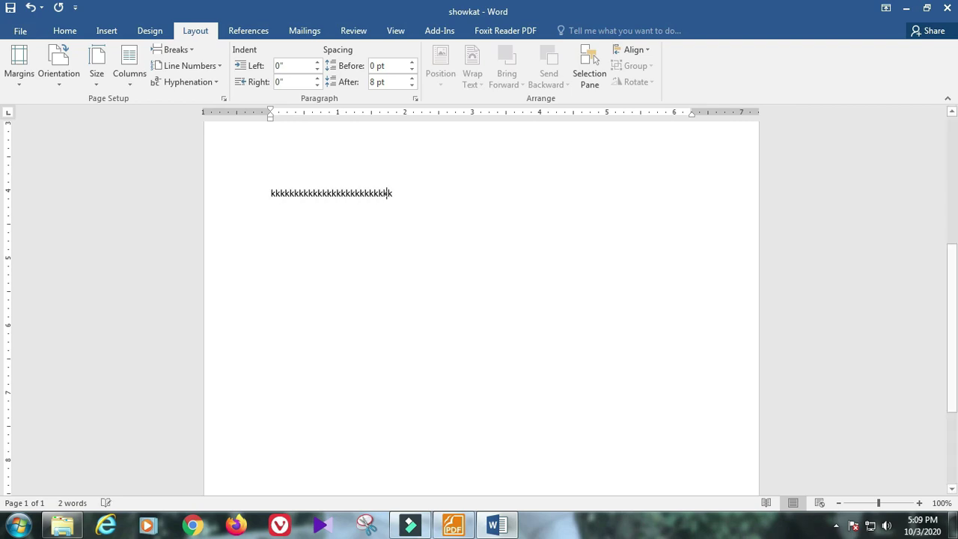
type("kkkkkkk")
scroll(347, 342, "up", 7)
scroll(347, 342, "down", 5)
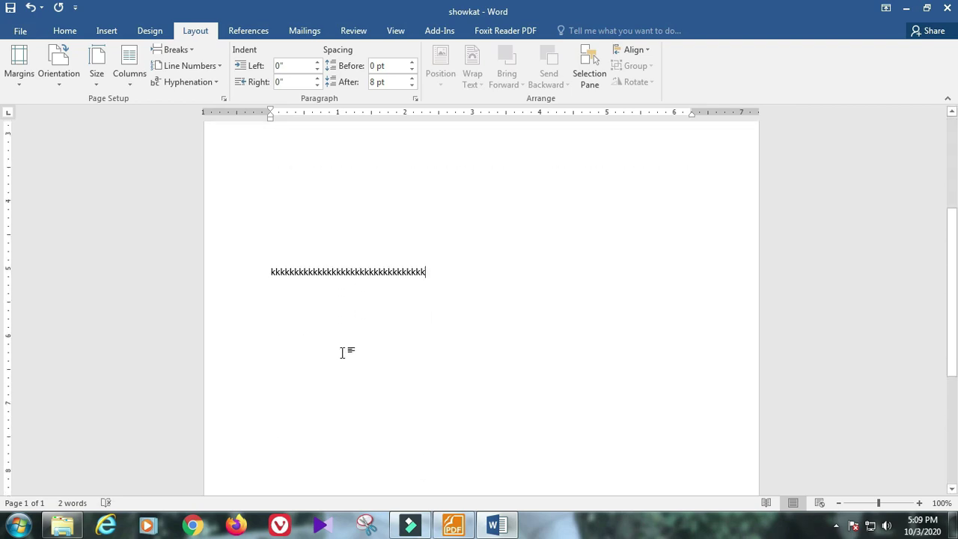
scroll(342, 352, "down", 4)
Step: Add several blank lines below the k line and enter a longer line of repeated k near the page bottom
key("Return")
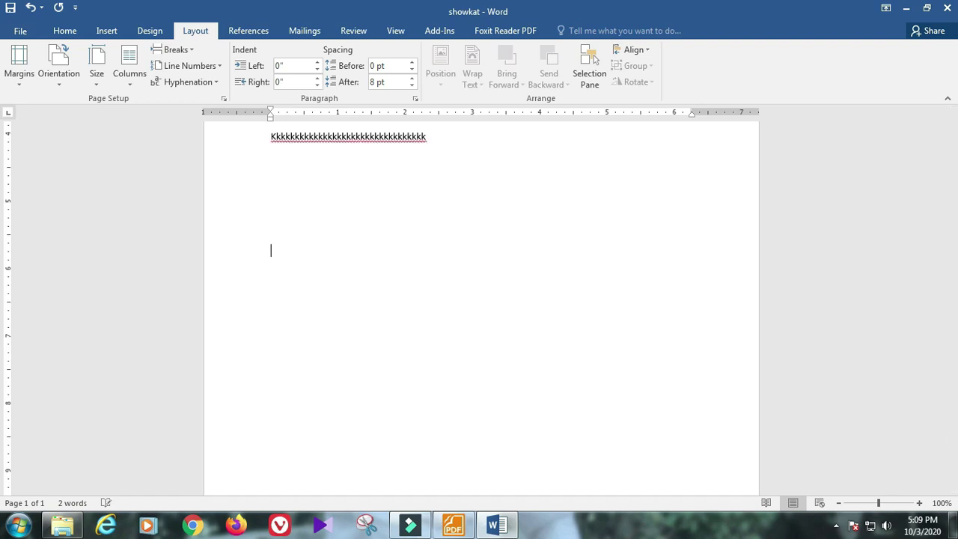
key("Return")
key("Return")
key("Return")
key("Return")
key("Return")
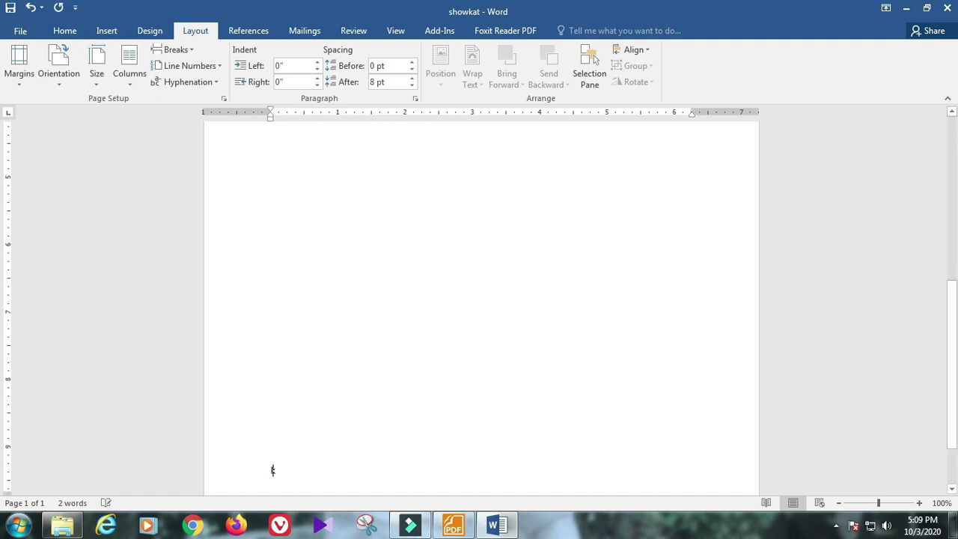
type("kkkkkkkkkkkkkkkkkkkkkkkkkkkkkkkkkkkkkkkkkkkkkkkk")
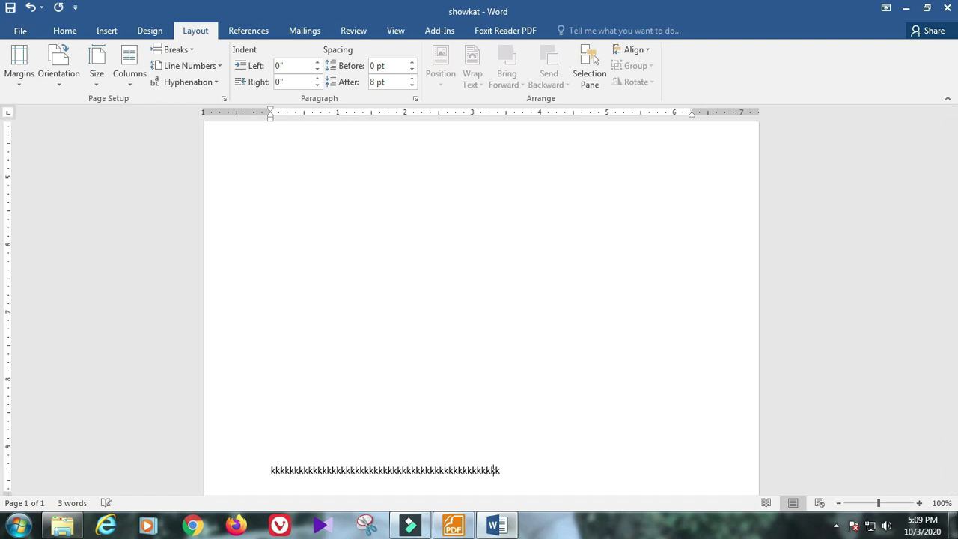
type("kkkkkkkkkkkkkkkkkkkkkkkkkkkkkkkkkk")
Step: Start a new paragraph below the long k line with "hg" followed by long runs of h and a final run of k
left_click(641, 373)
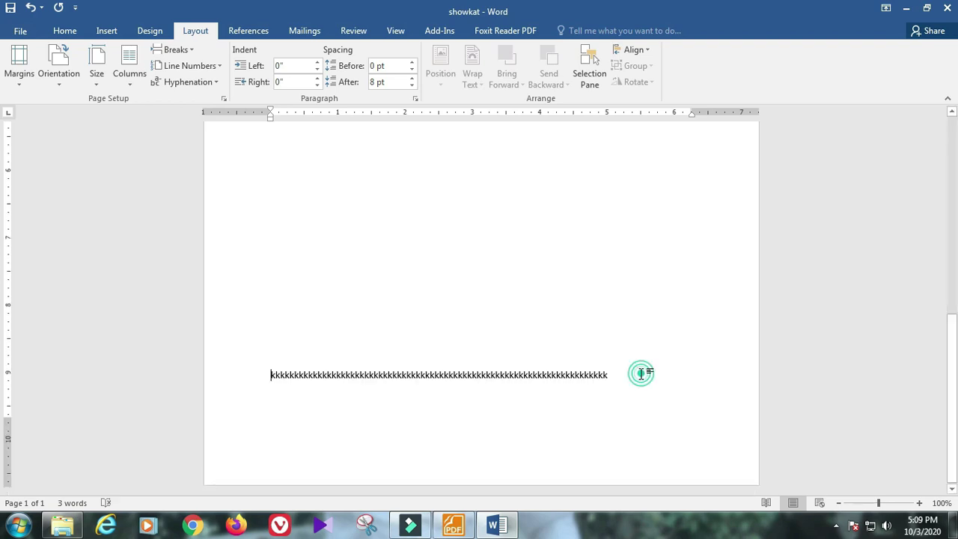
key("Return")
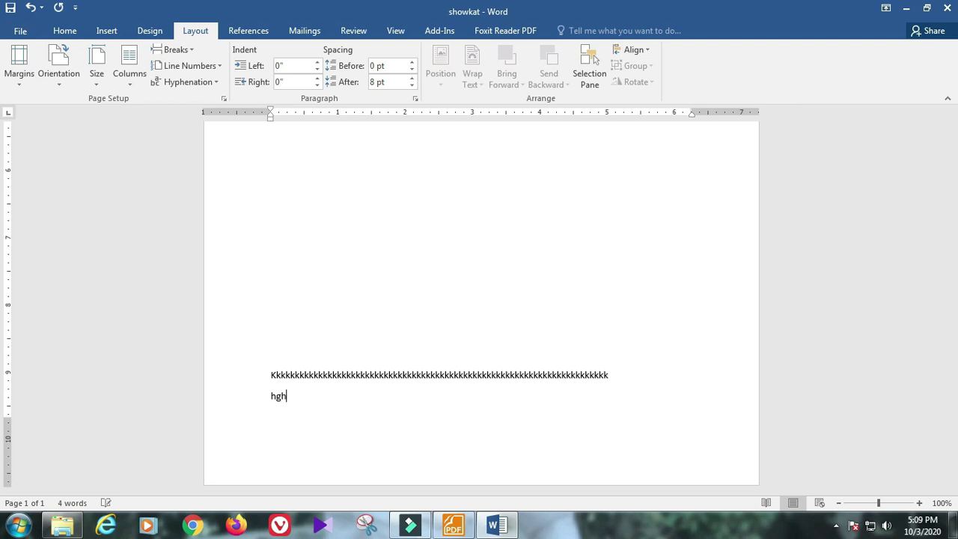
type("hghhhhhhhhhhhhhhhhhhhhhhhhhhh ")
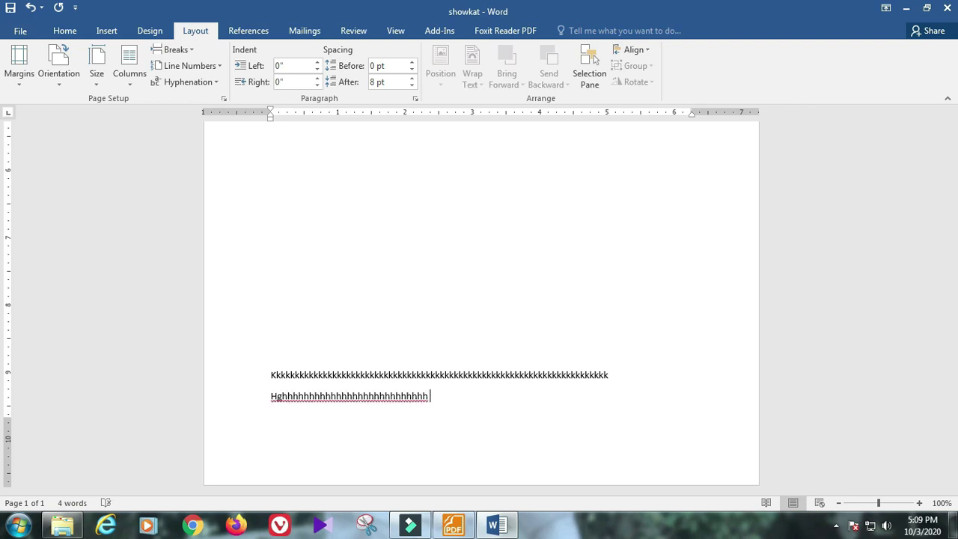
type("hhhhhhhhhhhhhhhhhhhhhhhhhhhhh")
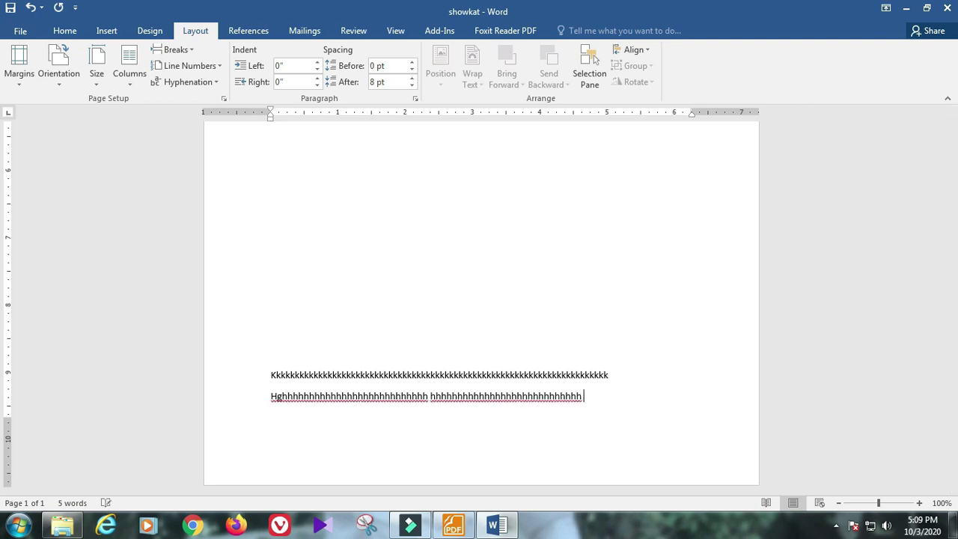
type(" hhhhhhhhhhhhhhhhhhhhhhhhhhhhhhhhhhhhhhhhhhhhhhhhhhhhhhhhh")
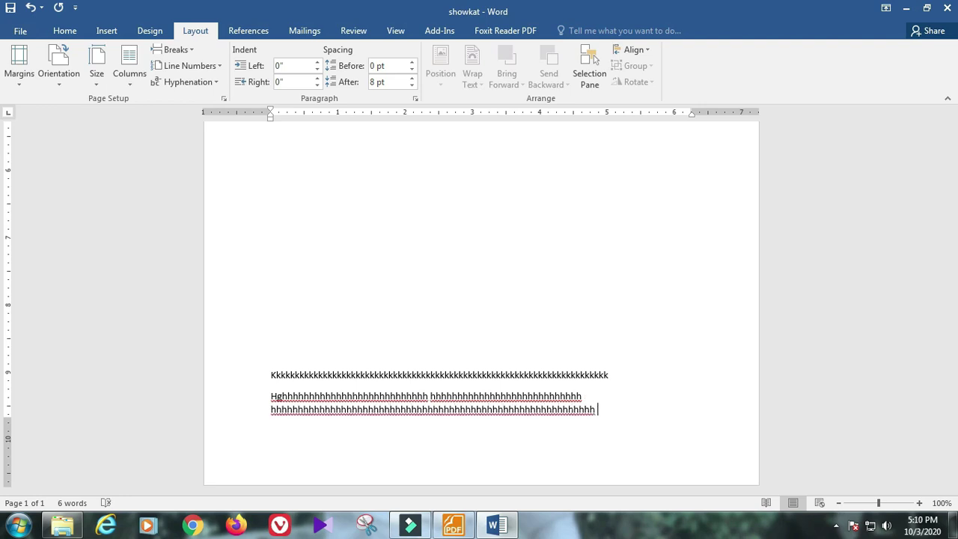
type(" kkkkkkkkkkkkkkkkkkkkkkkkkkkkkkkkkkkkkkk")
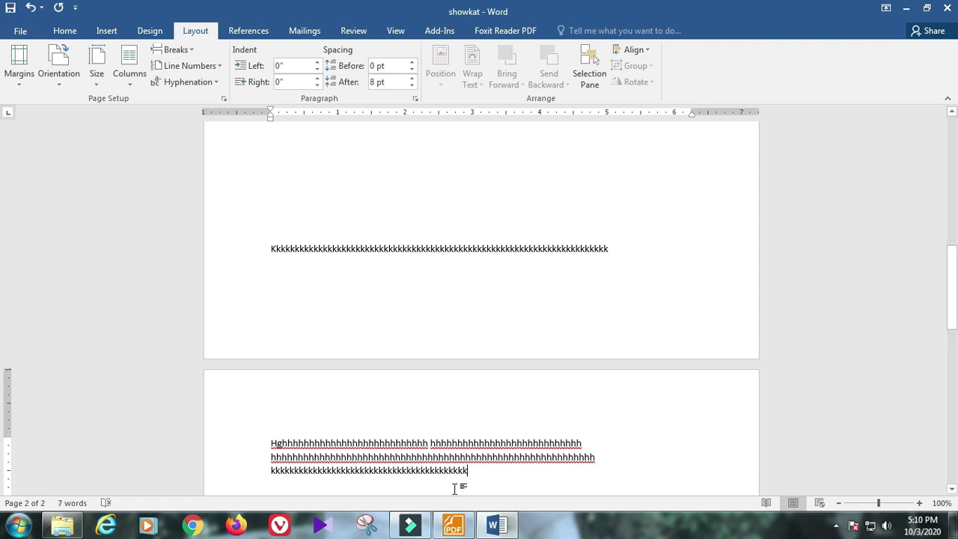
Step: Apply the Narrow margin preset (0.5" on all sides) and check the text layout across the document
scroll(454, 483, "up", 12)
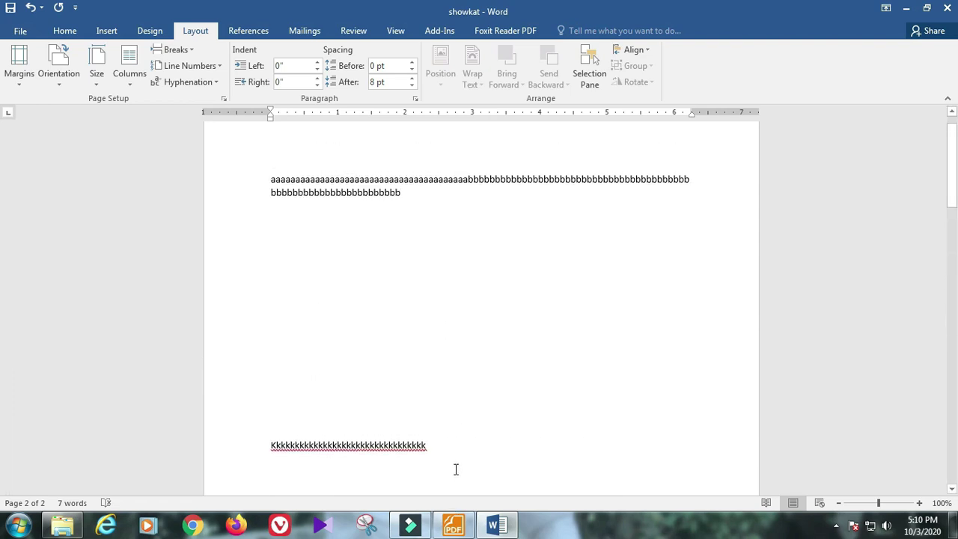
scroll(456, 469, "up", 1)
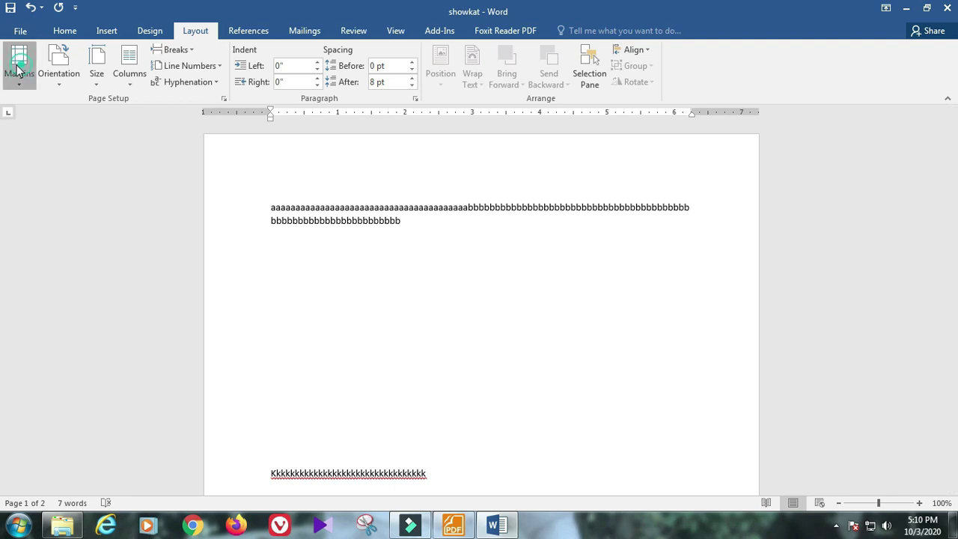
left_click(18, 68)
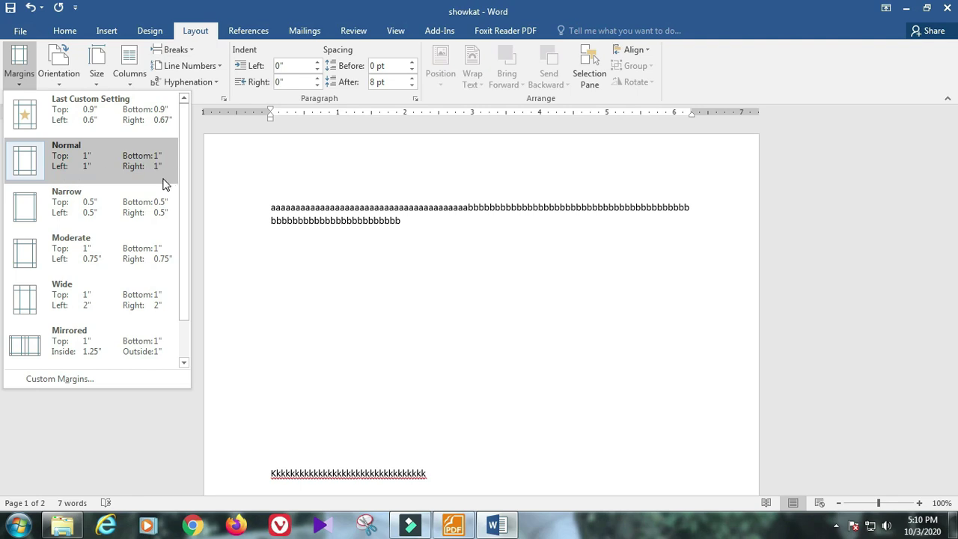
left_click(65, 215)
scroll(328, 295, "up", 4)
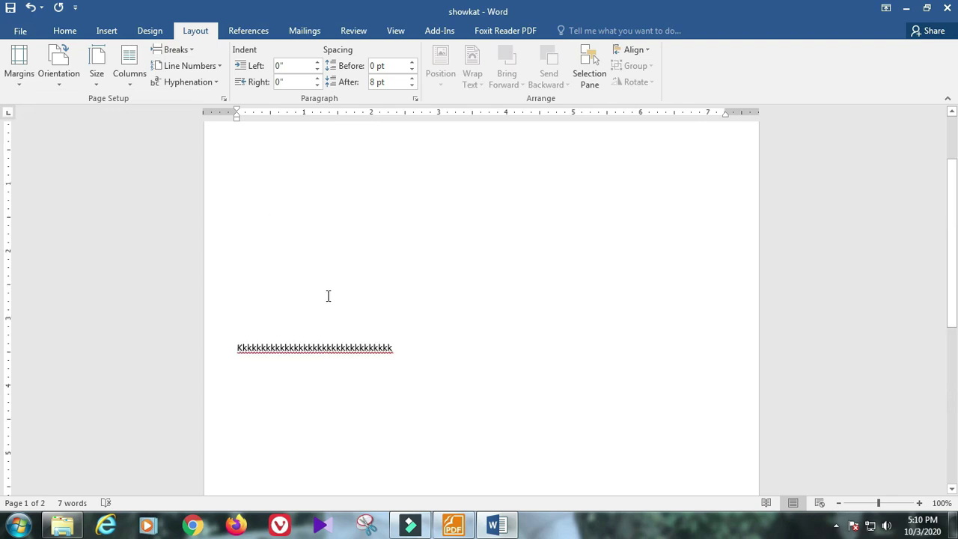
scroll(328, 295, "up", 3)
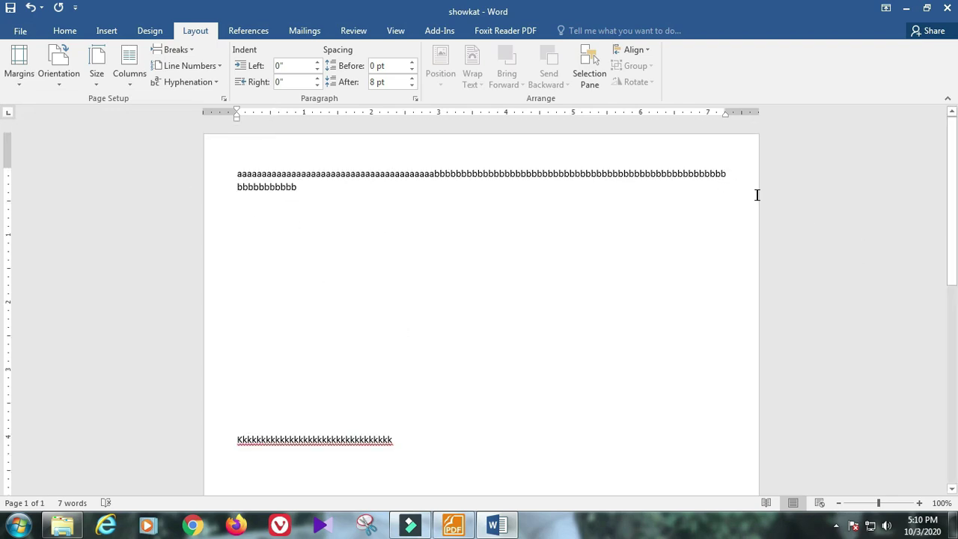
scroll(614, 342, "down", 4)
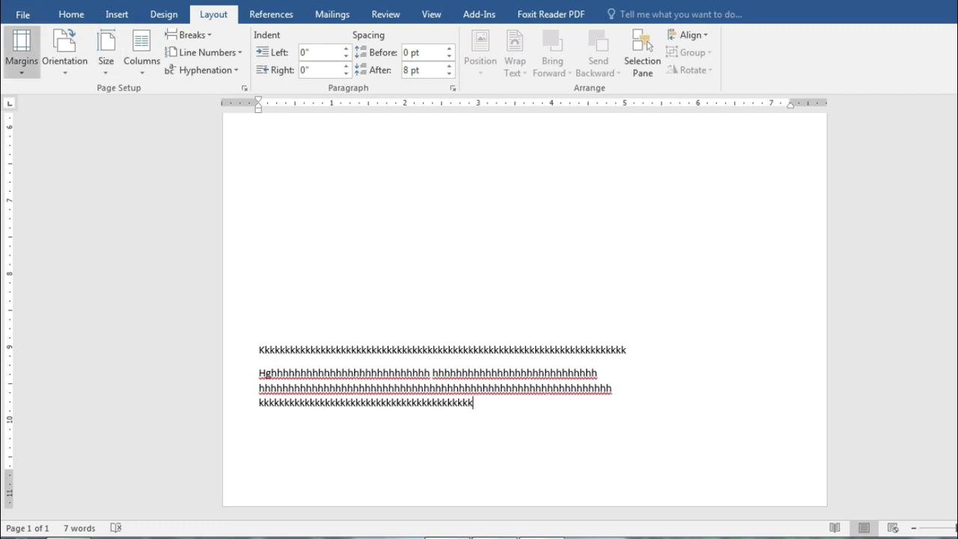
Step: Set the page margins back to the Normal preset (1" on all sides) and reapply the Narrow preset
left_click(22, 53)
left_click(61, 142)
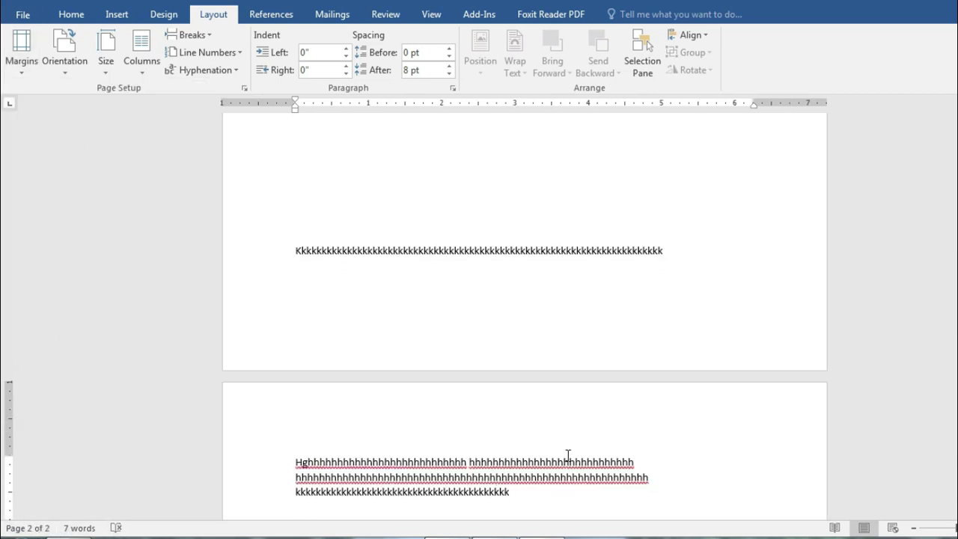
left_click(21, 45)
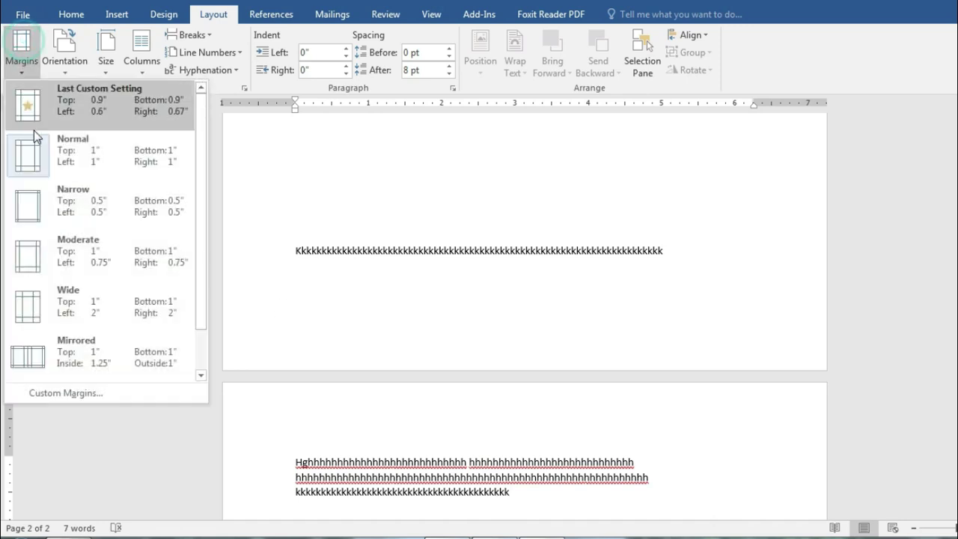
left_click(52, 215)
scroll(380, 434, "up", 7)
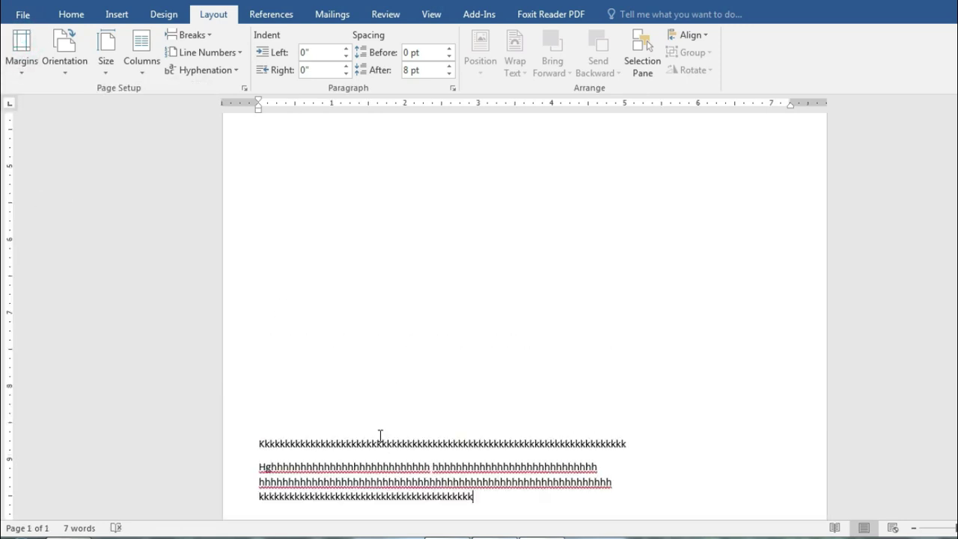
scroll(380, 434, "up", 5)
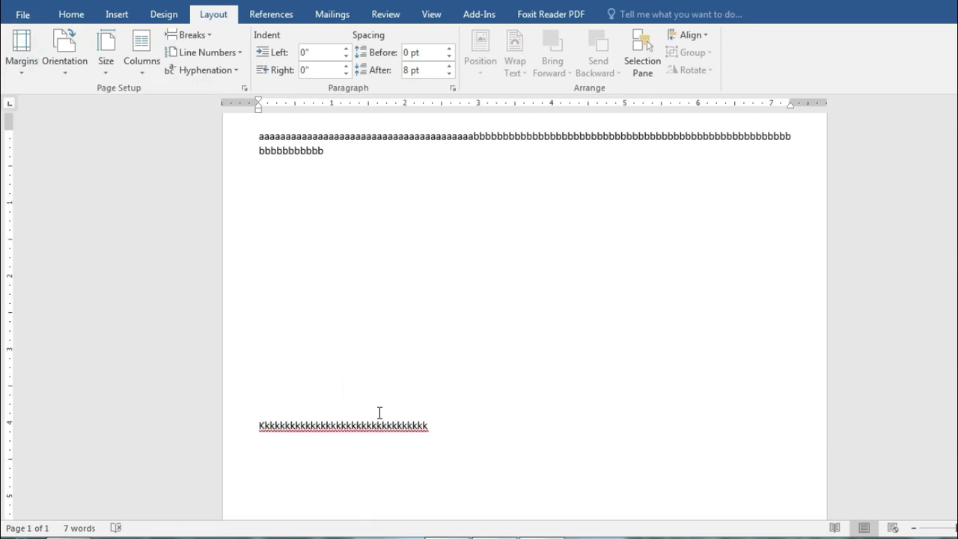
Step: Open the custom margin settings and set both the top and bottom margins to 0.75"
left_click(31, 53)
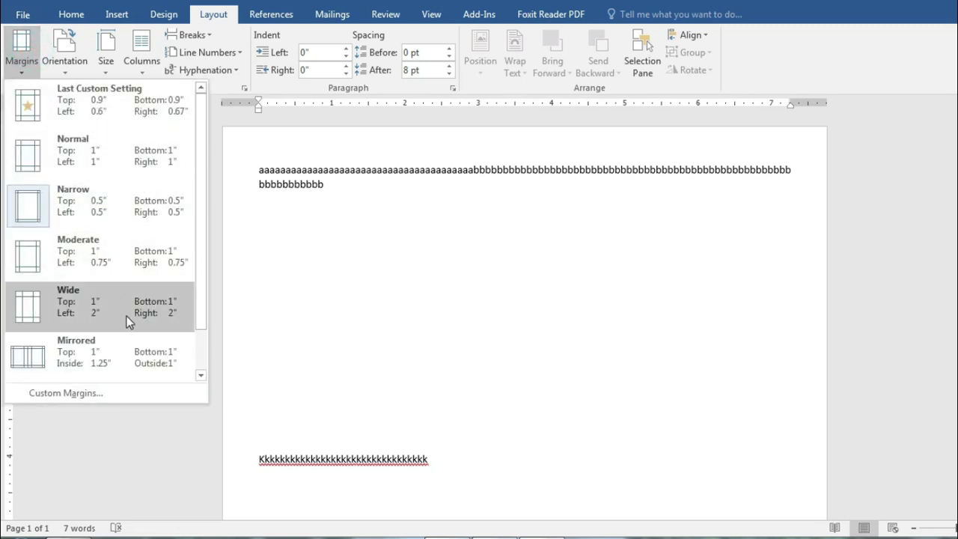
left_click(60, 393)
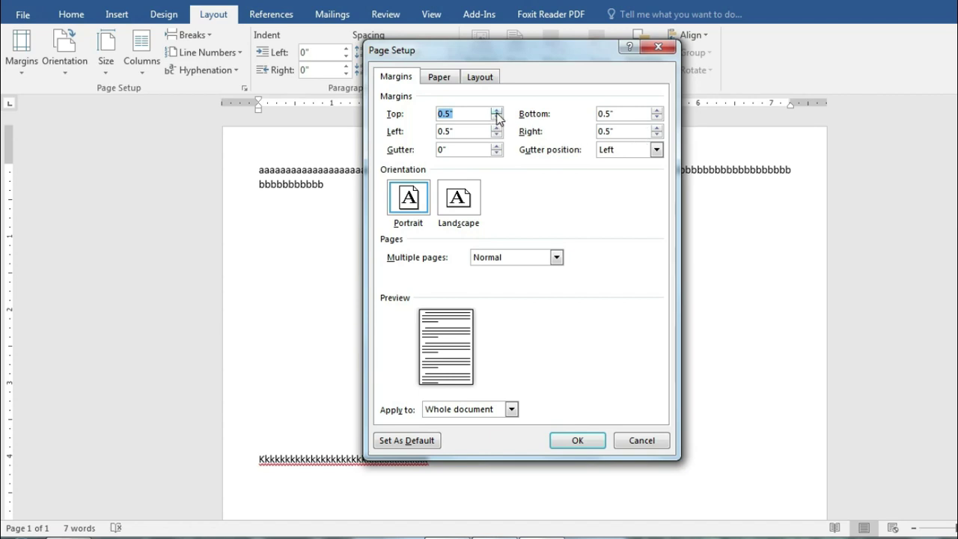
left_click(445, 120)
type("7")
left_click(469, 112)
left_click_drag(469, 113, 418, 109)
key("ctrl+c")
left_click_drag(619, 113, 582, 133)
key("ctrl+v")
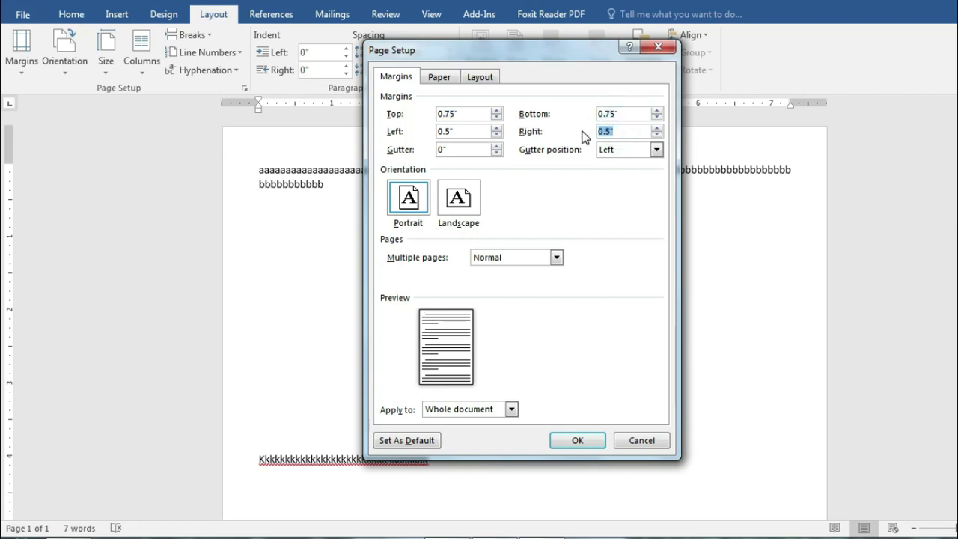
Step: Set the right and left margins to 0.75", apply them to the whole document and check the resulting layout
key("ctrl+v")
left_click_drag(468, 134, 402, 132)
key("ctrl+v")
left_click(576, 443)
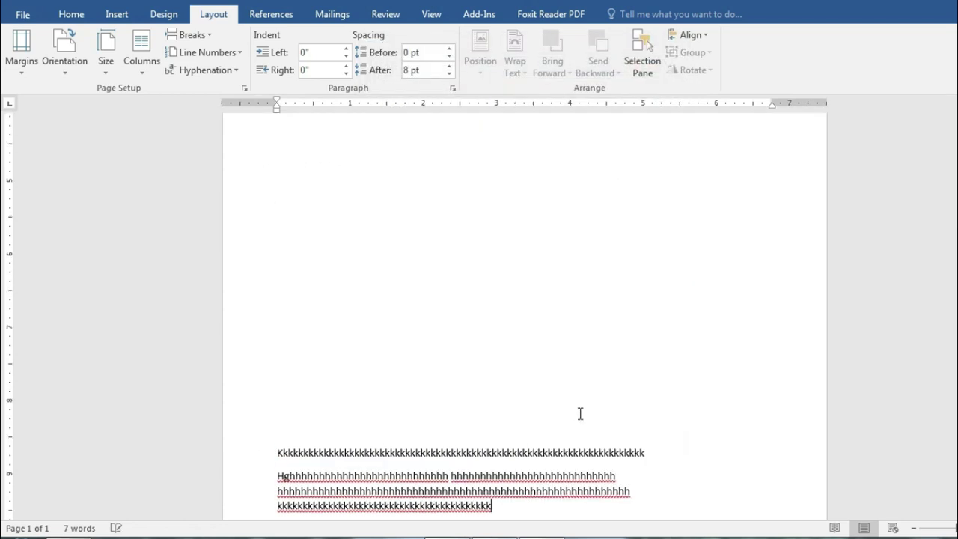
scroll(580, 414, "up", 5)
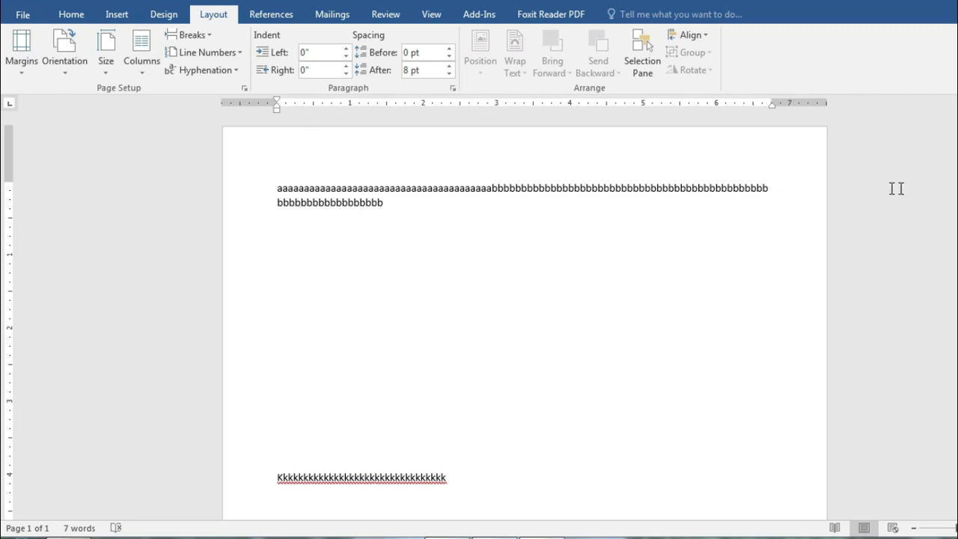
scroll(768, 274, "down", 10)
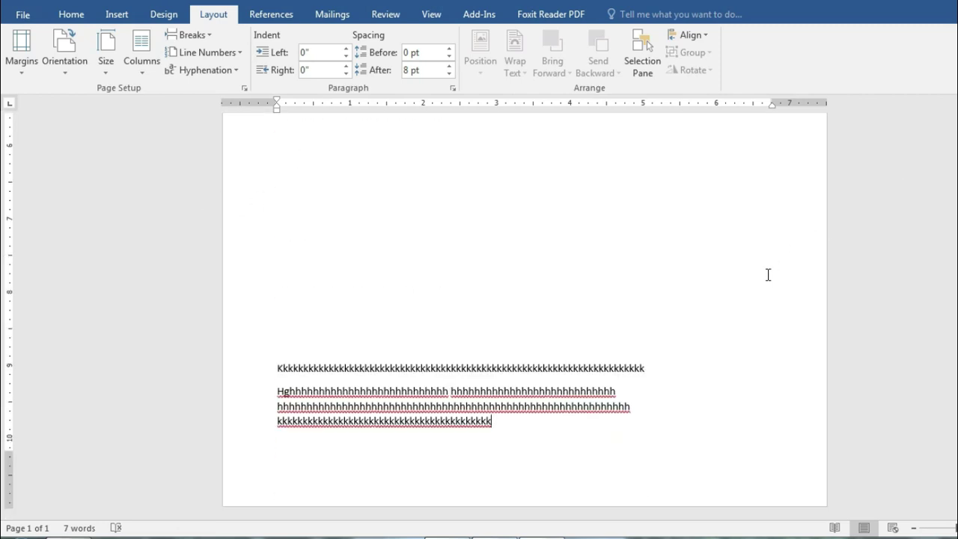
scroll(573, 326, "up", 8)
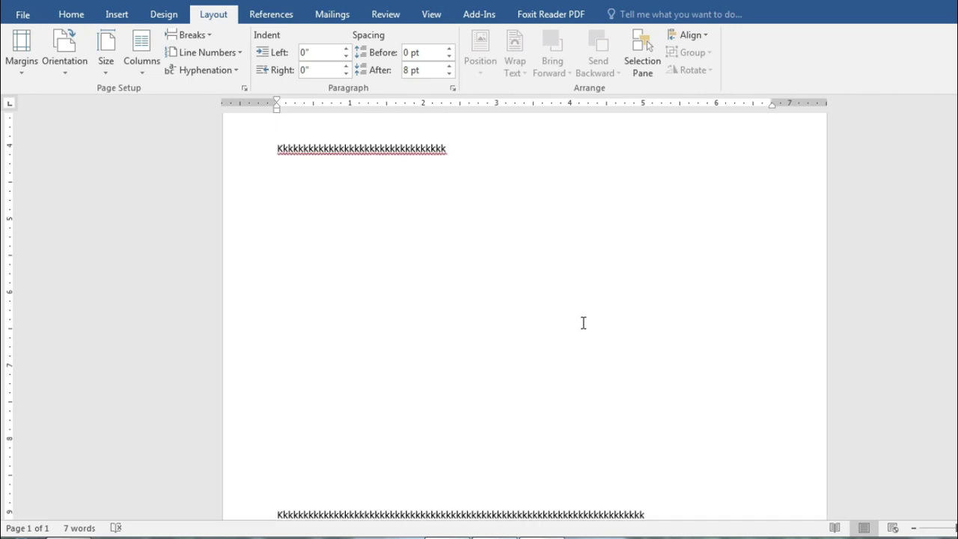
Step: Switch to the PDF course outline to check the "page size" topic under Class-6 and return to the Word document
left_click(22, 61)
left_click(495, 538)
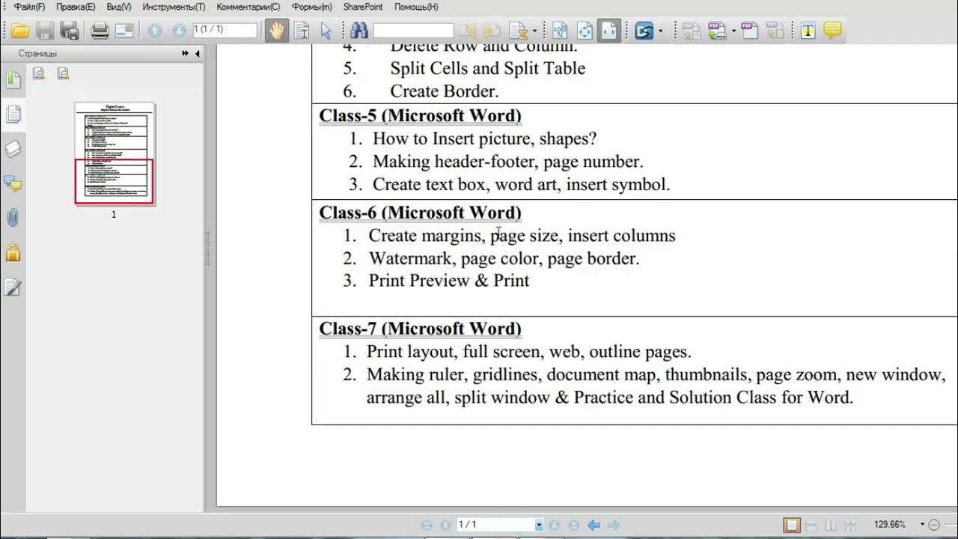
left_click_drag(492, 236, 563, 236)
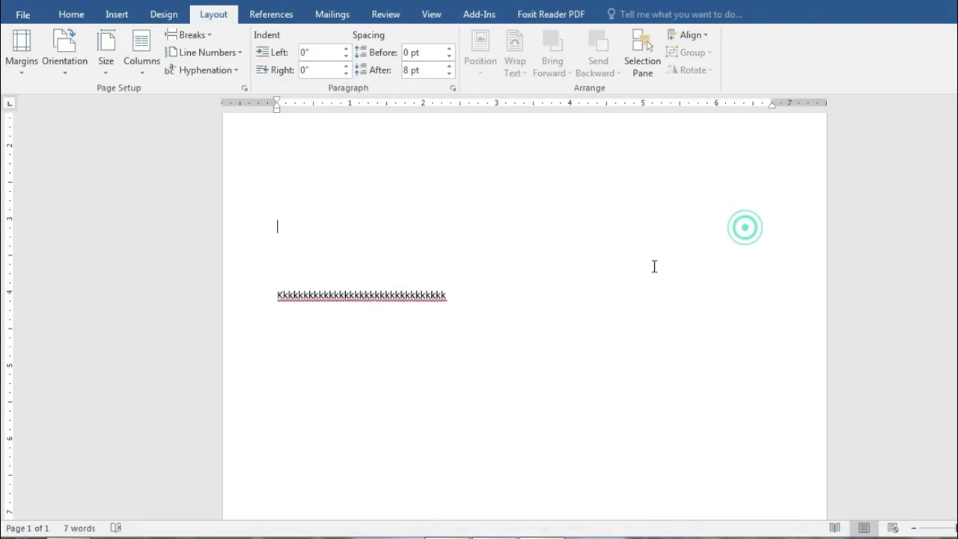
key("Return")
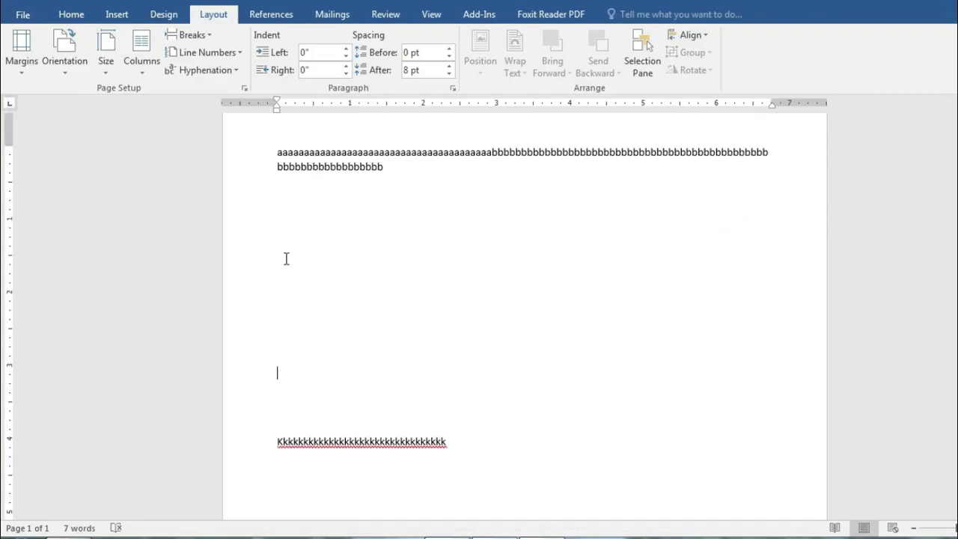
Step: Look through the preset paper sizes without choosing one and set the page orientation to Landscape
left_click(105, 53)
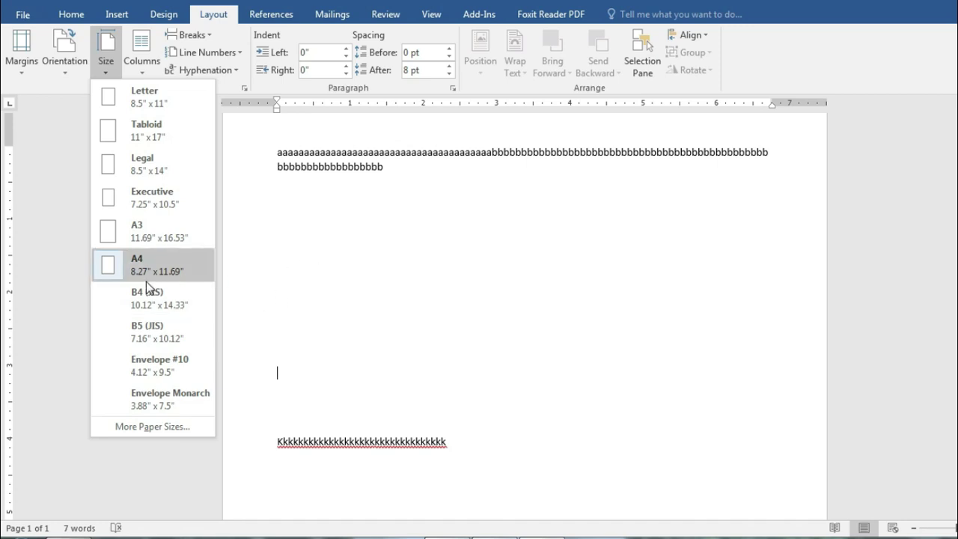
left_click(519, 259)
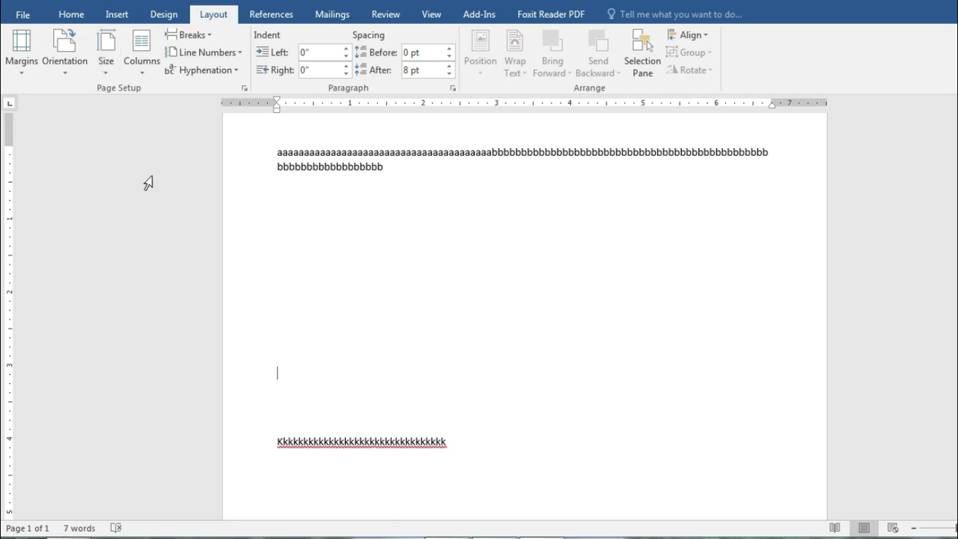
left_click(67, 72)
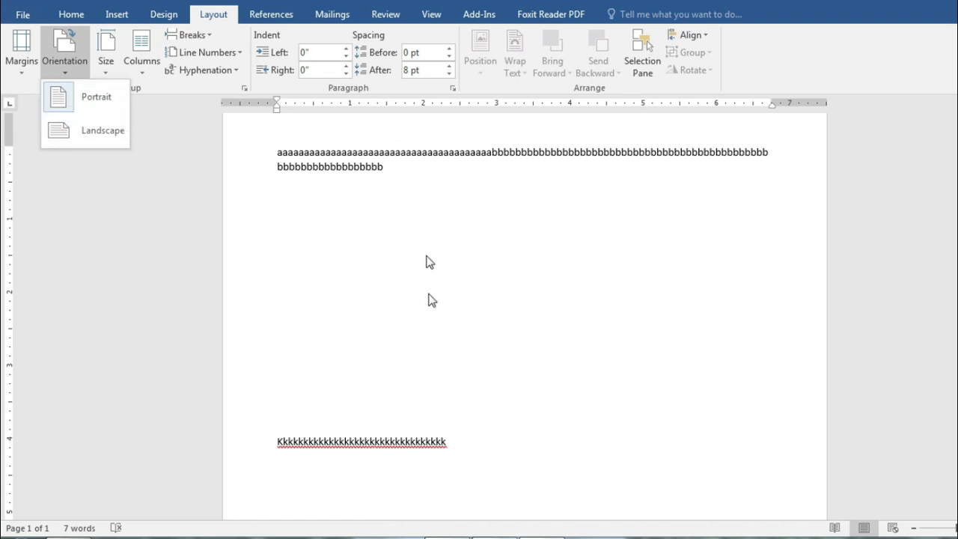
left_click(81, 139)
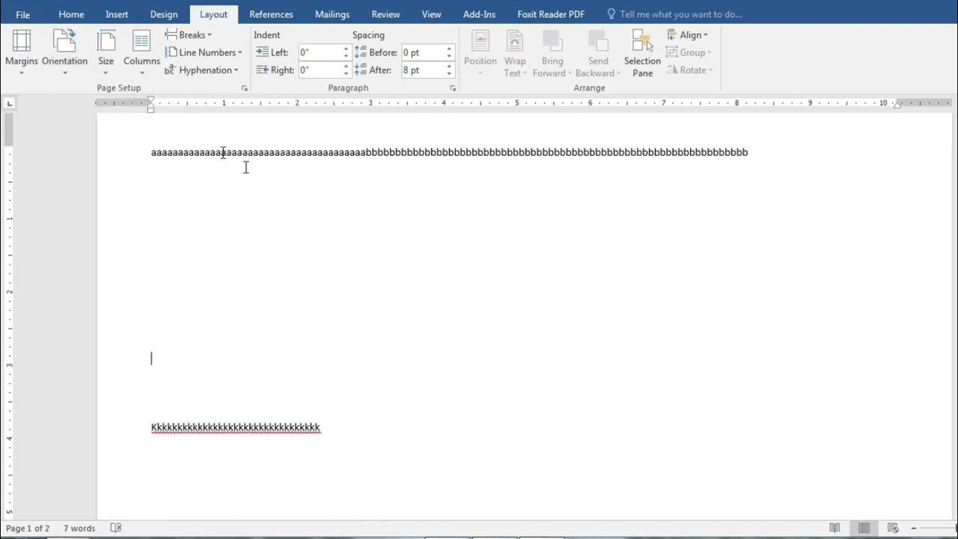
Step: Set the page orientation to Portrait, then switch to the PDF course outline and highlight the "insert columns" topic under Class-6
left_click(70, 66)
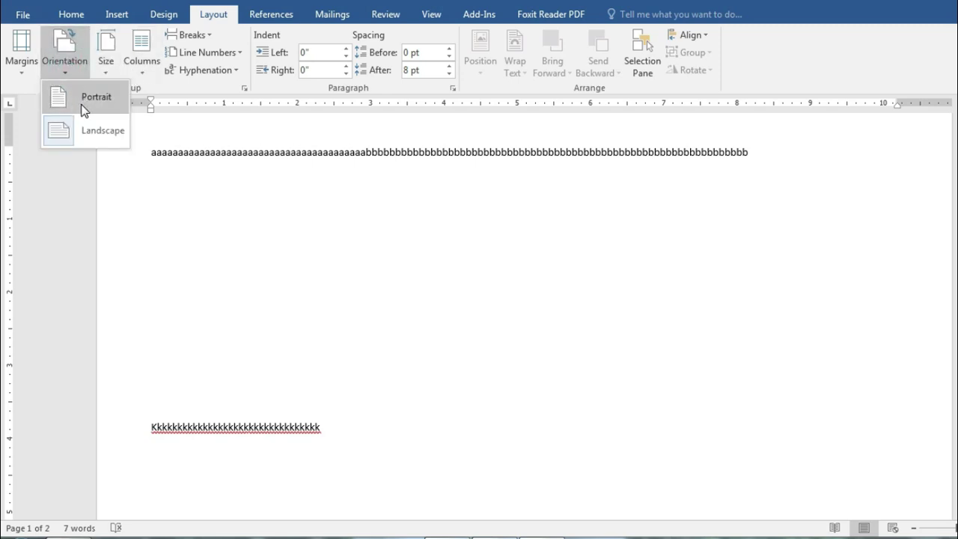
left_click(85, 110)
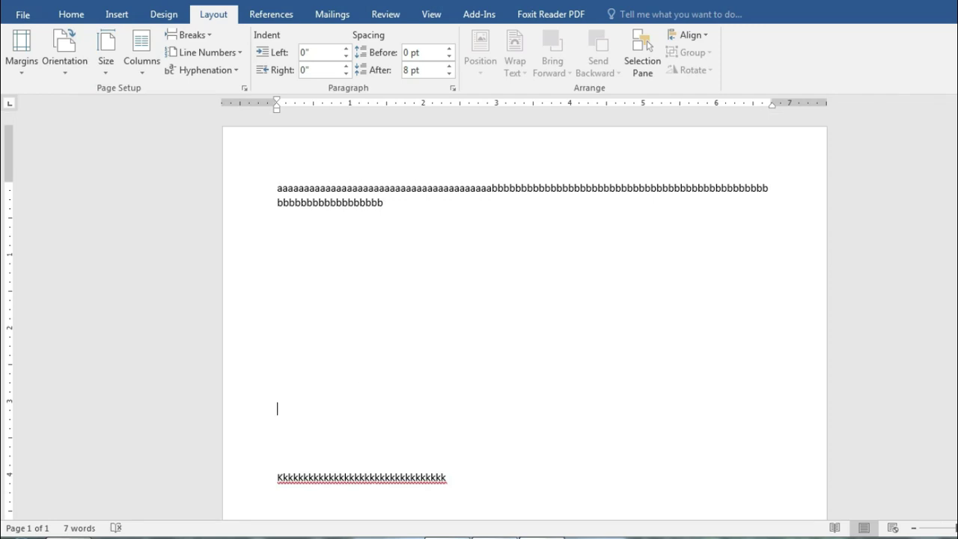
mouse_move(495, 538)
left_click(497, 493)
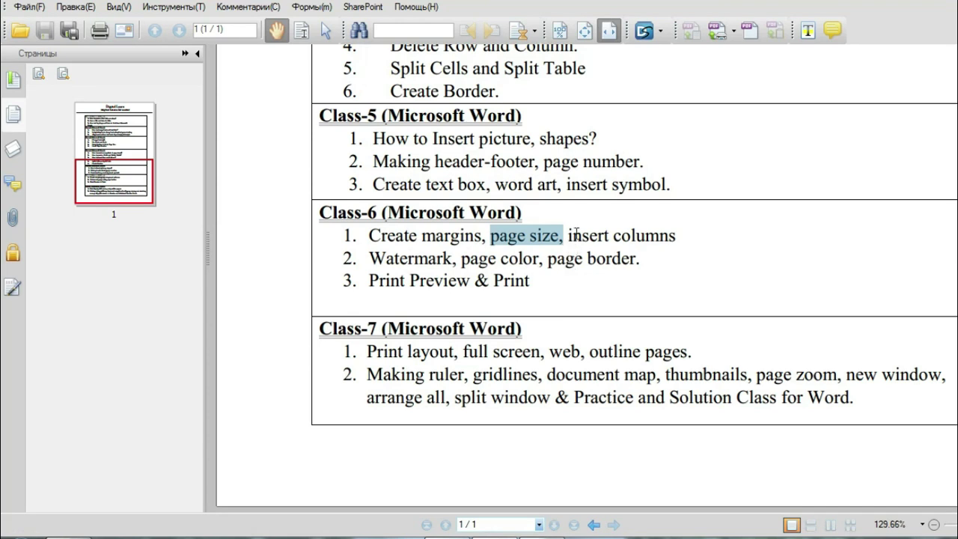
left_click_drag(564, 237, 682, 240)
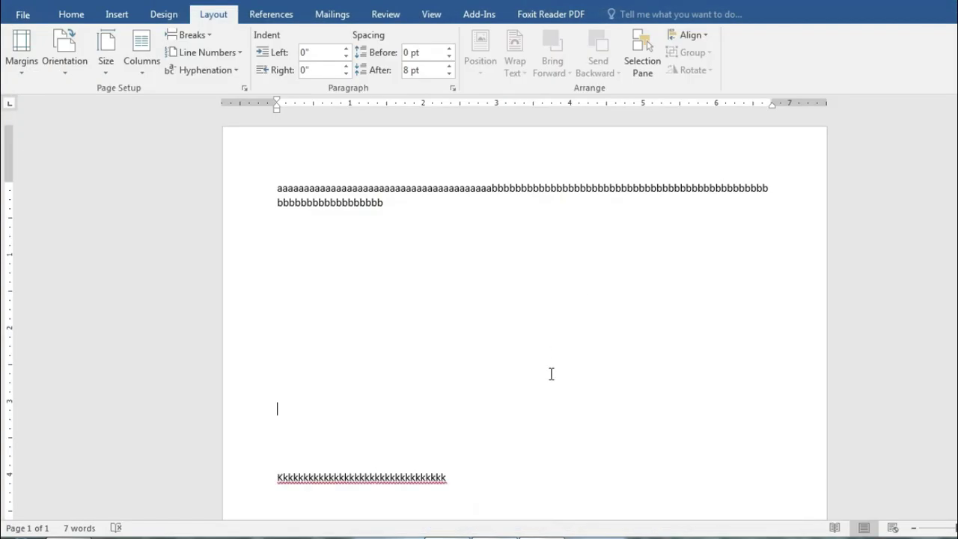
Step: Return to the Word document, select the sample text on the first page and enlarge its font size to 28
key("ctrl+a")
left_click(393, 217)
left_click_drag(275, 181, 554, 487)
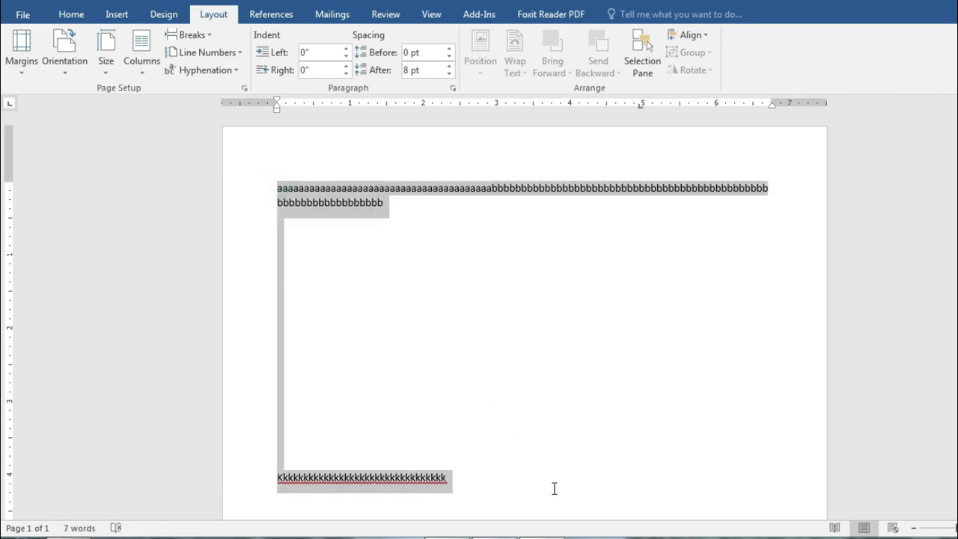
left_click(71, 14)
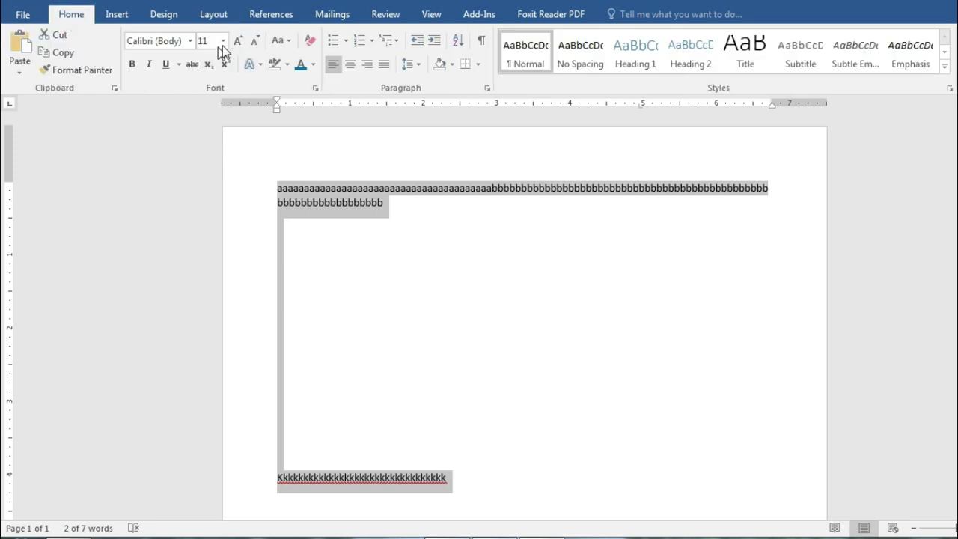
left_click(240, 42)
left_click(239, 41)
left_click(240, 42)
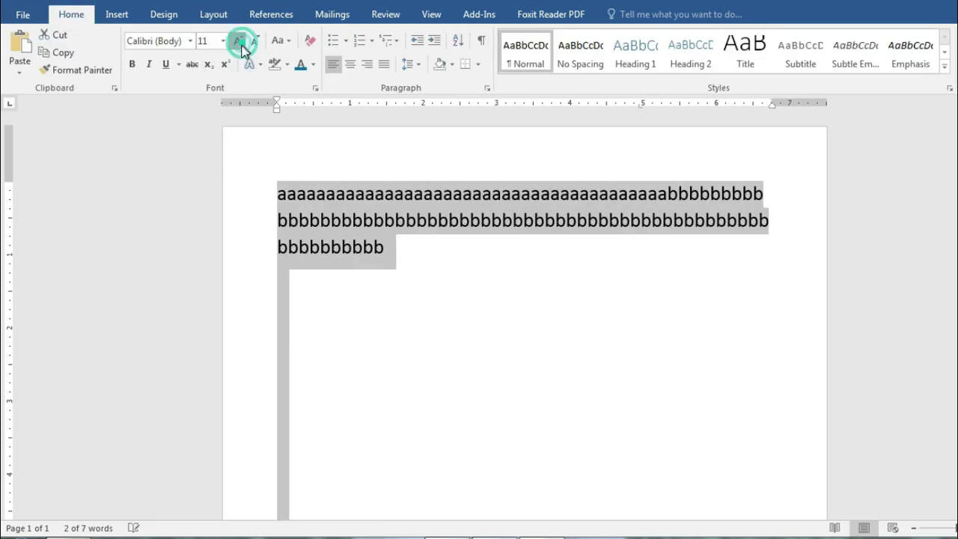
left_click(239, 42)
left_click(442, 321)
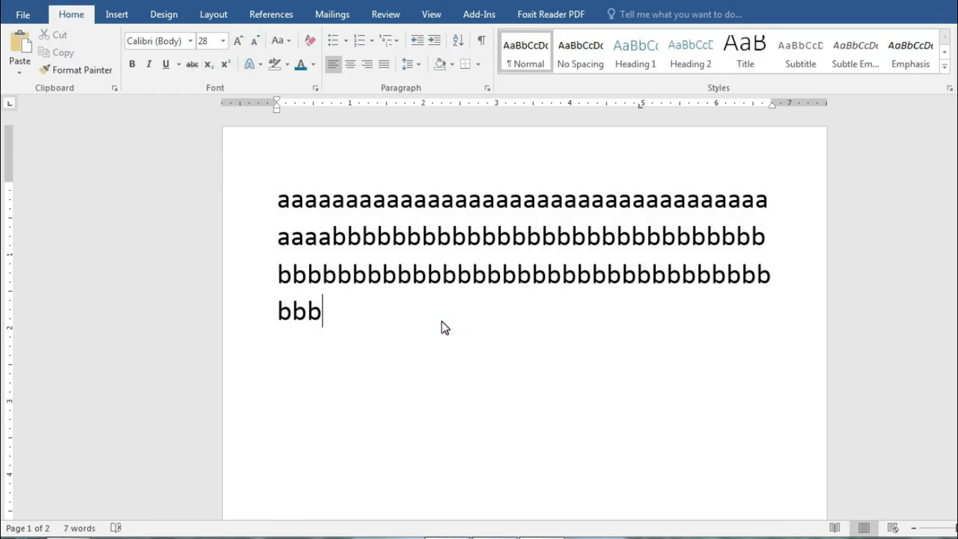
Step: Extend the first paragraph with long runs of the letters j, k, o, u, r and e until the text flows onto the following page
type("jjjjkkkkkkkkkkkkkkkkkkkkkkkkkkkkkkkk")
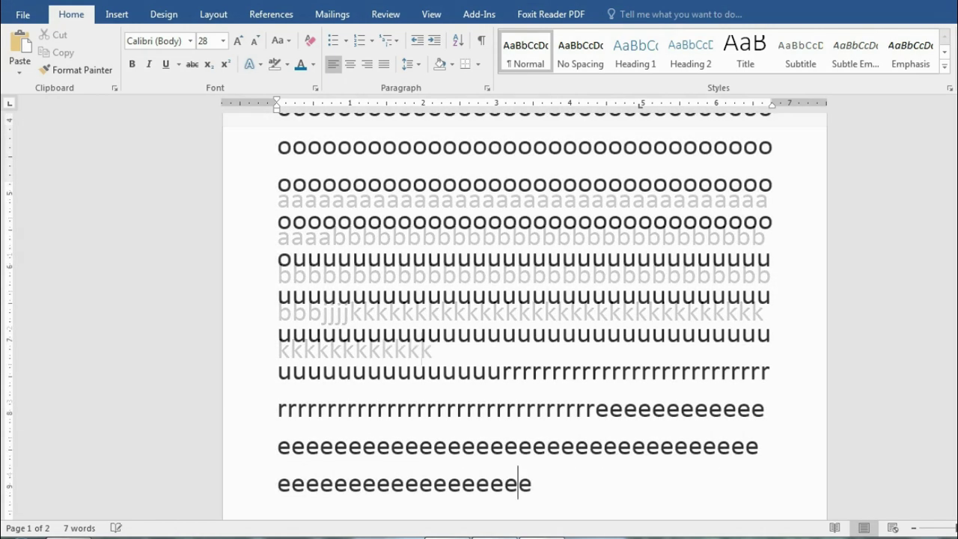
type("eeeeeeeeeeeeeeeeeeeeeeeeeeeeeeeeeeeeeeee")
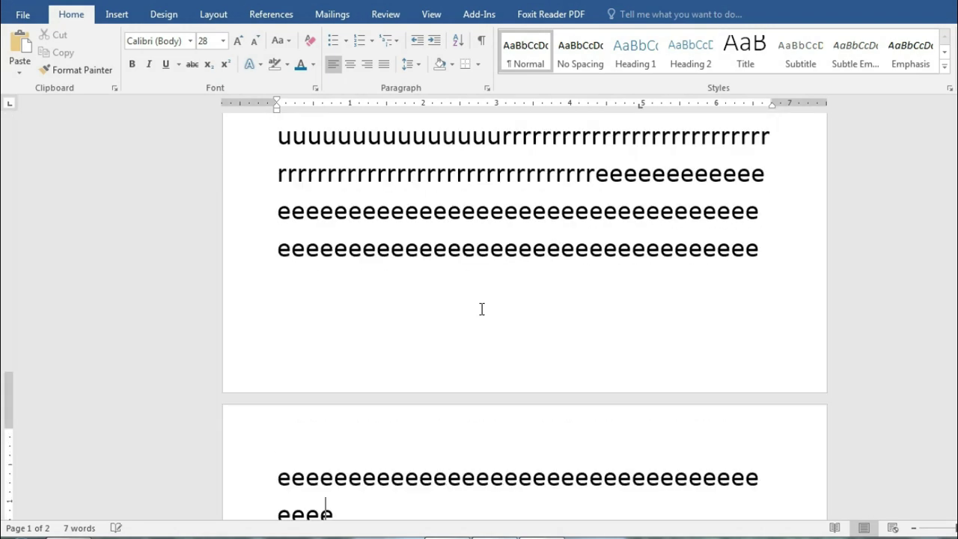
scroll(553, 336, "up", 3)
scroll(553, 336, "up", 5)
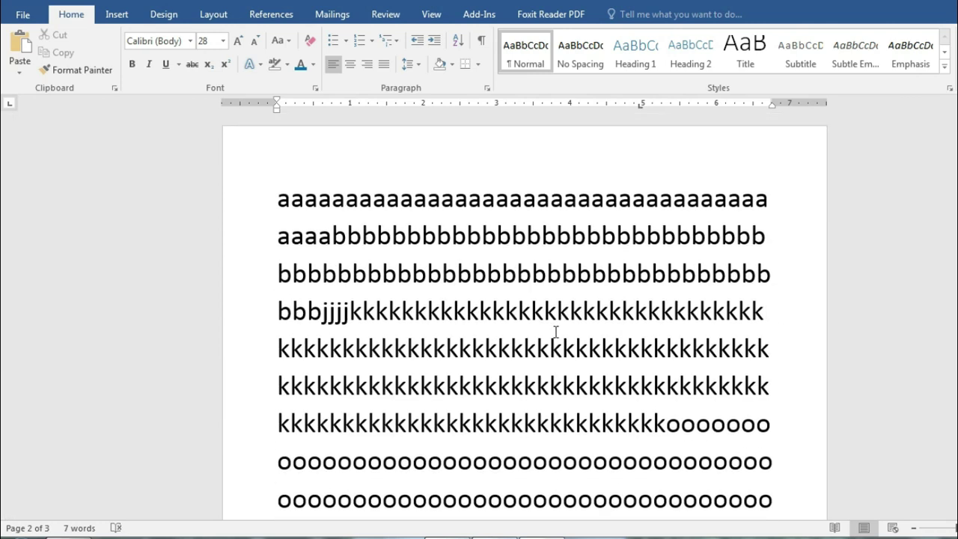
scroll(558, 329, "down", 2)
scroll(558, 329, "up", 4)
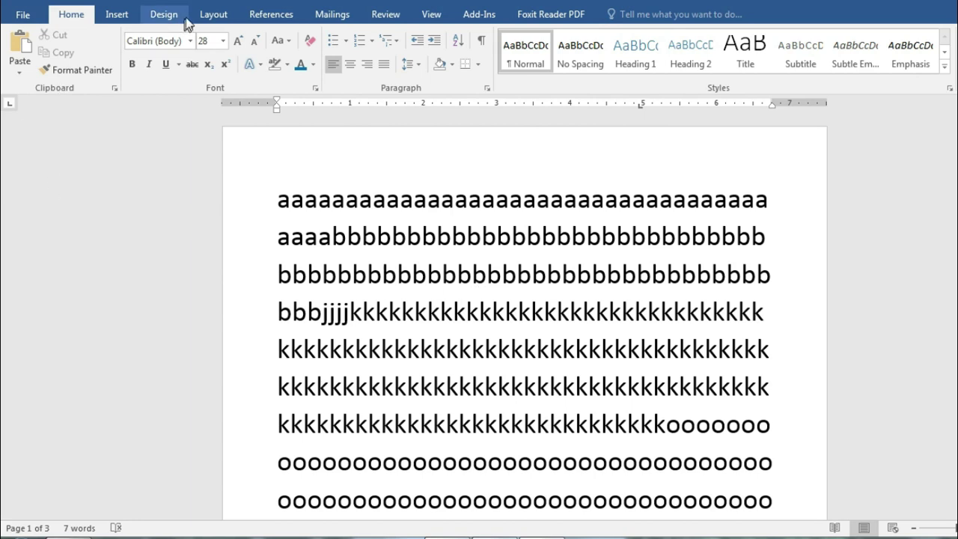
Step: Lay out the document text in two equal columns and look over the pages
left_click(225, 17)
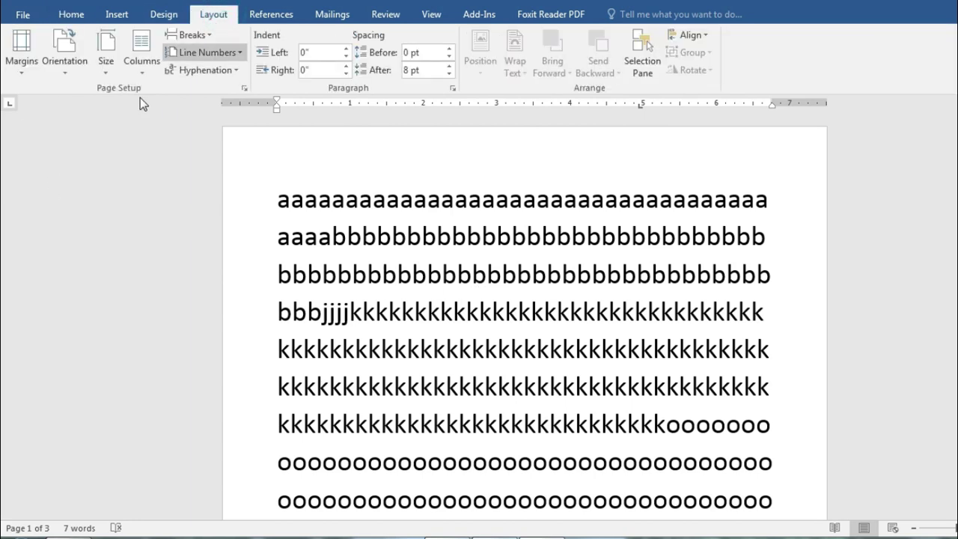
left_click(136, 69)
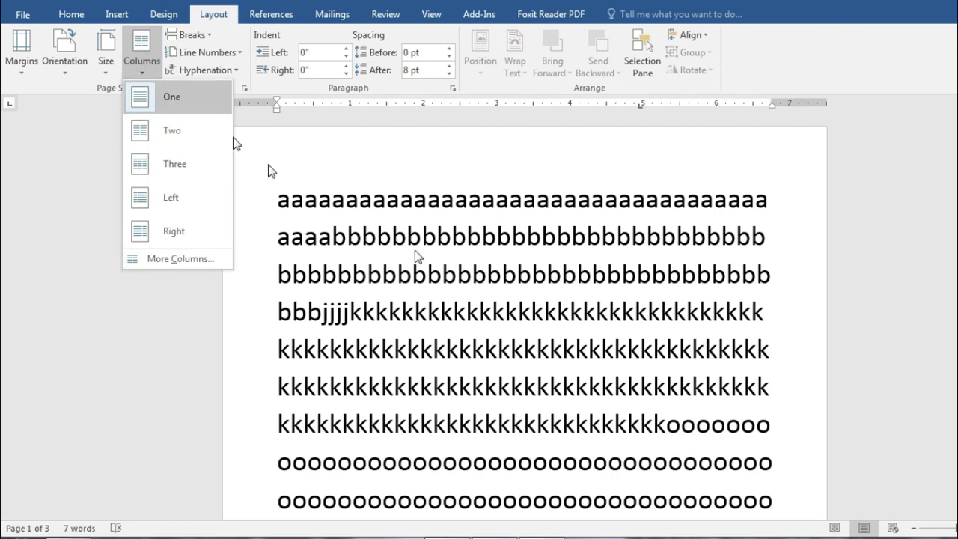
left_click(199, 129)
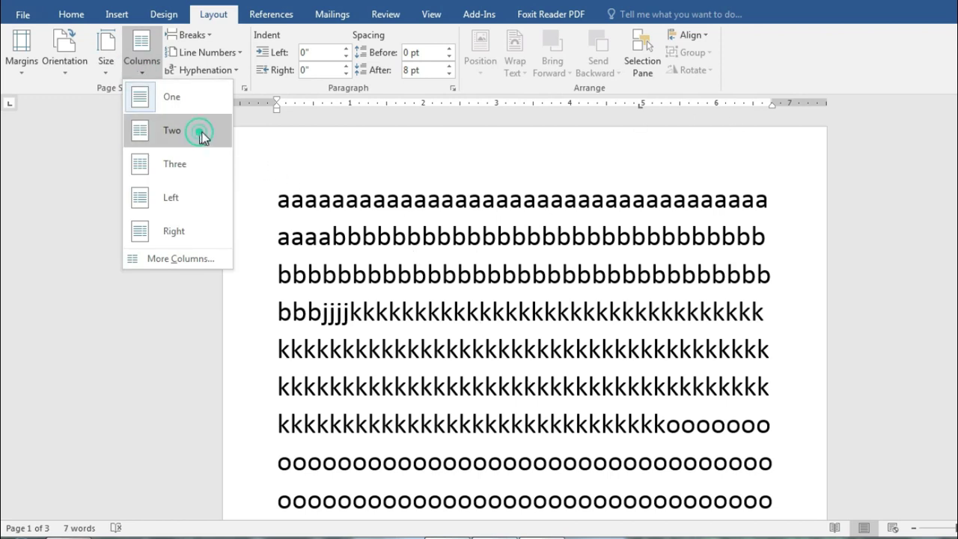
scroll(572, 318, "down", 3)
scroll(572, 318, "up", 10)
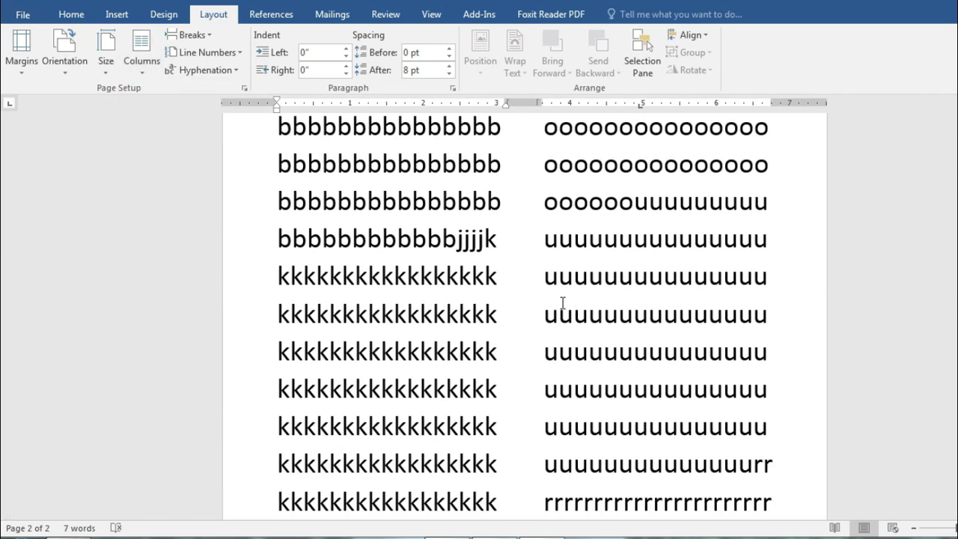
Step: Change the document layout to three columns and check how the text flows across the pages
left_click(141, 56)
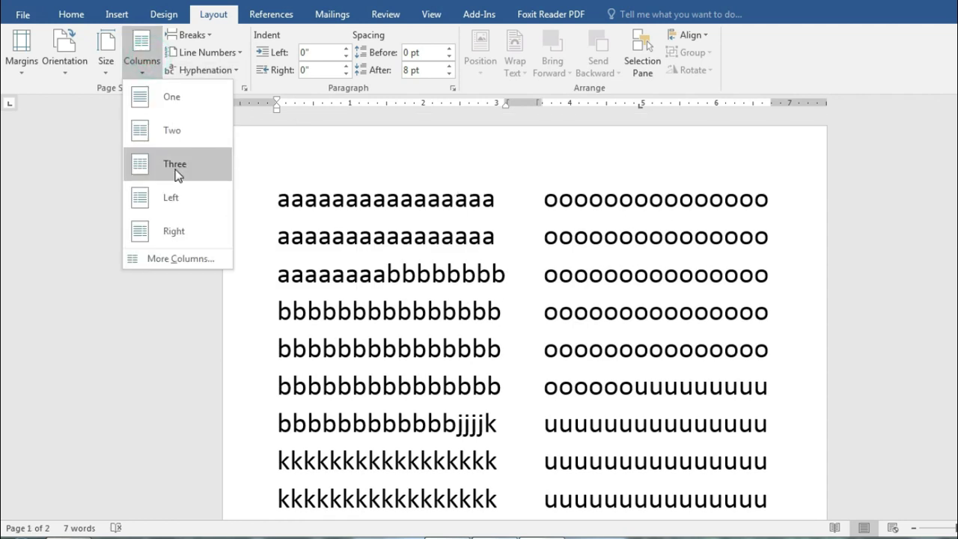
left_click(177, 167)
scroll(627, 368, "down", 10)
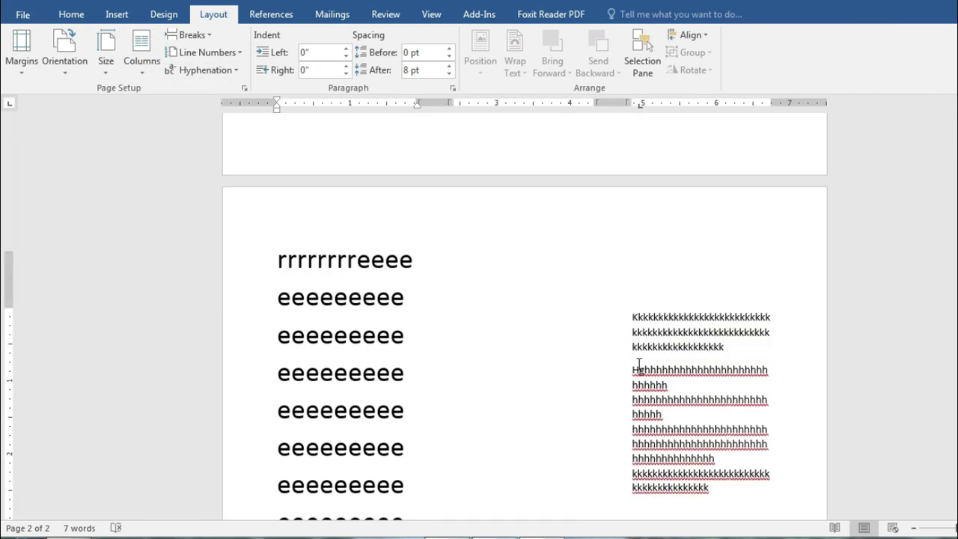
scroll(640, 365, "up", 5)
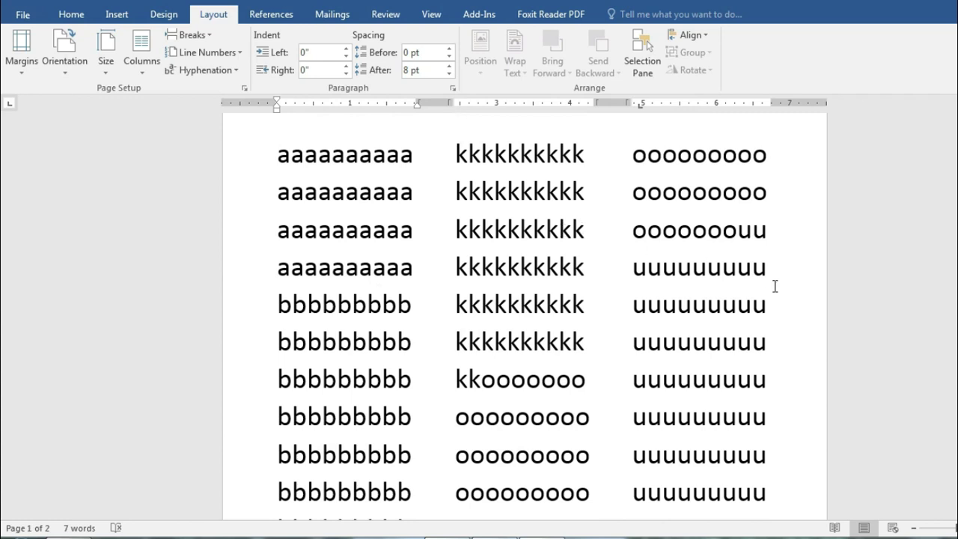
Step: Apply the Left column preset, with the narrower column on the left, and review the page
left_click(132, 50)
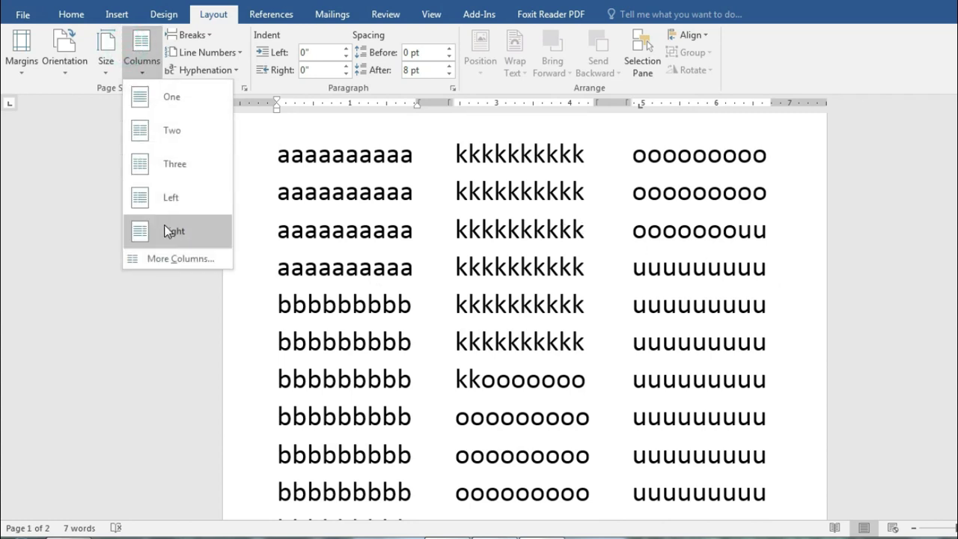
left_click(166, 202)
scroll(468, 300, "up", 8)
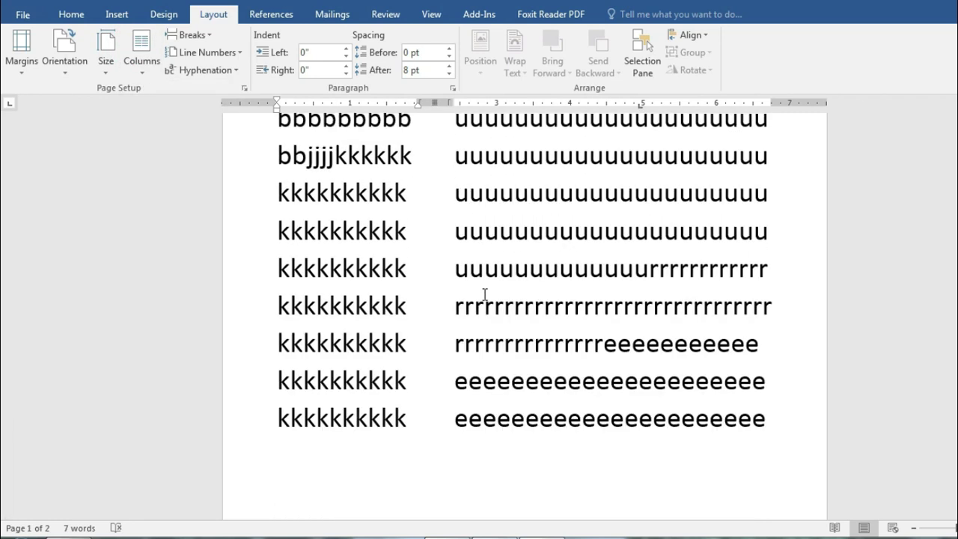
scroll(482, 297, "up", 4)
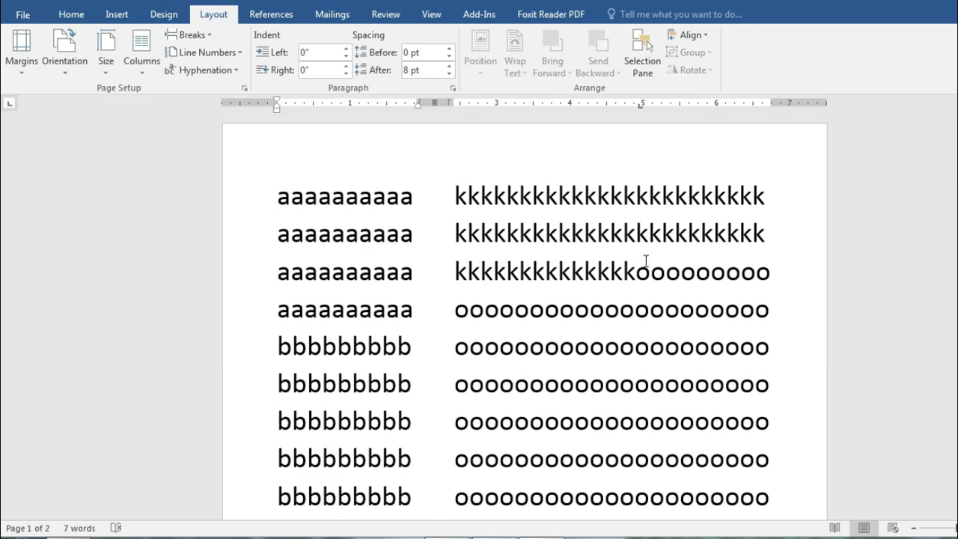
Step: Apply the Right column preset, with the narrower column on the right, and review the page
left_click(129, 56)
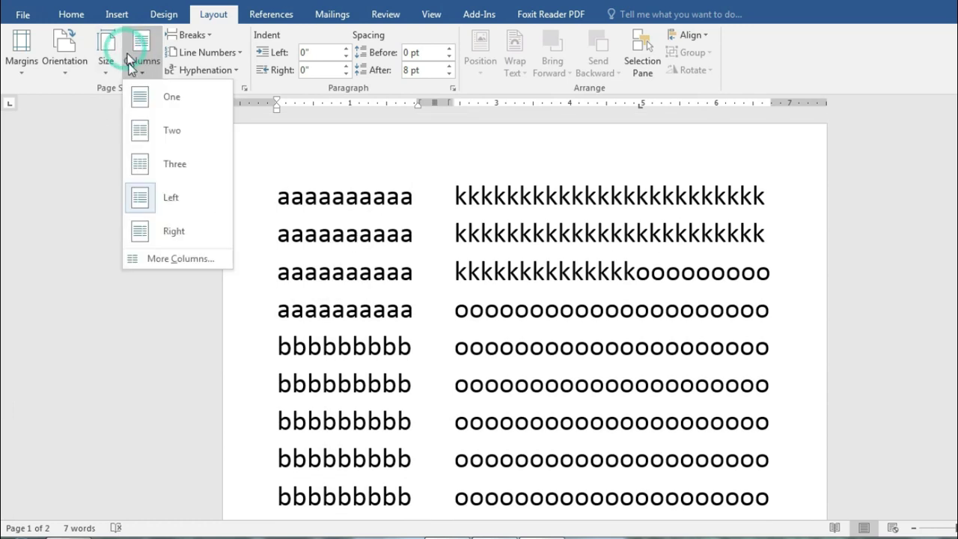
left_click(187, 229)
scroll(756, 304, "up", 10)
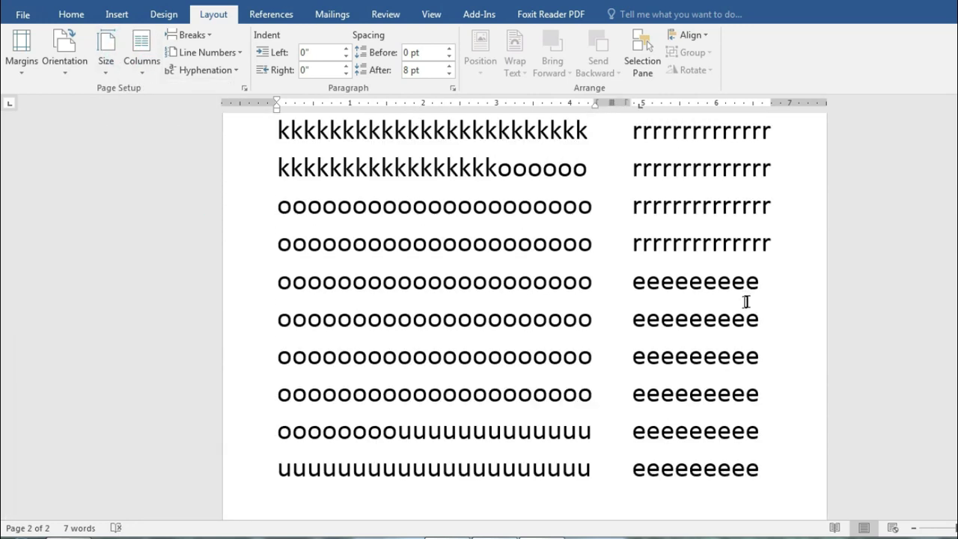
scroll(494, 253, "up", 2)
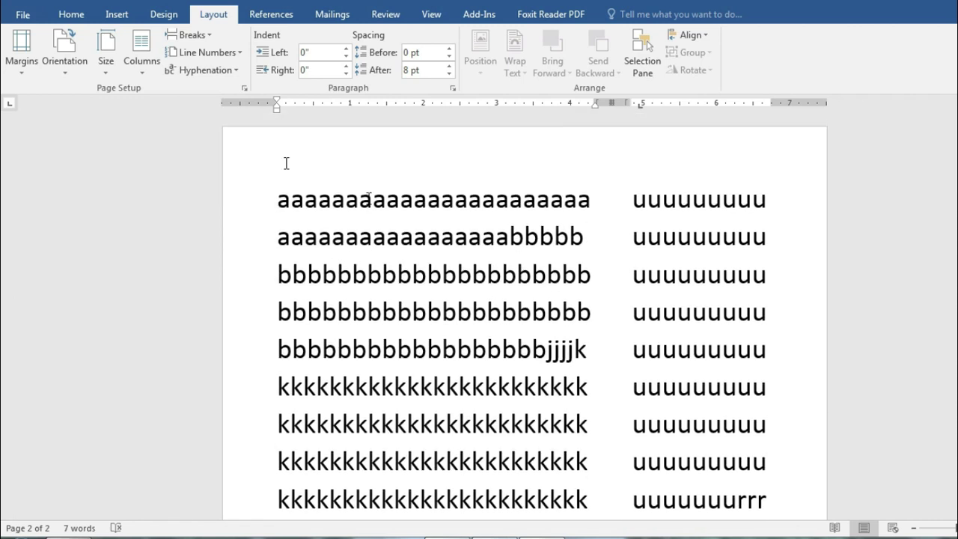
Step: Return the document to a single column and look through its pages
left_click(144, 62)
left_click(157, 93)
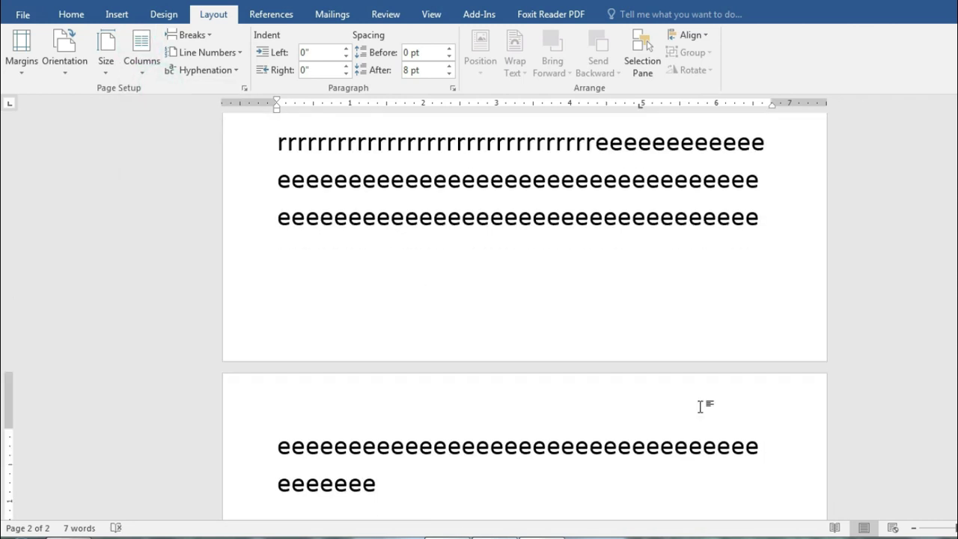
scroll(704, 408, "up", 5)
scroll(703, 408, "down", 14)
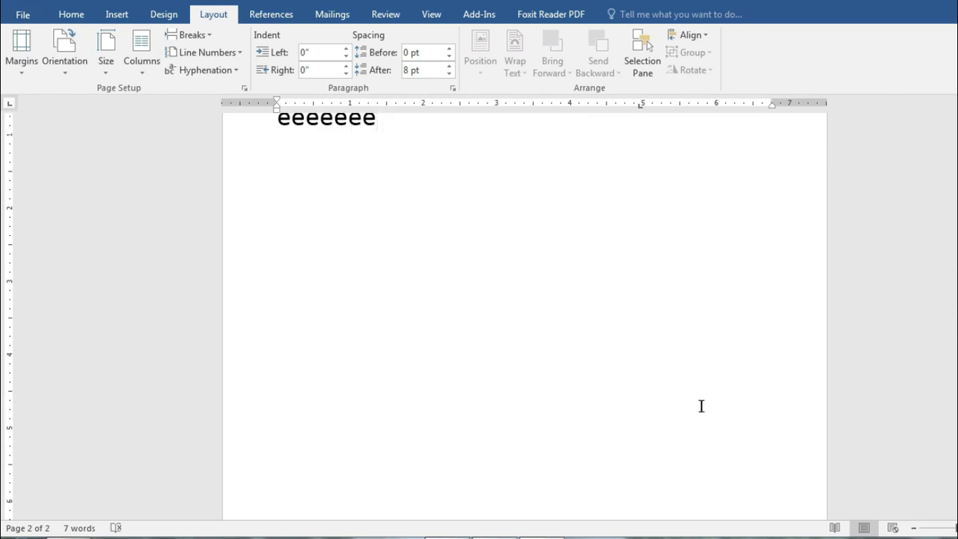
scroll(701, 406, "down", 6)
scroll(698, 407, "up", 12)
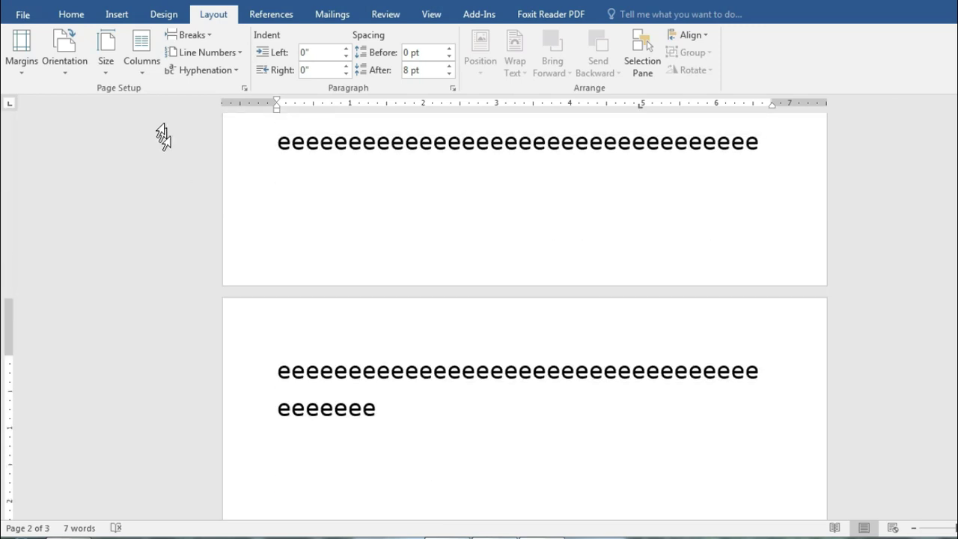
Step: Open the custom column settings, set the number of columns to 5 for the whole document, and check the resulting layout
left_click(143, 64)
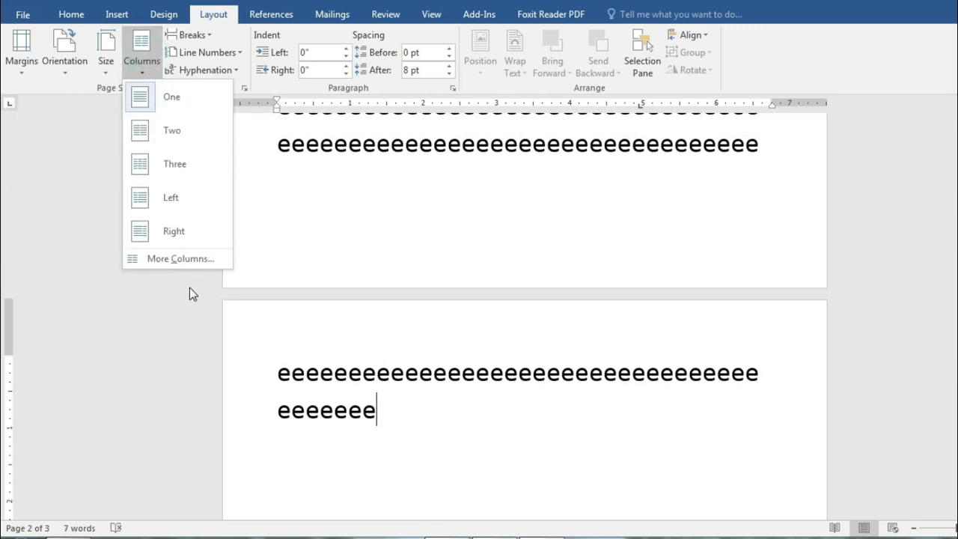
left_click(167, 260)
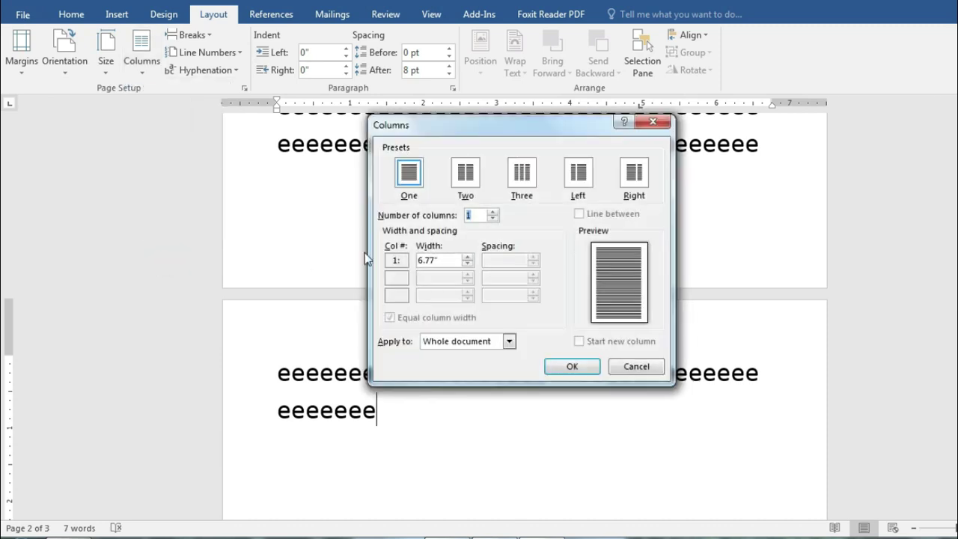
left_click(493, 213)
left_click(493, 213)
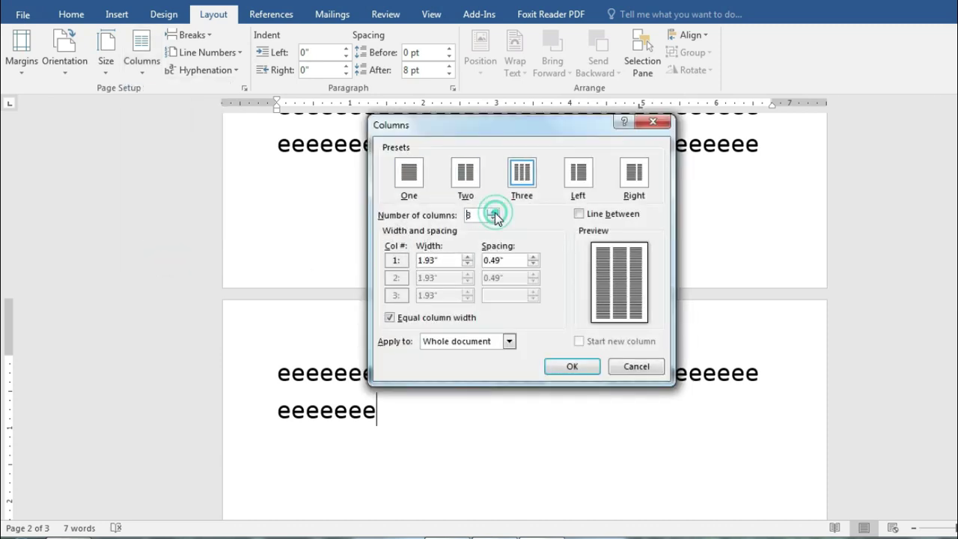
left_click(492, 213)
left_click(493, 213)
left_click(573, 368)
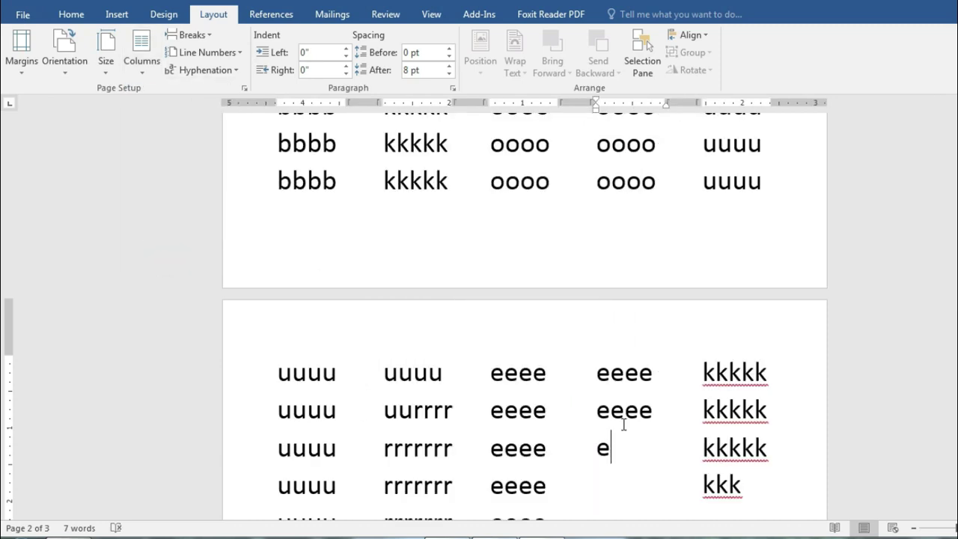
scroll(629, 420, "up", 8)
scroll(632, 411, "up", 5)
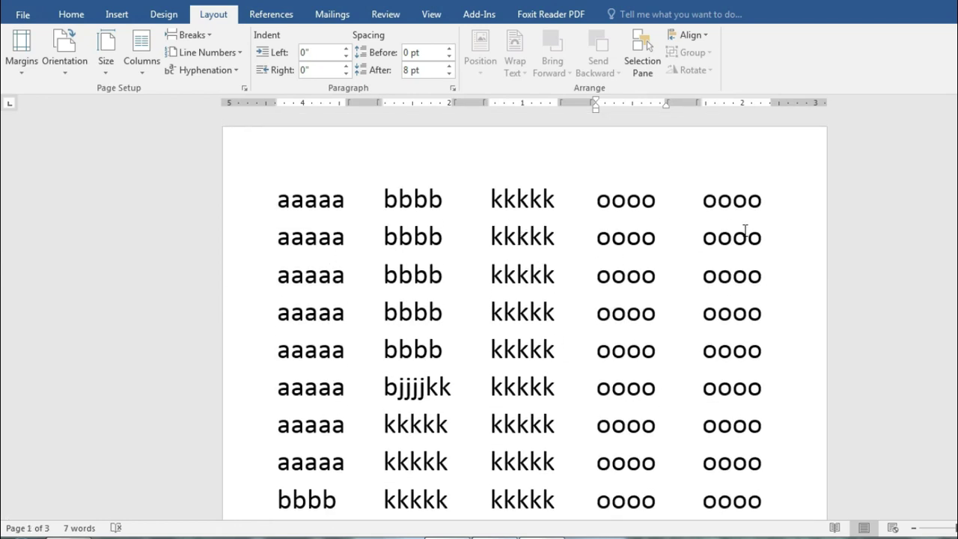
Step: Replace the five-column layout with the One column preset
left_click(142, 44)
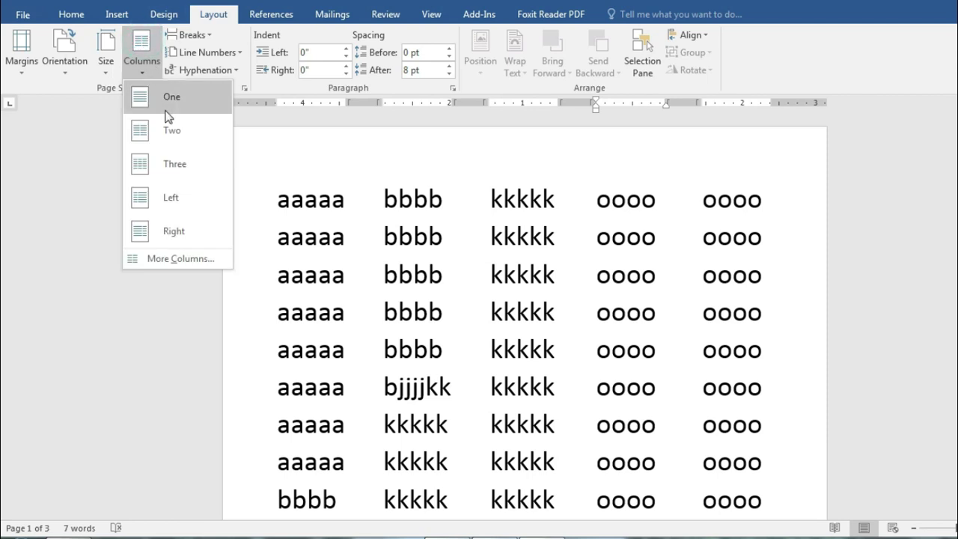
left_click(168, 99)
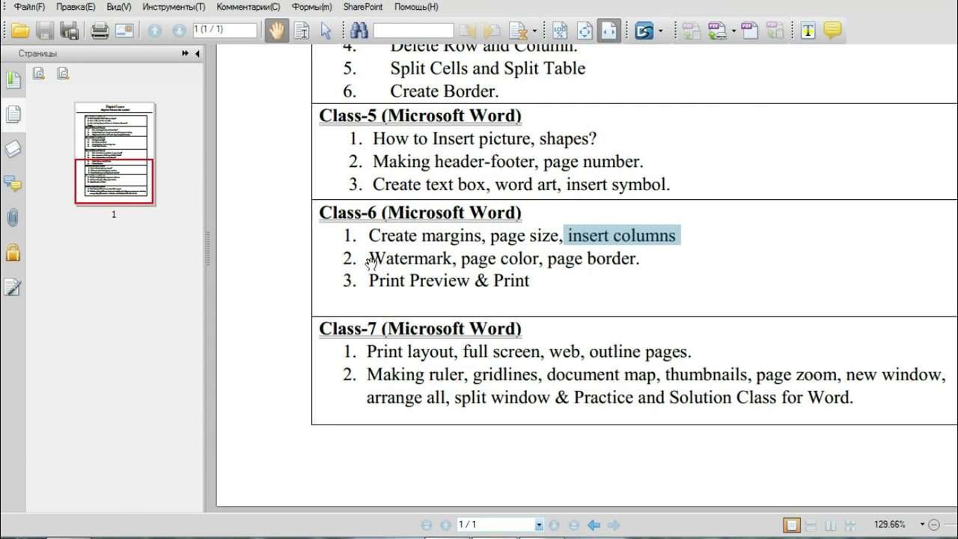
Step: Highlight "Watermark" in the Class-6 outline, switch to the Word document and open its custom watermark settings
left_click_drag(370, 259, 452, 262)
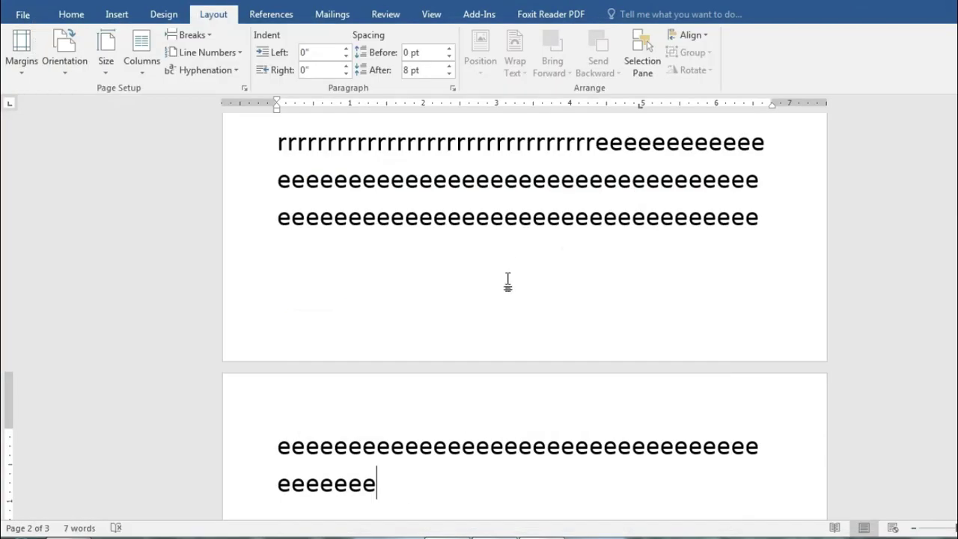
scroll(516, 283, "up", 5)
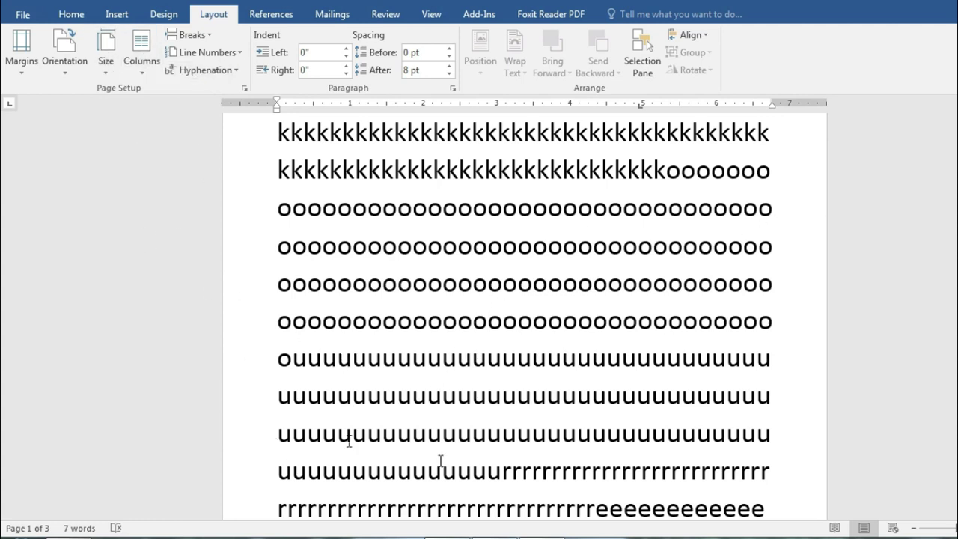
left_click(165, 16)
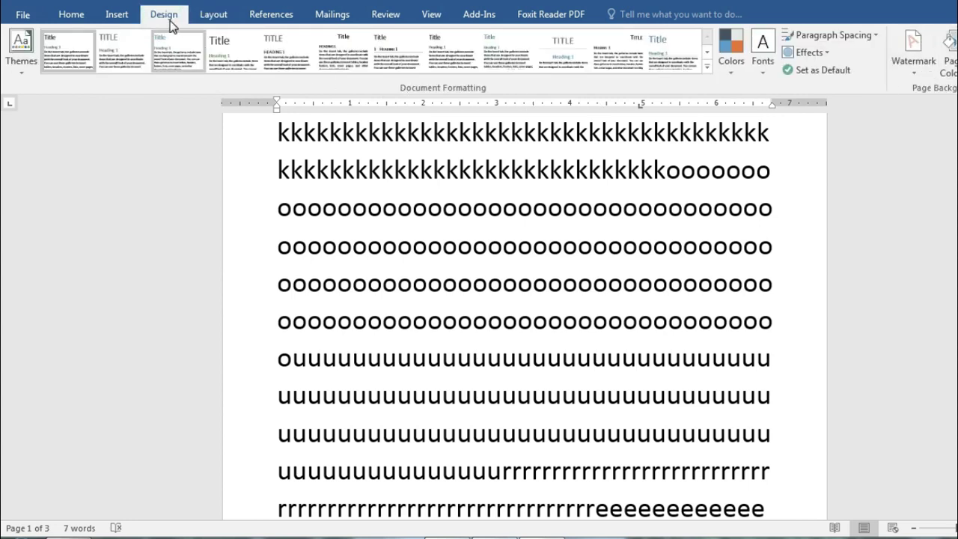
left_click(908, 45)
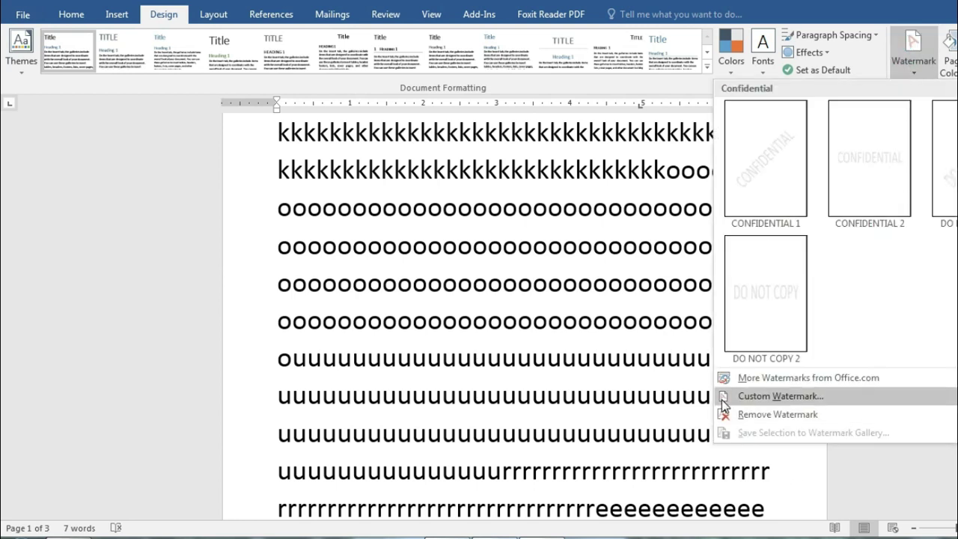
left_click(833, 398)
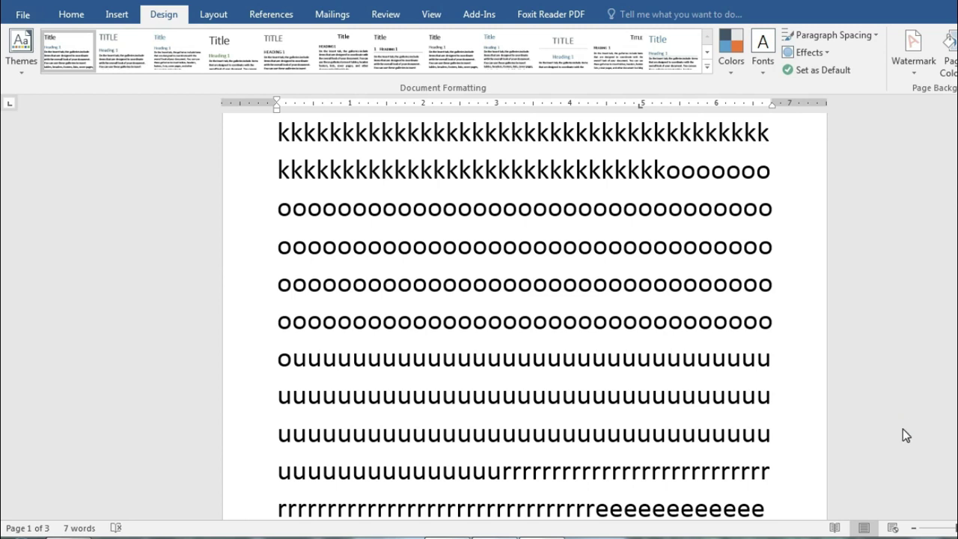
left_click_drag(848, 111, 684, 120)
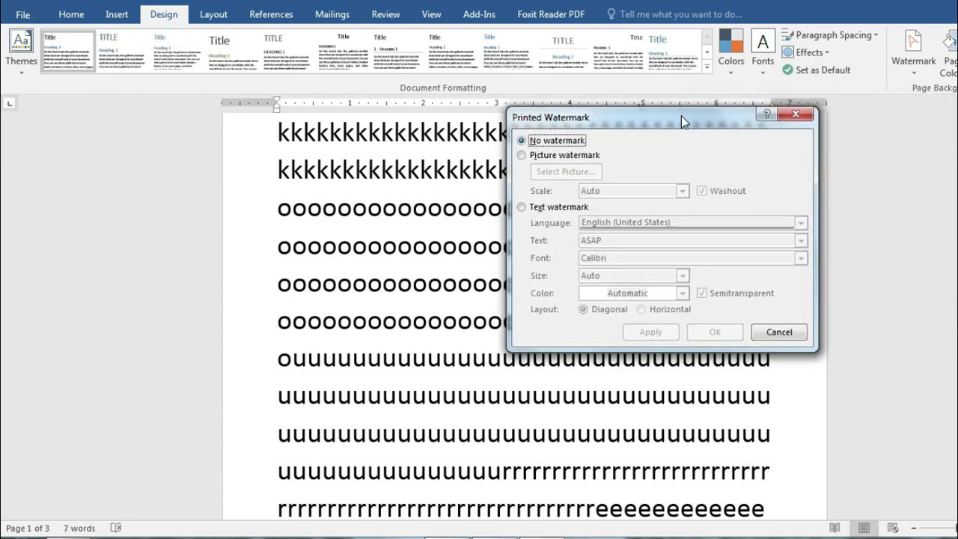
Step: Choose the picture watermark option and browse for a picture from a file
left_click(527, 155)
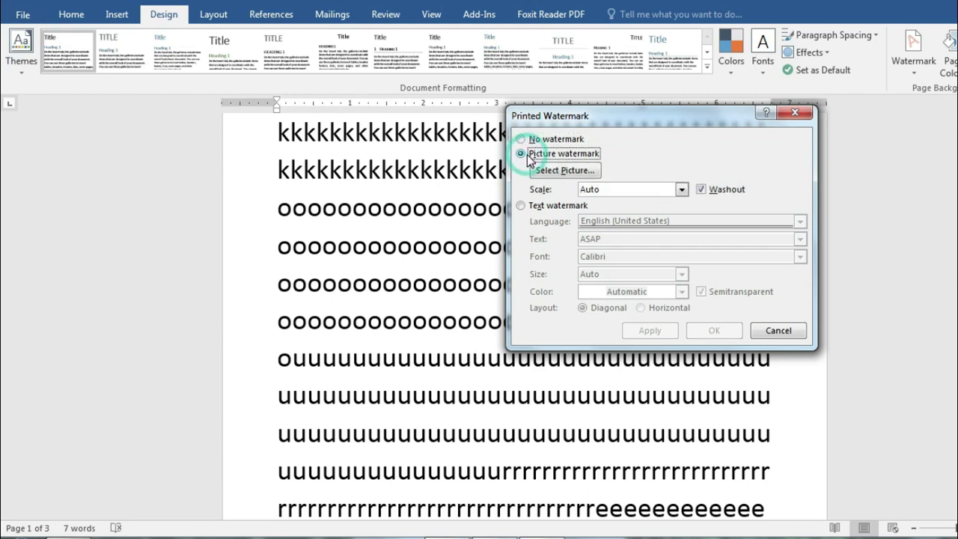
left_click(522, 206)
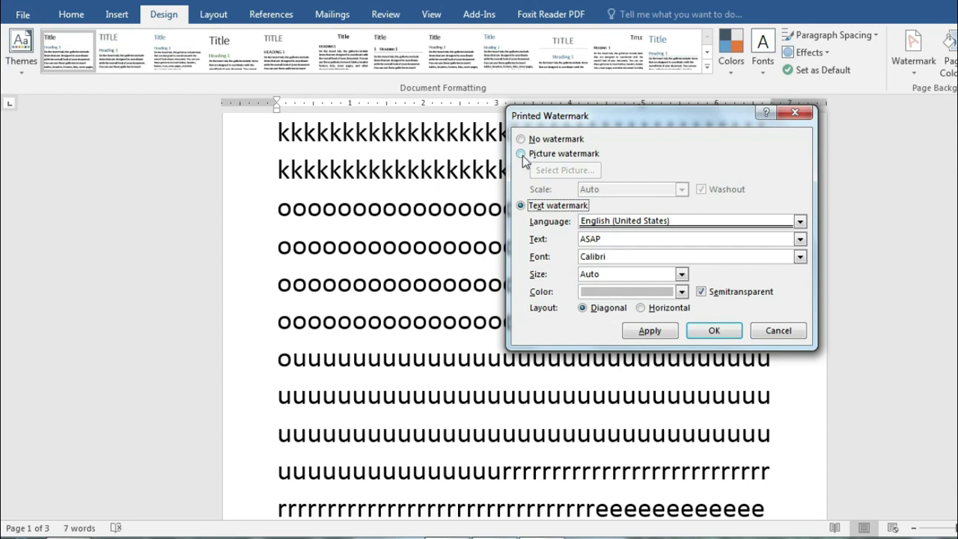
left_click(522, 155)
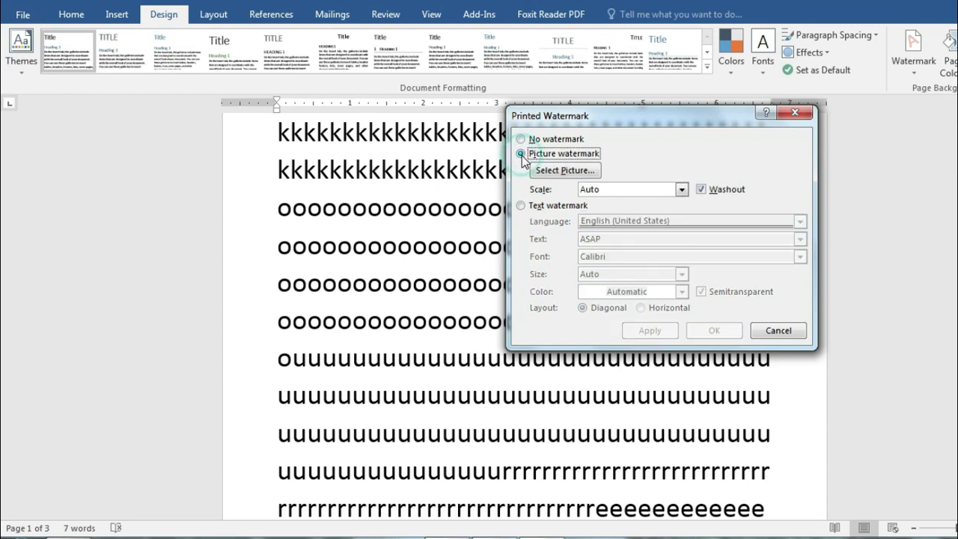
left_click(561, 171)
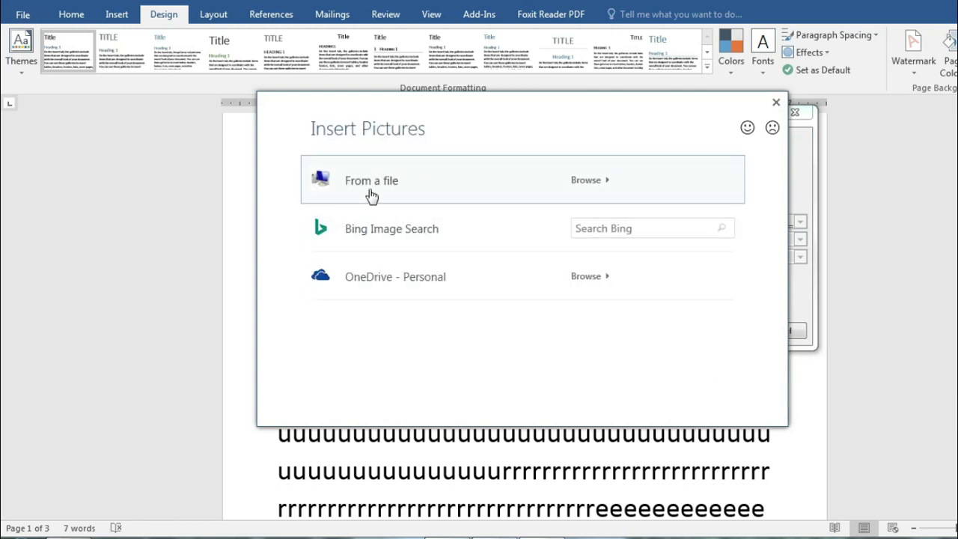
left_click(437, 184)
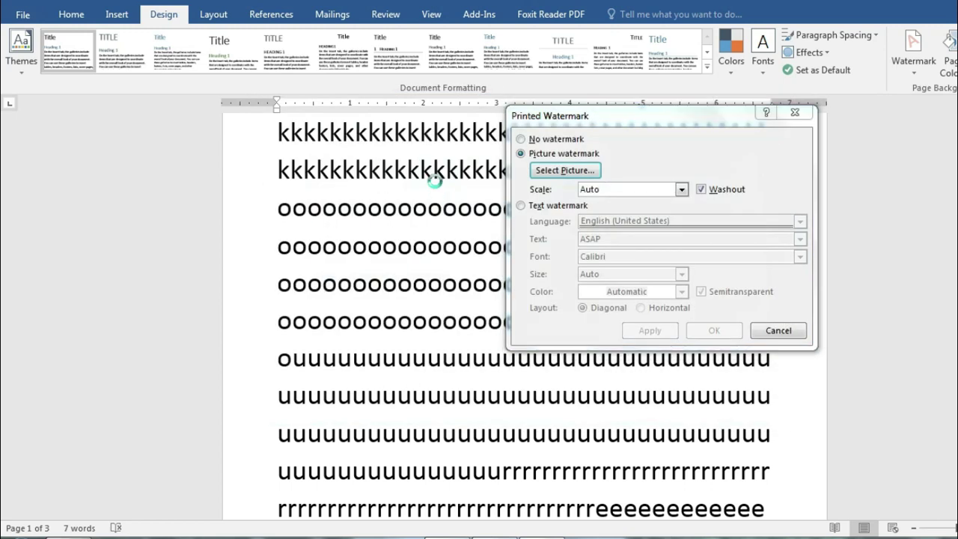
left_click_drag(871, 143, 632, 124)
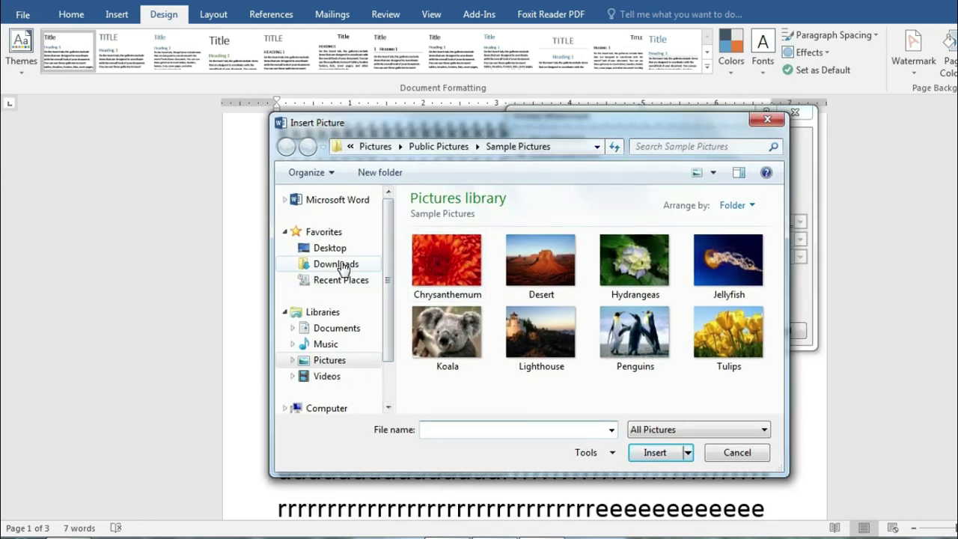
Step: Insert IMG_7630 (1) from the Downloads folder as the picture watermark with Auto scale and Washout, and review the page
left_click(340, 264)
left_click_drag(779, 225, 782, 315)
left_click(783, 328)
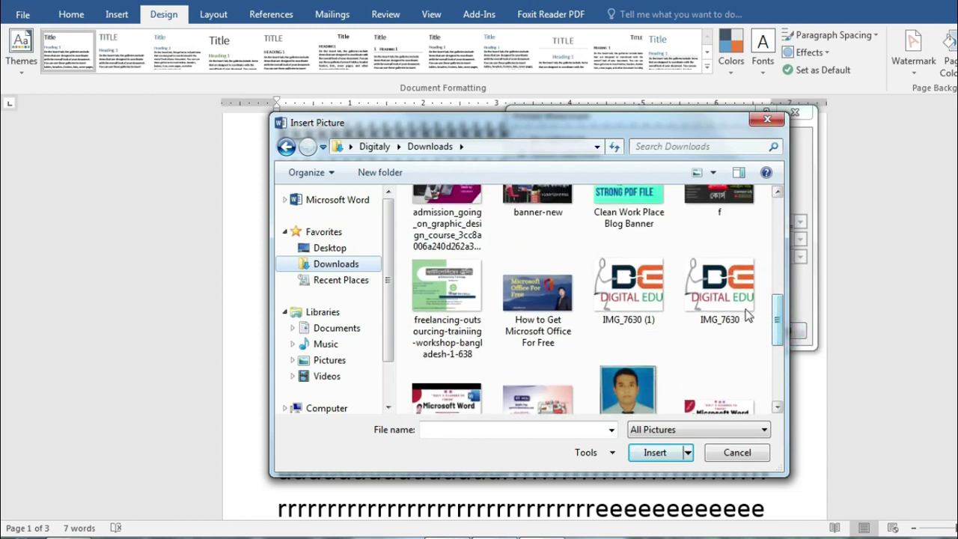
double_click(637, 285)
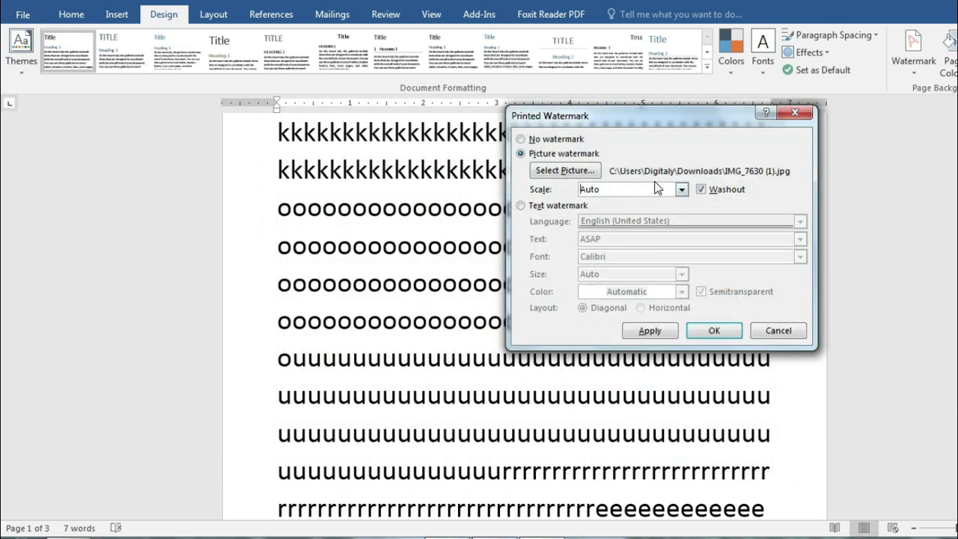
left_click(713, 332)
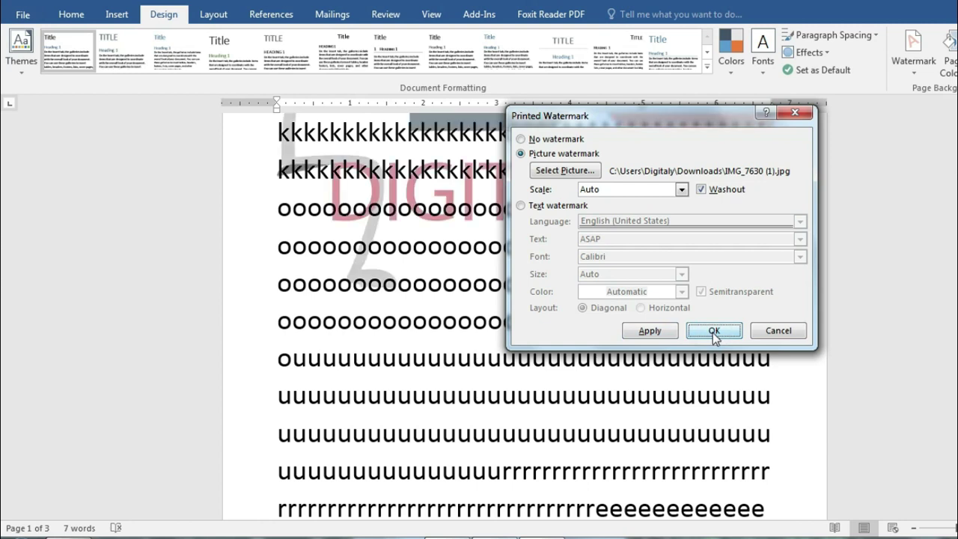
scroll(717, 386, "up", 1)
scroll(719, 386, "down", 2)
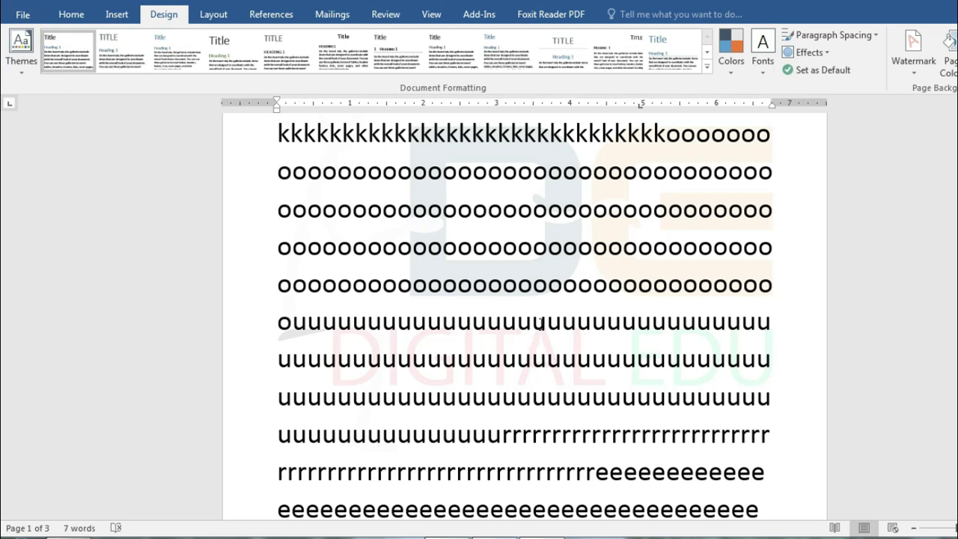
Step: Turn off Washout for the picture watermark, apply the change and uncover the page to view it
left_click(915, 71)
left_click(846, 402)
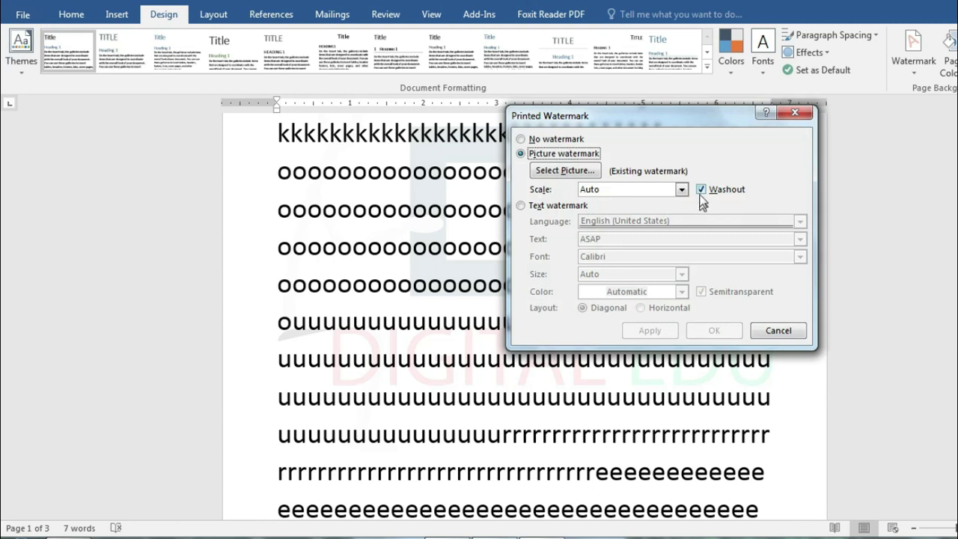
left_click(701, 191)
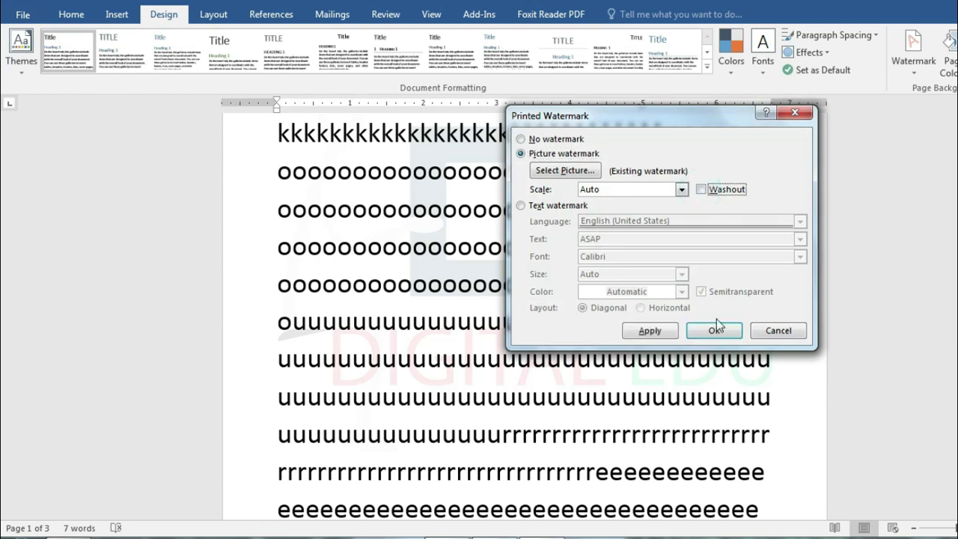
left_click(673, 338)
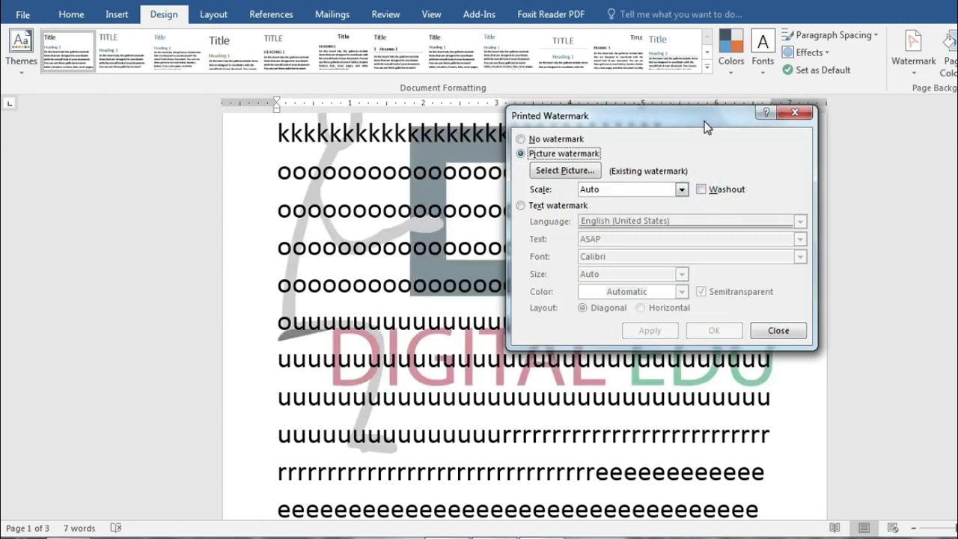
left_click_drag(704, 121, 900, 165)
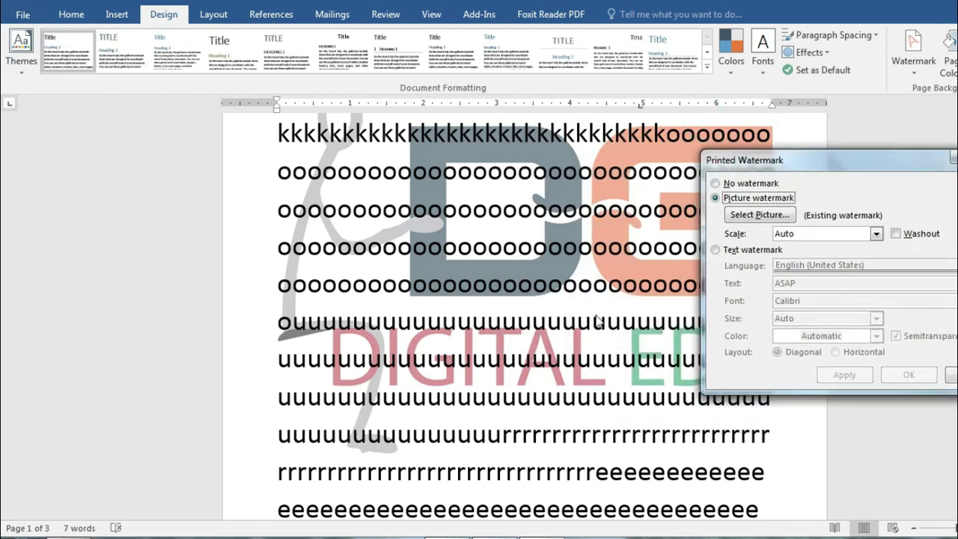
Step: Replace the picture watermark with a diagonal text watermark reading "digital edu" and review the page
left_click(715, 250)
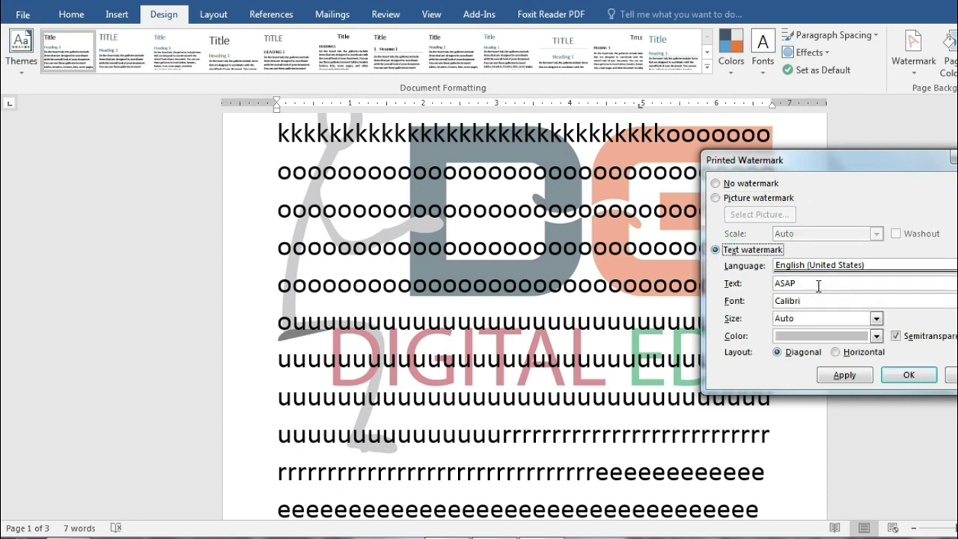
left_click(827, 286)
key("BackSpace")
key("BackSpace")
type("digital edu")
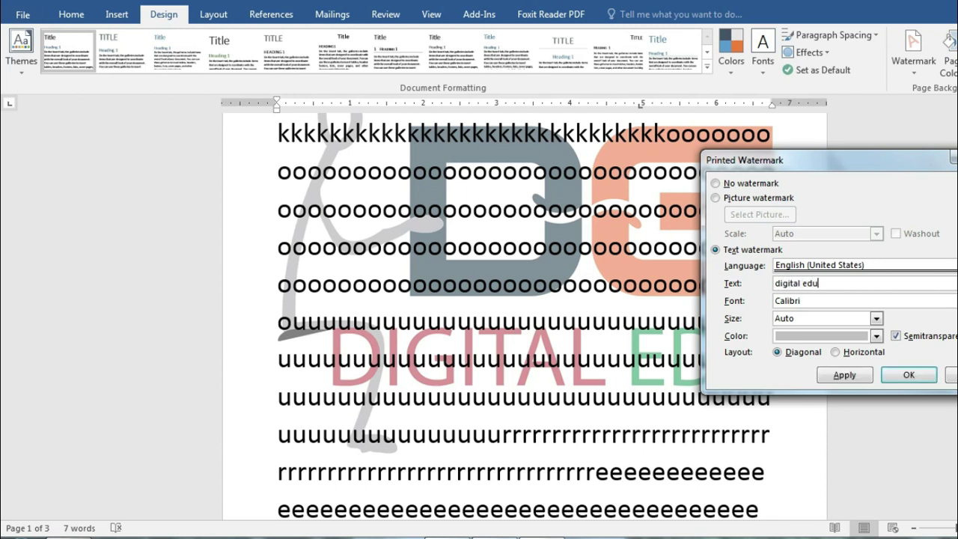
left_click(902, 376)
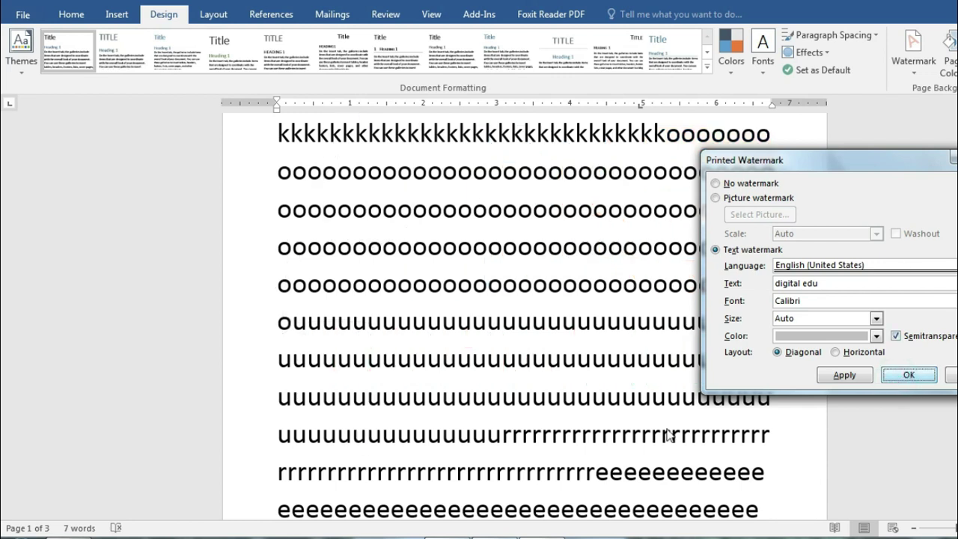
scroll(442, 426, "up", 2)
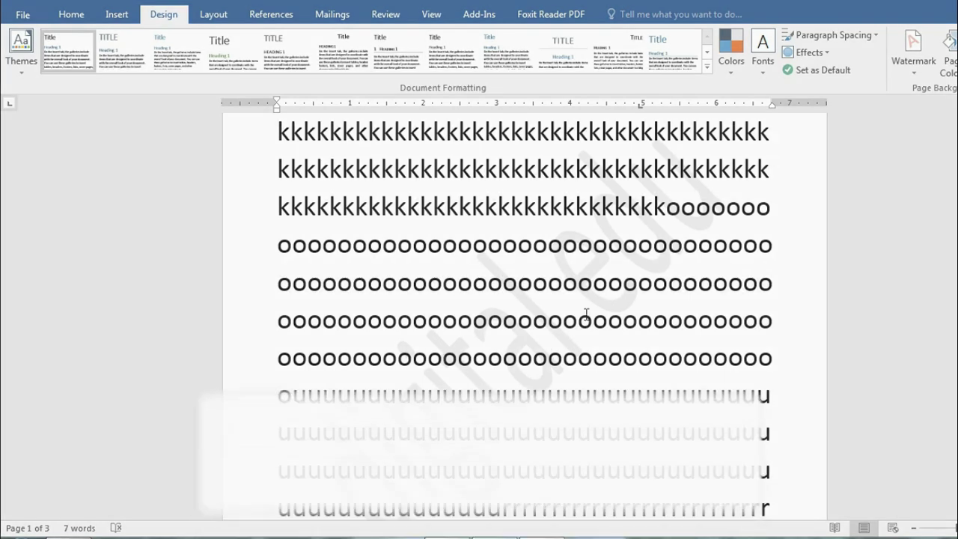
scroll(524, 299, "down", 1)
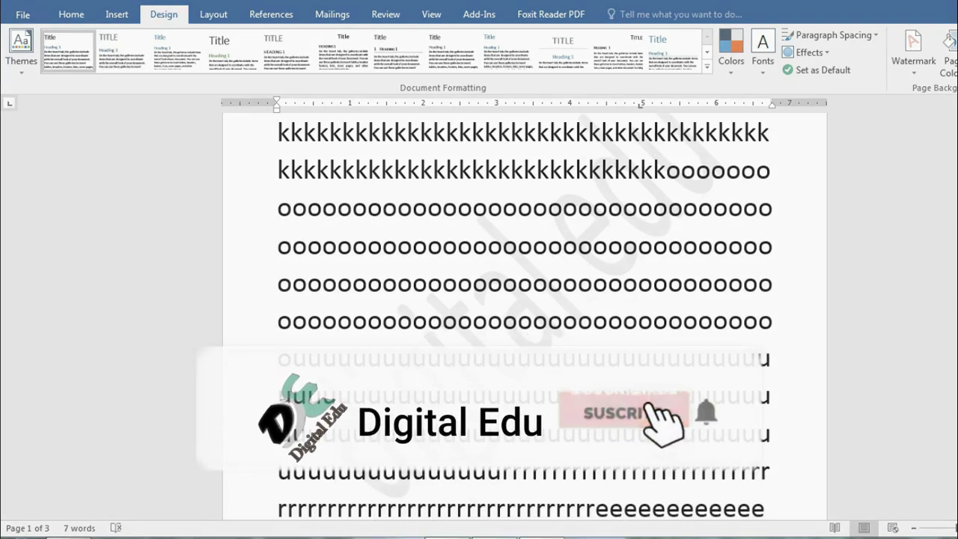
Step: Change the color of the "digital edu" text watermark to standard green
left_click(903, 49)
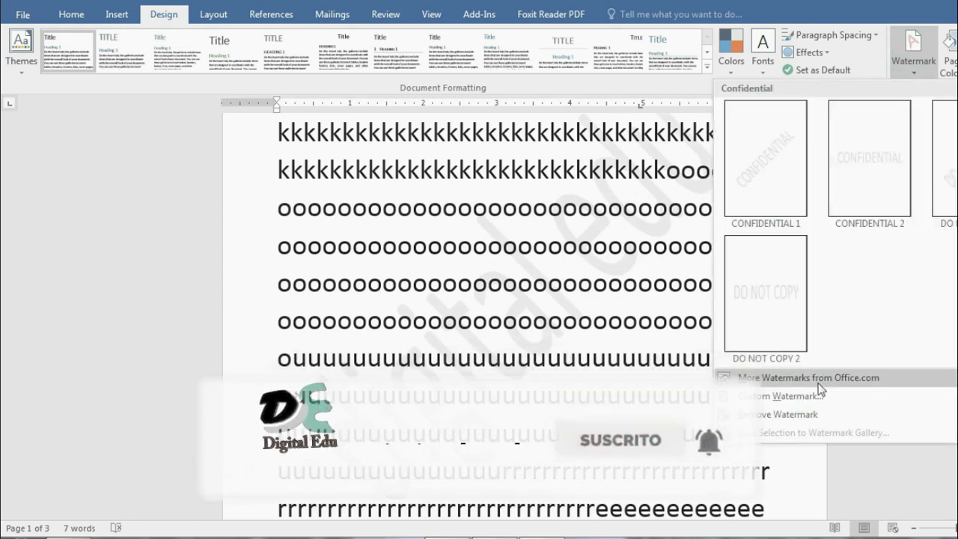
left_click(819, 395)
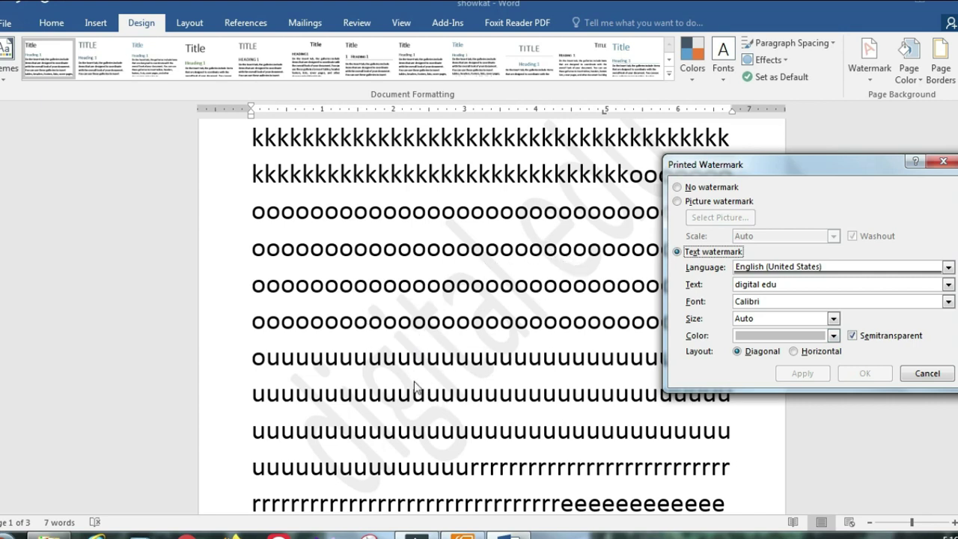
left_click(833, 337)
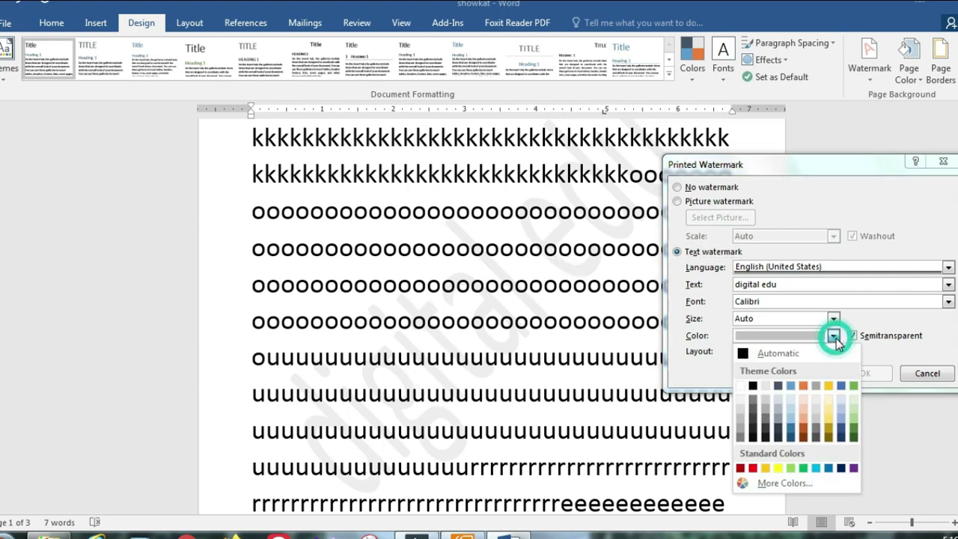
left_click(804, 468)
left_click(861, 374)
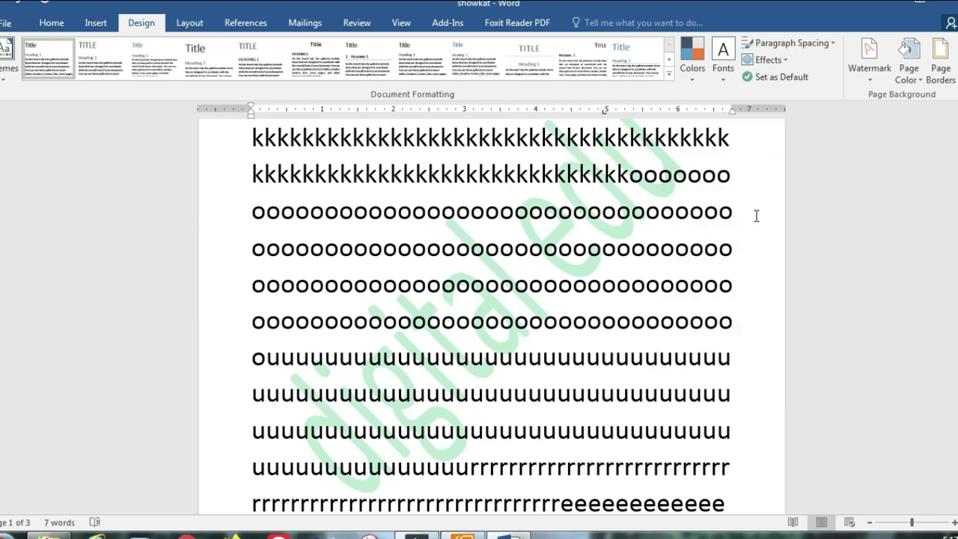
Step: Remove the watermark from the document
left_click(870, 68)
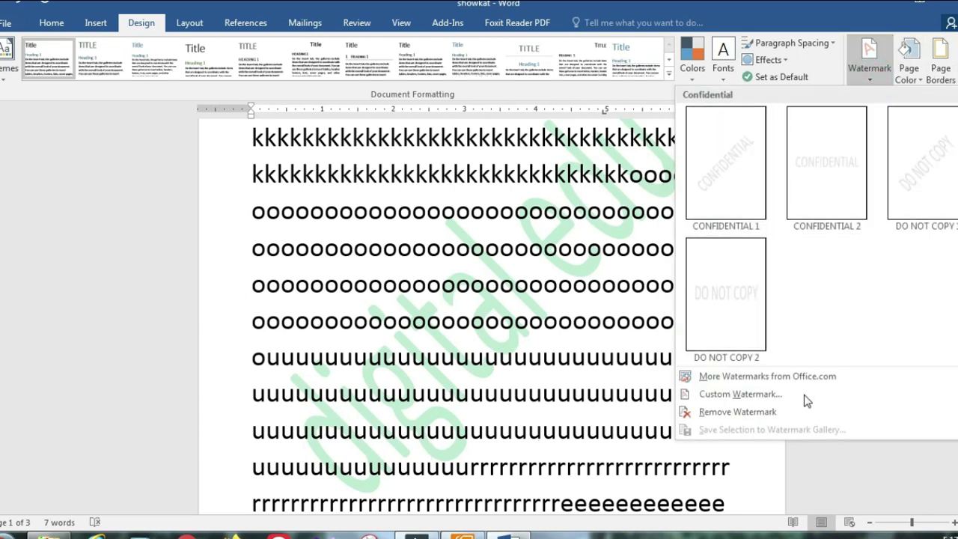
left_click(793, 415)
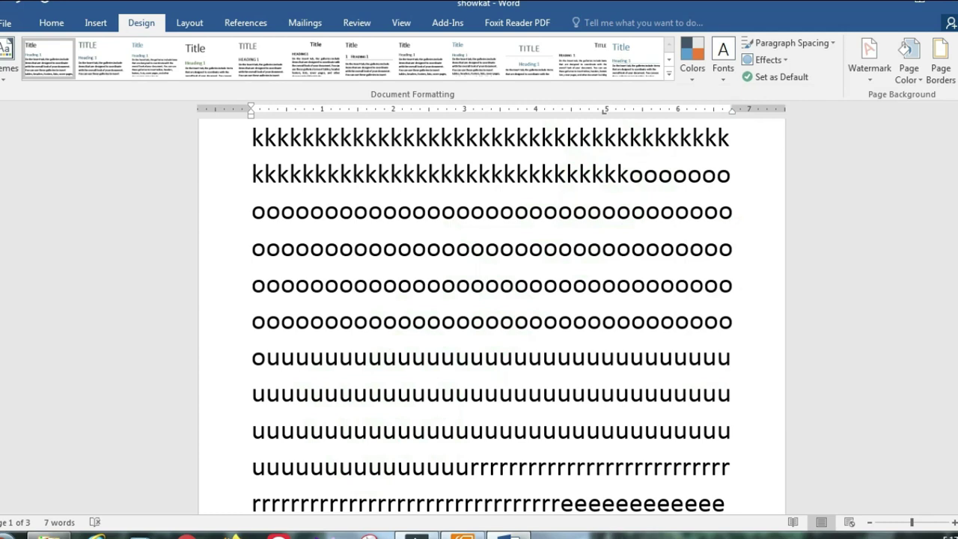
Step: Highlight "page color" in the Class-6 outline, then preview page colors on the Word document without applying one
left_click(463, 533)
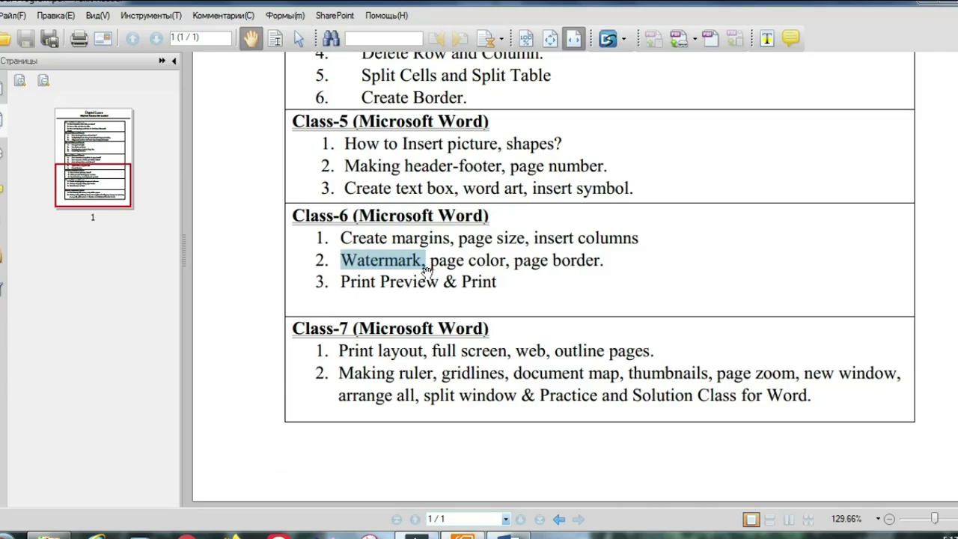
left_click_drag(431, 260, 509, 261)
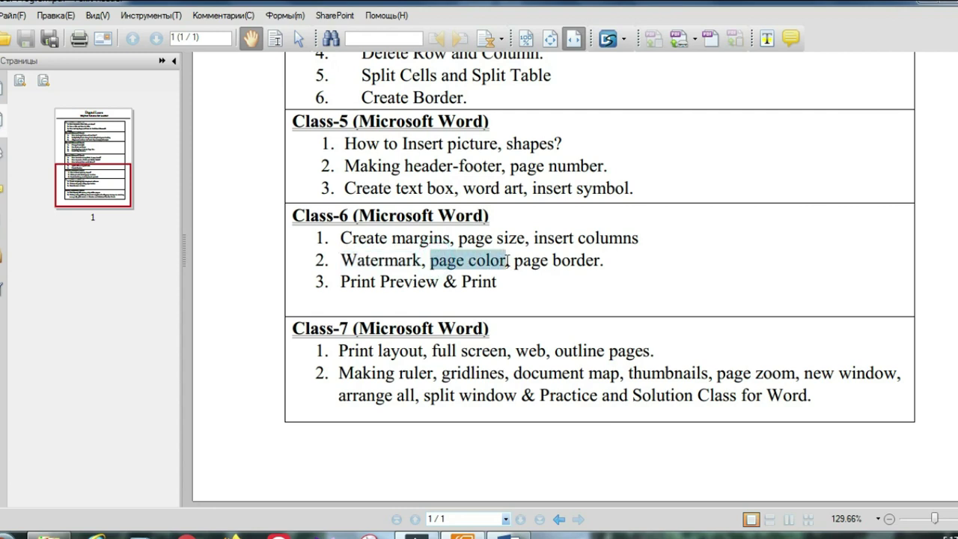
left_click(927, 4)
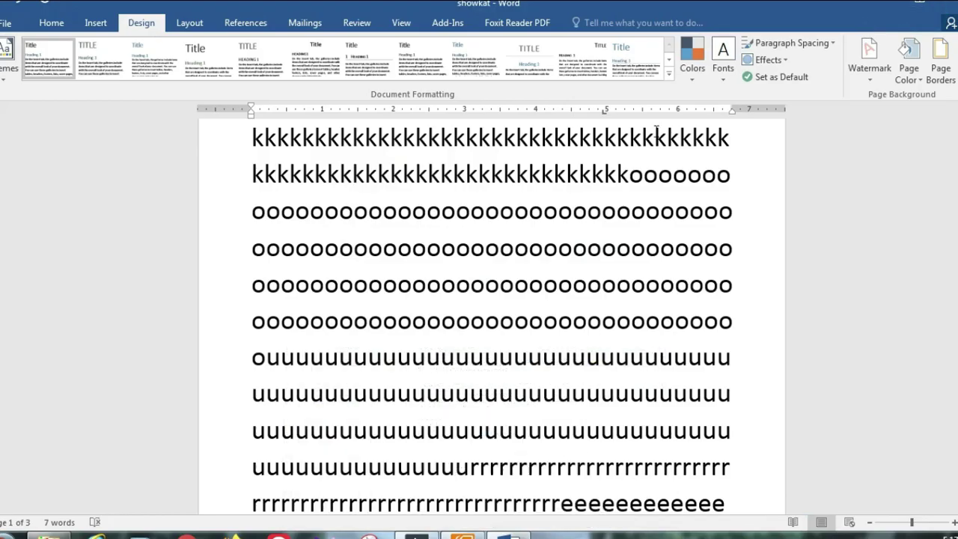
left_click(908, 64)
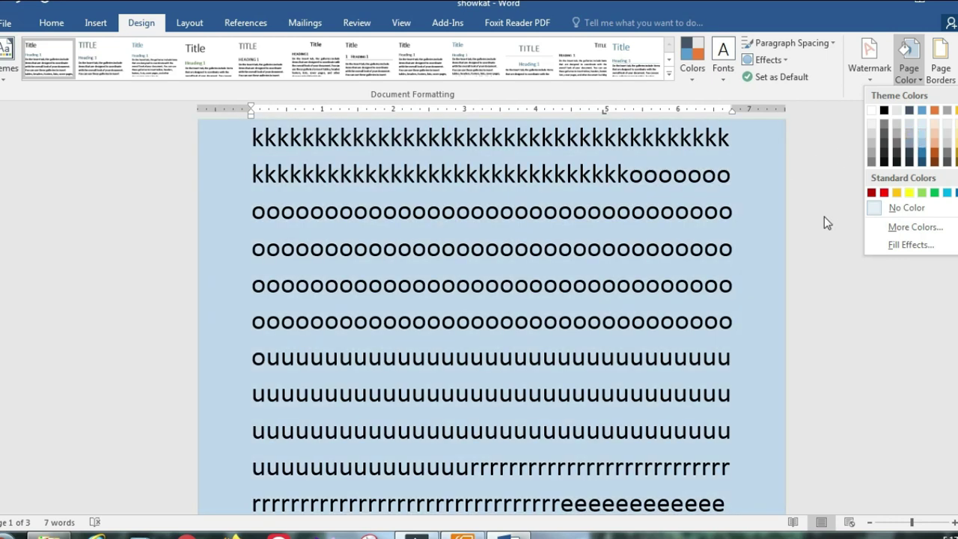
left_click(825, 216)
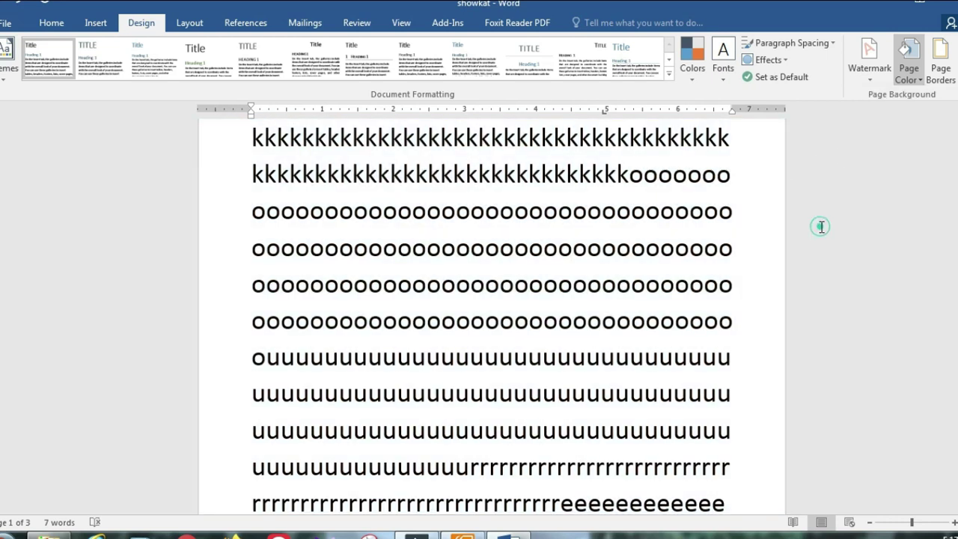
Step: Highlight "page border" in the Class-6 outline PDF and return to the Word document
left_click(465, 536)
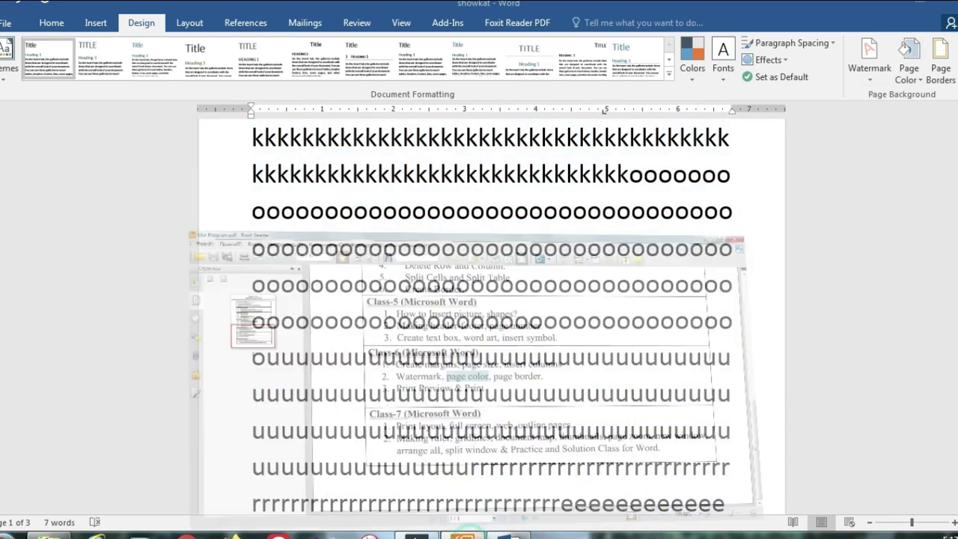
left_click_drag(516, 259, 607, 259)
key("alt+Tab")
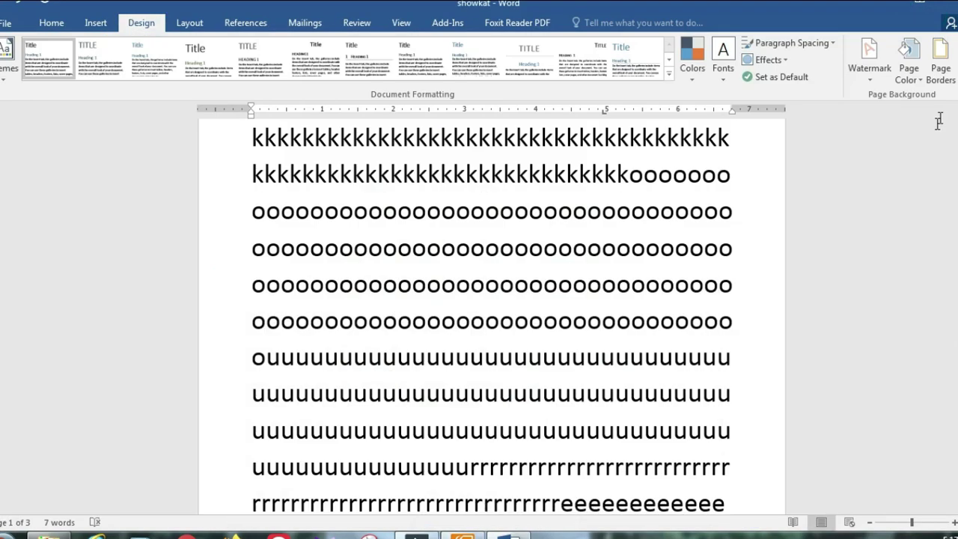
Step: Set up a Box page border and try out thick 3 pt and ½ pt dash-dot-dot line styles
left_click(942, 50)
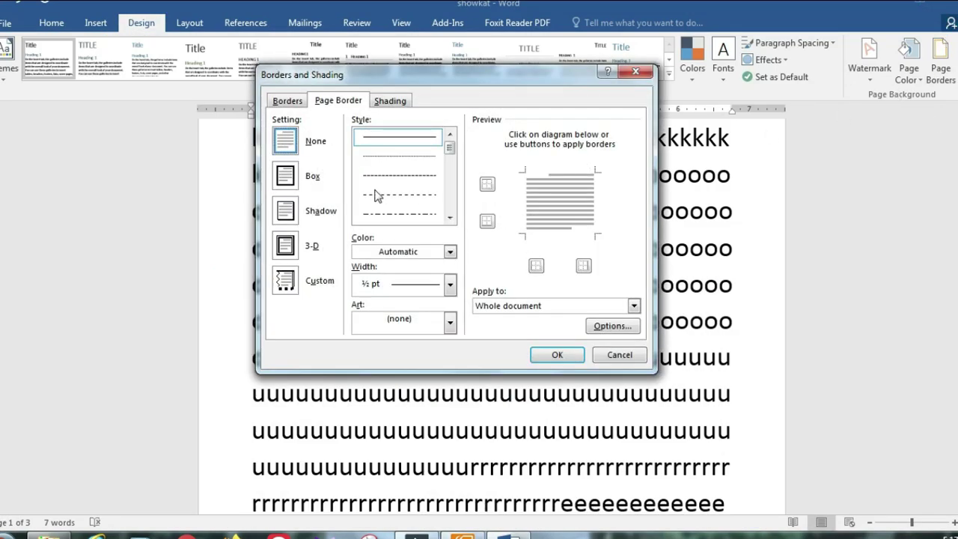
left_click(286, 174)
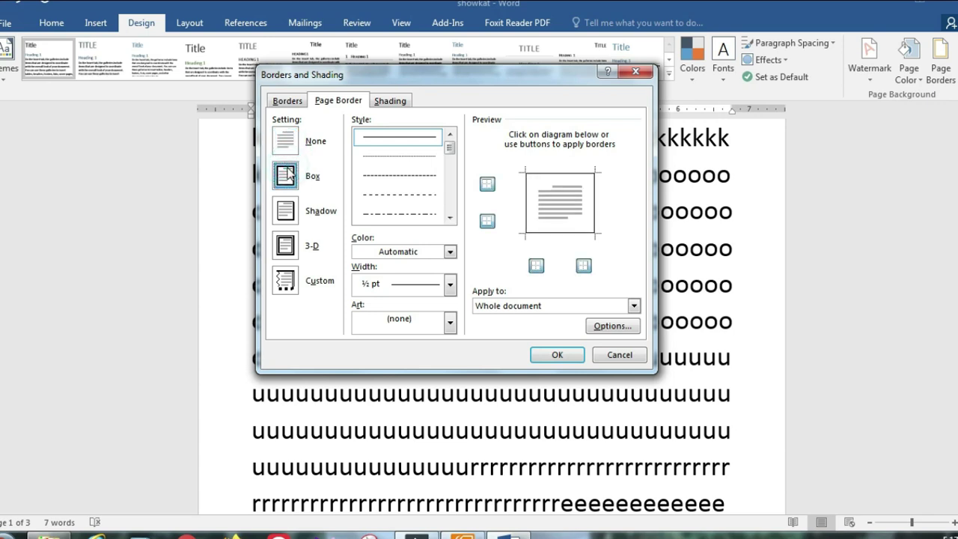
left_click_drag(450, 146, 453, 178)
left_click(422, 157)
scroll(422, 159, "up", 3)
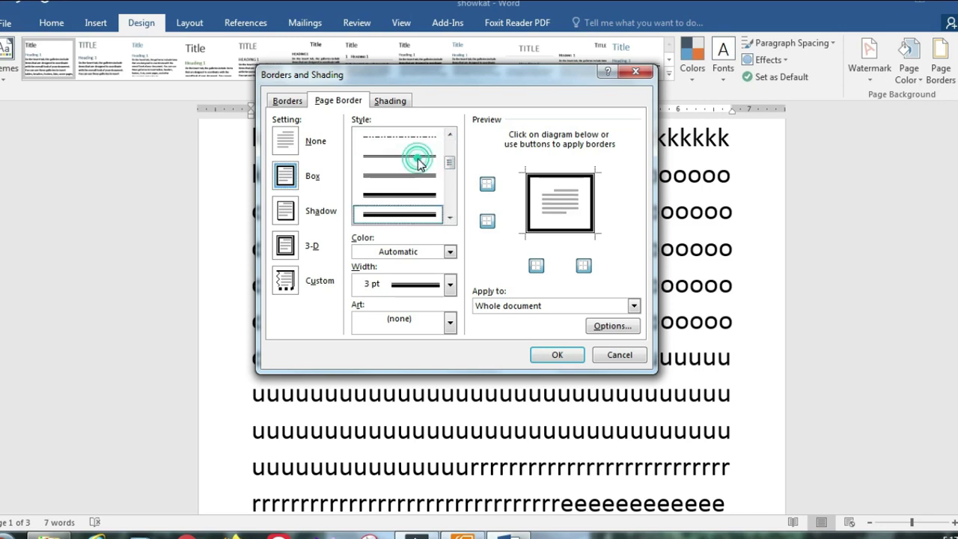
left_click(414, 189)
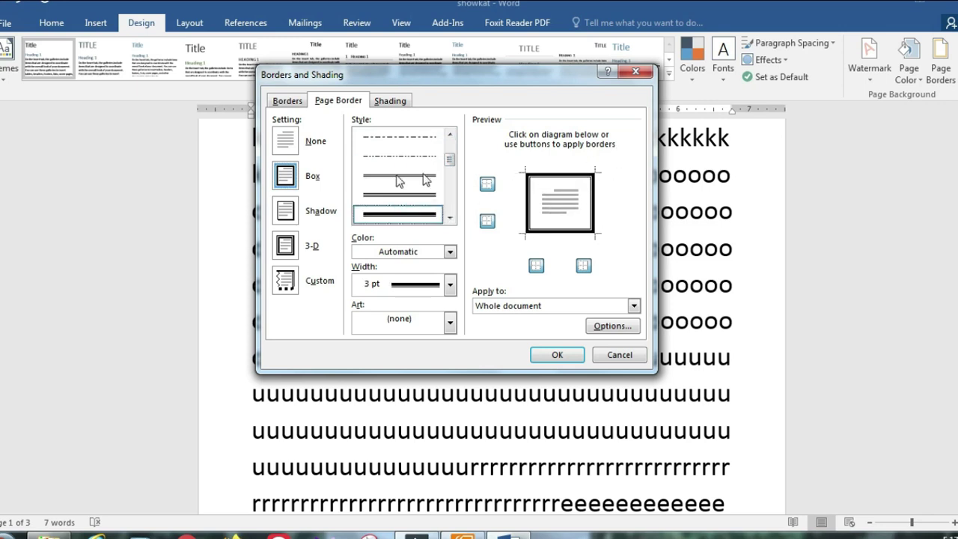
left_click(399, 138)
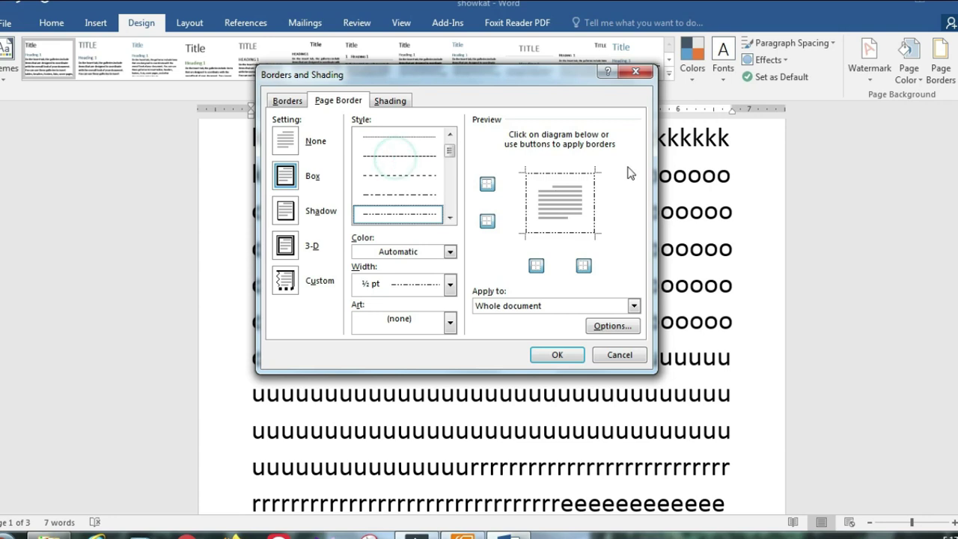
Step: Apply the ½ pt triple-line Box border to the whole document and check it on the pages
left_click(450, 217)
left_click(421, 195)
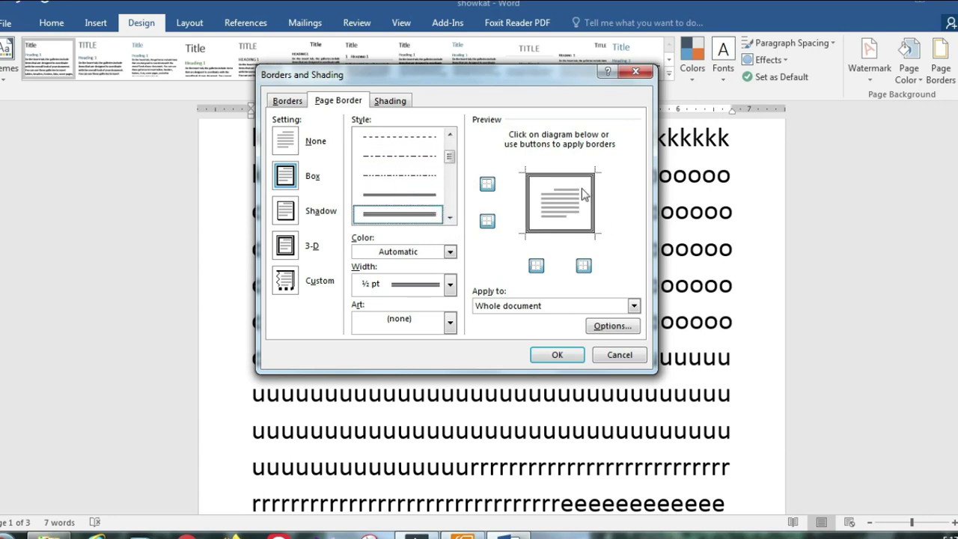
left_click(558, 355)
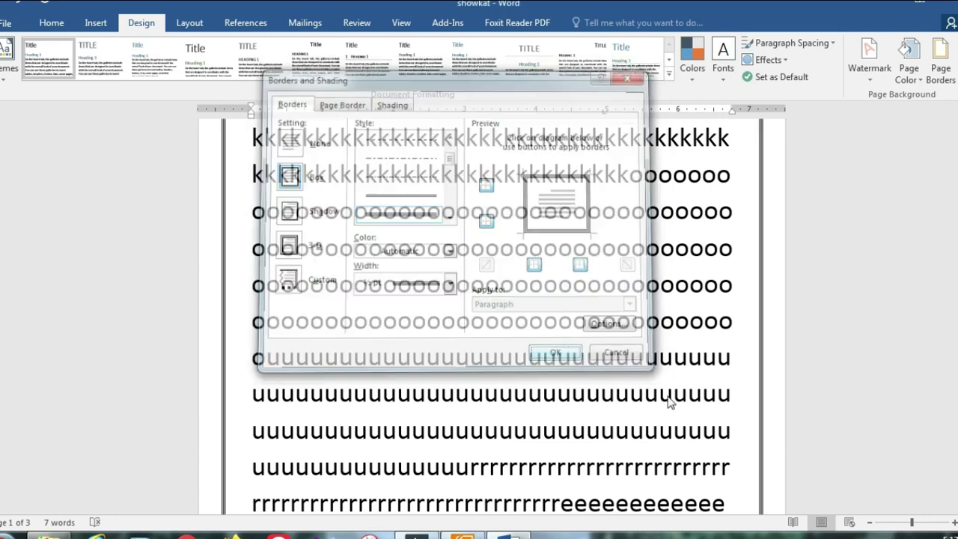
scroll(664, 390, "up", 4)
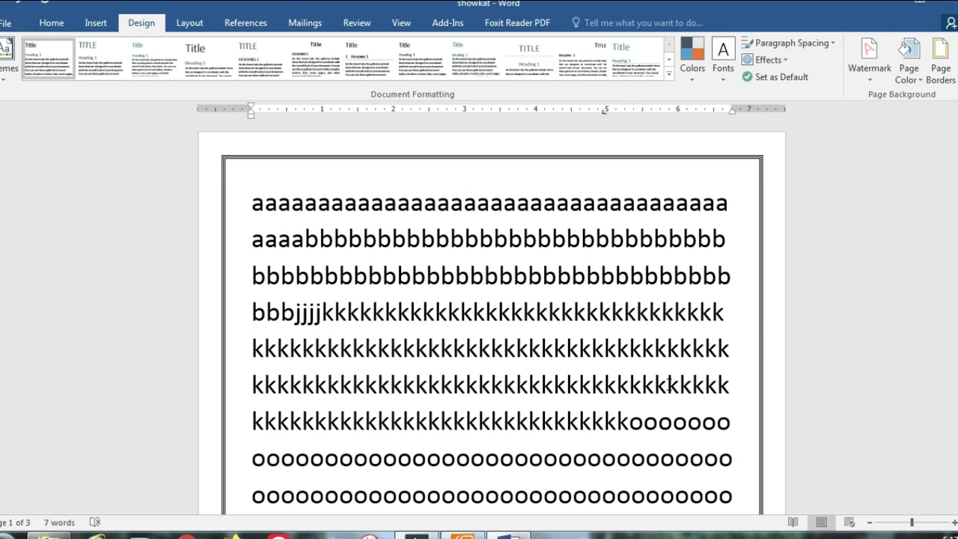
scroll(664, 384, "down", 12)
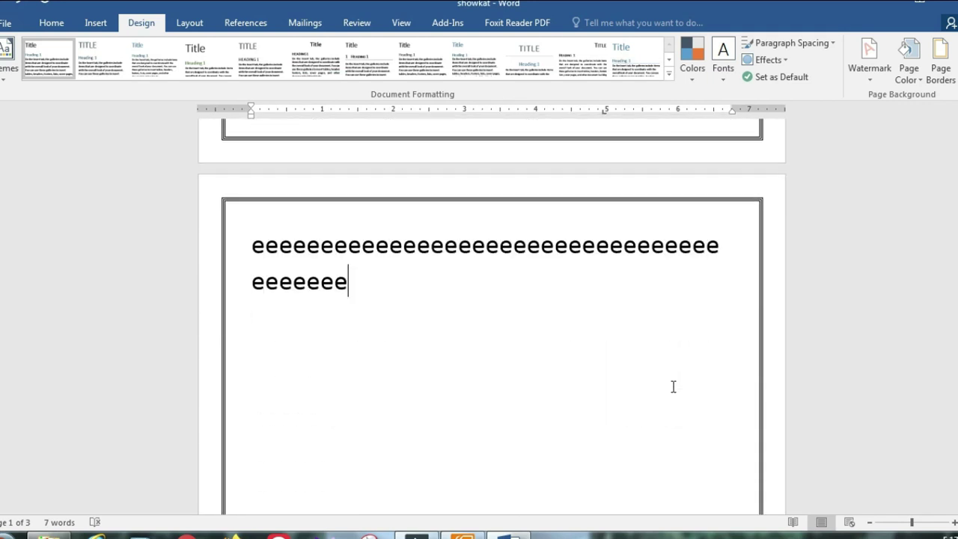
scroll(673, 387, "down", 5)
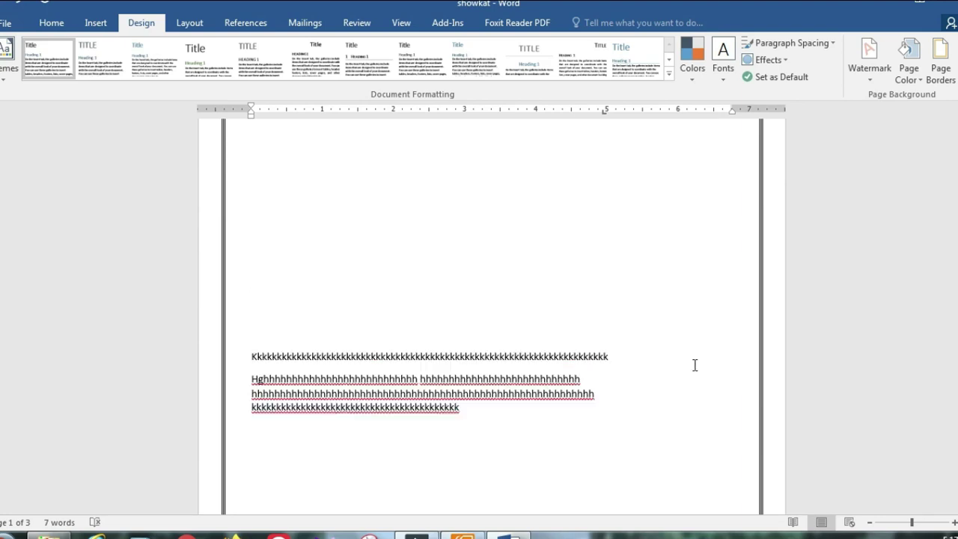
Step: Change the page border to the 3 pt thick-and-thin double-line style and review it on the pages
scroll(695, 367, "up", 2)
left_click(937, 73)
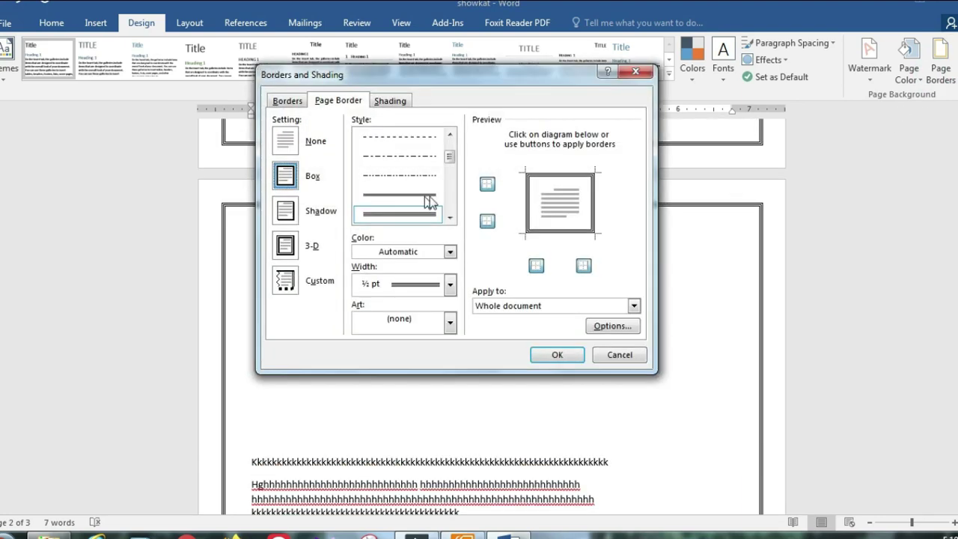
left_click(451, 218)
left_click(450, 218)
left_click(434, 214)
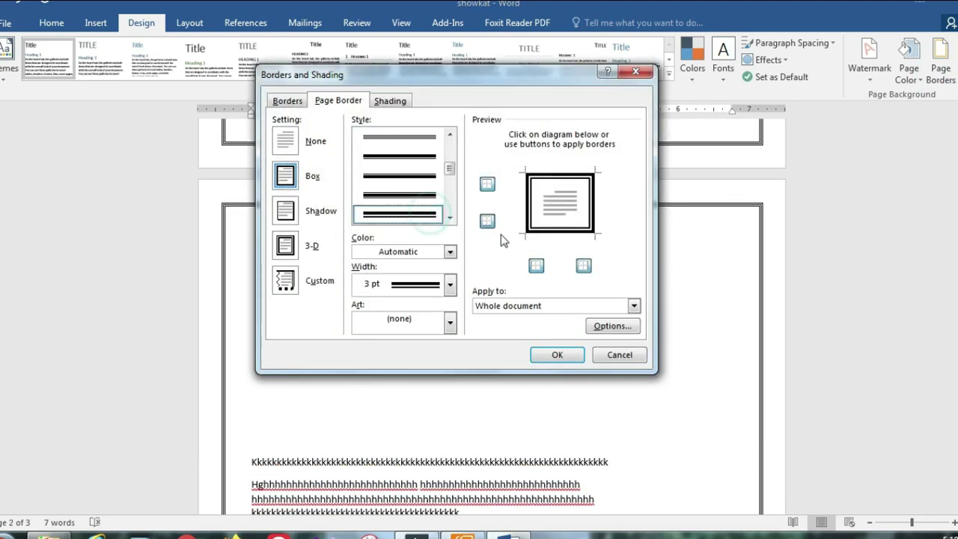
left_click(570, 358)
scroll(663, 393, "up", 5)
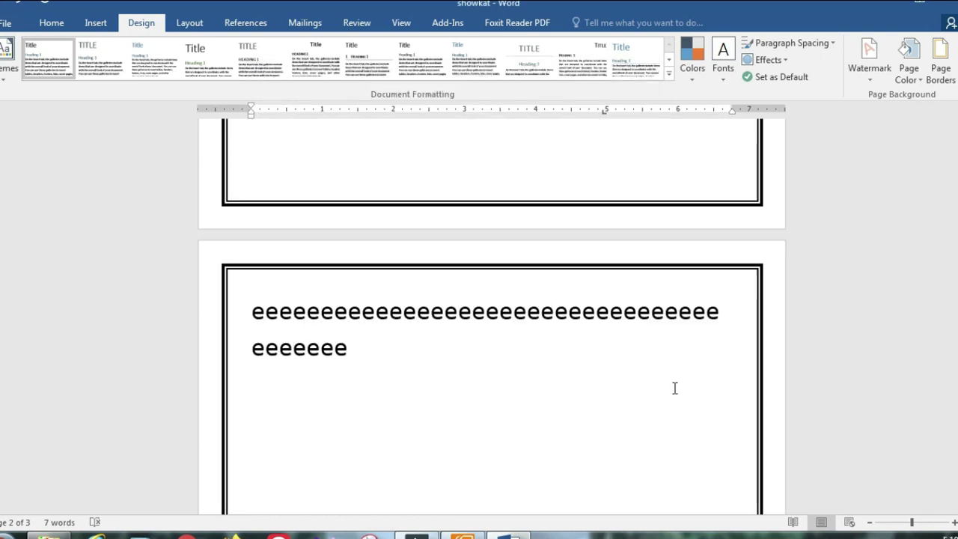
scroll(687, 370, "up", 3)
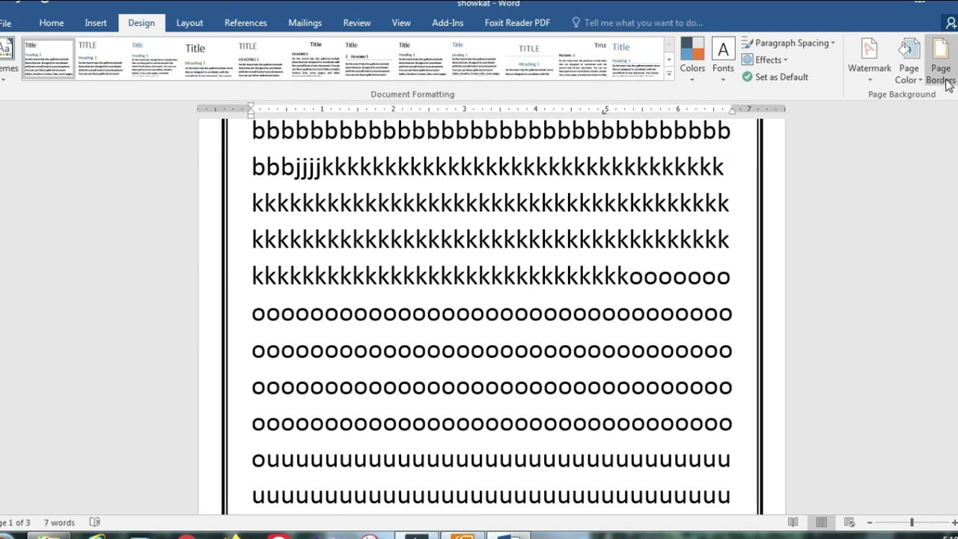
Step: Change the color of the double-line page border to standard red
left_click(945, 71)
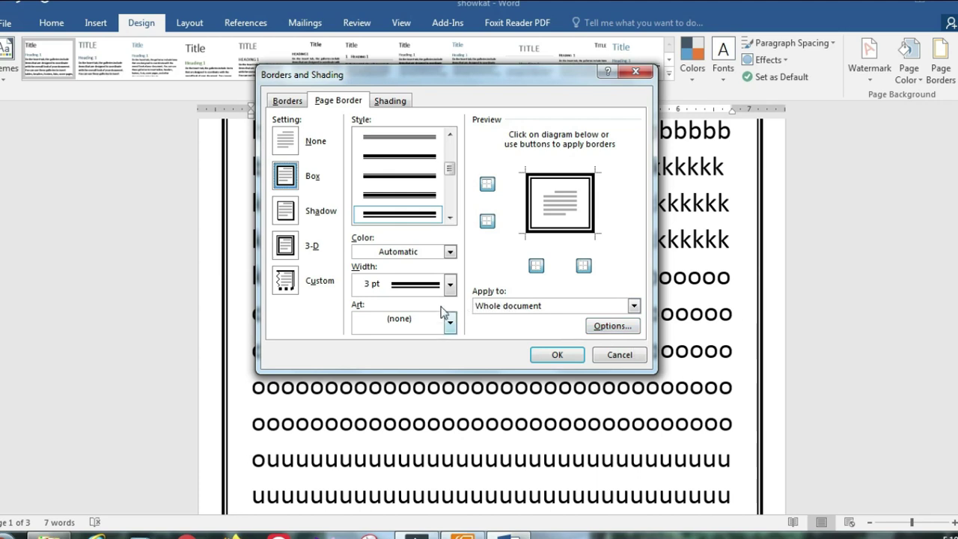
left_click(450, 252)
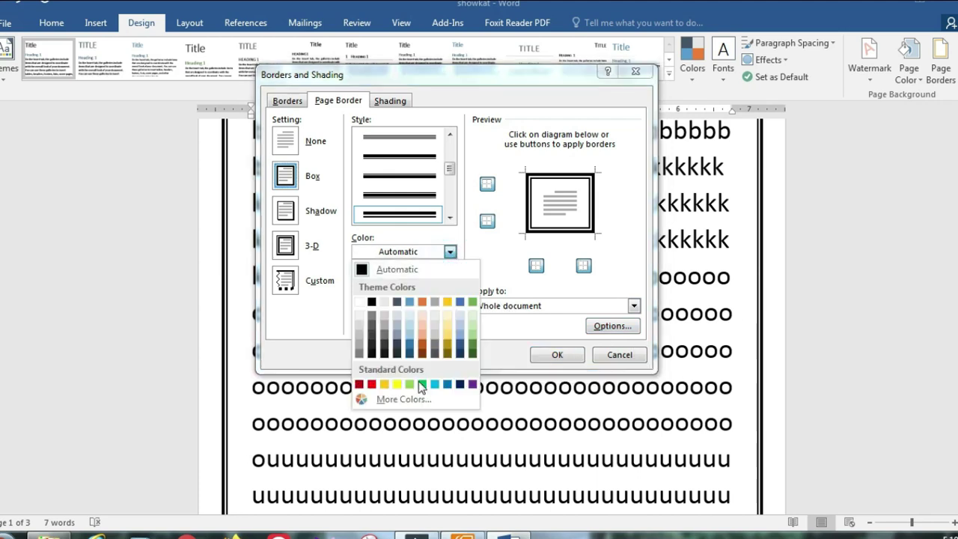
left_click(371, 385)
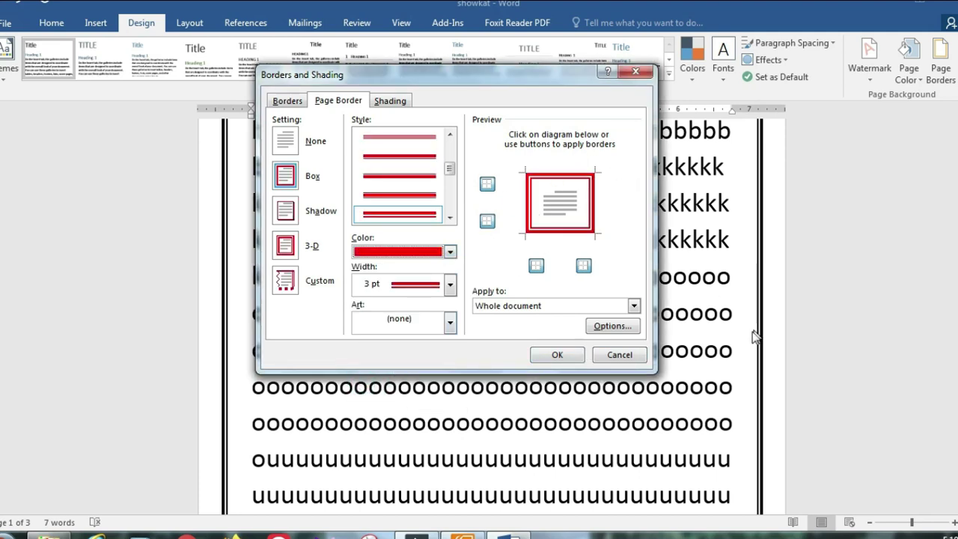
left_click(539, 355)
scroll(807, 290, "down", 1)
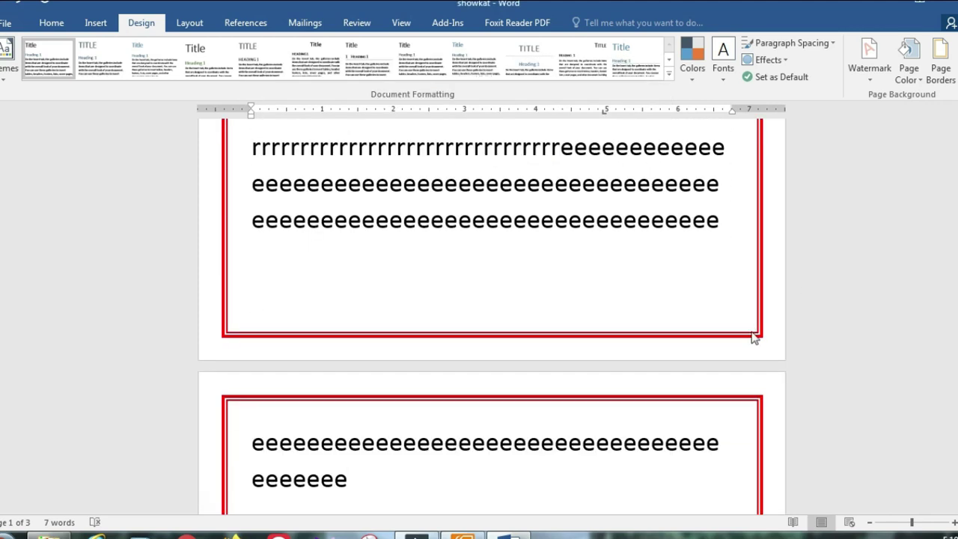
Step: Remove the red page border from the whole document by choosing the None setting
scroll(813, 223, "up", 1)
left_click(866, 81)
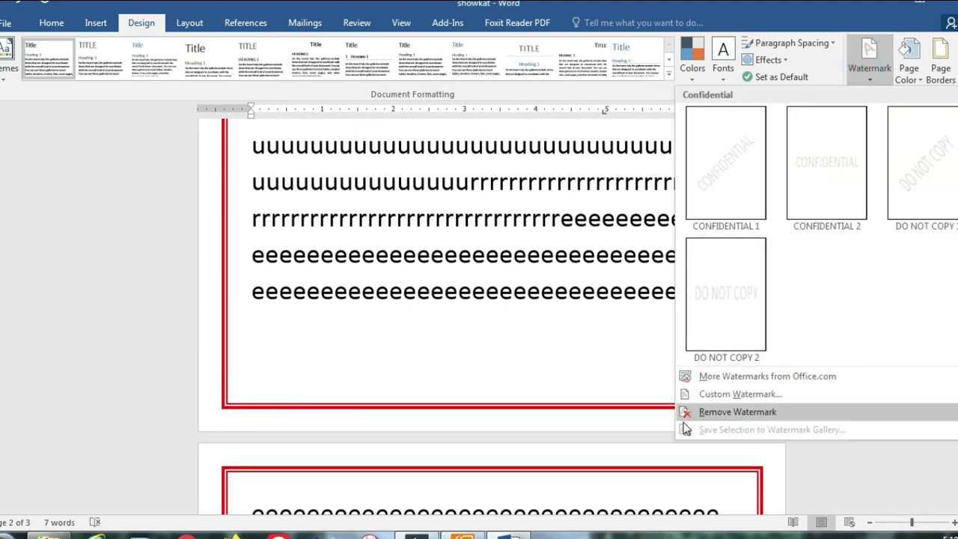
left_click(717, 416)
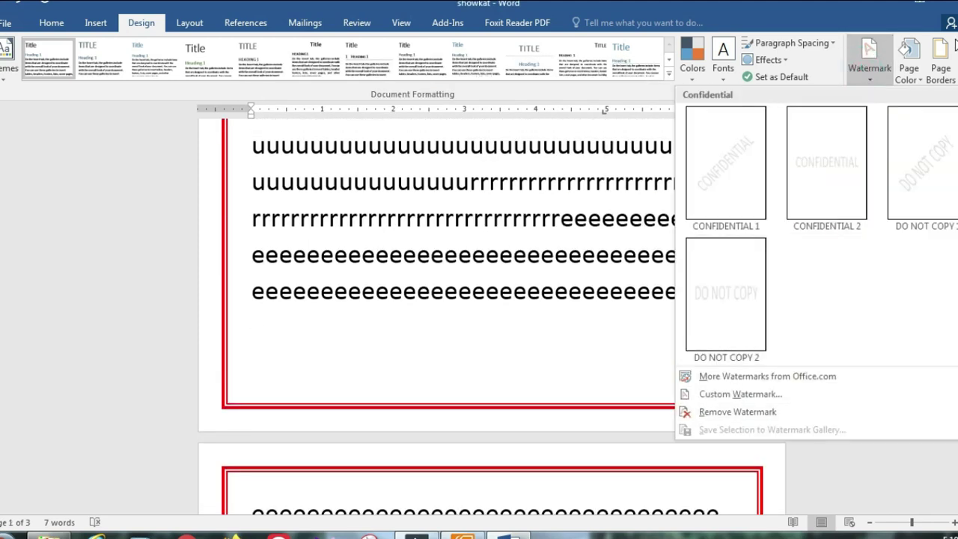
left_click(945, 73)
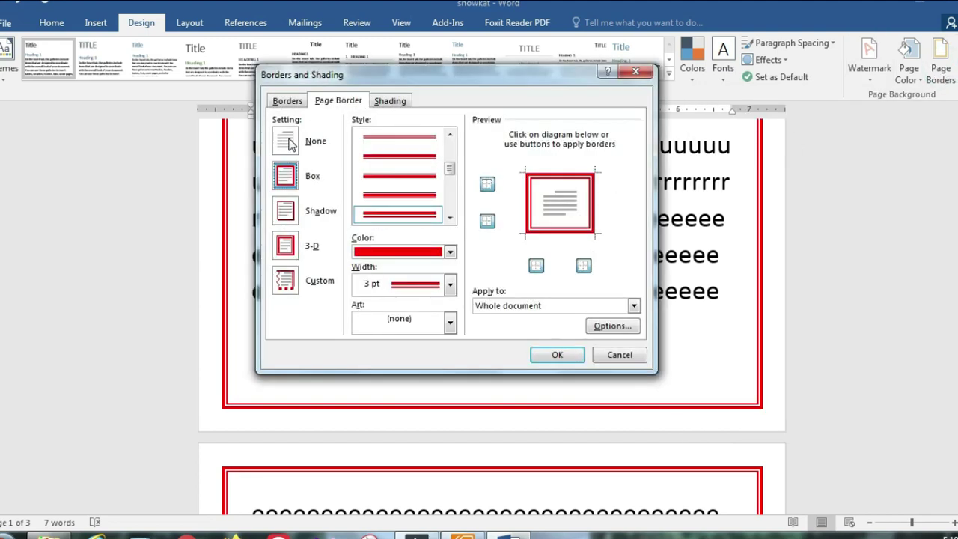
left_click(287, 143)
left_click(569, 363)
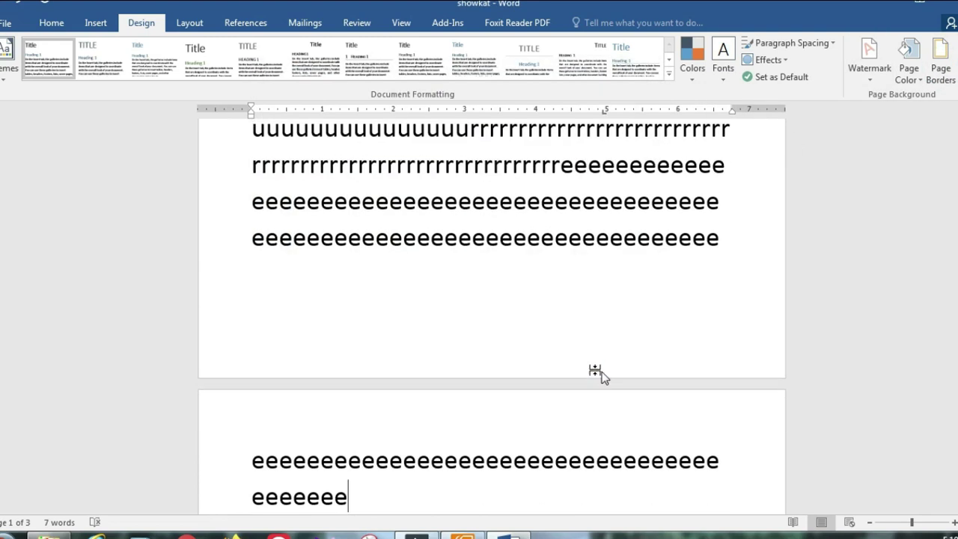
Step: Apply a page border with the green tree art to the whole document and review the first page
scroll(732, 406, "up", 3)
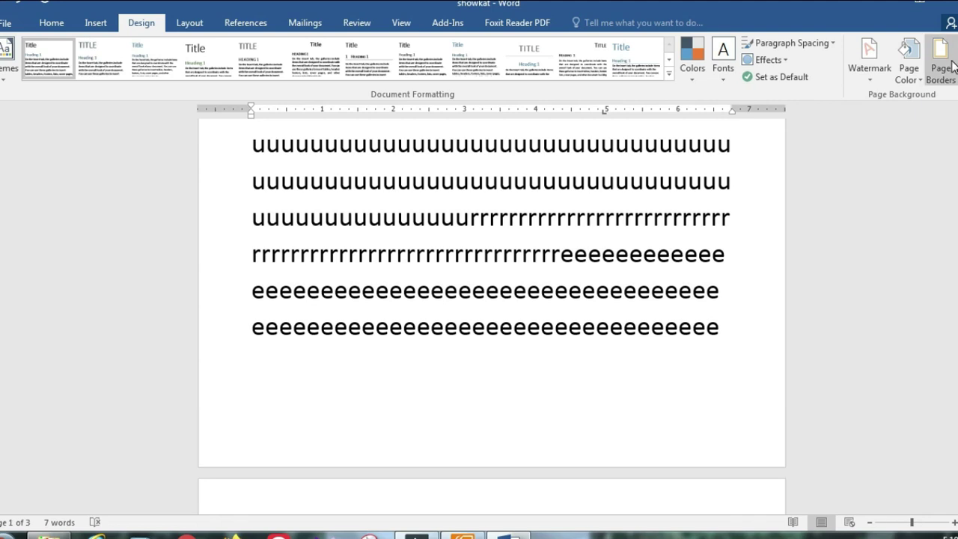
left_click(941, 74)
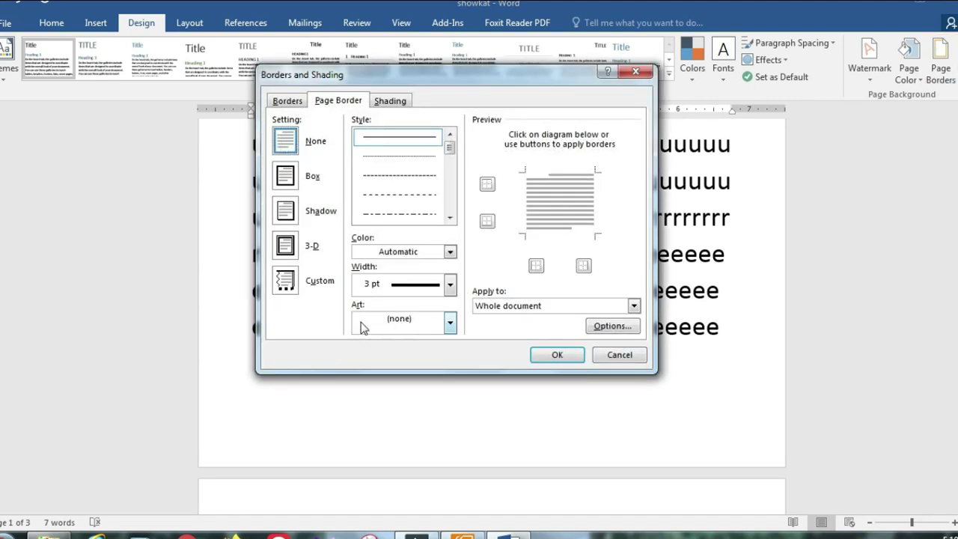
left_click(450, 323)
scroll(434, 389, "down", 5)
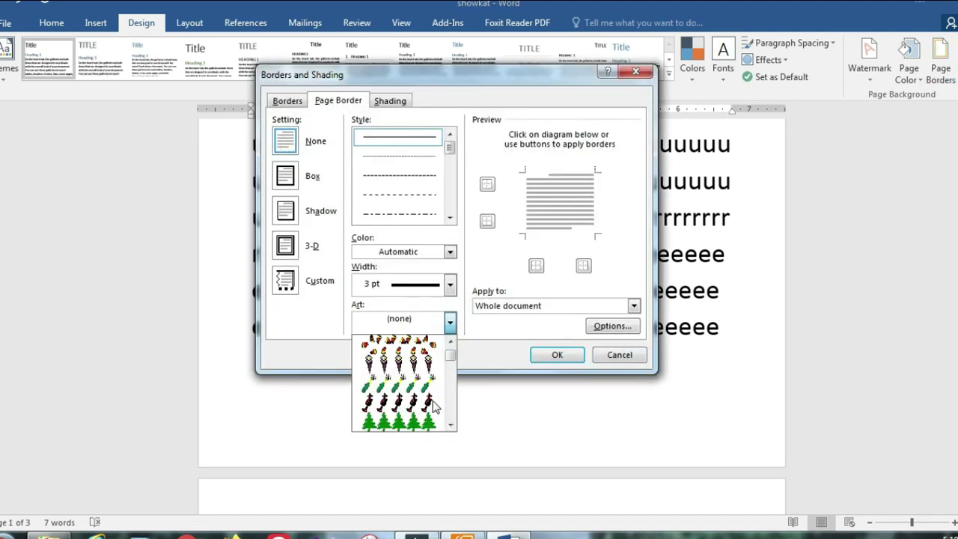
left_click(422, 348)
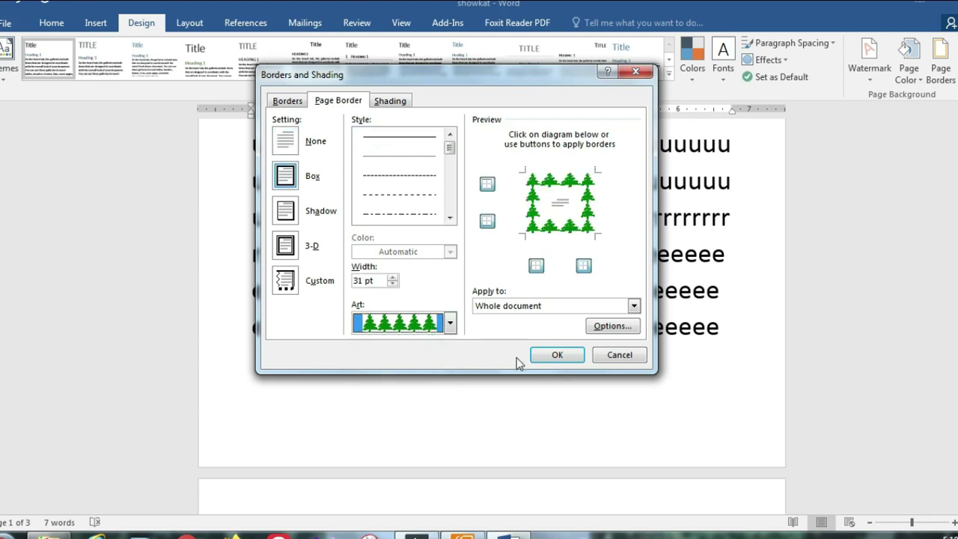
left_click(554, 355)
scroll(684, 456, "up", 3)
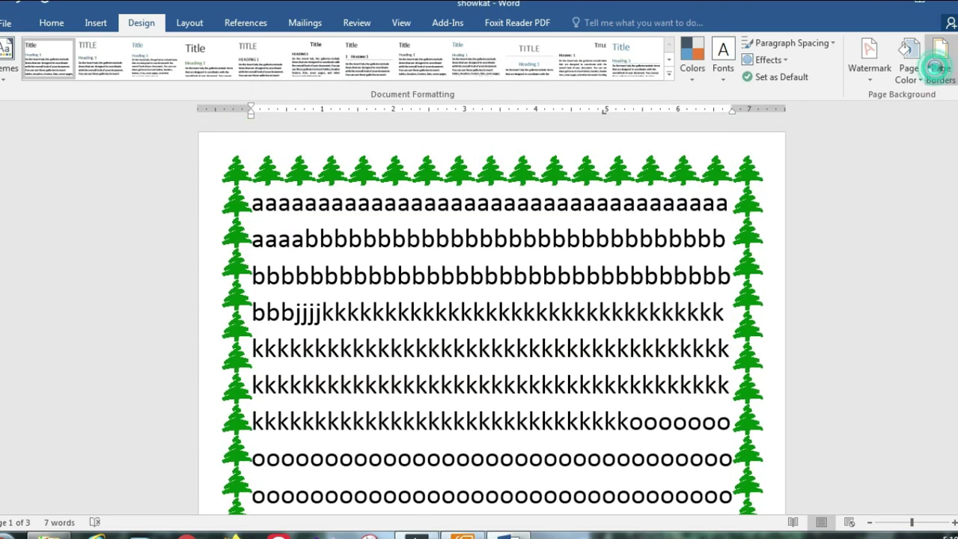
Step: Remove the green tree art page border from the whole document by choosing the None setting
left_click(937, 52)
left_click(289, 142)
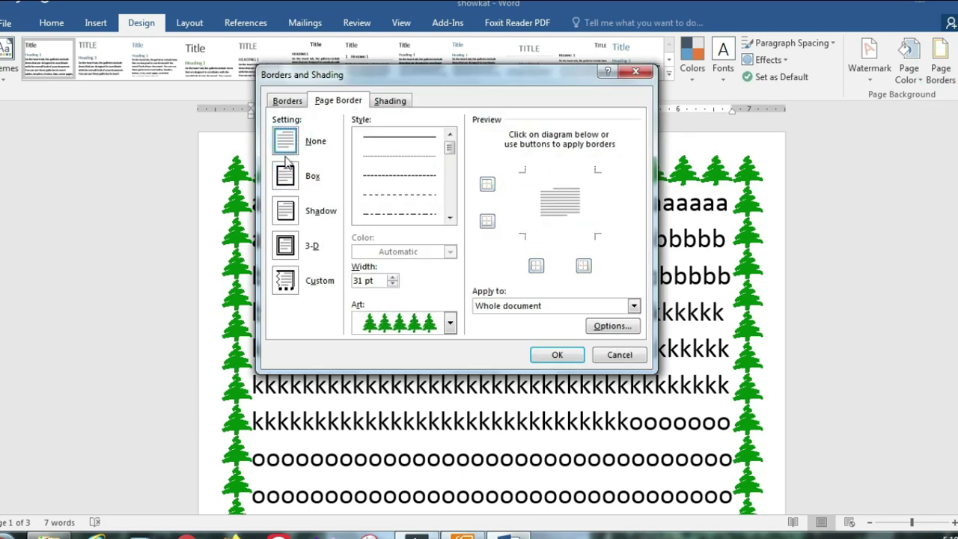
left_click(547, 356)
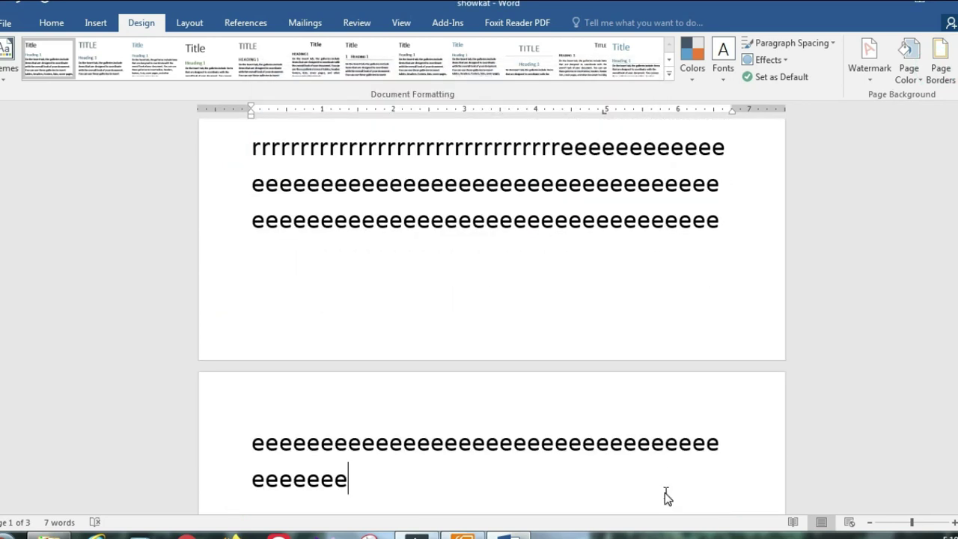
scroll(666, 496, "up", 2)
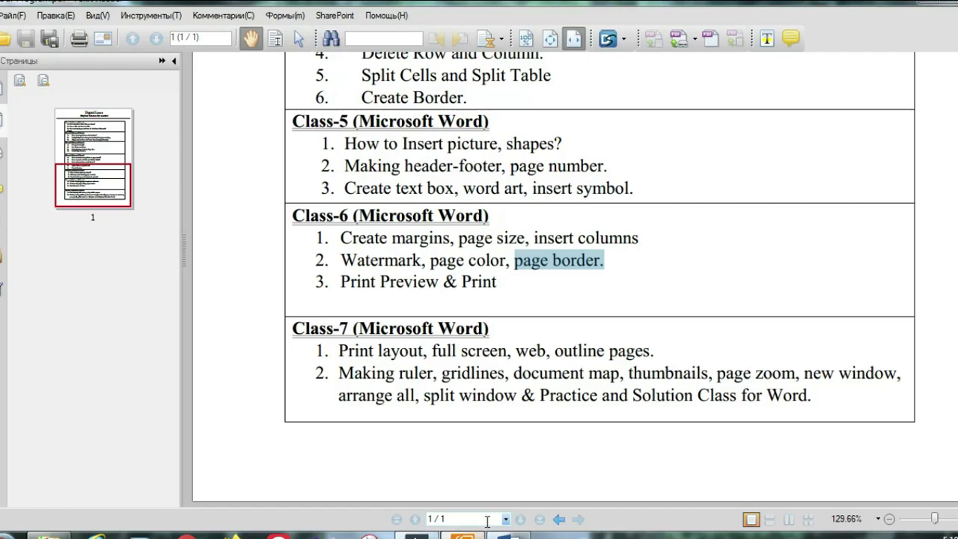
Step: Highlight Print Preview & Print under Class-6 in the PDF outline, then switch to Word and open the document's print preview
left_click_drag(342, 282, 496, 282)
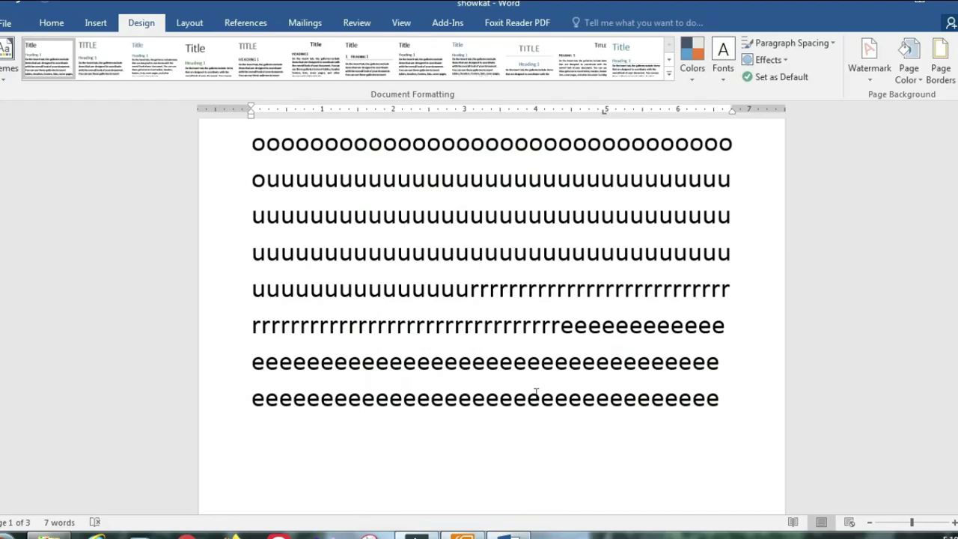
scroll(537, 388, "up", 5)
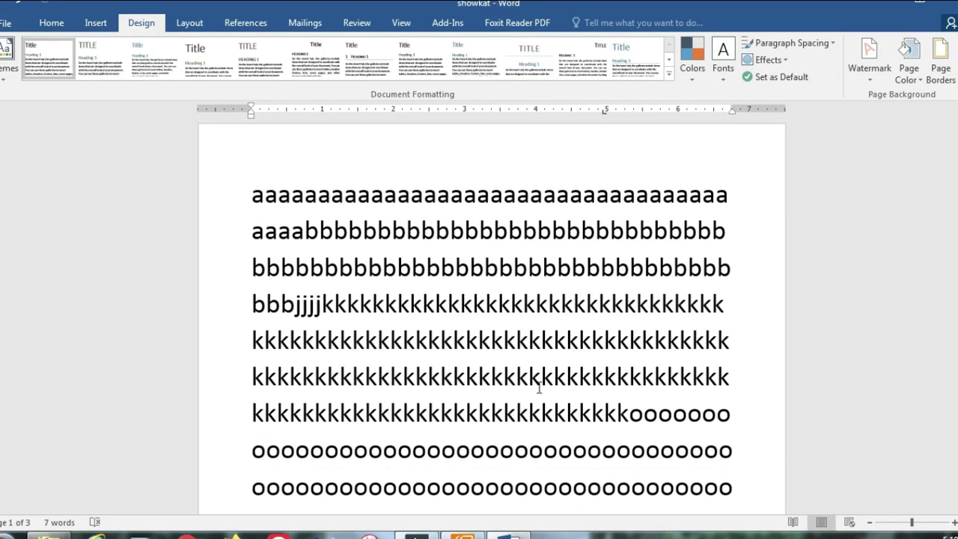
scroll(539, 387, "up", 1)
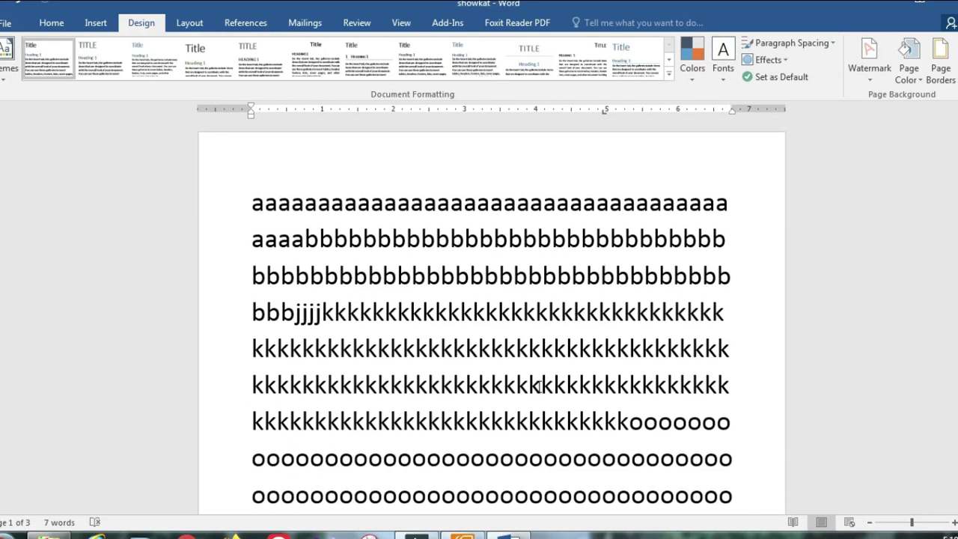
left_click(10, 27)
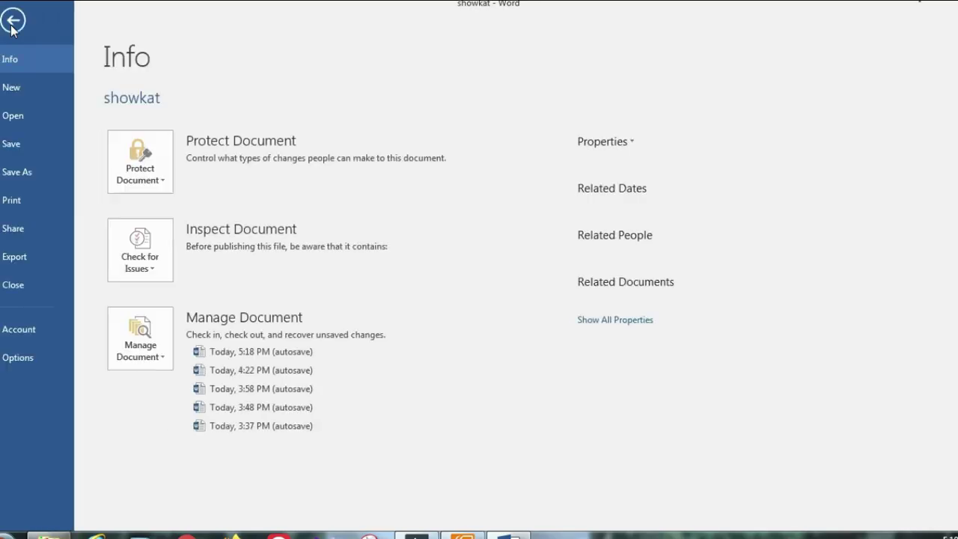
left_click(33, 203)
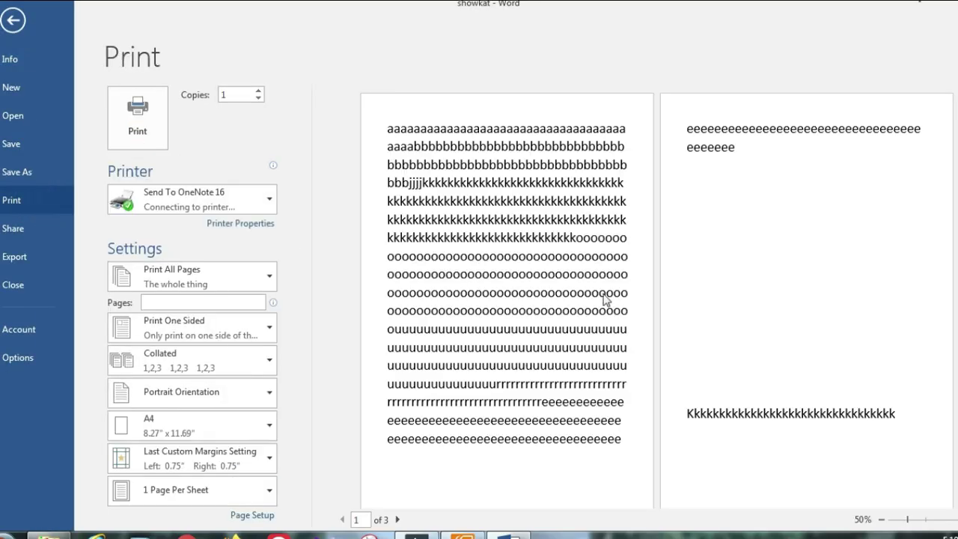
Step: Page through the print preview to page 3 and return to page 1
left_click(399, 521)
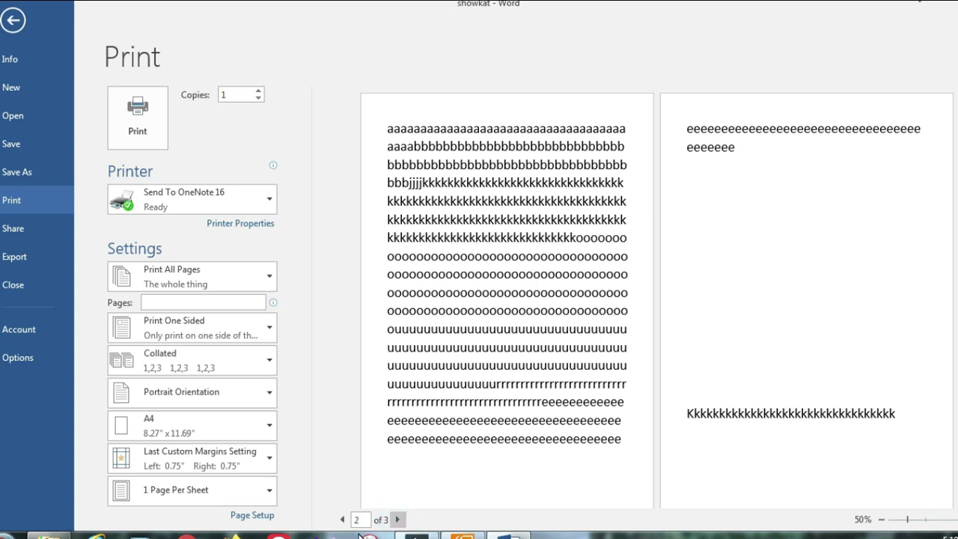
left_click(399, 519)
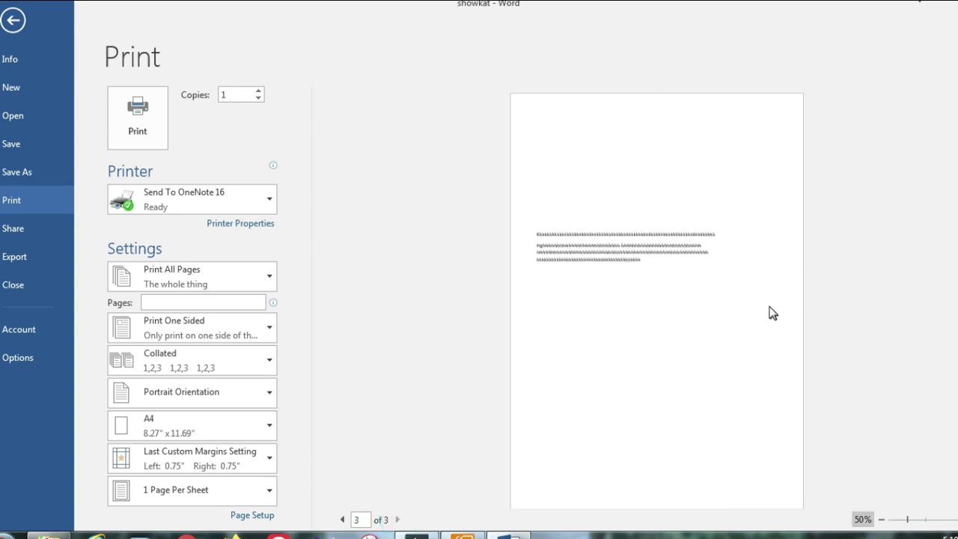
left_click(343, 520)
left_click(342, 519)
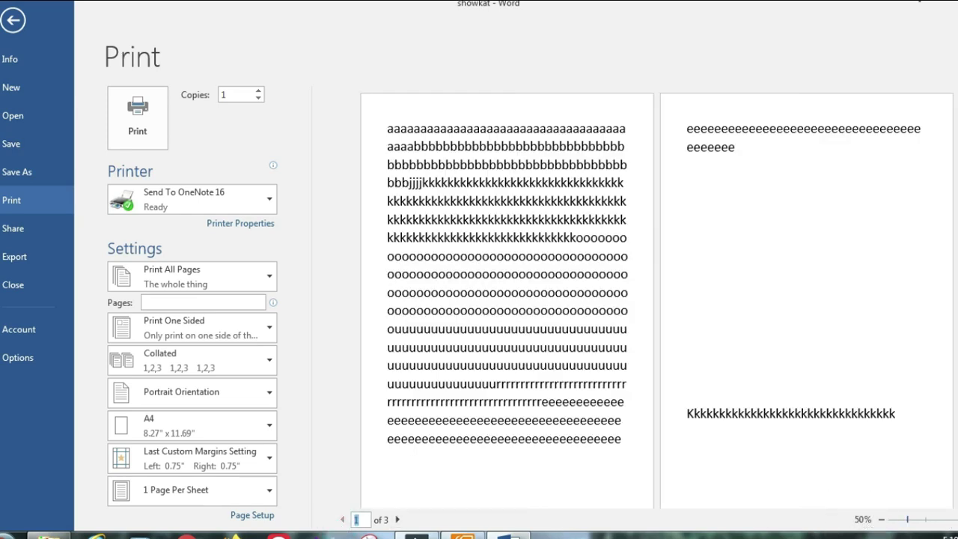
Step: Enlarge the print preview to 100% and review pages 1 to 3, ending back on page 1
left_click(957, 520)
left_click(957, 519)
left_click(957, 520)
left_click(957, 520)
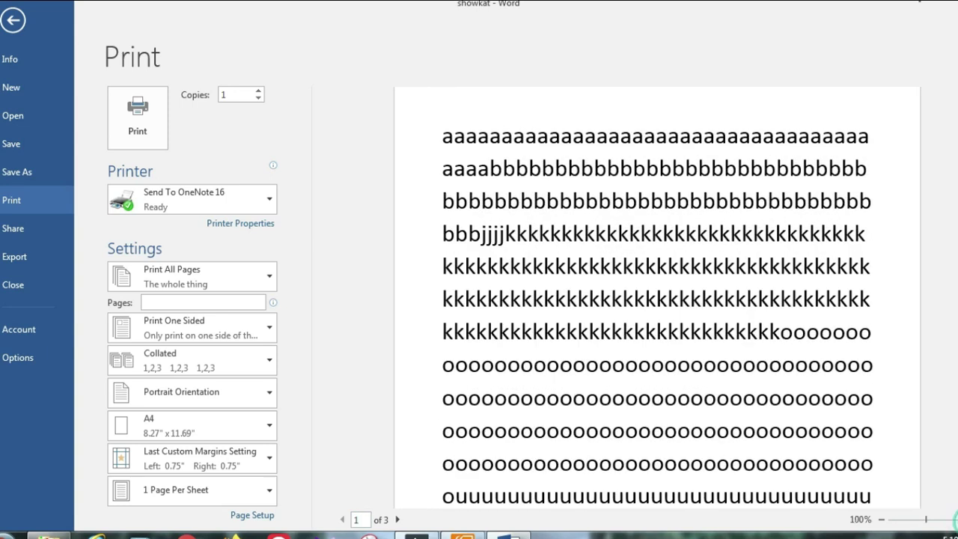
left_click(397, 519)
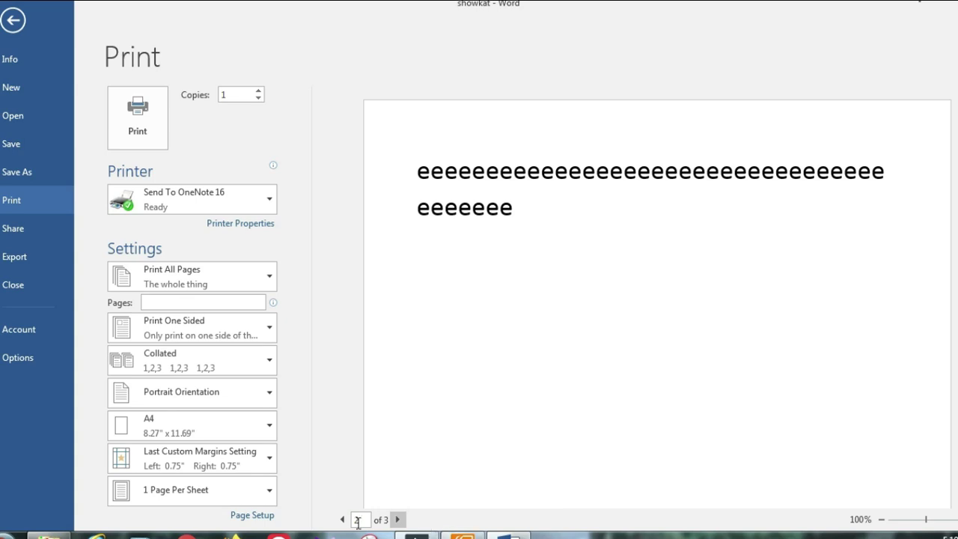
left_click(397, 519)
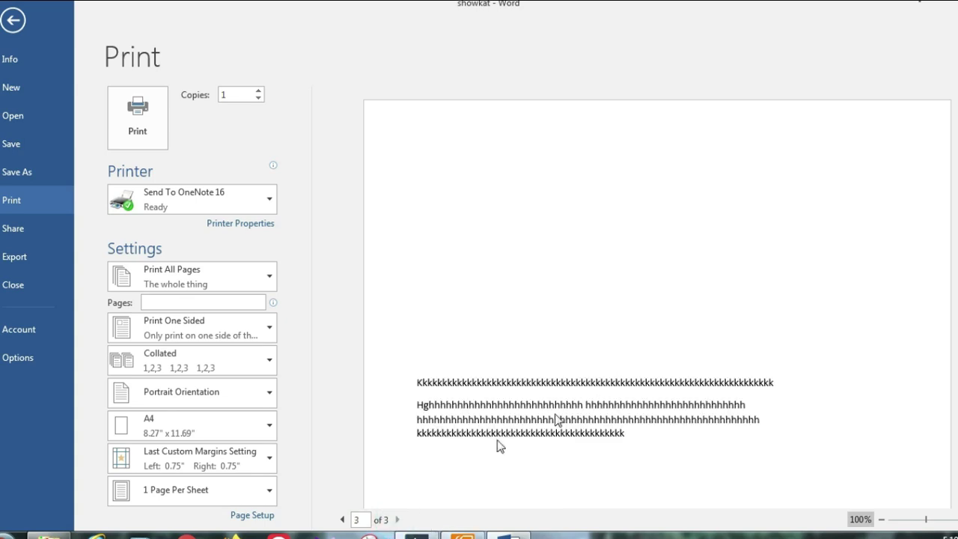
double_click(344, 521)
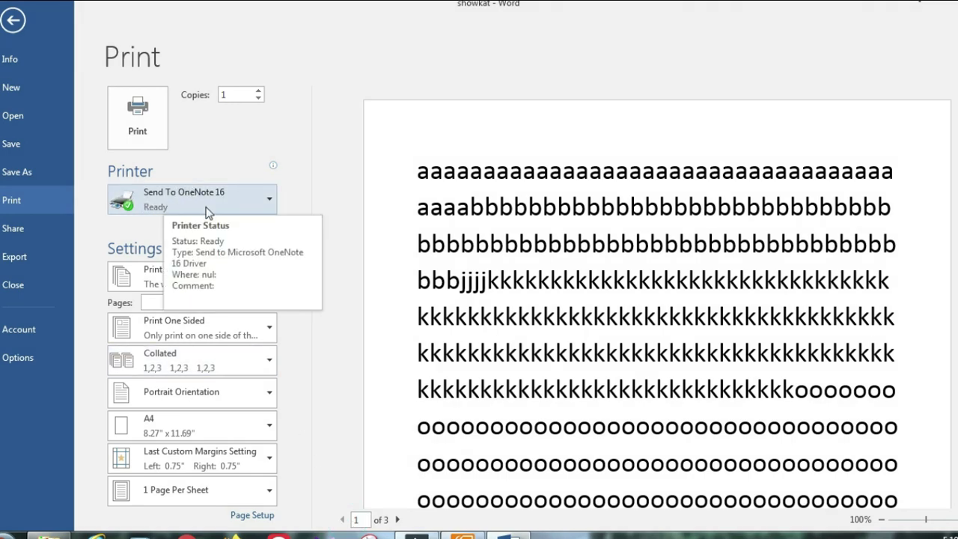
Step: Choose Send To OneNote 16 as the printer and set the print range to Print All Pages
left_click(253, 196)
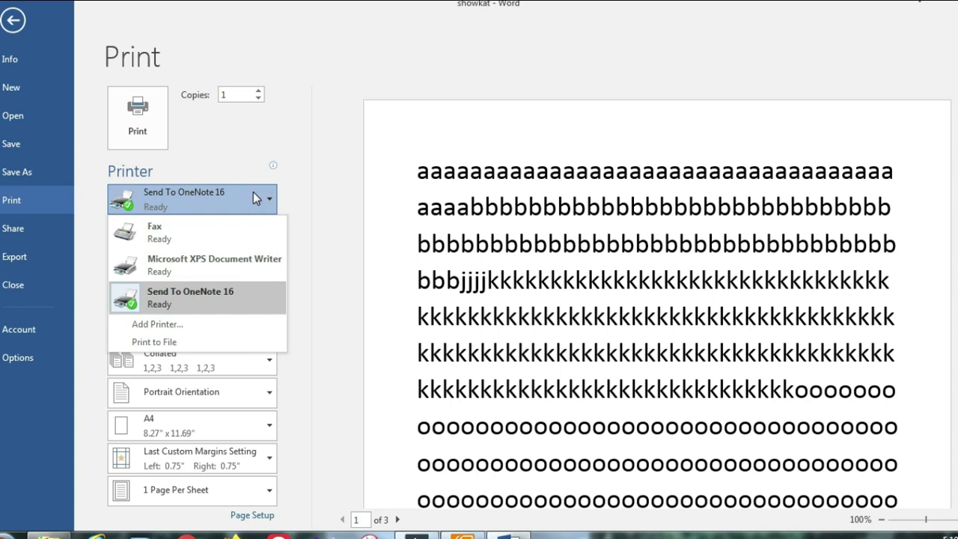
left_click(212, 309)
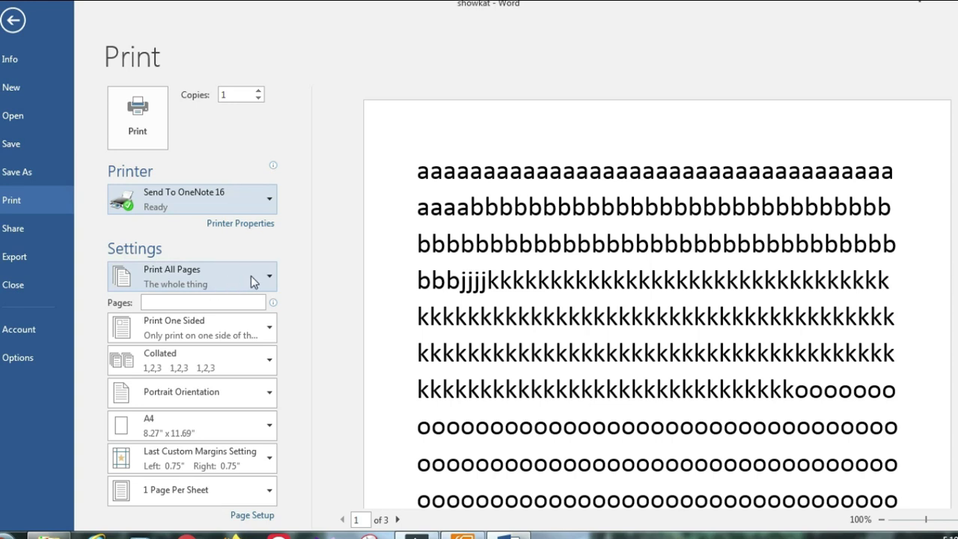
left_click(253, 276)
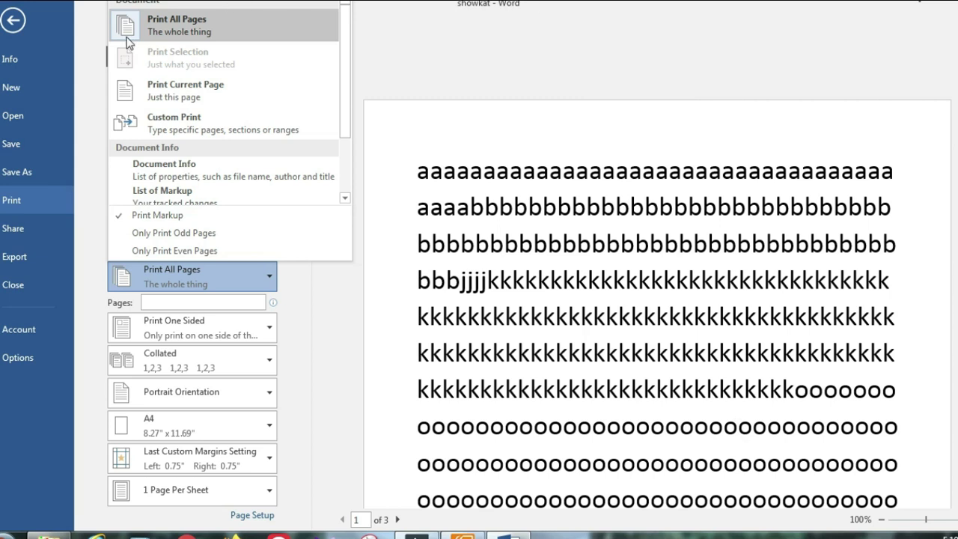
left_click(213, 30)
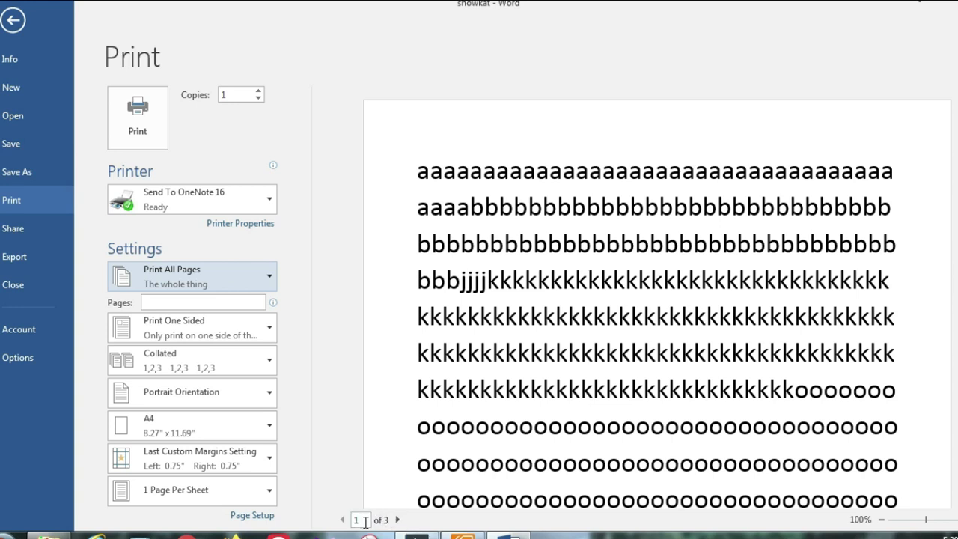
Step: Preview page 2, set the print range to Print Current Page, and advance the preview to page 3
left_click(397, 519)
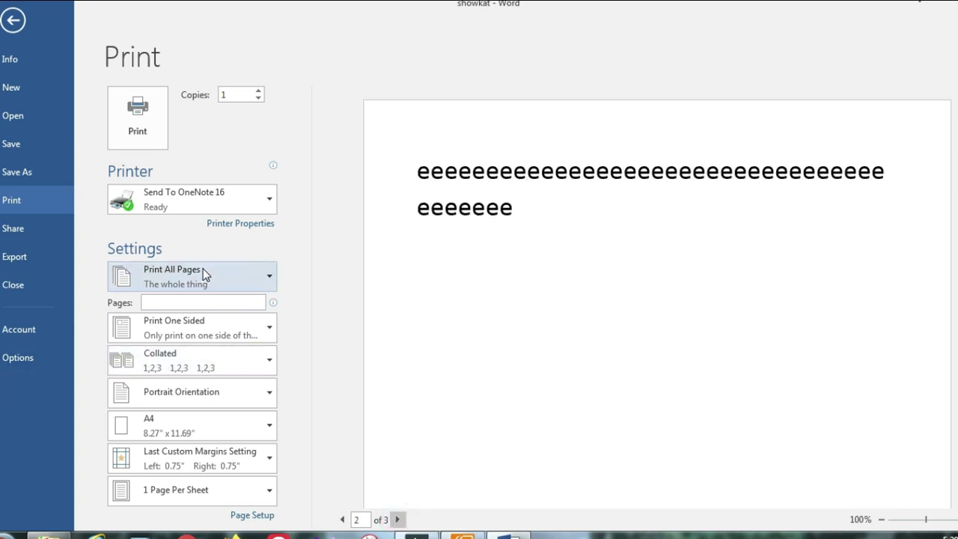
left_click(258, 283)
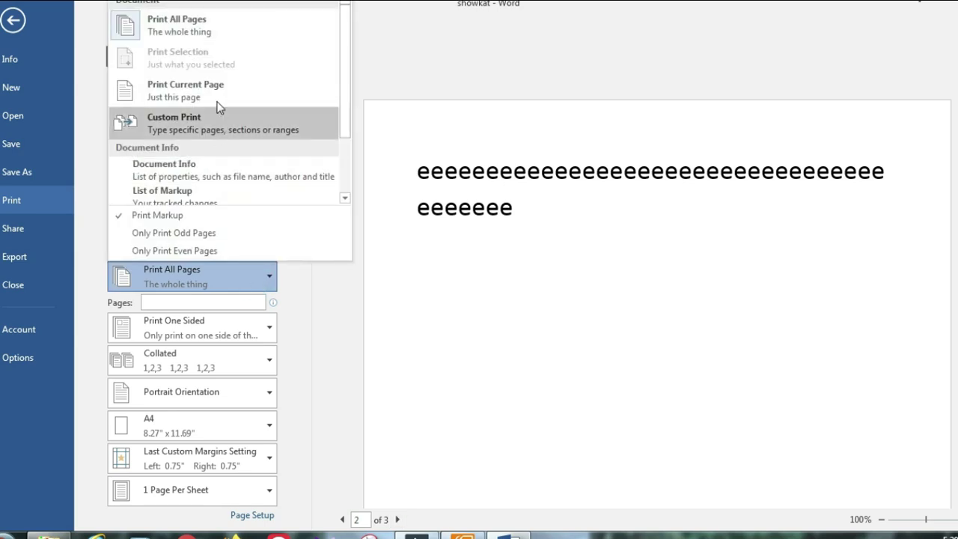
left_click(219, 102)
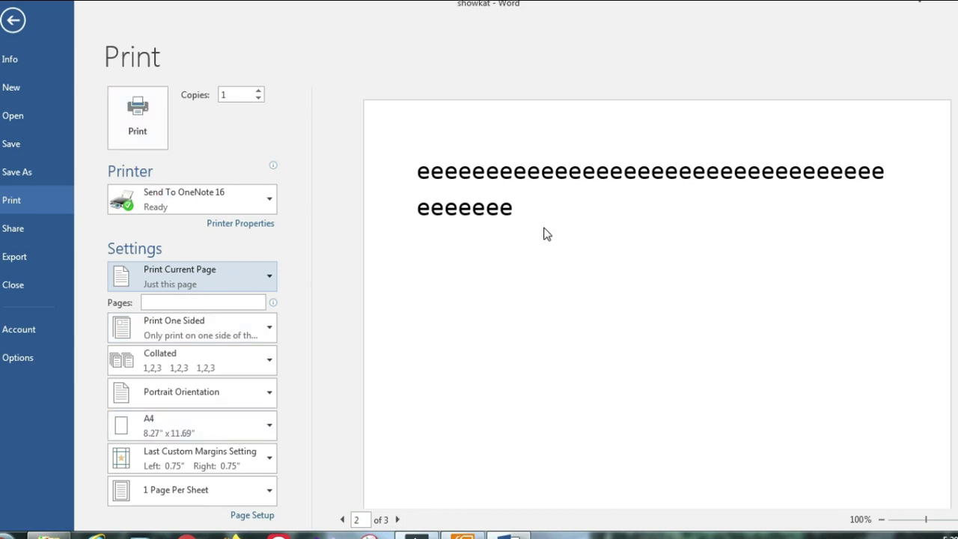
left_click(398, 519)
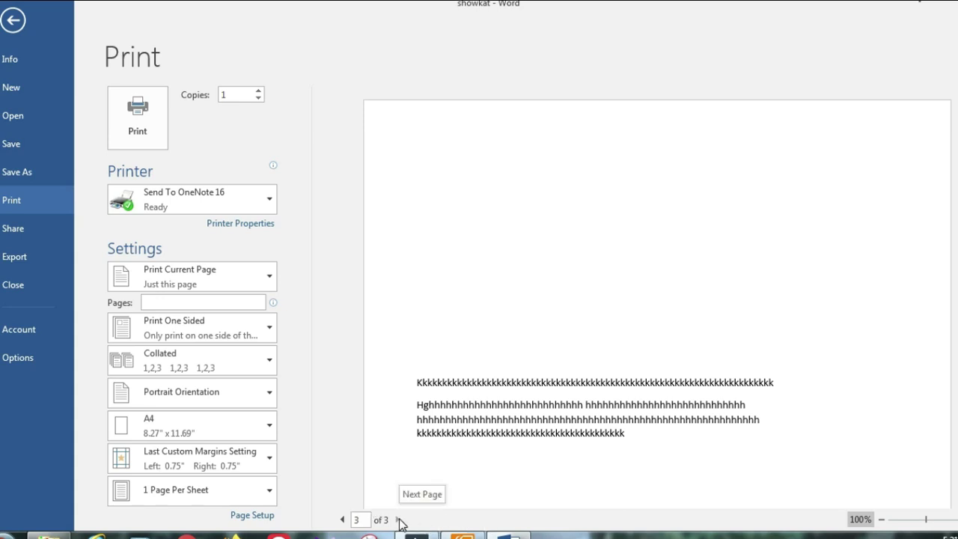
Step: Set the print range to pages 1,3 with 2 copies, and leave the print view without printing
left_click(172, 295)
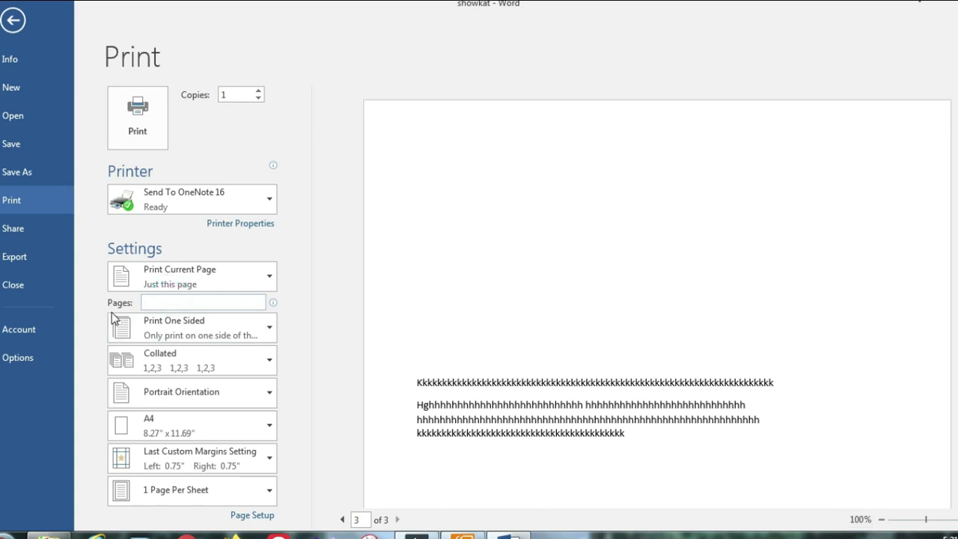
left_click(153, 302)
type("1,3")
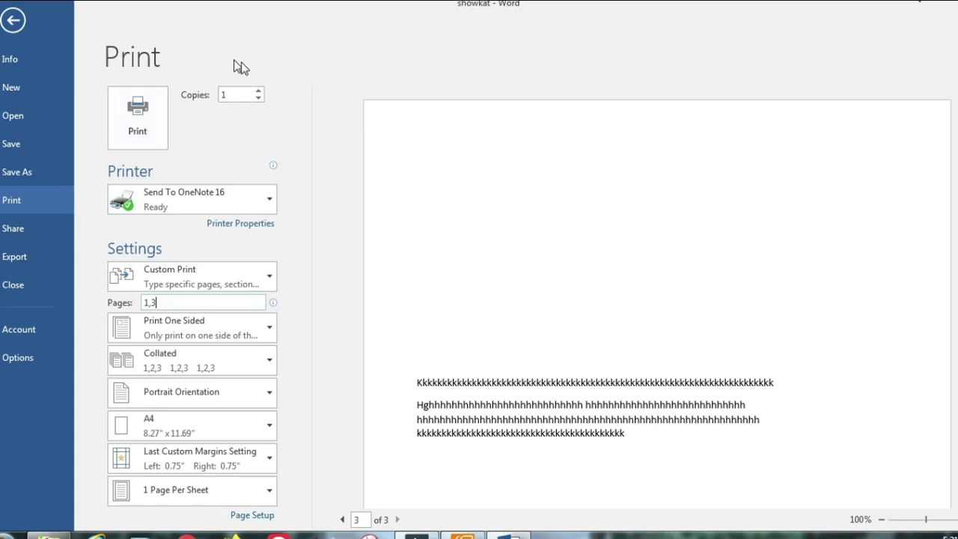
left_click(258, 92)
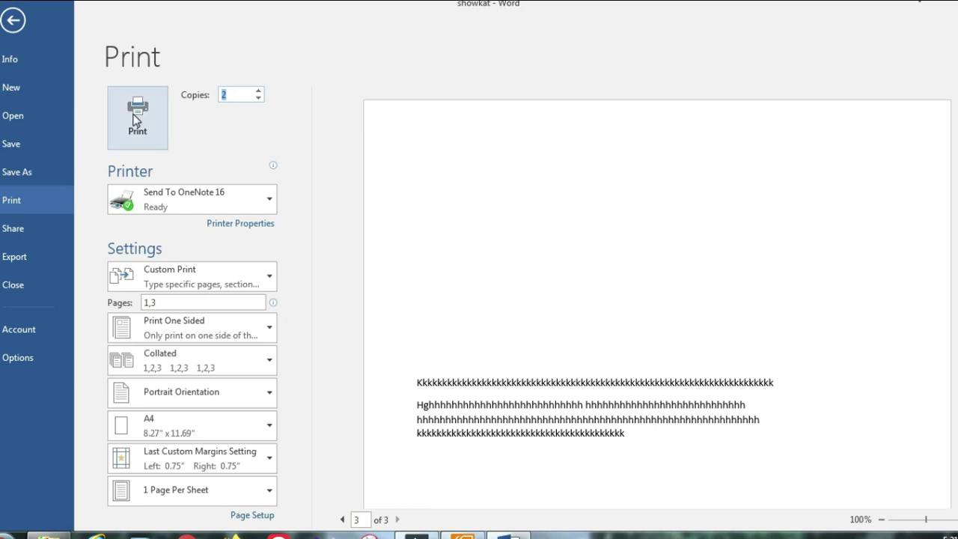
left_click(12, 20)
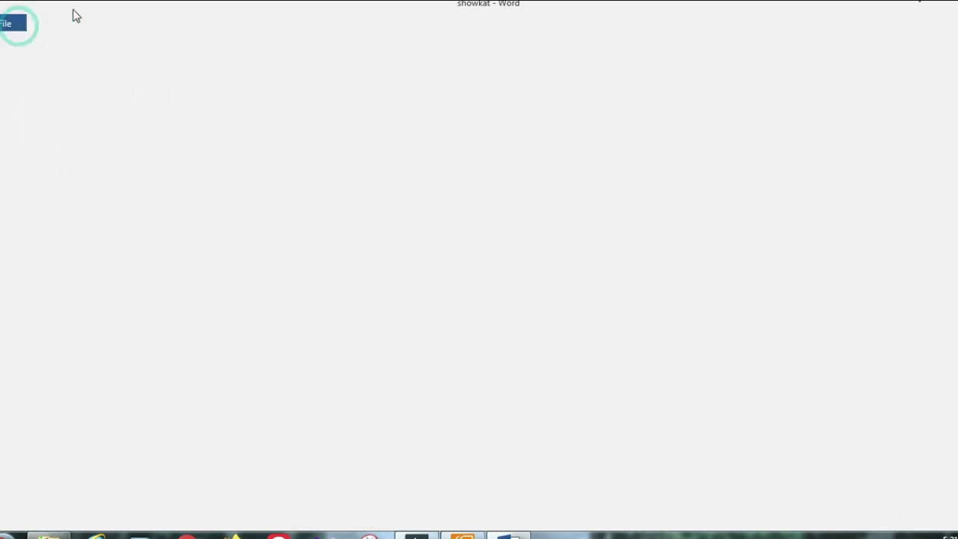
Step: Switch to the PDF outline and highlight the Class-7 (Microsoft Word) section to review its topics
scroll(484, 449, "up", 2)
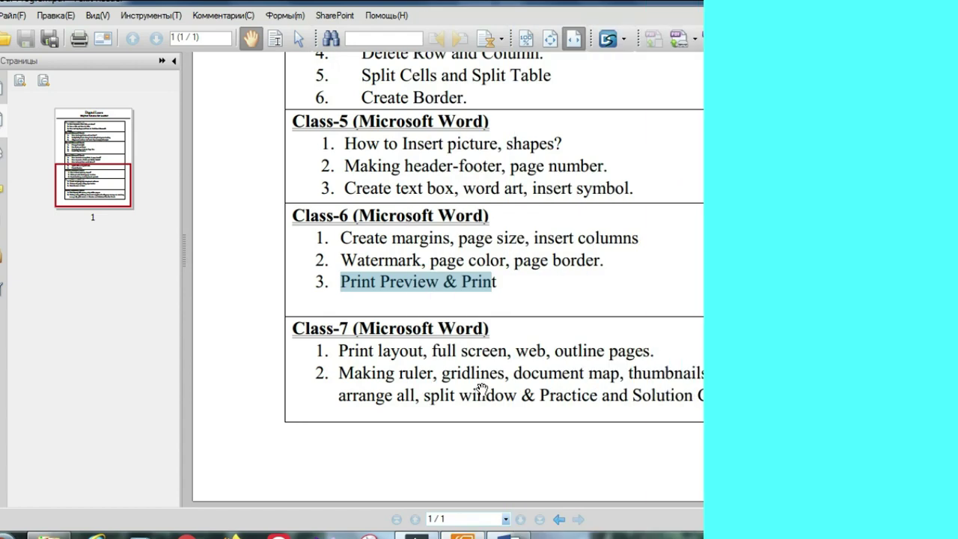
left_click(481, 387)
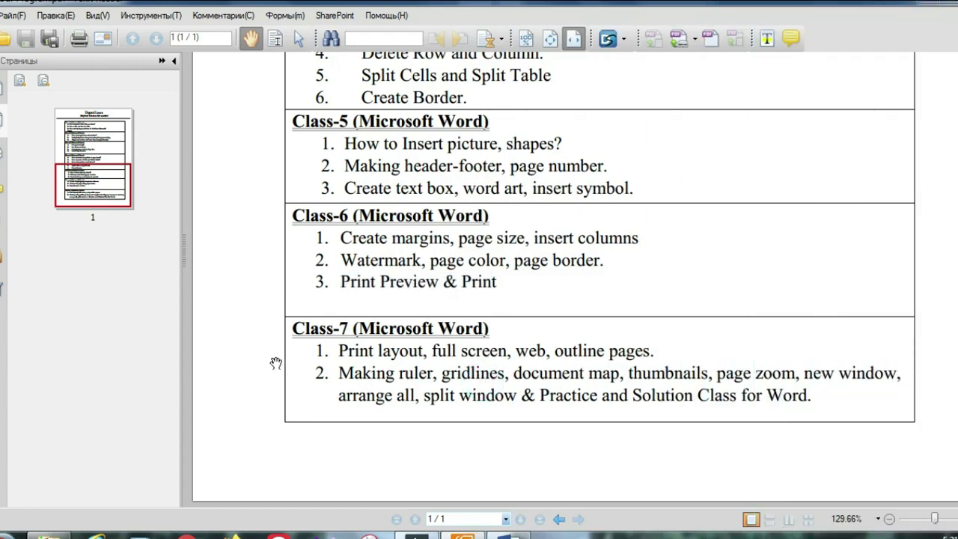
left_click_drag(295, 328, 831, 407)
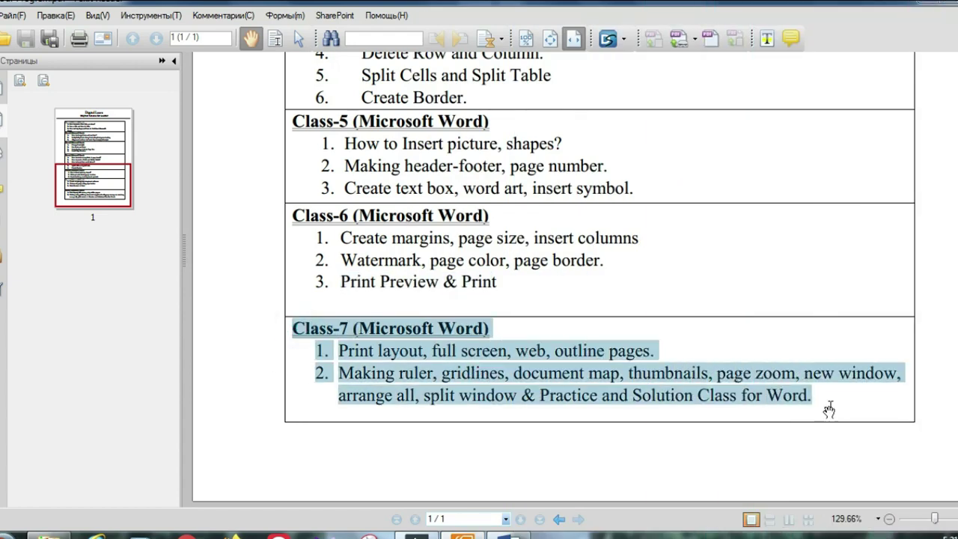
left_click(674, 378)
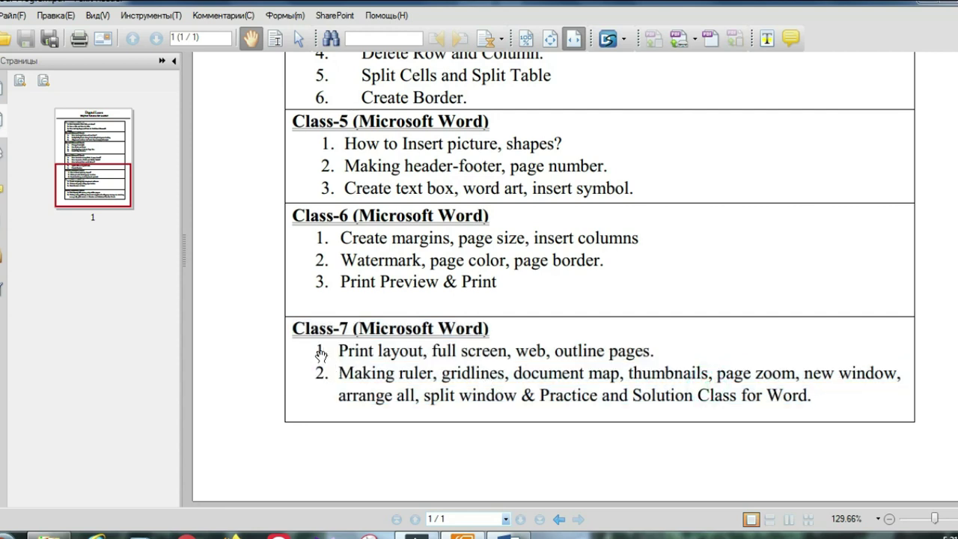
left_click_drag(439, 357, 507, 368)
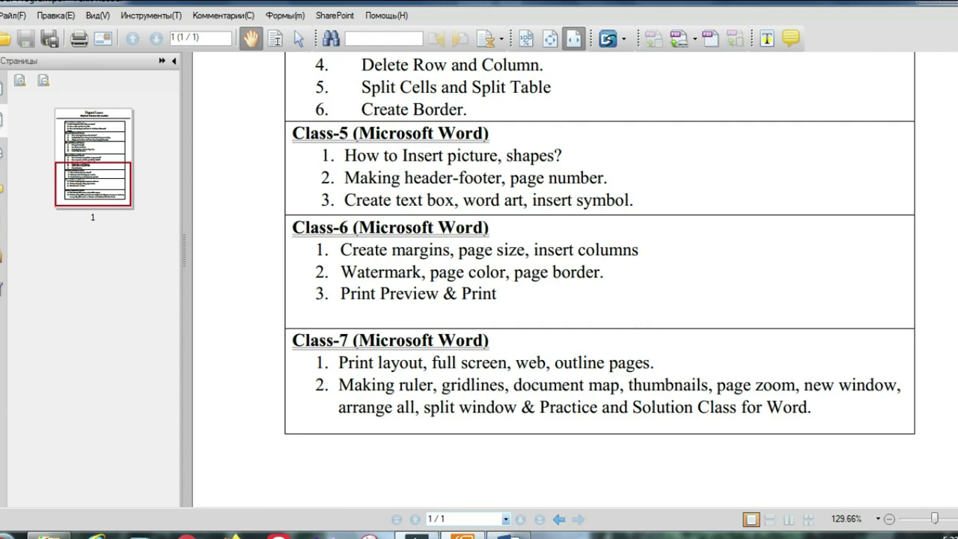
Step: Switch back to the Word document and reopen its print preview
left_click(505, 537)
scroll(392, 375, "up", 5)
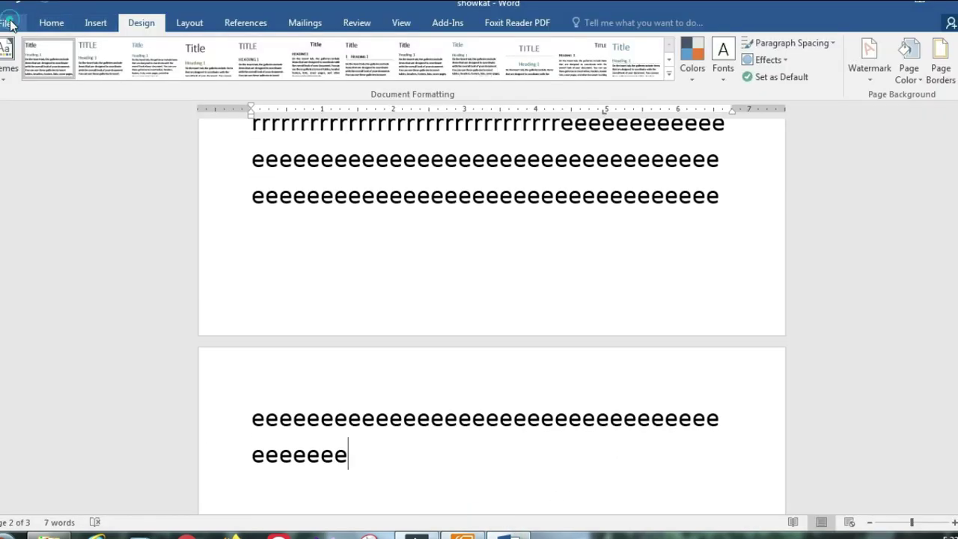
left_click(6, 22)
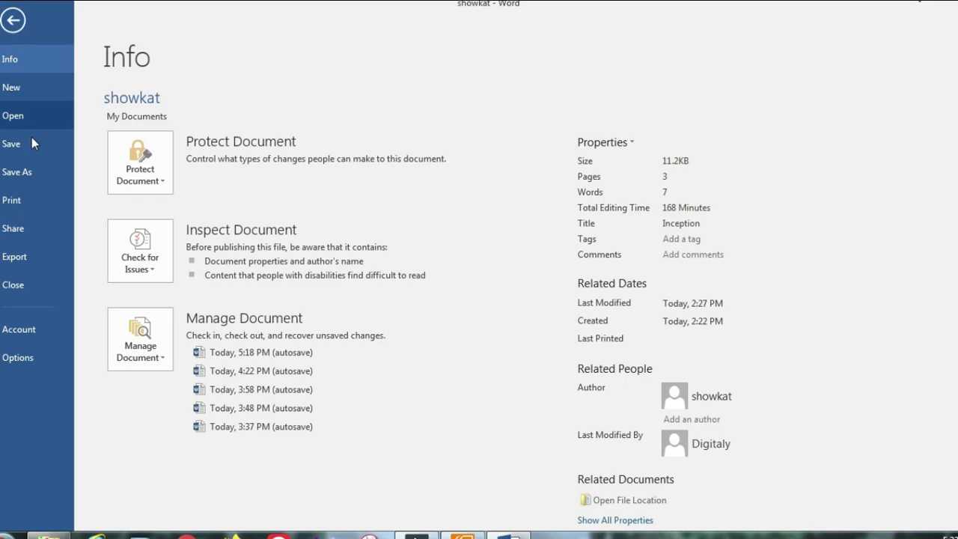
left_click(37, 201)
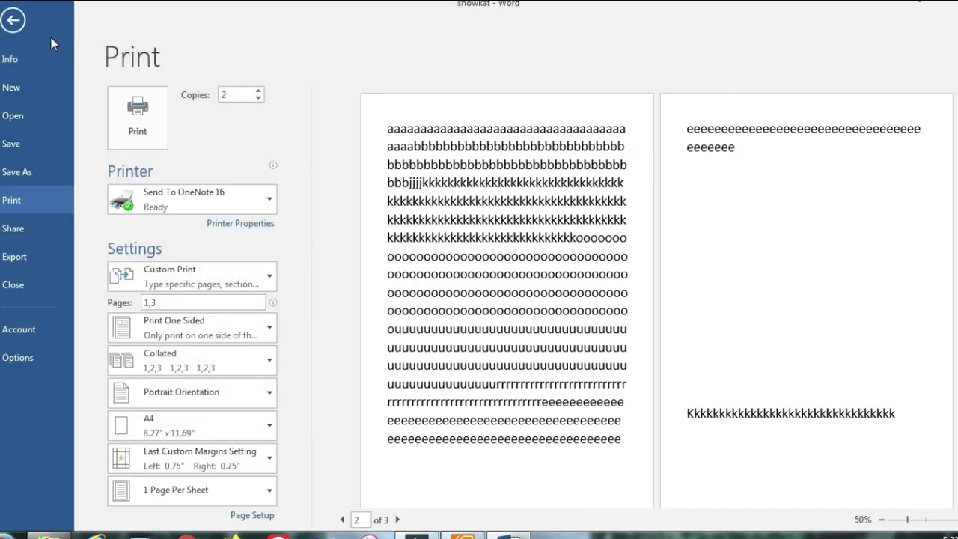
Step: Leave the print view and check the Class-7 topics in the PDF outline before returning to the Word document
left_click(12, 20)
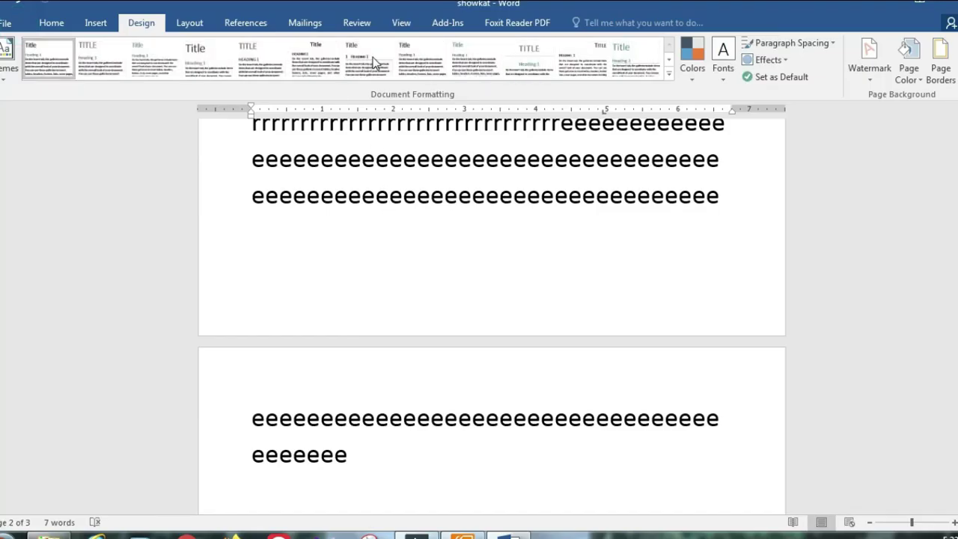
left_click(403, 24)
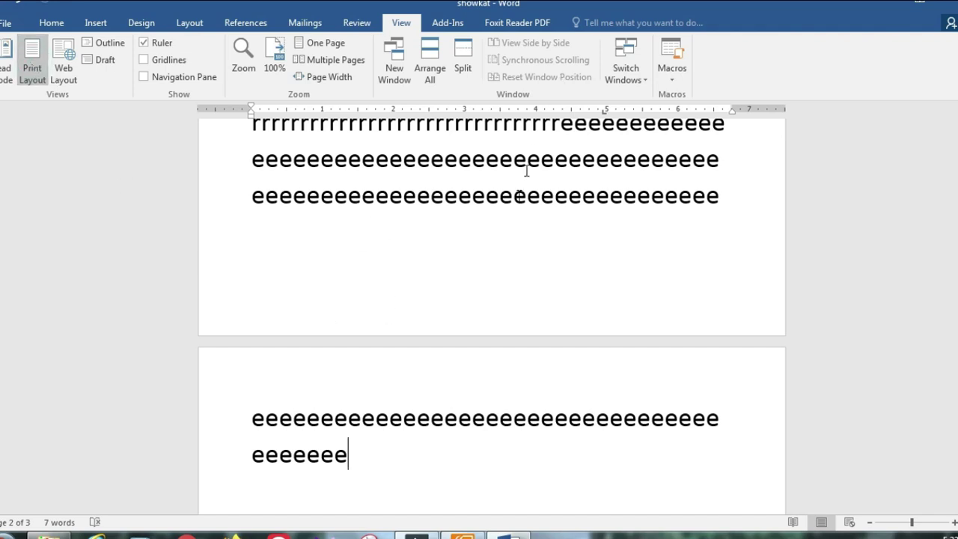
scroll(569, 252, "up", 10)
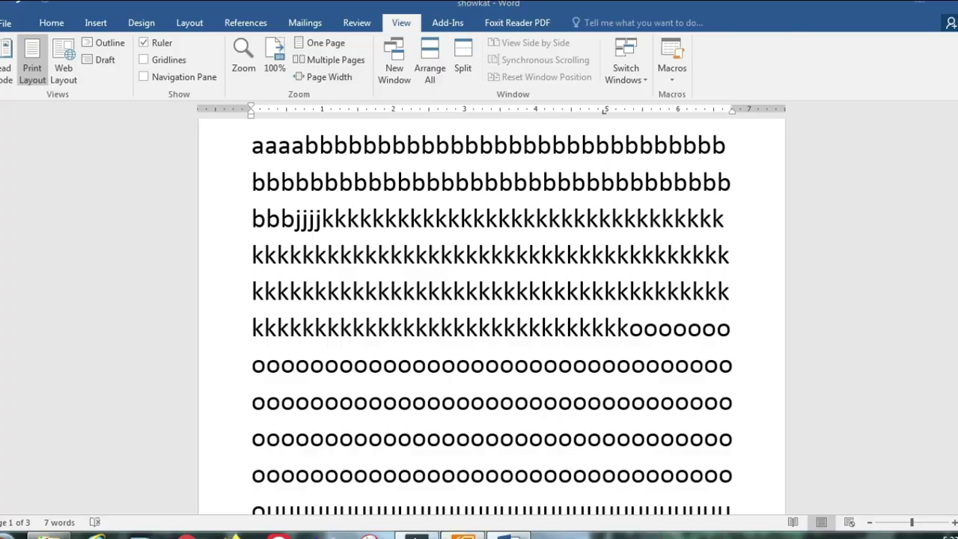
left_click(464, 533)
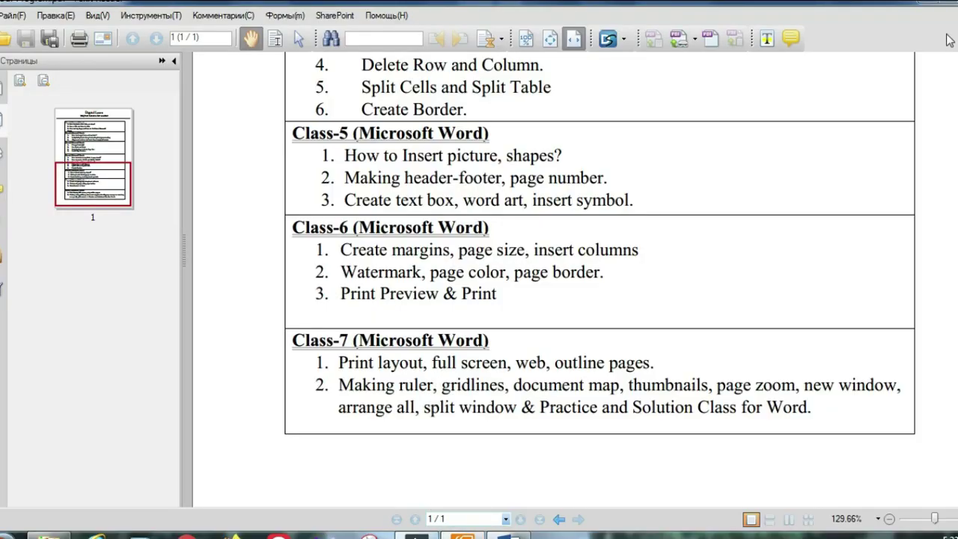
left_click(942, 9)
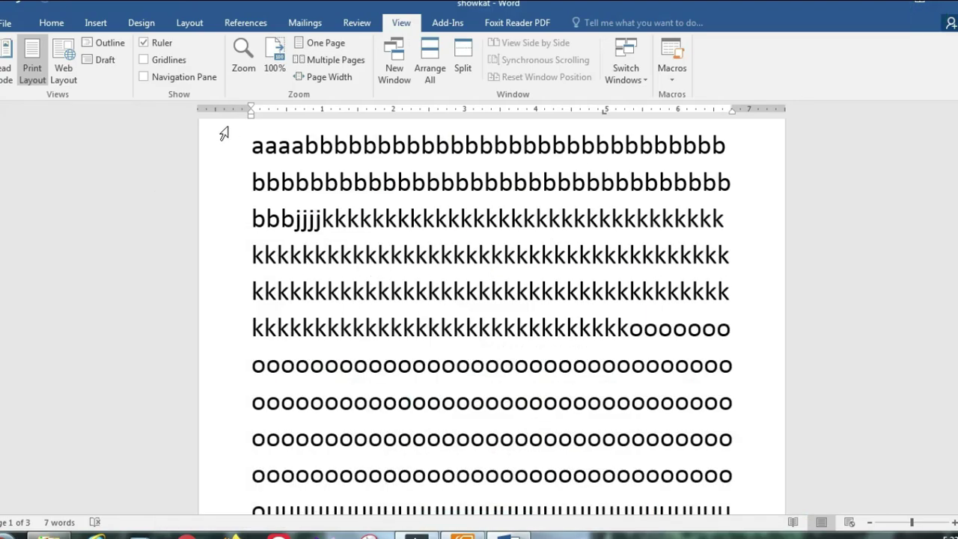
scroll(321, 292, "up", 3)
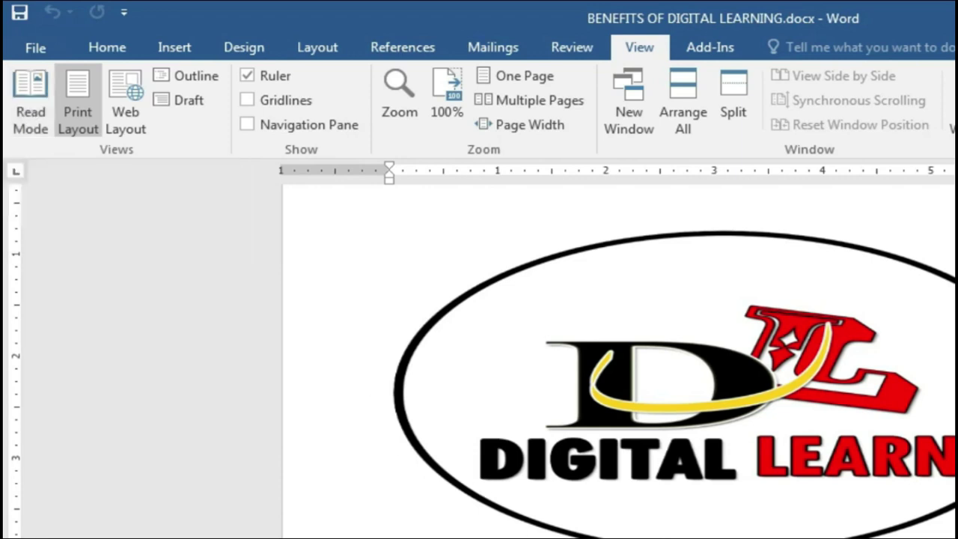
Step: Look through the pages of BENEFITS OF DIGITAL LEARNING.docx in Print Layout and return to the beginning
scroll(538, 287, "down", 5)
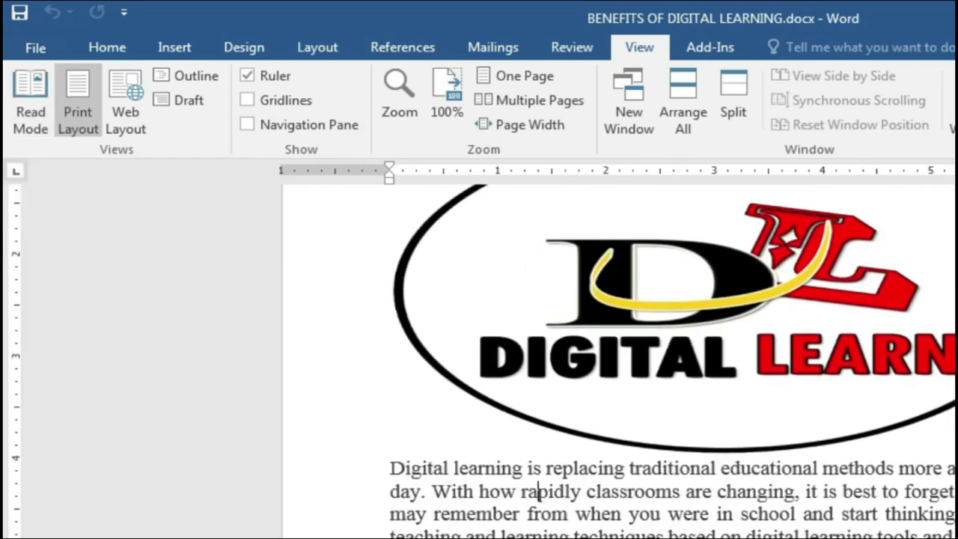
scroll(539, 286, "down", 15)
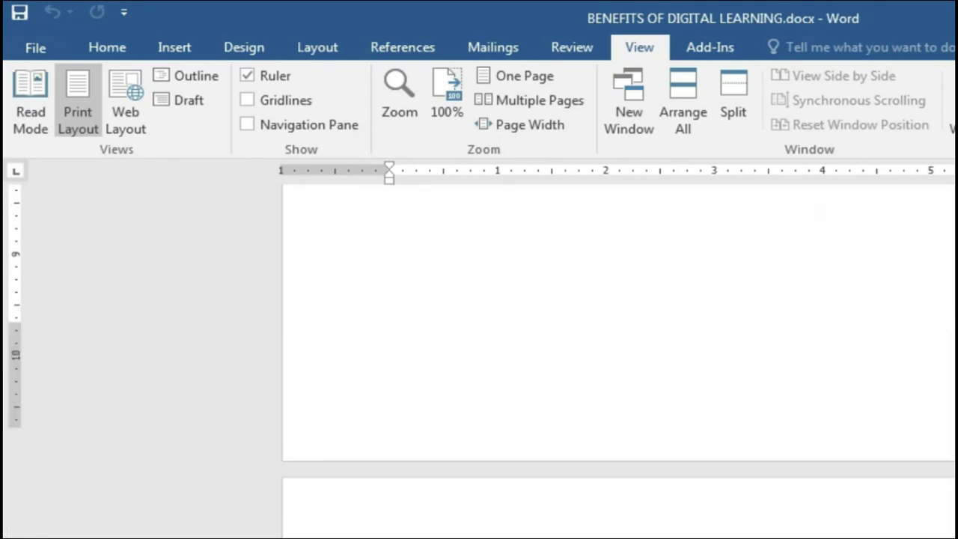
scroll(538, 287, "down", 15)
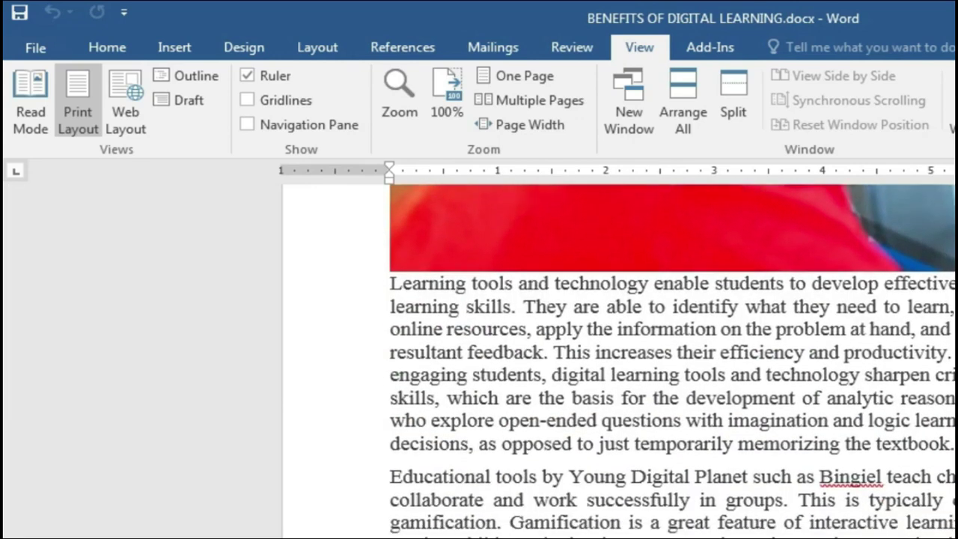
scroll(539, 286, "down", 7)
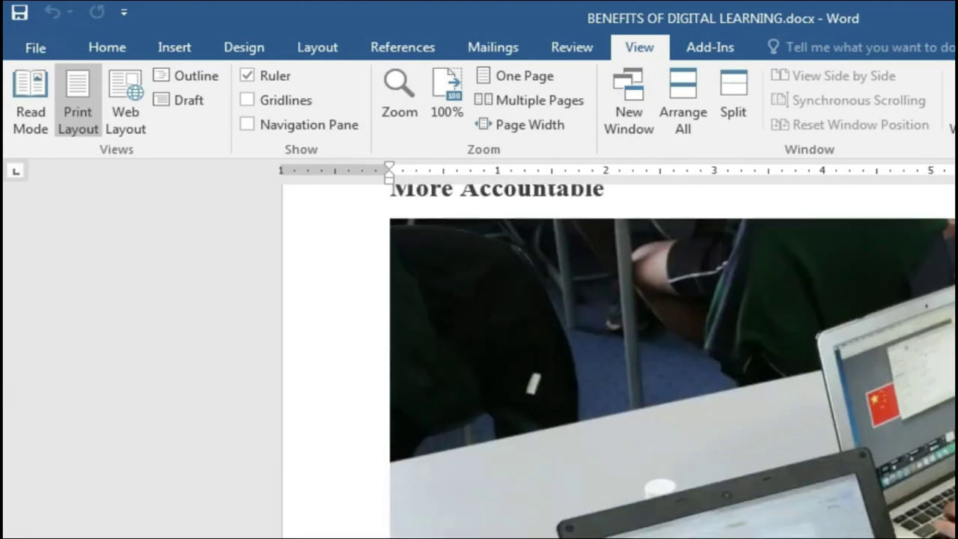
scroll(538, 287, "up", 9)
scroll(522, 400, "up", 15)
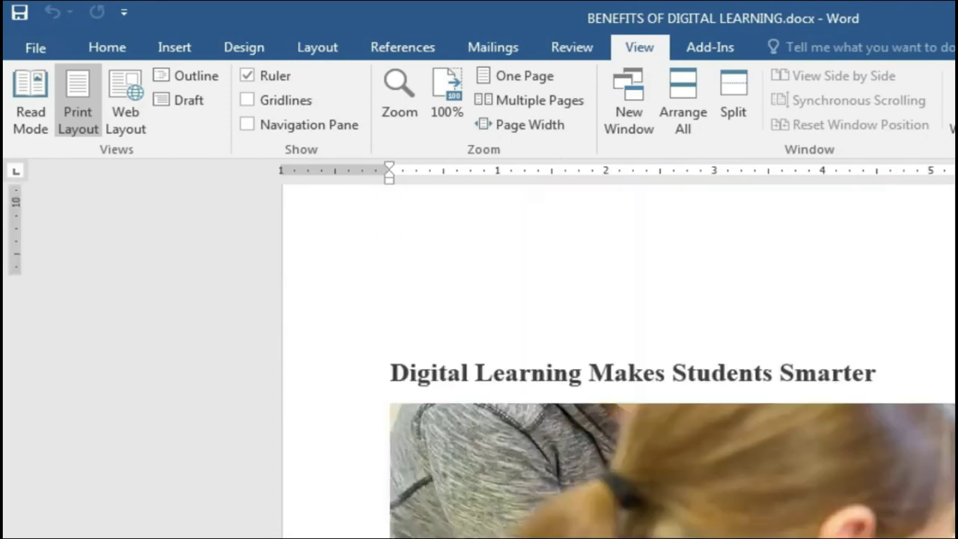
scroll(522, 400, "up", 5)
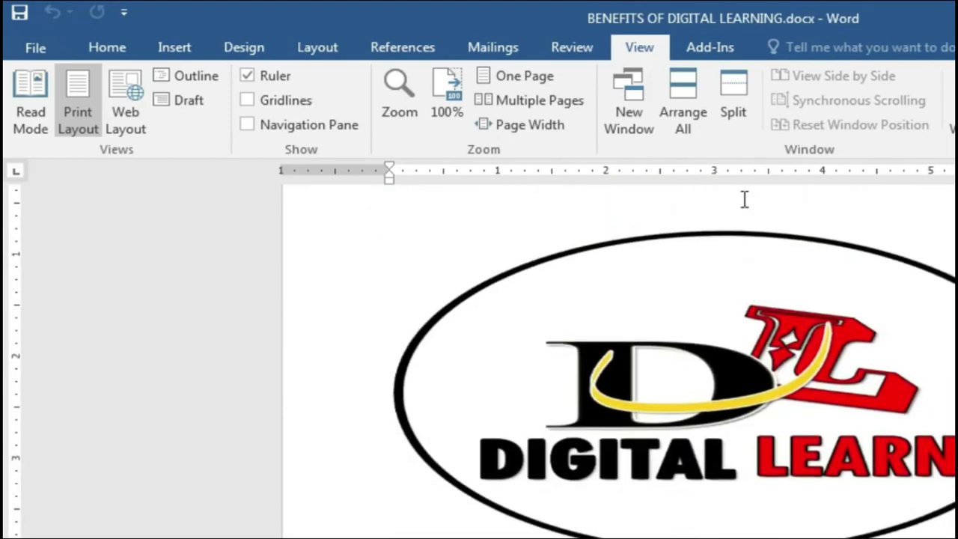
Step: Display the document in Read Mode and page back through its screens
left_click(27, 91)
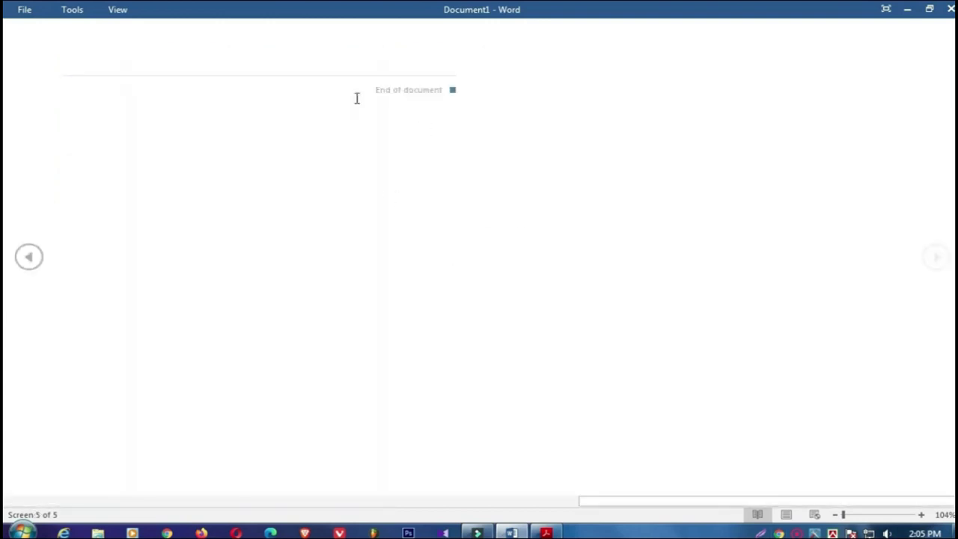
left_click(28, 259)
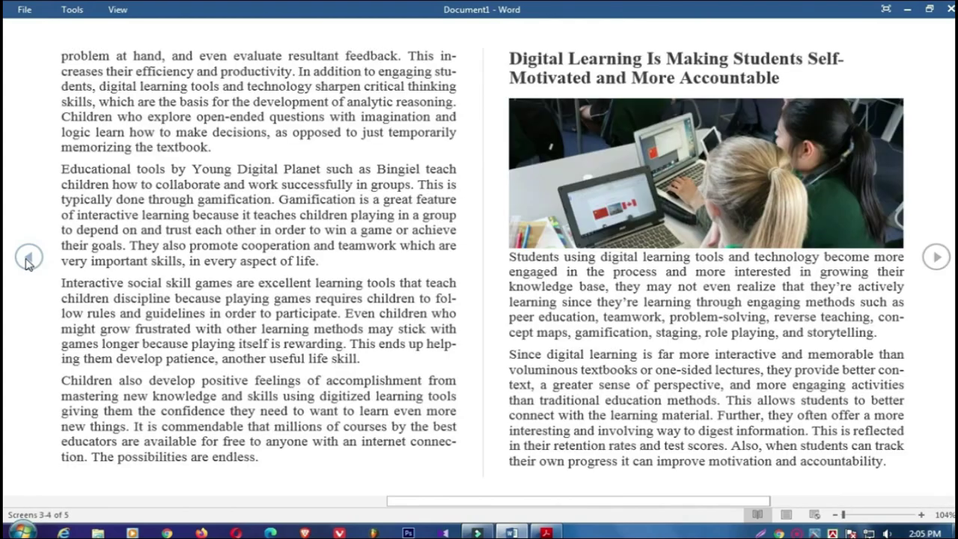
left_click(28, 259)
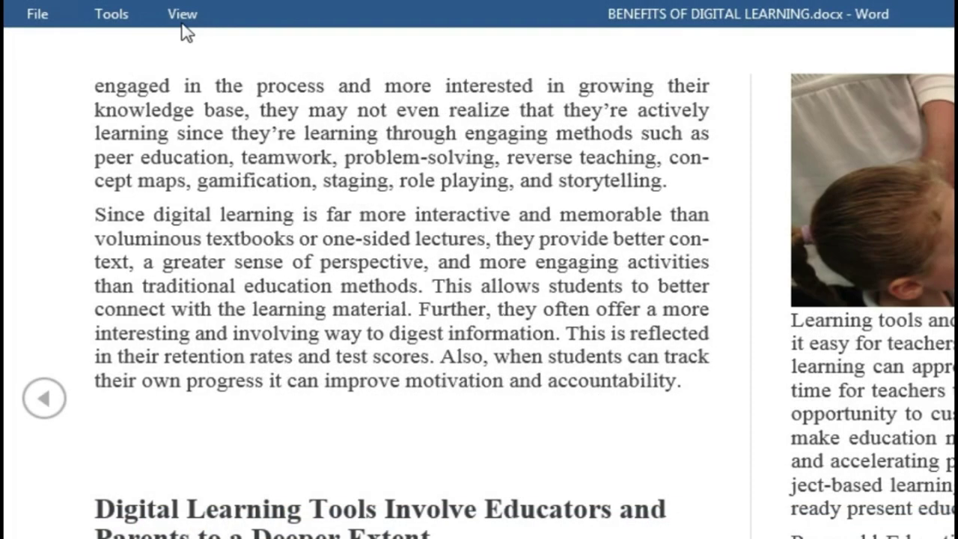
Step: Exit Read Mode with Edit Document and go back to the BENEFITS OF DIGITAL LEARNING title
left_click(182, 16)
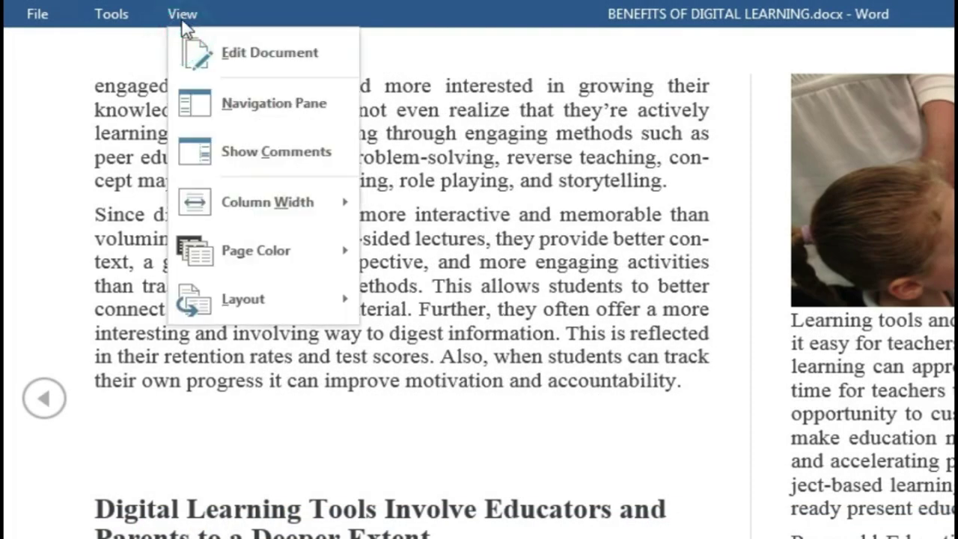
left_click(296, 58)
scroll(409, 404, "up", 15)
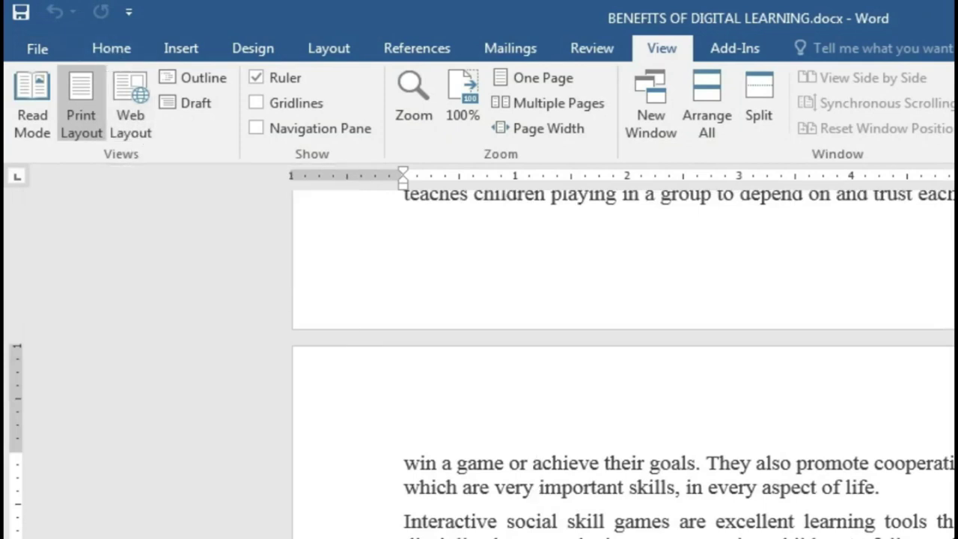
scroll(536, 499, "up", 10)
scroll(622, 360, "up", 15)
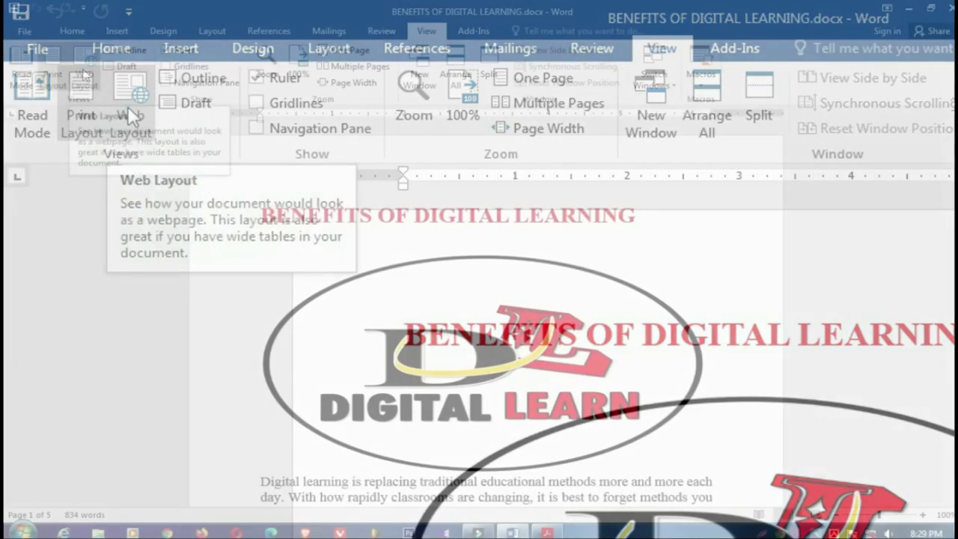
Step: Switch the document to Web Layout and examine how its pictures and text flow as a webpage
left_click(128, 109)
scroll(399, 340, "down", 10)
scroll(418, 357, "up", 8)
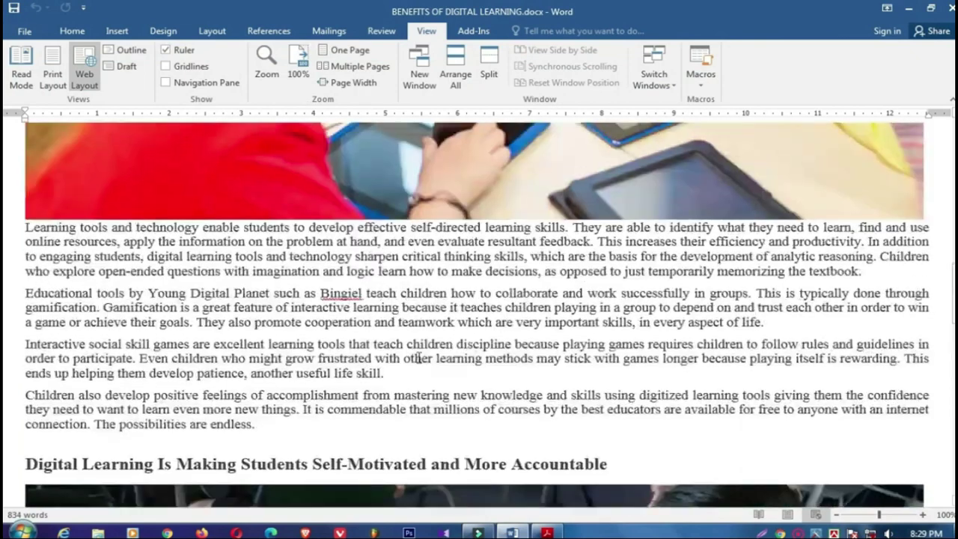
scroll(418, 357, "up", 8)
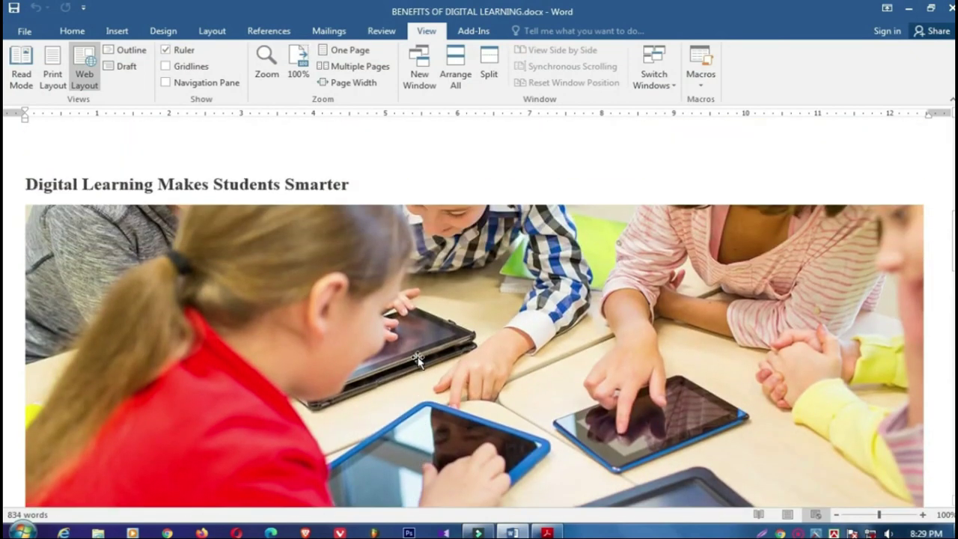
scroll(418, 357, "down", 3)
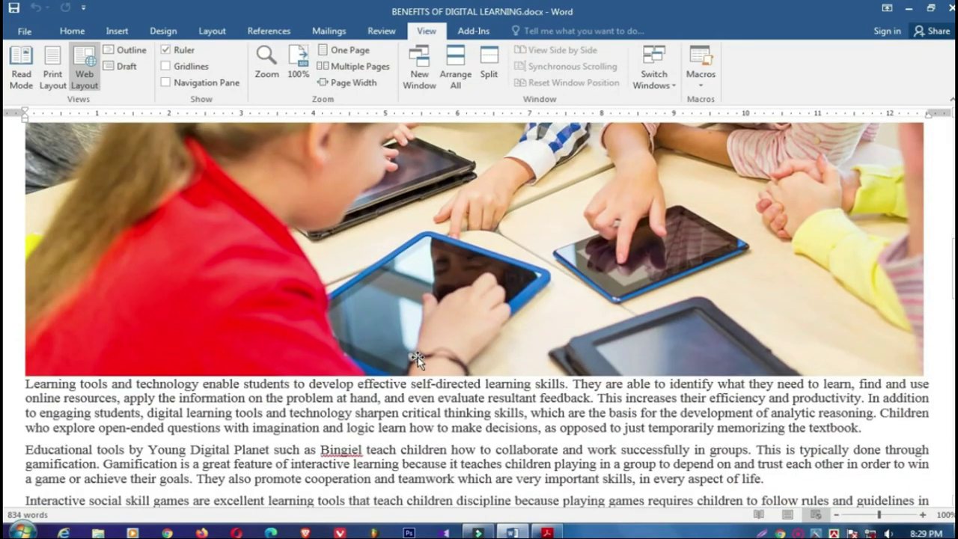
scroll(418, 357, "down", 2)
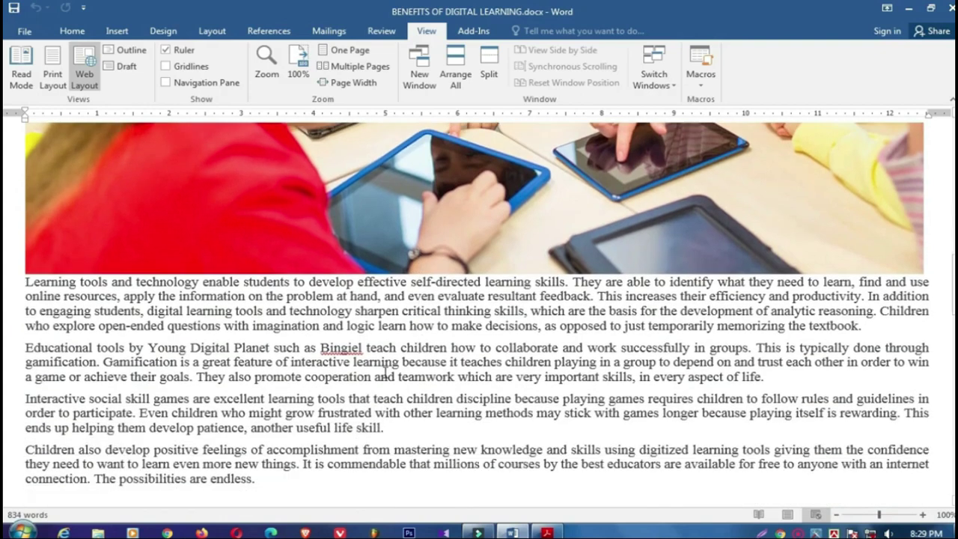
scroll(385, 370, "up", 3)
scroll(384, 374, "down", 1)
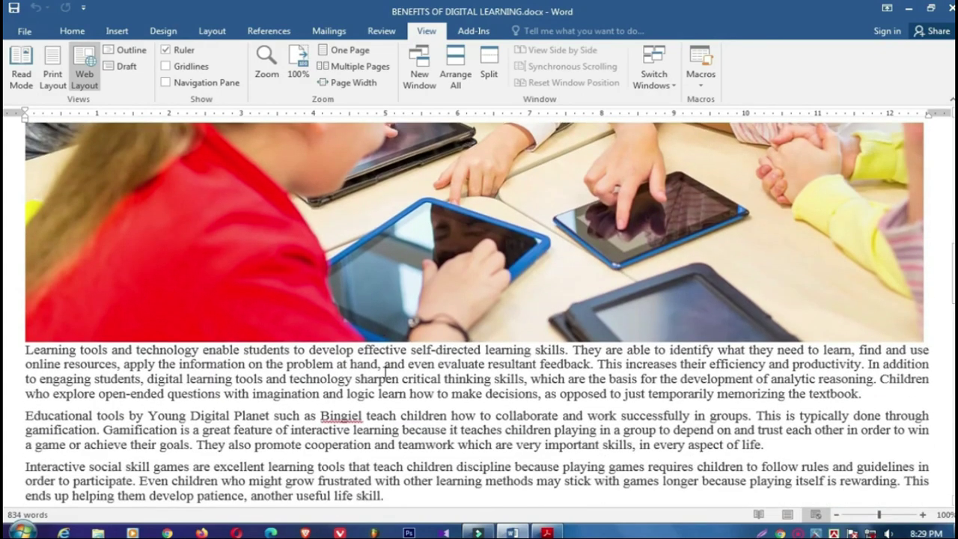
scroll(385, 372, "down", 9)
scroll(384, 370, "down", 6)
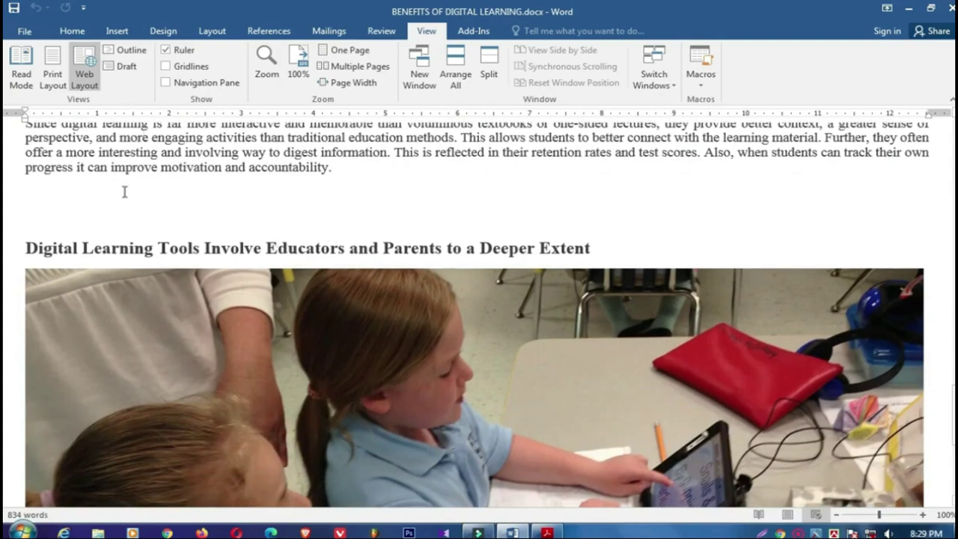
Step: Switch the document back to Print Layout and return to its first page
left_click(49, 77)
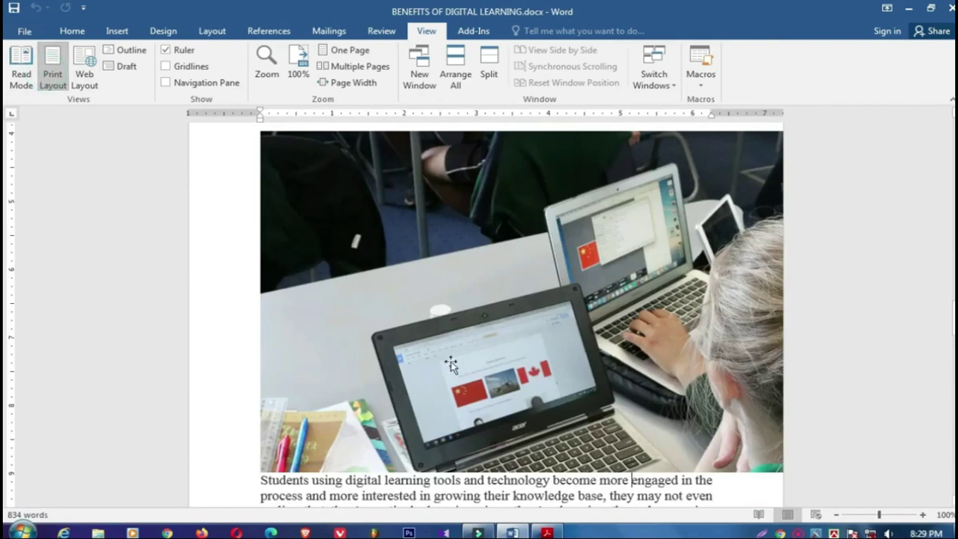
scroll(449, 364, "up", 5)
scroll(453, 367, "up", 20)
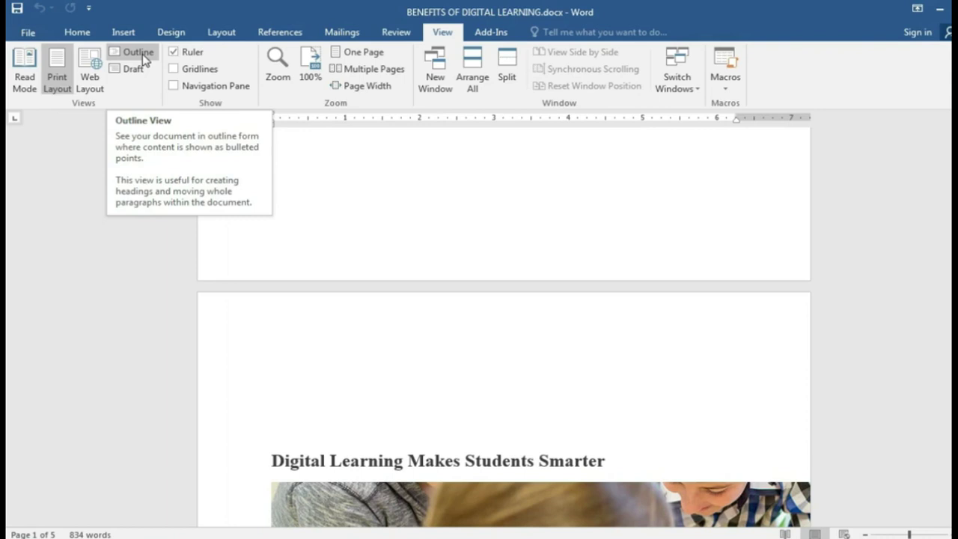
Step: Switch the document to Outline View and review how the body text and headings are structured
left_click(144, 60)
scroll(158, 320, "up", 5)
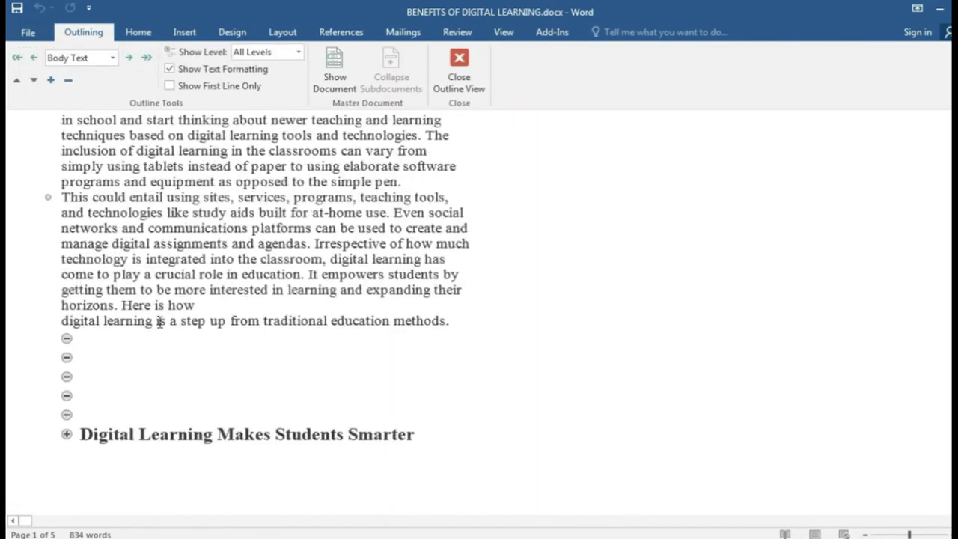
scroll(159, 322, "up", 5)
scroll(161, 323, "down", 10)
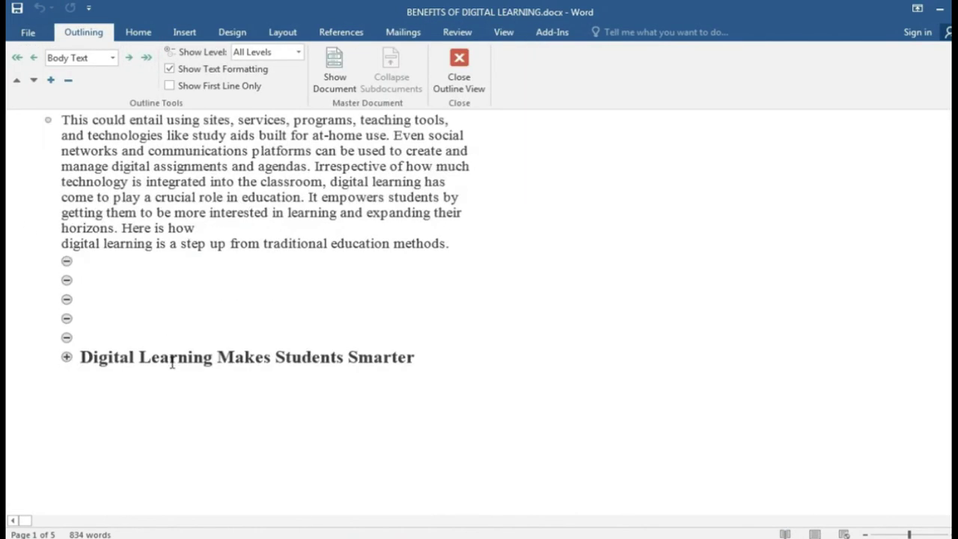
scroll(172, 363, "up", 10)
scroll(44, 242, "up", 1)
Step: Toggle the content under the Level 1 title in the outline and review the section's text and subheadings
scroll(37, 242, "down", 6)
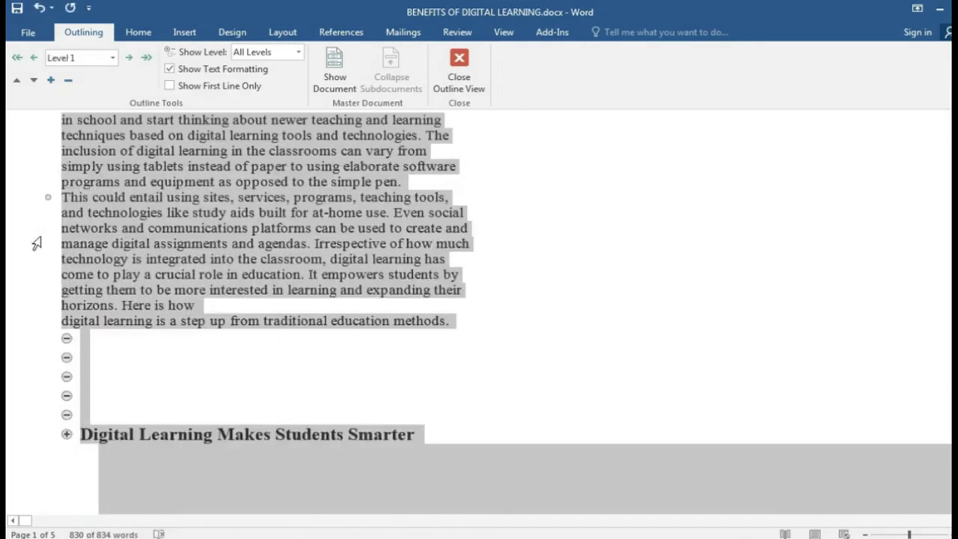
scroll(35, 238, "up", 5)
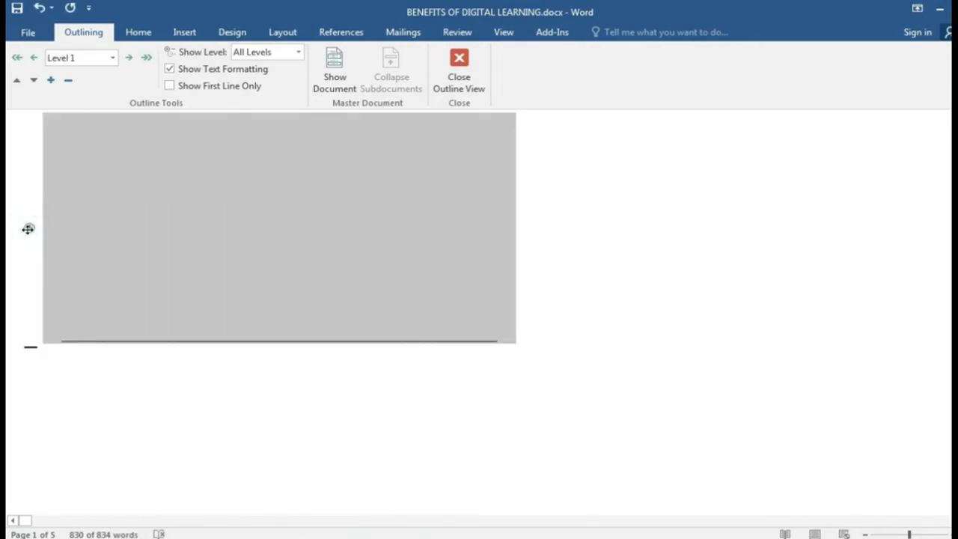
double_click(28, 229)
scroll(116, 288, "down", 2)
scroll(148, 303, "up", 1)
scroll(148, 303, "up", 2)
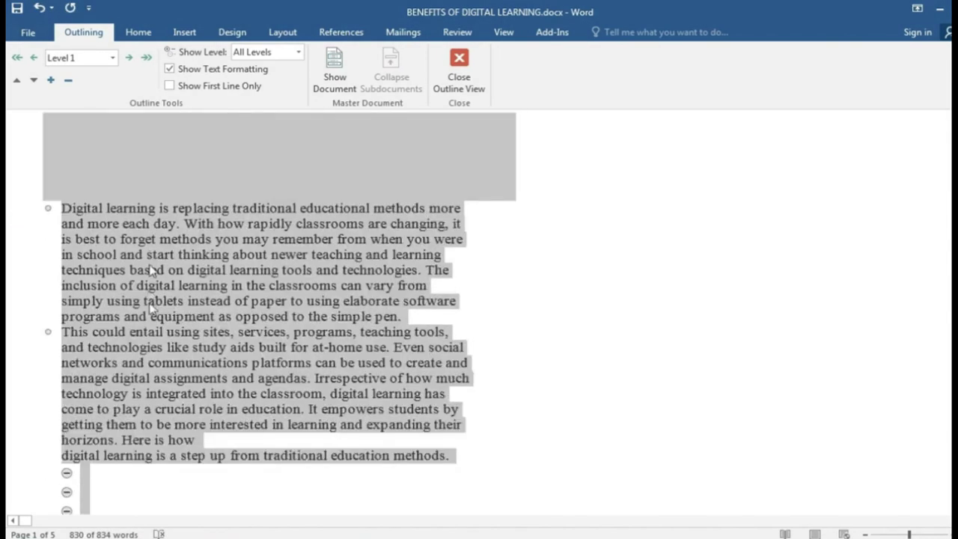
scroll(148, 304, "down", 7)
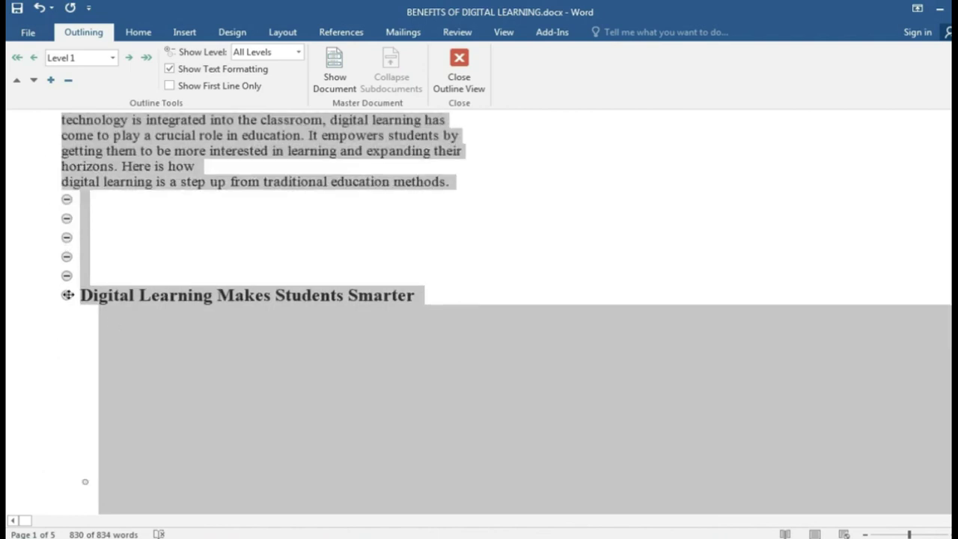
Step: Collapse and re-expand the "Digital Learning Makes Students Smarter" section, and collapse "Digital Learning Is Making Students Self-Motivated and More Accountable"
left_click(66, 295)
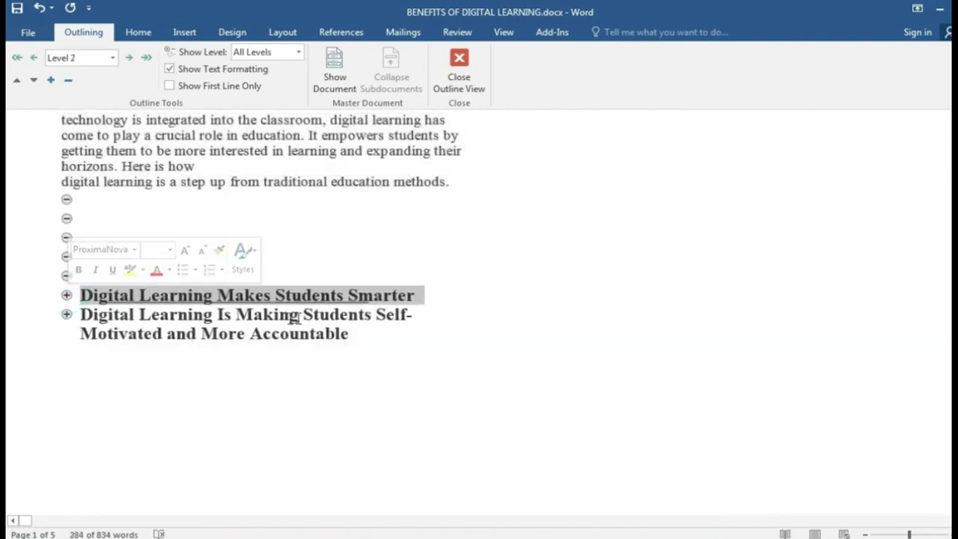
double_click(67, 295)
scroll(182, 349, "down", 15)
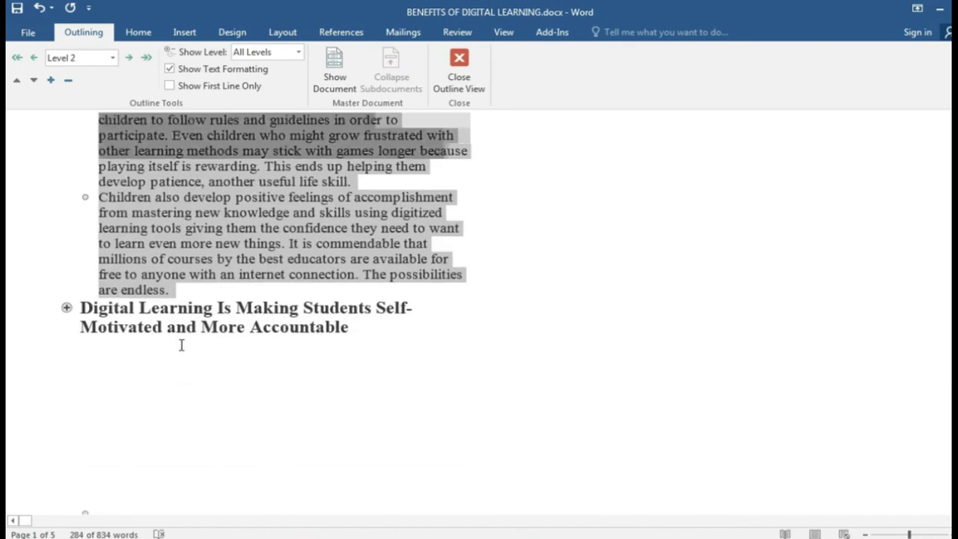
left_click(66, 307)
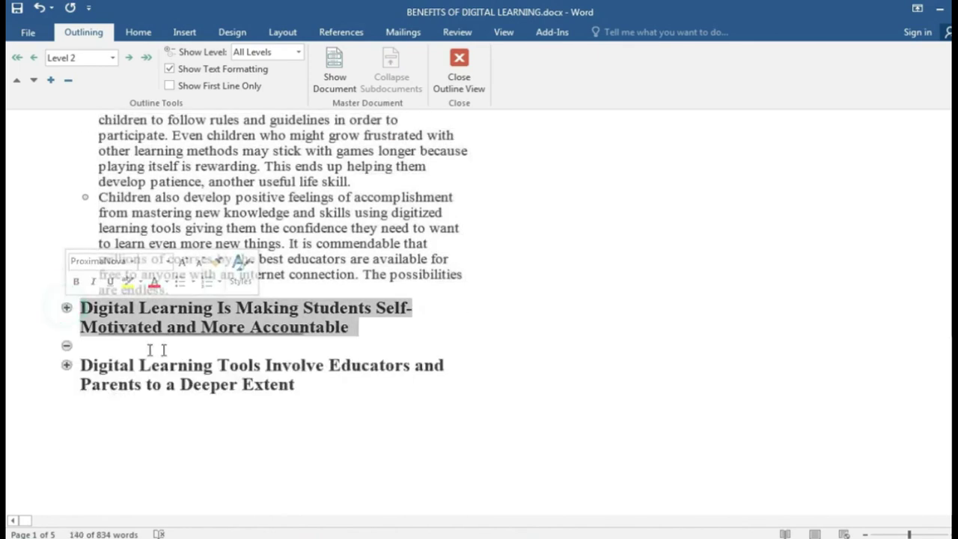
Step: Select the last two Level 2 sections in turn, and review the outline from "Digital Learning Makes Students Smarter" back to the title
left_click(65, 365)
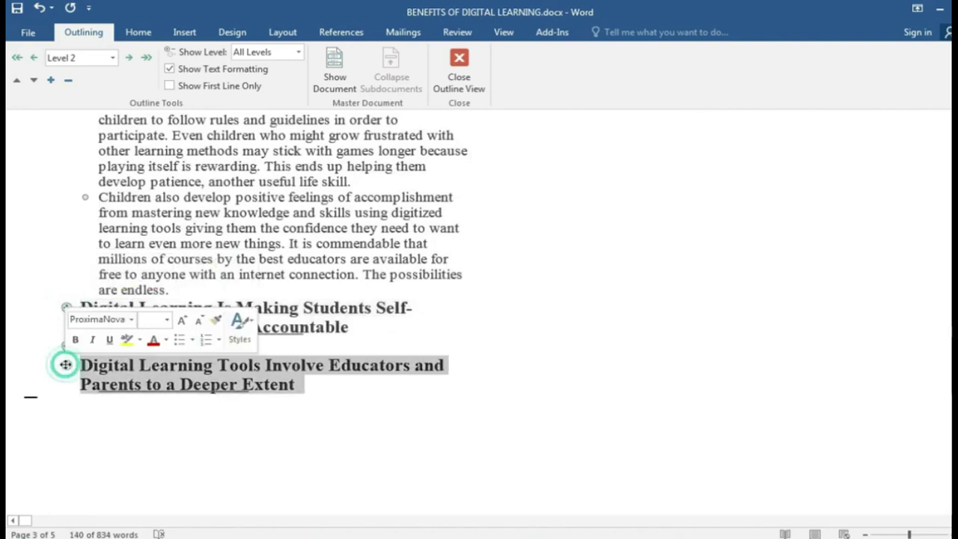
left_click(66, 306)
scroll(291, 384, "up", 10)
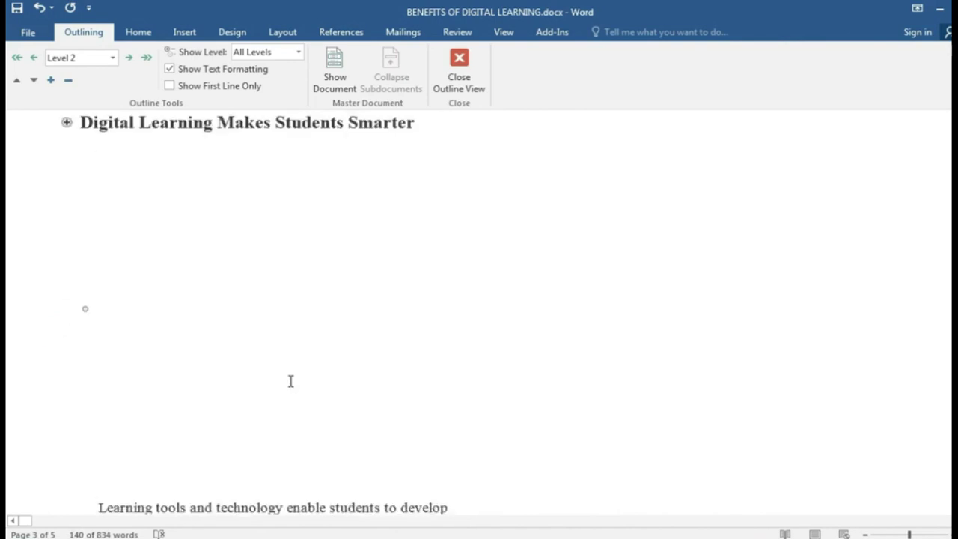
scroll(290, 381, "up", 3)
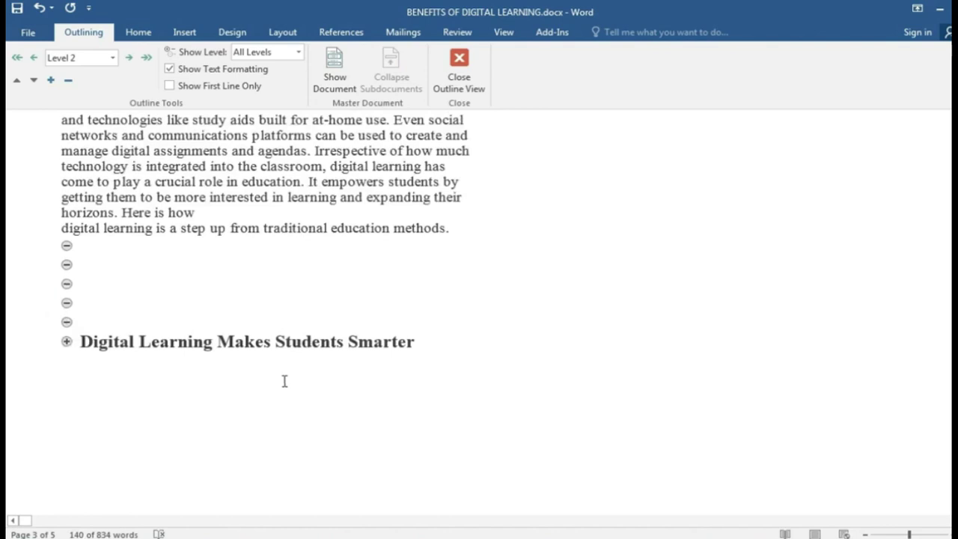
scroll(283, 381, "up", 6)
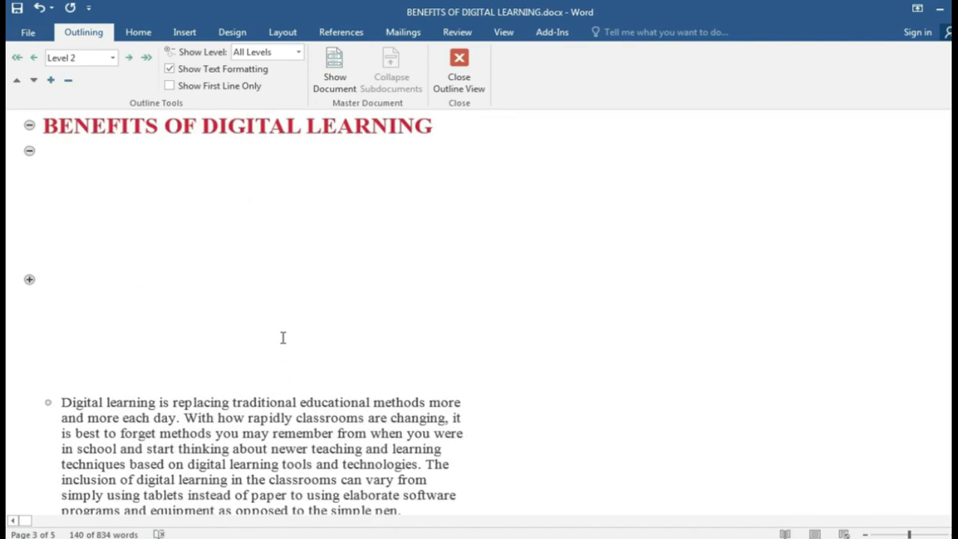
scroll(267, 248, "down", 5)
scroll(260, 271, "down", 12)
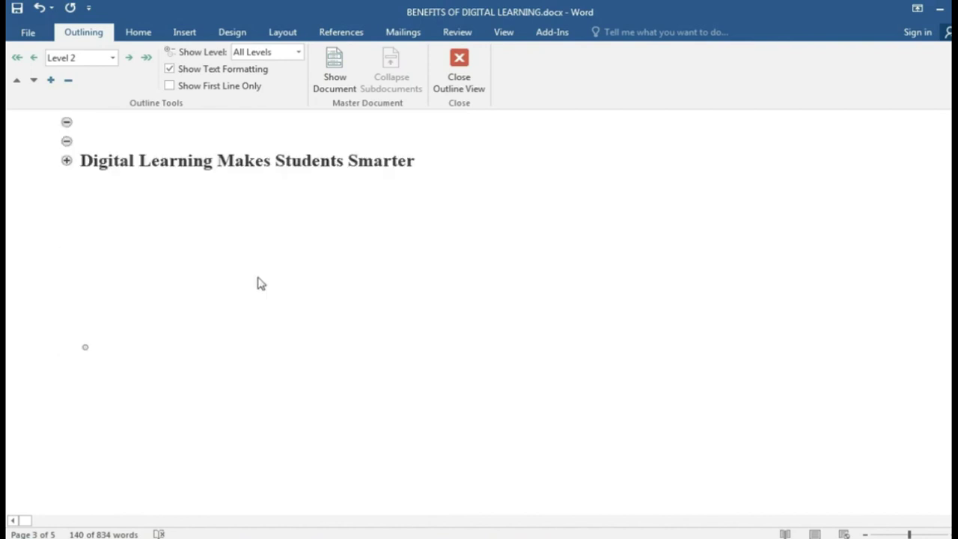
scroll(252, 389, "up", 4)
scroll(236, 369, "up", 12)
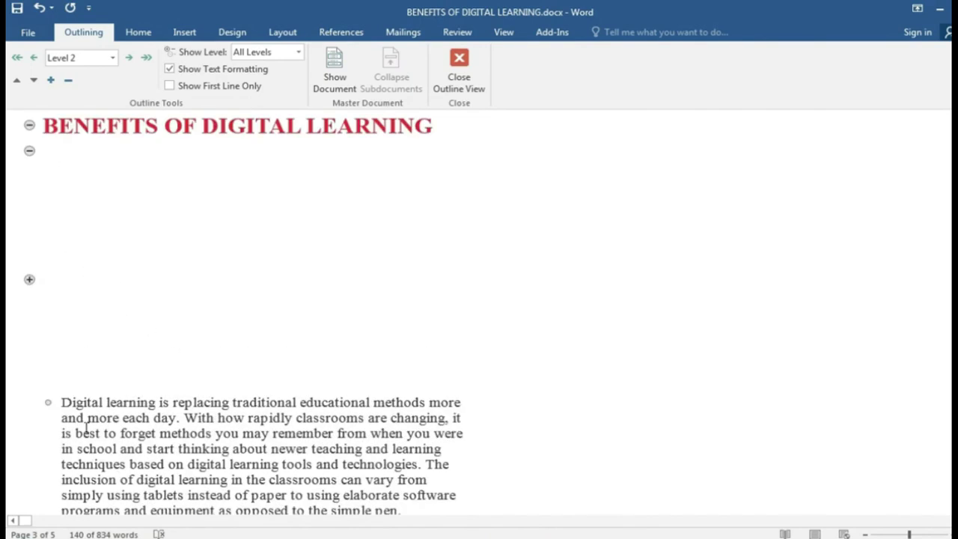
scroll(140, 446, "down", 5)
scroll(137, 448, "up", 5)
Step: Toggle the Level 1 logo section's contents, and examine the selected body text and Level 2 headings beneath it
double_click(31, 281)
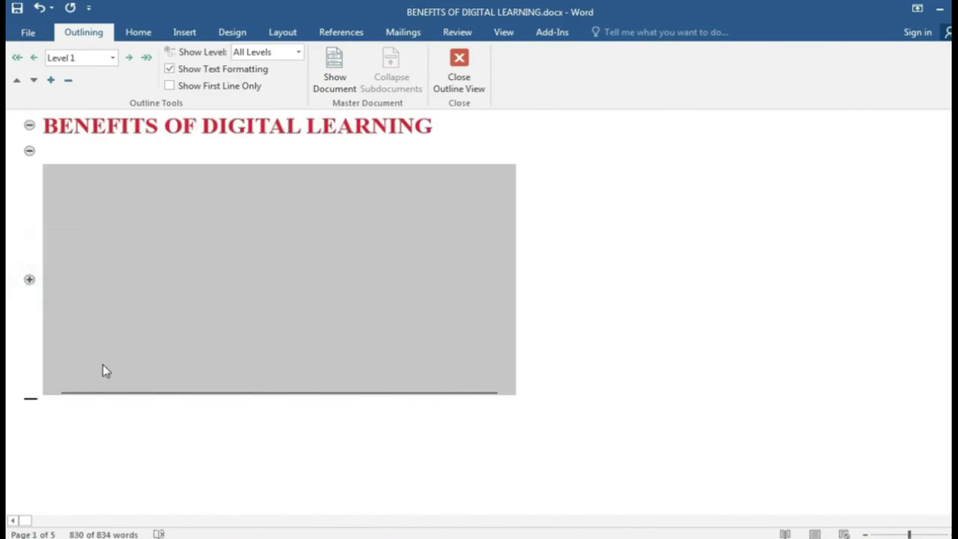
scroll(229, 421, "down", 3)
scroll(230, 421, "up", 3)
scroll(160, 370, "down", 4)
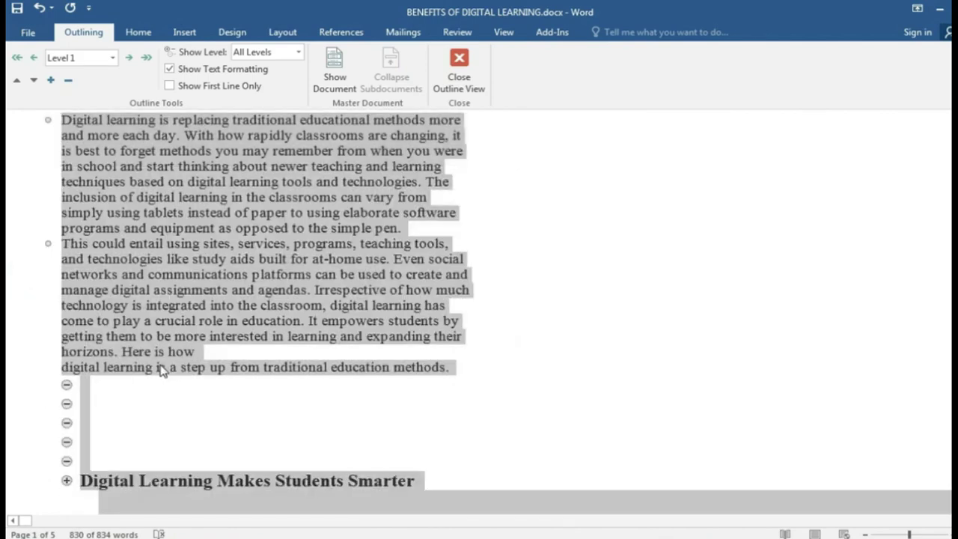
scroll(71, 487, "down", 10)
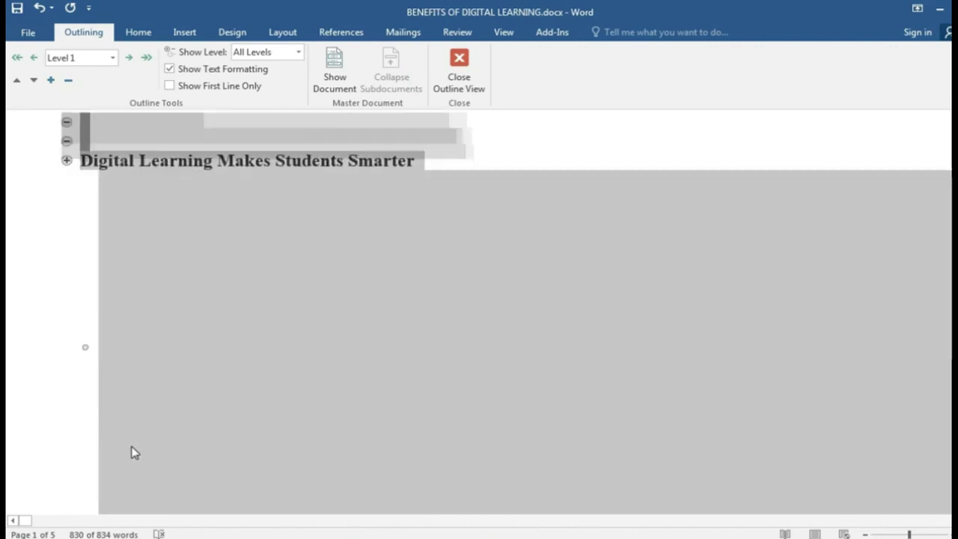
scroll(182, 484, "up", 10)
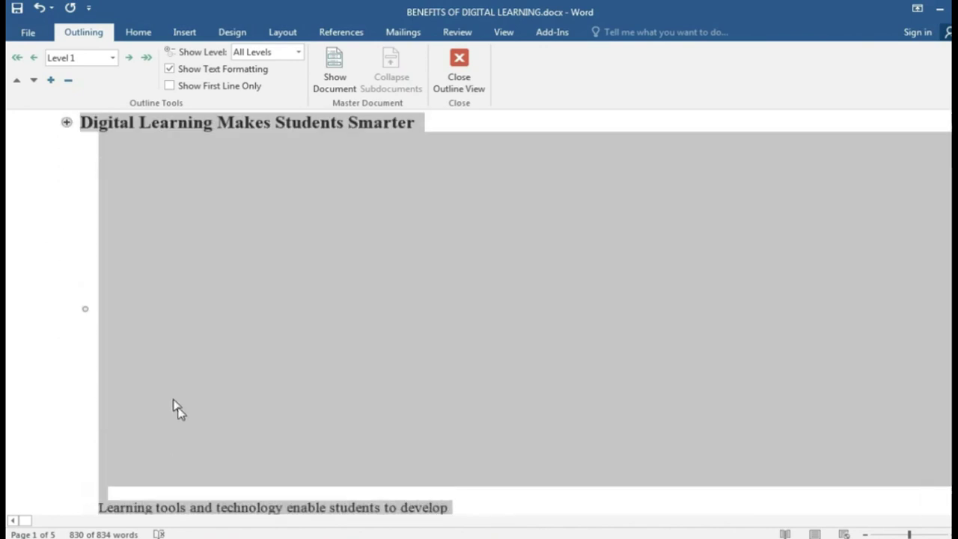
scroll(177, 408, "up", 2)
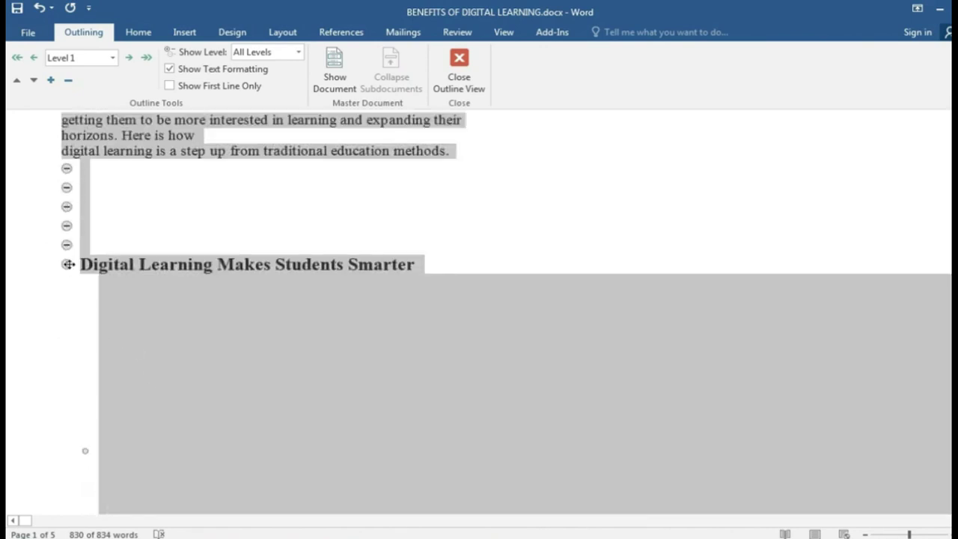
Step: Collapse "Digital Learning Makes Students Smarter" and expand "Digital Learning Tools Involve Educators and Parents to a Deeper Extent" to review its text
double_click(69, 264)
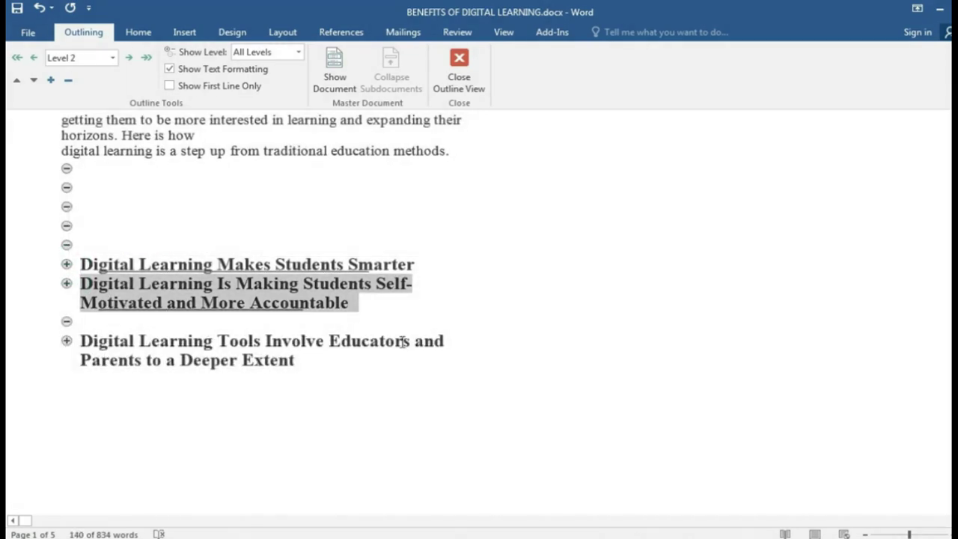
left_click(66, 340)
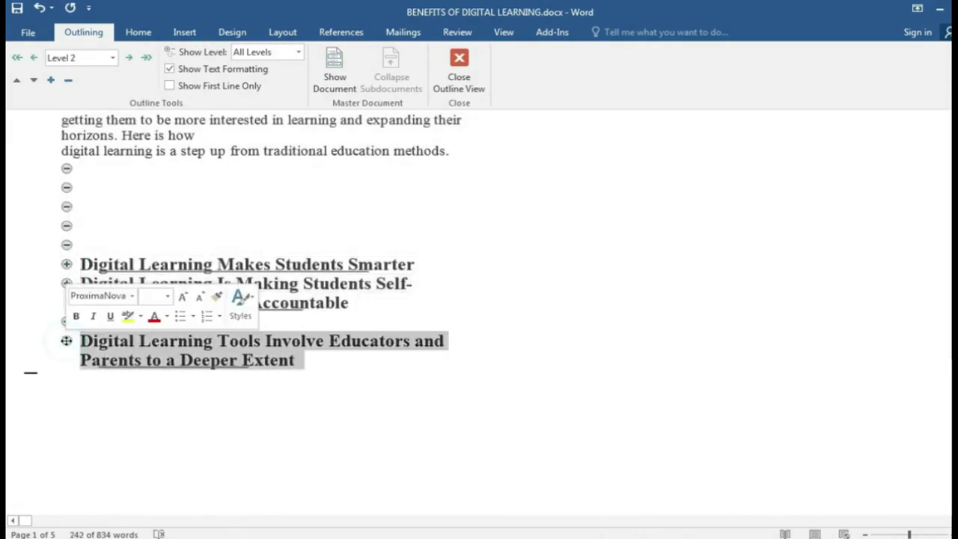
double_click(67, 341)
scroll(254, 423, "down", 10)
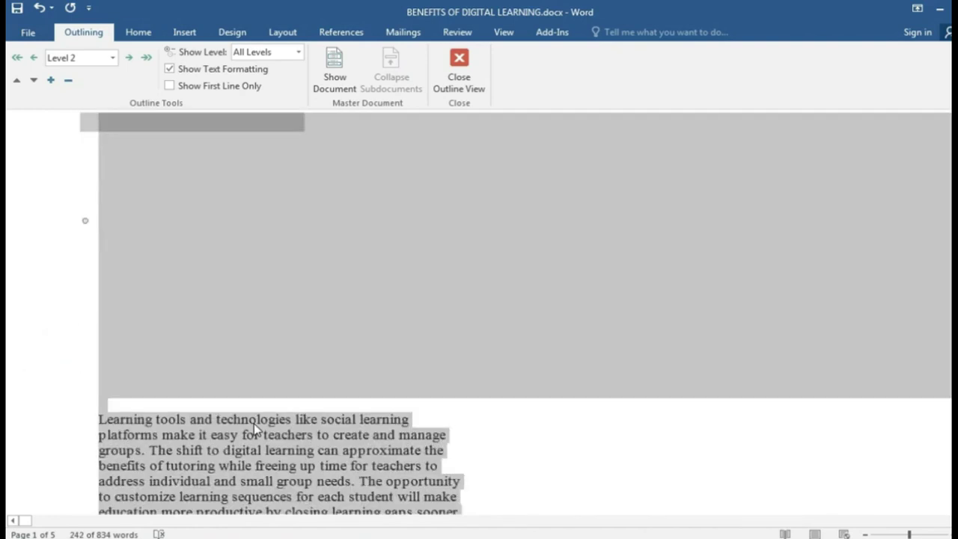
scroll(254, 428, "down", 5)
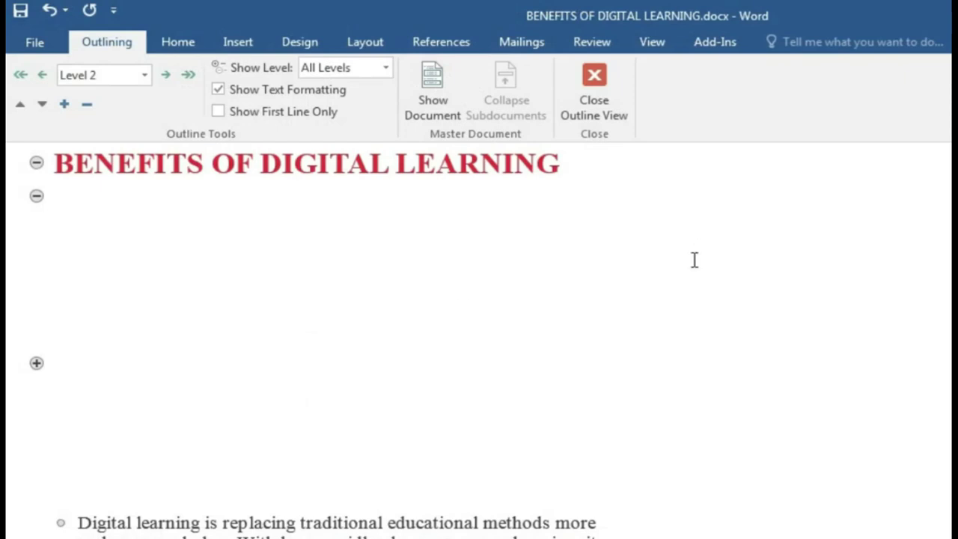
Step: Close Outline View and look through the document's pictures and paragraphs in Print Layout
left_click(597, 85)
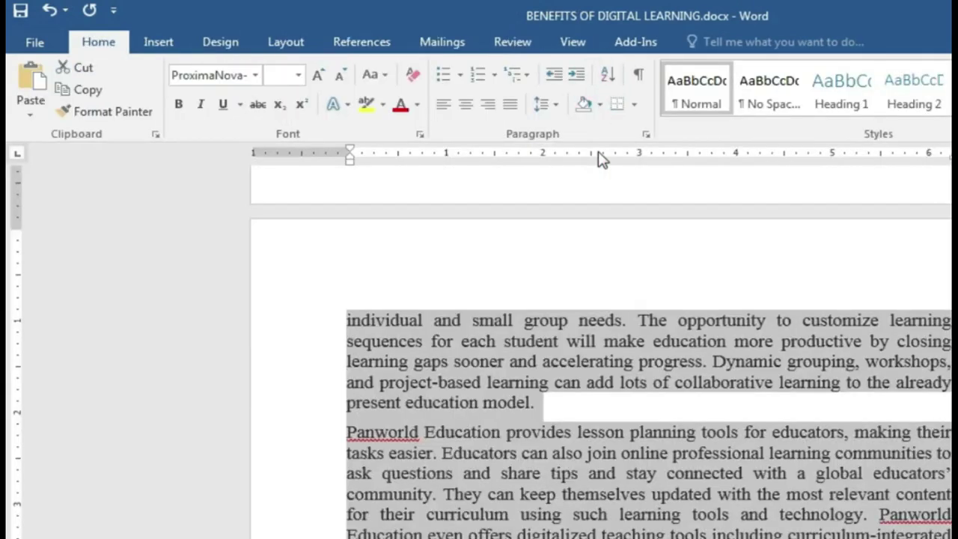
scroll(680, 442, "up", 15)
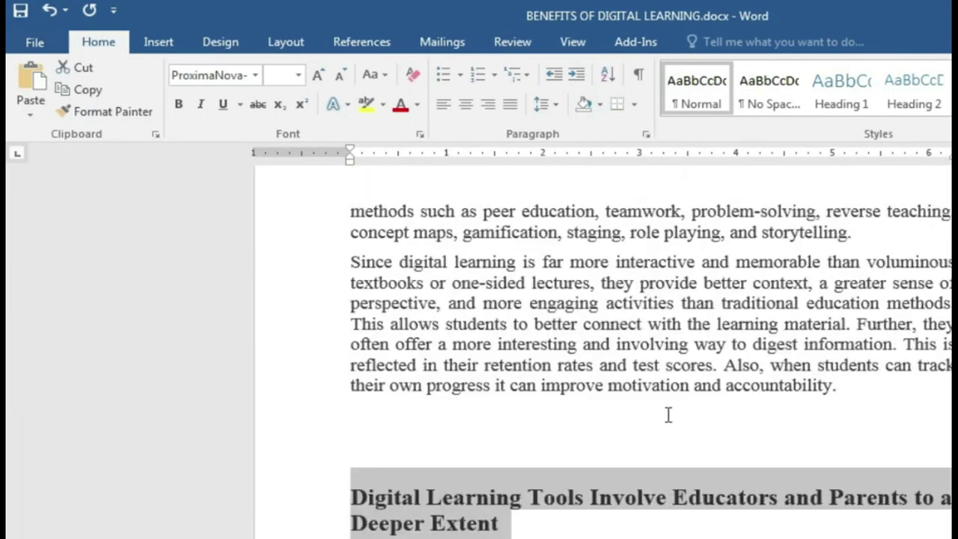
left_click(575, 42)
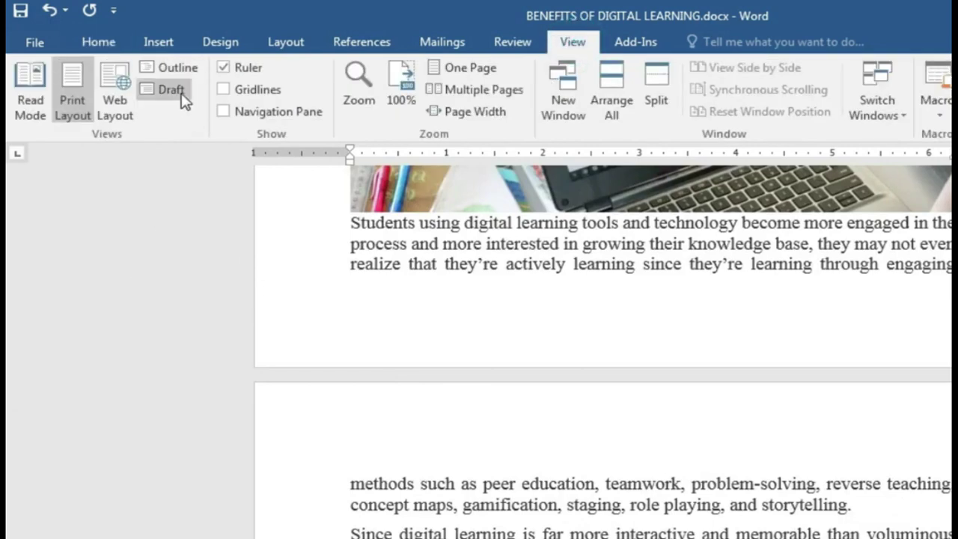
scroll(446, 312, "up", 10)
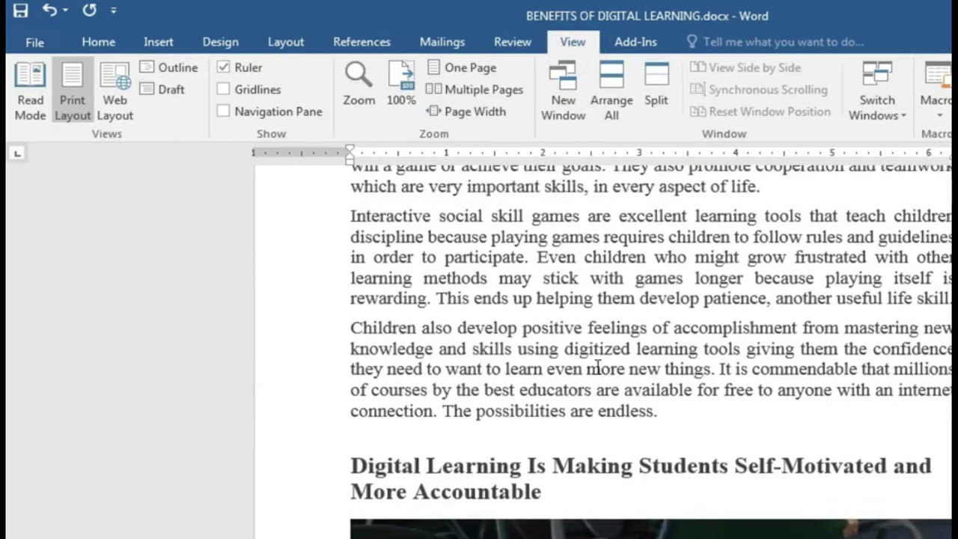
scroll(604, 368, "up", 12)
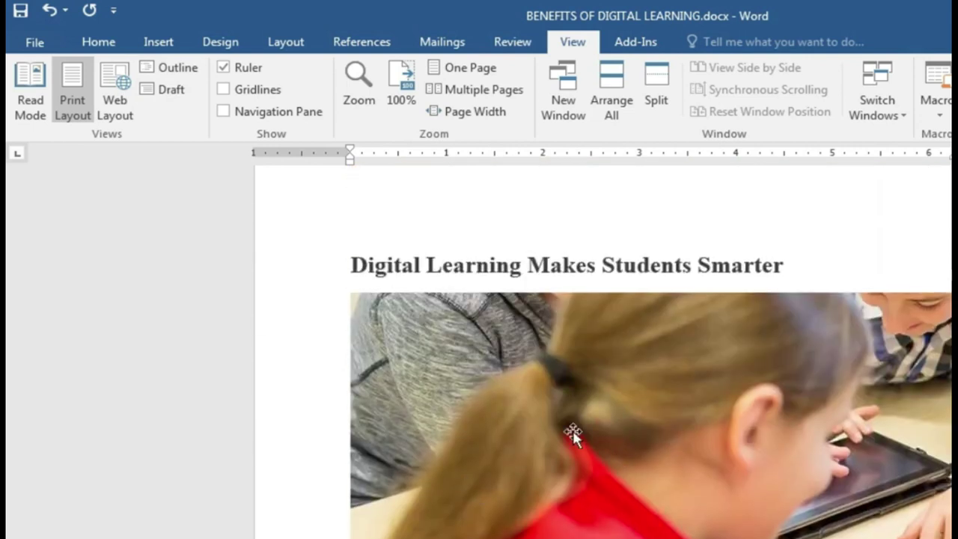
scroll(574, 438, "down", 3)
scroll(656, 453, "down", 4)
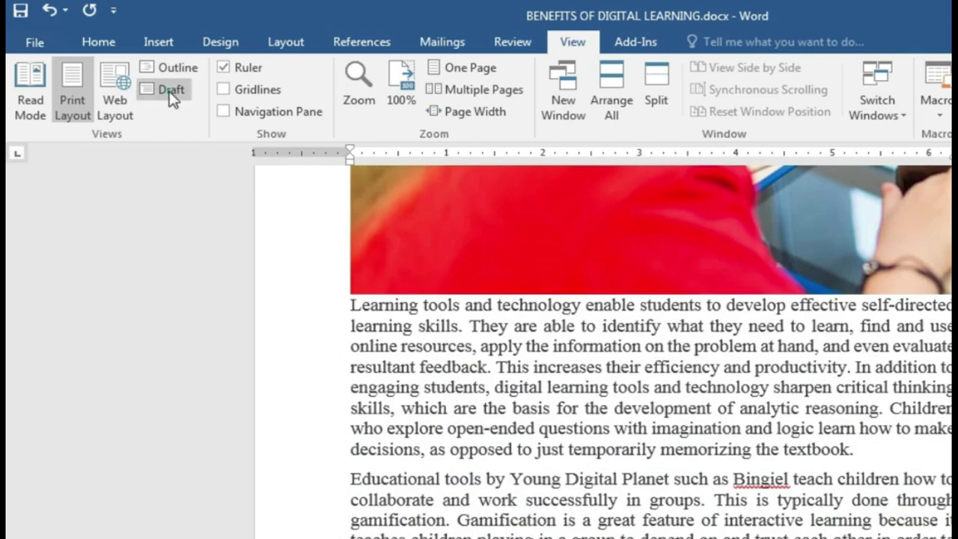
Step: Switch the document to Draft view and review how its title, text and picture areas are displayed
left_click(171, 91)
scroll(500, 390, "up", 10)
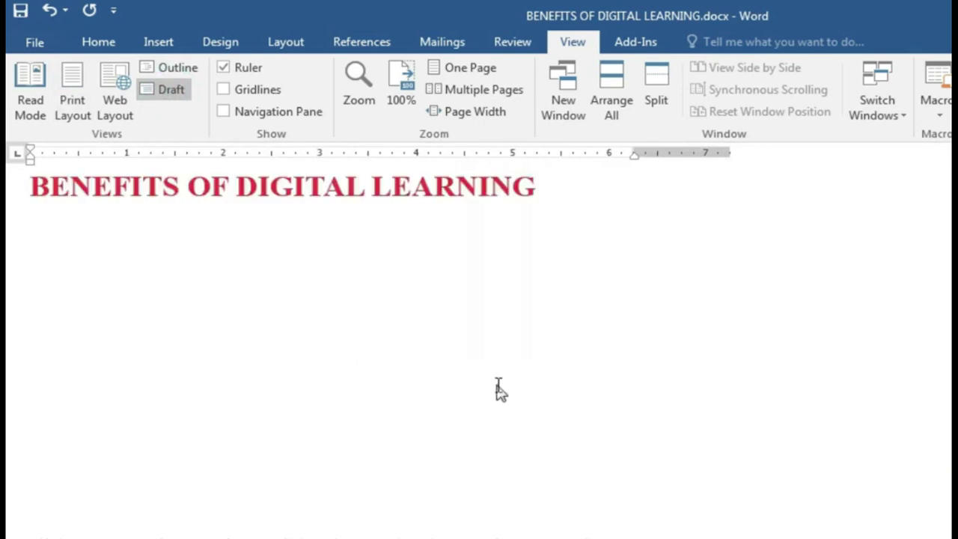
scroll(498, 385, "down", 20)
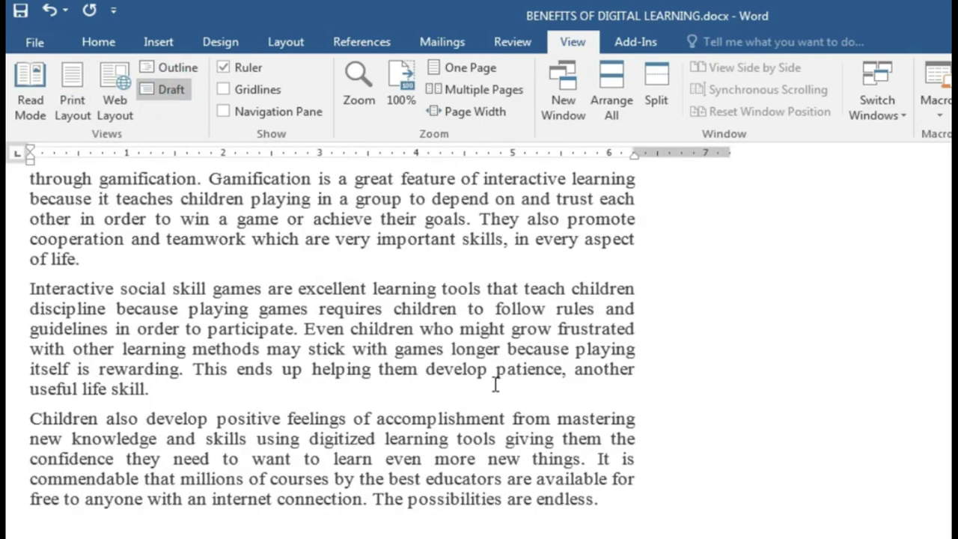
scroll(494, 383, "down", 3)
scroll(490, 382, "up", 10)
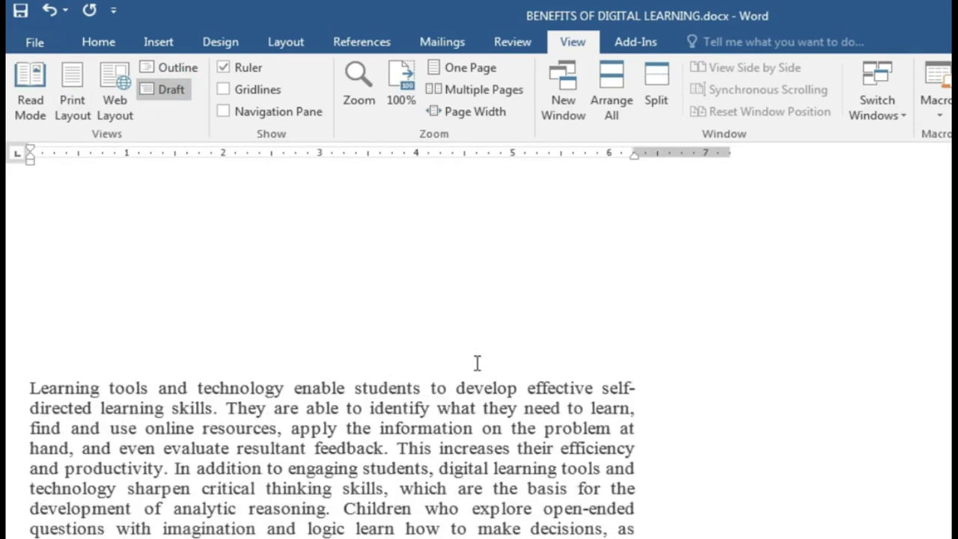
scroll(477, 359, "up", 5)
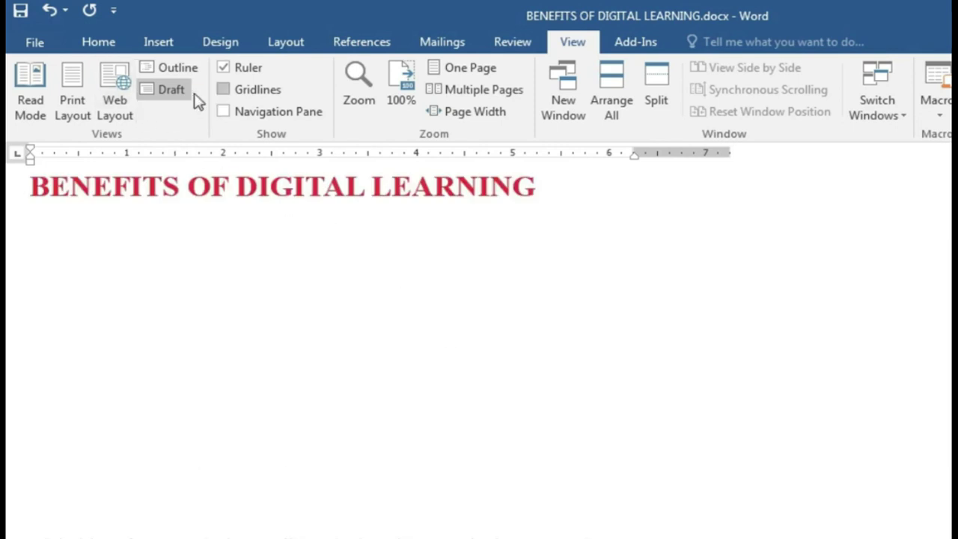
Step: Return the document to Print Layout, clear the text selection, and examine how the ruler's left indent aligns with the paragraphs
left_click(79, 88)
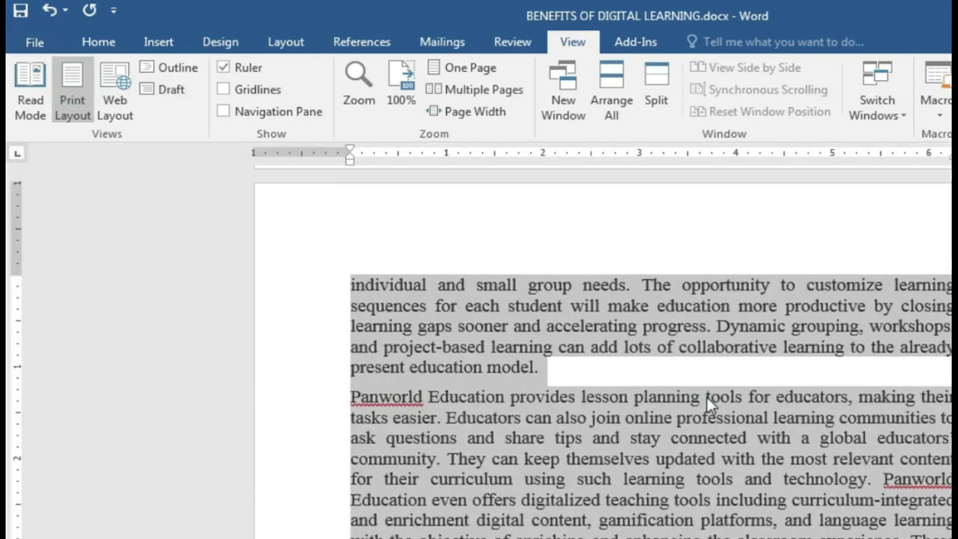
left_click(707, 396)
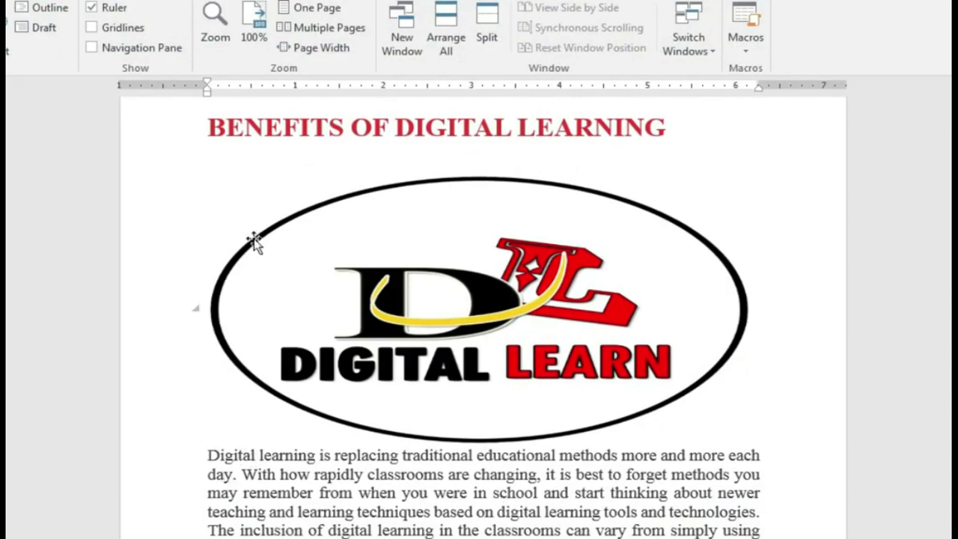
mouse_move(209, 94)
left_mouse_down()
mouse_move(394, 124)
mouse_move(208, 109)
left_mouse_up()
scroll(279, 215, "down", 4)
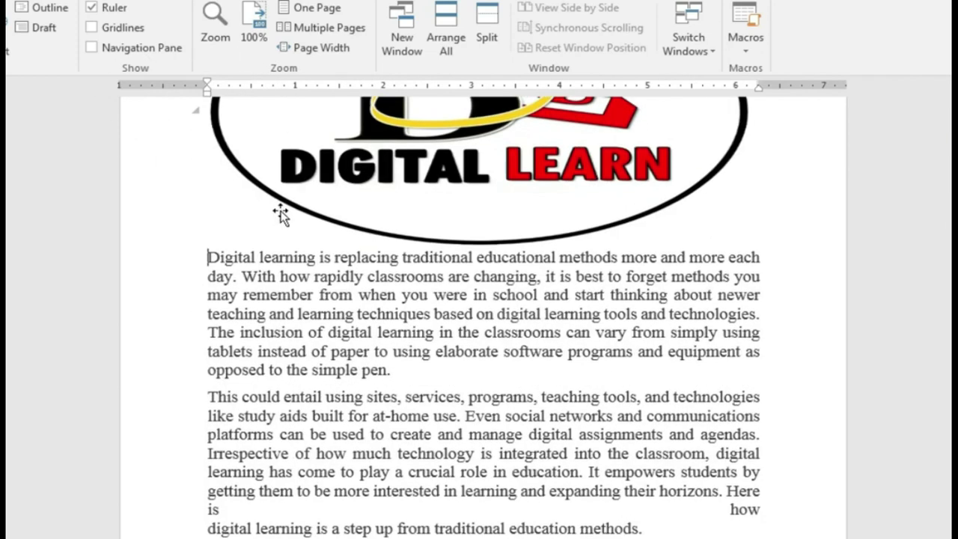
scroll(280, 224, "down", 14)
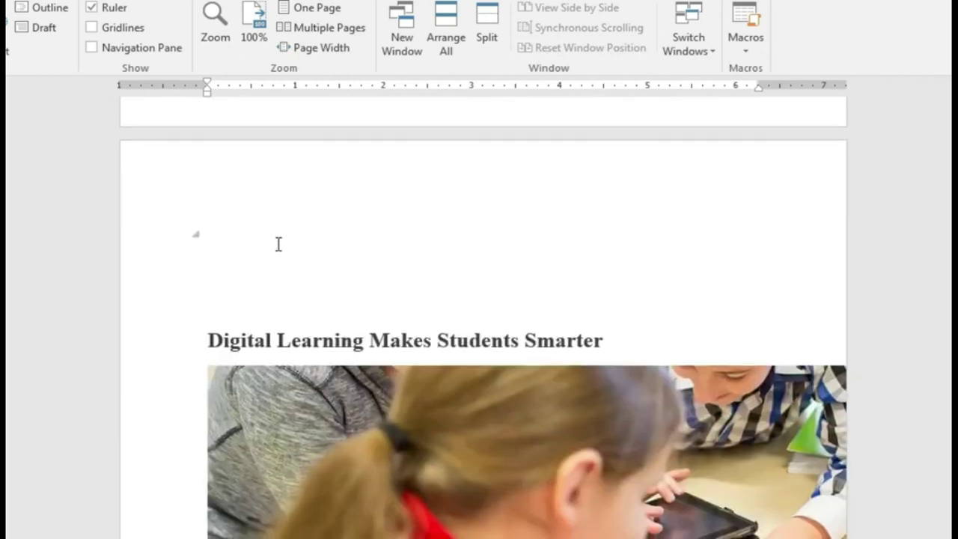
scroll(278, 244, "down", 10)
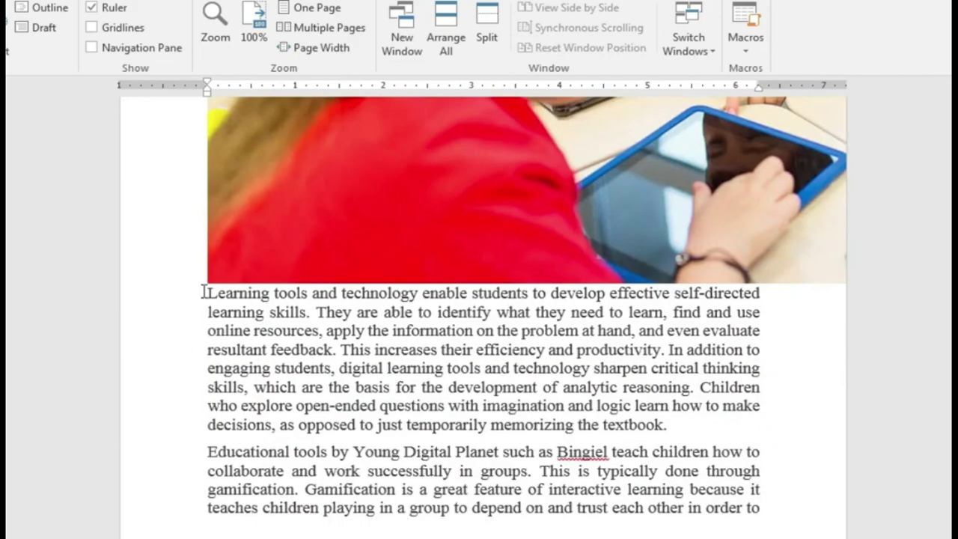
left_click(203, 292)
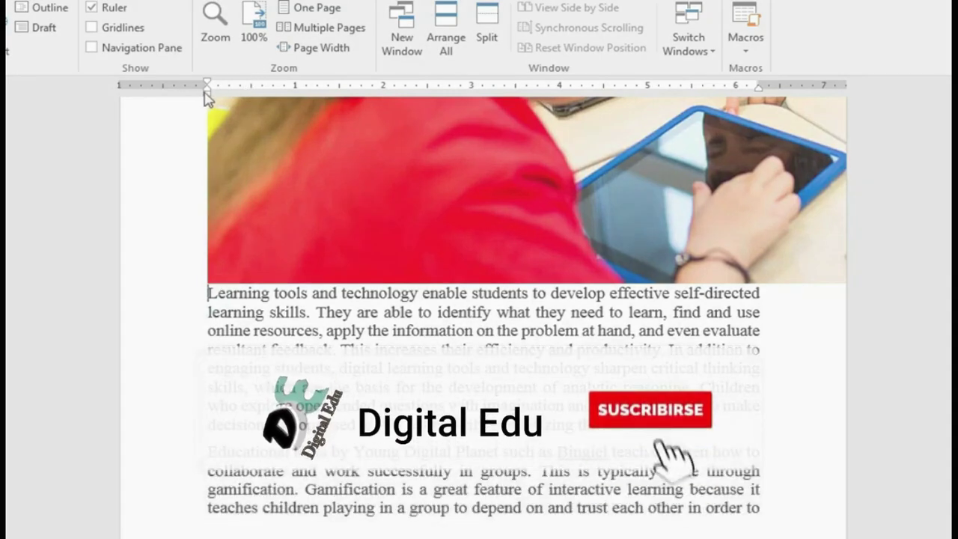
mouse_move(205, 90)
left_mouse_down()
mouse_move(346, 118)
mouse_move(209, 124)
left_mouse_up()
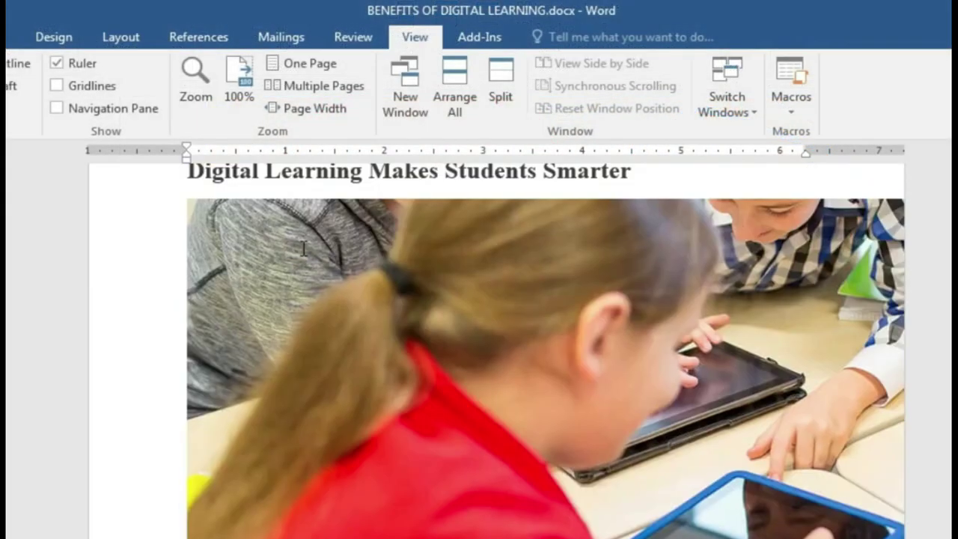
Step: Hide the ruler and return to the title on the first page
scroll(301, 237, "down", 5)
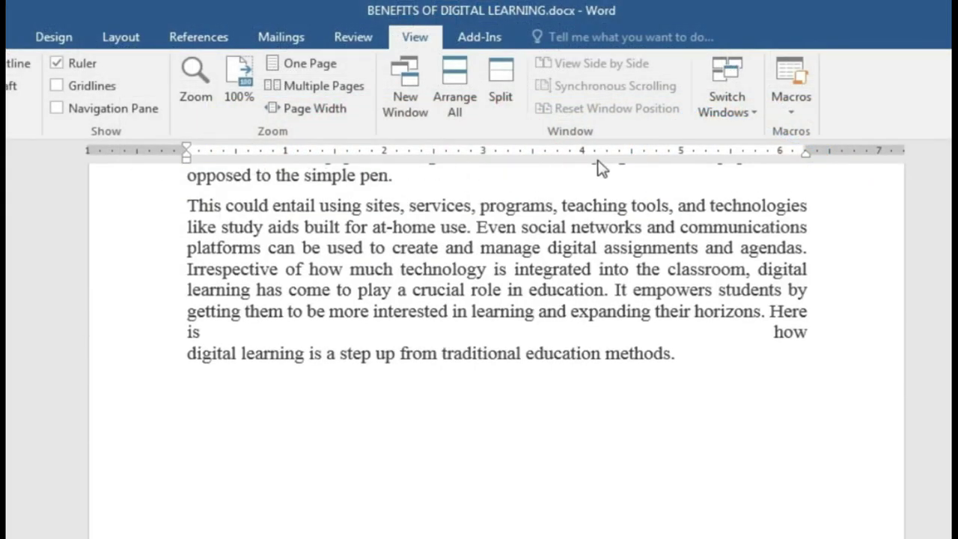
left_click(57, 64)
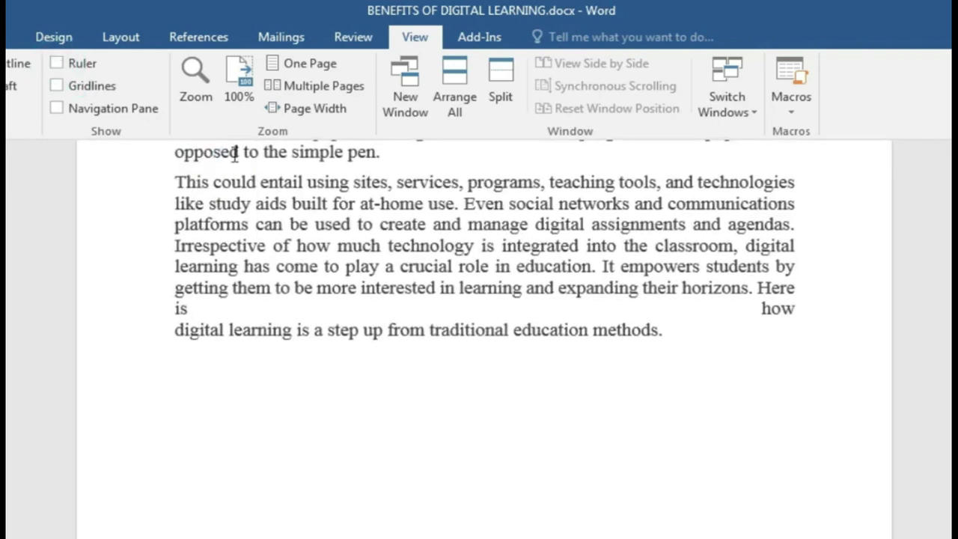
scroll(899, 215, "up", 10)
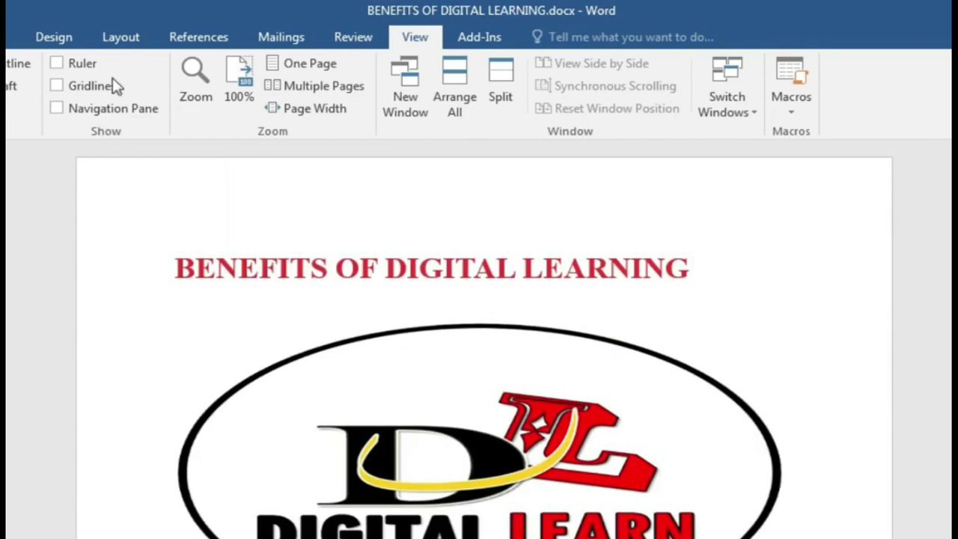
Step: Show the ruler and gridlines, placing the cursor at the end of the document's last paragraph
left_click(57, 66)
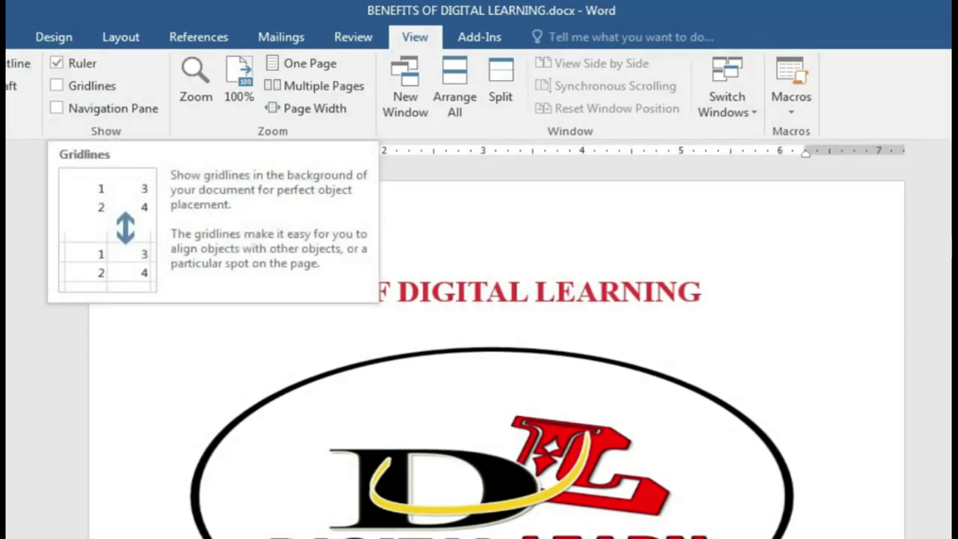
left_click_drag(956, 174, 956, 184)
left_click(468, 323)
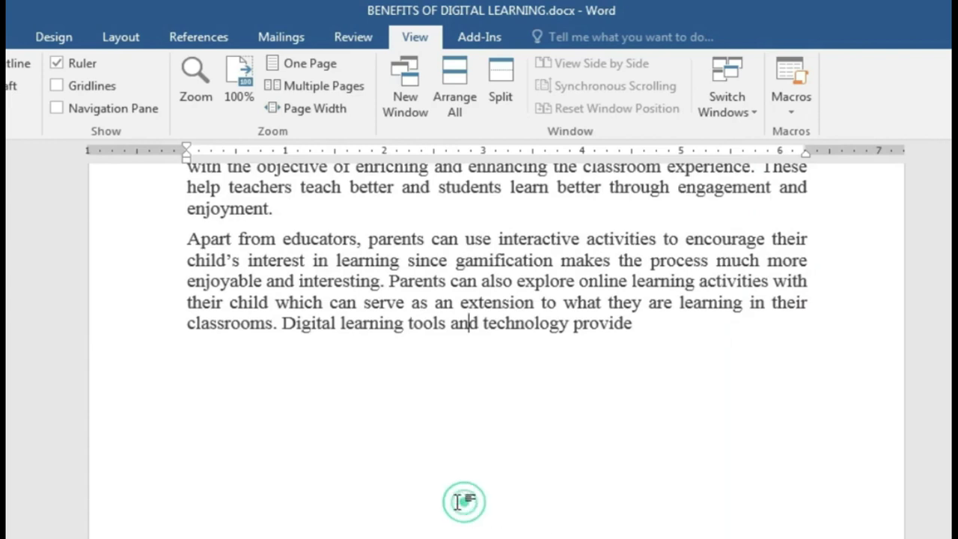
left_click(689, 332)
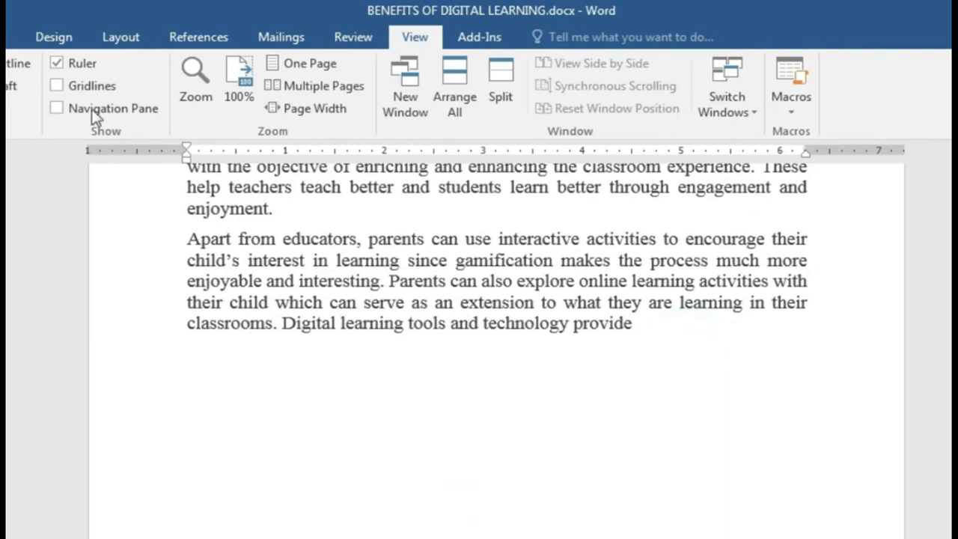
left_click(65, 88)
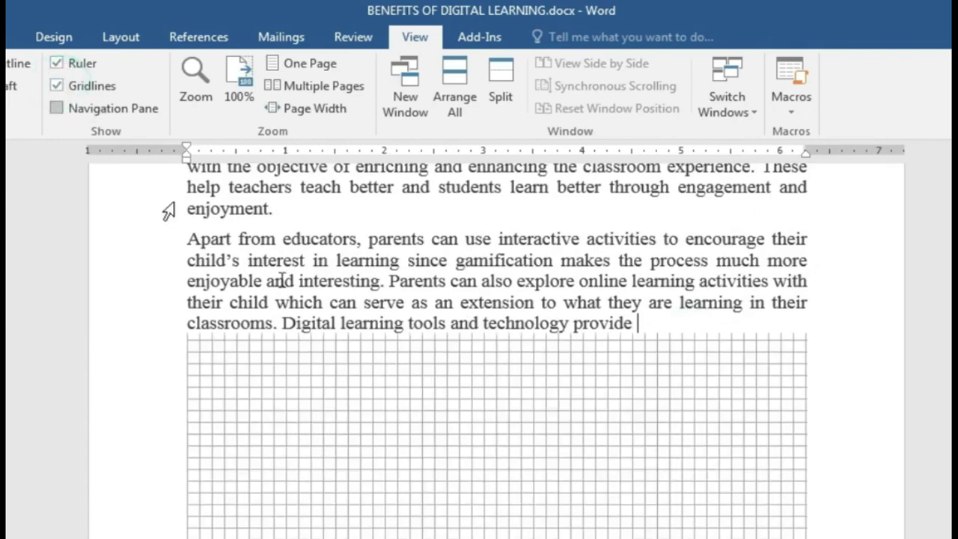
scroll(524, 360, "down", 5)
scroll(524, 374, "up", 4)
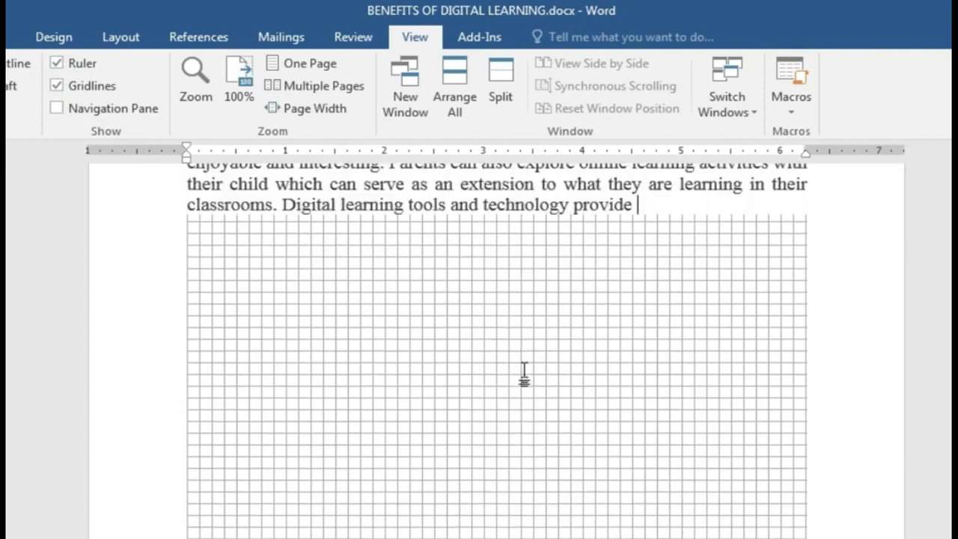
scroll(524, 374, "down", 2)
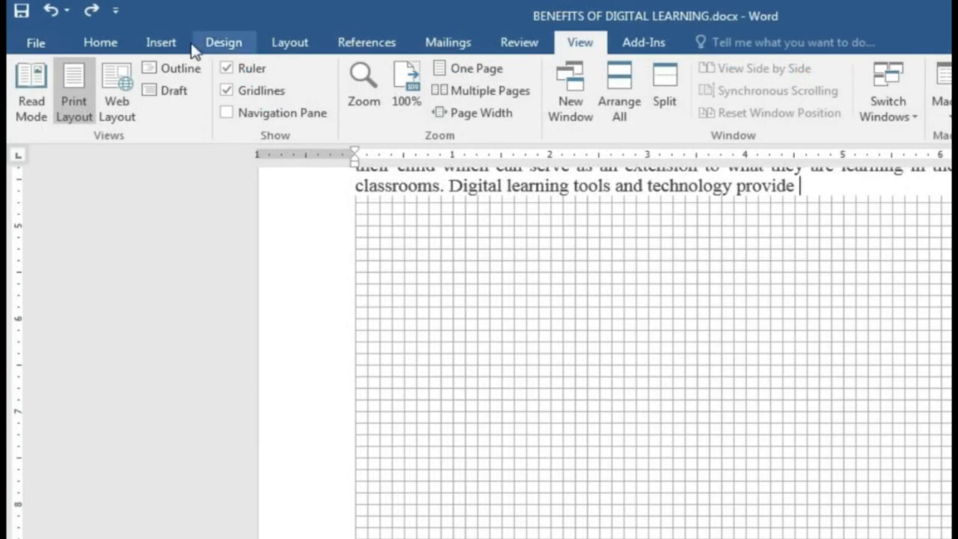
Step: Draw a right triangle from three straight lines along the gridlines below the last paragraph, about 6 grid squares wide and 10 tall
left_click(167, 42)
left_click(280, 116)
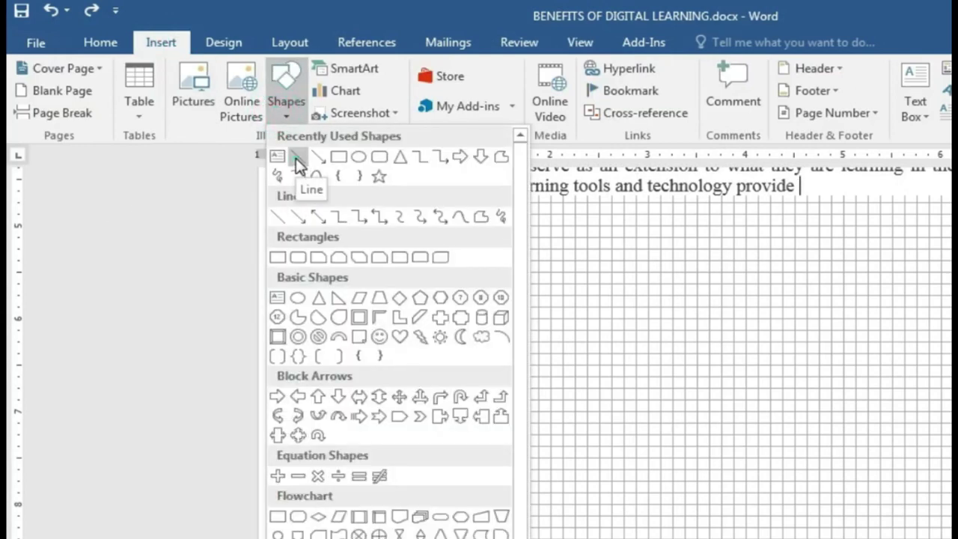
left_click(297, 158)
mouse_move(644, 306)
left_mouse_down()
mouse_move(676, 329)
mouse_move(740, 415)
mouse_move(721, 423)
left_mouse_up()
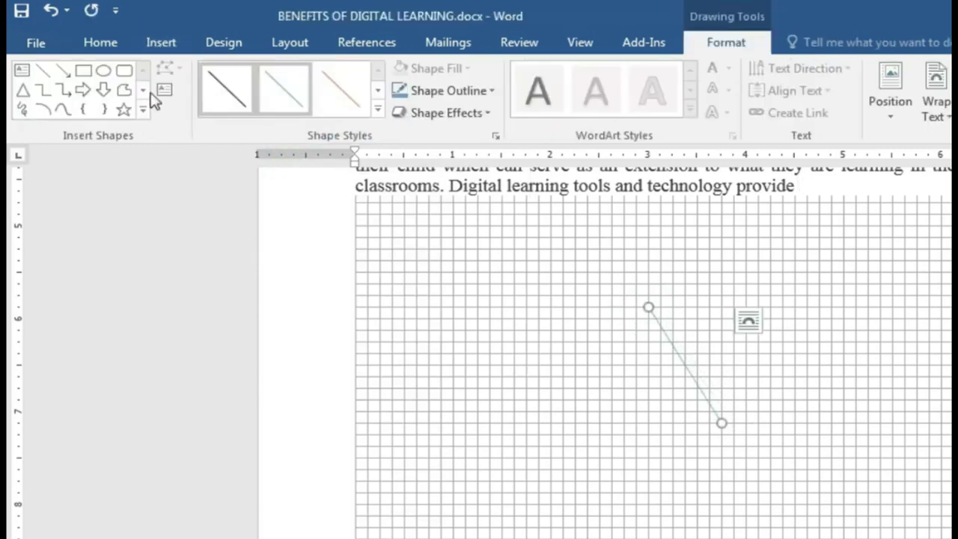
left_click(43, 71)
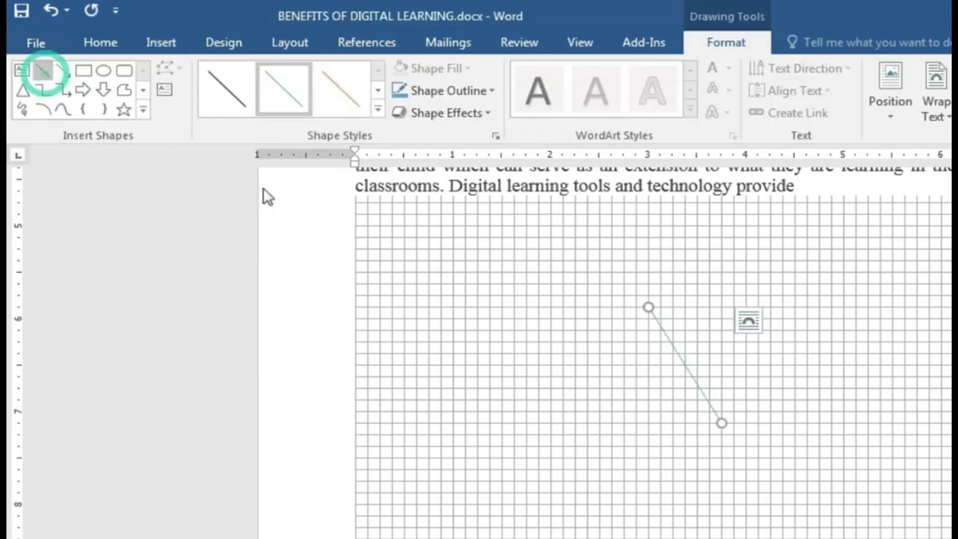
left_click_drag(646, 308, 648, 423)
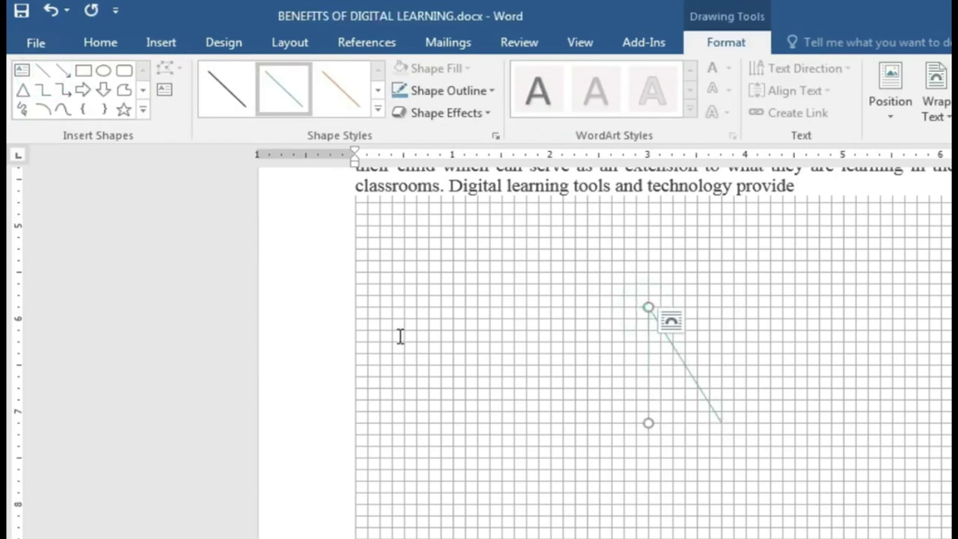
left_click(43, 71)
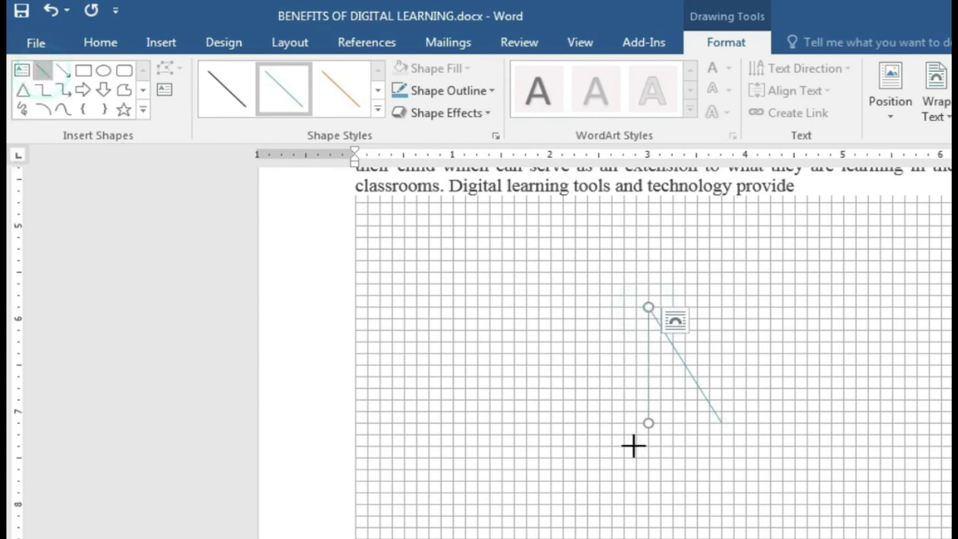
left_click_drag(646, 423, 721, 423)
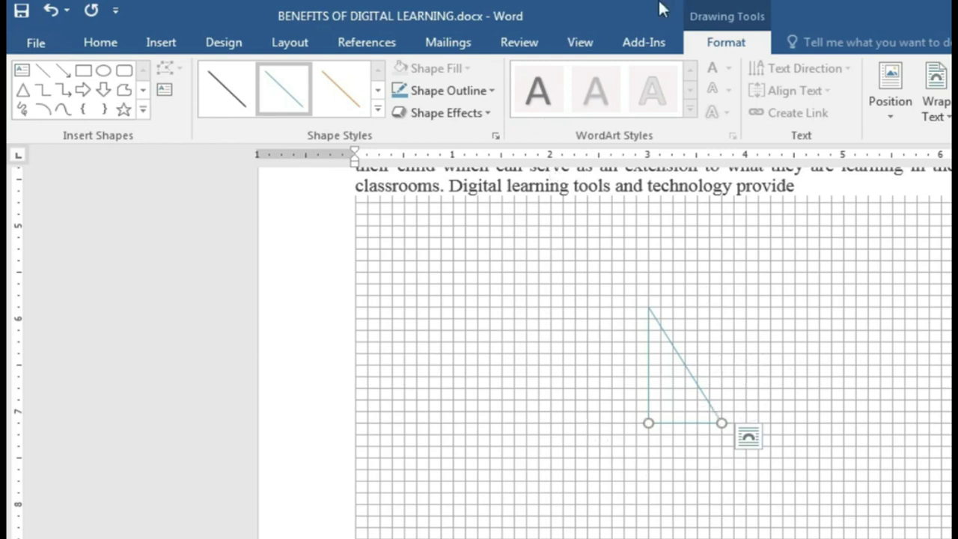
Step: Hide the gridlines and deselect the triangle's base line
left_click(589, 43)
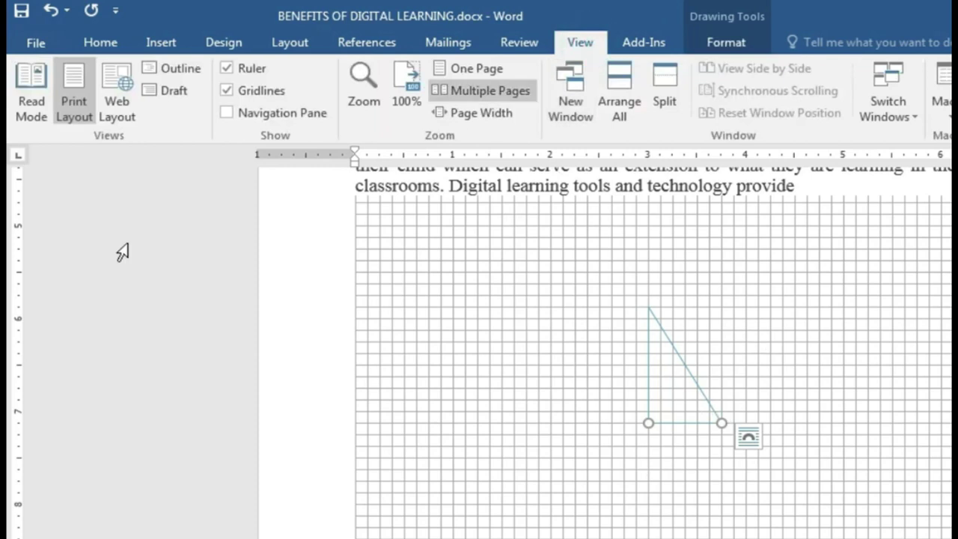
left_click(228, 92)
left_click(786, 423)
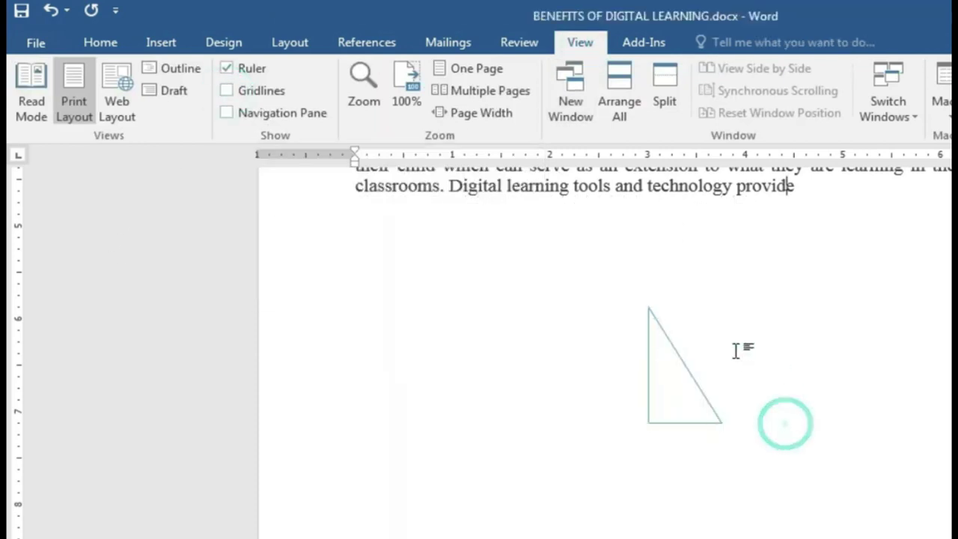
Step: Draw a second, slightly smaller right triangle from three straight lines beside the first one, without gridlines
left_click(155, 46)
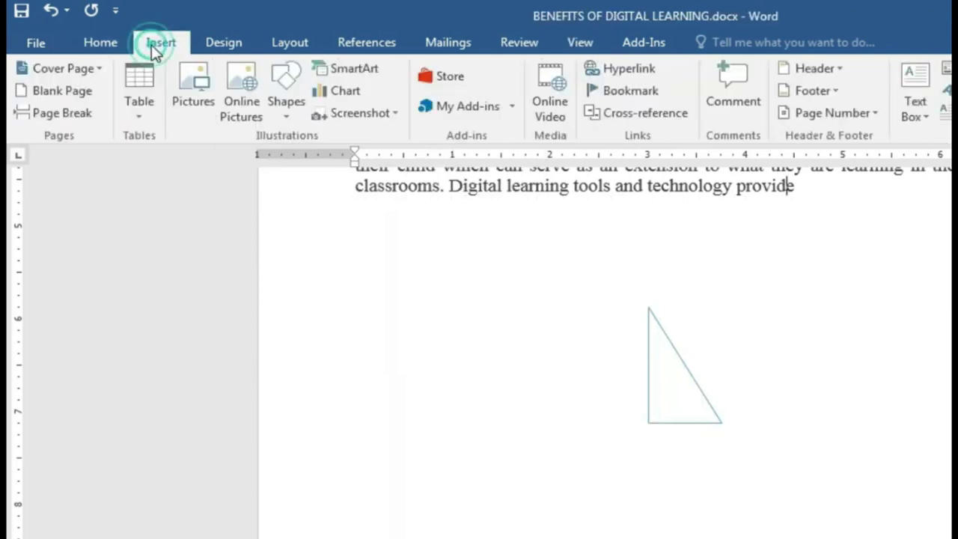
left_click(286, 109)
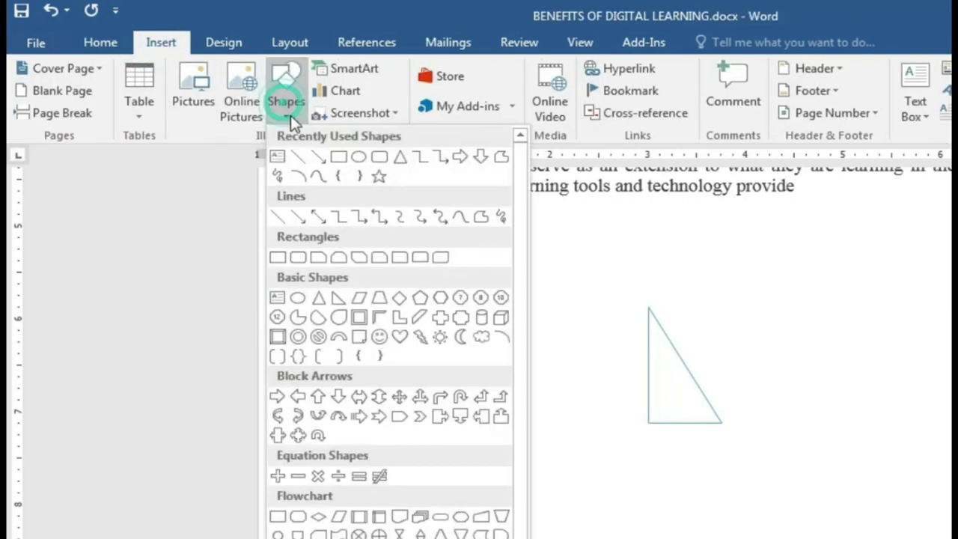
left_click(296, 158)
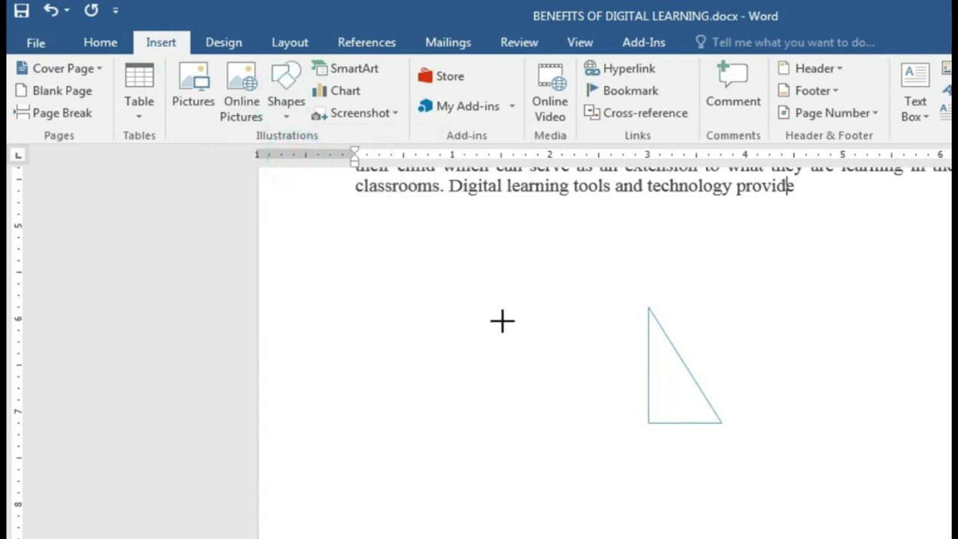
left_click_drag(486, 319, 544, 423)
left_click(43, 70)
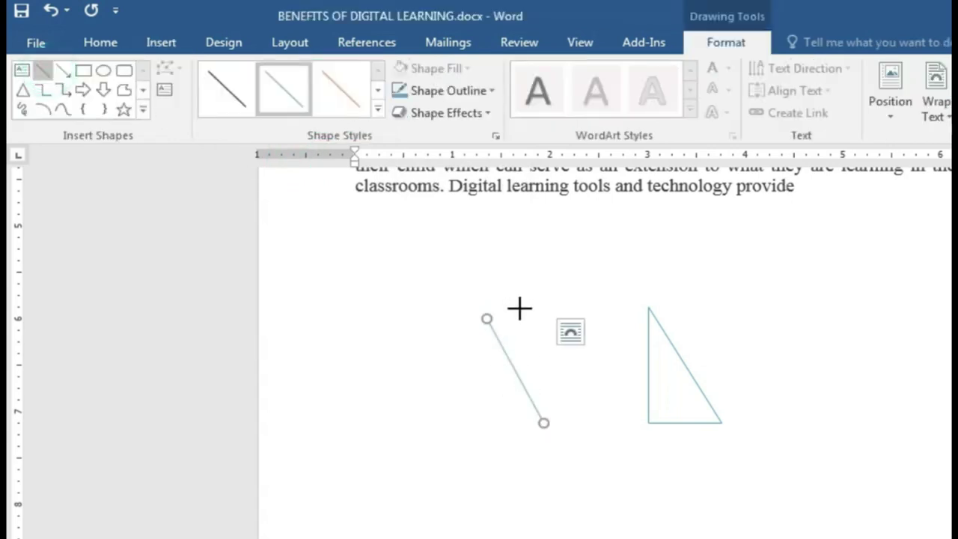
left_click_drag(485, 319, 486, 423)
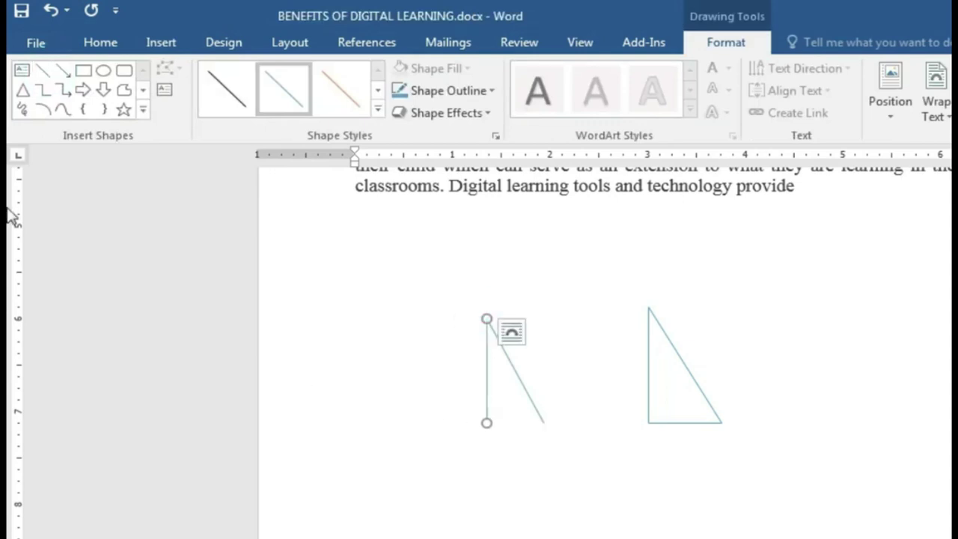
left_click(42, 70)
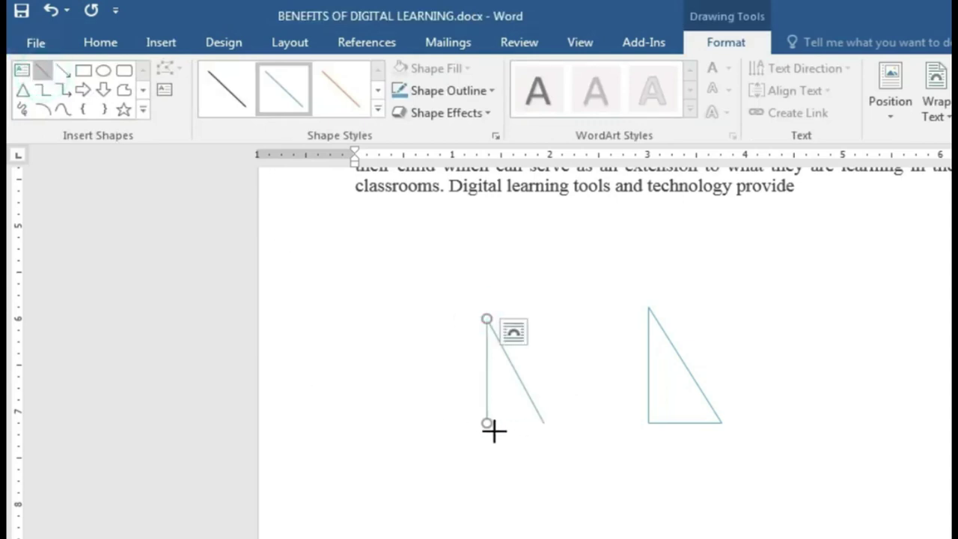
left_click_drag(487, 424, 544, 423)
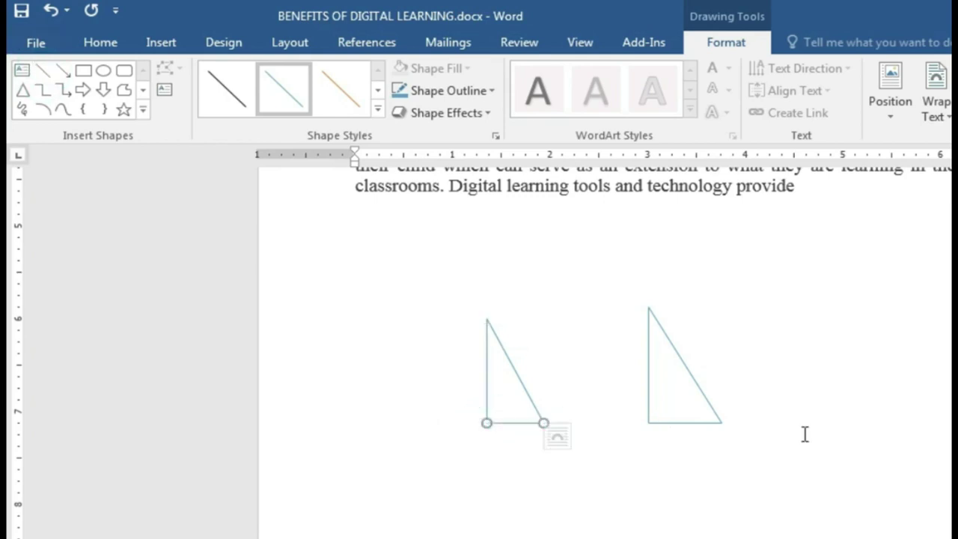
Step: Show the gridlines to compare both triangles against them, and hide the gridlines again
left_click(583, 38)
left_click(269, 95)
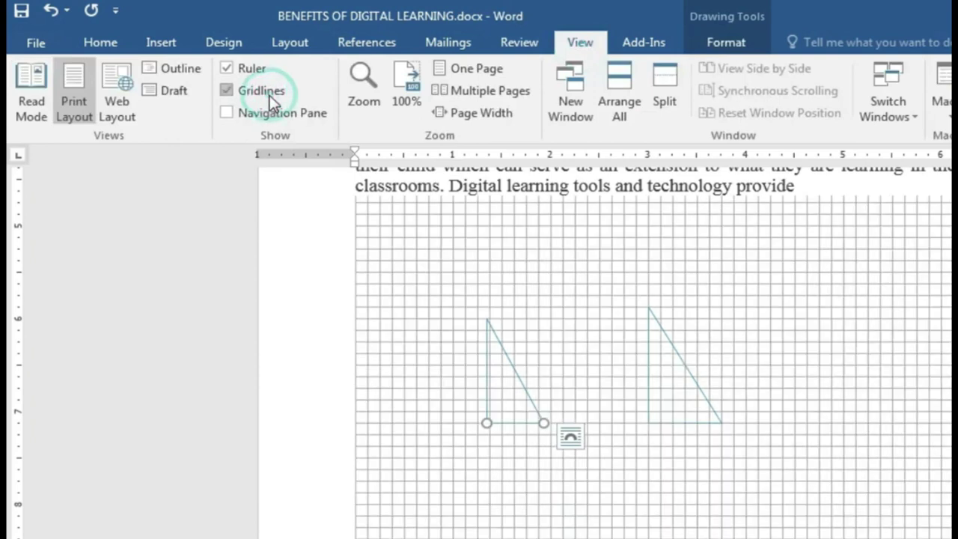
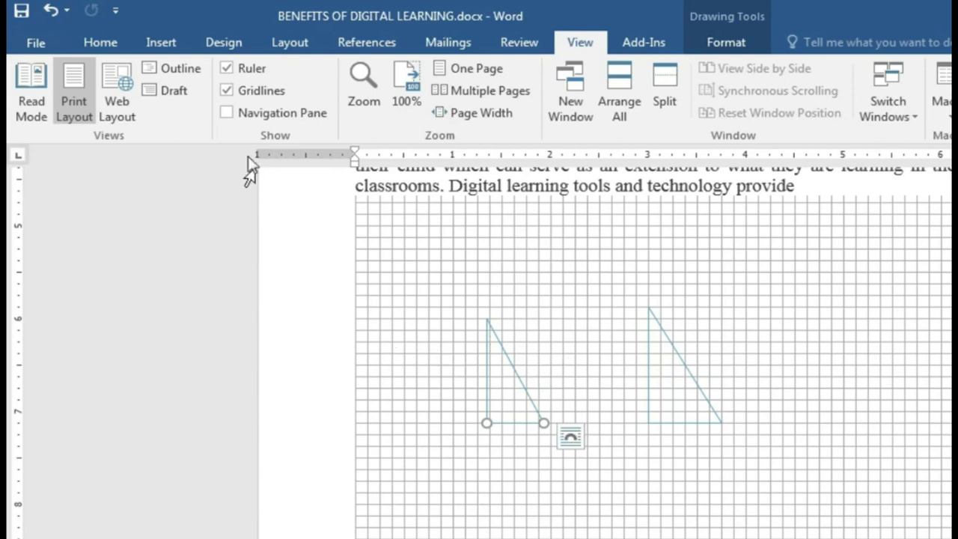
left_click(225, 90)
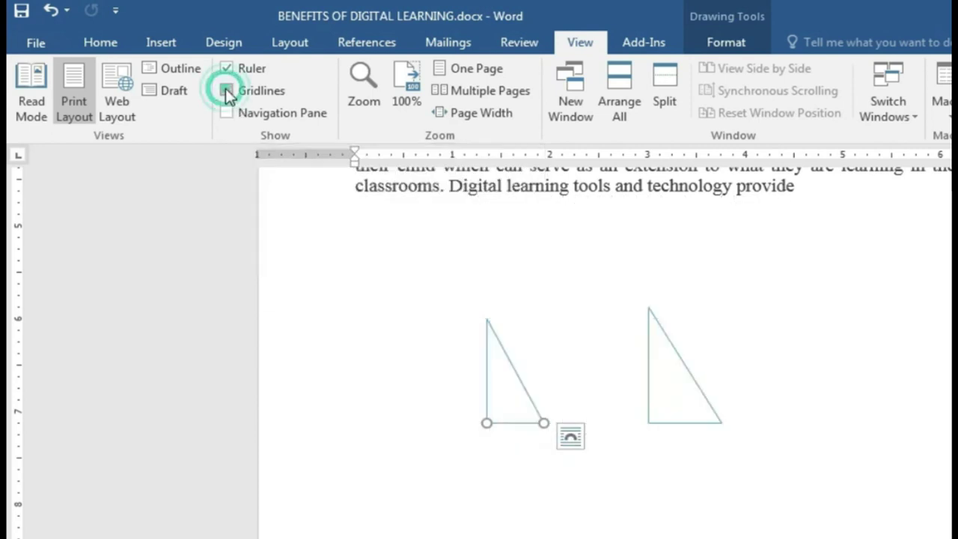
Step: Show the Navigation Pane and go back through the document to the logo on the first page, following the highlighted headings
scroll(804, 533, "up", 3)
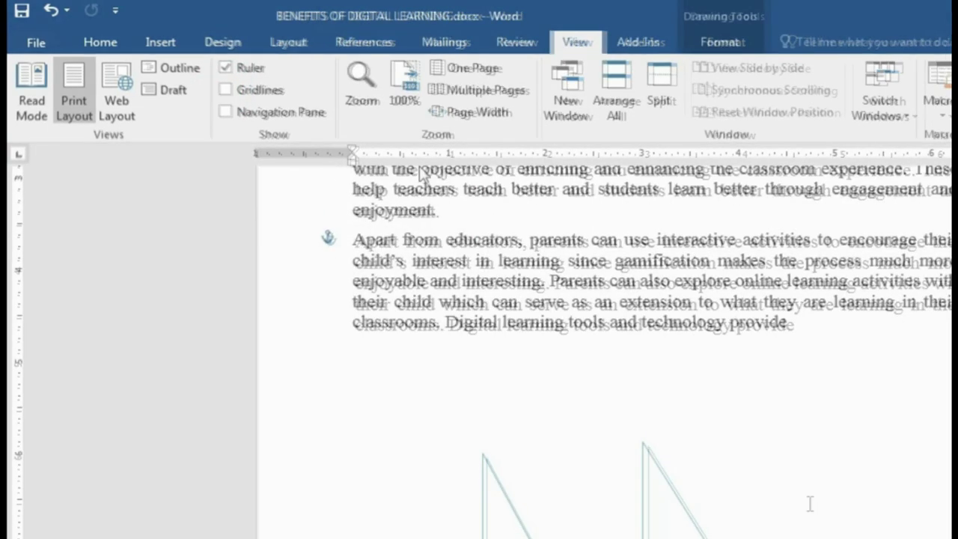
left_click(226, 111)
scroll(629, 391, "up", 5)
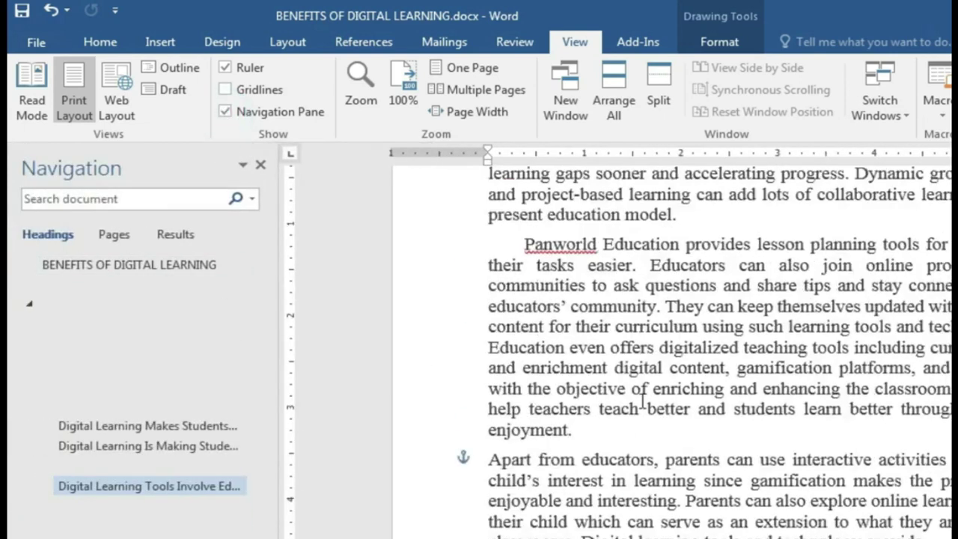
scroll(642, 404, "up", 15)
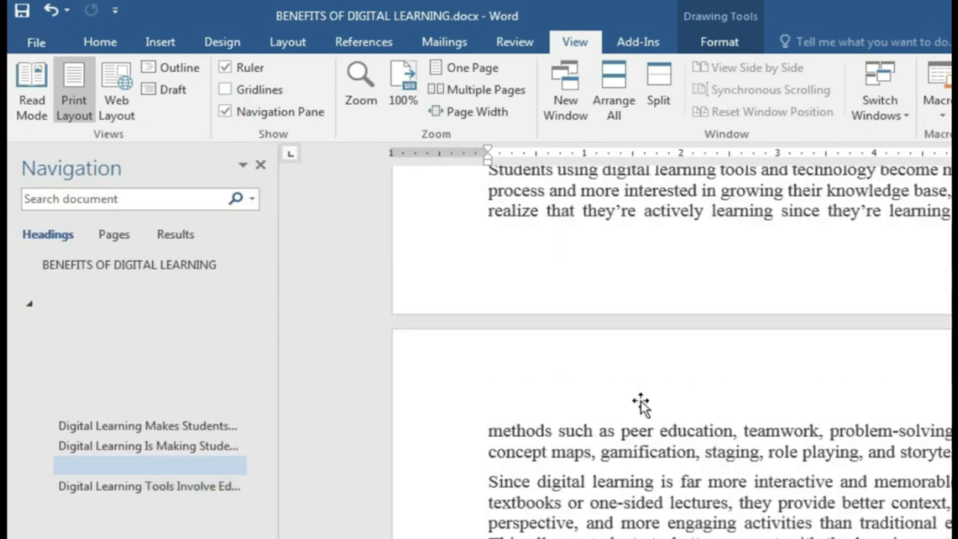
scroll(641, 405, "up", 15)
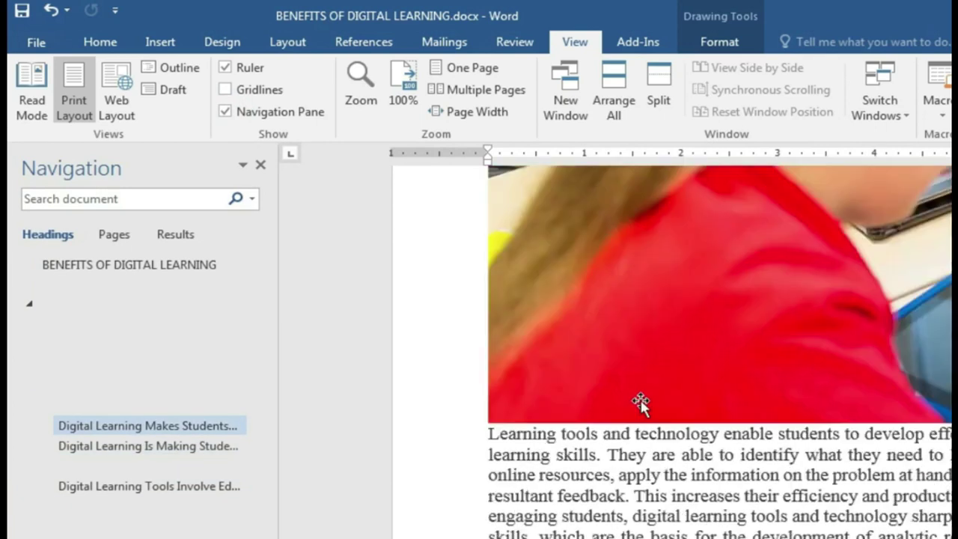
scroll(642, 404, "up", 15)
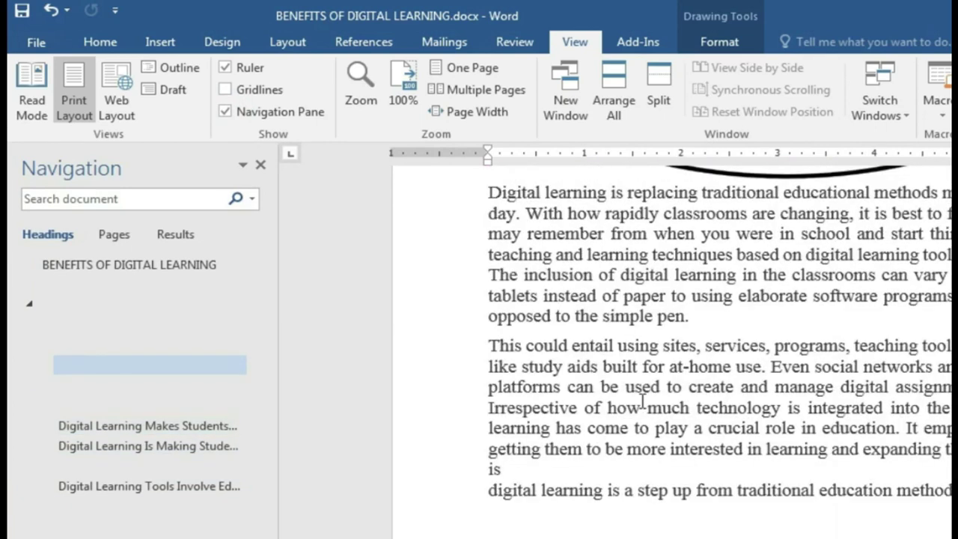
scroll(641, 405, "up", 5)
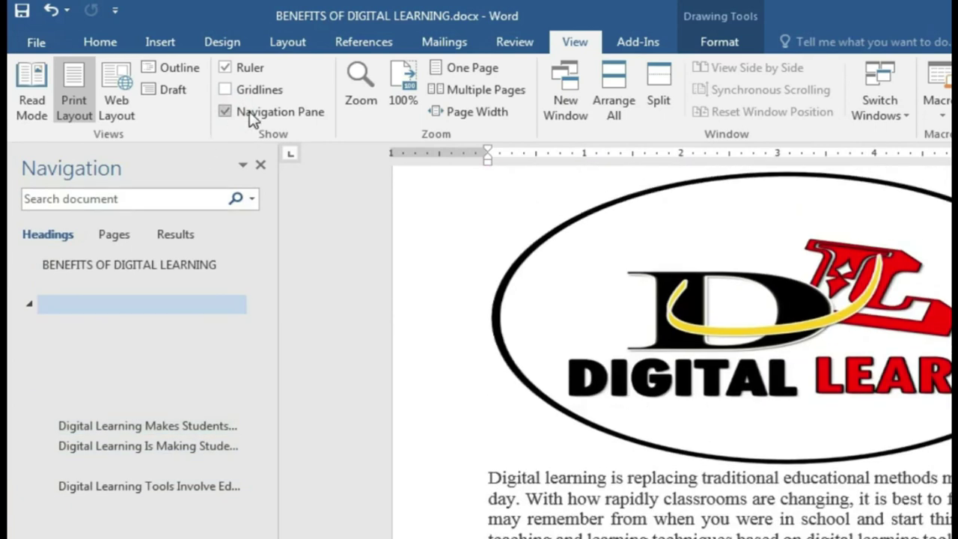
Step: Search the document for "Digital" and review the highlighted matches from the last page up to the title
left_click(117, 200)
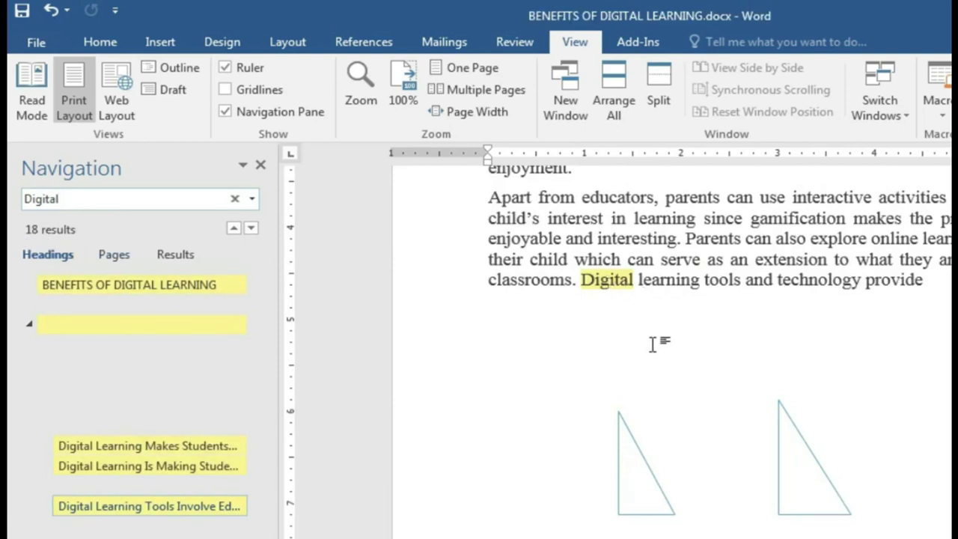
scroll(673, 337, "up", 20)
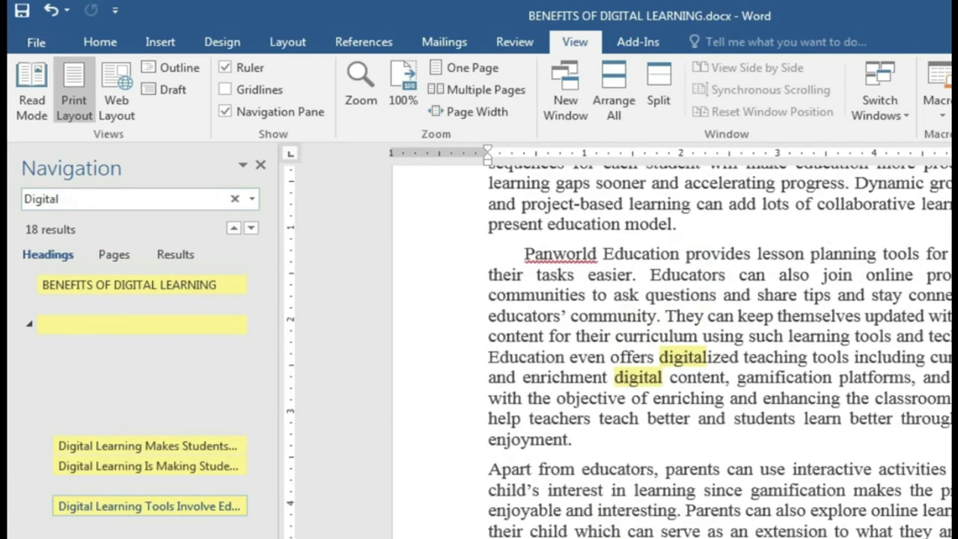
scroll(455, 328, "up", 12)
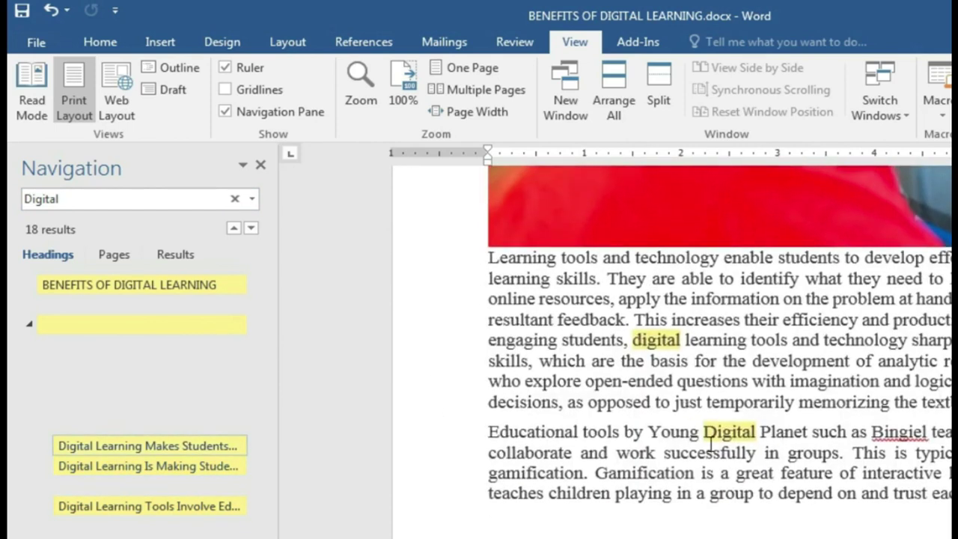
scroll(749, 486, "up", 15)
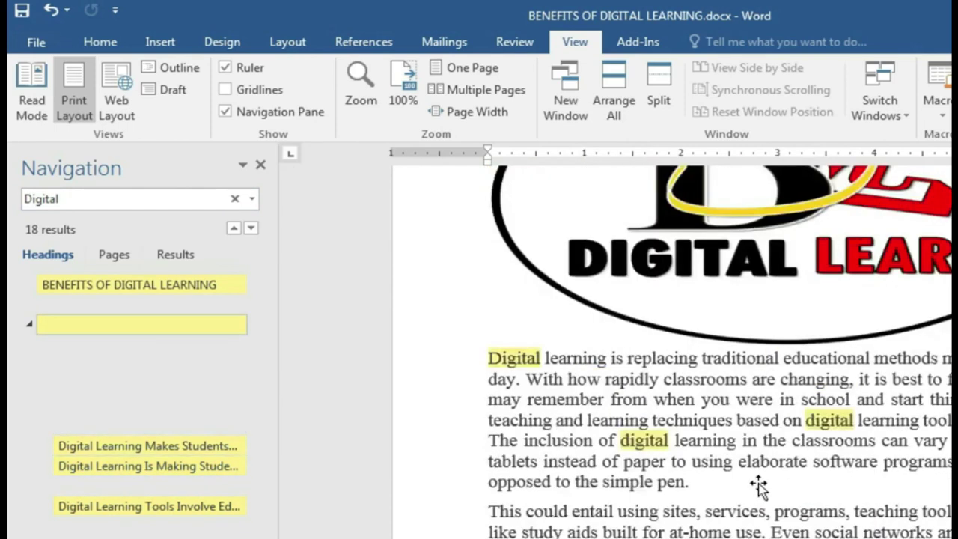
scroll(756, 485, "up", 5)
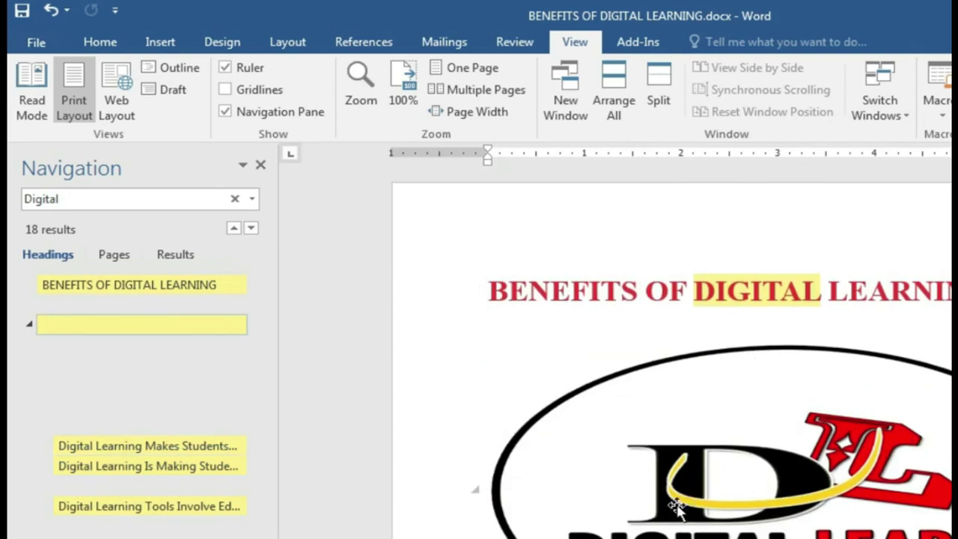
Step: Clear the search for "Digital" and hide the Navigation Pane
scroll(676, 507, "down", 5)
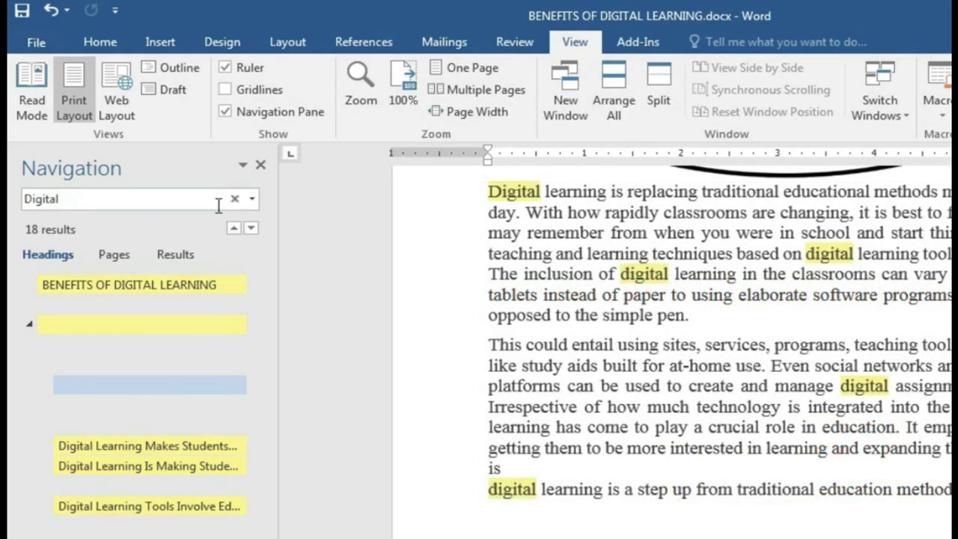
left_click(234, 200)
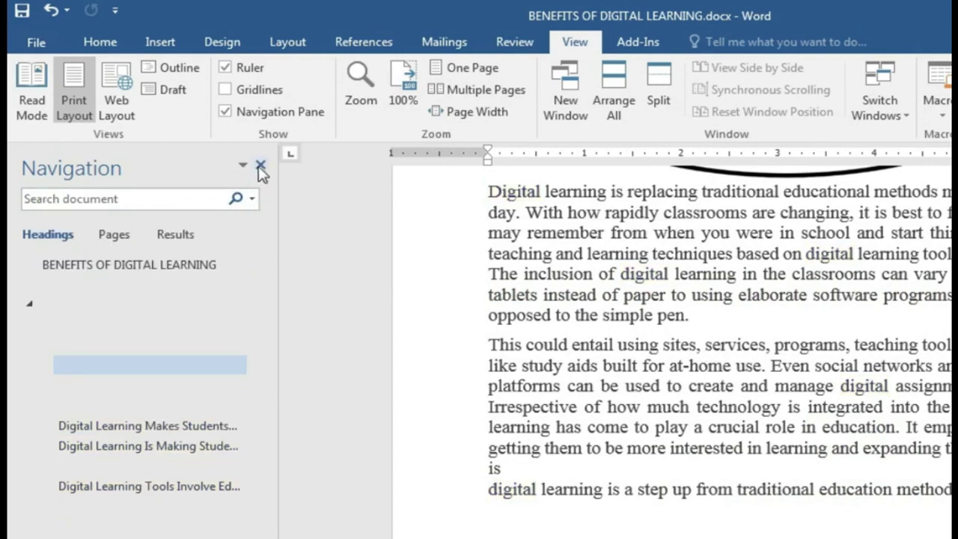
left_click(225, 112)
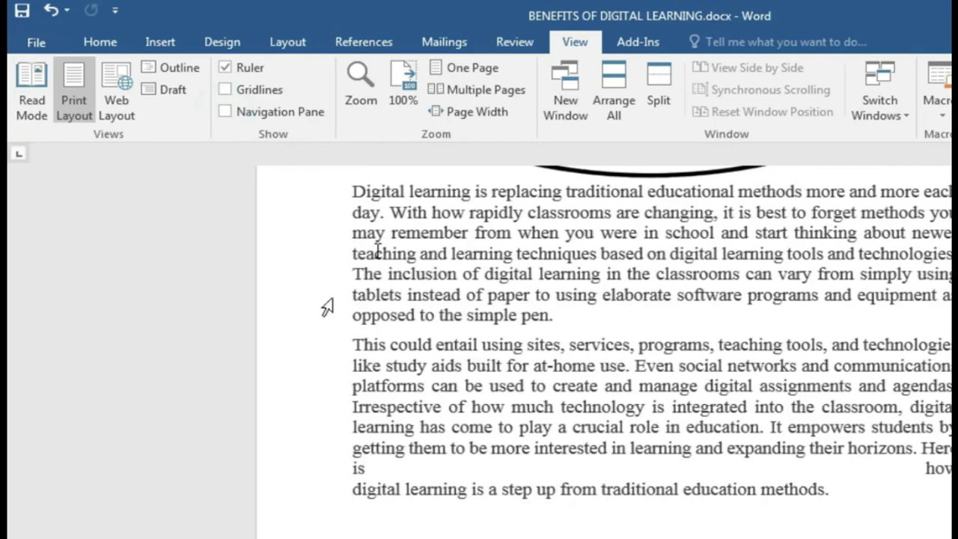
Step: Zoom the first page to the 200% preset and look over its enlarged text
scroll(824, 415, "up", 4)
scroll(827, 425, "up", 5)
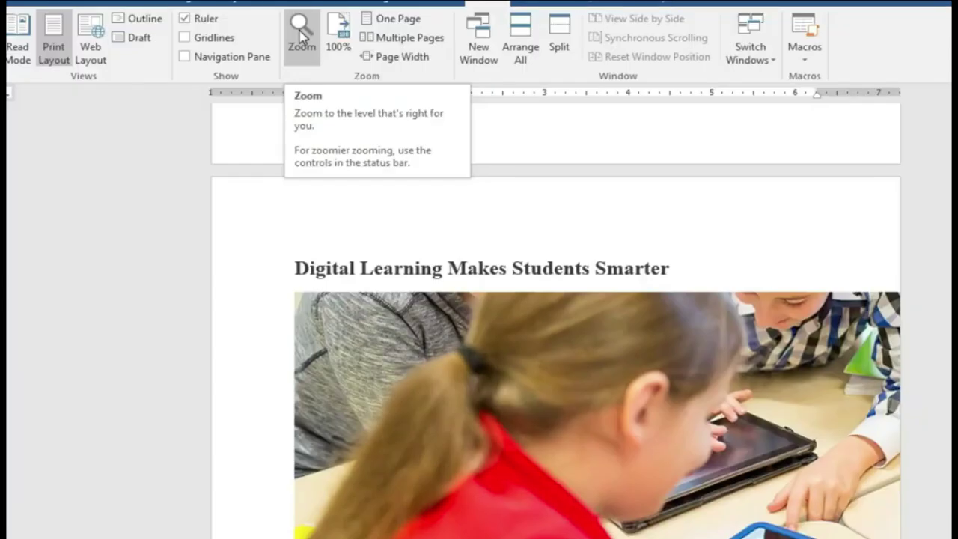
scroll(581, 296, "up", 15)
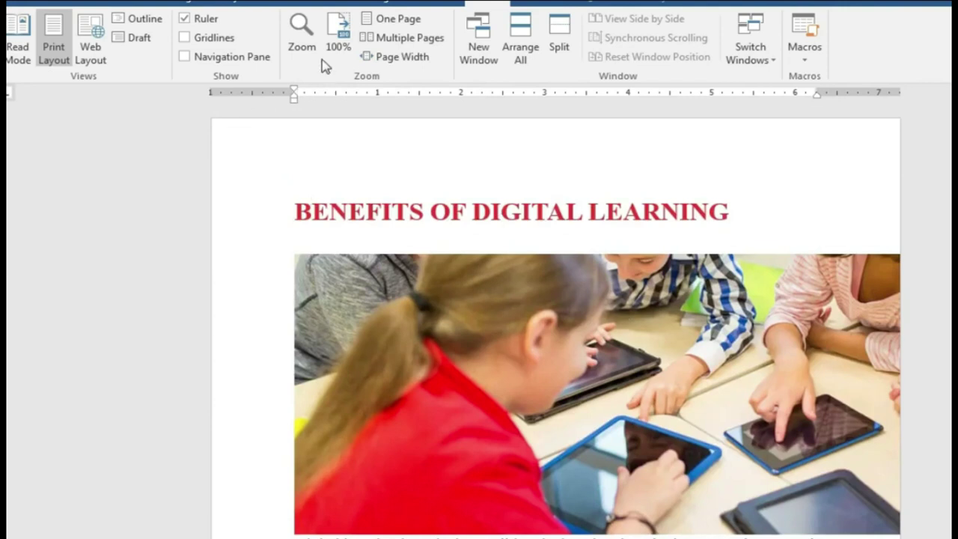
left_click(302, 37)
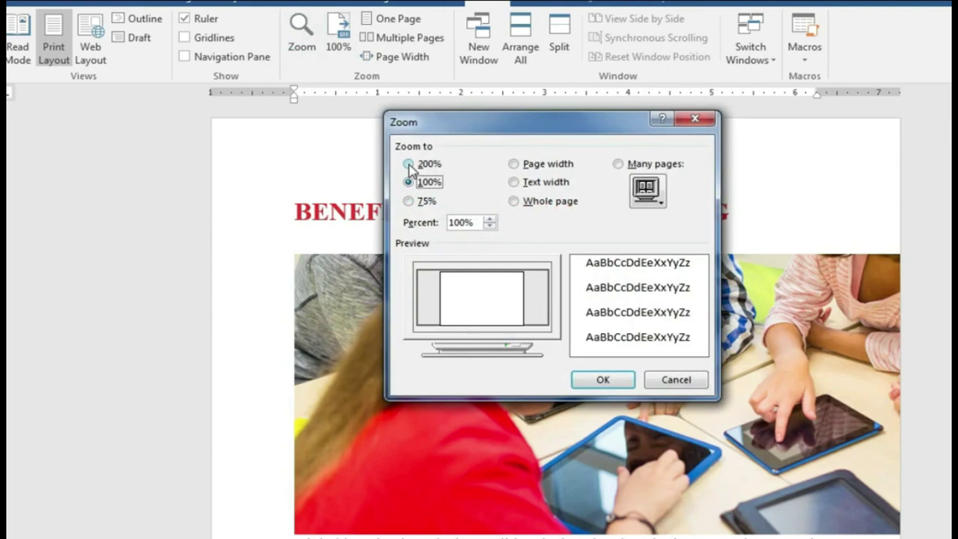
left_click(409, 164)
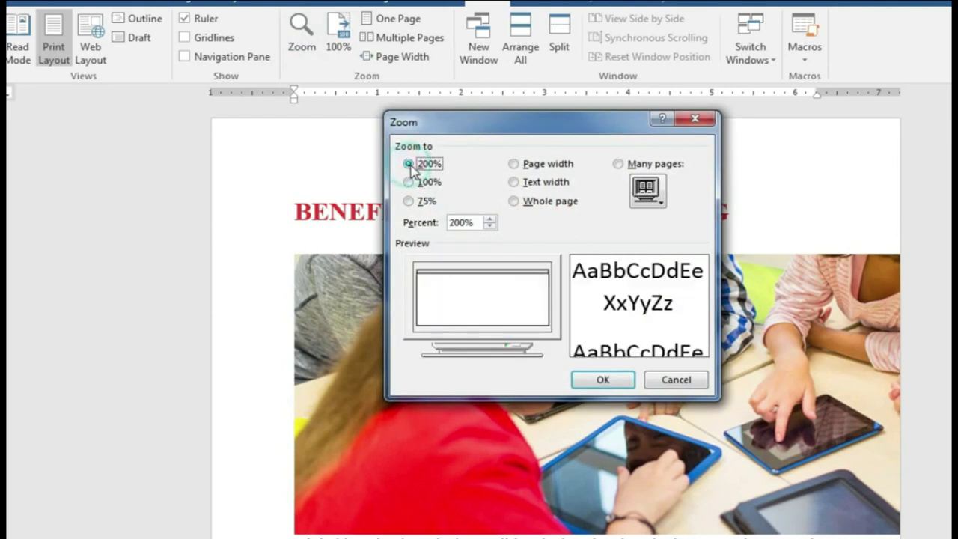
left_click(600, 381)
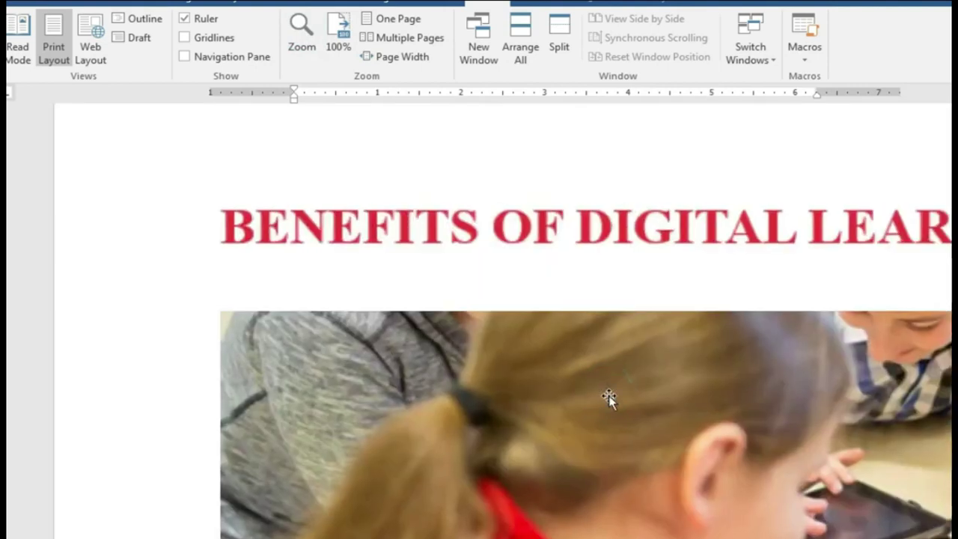
scroll(890, 243, "down", 10)
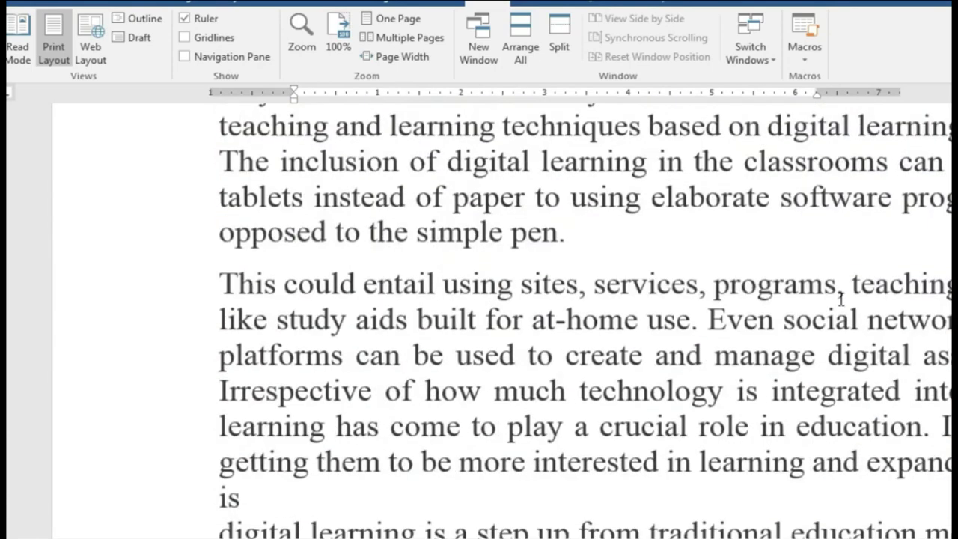
scroll(738, 312, "up", 2)
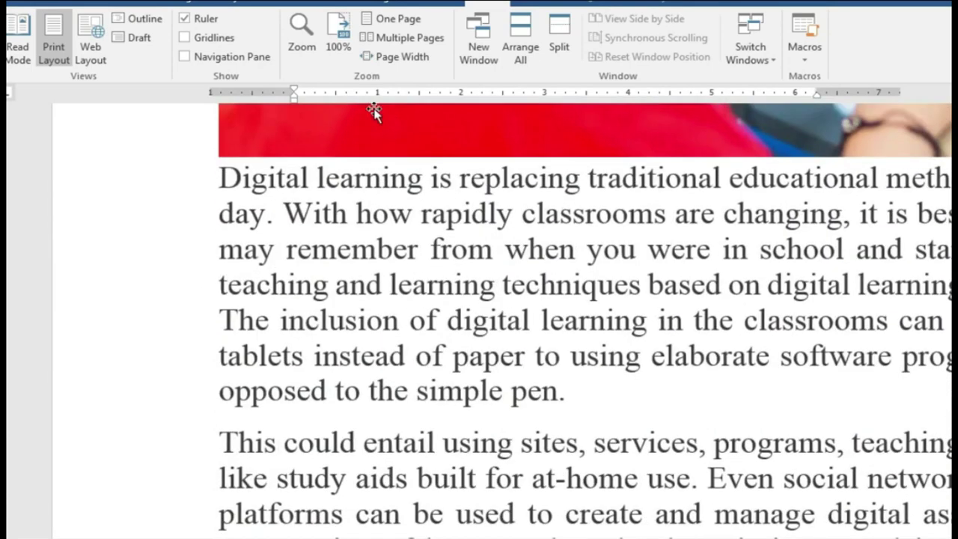
Step: Return the document zoom to the 100% preset
left_click(303, 42)
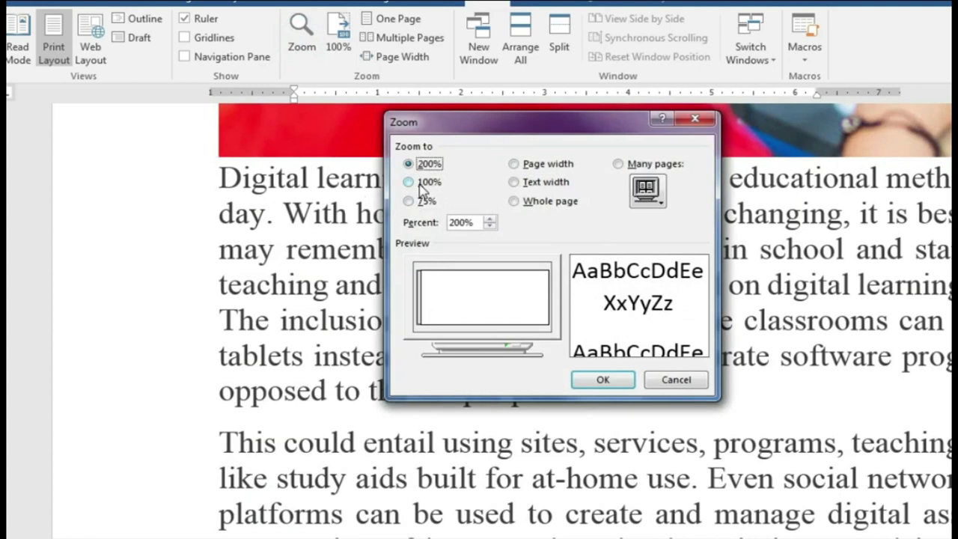
left_click(421, 182)
left_click(602, 380)
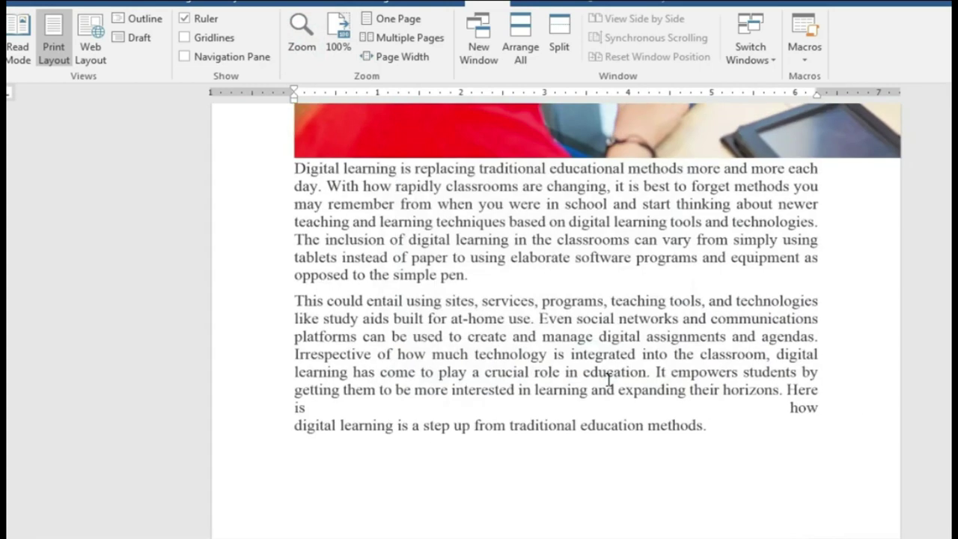
scroll(400, 222, "up", 4)
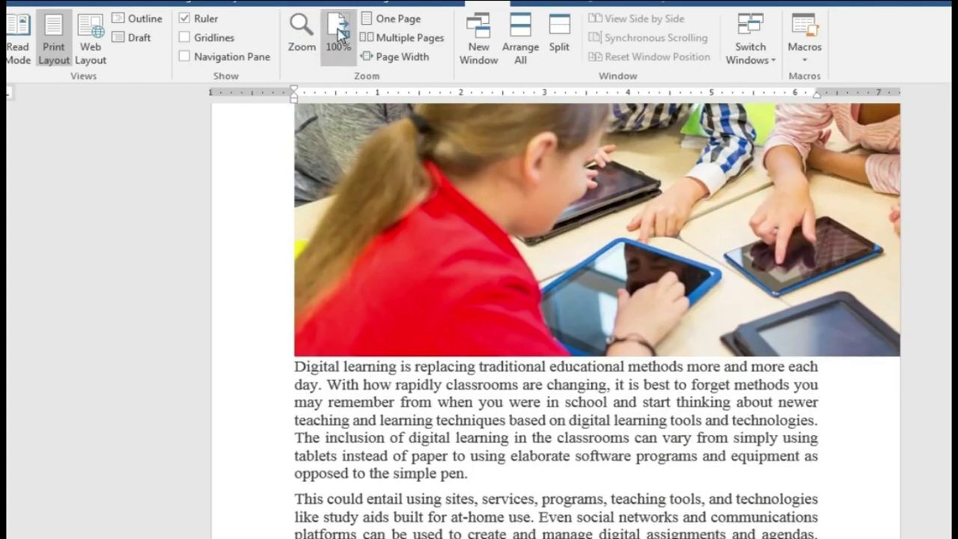
Step: Apply a custom zoom of 122% to the document
left_click(301, 37)
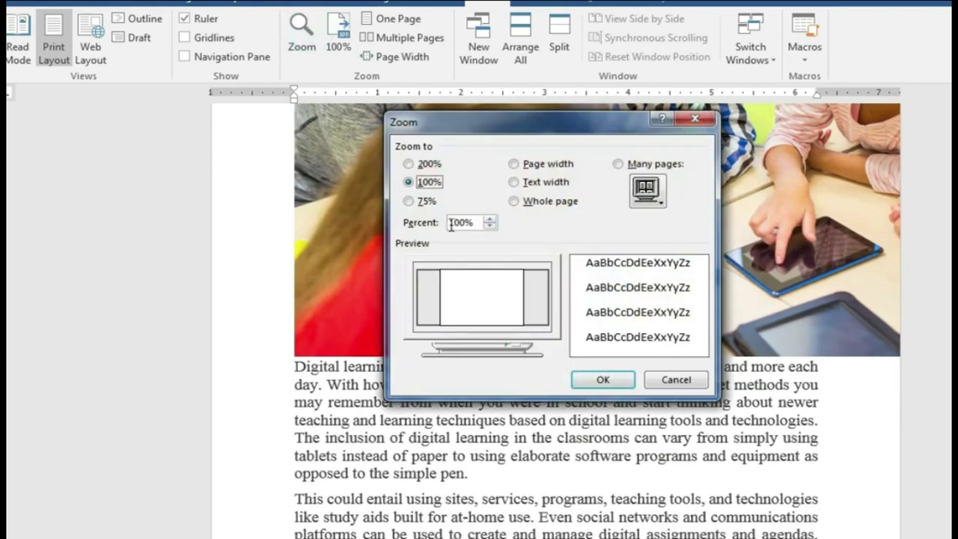
left_click(490, 219)
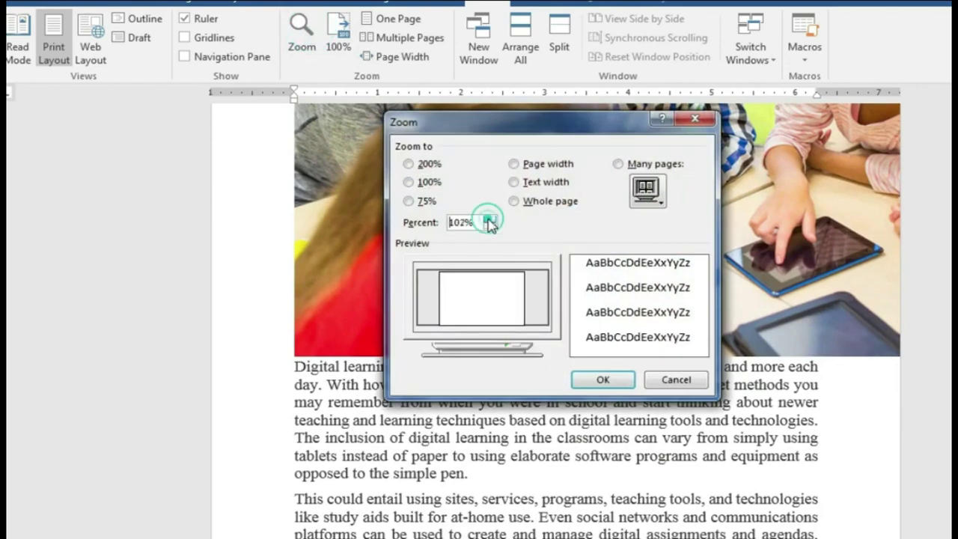
left_click(490, 220)
left_click(490, 219)
left_click(489, 219)
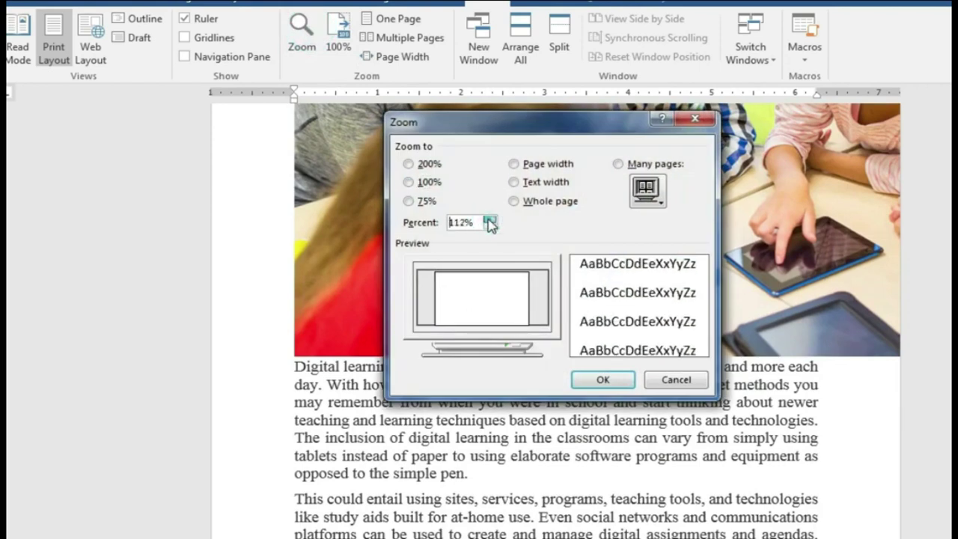
left_click(490, 219)
left_click(489, 219)
left_click(490, 219)
left_click(490, 220)
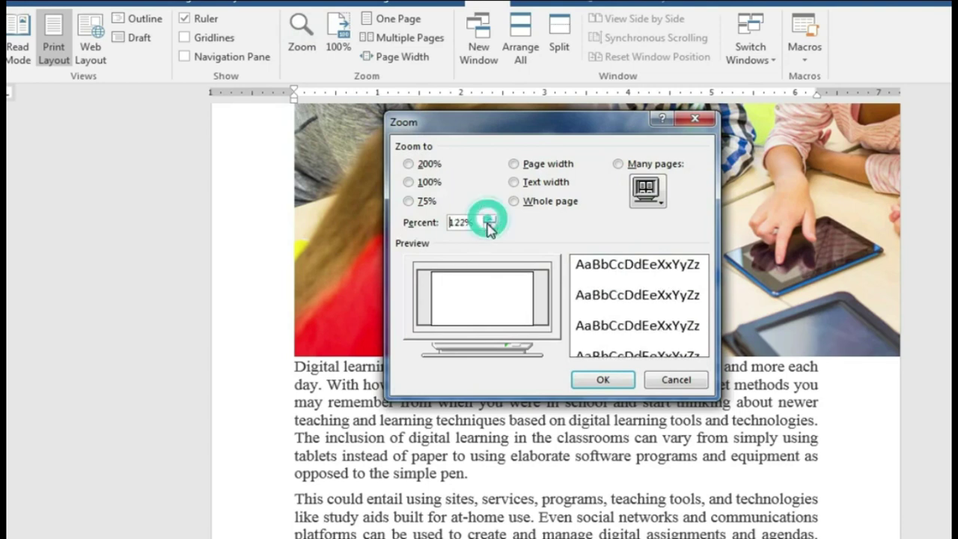
key("Return")
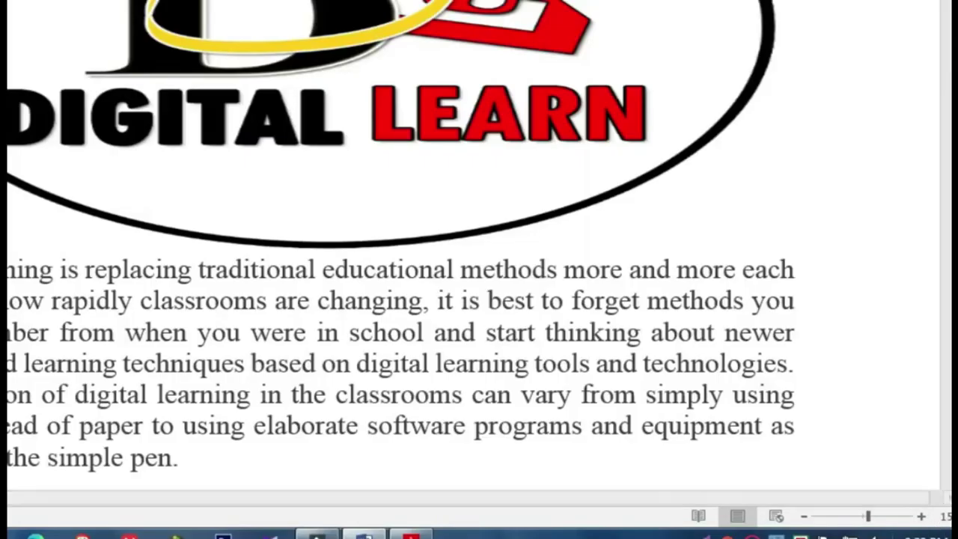
Step: Magnify the page further by two zoom increments, and reduce it gradually back to 100%
left_click(922, 518)
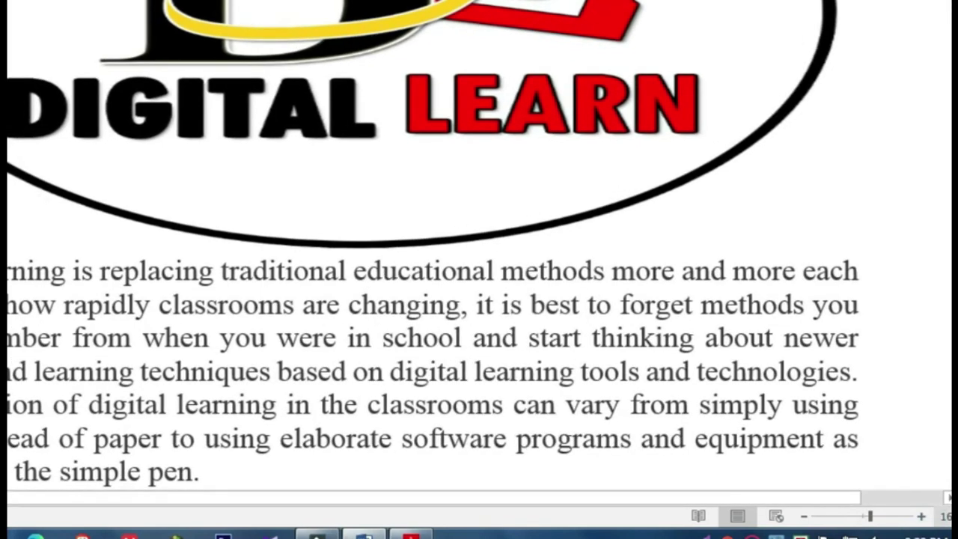
left_click(922, 518)
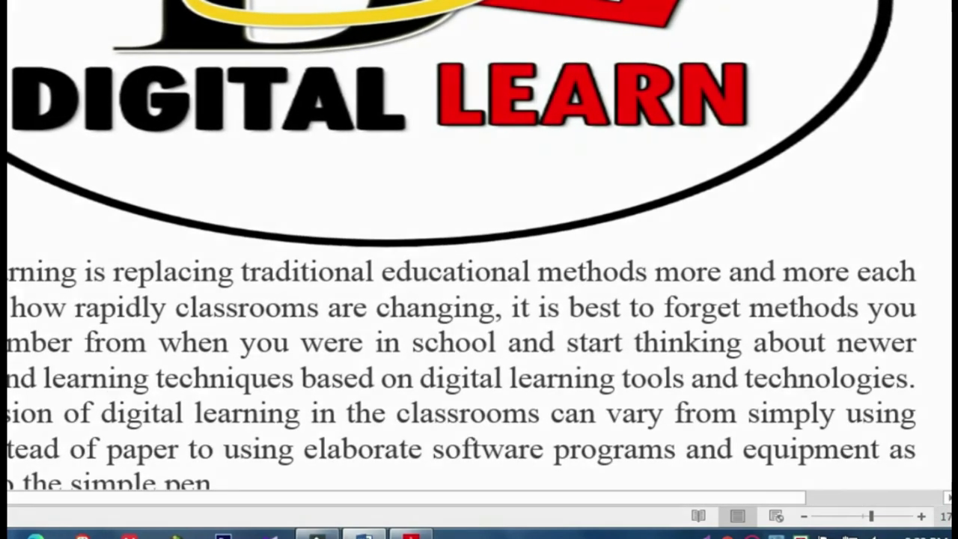
left_click(805, 518)
left_click(805, 518)
left_click(806, 519)
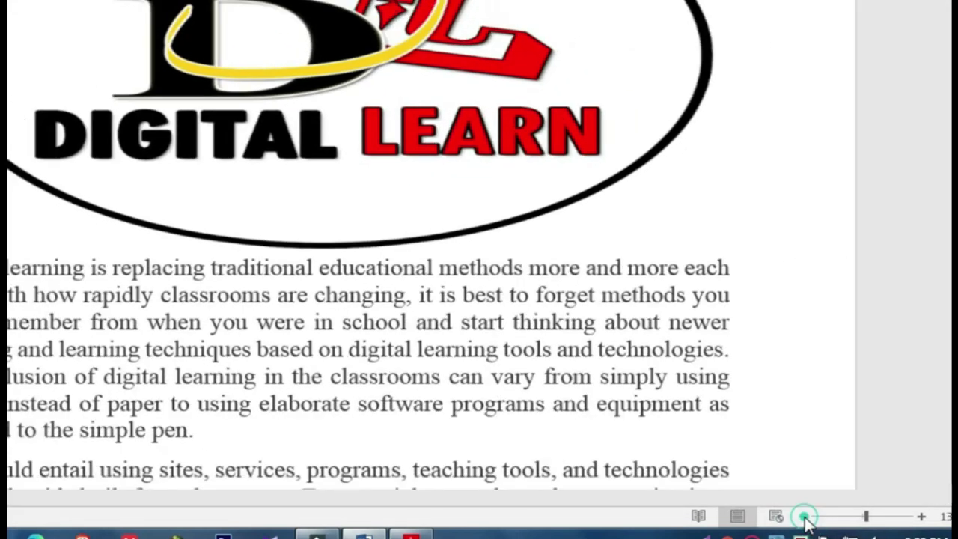
left_click(805, 518)
left_click(806, 518)
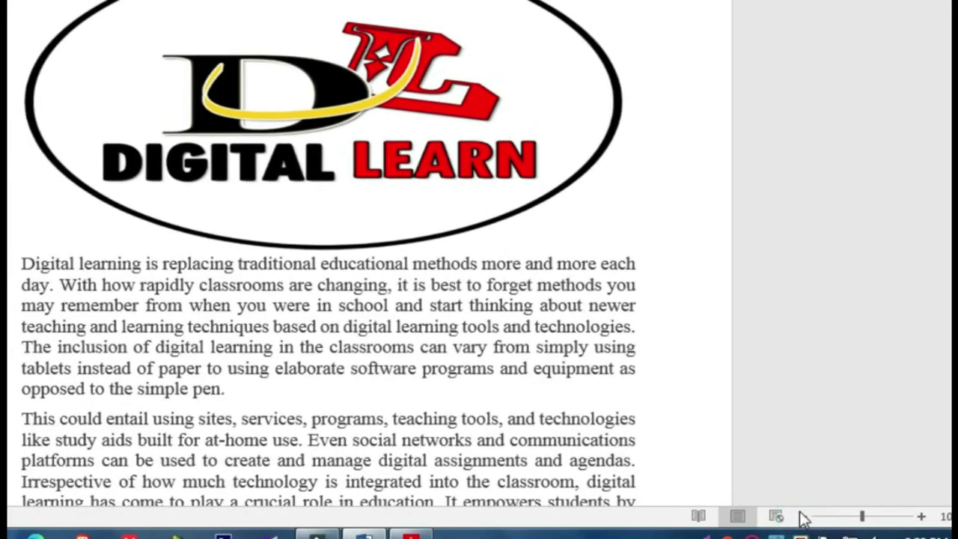
left_click(305, 378)
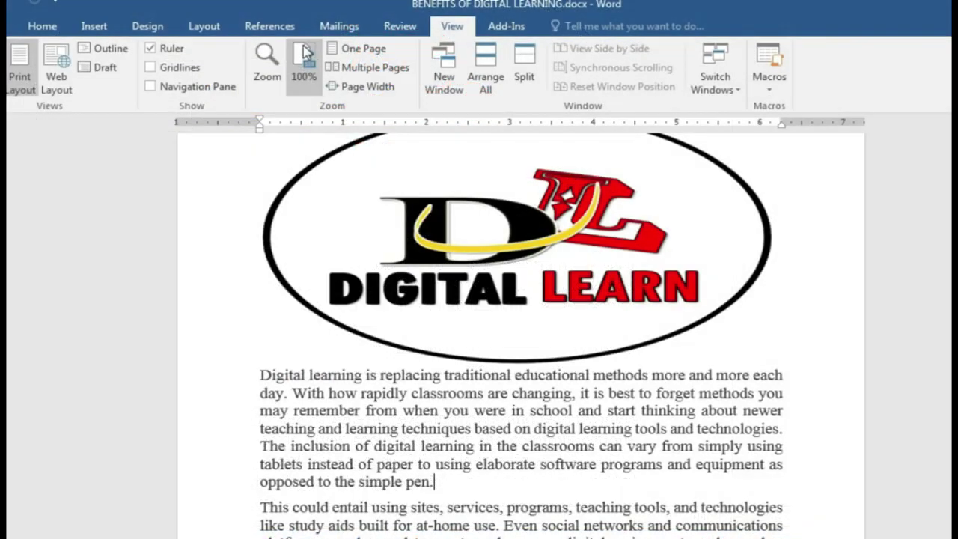
Step: Compare the One Page and Multiple Pages displays down to the last page, and return to 100% zoom
left_click(358, 50)
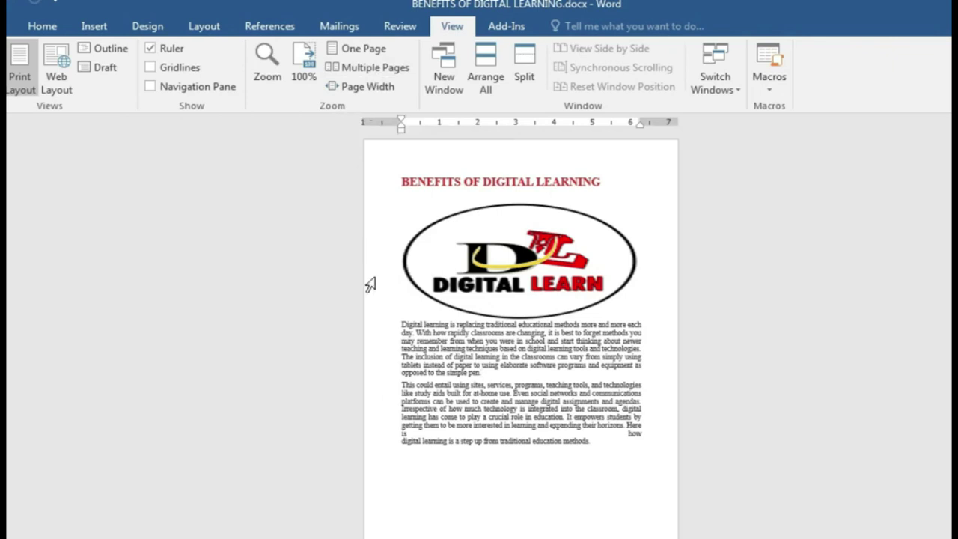
left_click(354, 67)
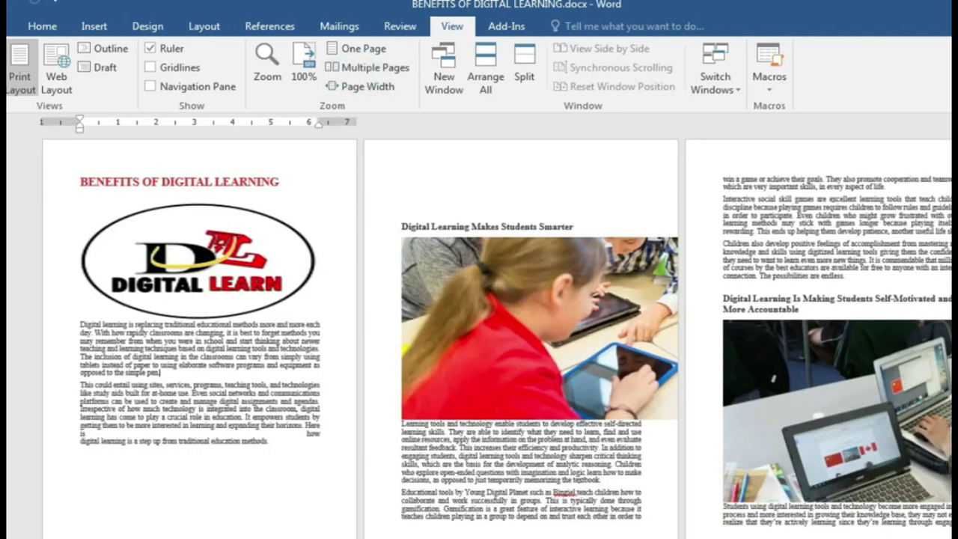
scroll(751, 490, "down", 8)
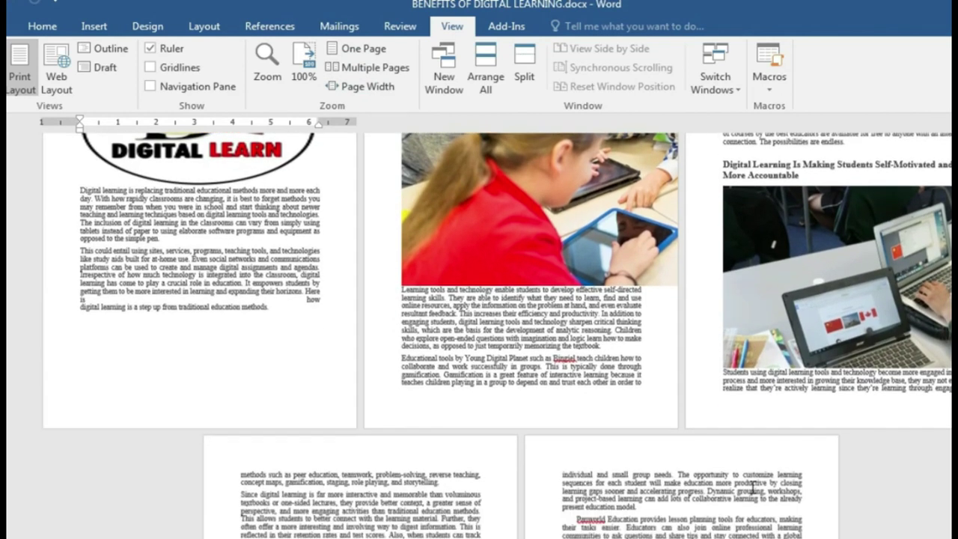
scroll(439, 503, "down", 1)
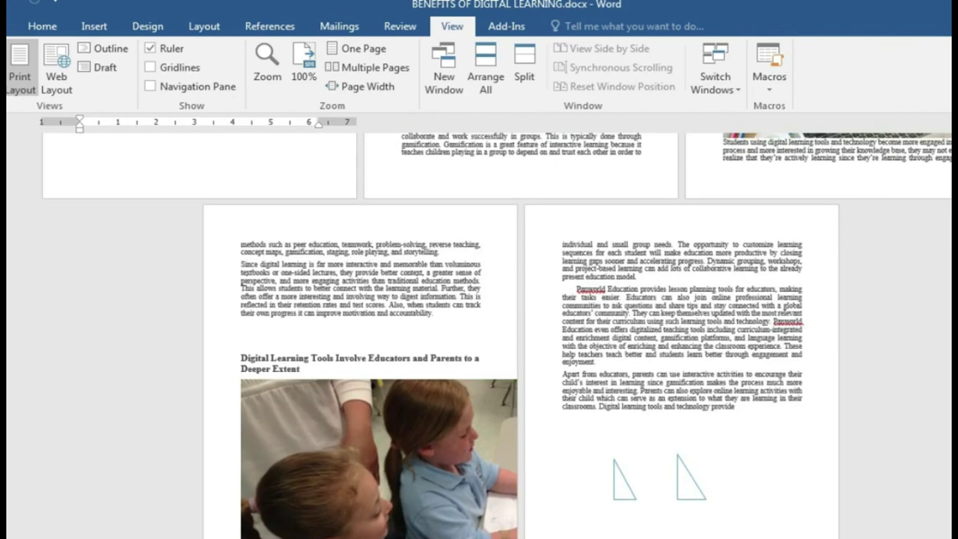
left_click(359, 48)
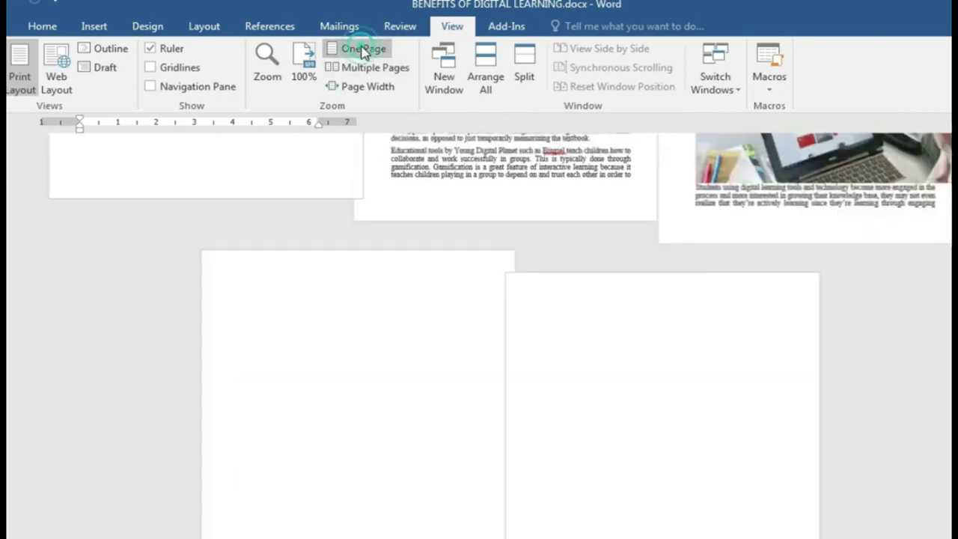
left_click(304, 69)
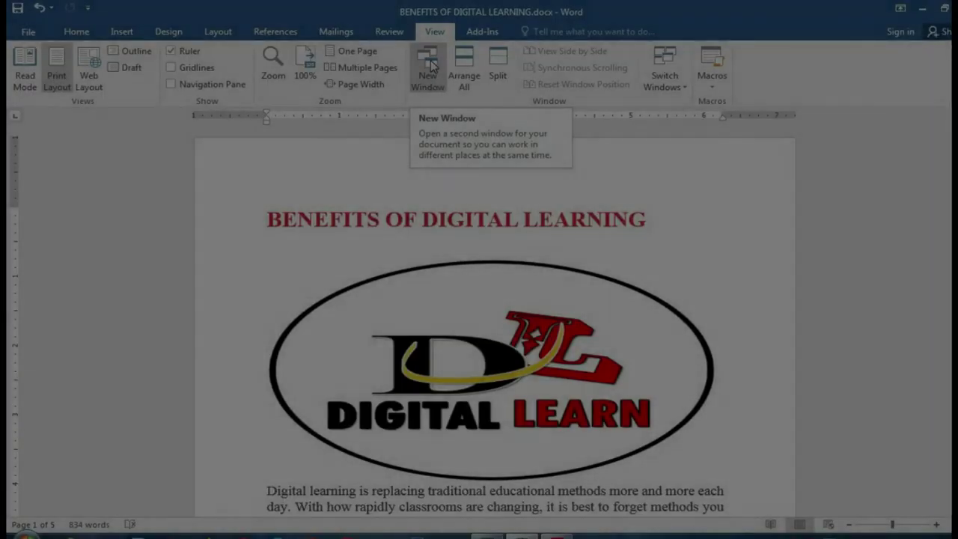
Step: Open a second window of the same document and switch between both windows, ending in the second at the document's beginning
left_click(428, 65)
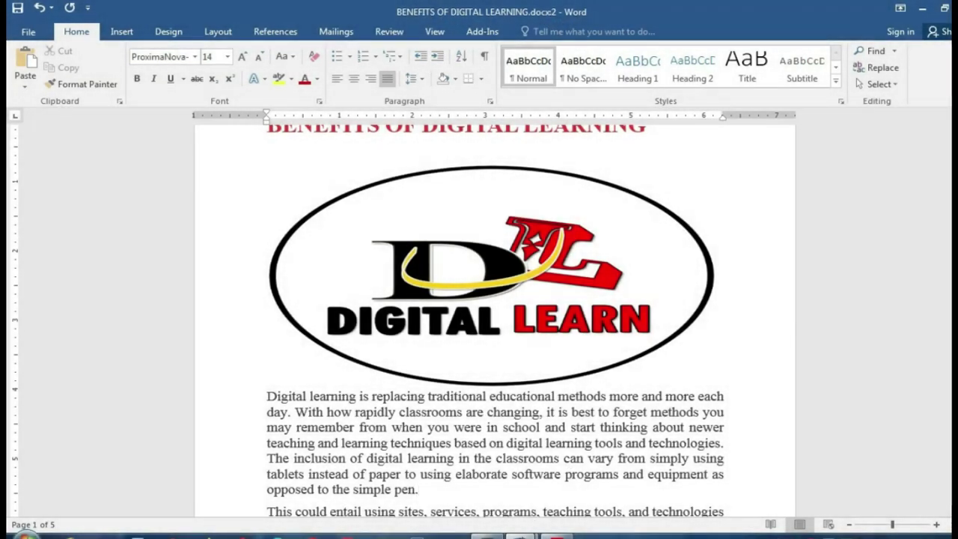
mouse_move(522, 532)
mouse_move(416, 435)
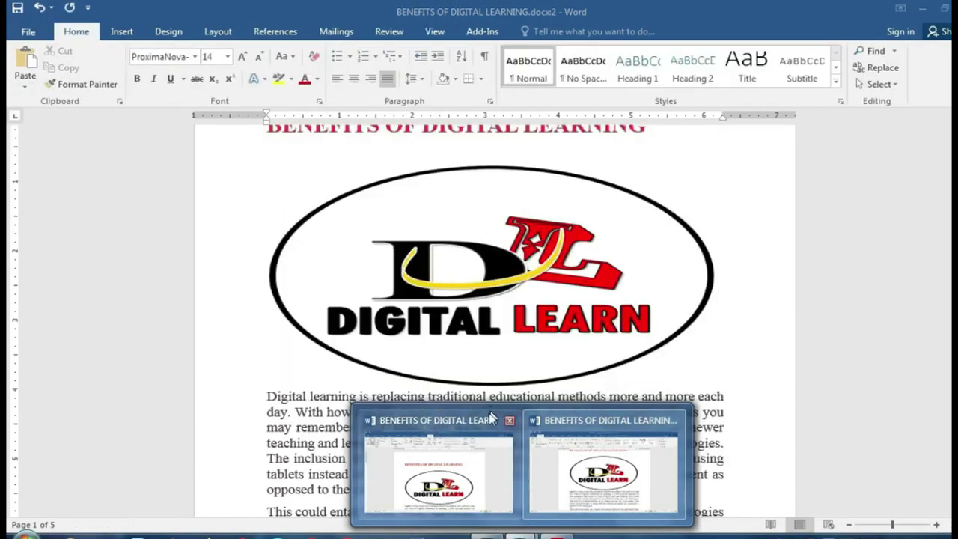
mouse_move(581, 422)
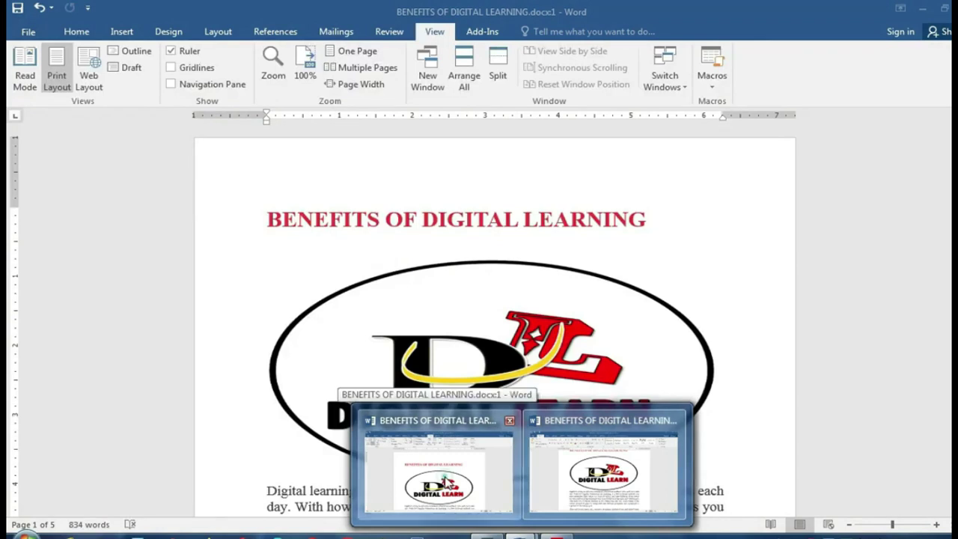
left_click(447, 485)
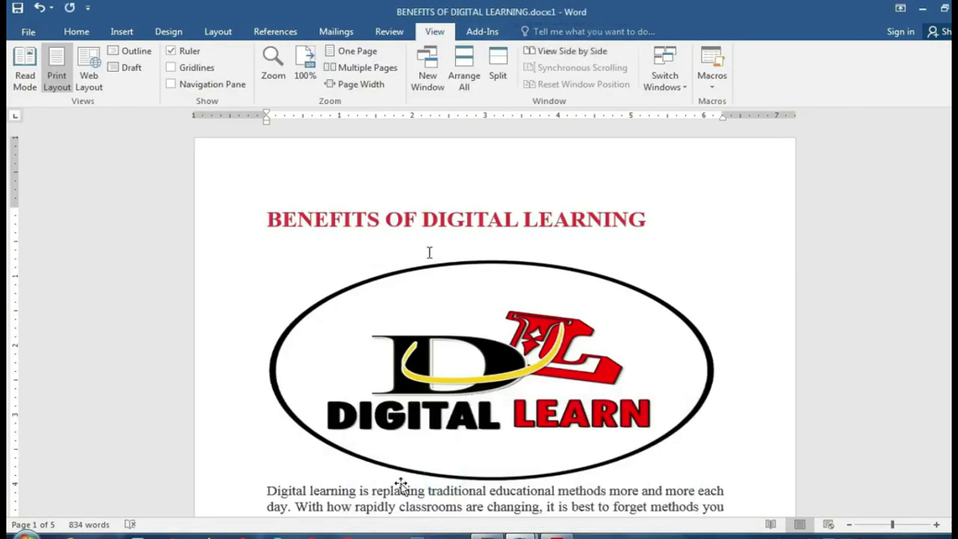
mouse_move(555, 533)
left_click(605, 464)
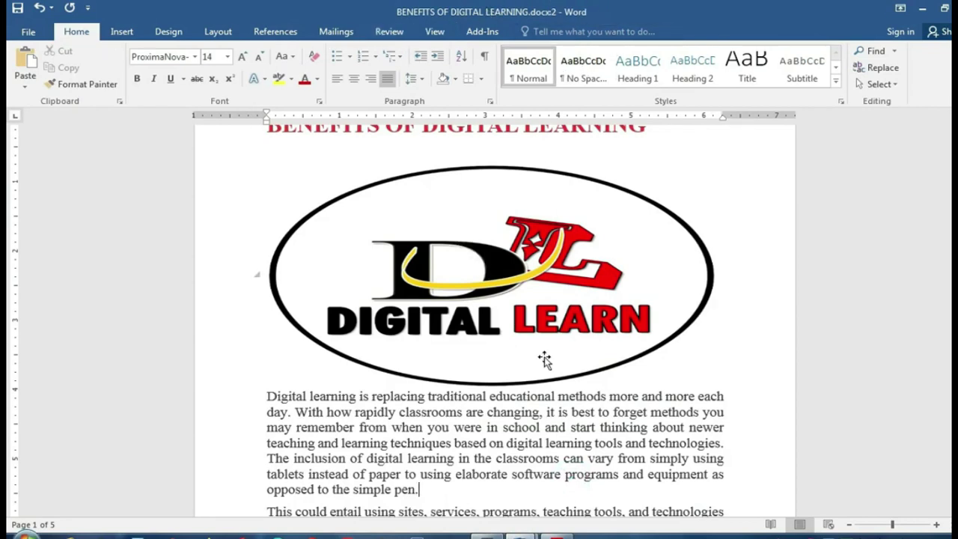
scroll(550, 359, "up", 2)
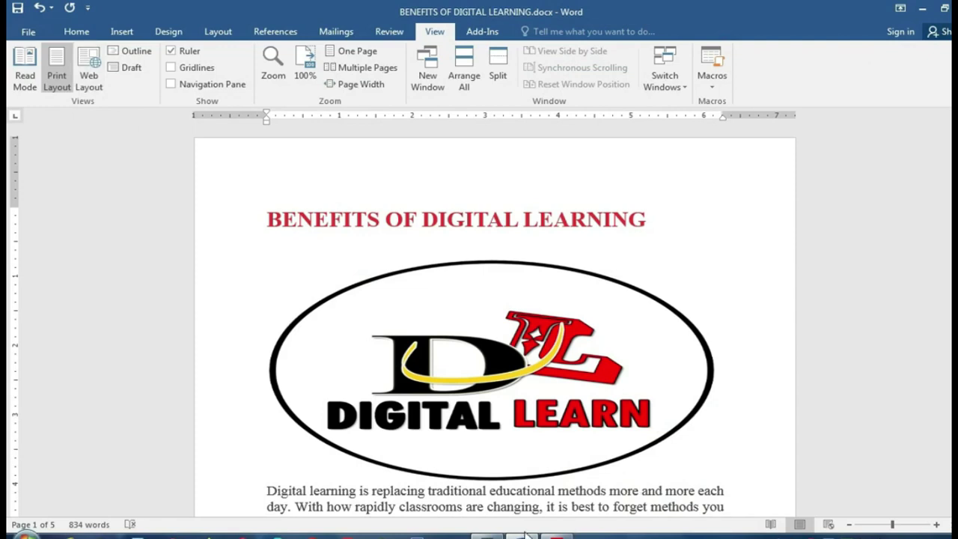
Step: Create two new blank documents alongside BENEFITS OF DIGITAL LEARNING.docx
mouse_move(522, 534)
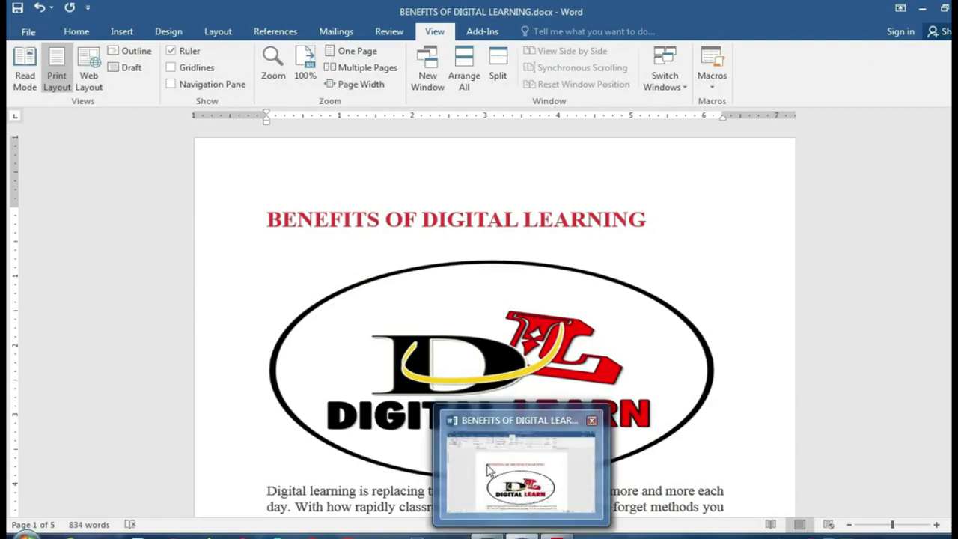
left_click(240, 376)
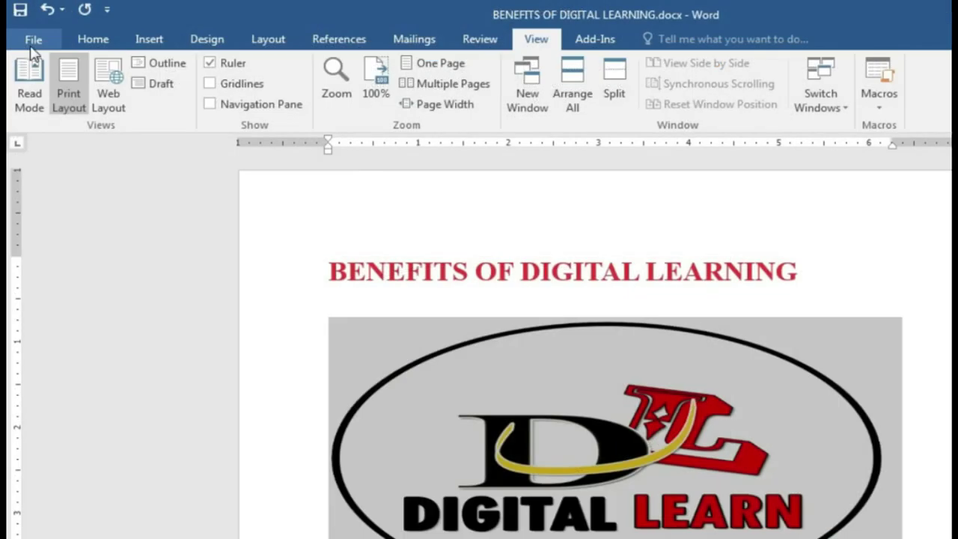
left_click(32, 36)
left_click(36, 135)
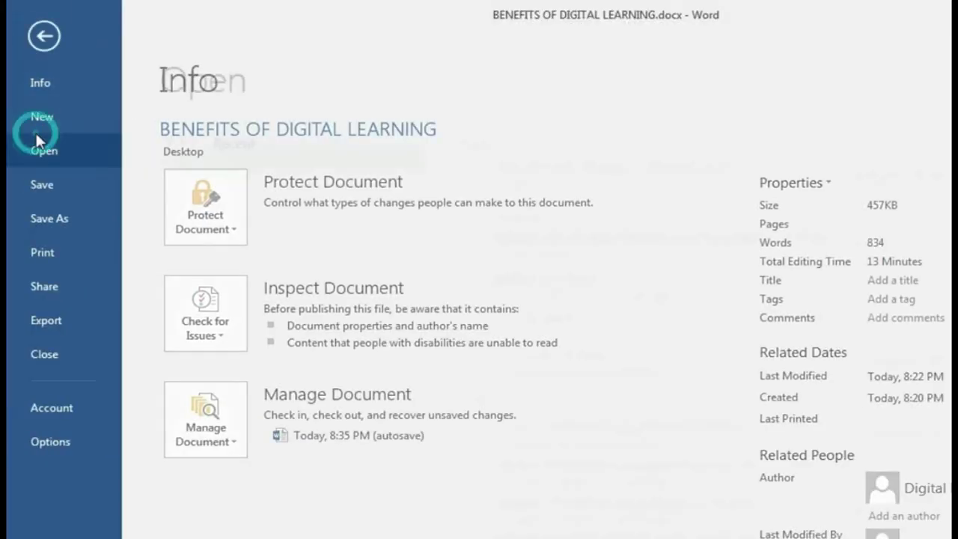
left_click(40, 120)
left_click(240, 286)
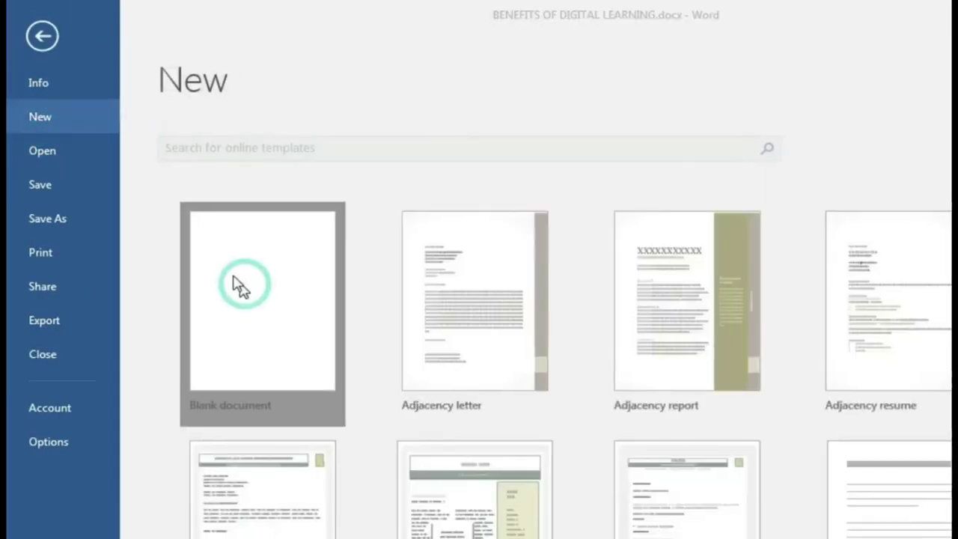
left_click(35, 40)
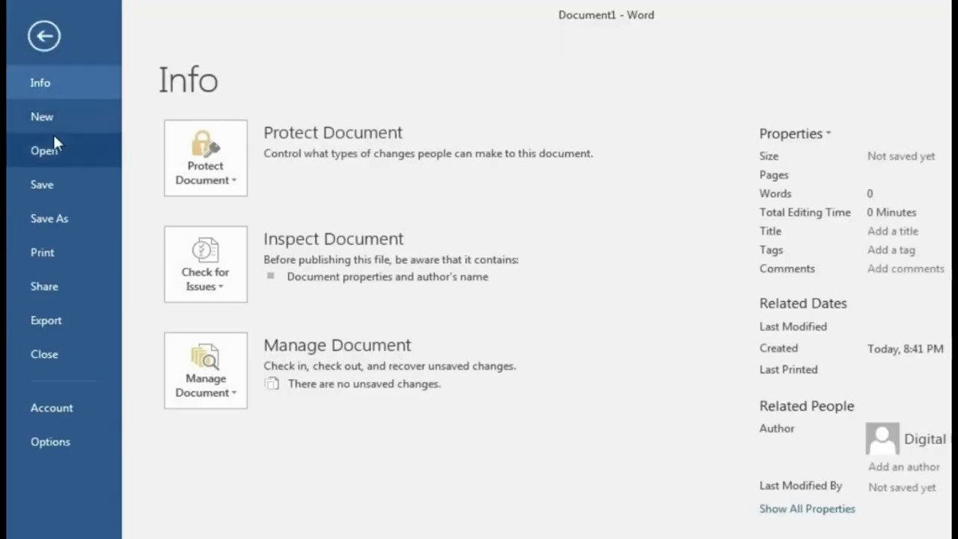
left_click(46, 118)
left_click(259, 327)
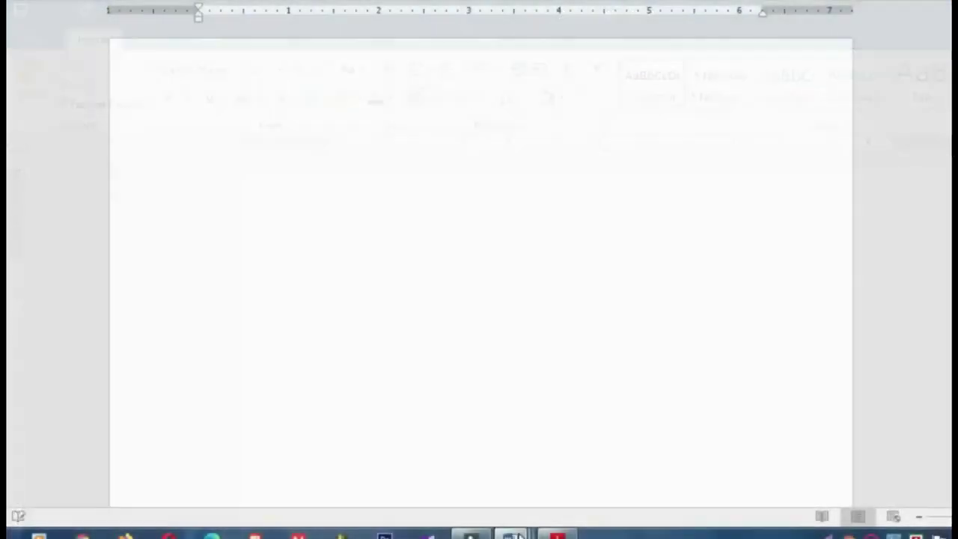
Step: Tile all three open document windows on the screen with Arrange All
mouse_move(513, 535)
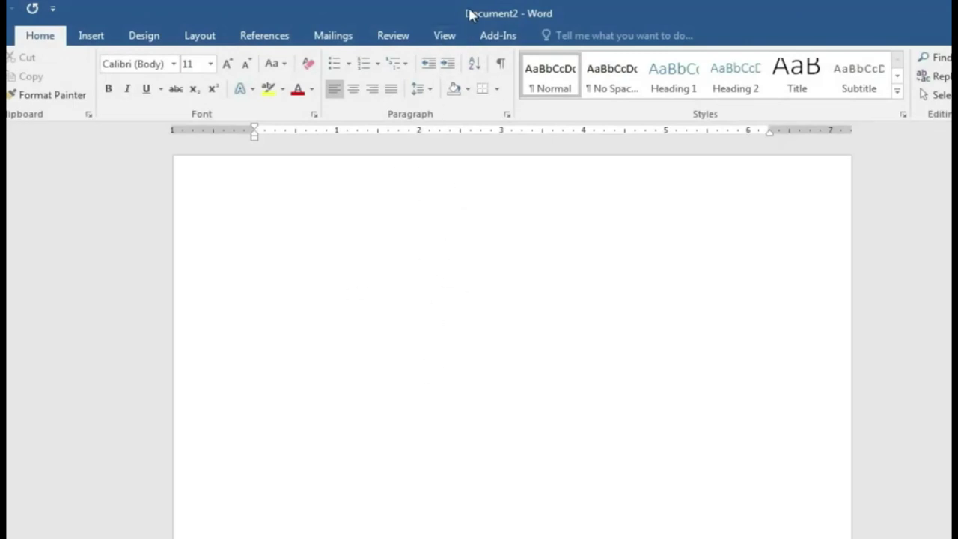
left_click(447, 35)
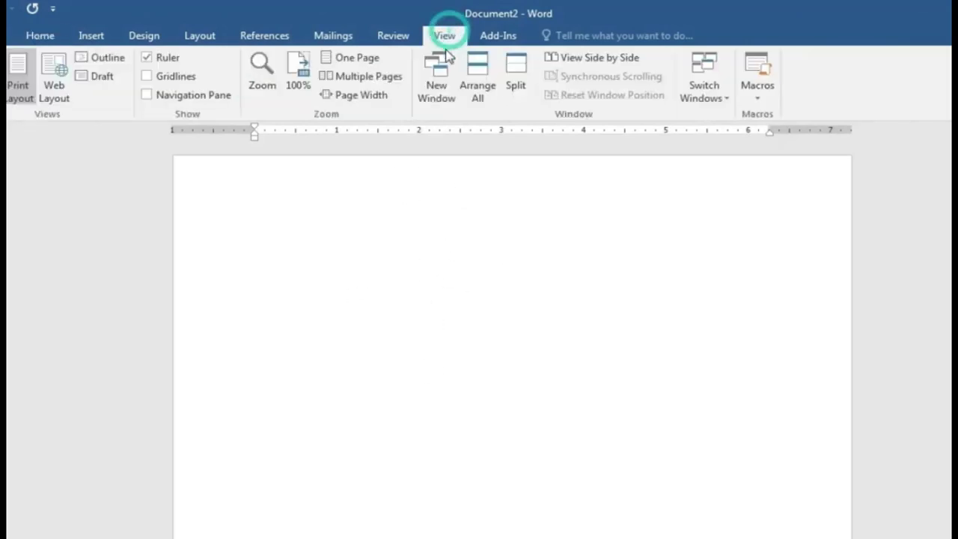
left_click(477, 79)
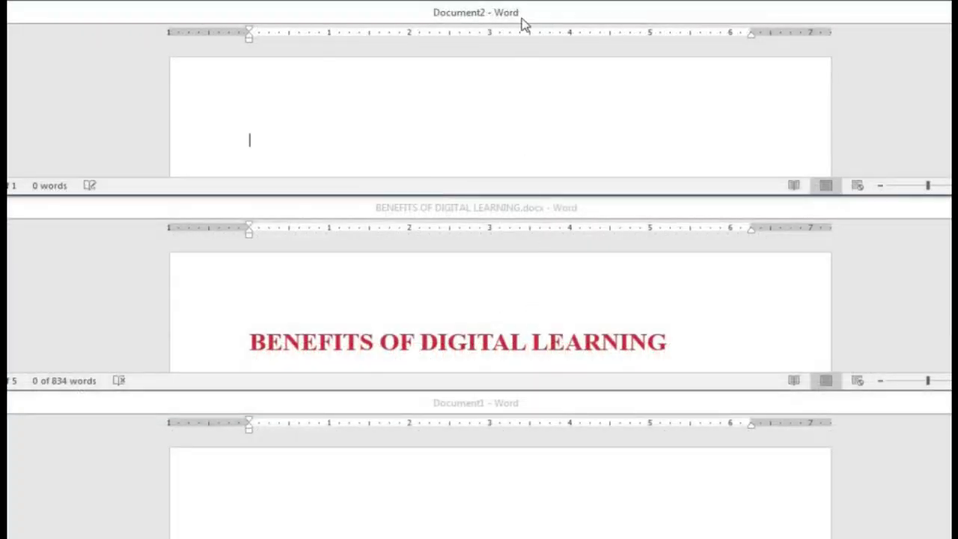
Step: Look through the tiled Document2 and BENEFITS OF DIGITAL LEARNING.docx windows separately, and place the cursor in Document1
scroll(551, 238, "down", 1)
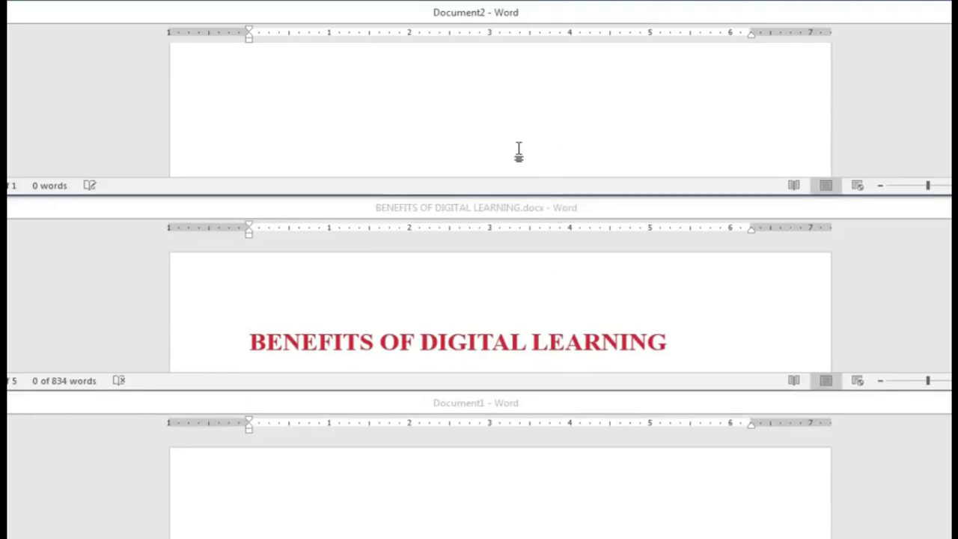
scroll(519, 150, "up", 1)
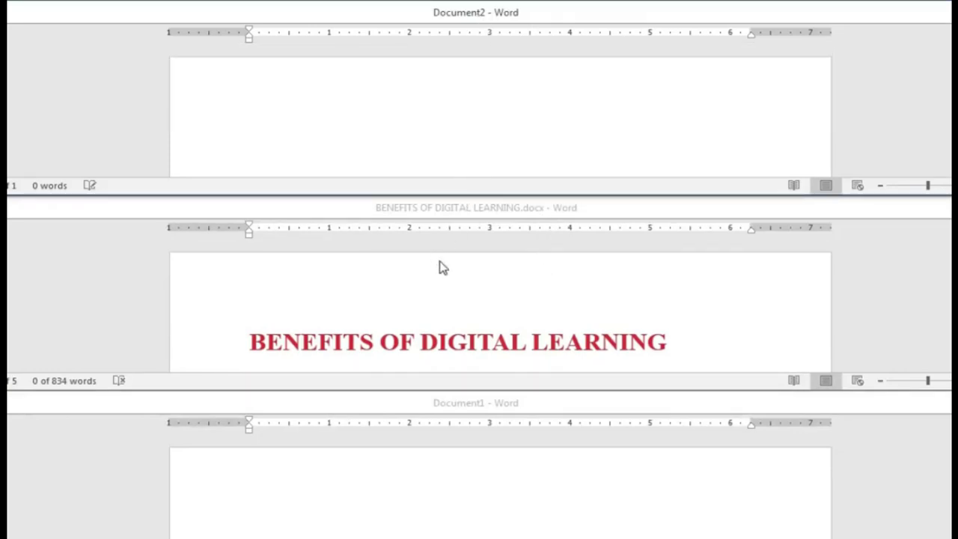
left_click(473, 282)
scroll(526, 364, "down", 1)
left_click(512, 476)
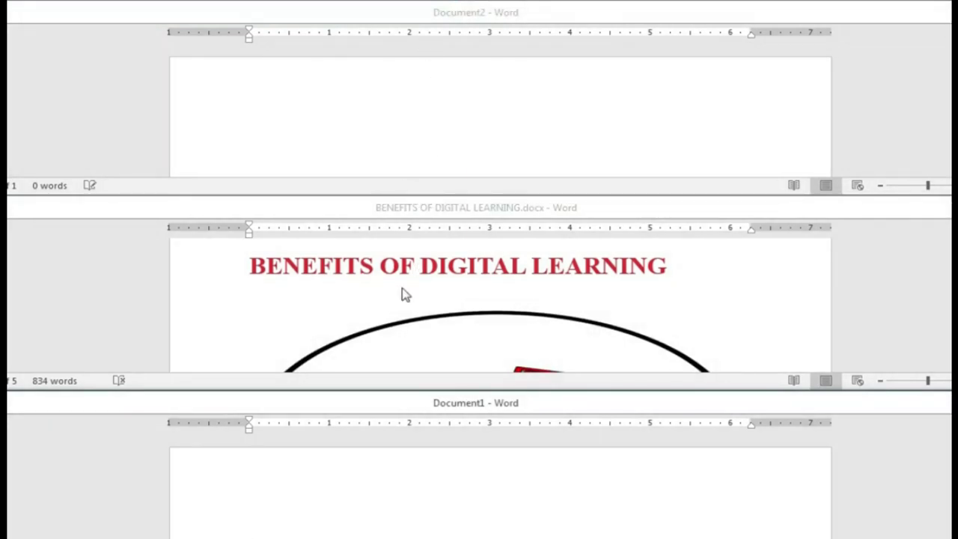
scroll(401, 295, "up", 1)
scroll(400, 296, "down", 5)
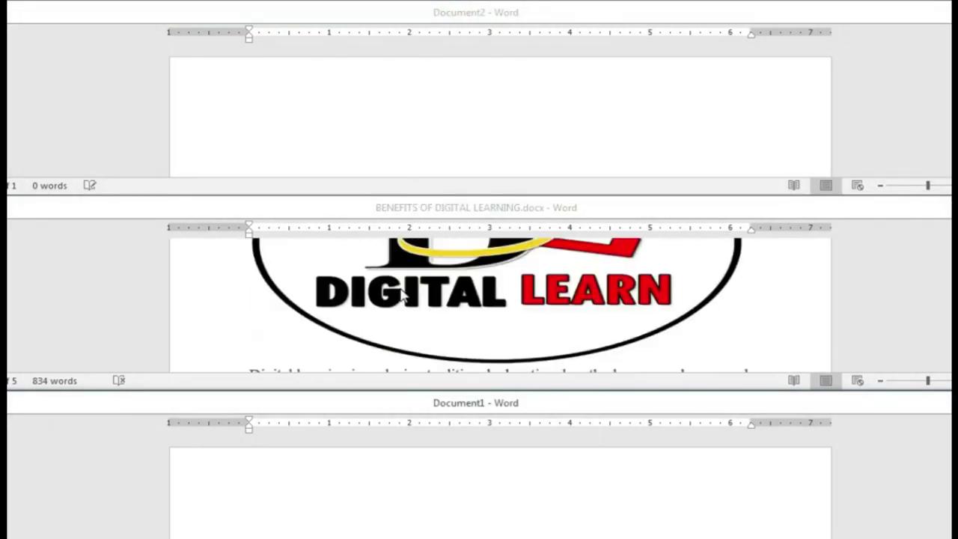
left_click(246, 487)
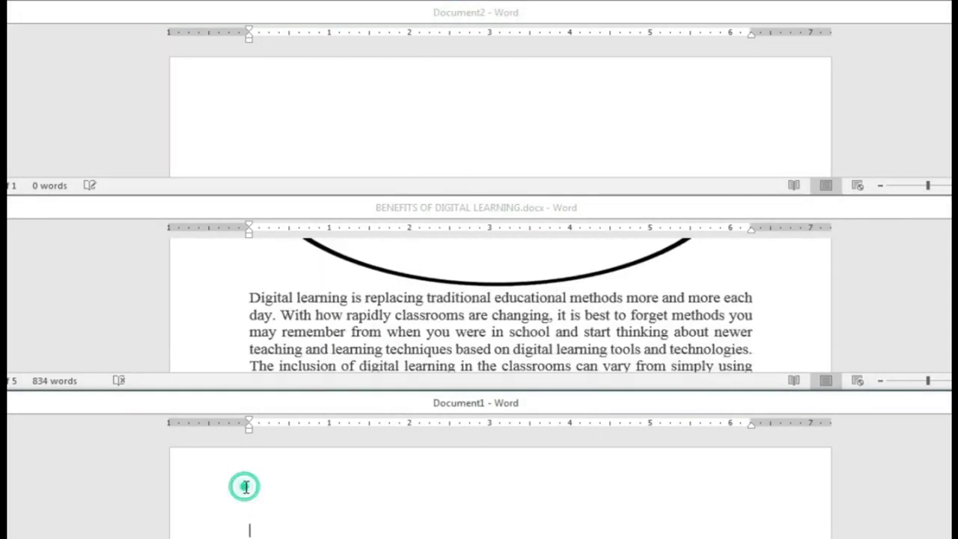
left_click(250, 488)
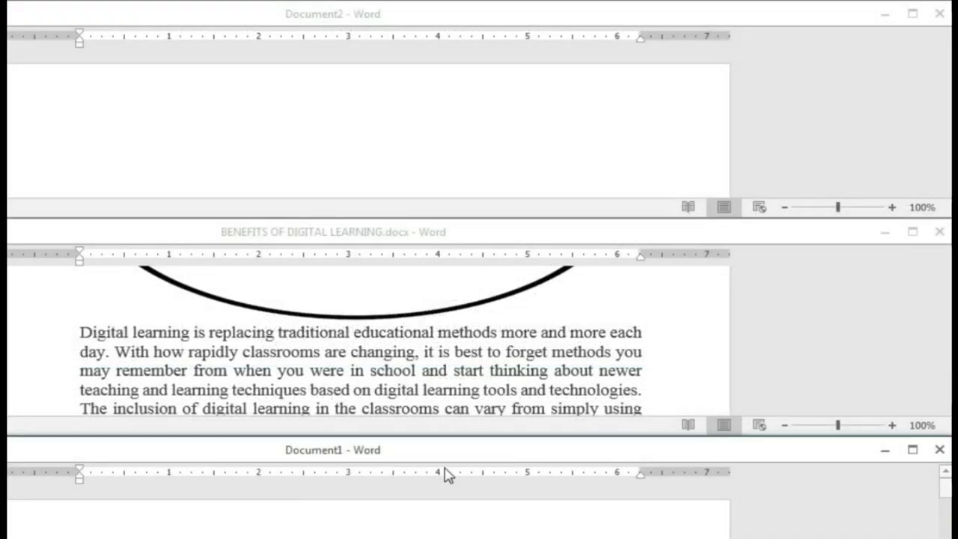
Step: Close Document2 and Document1 without saving, and maximize the BENEFITS OF DIGITAL LEARNING.docx window
left_click(940, 14)
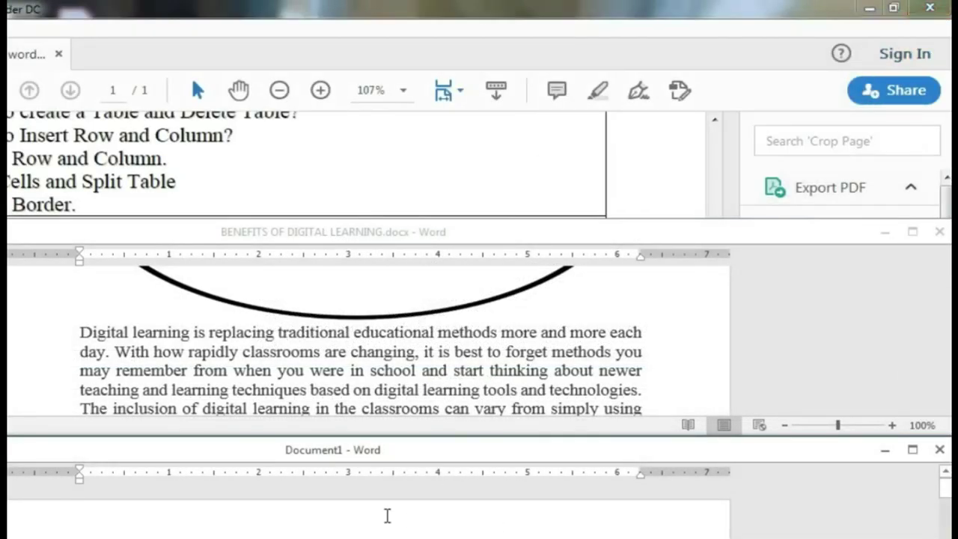
left_click(940, 449)
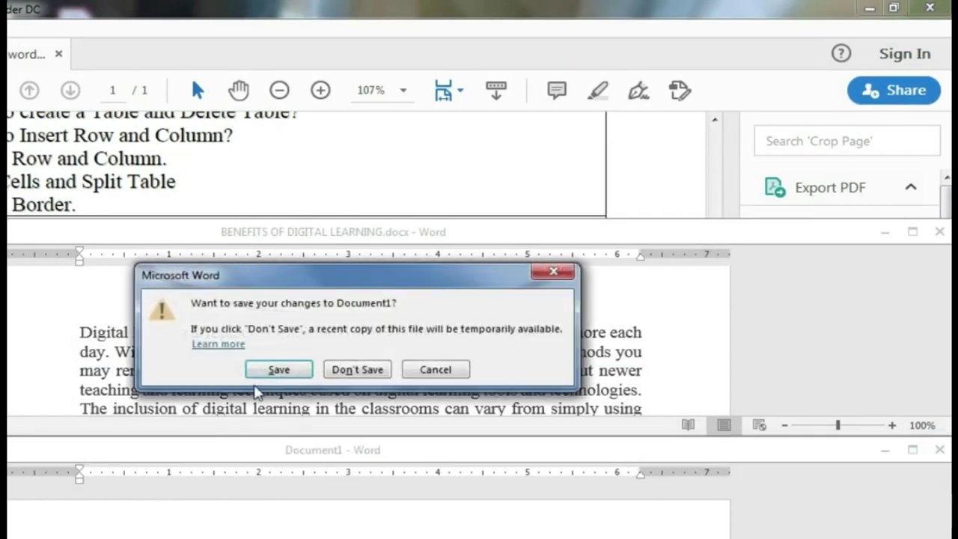
left_click(358, 370)
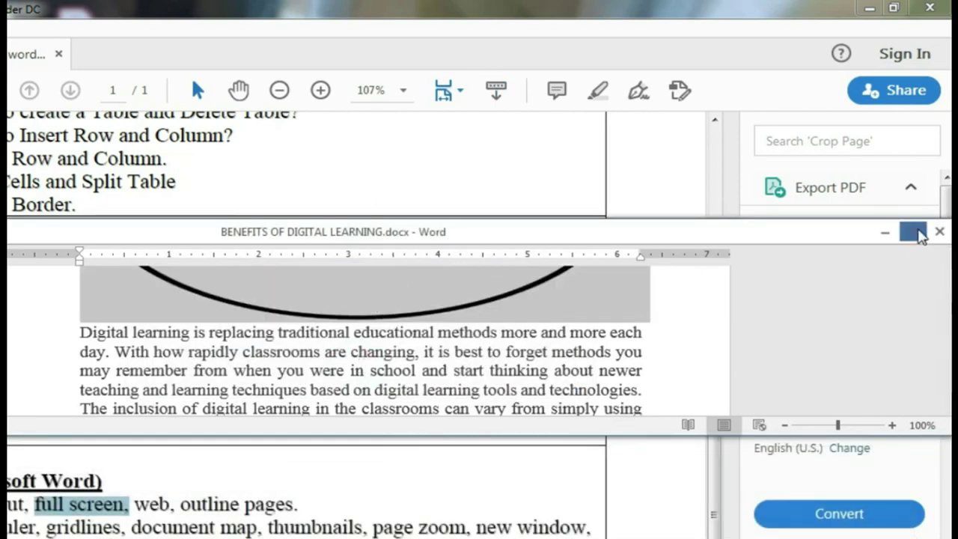
left_click(919, 235)
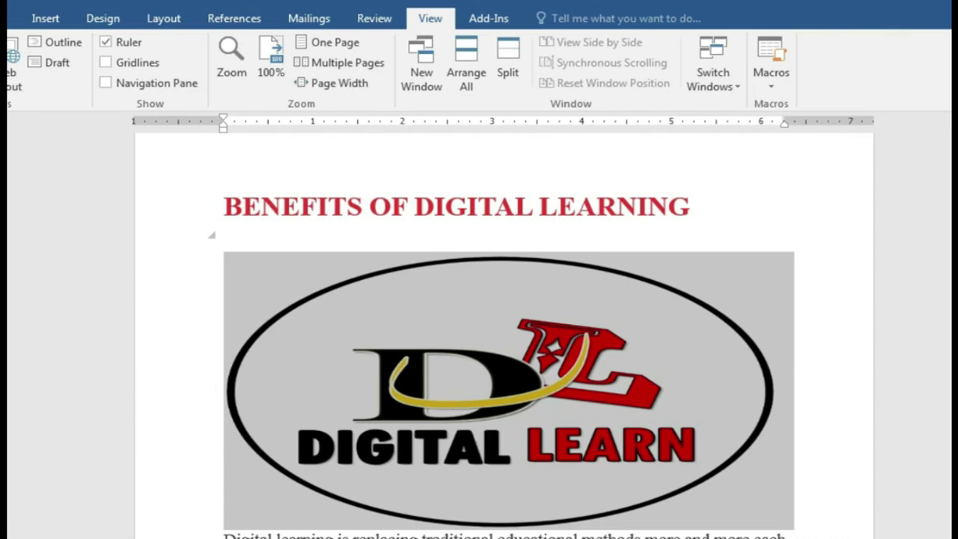
Step: Split the document window into two panes and view the title and logo area in each pane independently
left_click(508, 67)
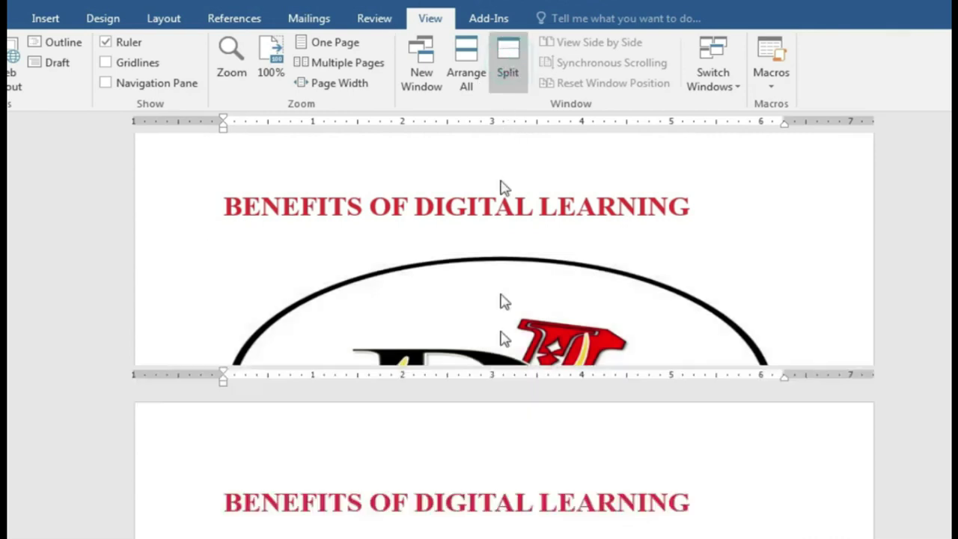
scroll(511, 275, "up", 1)
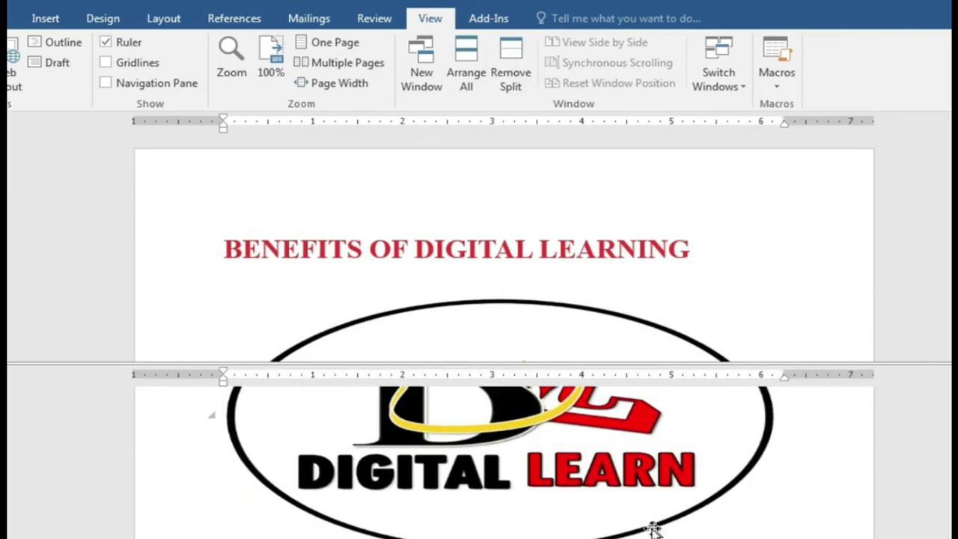
scroll(648, 526, "up", 6)
scroll(649, 528, "down", 2)
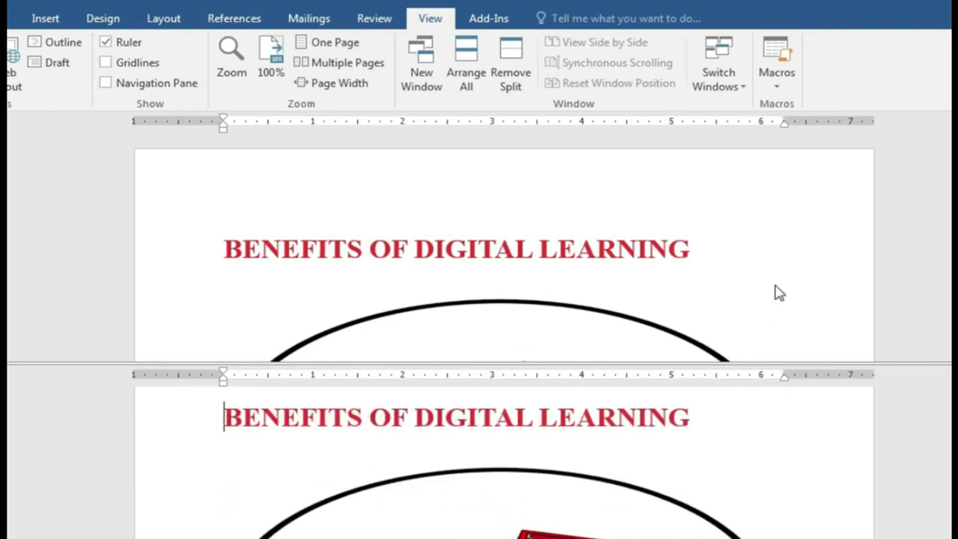
scroll(776, 253, "down", 4)
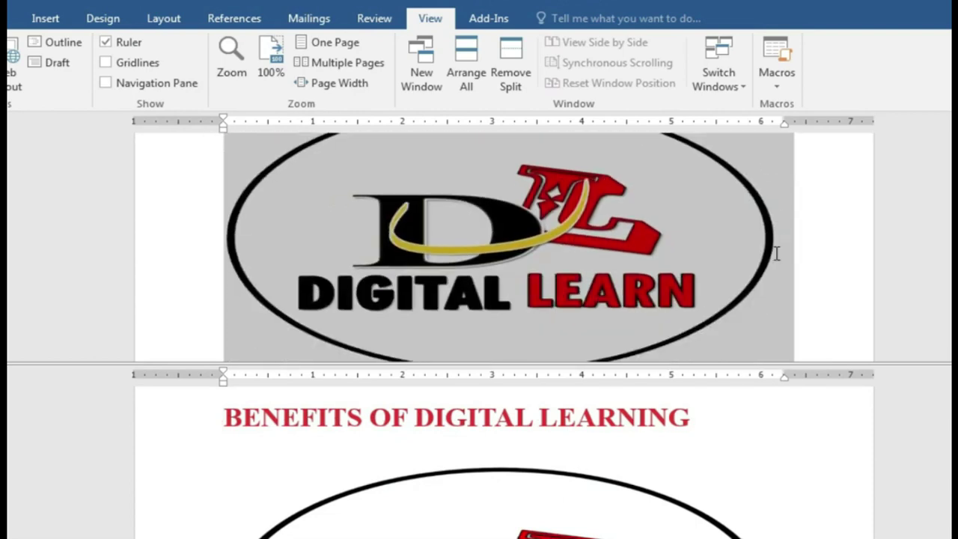
scroll(776, 253, "down", 4)
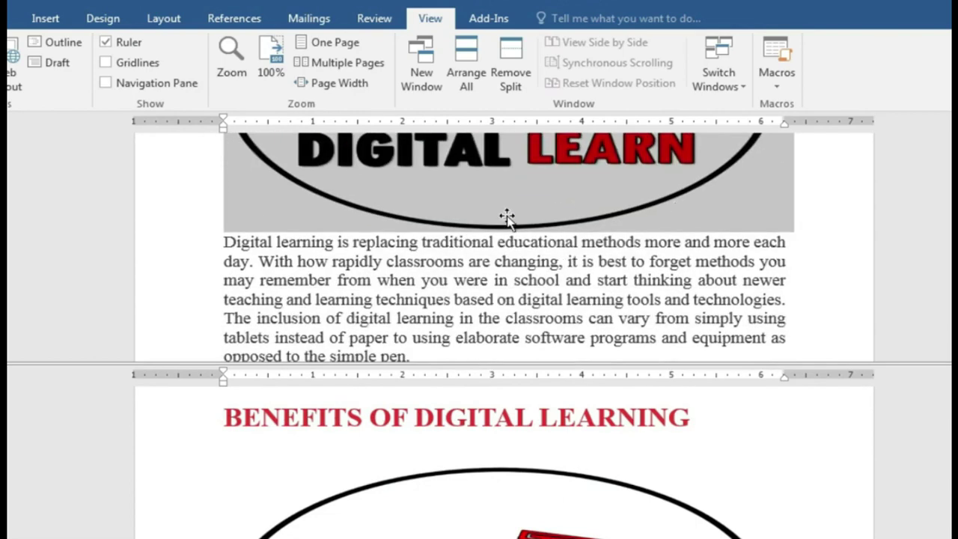
scroll(524, 224, "up", 3)
scroll(547, 235, "down", 1)
scroll(807, 513, "down", 1)
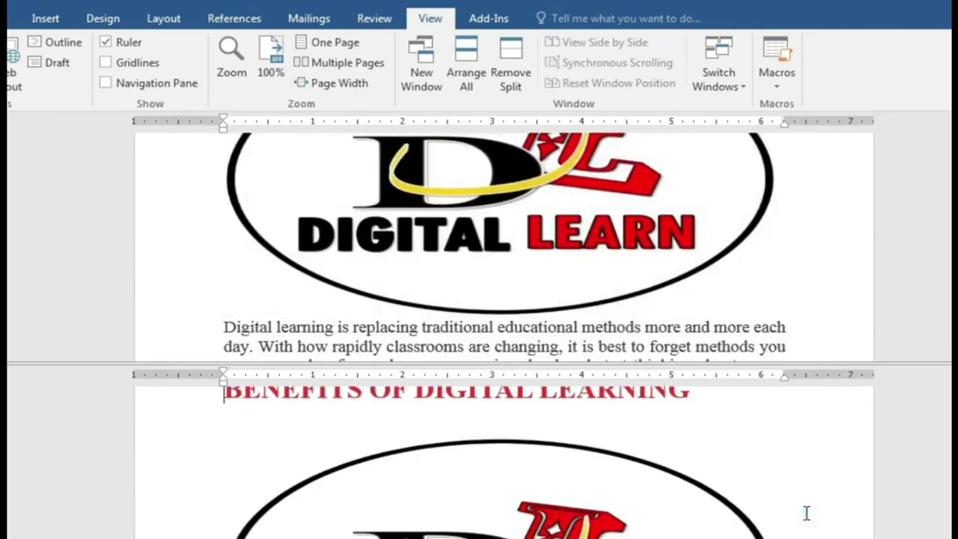
Step: Bring both panes to the "Digital Learning Makes Students Smarter" heading, and remove the split
scroll(806, 513, "down", 5)
scroll(641, 495, "down", 3)
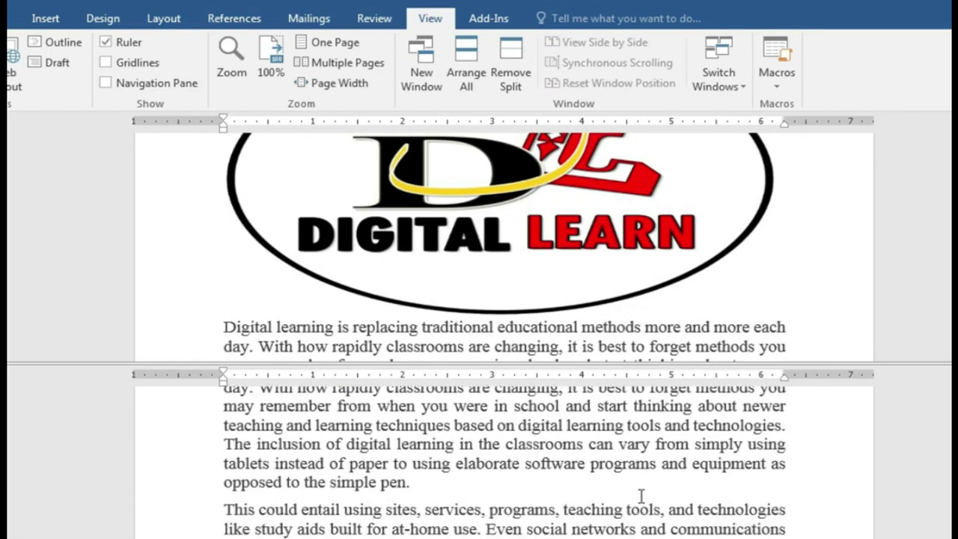
scroll(641, 494, "up", 3)
scroll(640, 496, "down", 8)
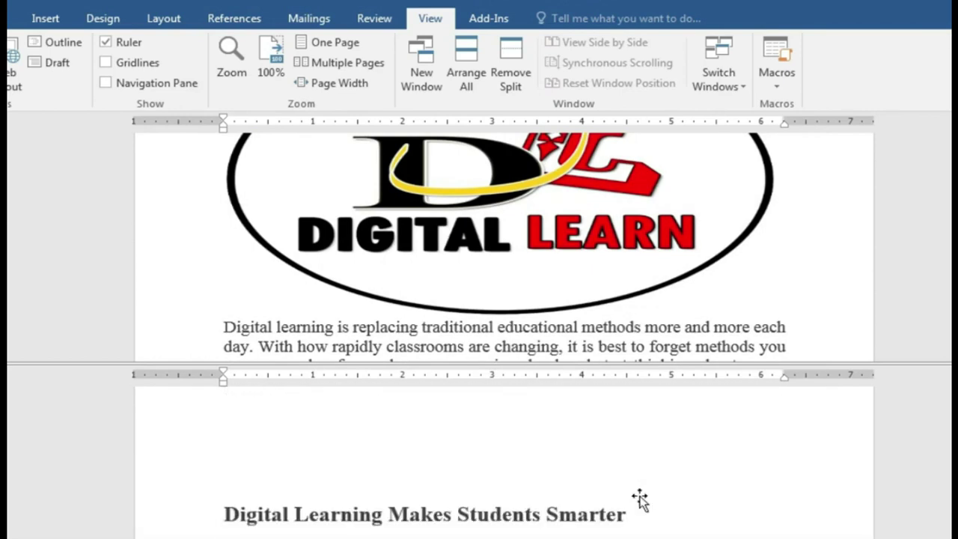
scroll(814, 248, "down", 6)
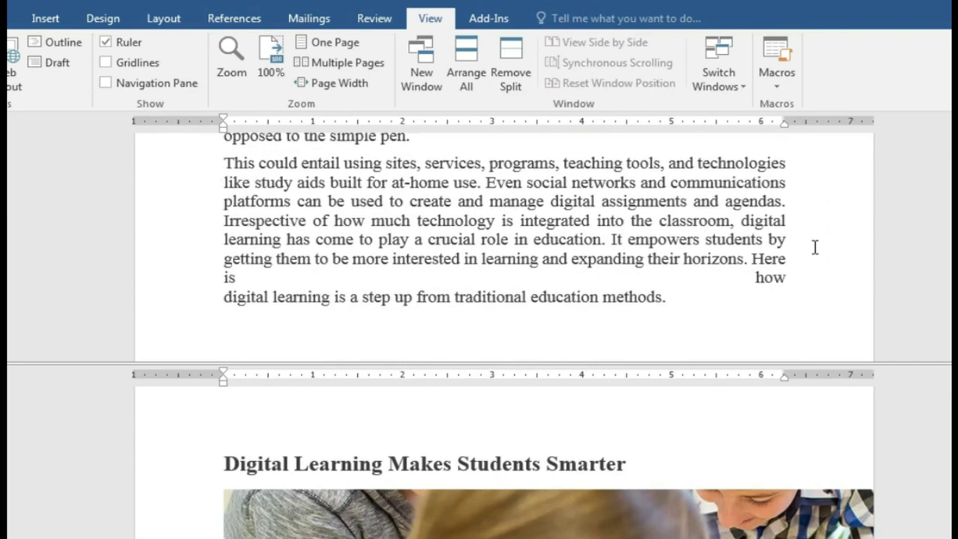
scroll(814, 248, "down", 8)
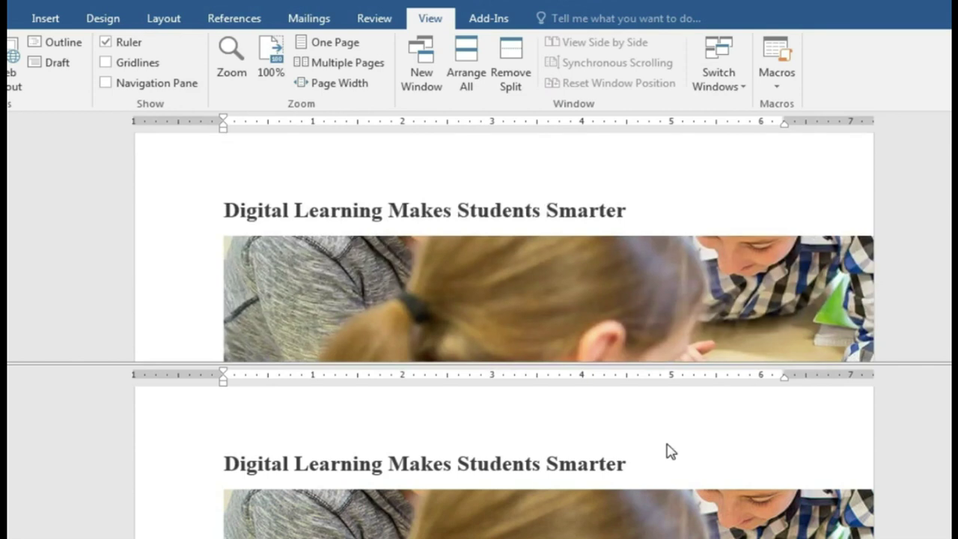
left_click(517, 71)
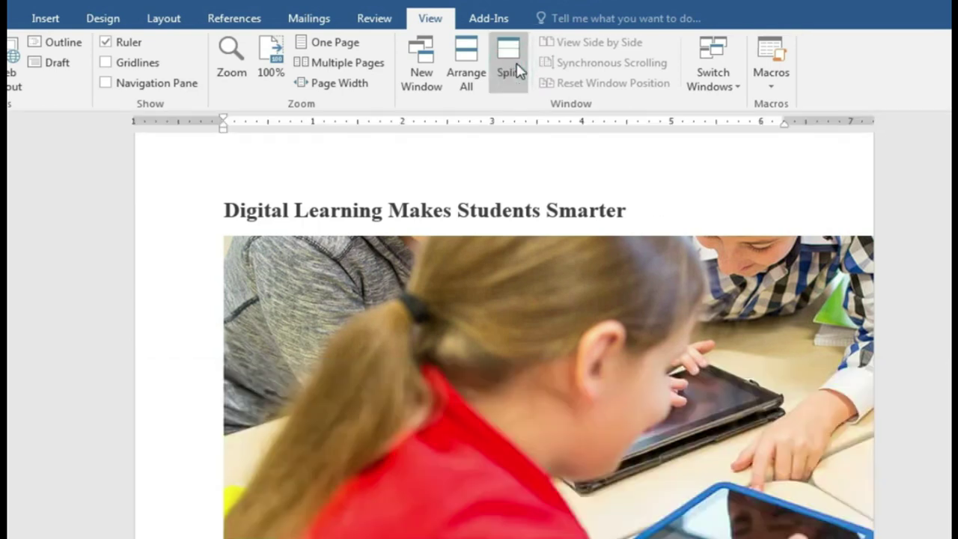